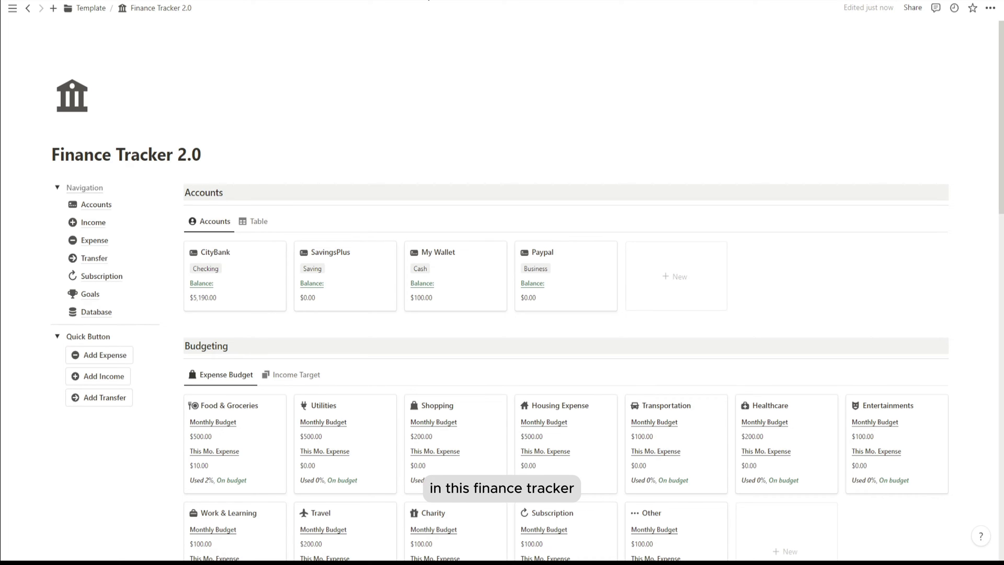
- Examine the finished tracker's Navigation and Quick Button sections by collapsing and expanding each one
{"action": "scroll", "coordinate": [411, 43], "scroll_direction": "down", "scroll_amount": 1}
{"action": "scroll", "coordinate": [411, 42], "scroll_direction": "down", "scroll_amount": 1}
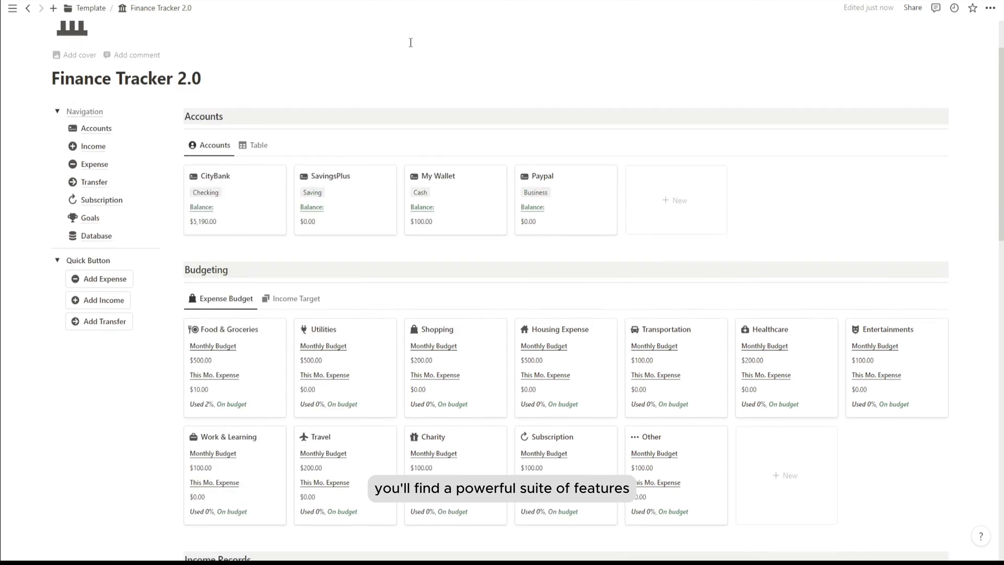
{"action": "left_click", "coordinate": [57, 76]}
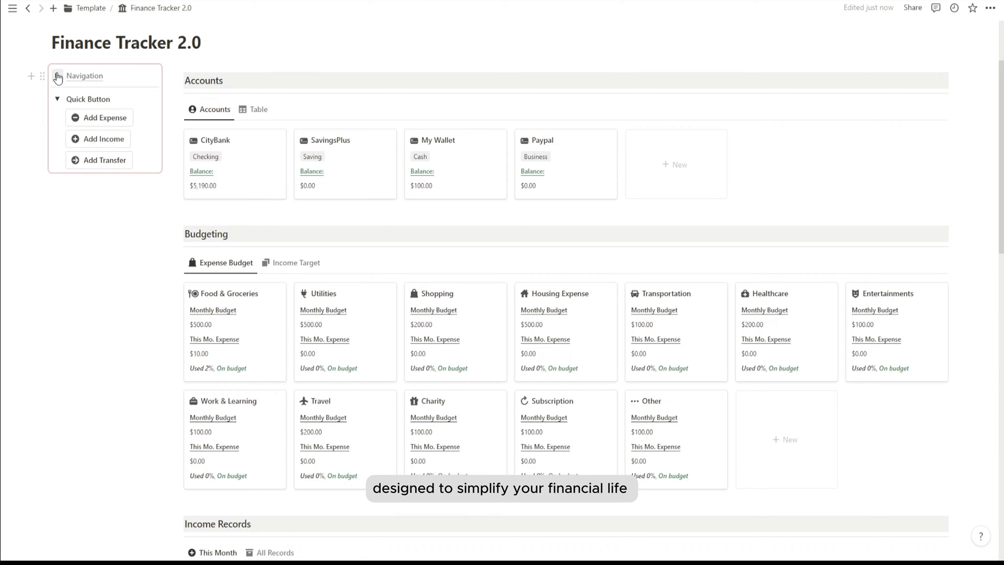
{"action": "left_click", "coordinate": [57, 100]}
{"action": "left_click", "coordinate": [58, 76]}
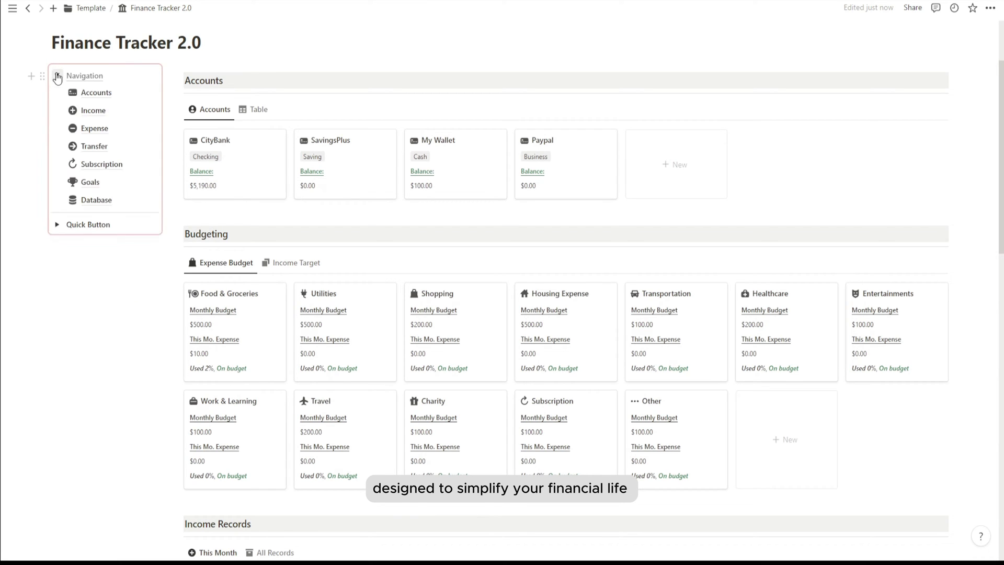
{"action": "left_click", "coordinate": [56, 224]}
- View the Income Target cards in the Budgeting section and return to the Expense Budget view
{"action": "scroll", "coordinate": [236, 149], "scroll_direction": "down", "scroll_amount": 1}
{"action": "scroll", "coordinate": [237, 146], "scroll_direction": "down", "scroll_amount": 1}
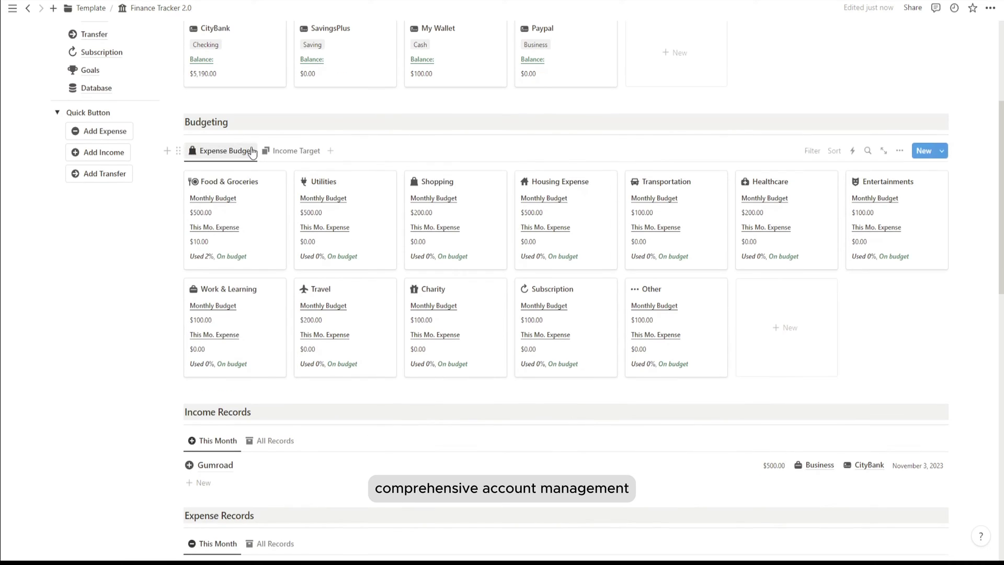
{"action": "left_click", "coordinate": [285, 151]}
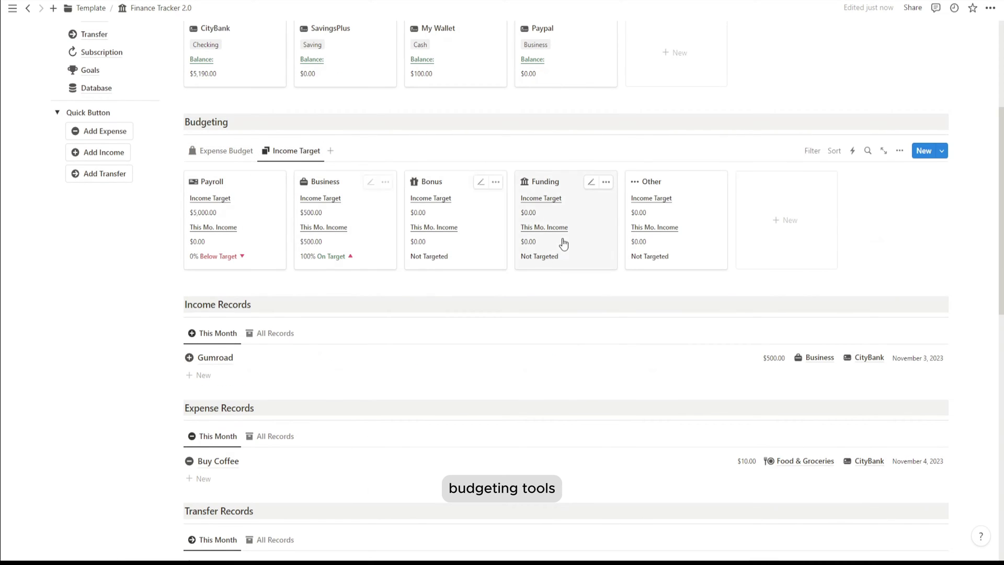
{"action": "left_click", "coordinate": [206, 151]}
- Review all income records and the Nov 2023 group of all transfer records, returning both sections to the This Month view
{"action": "scroll", "coordinate": [195, 250], "scroll_direction": "down", "scroll_amount": 3}
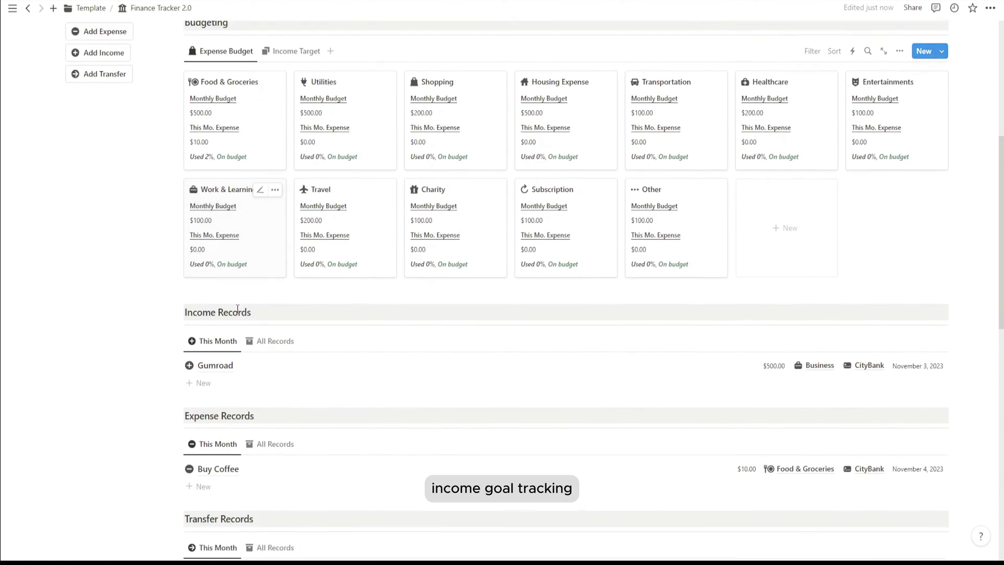
{"action": "left_click", "coordinate": [271, 273]}
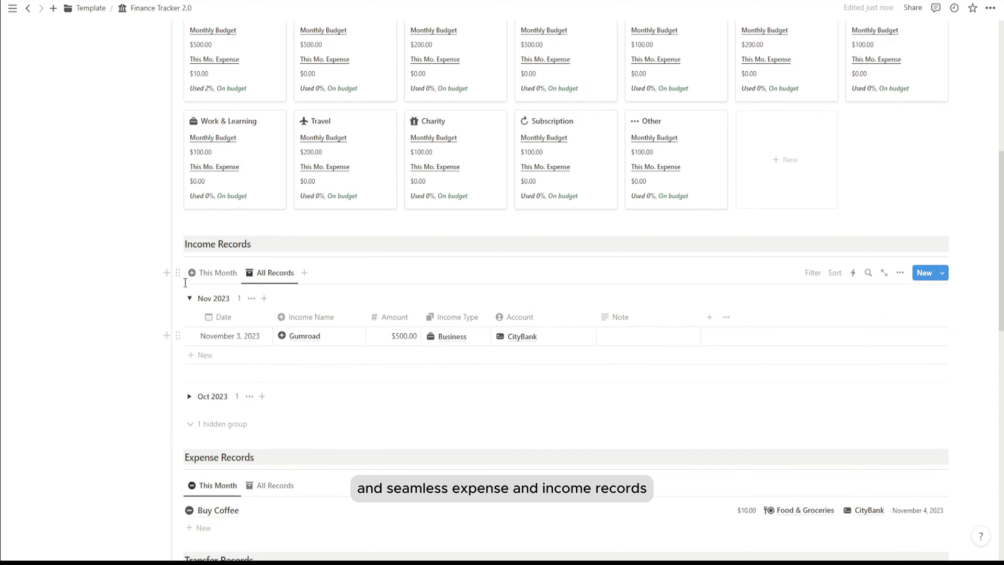
{"action": "left_click", "coordinate": [215, 273]}
{"action": "scroll", "coordinate": [218, 287], "scroll_direction": "down", "scroll_amount": 3}
{"action": "left_click", "coordinate": [272, 311]}
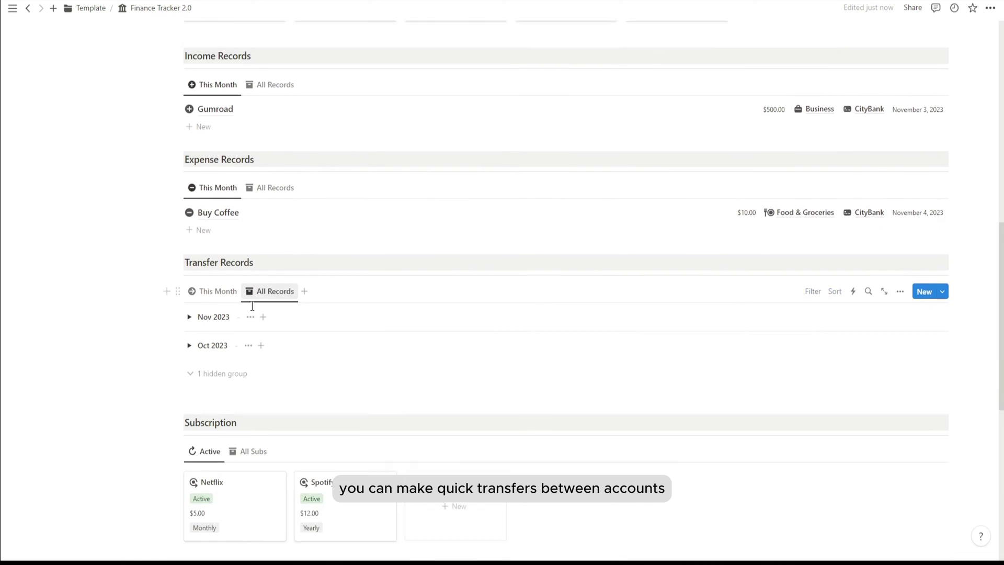
{"action": "scroll", "coordinate": [269, 295], "scroll_direction": "down", "scroll_amount": 1}
{"action": "left_click", "coordinate": [189, 281]}
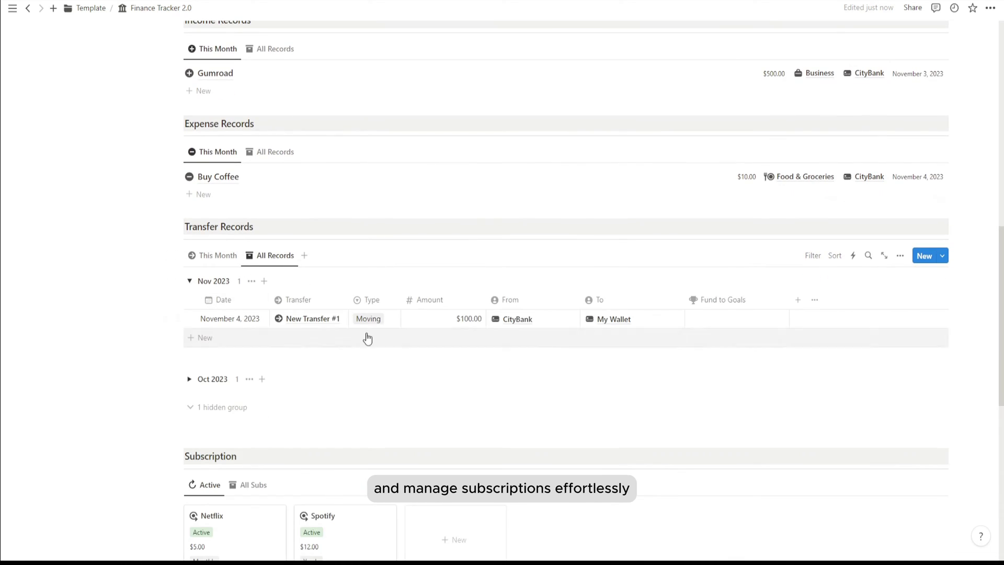
{"action": "left_click", "coordinate": [217, 256]}
- Review all subscriptions, return to the active ones, and look over the Goals section
{"action": "scroll", "coordinate": [225, 262], "scroll_direction": "down", "scroll_amount": 2}
{"action": "left_click", "coordinate": [248, 263]}
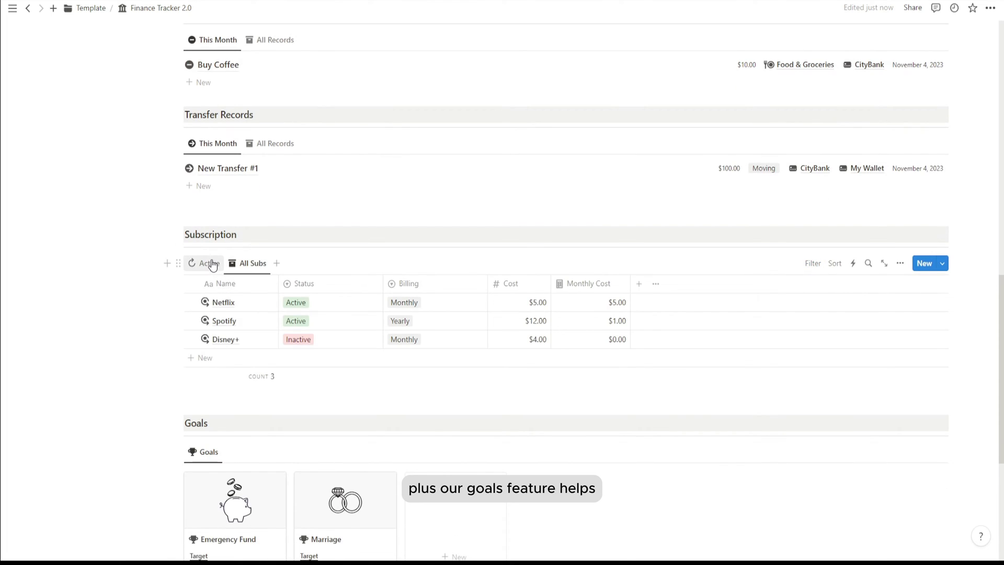
{"action": "left_click", "coordinate": [208, 263]}
{"action": "scroll", "coordinate": [209, 305], "scroll_direction": "down", "scroll_amount": 4}
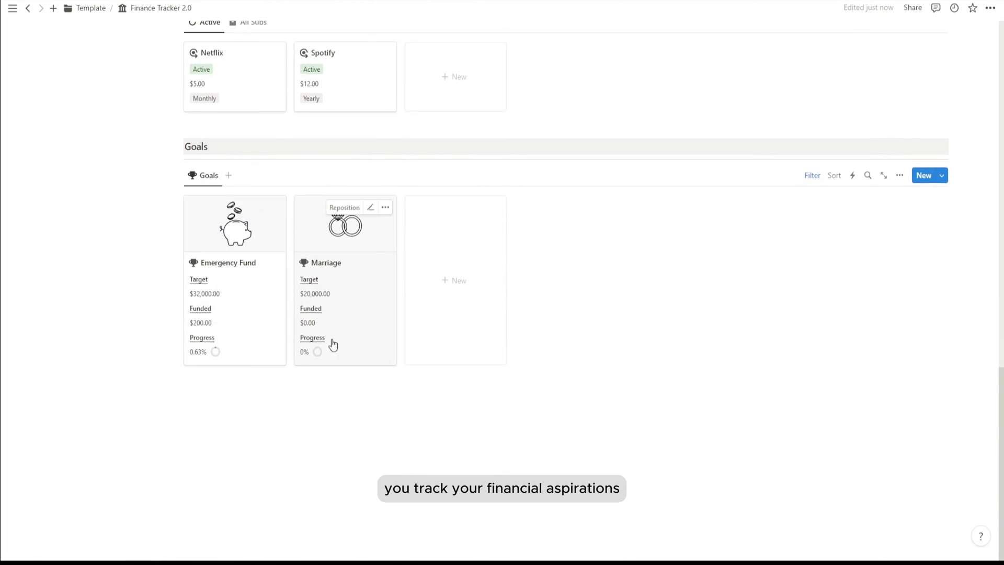
- Open the tracker's Accounts page from the dashboard and follow its Navigation link
{"action": "scroll", "coordinate": [405, 422], "scroll_direction": "up", "scroll_amount": 14}
{"action": "scroll", "coordinate": [406, 422], "scroll_direction": "up", "scroll_amount": 5}
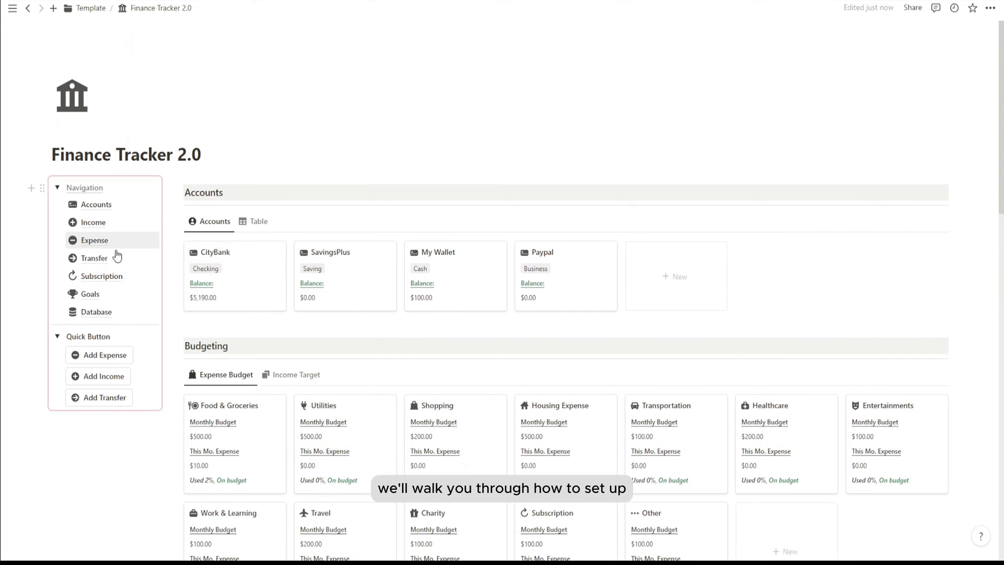
{"action": "left_click", "coordinate": [103, 205]}
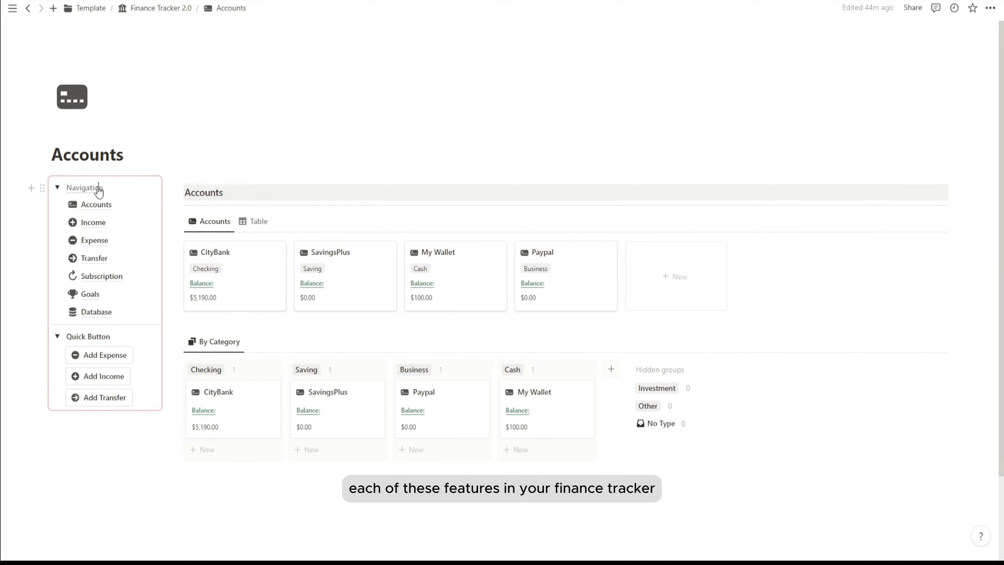
{"action": "left_click", "coordinate": [99, 190]}
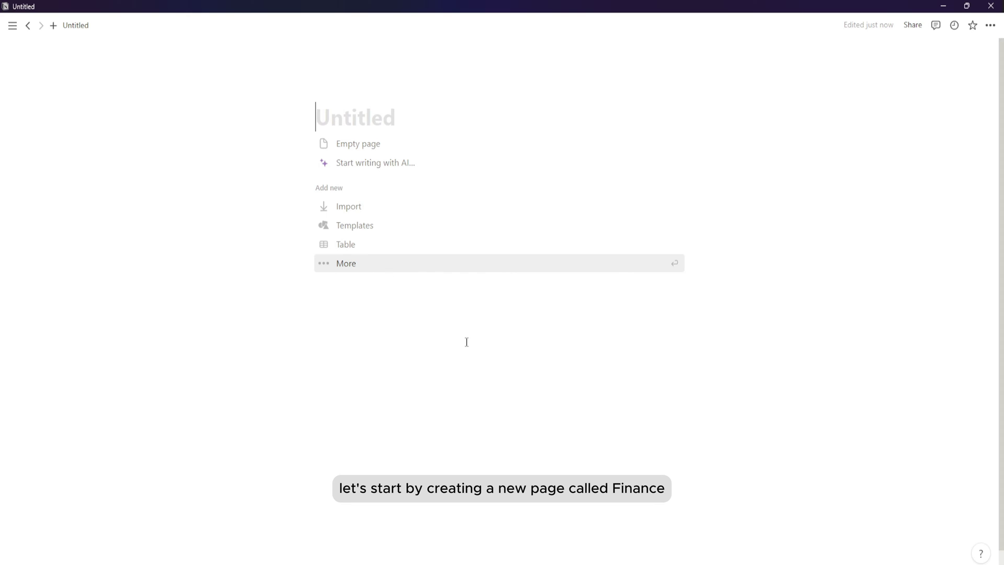
- Make the new untitled page an empty page and title it Finance Tracker 2.0
{"action": "left_click", "coordinate": [349, 112]}
{"action": "left_click", "coordinate": [348, 143]}
{"action": "left_click", "coordinate": [345, 112]}
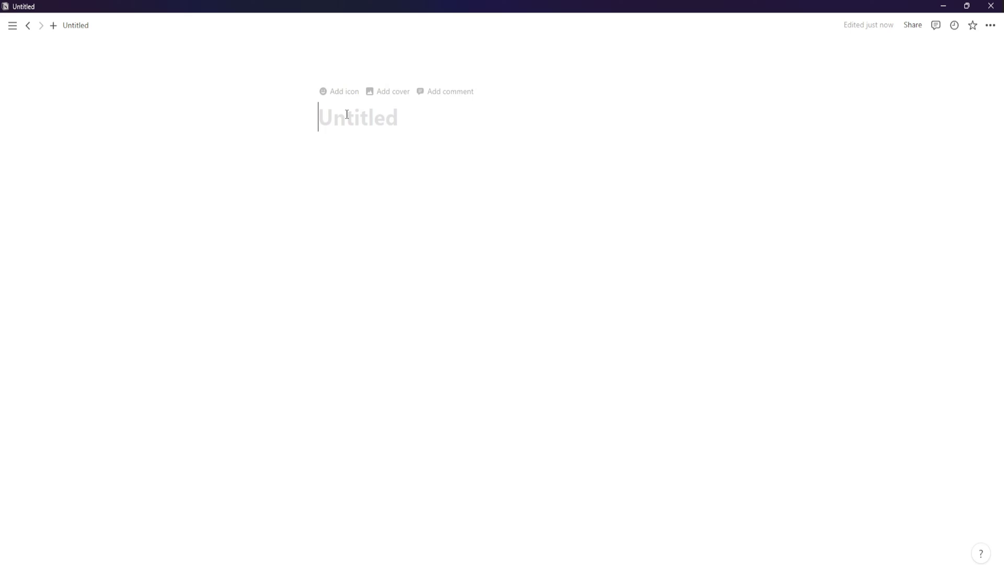
{"action": "type", "text": "Finance Tr"}
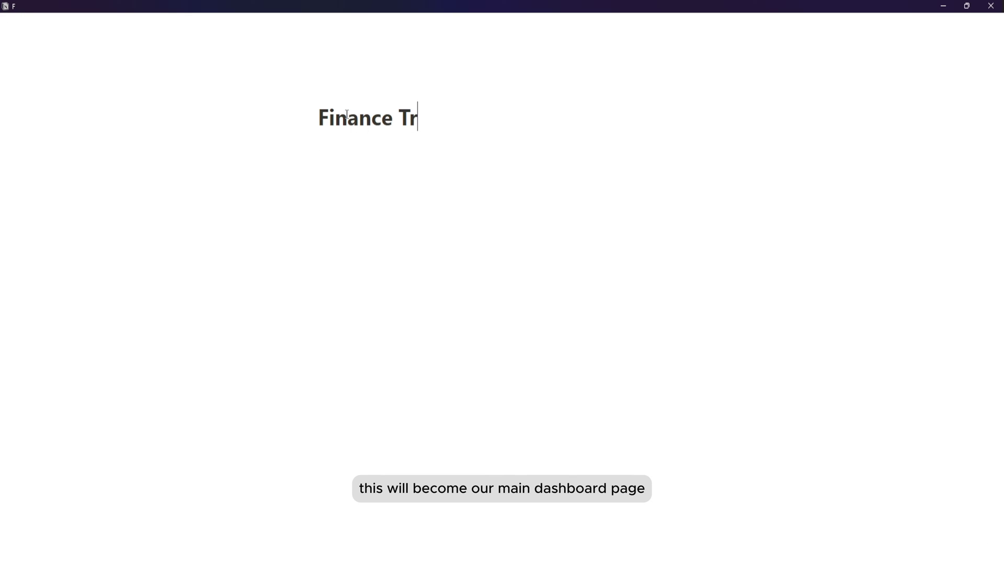
{"action": "type", "text": "acker 2.0"}
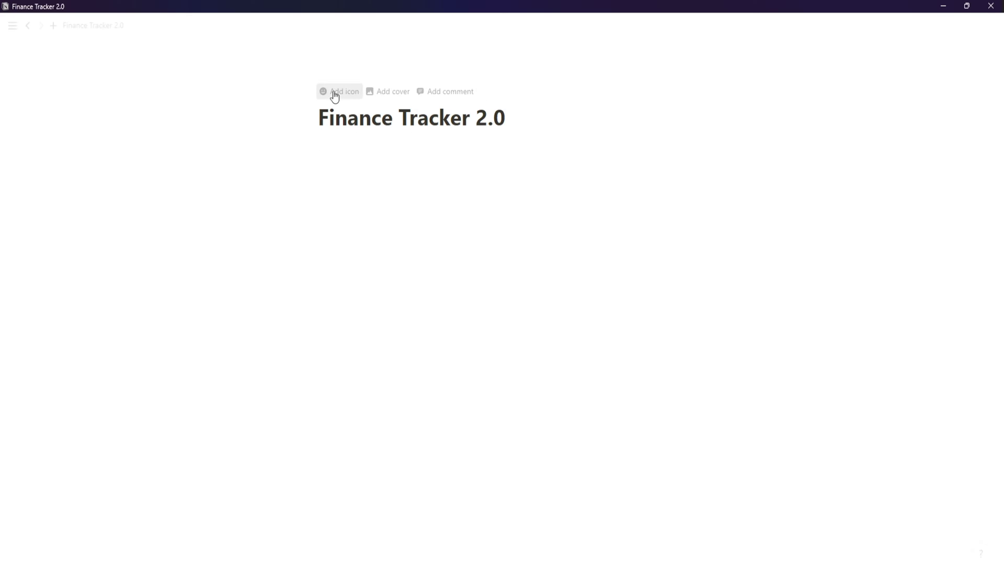
- Give the Finance Tracker 2.0 page the dark grey bank building icon
{"action": "left_click", "coordinate": [334, 94]}
{"action": "left_click", "coordinate": [341, 107]}
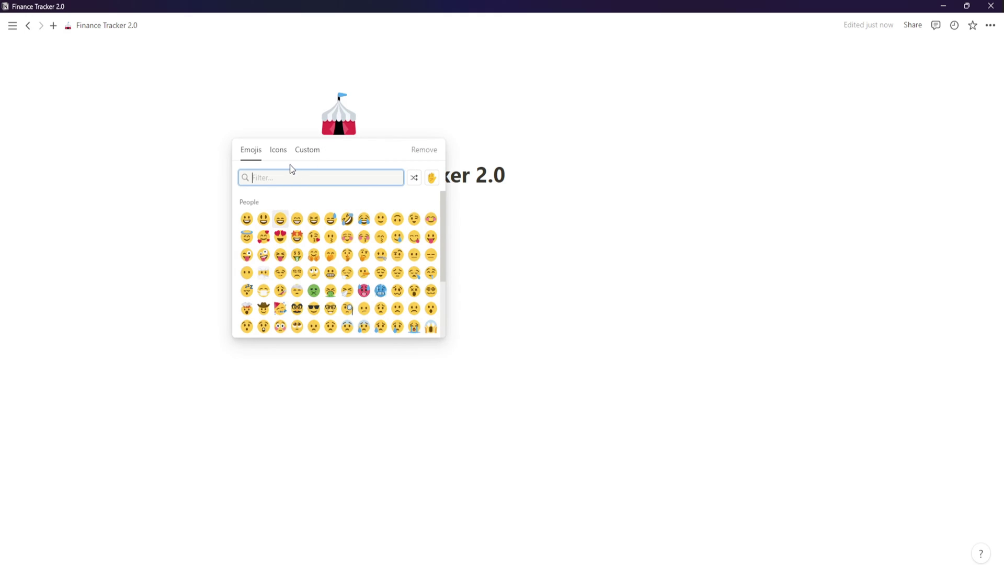
{"action": "left_click", "coordinate": [278, 150]}
{"action": "mouse_move", "coordinate": [246, 218]}
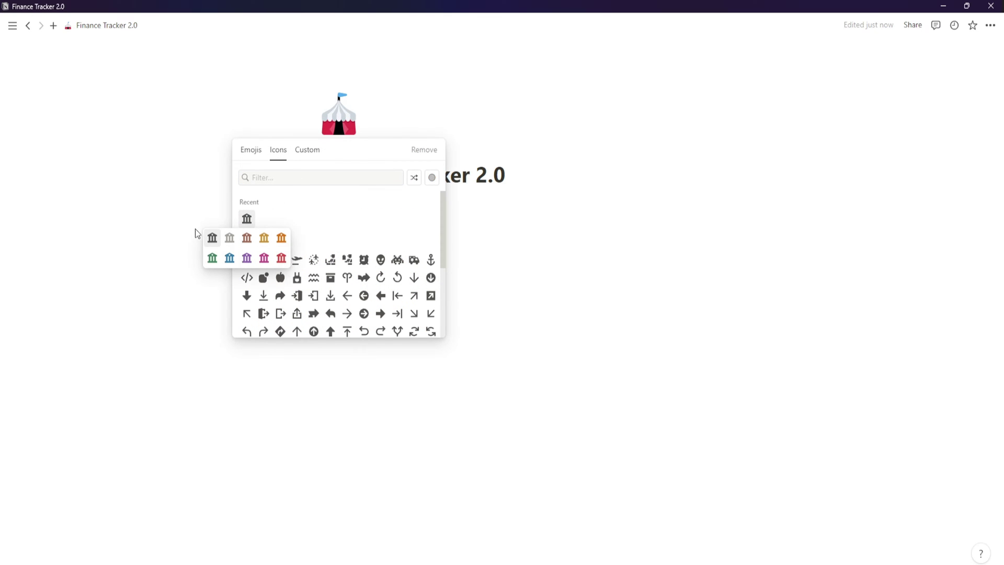
{"action": "left_click", "coordinate": [212, 237]}
{"action": "left_click", "coordinate": [351, 200]}
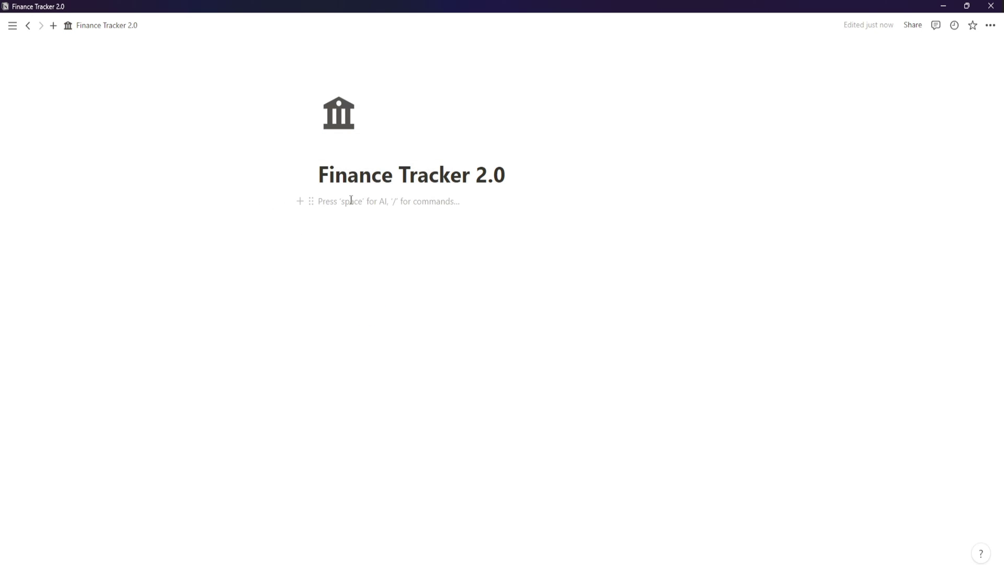
- Turn on small text and full width for the Finance Tracker 2.0 page
{"action": "left_click", "coordinate": [989, 26]}
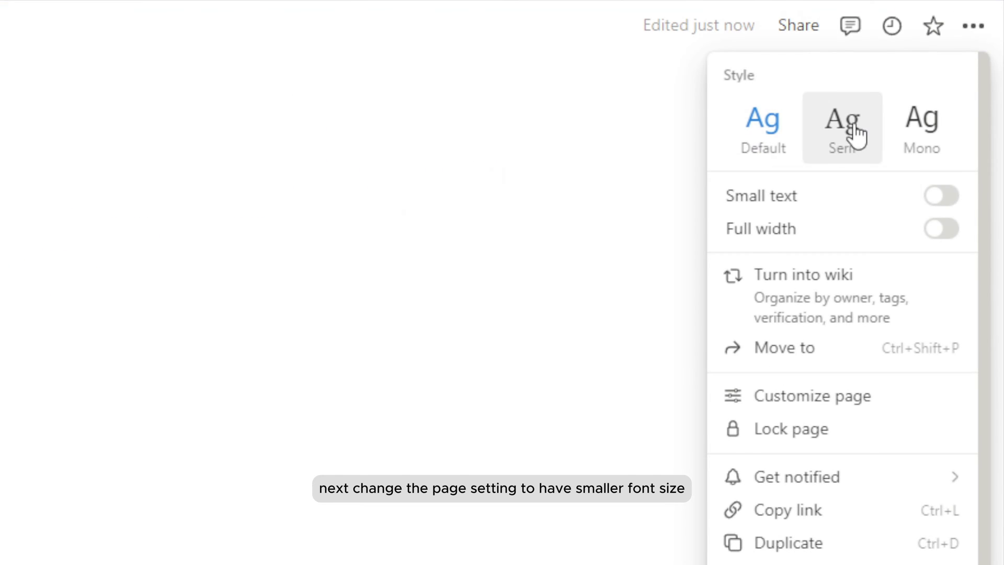
{"action": "left_click", "coordinate": [941, 196]}
{"action": "left_click", "coordinate": [940, 227]}
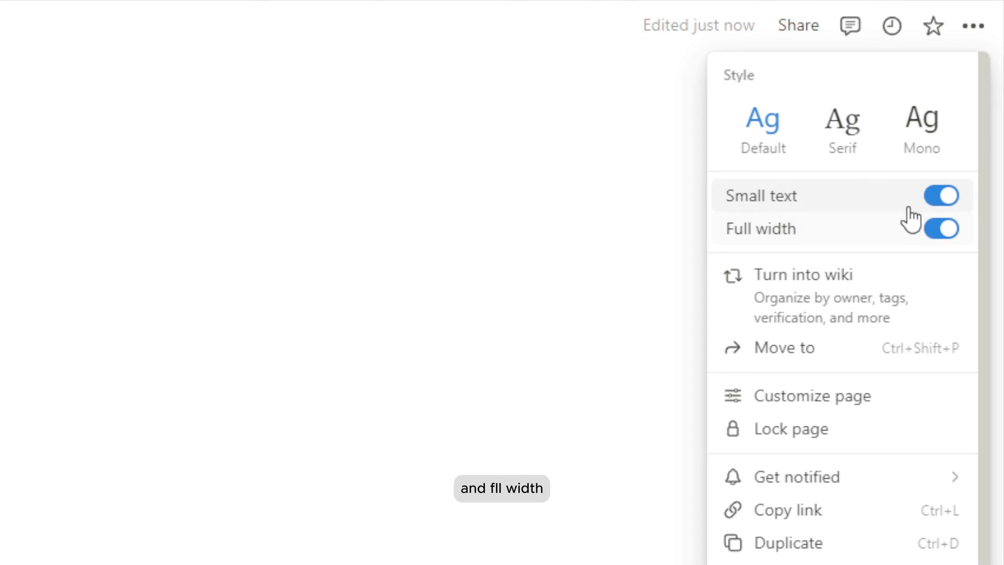
{"action": "left_click", "coordinate": [618, 176]}
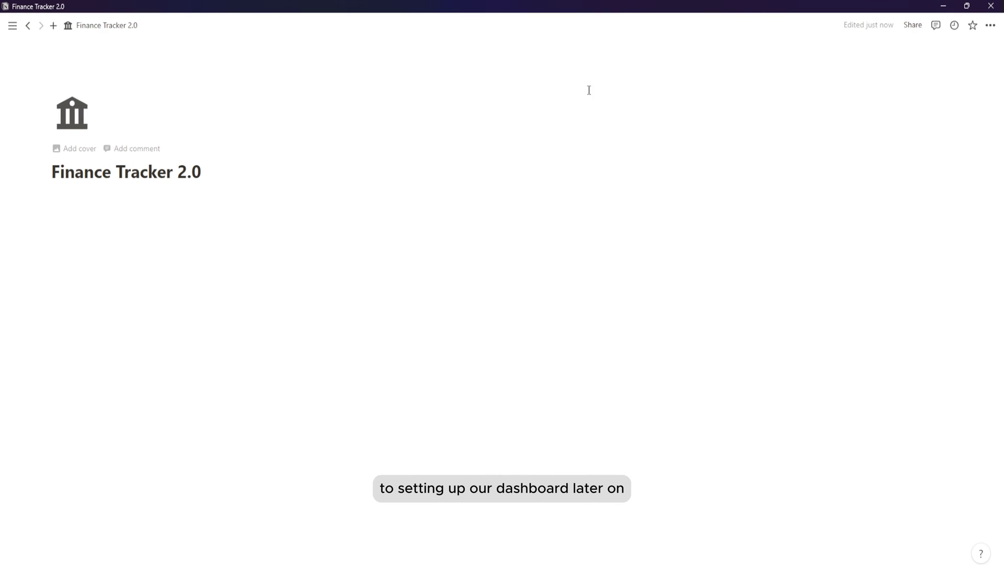
- Embed a sub-page in the Finance Tracker 2.0 page, title it Database and make it an empty page
{"action": "left_click", "coordinate": [103, 197]}
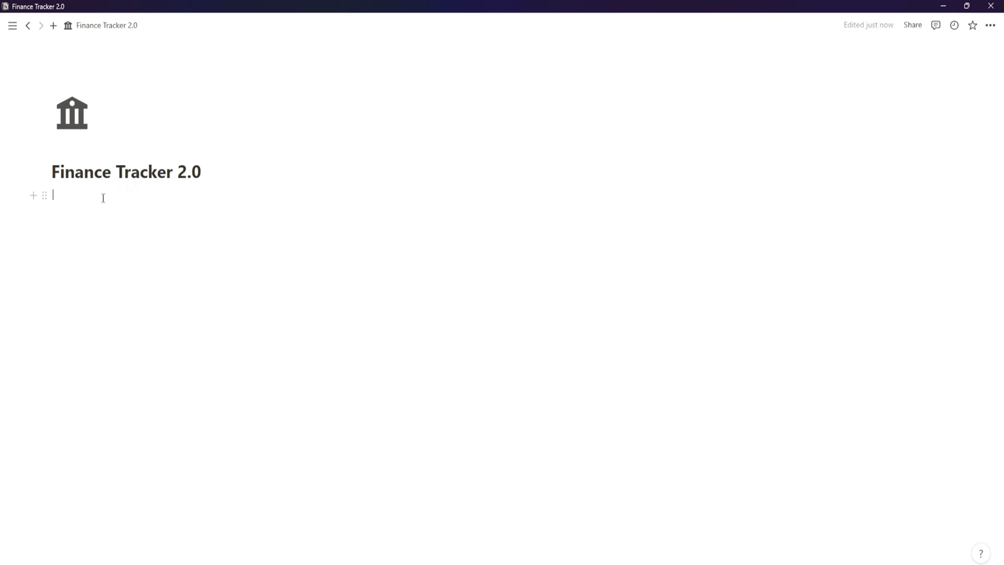
{"action": "type", "text": "/datab"}
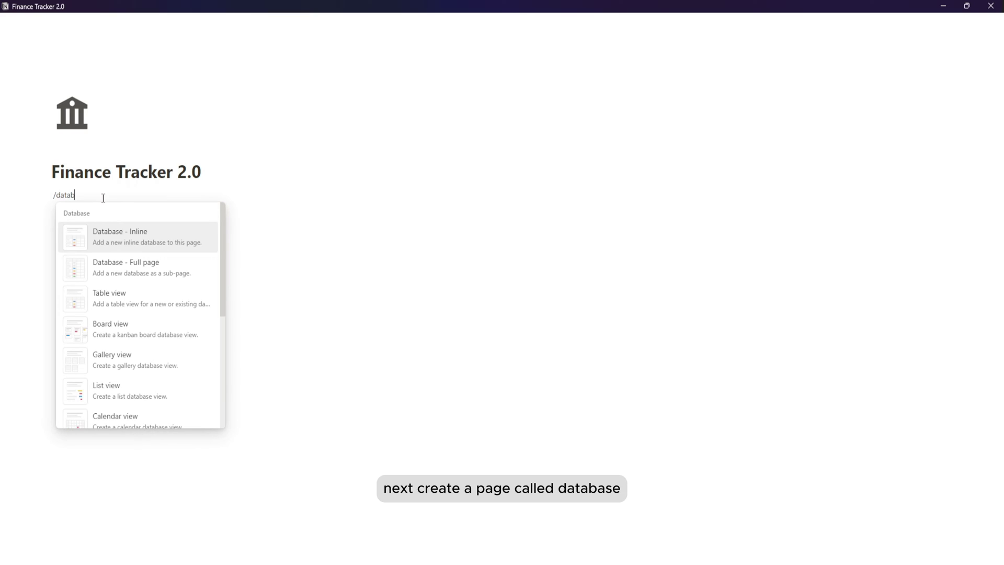
{"action": "key", "text": "BackSpace"}
{"action": "key", "text": "BackSpace"}
{"action": "key", "text": "BackSpace"}
{"action": "key", "text": "BackSpace"}
{"action": "type", "text": "page"}
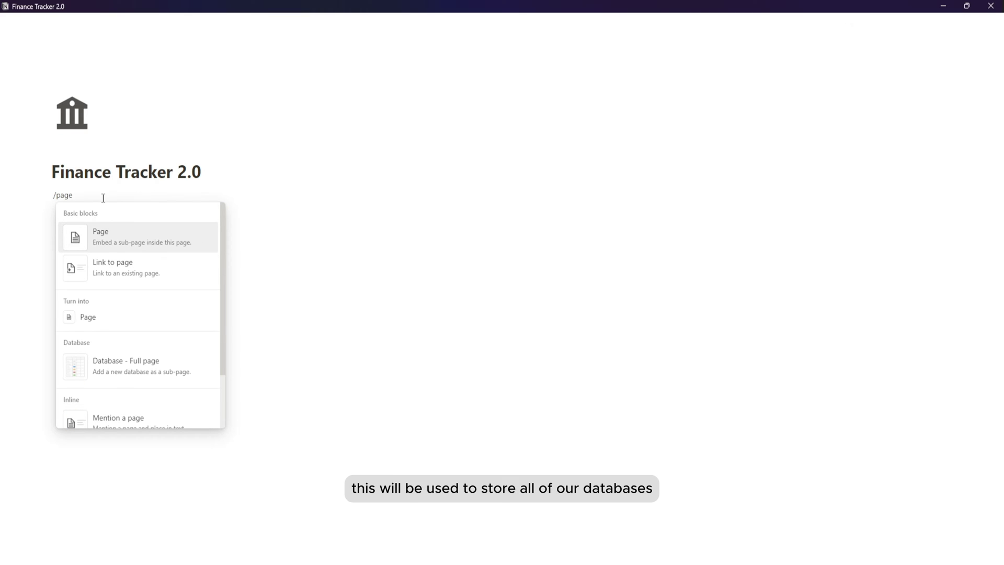
{"action": "left_click", "coordinate": [117, 247]}
{"action": "type", "text": "Database"}
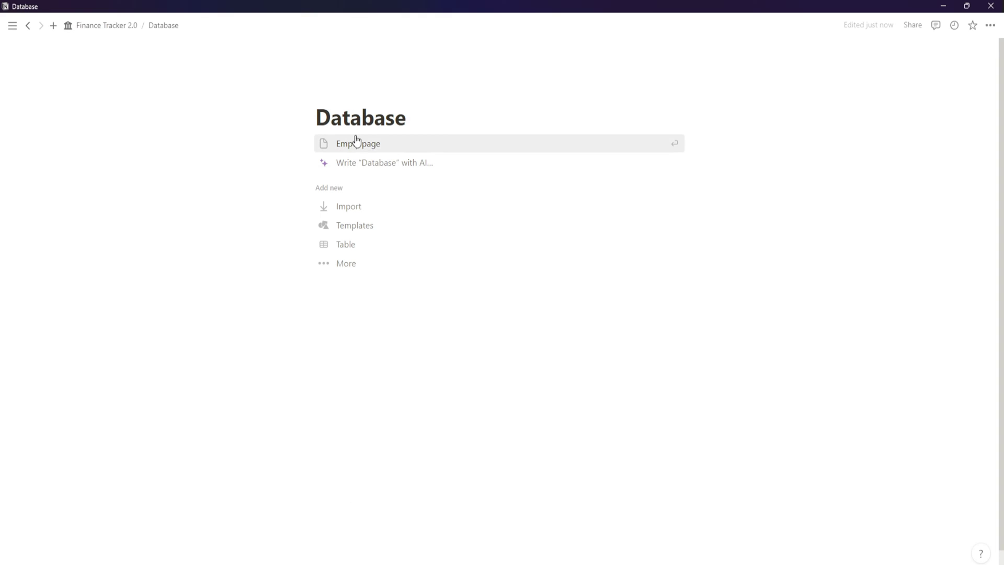
{"action": "left_click", "coordinate": [366, 144]}
- Search the icons for "data" and give the Database page the dark grey database cylinder icon
{"action": "left_click", "coordinate": [338, 93]}
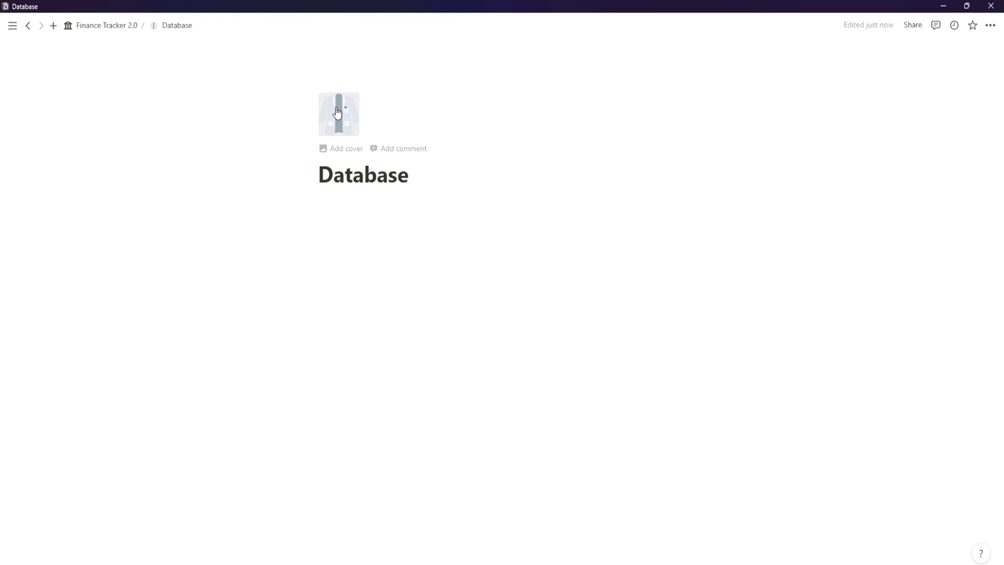
{"action": "left_click", "coordinate": [337, 112]}
{"action": "left_click", "coordinate": [278, 150]}
{"action": "type", "text": "data"}
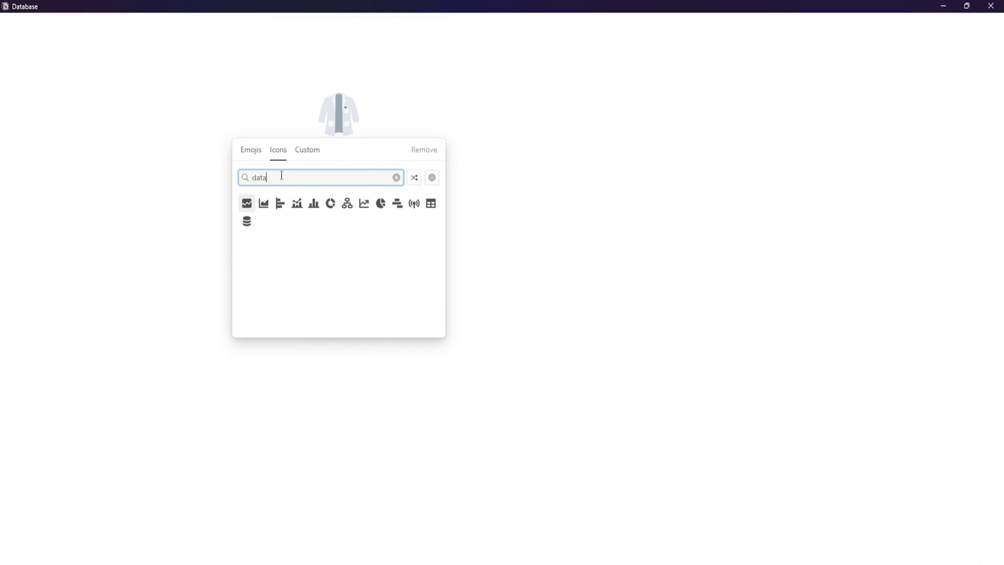
{"action": "left_click", "coordinate": [247, 221]}
{"action": "left_click", "coordinate": [211, 239]}
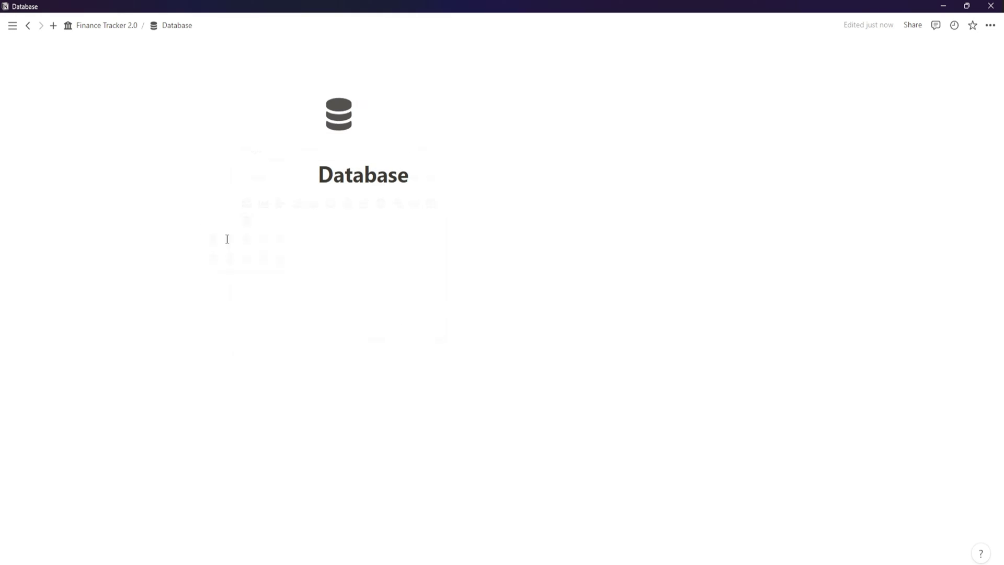
- Turn on small text and full width for the Database page
{"action": "left_click", "coordinate": [990, 25]}
{"action": "left_click", "coordinate": [976, 106]}
{"action": "left_click", "coordinate": [896, 121]}
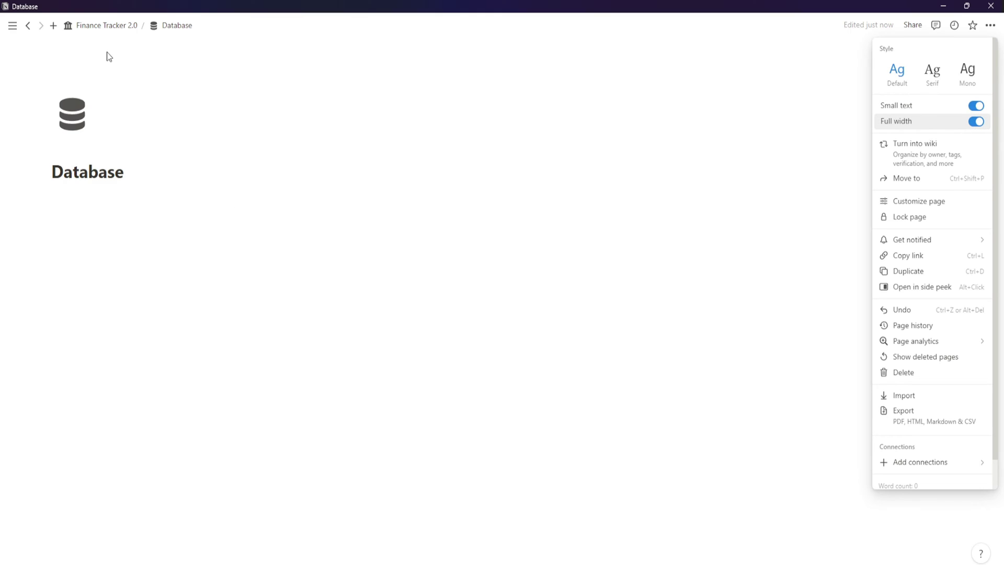
{"action": "left_click", "coordinate": [104, 108]}
- Create a full-page database inside the Database page and title it Accounts
{"action": "left_click", "coordinate": [111, 26]}
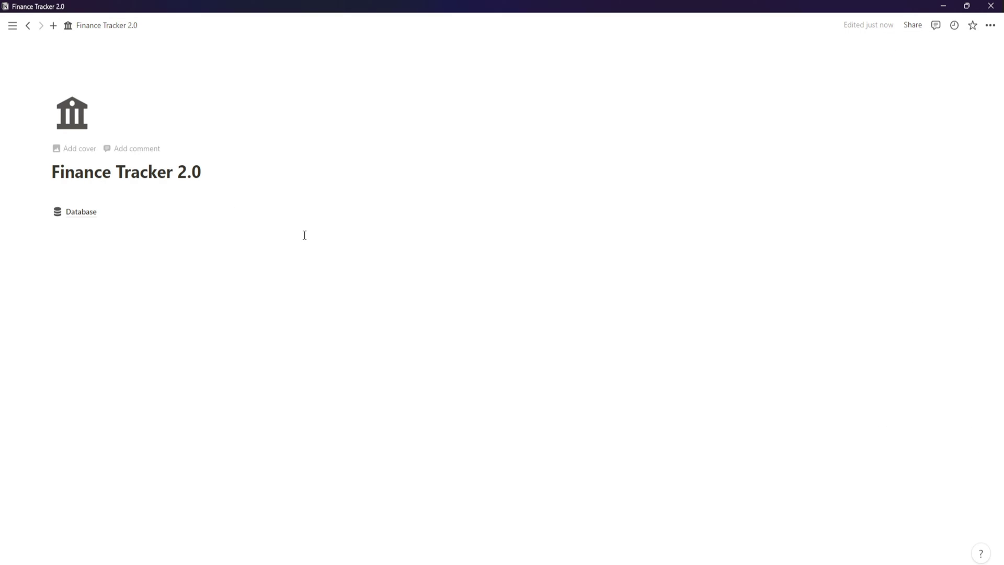
{"action": "left_click", "coordinate": [84, 218]}
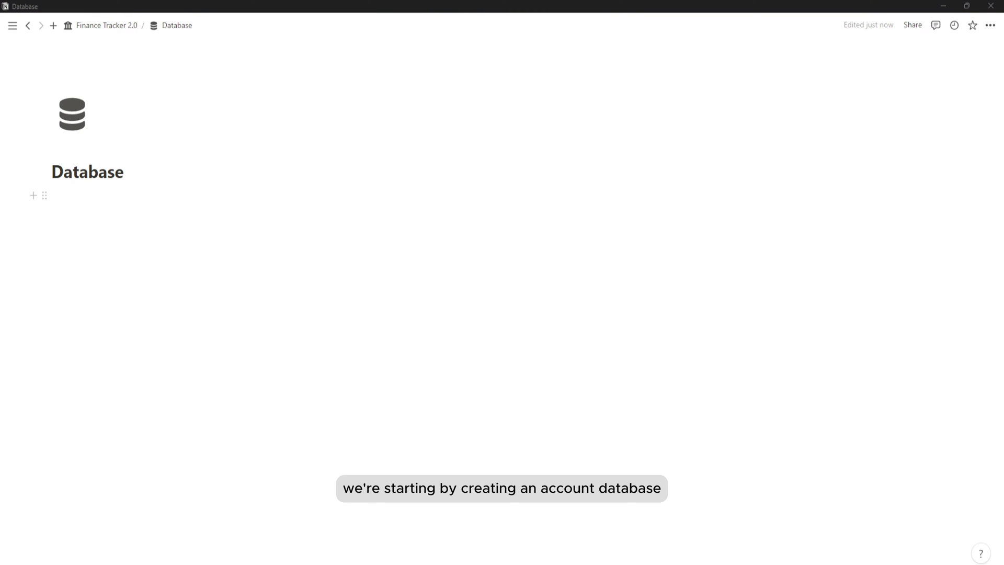
{"action": "left_click", "coordinate": [111, 197]}
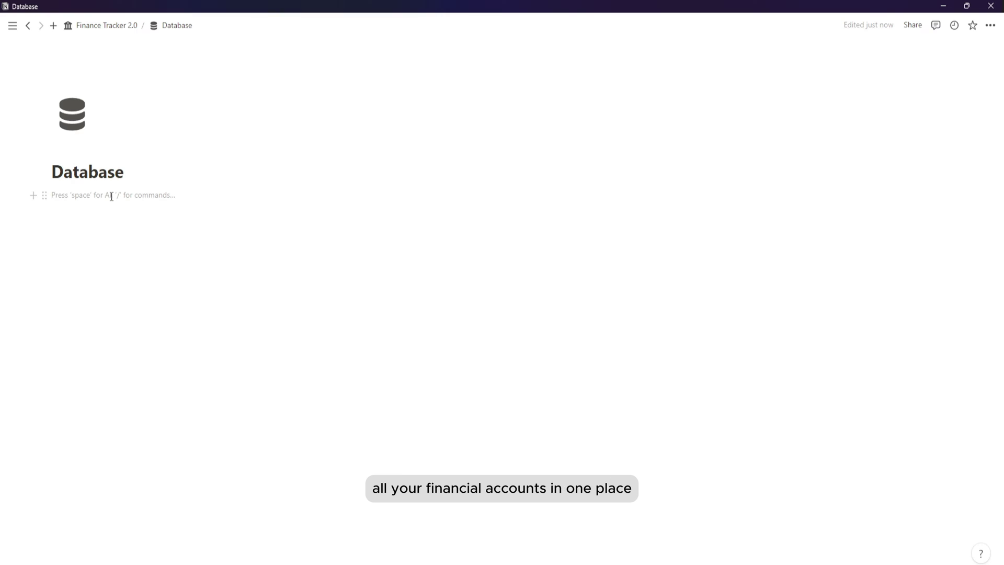
{"action": "type", "text": "/"}
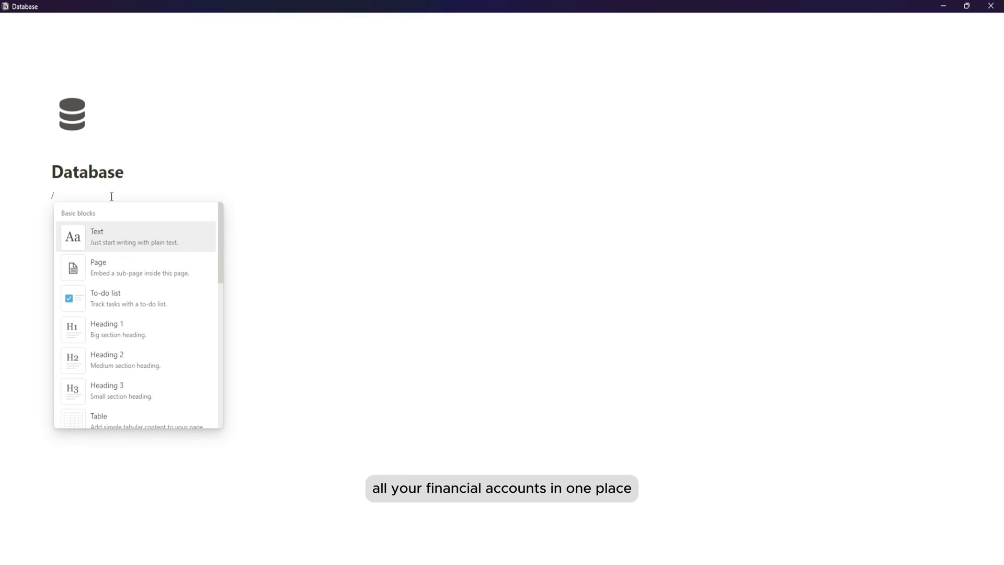
{"action": "type", "text": "database"}
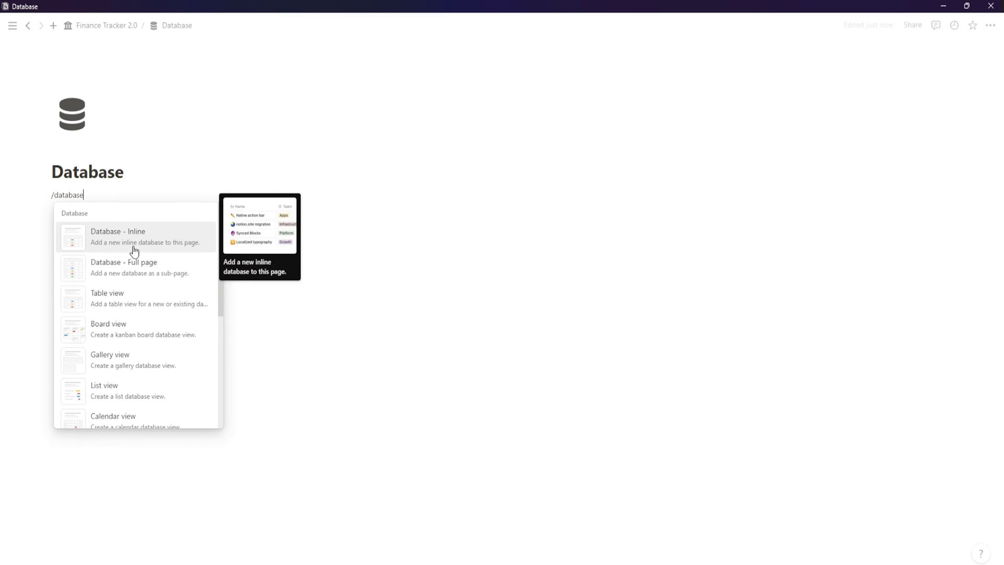
{"action": "left_click", "coordinate": [143, 265]}
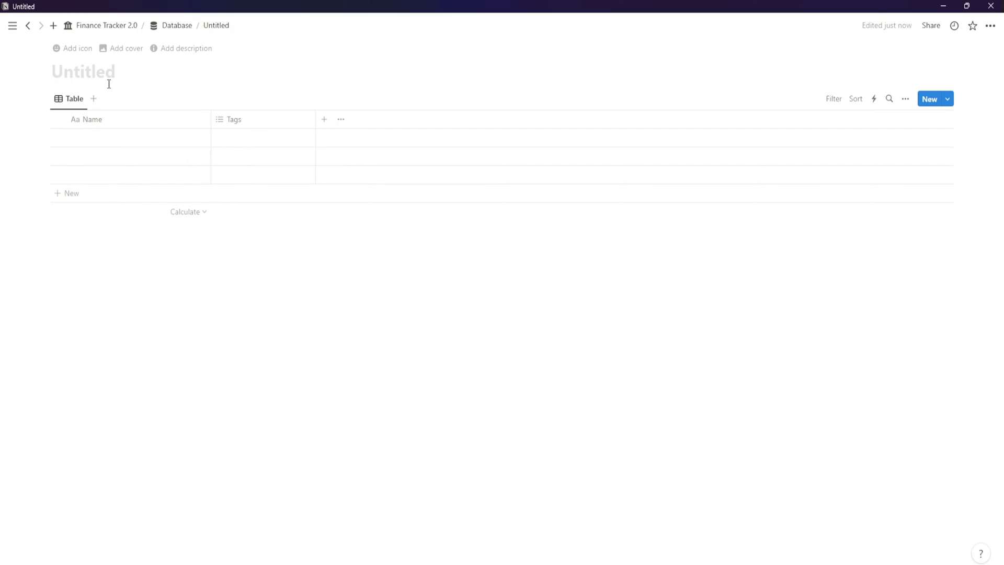
{"action": "left_click", "coordinate": [76, 77]}
{"action": "type", "text": "Accounts"}
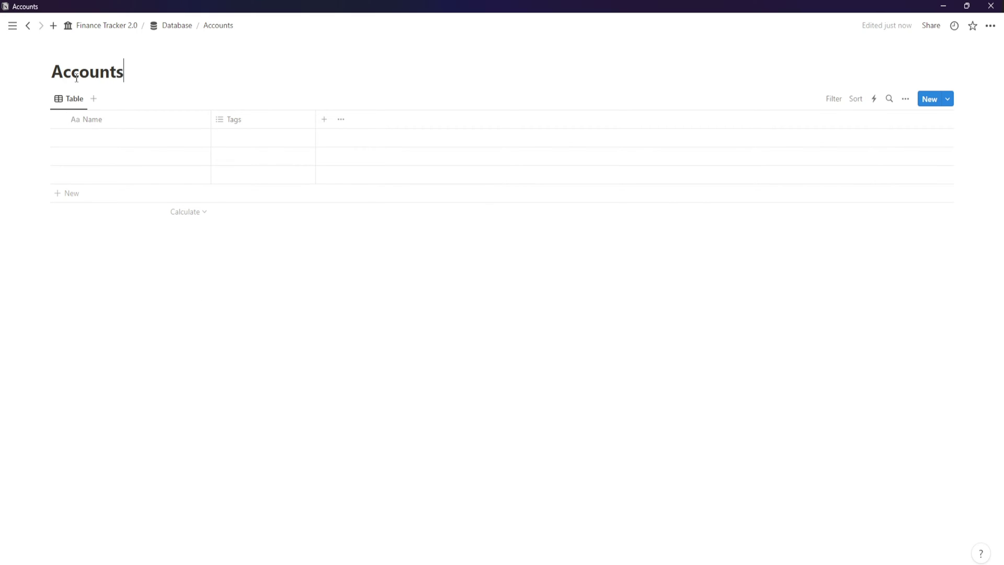
- Add an icon to the Accounts database, search the icons for "card" and choose the dark grey payment card
{"action": "left_click", "coordinate": [76, 48]}
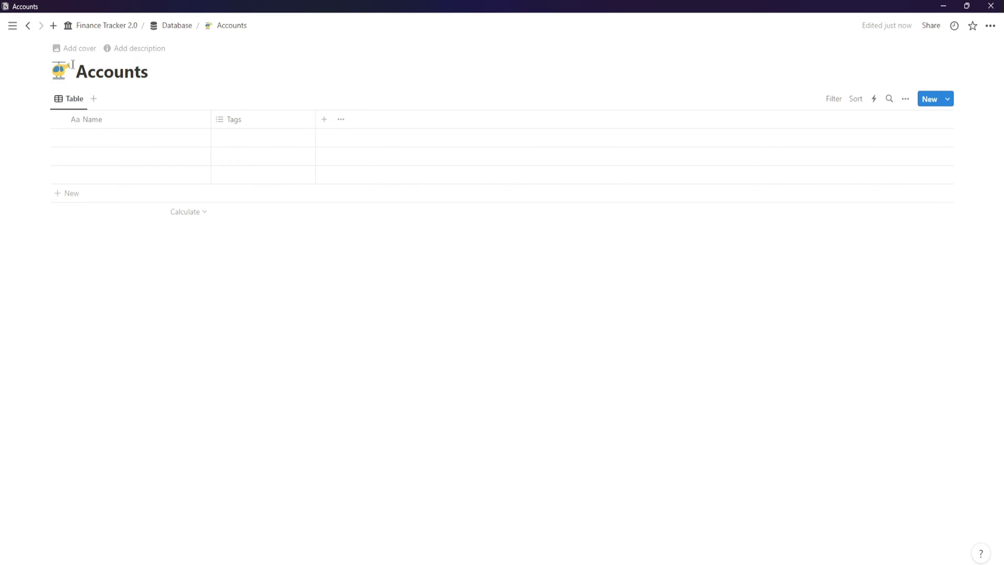
{"action": "left_click", "coordinate": [62, 71]}
{"action": "left_click", "coordinate": [52, 94]}
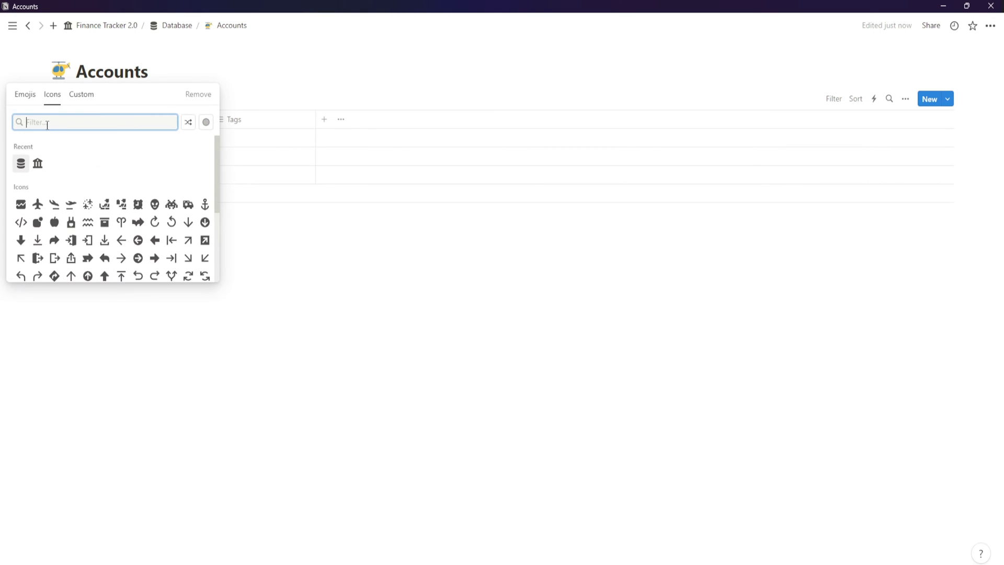
{"action": "type", "text": "card"}
{"action": "mouse_move", "coordinate": [54, 148]}
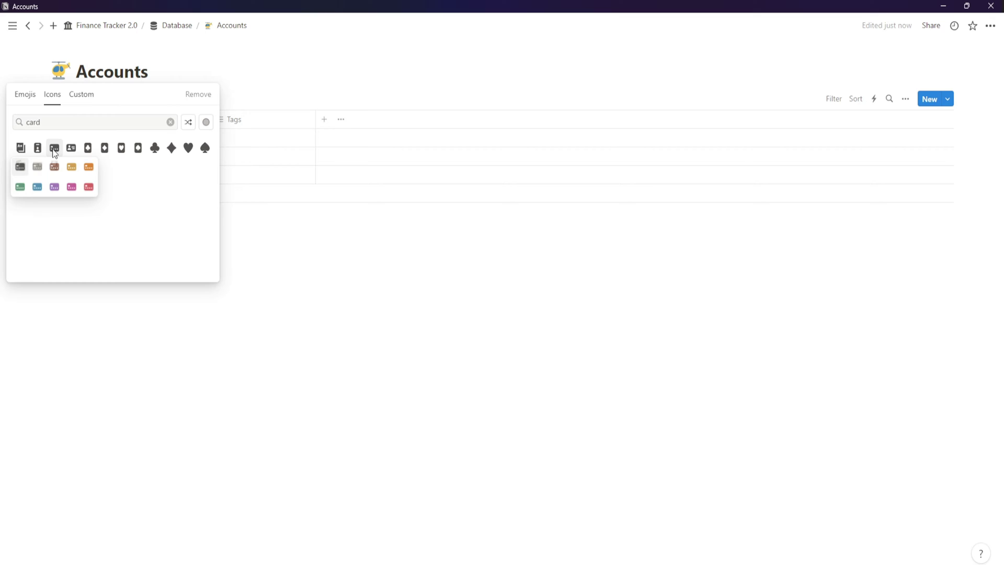
{"action": "left_click", "coordinate": [20, 166]}
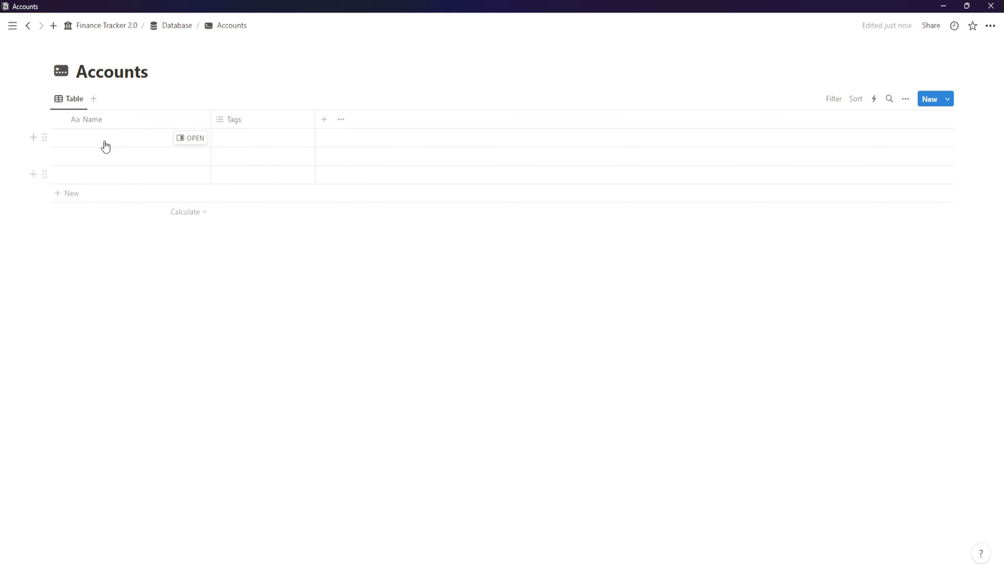
- Delete the three empty rows and the Tags property from the Accounts table
{"action": "left_click_drag", "start_coordinate": [29, 132], "coordinate": [229, 209]}
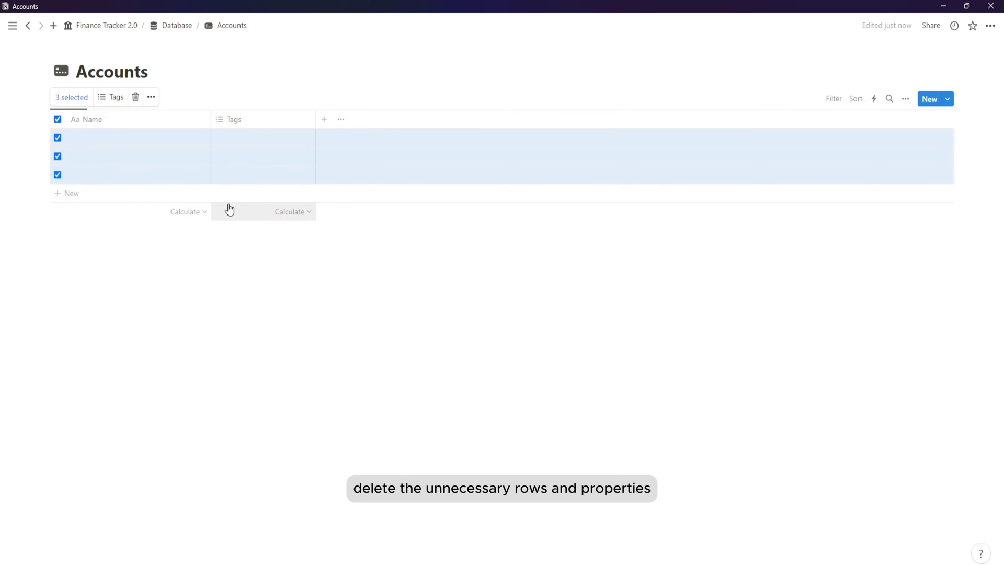
{"action": "key", "text": "Delete"}
{"action": "left_click", "coordinate": [235, 119]}
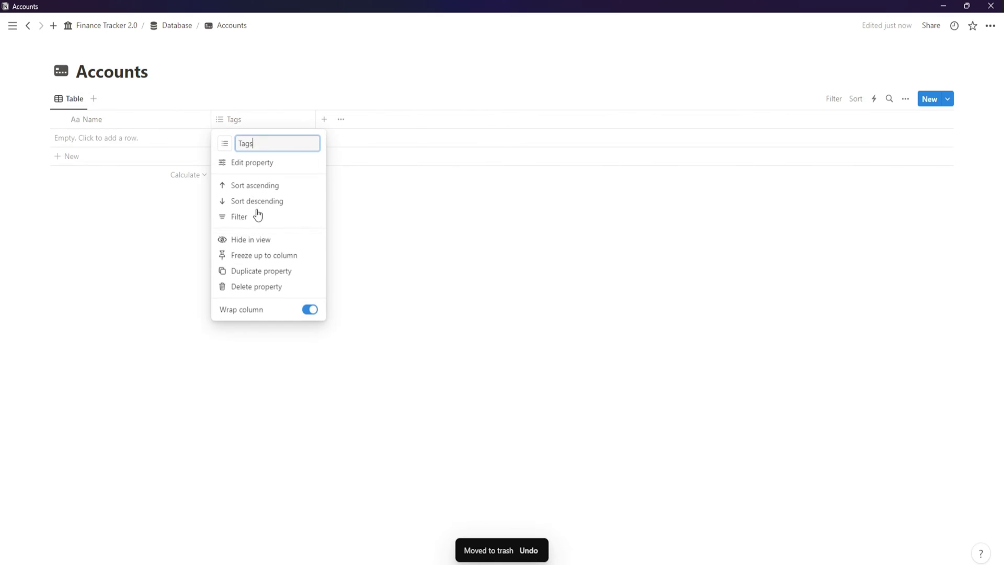
{"action": "left_click", "coordinate": [257, 287]}
{"action": "left_click", "coordinate": [463, 298]}
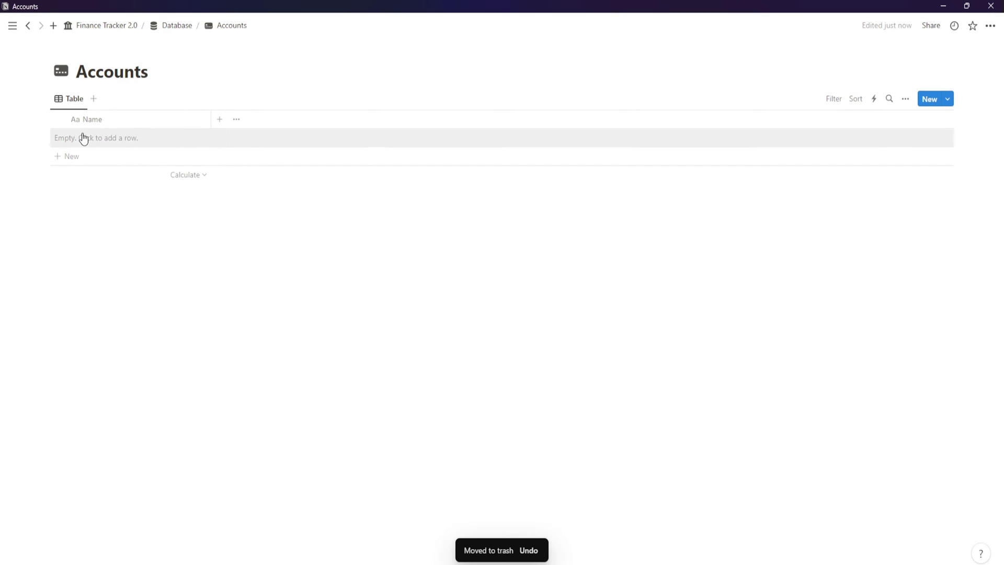
- Rename the Name property to Account Name and give it the payment card icon
{"action": "left_click", "coordinate": [105, 121]}
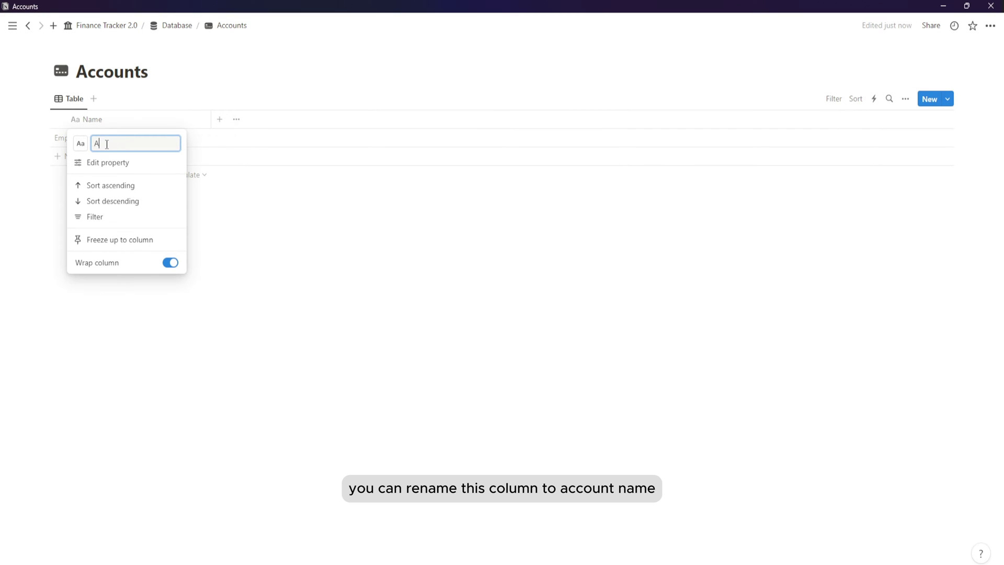
{"action": "type", "text": "Account n"}
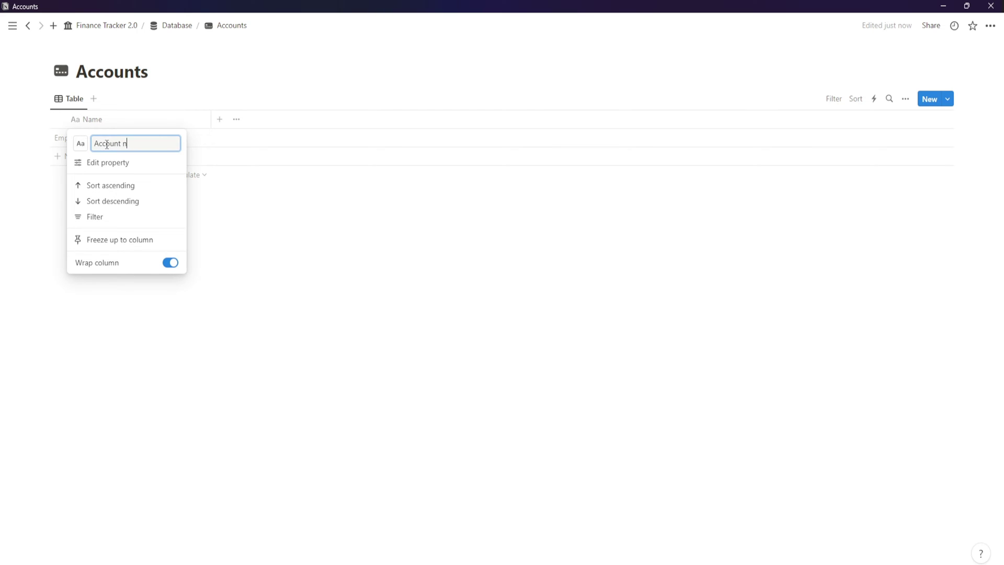
{"action": "key", "text": "Return"}
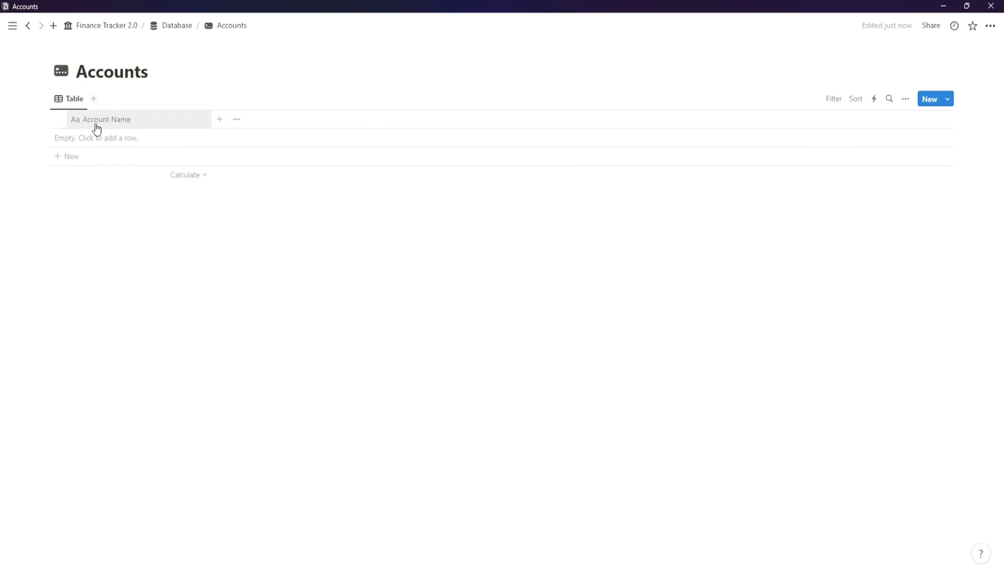
{"action": "left_click", "coordinate": [96, 125]}
{"action": "left_click", "coordinate": [80, 143]}
{"action": "left_click", "coordinate": [21, 230]}
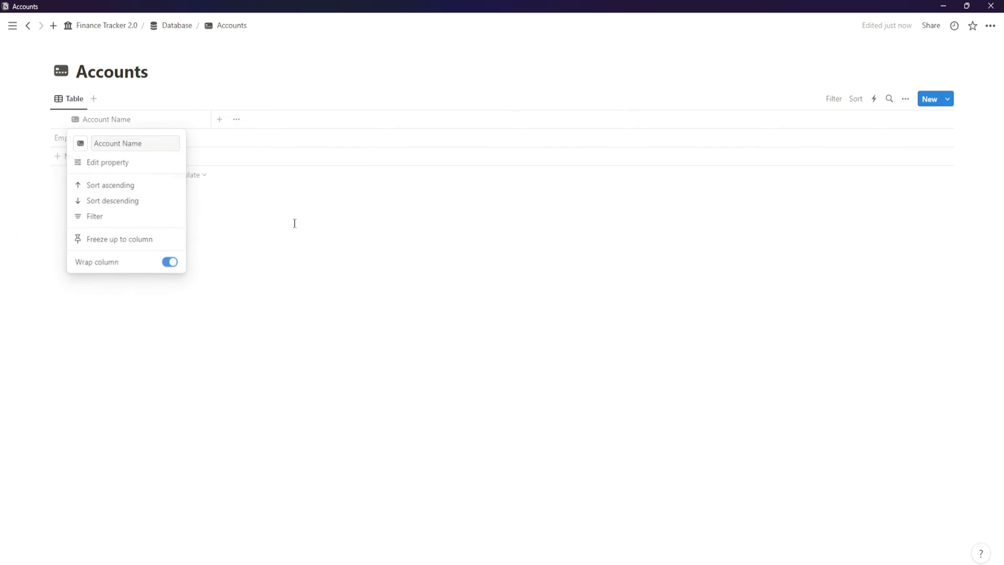
{"action": "left_click", "coordinate": [294, 191]}
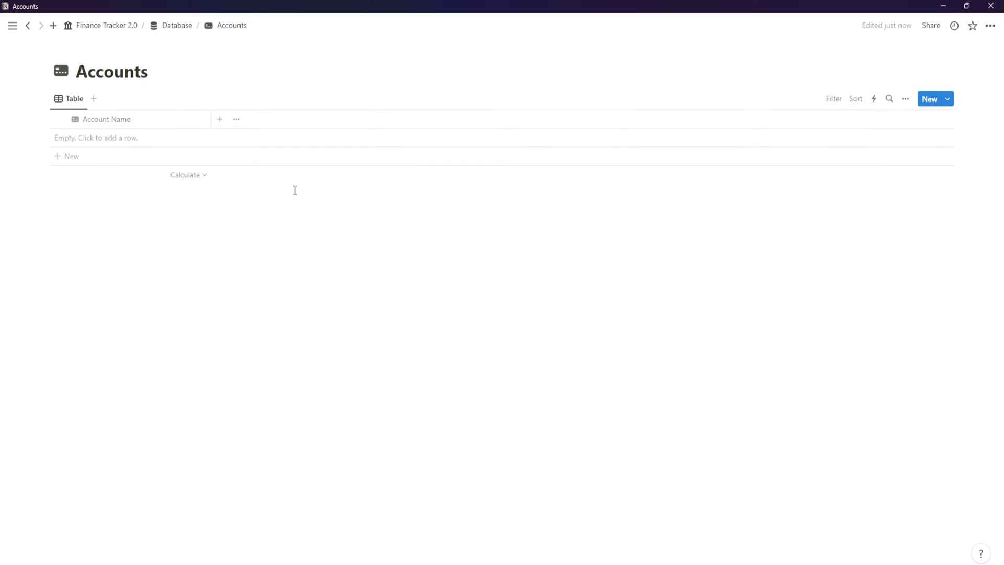
- Add a Select property named Type to the Accounts database
{"action": "left_click", "coordinate": [221, 120]}
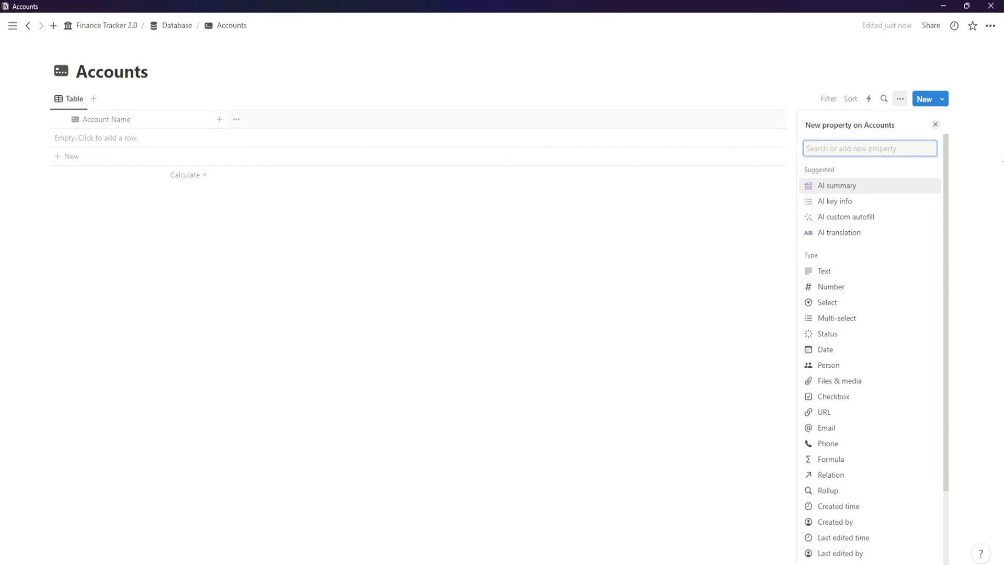
{"action": "left_click", "coordinate": [836, 300]}
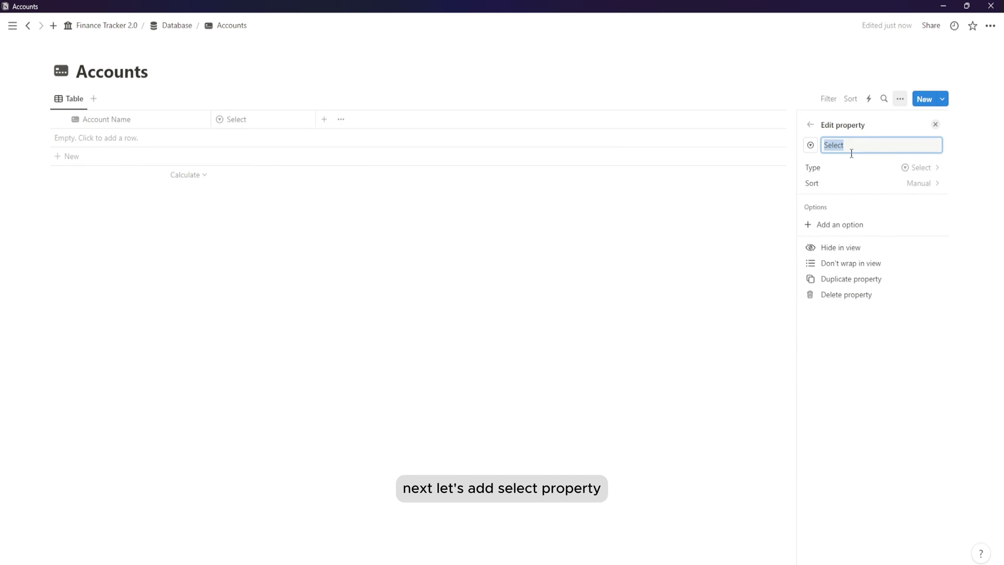
{"action": "type", "text": "Type"}
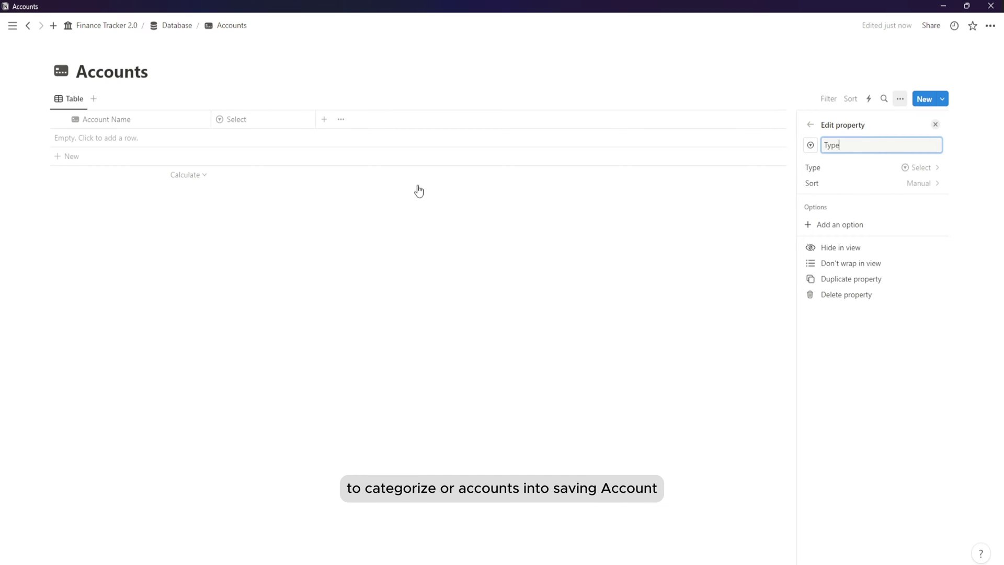
- Add the options Saving, Checking, Cash, Business and Other to the Type property
{"action": "left_click", "coordinate": [848, 224]}
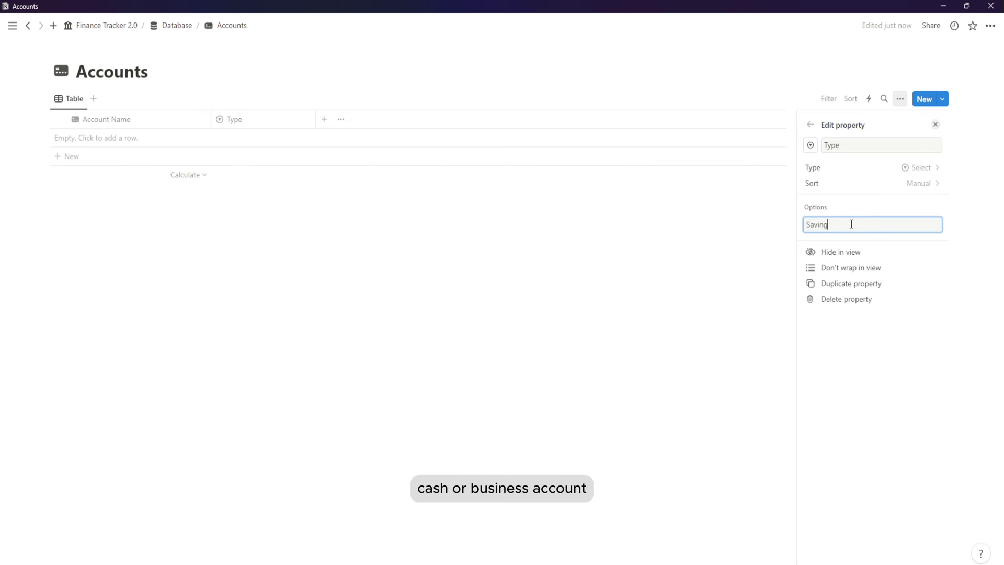
{"action": "type", "text": "Saving"}
{"action": "key", "text": "Return"}
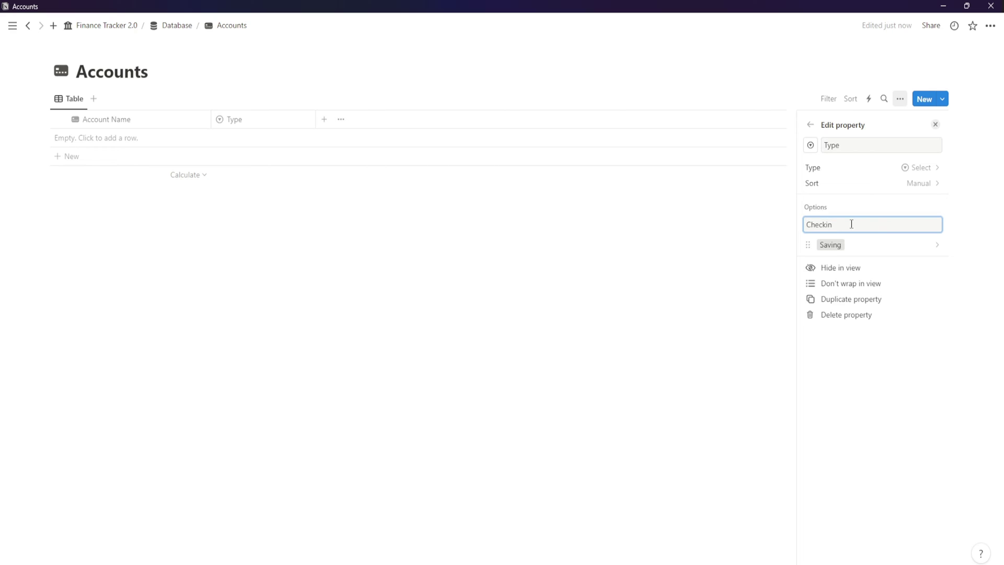
{"action": "key", "text": "Return"}
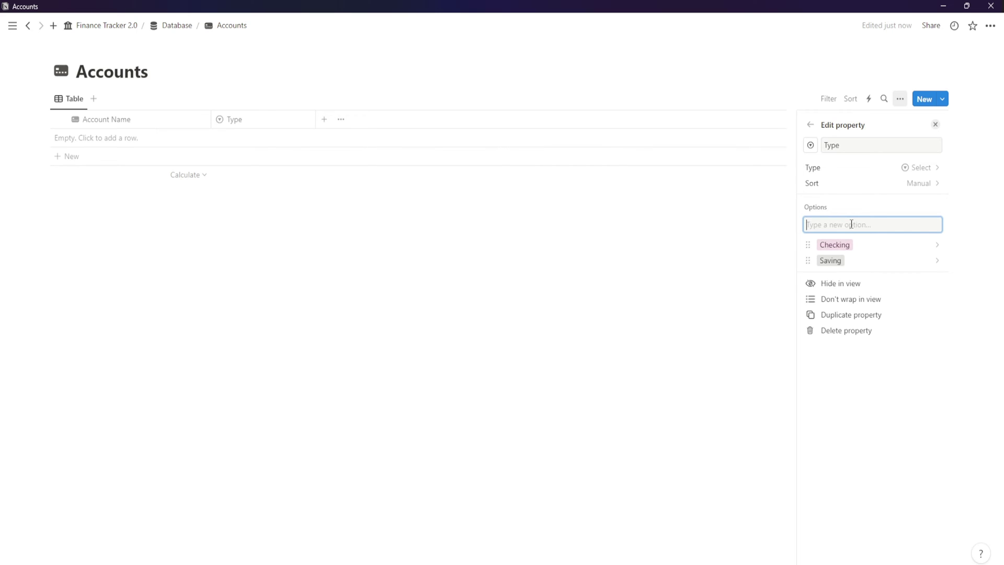
{"action": "key", "text": "Return"}
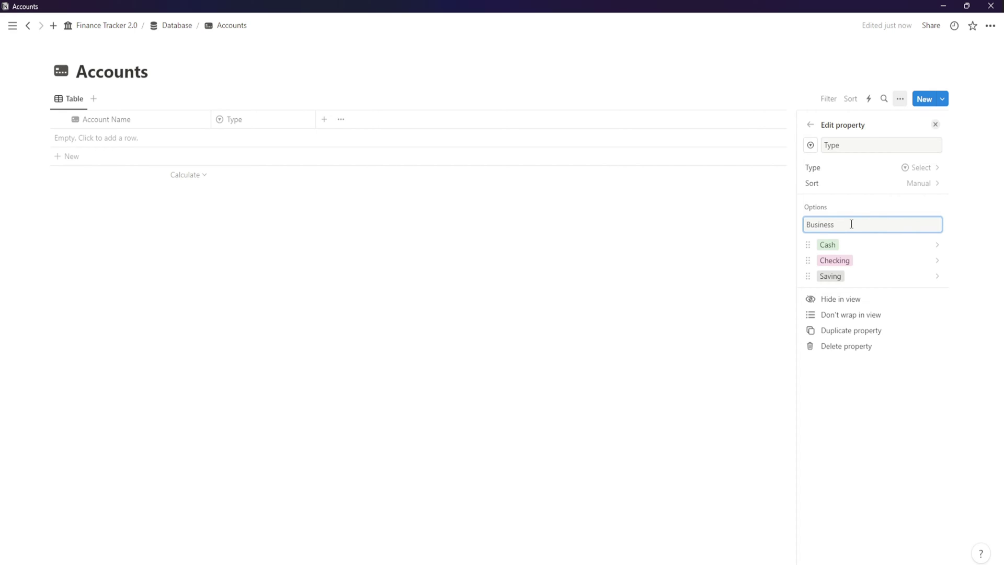
{"action": "key", "text": "Return"}
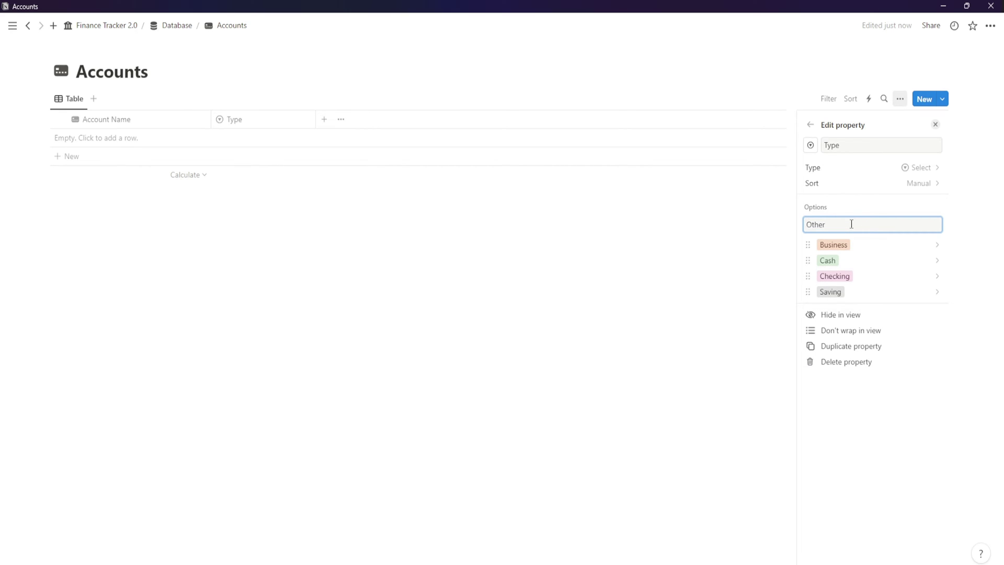
{"action": "key", "text": "Return"}
- Set the colour of all five Type options, Other, Business, Cash, Checking and Saving, to light gray
{"action": "left_click", "coordinate": [899, 243]}
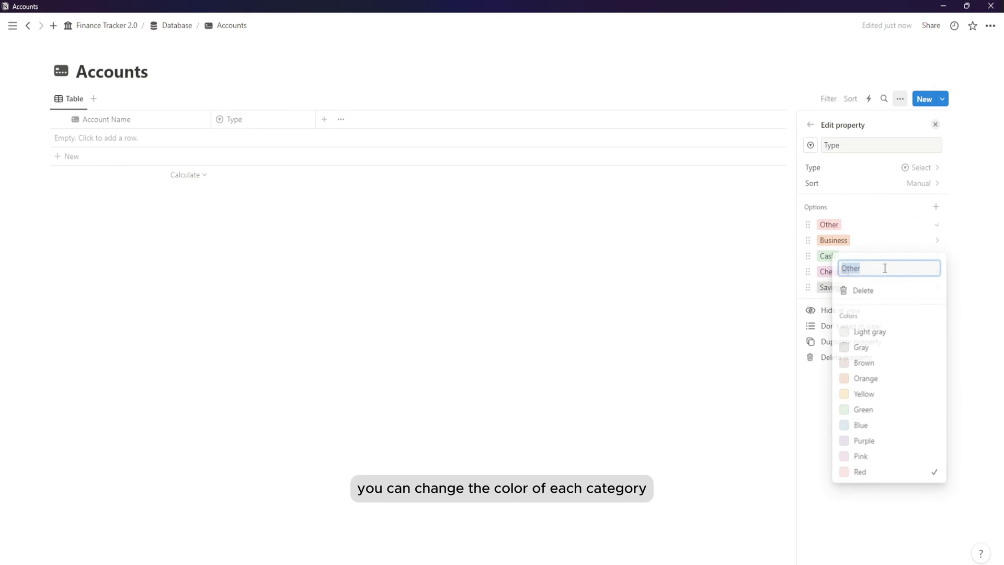
{"action": "left_click", "coordinate": [882, 332]}
{"action": "left_click", "coordinate": [834, 239]}
{"action": "left_click", "coordinate": [869, 327]}
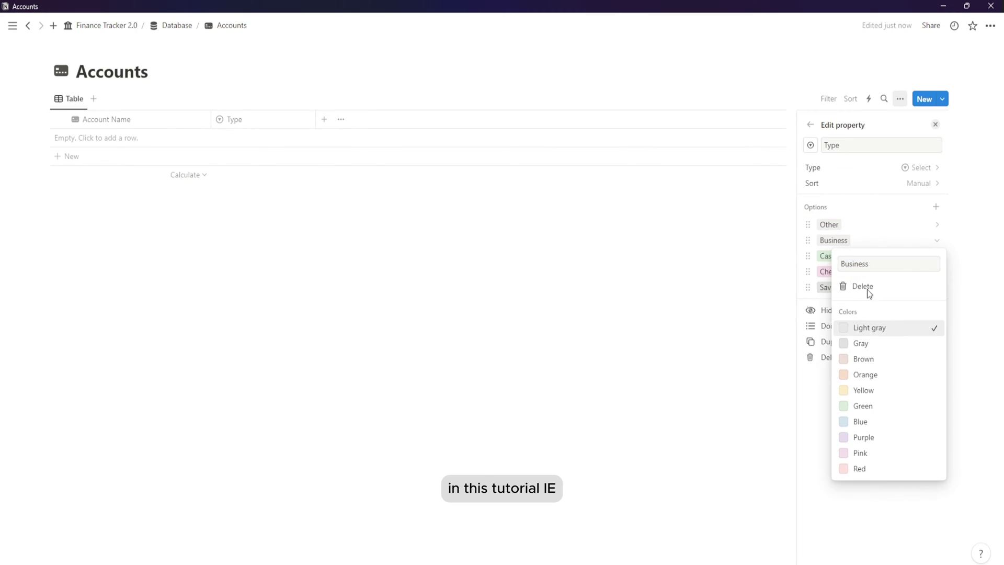
{"action": "left_click", "coordinate": [823, 256]}
{"action": "left_click", "coordinate": [880, 343]}
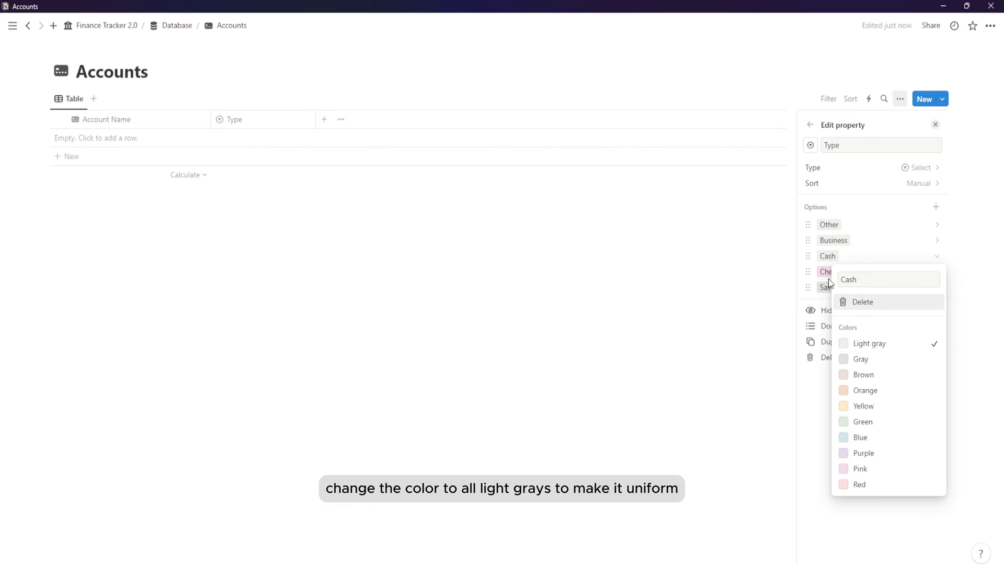
{"action": "left_click", "coordinate": [858, 271]}
{"action": "left_click", "coordinate": [883, 357]}
{"action": "left_click", "coordinate": [824, 287]}
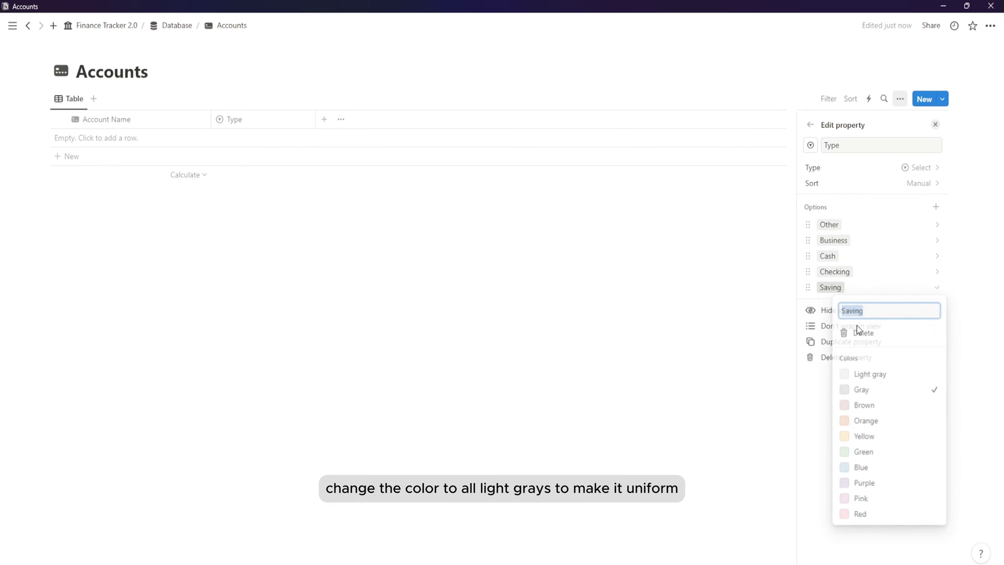
{"action": "left_click", "coordinate": [871, 373]}
{"action": "left_click", "coordinate": [324, 290]}
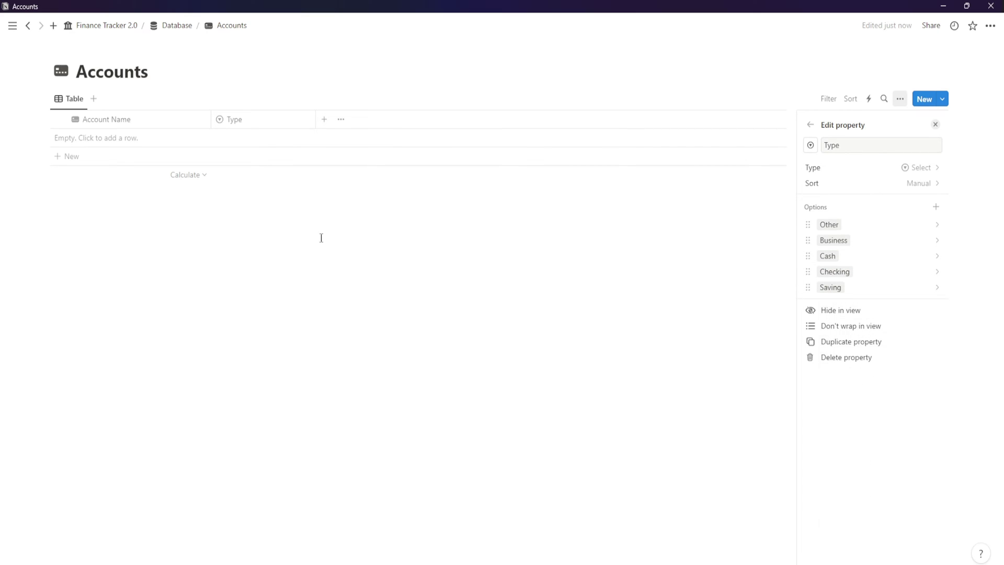
- Add a Number property named Initial Amount to the Accounts database
{"action": "left_click", "coordinate": [324, 120]}
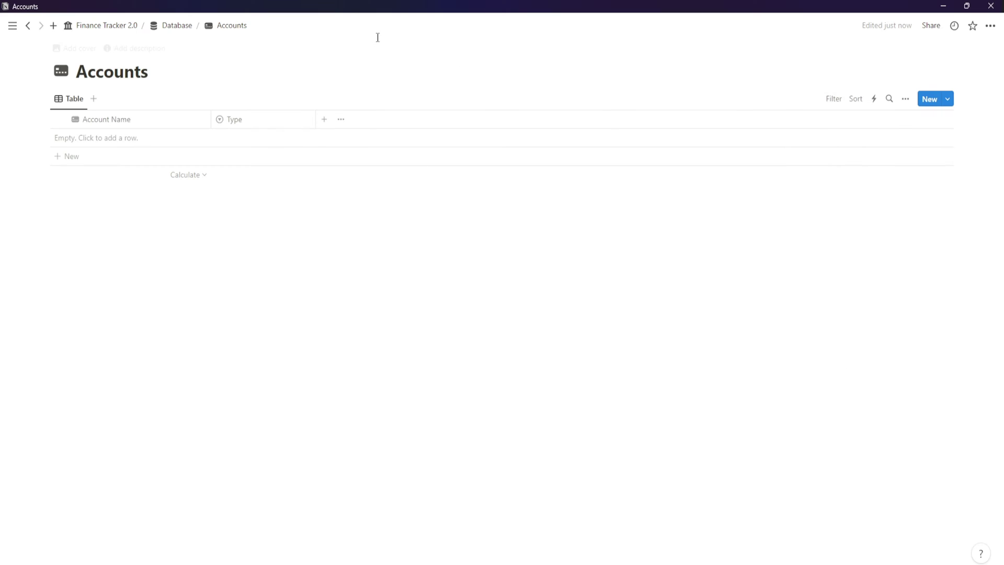
{"action": "left_click", "coordinate": [324, 119]}
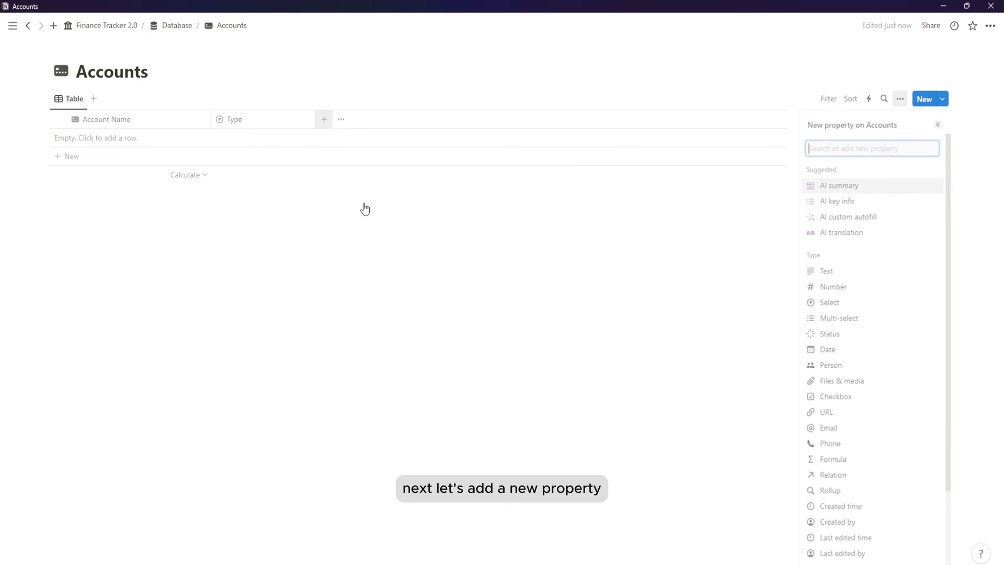
{"action": "left_click", "coordinate": [829, 287]}
{"action": "type", "text": "Ini"}
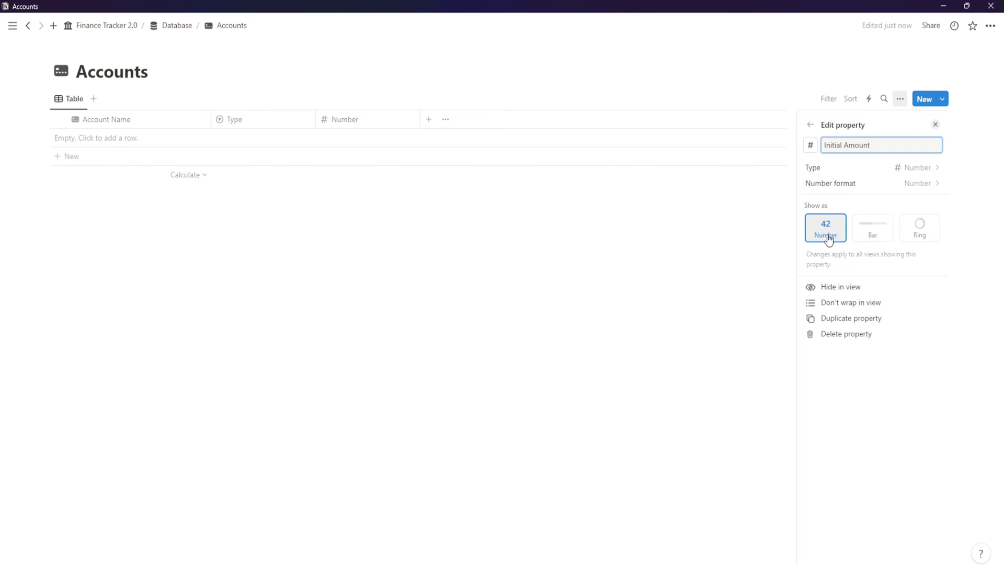
- Finish naming the number property Initial Amount and set its number format to US Dollar
{"action": "type", "text": "tial Amount"}
{"action": "left_click", "coordinate": [930, 186]}
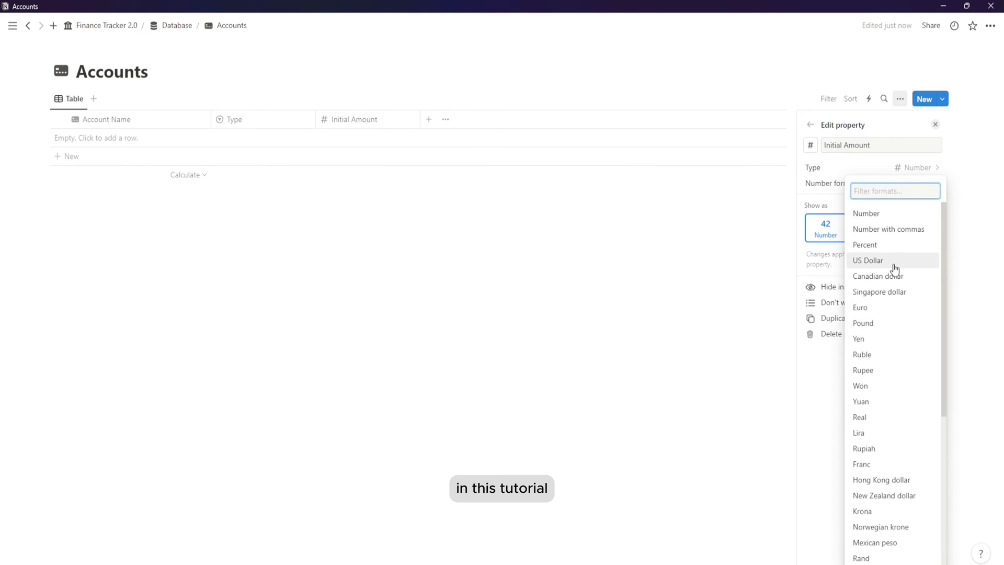
{"action": "left_click", "coordinate": [898, 262]}
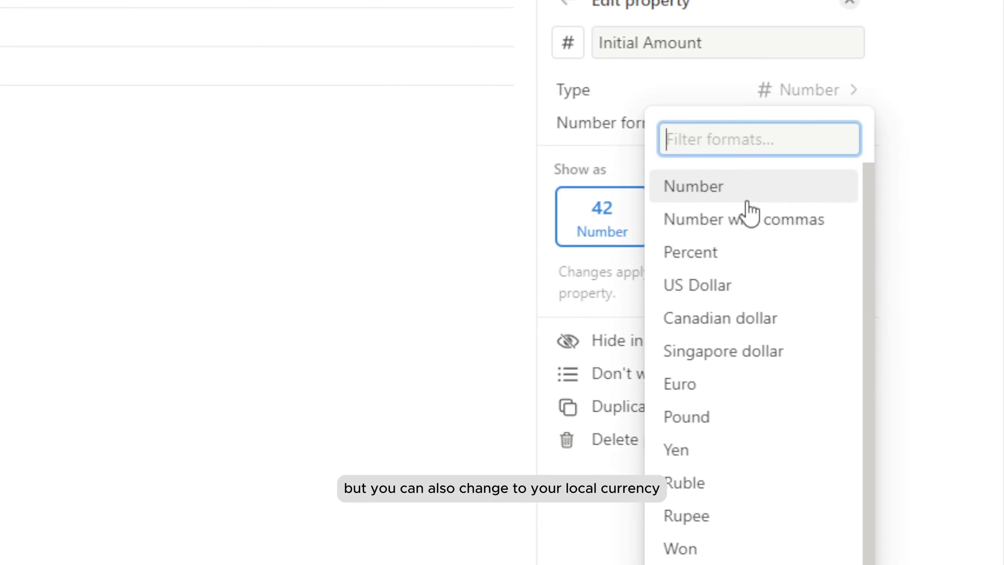
{"action": "left_click", "coordinate": [738, 288]}
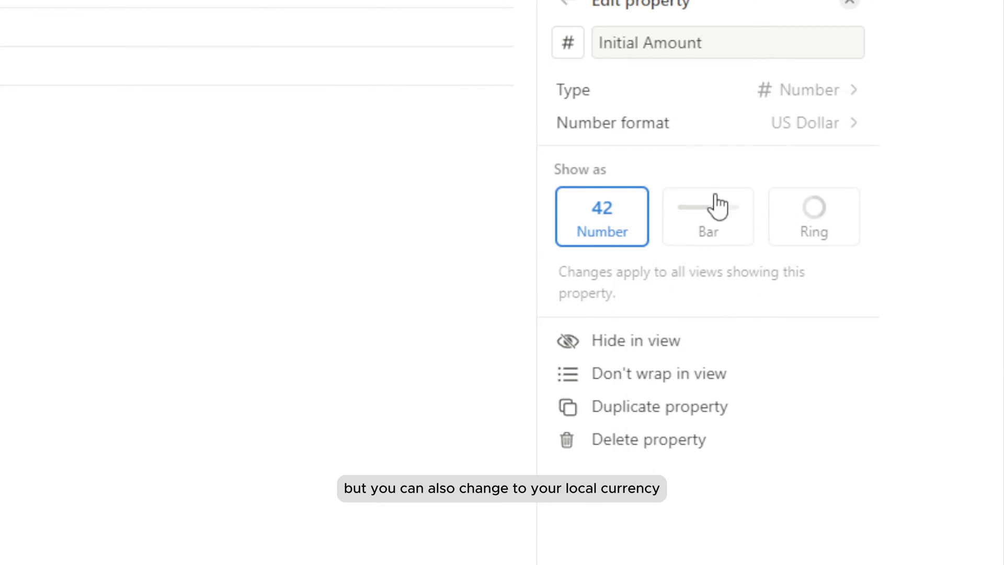
{"action": "left_click", "coordinate": [395, 294]}
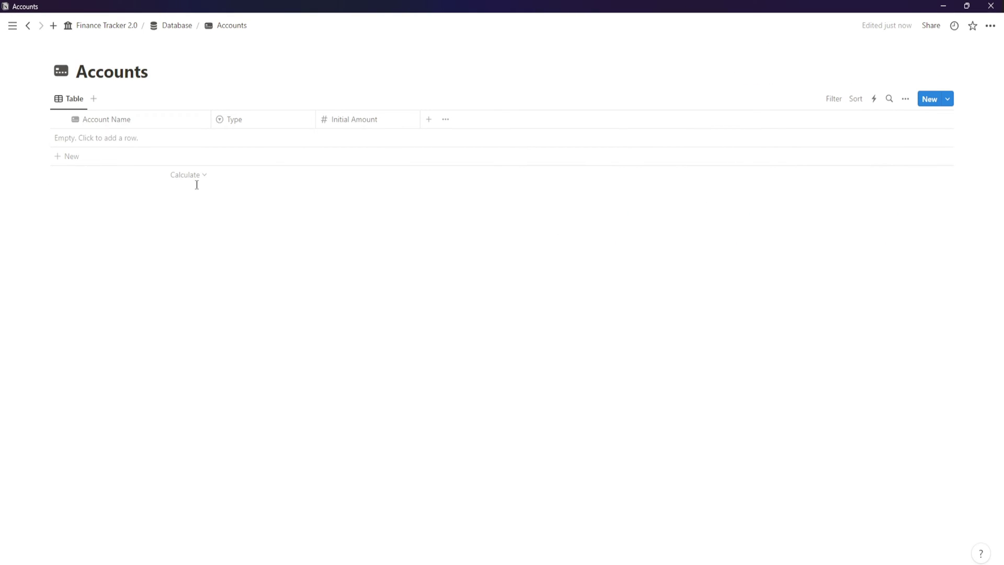
{"action": "left_click", "coordinate": [103, 138]}
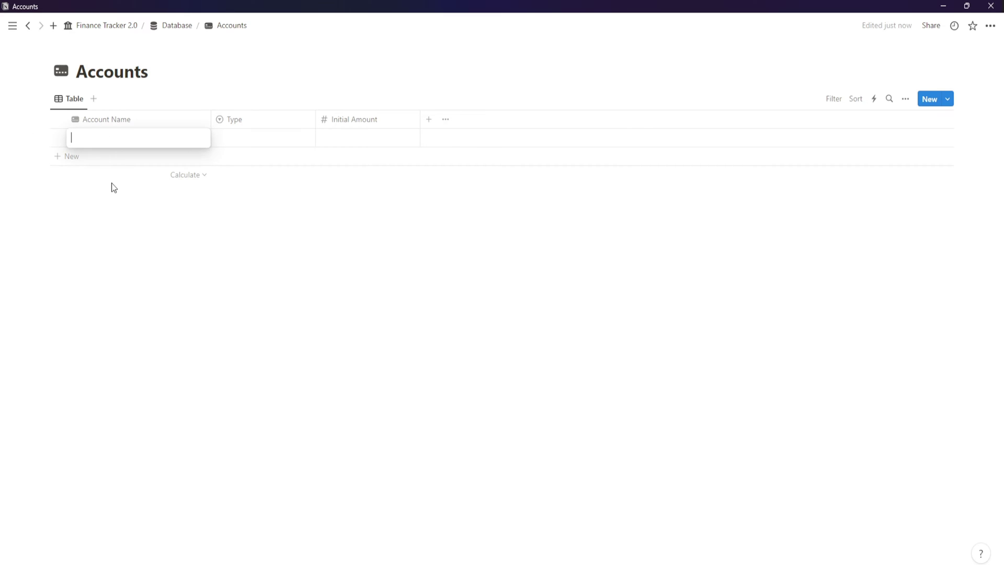
{"action": "left_click", "coordinate": [45, 138]}
{"action": "left_click", "coordinate": [71, 56]}
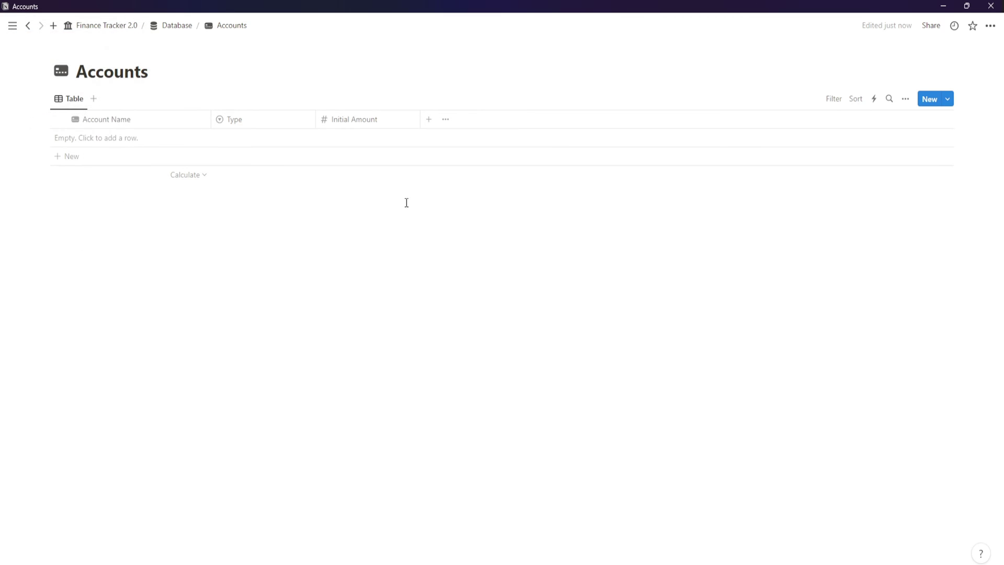
- Create a new template for the Accounts database and title it New Account
{"action": "left_click", "coordinate": [948, 99]}
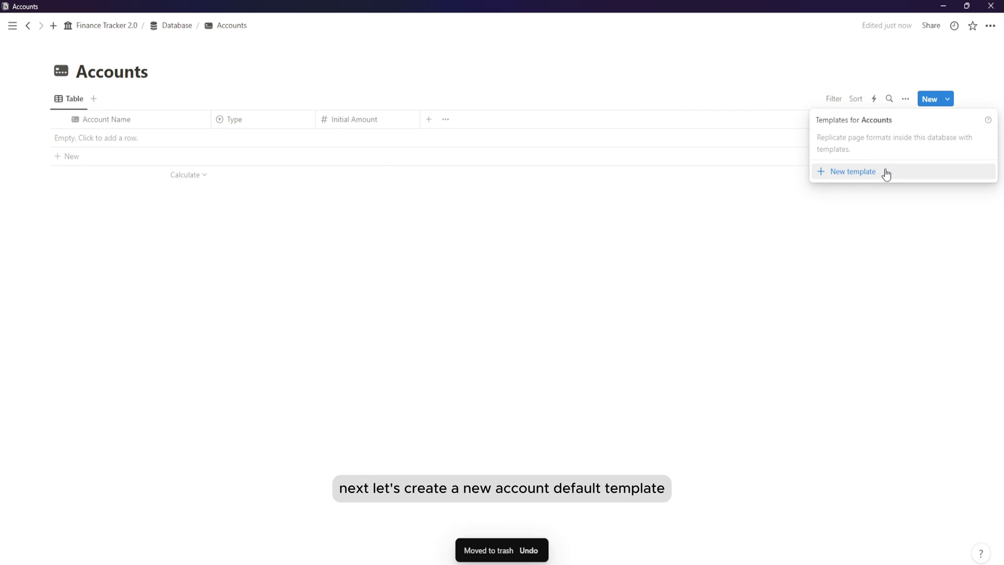
{"action": "left_click", "coordinate": [883, 173]}
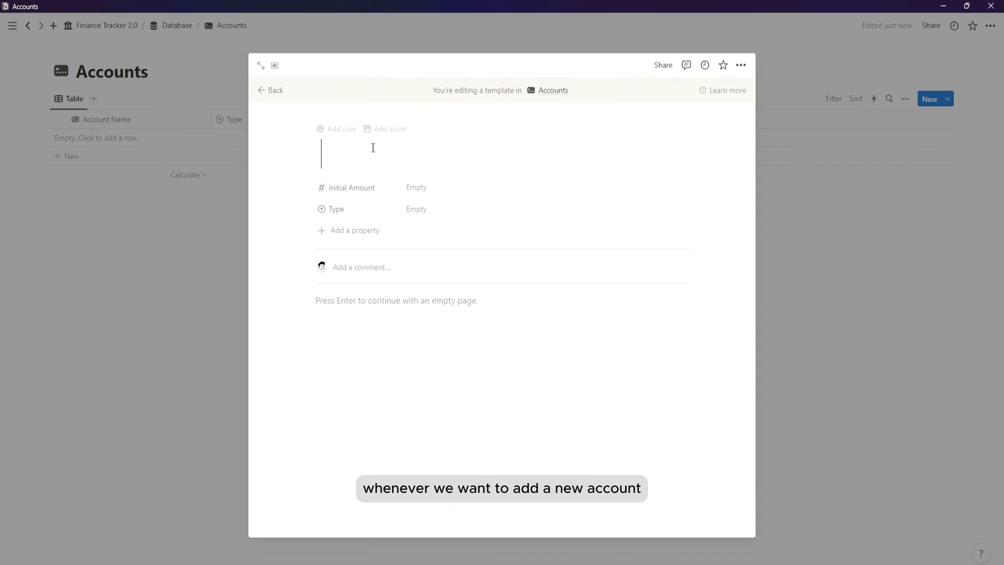
{"action": "type", "text": "New Account"}
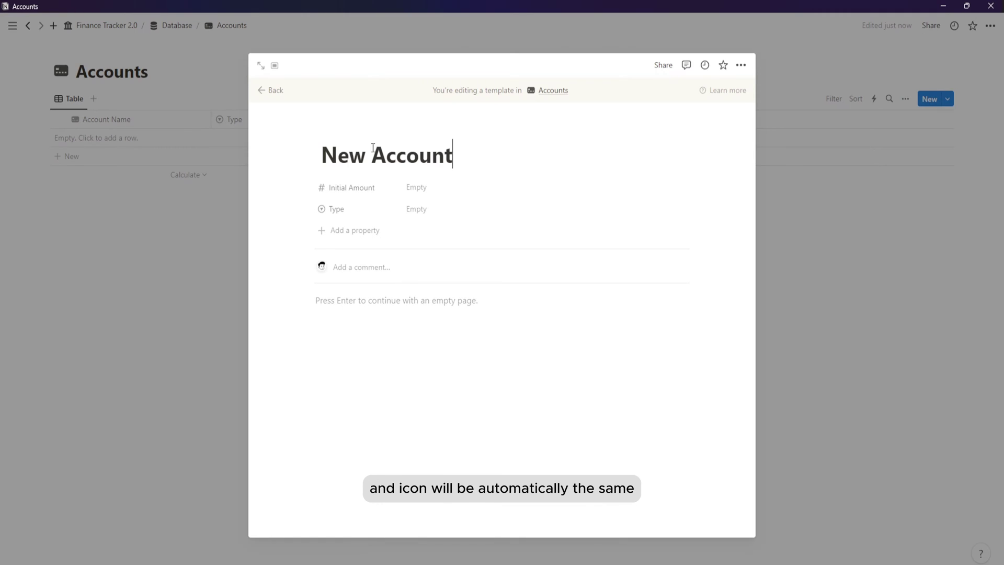
- Give the New Account template the dark gray card icon used by the Accounts database
{"action": "left_click", "coordinate": [331, 129]}
{"action": "left_click", "coordinate": [334, 180]}
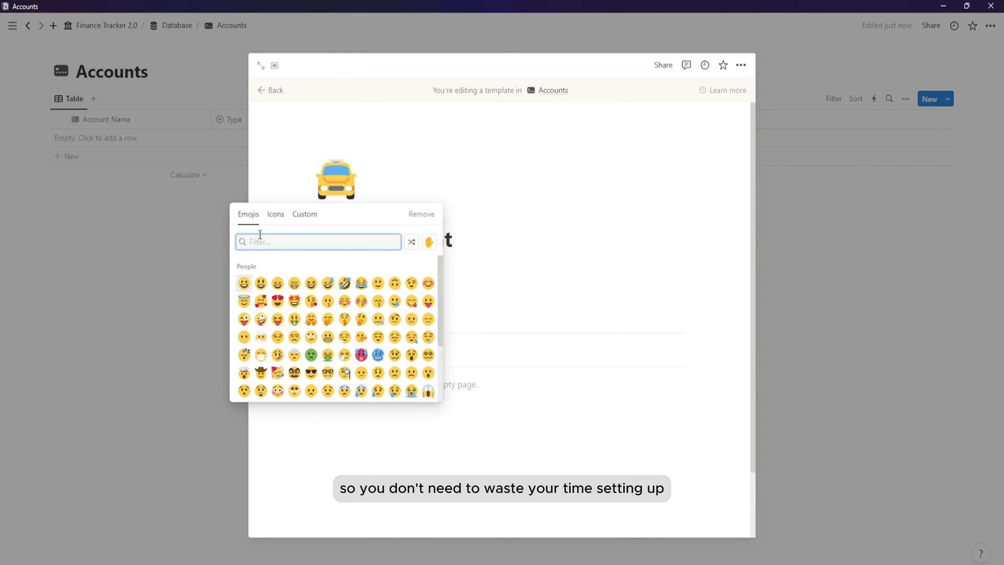
{"action": "left_click", "coordinate": [276, 214]}
{"action": "mouse_move", "coordinate": [244, 283]}
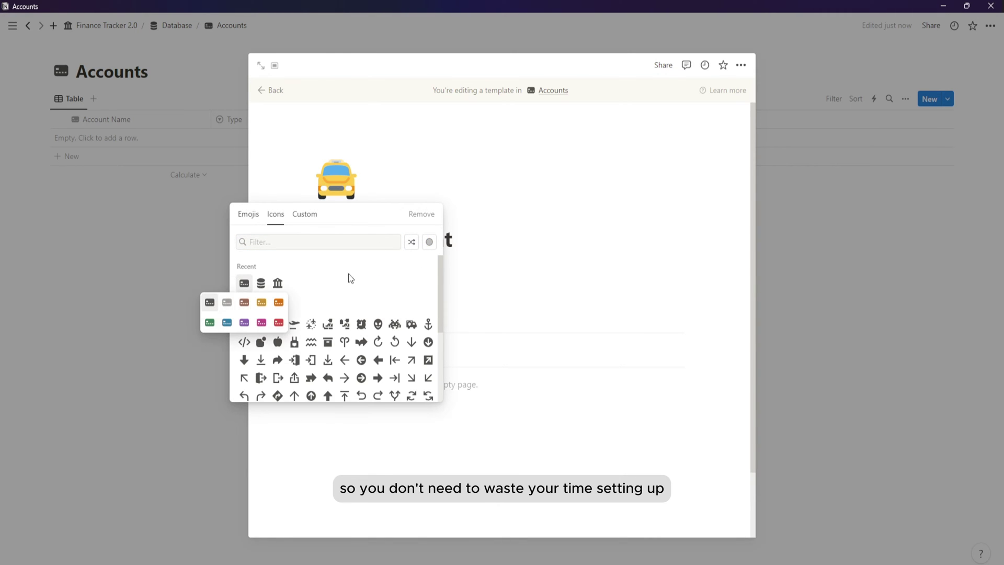
{"action": "left_click", "coordinate": [209, 302]}
- Set the template's Initial Amount to 0 and return to the Accounts table
{"action": "left_click", "coordinate": [447, 272]}
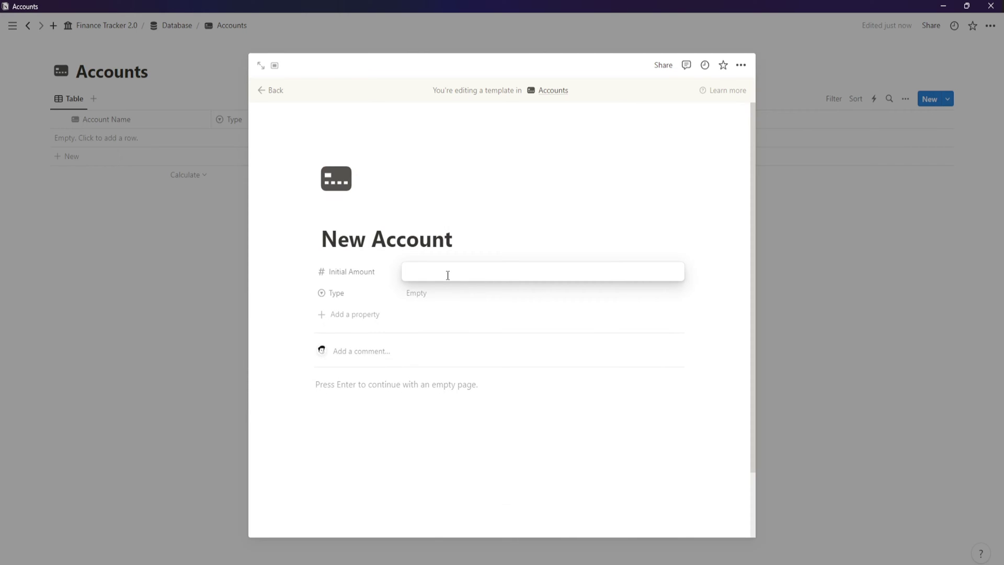
{"action": "type", "text": "0"}
{"action": "key", "text": "Return"}
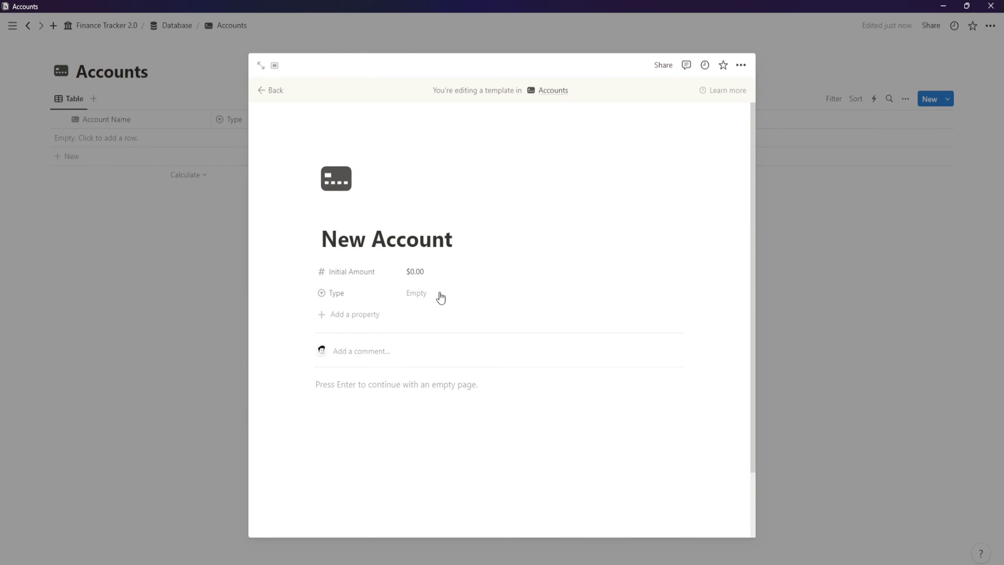
{"action": "left_click", "coordinate": [263, 90]}
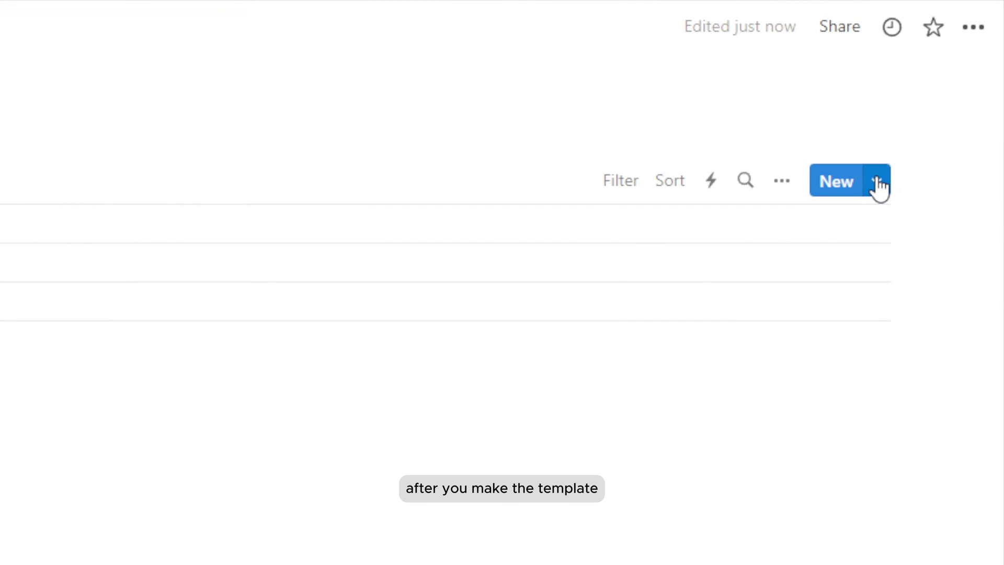
- Set the New Account template as the default for the Accounts database
{"action": "left_click", "coordinate": [878, 184]}
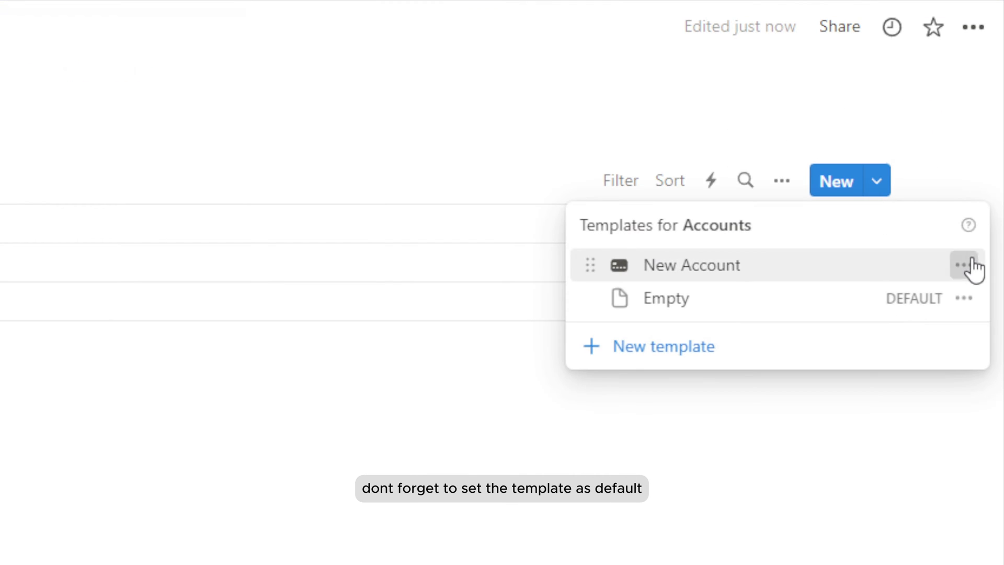
{"action": "left_click", "coordinate": [963, 265]}
{"action": "left_click", "coordinate": [890, 239]}
{"action": "left_click", "coordinate": [28, 546]}
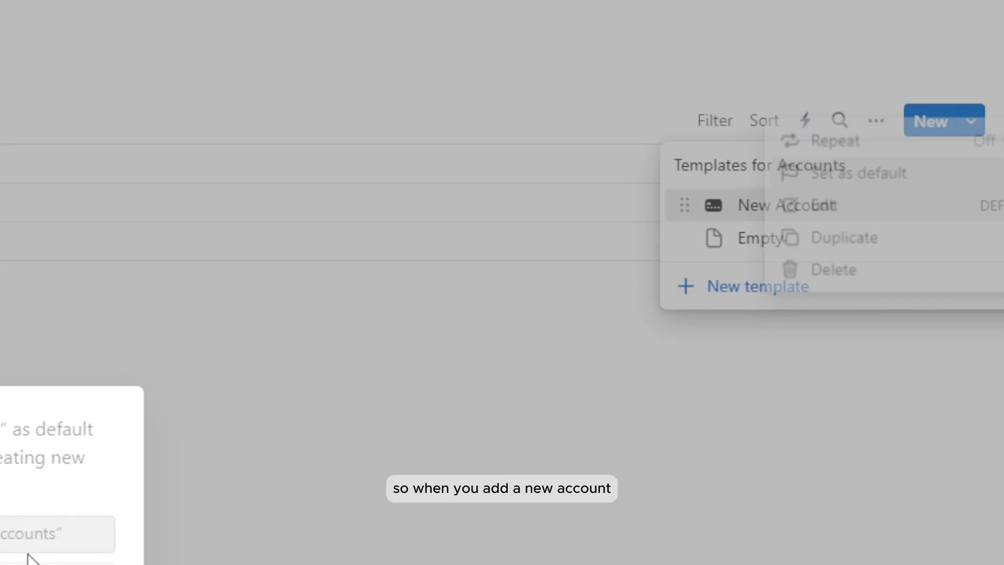
{"action": "left_click", "coordinate": [241, 512]}
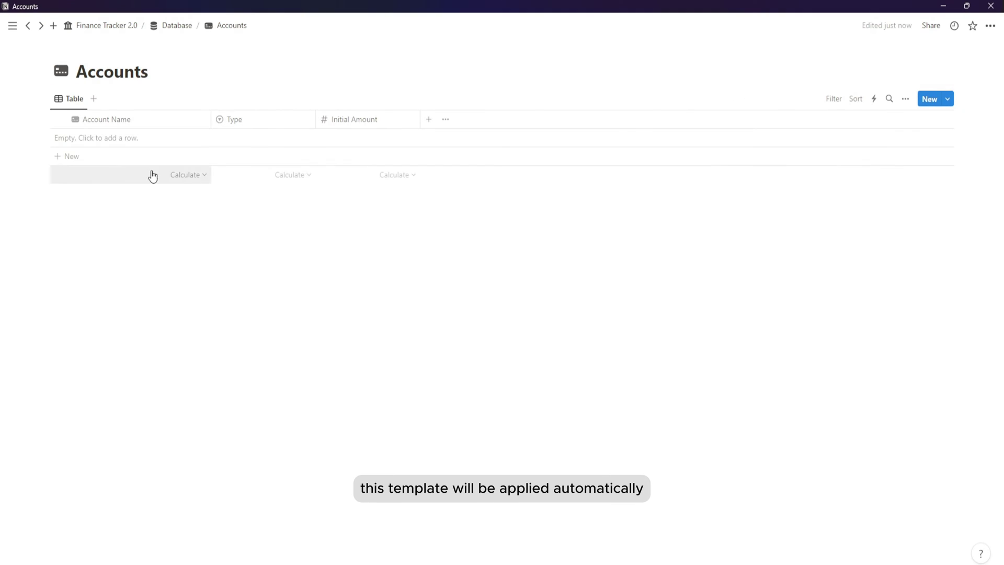
- Add an account named CityBank with the type Checking, keeping the template's initial amount
{"action": "left_click", "coordinate": [118, 139]}
{"action": "key", "text": "ctrl+a"}
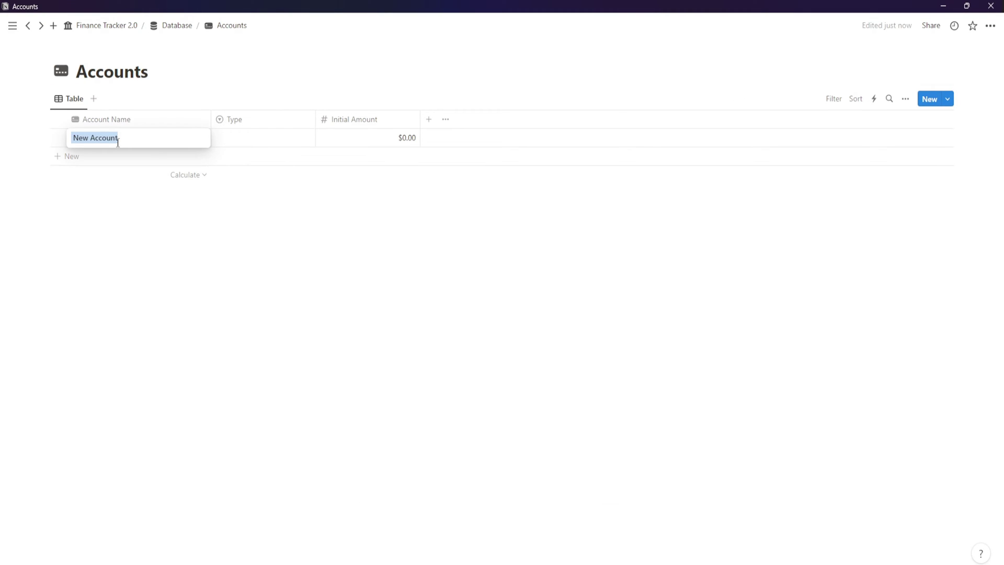
{"action": "type", "text": "CityBank"}
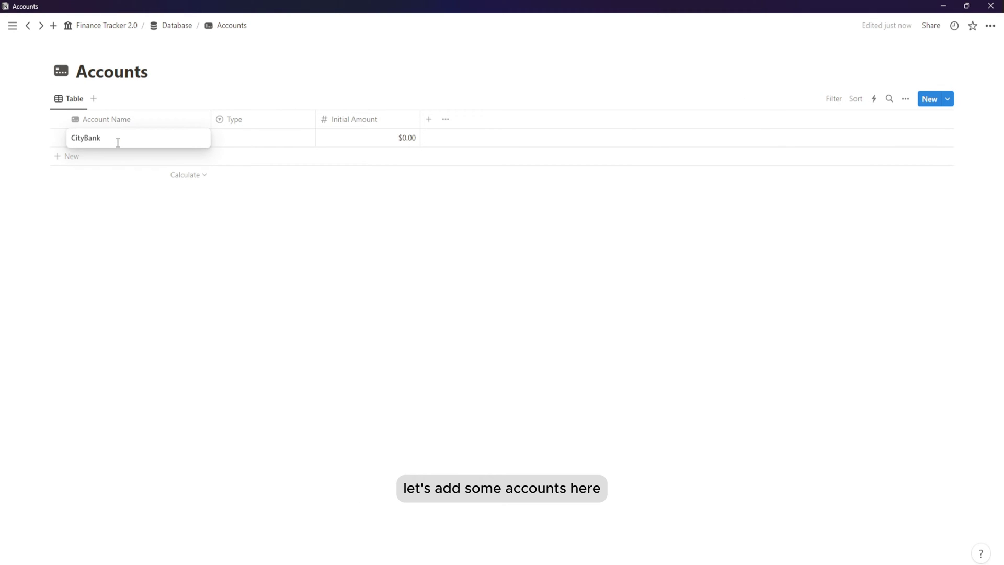
{"action": "key", "text": "Escape"}
{"action": "left_click", "coordinate": [236, 137]}
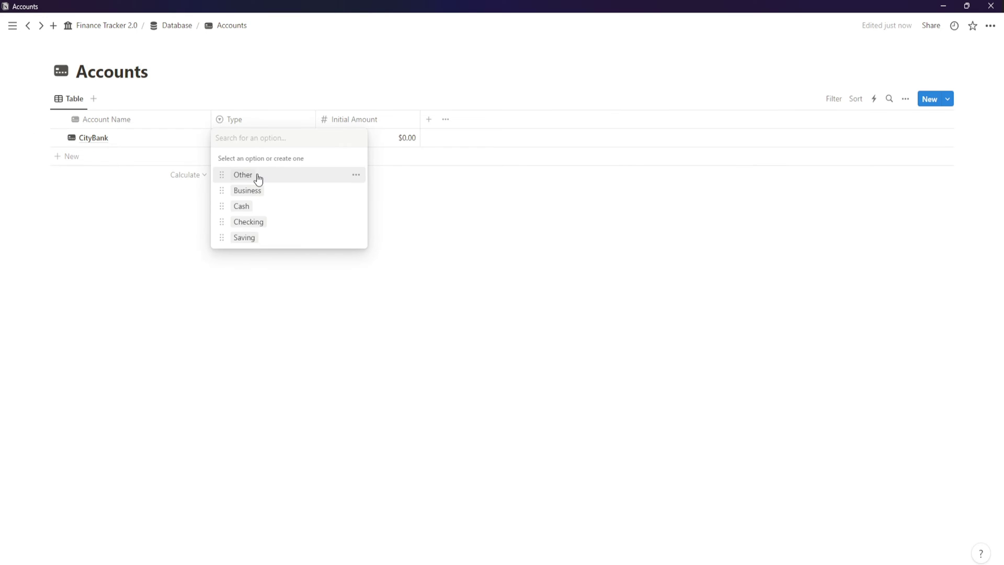
{"action": "left_click", "coordinate": [264, 221]}
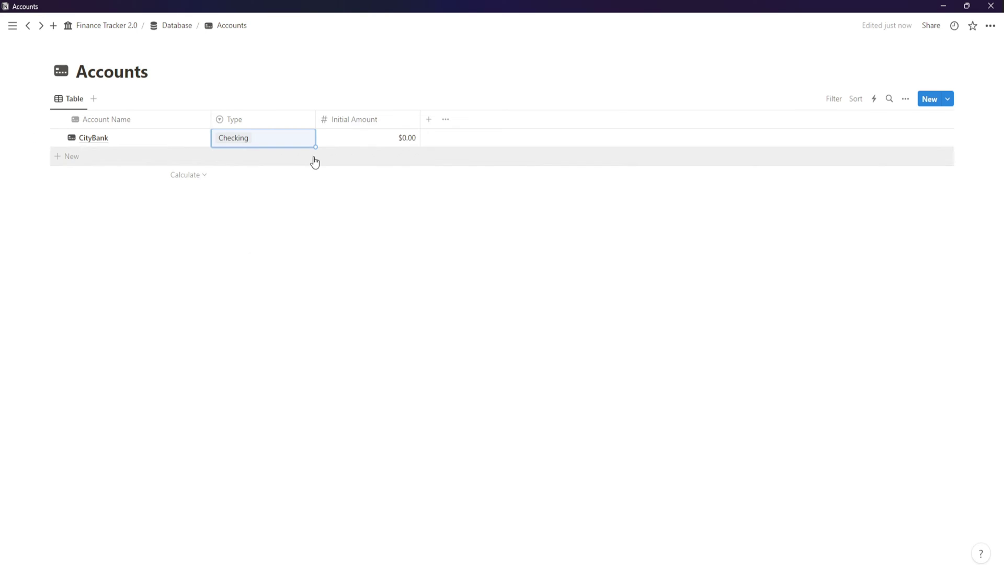
{"action": "left_click", "coordinate": [366, 142]}
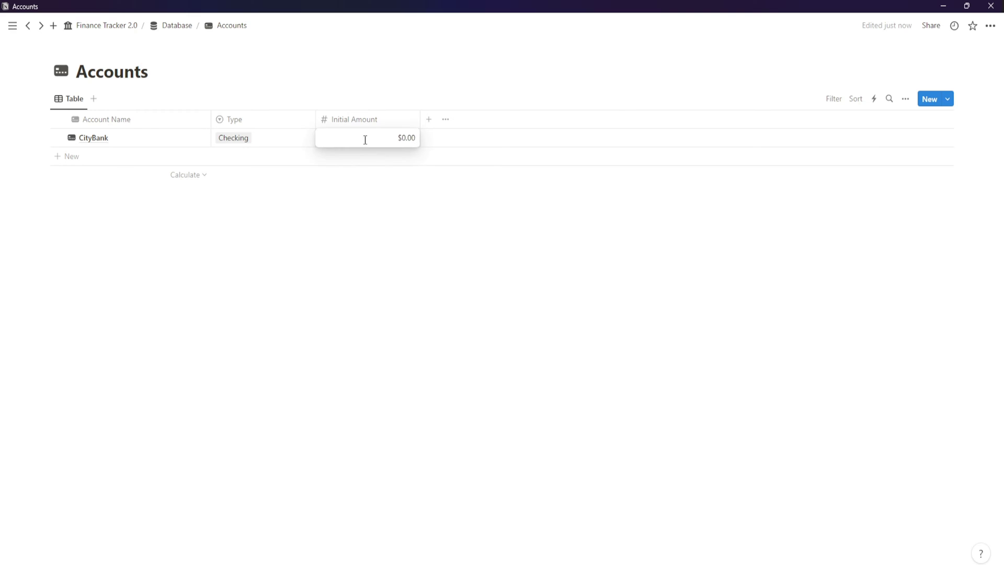
{"action": "key", "text": "Escape"}
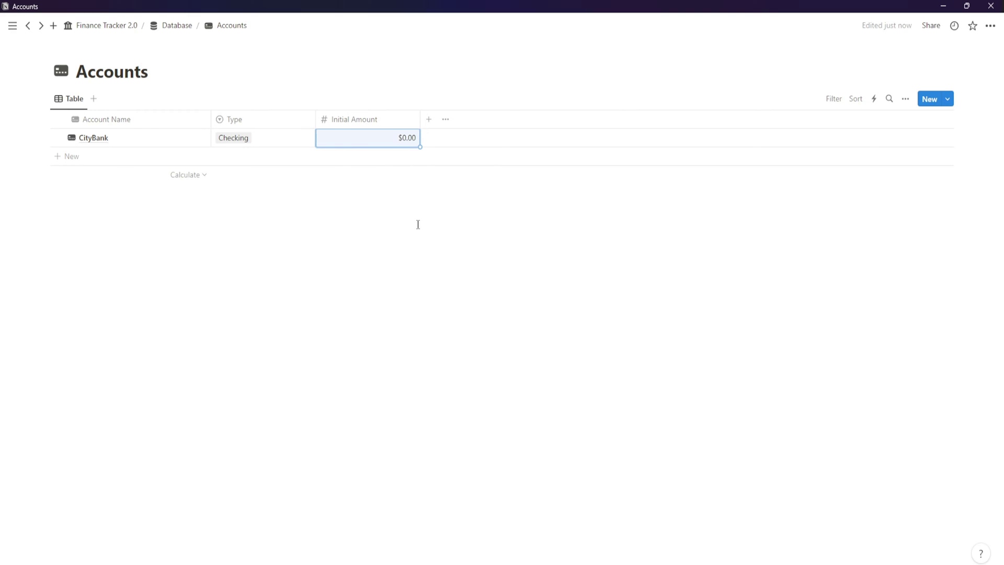
- Add a second account named SavingPlus with the type Saving
{"action": "left_click", "coordinate": [105, 157]}
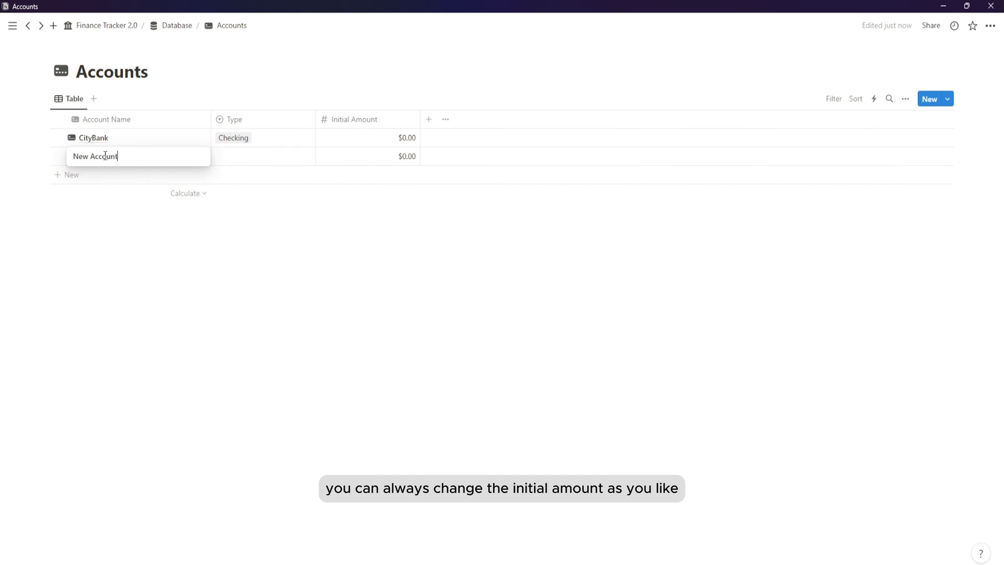
{"action": "triple_click", "coordinate": [105, 156]}
{"action": "type", "text": "SavingPlus"}
{"action": "key", "text": "Return"}
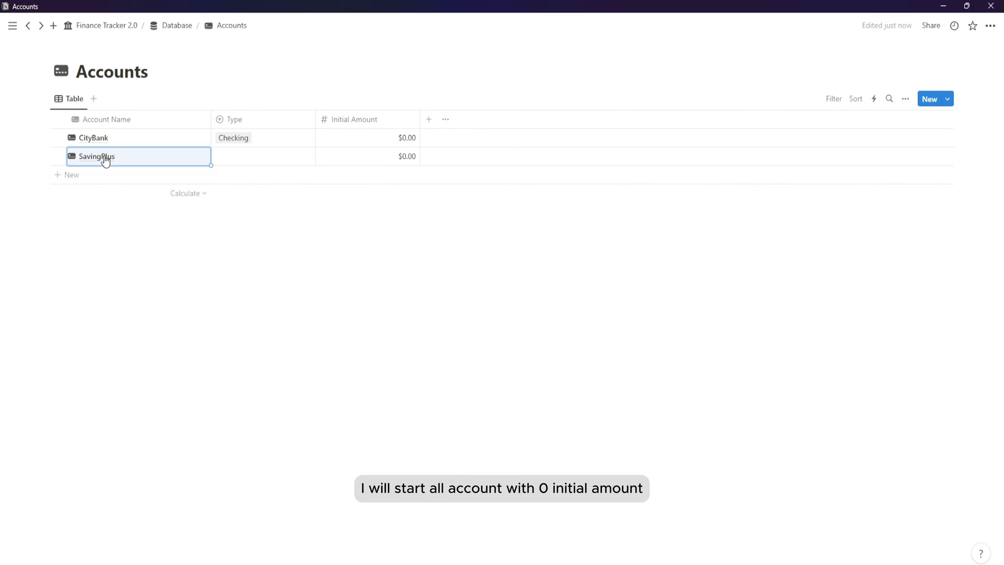
{"action": "left_click", "coordinate": [223, 158]}
{"action": "left_click", "coordinate": [227, 254]}
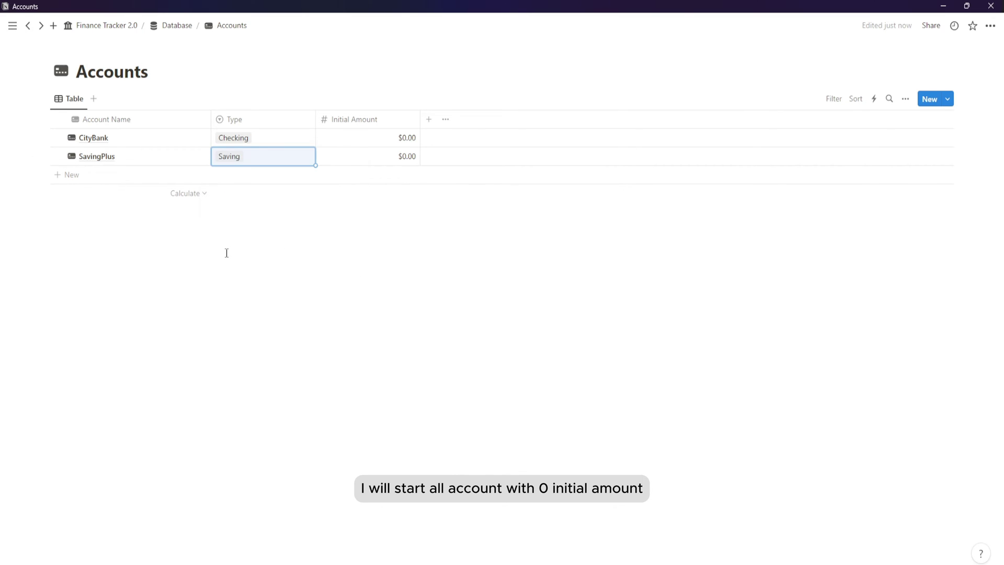
- Add a third account named My Wallet with the type Cash
{"action": "left_click", "coordinate": [115, 175]}
{"action": "key", "text": "ctrl+a"}
{"action": "type", "text": "My"}
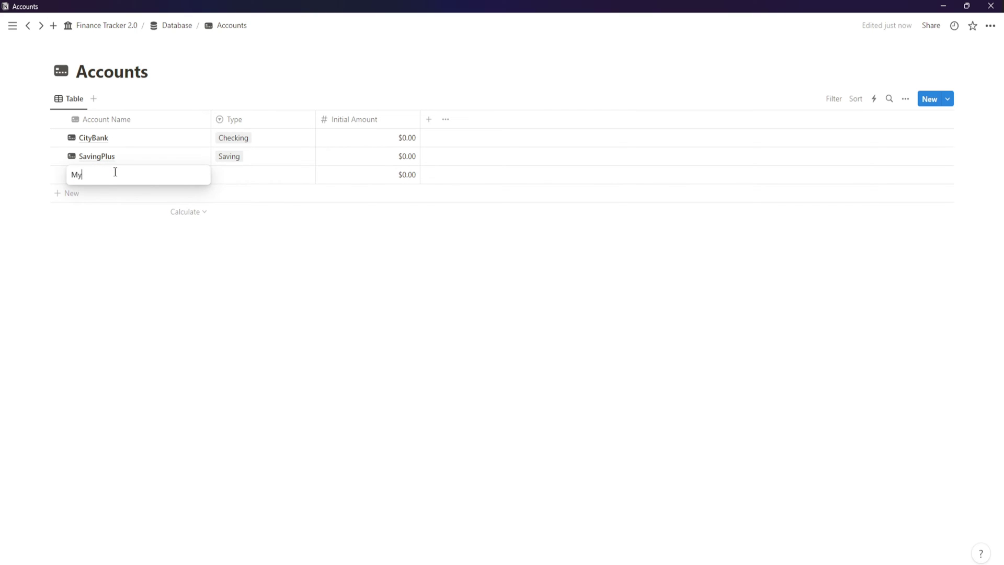
{"action": "key", "text": "Return"}
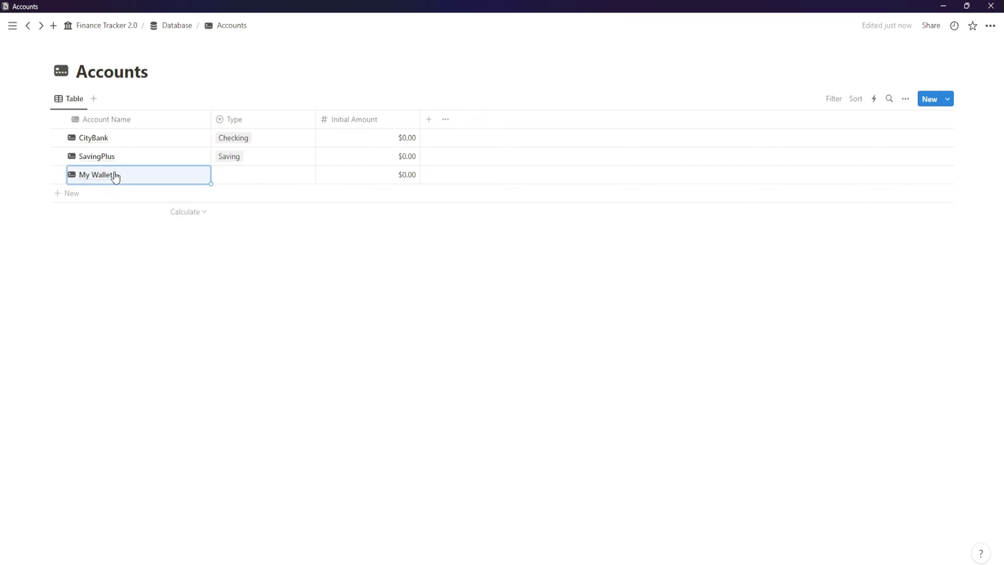
{"action": "left_click", "coordinate": [264, 172]}
{"action": "left_click", "coordinate": [256, 243]}
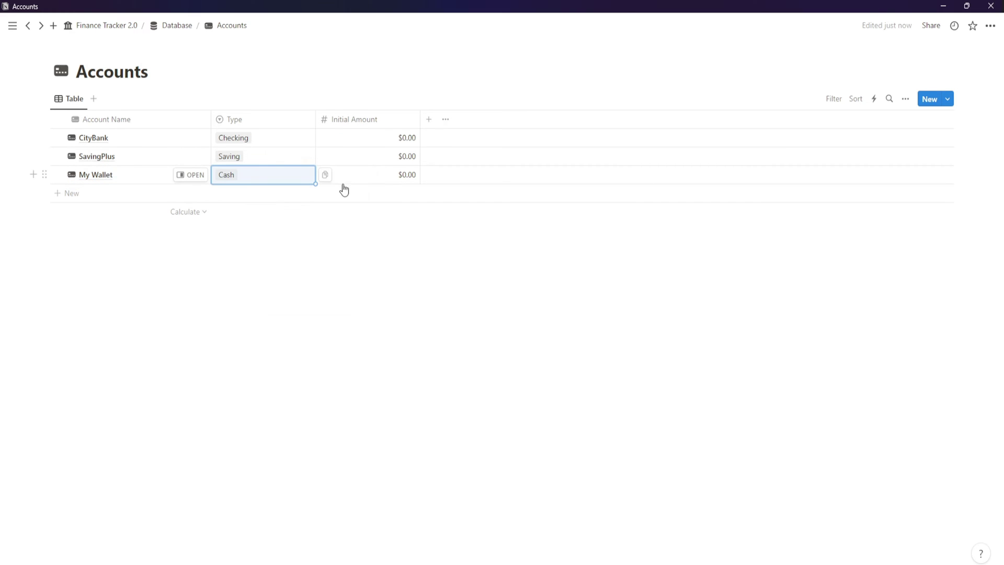
- Add a fourth account named Paypal with the type Business
{"action": "left_click", "coordinate": [86, 193]}
{"action": "type", "text": "NewAccount"}
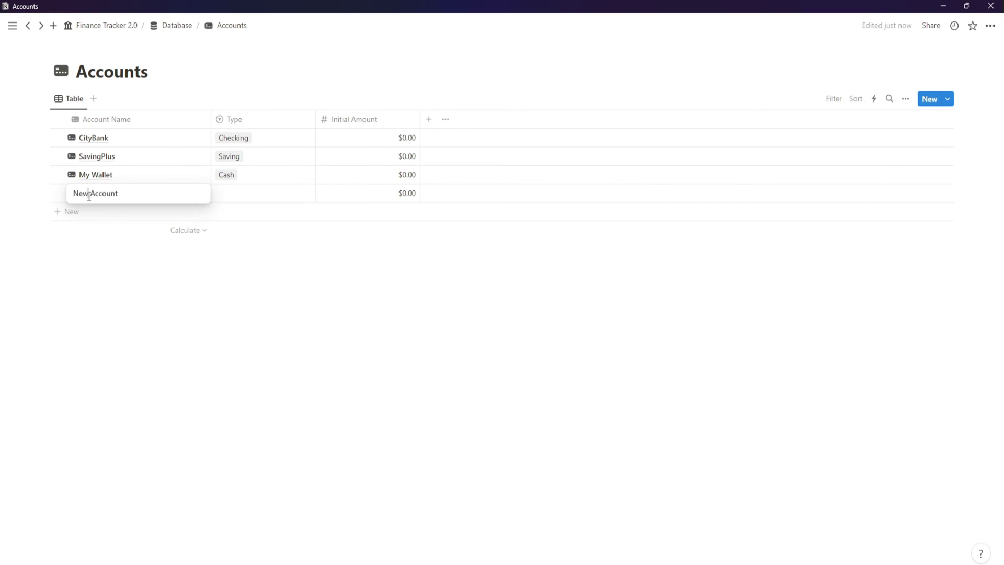
{"action": "double_click", "coordinate": [88, 194]}
{"action": "type", "text": "Paypal"}
{"action": "key", "text": "Return"}
{"action": "left_click", "coordinate": [228, 197]}
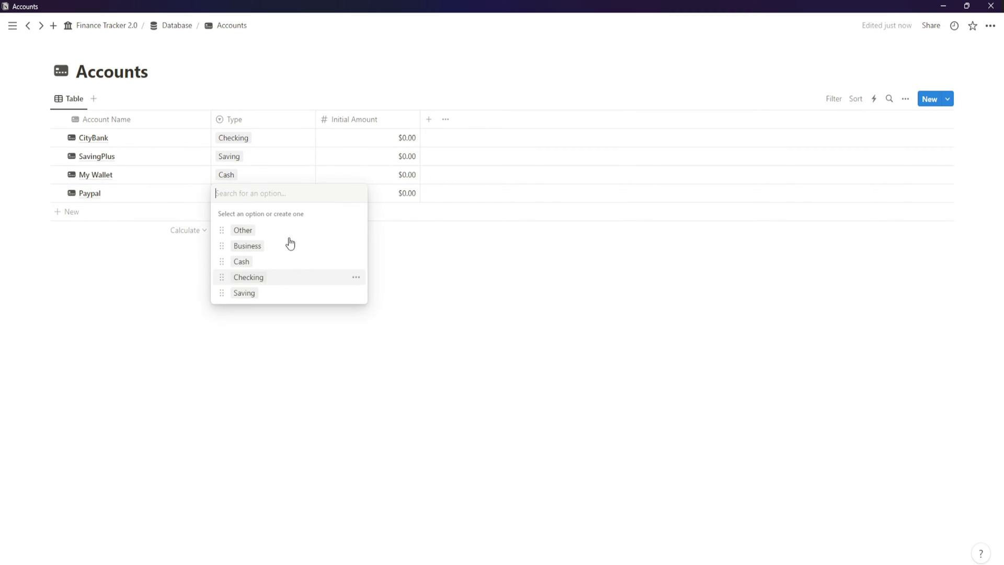
{"action": "left_click", "coordinate": [280, 245]}
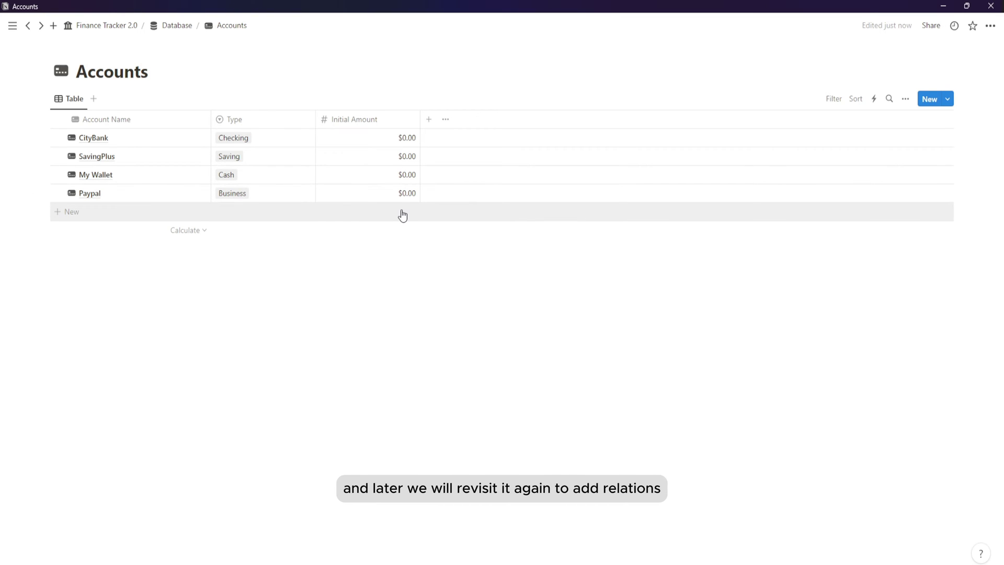
- Create a full-page database below Accounts on the Database sub-page and title it Expense Type & Budget
{"action": "left_click", "coordinate": [184, 30]}
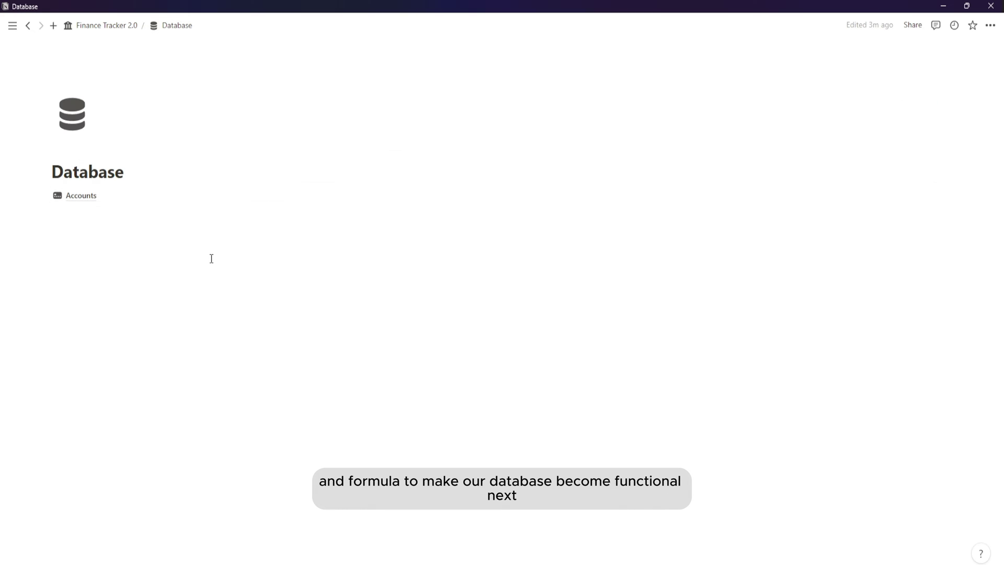
{"action": "left_click", "coordinate": [88, 212]}
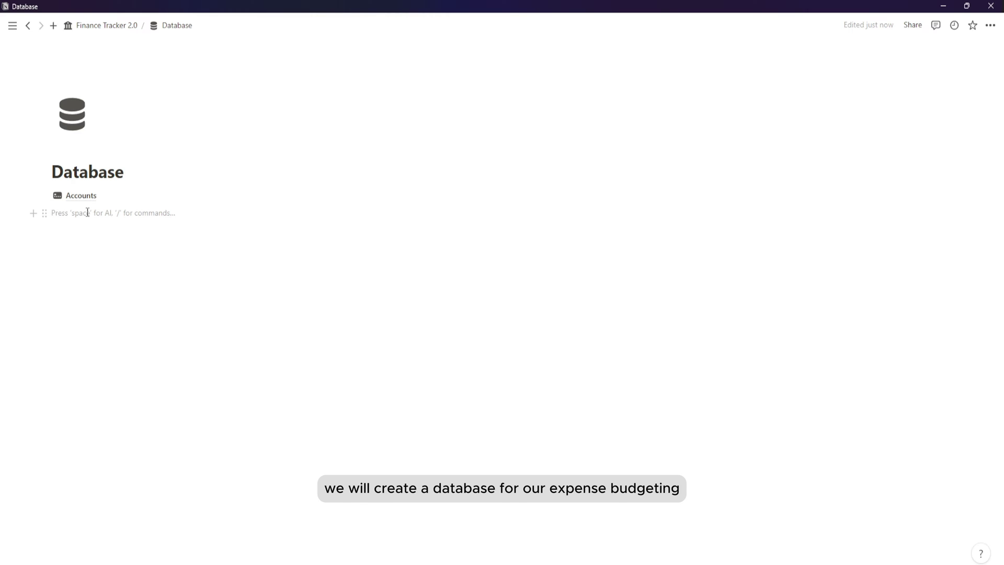
{"action": "type", "text": "/database"}
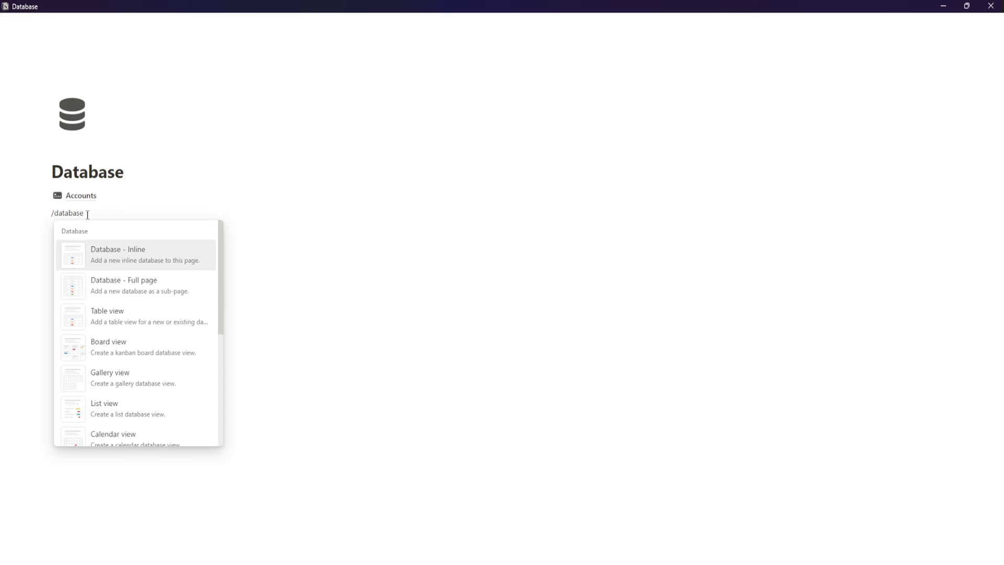
{"action": "left_click", "coordinate": [101, 281]}
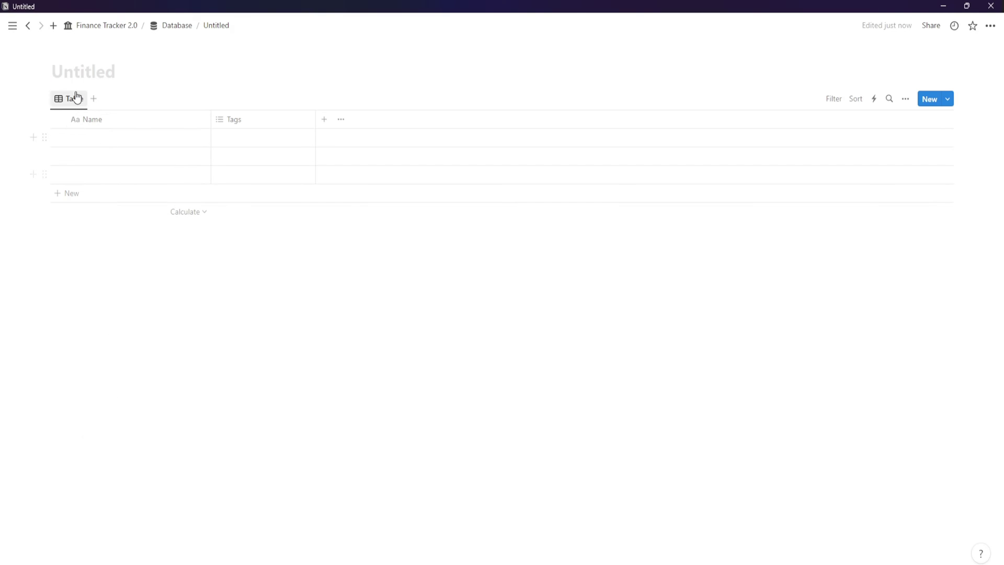
{"action": "type", "text": "Ex"}
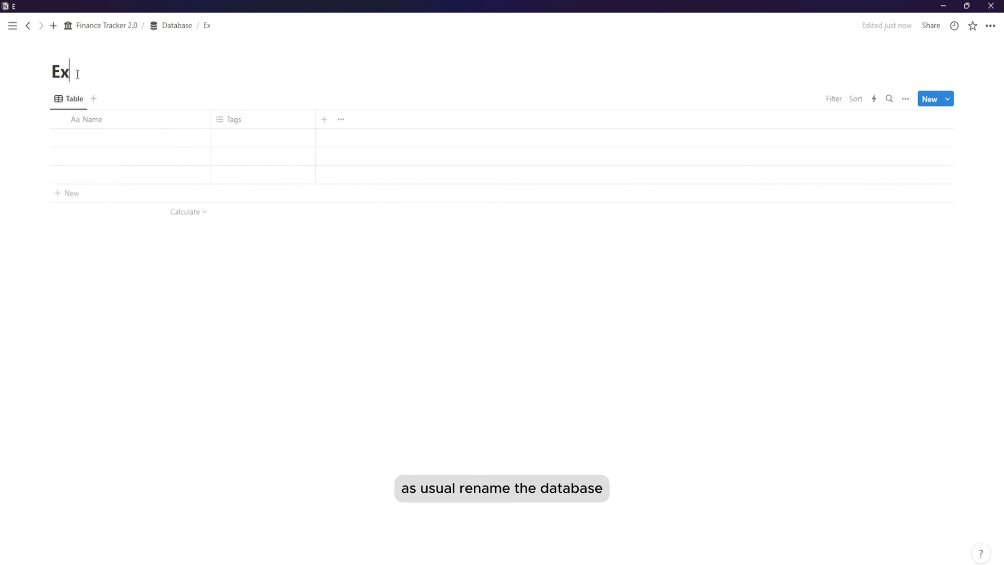
{"action": "type", "text": "pense Type"}
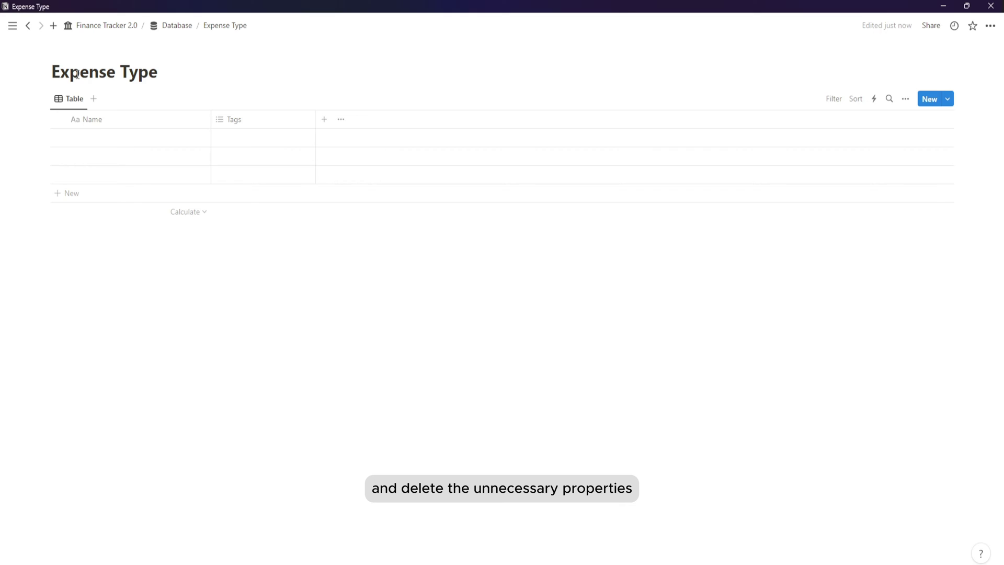
{"action": "type", "text": " & Budget"}
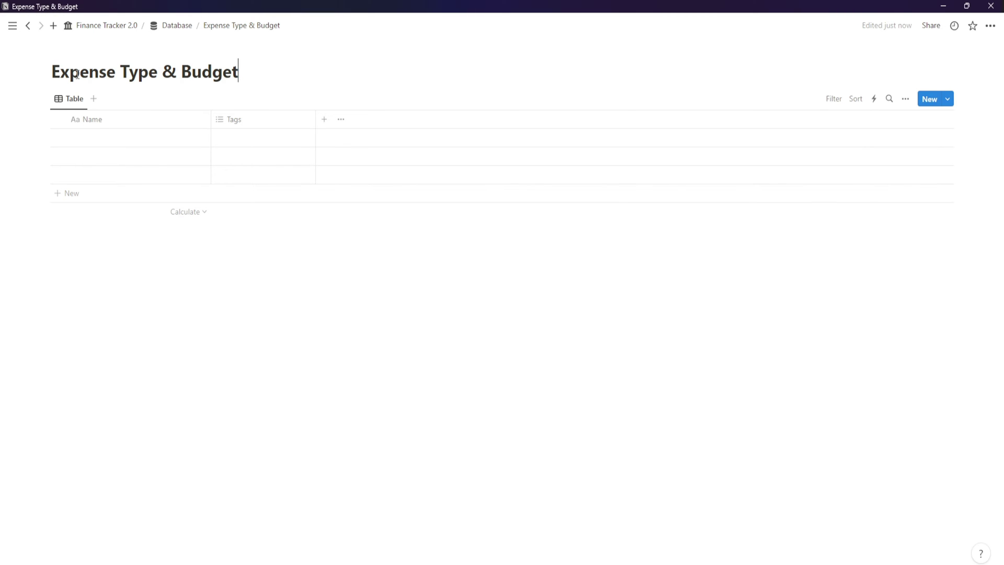
- Give the Expense Type & Budget database a shopping bag icon, found by filtering the icons for shop
{"action": "left_click", "coordinate": [59, 47]}
{"action": "left_click", "coordinate": [61, 71]}
{"action": "left_click", "coordinate": [51, 100]}
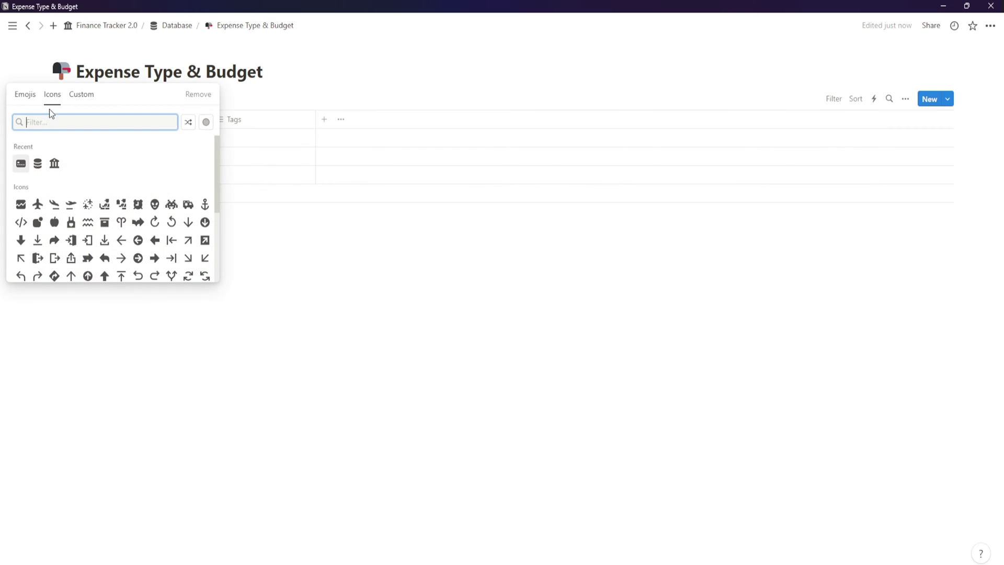
{"action": "type", "text": "shop"}
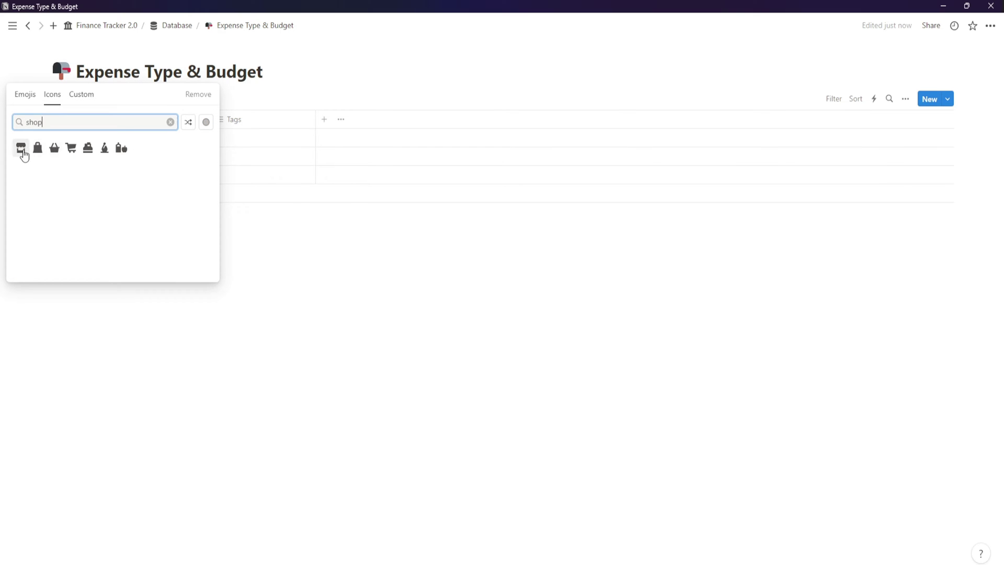
{"action": "left_click", "coordinate": [15, 166]}
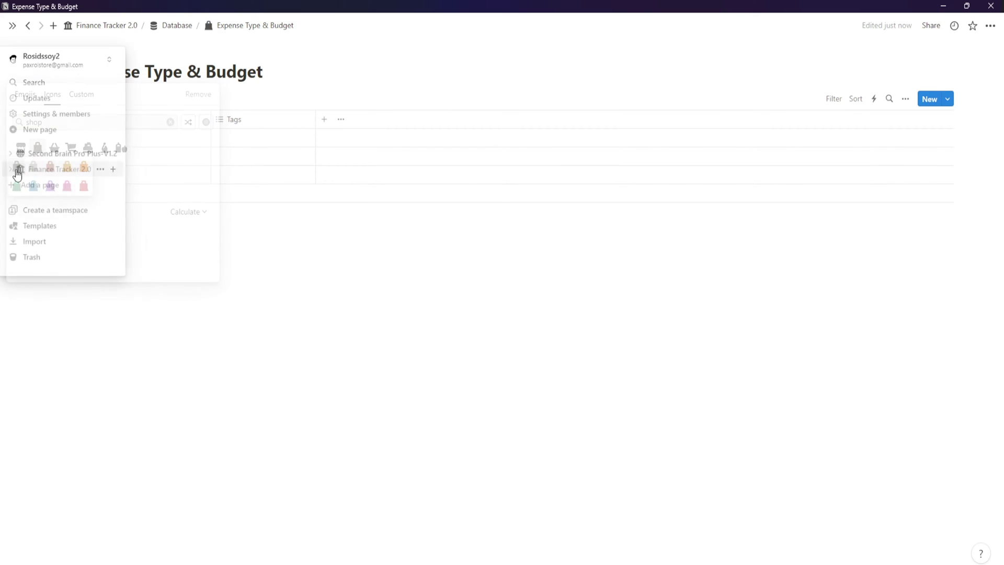
- Delete the three empty rows and the Tags property from the new database
{"action": "left_click_drag", "start_coordinate": [21, 140], "coordinate": [150, 213]}
{"action": "key", "text": "Delete"}
{"action": "left_click", "coordinate": [253, 120]}
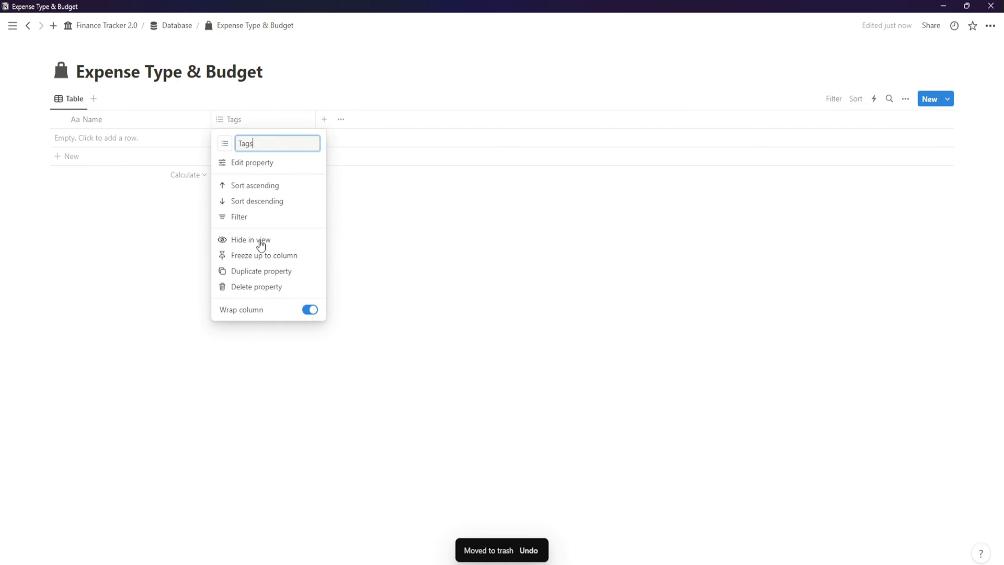
{"action": "left_click", "coordinate": [256, 287]}
{"action": "left_click", "coordinate": [430, 302]}
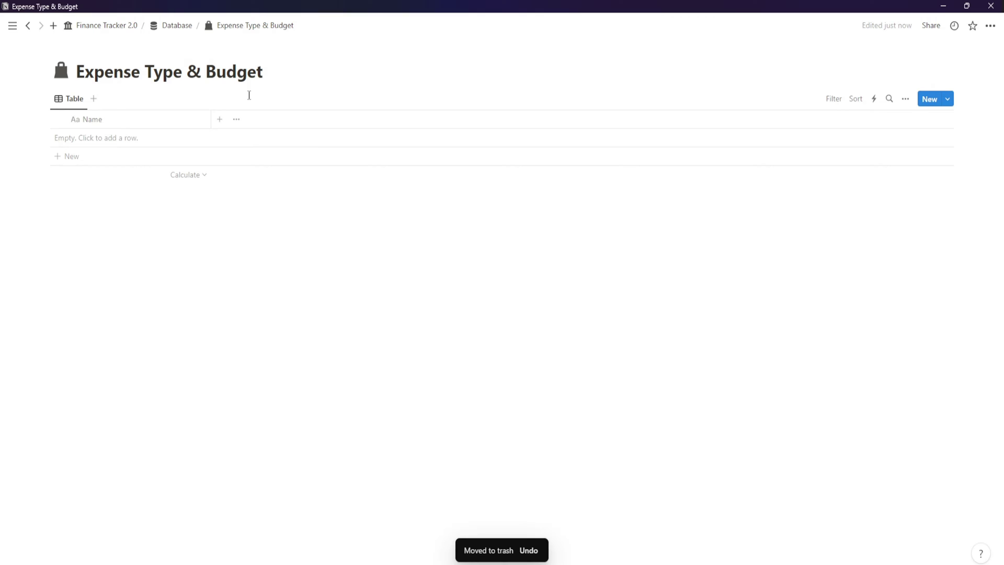
- Rename the Name property to Expense Type
{"action": "left_click", "coordinate": [92, 125]}
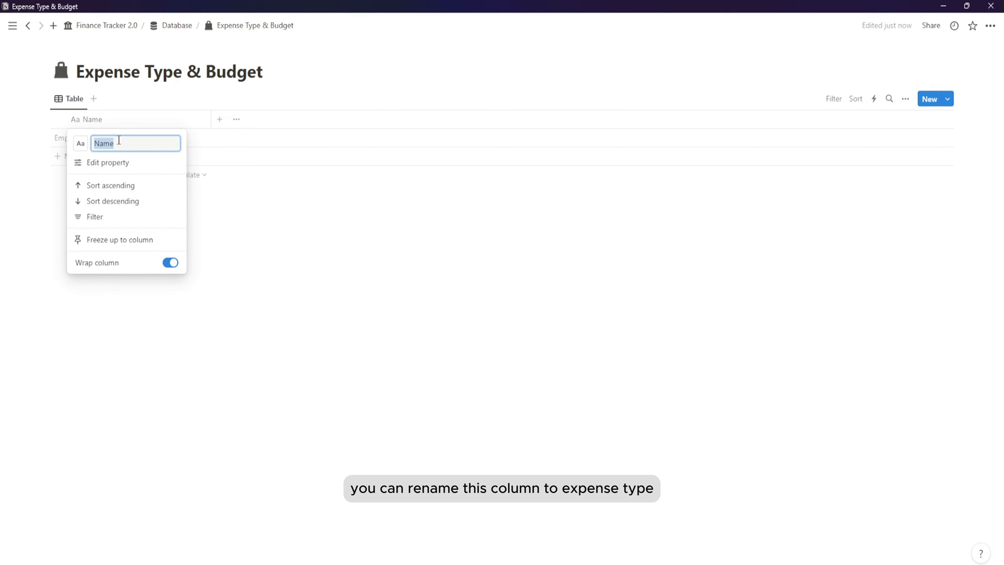
{"action": "type", "text": "Expense Type"}
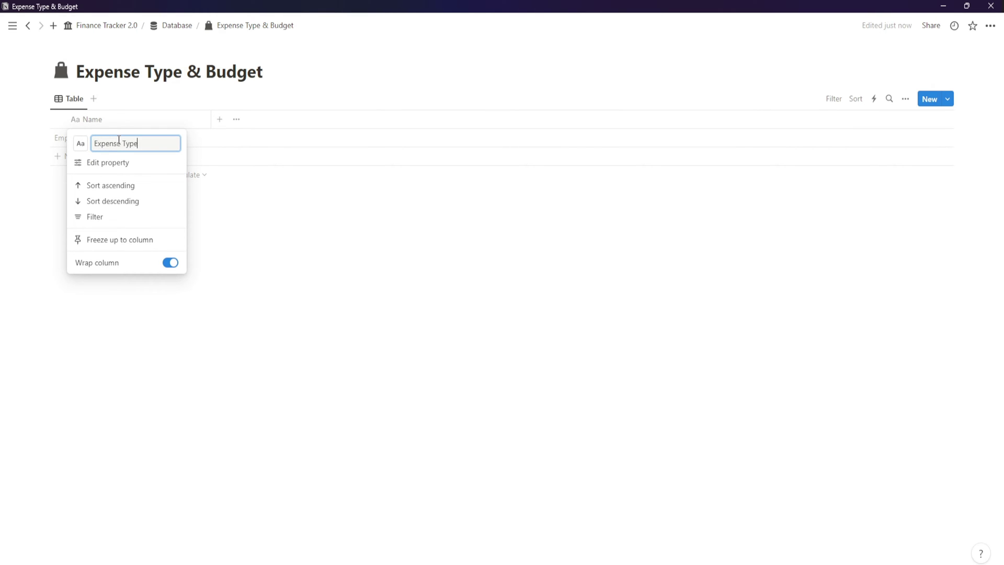
{"action": "key", "text": "Return"}
- Set the shopping bag as the Expense Type property's icon and narrow its column to just beyond the heading
{"action": "left_click", "coordinate": [86, 122]}
{"action": "left_click", "coordinate": [81, 143]}
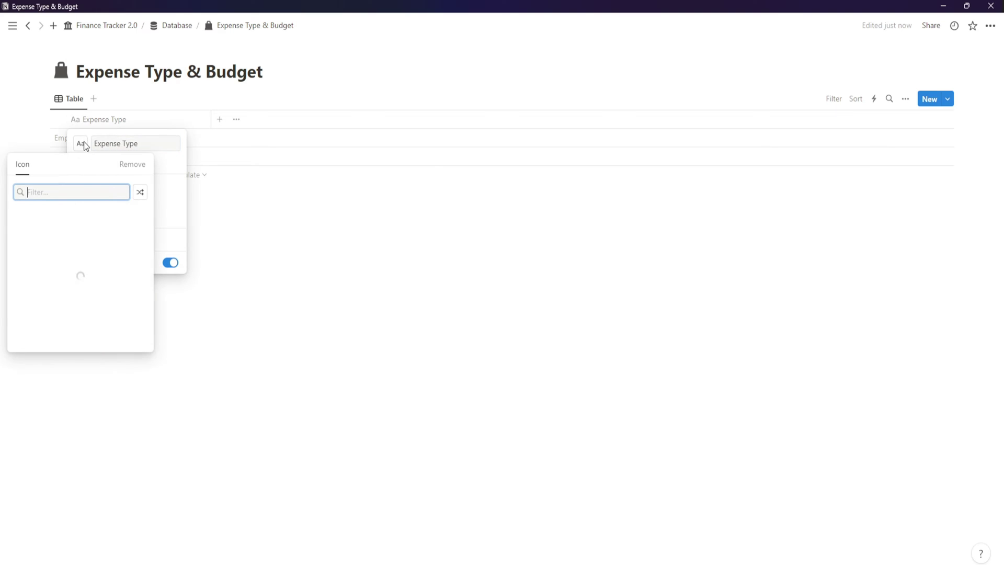
{"action": "left_click", "coordinate": [22, 233]}
{"action": "left_click", "coordinate": [486, 271]}
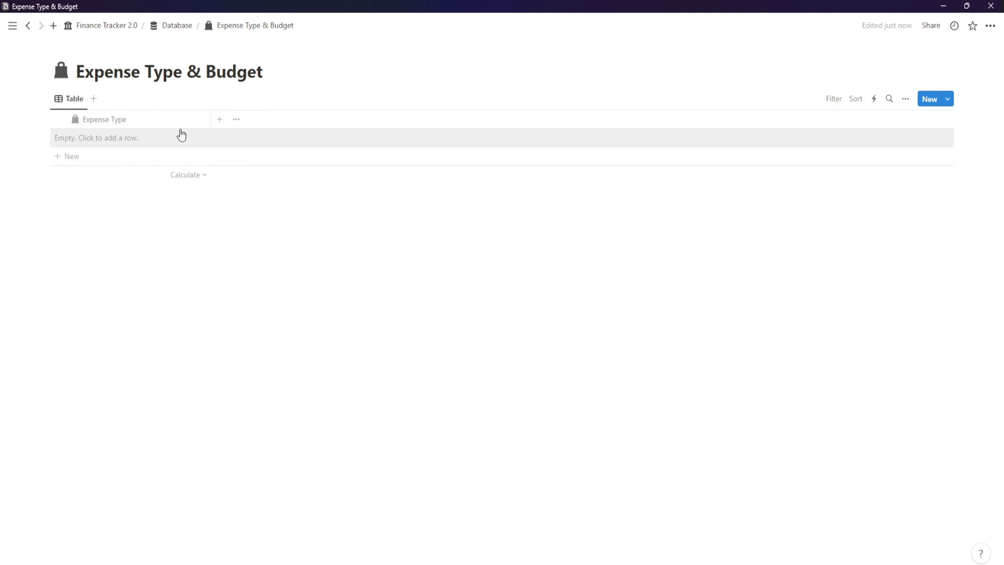
{"action": "left_click_drag", "start_coordinate": [210, 117], "coordinate": [150, 115]}
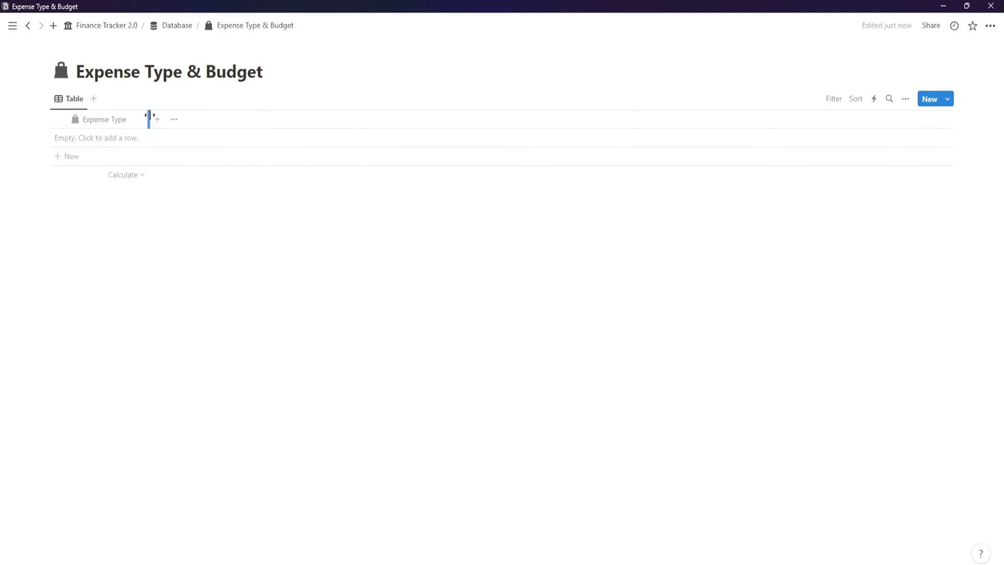
- Add a Number property named Monthly Budget with the US Dollar number format
{"action": "left_click", "coordinate": [159, 121]}
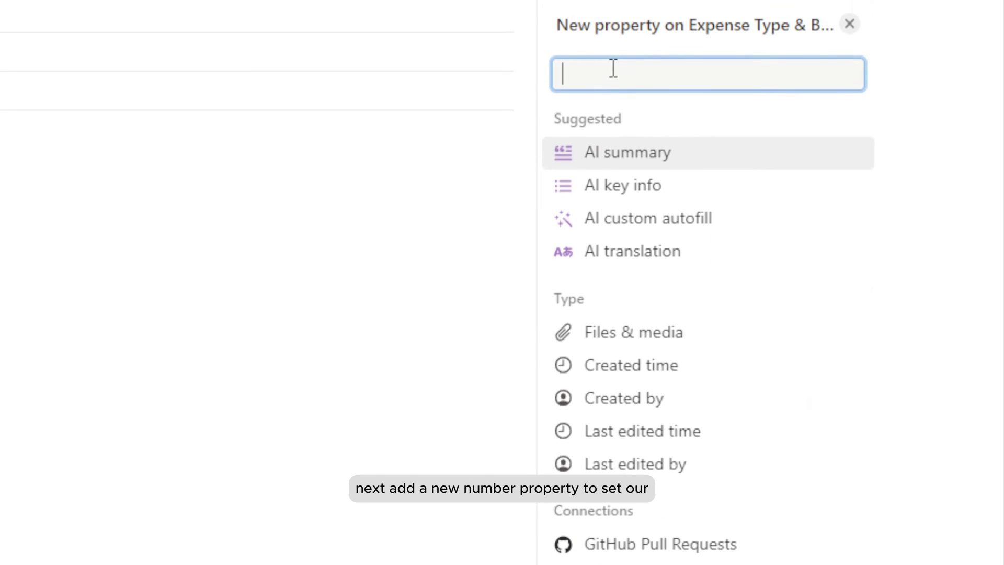
{"action": "scroll", "coordinate": [643, 236], "scroll_direction": "down", "scroll_amount": 2}
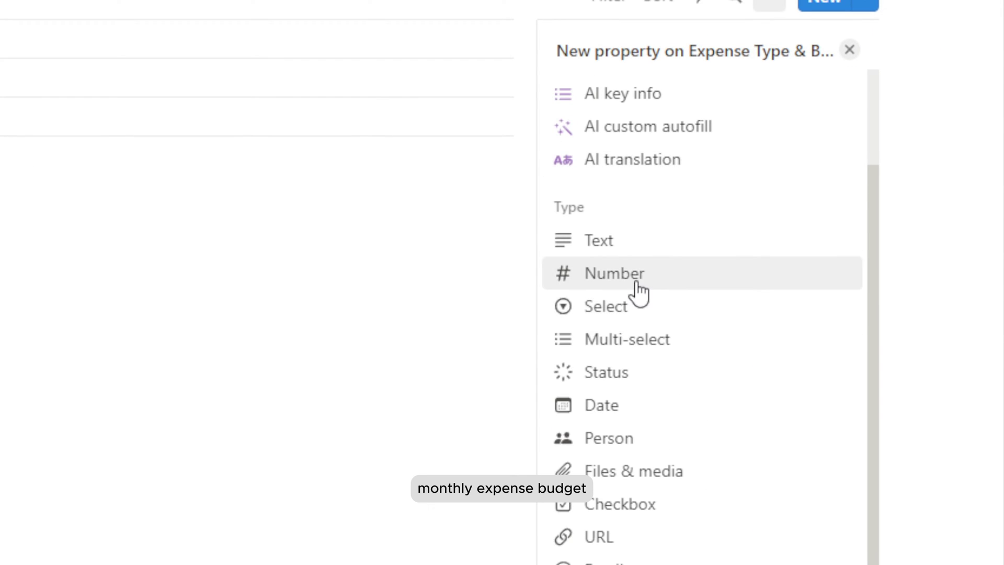
{"action": "left_click", "coordinate": [647, 274]}
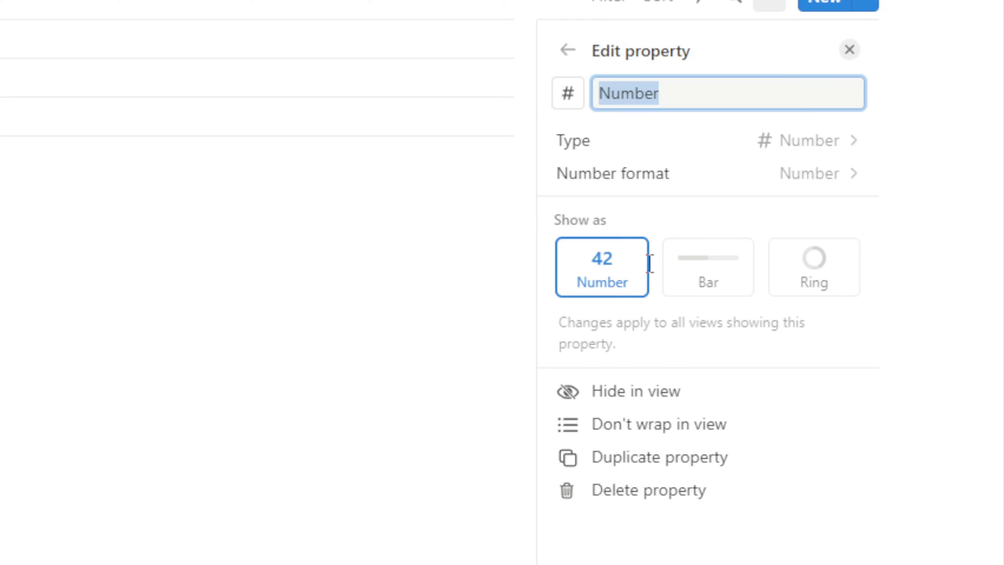
{"action": "type", "text": "Monthly Budget"}
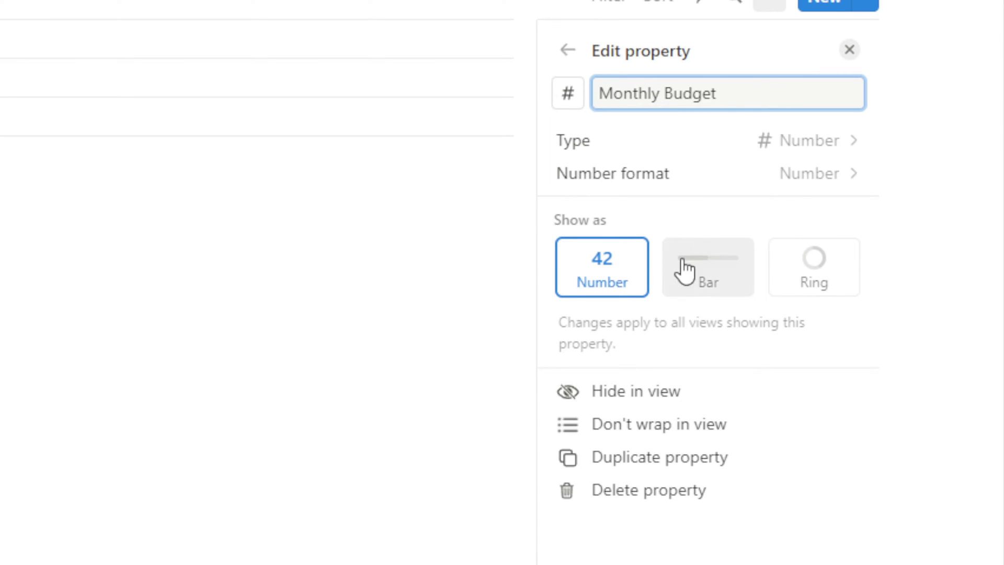
{"action": "left_click", "coordinate": [790, 180]}
{"action": "left_click", "coordinate": [739, 338]}
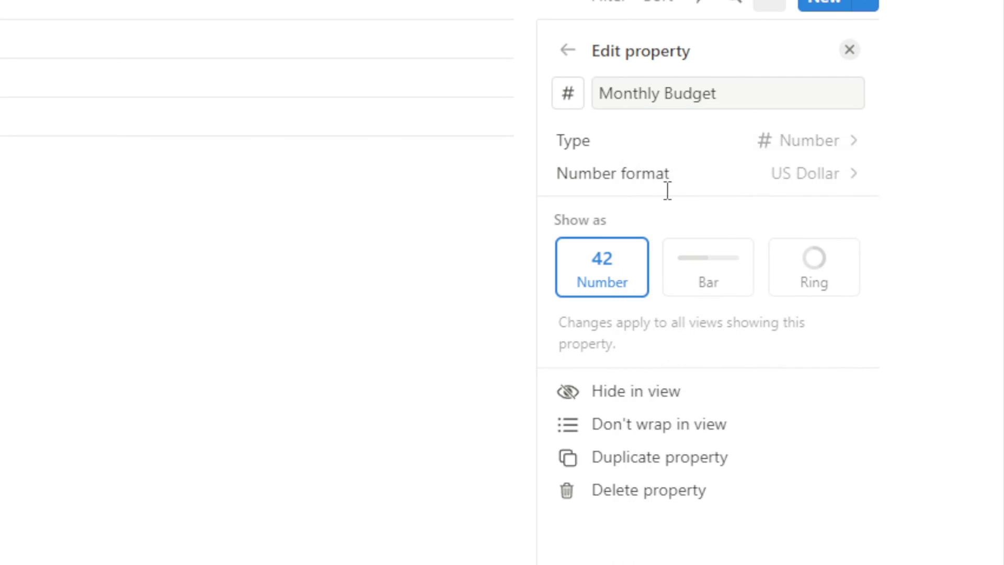
{"action": "left_click", "coordinate": [568, 50]}
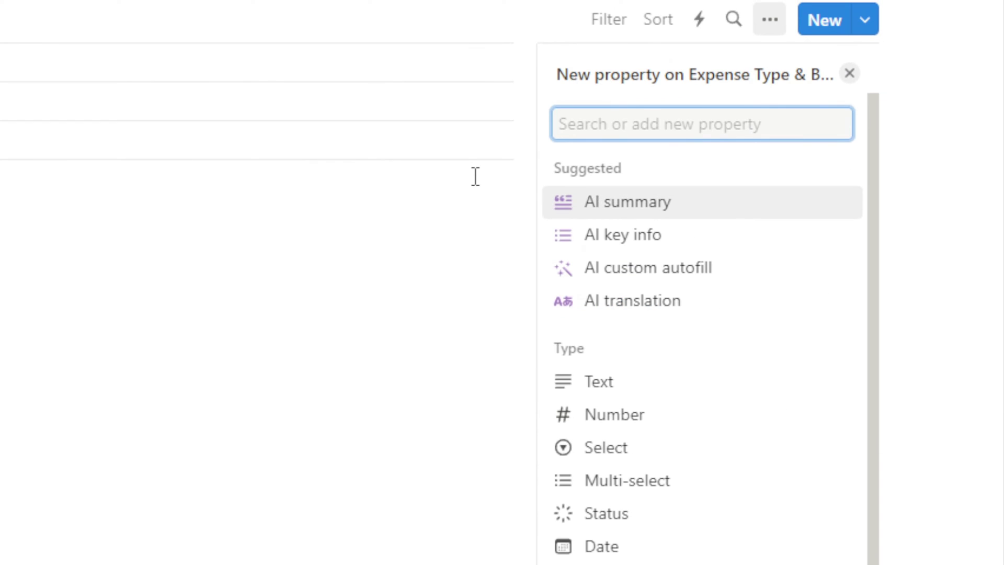
{"action": "left_click", "coordinate": [476, 177]}
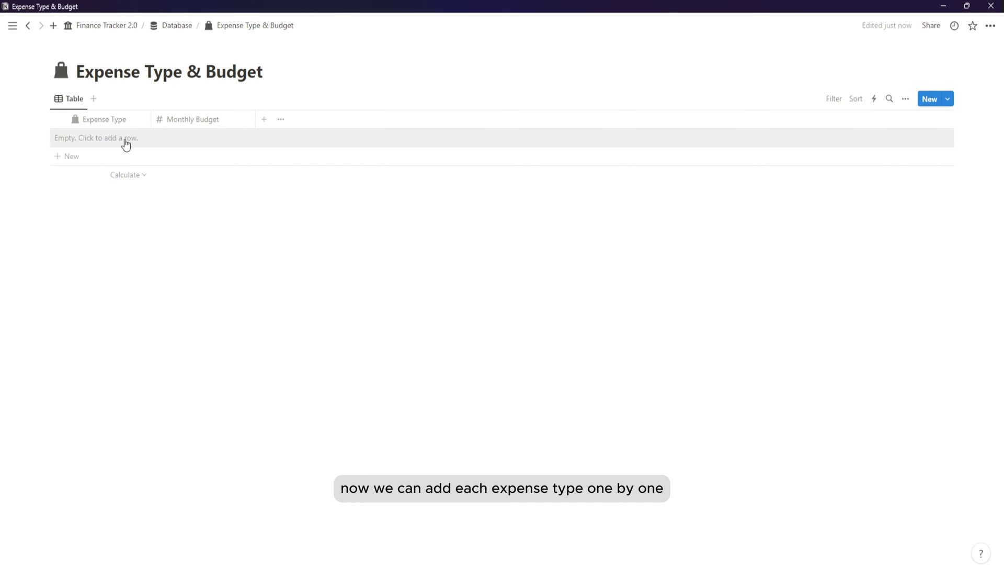
- Add an expense type named Food & Groceries with the black fork and plate icon
{"action": "left_click", "coordinate": [86, 139]}
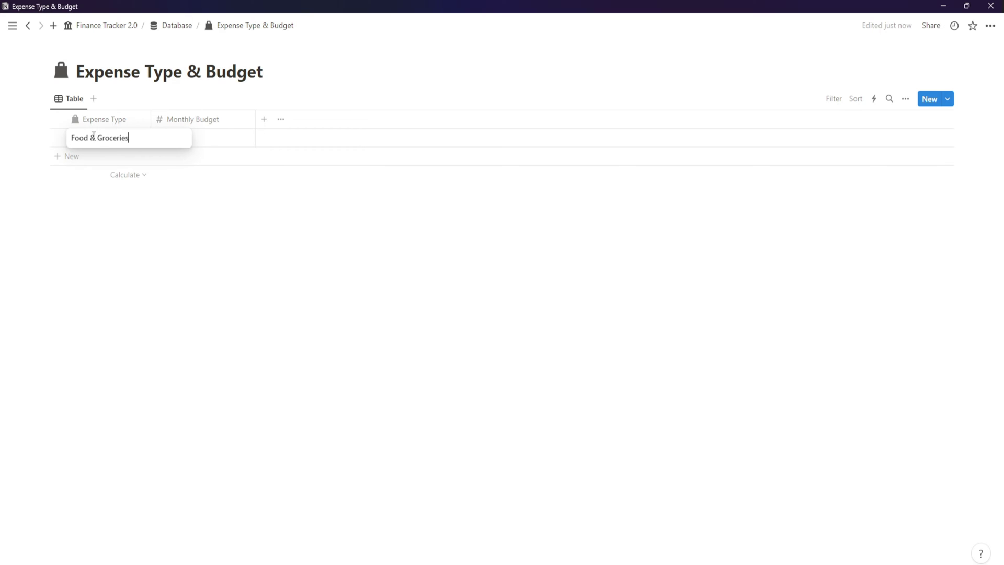
{"action": "key", "text": "Return"}
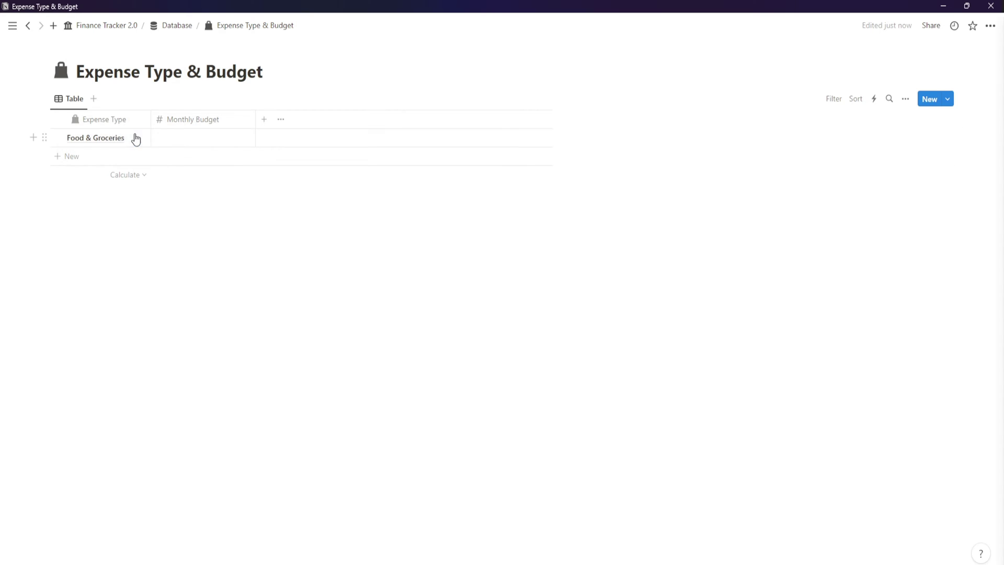
{"action": "left_click", "coordinate": [137, 138]}
{"action": "left_click", "coordinate": [549, 48]}
{"action": "left_click", "coordinate": [537, 71]}
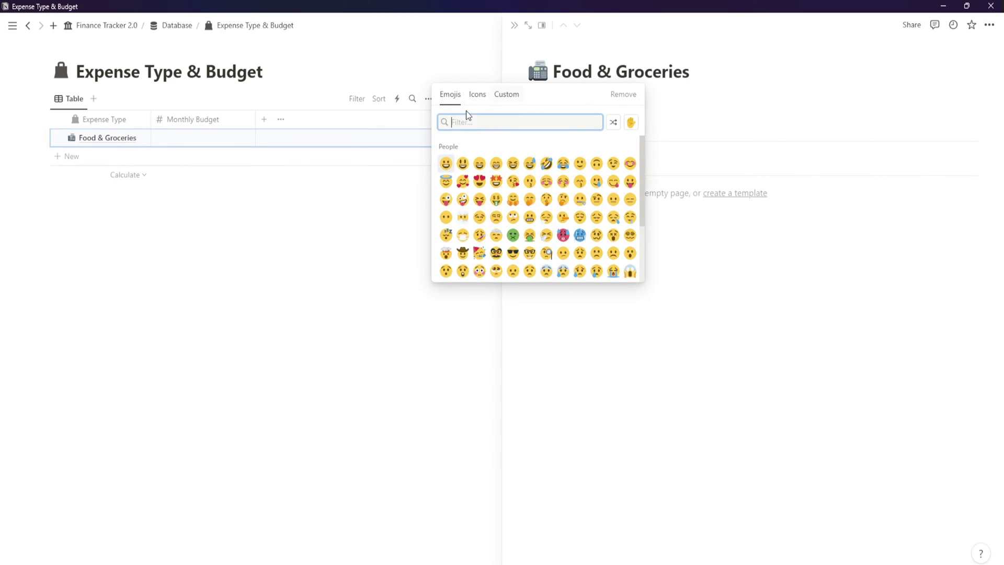
{"action": "left_click", "coordinate": [477, 94]}
{"action": "type", "text": "food"}
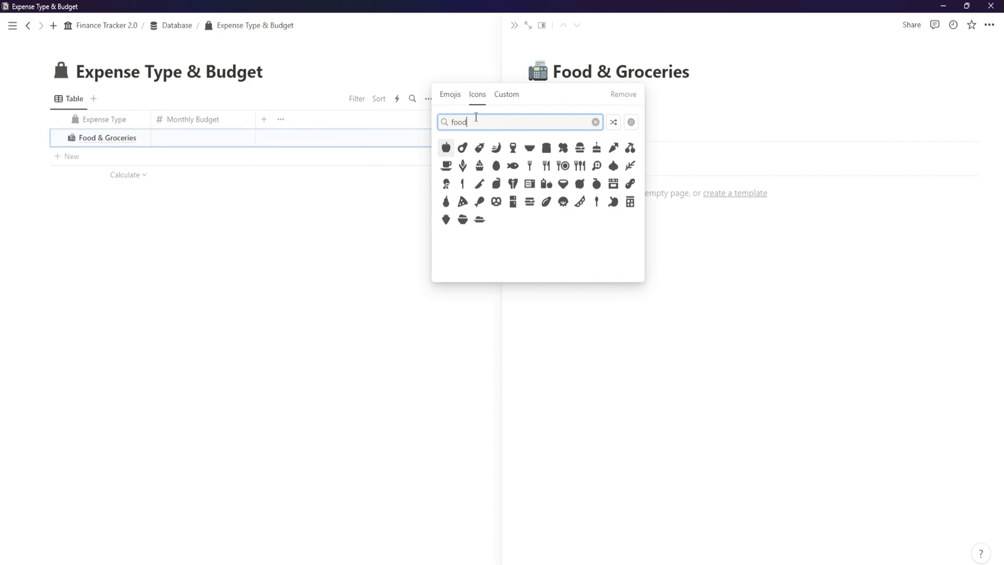
{"action": "left_click", "coordinate": [564, 167]}
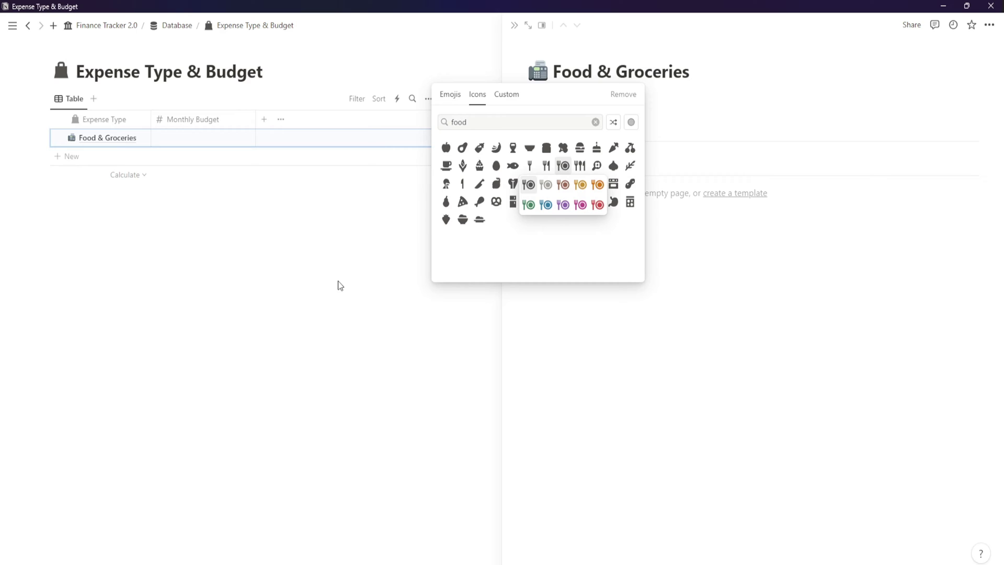
{"action": "left_click", "coordinate": [527, 184]}
{"action": "left_click", "coordinate": [193, 307]}
- Add a second expense type named Utilities with the electric plug icon
{"action": "left_click", "coordinate": [101, 157]}
{"action": "type", "text": "Utilities"}
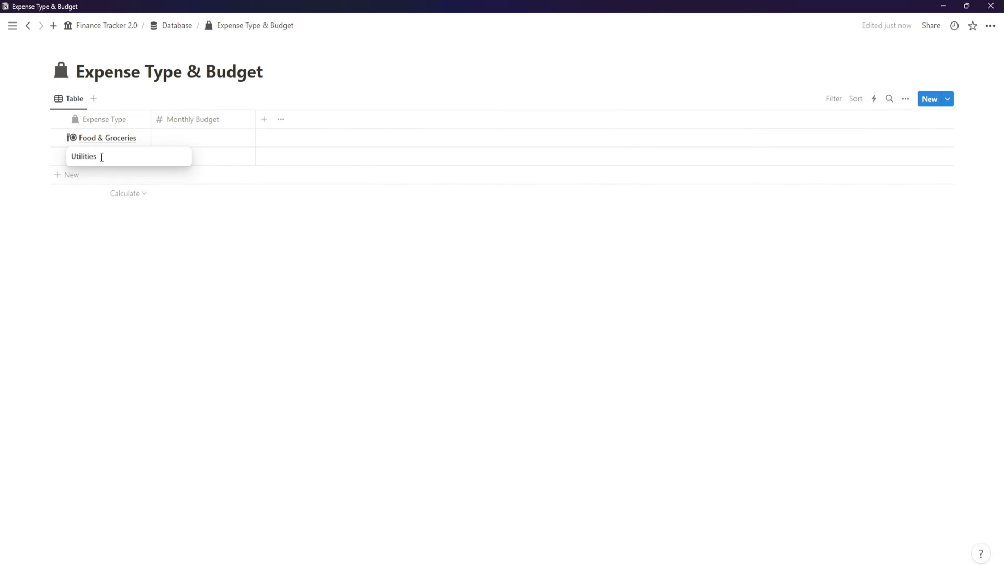
{"action": "key", "text": "Return"}
{"action": "left_click", "coordinate": [130, 156]}
{"action": "left_click", "coordinate": [478, 94]}
{"action": "type", "text": "elec"}
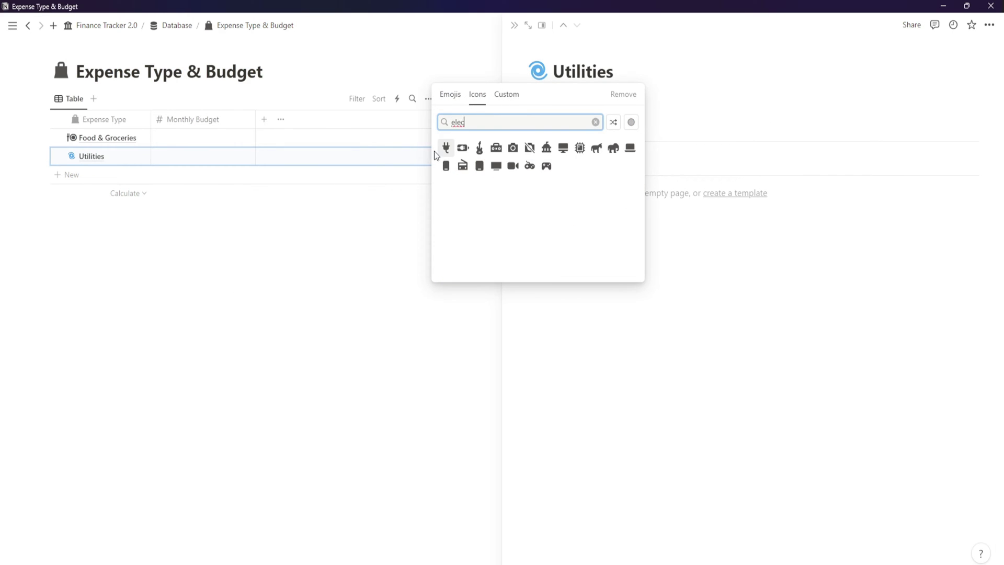
{"action": "left_click", "coordinate": [446, 148]}
- Add a third expense type named Shopping with the shopping bag icon
{"action": "left_click", "coordinate": [119, 172]}
{"action": "type", "text": "Shopping"}
{"action": "key", "text": "Return"}
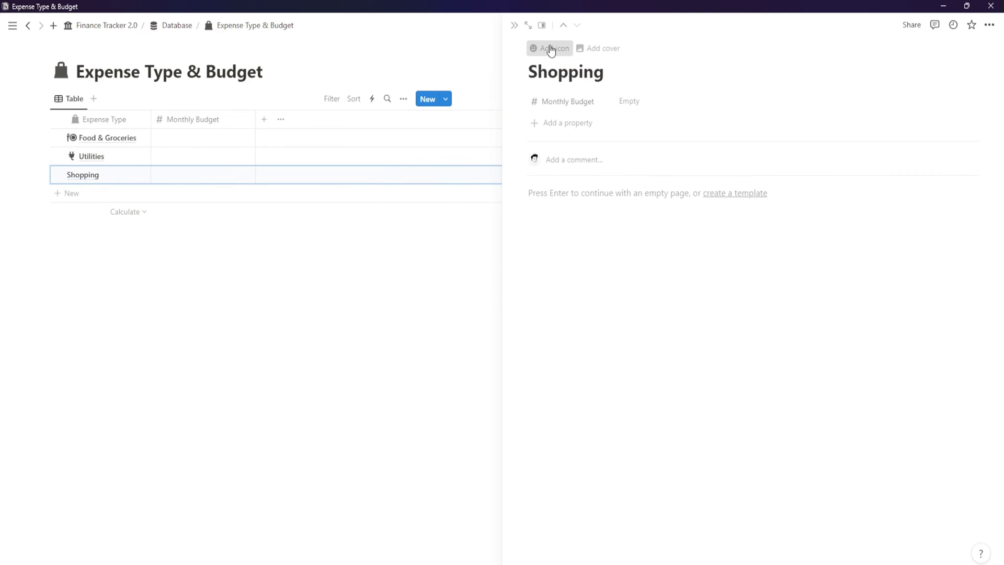
{"action": "left_click", "coordinate": [550, 50]}
{"action": "left_click", "coordinate": [477, 162]}
{"action": "left_click", "coordinate": [443, 181]}
- Add a fourth expense type named Housing Expense with the house icon
{"action": "left_click", "coordinate": [112, 193]}
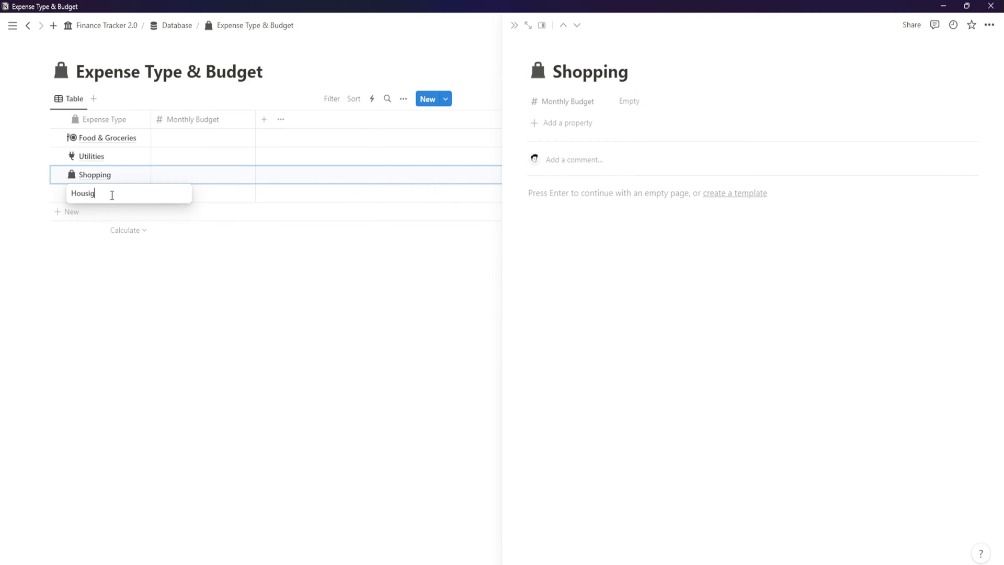
{"action": "type", "text": "Housing Expense"}
{"action": "key", "text": "Return"}
{"action": "left_click", "coordinate": [133, 195]}
{"action": "left_click", "coordinate": [477, 94]}
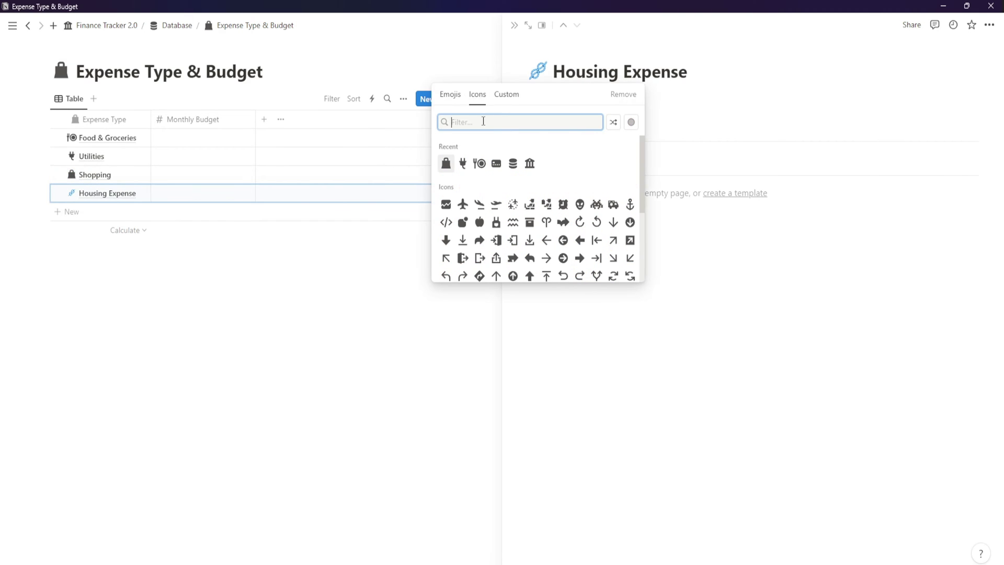
{"action": "type", "text": "hous"}
{"action": "left_click", "coordinate": [445, 148]}
- Add a fifth expense type named Transportation with the black car icon
{"action": "left_click", "coordinate": [108, 213]}
{"action": "type", "text": "Tr"}
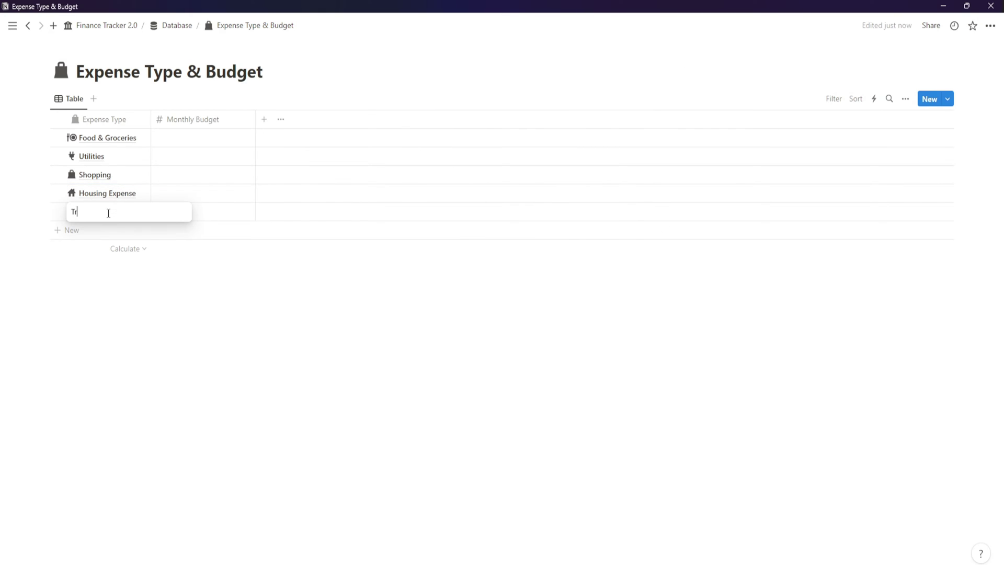
{"action": "key", "text": "Return"}
{"action": "left_click", "coordinate": [135, 212]}
{"action": "left_click", "coordinate": [552, 50]}
{"action": "left_click", "coordinate": [478, 95]}
{"action": "type", "text": "card"}
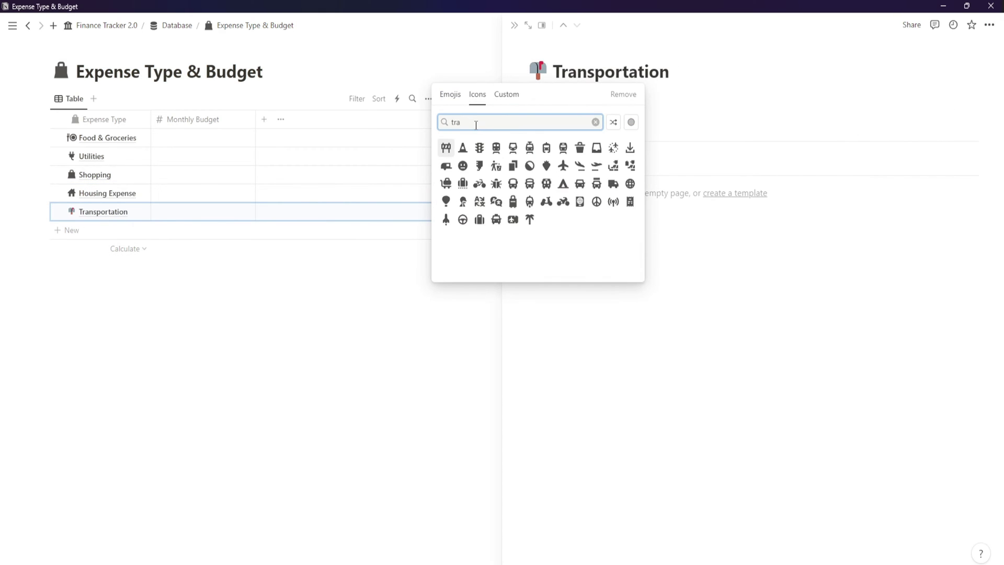
{"action": "key", "text": "BackSpace"}
{"action": "left_click", "coordinate": [445, 148]}
- Add a sixth expense type named Healthcare with the black medical bag icon
{"action": "left_click", "coordinate": [102, 229]}
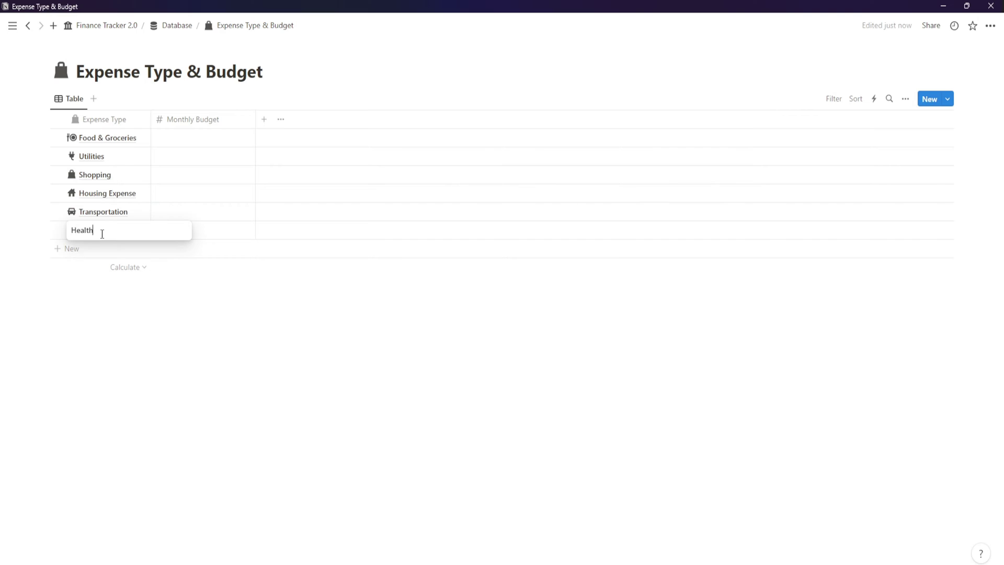
{"action": "key", "text": "Return"}
{"action": "left_click", "coordinate": [135, 230]}
{"action": "left_click", "coordinate": [552, 50]}
{"action": "left_click", "coordinate": [477, 95]}
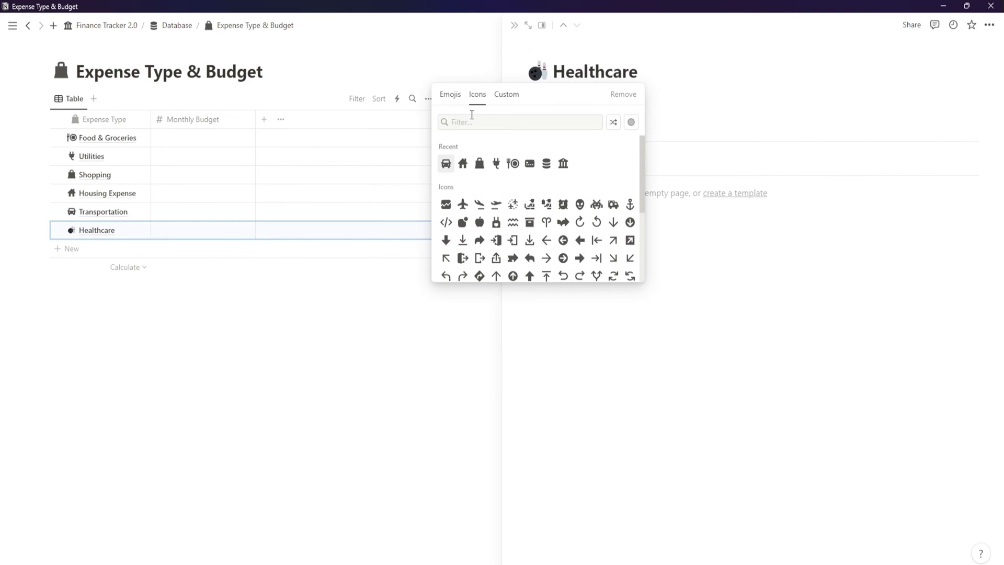
{"action": "type", "text": "health"}
{"action": "left_click", "coordinate": [596, 148]}
- Add a seventh expense type named Entertainment with the black theatre mask icon
{"action": "left_click", "coordinate": [120, 250]}
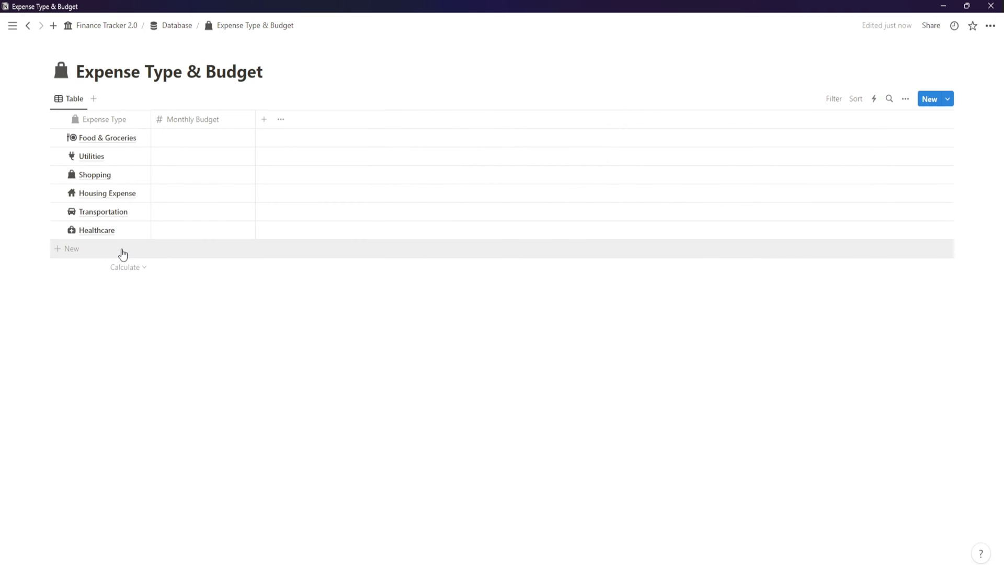
{"action": "type", "text": "Entertainment"}
{"action": "key", "text": "Return"}
{"action": "left_click", "coordinate": [135, 248]}
{"action": "left_click", "coordinate": [552, 50]}
{"action": "left_click", "coordinate": [537, 71]}
{"action": "left_click", "coordinate": [477, 95]}
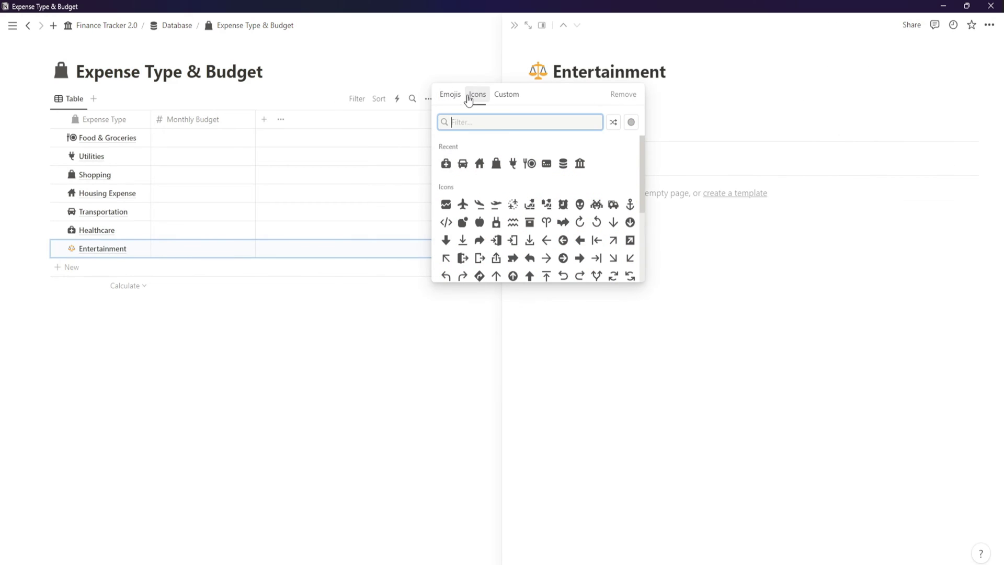
{"action": "type", "text": "mask"}
{"action": "left_click", "coordinate": [465, 149]}
- Add an eighth expense type named Work & Learning with the black briefcase icon
{"action": "left_click", "coordinate": [132, 266]}
{"action": "left_click", "coordinate": [120, 266]}
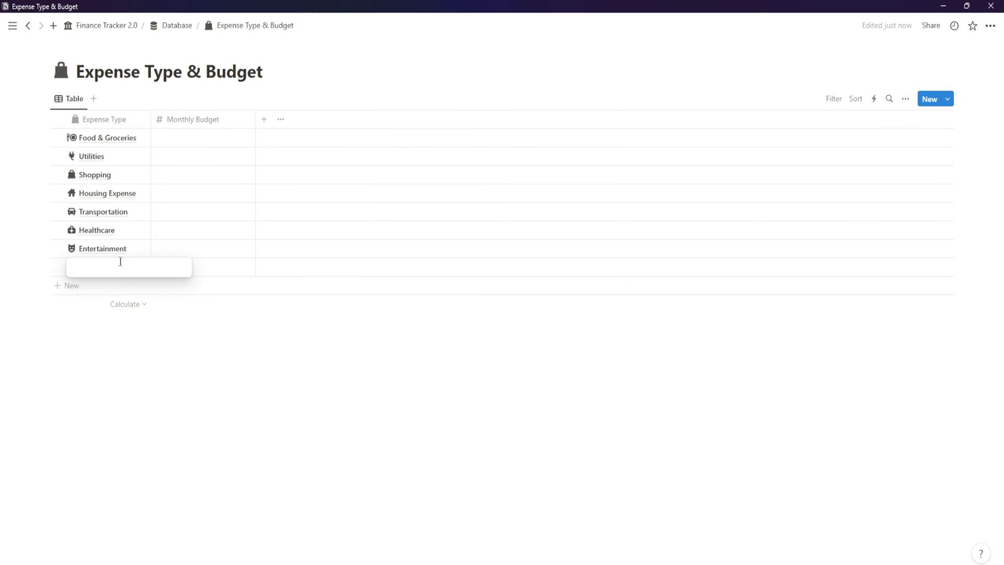
{"action": "type", "text": "Work & Learning"}
{"action": "key", "text": "Return"}
{"action": "left_click", "coordinate": [135, 267]}
{"action": "left_click", "coordinate": [552, 50]}
{"action": "left_click", "coordinate": [538, 72]}
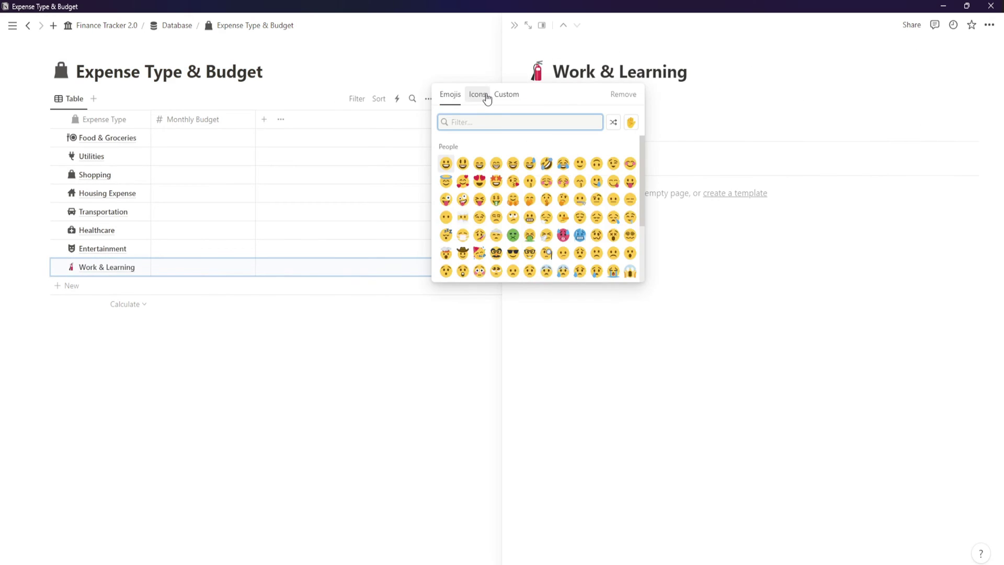
{"action": "left_click", "coordinate": [478, 96]}
{"action": "type", "text": "work"}
{"action": "left_click", "coordinate": [446, 149]}
- Add a ninth expense type named Travel with the black airplane icon
{"action": "left_click", "coordinate": [119, 285]}
{"action": "type", "text": "Travel"}
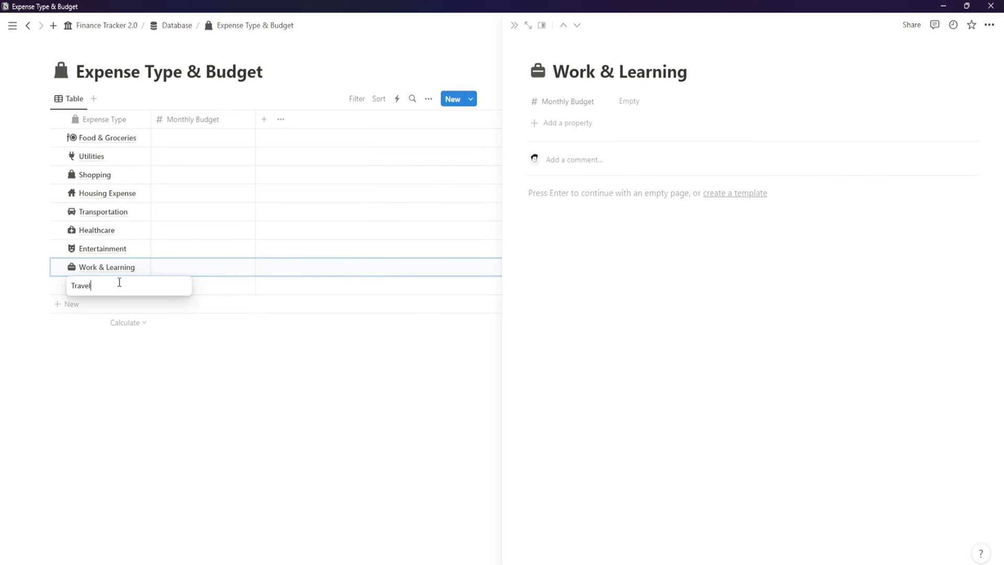
{"action": "key", "text": "Return"}
{"action": "left_click", "coordinate": [552, 50]}
{"action": "left_click", "coordinate": [538, 71]}
{"action": "left_click", "coordinate": [477, 94]}
{"action": "type", "text": "trav"}
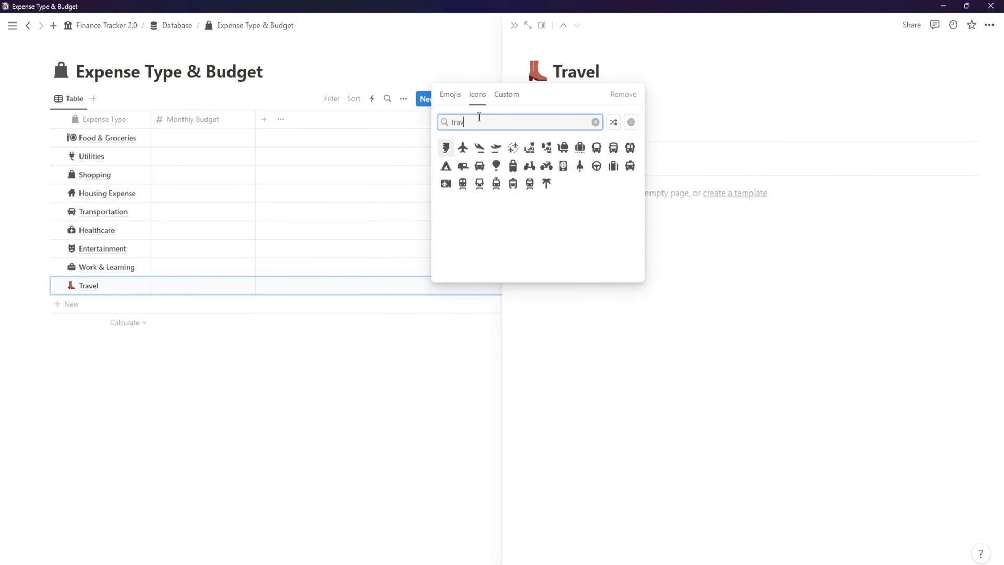
{"action": "left_click", "coordinate": [463, 147]}
- Add a tenth expense type named Charity with the black gift icon
{"action": "left_click", "coordinate": [170, 302]}
{"action": "type", "text": "Charity"}
{"action": "key", "text": "Return"}
{"action": "left_click", "coordinate": [552, 50]}
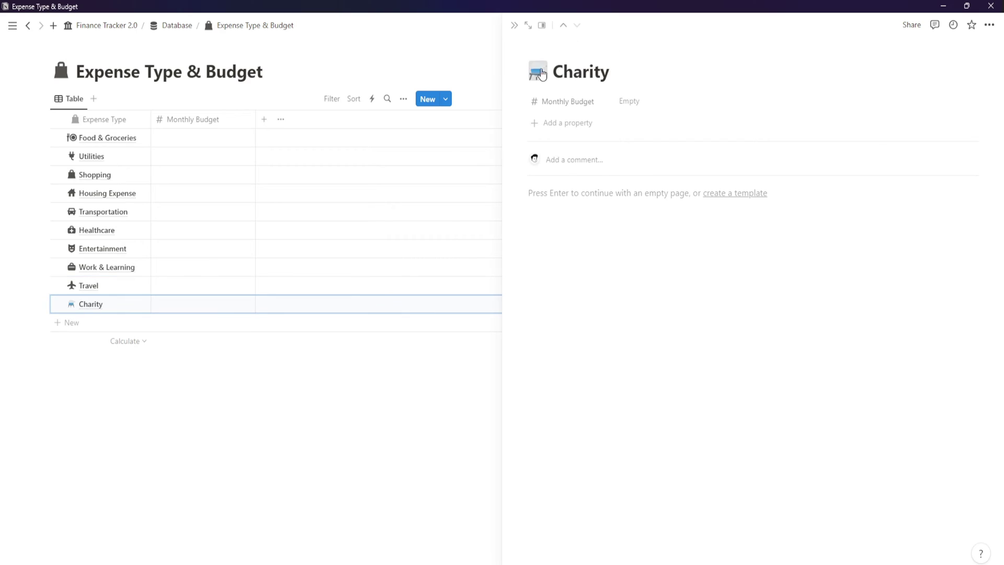
{"action": "left_click", "coordinate": [538, 72]}
{"action": "left_click", "coordinate": [482, 119]}
{"action": "type", "text": "gift"}
{"action": "left_click", "coordinate": [446, 148]}
- Add an eleventh expense type named Subscription with the black clockwise arrow icon
{"action": "left_click", "coordinate": [103, 322]}
{"action": "type", "text": "Sub"}
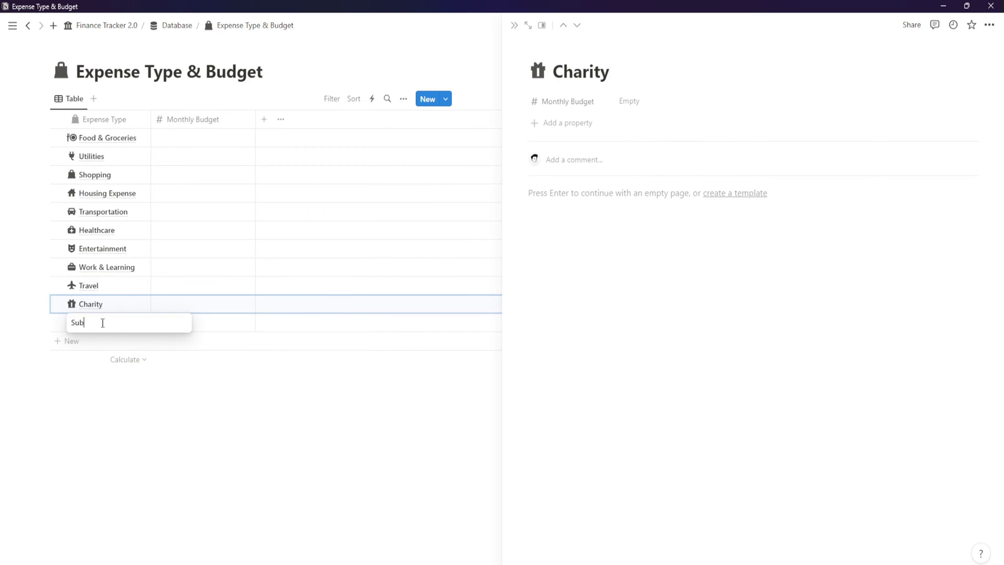
{"action": "type", "text": "scription"}
{"action": "key", "text": "Return"}
{"action": "left_click", "coordinate": [552, 50]}
{"action": "left_click", "coordinate": [537, 71]}
{"action": "type", "text": "arr"}
{"action": "mouse_move", "coordinate": [463, 147]}
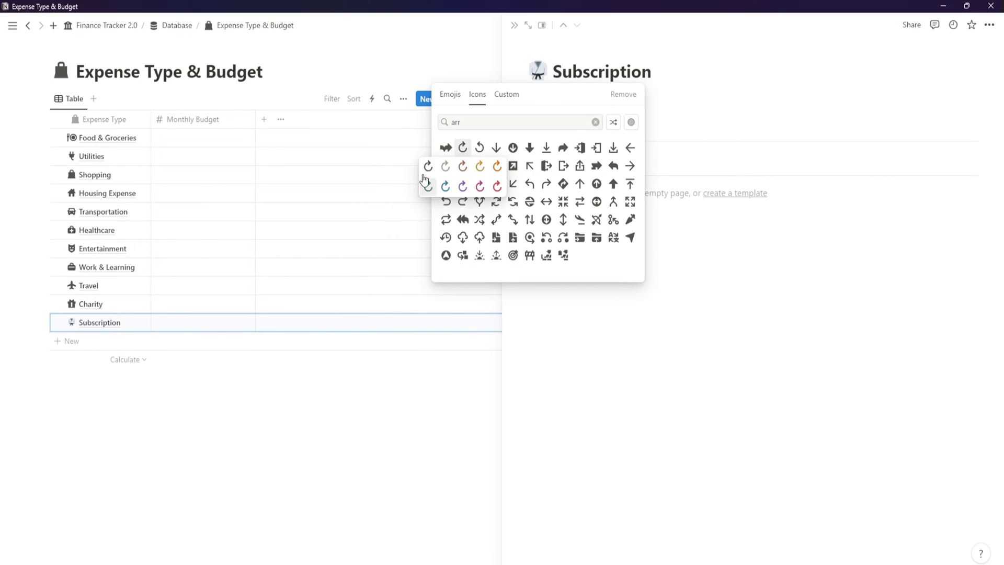
{"action": "left_click", "coordinate": [427, 168]}
{"action": "left_click", "coordinate": [138, 435]}
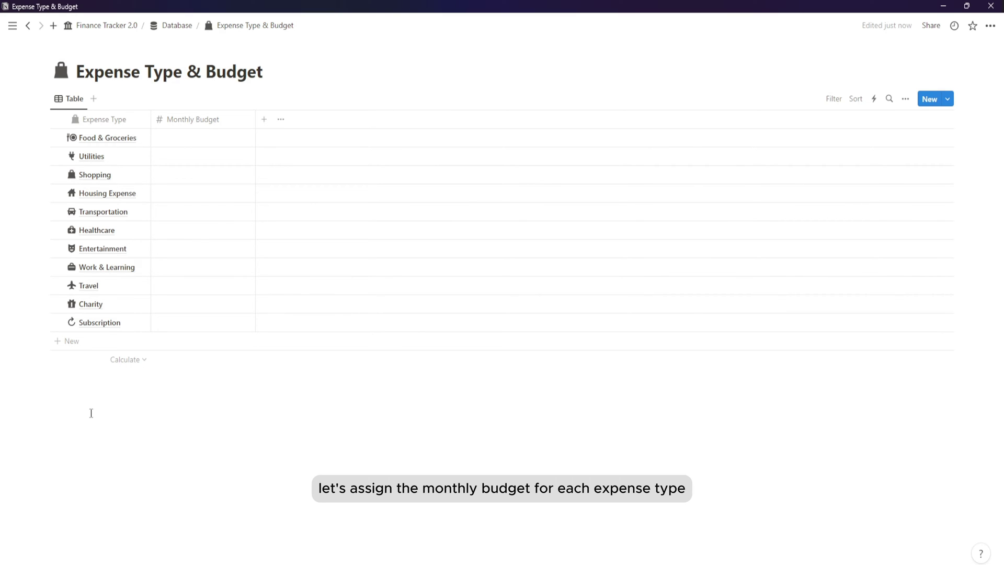
- Set the monthly budgets to 500 for Food & Groceries, 500 for Utilities and 200 for Shopping
{"action": "left_click", "coordinate": [201, 140]}
{"action": "type", "text": "500"}
{"action": "key", "text": "Return"}
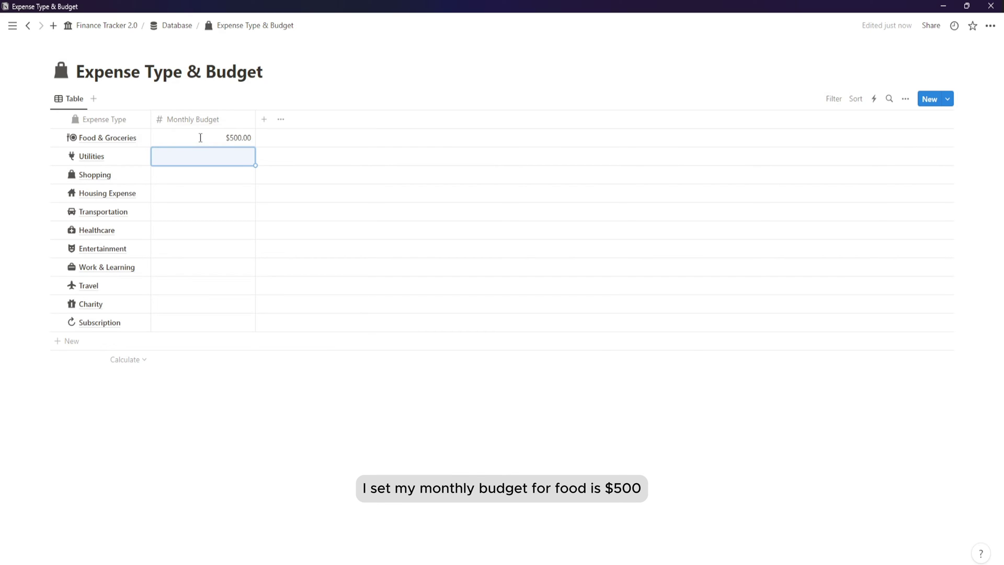
{"action": "type", "text": "500"}
{"action": "key", "text": "Return"}
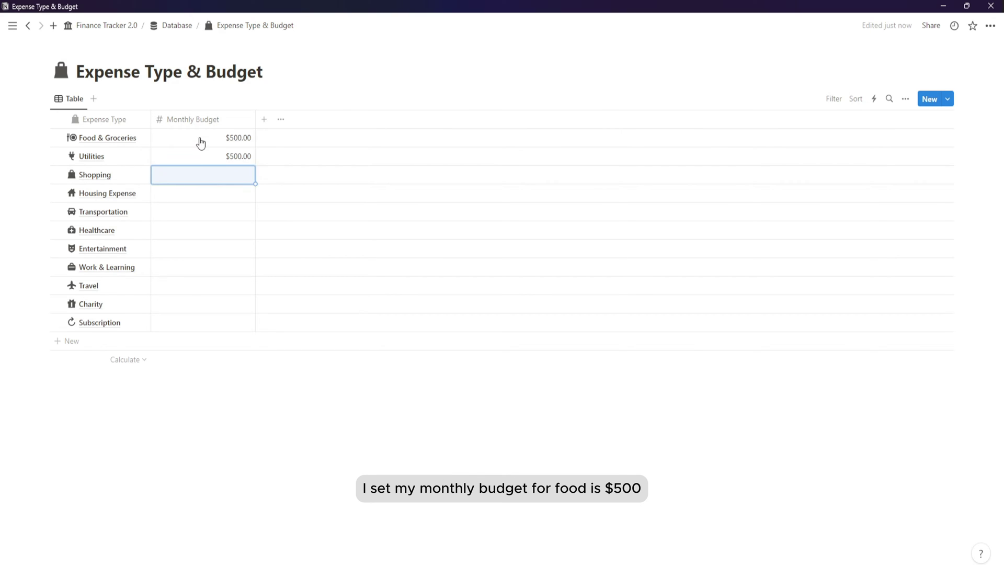
{"action": "type", "text": "200"}
{"action": "key", "text": "Return"}
- Set the monthly budgets to 500 for Housing Expense, 100 for Transportation and 200 for Healthcare
{"action": "type", "text": "500"}
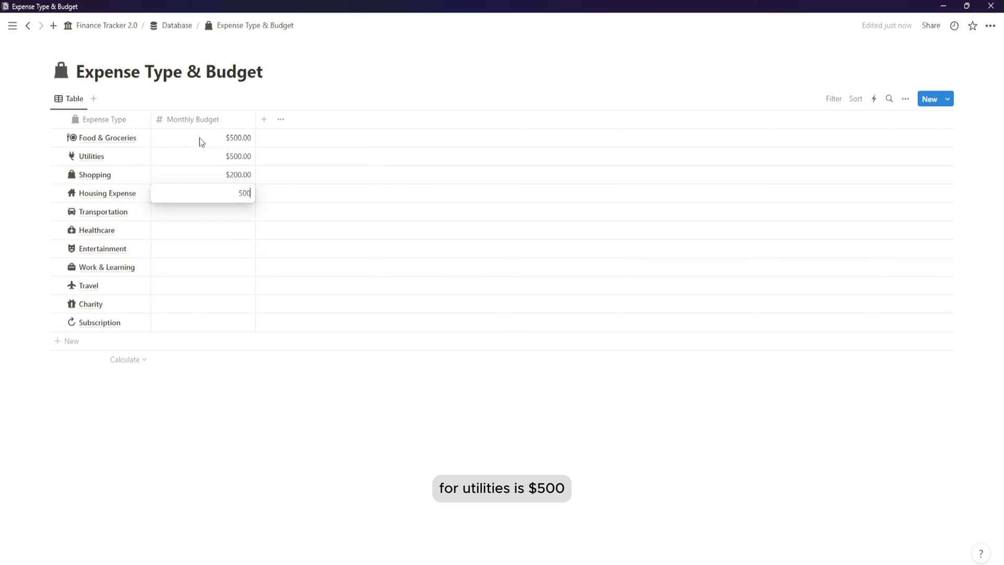
{"action": "key", "text": "Return"}
{"action": "type", "text": "100"}
{"action": "key", "text": "Return"}
{"action": "type", "text": "200"}
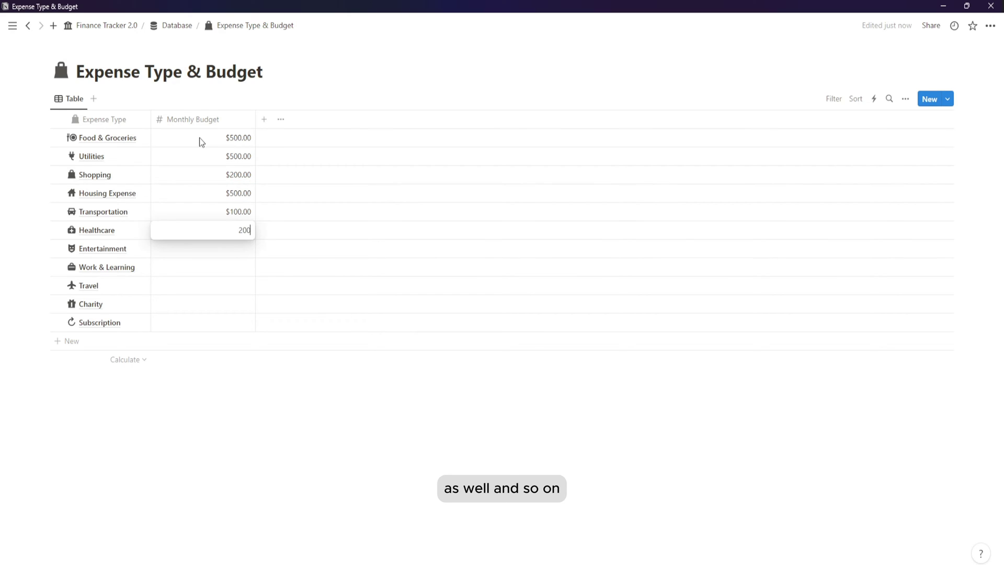
{"action": "key", "text": "Return"}
- Set the monthly budgets to 100 for Entertainment, 100 for Work & Learning and 200 for Travel
{"action": "type", "text": "100"}
{"action": "key", "text": "Return"}
{"action": "type", "text": "100"}
{"action": "key", "text": "Return"}
{"action": "type", "text": "200"}
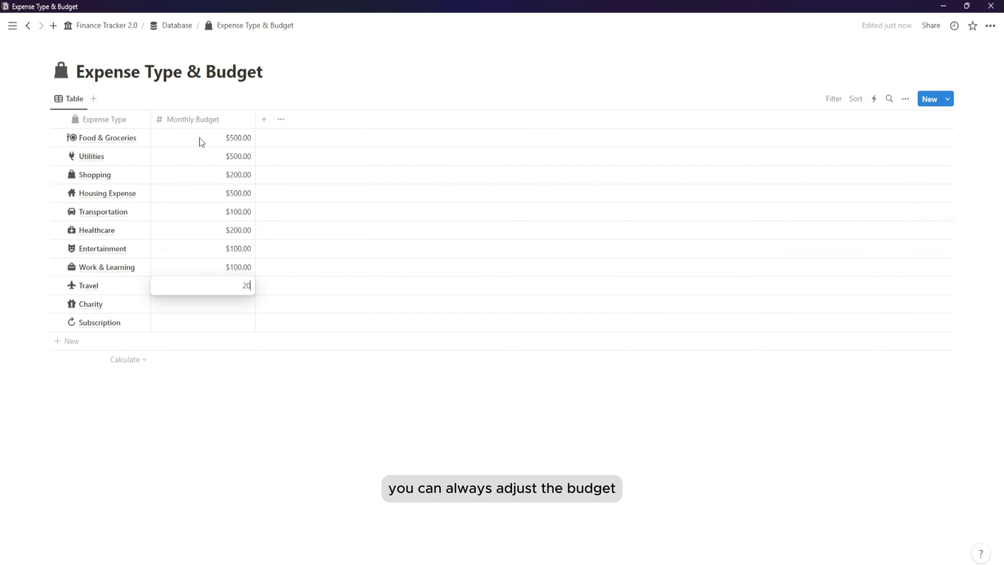
{"action": "key", "text": "Return"}
- Set the monthly budgets to 100 for Charity and 100 for Subscription
{"action": "type", "text": "100"}
{"action": "key", "text": "Return"}
{"action": "type", "text": "1"}
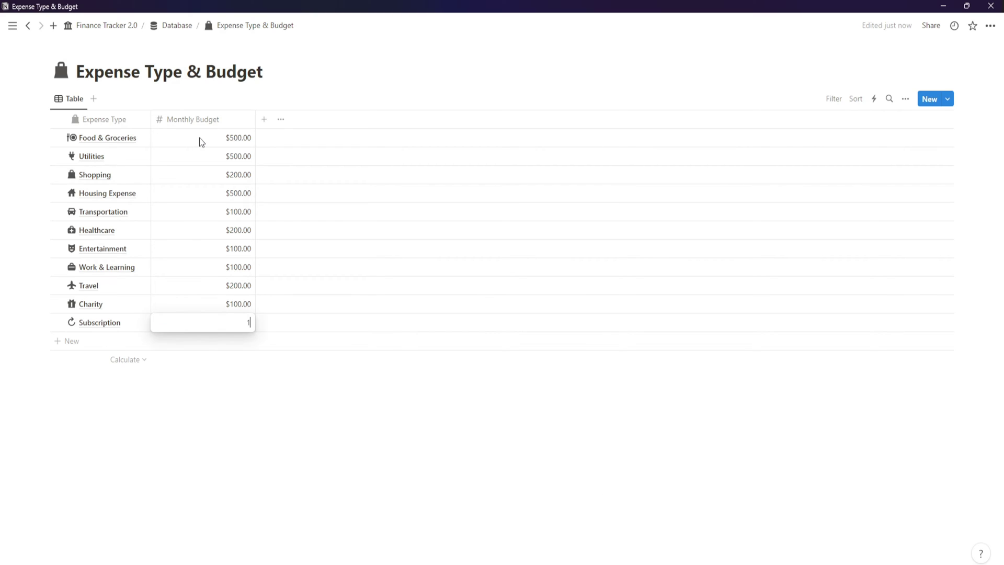
{"action": "type", "text": "00"}
{"action": "key", "text": "Return"}
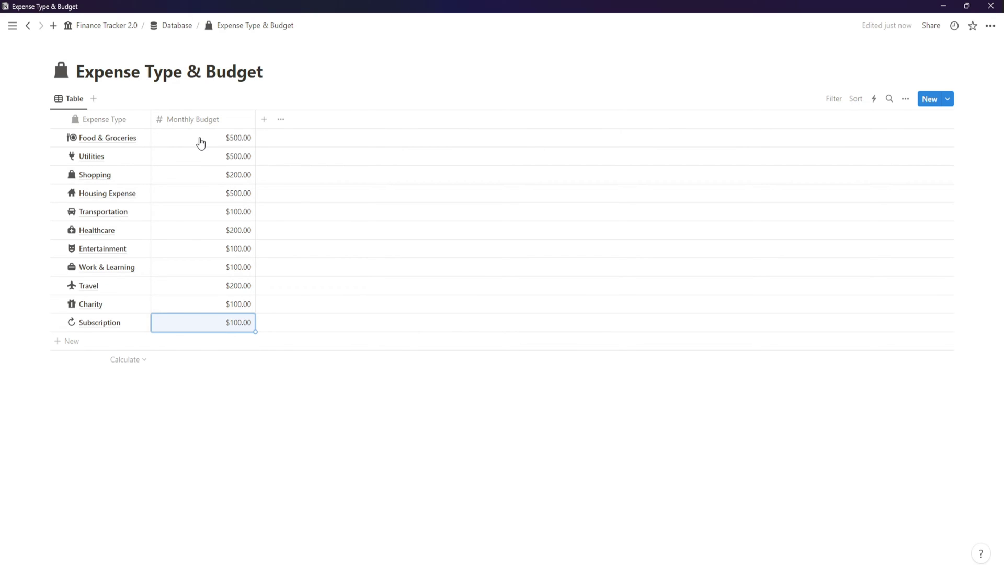
- Add a twelfth expense type named Other with the black three-dots icon
{"action": "left_click", "coordinate": [91, 340]}
{"action": "key", "text": "Return"}
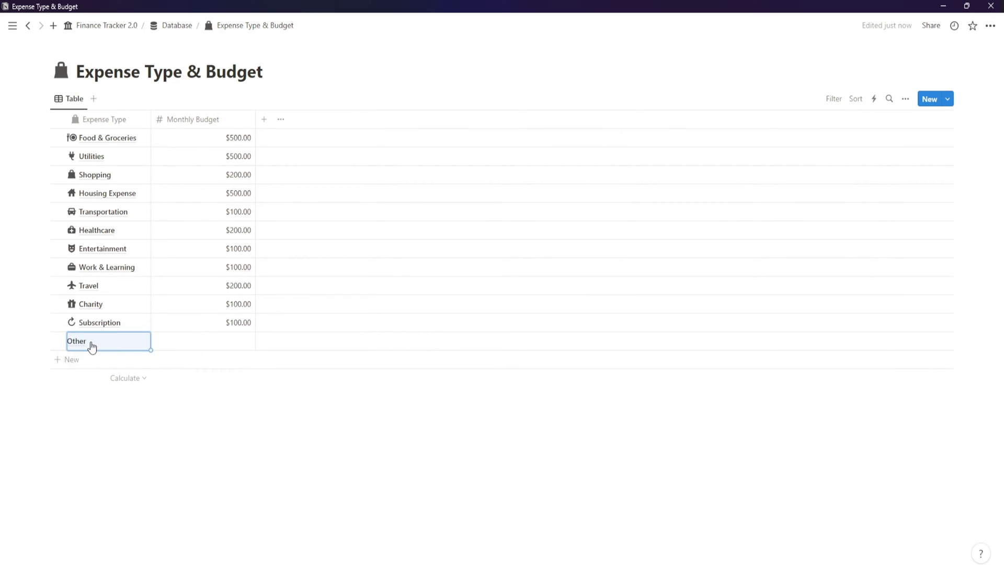
{"action": "left_click", "coordinate": [135, 340]}
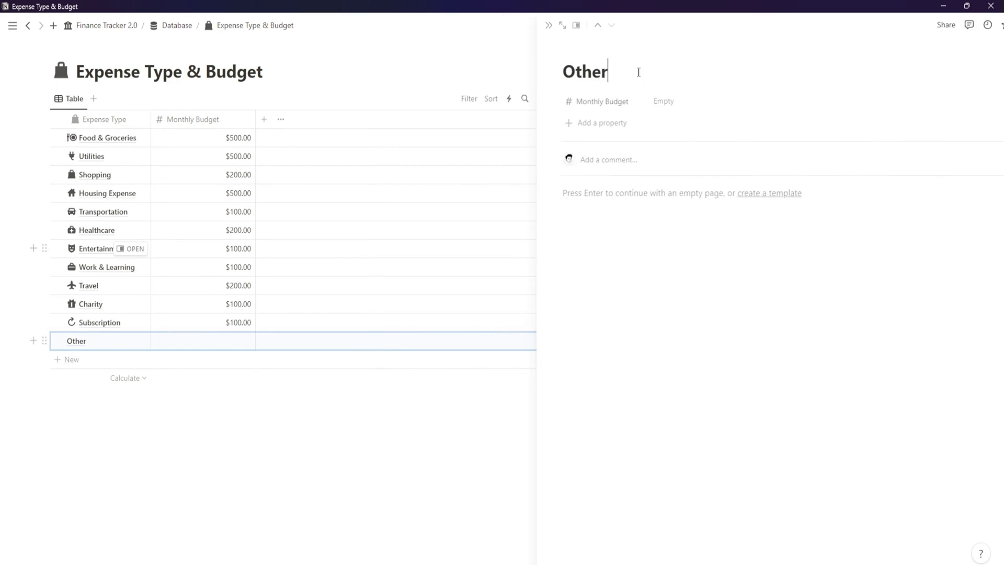
{"action": "left_click", "coordinate": [546, 49]}
{"action": "left_click", "coordinate": [537, 70]}
{"action": "left_click", "coordinate": [477, 94]}
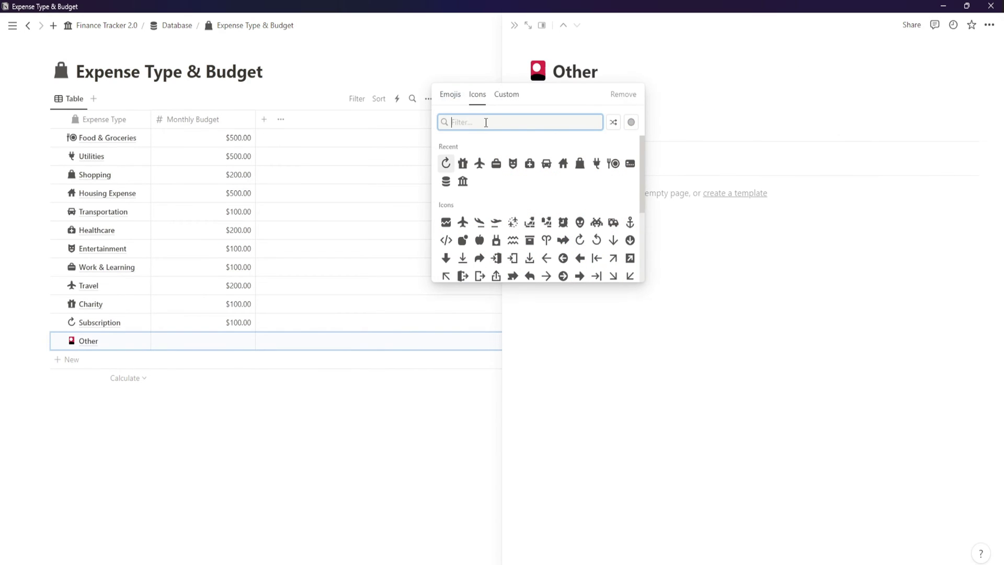
{"action": "type", "text": "dot"}
{"action": "left_click", "coordinate": [513, 149]}
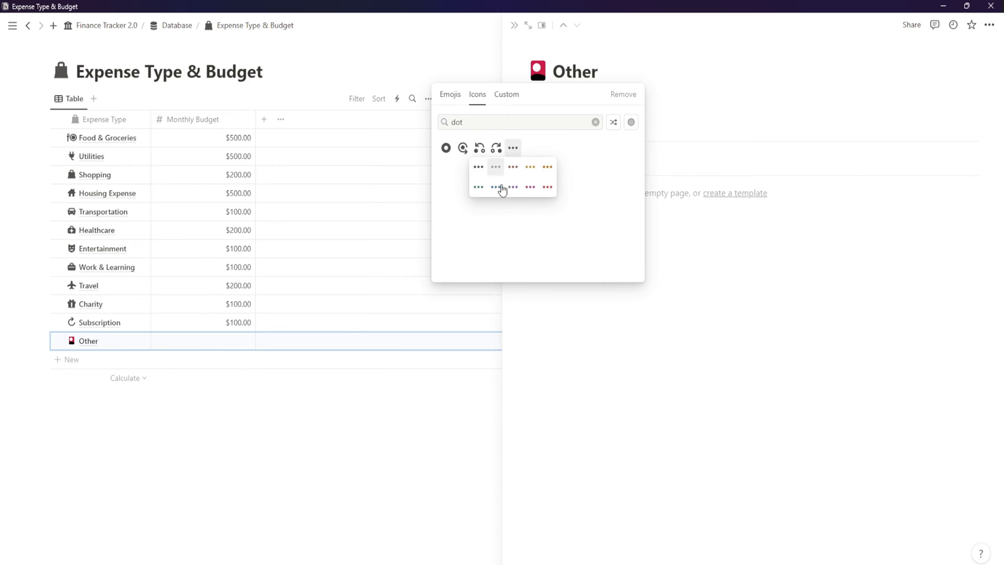
{"action": "left_click", "coordinate": [480, 168]}
{"action": "left_click", "coordinate": [372, 370]}
- Set the monthly budget of the Other expense type to 100
{"action": "left_click", "coordinate": [249, 343]}
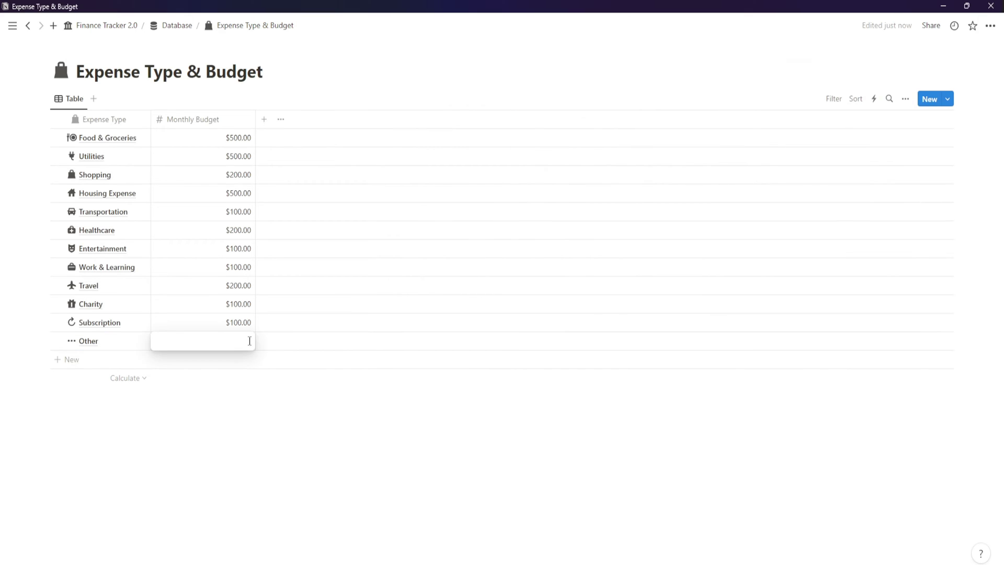
{"action": "type", "text": "100"}
{"action": "key", "text": "Return"}
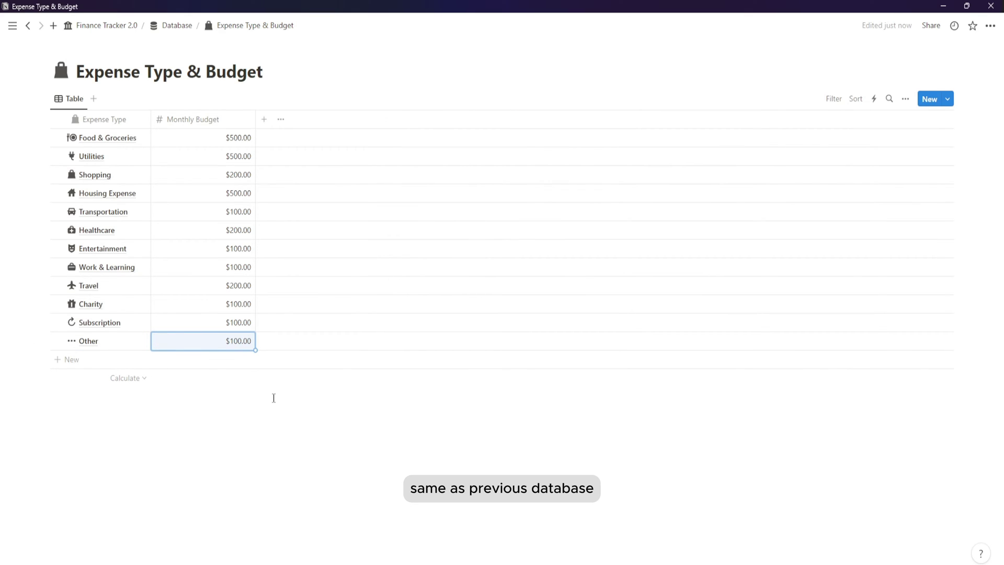
{"action": "left_click", "coordinate": [260, 427]}
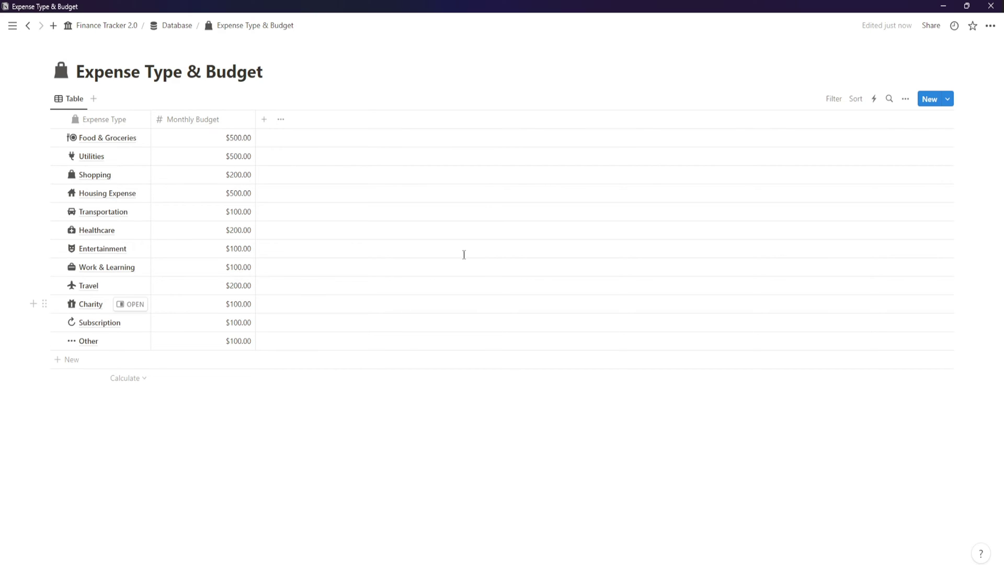
- Create a full-page database below Expense Type & Budget on the Database page and name it Income Type & Target
{"action": "left_click", "coordinate": [166, 27]}
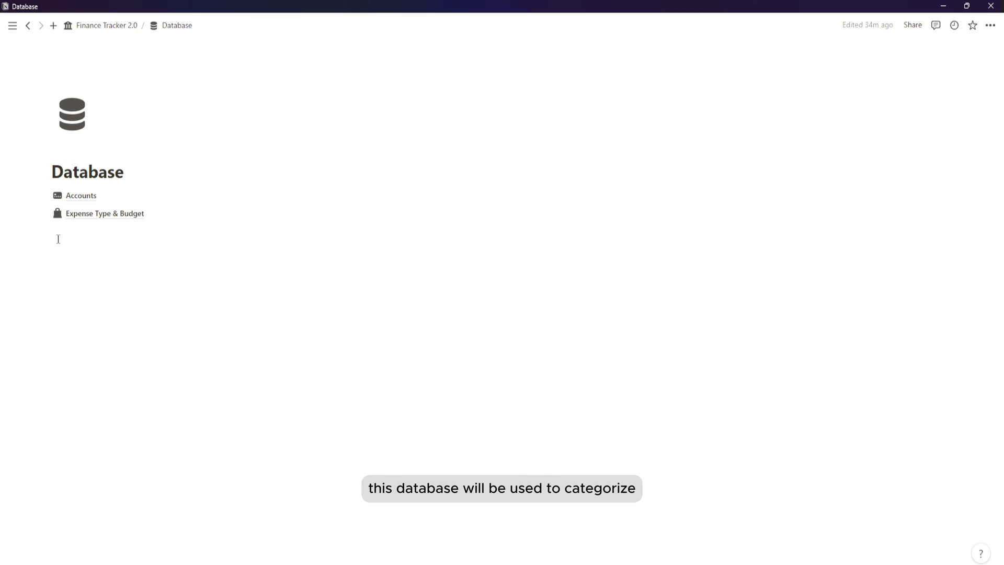
{"action": "left_click", "coordinate": [107, 237]}
{"action": "type", "text": "/database"}
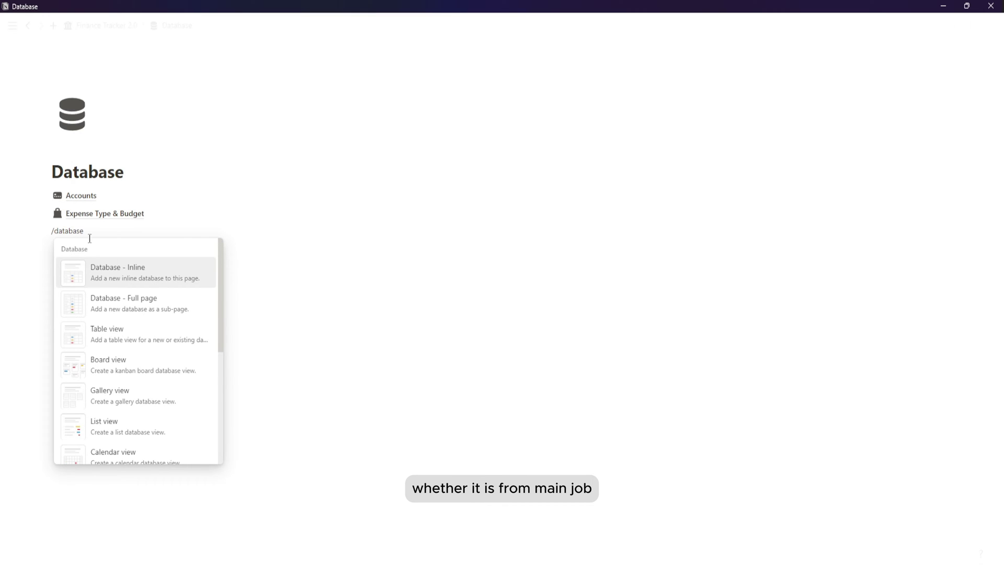
{"action": "left_click", "coordinate": [107, 300]}
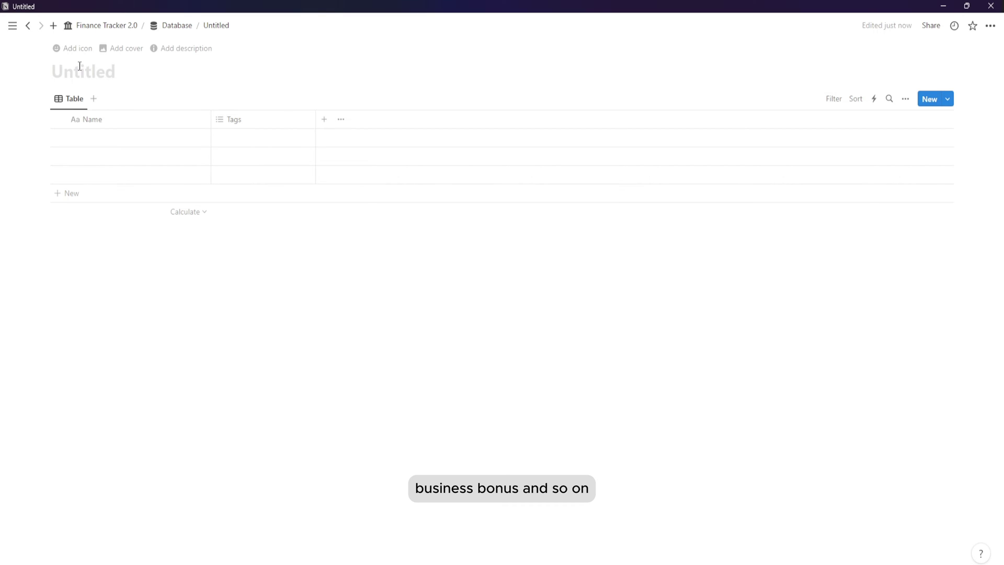
{"action": "type", "text": "Income T"}
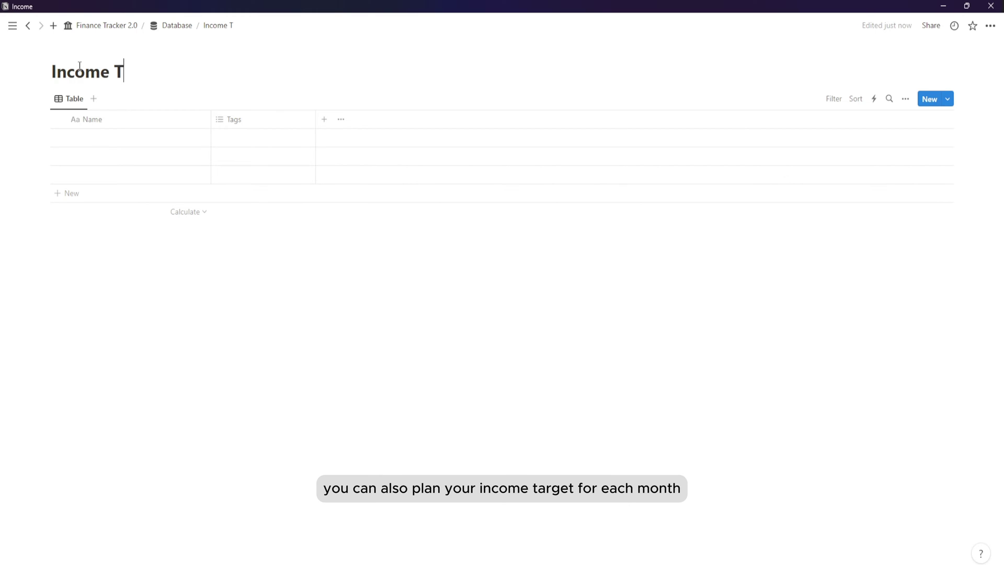
{"action": "type", "text": "ype & "}
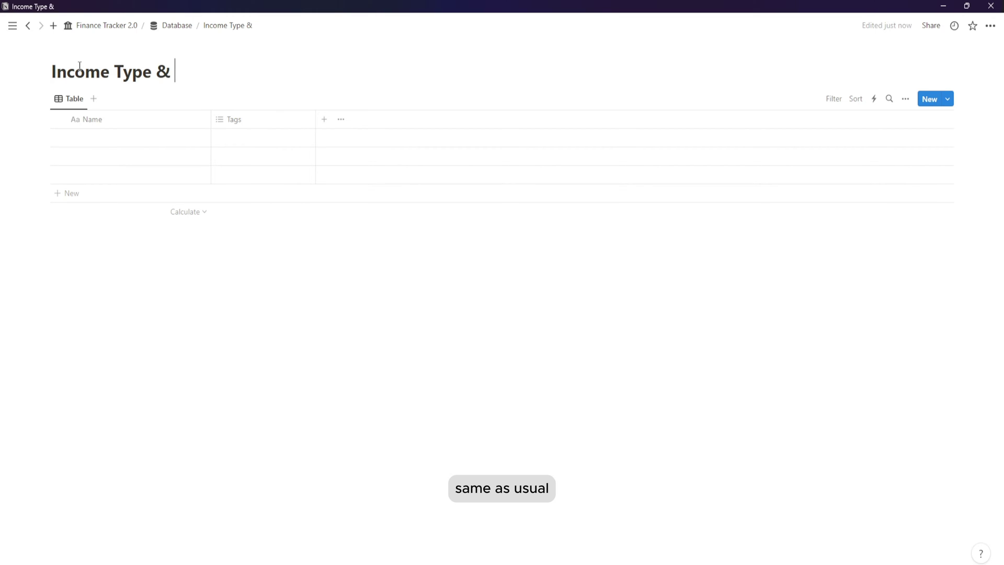
{"action": "type", "text": "Target"}
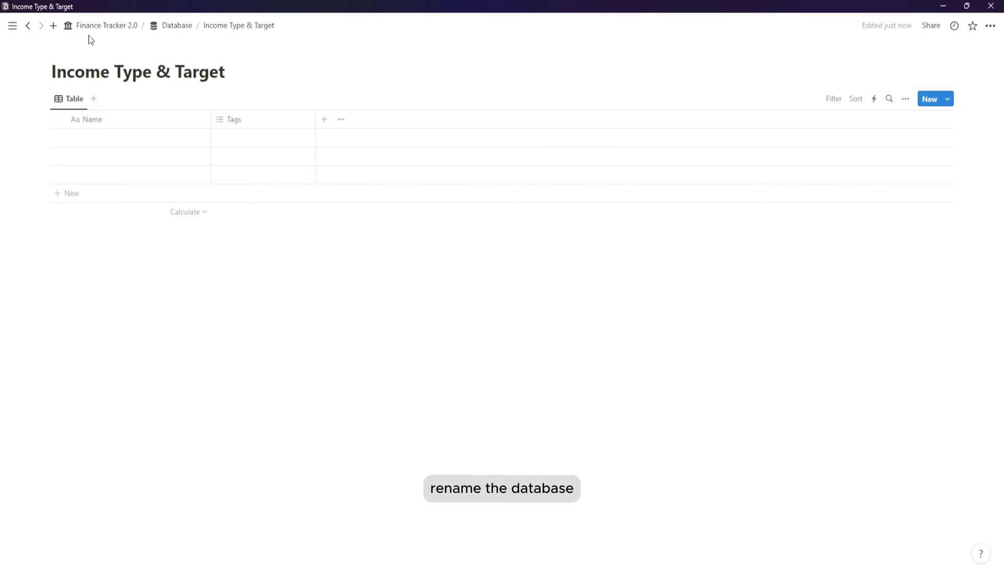
- Give the Income Type & Target database the black overlapping-squares icon
{"action": "left_click", "coordinate": [83, 53]}
{"action": "left_click", "coordinate": [61, 70]}
{"action": "left_click", "coordinate": [53, 95]}
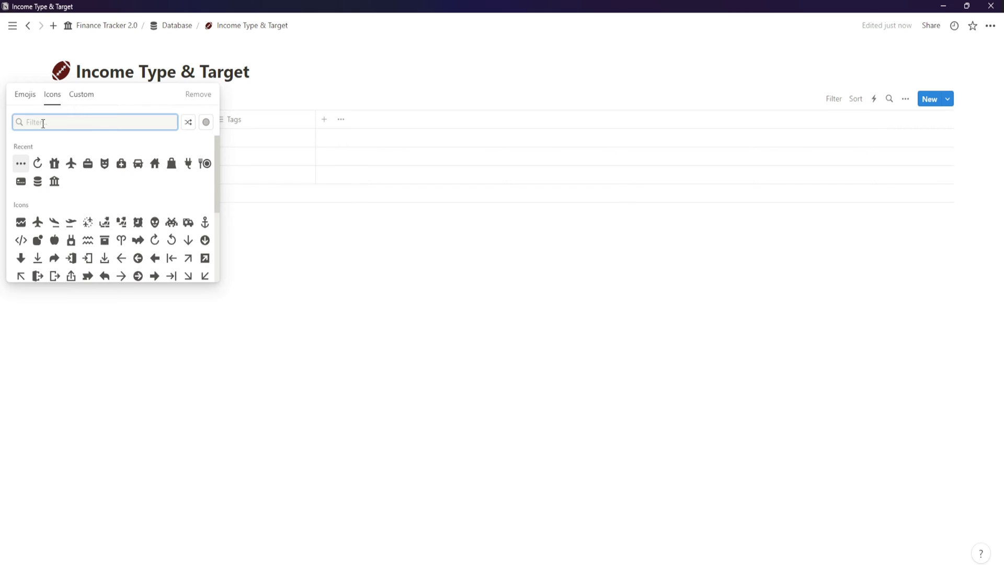
{"action": "type", "text": "sq"}
{"action": "left_click", "coordinate": [139, 147]}
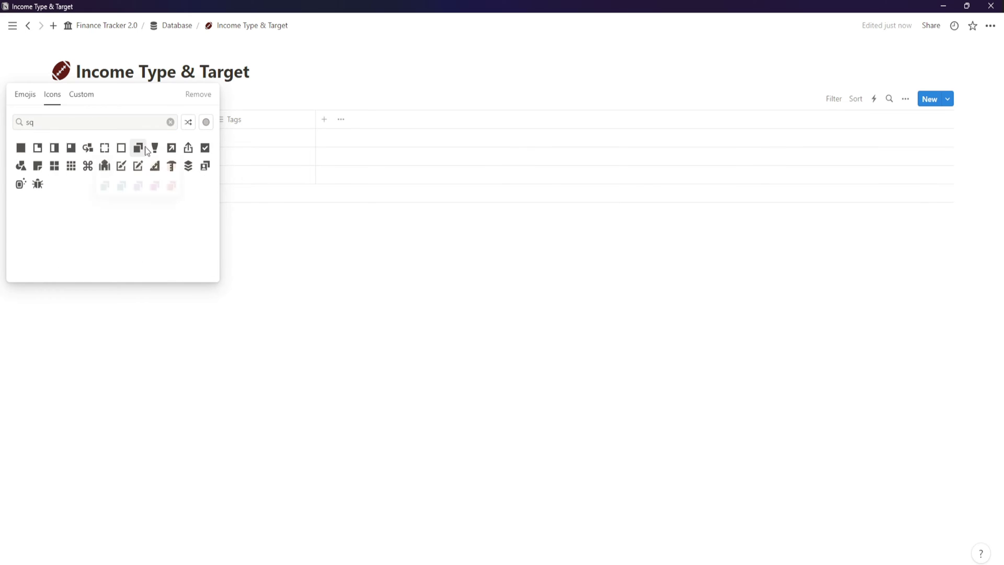
{"action": "left_click", "coordinate": [102, 171]}
{"action": "left_click", "coordinate": [104, 174]}
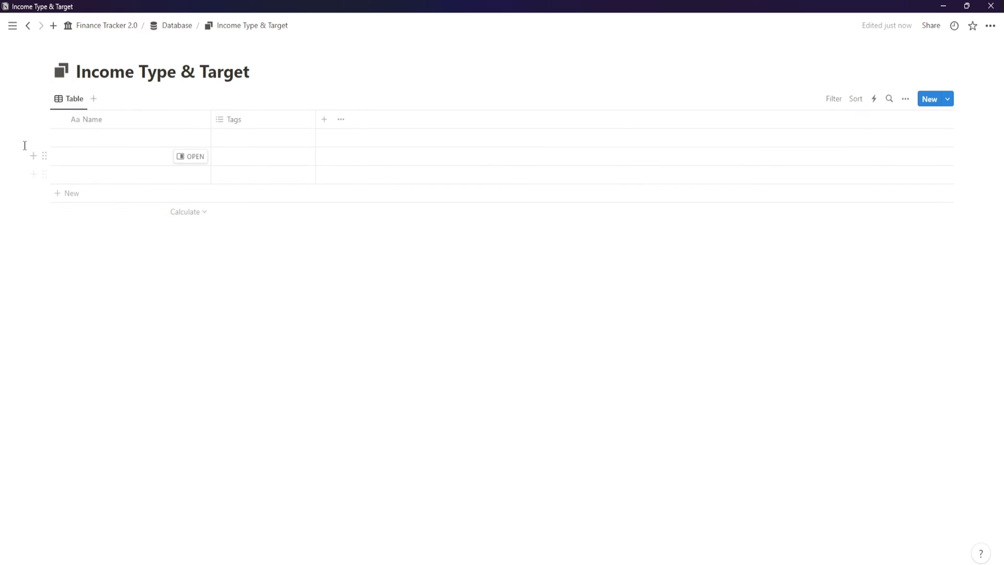
- Delete the three blank rows and the Tags property from the Income Type & Target table
{"action": "left_click_drag", "start_coordinate": [21, 139], "coordinate": [211, 203]}
{"action": "key", "text": "Delete"}
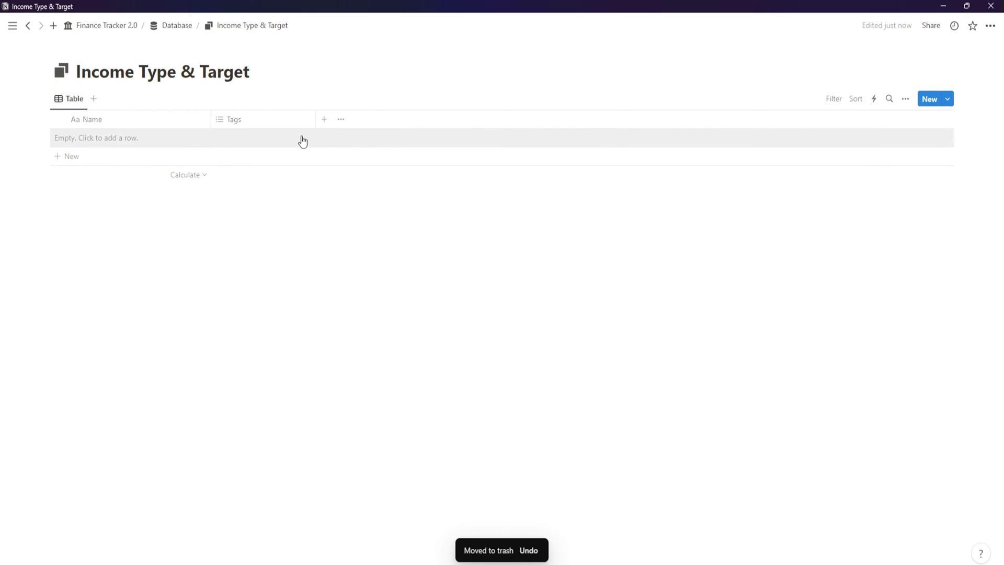
{"action": "left_click", "coordinate": [298, 125]}
{"action": "left_click", "coordinate": [276, 287]}
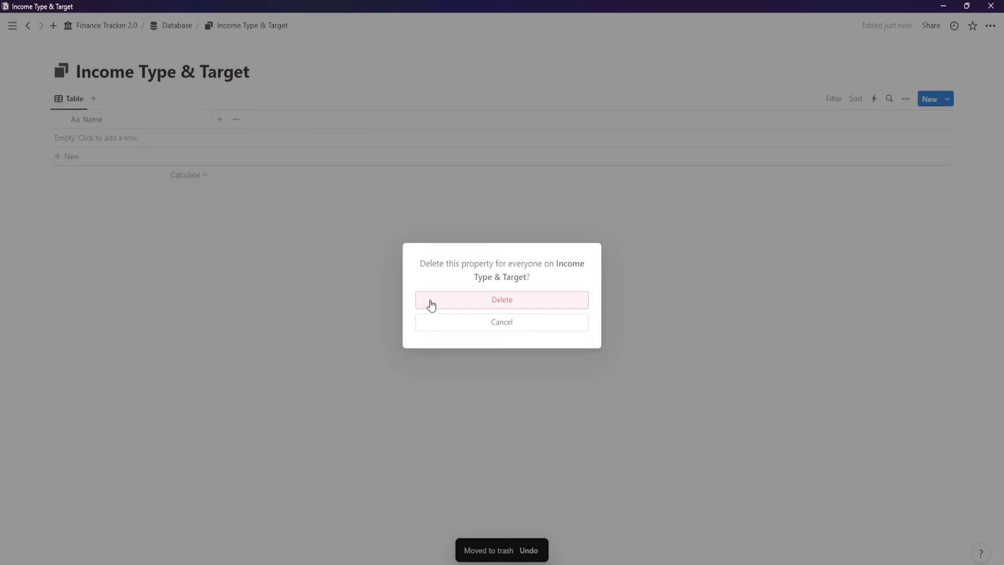
{"action": "left_click", "coordinate": [431, 303]}
- Rename the Name property to Income Type, give it the overlapping-squares icon and narrow its column
{"action": "left_click", "coordinate": [119, 123]}
{"action": "left_click", "coordinate": [117, 126]}
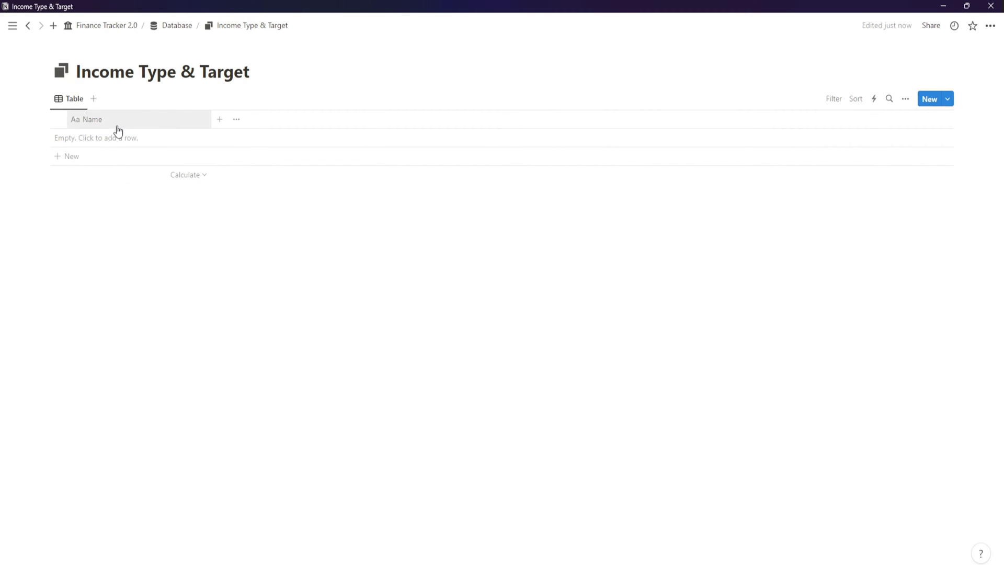
{"action": "left_click", "coordinate": [114, 125]}
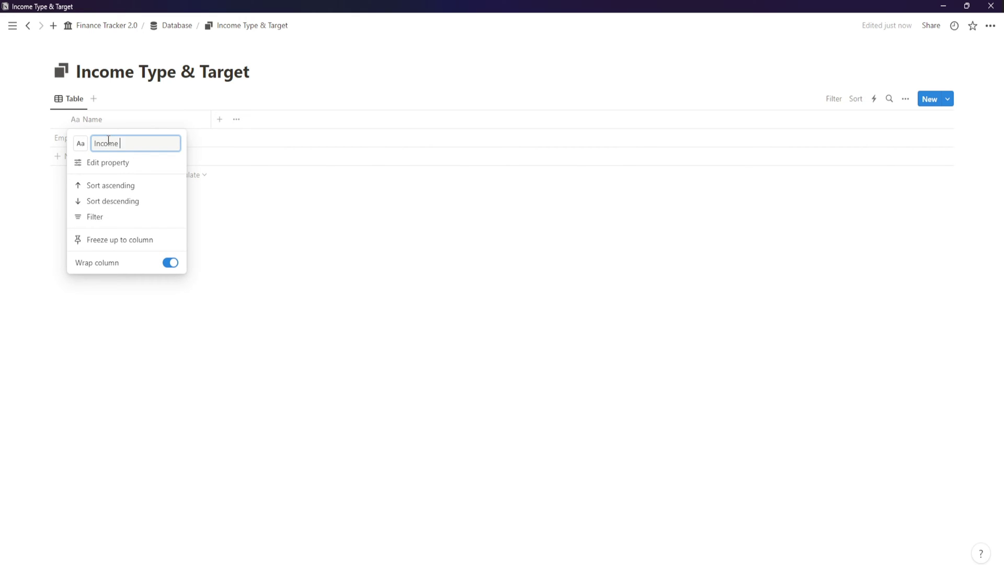
{"action": "left_click", "coordinate": [81, 143]}
{"action": "left_click", "coordinate": [23, 228]}
{"action": "left_click", "coordinate": [274, 167]}
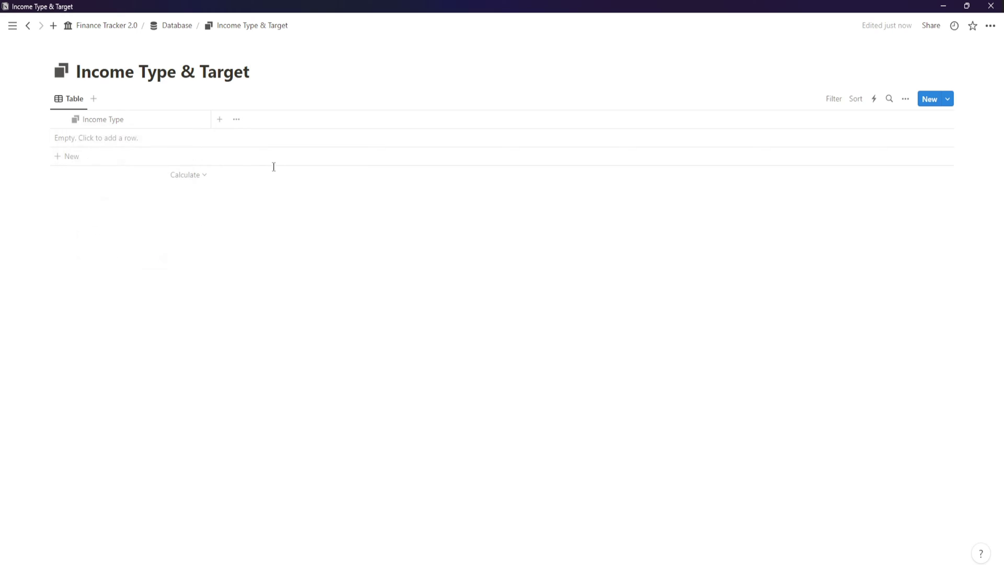
{"action": "left_click_drag", "start_coordinate": [211, 125], "coordinate": [166, 119]}
- Add a number property named Monthly Target with the US Dollar format
{"action": "left_click", "coordinate": [181, 120]}
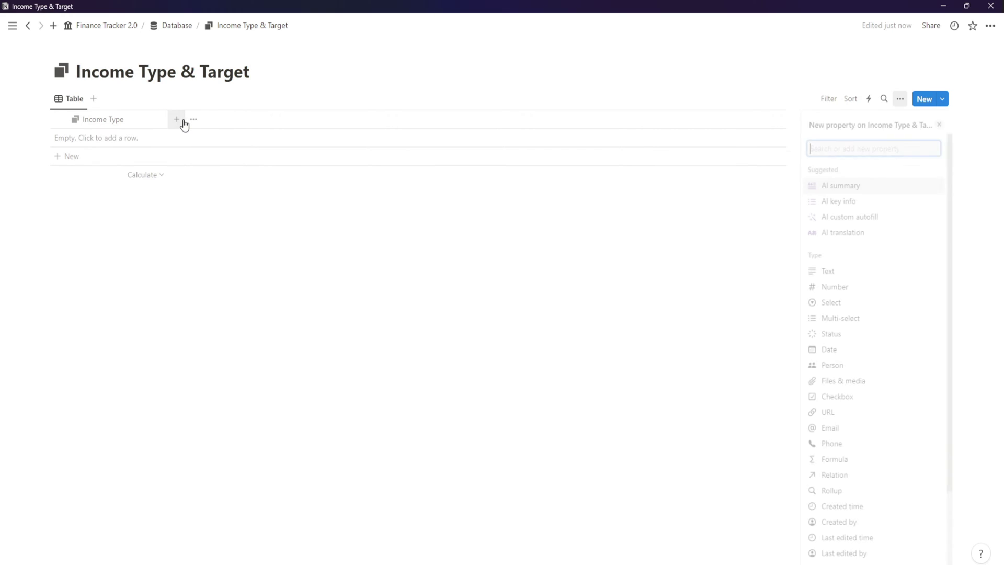
{"action": "left_click", "coordinate": [887, 287]}
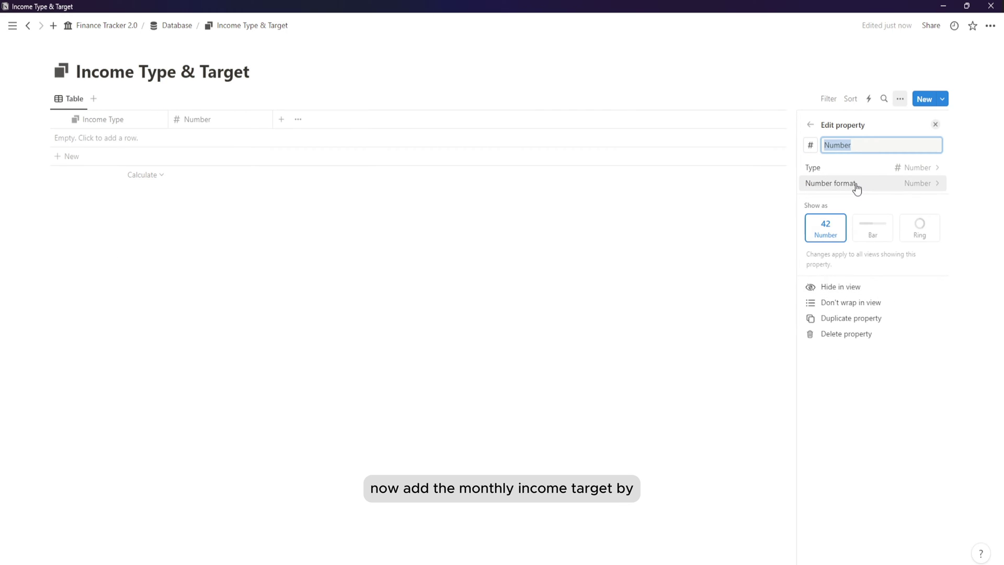
{"action": "type", "text": "Monthly Target"}
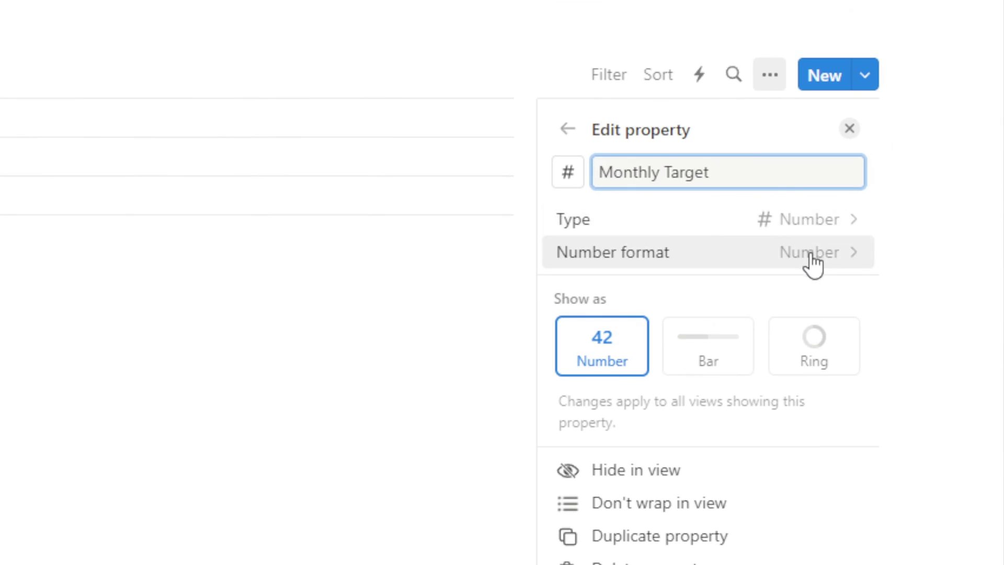
{"action": "left_click", "coordinate": [828, 262]}
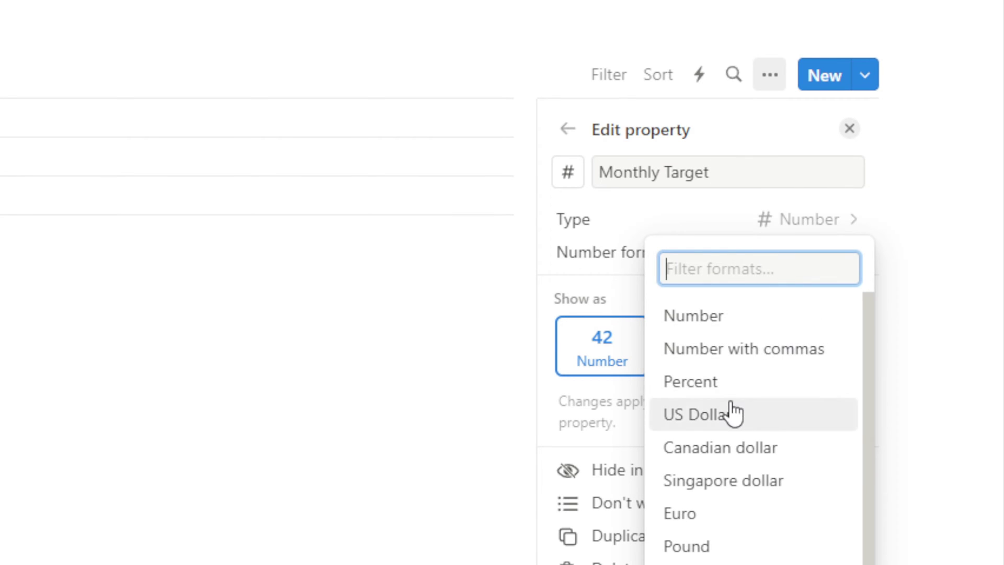
{"action": "left_click", "coordinate": [731, 412]}
{"action": "left_click", "coordinate": [569, 129]}
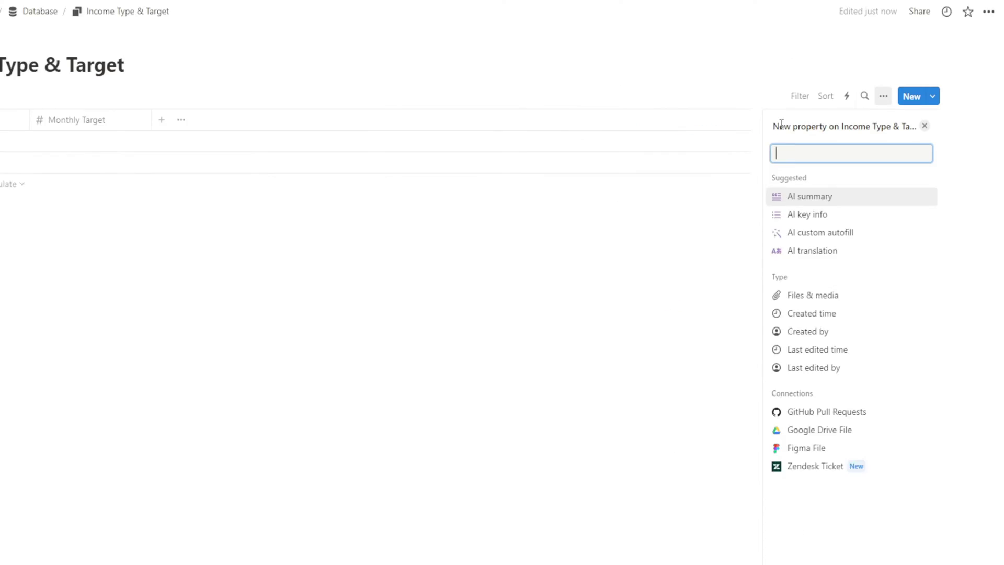
{"action": "left_click", "coordinate": [147, 229]}
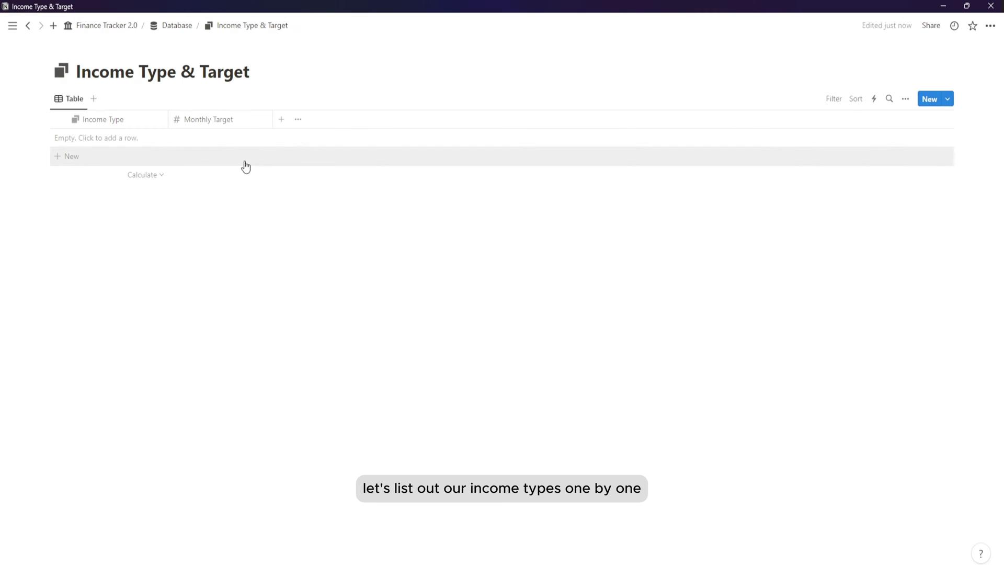
- Add a first income type named Payroll with the black payroll check icon
{"action": "left_click", "coordinate": [112, 137]}
{"action": "type", "text": "Pay"}
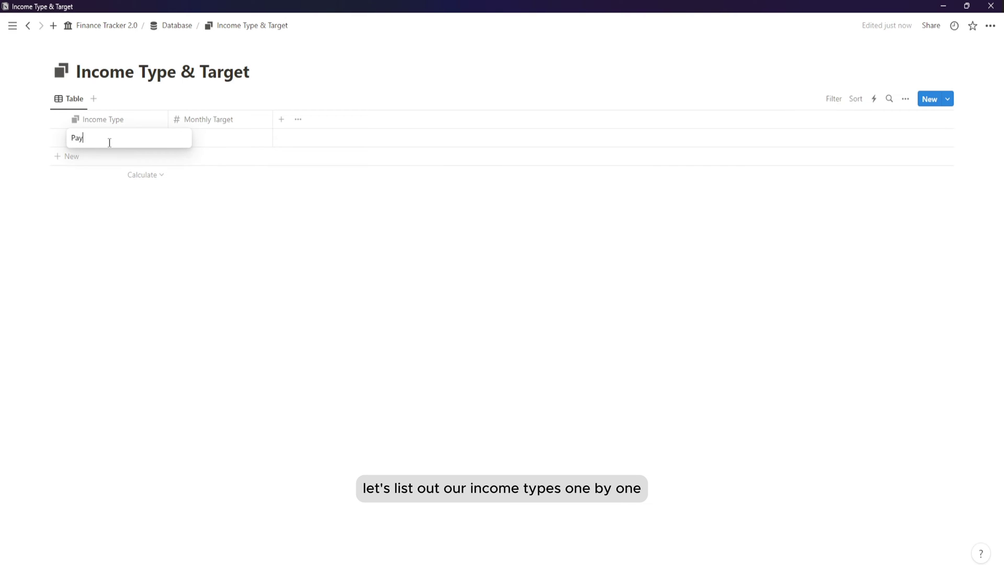
{"action": "type", "text": "roll"}
{"action": "key", "text": "Return"}
{"action": "left_click", "coordinate": [142, 138]}
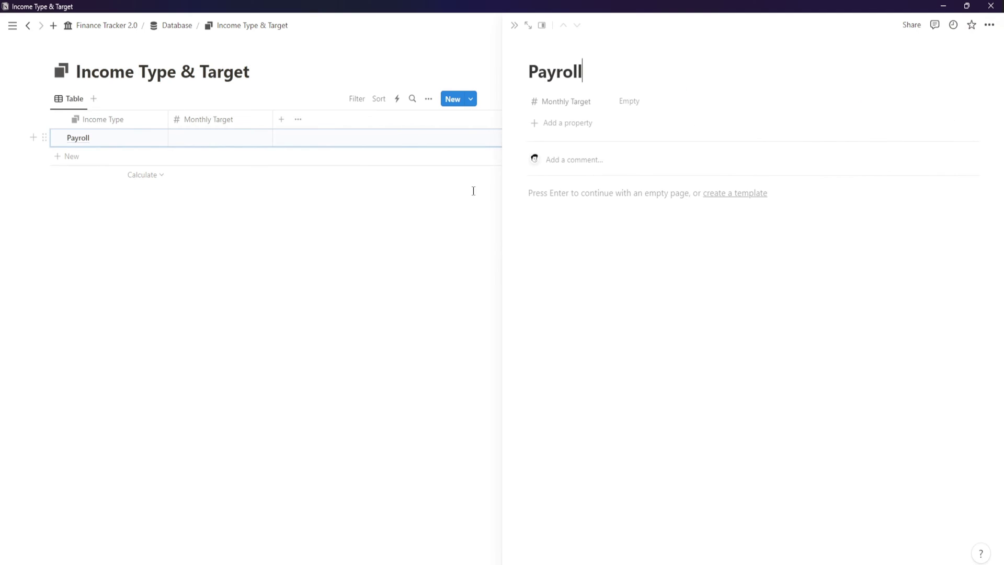
{"action": "left_click", "coordinate": [544, 49]}
{"action": "left_click", "coordinate": [537, 71]}
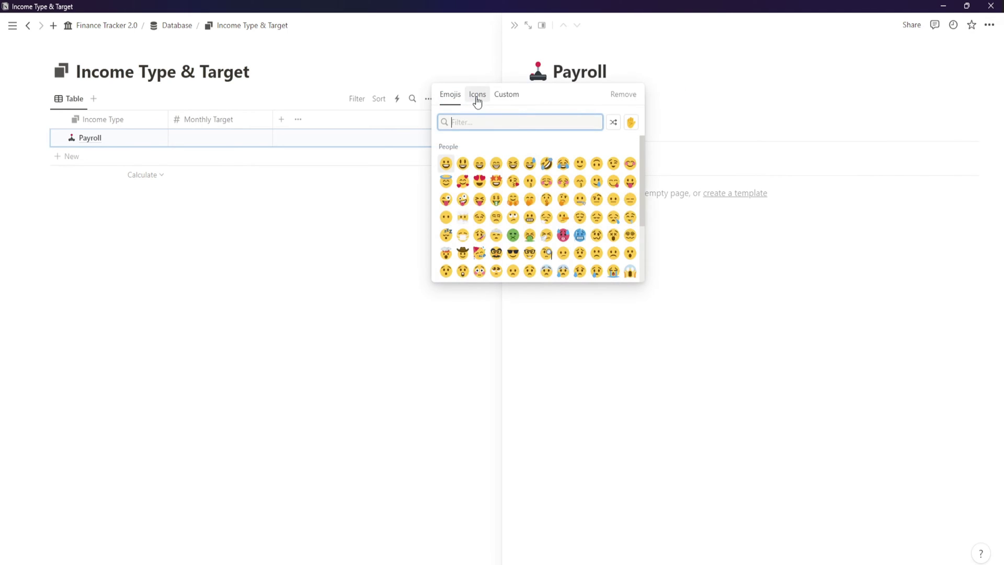
{"action": "left_click", "coordinate": [476, 95]}
{"action": "type", "text": "payr"}
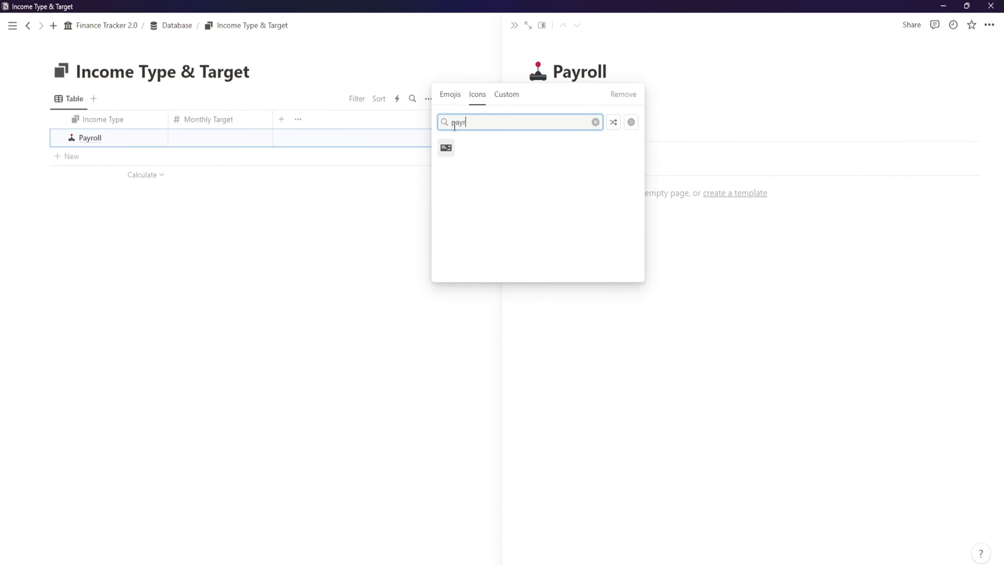
{"action": "right_click", "coordinate": [448, 146]}
{"action": "left_click", "coordinate": [412, 174]}
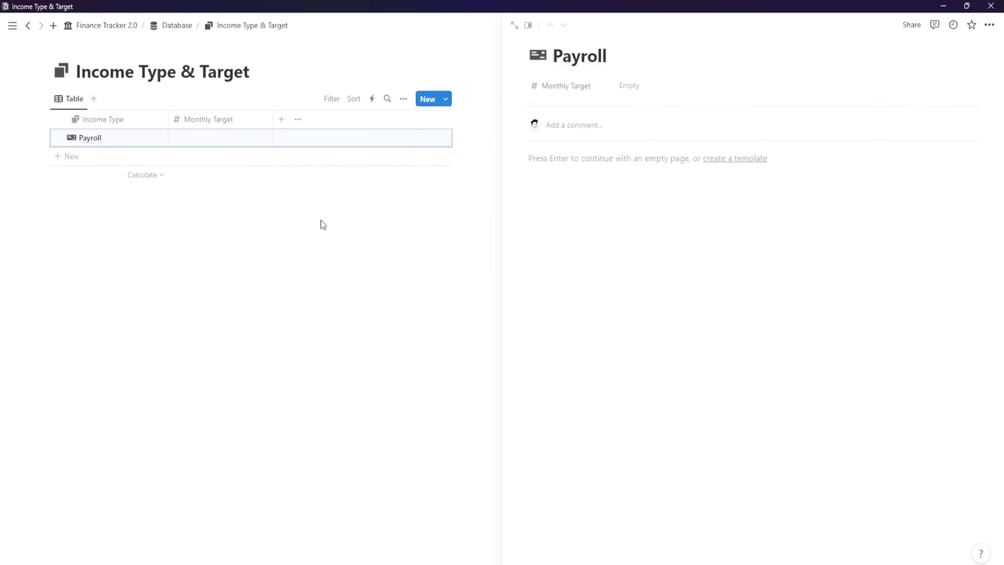
- Add a second income type named Business with the black briefcase icon
{"action": "left_click", "coordinate": [103, 155]}
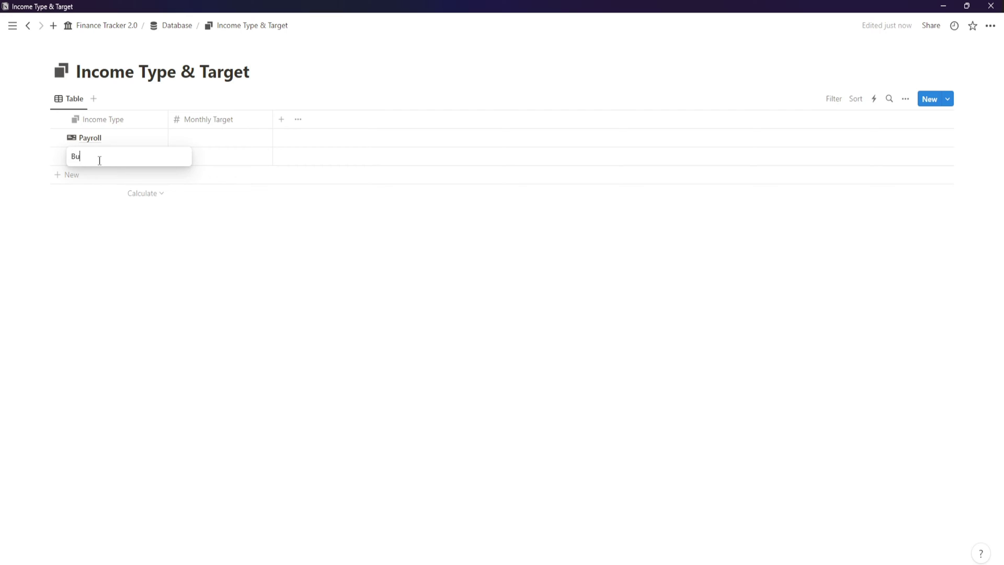
{"action": "key", "text": "Return"}
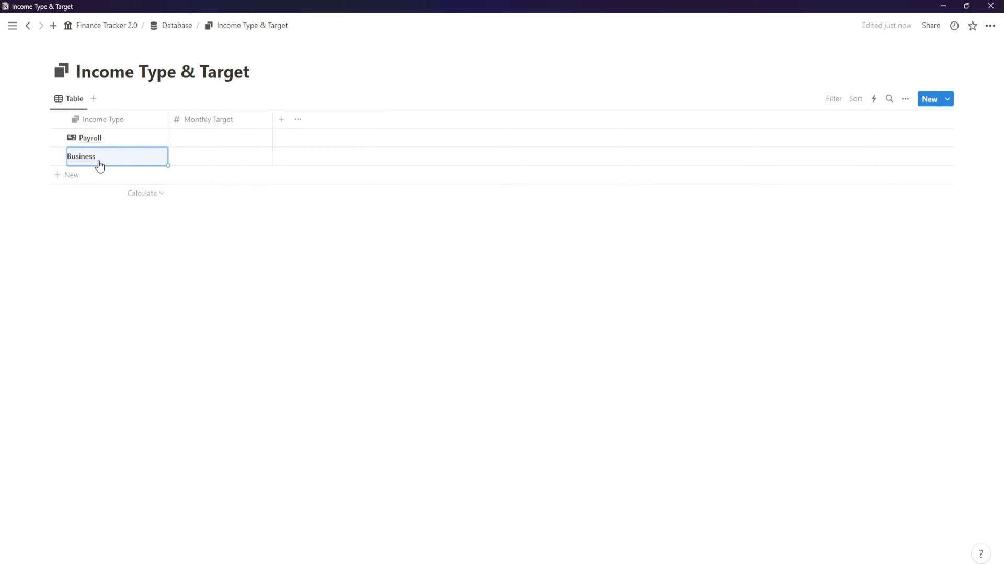
{"action": "left_click", "coordinate": [140, 156]}
{"action": "left_click", "coordinate": [548, 49]}
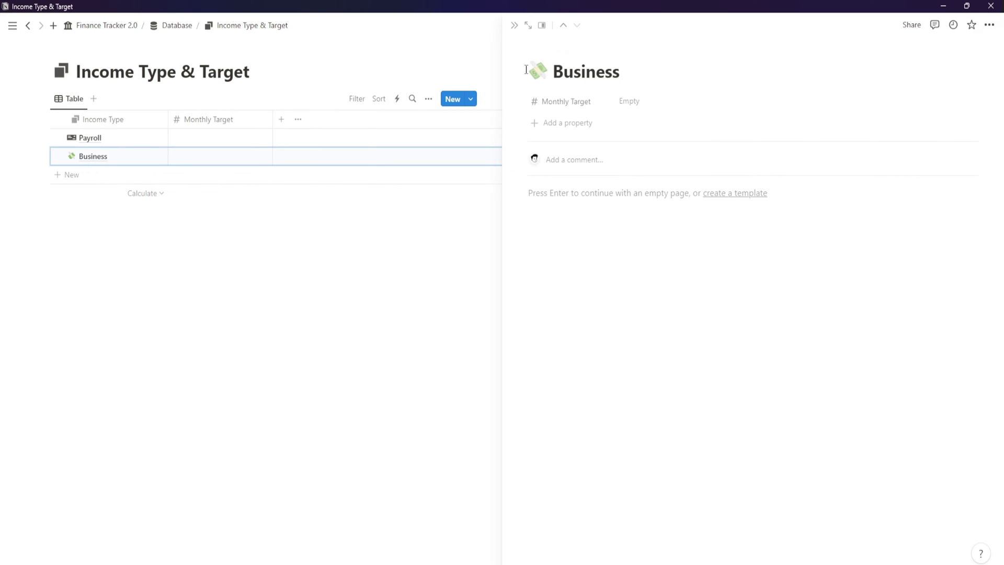
{"action": "left_click", "coordinate": [535, 76]}
{"action": "left_click", "coordinate": [477, 95]}
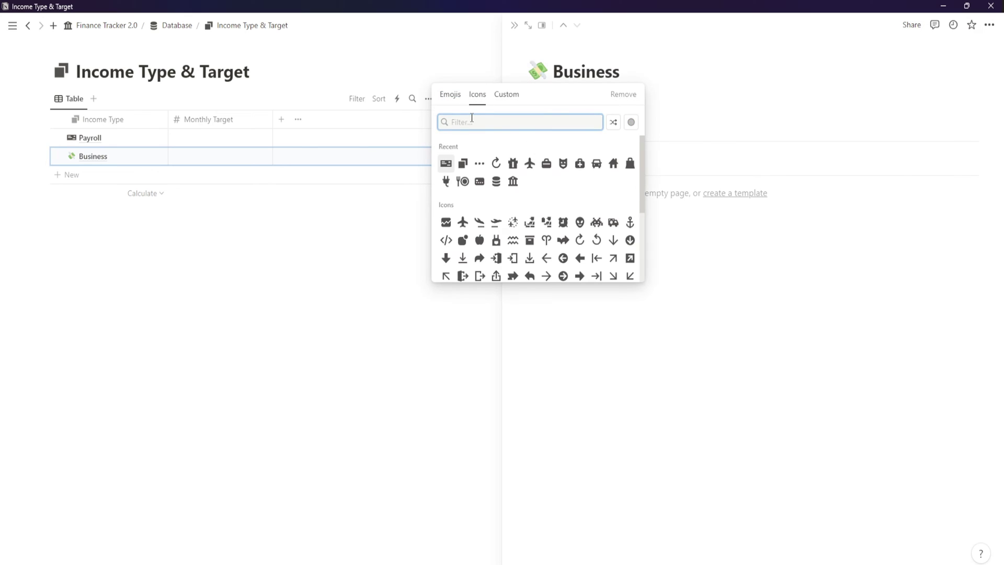
{"action": "left_click", "coordinate": [547, 168]}
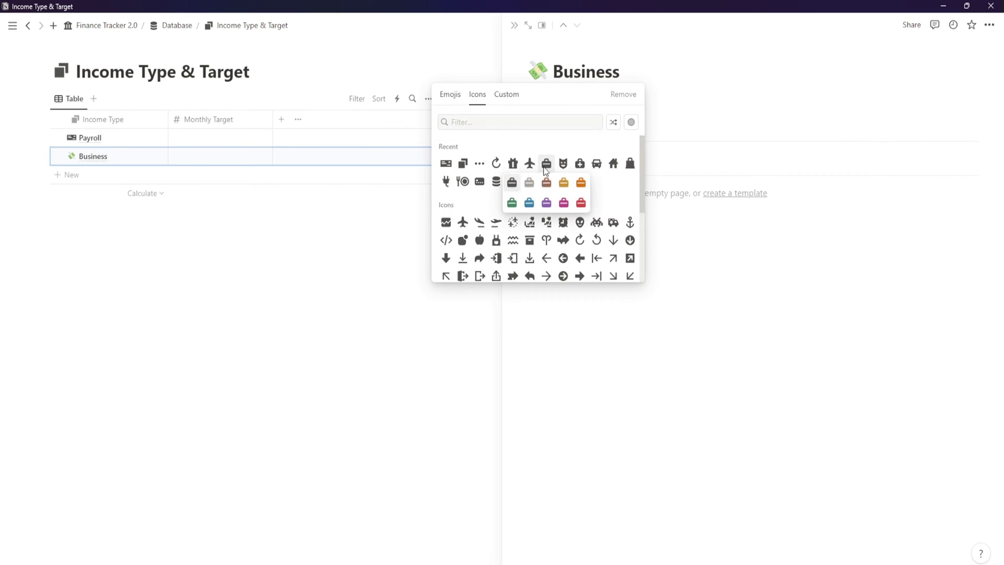
{"action": "left_click", "coordinate": [519, 189]}
{"action": "left_click", "coordinate": [368, 215]}
- Add a third income type named Bonus with the black gift icon
{"action": "left_click", "coordinate": [462, 172]}
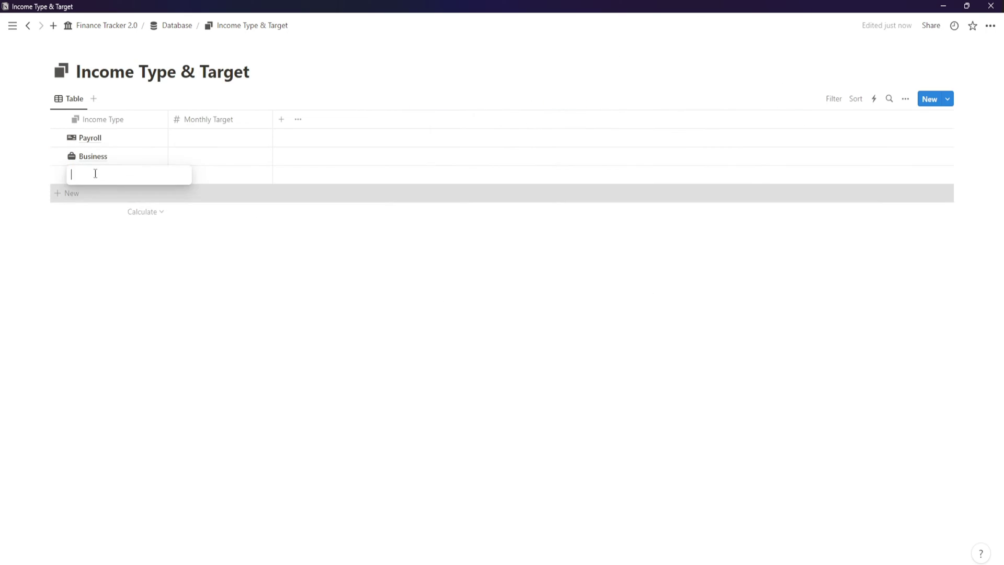
{"action": "type", "text": "Bonu"}
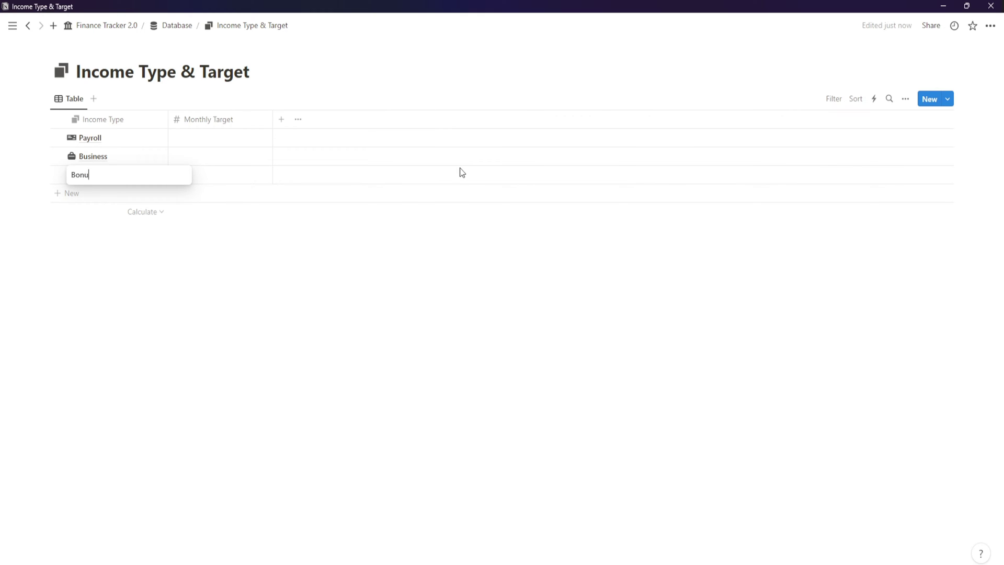
{"action": "type", "text": "s"}
{"action": "key", "text": "Return"}
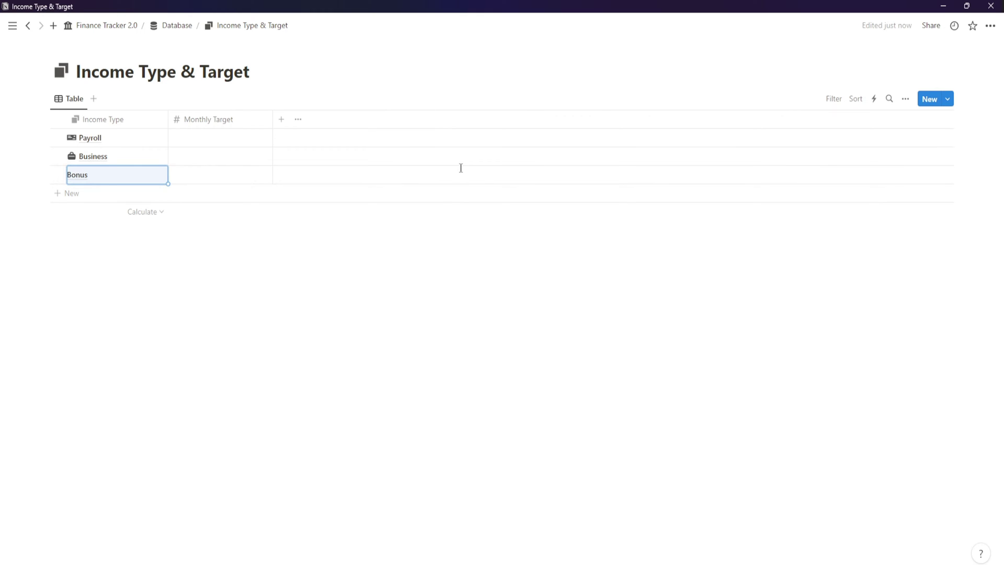
{"action": "left_click", "coordinate": [149, 178]}
{"action": "left_click", "coordinate": [541, 42]}
{"action": "left_click", "coordinate": [534, 76]}
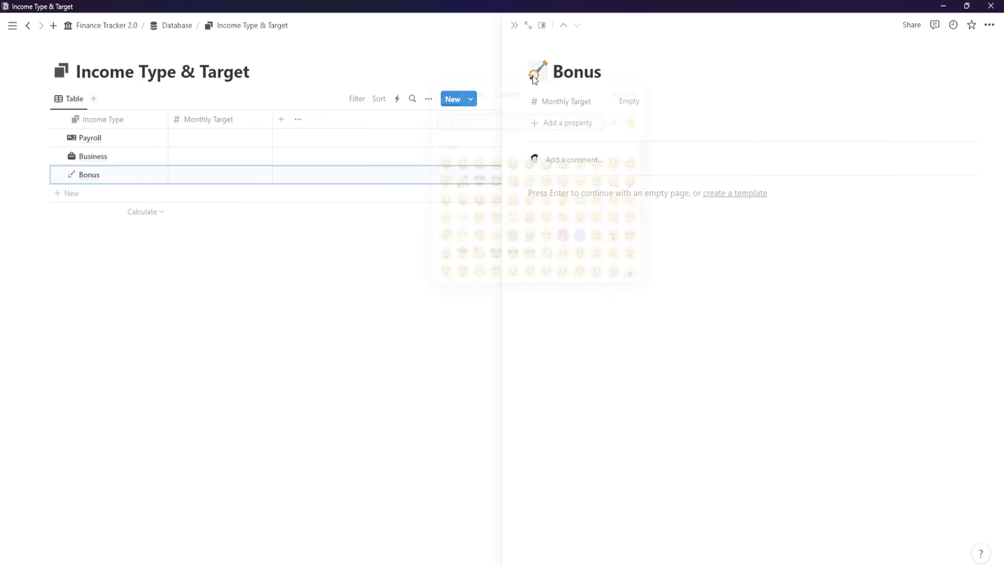
{"action": "left_click", "coordinate": [477, 94]}
{"action": "type", "text": "gif"}
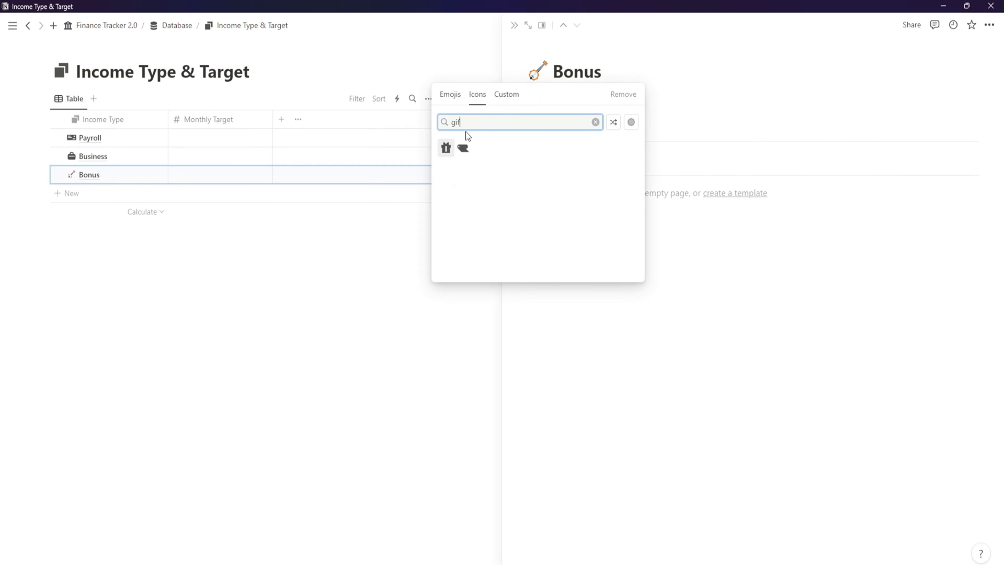
{"action": "type", "text": "t"}
{"action": "mouse_move", "coordinate": [448, 154]}
{"action": "left_click", "coordinate": [412, 167]}
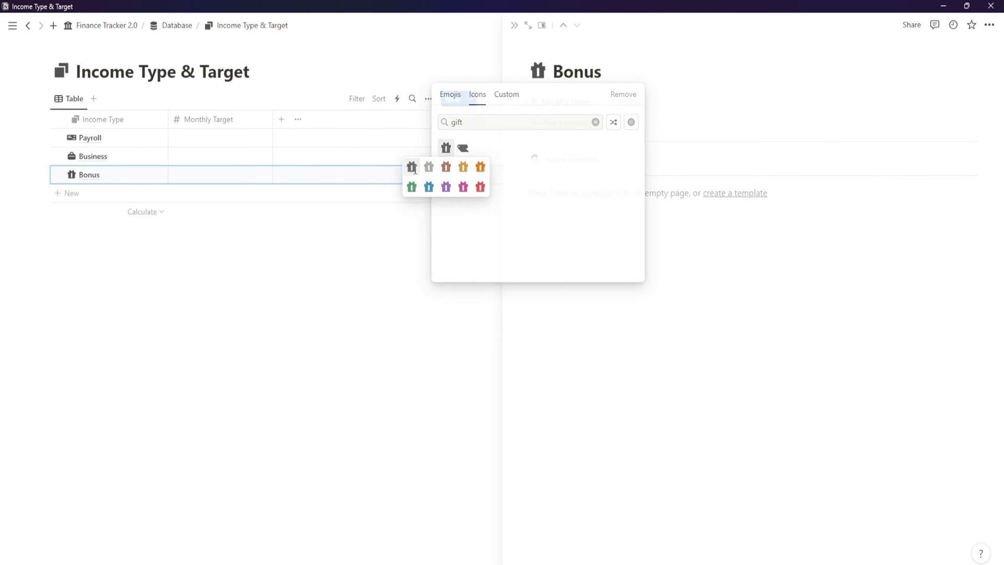
{"action": "left_click", "coordinate": [324, 224]}
- Add a fourth income type named Funding with the black bank icon
{"action": "left_click", "coordinate": [135, 191]}
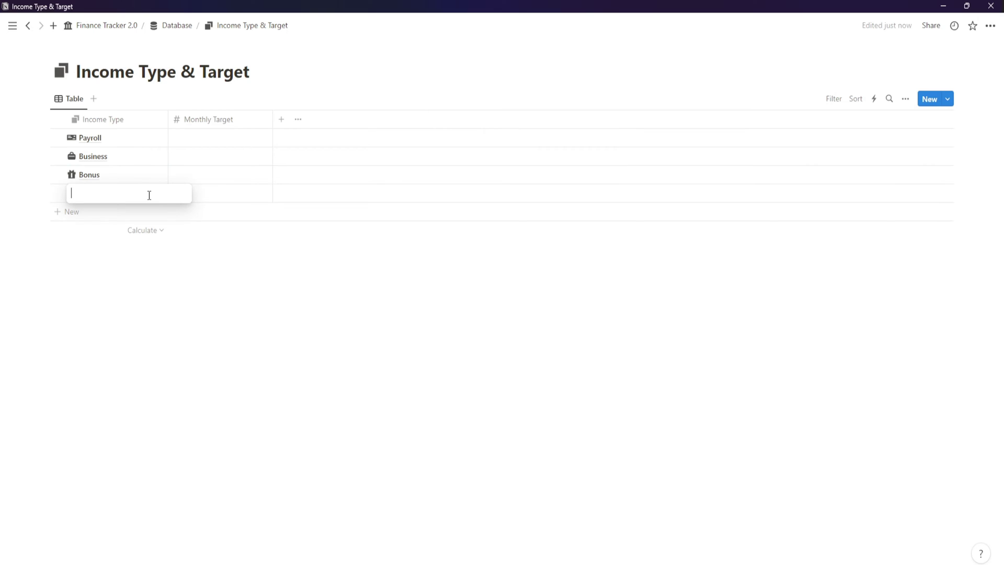
{"action": "type", "text": "Funding"}
{"action": "key", "text": "Return"}
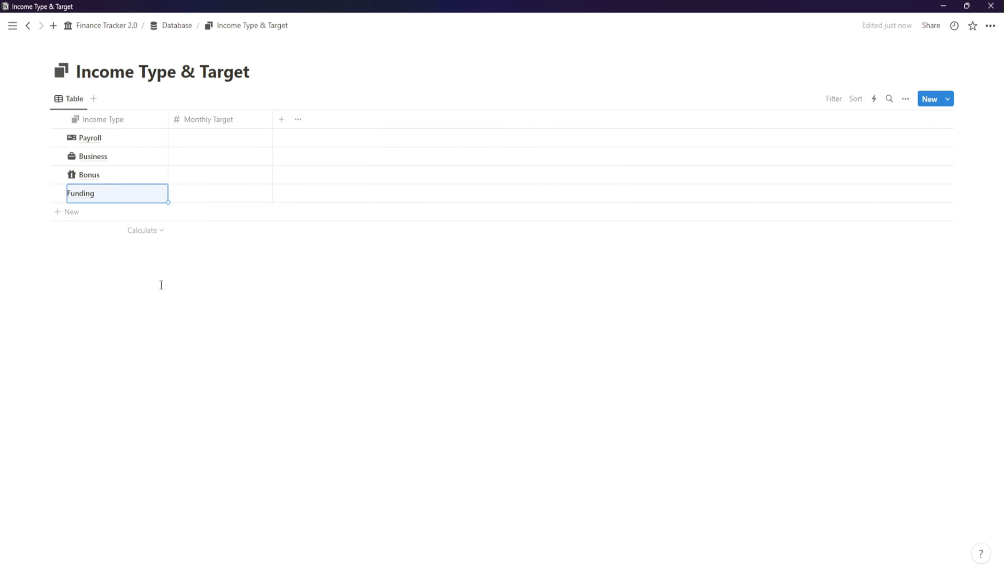
{"action": "left_click", "coordinate": [151, 193]}
{"action": "left_click", "coordinate": [547, 55]}
{"action": "left_click", "coordinate": [537, 71]}
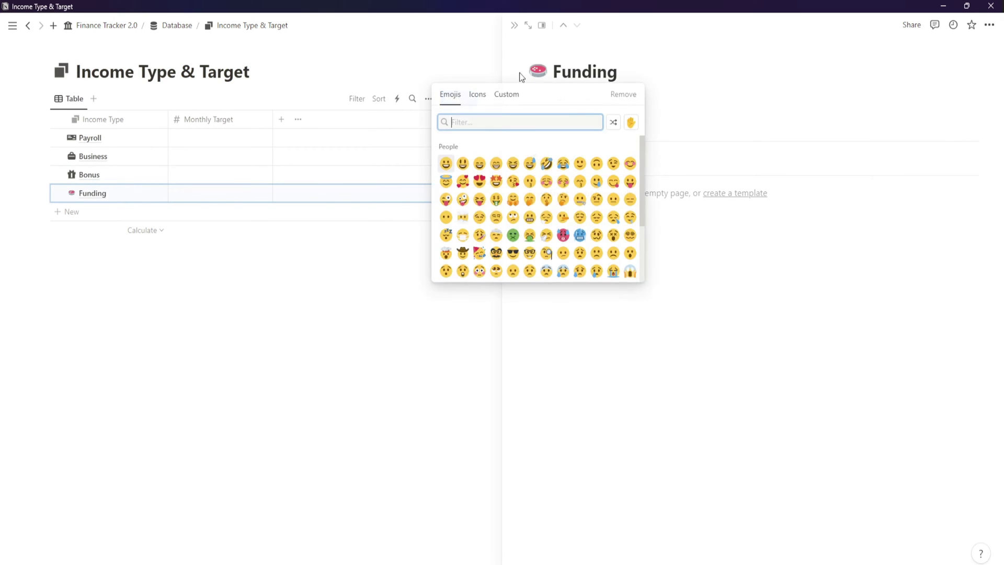
{"action": "left_click", "coordinate": [478, 94]}
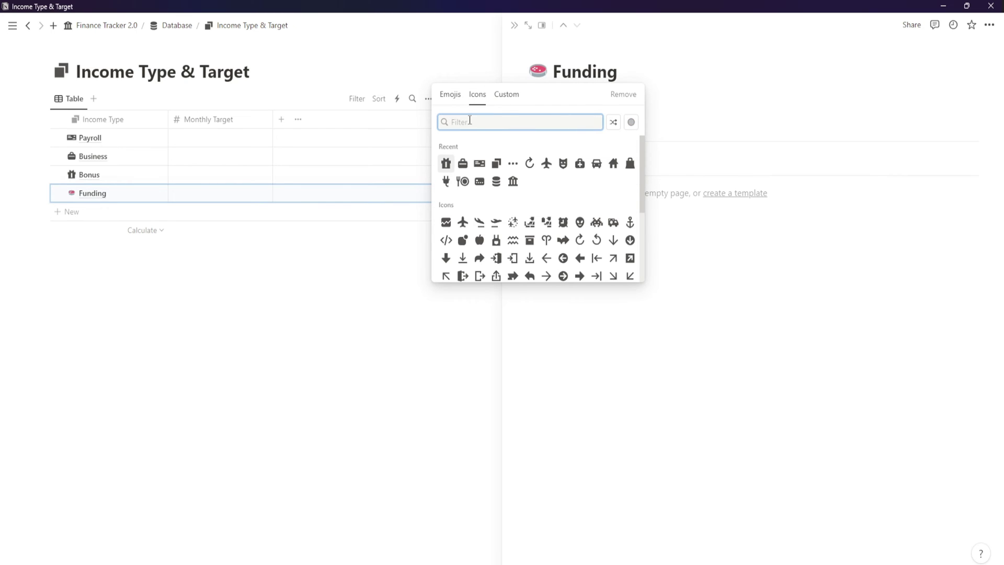
{"action": "type", "text": "bank"}
{"action": "mouse_move", "coordinate": [438, 147]}
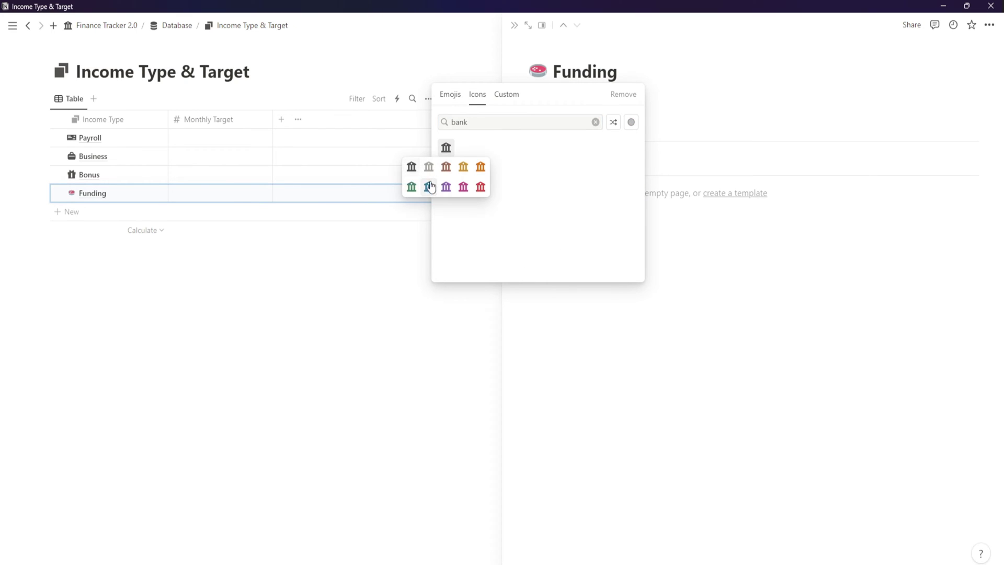
{"action": "left_click", "coordinate": [427, 186]}
- Add a fifth income type named Other with the black three-dots icon
{"action": "left_click", "coordinate": [107, 212]}
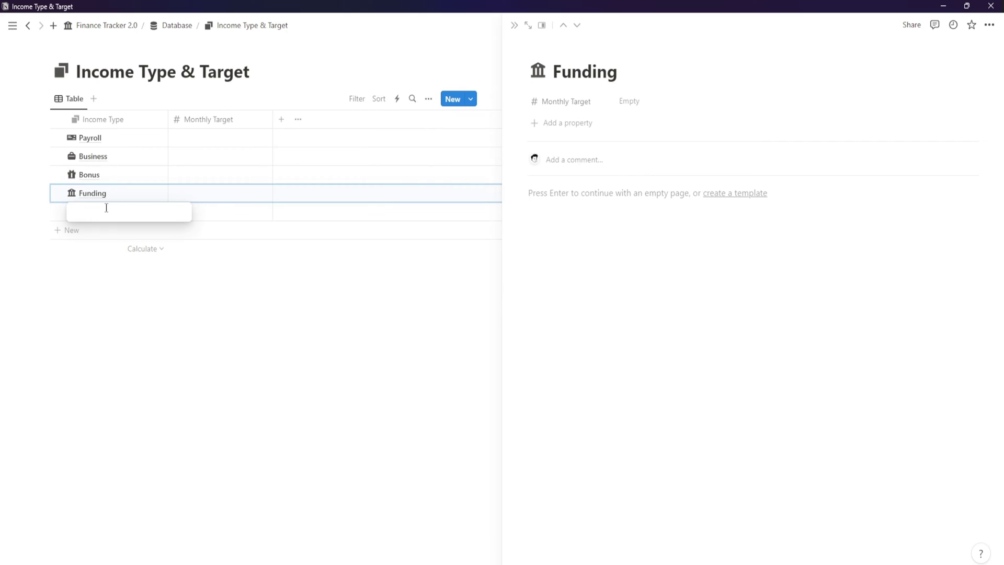
{"action": "type", "text": "Other"}
{"action": "key", "text": "Return"}
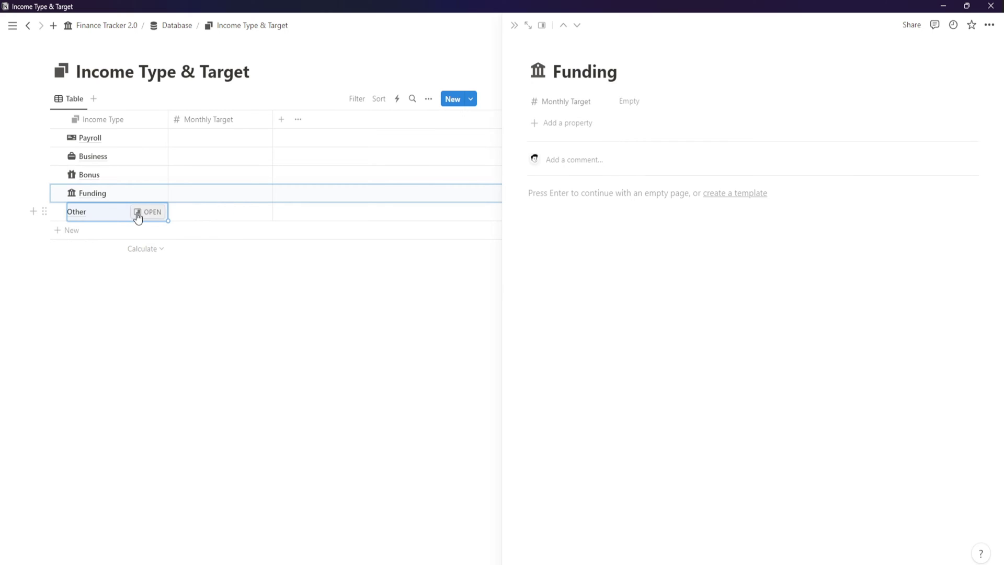
{"action": "left_click", "coordinate": [139, 213]}
{"action": "left_click", "coordinate": [539, 48]}
{"action": "left_click", "coordinate": [537, 71]}
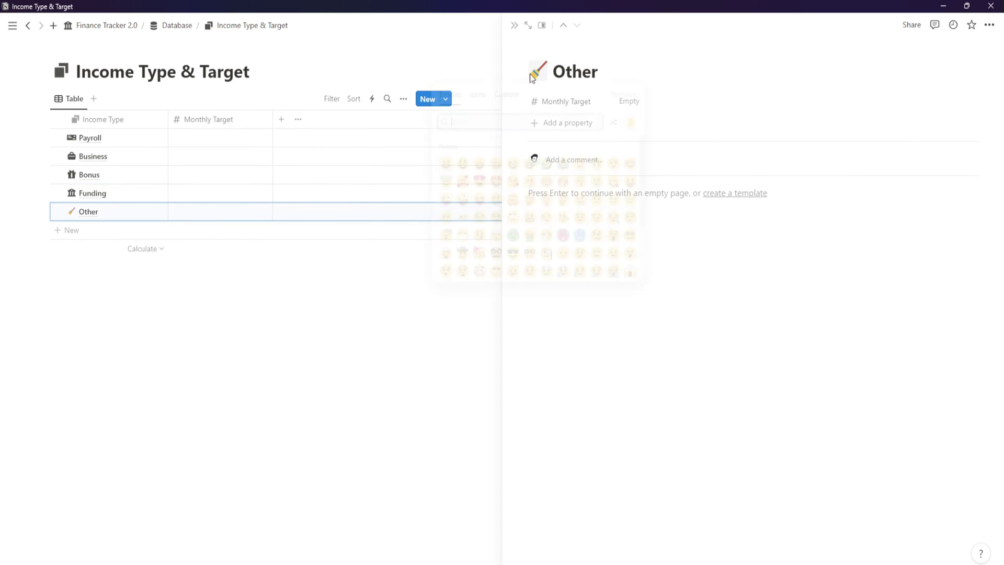
{"action": "left_click", "coordinate": [478, 94]}
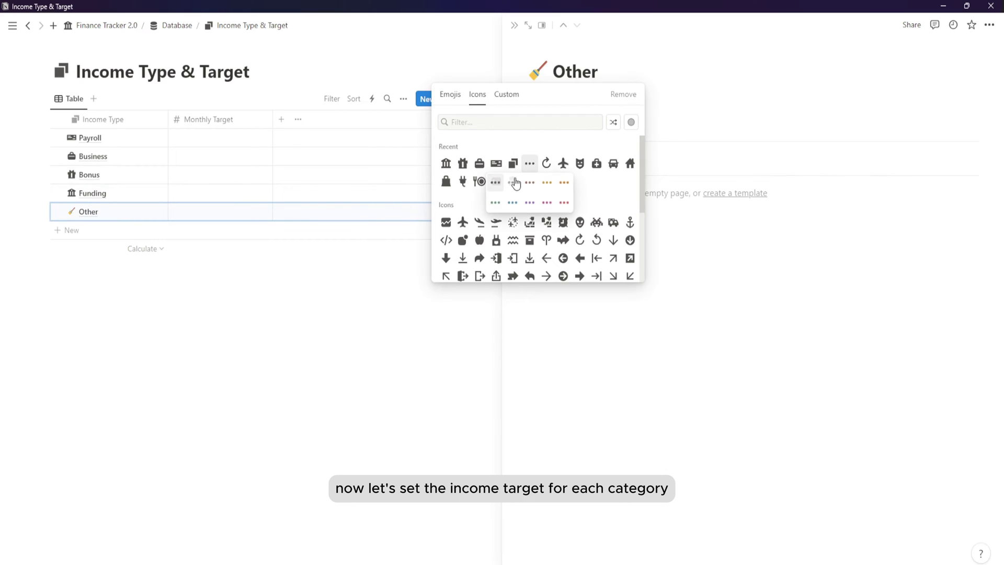
{"action": "left_click", "coordinate": [530, 163]}
{"action": "left_click", "coordinate": [216, 324]}
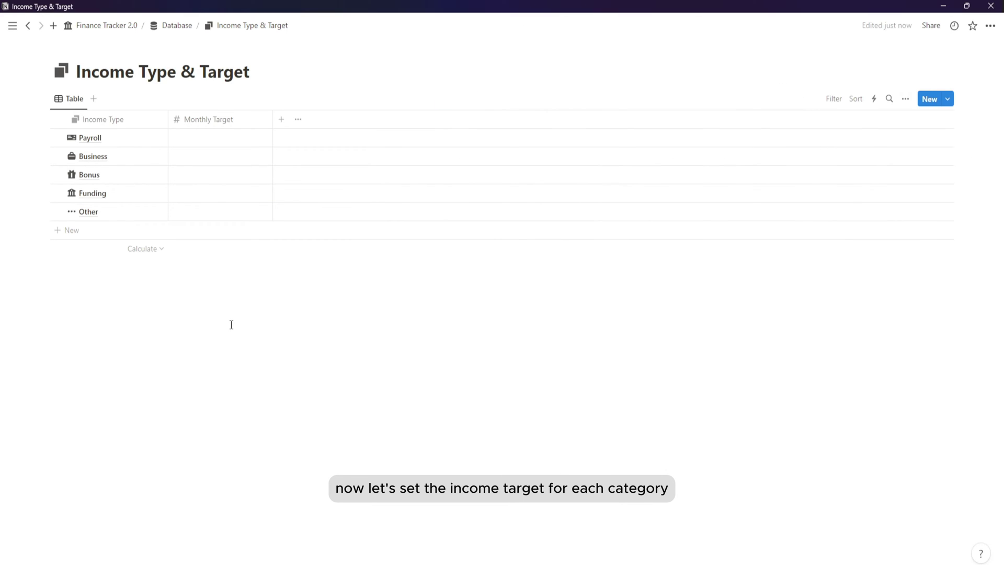
- Set the monthly targets to 5000 for Payroll, 500 for Business and 0 for Bonus, Funding and Other, and narrow the Monthly Target column
{"action": "left_click", "coordinate": [212, 140]}
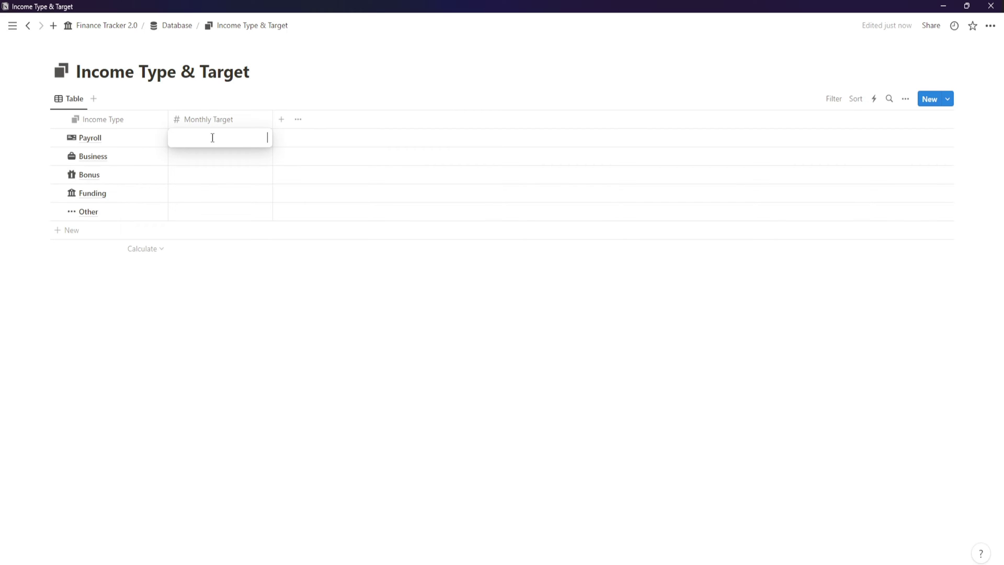
{"action": "key", "text": "Return"}
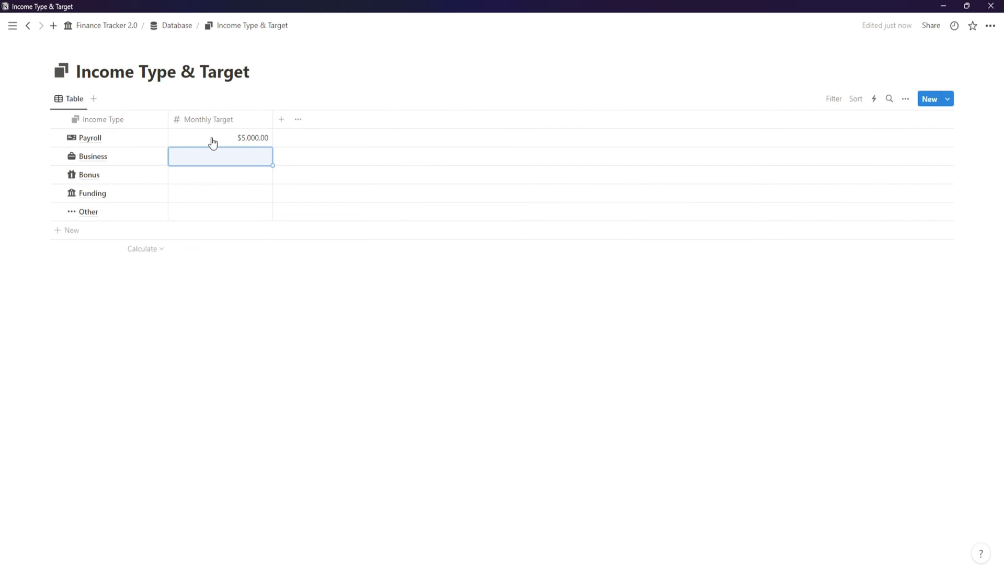
{"action": "type", "text": "500"}
{"action": "key", "text": "Return"}
{"action": "type", "text": "0"}
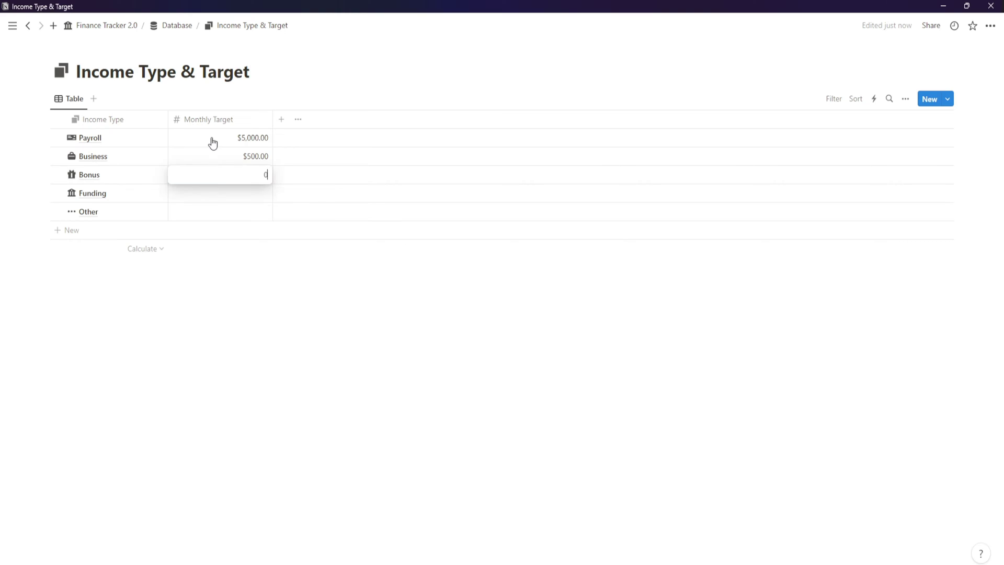
{"action": "key", "text": "Return"}
{"action": "type", "text": "0"}
{"action": "key", "text": "Return"}
{"action": "type", "text": "0"}
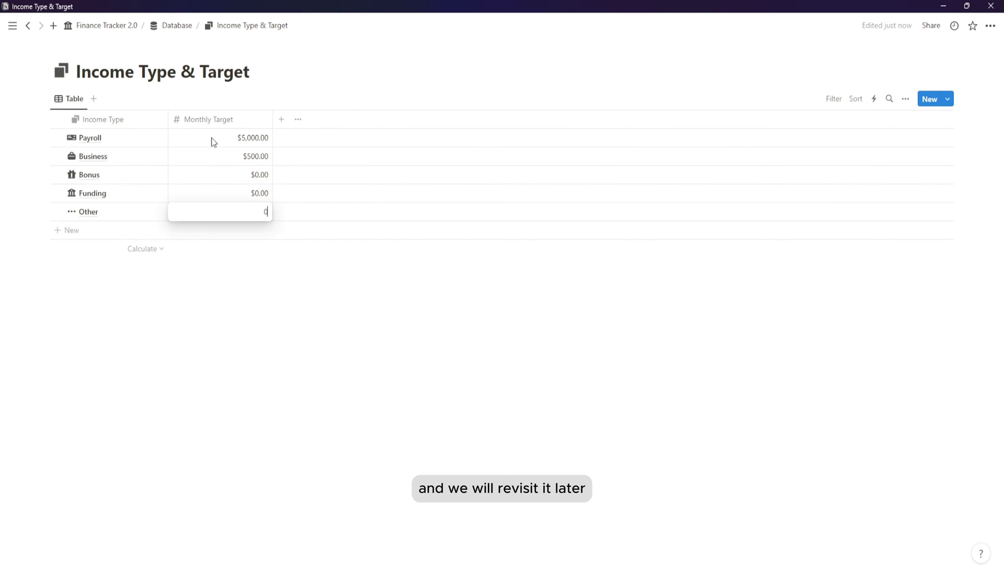
{"action": "key", "text": "Return"}
{"action": "key", "text": "Escape"}
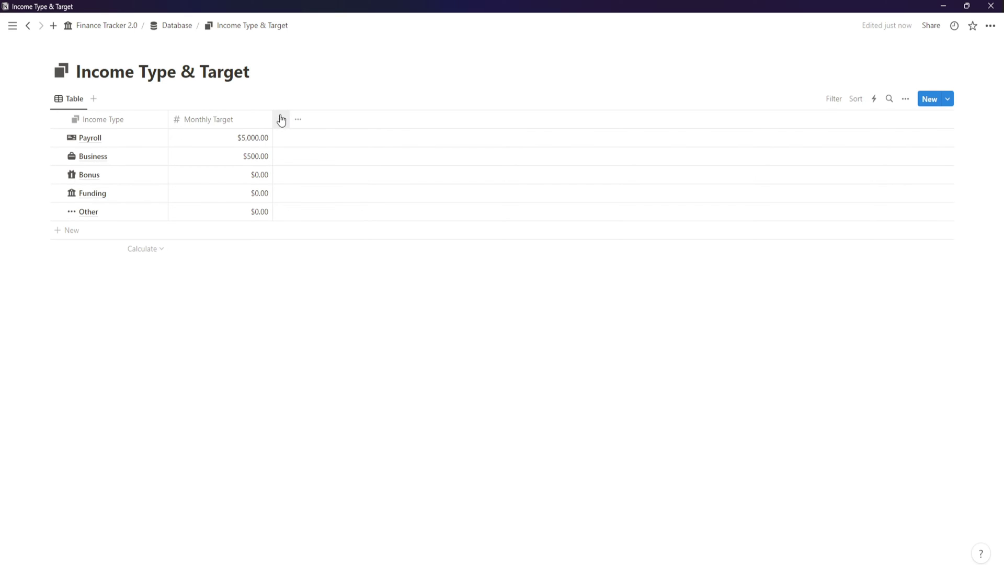
{"action": "left_click_drag", "start_coordinate": [273, 113], "coordinate": [251, 114]}
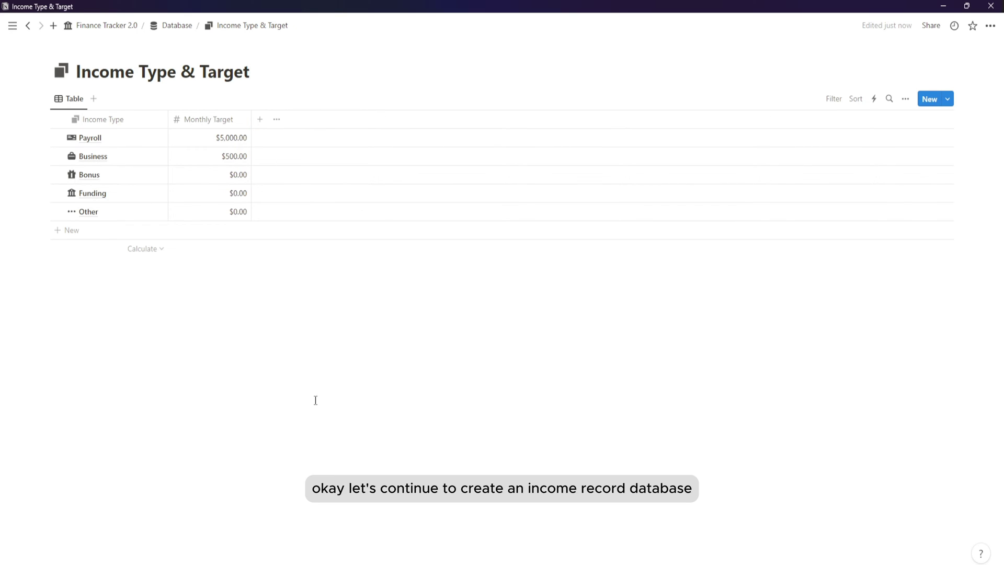
- Create a full-page database named Income Record on the Database page, below Income Type & Target
{"action": "left_click", "coordinate": [174, 25]}
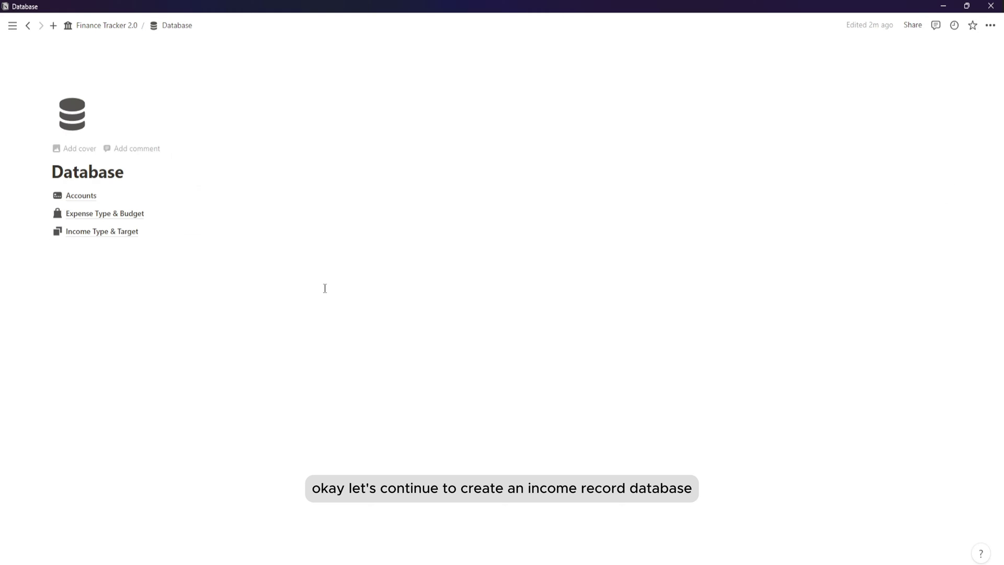
{"action": "left_click", "coordinate": [140, 254]}
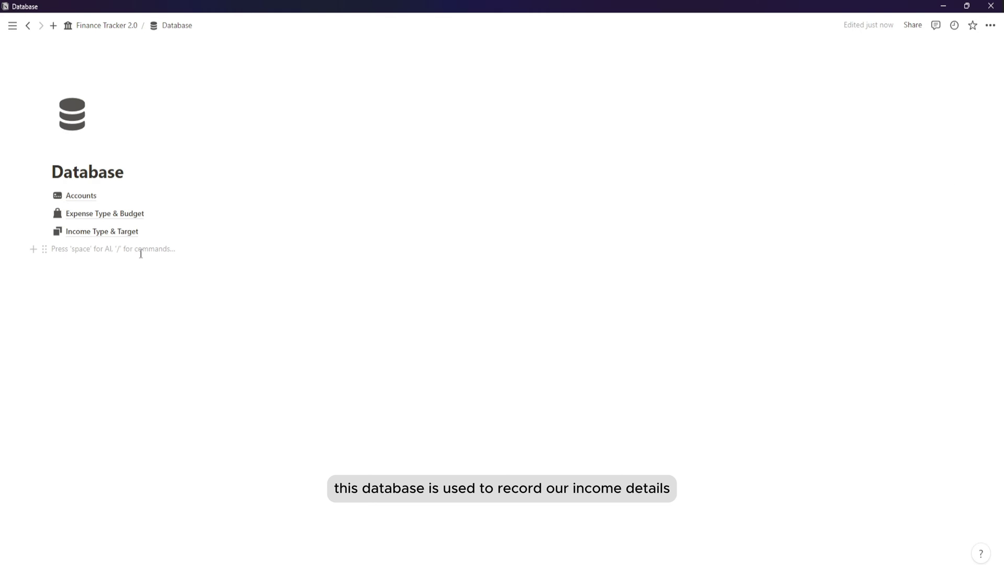
{"action": "type", "text": "/data"}
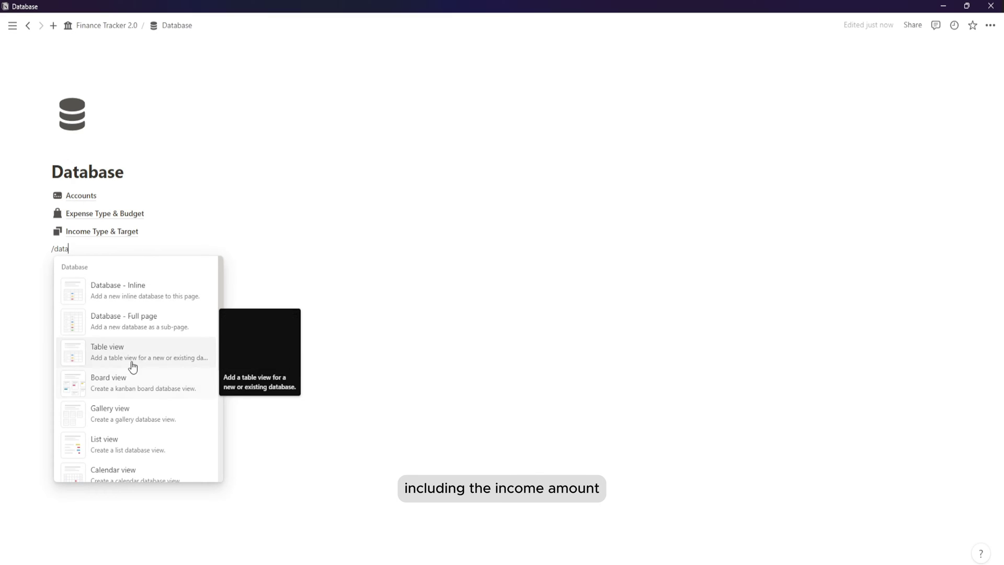
{"action": "left_click", "coordinate": [152, 322]}
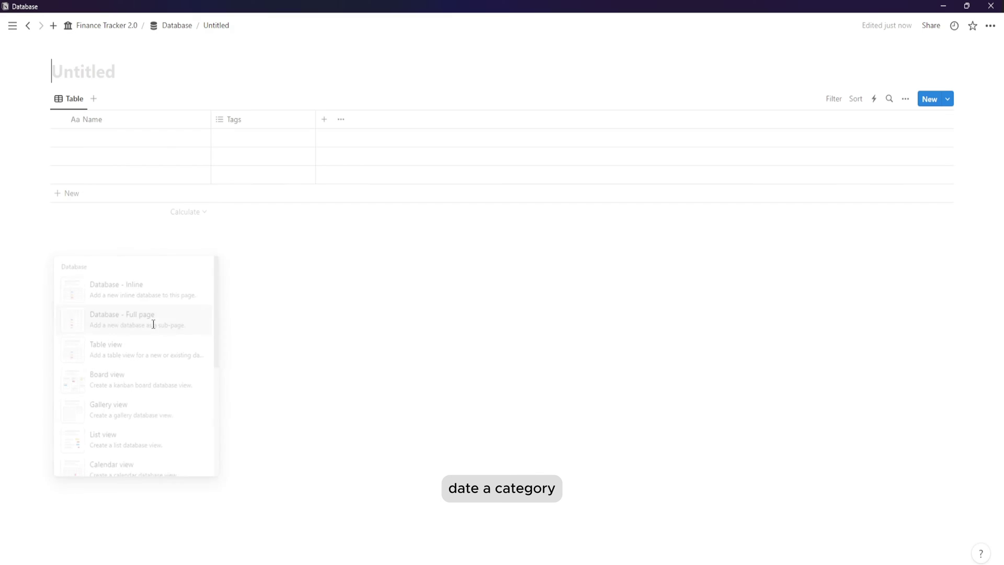
{"action": "type", "text": "Income Record"}
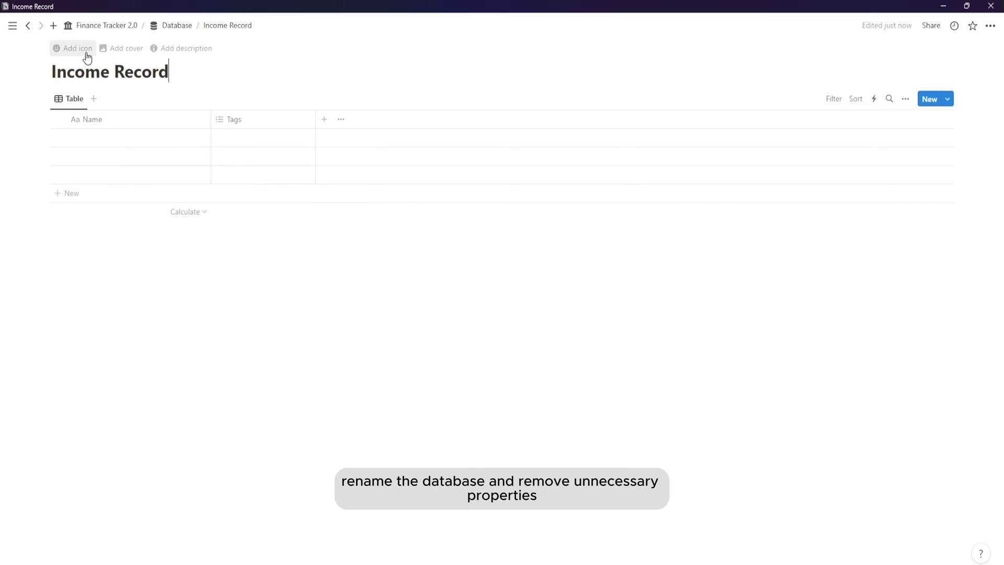
- Give the Income Record database the black circled plus icon
{"action": "left_click", "coordinate": [79, 48]}
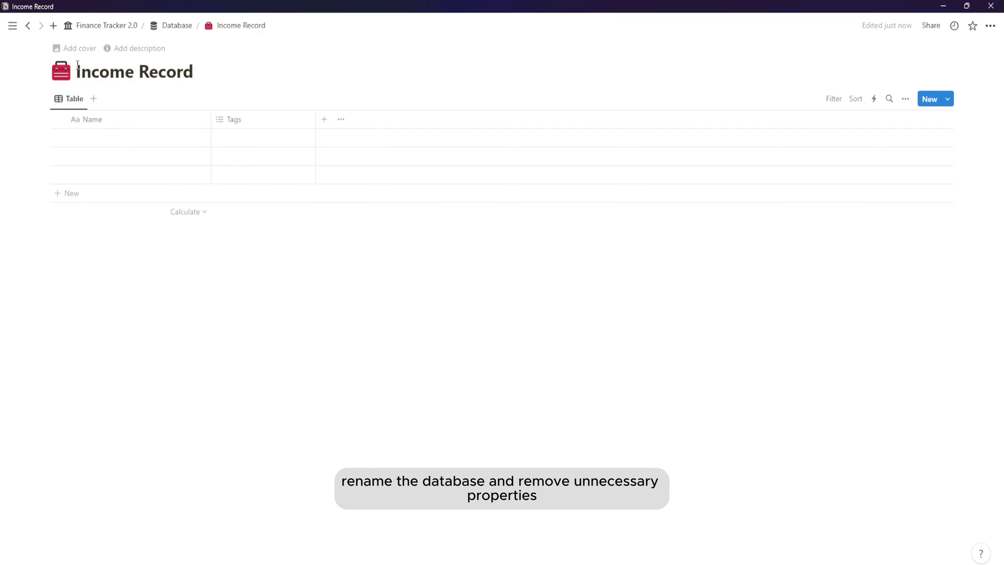
{"action": "left_click", "coordinate": [70, 72]}
{"action": "left_click", "coordinate": [51, 96]}
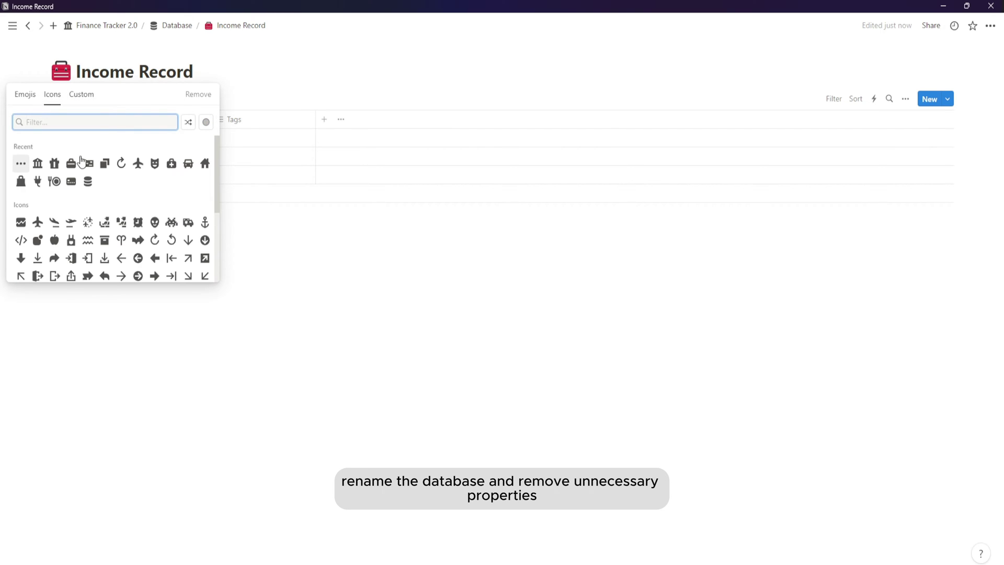
{"action": "type", "text": "plus"}
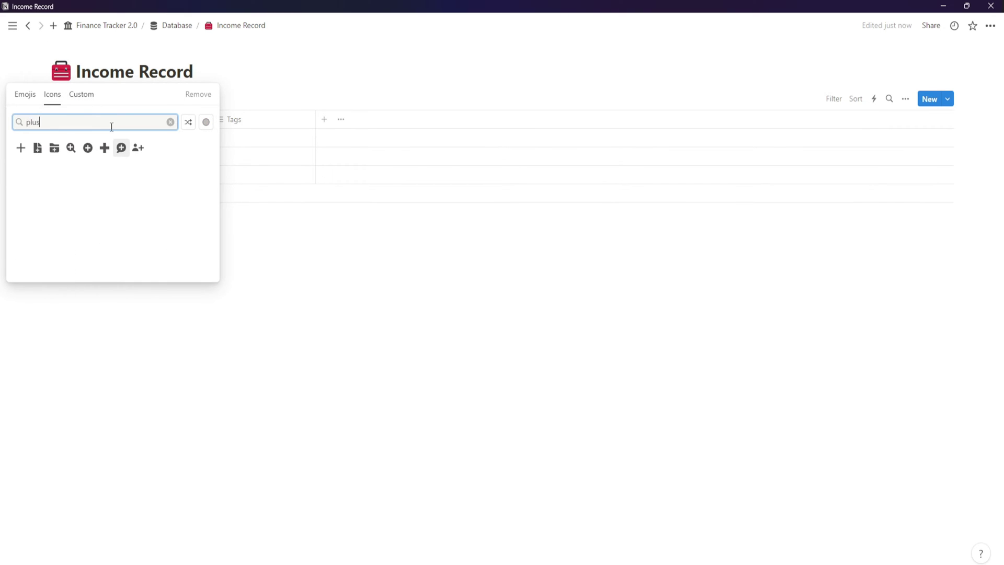
{"action": "mouse_move", "coordinate": [88, 147]}
{"action": "left_click", "coordinate": [53, 166]}
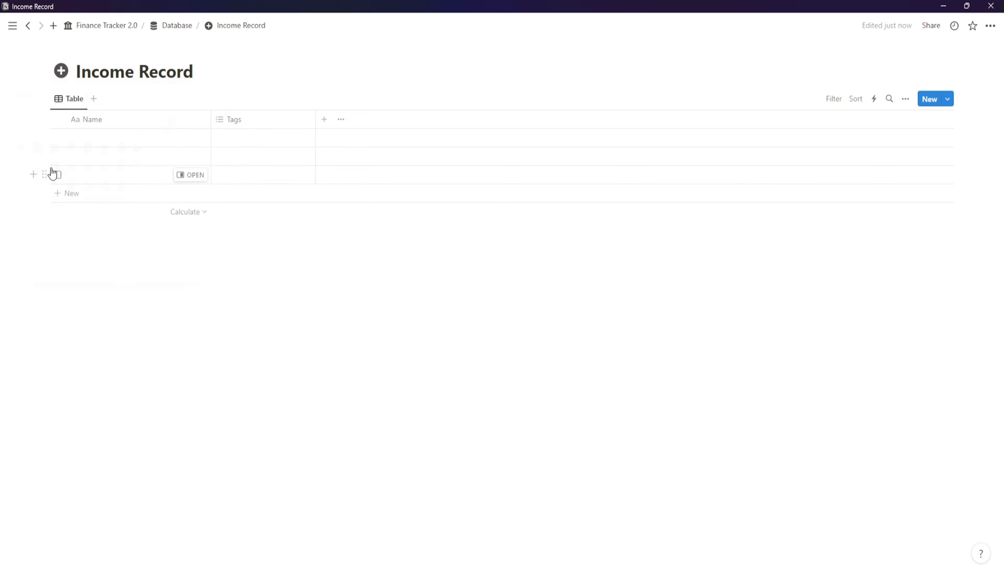
- Rename the Name property as Income Name and give it the circled plus icon
{"action": "left_click", "coordinate": [115, 122]}
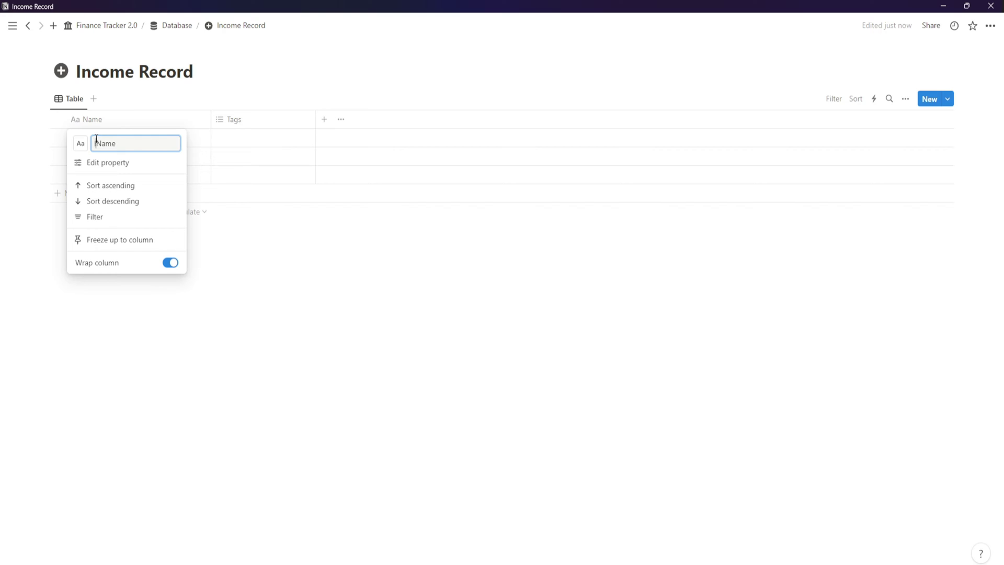
{"action": "left_click", "coordinate": [80, 143]}
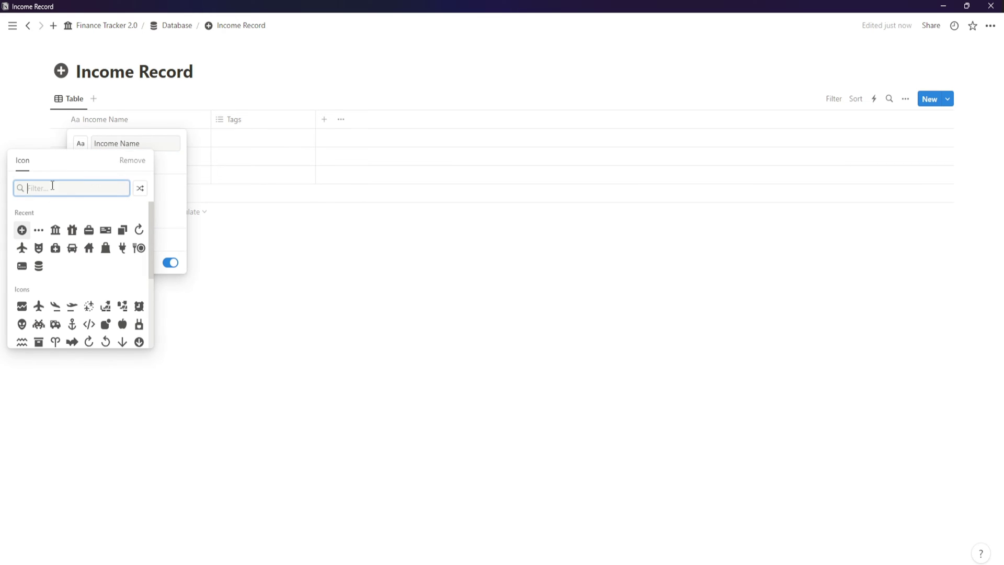
{"action": "left_click", "coordinate": [23, 229]}
{"action": "left_click", "coordinate": [187, 134]}
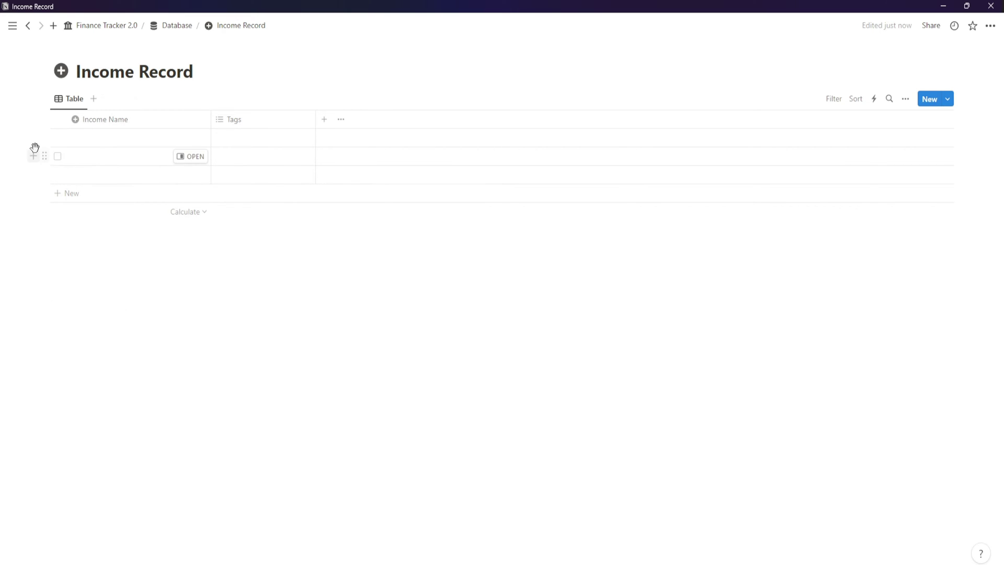
- Delete the three empty rows and the Tags property from the Income Record database
{"action": "left_click_drag", "start_coordinate": [22, 135], "coordinate": [228, 220]}
{"action": "key", "text": "Delete"}
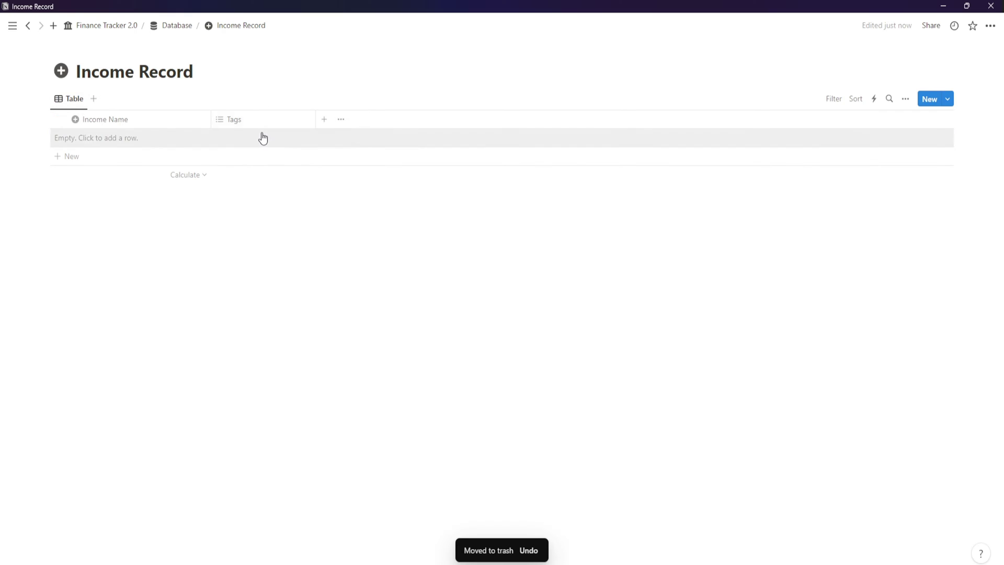
{"action": "left_click", "coordinate": [259, 126]}
{"action": "left_click", "coordinate": [252, 287]}
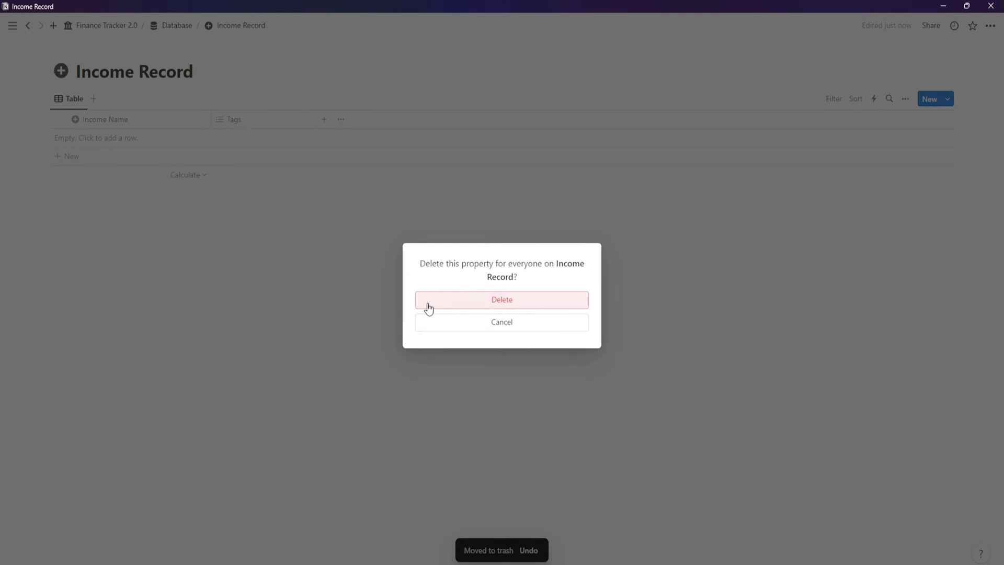
{"action": "left_click", "coordinate": [426, 306]}
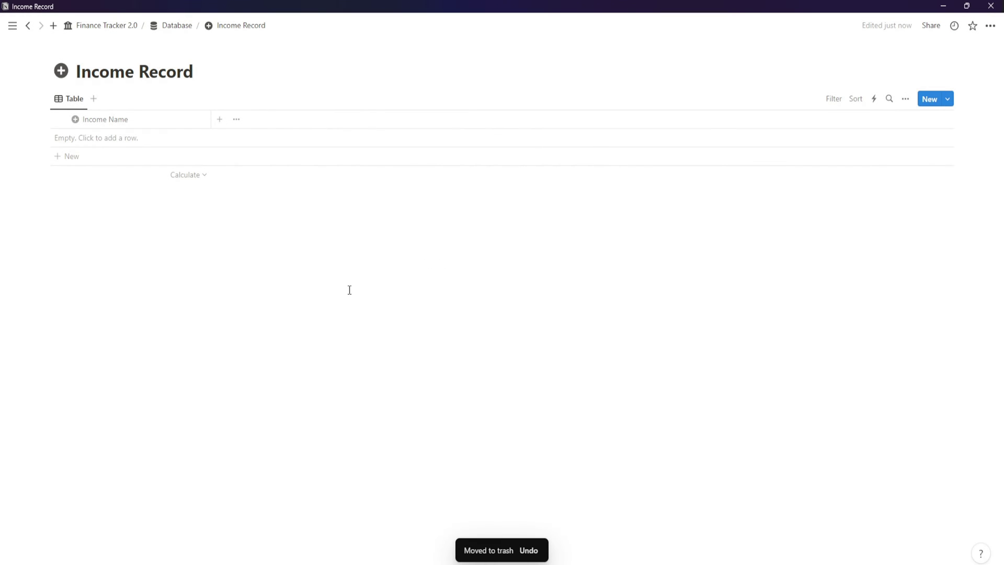
- Add a date property named Date to Income Record and place it as a narrow column before Income Name
{"action": "left_click", "coordinate": [220, 119]}
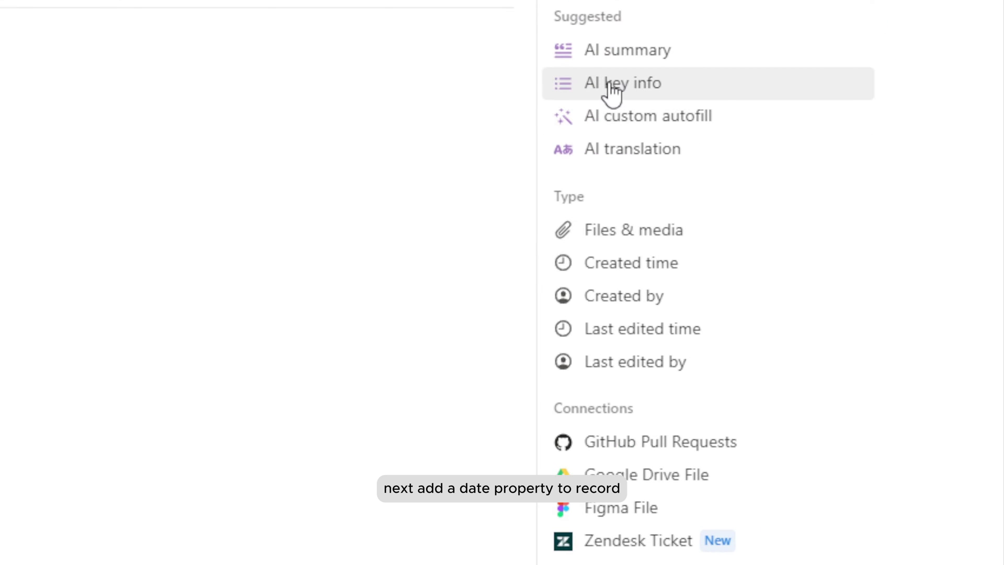
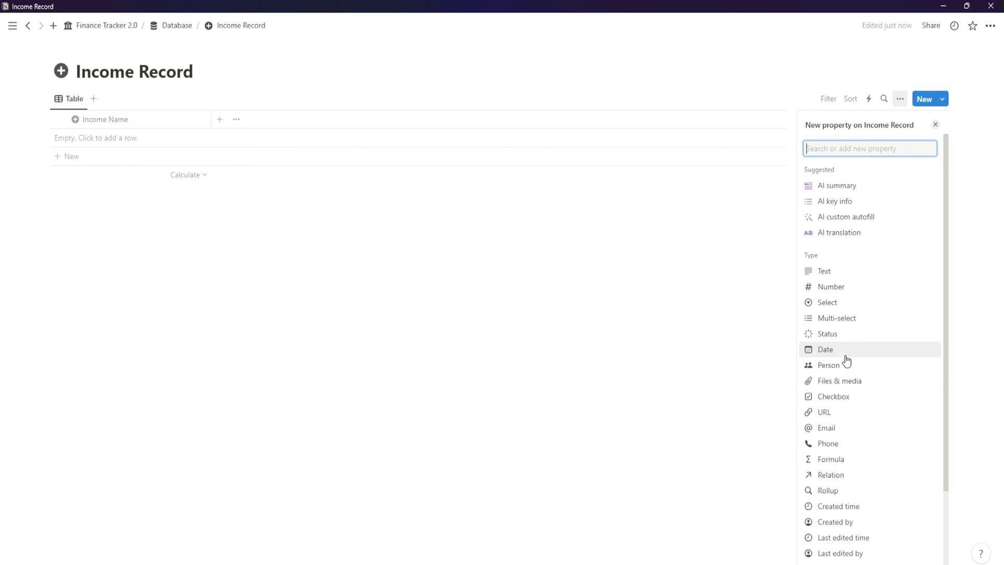
{"action": "scroll", "coordinate": [845, 358], "scroll_direction": "down", "scroll_amount": 1}
{"action": "left_click", "coordinate": [872, 293]}
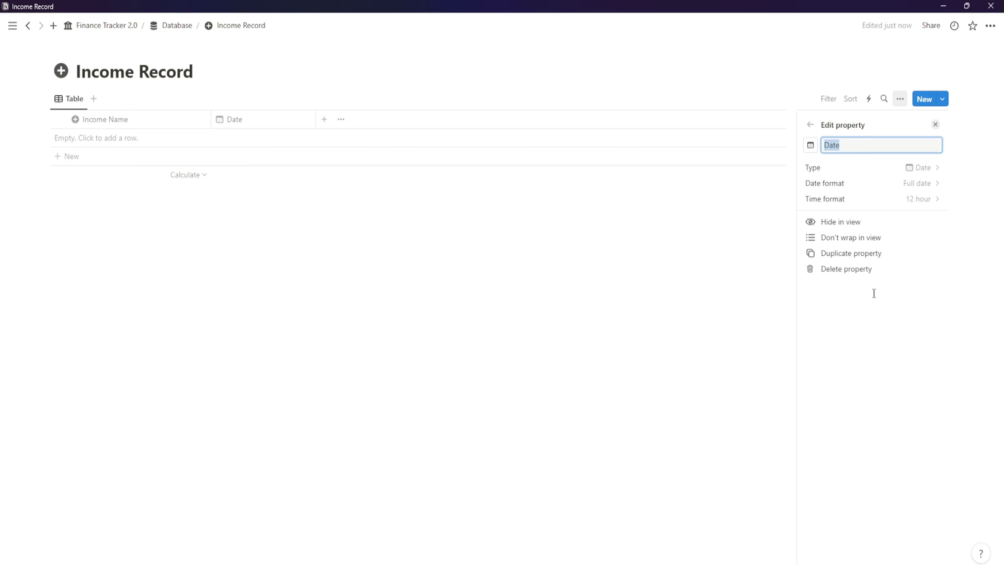
{"action": "key", "text": "BackSpace"}
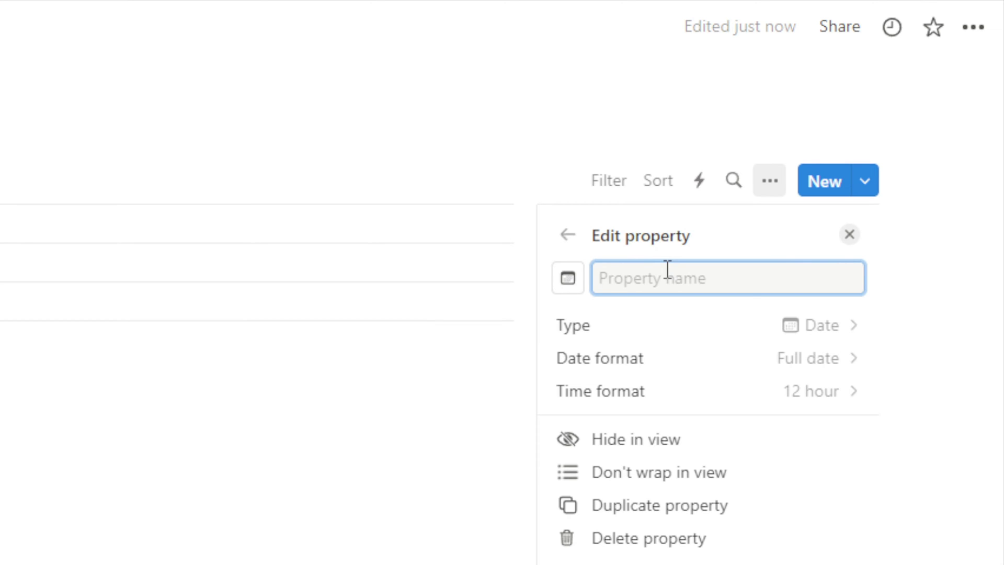
{"action": "type", "text": "SDa"}
{"action": "key", "text": "BackSpace"}
{"action": "key", "text": "BackSpace"}
{"action": "key", "text": "BackSpace"}
{"action": "type", "text": "Data"}
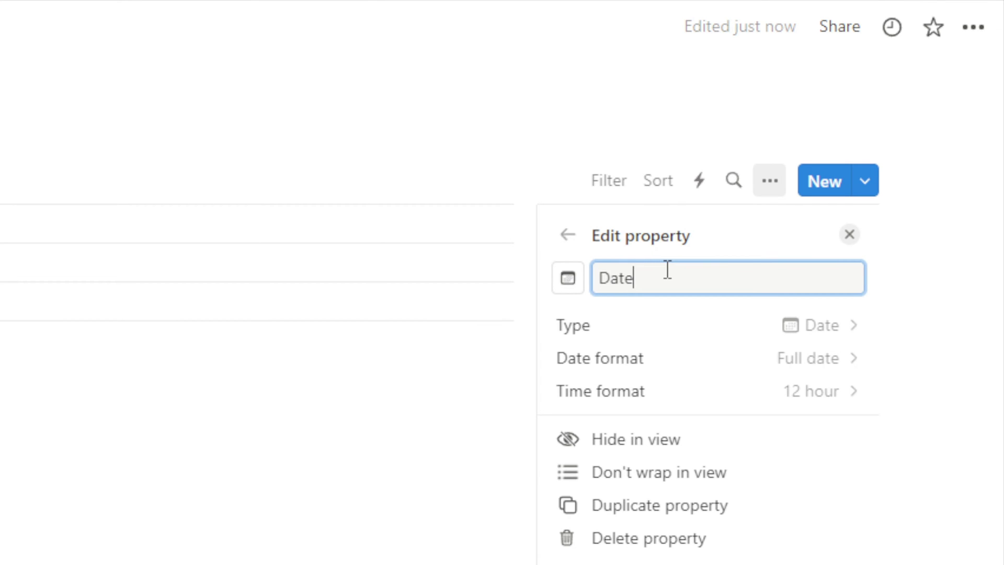
{"action": "left_click", "coordinate": [415, 470]}
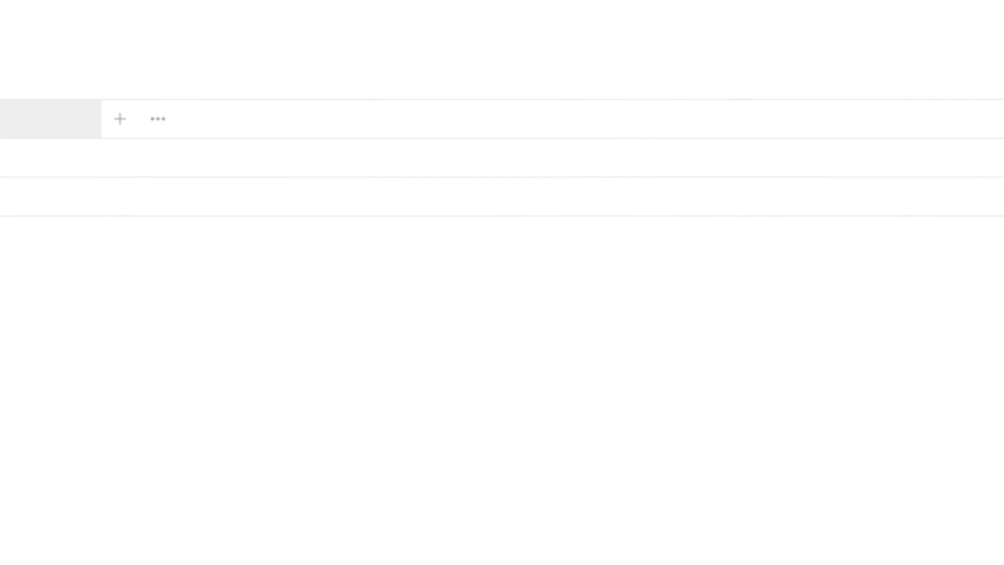
{"action": "left_click_drag", "start_coordinate": [240, 120], "coordinate": [158, 123]}
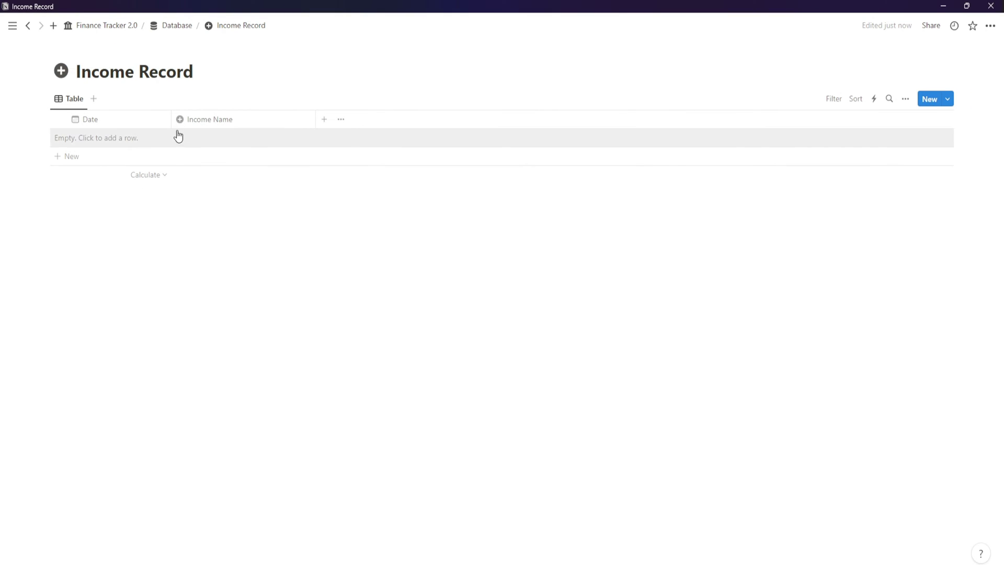
{"action": "left_click_drag", "start_coordinate": [174, 129], "coordinate": [121, 121]}
- Add a number property named Amount to Income Record and set its number format to US Dollar
{"action": "left_click", "coordinate": [273, 119]}
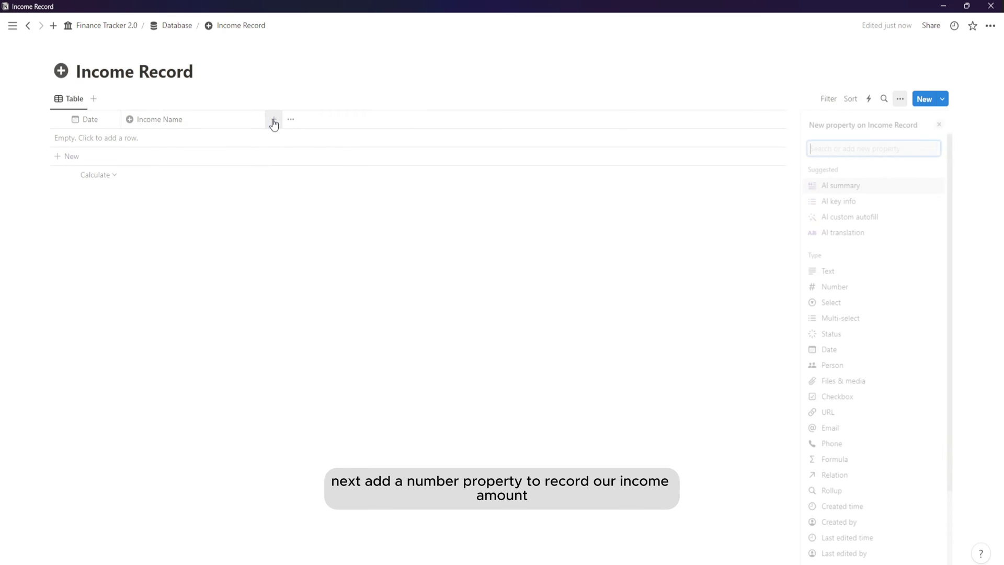
{"action": "scroll", "coordinate": [870, 348], "scroll_direction": "down", "scroll_amount": 3}
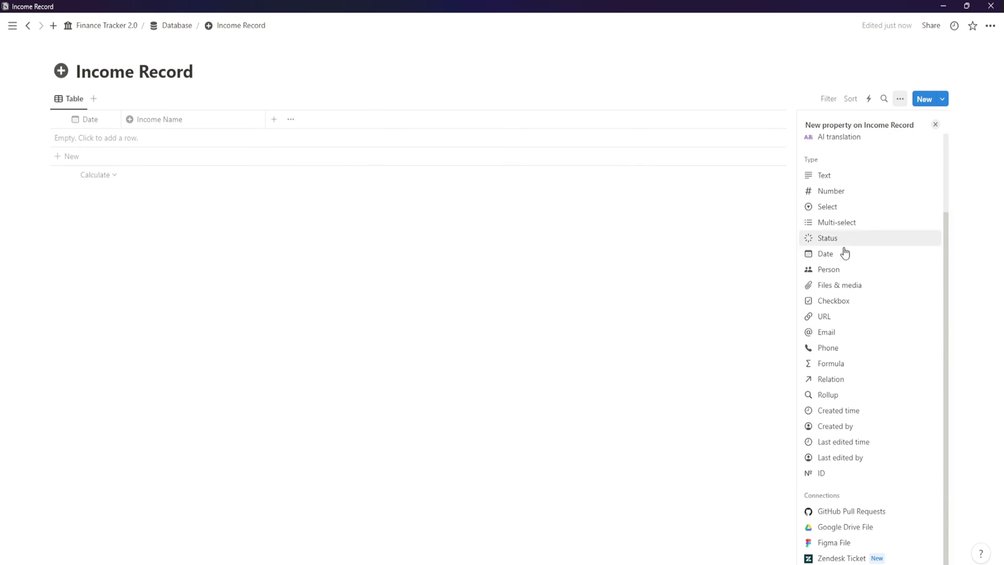
{"action": "left_click", "coordinate": [856, 193]}
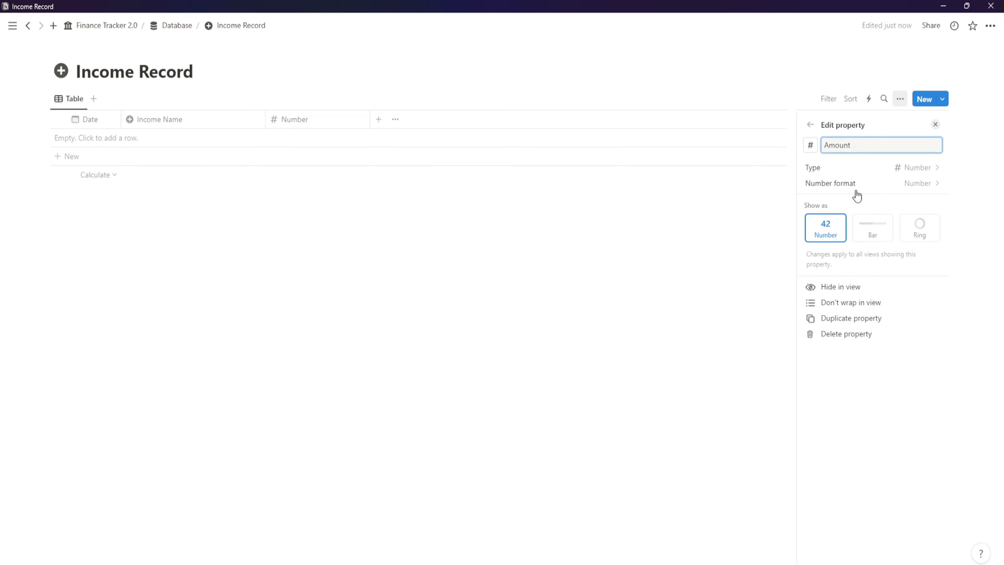
{"action": "left_click", "coordinate": [889, 184]}
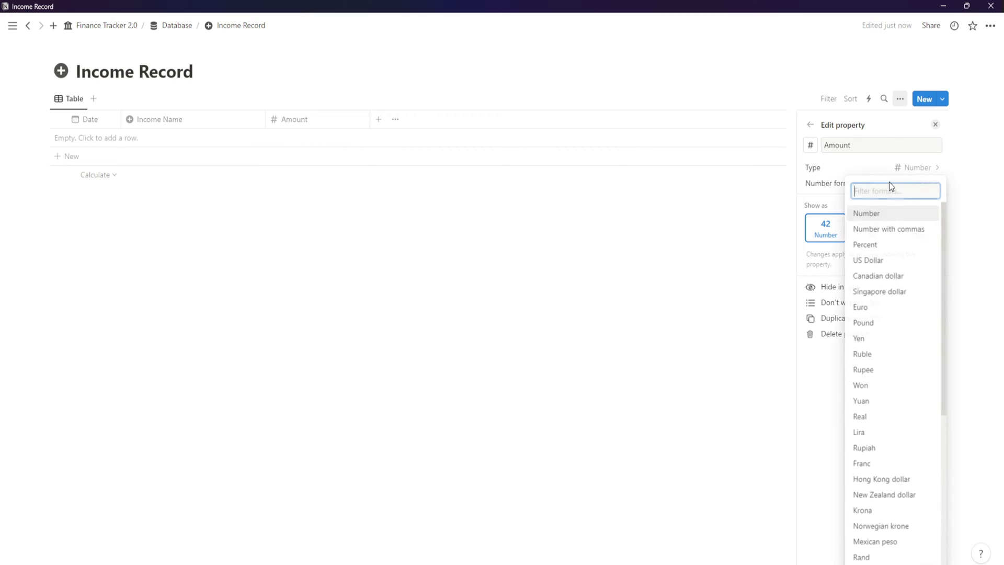
{"action": "left_click", "coordinate": [895, 263]}
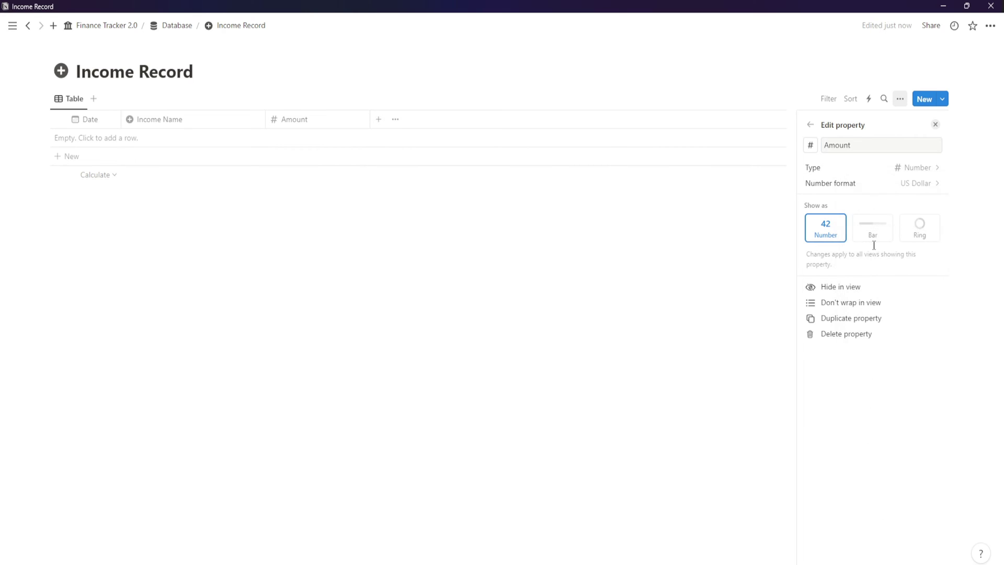
{"action": "left_click", "coordinate": [577, 304]}
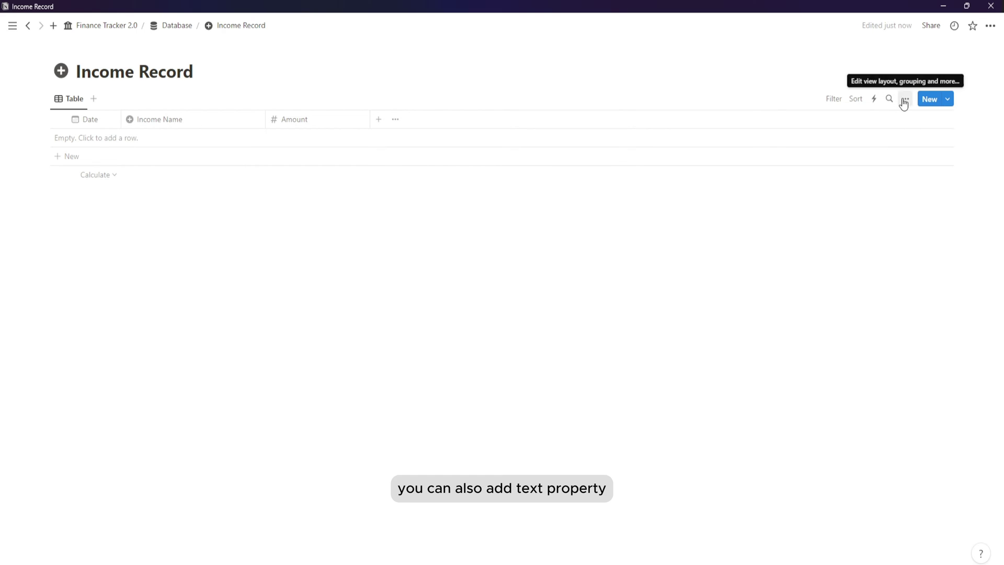
- Add a text property named Notes to the Income Record database
{"action": "left_click", "coordinate": [380, 119]}
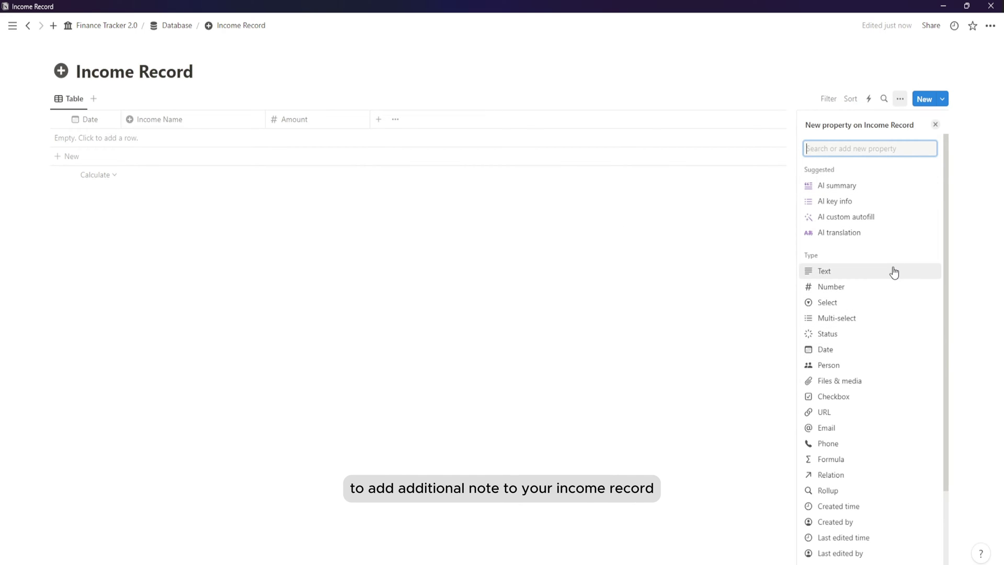
{"action": "left_click", "coordinate": [891, 272]}
{"action": "key", "text": "BackSpace"}
{"action": "key", "text": "BackSpace"}
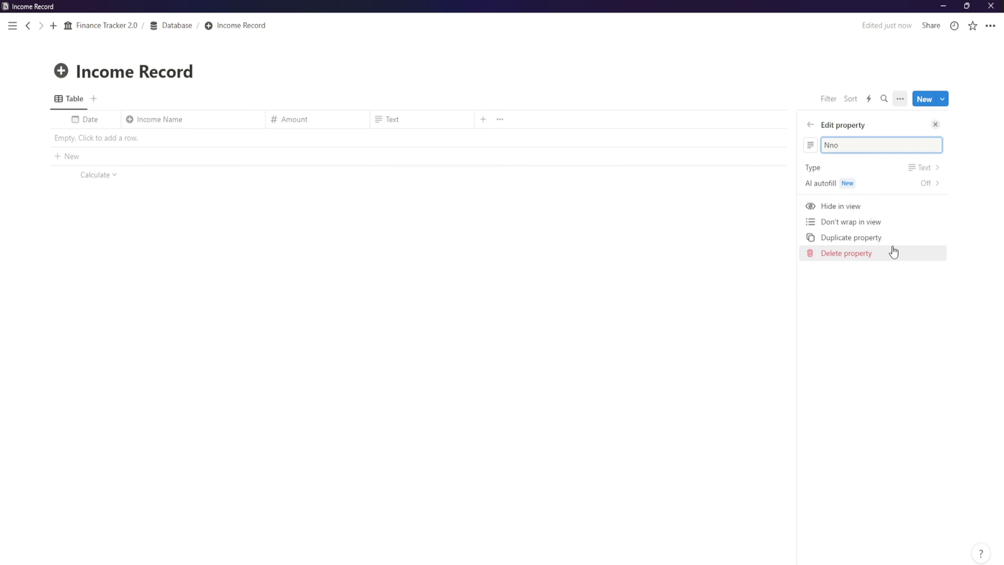
{"action": "left_click", "coordinate": [586, 249]}
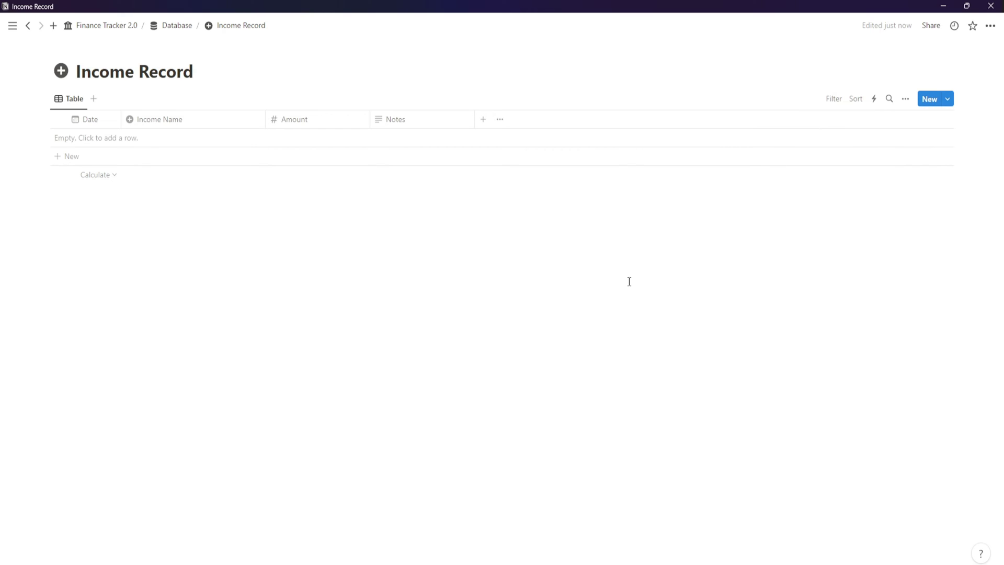
- Create an Income Record template titled New Income and give it the black circled plus icon
{"action": "left_click", "coordinate": [947, 101]}
{"action": "left_click", "coordinate": [887, 168]}
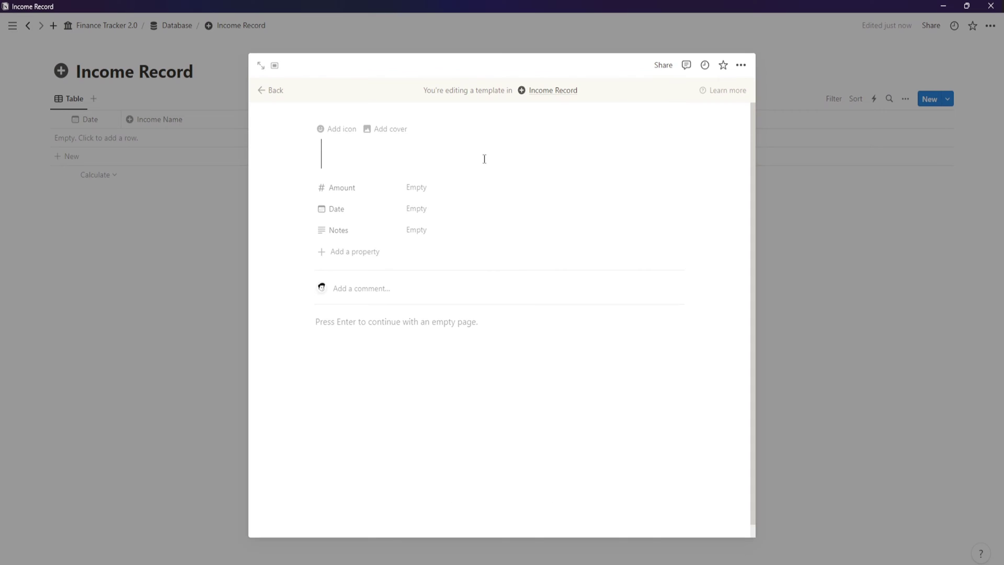
{"action": "type", "text": "New Income"}
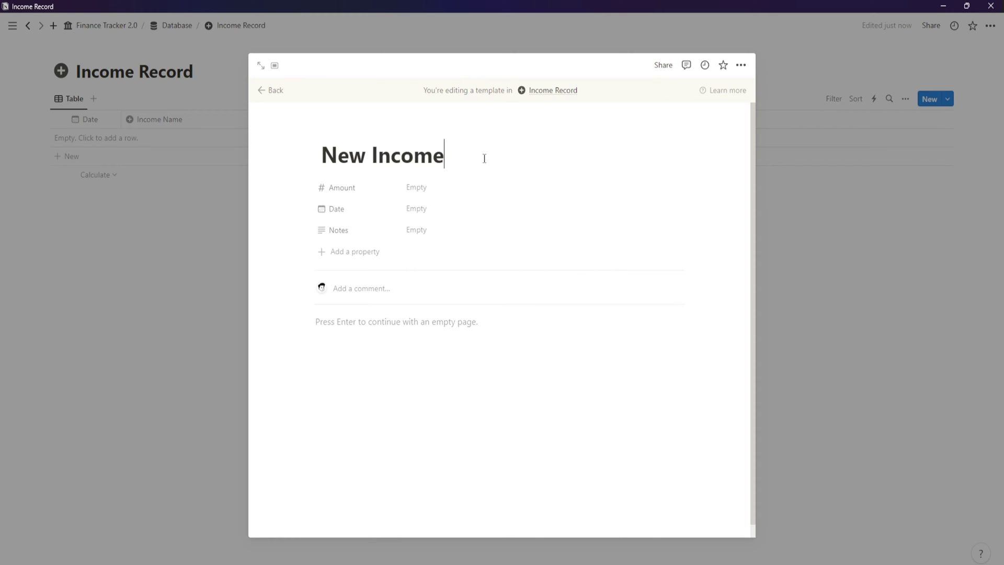
{"action": "left_click", "coordinate": [345, 129]}
{"action": "left_click", "coordinate": [338, 179]}
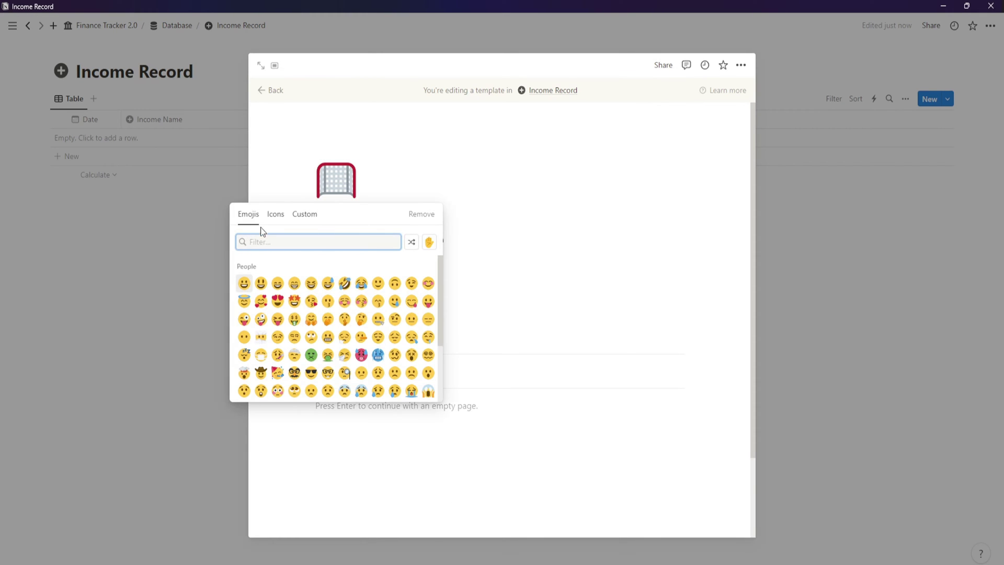
{"action": "left_click", "coordinate": [276, 214]}
{"action": "mouse_move", "coordinate": [251, 284]}
{"action": "left_click", "coordinate": [208, 298]}
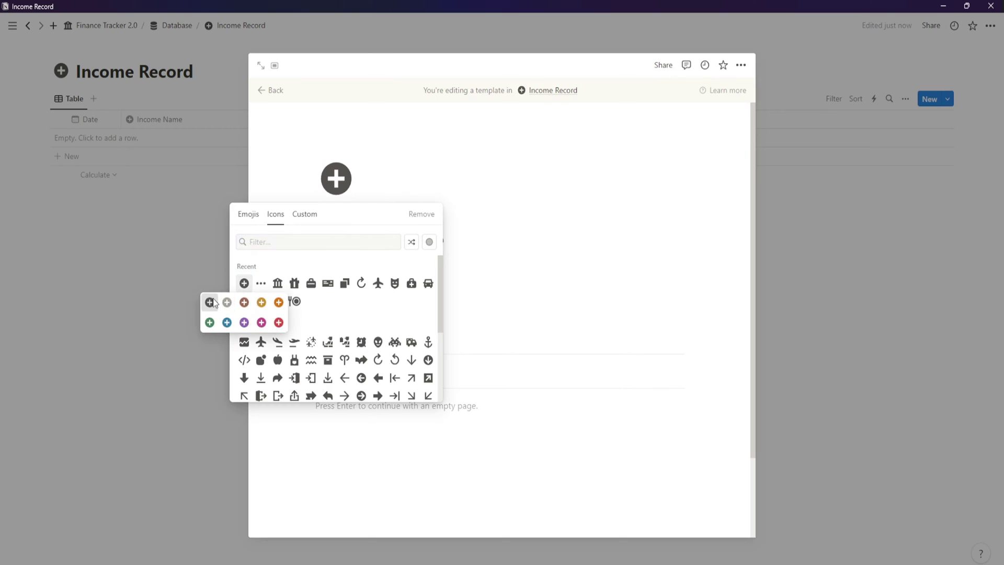
- In the New Income template, move Date above Amount and set its value to Today
{"action": "left_click_drag", "start_coordinate": [338, 277], "coordinate": [336, 291]}
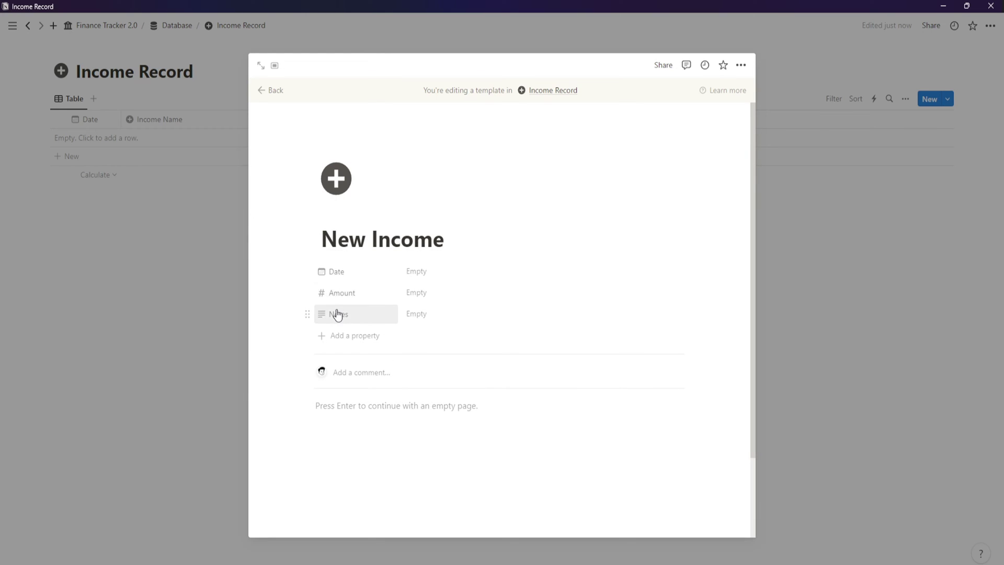
{"action": "left_click", "coordinate": [418, 277]}
{"action": "left_click", "coordinate": [428, 254]}
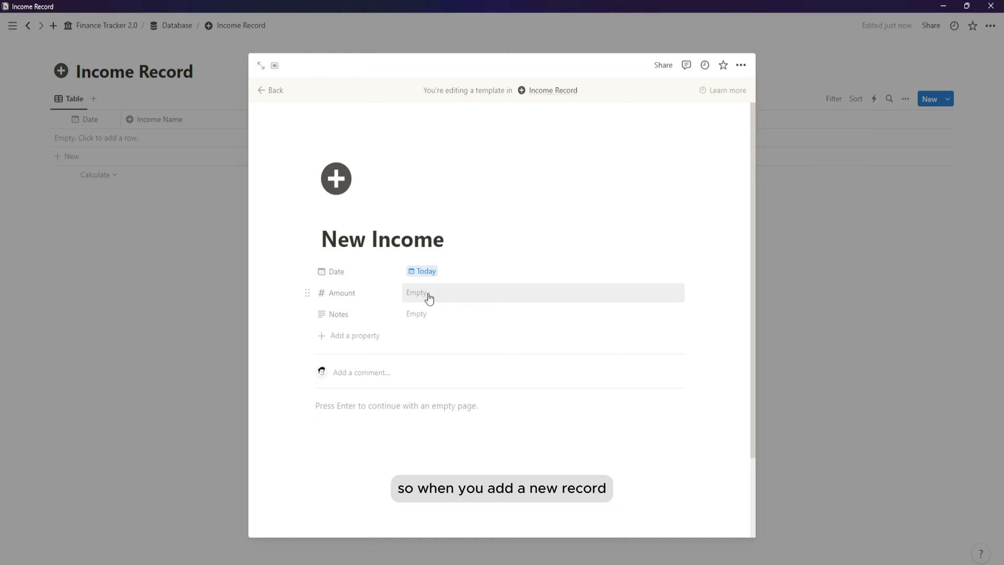
{"action": "left_click", "coordinate": [162, 357]}
- Set the New Income template as the default for the Income Record database
{"action": "left_click", "coordinate": [947, 99]}
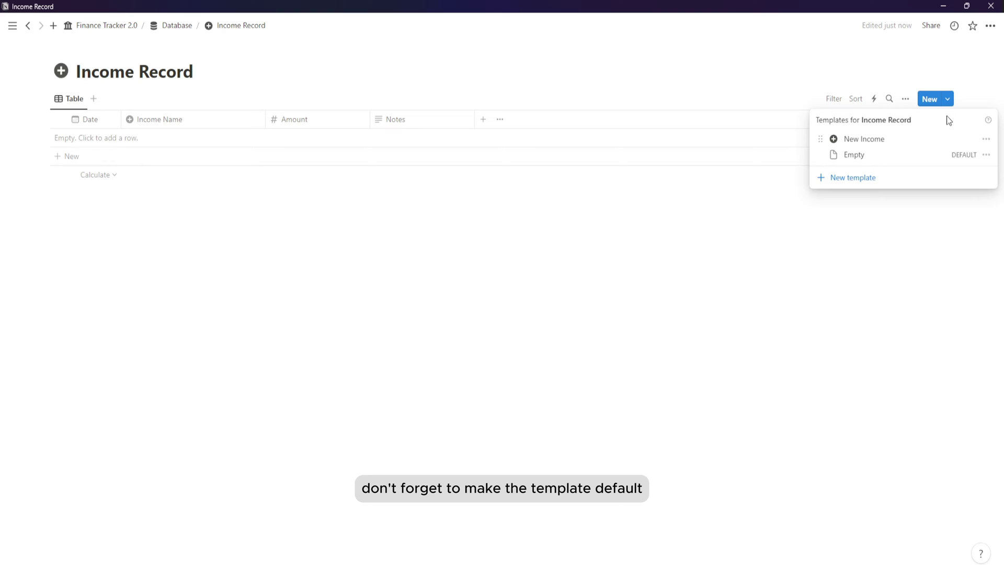
{"action": "left_click", "coordinate": [985, 140]}
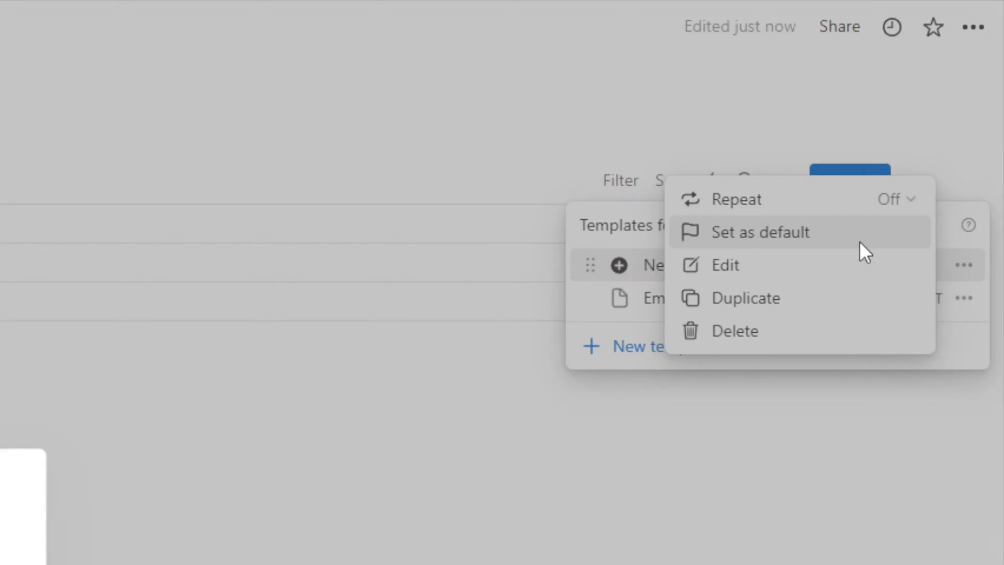
{"action": "left_click", "coordinate": [860, 242]}
{"action": "left_click", "coordinate": [462, 303]}
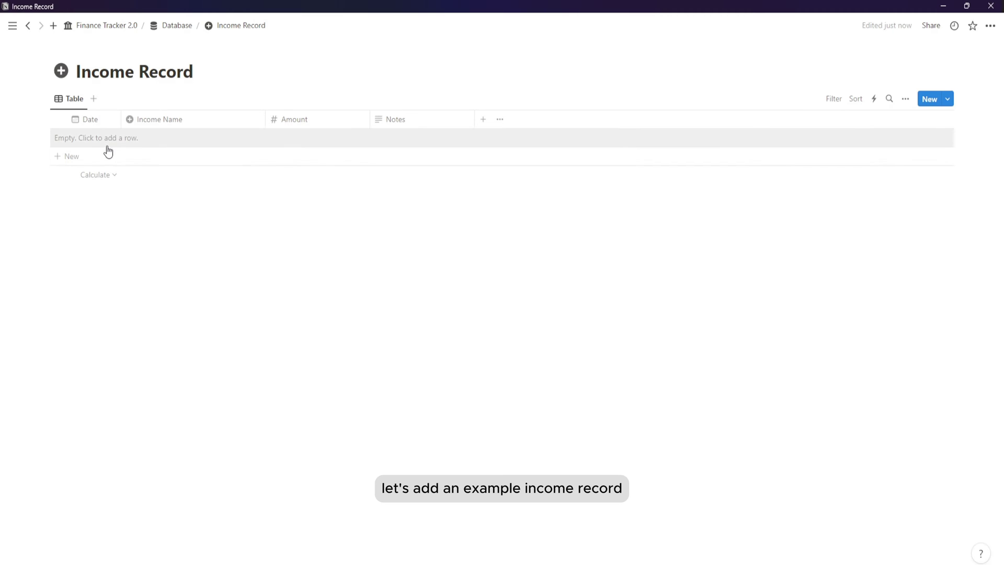
- Add an example row to Income Record and name it Main Income Nov 23
{"action": "left_click", "coordinate": [165, 143]}
{"action": "double_click", "coordinate": [164, 138]}
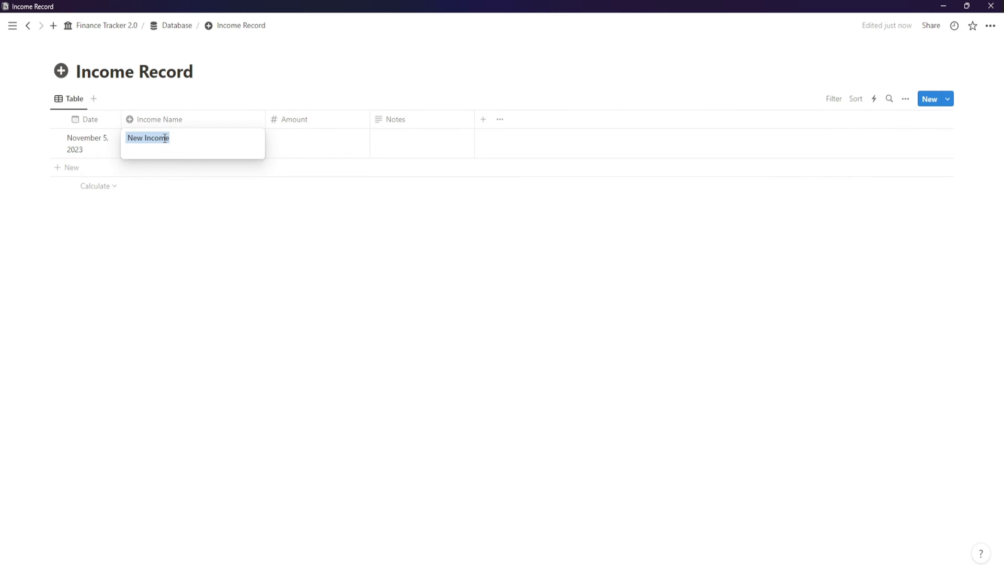
{"action": "type", "text": "Main"}
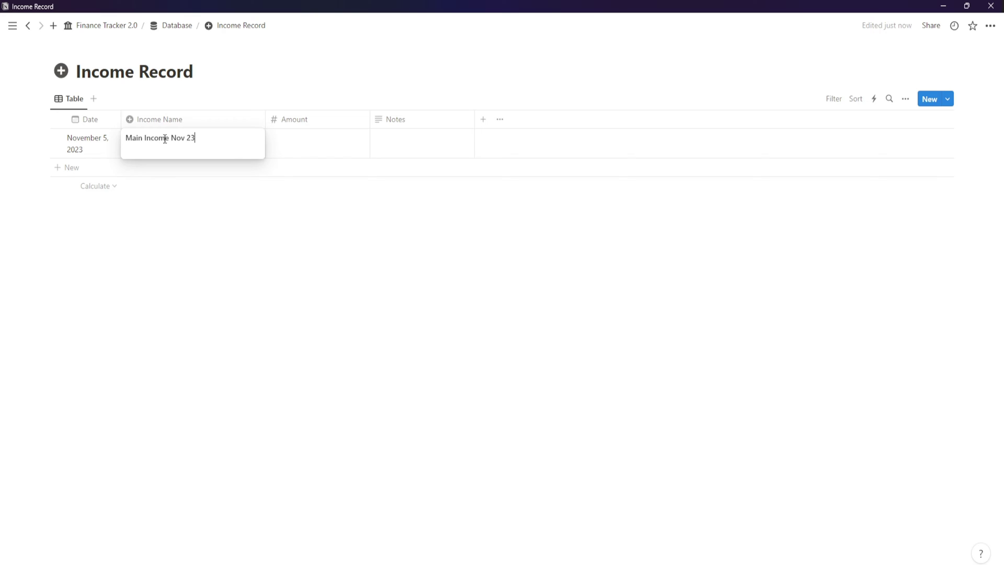
{"action": "key", "text": "Return"}
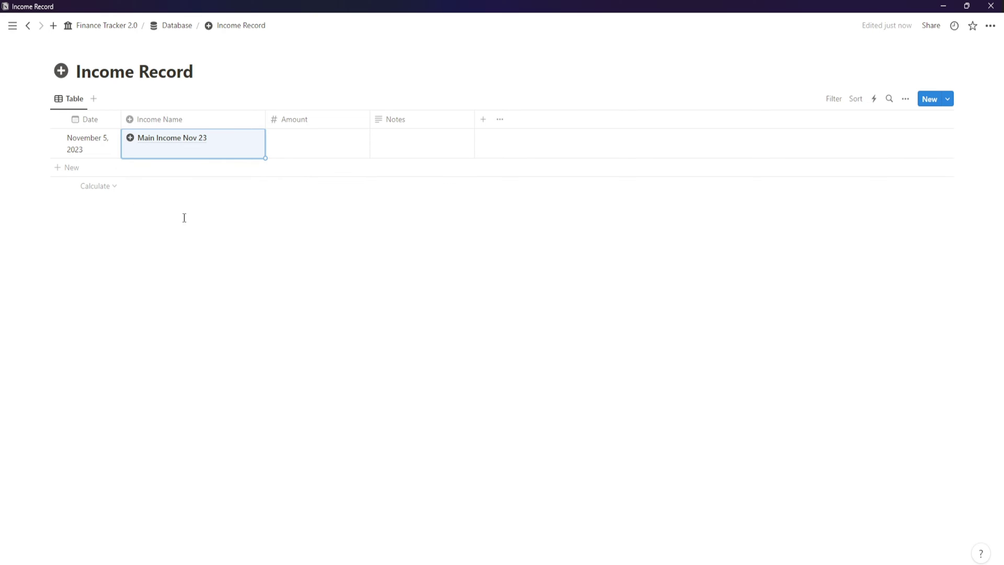
{"action": "left_click", "coordinate": [217, 248]}
- Turn off wrapping for all columns in the table view and widen the Date column to fit the full date
{"action": "left_click", "coordinate": [900, 99]}
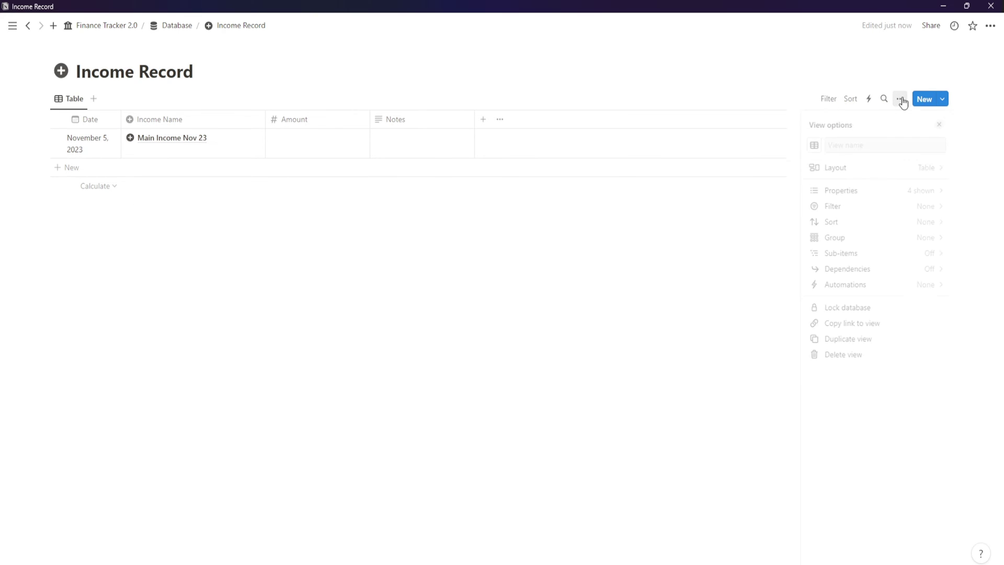
{"action": "left_click", "coordinate": [911, 170]}
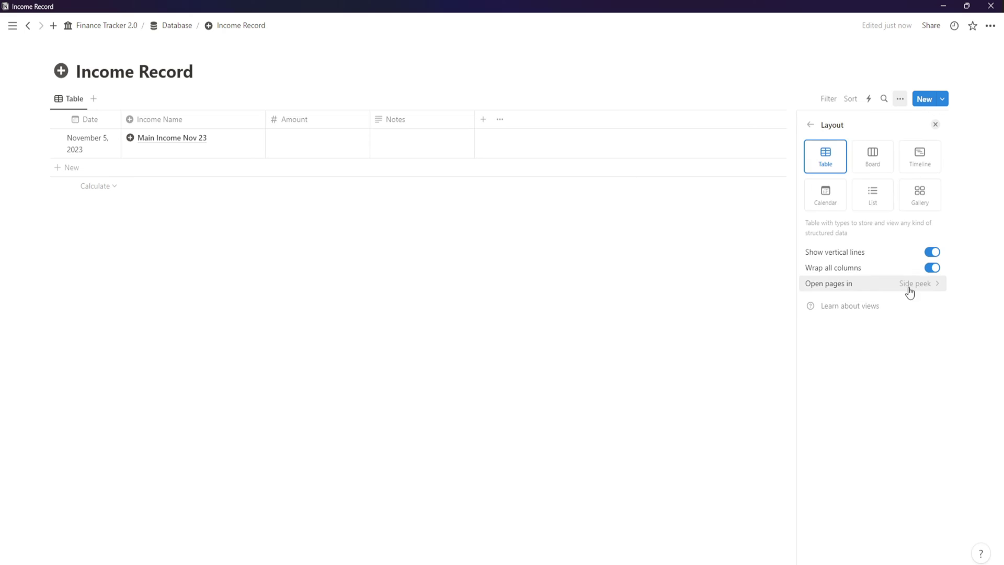
{"action": "left_click", "coordinate": [932, 268]}
{"action": "key", "text": "Escape"}
{"action": "left_click_drag", "start_coordinate": [120, 119], "coordinate": [131, 119]}
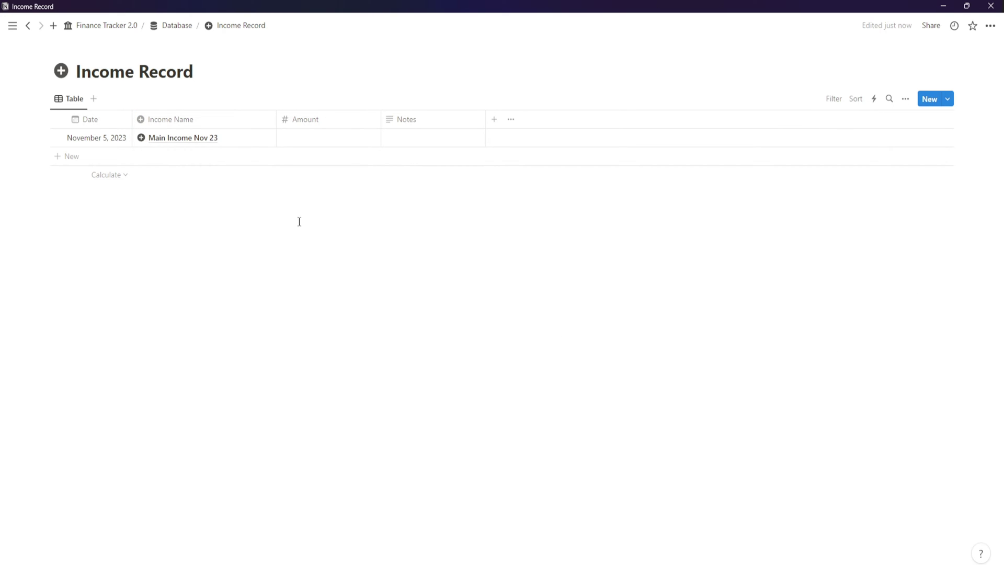
- Set the Amount of Main Income Nov 23 to $5,000.00 and narrow the Income Name column
{"action": "left_click", "coordinate": [323, 136]}
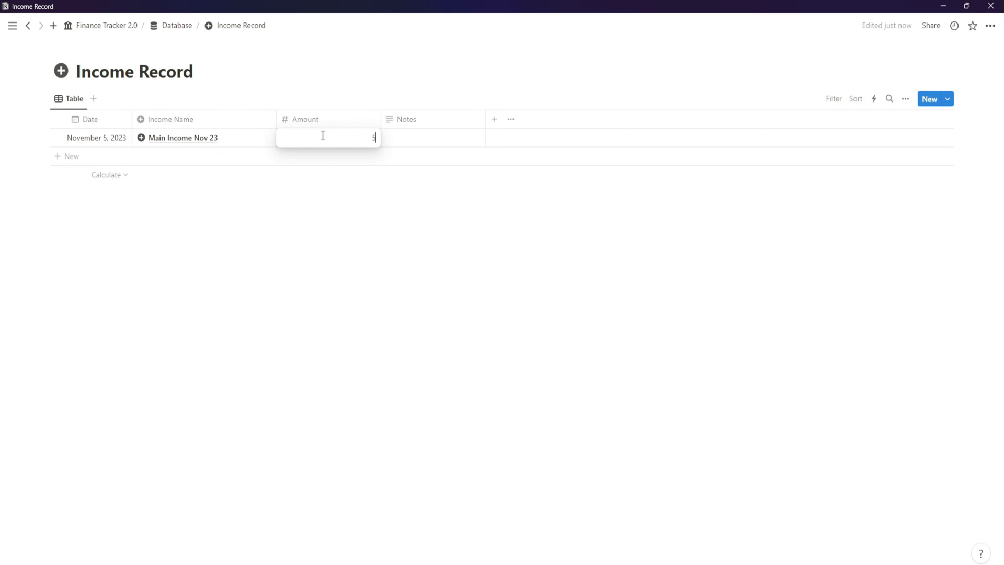
{"action": "key", "text": "Return"}
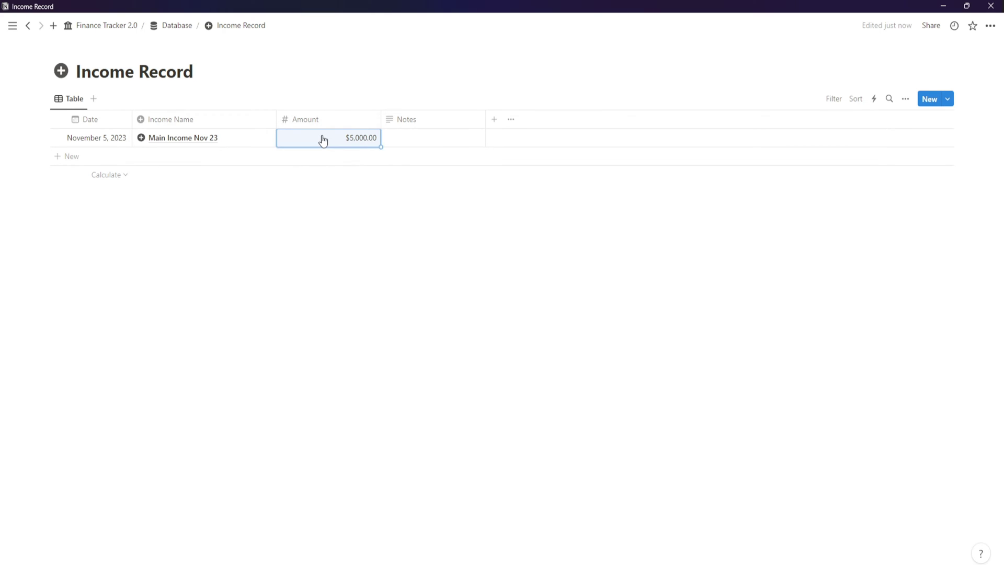
{"action": "left_click", "coordinate": [385, 221]}
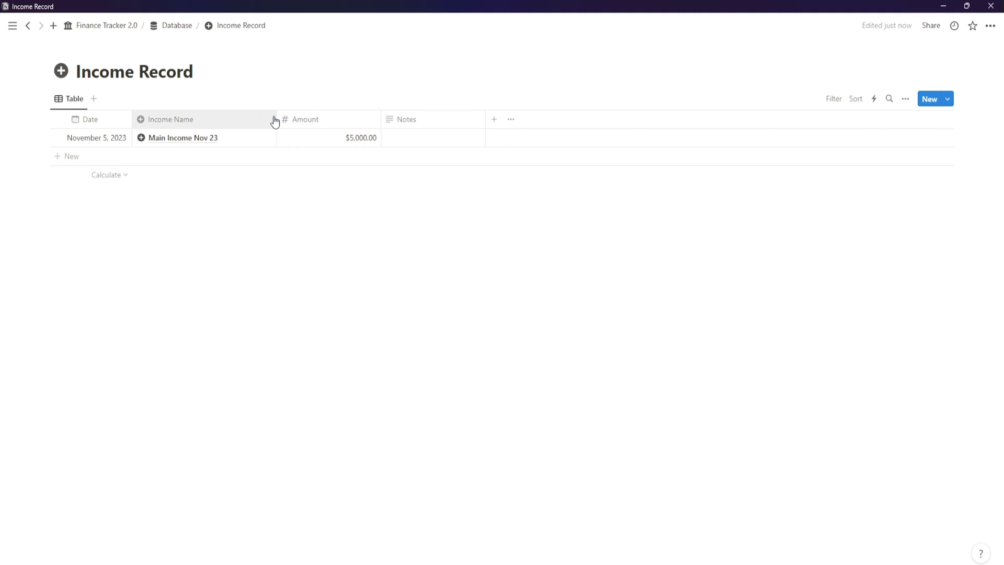
{"action": "left_click_drag", "start_coordinate": [276, 120], "coordinate": [242, 116]}
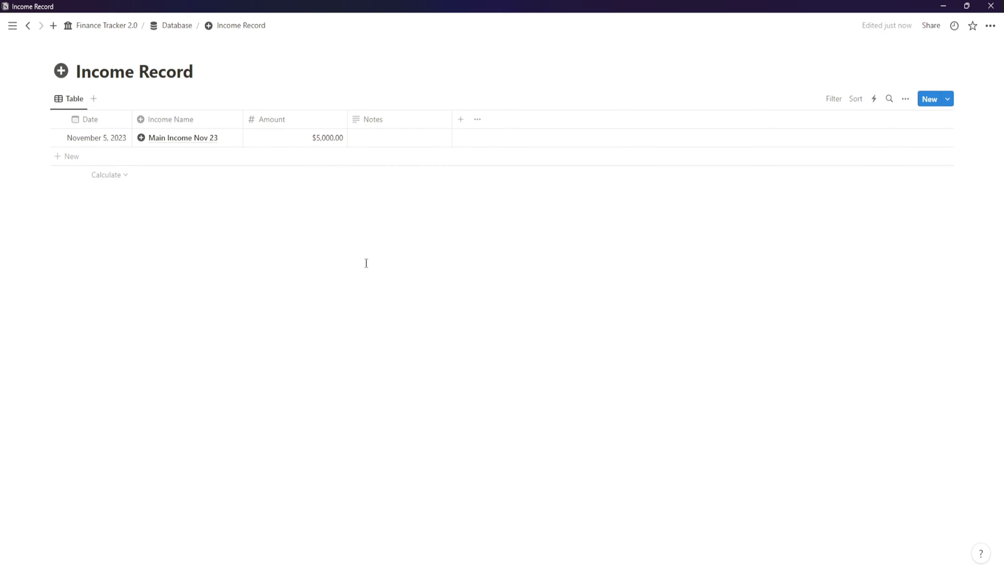
- Return to the Database page and add a full-page database named Expense Record below Income Record
{"action": "key", "text": "ctrl+bracketleft"}
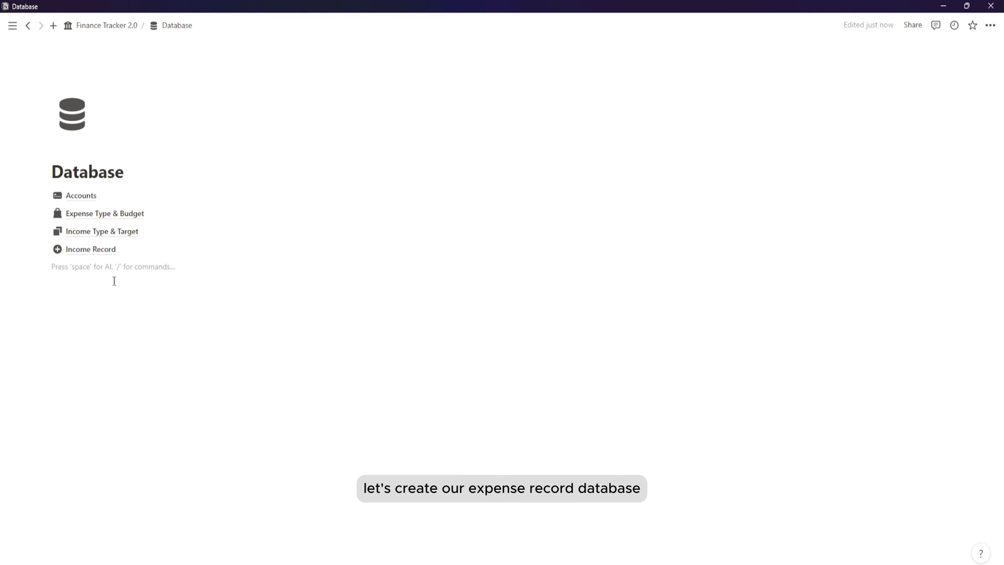
{"action": "type", "text": "/data"}
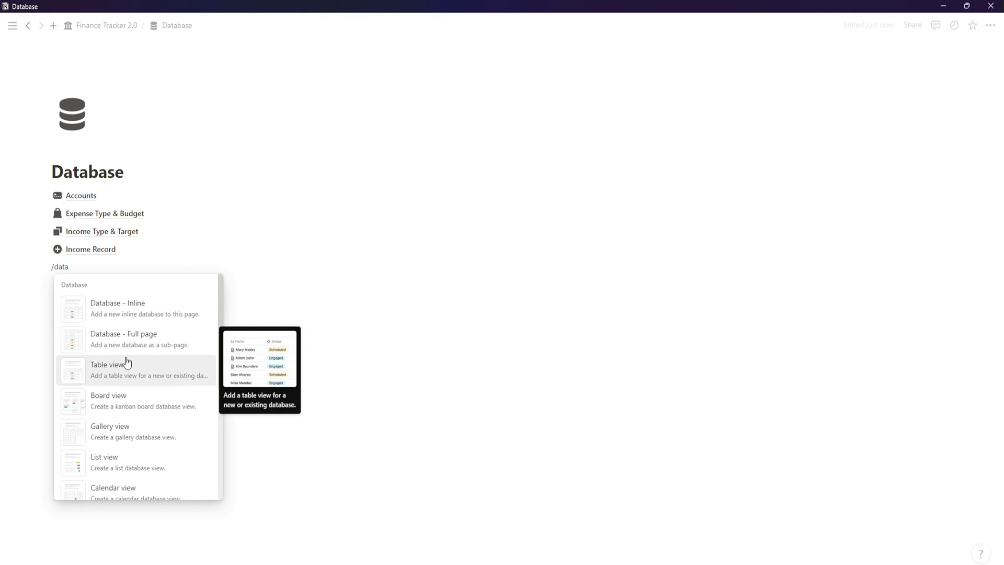
{"action": "left_click", "coordinate": [110, 337]}
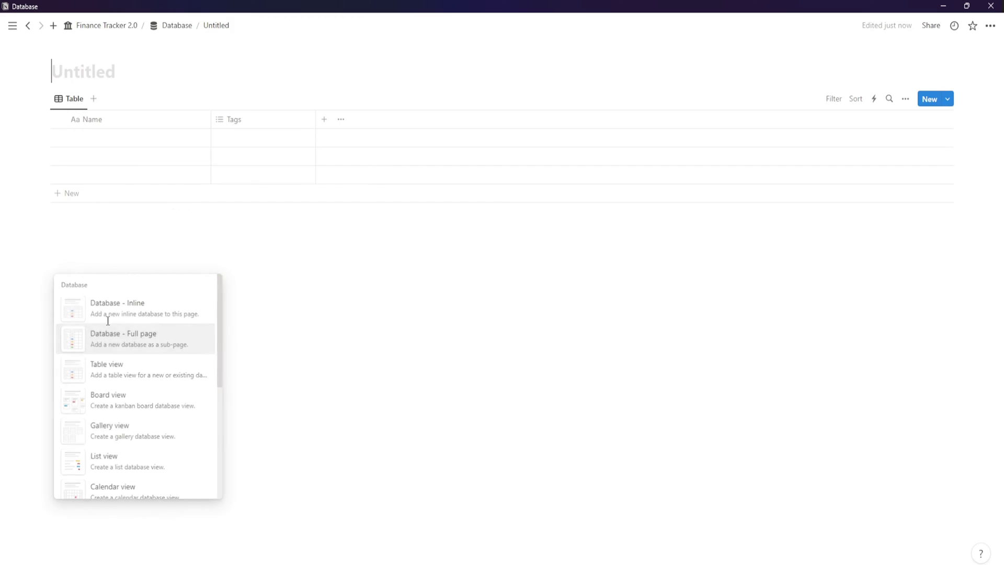
{"action": "left_click", "coordinate": [92, 67]}
{"action": "type", "text": "E"}
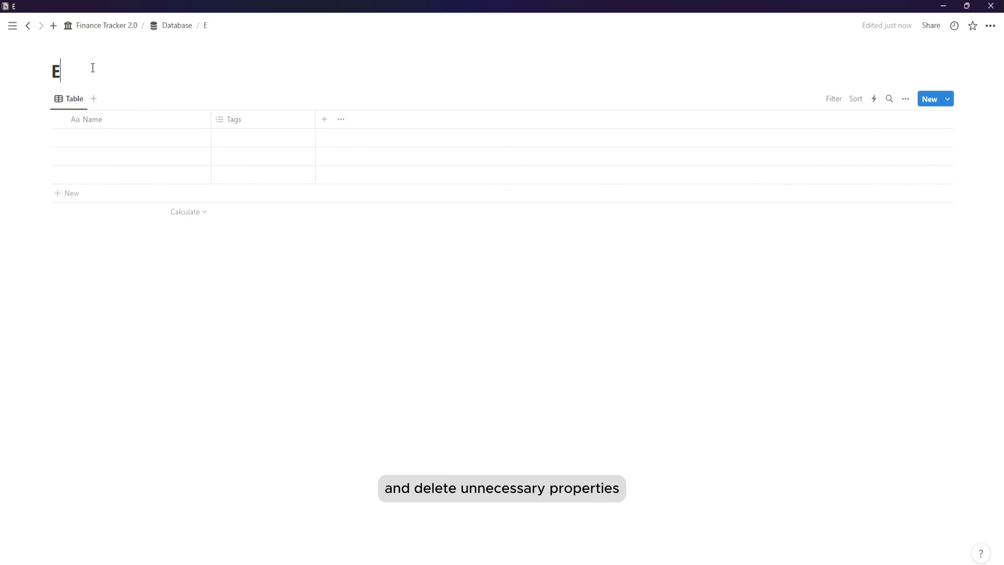
{"action": "type", "text": "xpense Record"}
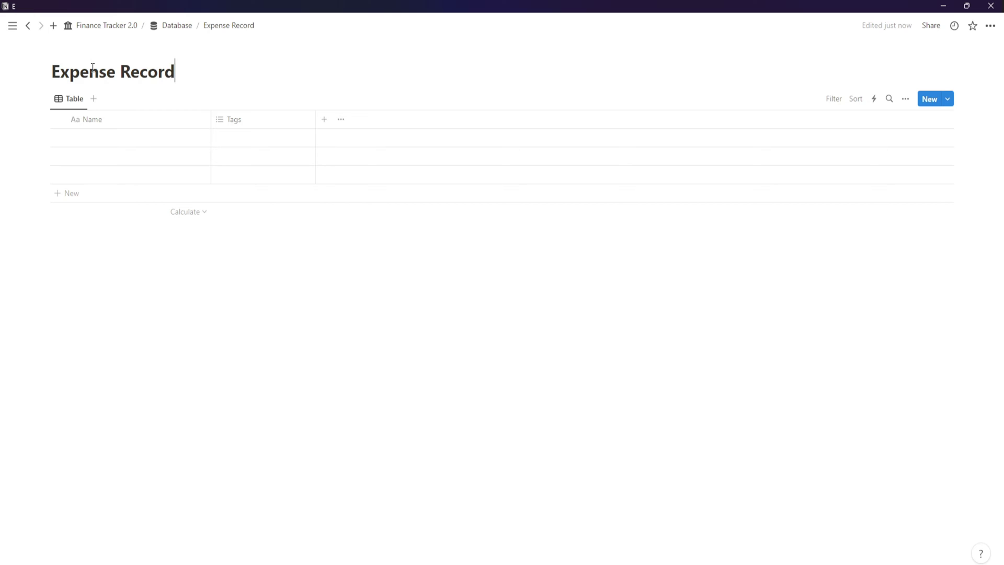
- Give the Expense Record database a dark grey circled minus icon, searching the icon set for minus
{"action": "left_click", "coordinate": [70, 49]}
{"action": "left_click", "coordinate": [66, 78]}
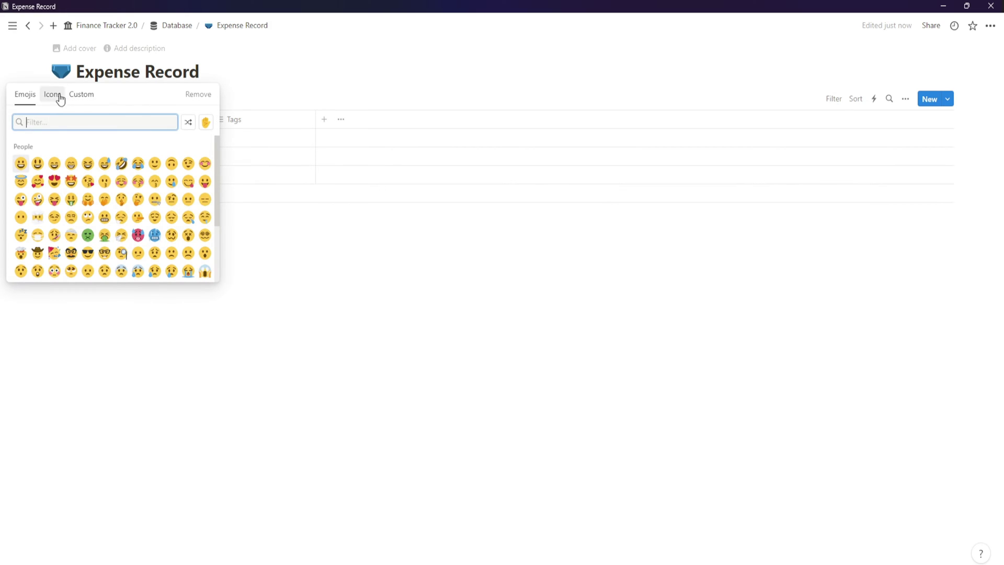
{"action": "left_click", "coordinate": [53, 95]}
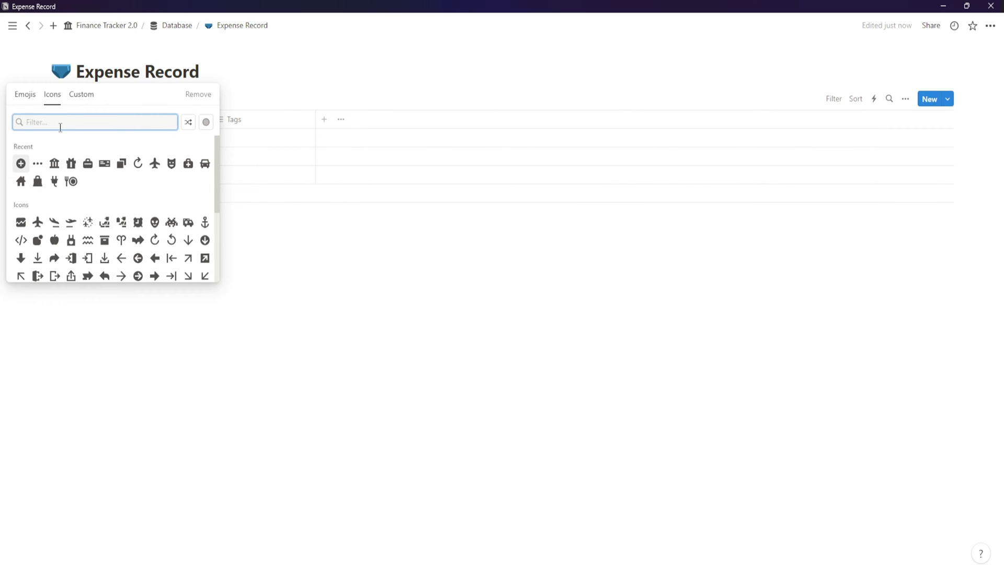
{"action": "type", "text": "minus"}
{"action": "mouse_move", "coordinate": [40, 156]}
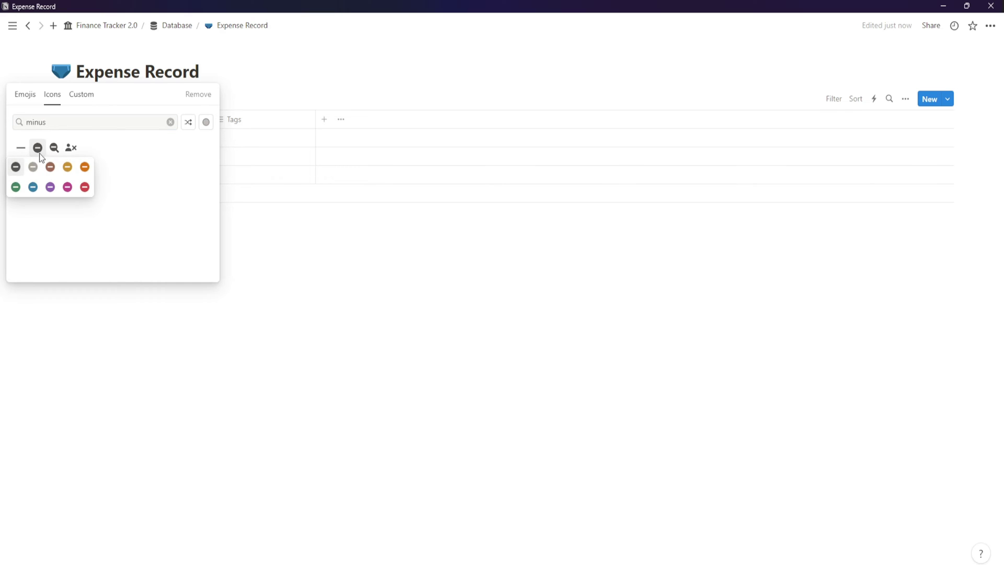
{"action": "left_click", "coordinate": [15, 166]}
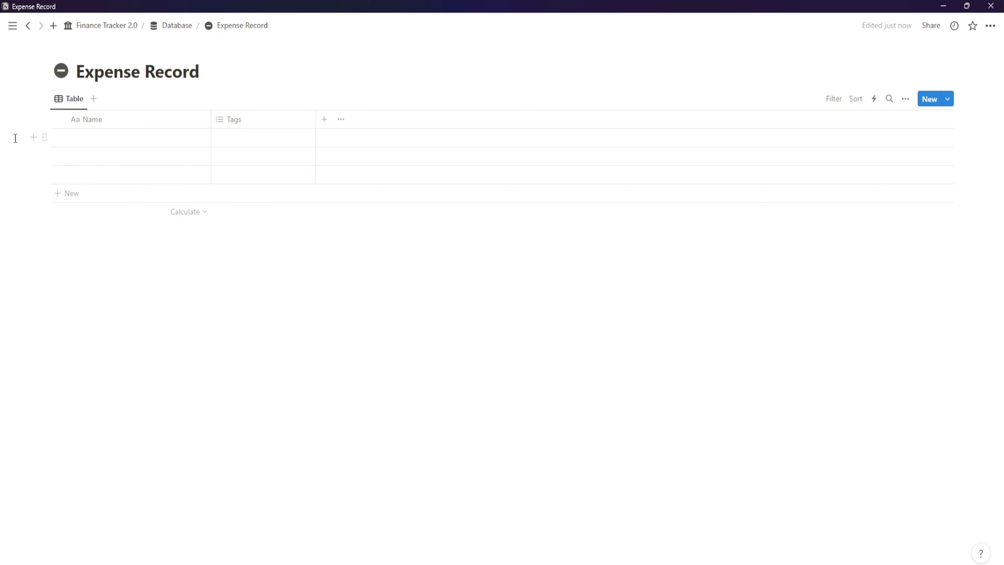
- Delete the three empty rows and the Tags property from Expense Record
{"action": "left_click_drag", "start_coordinate": [14, 138], "coordinate": [147, 191]}
{"action": "key", "text": "Delete"}
{"action": "left_click", "coordinate": [240, 120]}
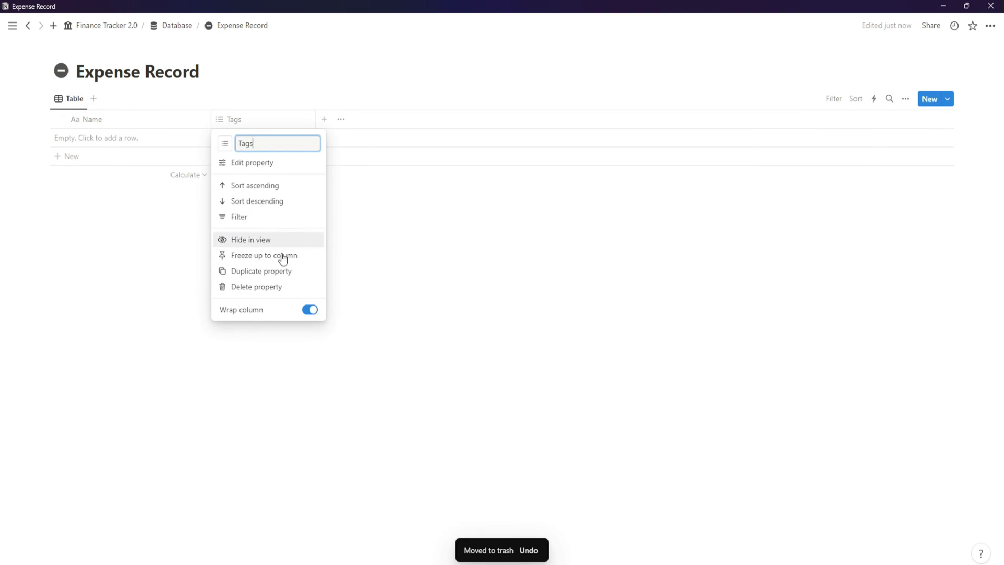
{"action": "left_click", "coordinate": [249, 287]}
{"action": "left_click", "coordinate": [440, 300]}
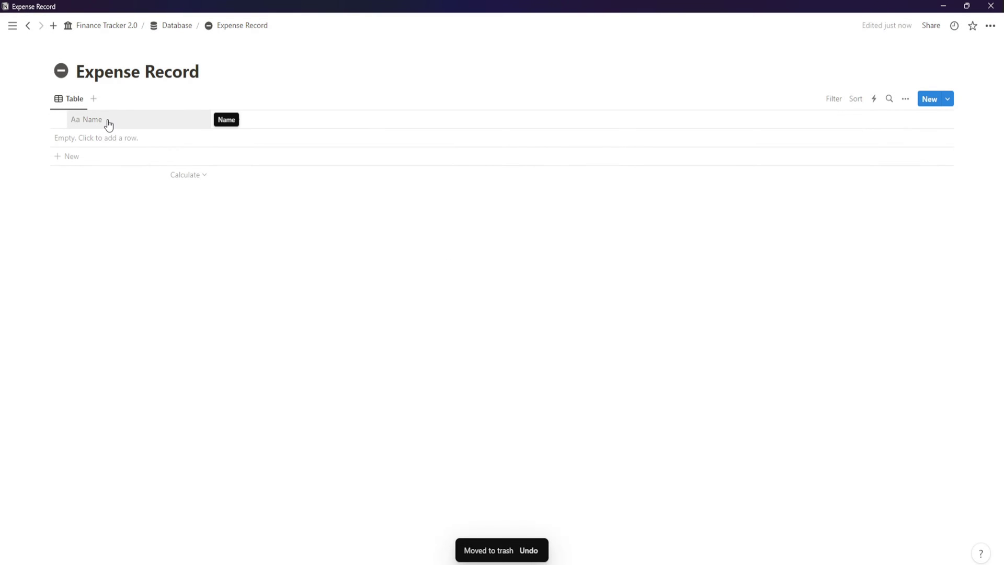
- Rename the Name property to Expense Record, give it the circled minus icon and narrow its column
{"action": "left_click", "coordinate": [109, 124]}
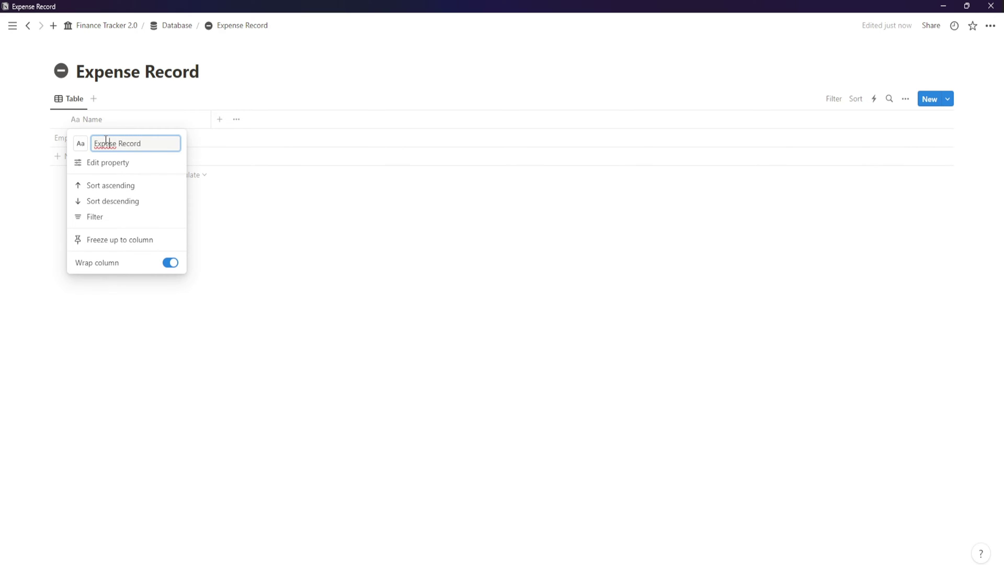
{"action": "type", "text": "en"}
{"action": "left_click", "coordinate": [80, 144]}
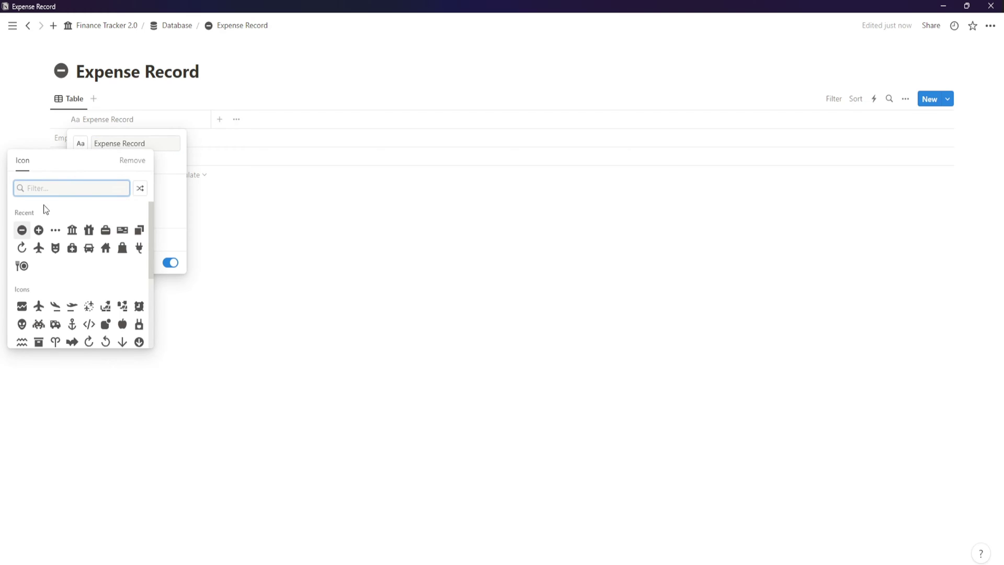
{"action": "left_click", "coordinate": [21, 231]}
{"action": "left_click", "coordinate": [200, 239]}
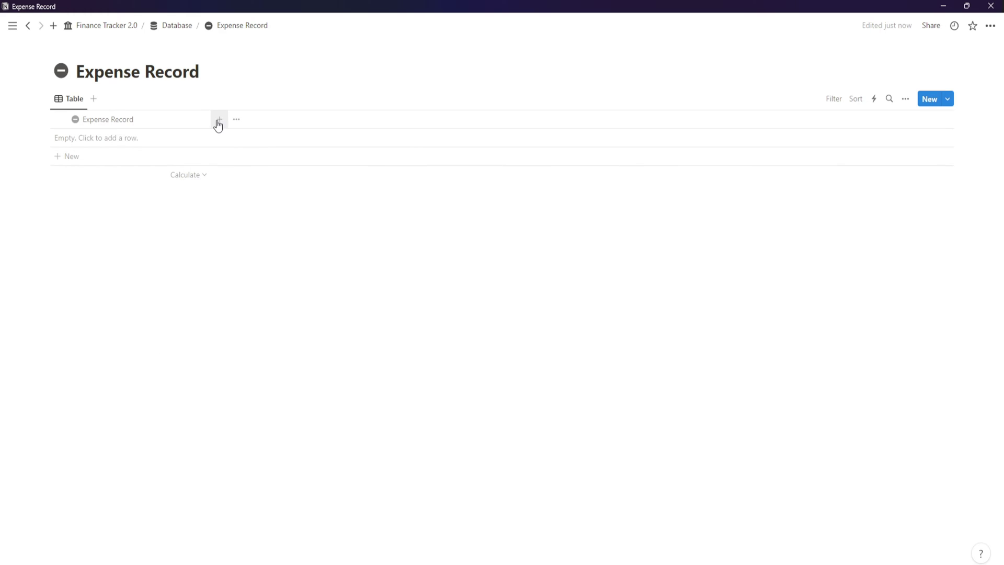
{"action": "left_click_drag", "start_coordinate": [210, 118], "coordinate": [163, 120]}
- Add a Date property and move its column in front of the Expense Record column
{"action": "left_click", "coordinate": [170, 119]}
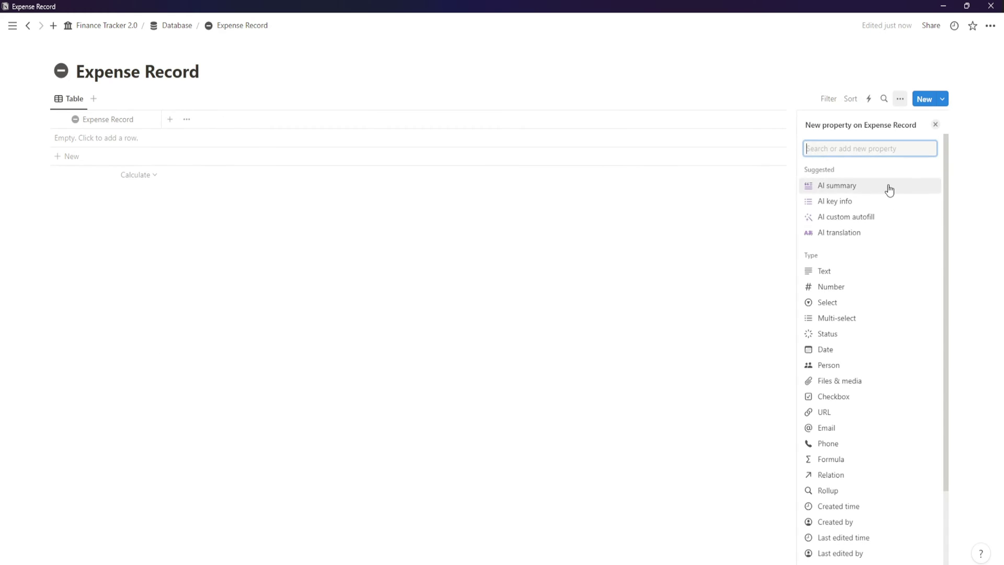
{"action": "scroll", "coordinate": [878, 246], "scroll_direction": "down", "scroll_amount": 2}
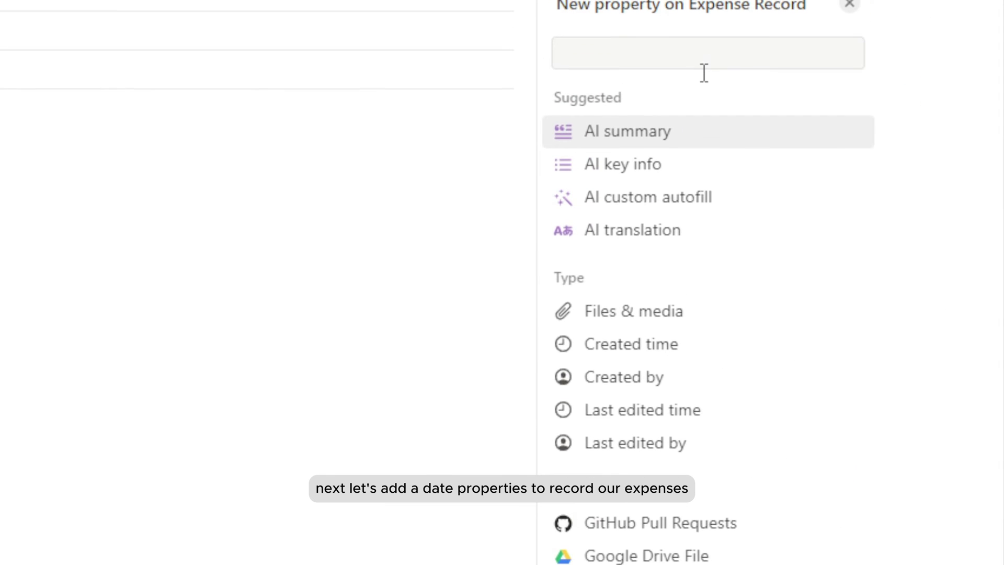
{"action": "left_click", "coordinate": [683, 482]}
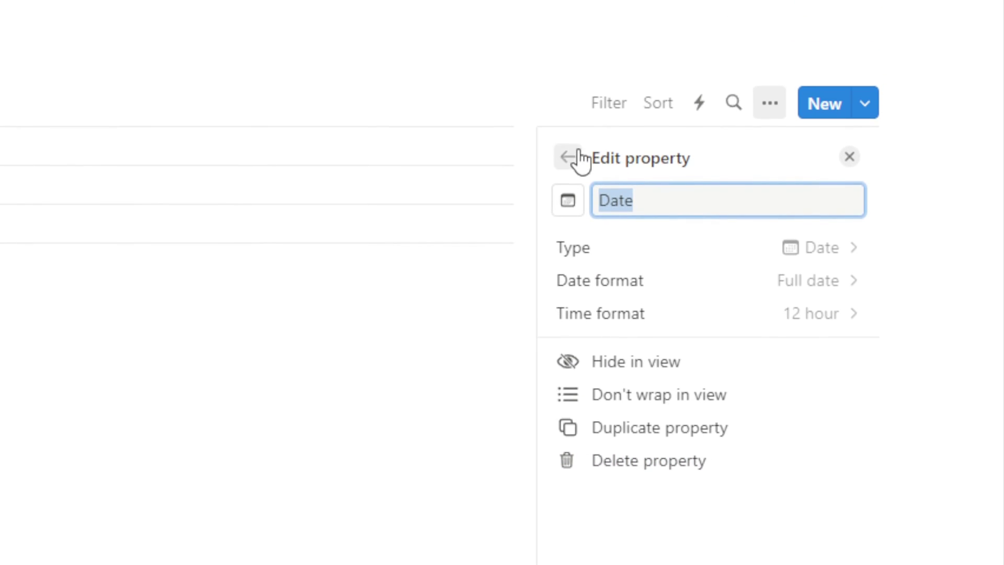
{"action": "left_click", "coordinate": [579, 158]}
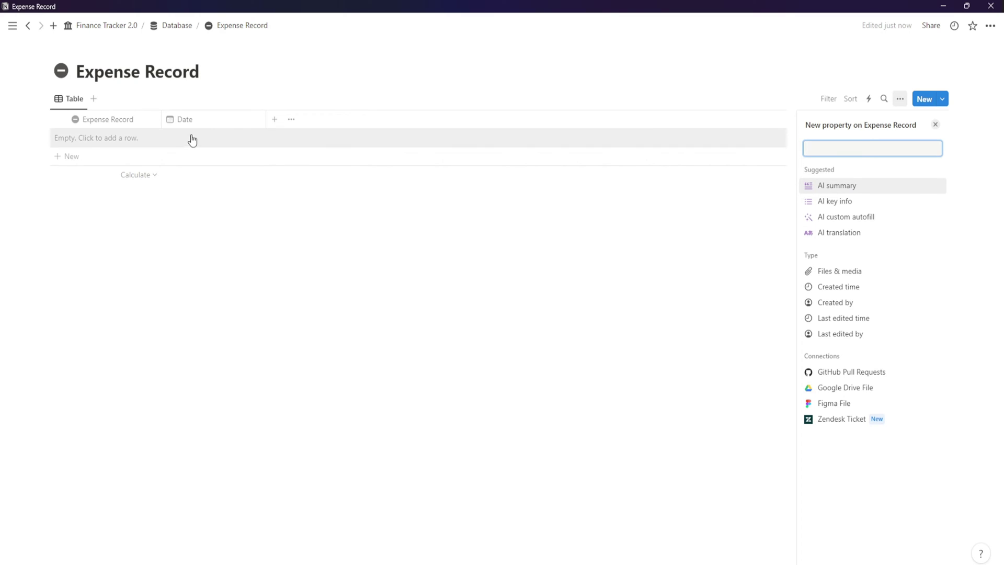
{"action": "left_click_drag", "start_coordinate": [189, 119], "coordinate": [134, 124]}
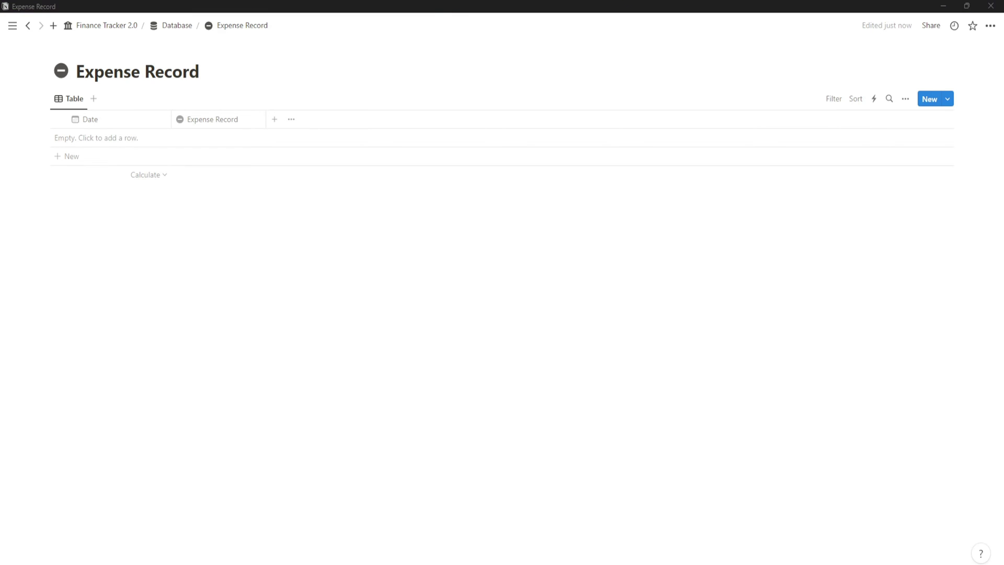
- Add a Number property named Amout and set its number format to US Dollar
{"action": "left_click", "coordinate": [275, 119]}
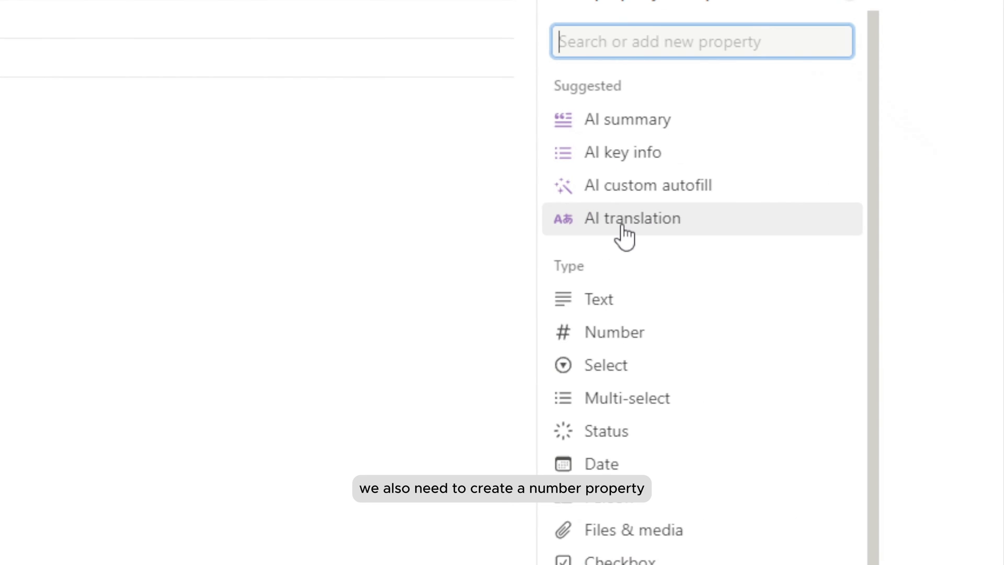
{"action": "scroll", "coordinate": [631, 264], "scroll_direction": "down", "scroll_amount": 3}
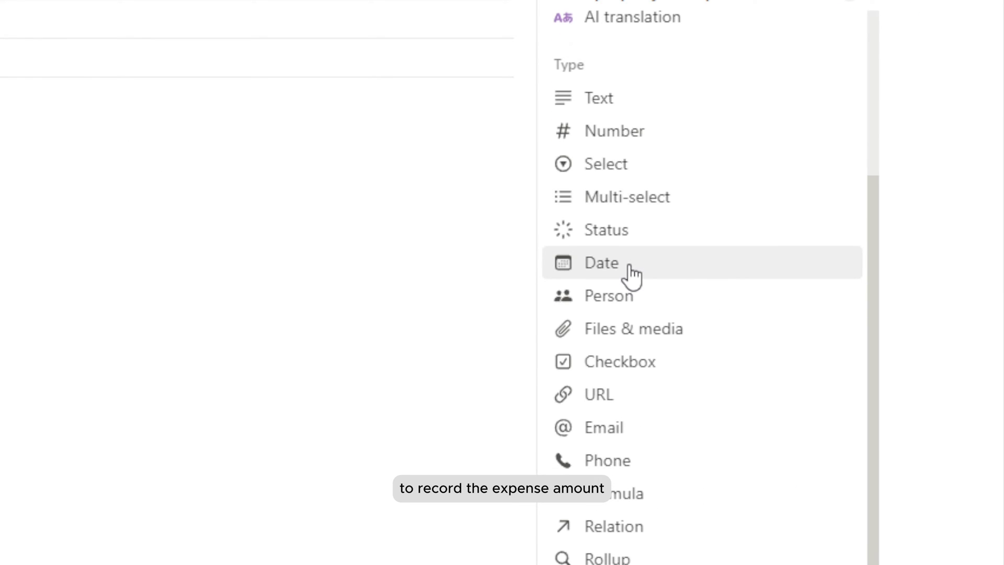
{"action": "left_click", "coordinate": [697, 132]}
{"action": "type", "text": "A"}
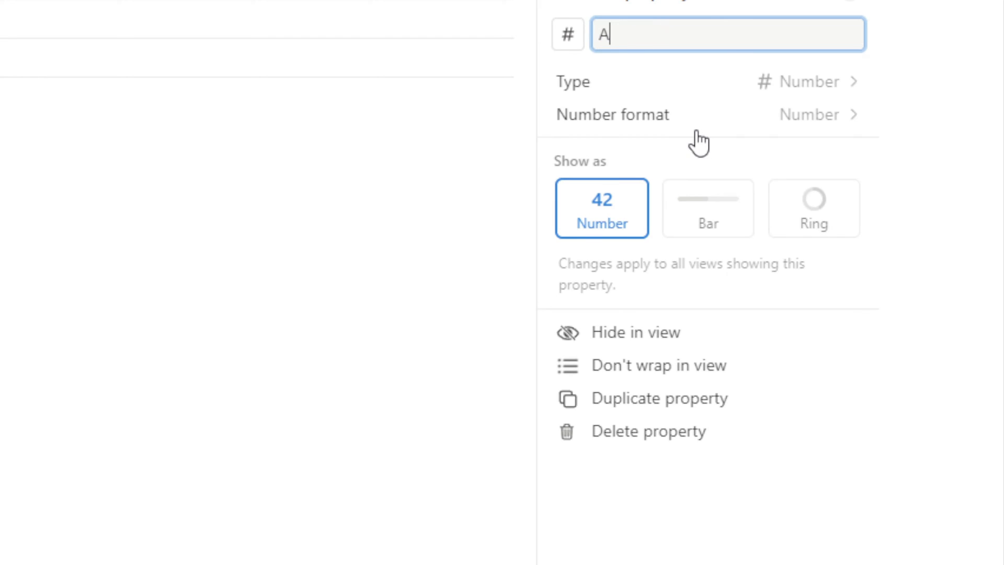
{"action": "type", "text": "mout"}
{"action": "left_click", "coordinate": [757, 126]}
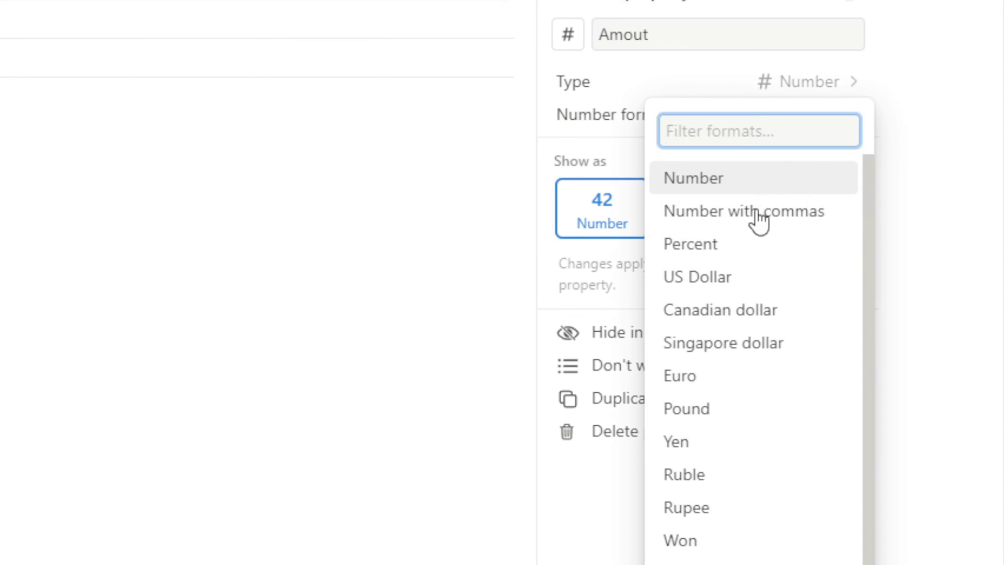
{"action": "left_click", "coordinate": [748, 269]}
{"action": "left_click", "coordinate": [572, 73]}
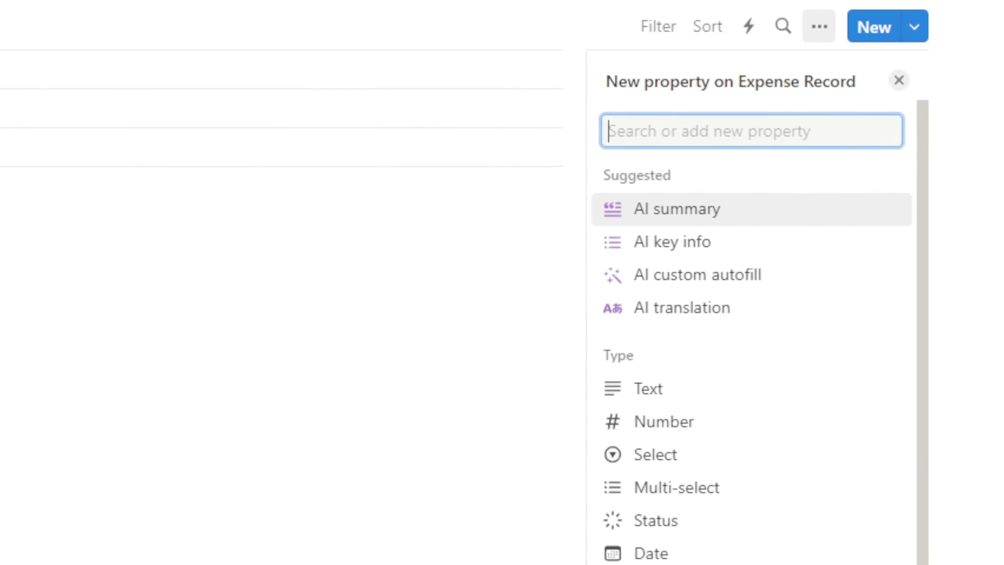
{"action": "key", "text": "Escape"}
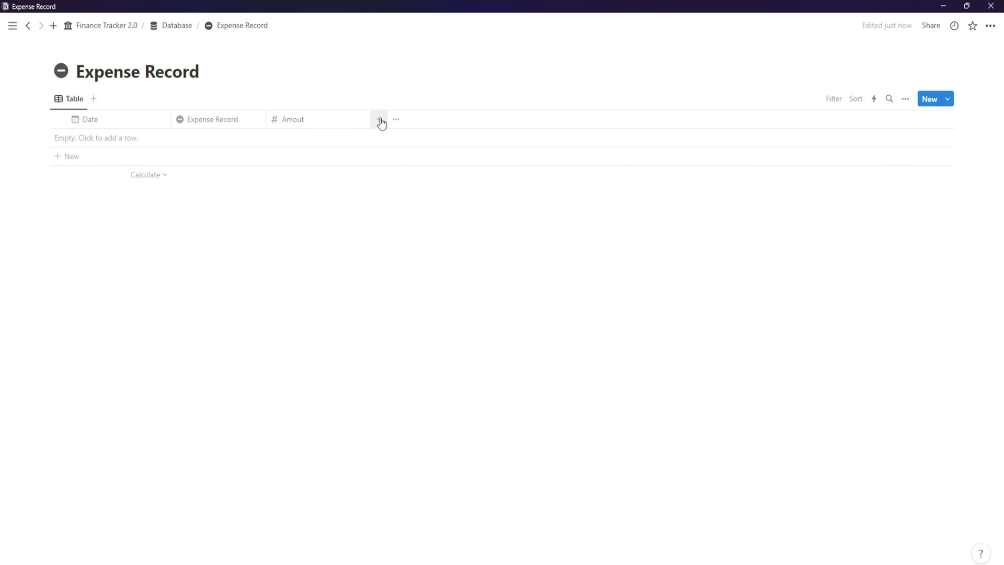
- Add a Text property named Note to the Expense Record database
{"action": "left_click", "coordinate": [379, 119]}
{"action": "scroll", "coordinate": [884, 267], "scroll_direction": "down", "scroll_amount": 2}
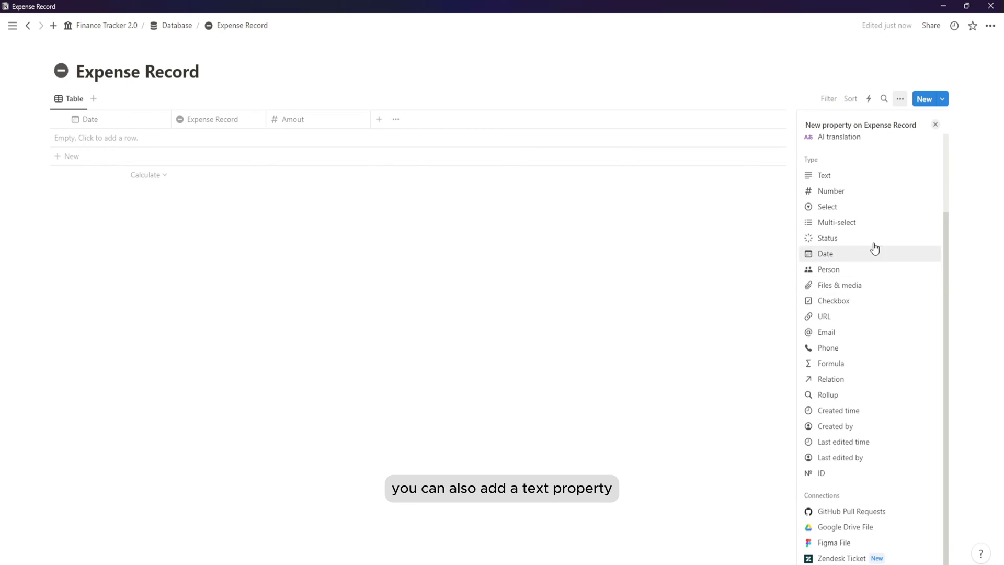
{"action": "left_click", "coordinate": [868, 176]}
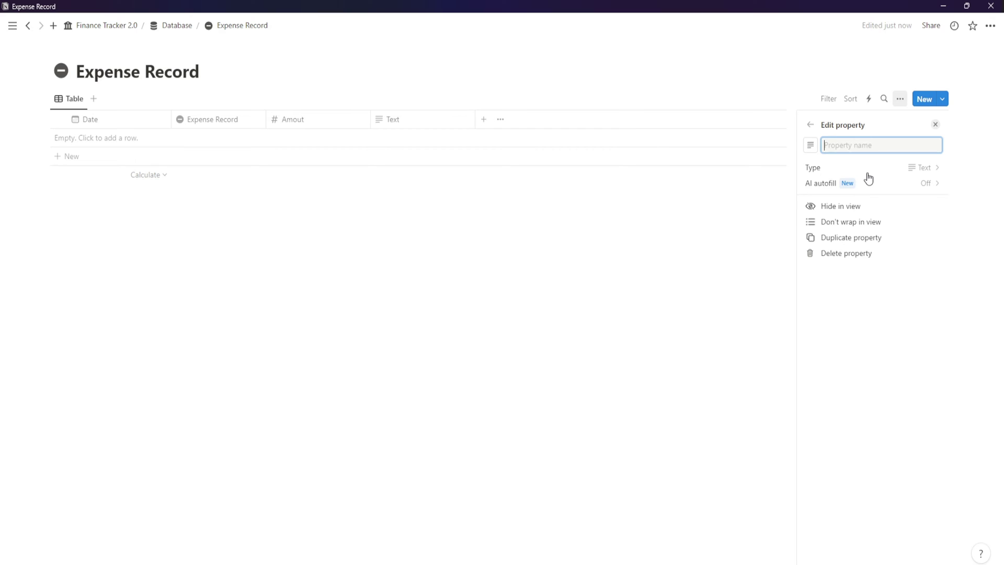
{"action": "left_click", "coordinate": [669, 280]}
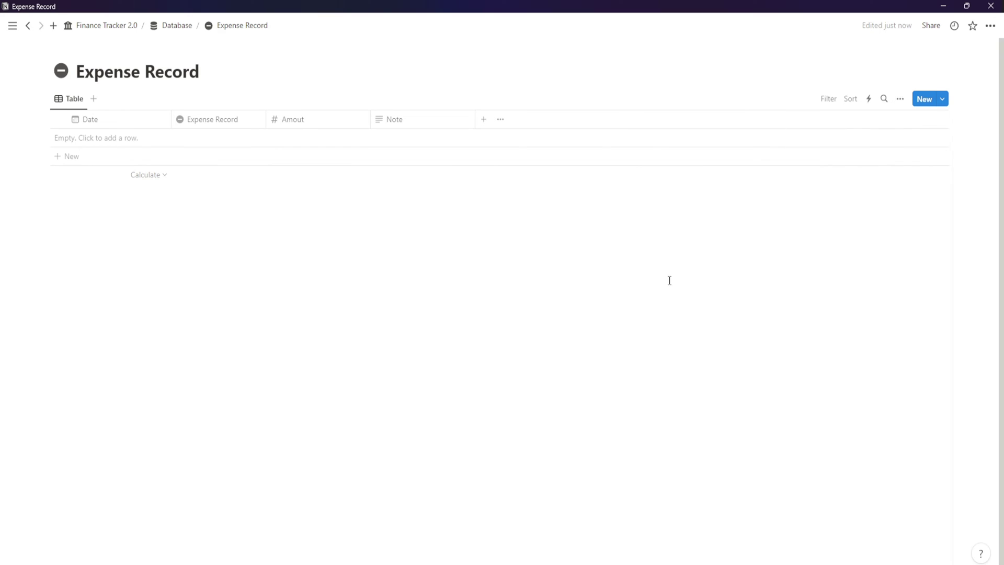
- Add a Files & media property named Record and narrow the Date column
{"action": "left_click", "coordinate": [483, 119]}
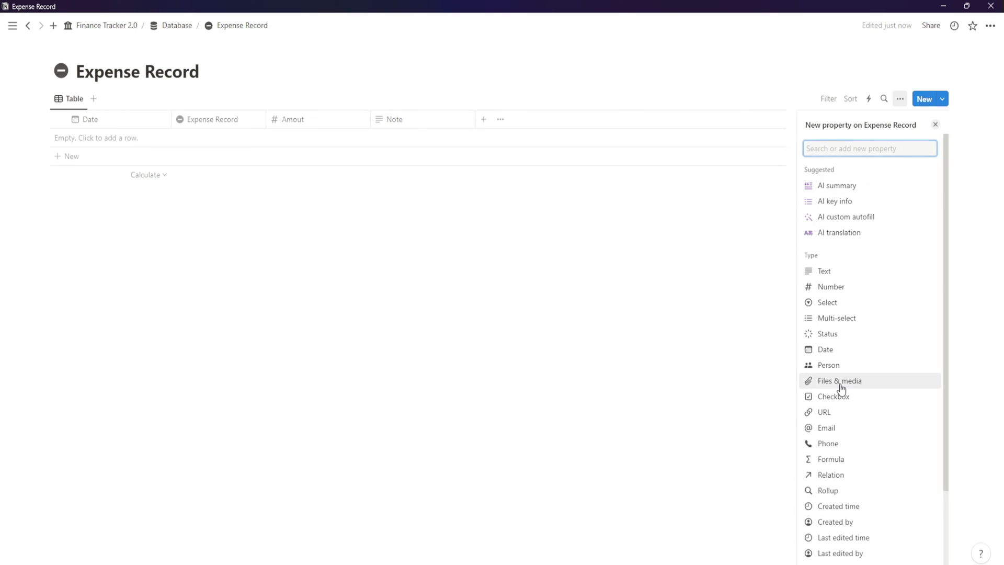
{"action": "scroll", "coordinate": [840, 388], "scroll_direction": "down", "scroll_amount": 3}
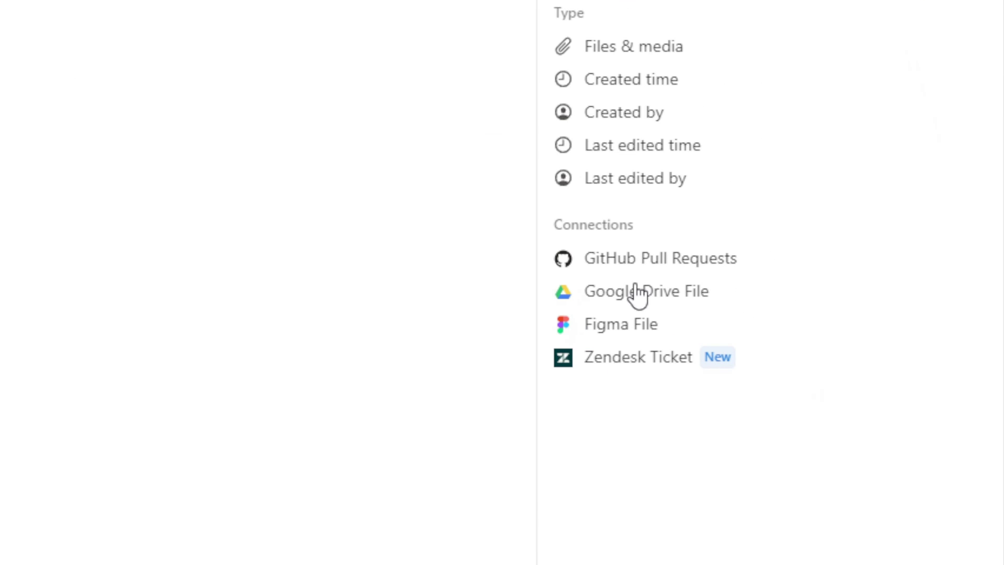
{"action": "scroll", "coordinate": [681, 81], "scroll_direction": "up", "scroll_amount": 1}
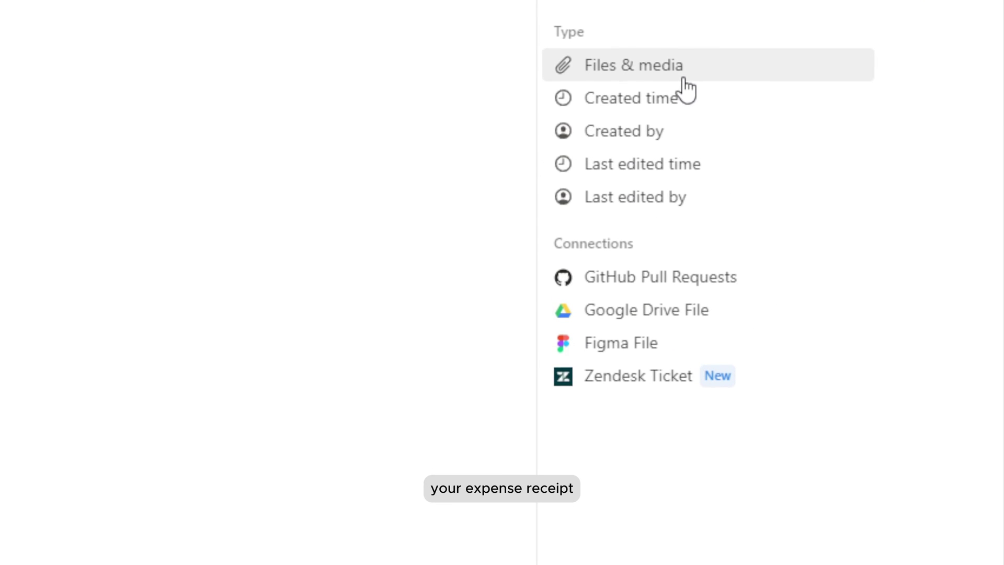
{"action": "left_click", "coordinate": [685, 64]}
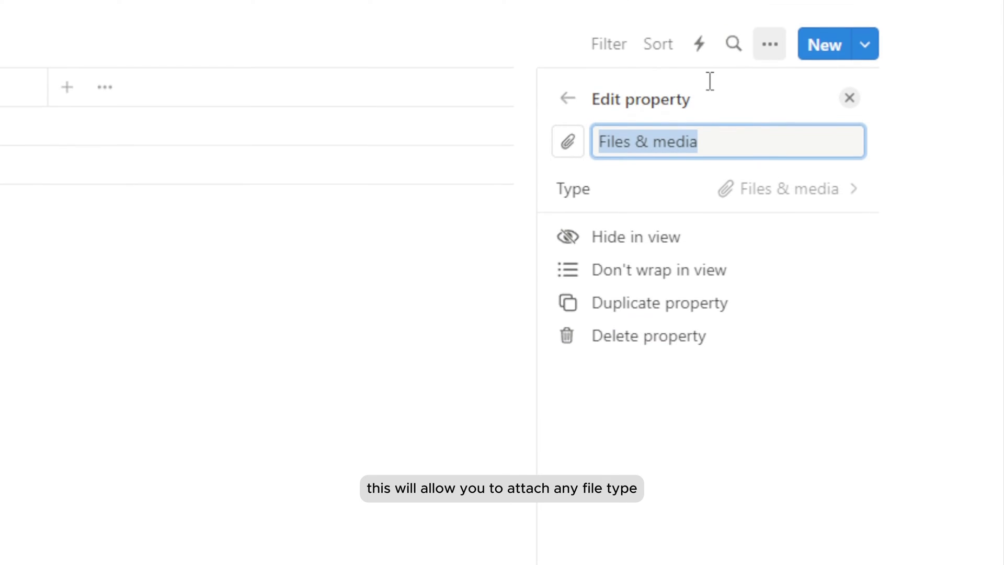
{"action": "type", "text": "Record"}
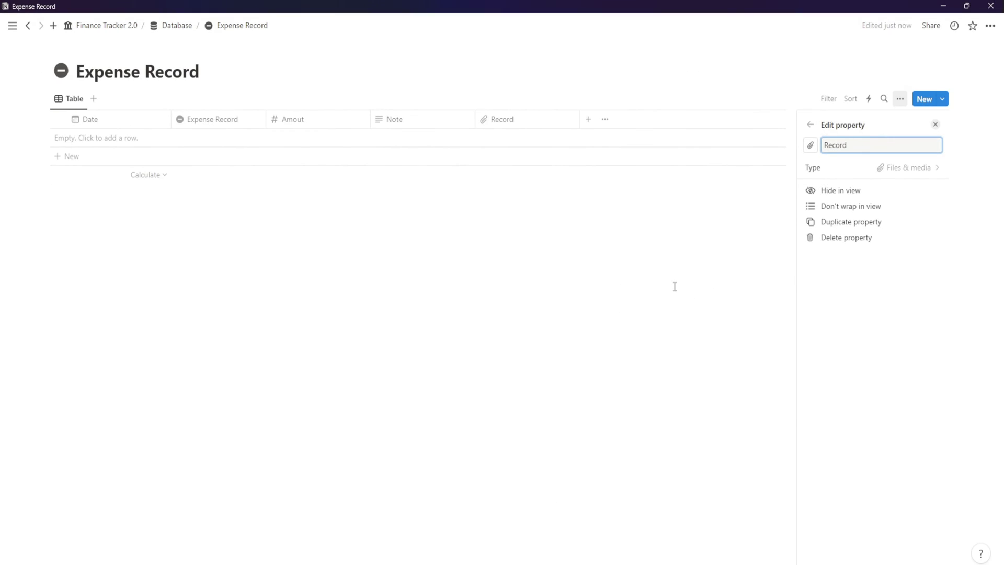
{"action": "left_click", "coordinate": [674, 286]}
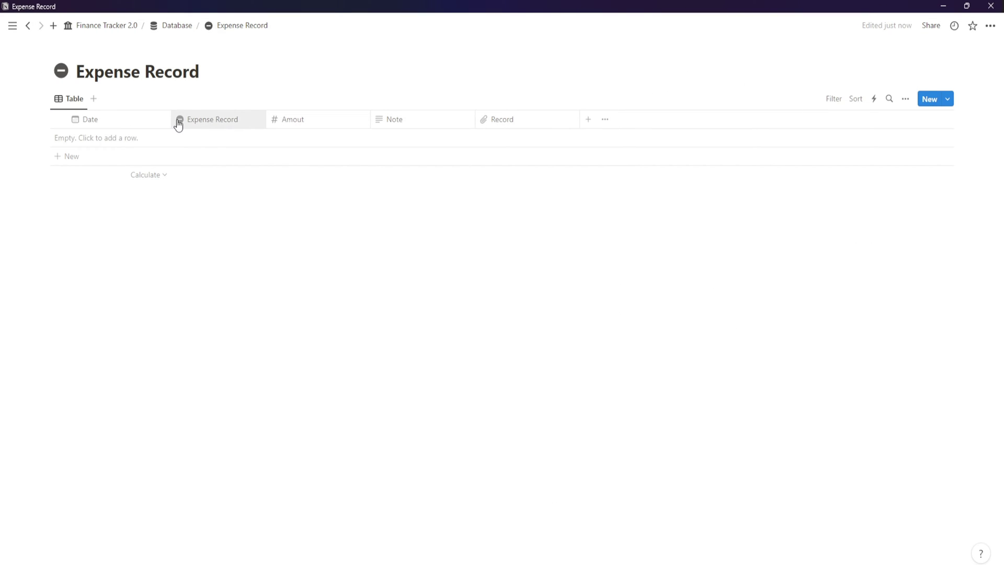
{"action": "left_click_drag", "start_coordinate": [170, 119], "coordinate": [137, 121]}
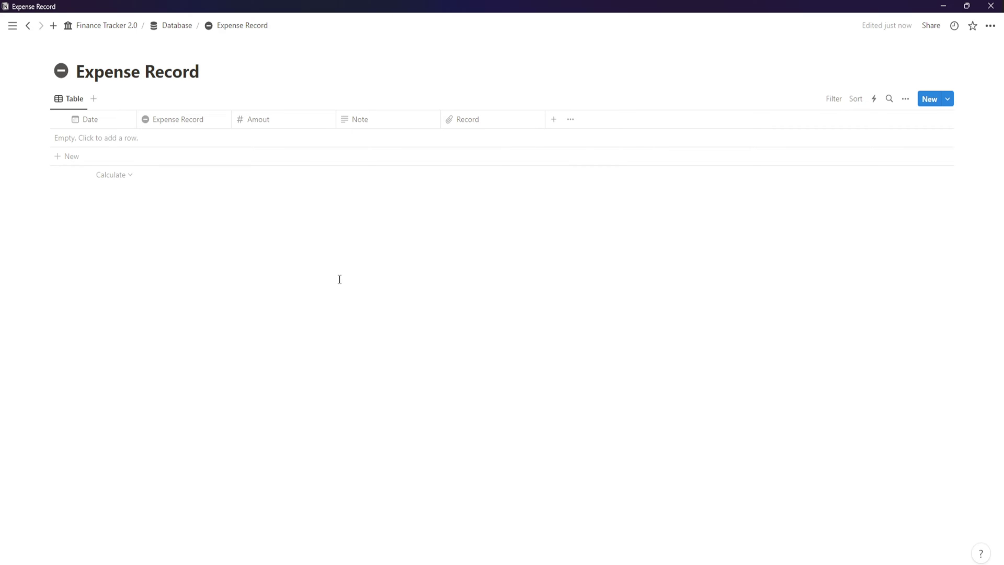
{"action": "left_click", "coordinate": [164, 144]}
{"action": "key", "text": "Escape"}
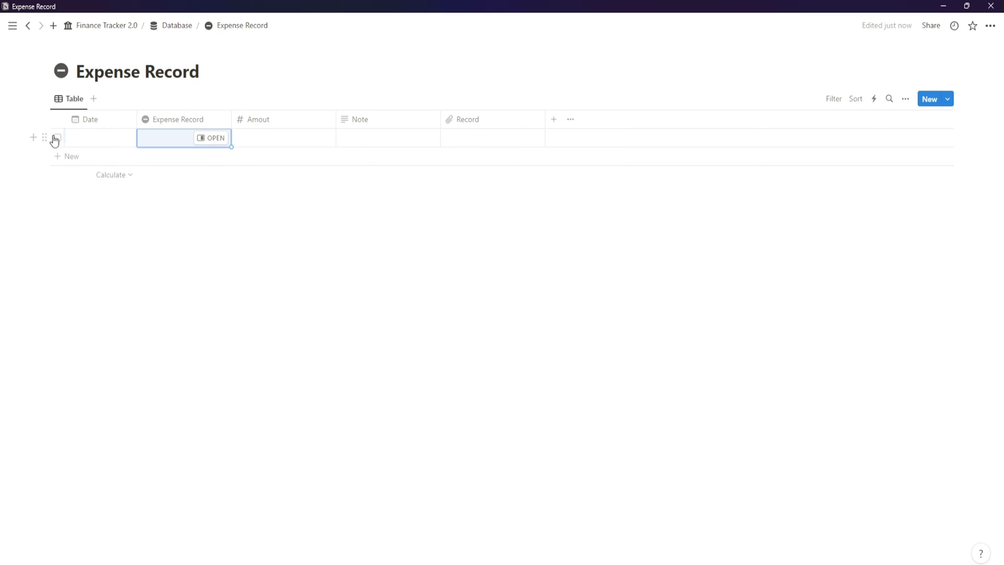
{"action": "left_click", "coordinate": [41, 137]}
{"action": "left_click", "coordinate": [70, 58]}
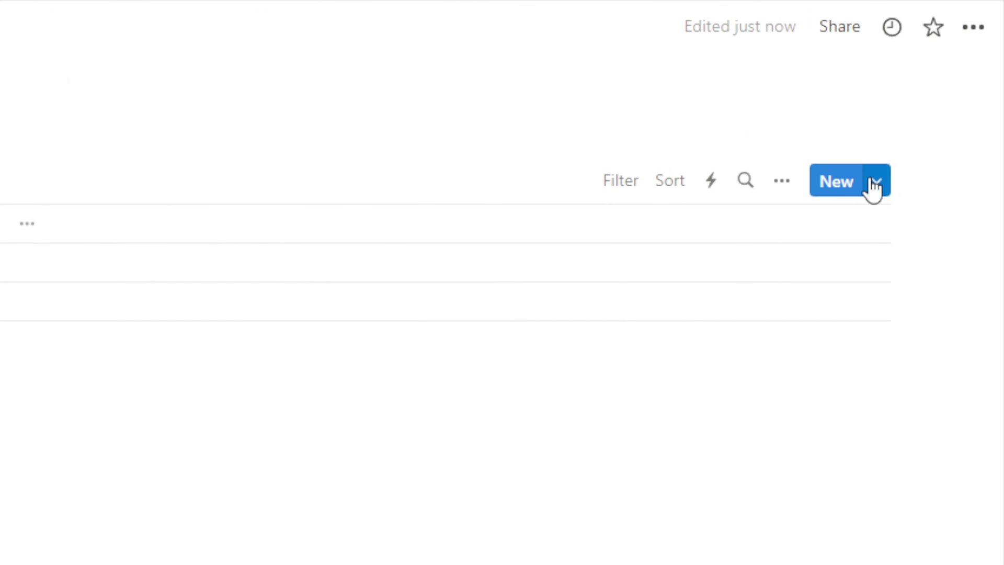
- Create a new template for the Expense Record database and title it New Expense
{"action": "left_click", "coordinate": [874, 183]}
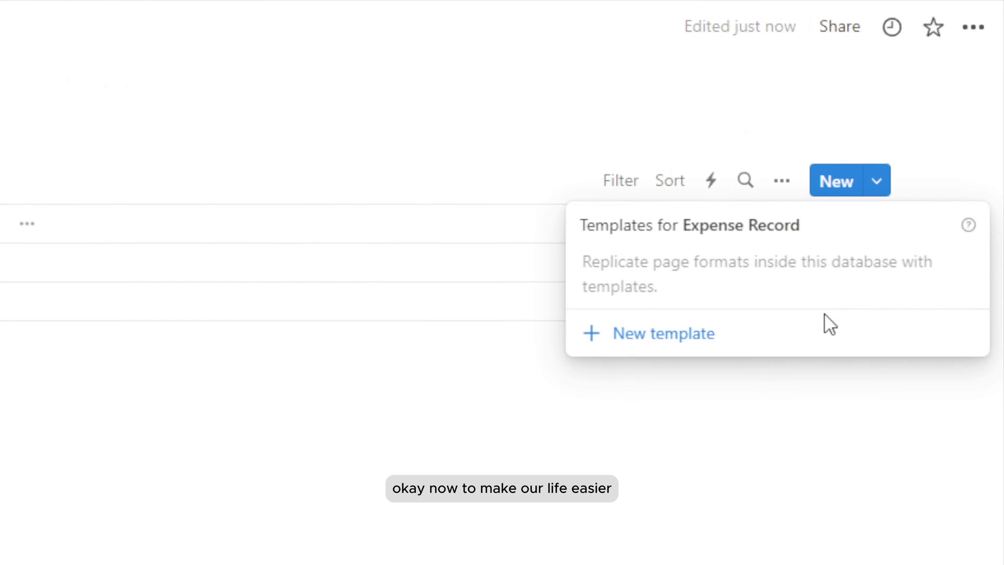
{"action": "left_click", "coordinate": [825, 328]}
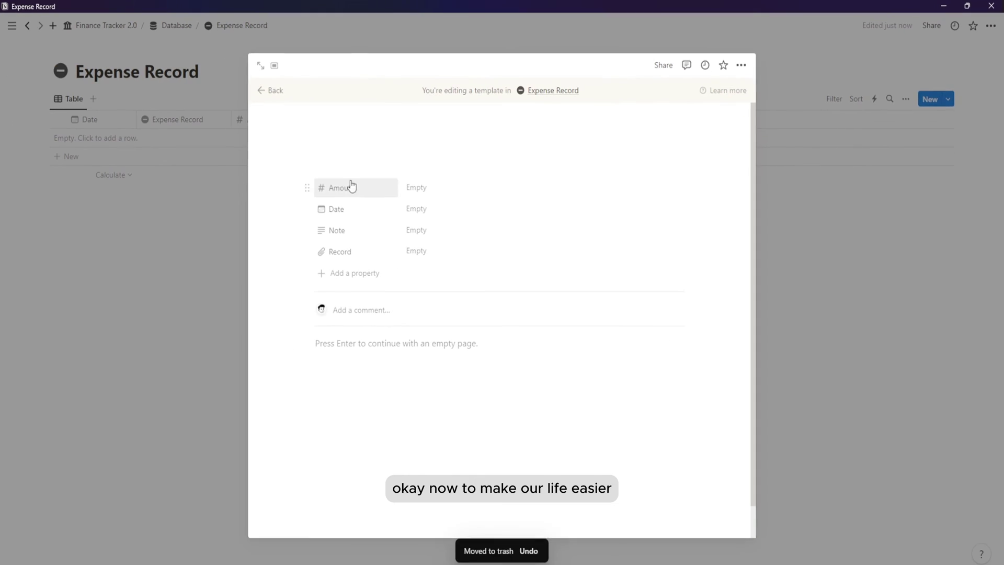
{"action": "left_click", "coordinate": [353, 157]}
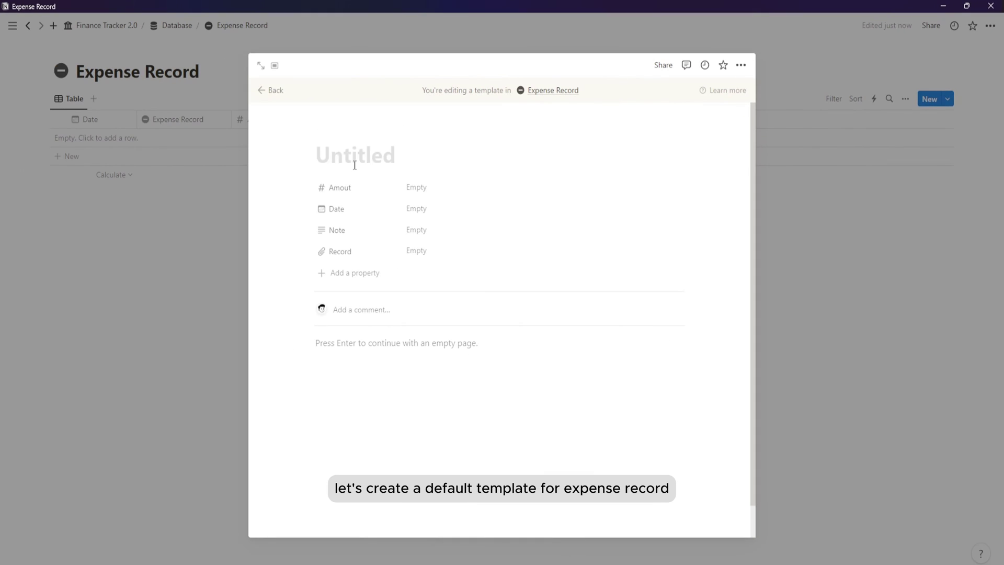
{"action": "type", "text": "New Expense"}
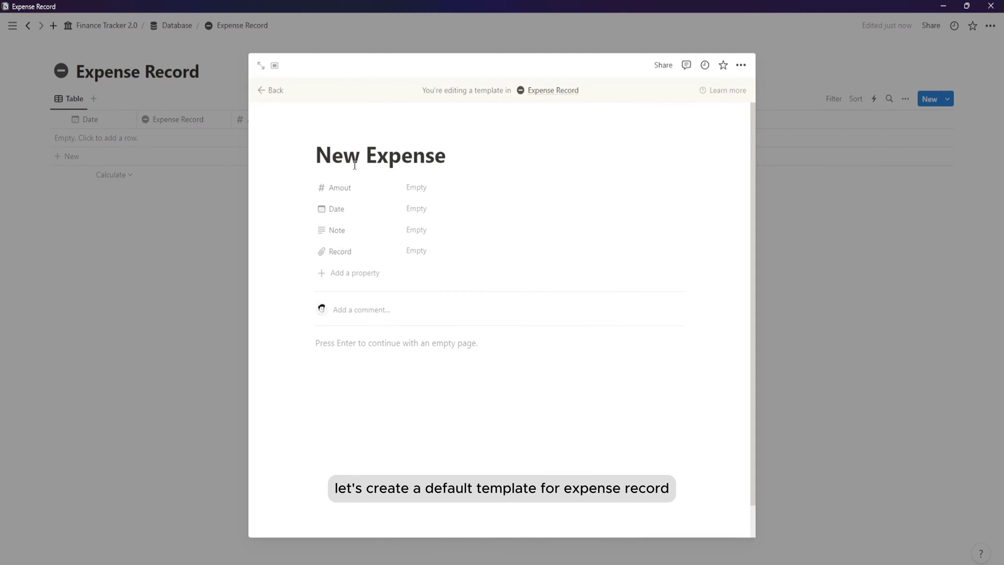
- Give the New Expense template the dark minus-circle icon from the recently used icons
{"action": "left_click", "coordinate": [341, 135]}
{"action": "left_click", "coordinate": [335, 178]}
{"action": "left_click", "coordinate": [275, 214]}
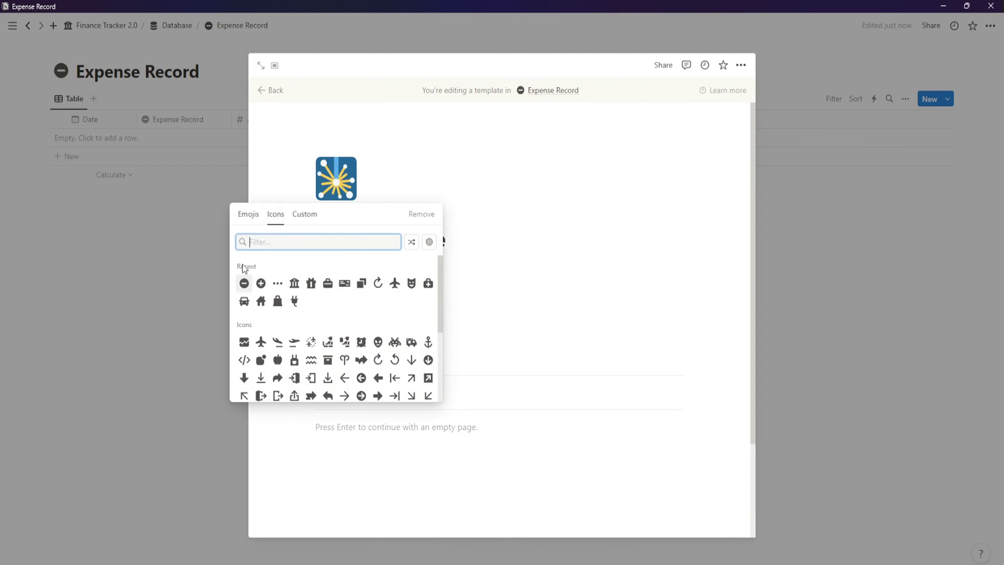
{"action": "mouse_move", "coordinate": [244, 283]}
{"action": "left_click", "coordinate": [213, 302]}
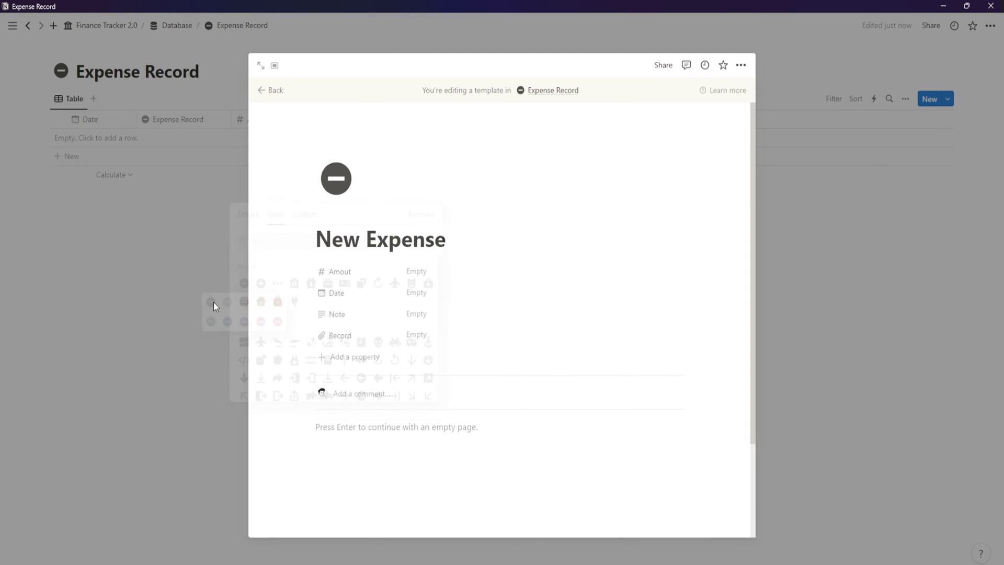
- Move the Date property above Amout in the template, set its value to Today, and return to the database
{"action": "left_click_drag", "start_coordinate": [359, 296], "coordinate": [363, 276]}
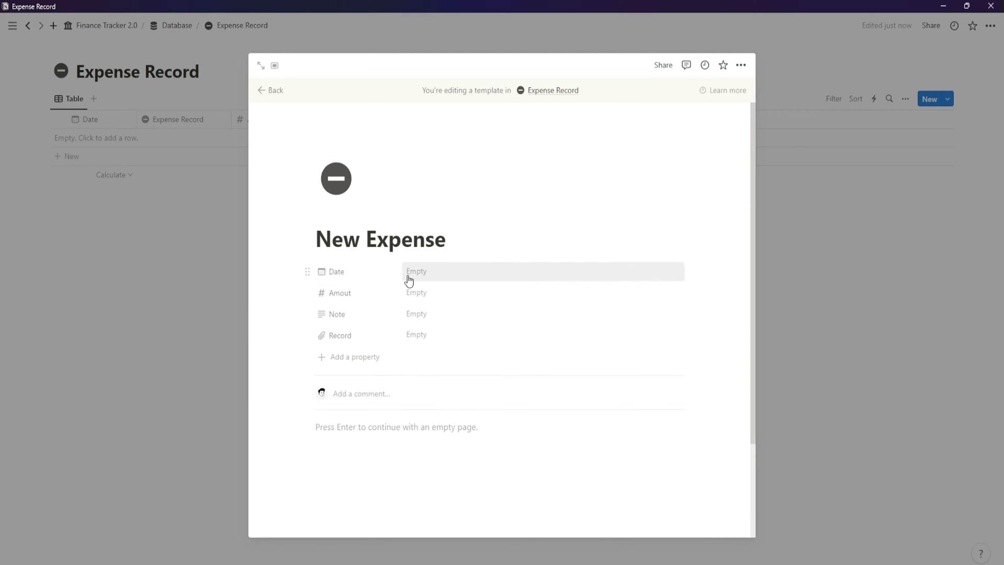
{"action": "left_click", "coordinate": [408, 272]}
{"action": "left_click", "coordinate": [421, 253]}
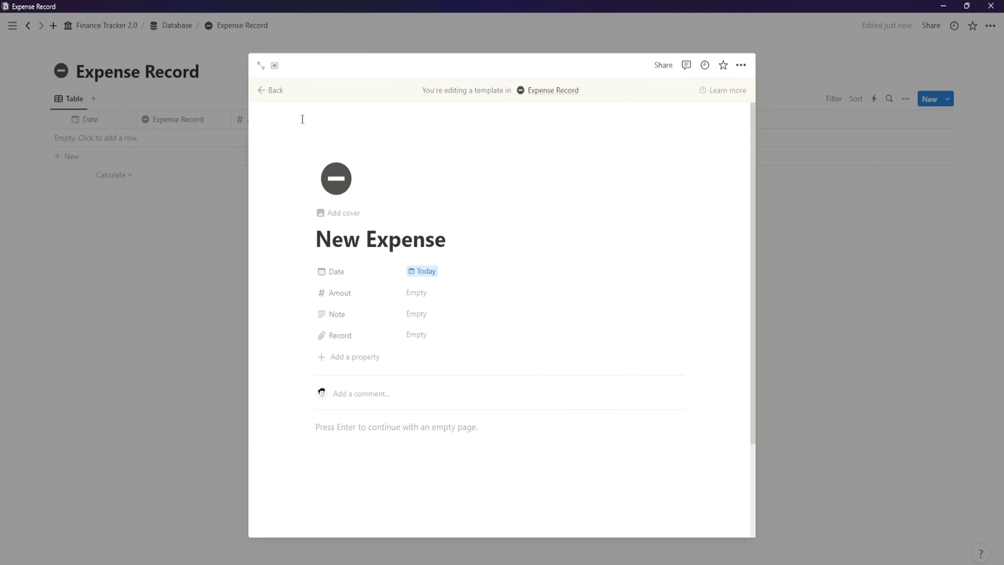
{"action": "left_click", "coordinate": [277, 94]}
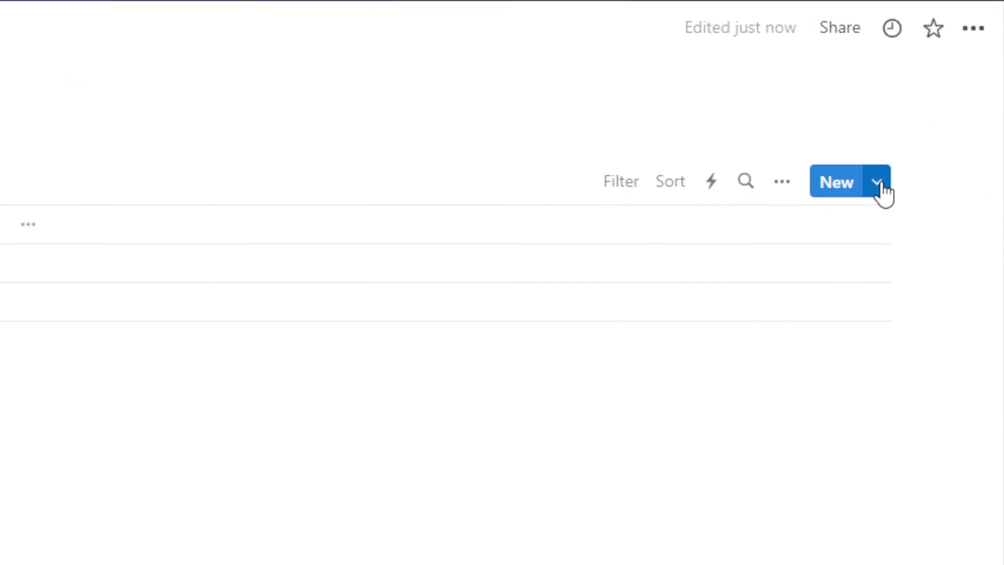
- Set the New Expense template as the default for all views in Expense Record
{"action": "left_click", "coordinate": [948, 101]}
{"action": "left_click", "coordinate": [986, 134]}
{"action": "left_click", "coordinate": [794, 247]}
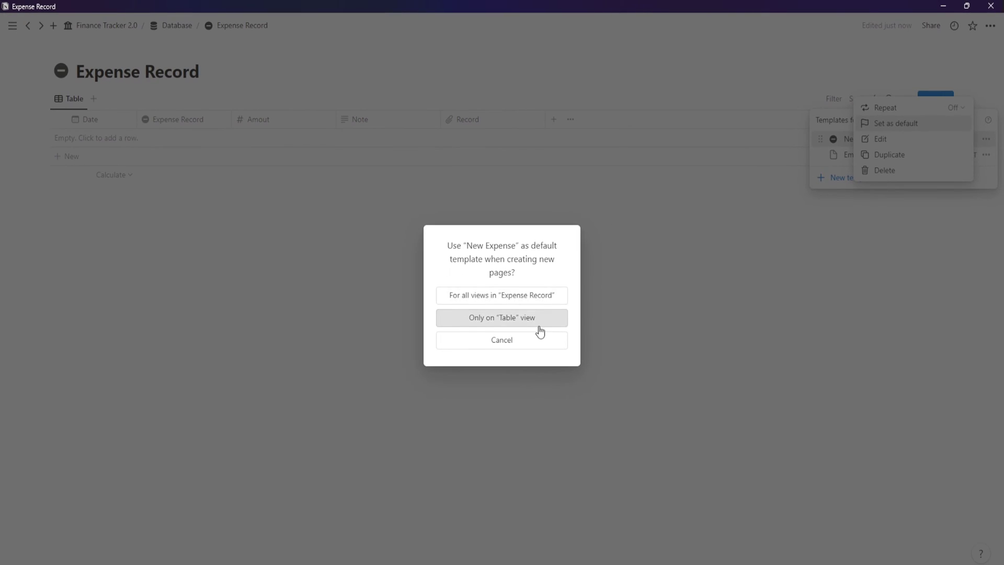
{"action": "left_click", "coordinate": [544, 296]}
{"action": "left_click", "coordinate": [442, 285]}
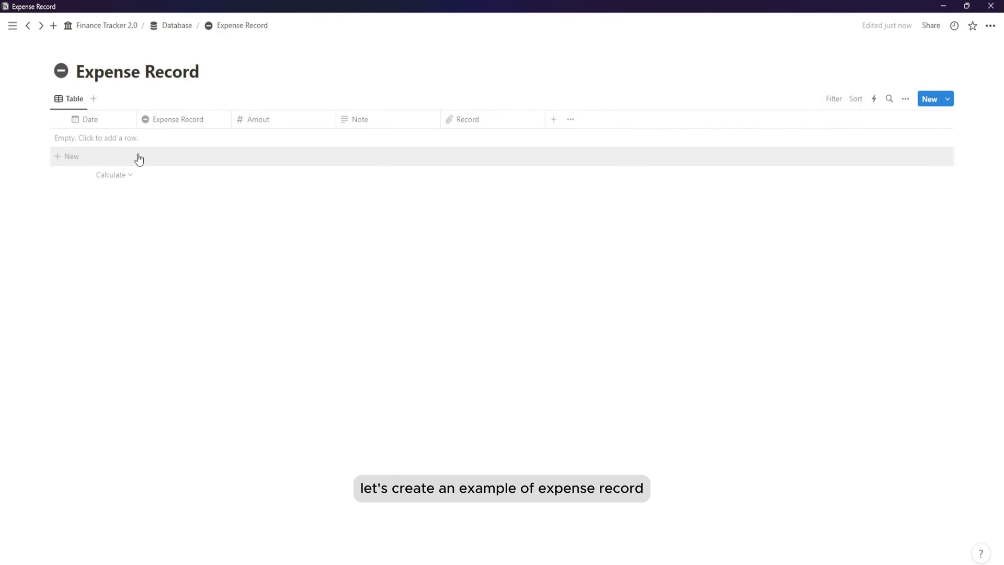
- Add an example expense row named Buy Coffee with an amount of 10 dollars
{"action": "left_click", "coordinate": [163, 140]}
{"action": "triple_click", "coordinate": [164, 137]}
{"action": "type", "text": "Buy Coffee"}
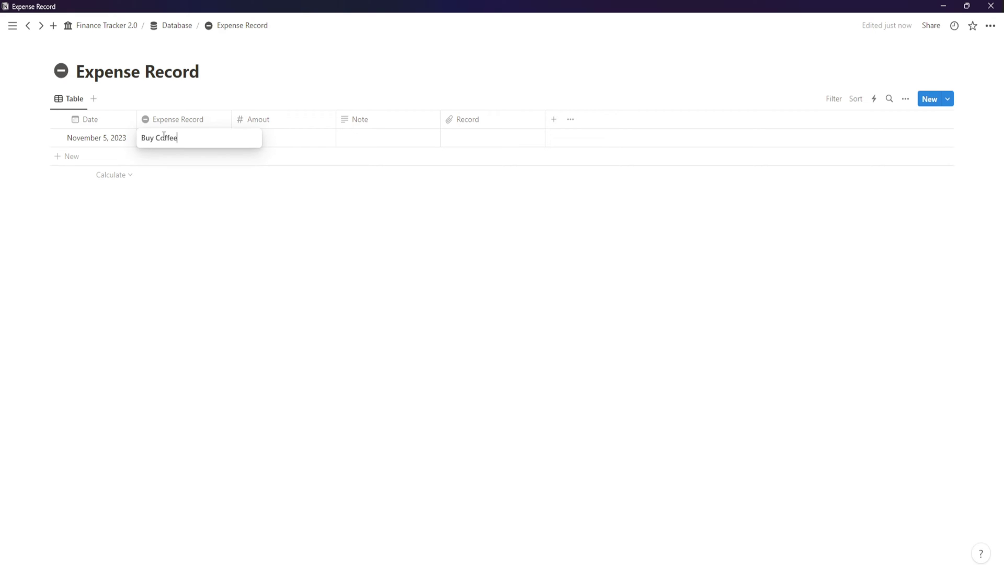
{"action": "key", "text": "Return"}
{"action": "left_click", "coordinate": [280, 135]}
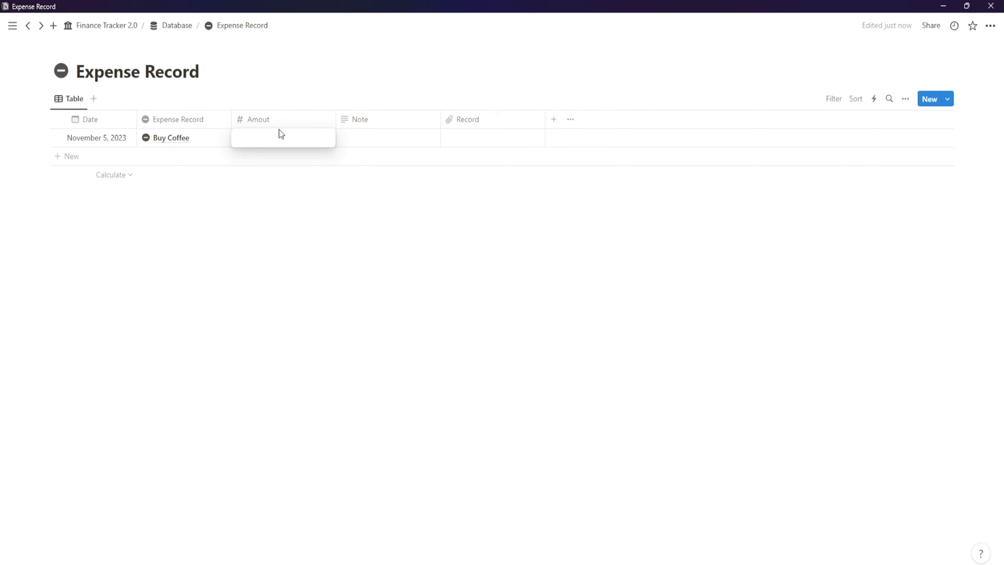
{"action": "type", "text": "10"}
{"action": "key", "text": "Return"}
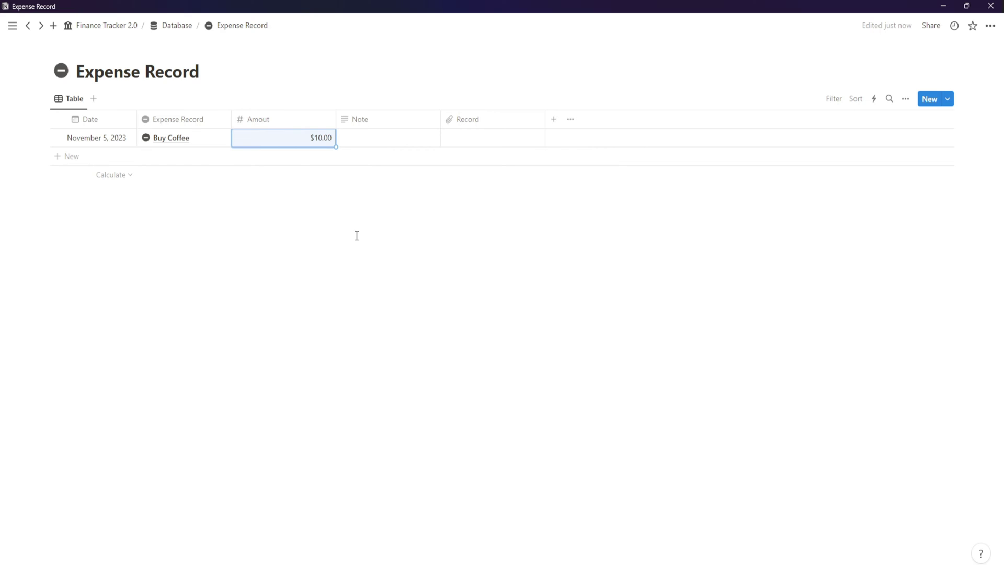
{"action": "left_click", "coordinate": [364, 253]}
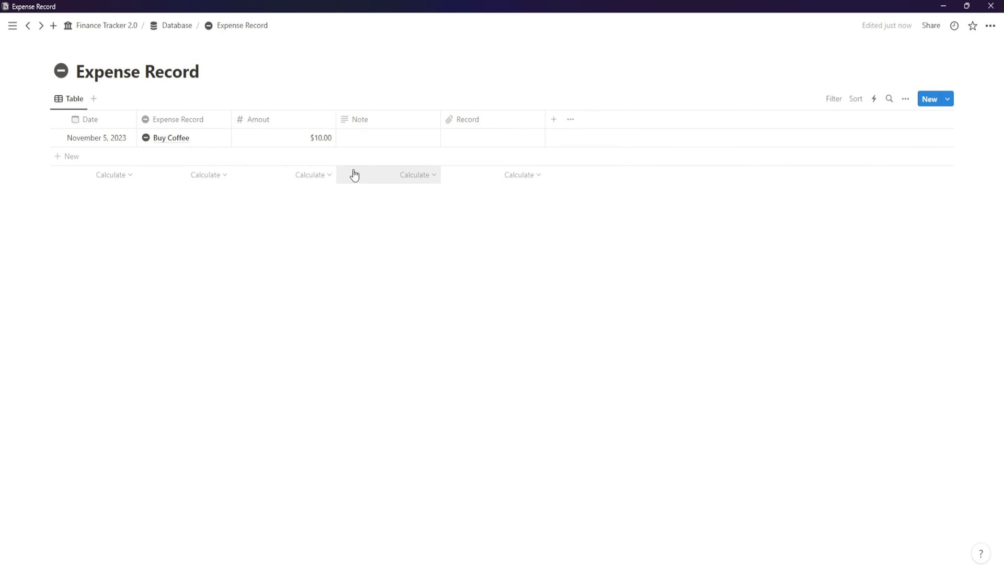
- Return to the Database page and insert a new full-page database below Expense Record
{"action": "left_click", "coordinate": [184, 30]}
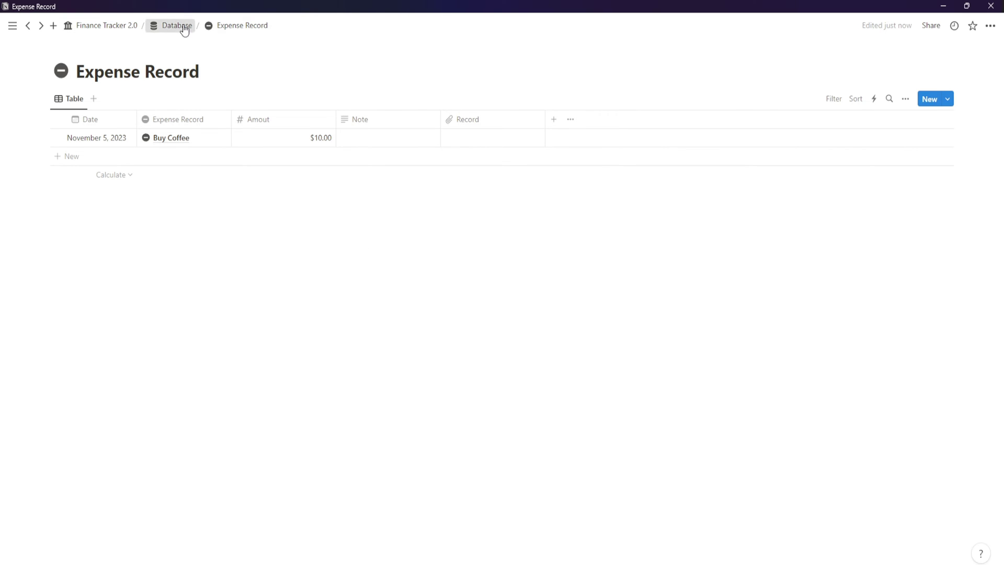
{"action": "left_click", "coordinate": [276, 335]}
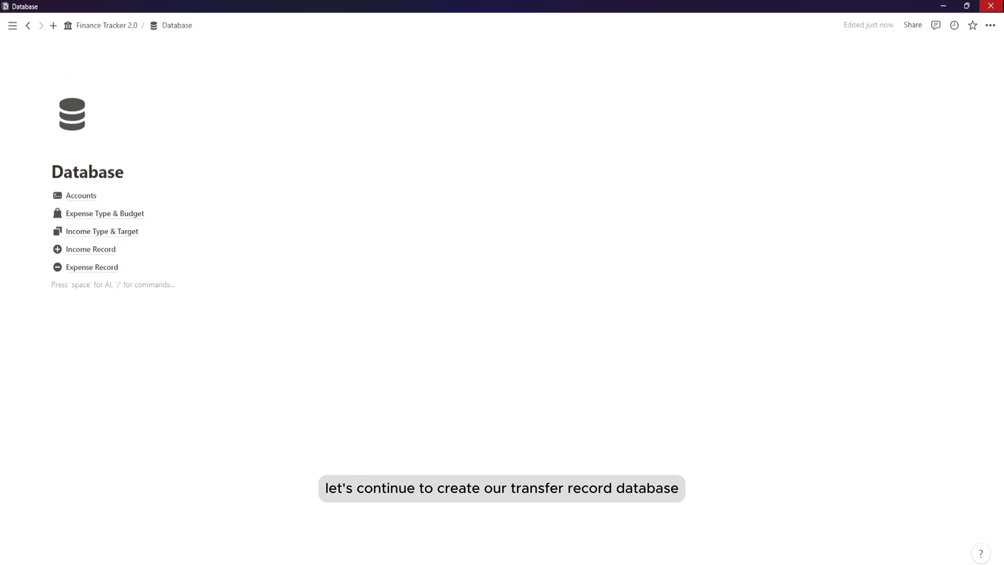
{"action": "type", "text": "/databas"}
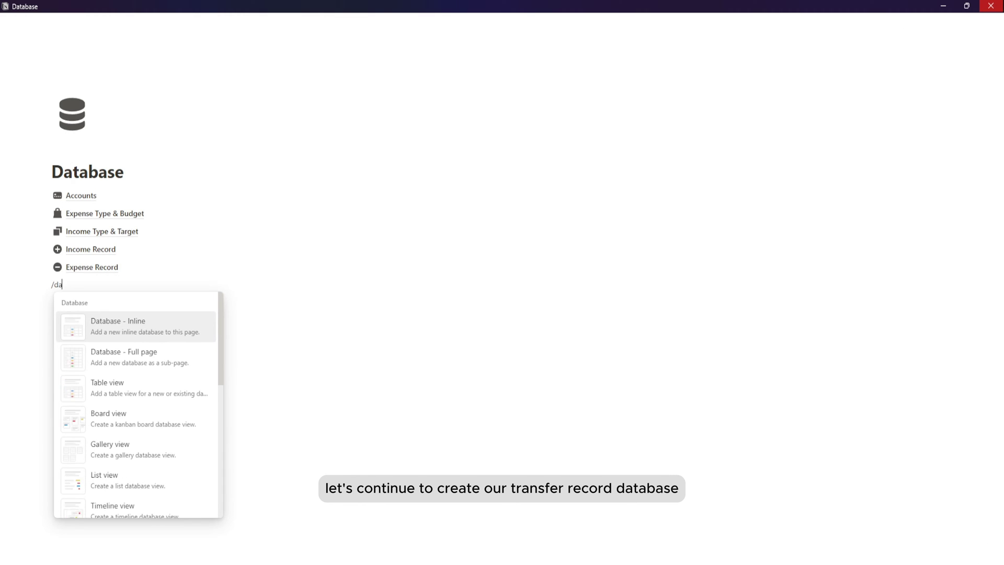
{"action": "left_click", "coordinate": [101, 355]}
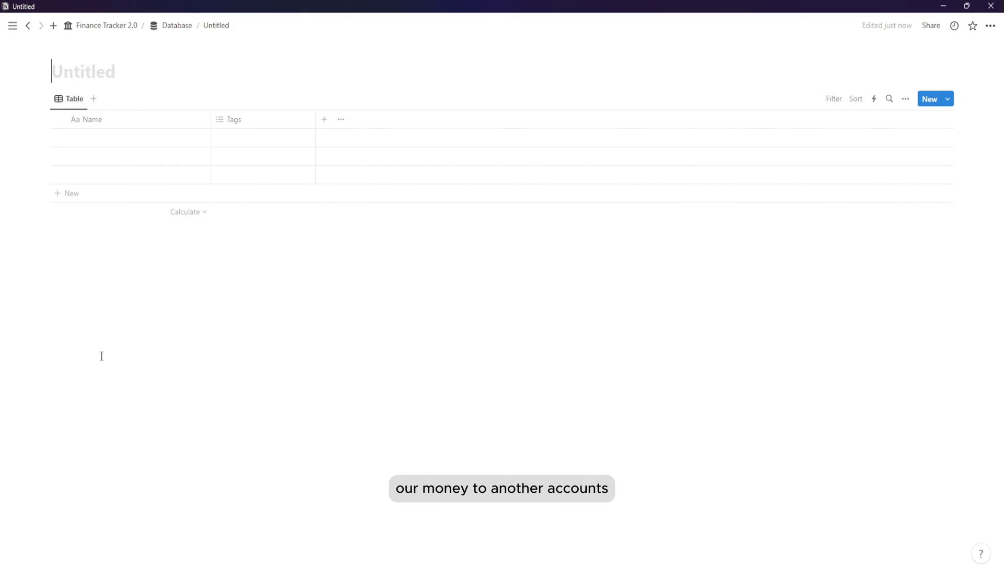
- Title the new database Transfer Record
{"action": "type", "text": "Trabsf"}
{"action": "key", "text": "BackSpace"}
{"action": "key", "text": "BackSpace"}
{"action": "key", "text": "BackSpace"}
{"action": "type", "text": "ns"}
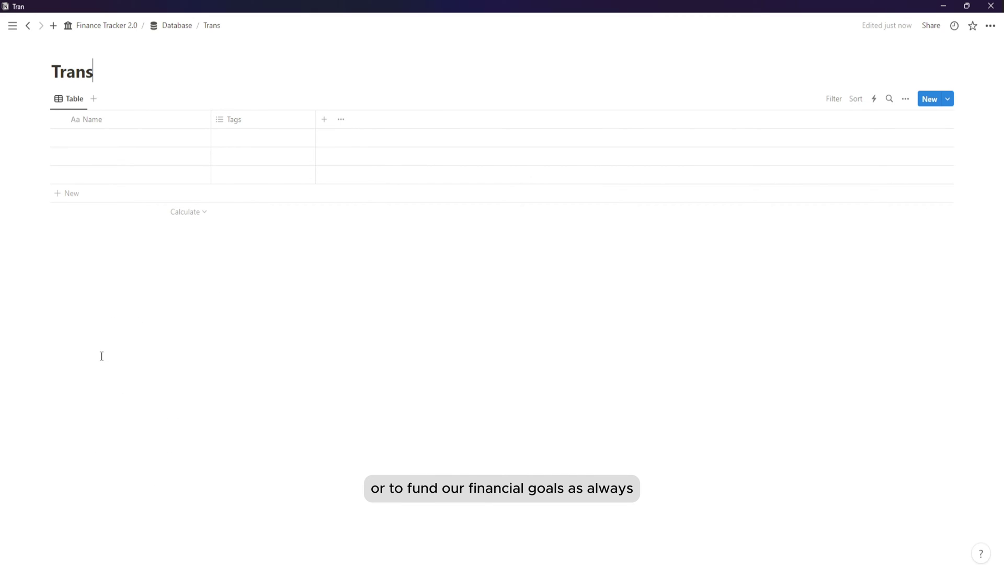
{"action": "type", "text": "fer Ro"}
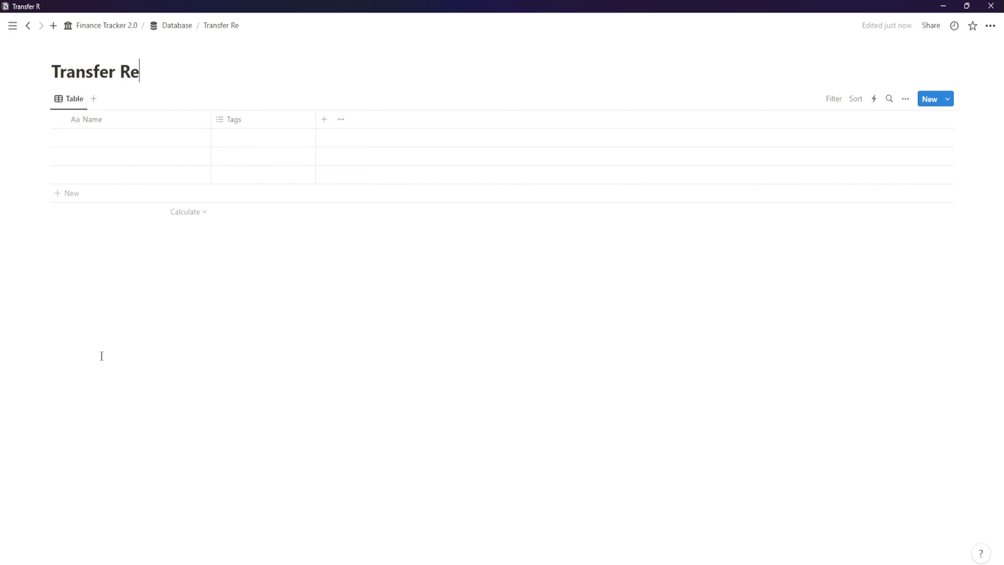
{"action": "type", "text": "cord"}
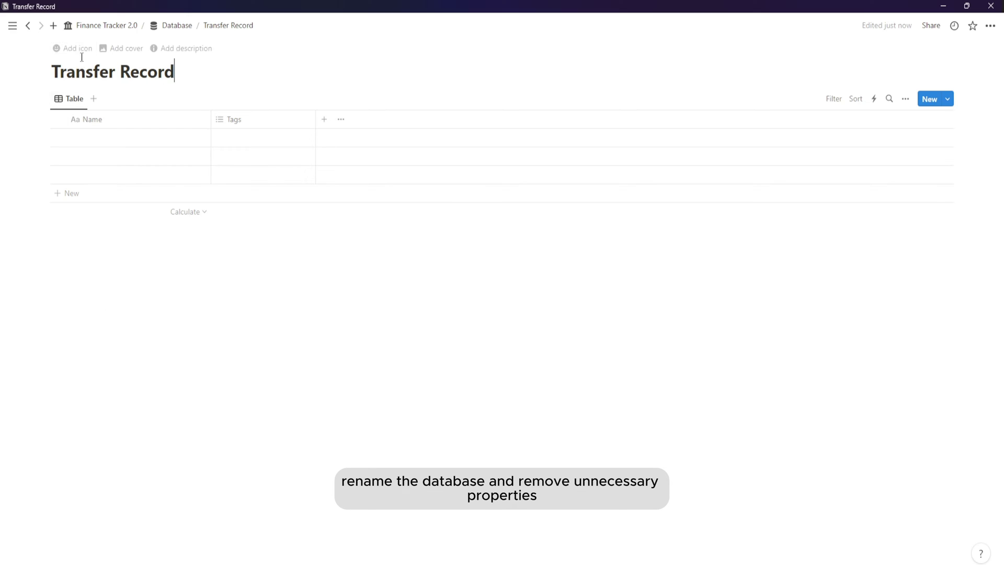
- Add an icon to the Transfer Record database and open the built-in icon set to replace the random emoji
{"action": "left_click", "coordinate": [78, 50]}
{"action": "left_click", "coordinate": [64, 71]}
{"action": "left_click", "coordinate": [51, 95]}
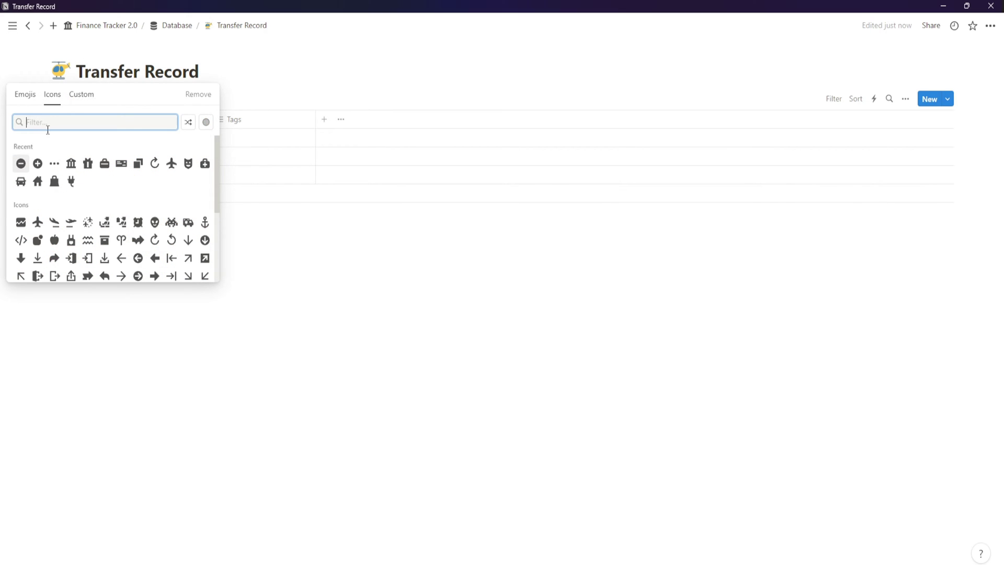
- Set the Transfer Record page icon to the dark circled right arrow, found by filtering the icons for "arrow"
{"action": "type", "text": "arrow"}
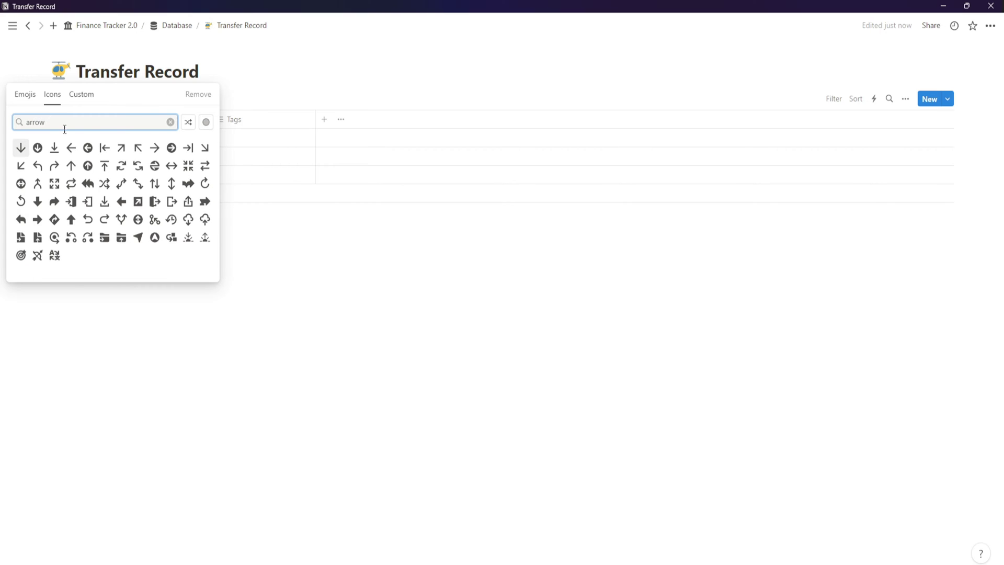
{"action": "mouse_move", "coordinate": [171, 149]}
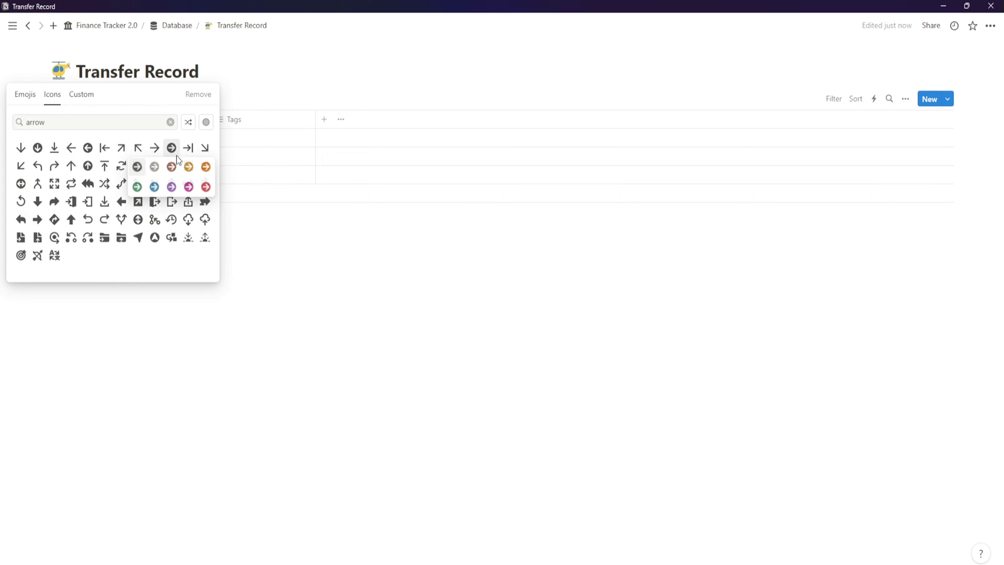
{"action": "left_click", "coordinate": [137, 167]}
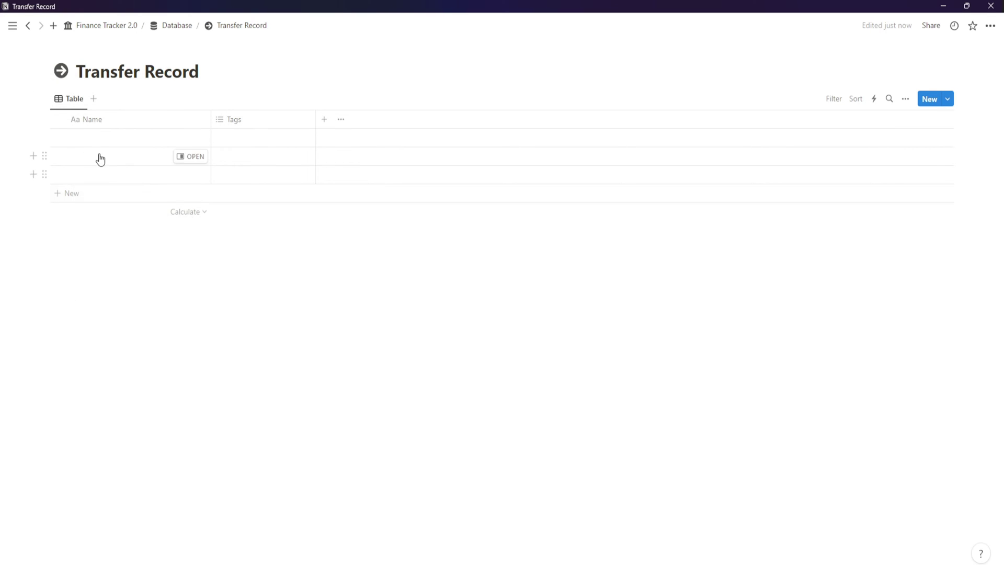
- Rename the Name property to "Transfer" and give it the circled right-arrow icon
{"action": "left_click", "coordinate": [87, 120]}
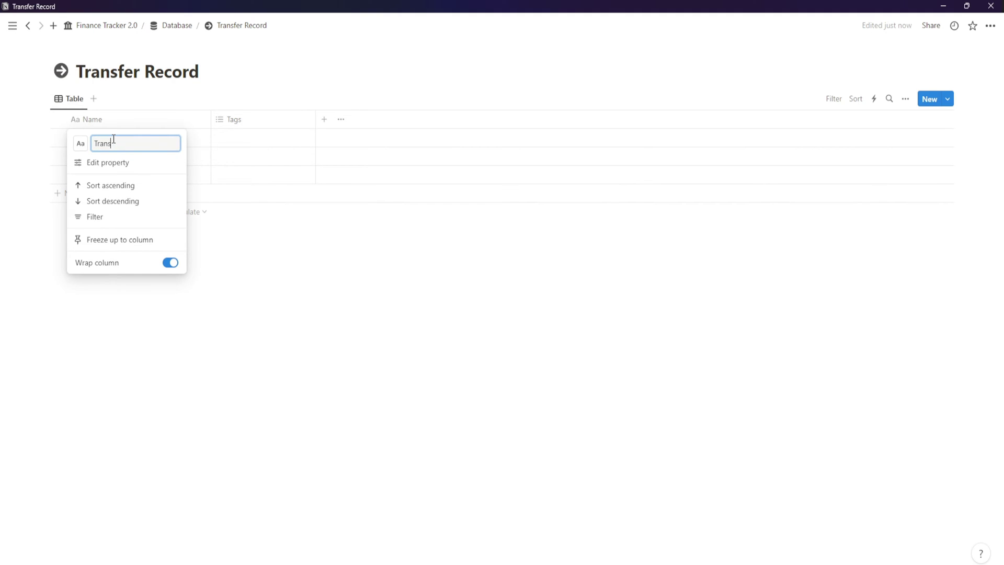
{"action": "left_click", "coordinate": [80, 144]}
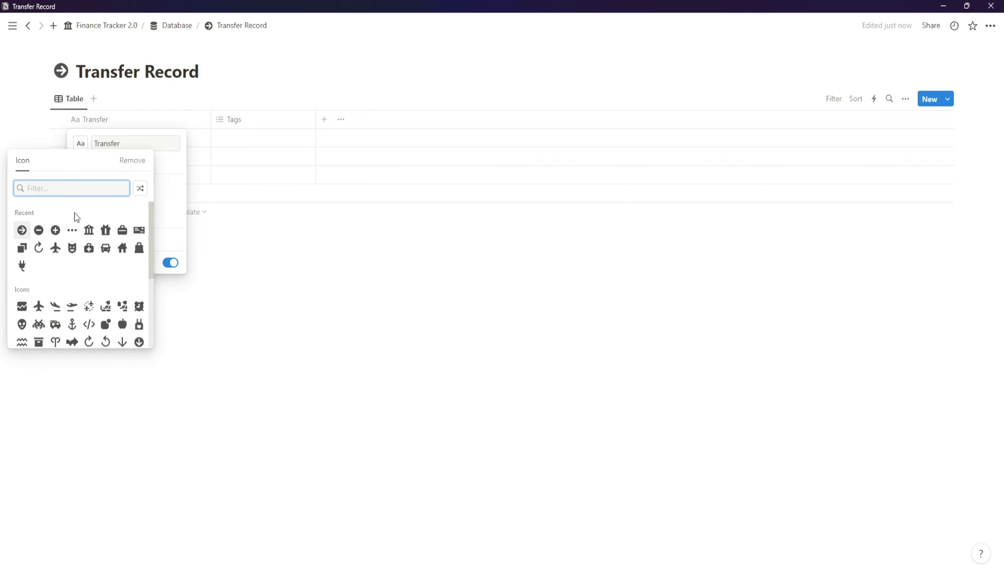
{"action": "left_click", "coordinate": [22, 229]}
{"action": "left_click", "coordinate": [284, 260]}
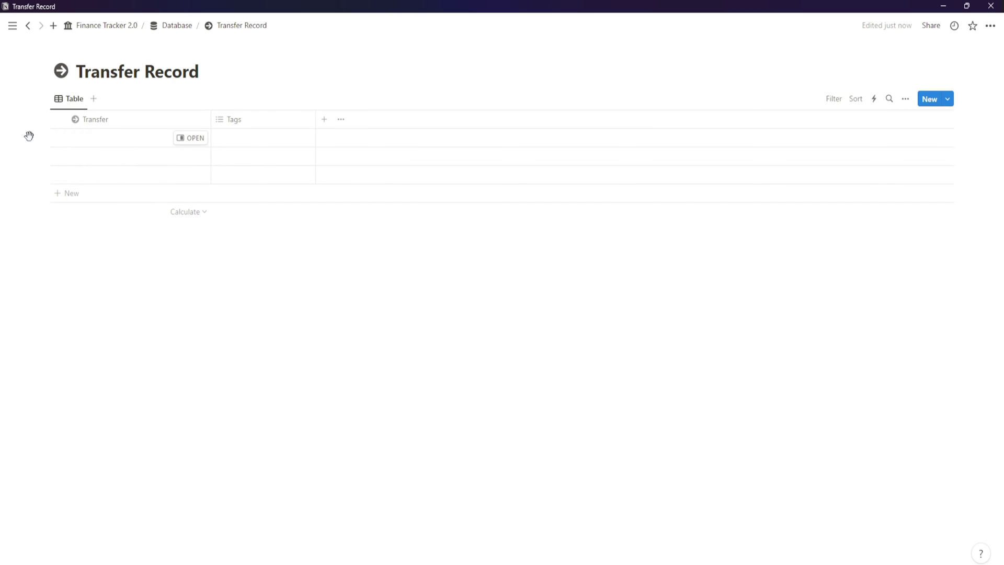
- Delete the three empty rows and the Tags property from the Transfer Record table
{"action": "left_click_drag", "start_coordinate": [23, 131], "coordinate": [186, 236]}
{"action": "key", "text": "Delete"}
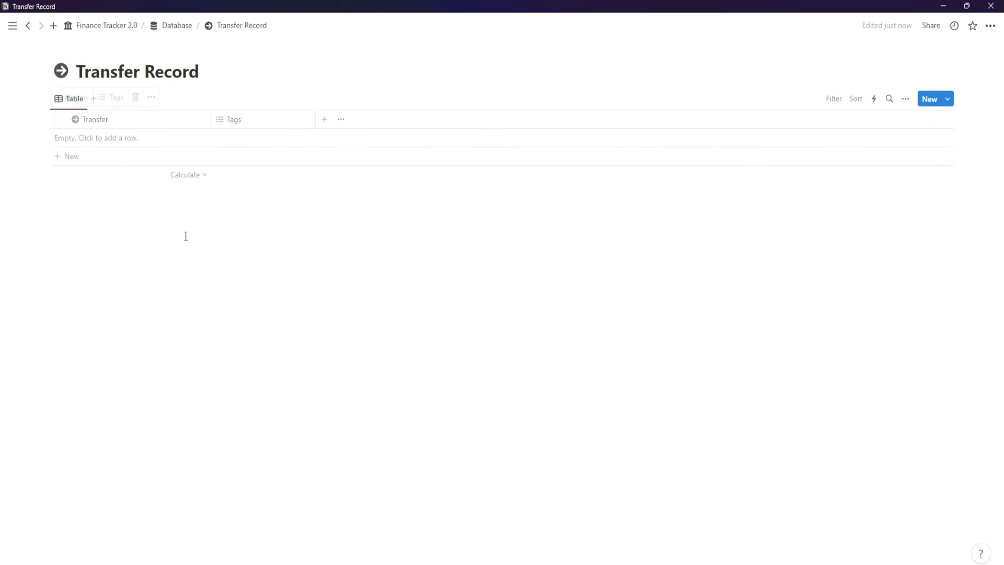
{"action": "left_click", "coordinate": [265, 120]}
{"action": "left_click", "coordinate": [246, 287]}
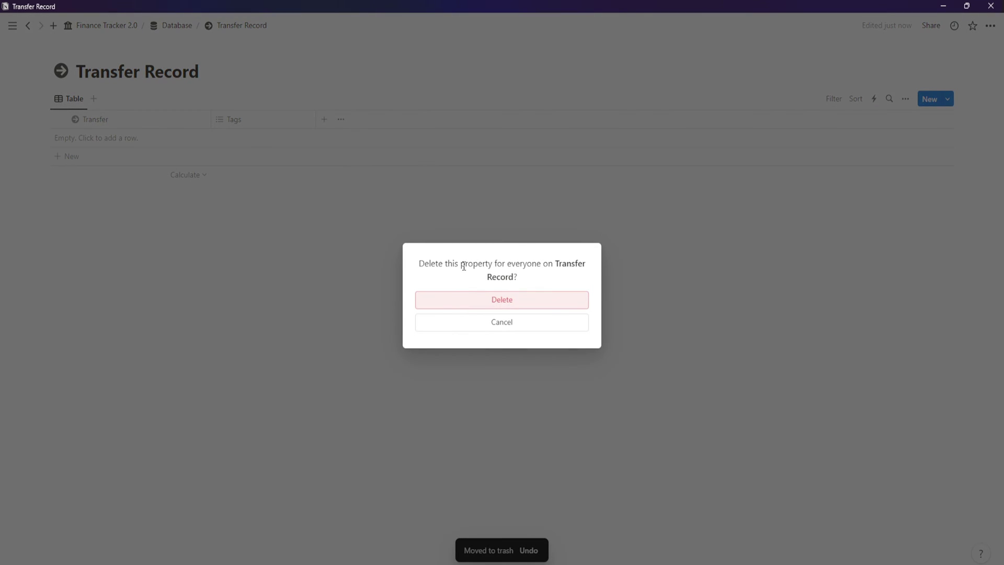
{"action": "left_click", "coordinate": [435, 307]}
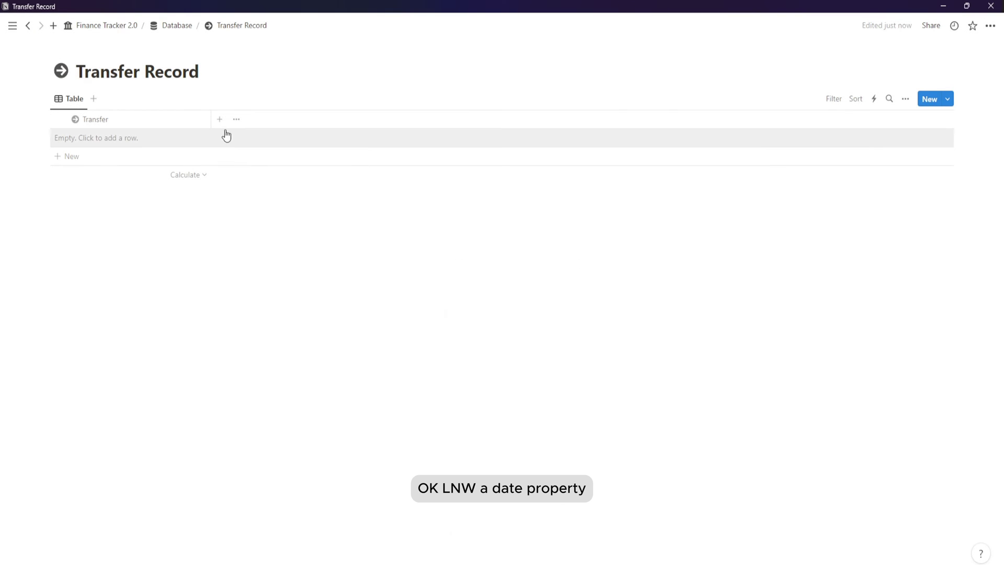
- Add a Date property, place it before the Transfer column, and narrow the Transfer column
{"action": "left_click", "coordinate": [220, 119]}
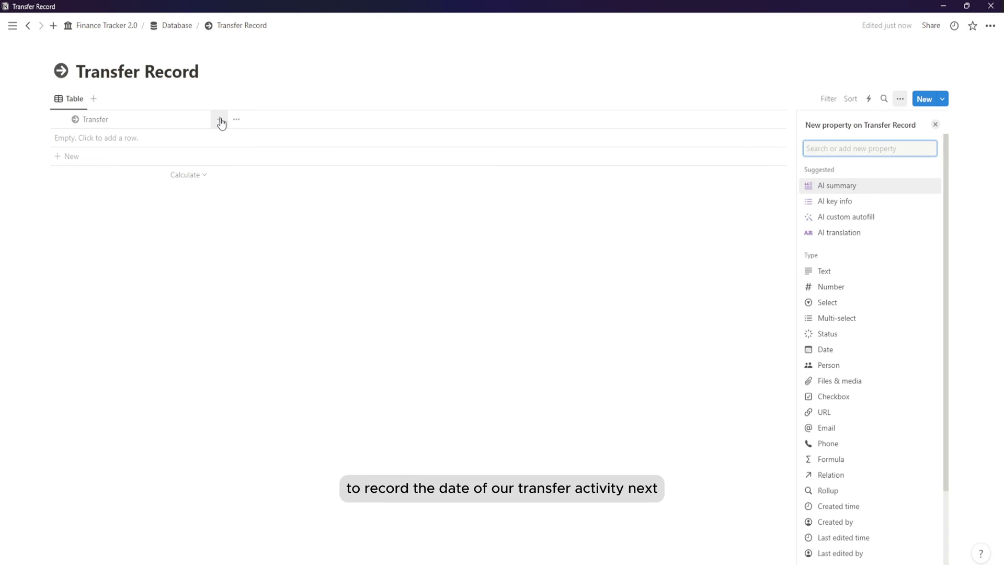
{"action": "scroll", "coordinate": [858, 276], "scroll_direction": "down", "scroll_amount": 1}
{"action": "scroll", "coordinate": [857, 276], "scroll_direction": "down", "scroll_amount": 1}
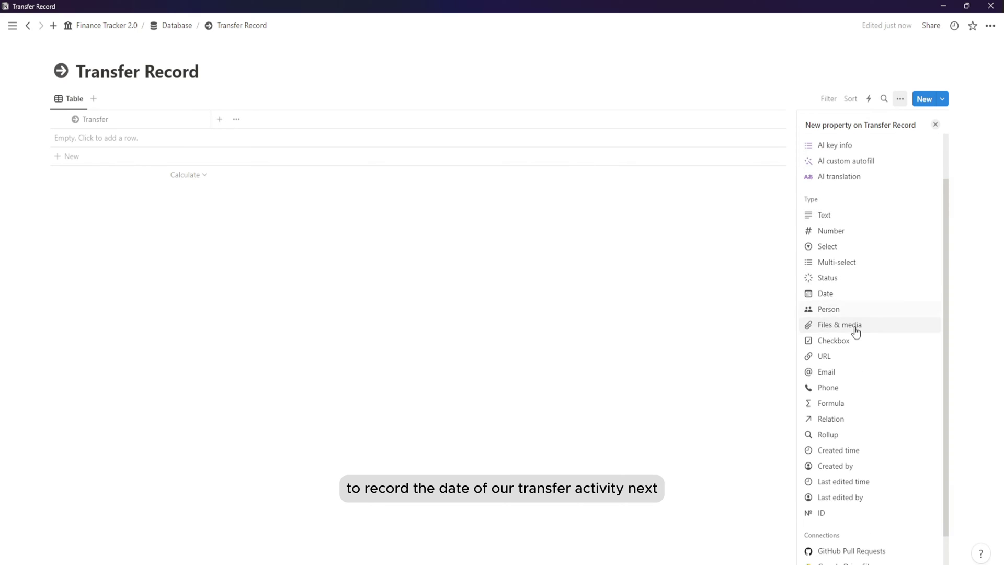
{"action": "left_click", "coordinate": [835, 290]}
{"action": "left_click", "coordinate": [775, 258]}
{"action": "left_click_drag", "start_coordinate": [266, 120], "coordinate": [127, 125]}
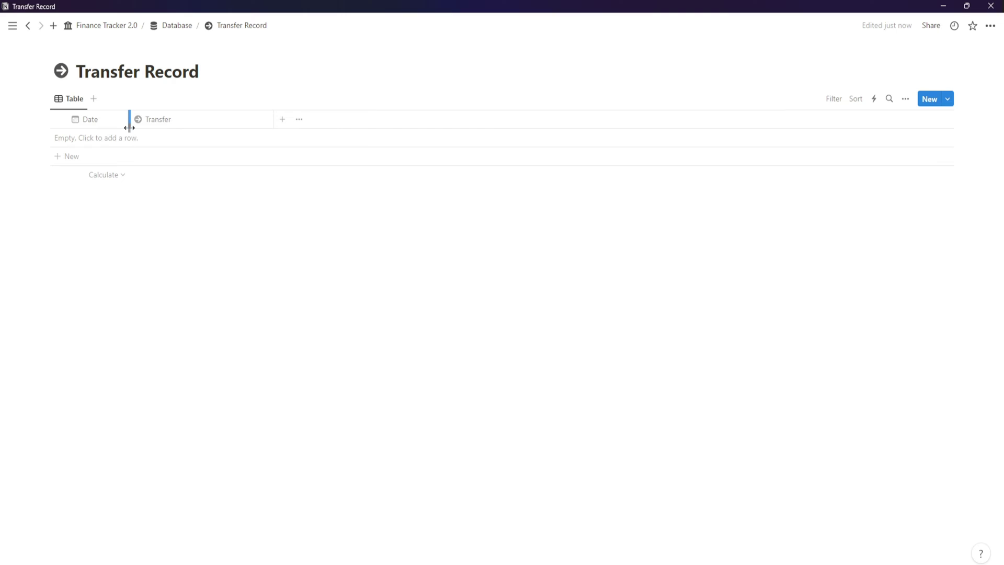
{"action": "left_click_drag", "start_coordinate": [273, 119], "coordinate": [237, 125]}
- Add a Number property named "Amount" with the US Dollar number format
{"action": "left_click", "coordinate": [250, 126]}
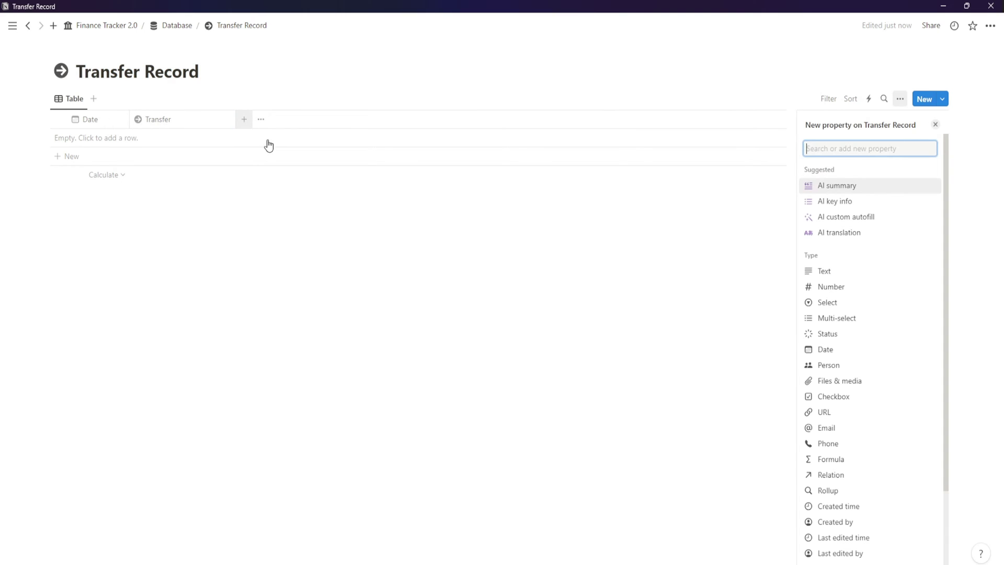
{"action": "left_click", "coordinate": [852, 286]}
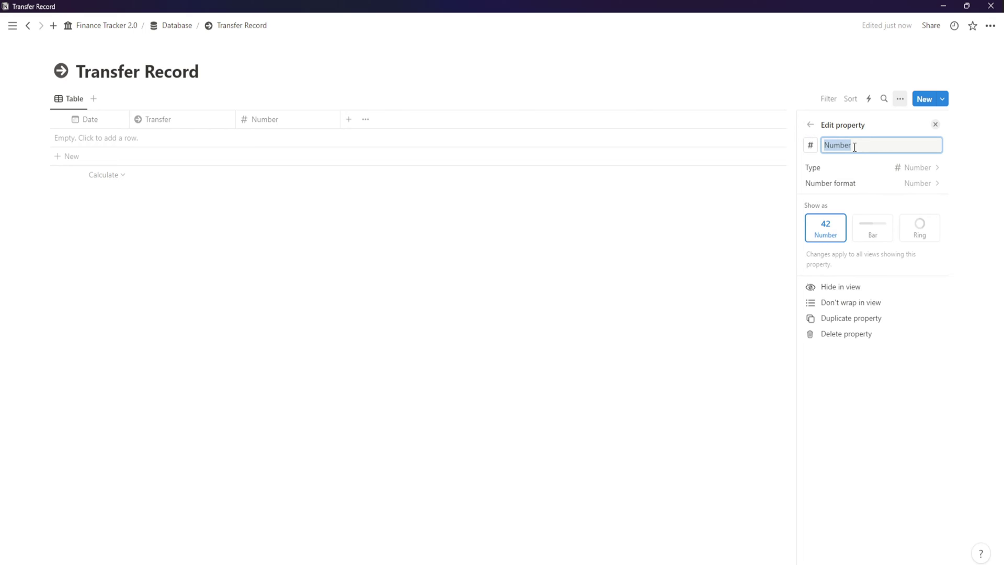
{"action": "type", "text": "Amount"}
{"action": "left_click", "coordinate": [937, 184]}
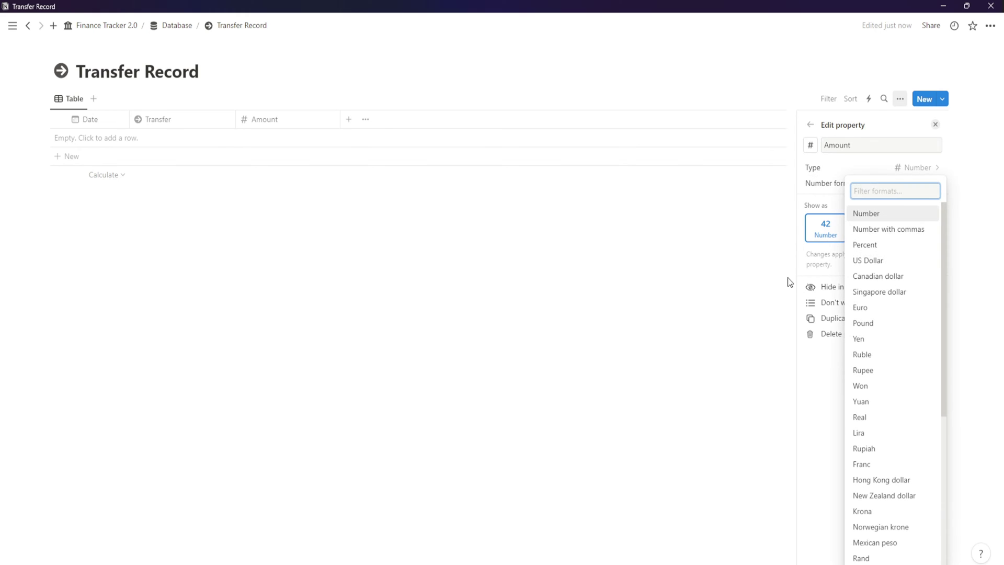
{"action": "left_click", "coordinate": [872, 259]}
{"action": "left_click", "coordinate": [595, 284]}
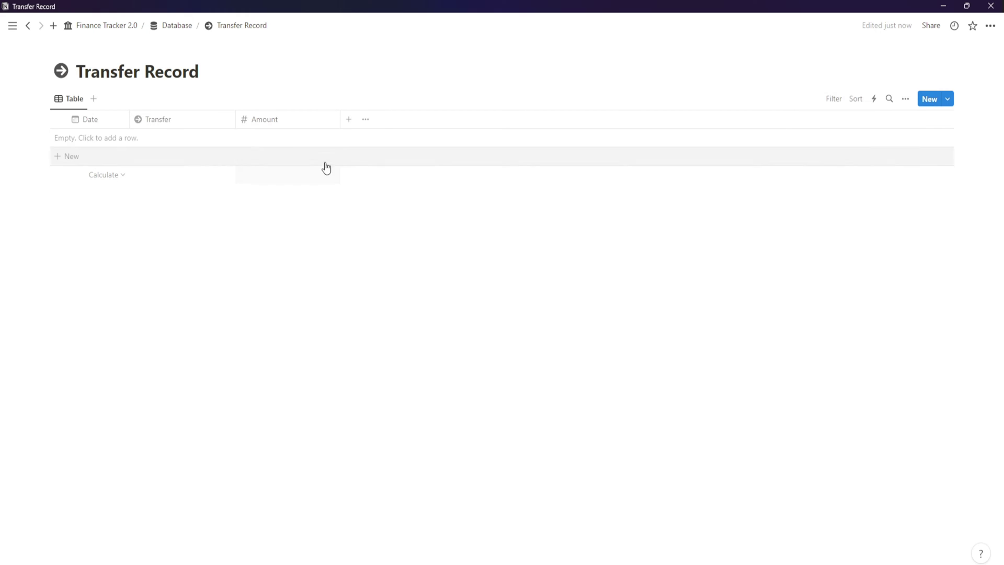
- Add a Select property named "Type" with the options Moving, Saving, Funding and Other
{"action": "left_click", "coordinate": [347, 123]}
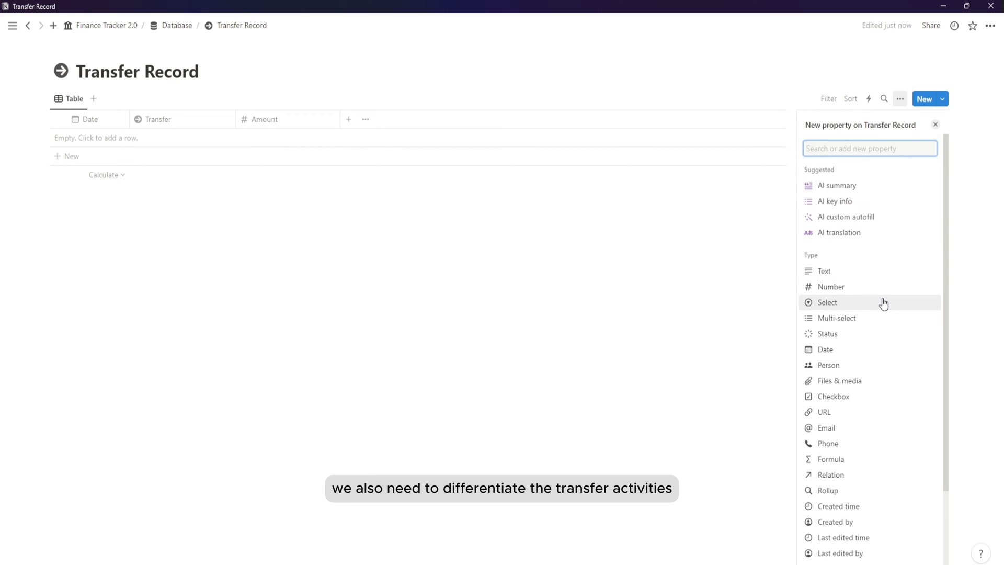
{"action": "left_click", "coordinate": [883, 304]}
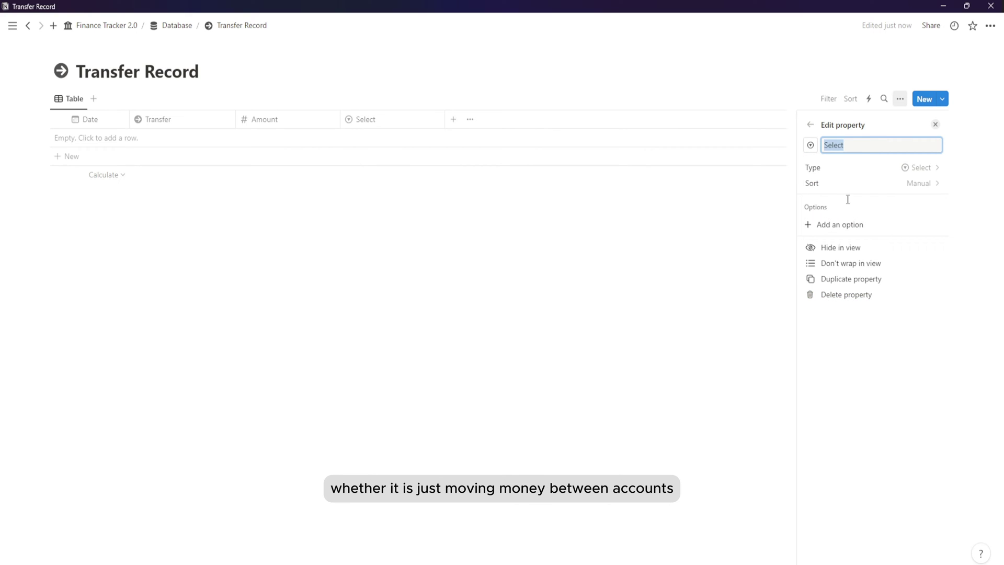
{"action": "left_click", "coordinate": [923, 224]}
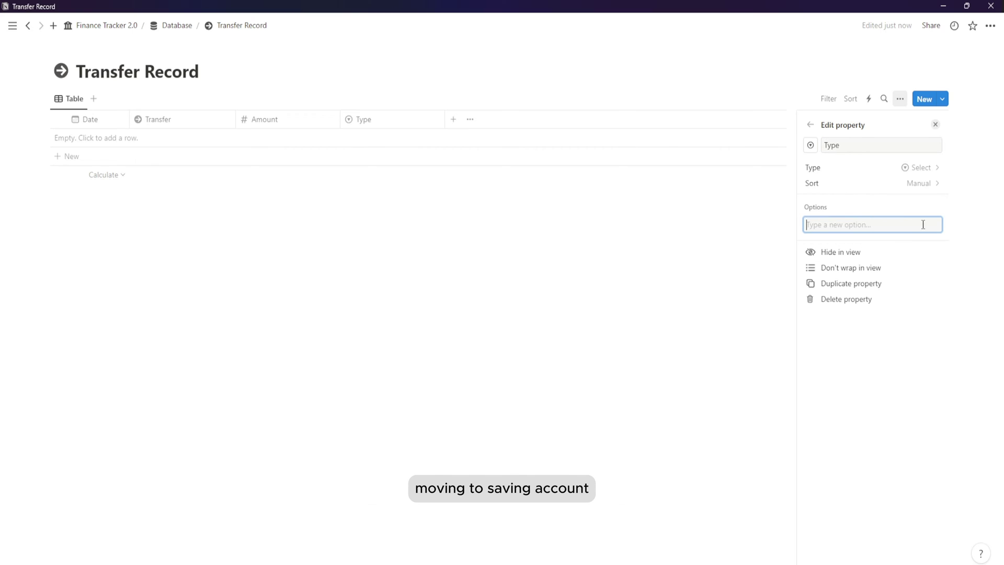
{"action": "type", "text": "Movi"}
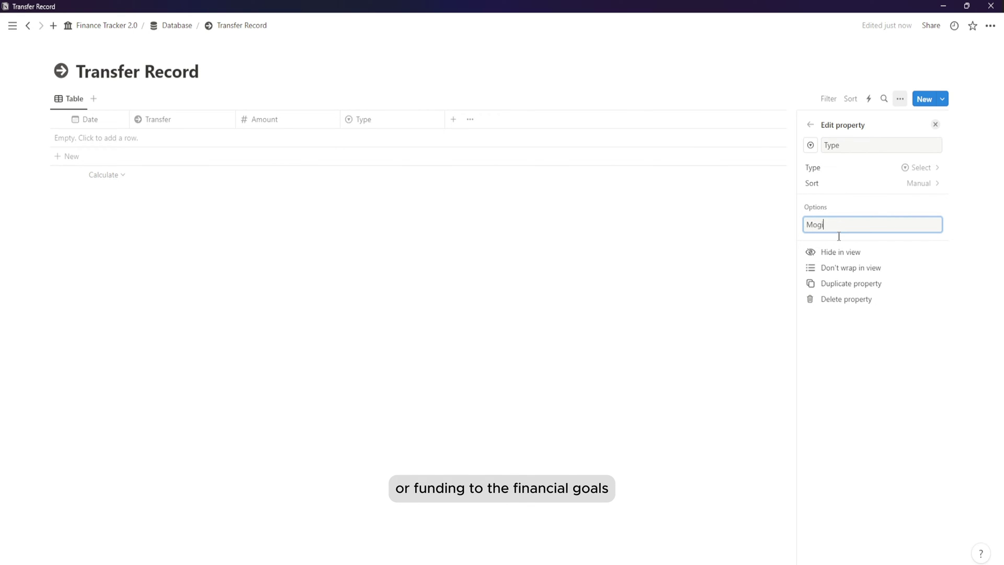
{"action": "type", "text": "ng"}
{"action": "key", "text": "Return"}
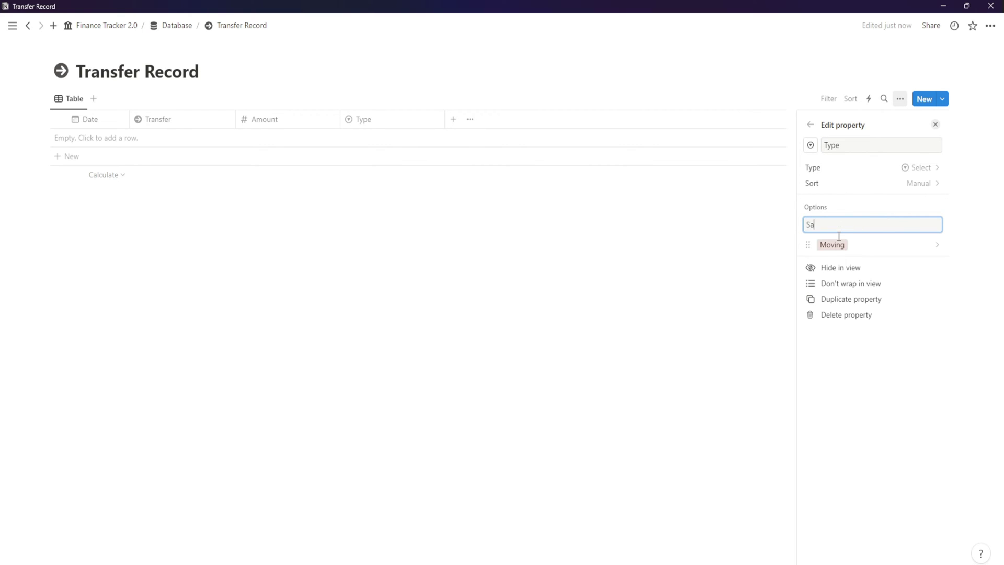
{"action": "key", "text": "Return"}
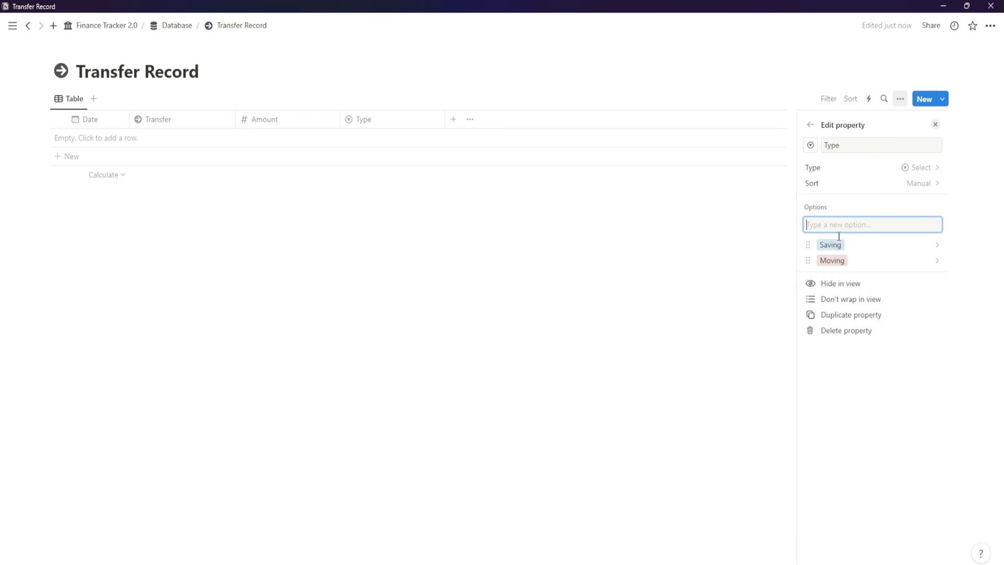
{"action": "type", "text": "Funding"}
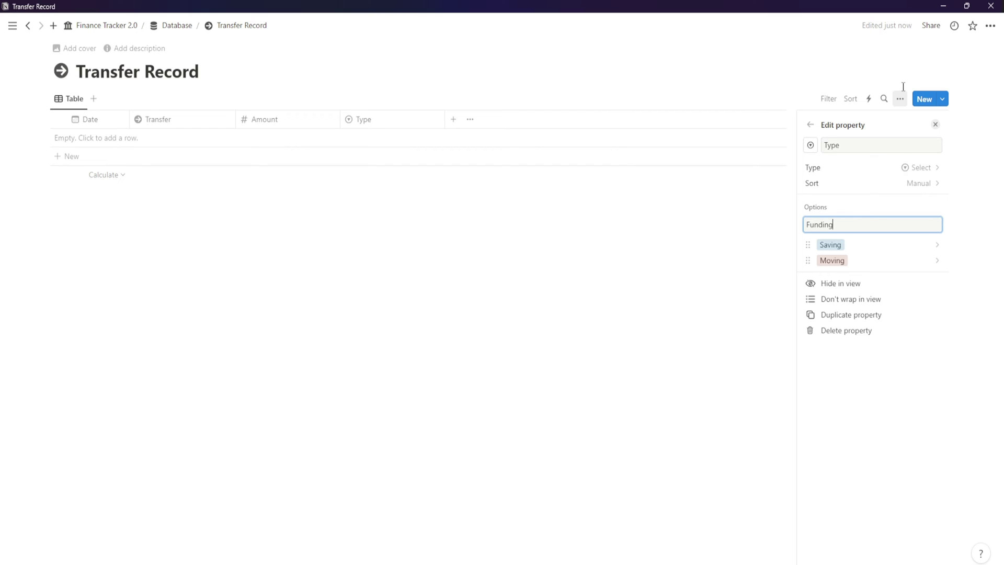
{"action": "key", "text": "Return"}
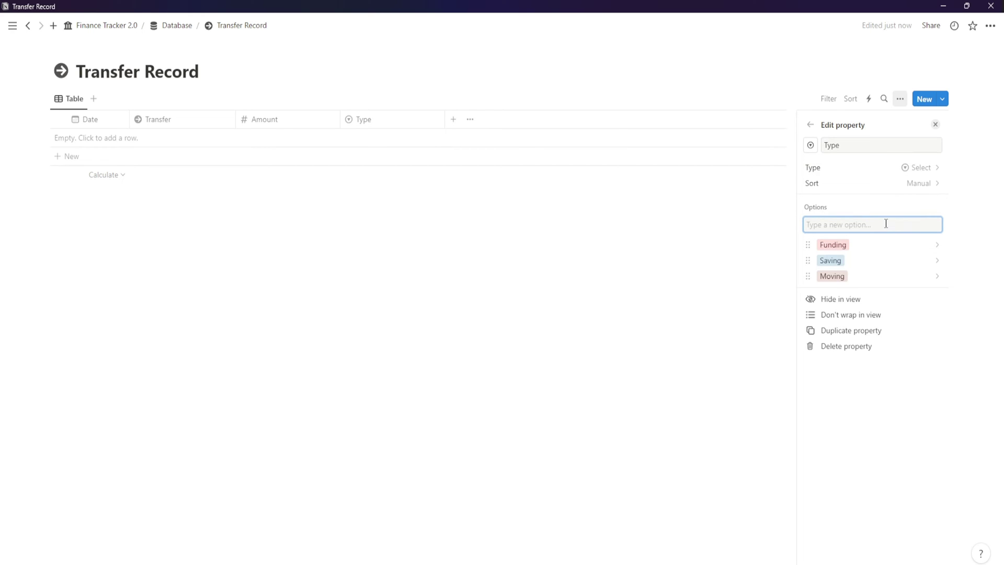
{"action": "type", "text": "Other"}
{"action": "key", "text": "Return"}
- Set the Other, Funding, Moving and Saving options to light gray and move the Type column before Amount
{"action": "left_click", "coordinate": [905, 247]}
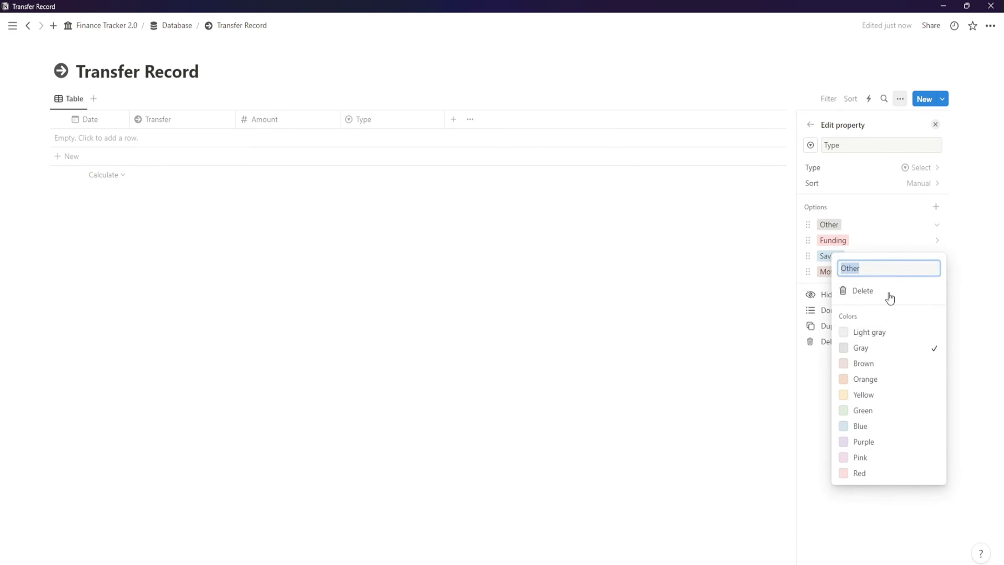
{"action": "left_click", "coordinate": [872, 333]}
{"action": "left_click", "coordinate": [832, 244]}
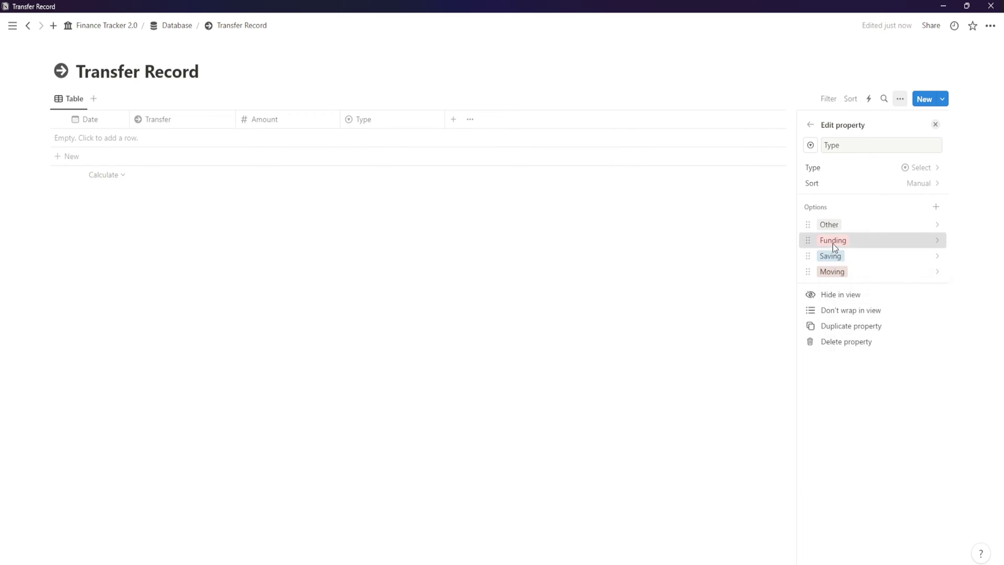
{"action": "left_click", "coordinate": [833, 243]}
{"action": "left_click", "coordinate": [868, 327]}
{"action": "left_click", "coordinate": [804, 275]}
{"action": "left_click", "coordinate": [820, 271]}
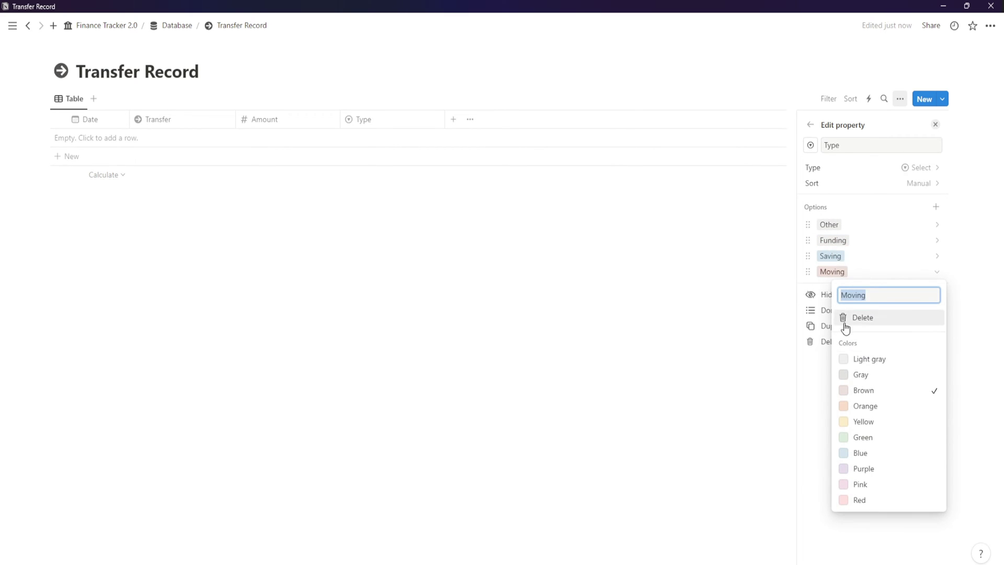
{"action": "left_click", "coordinate": [860, 359]}
{"action": "left_click", "coordinate": [832, 256]}
{"action": "left_click", "coordinate": [832, 255]}
{"action": "left_click", "coordinate": [868, 343]}
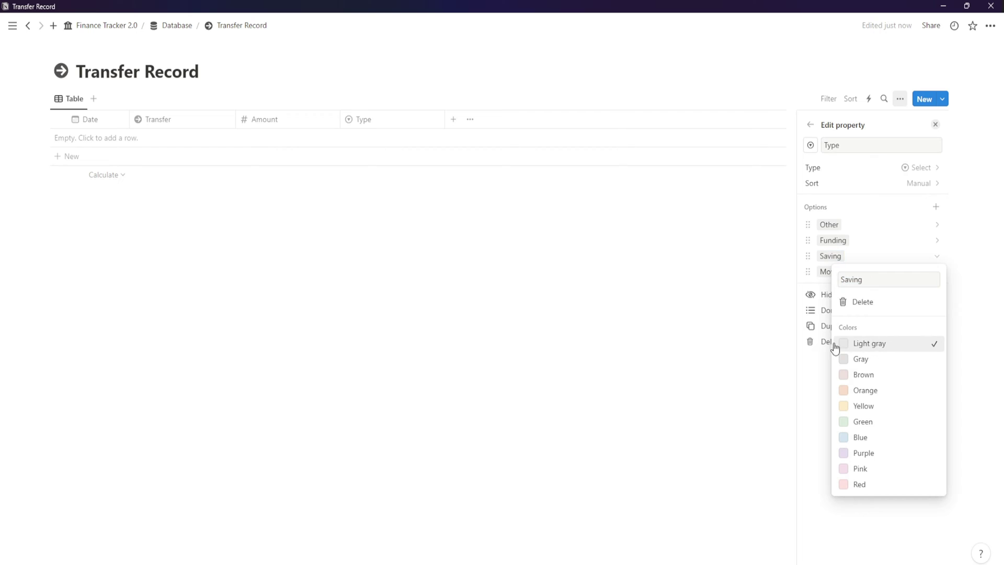
{"action": "left_click", "coordinate": [697, 345]}
{"action": "left_click_drag", "start_coordinate": [398, 120], "coordinate": [313, 125]}
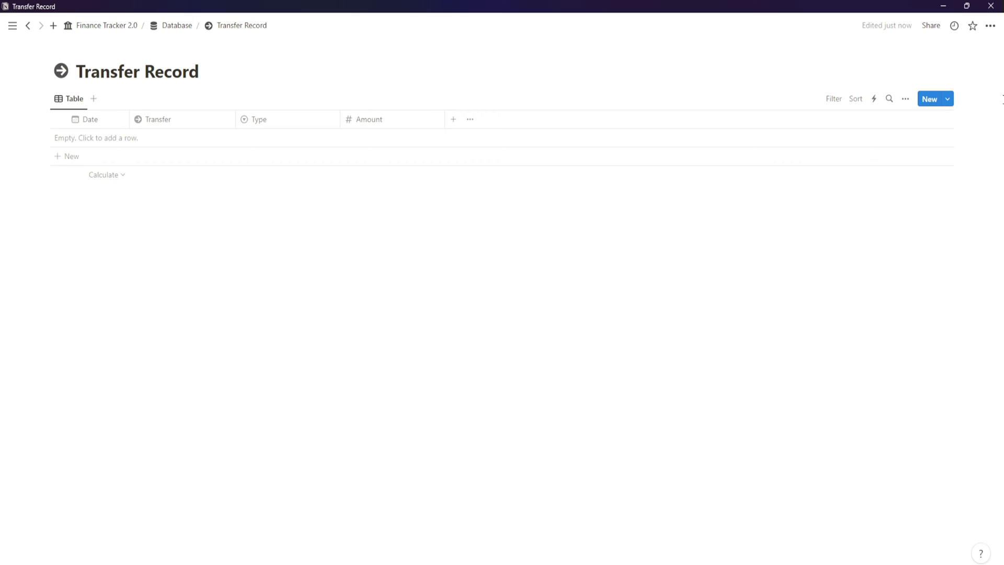
- Create a new template for the Transfer Record database titled "New Transfer"
{"action": "left_click", "coordinate": [947, 100]}
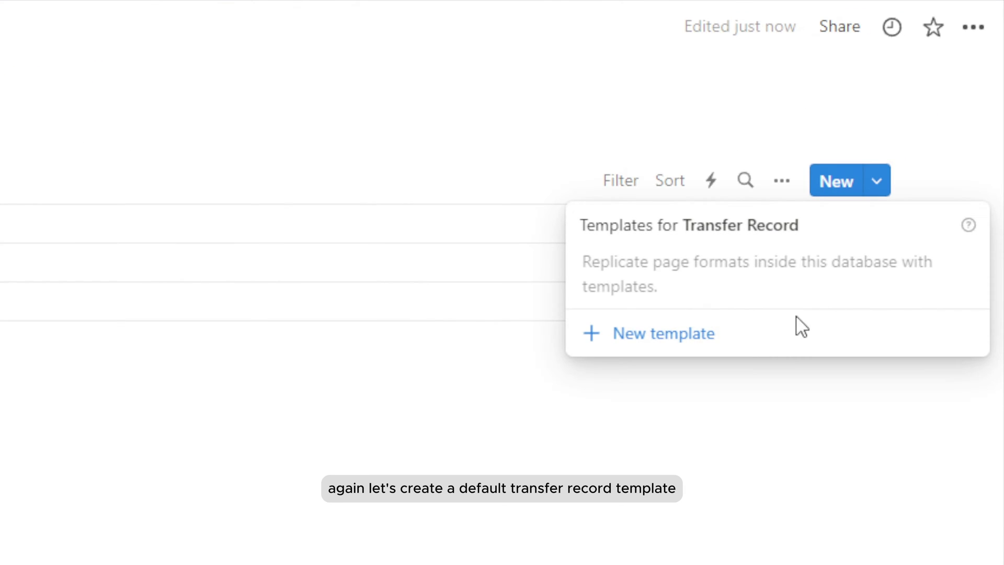
{"action": "left_click", "coordinate": [795, 329]}
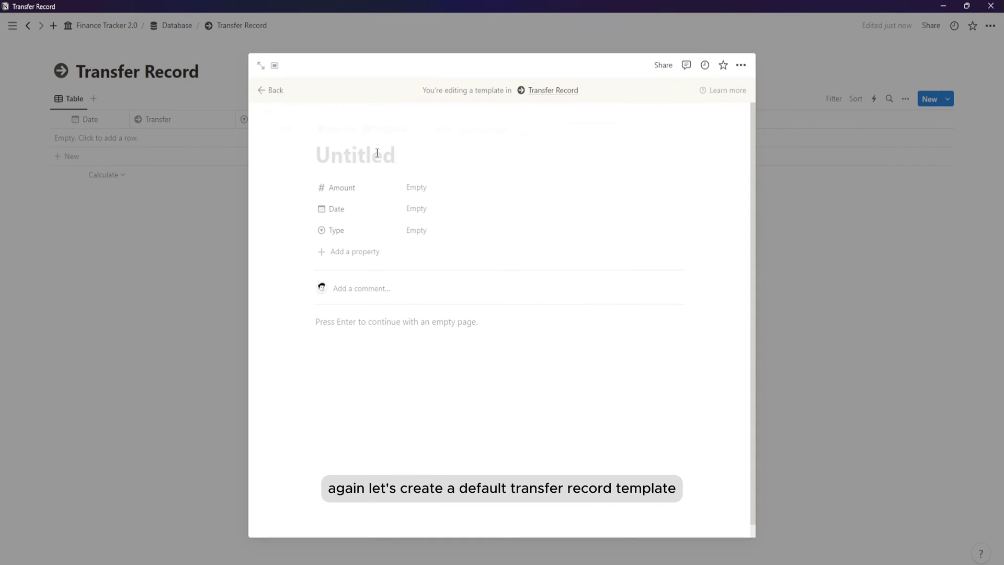
{"action": "type", "text": "Ne"}
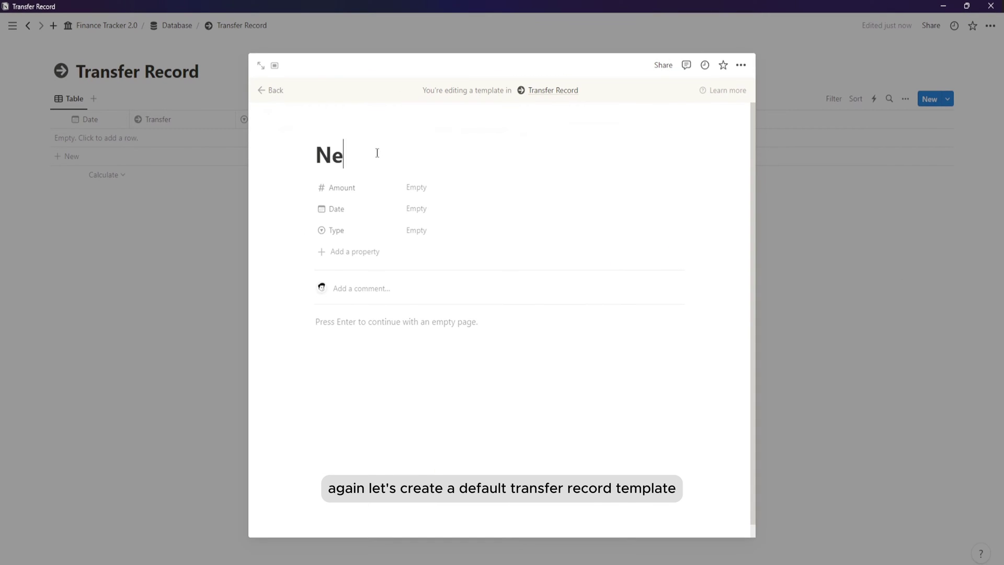
{"action": "type", "text": "w Transfer"}
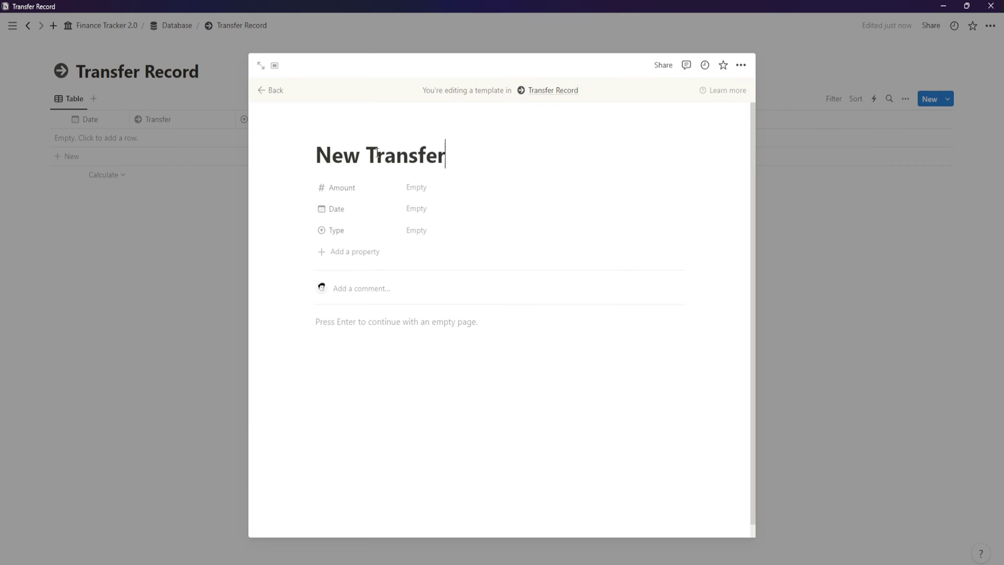
- Give the New Transfer template the circled right-arrow icon in the default dark color
{"action": "left_click", "coordinate": [329, 130]}
{"action": "left_click", "coordinate": [336, 175]}
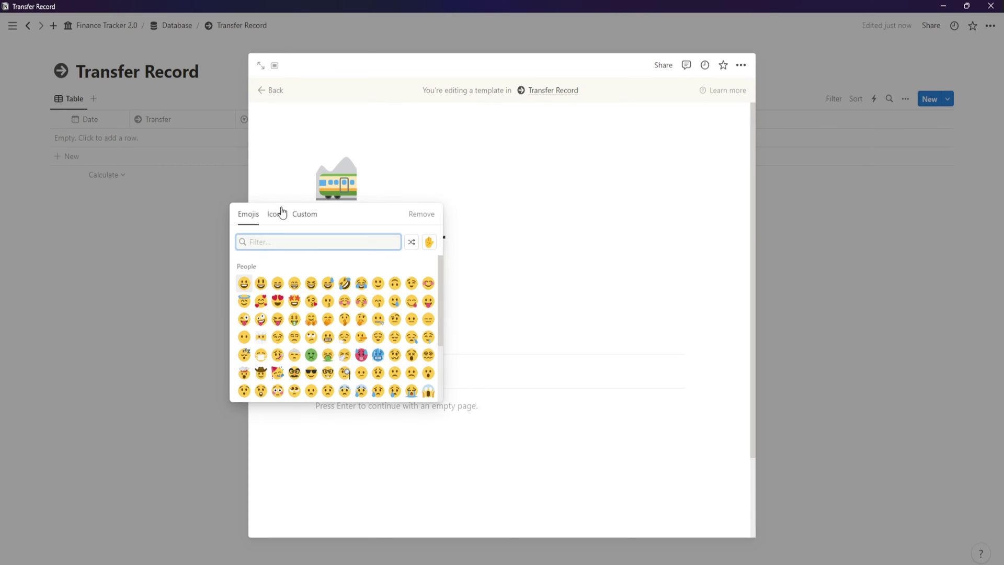
{"action": "left_click", "coordinate": [275, 215]}
{"action": "left_click", "coordinate": [243, 286]}
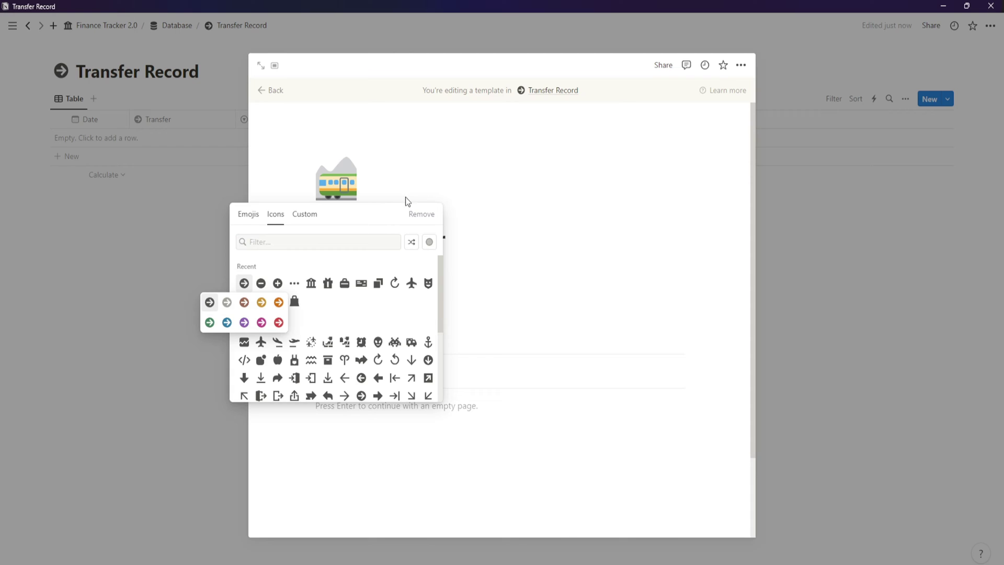
{"action": "left_click", "coordinate": [209, 303]}
- Place the Date property above Amount in the New Transfer template and set its default date to Today
{"action": "left_click_drag", "start_coordinate": [384, 289], "coordinate": [370, 268]}
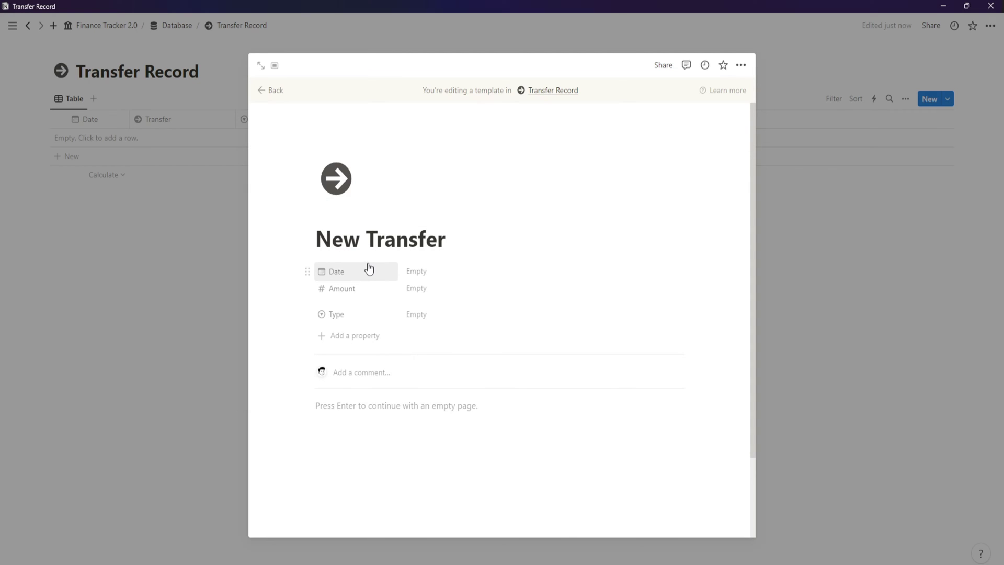
{"action": "left_click", "coordinate": [421, 270]}
{"action": "left_click", "coordinate": [422, 253]}
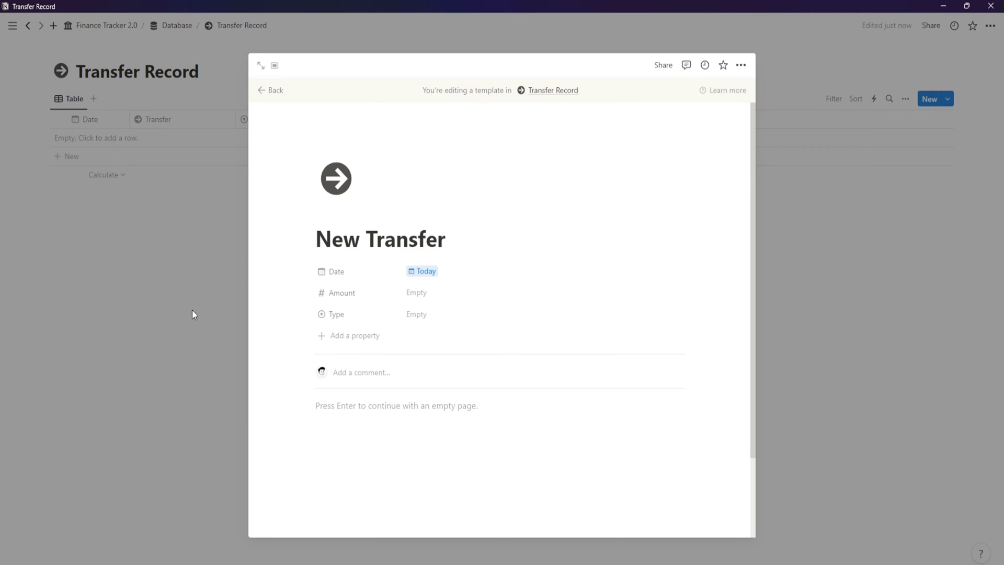
{"action": "left_click", "coordinate": [176, 306]}
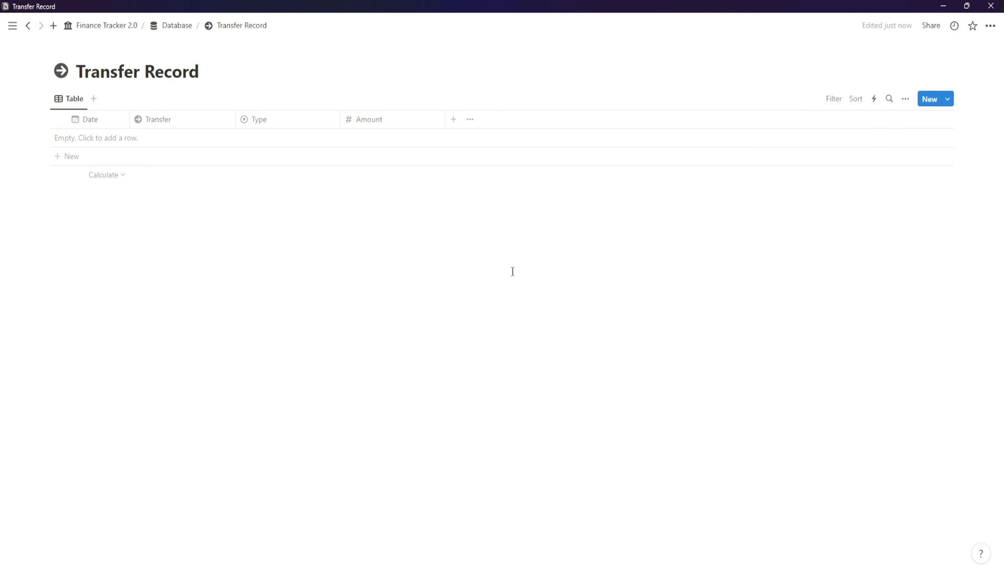
{"action": "left_click", "coordinate": [213, 140]}
{"action": "key", "text": "Escape"}
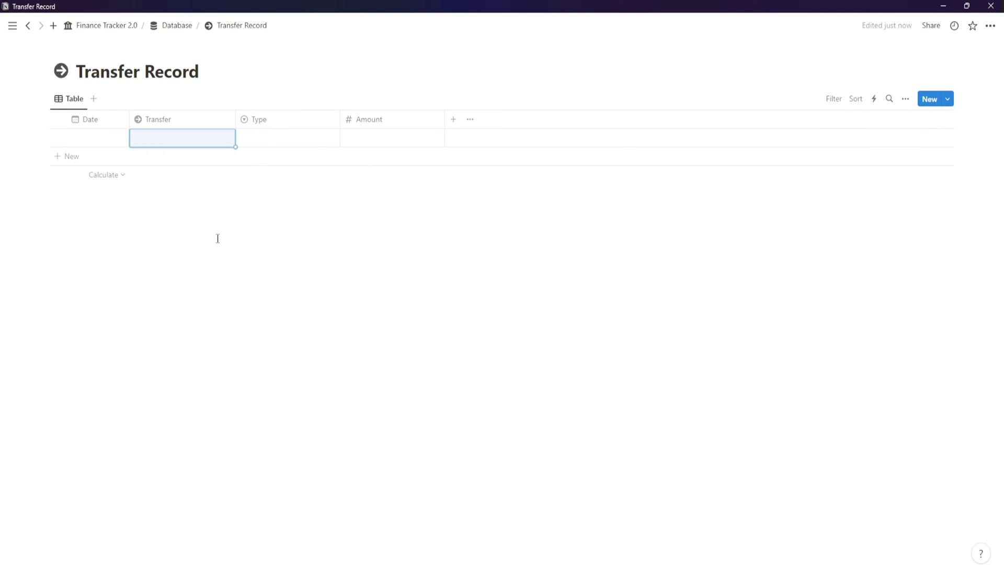
{"action": "left_click", "coordinate": [42, 135]}
{"action": "key", "text": "Delete"}
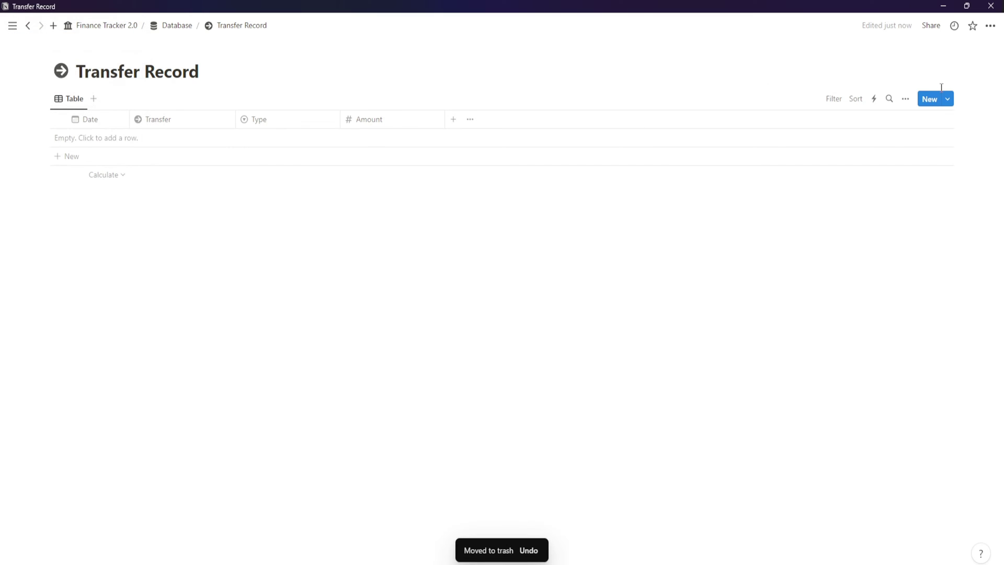
- Make New Transfer the default template for all views in Transfer Record
{"action": "left_click", "coordinate": [877, 183]}
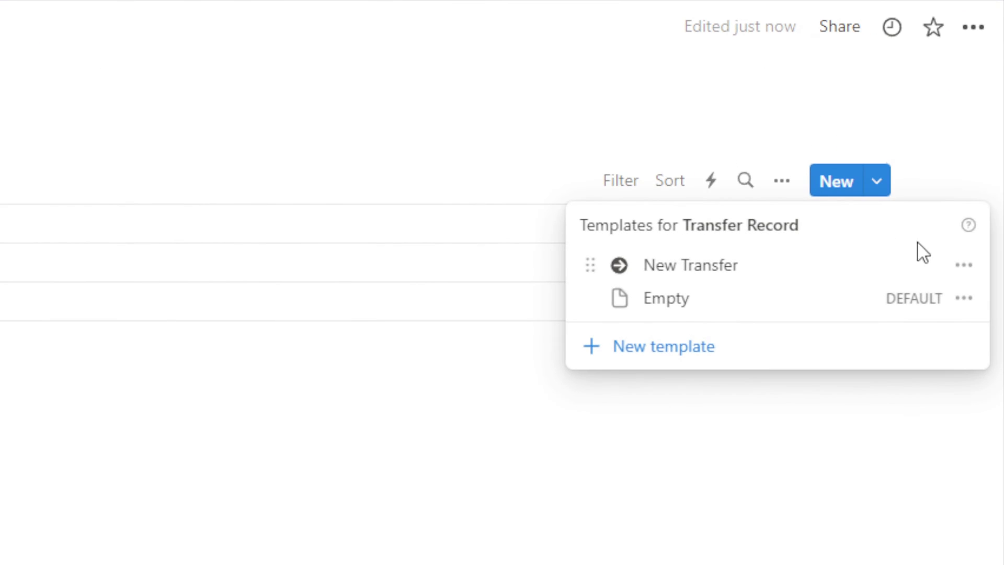
{"action": "left_click", "coordinate": [962, 265]}
{"action": "left_click", "coordinate": [843, 242]}
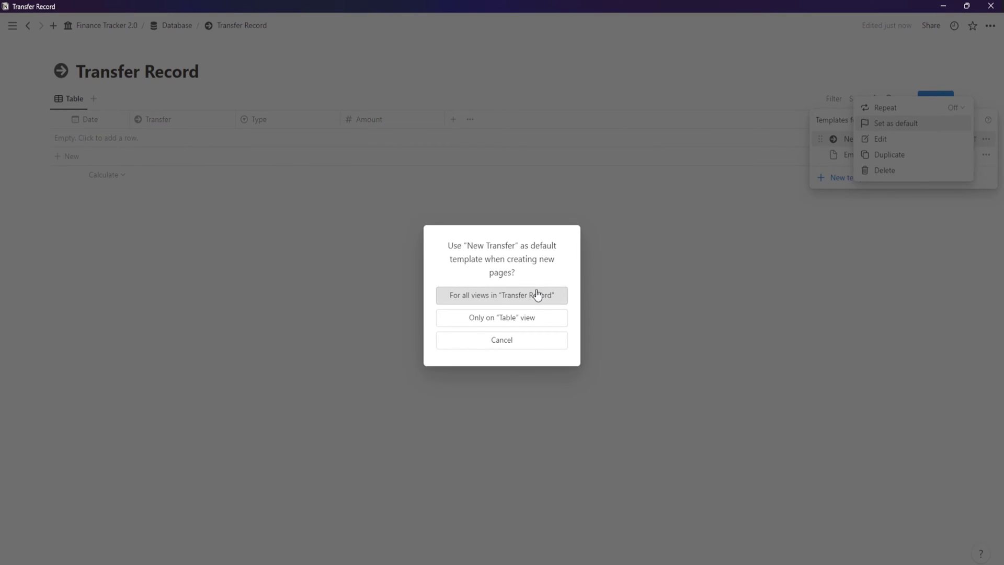
{"action": "left_click", "coordinate": [536, 295]}
- Add a sample transfer record named "New Transfer #1" with Type Moving and an Amount of 100
{"action": "left_click", "coordinate": [123, 139]}
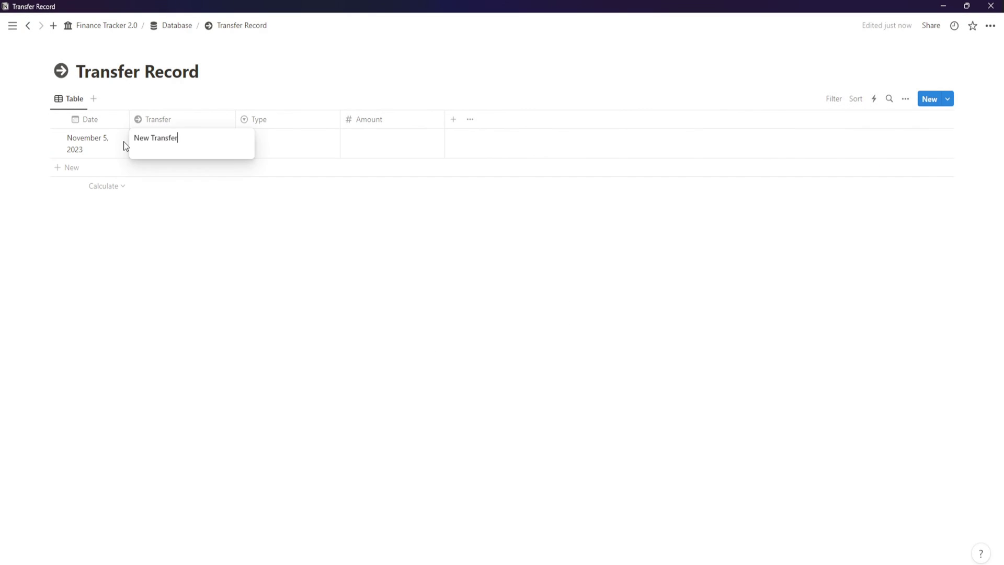
{"action": "triple_click", "coordinate": [150, 142]}
{"action": "key", "text": "Right"}
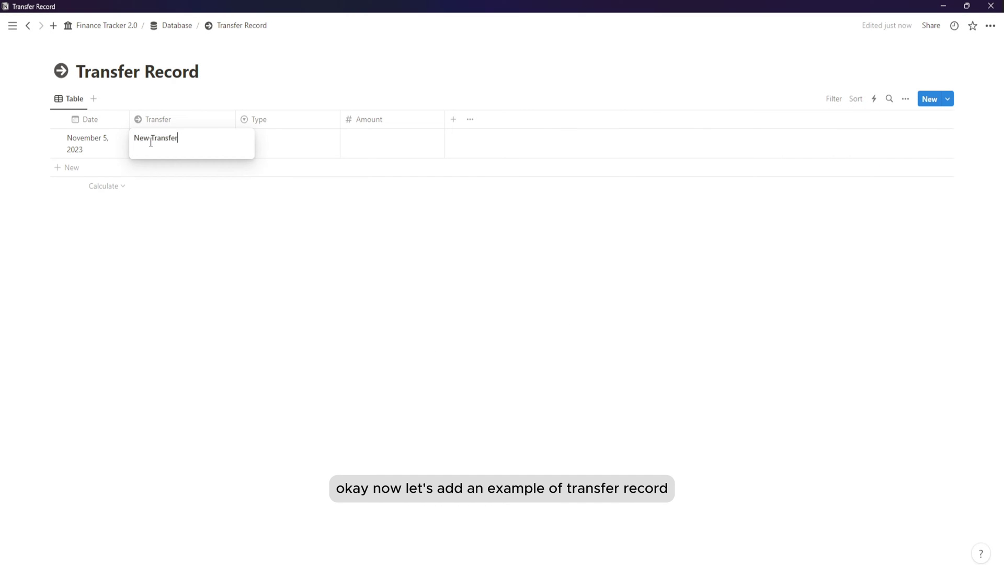
{"action": "left_click", "coordinate": [328, 151]}
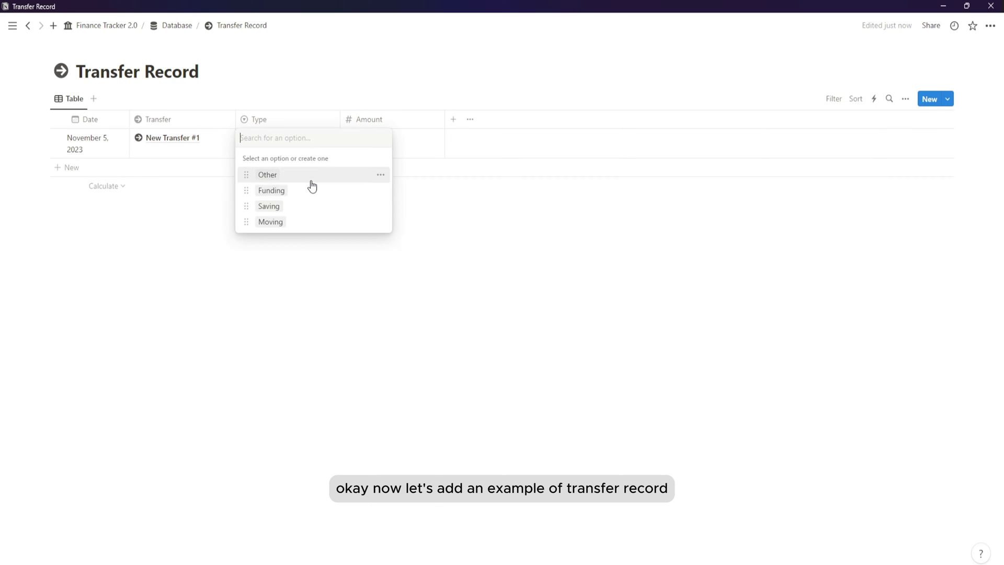
{"action": "left_click", "coordinate": [293, 222]}
{"action": "left_click", "coordinate": [382, 155]}
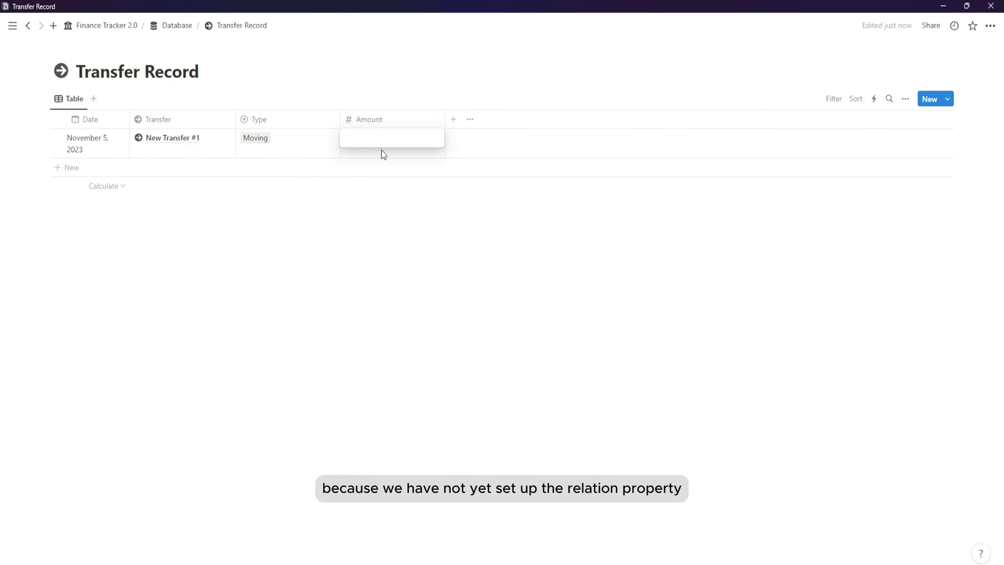
{"action": "type", "text": "100"}
{"action": "key", "text": "Return"}
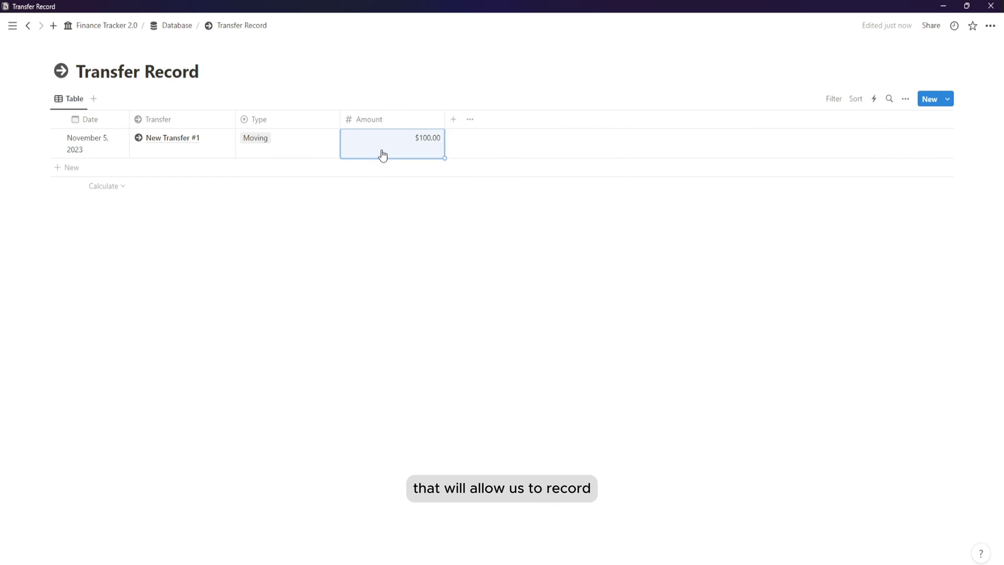
- Turn off column wrapping in the Transfer Record table's layout settings
{"action": "left_click", "coordinate": [904, 98]}
{"action": "left_click", "coordinate": [912, 190]}
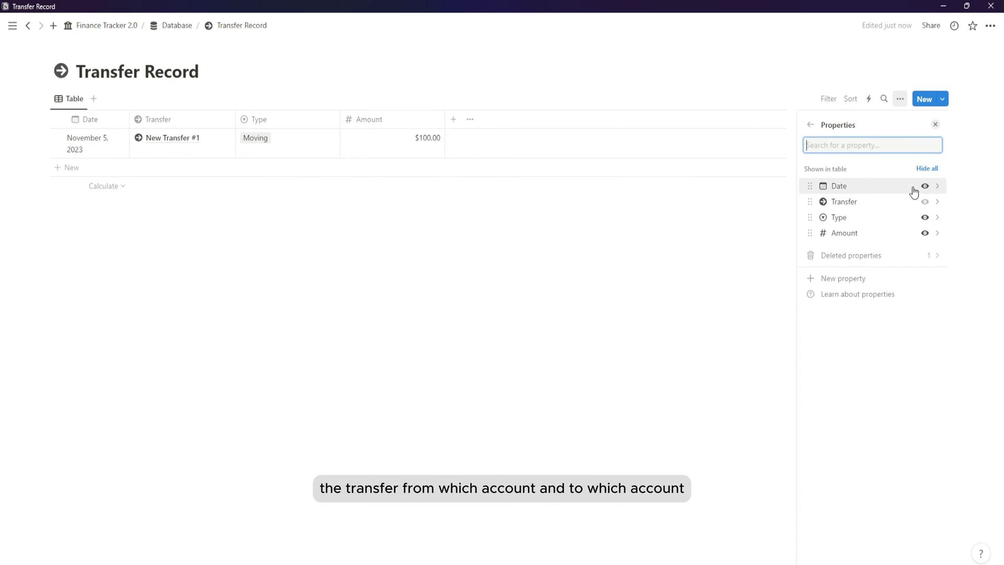
{"action": "left_click", "coordinate": [818, 128]}
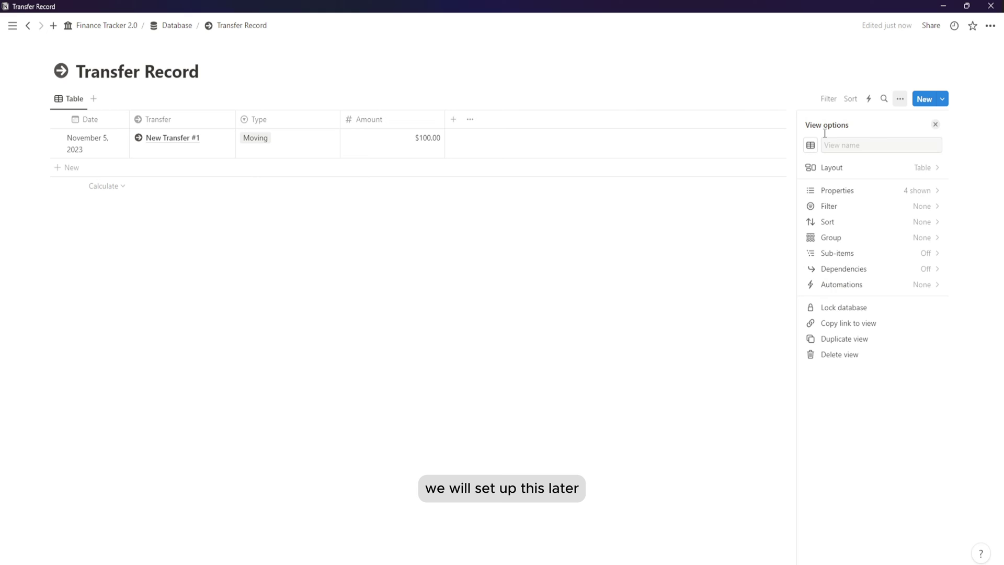
{"action": "left_click", "coordinate": [916, 168]}
{"action": "left_click", "coordinate": [932, 267]}
{"action": "left_click", "coordinate": [498, 293]}
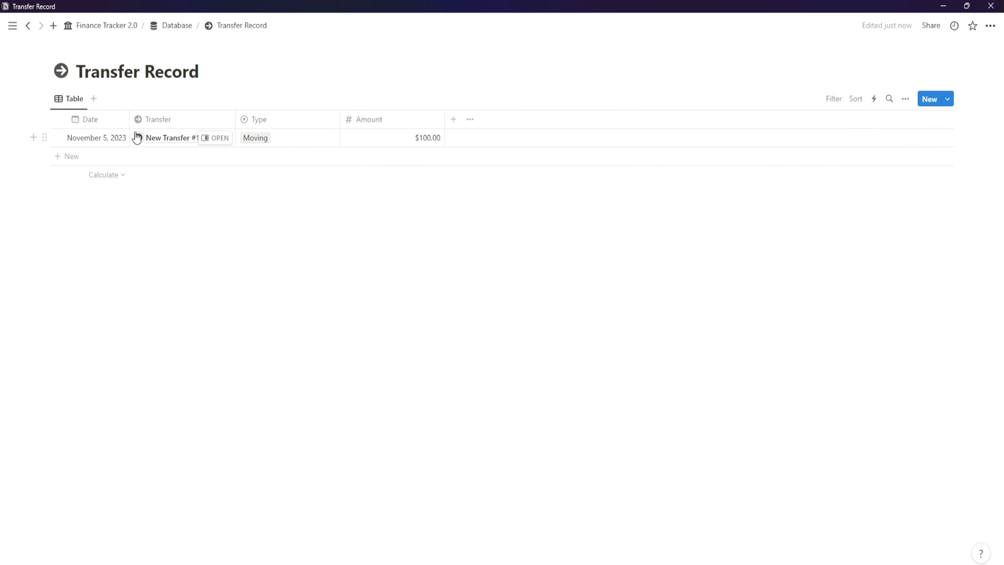
- Narrow the Transfer, Type and Amount columns so they fit closely around their contents
{"action": "left_click_drag", "start_coordinate": [235, 120], "coordinate": [223, 120]}
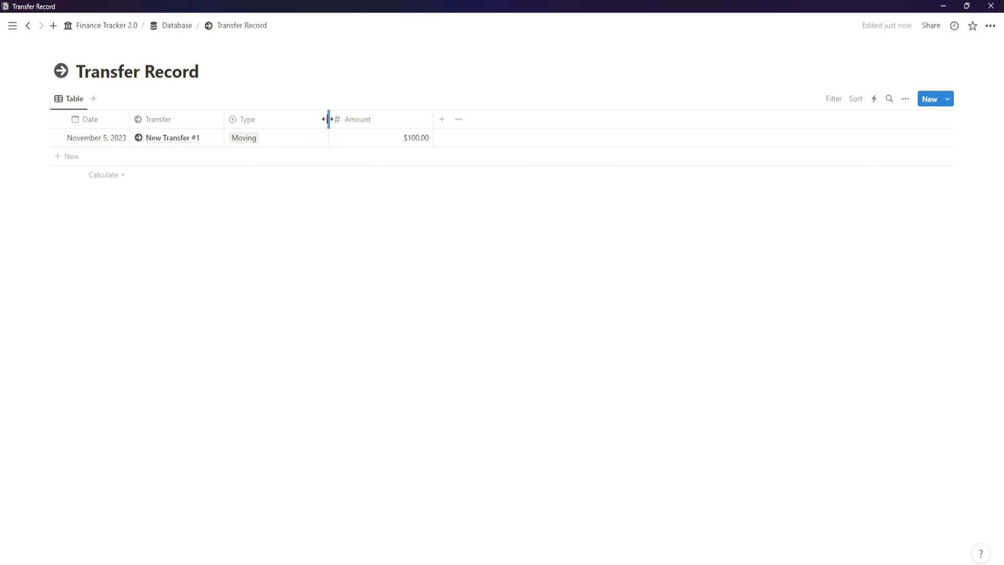
{"action": "left_click_drag", "start_coordinate": [329, 119], "coordinate": [282, 122]}
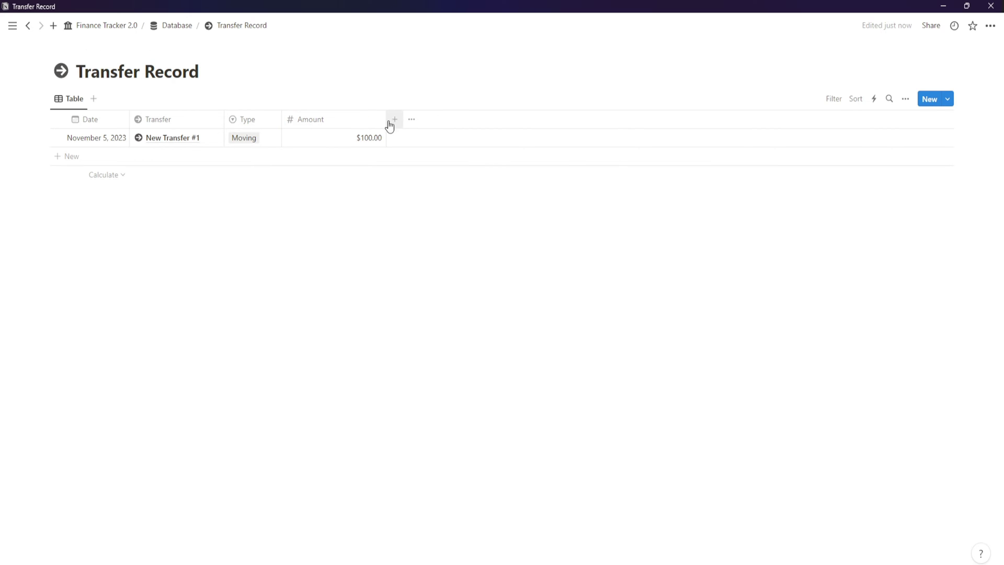
{"action": "left_click_drag", "start_coordinate": [387, 124], "coordinate": [339, 123]}
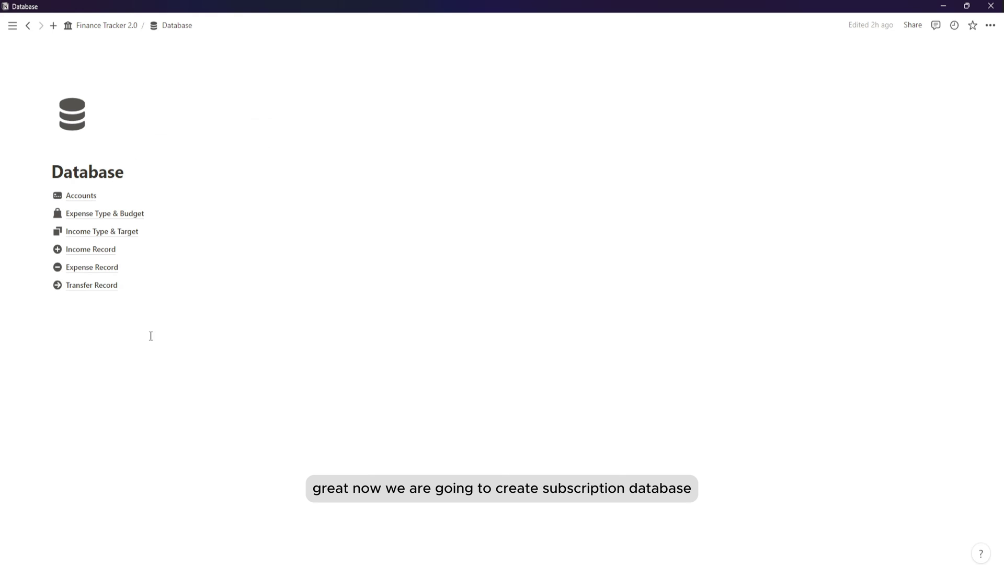
- Create a full-page database titled "Subscriptions" below Transfer Record on the Database page
{"action": "left_click", "coordinate": [95, 302]}
{"action": "type", "text": "/databas"}
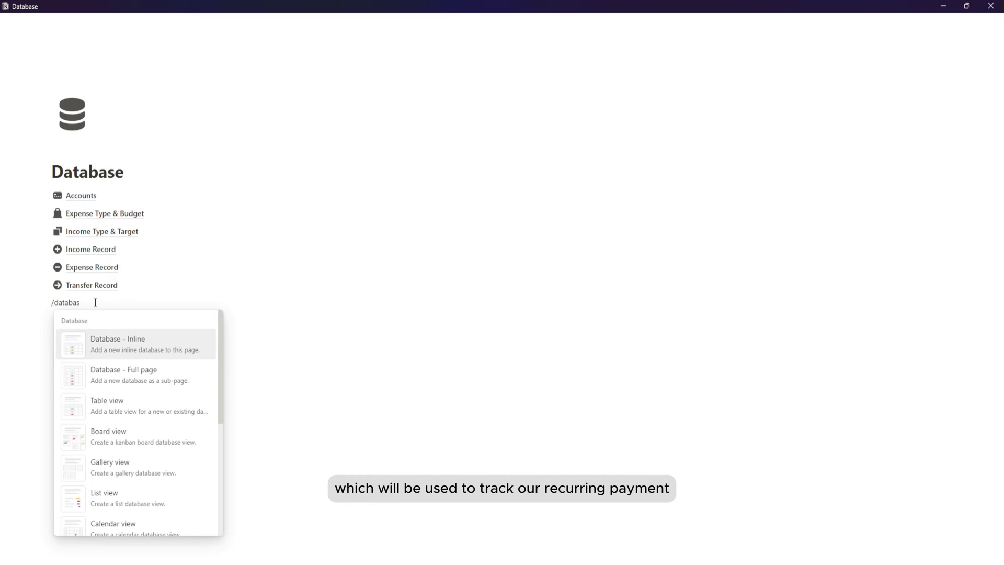
{"action": "left_click", "coordinate": [108, 378]}
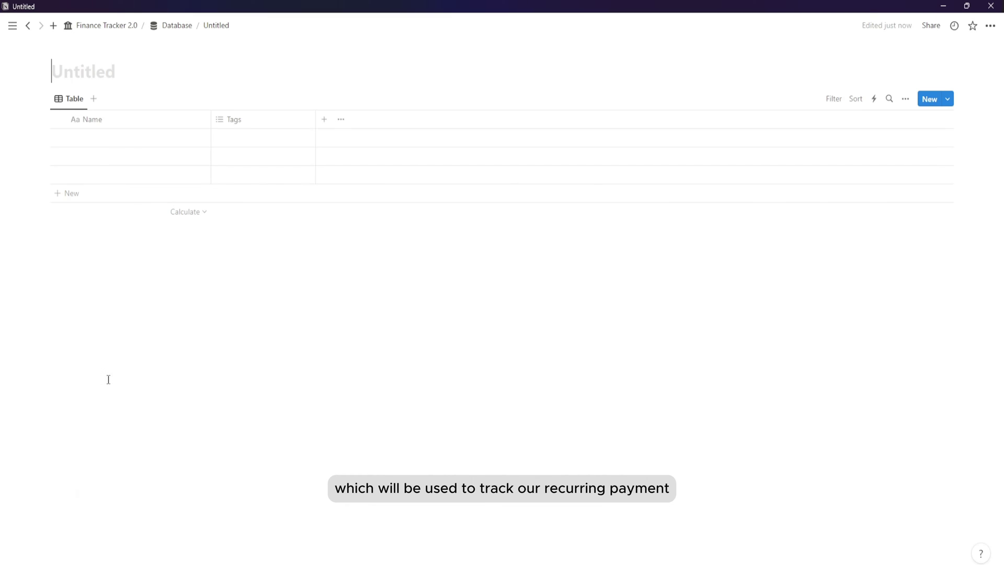
{"action": "type", "text": "B"}
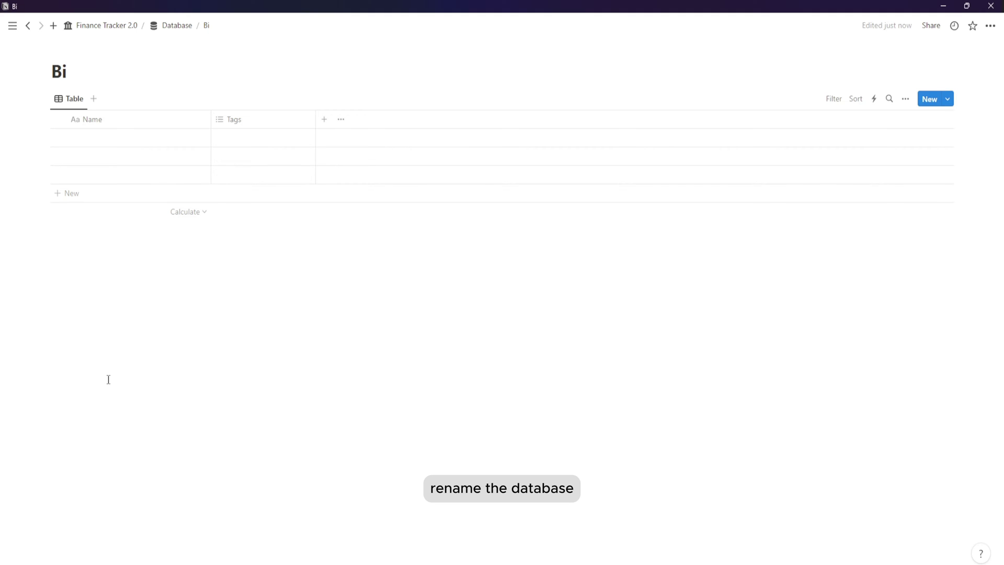
{"action": "key", "text": "BackSpace"}
{"action": "type", "text": "Subsc"}
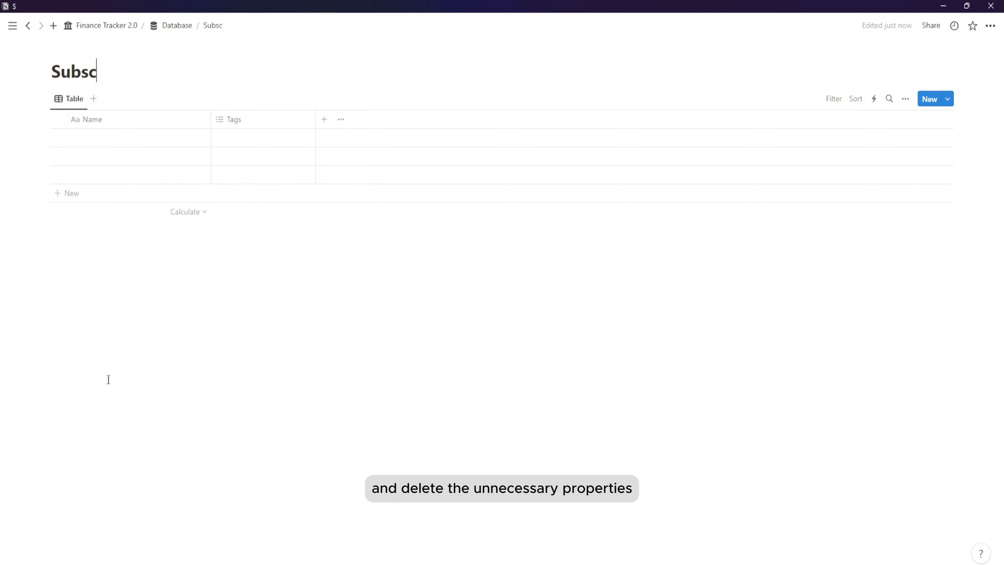
{"action": "type", "text": "riptons"}
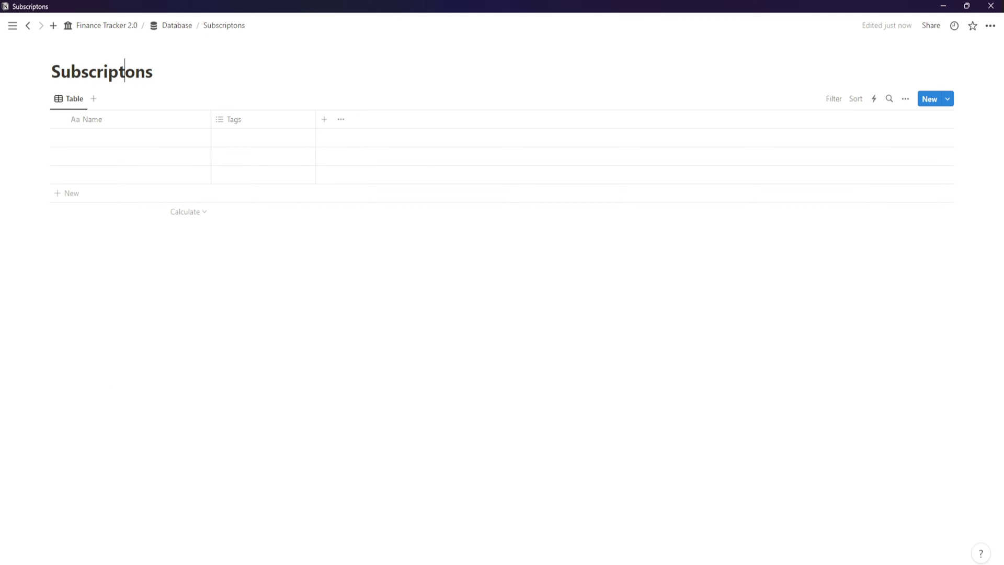
{"action": "key", "text": "Left"}
{"action": "key", "text": "Left"}
{"action": "key", "text": "Left"}
{"action": "type", "text": "i"}
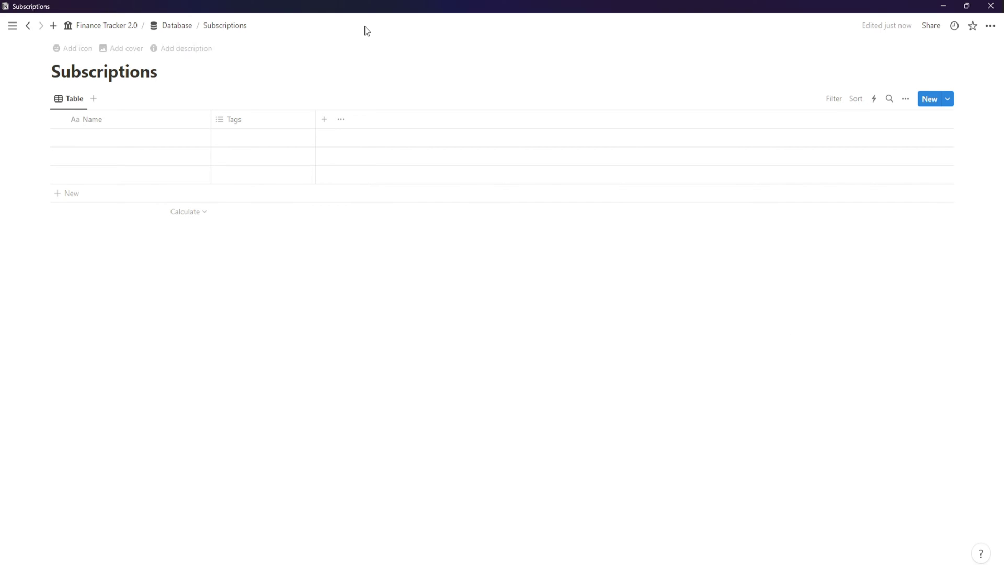
- Give the Subscriptions database the notification bell icon in the default dark color, searching the icons for "noti"
{"action": "left_click", "coordinate": [64, 49]}
{"action": "left_click", "coordinate": [61, 73]}
{"action": "left_click", "coordinate": [53, 94]}
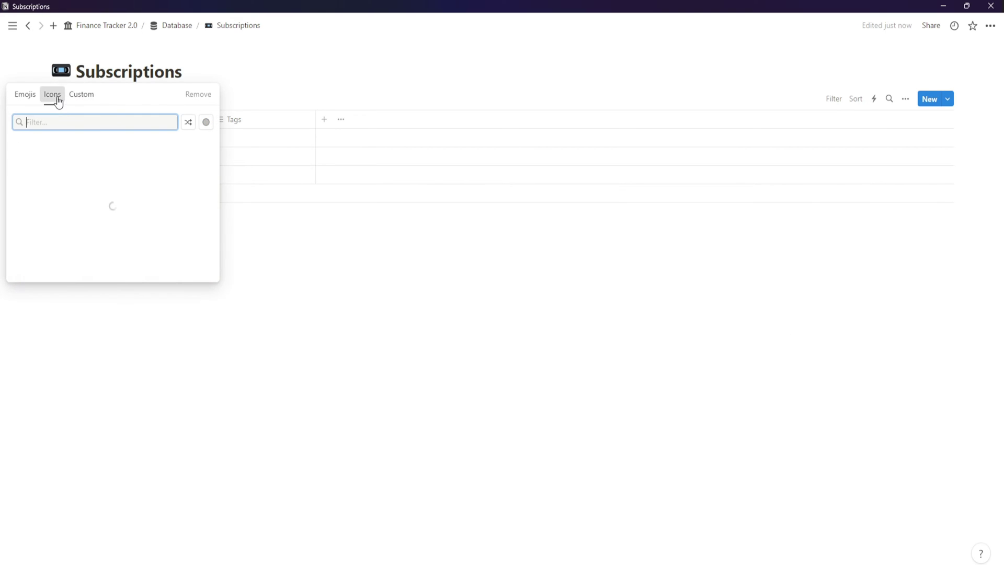
{"action": "type", "text": "noti"}
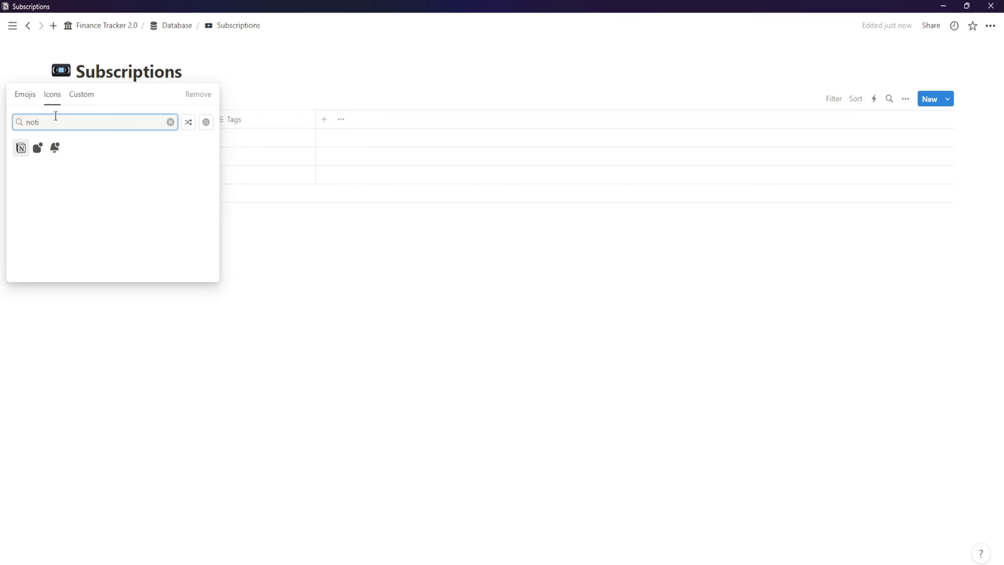
{"action": "mouse_move", "coordinate": [57, 149]}
{"action": "left_click", "coordinate": [21, 166]}
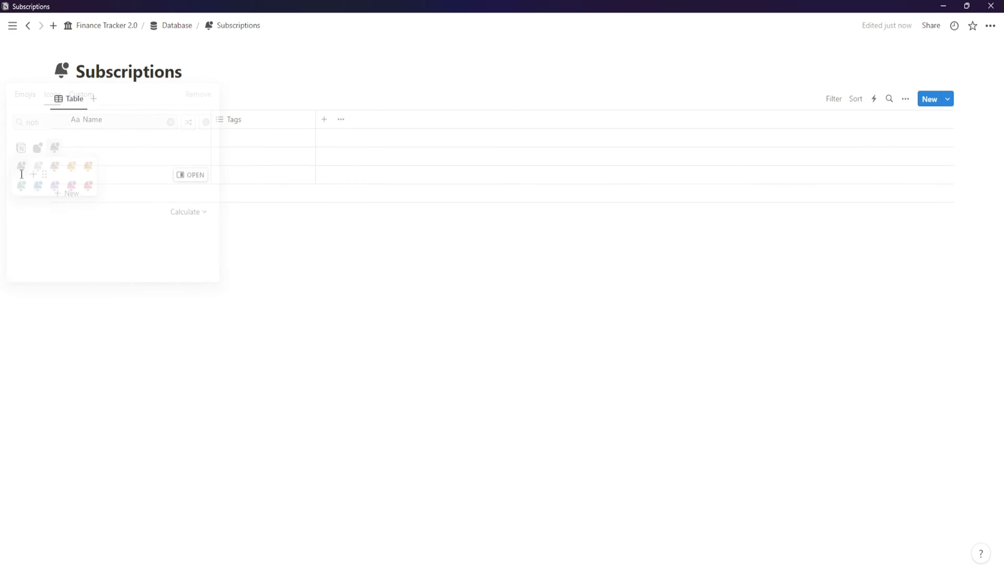
- Delete the three empty rows and the Tags property from the Subscriptions database
{"action": "left_click_drag", "start_coordinate": [22, 136], "coordinate": [140, 215]}
{"action": "key", "text": "Delete"}
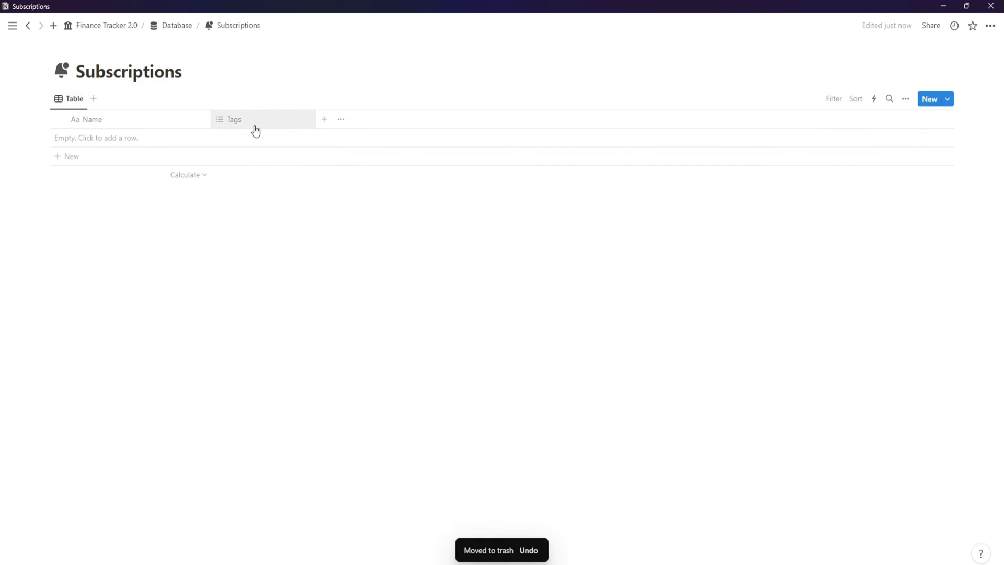
{"action": "left_click", "coordinate": [256, 130]}
{"action": "left_click", "coordinate": [255, 287]}
{"action": "left_click", "coordinate": [541, 312]}
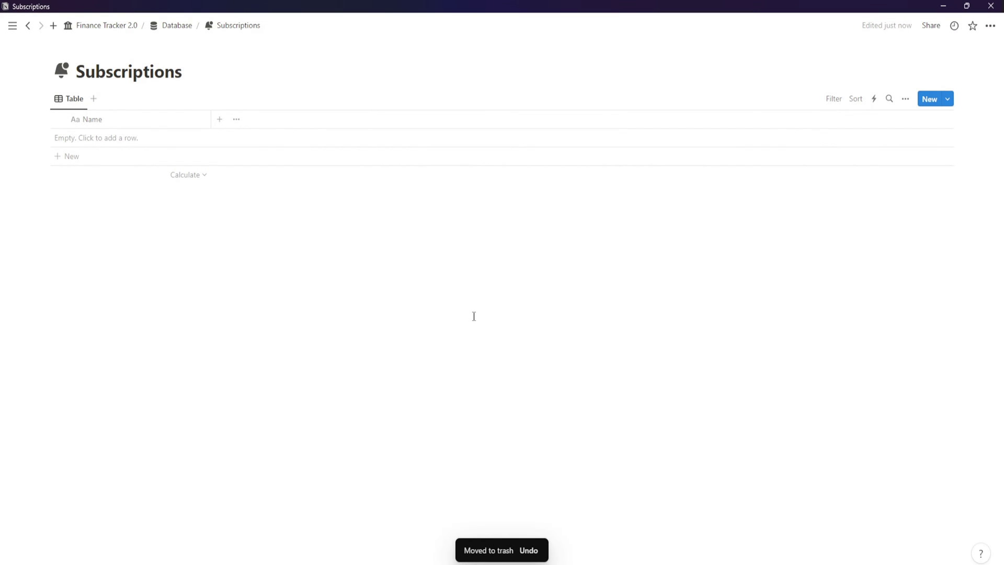
- Add a select property named "Billing" to the Subscriptions database with the options Monthly, Quarterly and Yearly
{"action": "left_click", "coordinate": [219, 120]}
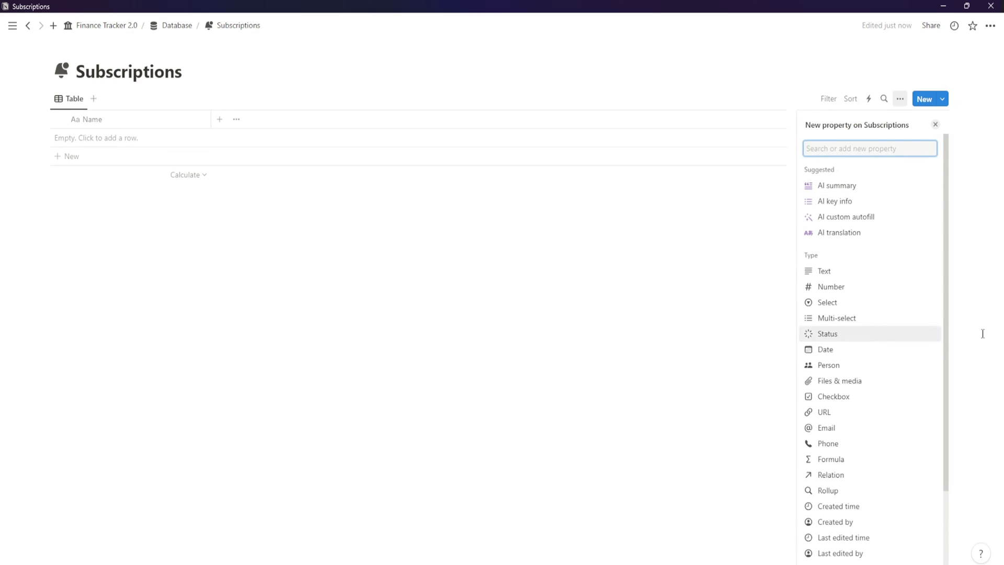
{"action": "left_click", "coordinate": [856, 308]}
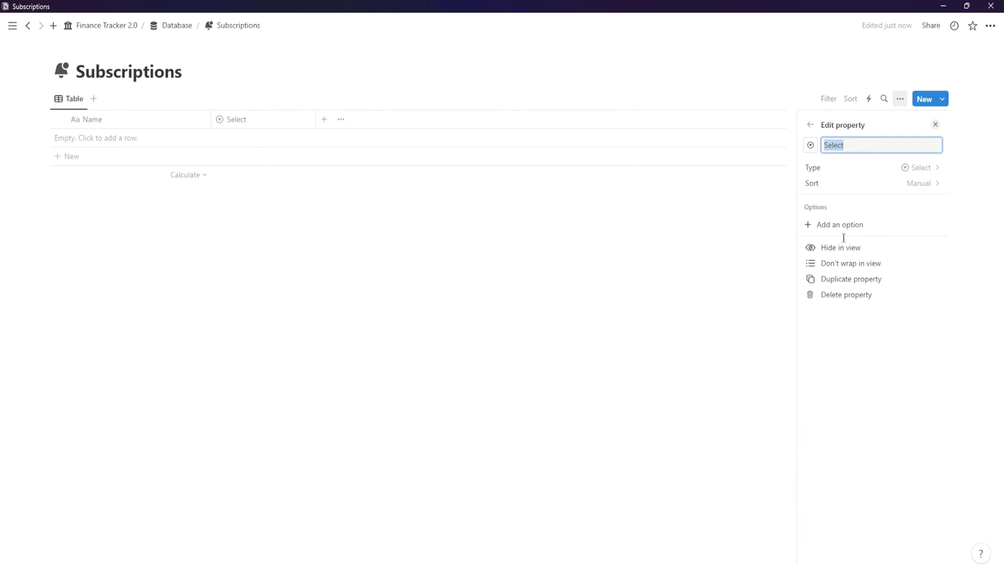
{"action": "type", "text": "Billing"}
{"action": "left_click", "coordinate": [876, 225]}
{"action": "type", "text": "MOnthly"}
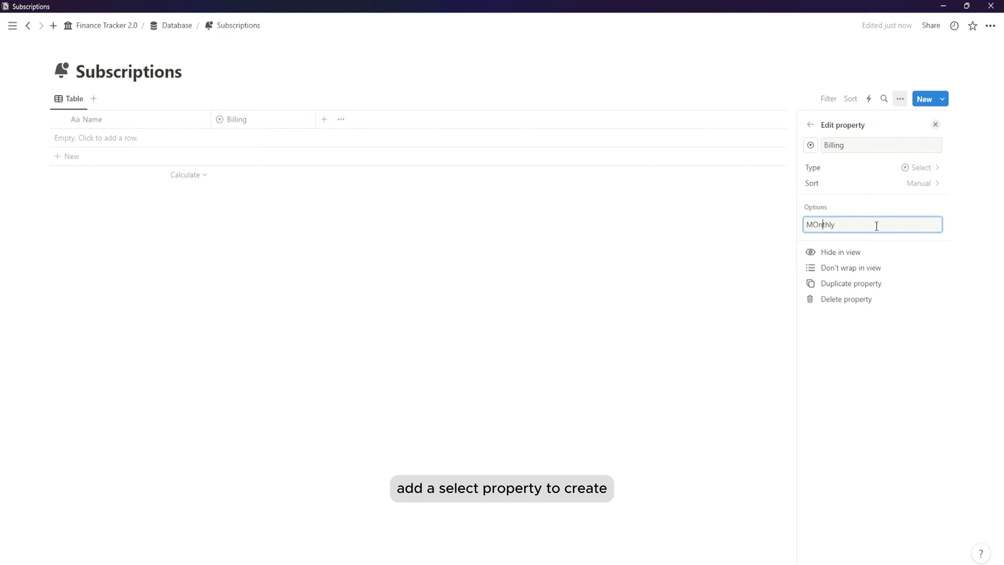
{"action": "key", "text": "BackSpace"}
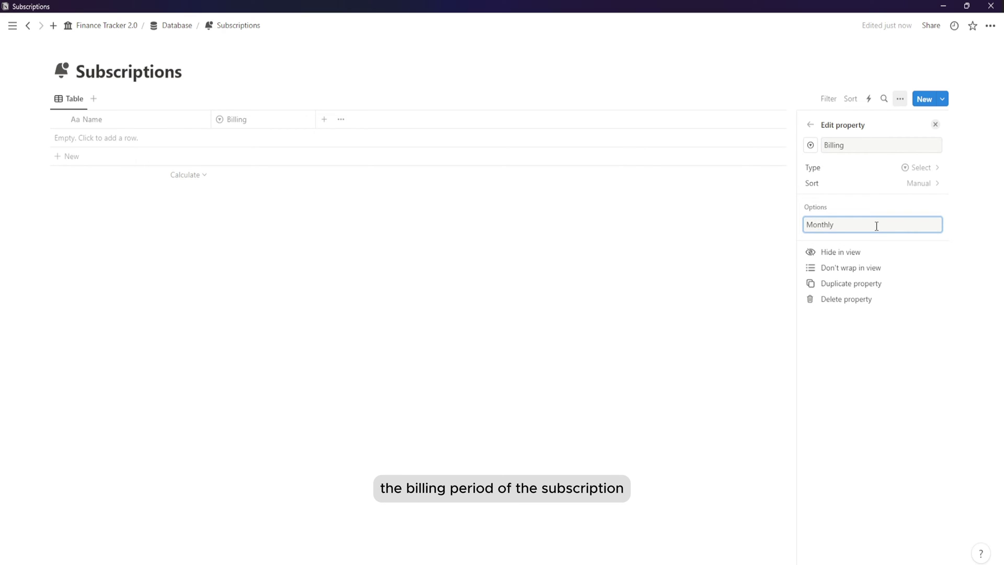
{"action": "key", "text": "Return"}
{"action": "type", "text": "Quarterly"}
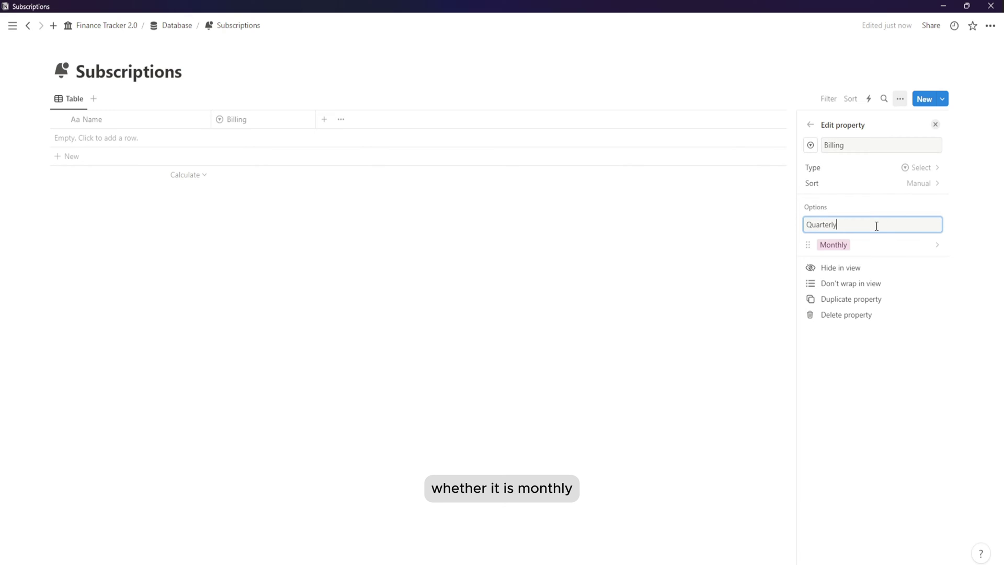
{"action": "key", "text": "Return"}
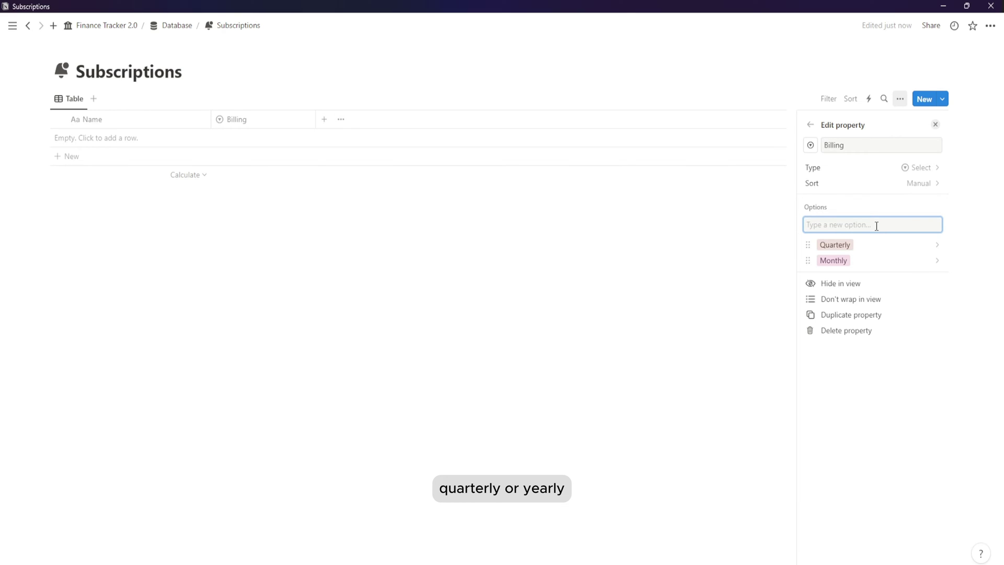
{"action": "type", "text": "Yearly"}
{"action": "key", "text": "Return"}
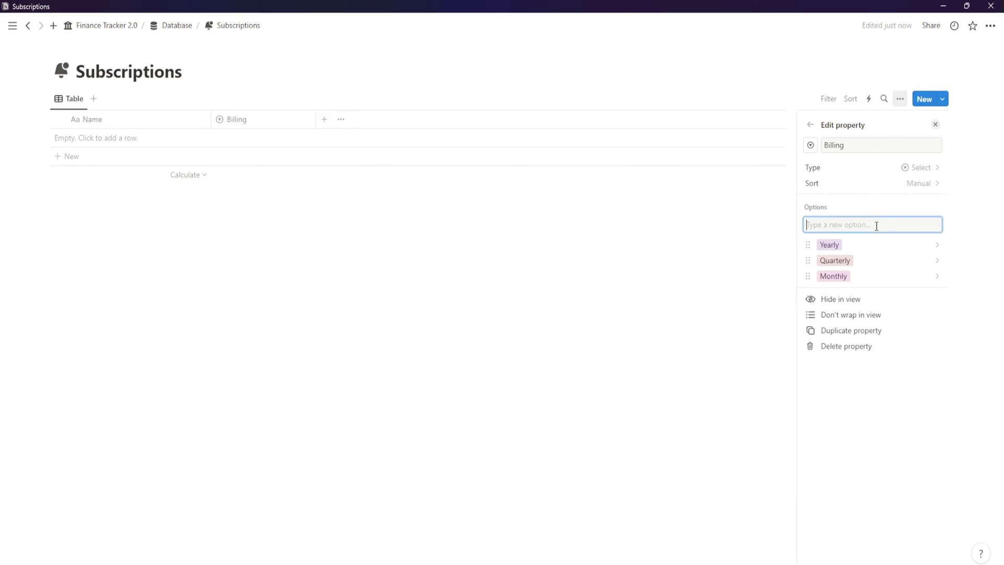
- Set the color of the Yearly, Quarterly and Monthly options of the Billing property to Light gray
{"action": "left_click", "coordinate": [889, 244]}
{"action": "left_click", "coordinate": [864, 332]}
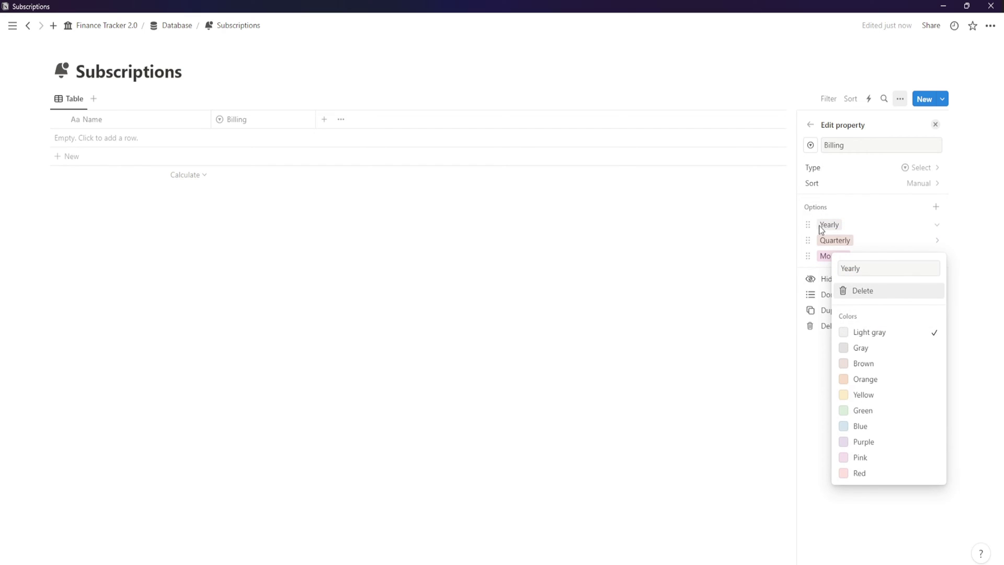
{"action": "left_click", "coordinate": [823, 240]}
{"action": "left_click", "coordinate": [868, 327]}
{"action": "left_click", "coordinate": [831, 255]}
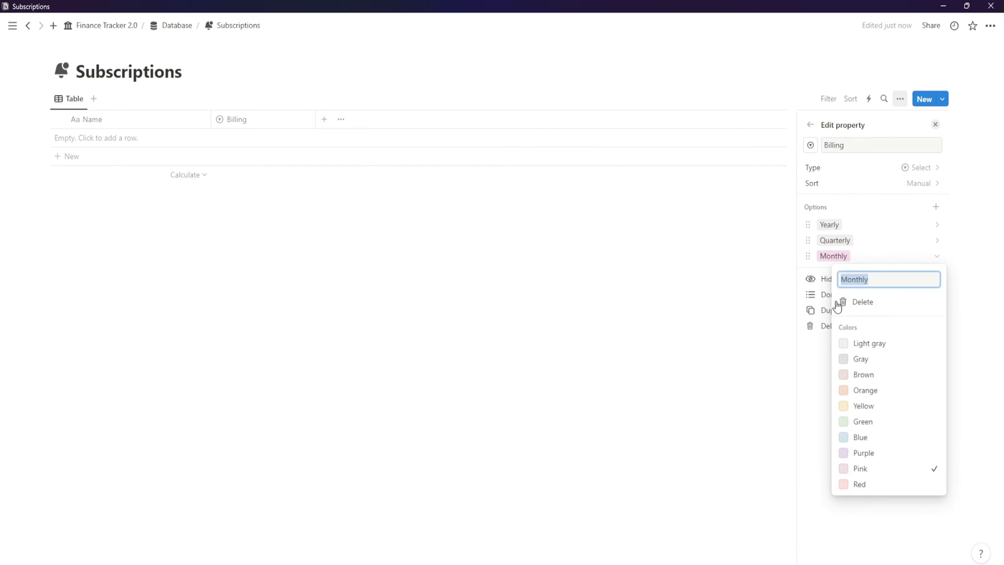
{"action": "left_click", "coordinate": [861, 343]}
{"action": "left_click", "coordinate": [769, 332]}
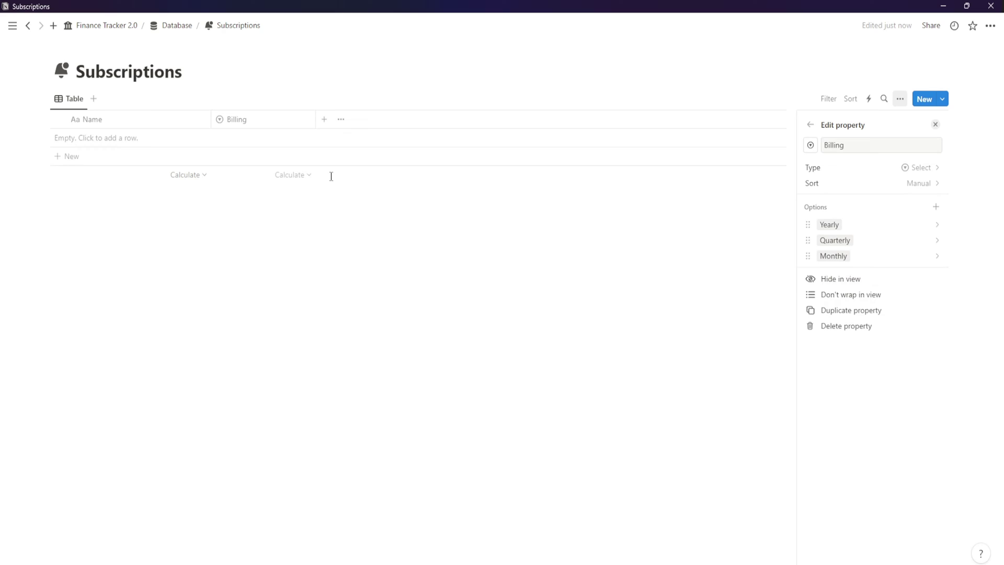
{"action": "left_click", "coordinate": [321, 127]}
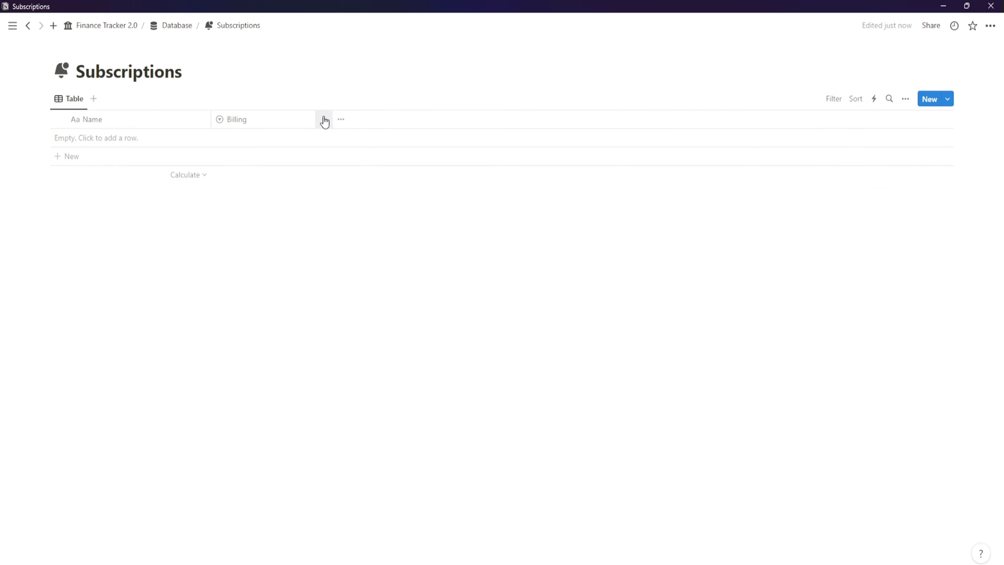
- Add a select property named "Status" after Billing in the Subscriptions database
{"action": "left_click", "coordinate": [325, 122]}
{"action": "left_click", "coordinate": [837, 303]}
{"action": "type", "text": "Stat"}
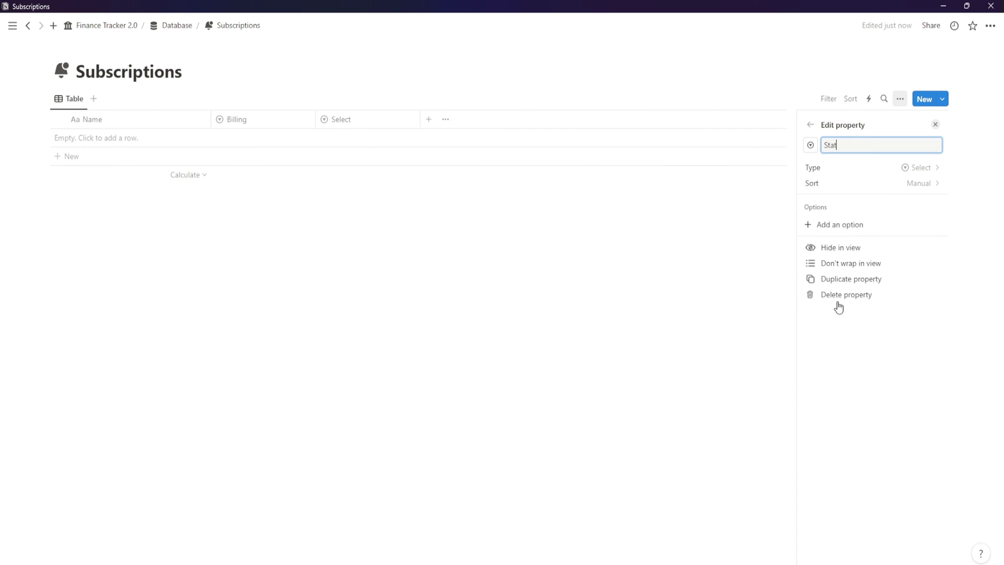
{"action": "type", "text": "us"}
{"action": "key", "text": "ctrl+["}
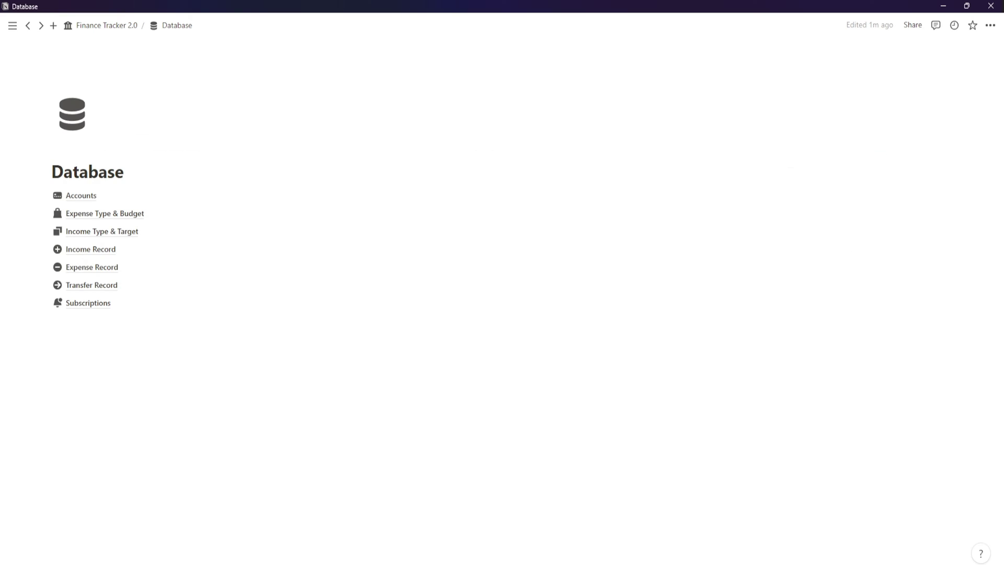
{"action": "key", "text": "ctrl+]"}
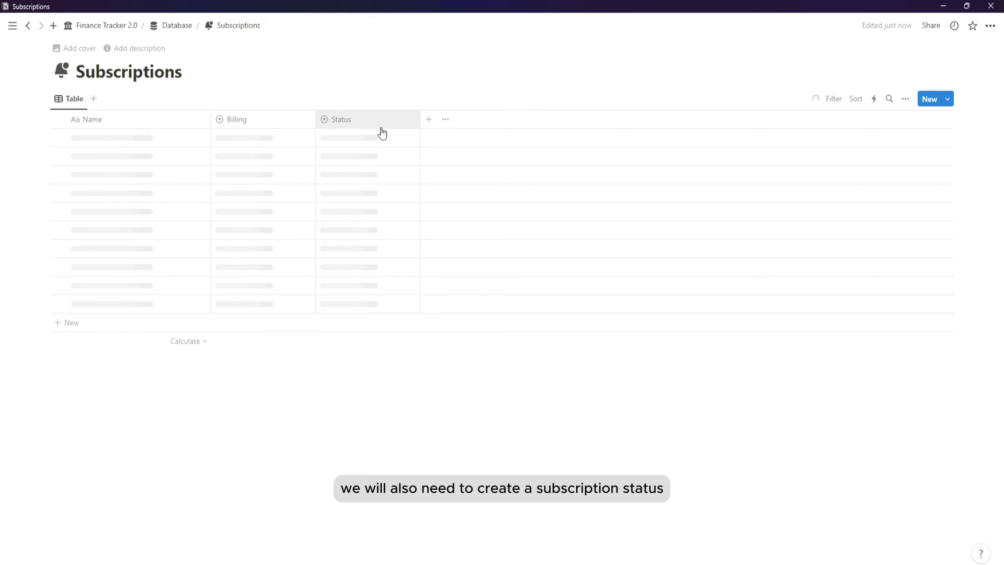
- Add the options Active and Inactive to the Status property
{"action": "left_click", "coordinate": [365, 121]}
{"action": "left_click", "coordinate": [351, 162]}
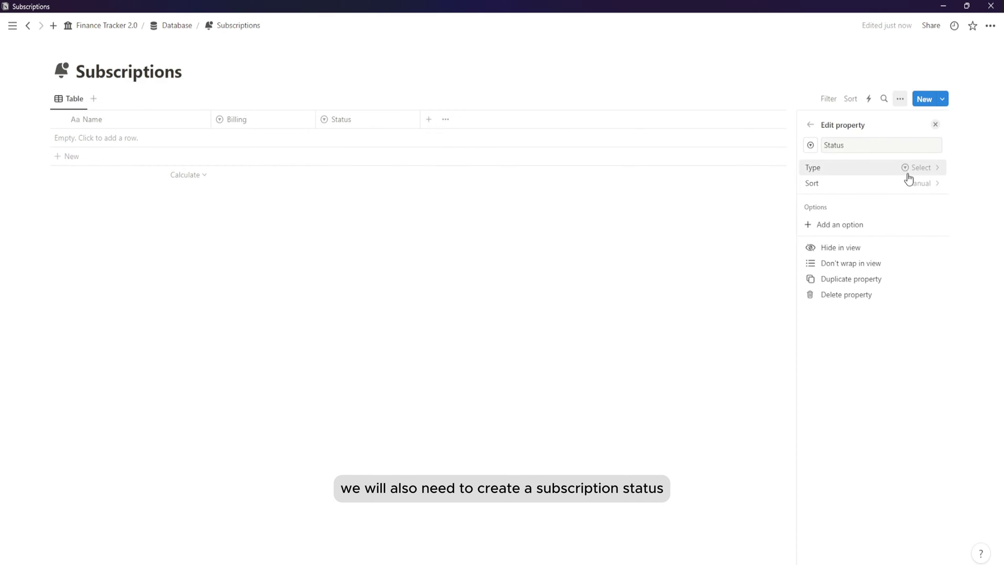
{"action": "left_click", "coordinate": [887, 225]}
{"action": "type", "text": "Ac"}
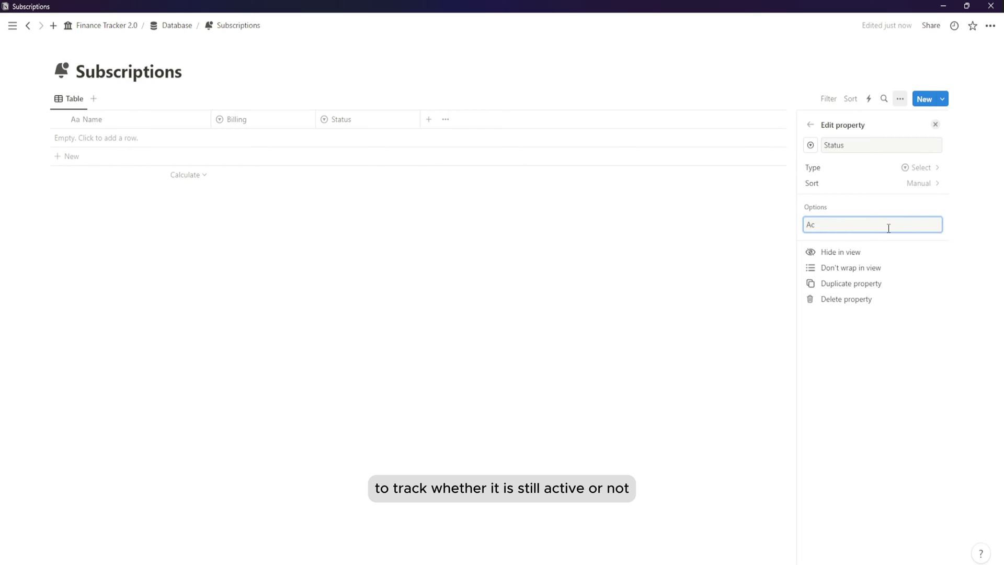
{"action": "type", "text": "tive"}
{"action": "key", "text": "Return"}
{"action": "type", "text": "Inac"}
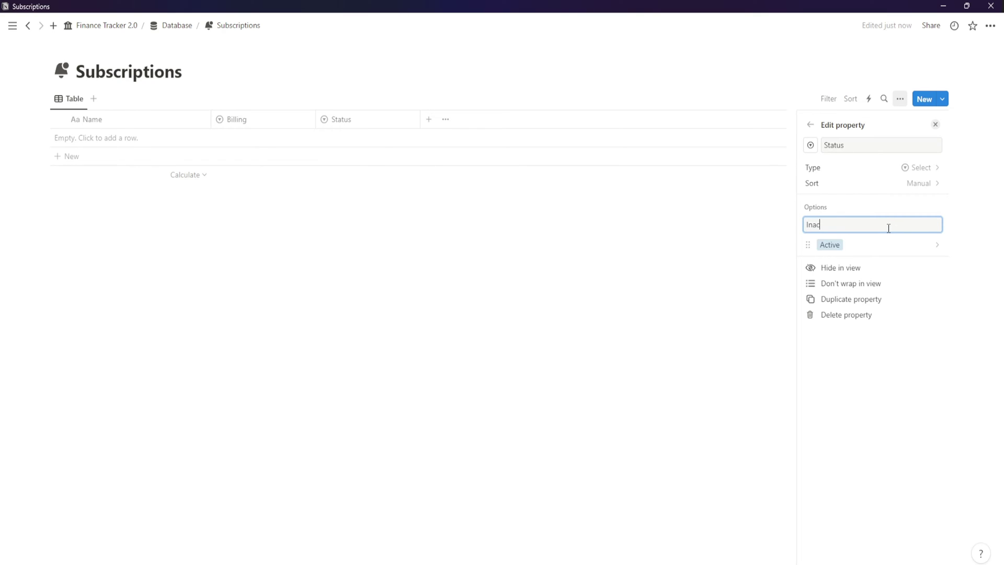
{"action": "type", "text": "tive"}
{"action": "key", "text": "Return"}
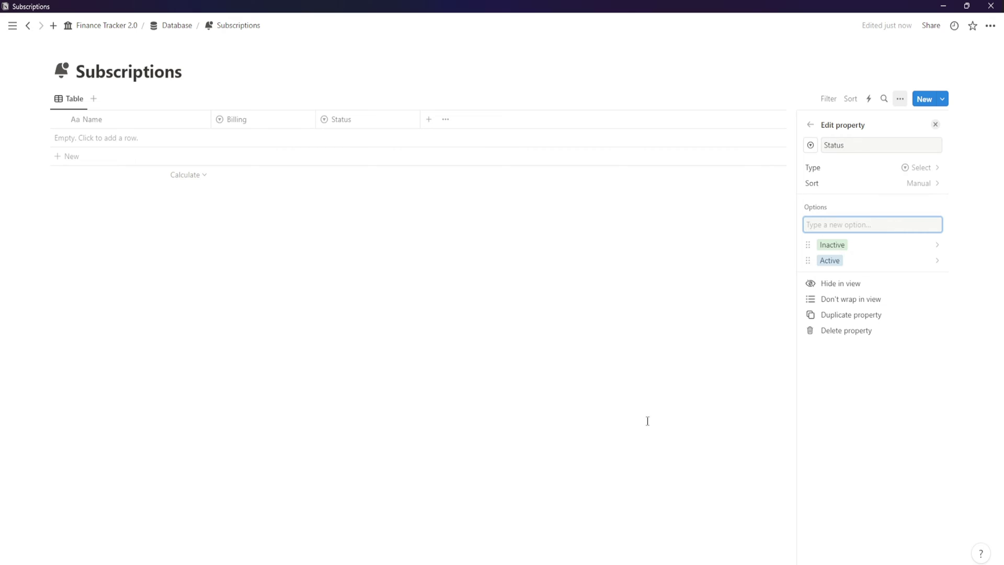
- Color the Inactive option of Status red and the Active option green
{"action": "left_click", "coordinate": [874, 244]}
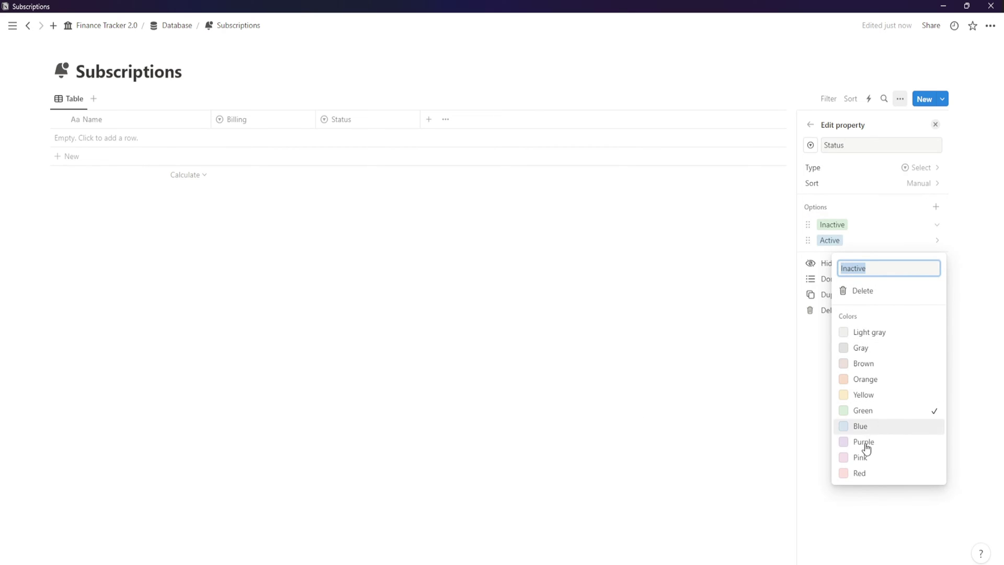
{"action": "left_click", "coordinate": [859, 473]}
{"action": "left_click", "coordinate": [849, 242]}
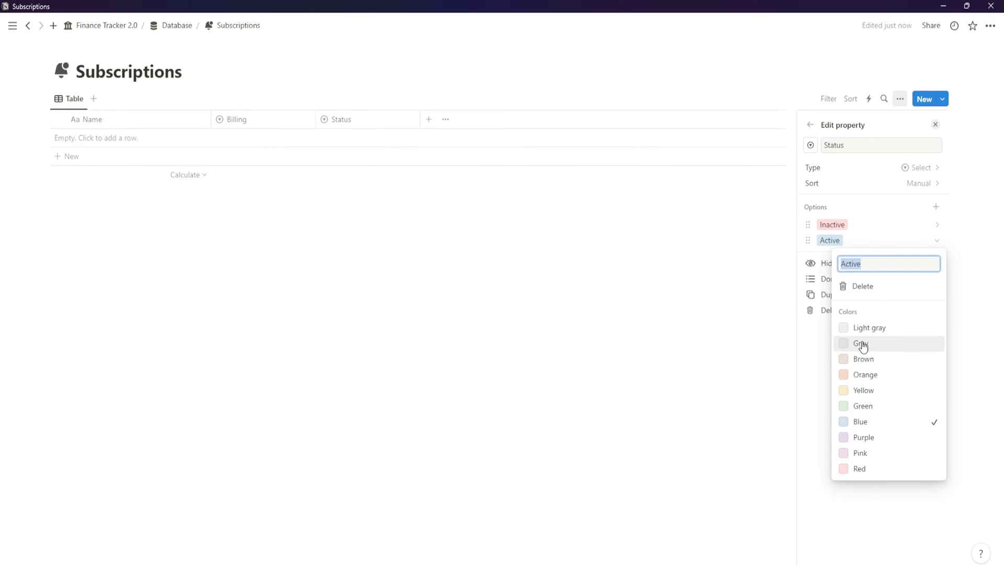
{"action": "left_click", "coordinate": [852, 406]}
{"action": "left_click", "coordinate": [680, 361]}
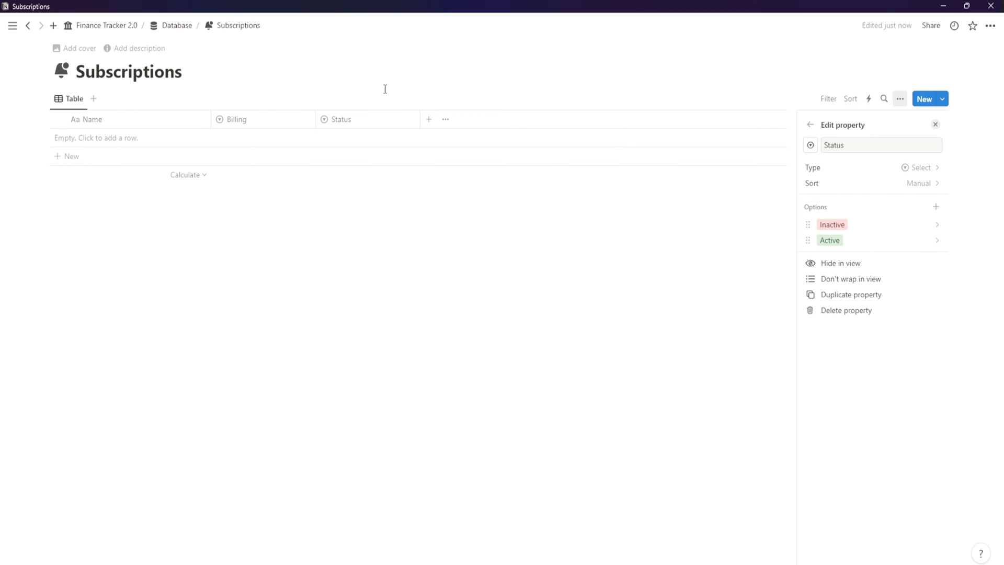
- Add a number property named "Amount" to the Subscriptions database and format it as US Dollar
{"action": "left_click", "coordinate": [429, 120]}
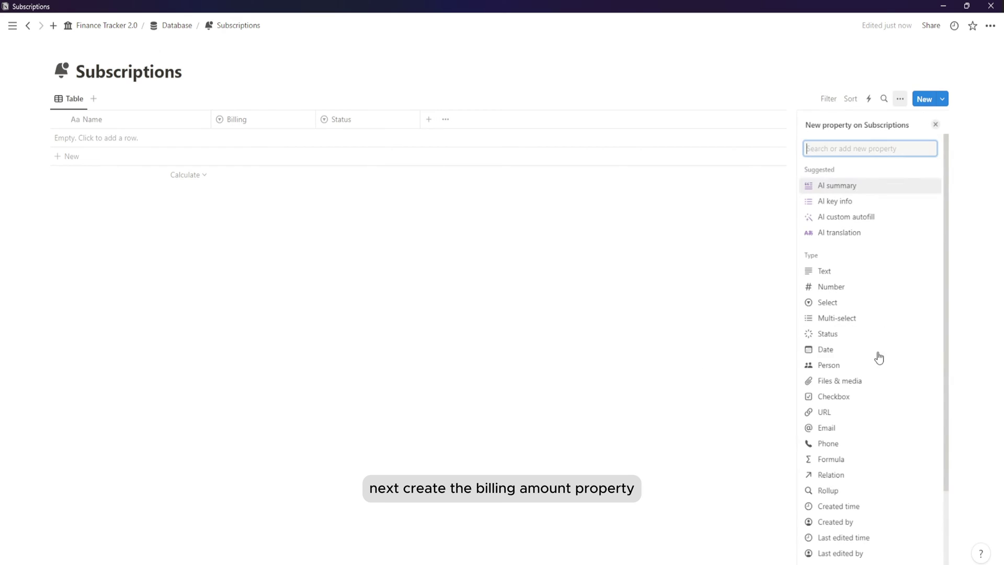
{"action": "left_click", "coordinate": [913, 290]}
{"action": "type", "text": "Amount"}
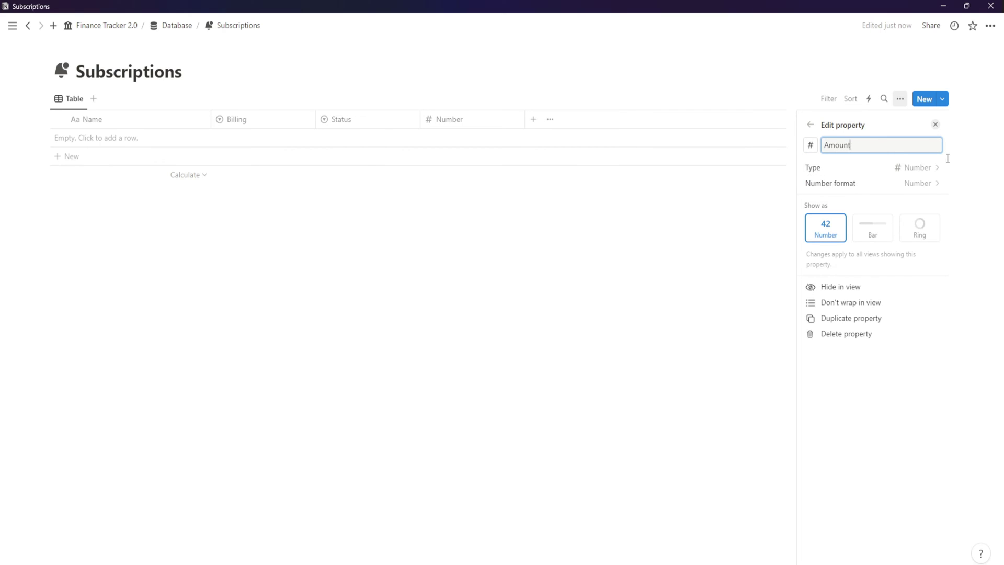
{"action": "left_click", "coordinate": [920, 183]}
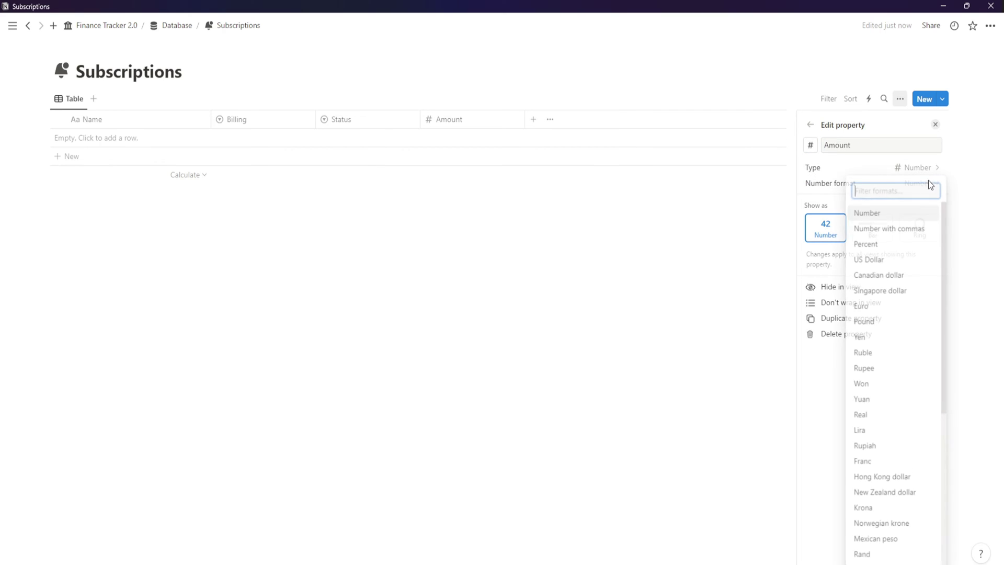
{"action": "left_click", "coordinate": [874, 261]}
{"action": "left_click", "coordinate": [637, 348]}
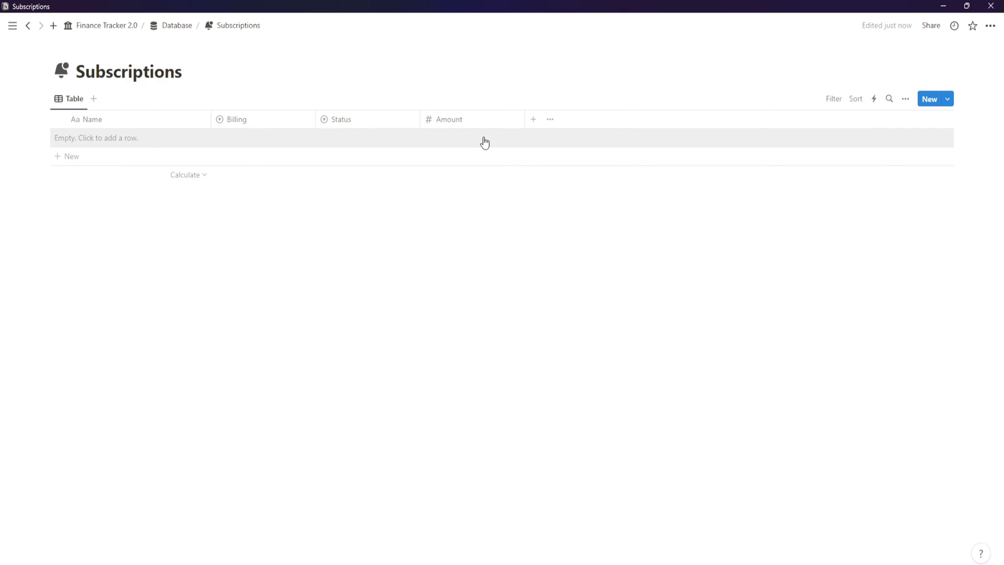
{"action": "left_click", "coordinate": [207, 141]}
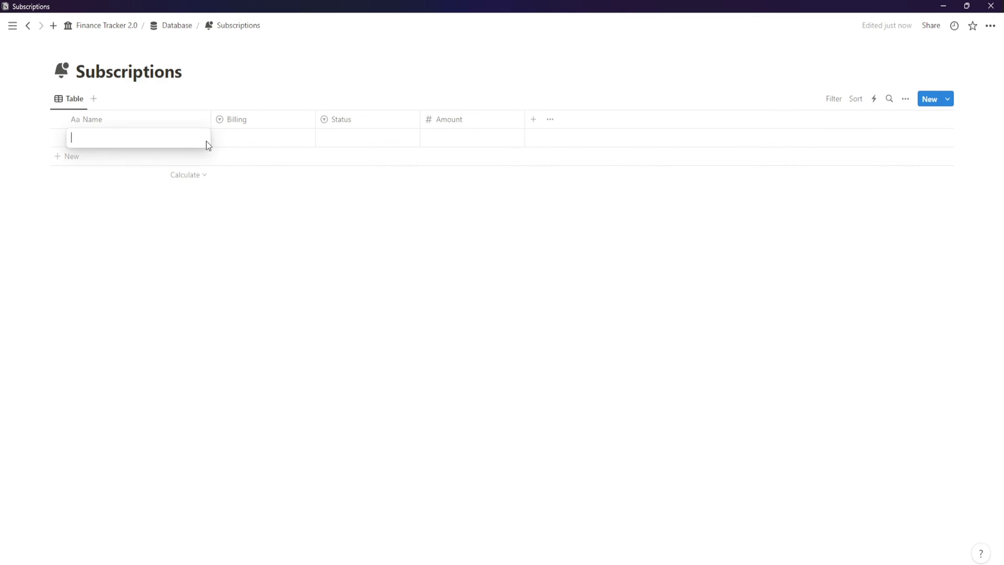
{"action": "key", "text": "Escape"}
{"action": "left_click", "coordinate": [43, 138]}
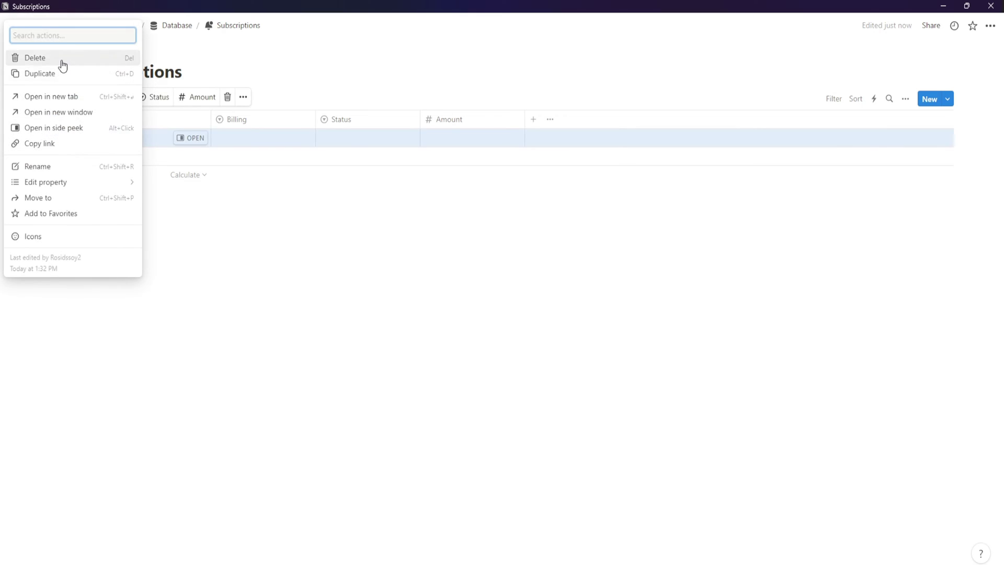
{"action": "left_click", "coordinate": [60, 58]}
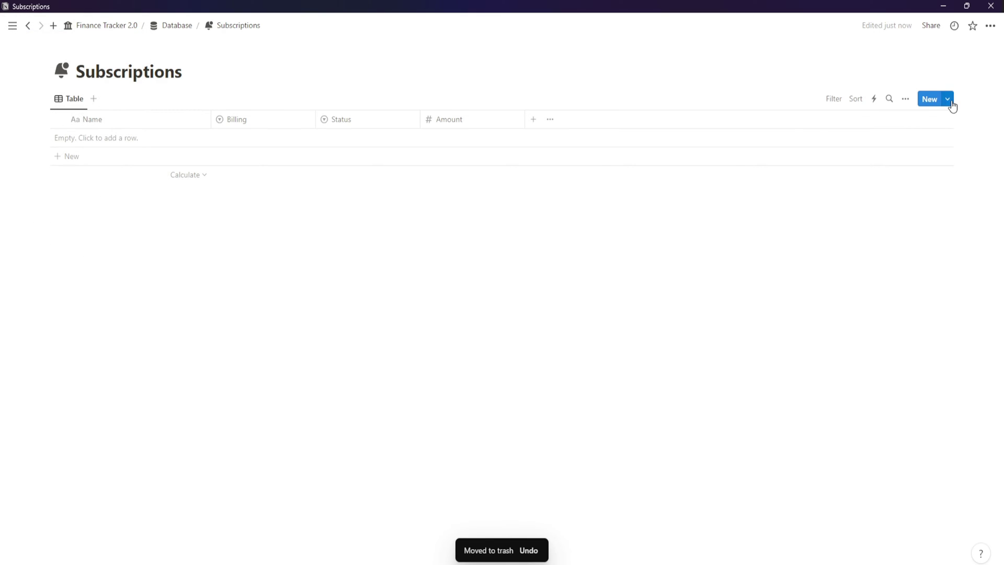
- Create a template titled "New Subs" for the Subscriptions database
{"action": "left_click", "coordinate": [949, 101]}
{"action": "left_click", "coordinate": [960, 171]}
{"action": "type", "text": "N"}
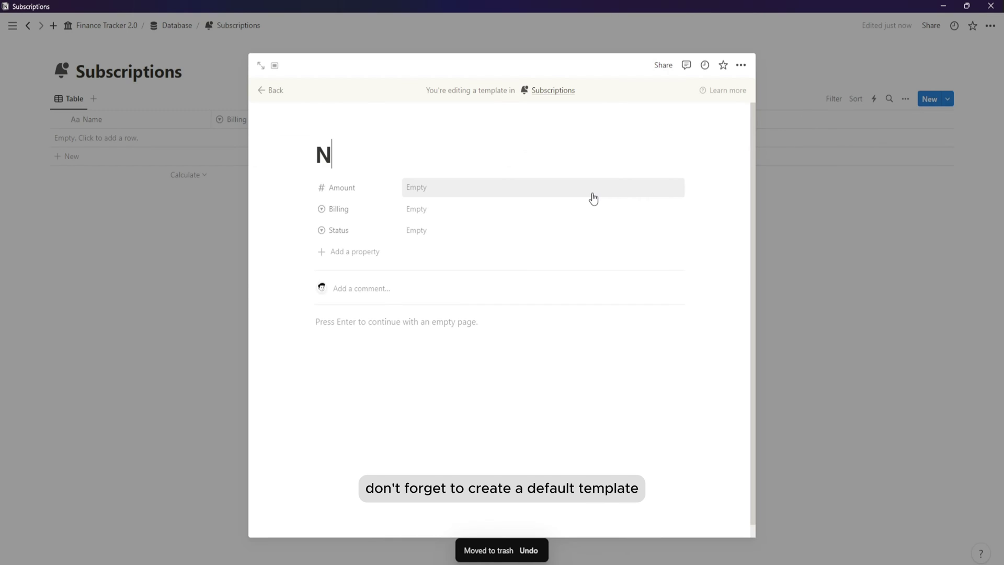
{"action": "type", "text": "ew Subs"}
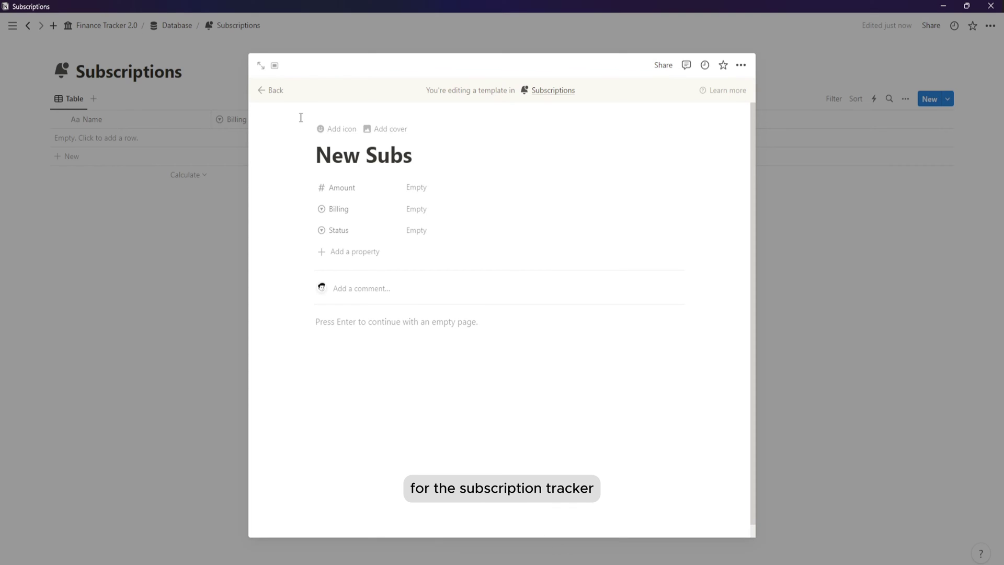
- Give the New Subs template the dark notification bell icon and order its properties as Status, Billing, Amount
{"action": "left_click", "coordinate": [331, 131]}
{"action": "left_click", "coordinate": [333, 180]}
{"action": "left_click", "coordinate": [282, 214]}
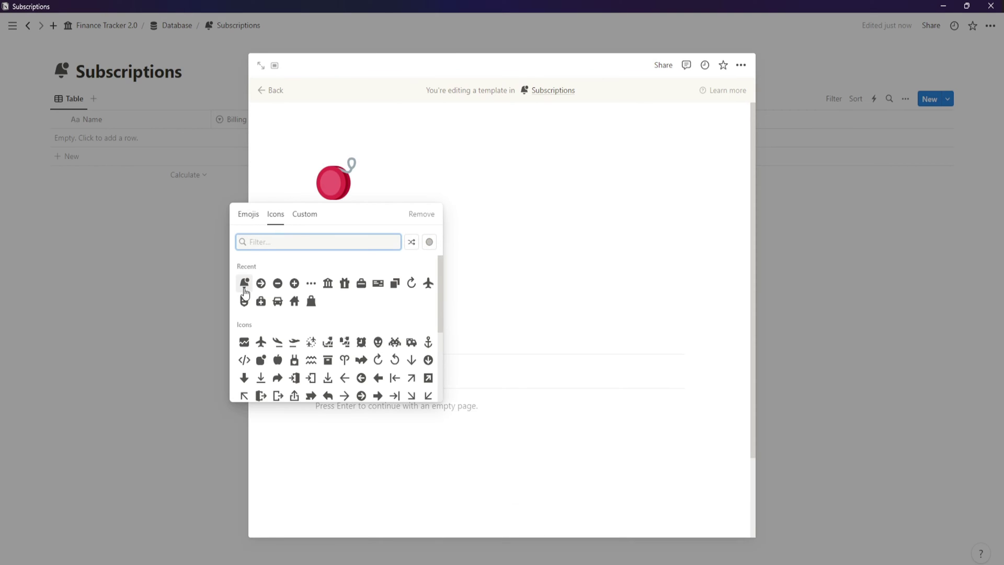
{"action": "left_click", "coordinate": [245, 296]}
{"action": "left_click", "coordinate": [208, 299]}
{"action": "left_click_drag", "start_coordinate": [320, 276], "coordinate": [347, 302]}
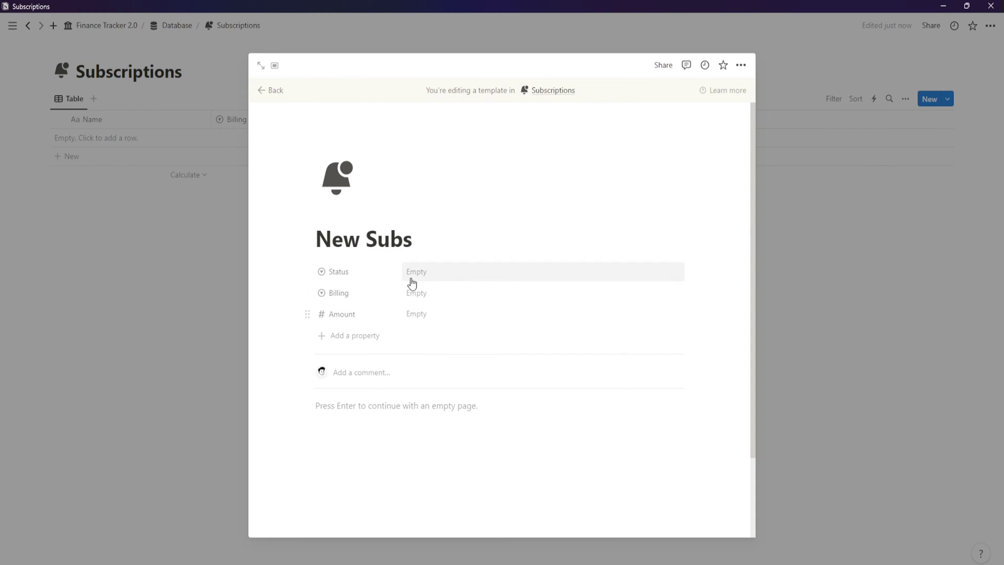
{"action": "left_click", "coordinate": [221, 277]}
- Make New Subs the default template for all views in Subscriptions
{"action": "left_click", "coordinate": [948, 99]}
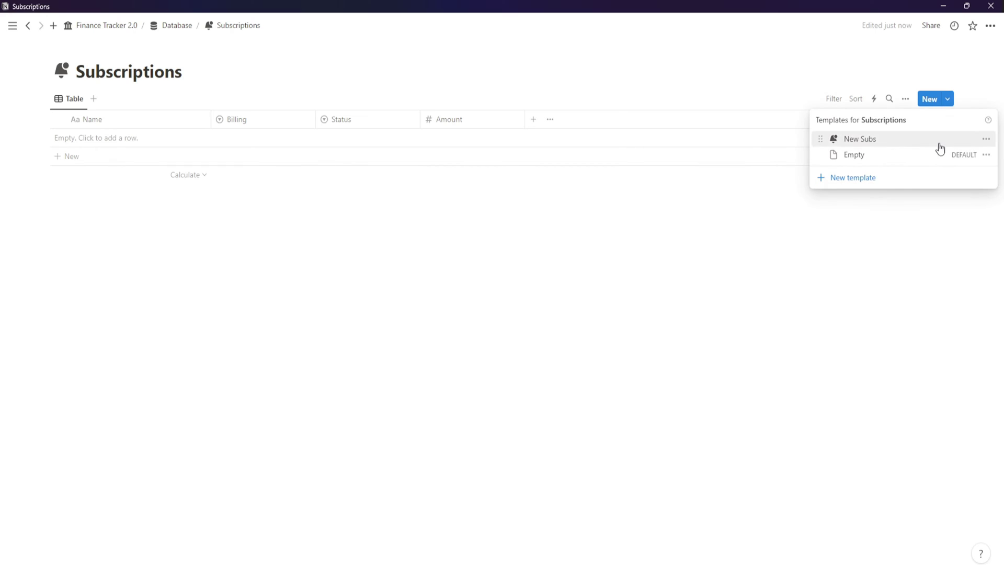
{"action": "left_click", "coordinate": [985, 138]}
{"action": "left_click", "coordinate": [946, 124]}
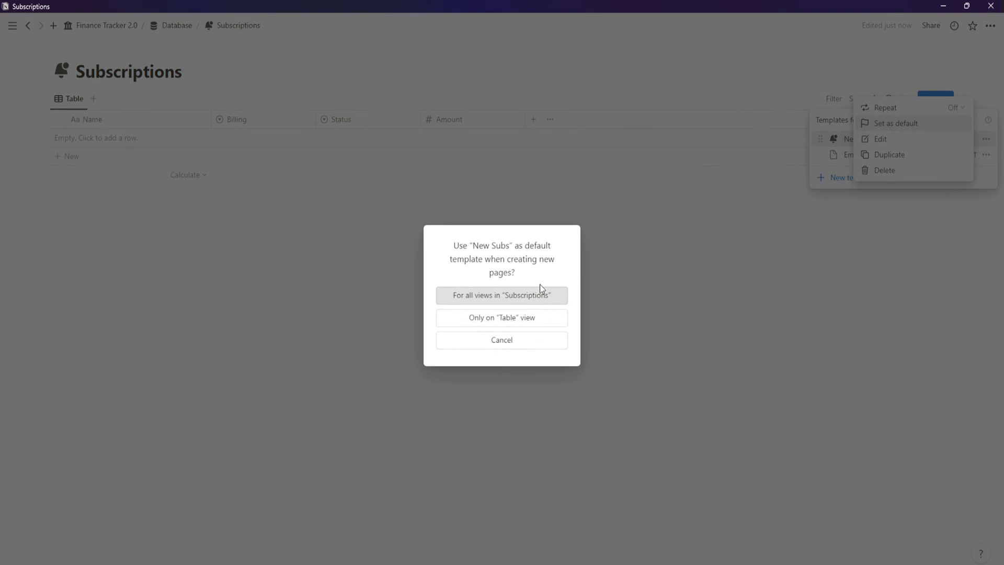
{"action": "left_click", "coordinate": [538, 286]}
{"action": "left_click", "coordinate": [302, 304]}
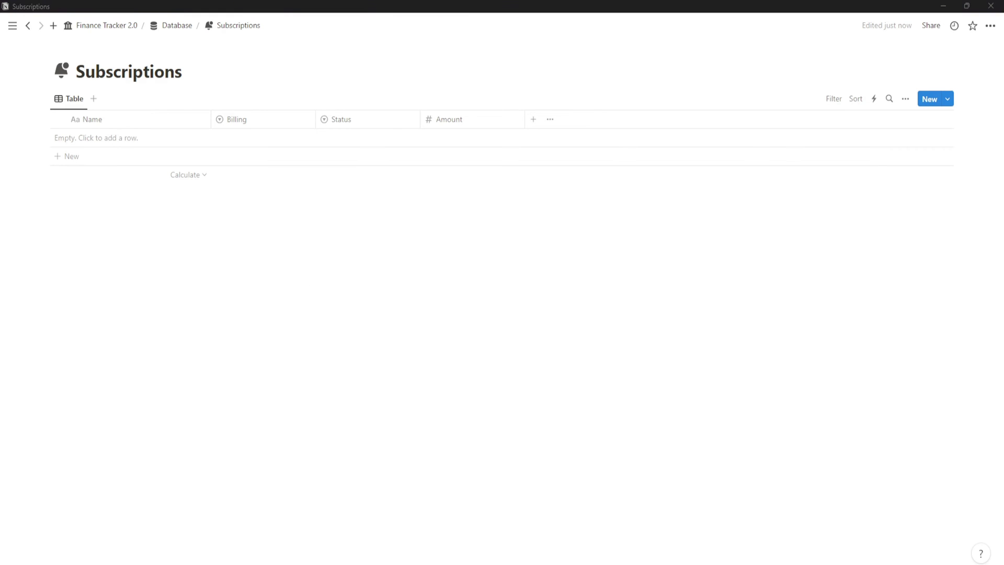
- Add a formula property named "Monthly Cost" to the Subscriptions database
{"action": "left_click", "coordinate": [533, 119]}
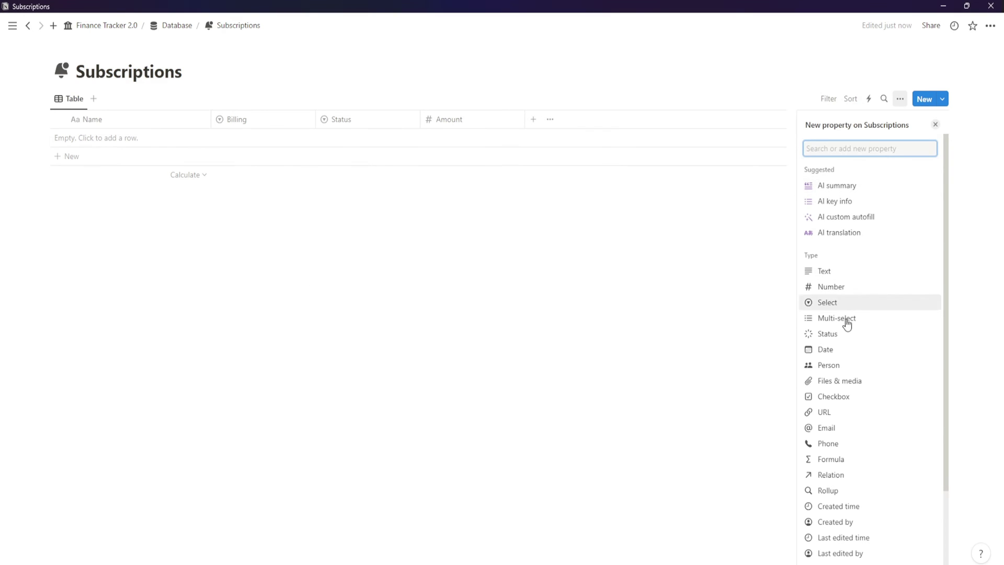
{"action": "left_click", "coordinate": [862, 459]}
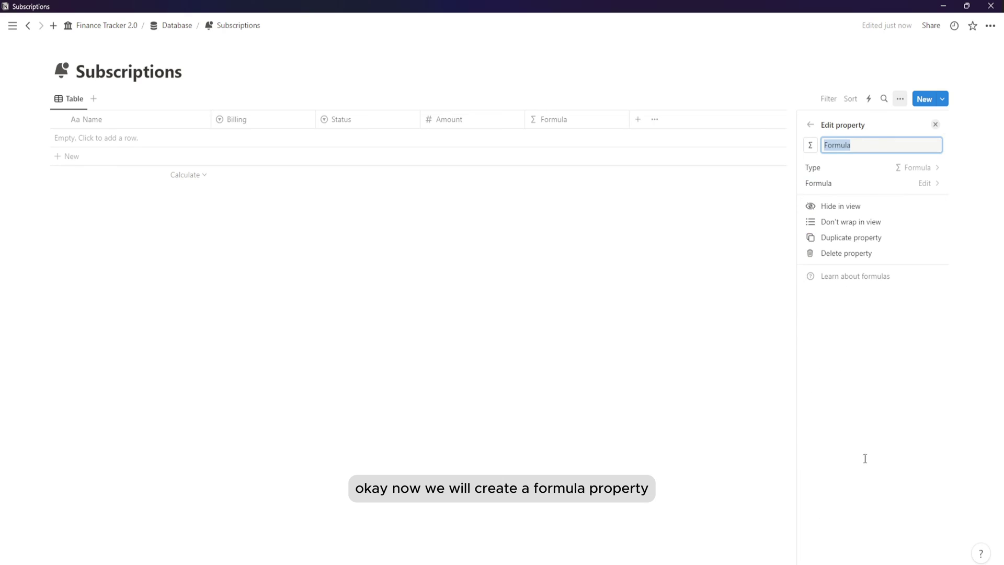
{"action": "type", "text": "M"}
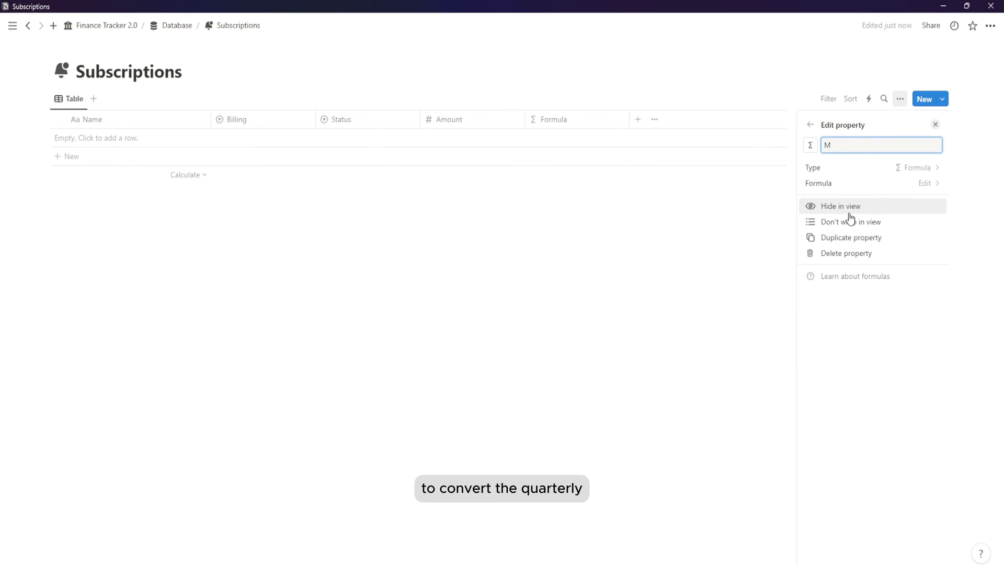
{"action": "type", "text": "onthl"}
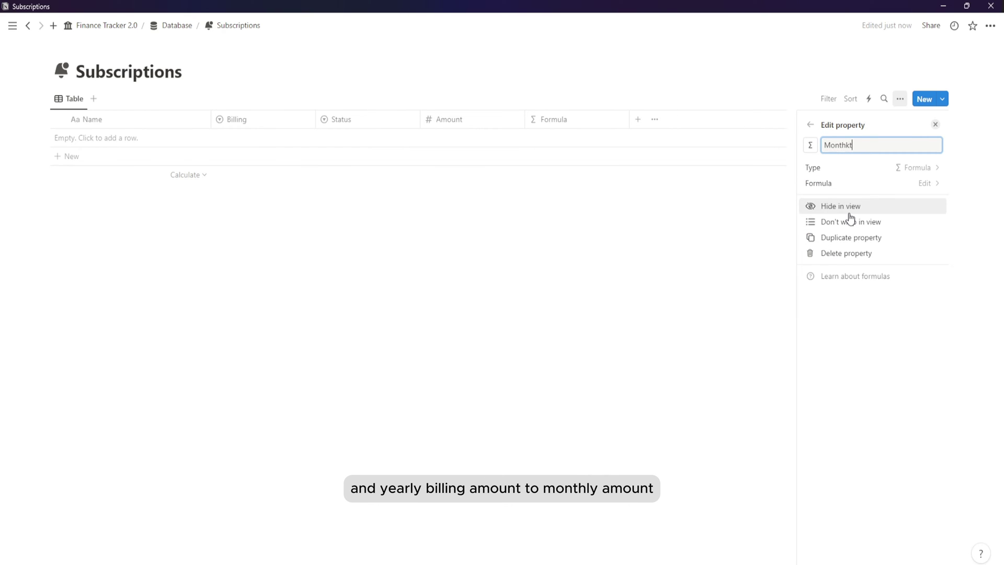
{"action": "type", "text": "y CO"}
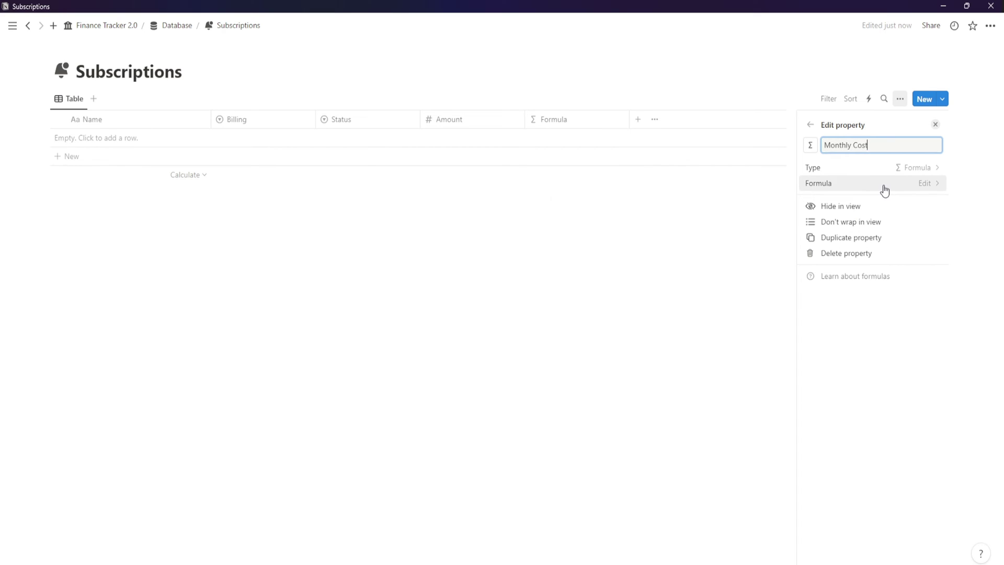
- Set the Monthly Cost formula to if(Status == "Inactive",0,if(Billing == "Yearly",Amount/12, if(Billing == "Quarterly", Amount/4,Amount)))
{"action": "left_click", "coordinate": [884, 186]}
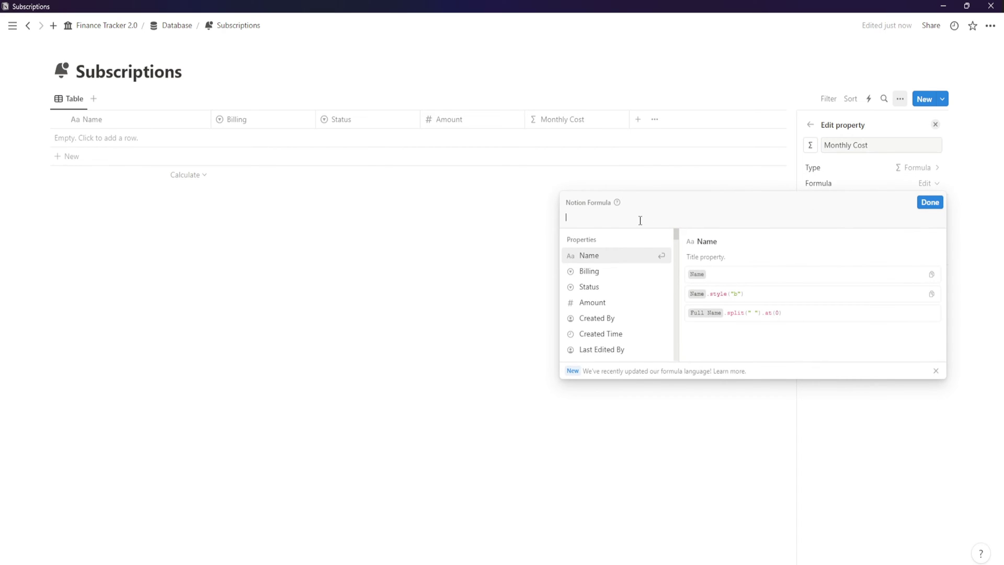
{"action": "type", "text": "if(Status == \"Inactive\",0,if(Billing == \"Yearly\",Amount/12, if(Billing == \"Quarterly\", Amount/4,Amount)))"}
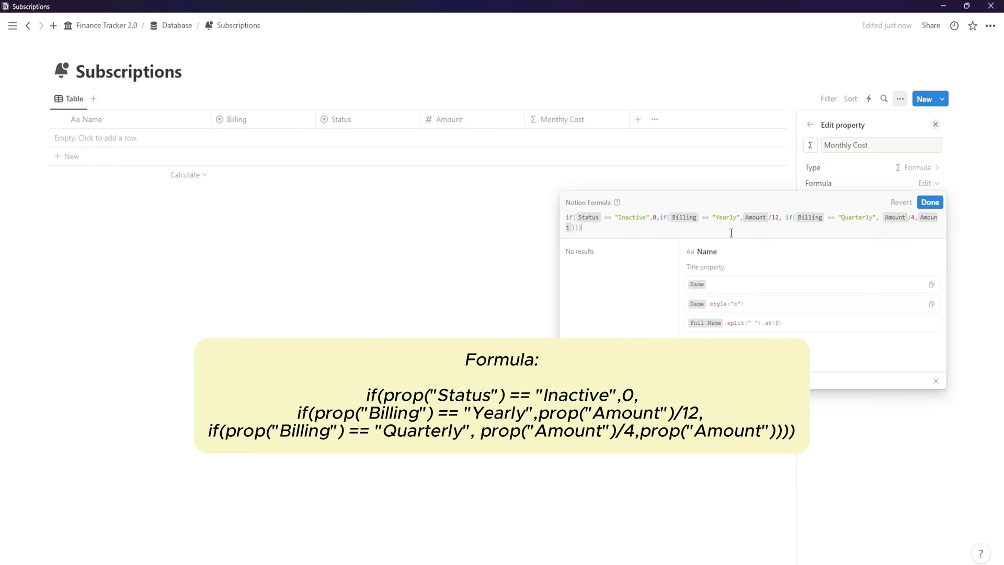
{"action": "left_click", "coordinate": [939, 208]}
- Give the Monthly Cost property the calculator icon and format its number as US Dollar
{"action": "left_click", "coordinate": [810, 145]}
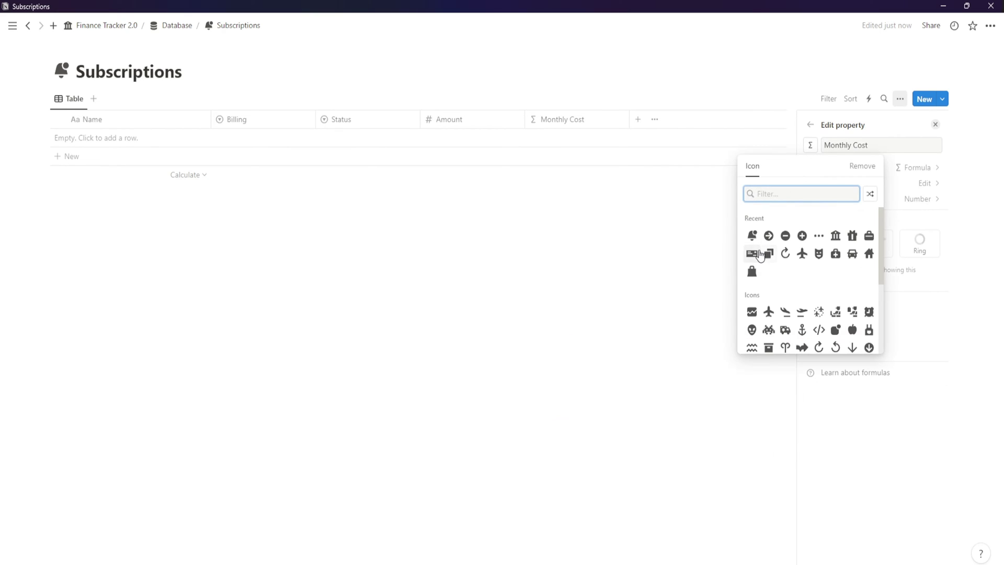
{"action": "type", "text": "ca"}
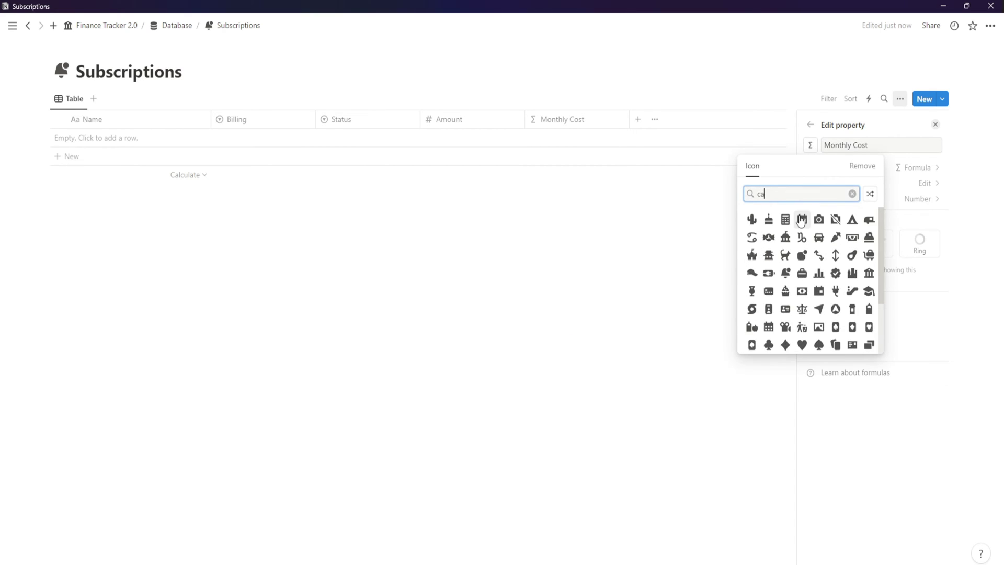
{"action": "left_click", "coordinate": [785, 219]}
{"action": "left_click", "coordinate": [867, 199]}
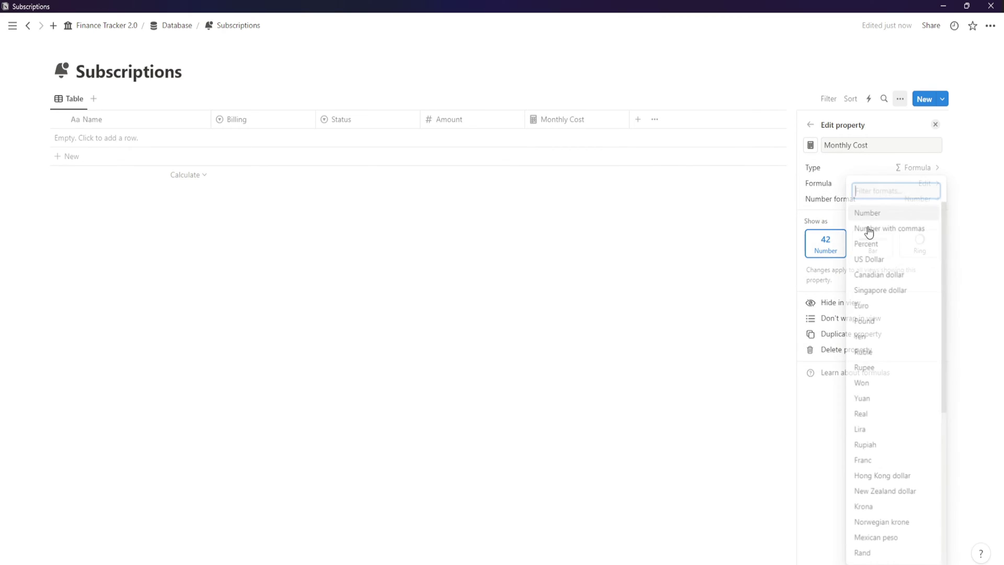
{"action": "left_click", "coordinate": [862, 261]}
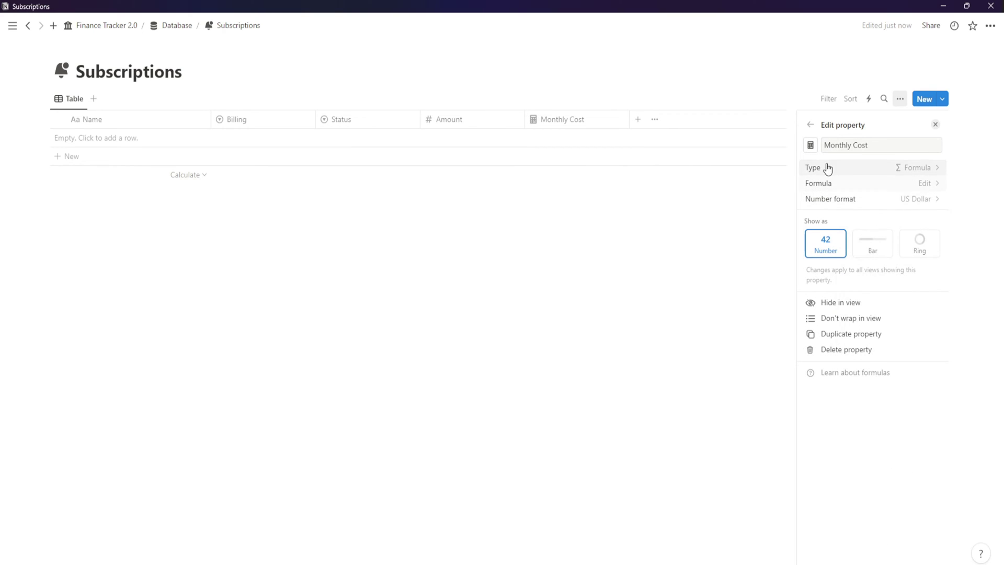
{"action": "left_click", "coordinate": [665, 270]}
- Add a subscription entry named "Netflix" with Monthly billing, Active status and an amount of $5
{"action": "left_click", "coordinate": [137, 139]}
{"action": "type", "text": "New Subs"}
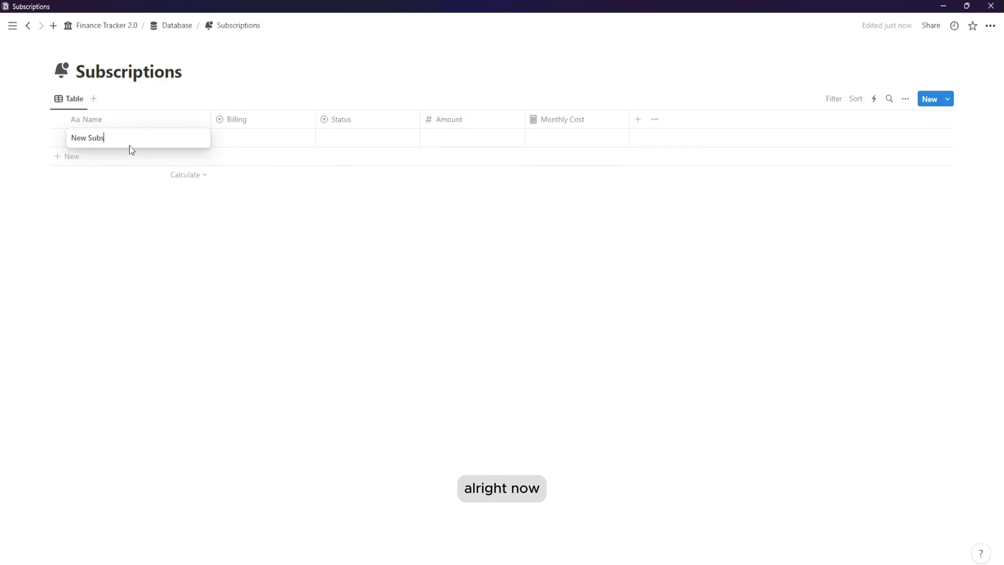
{"action": "key", "text": "ctrl+a"}
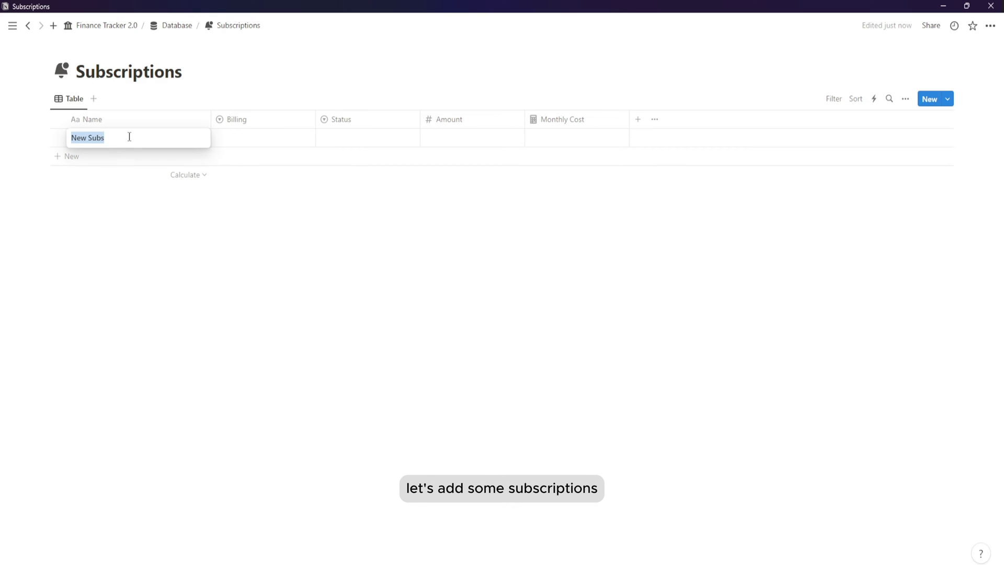
{"action": "type", "text": "Netflix"}
{"action": "key", "text": "Return"}
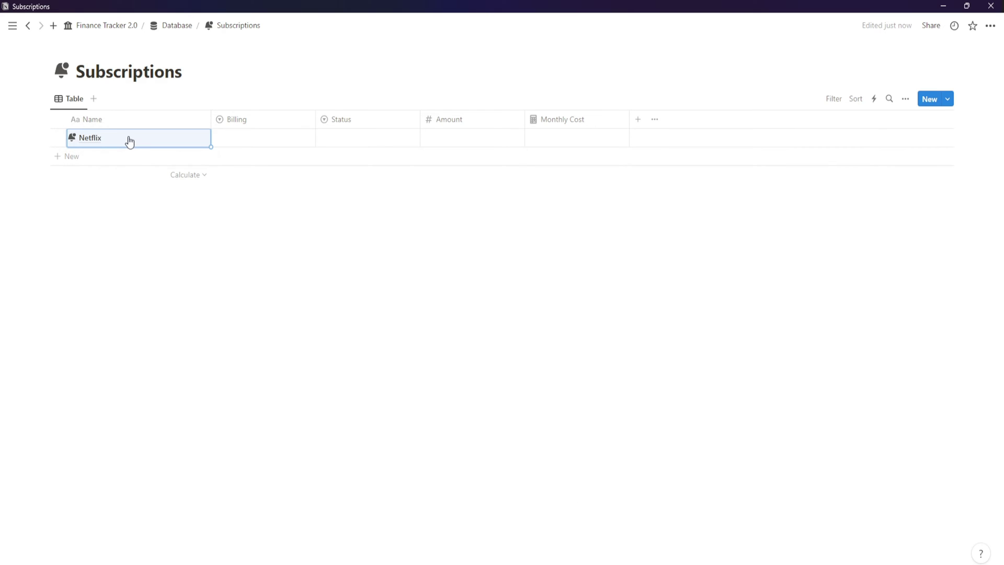
{"action": "left_click", "coordinate": [233, 139]}
{"action": "left_click", "coordinate": [256, 207]}
{"action": "left_click", "coordinate": [340, 139]}
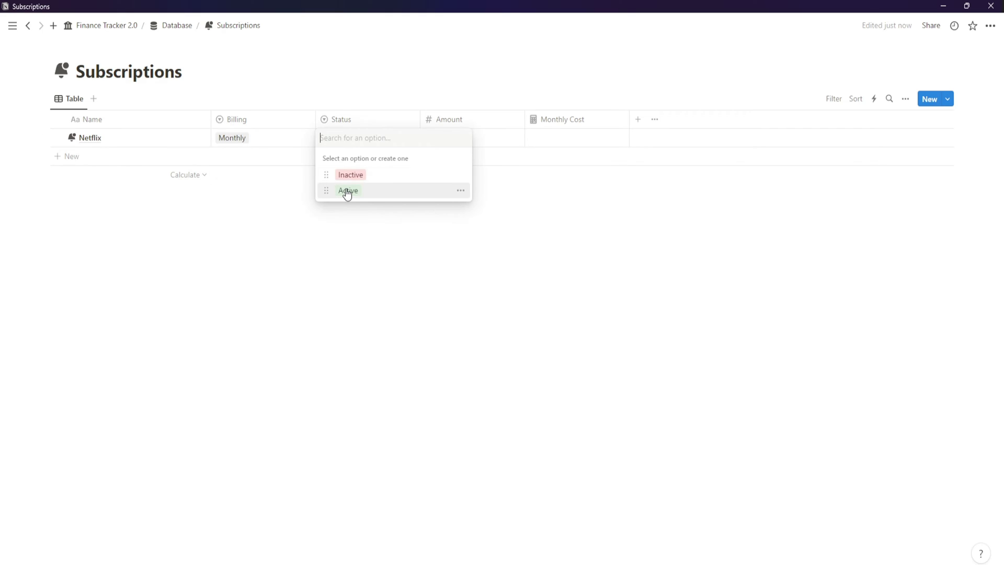
{"action": "left_click", "coordinate": [347, 192]}
{"action": "left_click", "coordinate": [440, 141]}
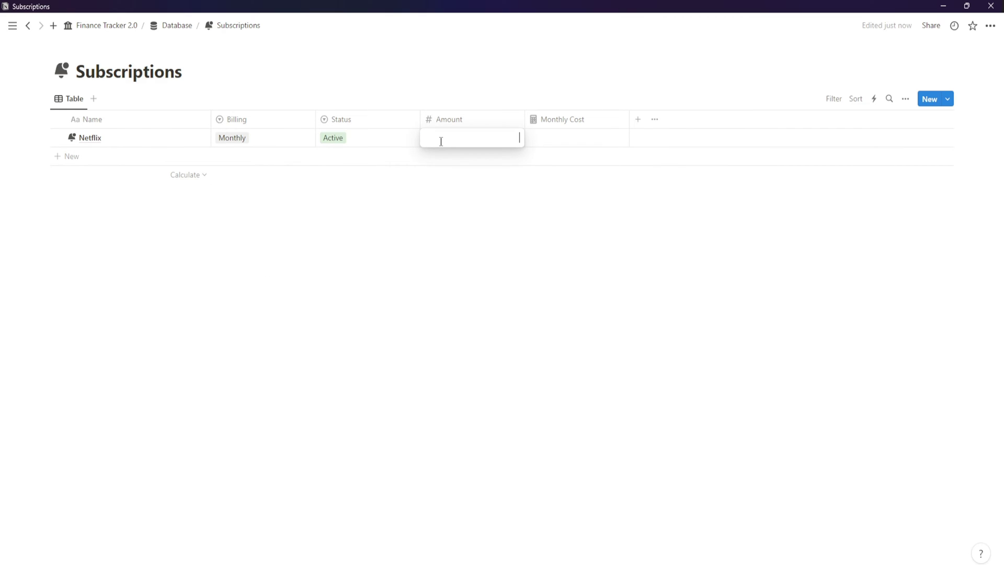
{"action": "type", "text": "5"}
{"action": "key", "text": "Return"}
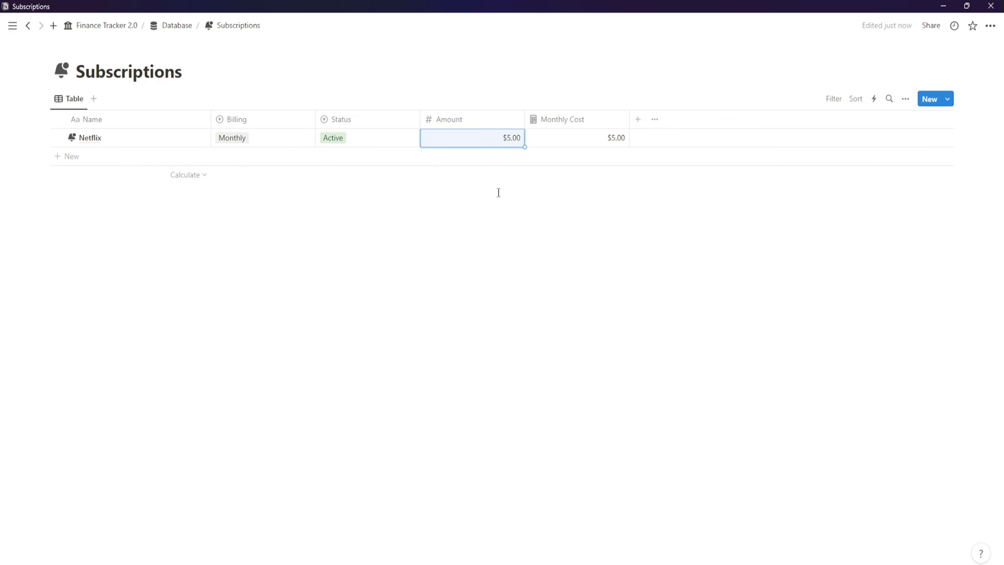
- Add a subscription entry named "Youtube Premium" with Yearly billing, Active status and an amount of $75
{"action": "left_click", "coordinate": [119, 156]}
{"action": "type", "text": "New Subs"}
{"action": "key", "text": "ctrl+a"}
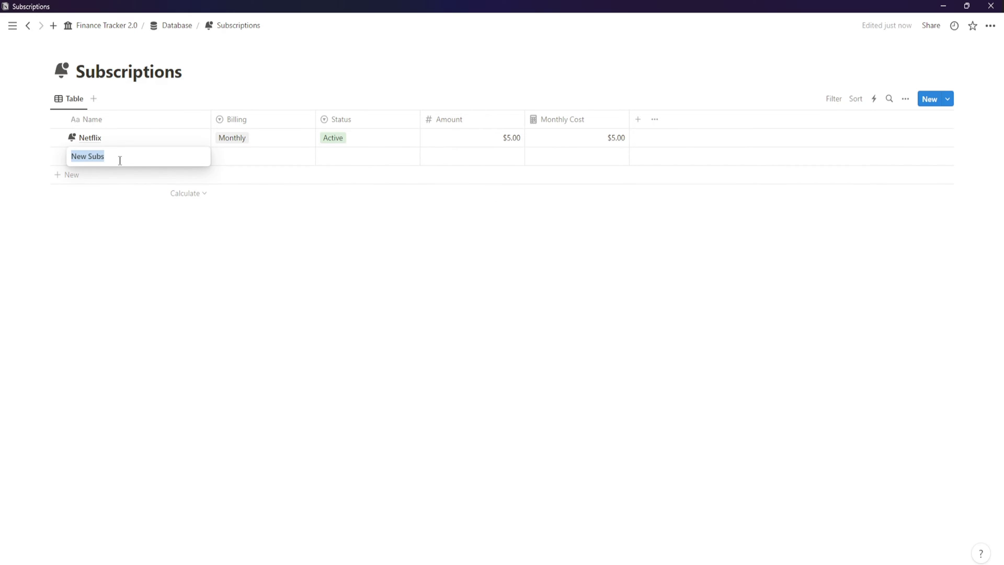
{"action": "type", "text": "Youtube Premium"}
{"action": "key", "text": "Return"}
{"action": "left_click", "coordinate": [246, 156]}
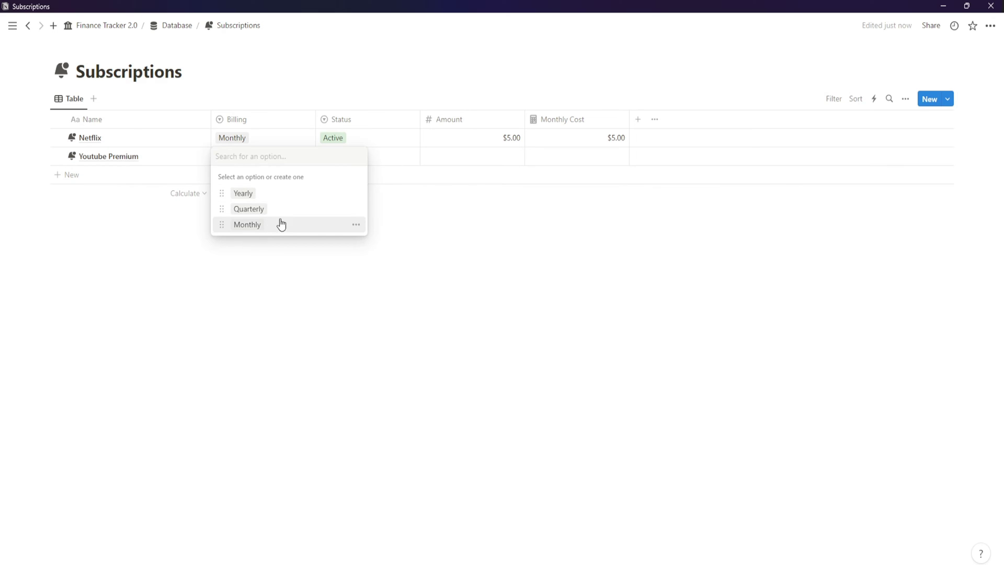
{"action": "left_click", "coordinate": [243, 193]}
{"action": "left_click", "coordinate": [349, 157]}
{"action": "left_click", "coordinate": [347, 210]}
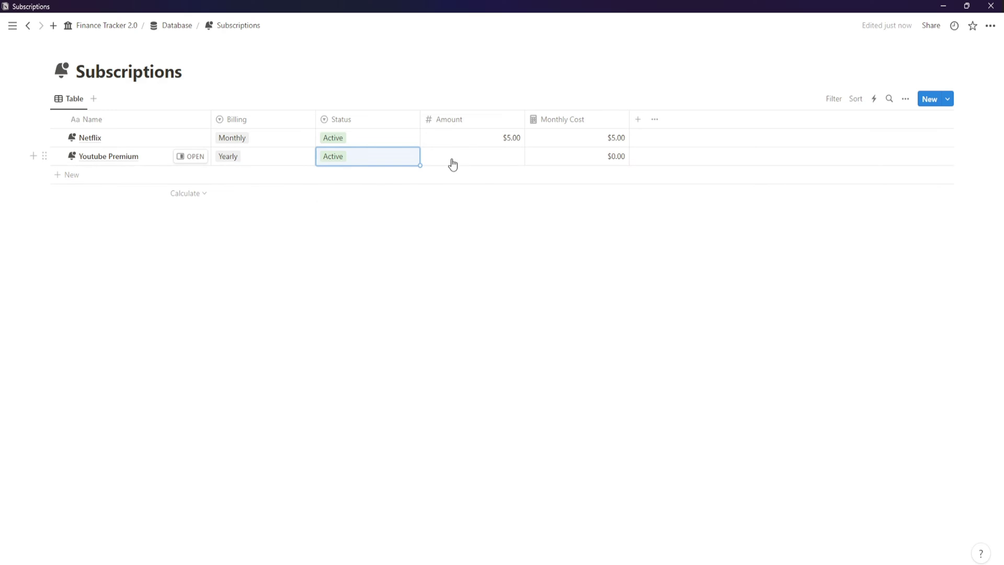
{"action": "left_click", "coordinate": [456, 156]}
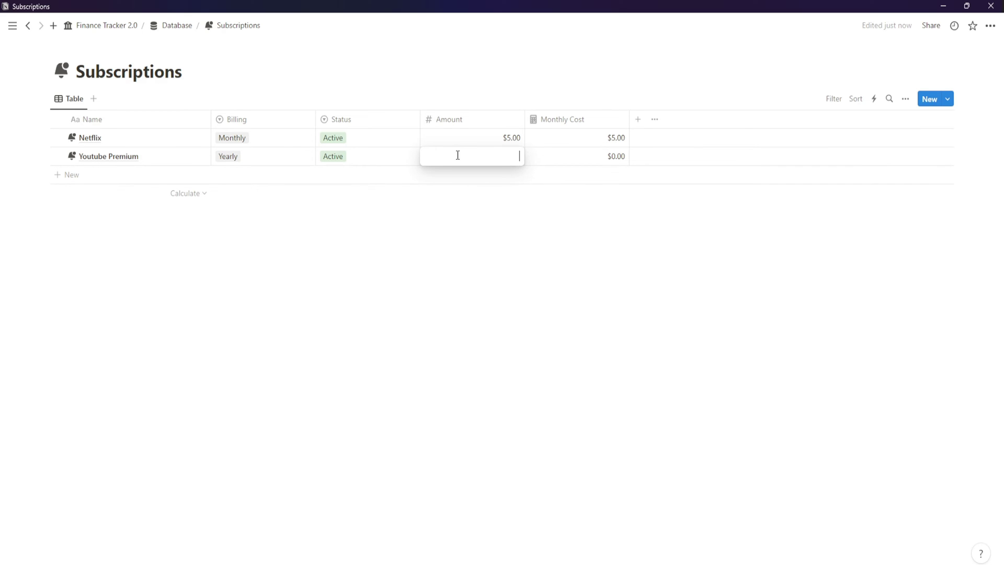
{"action": "key", "text": "Return"}
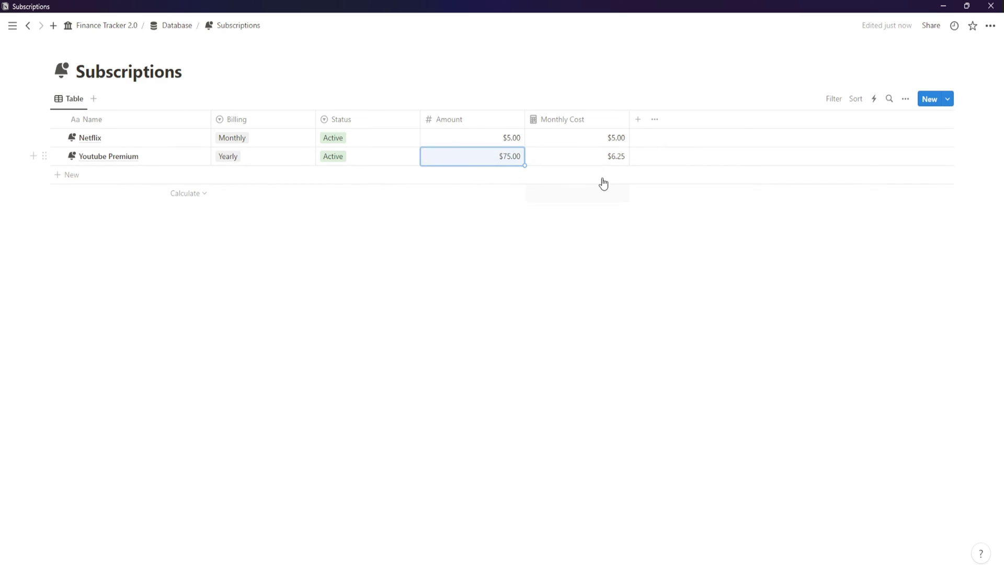
{"action": "left_click", "coordinate": [586, 240]}
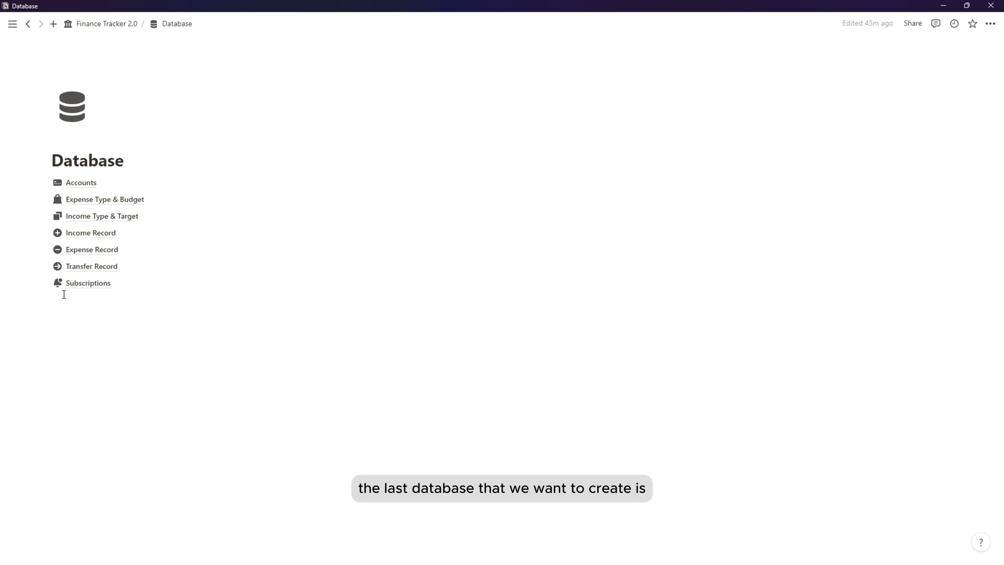
- Create a full-page database titled "Goals" below Subscriptions on the Database page
{"action": "left_click", "coordinate": [73, 297]}
{"action": "type", "text": "/data"}
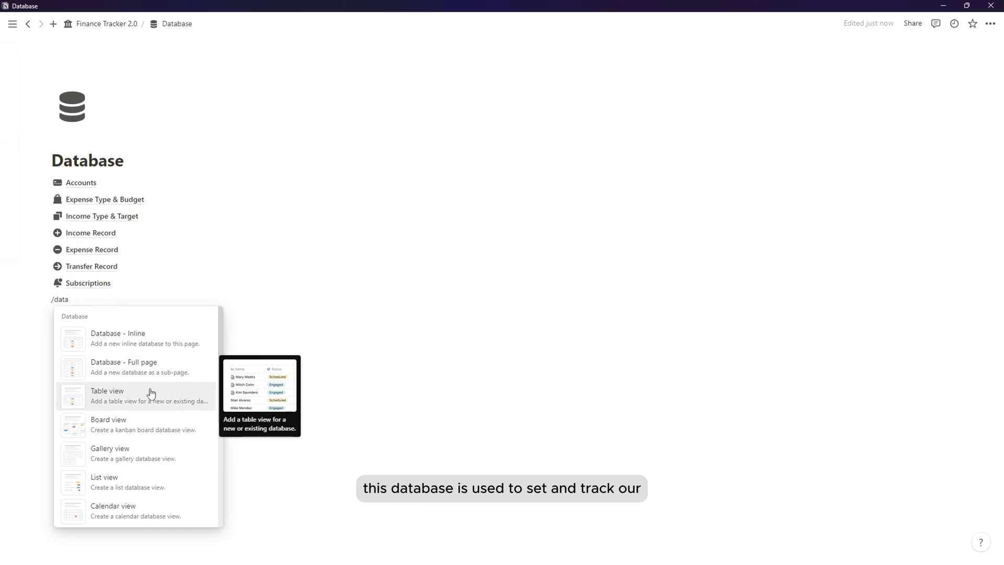
{"action": "left_click", "coordinate": [155, 366]}
{"action": "left_click", "coordinate": [90, 67]}
{"action": "type", "text": "Goals"}
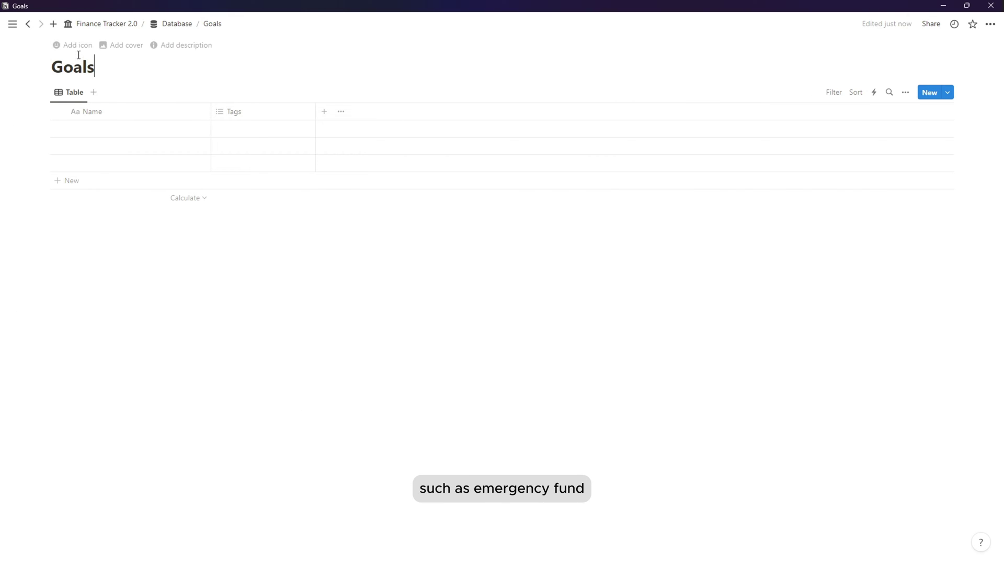
- Set the Goals database's icon to the dark grey trophy
{"action": "left_click", "coordinate": [78, 45]}
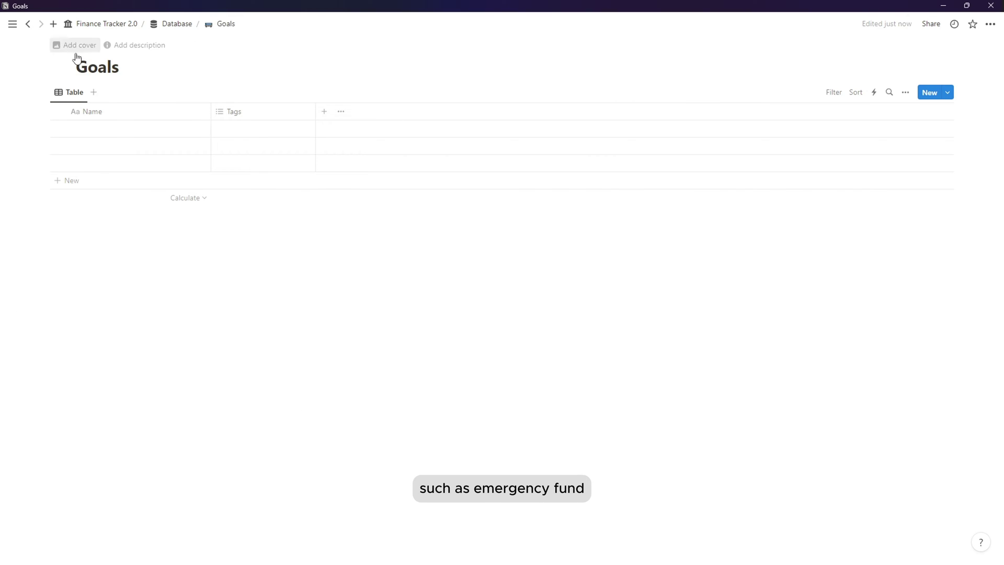
{"action": "left_click", "coordinate": [62, 67]}
{"action": "type", "text": "trop"}
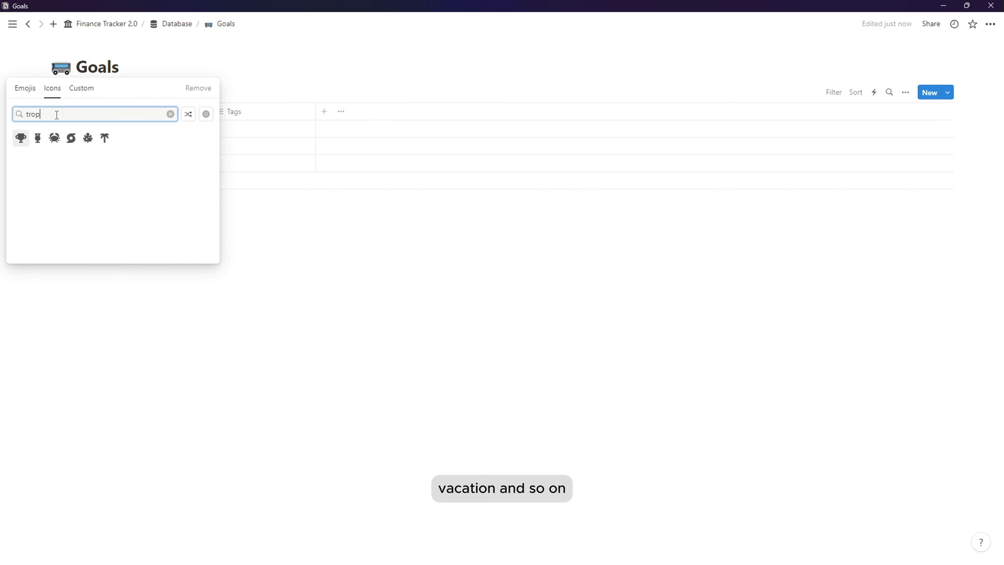
{"action": "left_click", "coordinate": [22, 138]}
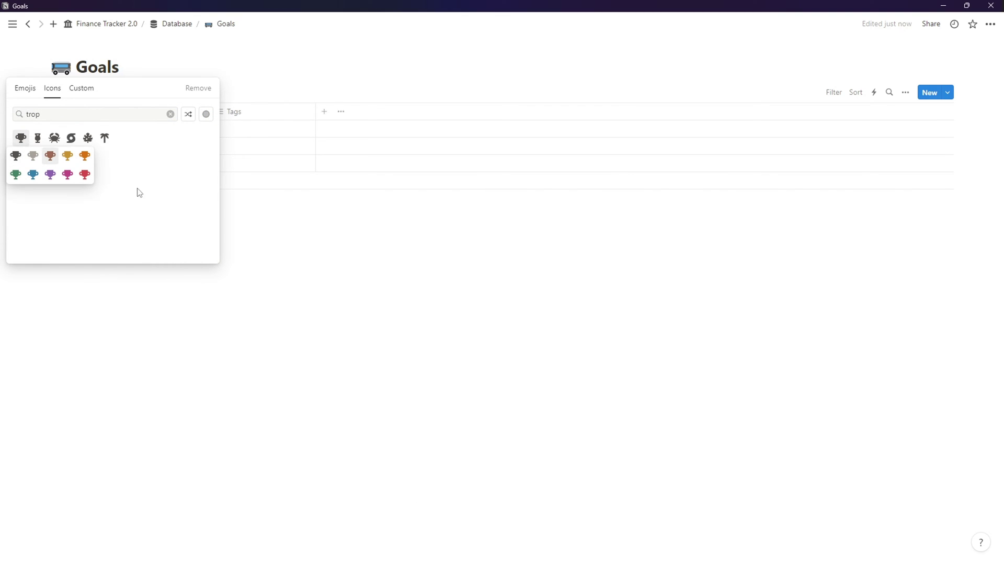
{"action": "left_click", "coordinate": [19, 156]}
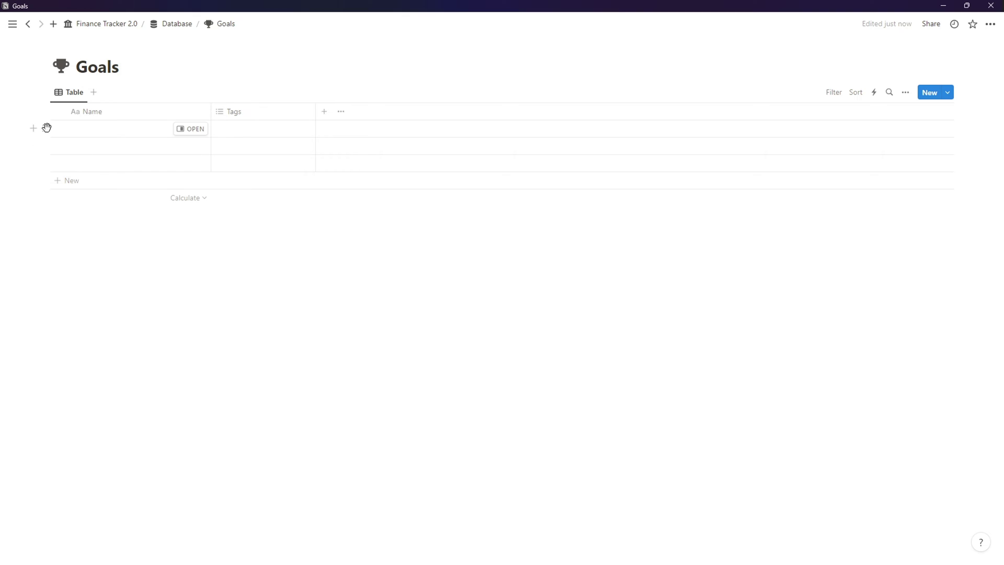
- Delete the three empty rows and the Tags property from the Goals database
{"action": "left_click_drag", "start_coordinate": [22, 124], "coordinate": [174, 197]}
{"action": "key", "text": "Delete"}
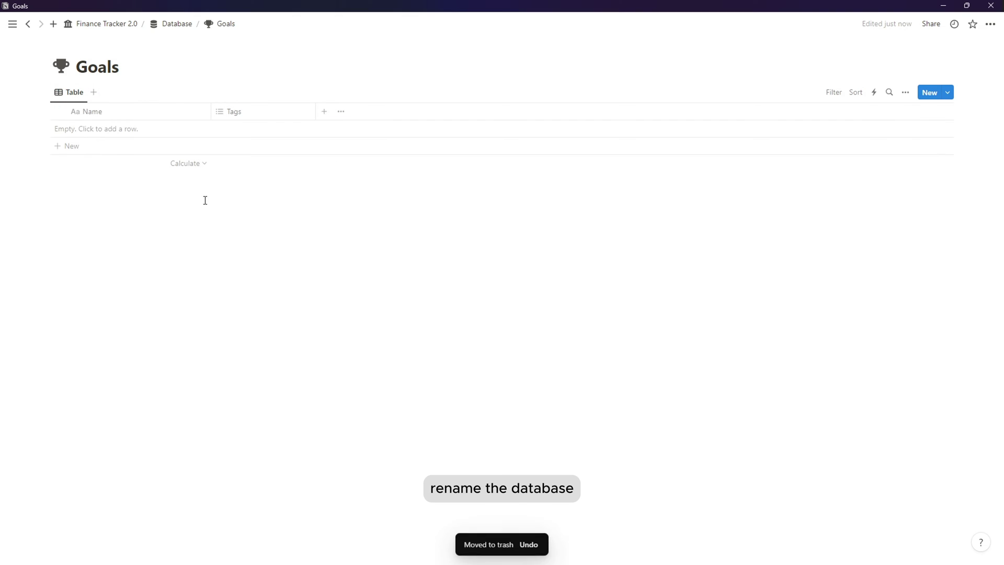
{"action": "left_click", "coordinate": [234, 123]}
{"action": "left_click", "coordinate": [255, 267]}
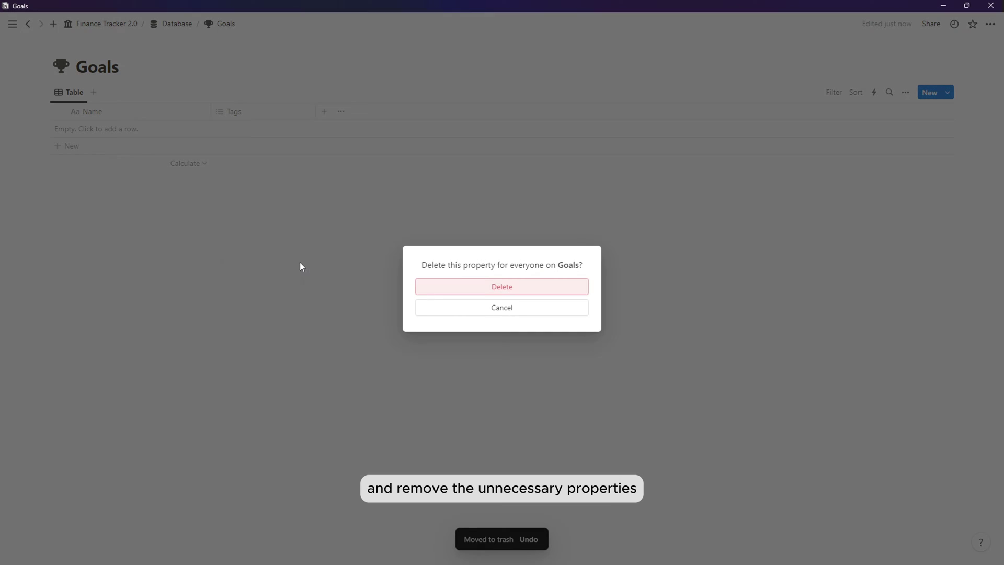
{"action": "left_click", "coordinate": [424, 289]}
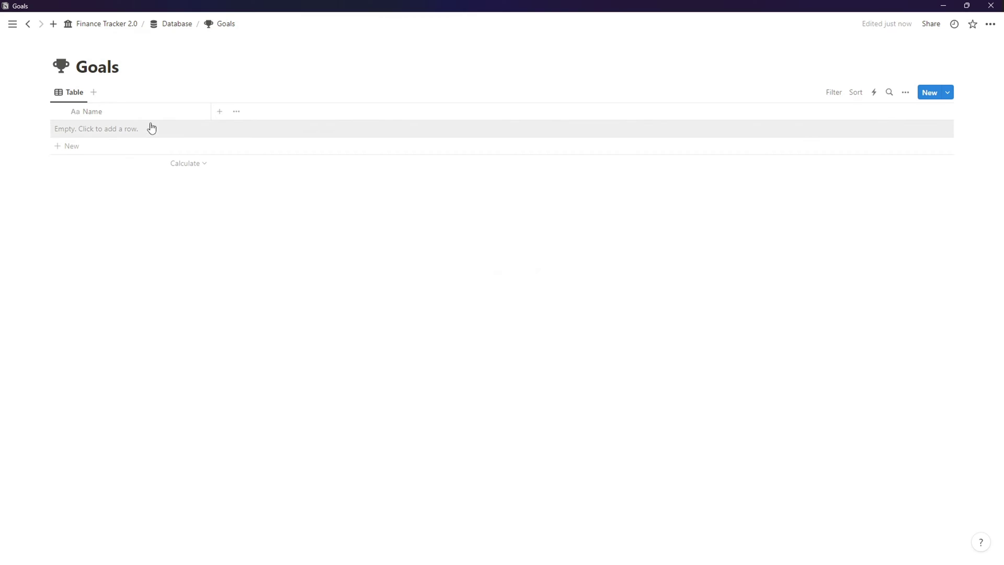
- Rename the Goals database's title property to "Goals Name" and give it the trophy icon
{"action": "left_click", "coordinate": [166, 118]}
{"action": "type", "text": "G"}
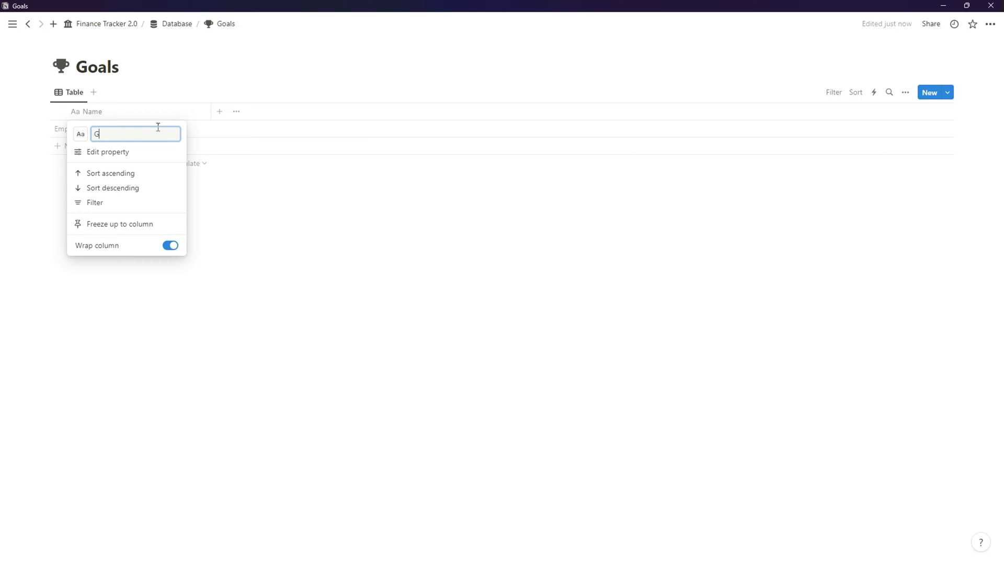
{"action": "type", "text": "oals Name"}
{"action": "left_click", "coordinate": [80, 133]}
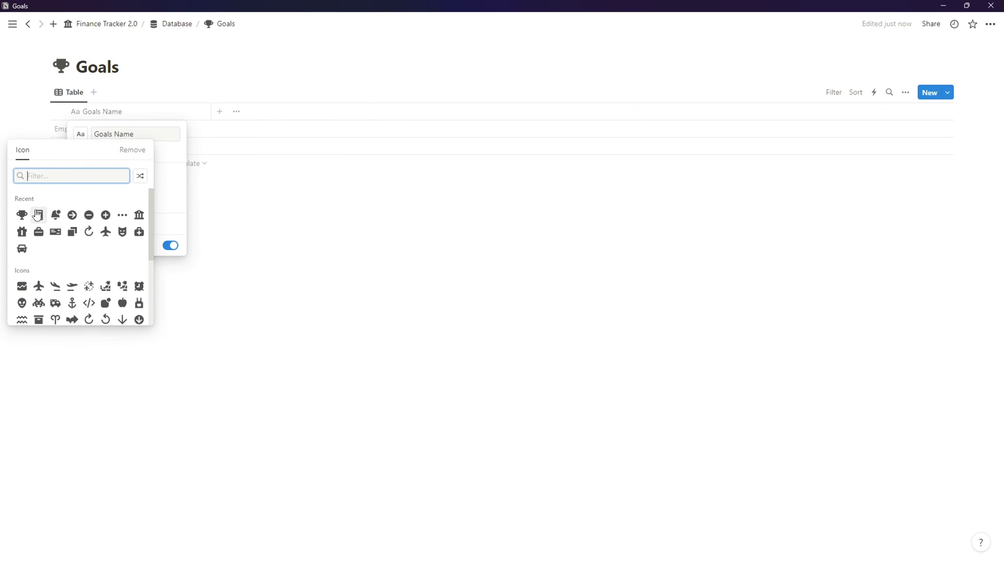
{"action": "left_click", "coordinate": [21, 216]}
{"action": "left_click", "coordinate": [376, 258]}
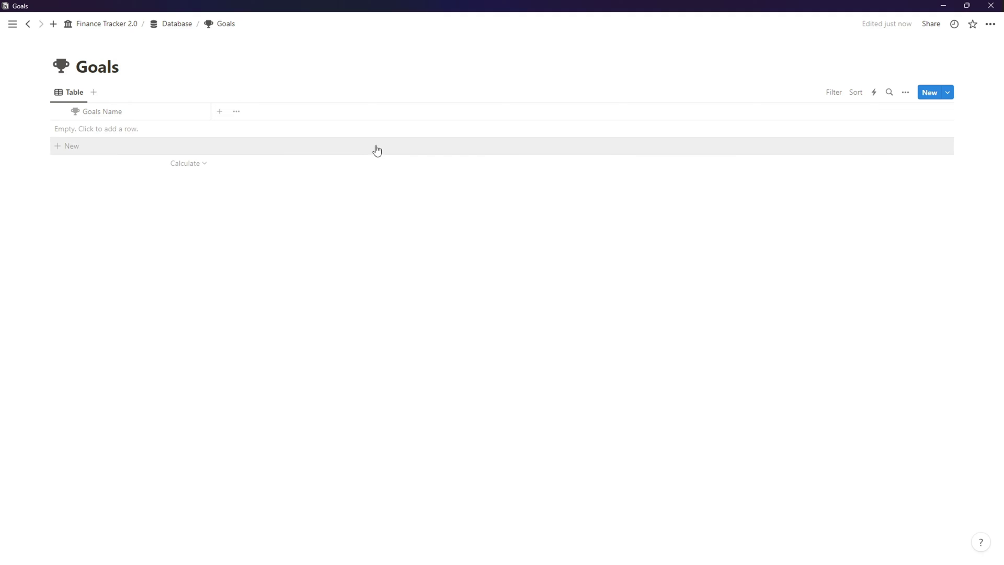
- Add a Number property named "Initial Amount" in US Dollar format to the Goals database
{"action": "left_click", "coordinate": [220, 112]}
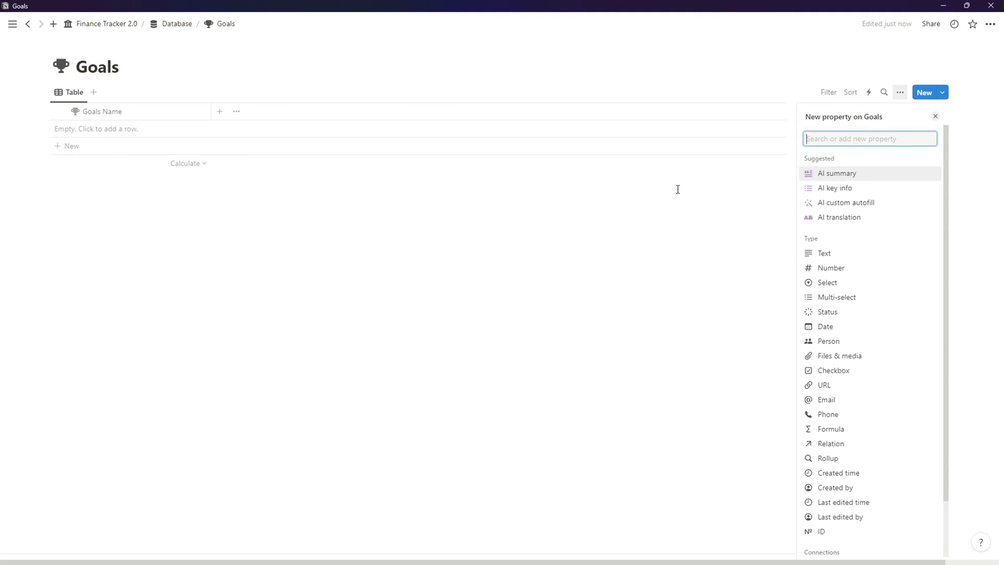
{"action": "left_click", "coordinate": [840, 268]}
{"action": "type", "text": "Initial A"}
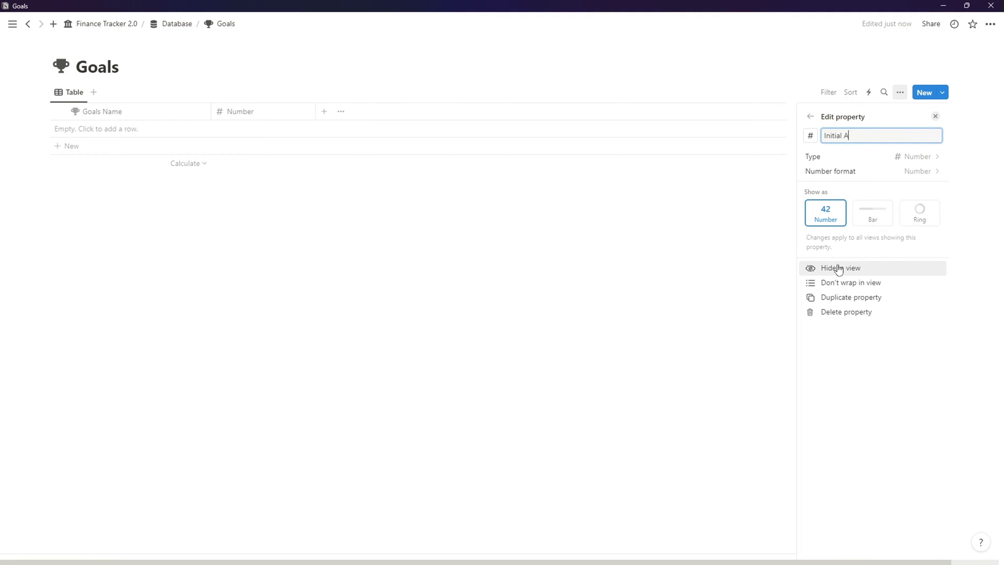
{"action": "type", "text": "mount"}
{"action": "left_click", "coordinate": [889, 172]}
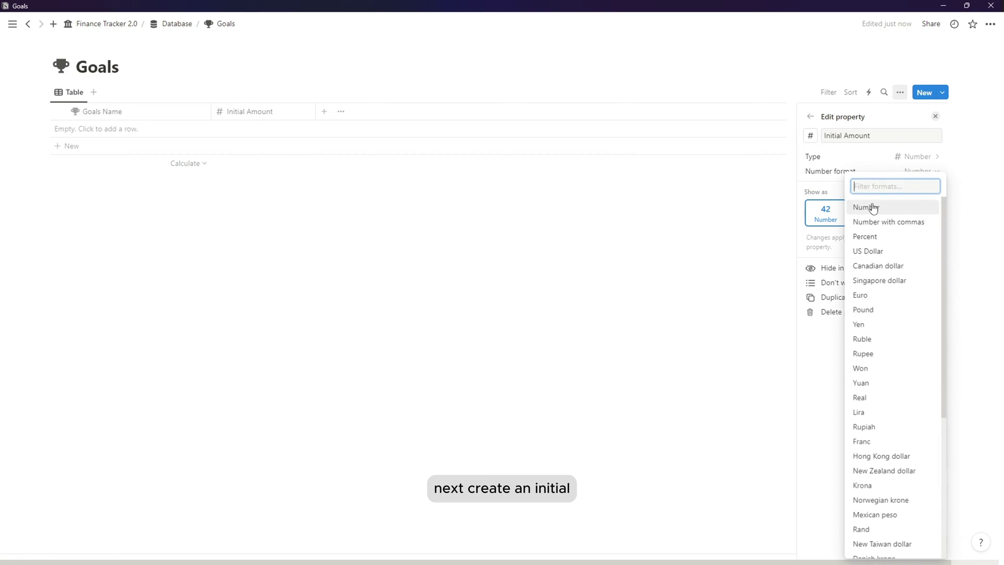
{"action": "left_click", "coordinate": [877, 252]}
{"action": "left_click", "coordinate": [585, 276]}
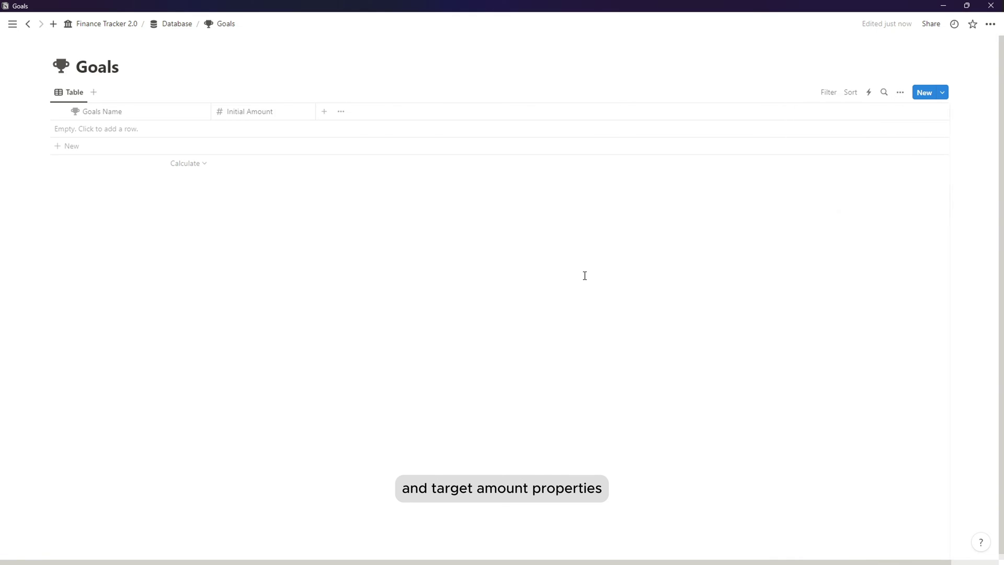
- Add a Number property named "Target Amount" in US Dollar format to the Goals database
{"action": "left_click", "coordinate": [324, 111]}
{"action": "left_click", "coordinate": [856, 267]}
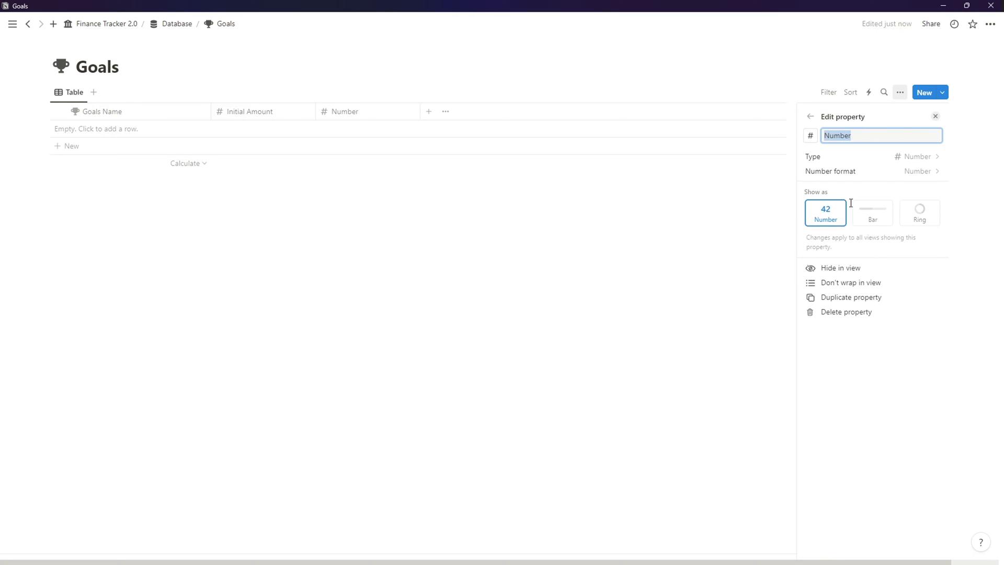
{"action": "type", "text": "Target Amount"}
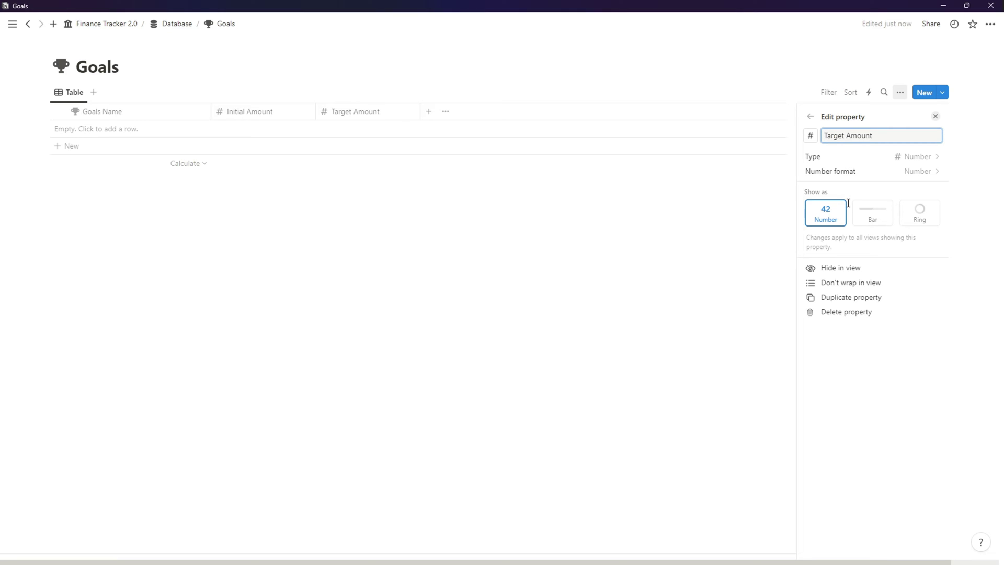
{"action": "left_click", "coordinate": [885, 176]}
{"action": "left_click", "coordinate": [868, 252]}
{"action": "left_click", "coordinate": [453, 307]}
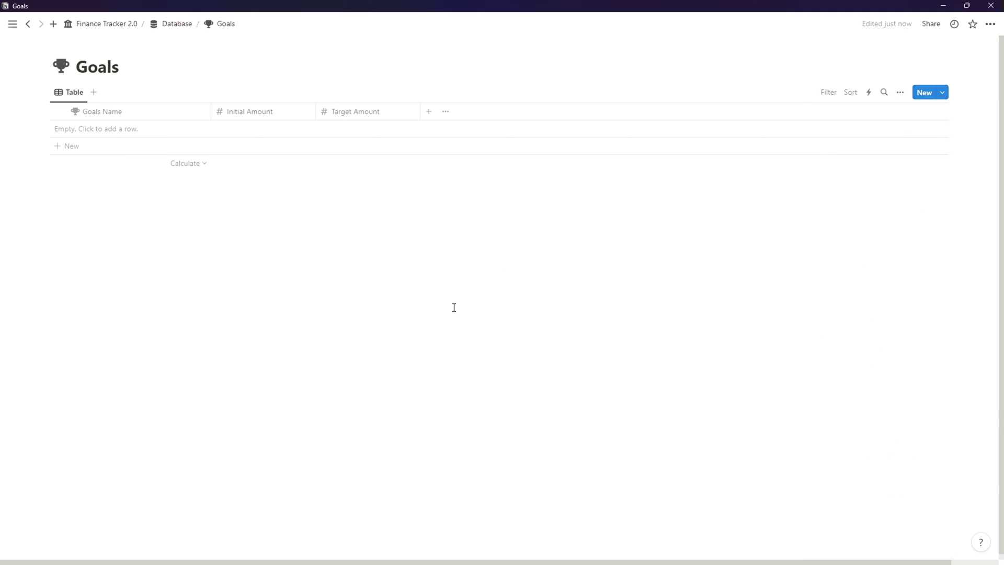
- Add a Date property named "Target Date" to the Goals database
{"action": "left_click", "coordinate": [429, 111]}
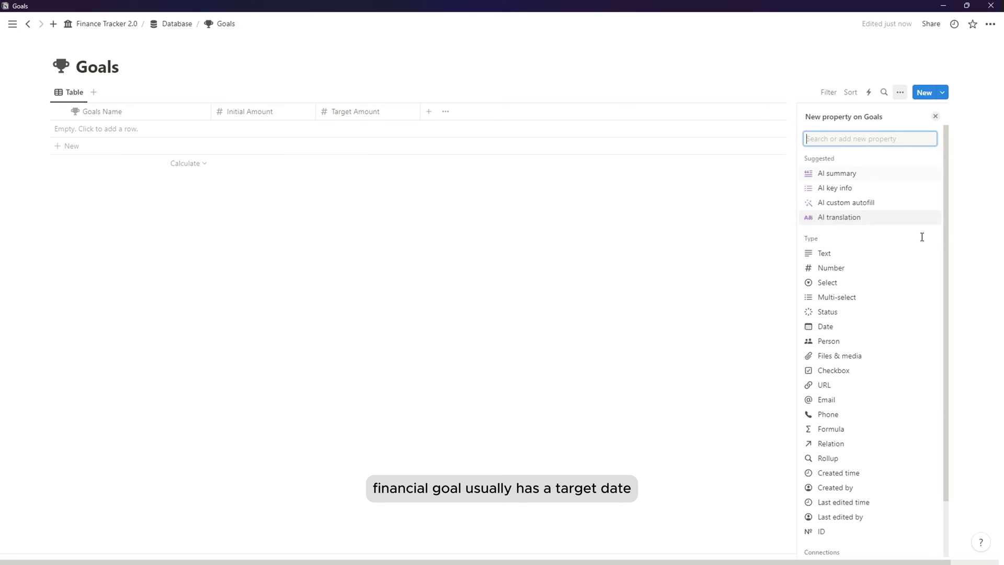
{"action": "left_click", "coordinate": [862, 326]}
{"action": "type", "text": "Target Date"}
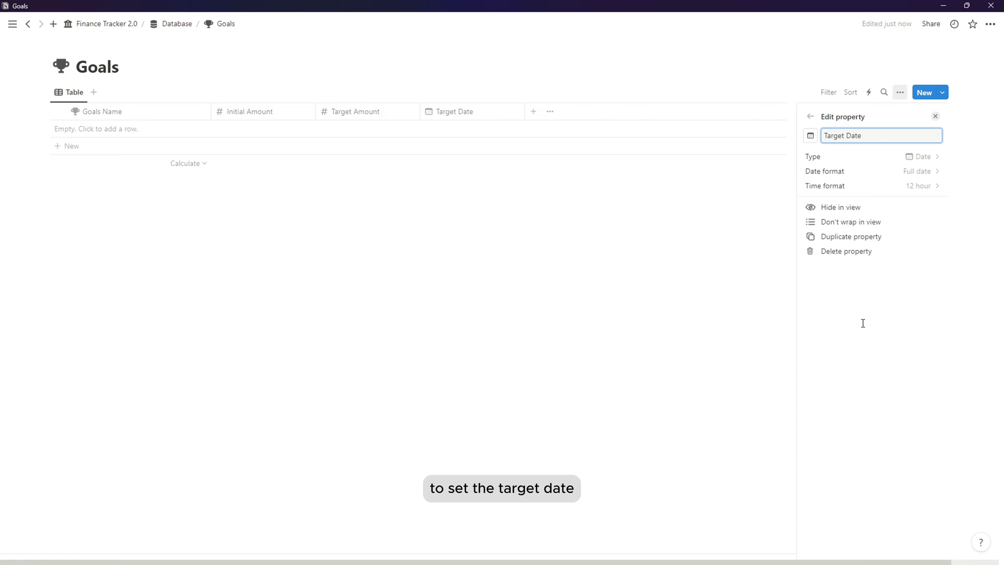
{"action": "left_click", "coordinate": [641, 264]}
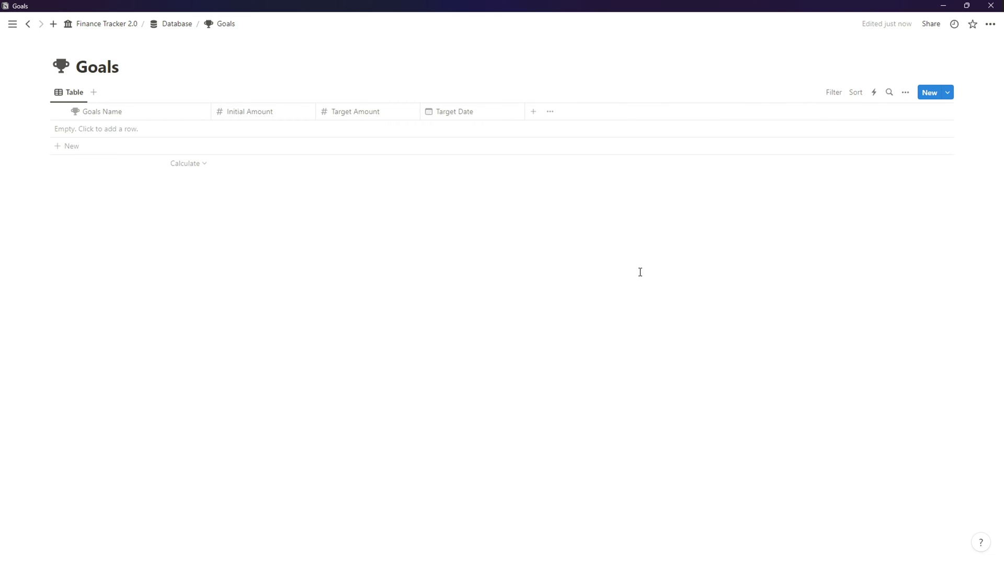
- Add a Checkbox property named "Complete" to the Goals database and give it the round check mark icon
{"action": "left_click", "coordinate": [534, 112]}
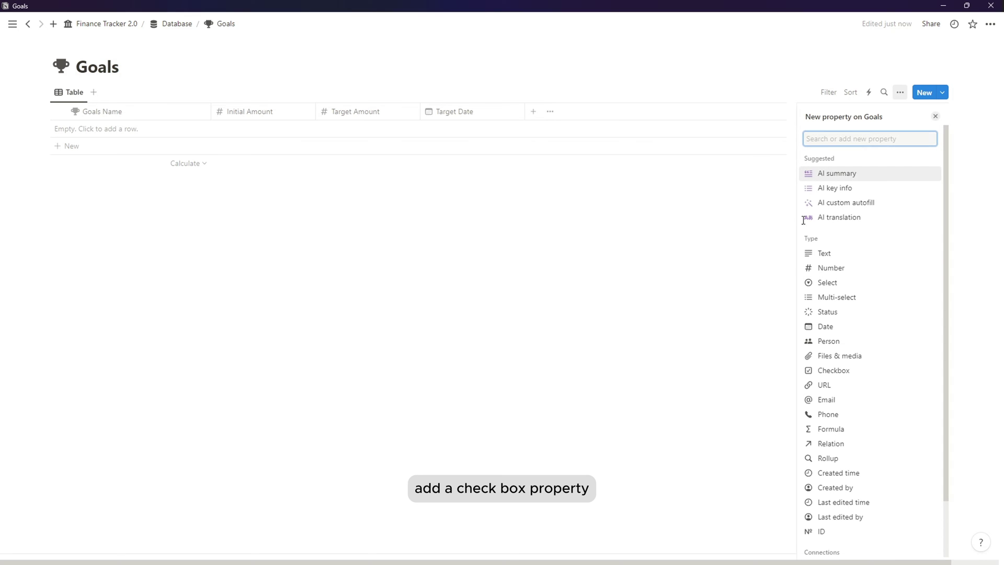
{"action": "left_click", "coordinate": [833, 369]}
{"action": "type", "text": "C"}
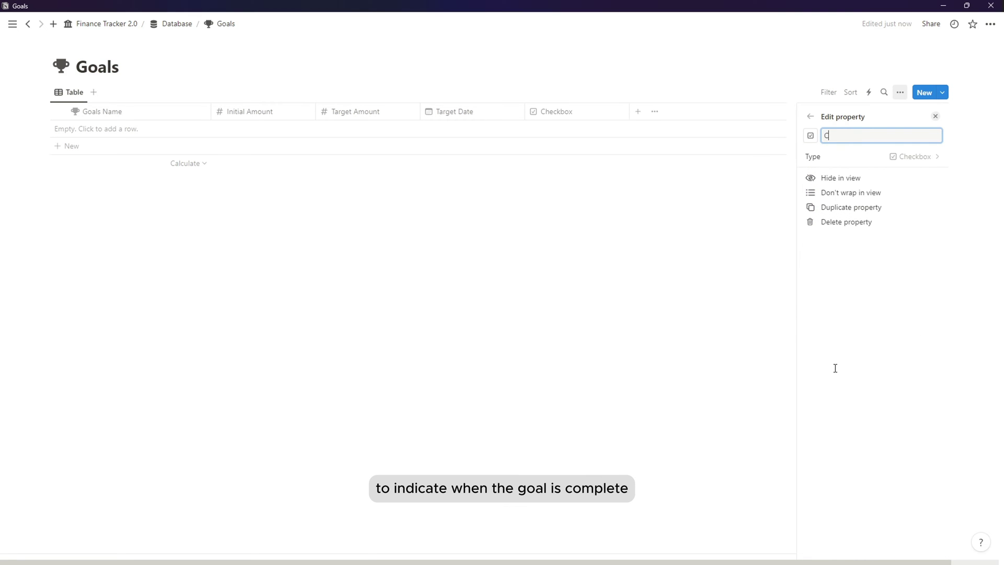
{"action": "type", "text": "omplete"}
{"action": "left_click", "coordinate": [810, 135]}
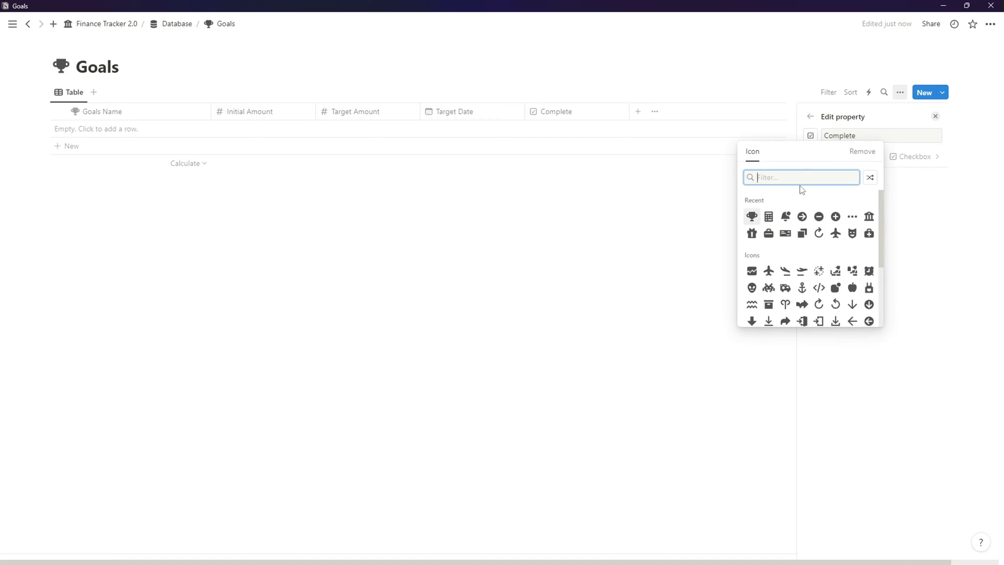
{"action": "type", "text": "check"}
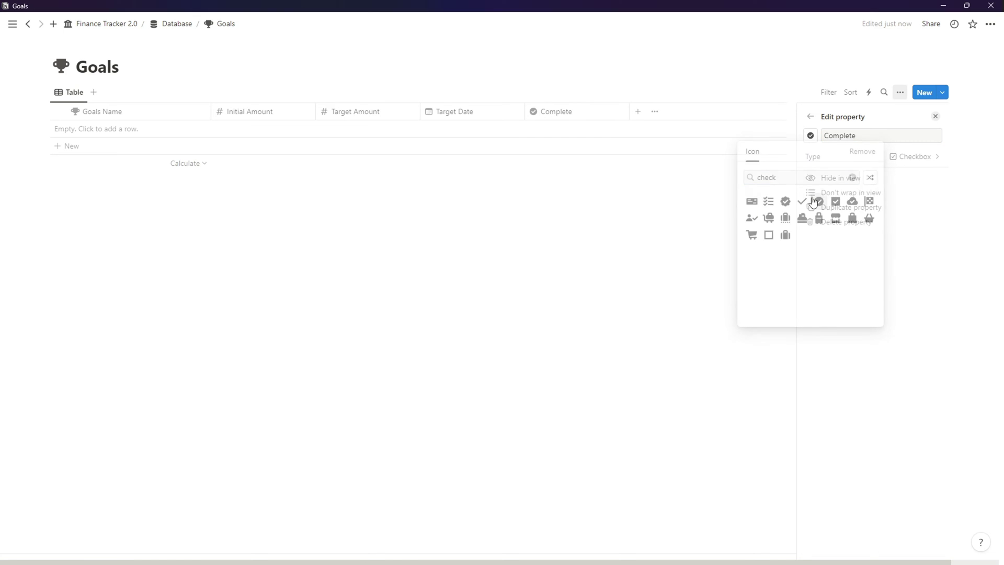
{"action": "left_click", "coordinate": [819, 201]}
{"action": "left_click", "coordinate": [768, 232]}
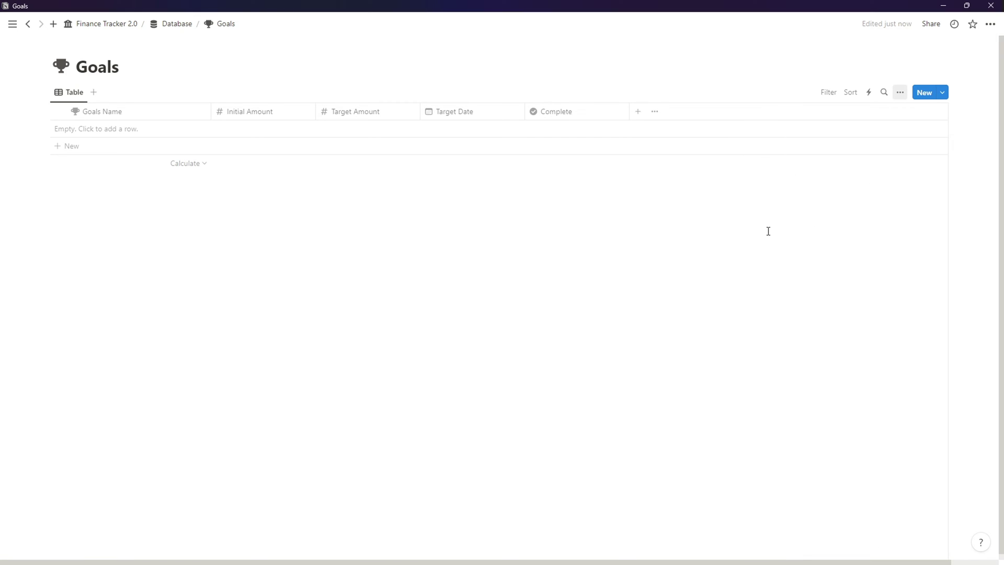
- Add a Files & media property named "Cover" to the Goals database and narrow the Goals Name column
{"action": "left_click", "coordinate": [637, 111]}
{"action": "left_click", "coordinate": [825, 354]}
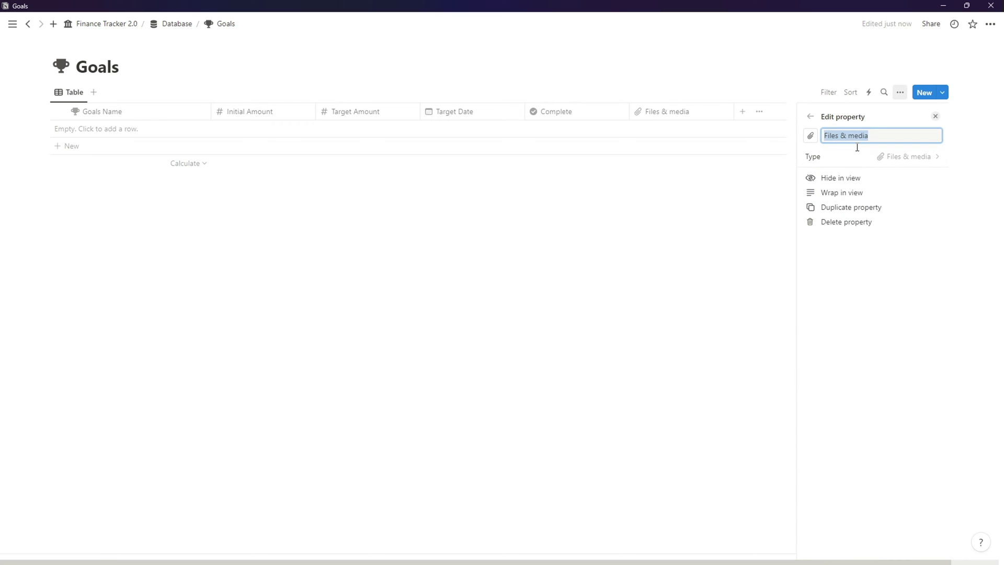
{"action": "type", "text": "Cover"}
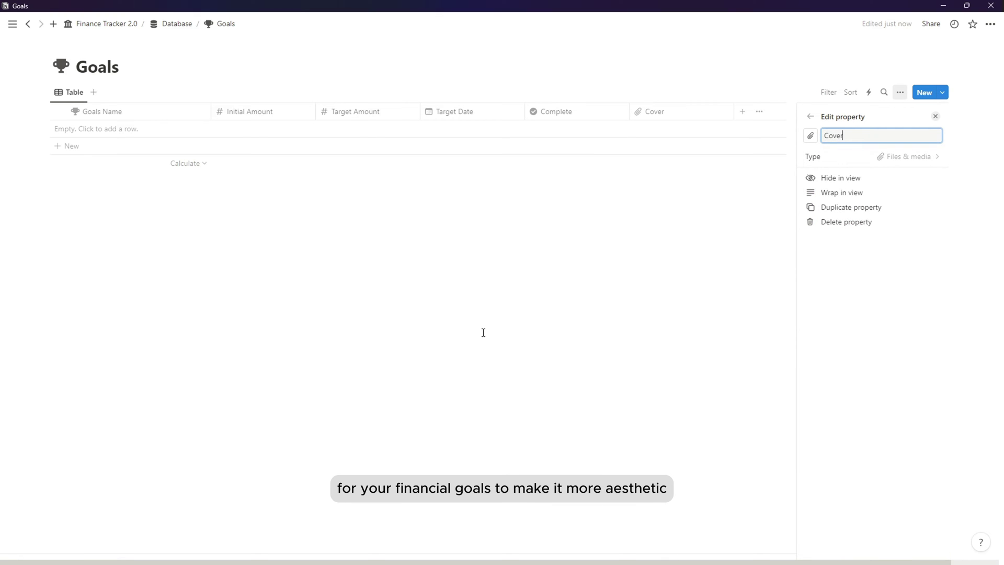
{"action": "left_click", "coordinate": [567, 354]}
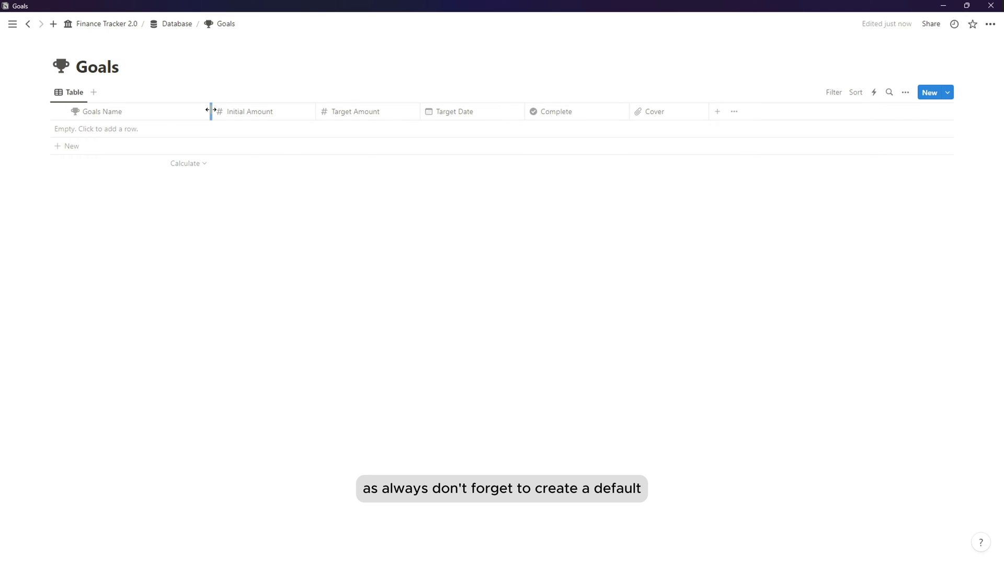
{"action": "left_click_drag", "start_coordinate": [210, 111], "coordinate": [171, 111]}
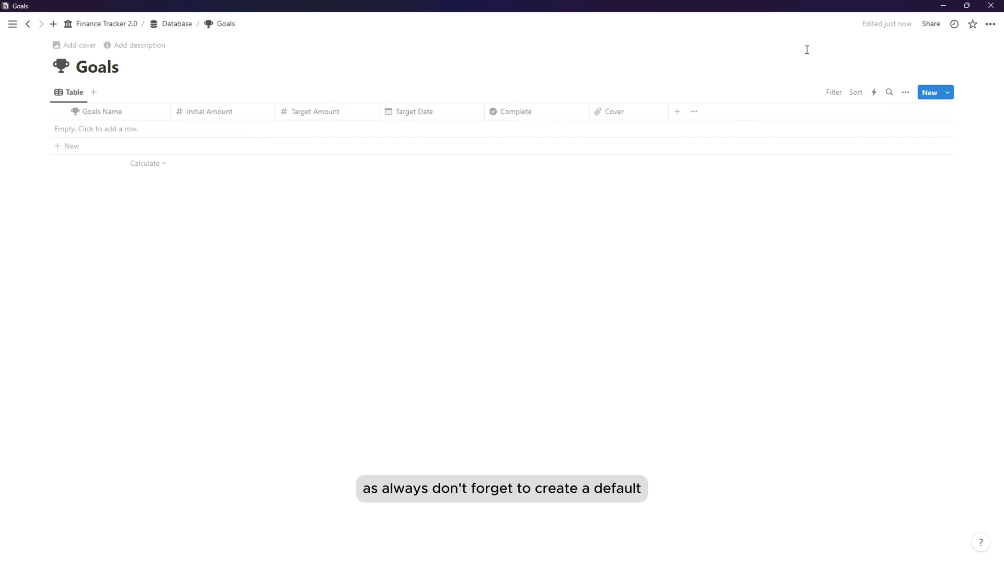
- Create a new template titled "New Goal" for the Goals database
{"action": "left_click", "coordinate": [947, 92]}
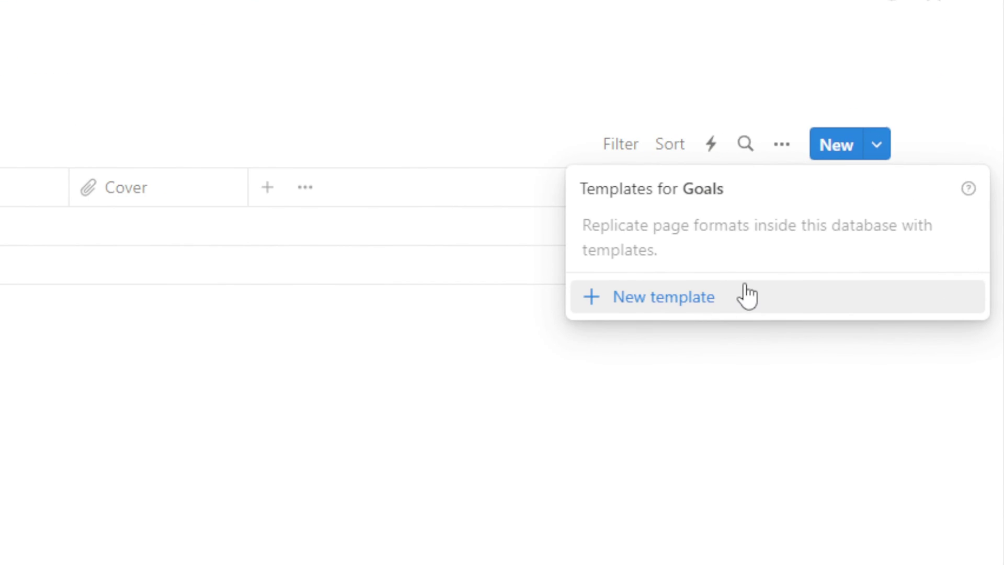
{"action": "left_click", "coordinate": [890, 160]}
{"action": "type", "text": "N"}
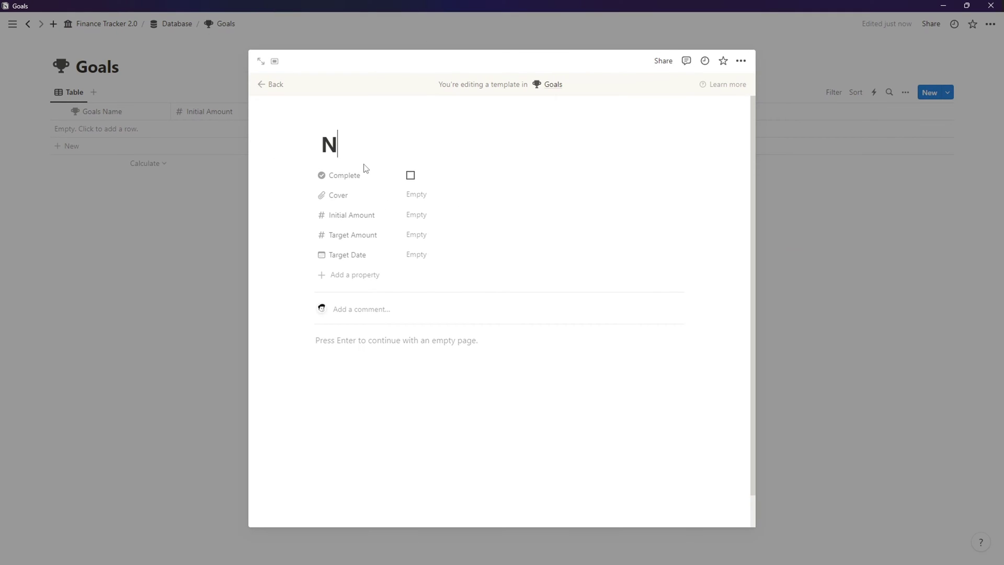
{"action": "type", "text": "ew Goal"}
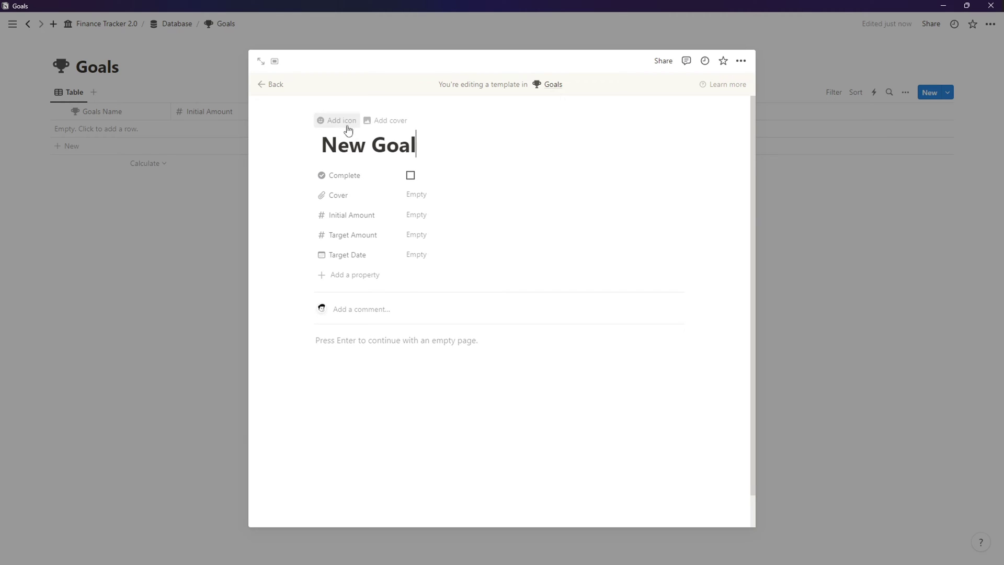
- Give the New Goal template the dark grey trophy icon and order its properties as Initial Amount, Target Amount, Target Date, Cover, Complete
{"action": "left_click", "coordinate": [335, 119]}
{"action": "left_click", "coordinate": [335, 166]}
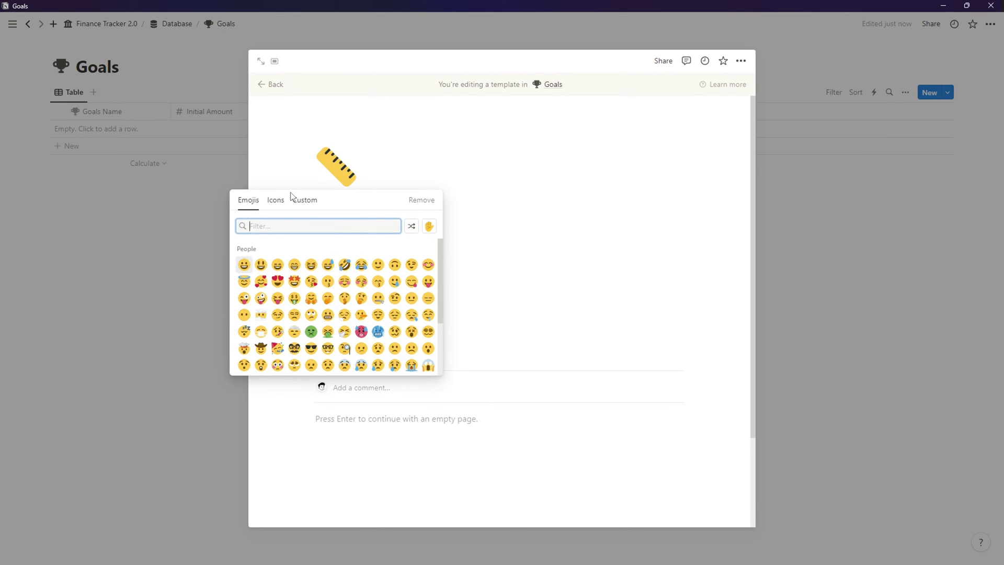
{"action": "left_click", "coordinate": [272, 207]}
{"action": "mouse_move", "coordinate": [261, 264]}
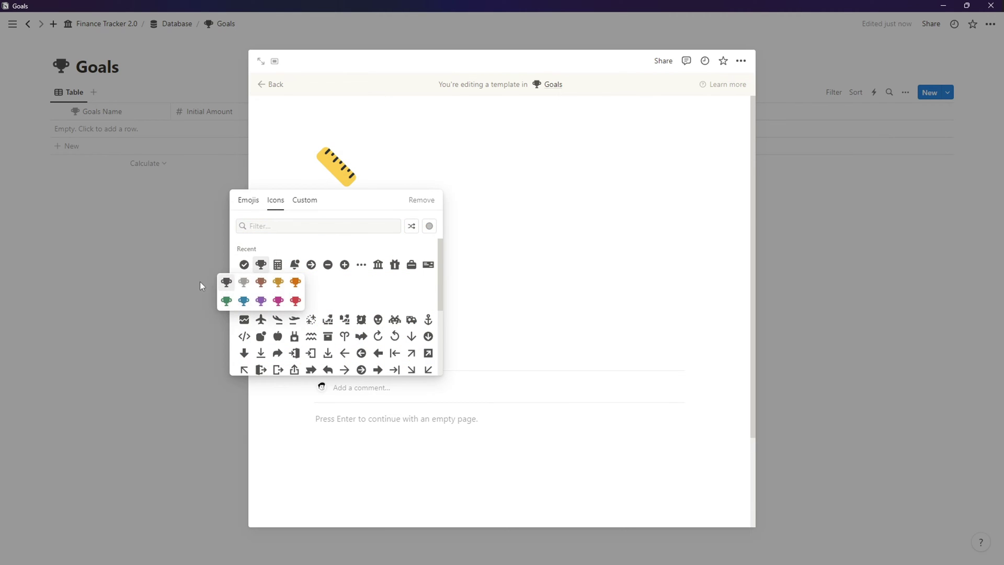
{"action": "left_click", "coordinate": [225, 282]}
{"action": "left_click_drag", "start_coordinate": [347, 253], "coordinate": [352, 338]}
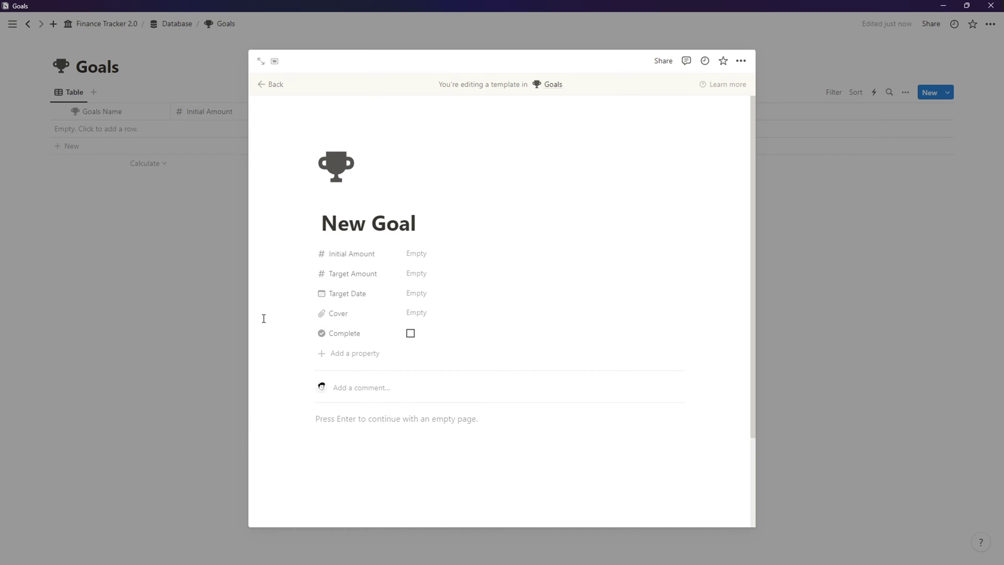
{"action": "left_click", "coordinate": [183, 296]}
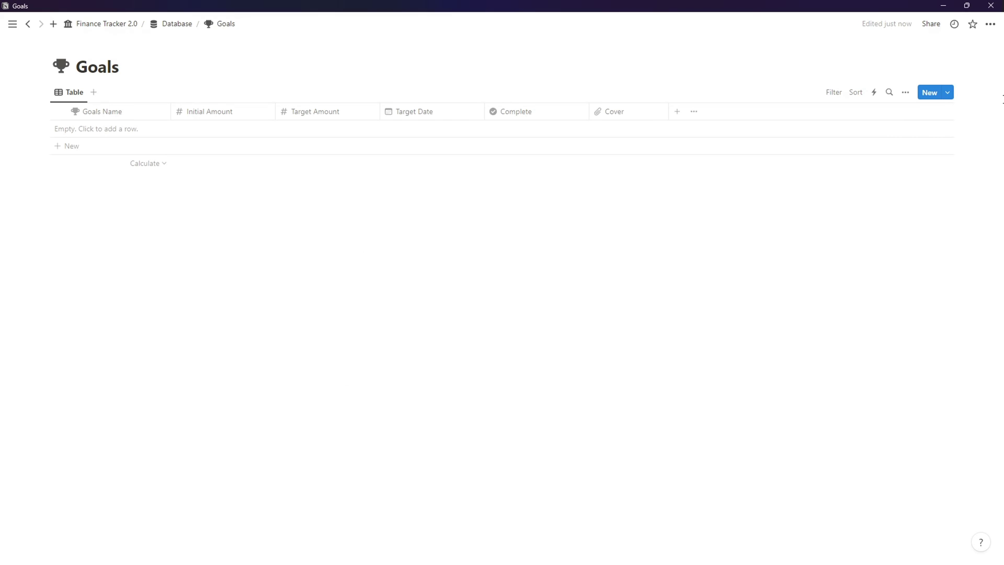
{"action": "left_click", "coordinate": [947, 94]}
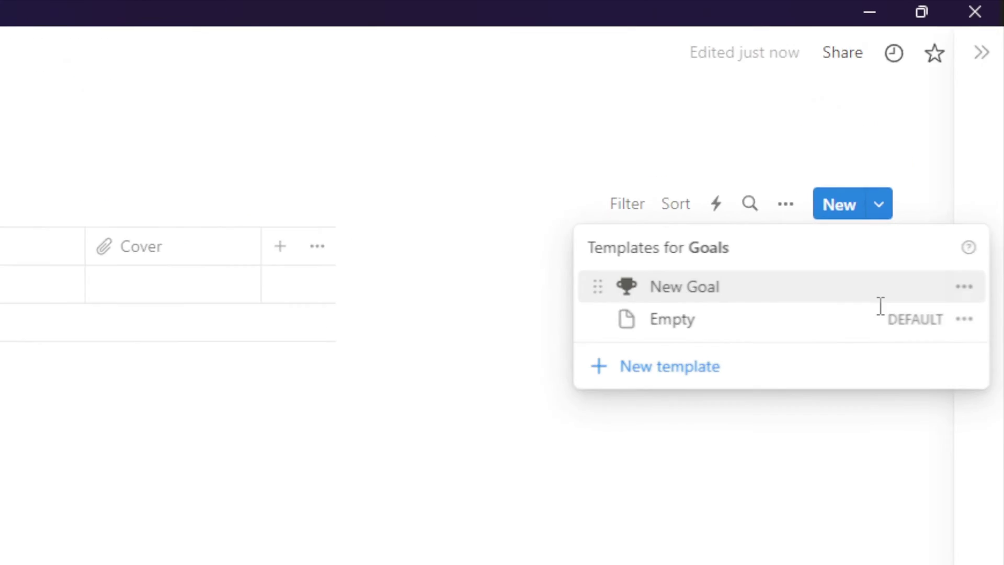
{"action": "left_click", "coordinate": [941, 131]}
{"action": "left_click", "coordinate": [502, 21]}
- Set the New Goal template as the default for all views in Goals and delete the stray New Goal row
{"action": "left_click", "coordinate": [1003, 208]}
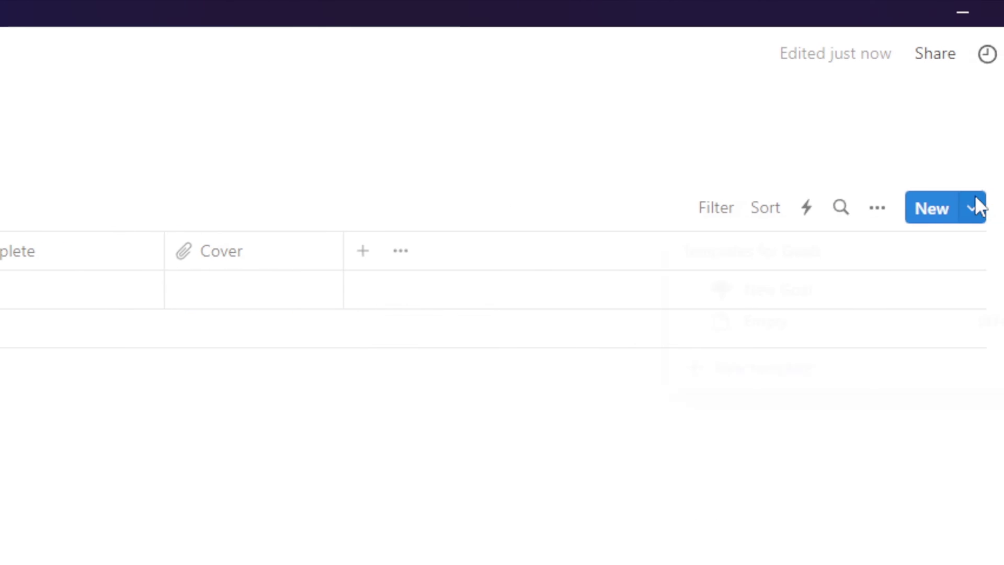
{"action": "left_click", "coordinate": [1003, 291]}
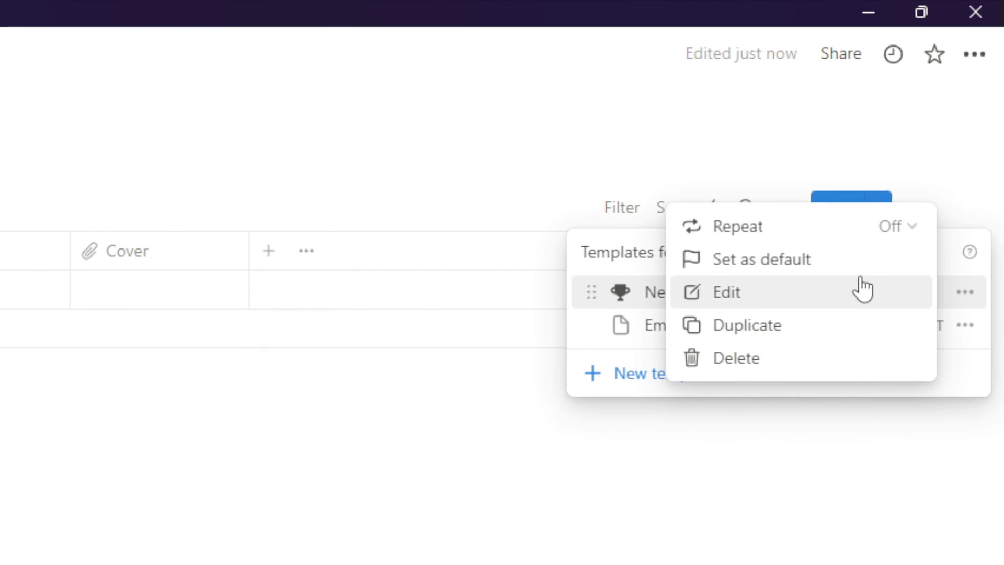
{"action": "left_click", "coordinate": [851, 266]}
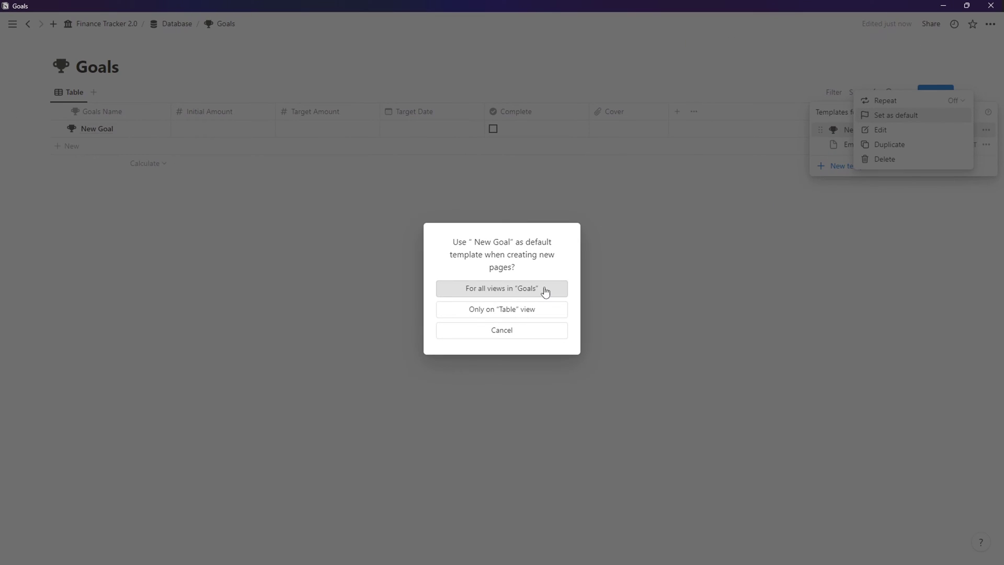
{"action": "left_click", "coordinate": [545, 291]}
{"action": "left_click", "coordinate": [439, 283]}
{"action": "left_click", "coordinate": [47, 126]}
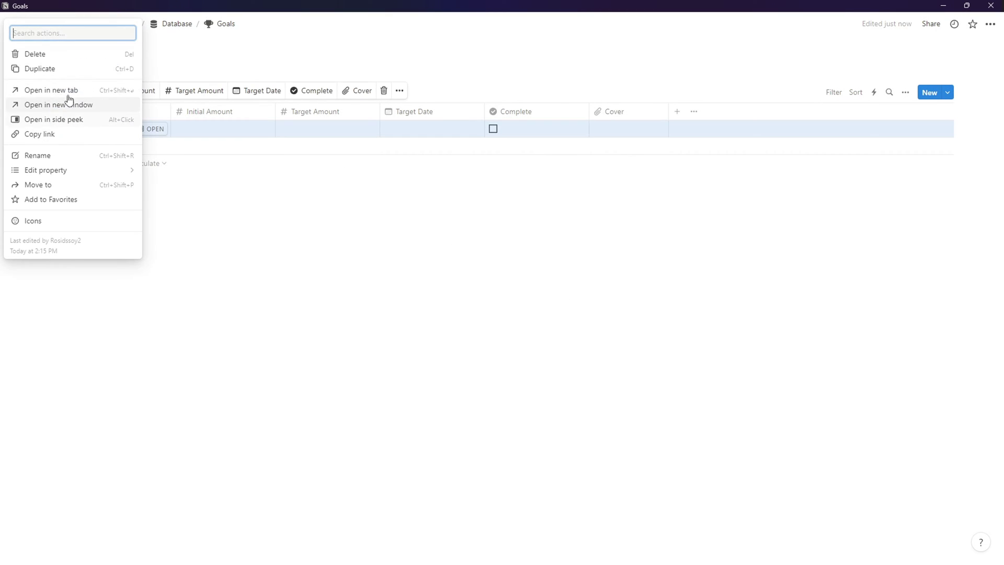
{"action": "left_click", "coordinate": [47, 52]}
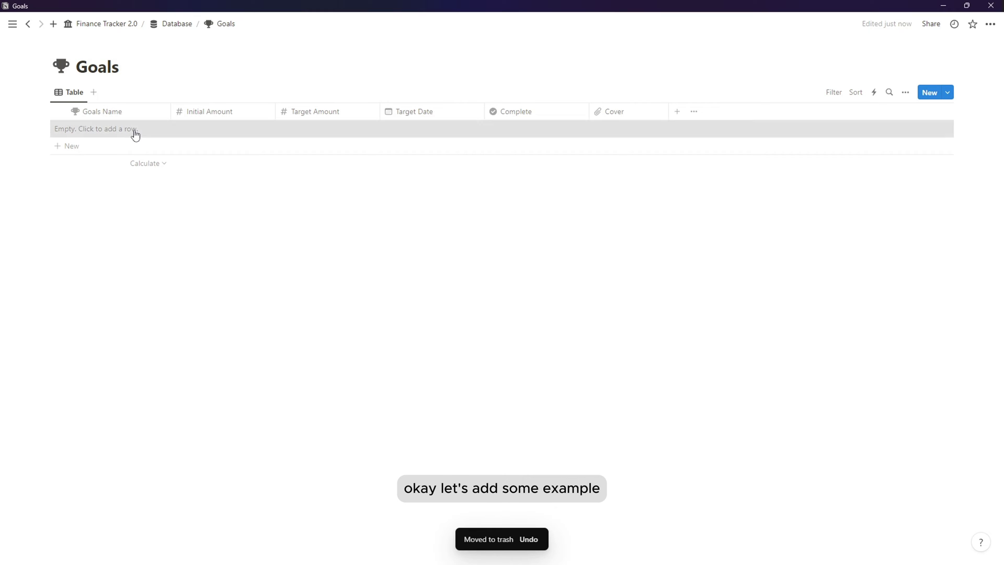
- Add a goal named "Emergency Fund" to the Goals table with an Initial Amount of $0.00
{"action": "left_click", "coordinate": [135, 132]}
{"action": "key", "text": "ctrl+a"}
{"action": "type", "text": "Emergen"}
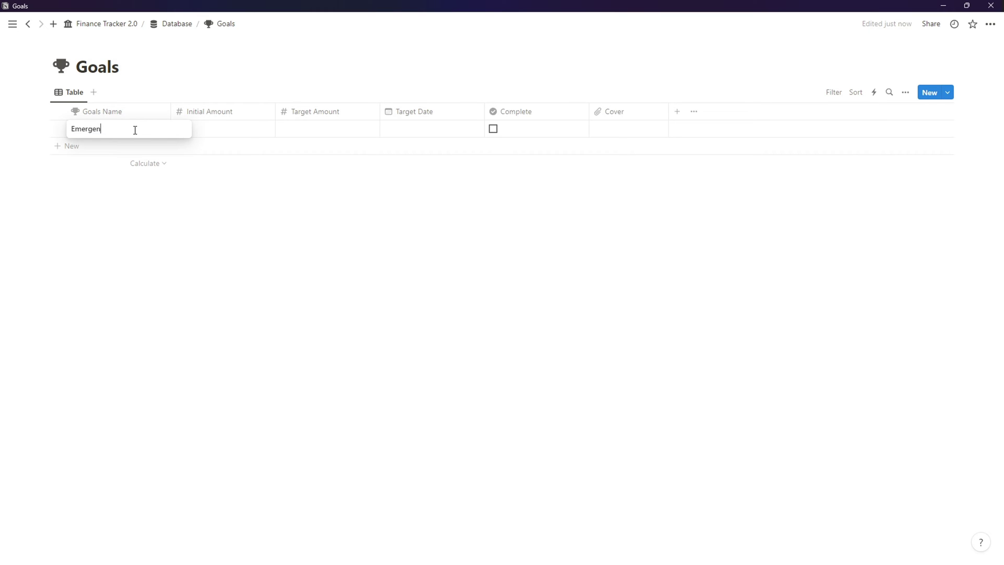
{"action": "type", "text": "cy Fund"}
{"action": "key", "text": "Return"}
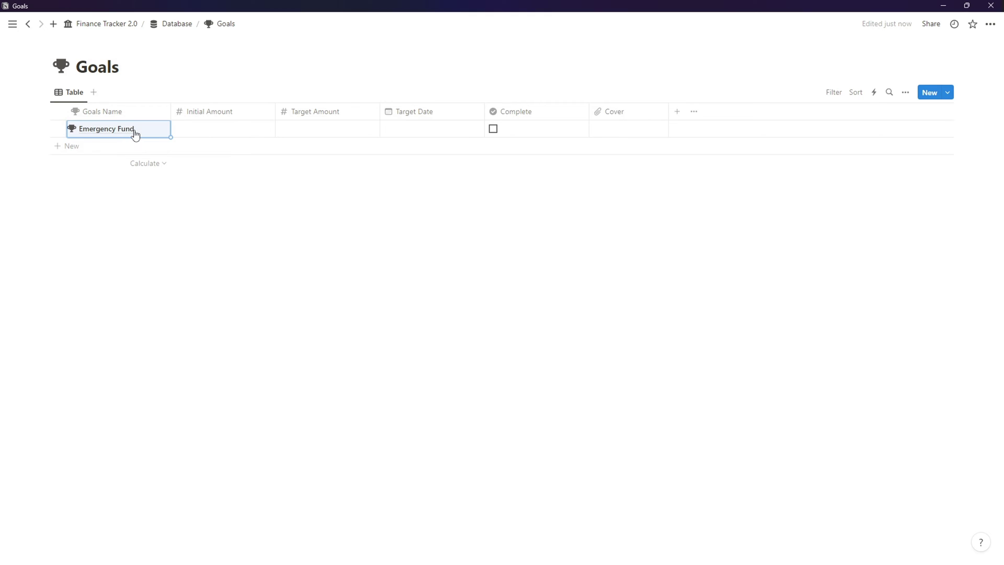
{"action": "left_click", "coordinate": [223, 127]}
{"action": "key", "text": "Return"}
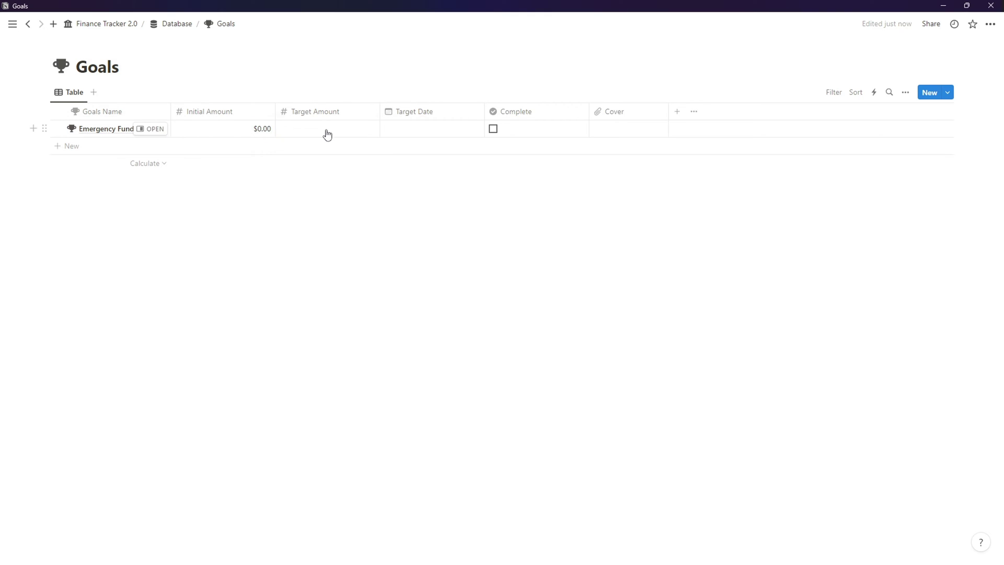
- Set the Emergency Fund goal's Target Amount to $32,000.00 and its Target Date to June 30, 2024
{"action": "left_click", "coordinate": [327, 129]}
{"action": "key", "text": "Return"}
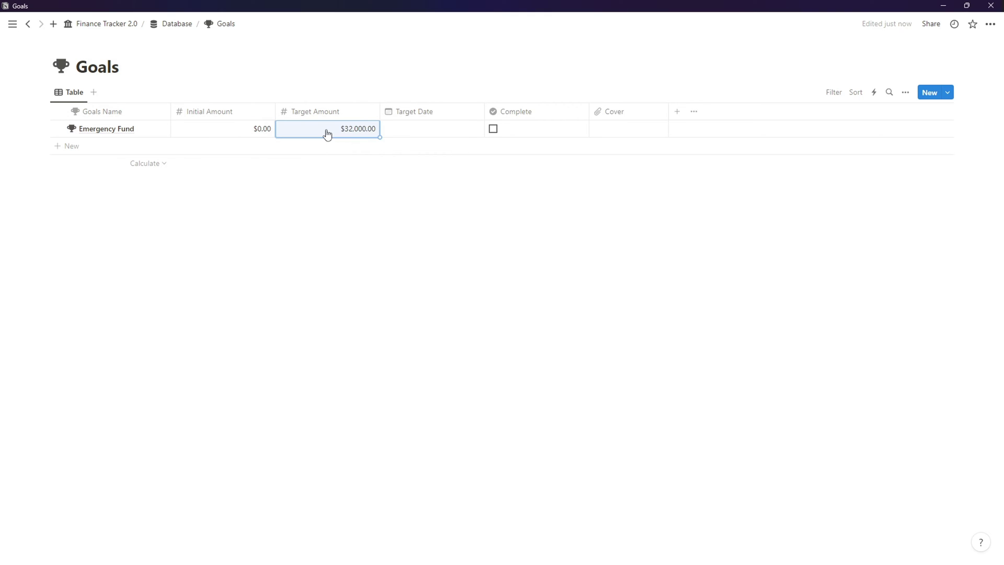
{"action": "left_click", "coordinate": [415, 136]}
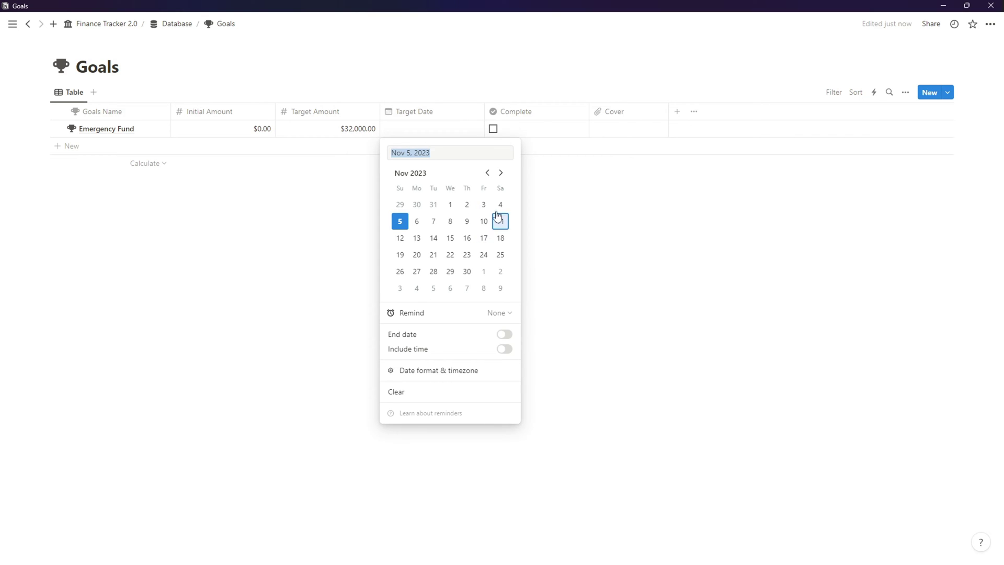
{"action": "left_click", "coordinate": [499, 173]}
{"action": "left_click", "coordinate": [500, 173]}
{"action": "left_click", "coordinate": [500, 173]}
{"action": "left_click", "coordinate": [500, 173]}
{"action": "left_click", "coordinate": [500, 173]}
{"action": "left_click", "coordinate": [500, 173]}
{"action": "left_click", "coordinate": [500, 173]}
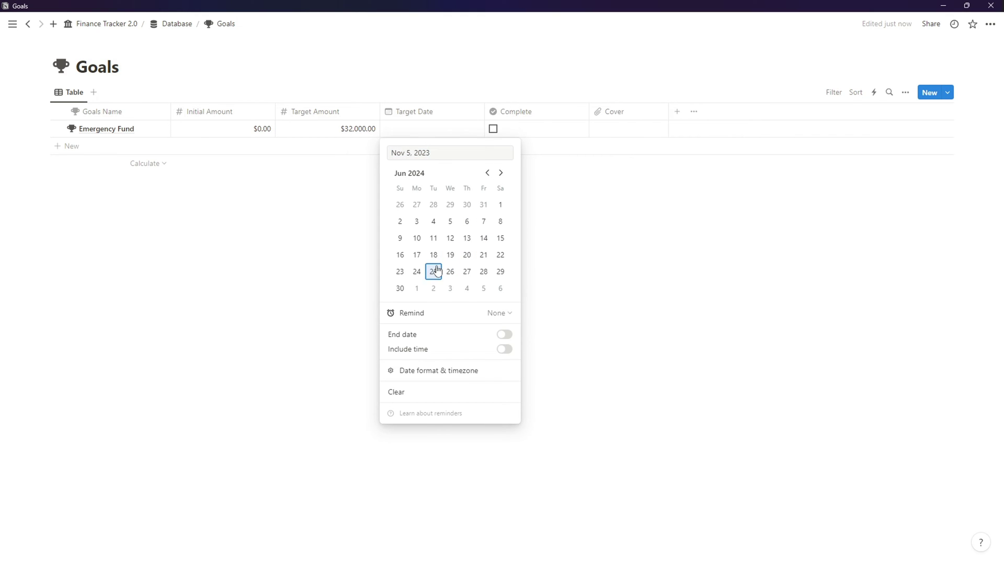
{"action": "left_click", "coordinate": [400, 288]}
{"action": "key", "text": "Escape"}
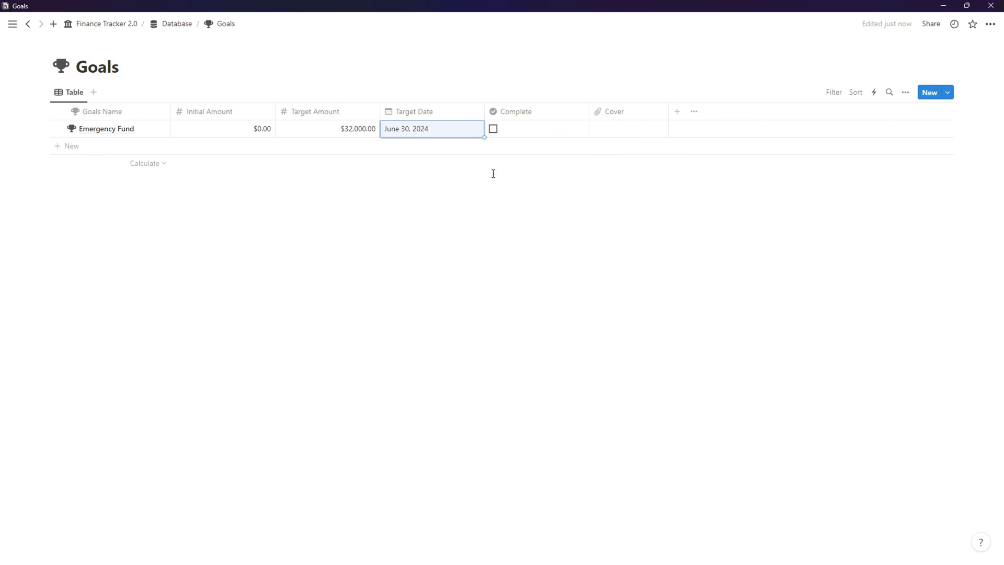
- Upload the "Emergency cover" PNG from the Area cover image folder as the Emergency Fund goal's Cover
{"action": "left_click", "coordinate": [624, 132]}
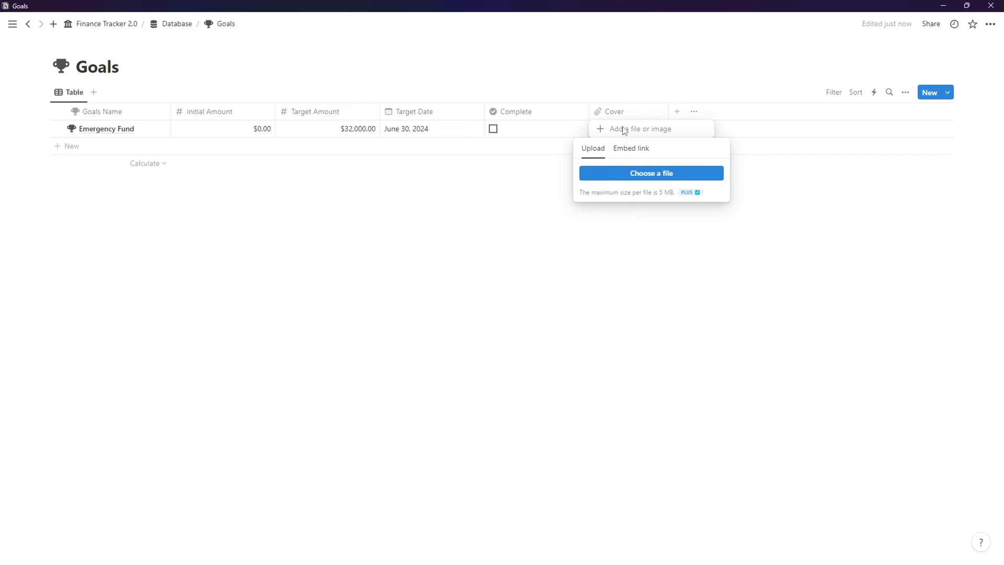
{"action": "left_click", "coordinate": [621, 174]}
{"action": "left_click_drag", "start_coordinate": [327, 26], "coordinate": [419, 101]}
{"action": "left_click", "coordinate": [247, 189]}
{"action": "double_click", "coordinate": [247, 189]}
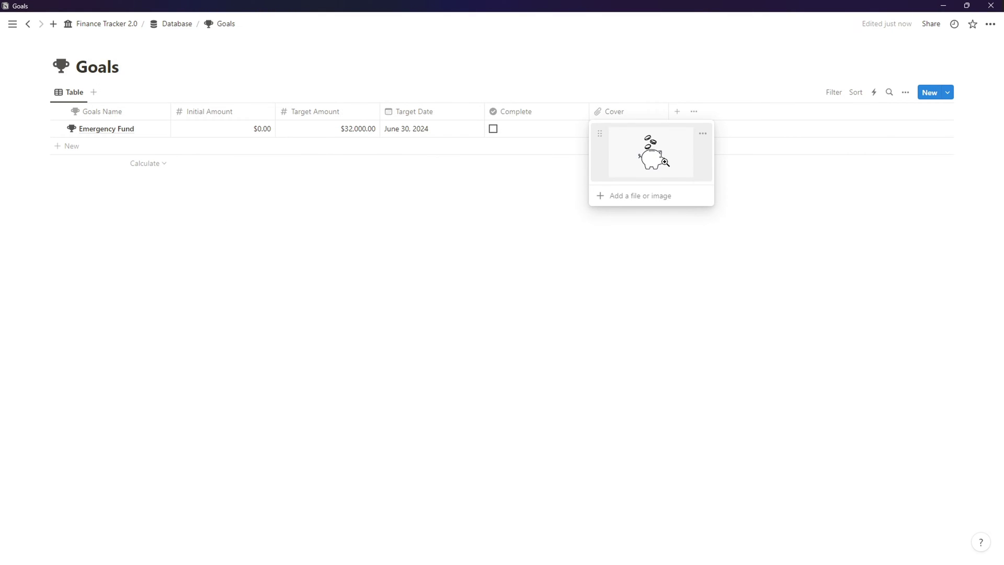
{"action": "left_click", "coordinate": [665, 162]}
{"action": "key", "text": "Escape"}
{"action": "key", "text": "Escape"}
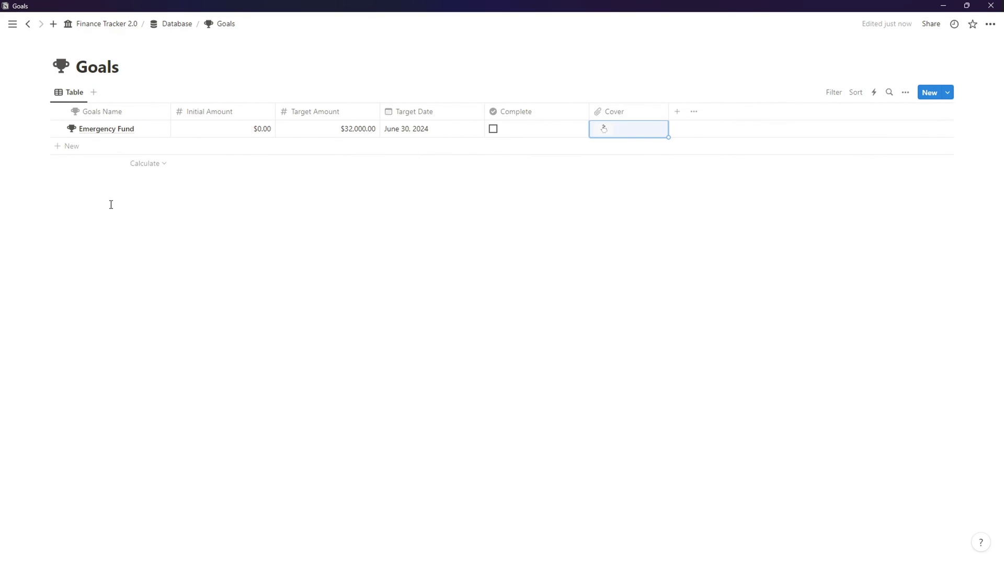
- Add a goal named "Marriage" with an Initial Amount of $0.00 and a Target Amount of $20,000.00
{"action": "left_click", "coordinate": [109, 152]}
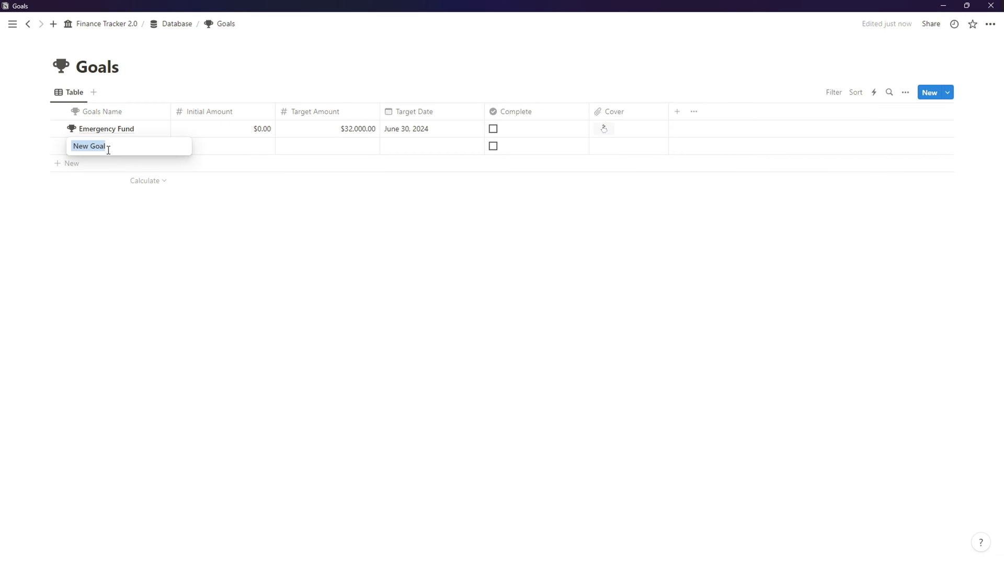
{"action": "type", "text": "Marriage"}
{"action": "key", "text": "Return"}
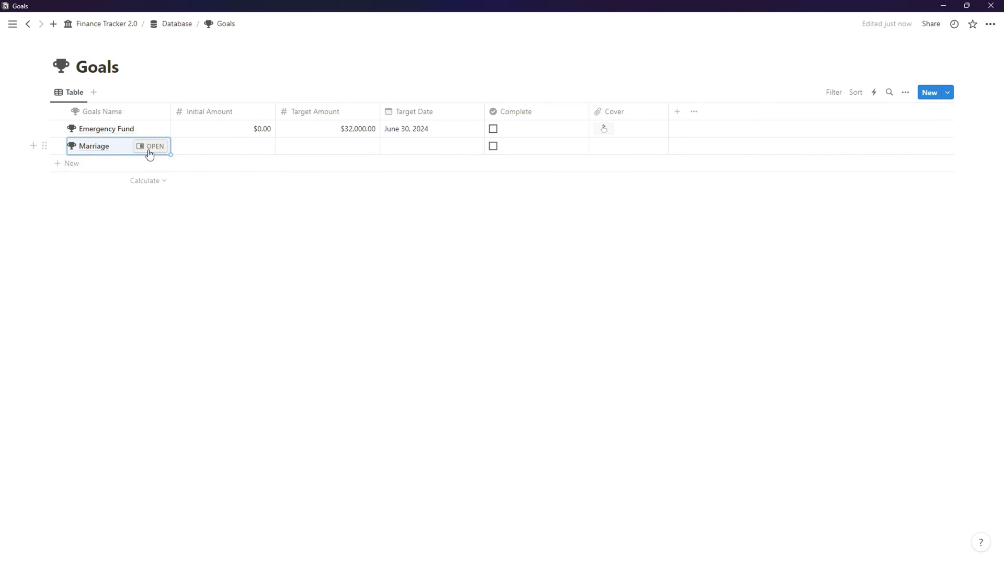
{"action": "left_click", "coordinate": [182, 149]}
{"action": "type", "text": "0"}
{"action": "key", "text": "Return"}
{"action": "left_click", "coordinate": [367, 146]}
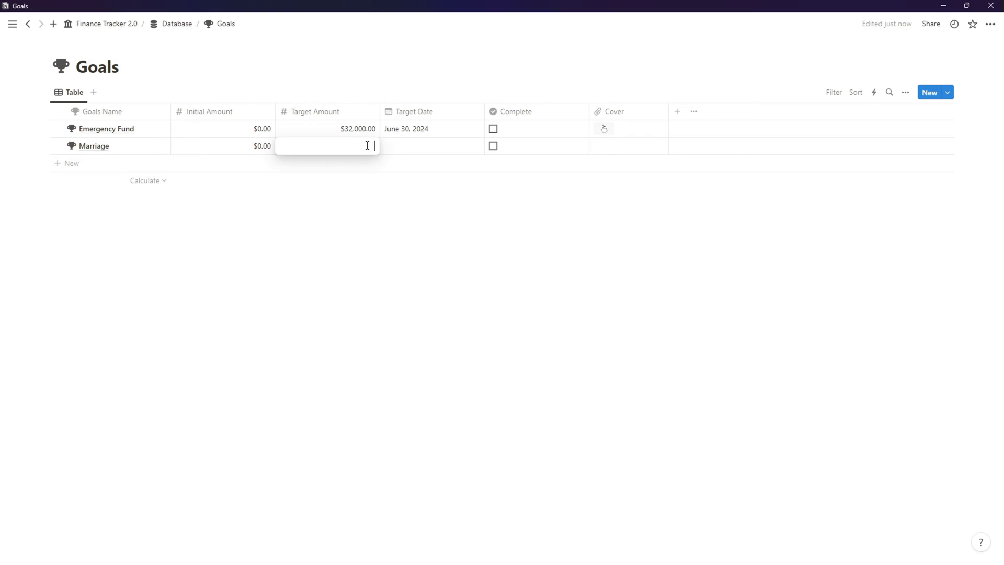
{"action": "key", "text": "Return"}
- Set the Marriage goal's Target Date to September 30, 2024
{"action": "left_click", "coordinate": [415, 145]}
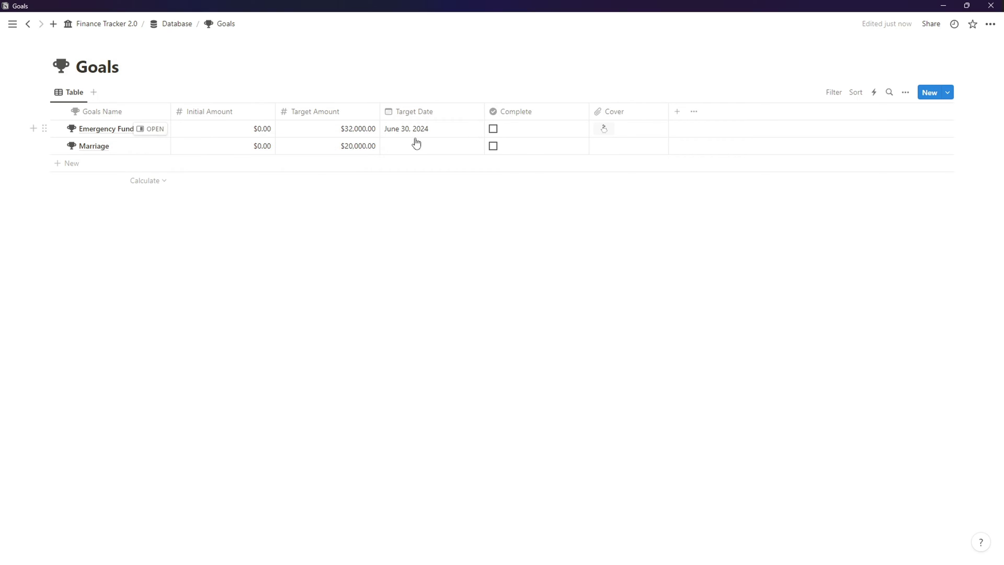
{"action": "left_click", "coordinate": [501, 190]}
{"action": "left_click", "coordinate": [500, 190]}
{"action": "left_click", "coordinate": [500, 190]}
{"action": "left_click", "coordinate": [500, 189]}
{"action": "left_click", "coordinate": [501, 189]}
{"action": "left_click", "coordinate": [500, 190]}
{"action": "left_click", "coordinate": [500, 190]}
{"action": "left_click", "coordinate": [500, 190]}
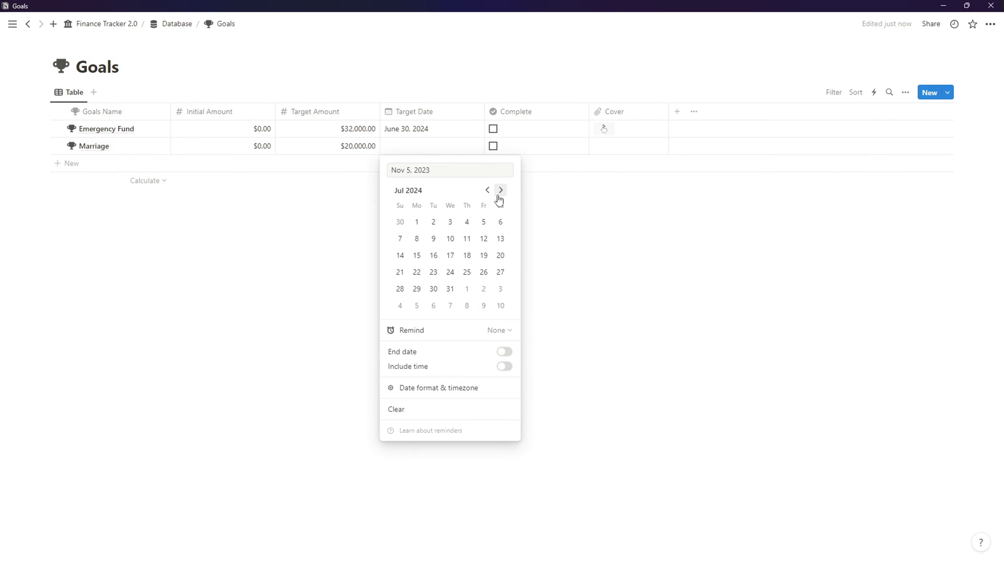
{"action": "left_click", "coordinate": [500, 190]}
{"action": "left_click", "coordinate": [500, 189]}
{"action": "left_click", "coordinate": [416, 289]}
{"action": "key", "text": "Escape"}
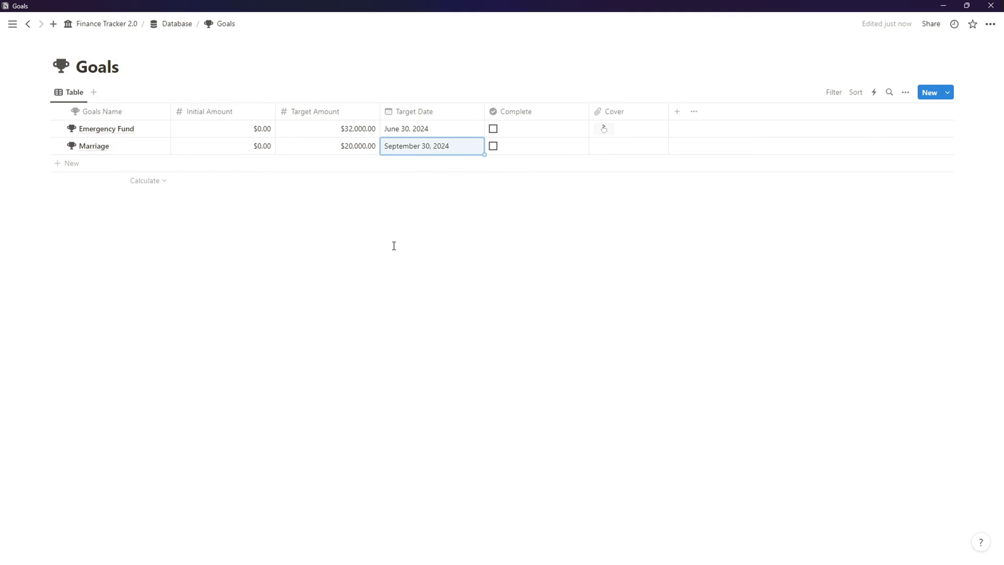
- Upload the "marriage" PNG from the Area cover image folder as the Marriage goal's Cover
{"action": "left_click", "coordinate": [598, 151]}
{"action": "left_click", "coordinate": [605, 188]}
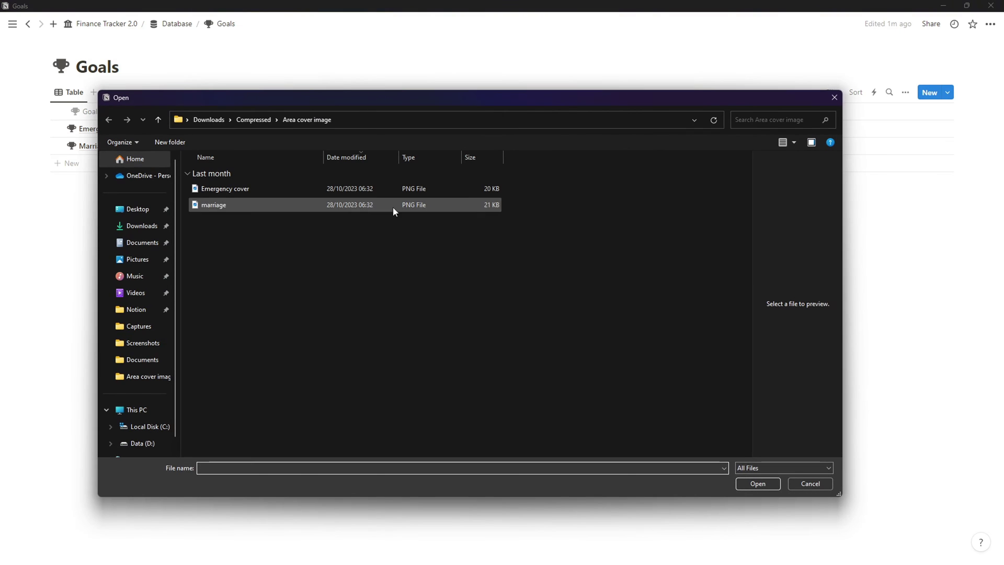
{"action": "left_click", "coordinate": [240, 207]}
{"action": "double_click", "coordinate": [240, 205]}
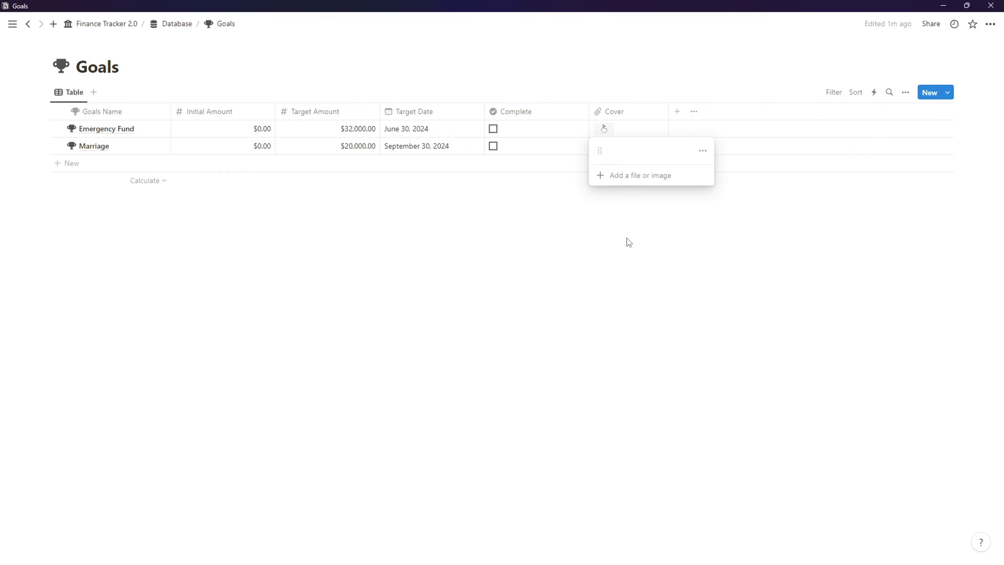
{"action": "left_click", "coordinate": [648, 170]}
{"action": "key", "text": "Escape"}
{"action": "key", "text": "Escape"}
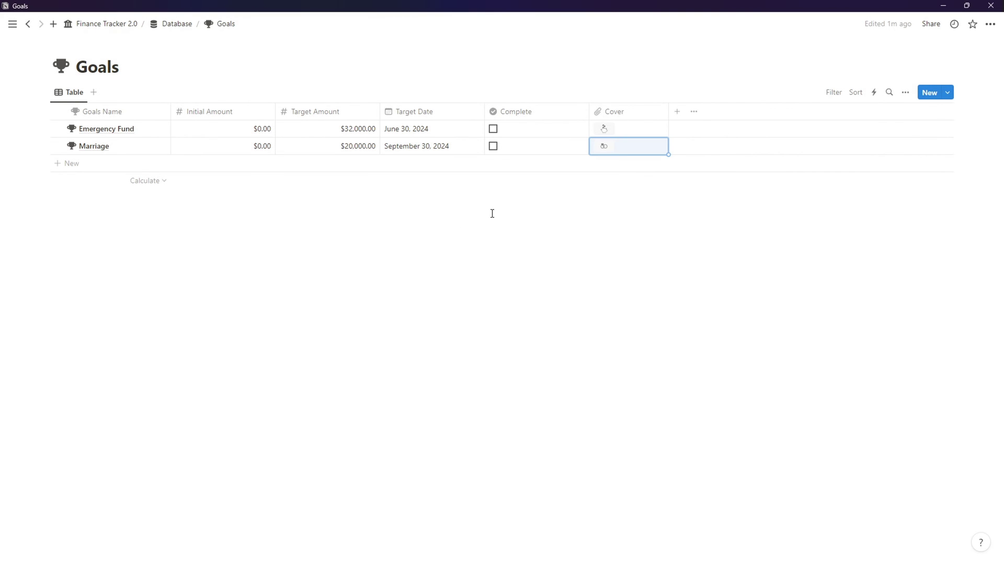
{"action": "left_click", "coordinate": [543, 266]}
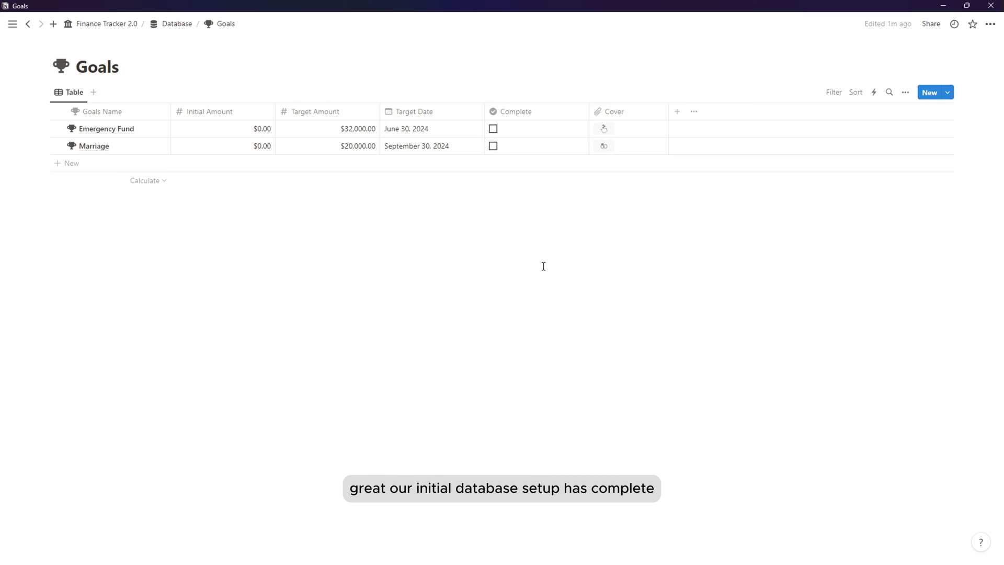
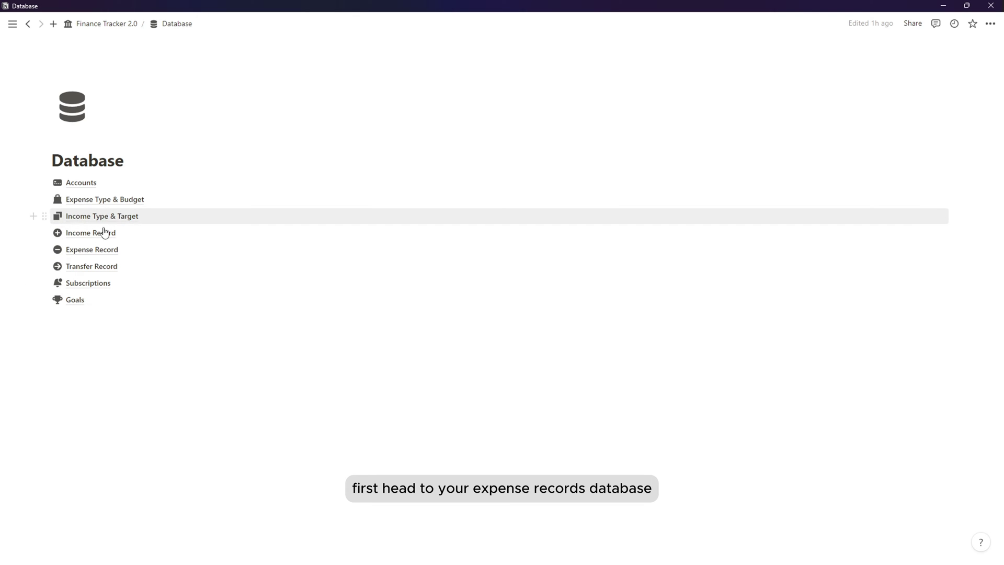
- In the Expense Record database, add a relation named "Expense Type" to Expense Type & Budget that also shows on the related database
{"action": "left_click", "coordinate": [114, 250]}
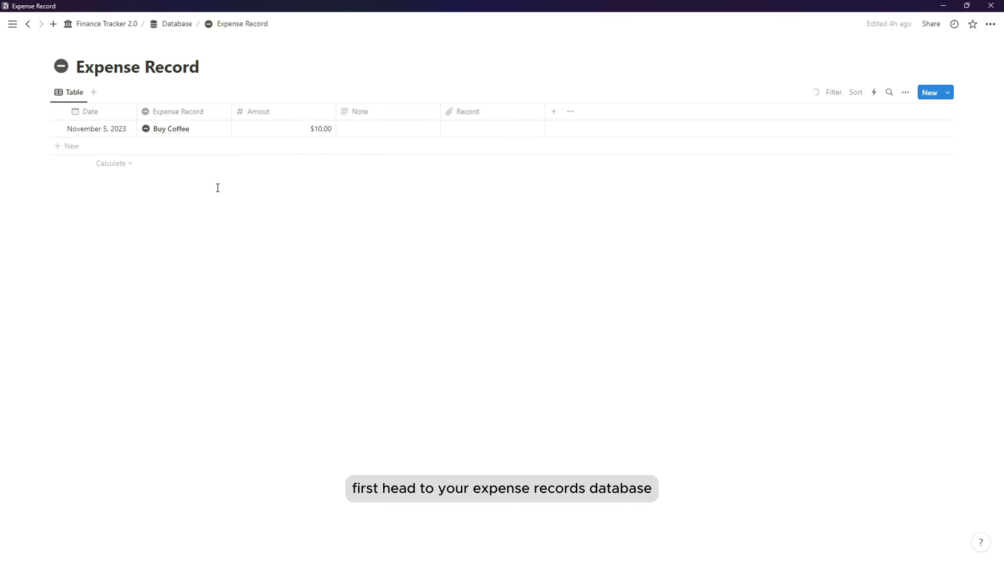
{"action": "left_click", "coordinate": [556, 113]}
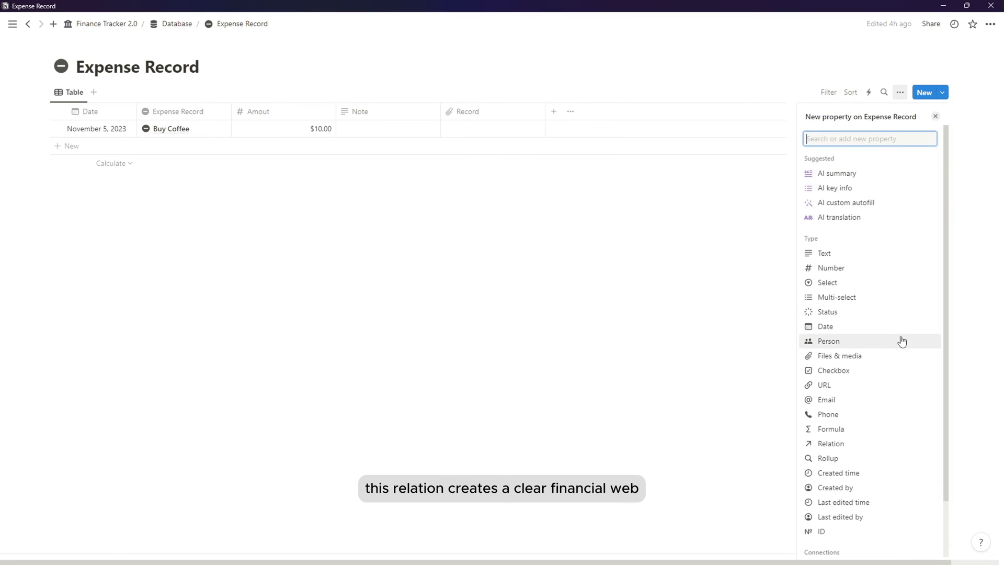
{"action": "scroll", "coordinate": [876, 329], "scroll_direction": "down", "scroll_amount": 2}
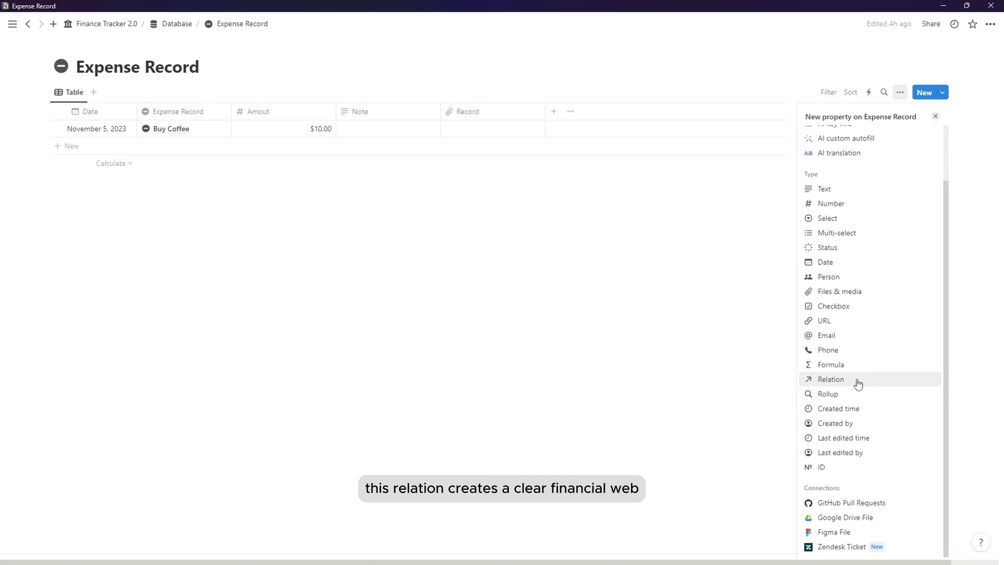
{"action": "left_click", "coordinate": [857, 383]}
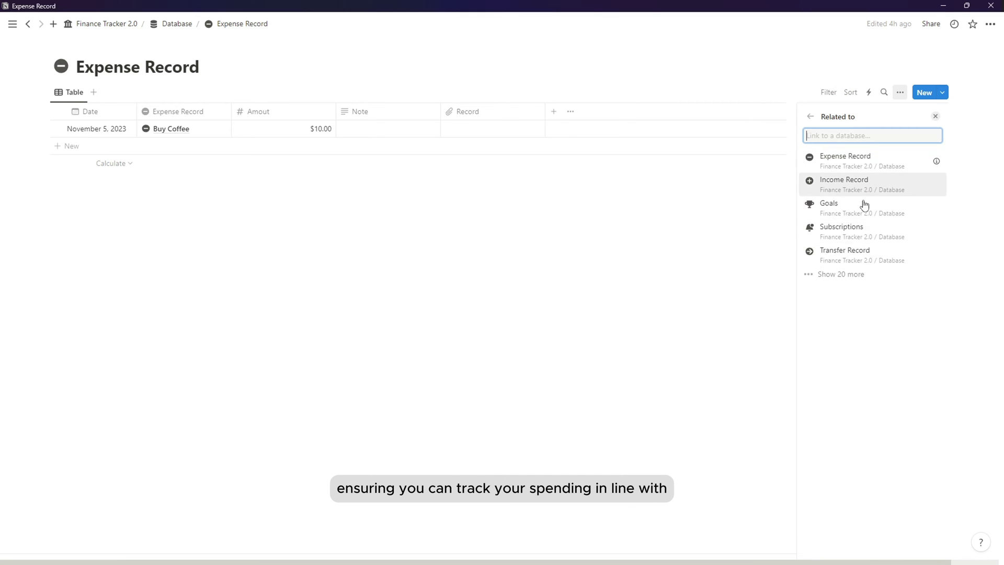
{"action": "left_click", "coordinate": [853, 277]}
{"action": "scroll", "coordinate": [870, 233], "scroll_direction": "down", "scroll_amount": 1}
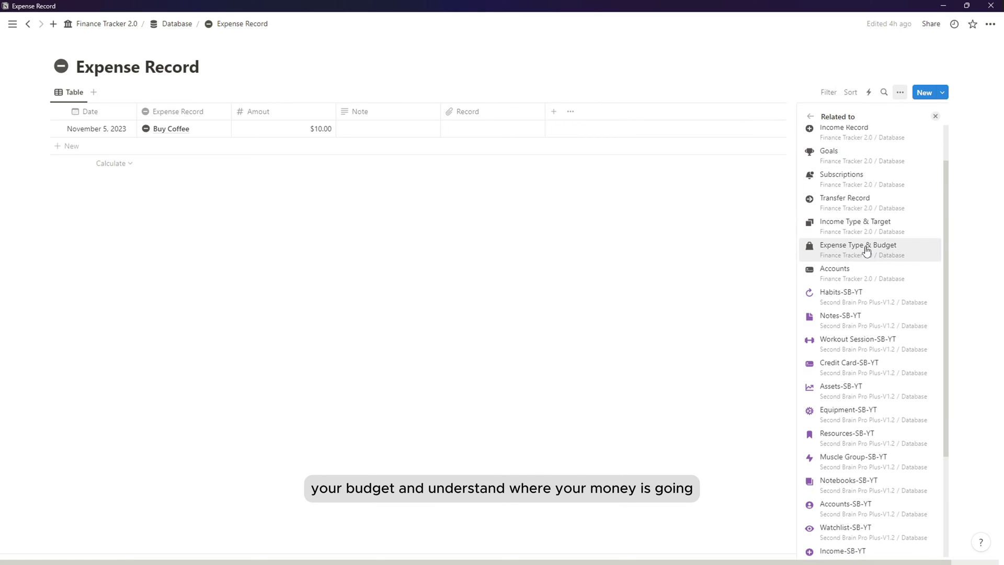
{"action": "left_click", "coordinate": [866, 251]}
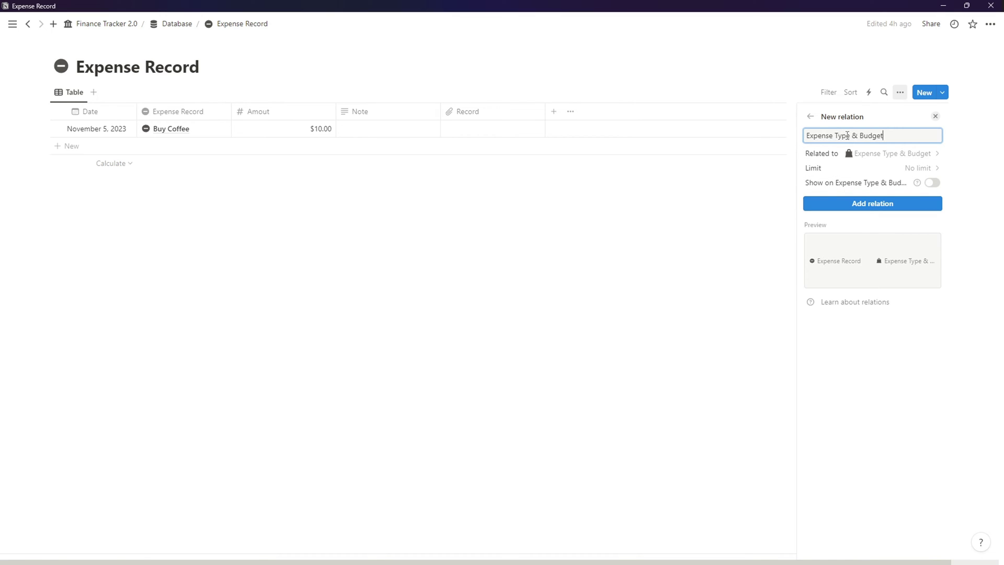
{"action": "left_click_drag", "start_coordinate": [847, 134], "coordinate": [914, 142]}
{"action": "key", "text": "BackSpace"}
{"action": "left_click", "coordinate": [932, 182]}
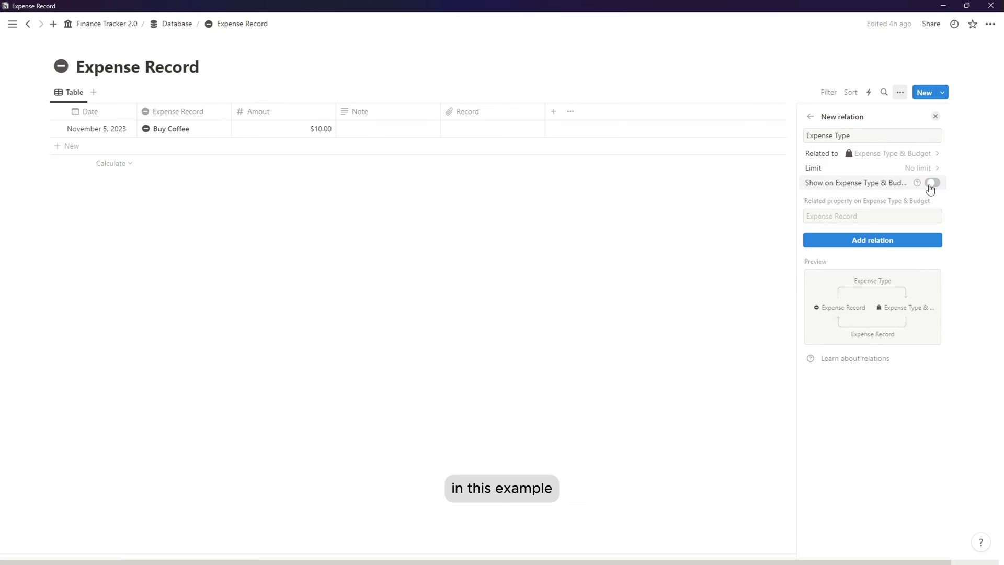
{"action": "left_click", "coordinate": [876, 241]}
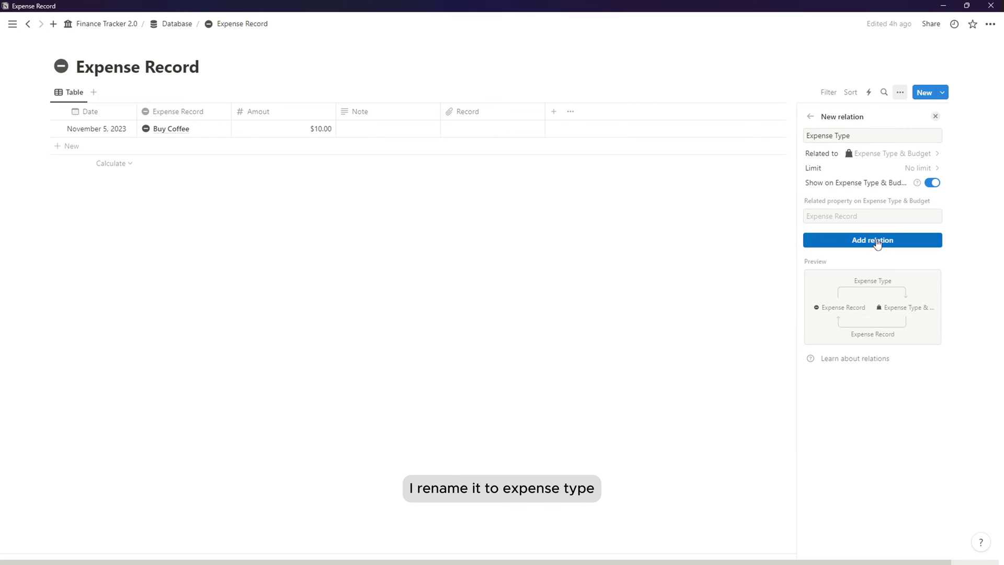
- Give the Expense Type property the overlapping-squares icon and move its column between Amout and Note
{"action": "left_click", "coordinate": [811, 136]}
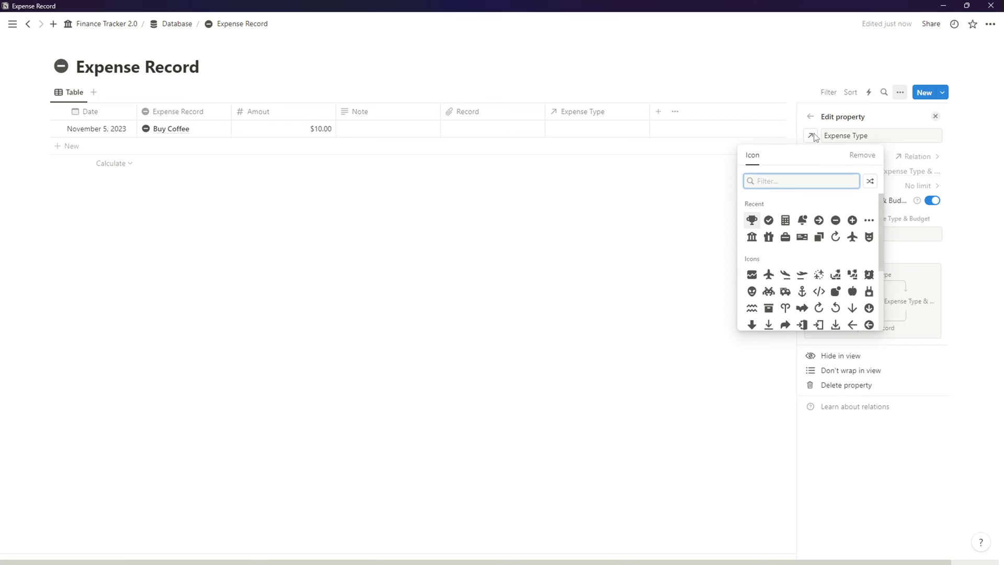
{"action": "left_click", "coordinate": [818, 237]}
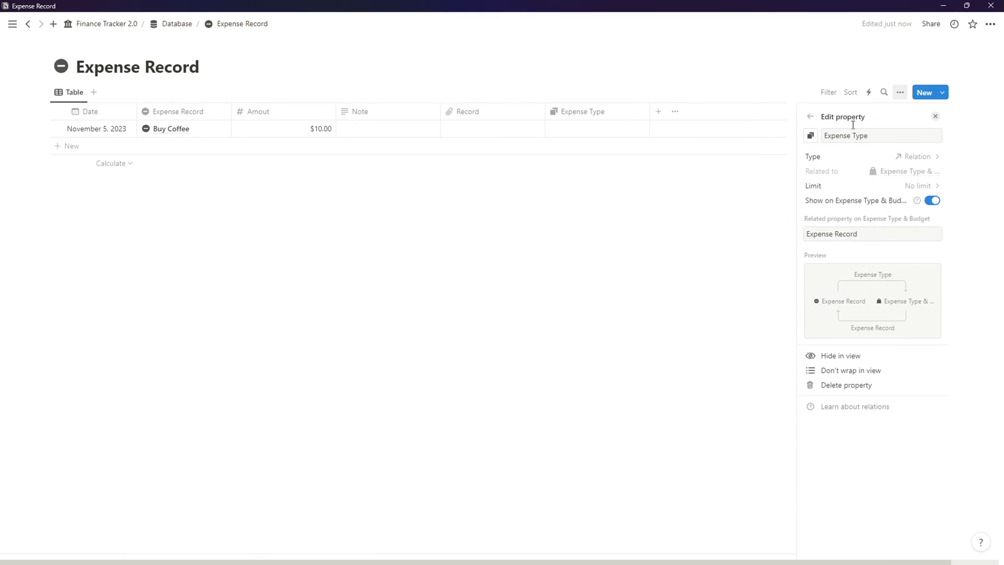
{"action": "left_click", "coordinate": [676, 259]}
{"action": "left_click_drag", "start_coordinate": [564, 111], "coordinate": [379, 121]}
- Link the Buy Coffee expense to the Food & Groceries expense type
{"action": "left_click", "coordinate": [374, 136]}
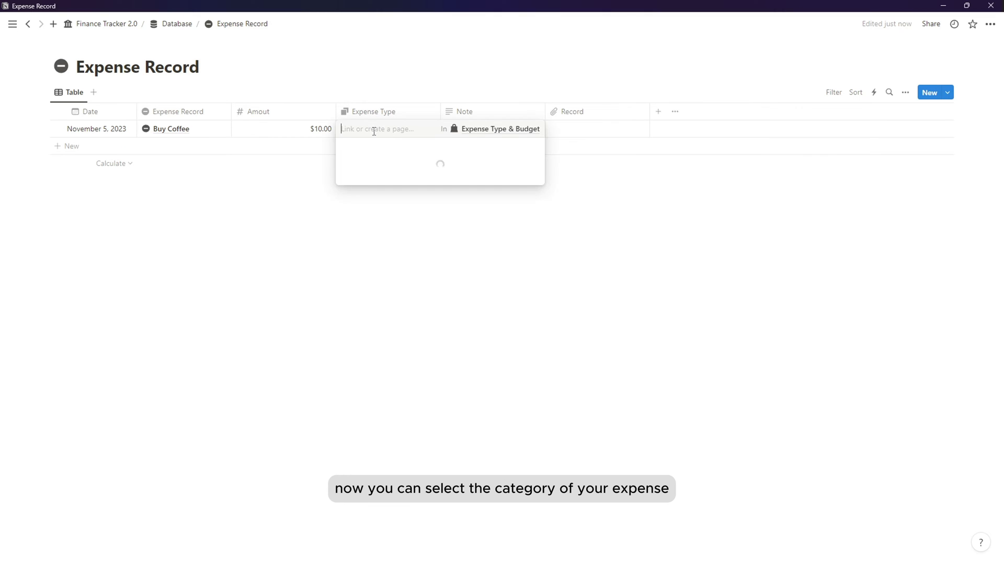
{"action": "scroll", "coordinate": [382, 209], "scroll_direction": "down", "scroll_amount": 2}
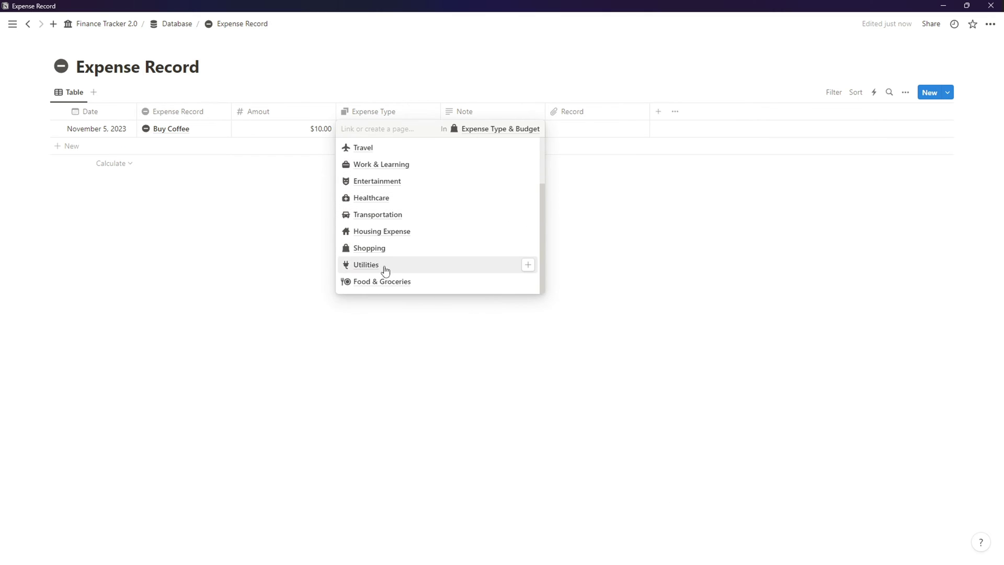
{"action": "left_click", "coordinate": [380, 286]}
{"action": "left_click", "coordinate": [433, 257]}
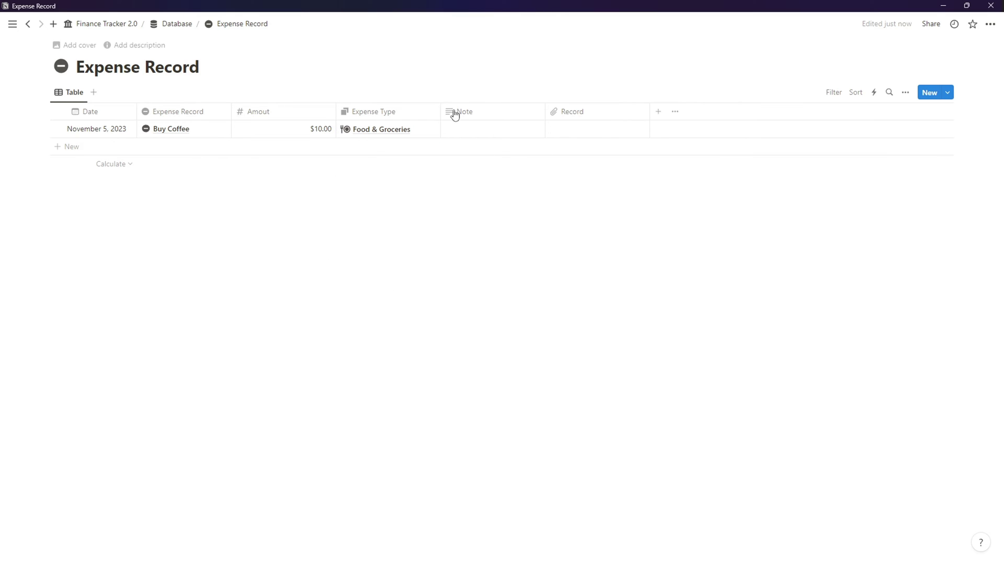
- Add a relation named "Accounts" from Expense Record to the Accounts database, also shown on Accounts
{"action": "left_click", "coordinate": [659, 116]}
{"action": "left_click", "coordinate": [857, 449]}
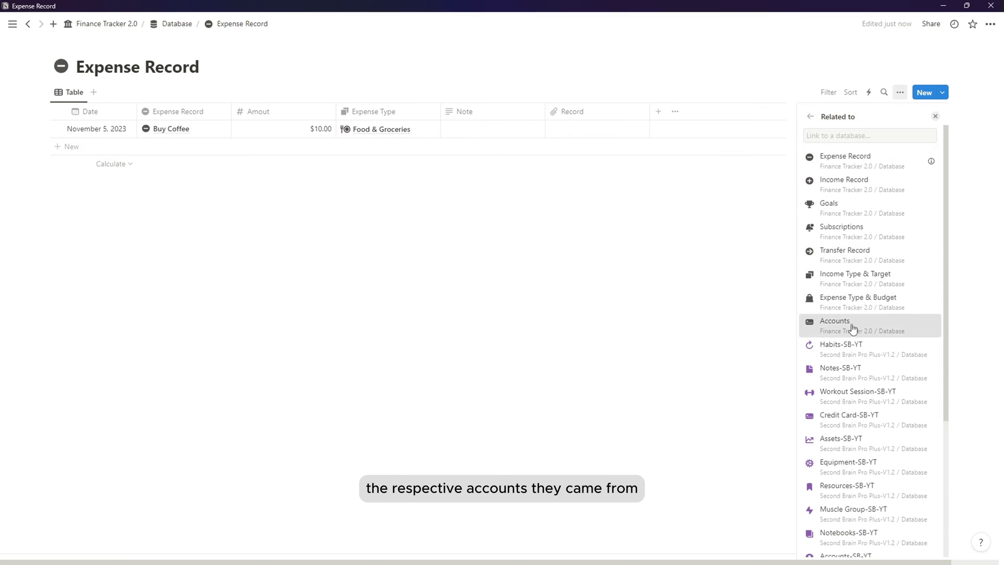
{"action": "left_click", "coordinate": [853, 323]}
{"action": "left_click", "coordinate": [929, 186]}
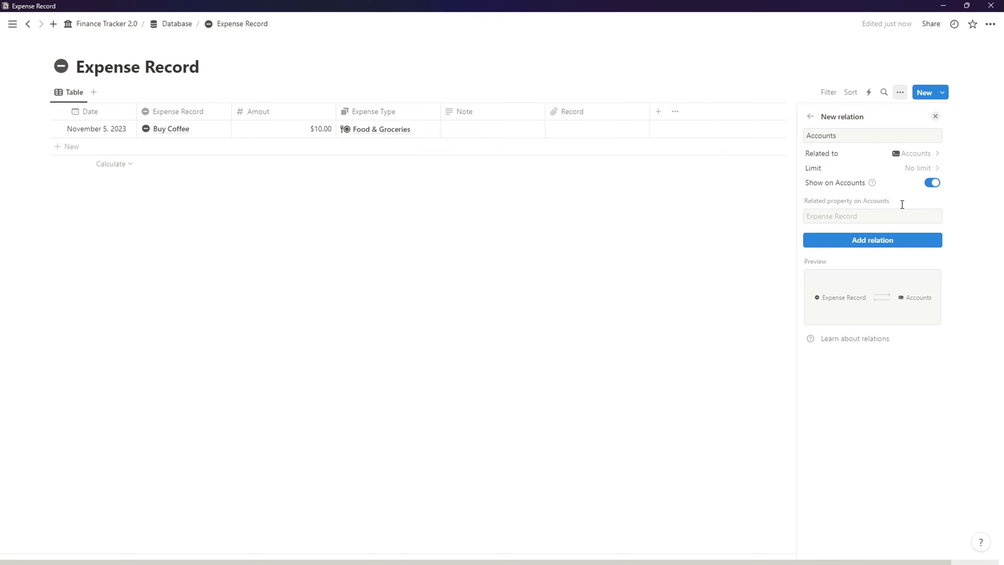
{"action": "left_click", "coordinate": [874, 242]}
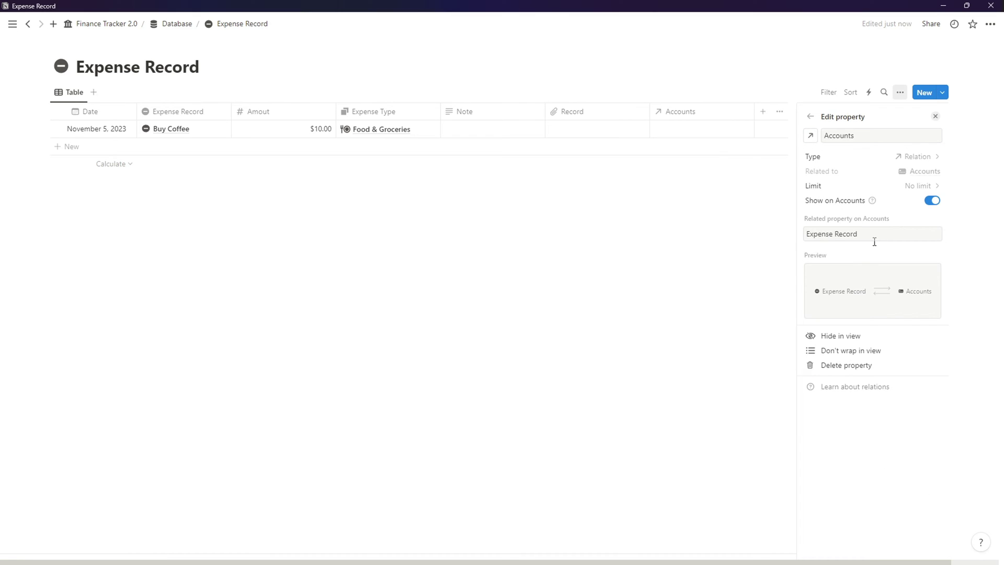
- Give the Accounts property the card icon and move its column between Expense Type and Note
{"action": "left_click", "coordinate": [810, 136]}
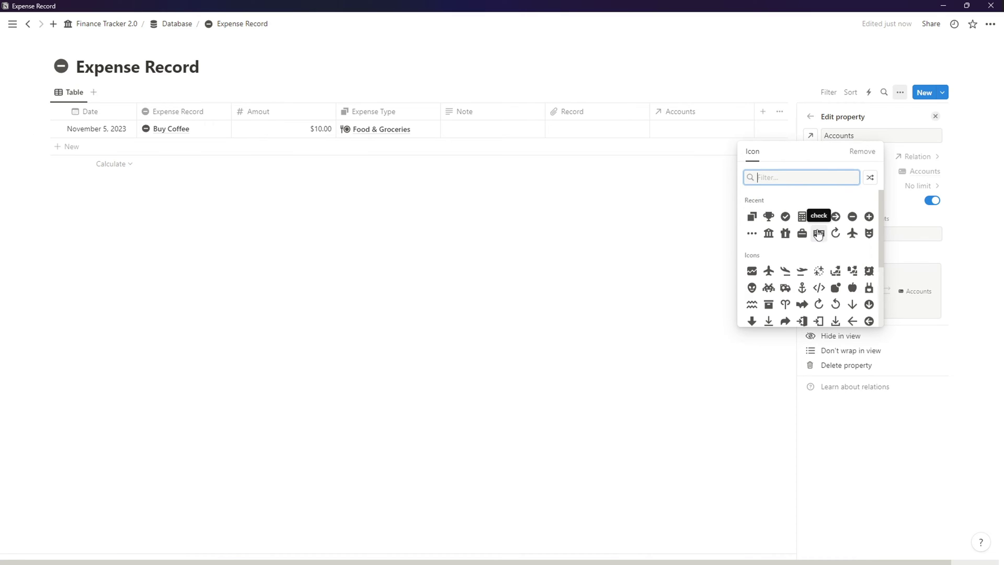
{"action": "type", "text": "card"}
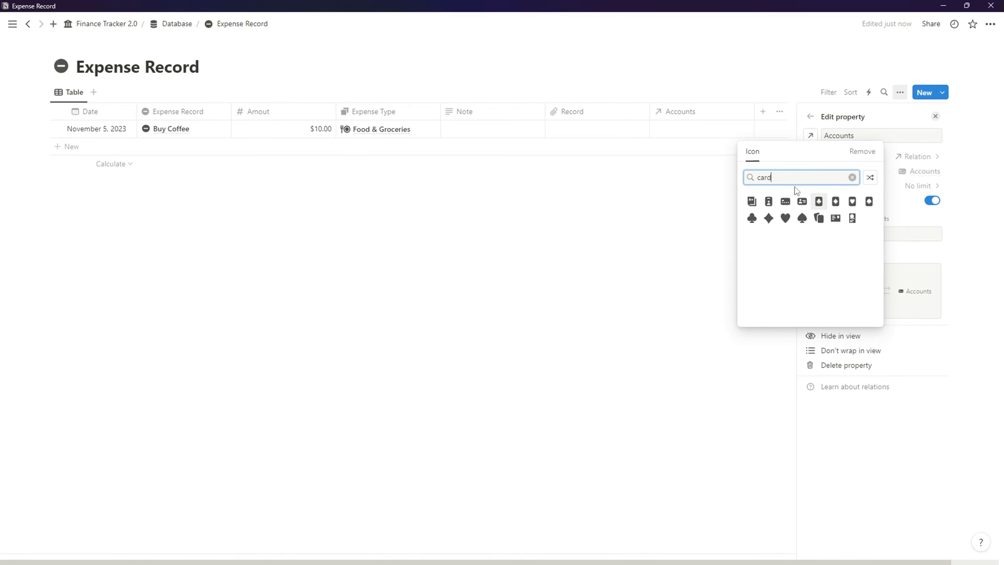
{"action": "left_click", "coordinate": [785, 201]}
{"action": "left_click", "coordinate": [753, 248]}
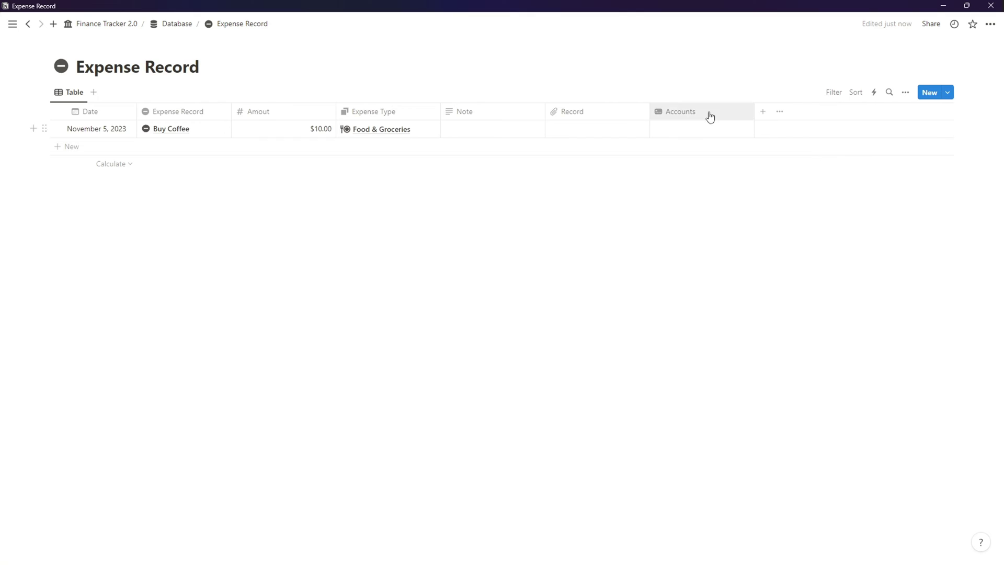
{"action": "left_click_drag", "start_coordinate": [707, 114], "coordinate": [481, 140]}
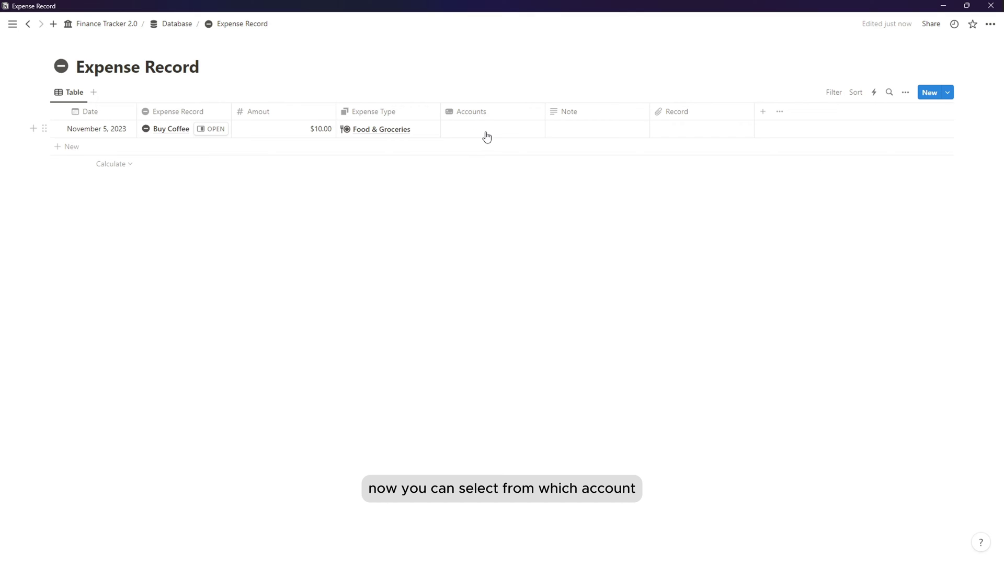
- Link the Buy Coffee expense to the CityBank account
{"action": "left_click", "coordinate": [486, 137]}
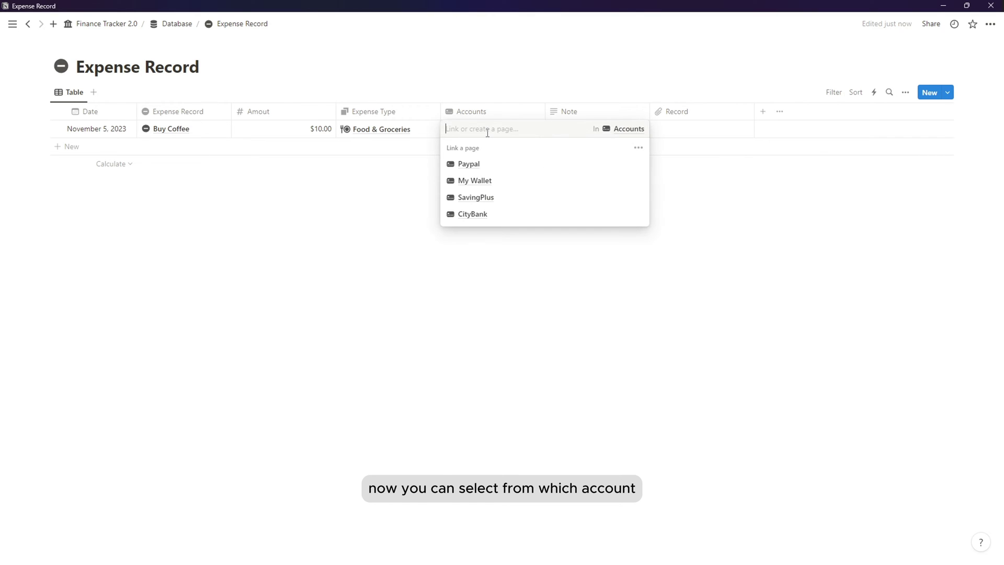
{"action": "left_click", "coordinate": [495, 213]}
{"action": "left_click", "coordinate": [524, 235]}
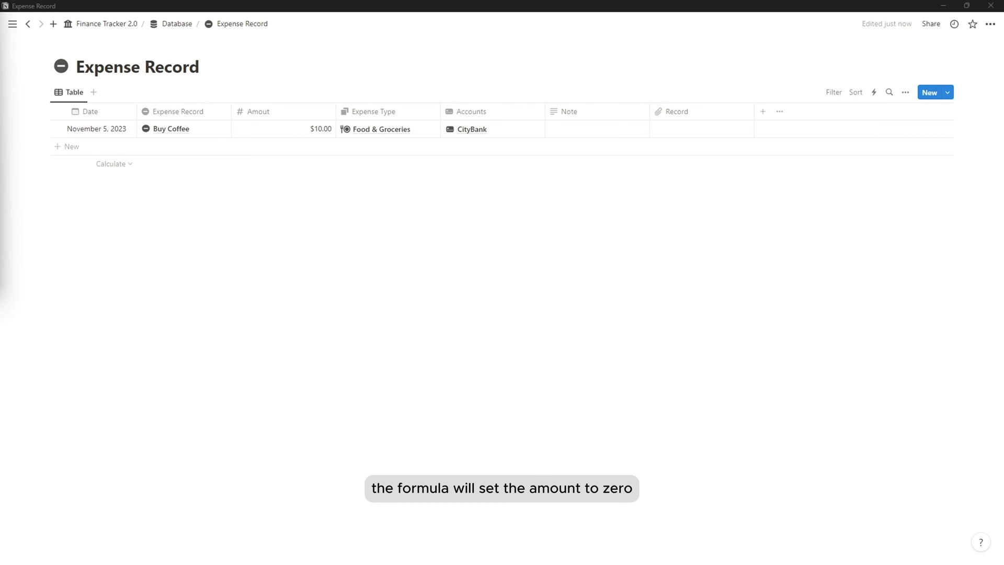
- Add a formula property named "Expense This Month" to Expense Record and give it the calculator icon
{"action": "left_click", "coordinate": [758, 119]}
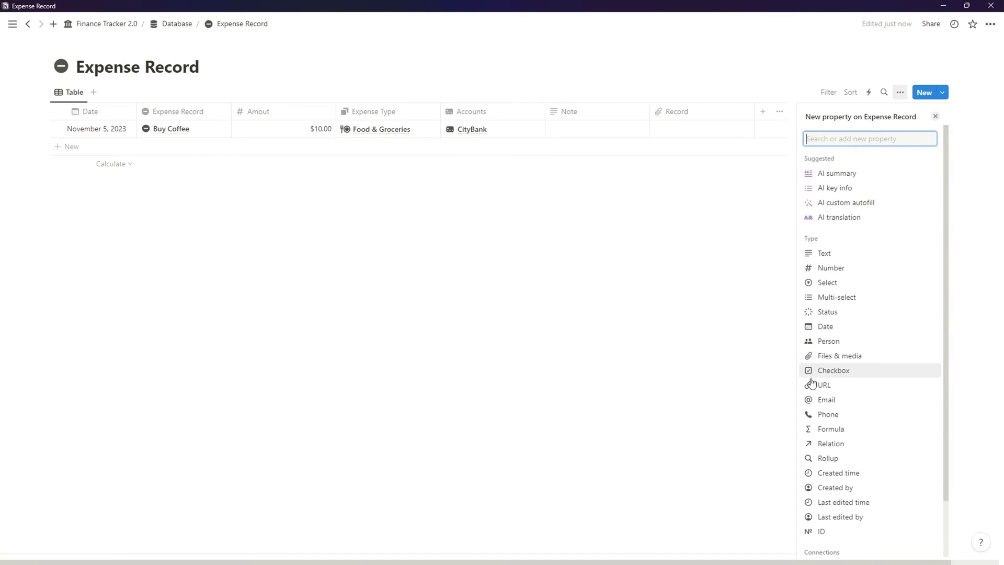
{"action": "left_click", "coordinate": [827, 429]}
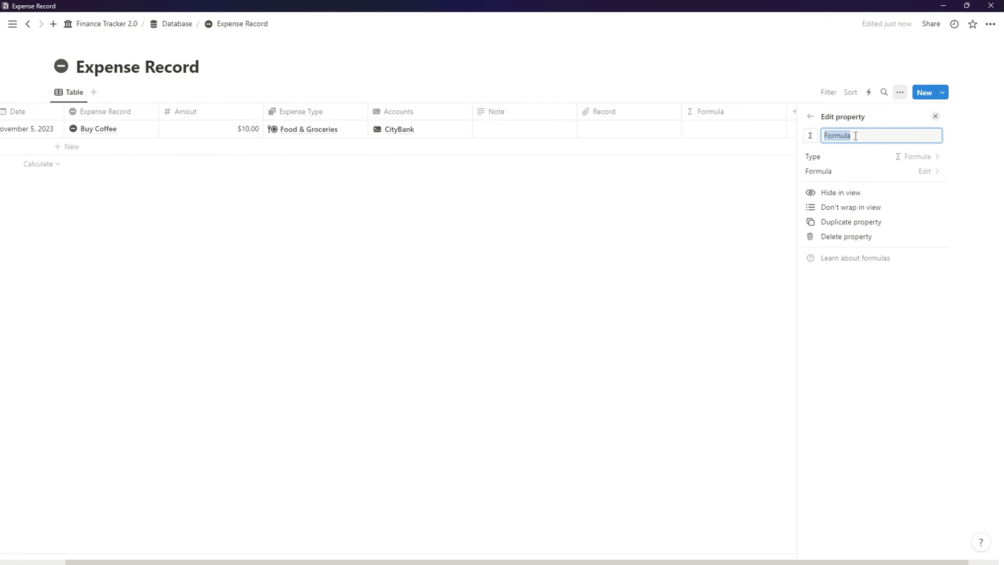
{"action": "type", "text": "E"}
{"action": "type", "text": "xpense This Month"}
{"action": "left_click", "coordinate": [809, 135]}
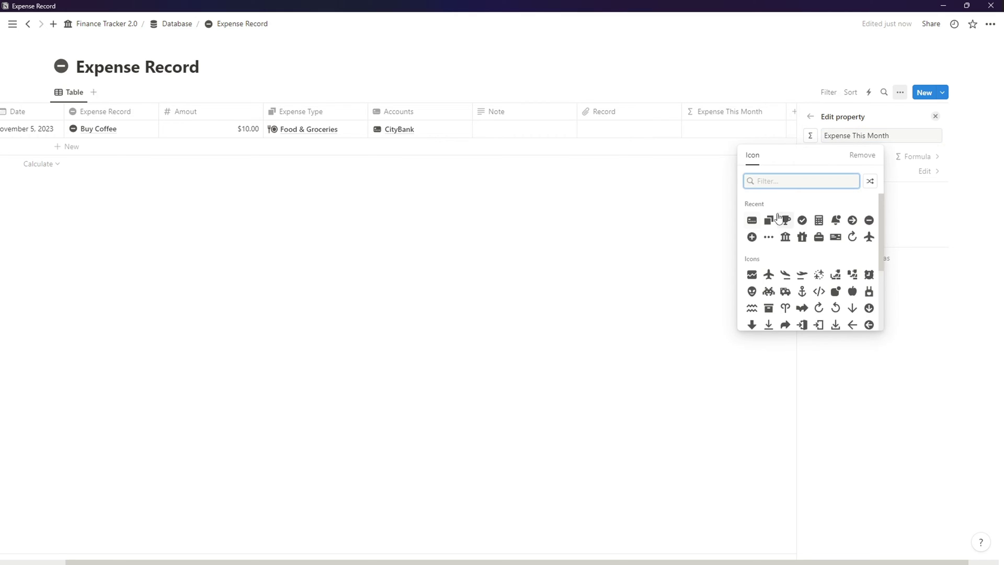
{"action": "left_click", "coordinate": [818, 221]}
- Set the Expense This Month formula to if(formatDate(now(), "MMMM YYYY") == formatDate(Date, "MMMM YYYY"),Amout,0), using the existing Date and Amout properties
{"action": "left_click", "coordinate": [886, 177]}
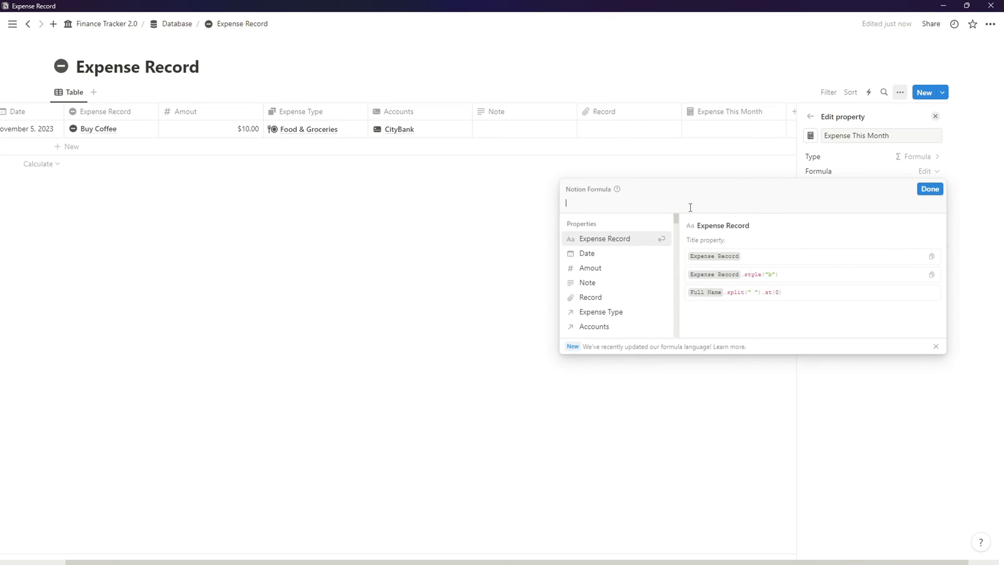
{"action": "type", "text": "if(formatDate(now(), \"MMMM YYYY\") == formatDate(Date, \"MMMM YYYY\"),Amount,0)"}
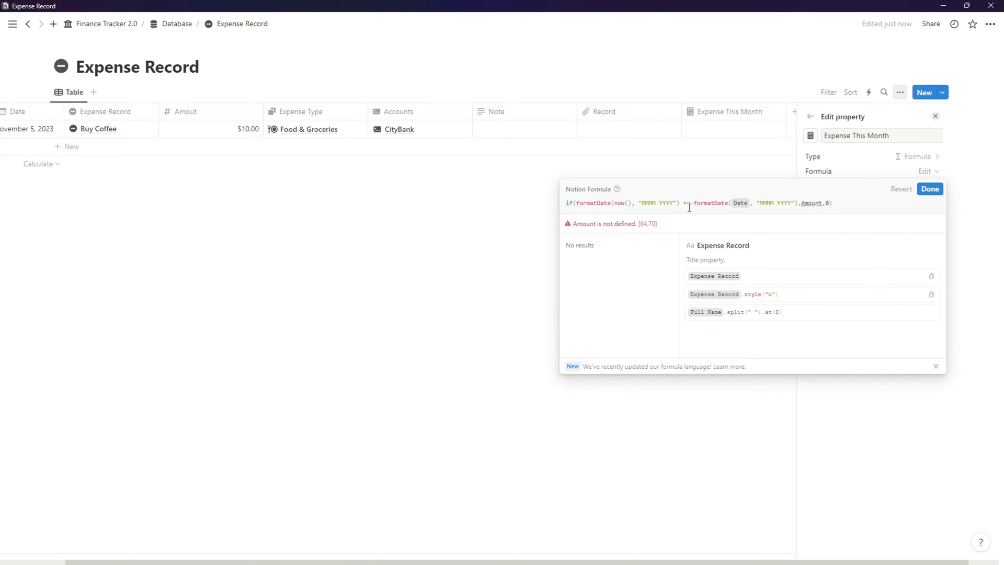
{"action": "left_click", "coordinate": [815, 203]}
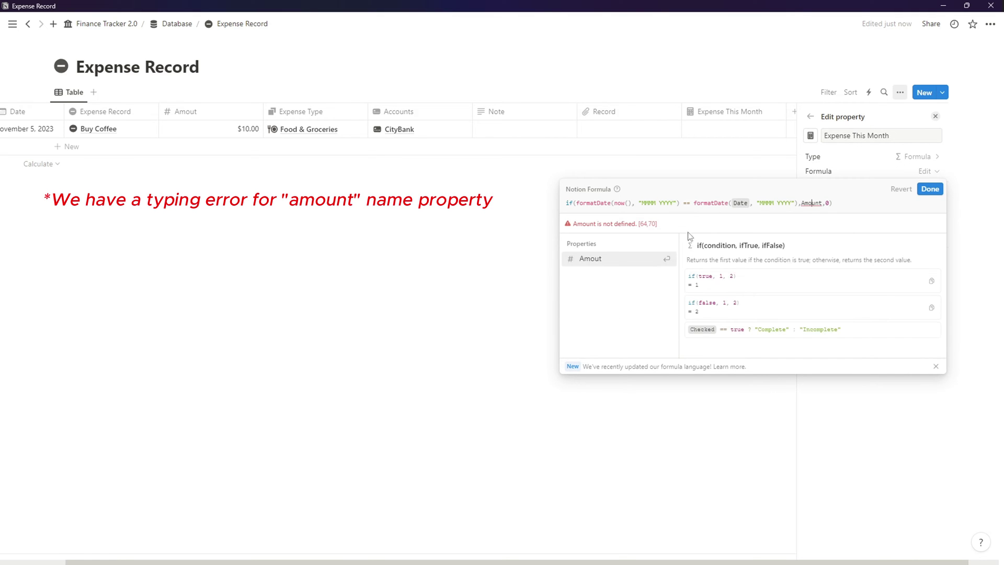
{"action": "left_click", "coordinate": [608, 260]}
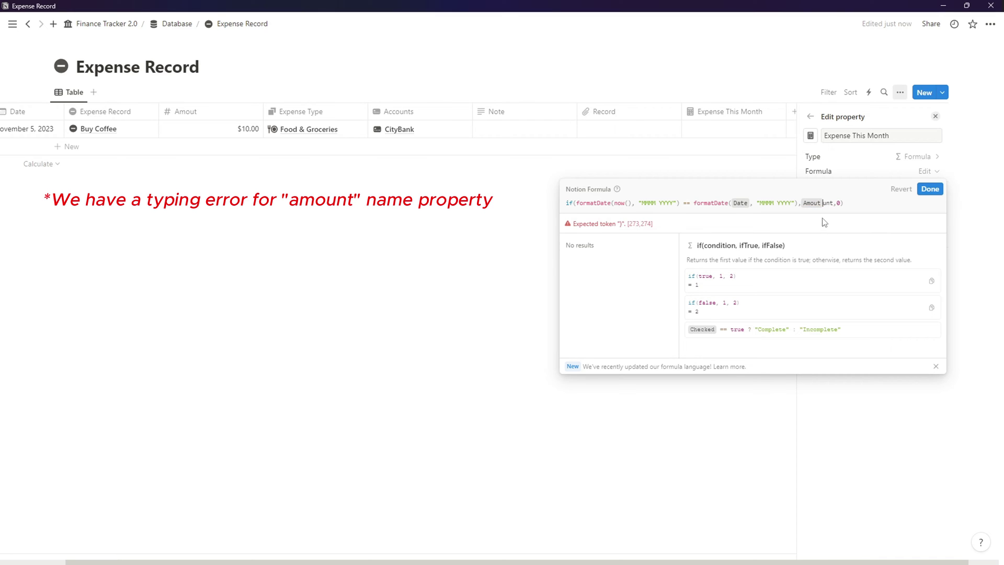
{"action": "key", "text": "Delete"}
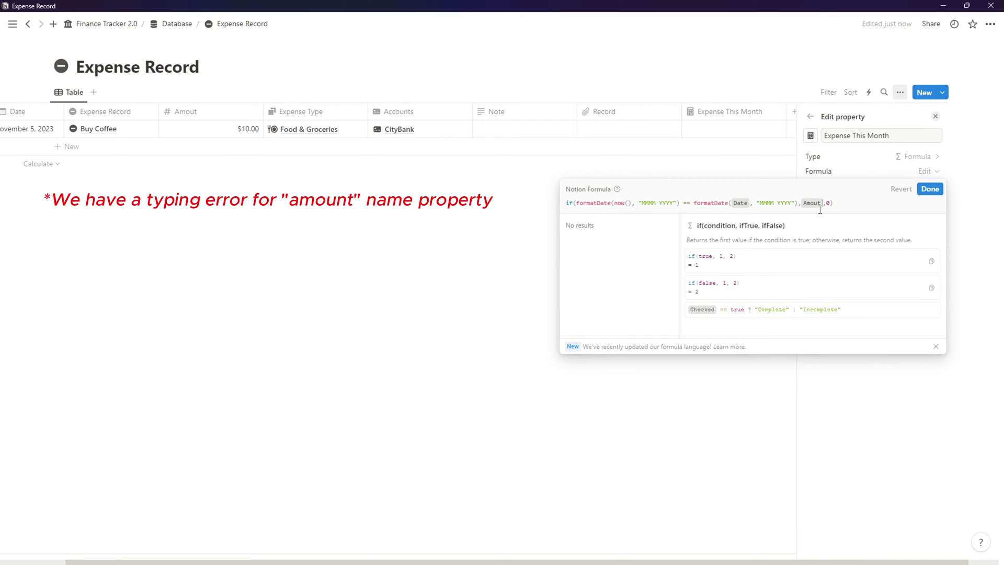
{"action": "left_click", "coordinate": [929, 188]}
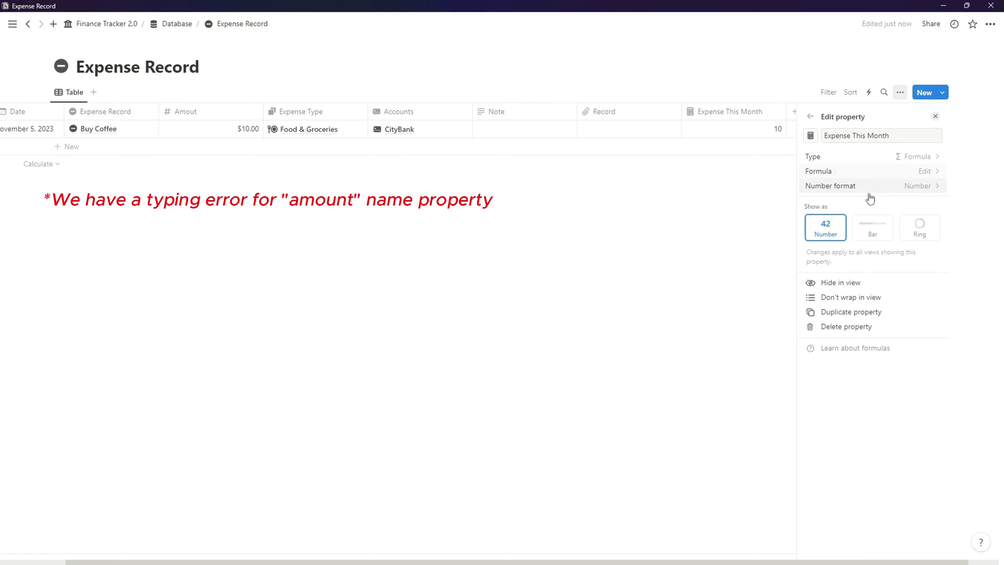
- Correct the misspelled Amout property name to "Amount"
{"action": "left_click", "coordinate": [192, 118]}
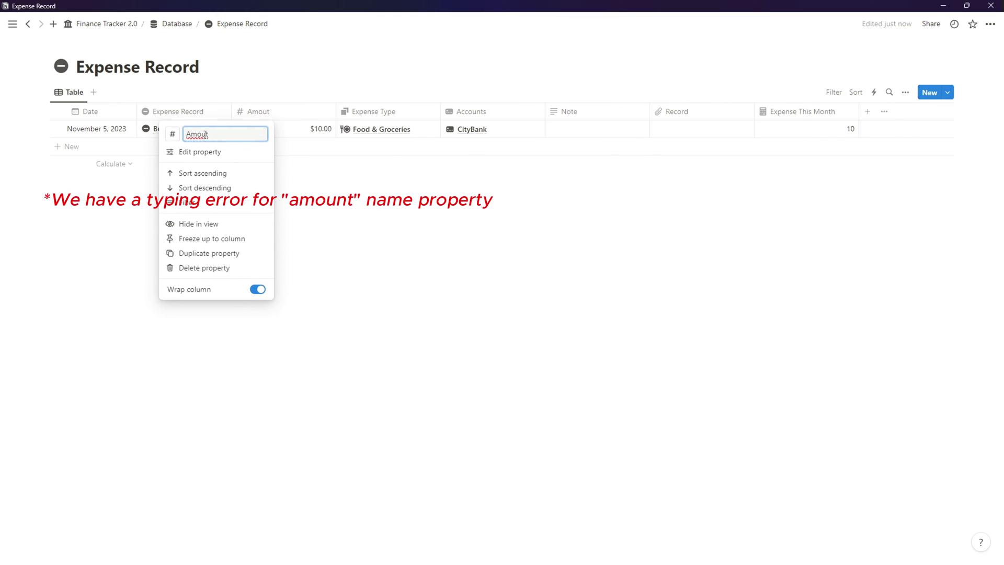
{"action": "left_click", "coordinate": [205, 134]}
{"action": "type", "text": "n"}
{"action": "key", "text": "Return"}
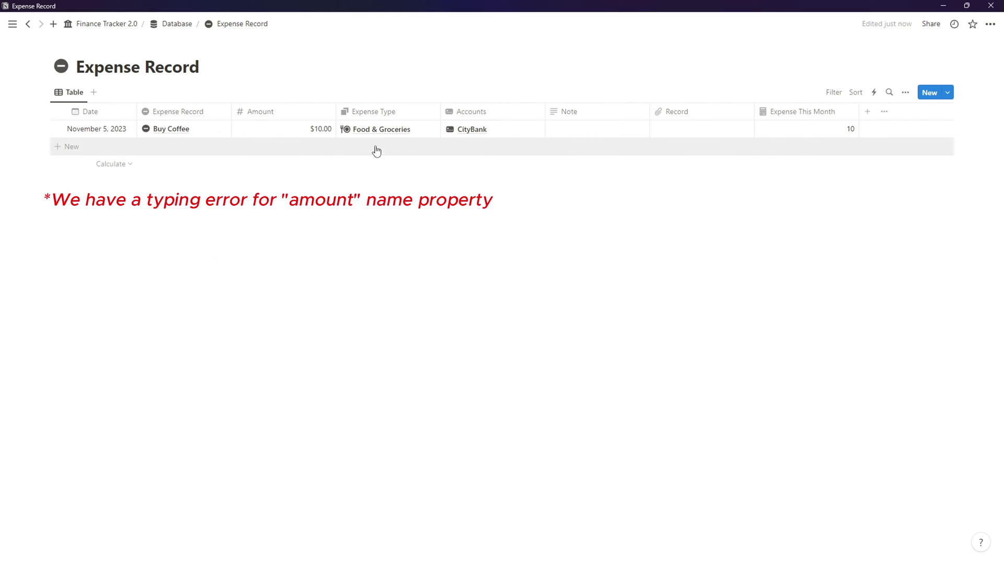
- Check the Expense This Month formula, set its number format to US Dollar, and move its column between Accounts and Note
{"action": "left_click", "coordinate": [819, 130]}
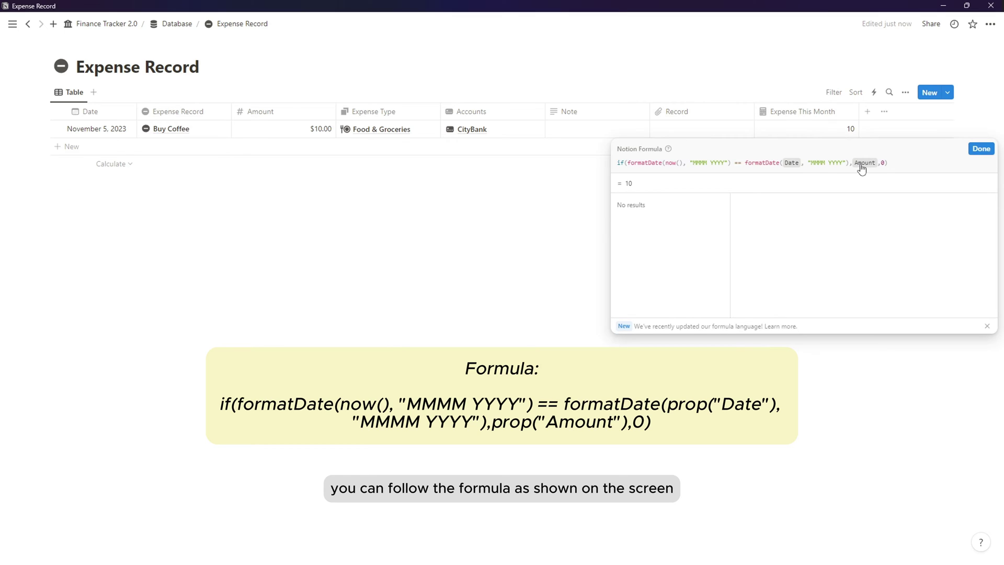
{"action": "left_click", "coordinate": [981, 150]}
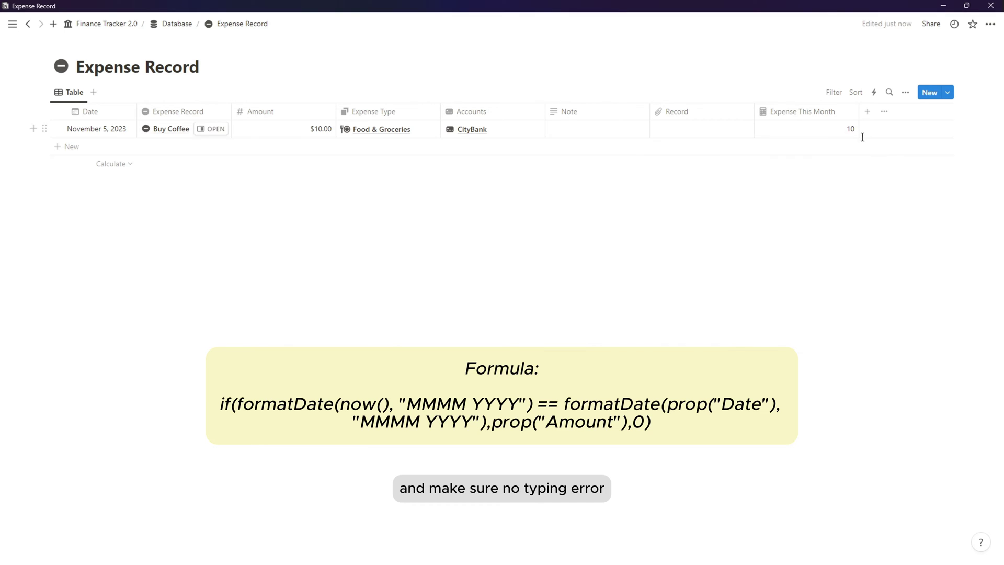
{"action": "left_click", "coordinate": [857, 132]}
{"action": "left_click", "coordinate": [980, 148]}
{"action": "left_click", "coordinate": [839, 112]}
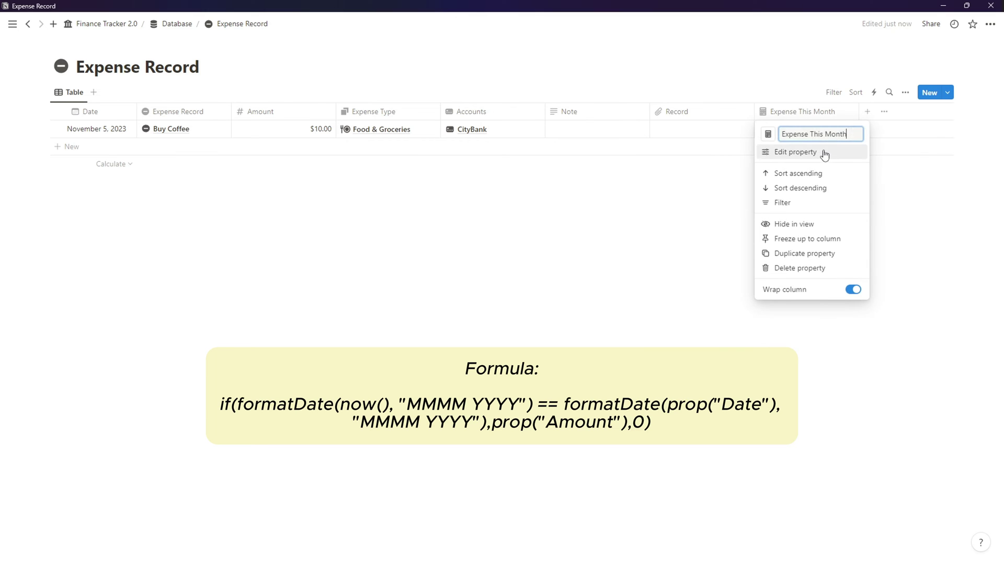
{"action": "left_click", "coordinate": [824, 151]}
{"action": "left_click", "coordinate": [887, 189]}
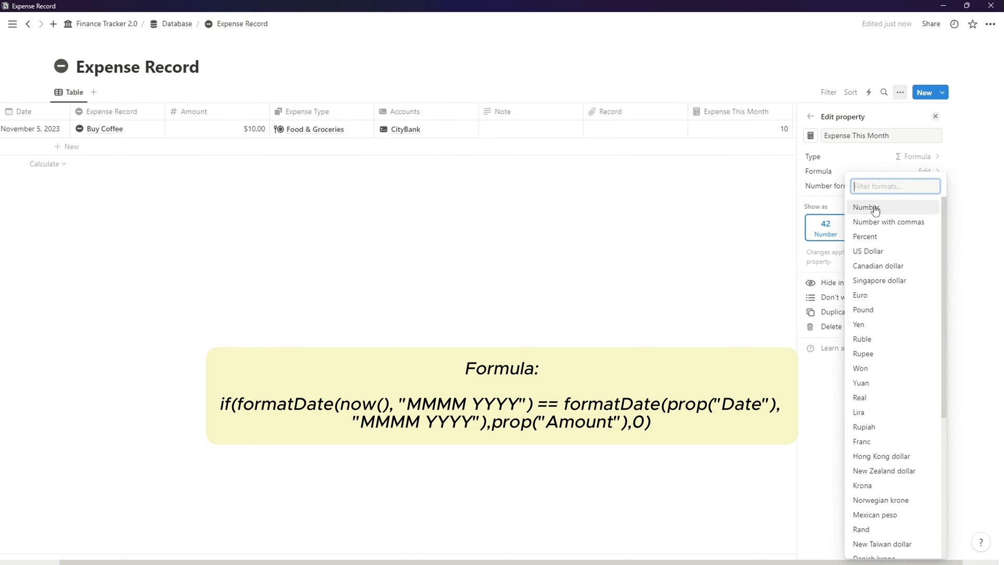
{"action": "left_click", "coordinate": [872, 251]}
{"action": "left_click", "coordinate": [696, 242]}
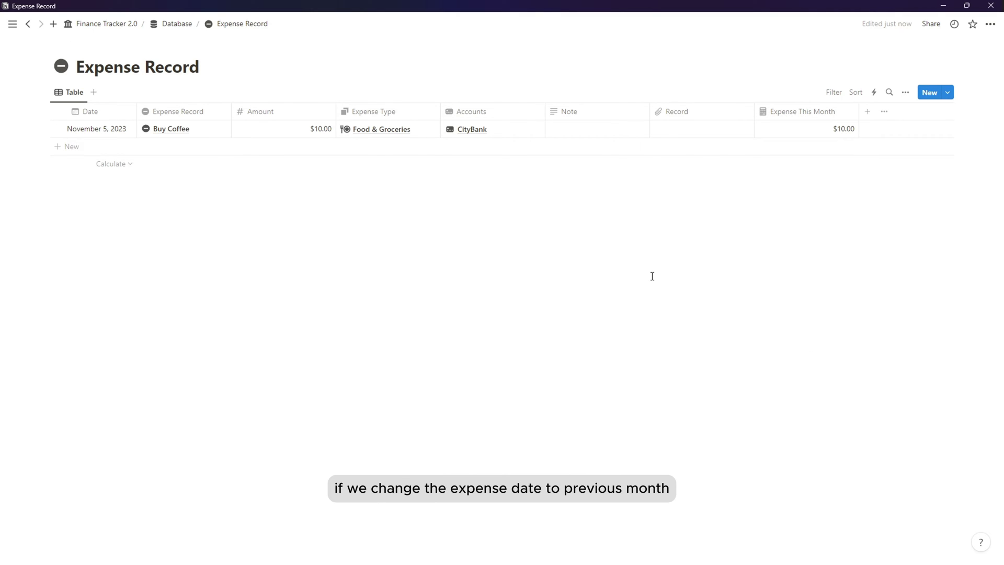
{"action": "left_click_drag", "start_coordinate": [800, 118], "coordinate": [593, 125]}
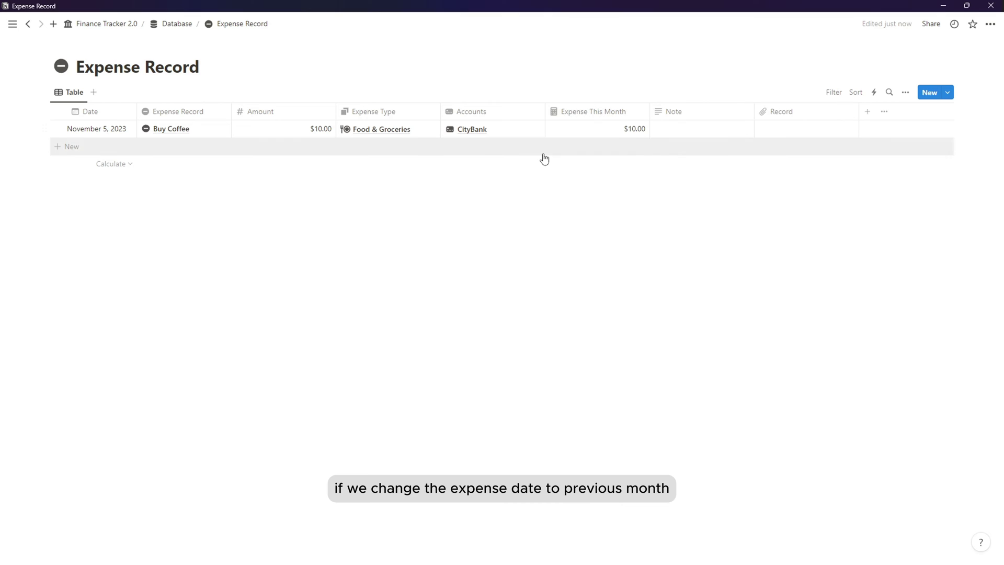
- Test the monthly formula by changing the Buy Coffee date to October 12, 2023, and restore it to November 5, 2023
{"action": "left_click", "coordinate": [101, 135]}
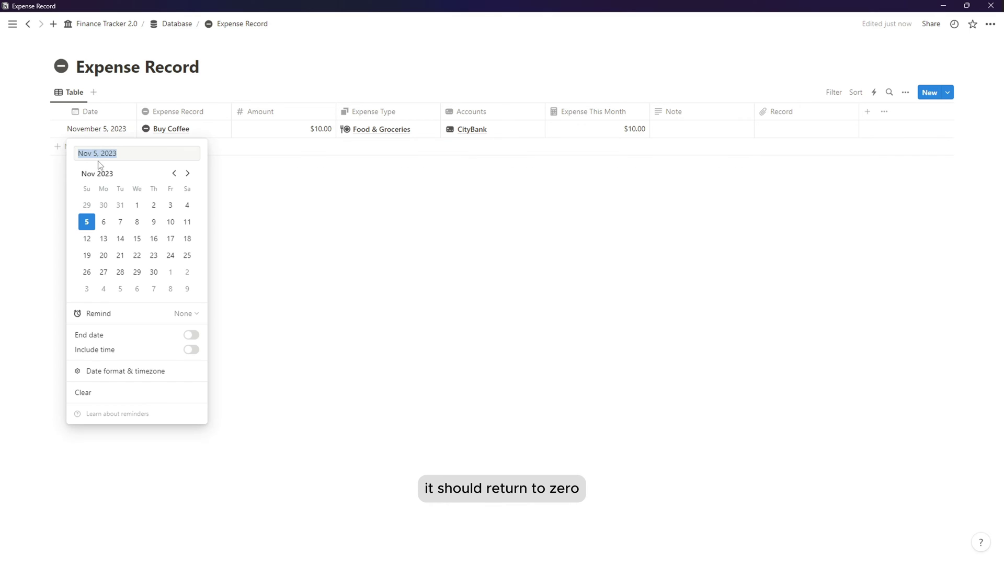
{"action": "left_click", "coordinate": [173, 173]}
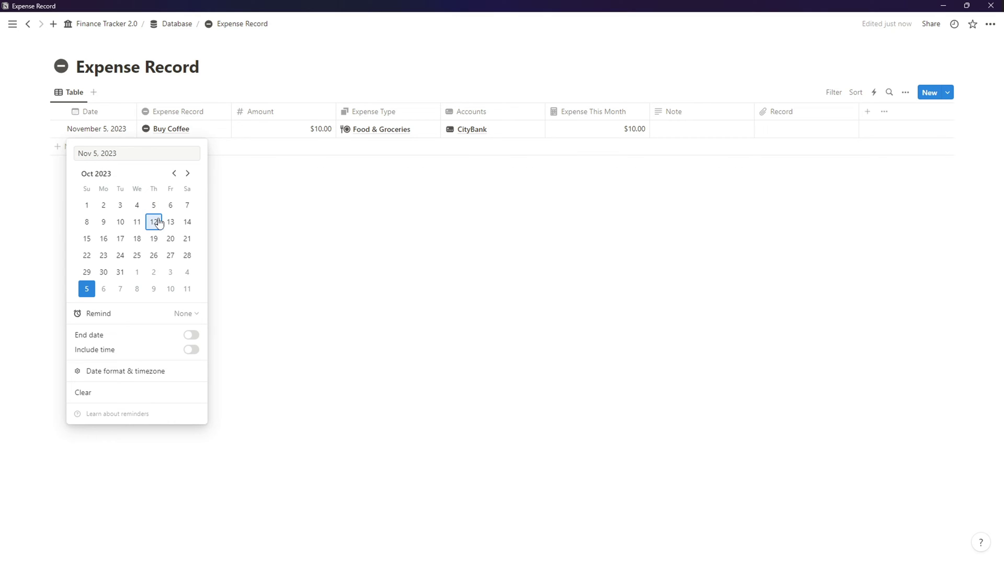
{"action": "left_click", "coordinate": [155, 221]}
{"action": "left_click", "coordinate": [395, 263]}
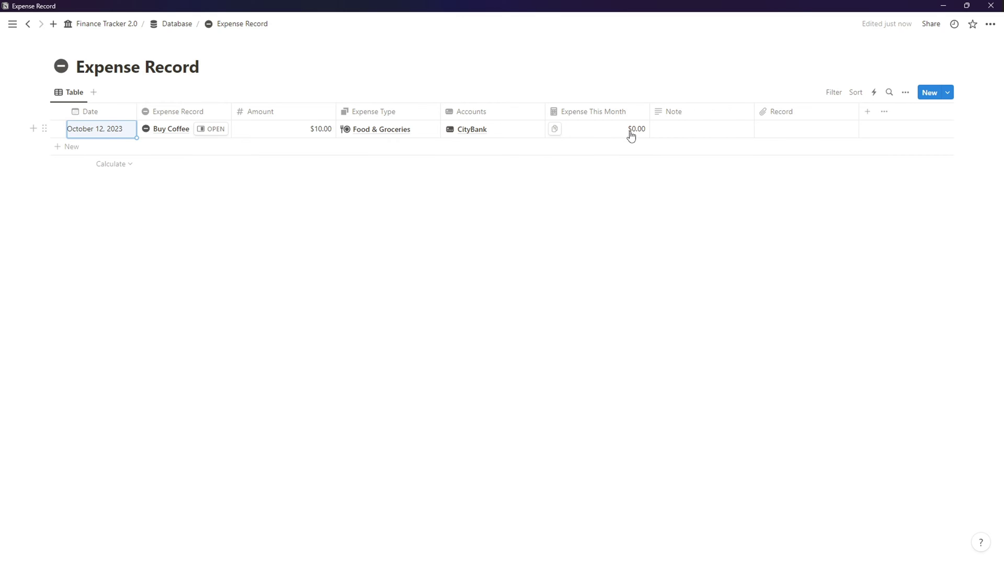
{"action": "left_click", "coordinate": [101, 134]}
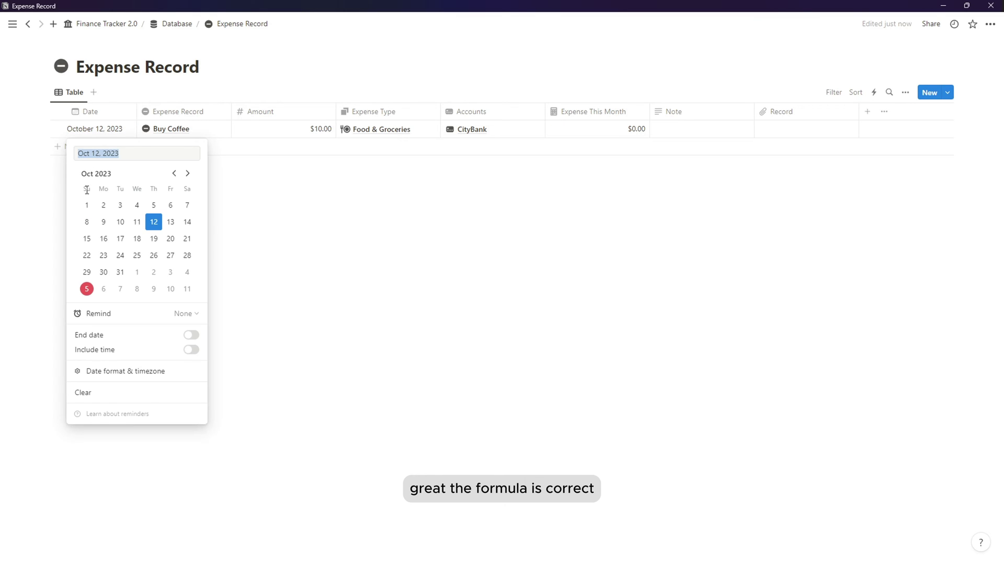
{"action": "left_click", "coordinate": [87, 289]}
{"action": "left_click", "coordinate": [459, 225]}
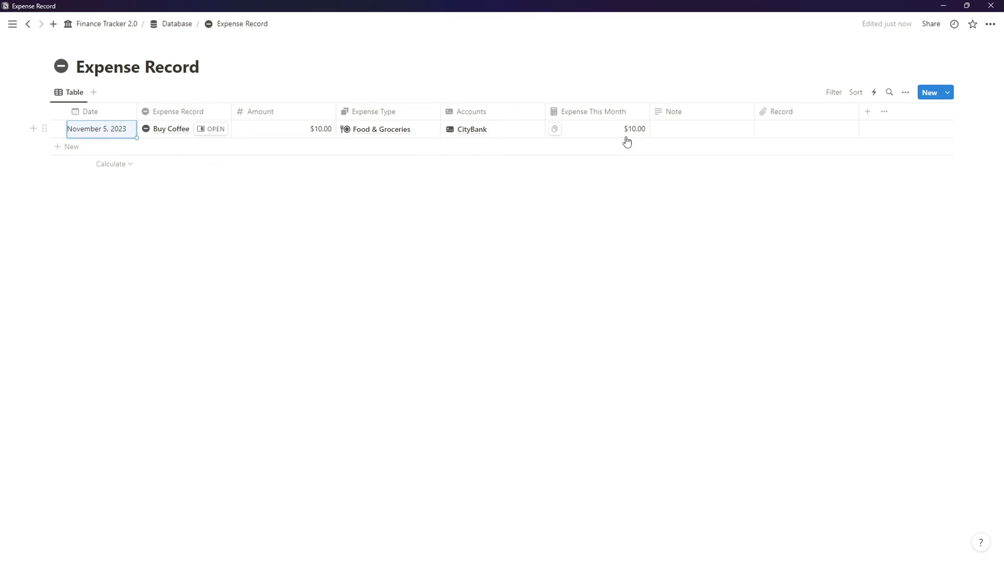
{"action": "left_click", "coordinate": [668, 234]}
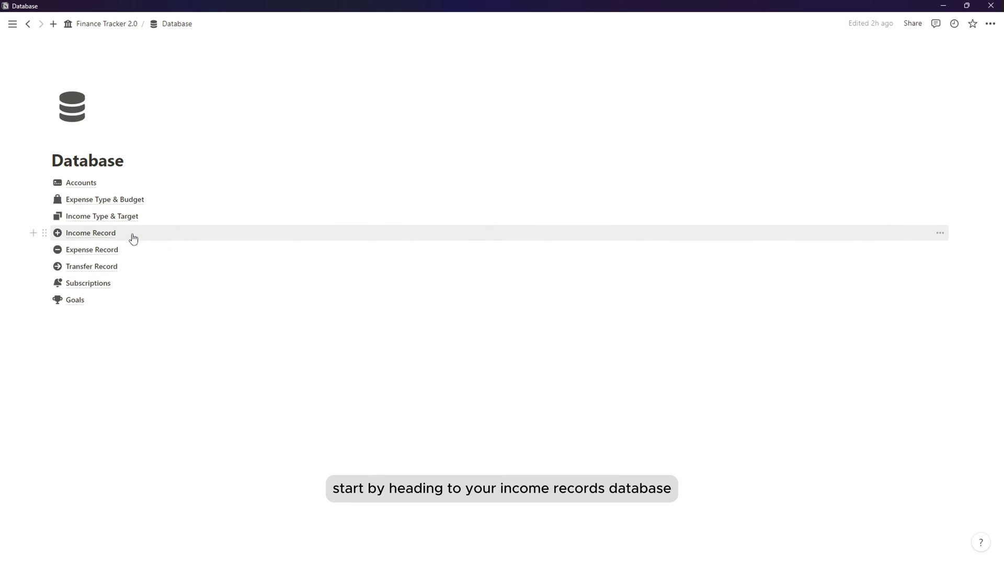
- In the Income Record database, add a relation named "Income Type" to Income Type & Target that also shows on the related database
{"action": "left_click", "coordinate": [104, 233]}
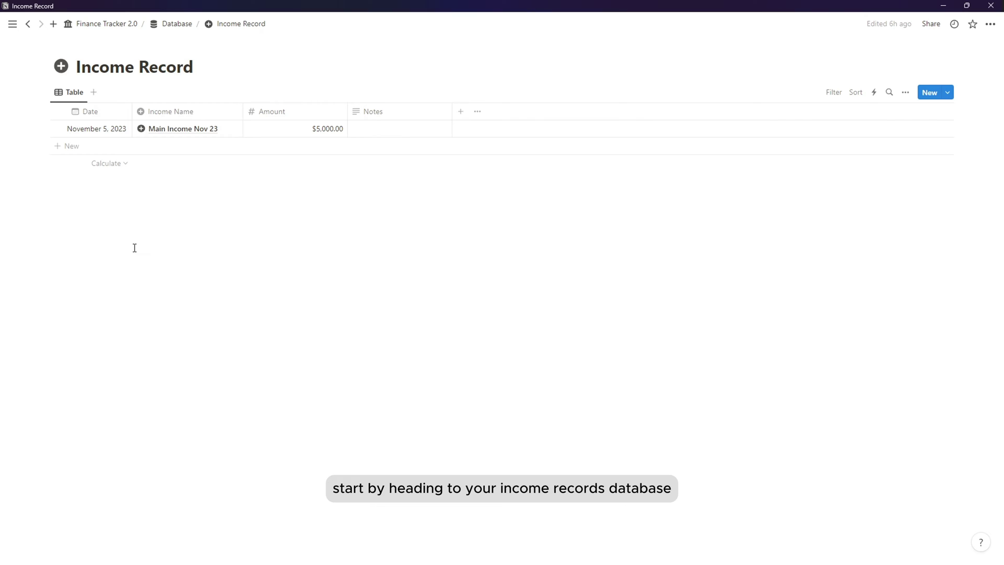
{"action": "left_click", "coordinate": [458, 113]}
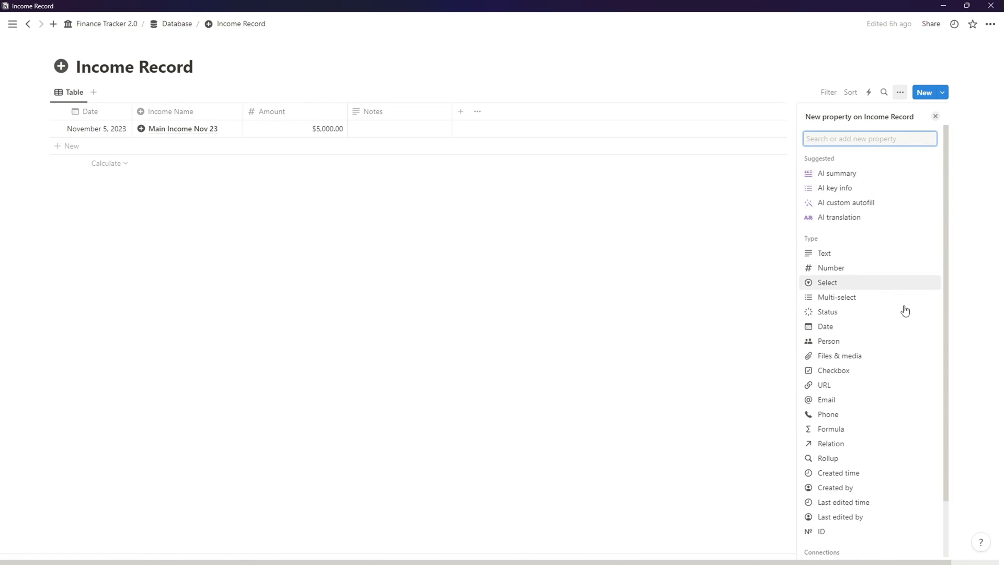
{"action": "scroll", "coordinate": [888, 355], "scroll_direction": "down", "scroll_amount": 2}
{"action": "left_click", "coordinate": [867, 393]}
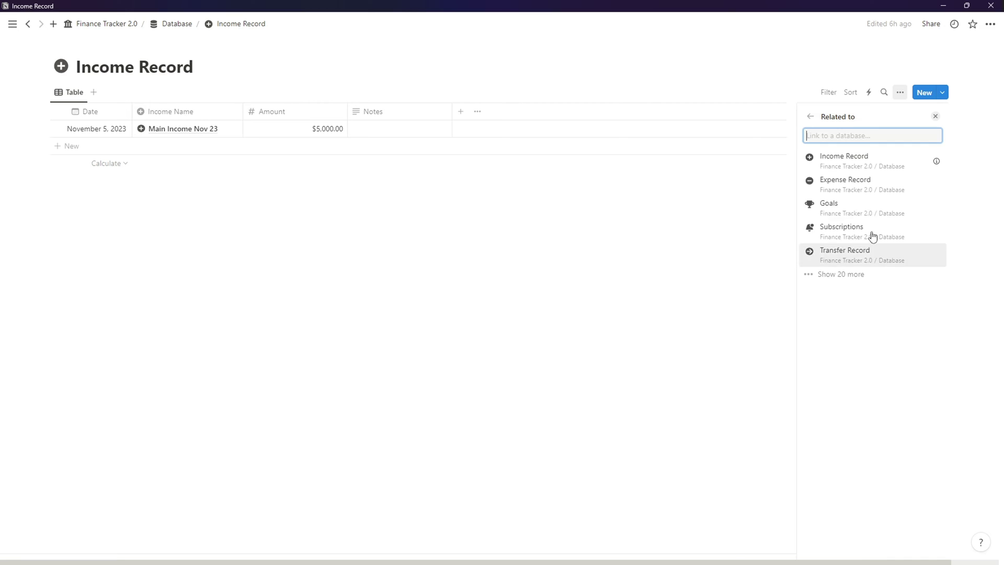
{"action": "left_click", "coordinate": [852, 273]}
{"action": "left_click", "coordinate": [856, 276]}
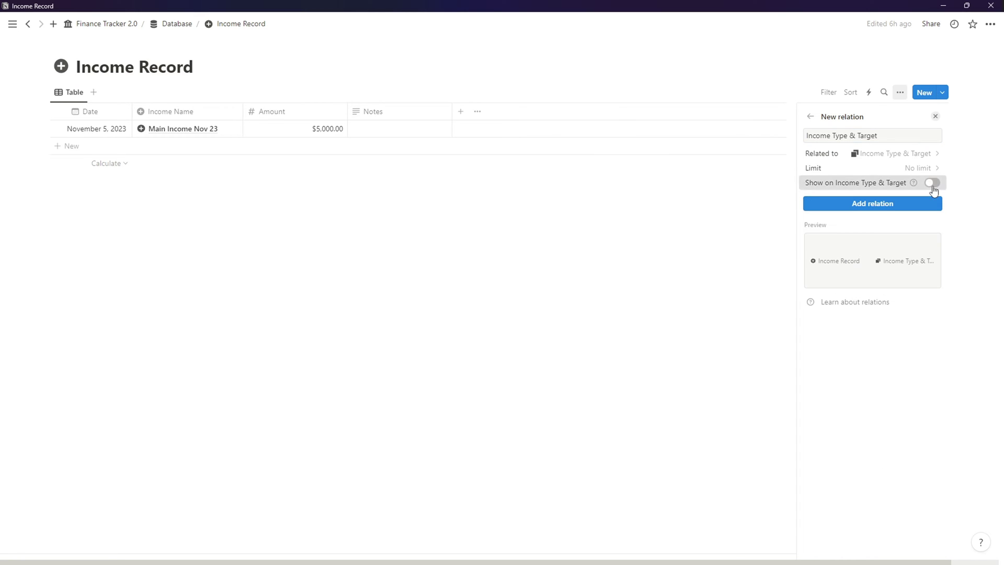
{"action": "left_click", "coordinate": [932, 182]}
{"action": "left_click_drag", "start_coordinate": [844, 135], "coordinate": [902, 140]}
{"action": "type", "text": "e"}
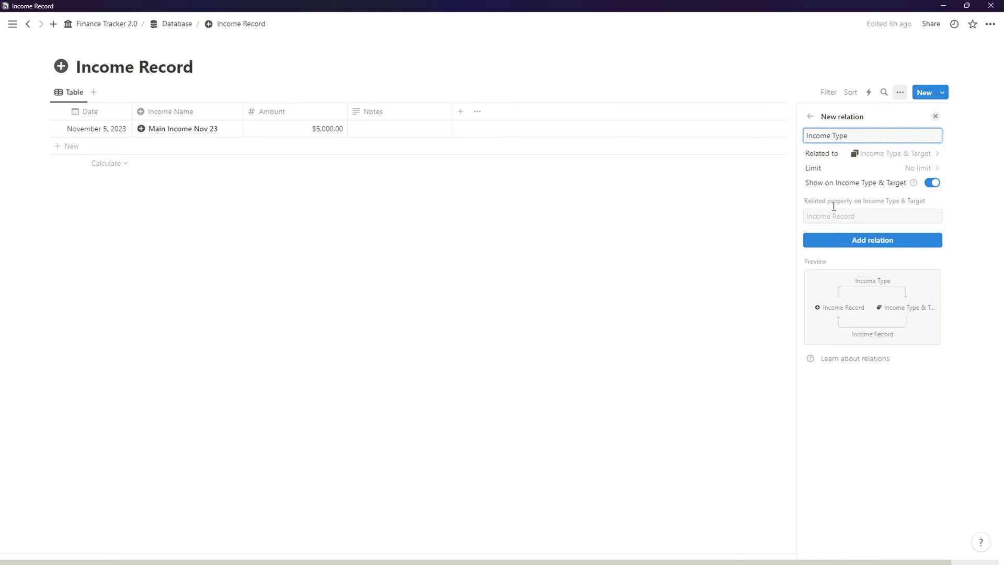
{"action": "left_click", "coordinate": [848, 240]}
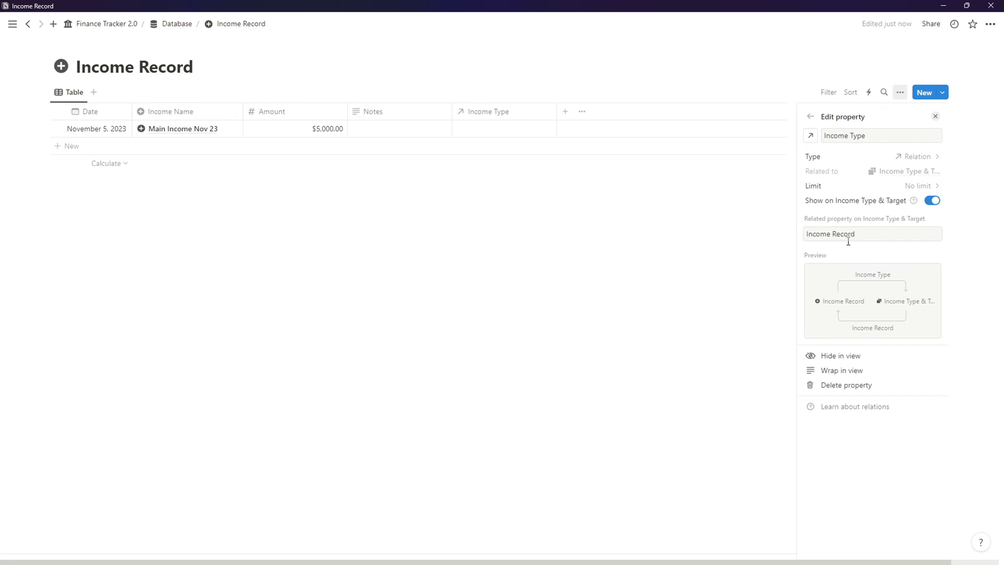
- Give the Income Type relation the overlapping-squares icon and move its column between Amount and Notes
{"action": "left_click", "coordinate": [810, 136]}
{"action": "left_click", "coordinate": [783, 215]}
{"action": "left_click_drag", "start_coordinate": [488, 112], "coordinate": [390, 153]}
- Link the Main Income Nov 23 record to the Payroll income type
{"action": "left_click", "coordinate": [402, 134]}
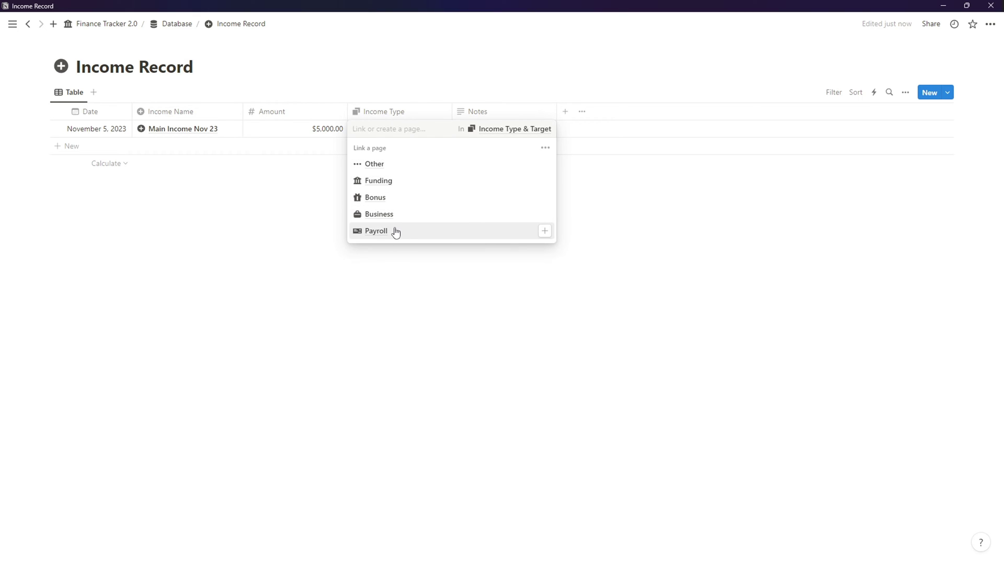
{"action": "left_click", "coordinate": [396, 232]}
{"action": "left_click", "coordinate": [434, 192]}
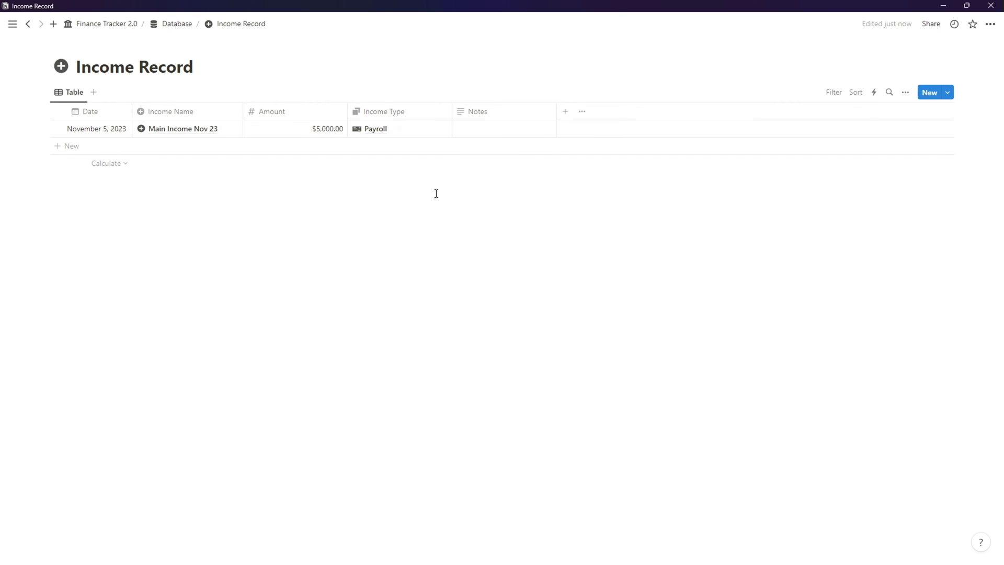
- Add a relation from Income Record to the Finance Tracker 2.0 Accounts database that also shows on Accounts
{"action": "left_click", "coordinate": [572, 119]}
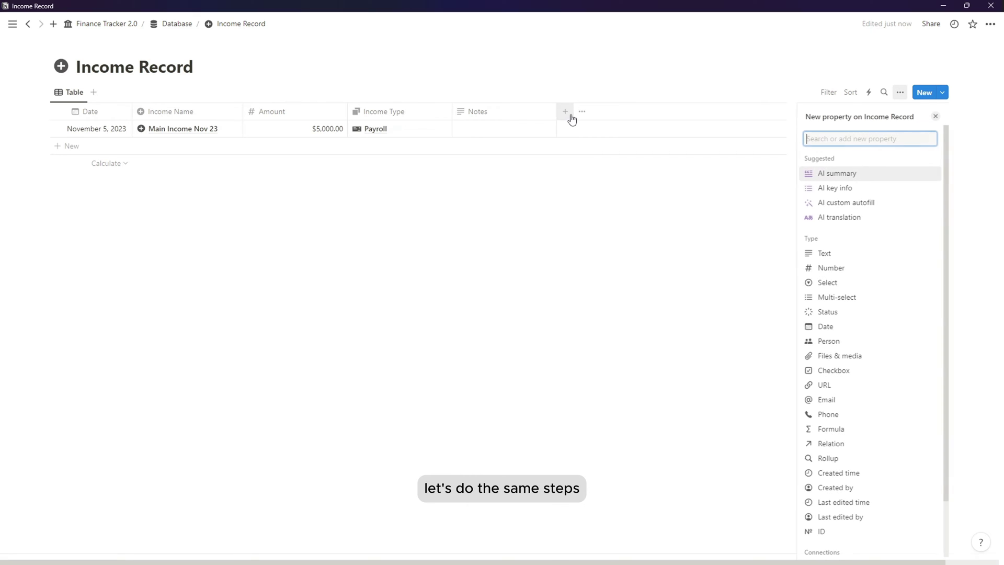
{"action": "scroll", "coordinate": [849, 381], "scroll_direction": "down", "scroll_amount": 2}
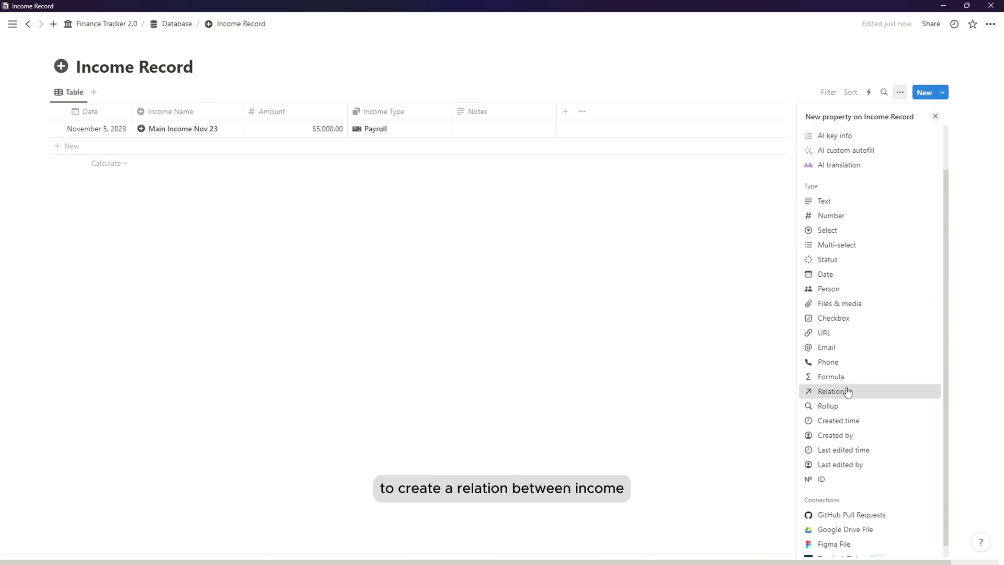
{"action": "left_click", "coordinate": [847, 390]}
{"action": "left_click", "coordinate": [841, 274]}
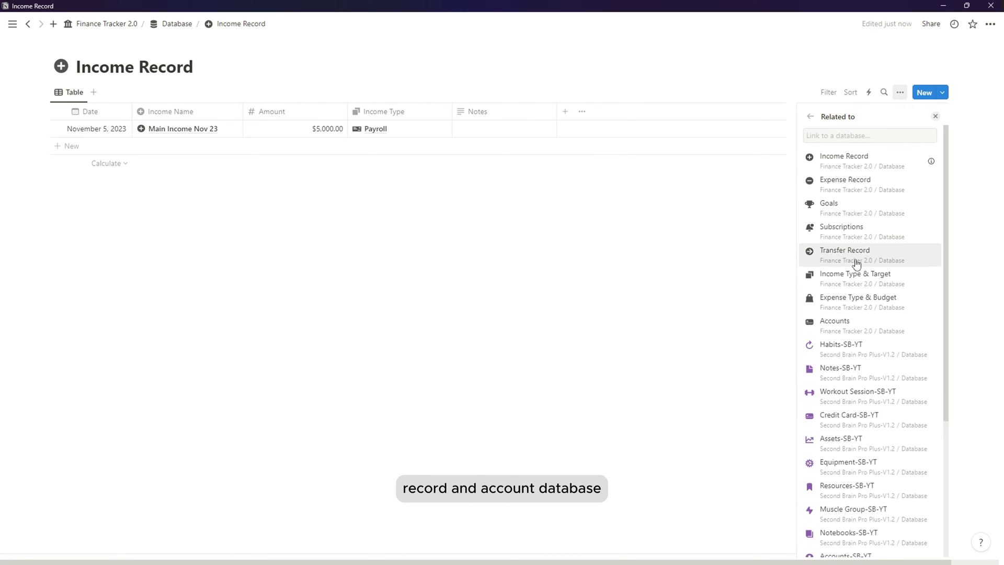
{"action": "left_click", "coordinate": [850, 329]}
{"action": "left_click", "coordinate": [932, 183]}
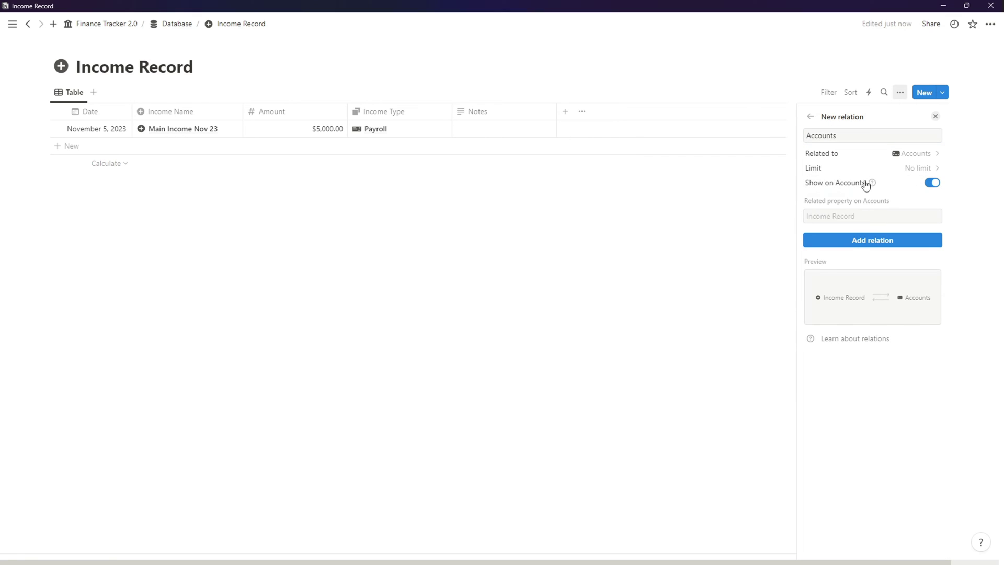
{"action": "left_click", "coordinate": [852, 239]}
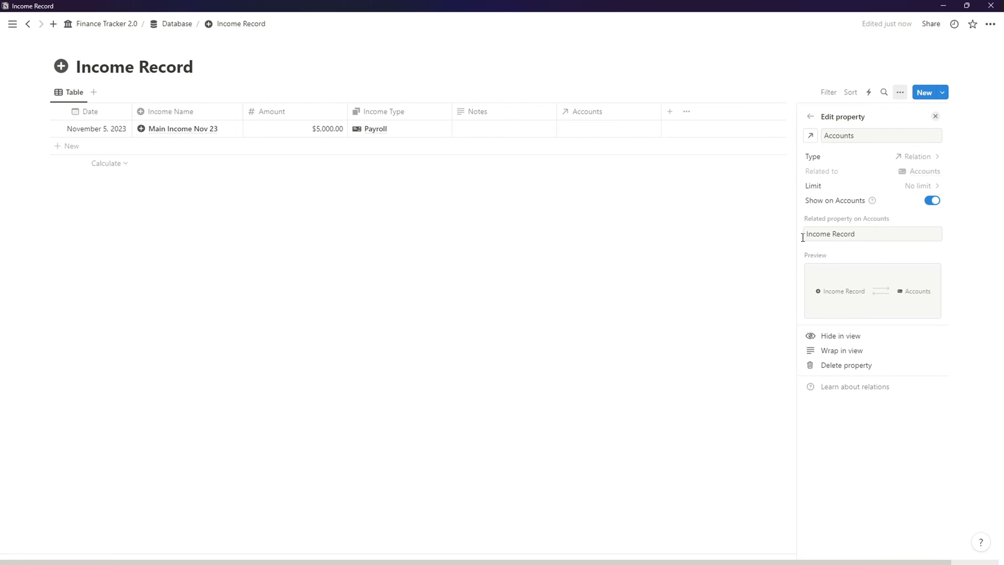
- Give the Accounts relation the credit card icon and move its column between Income Type and Notes
{"action": "left_click", "coordinate": [810, 135]}
{"action": "left_click", "coordinate": [784, 215]}
{"action": "left_click_drag", "start_coordinate": [590, 111], "coordinate": [518, 111]}
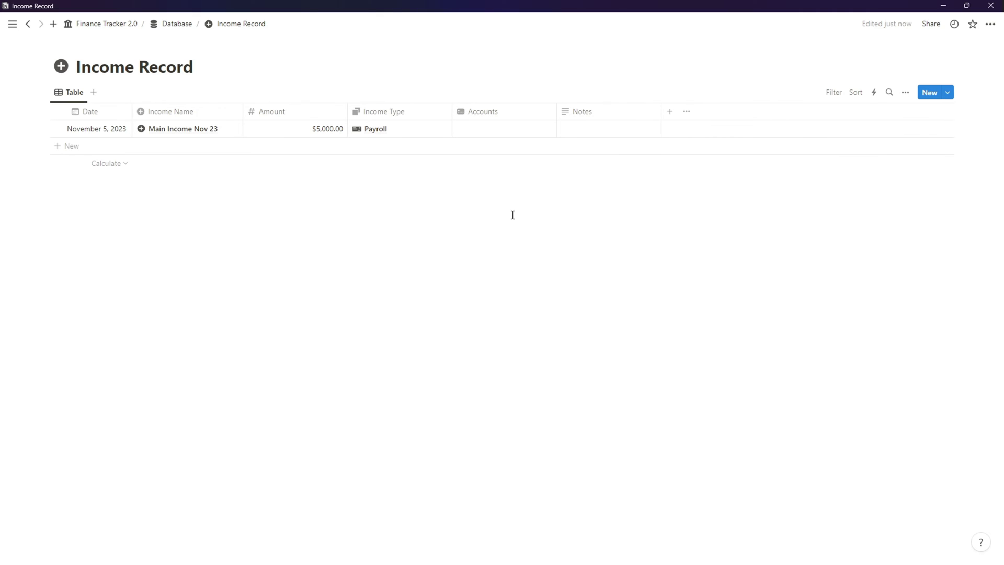
- Set CityBank as the receiving account of the Main Income Nov 23 record
{"action": "left_click", "coordinate": [503, 136]}
{"action": "left_click", "coordinate": [506, 164]}
{"action": "key", "text": "Escape"}
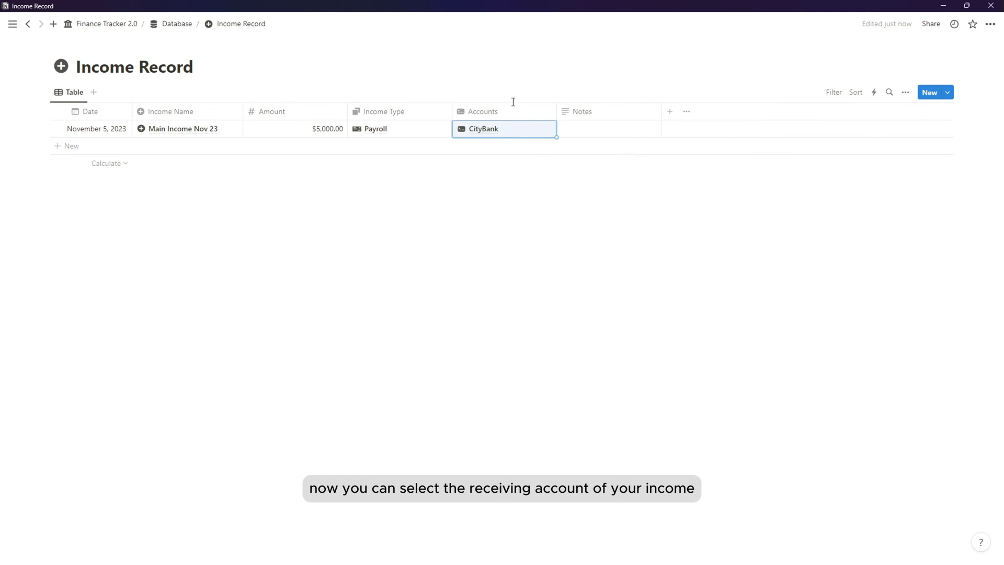
{"action": "left_click", "coordinate": [510, 198]}
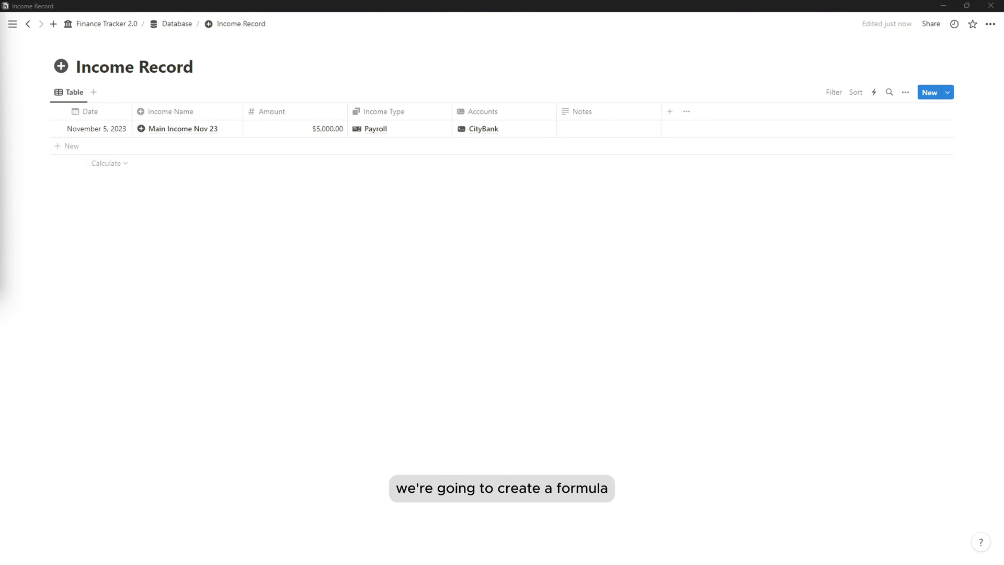
- Add a formula property named "Income This Month" to Income Record and give it the calculator icon
{"action": "left_click", "coordinate": [669, 112]}
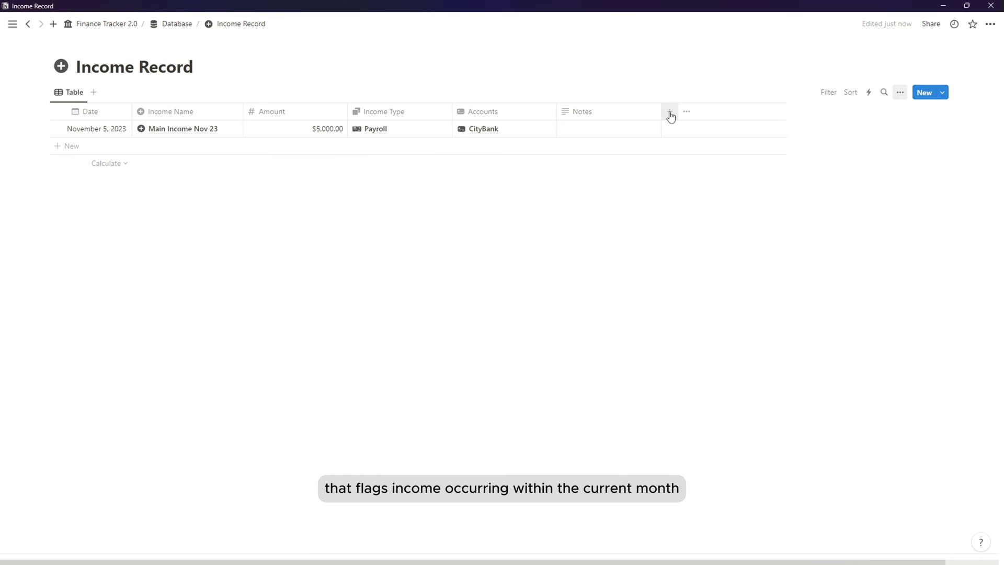
{"action": "left_click", "coordinate": [842, 429]}
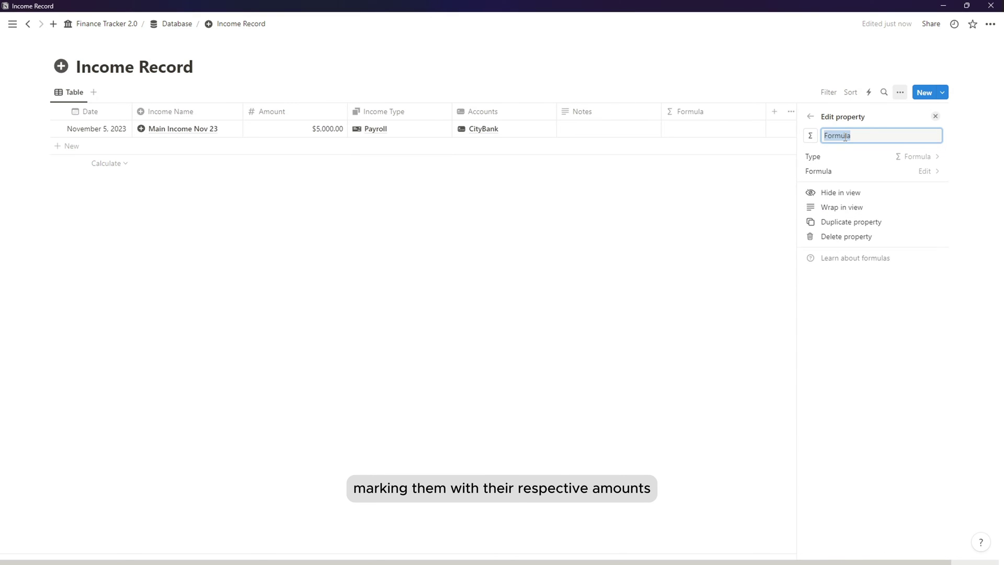
{"action": "key", "text": "BackSpace"}
{"action": "type", "text": "Income This Month"}
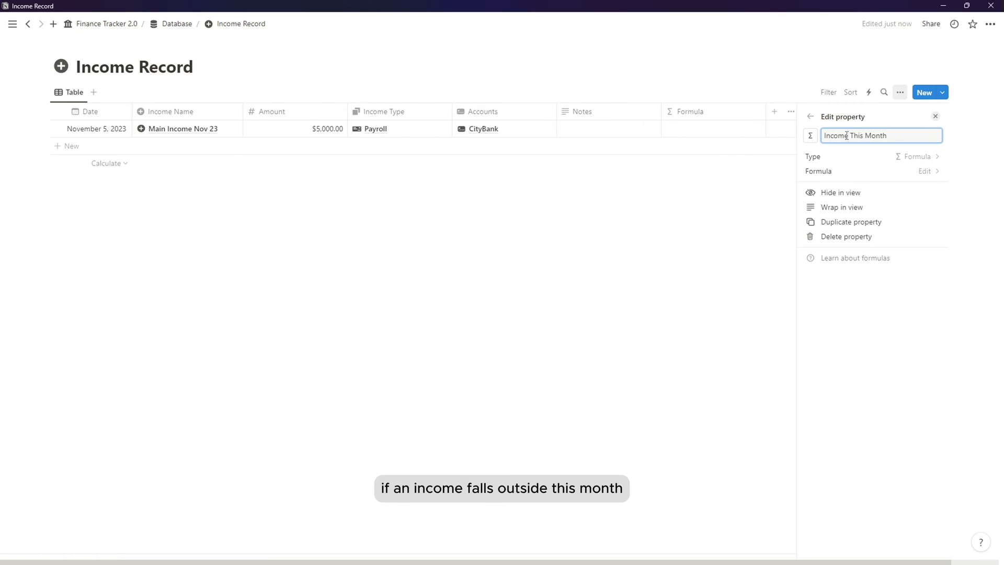
{"action": "left_click", "coordinate": [810, 135]}
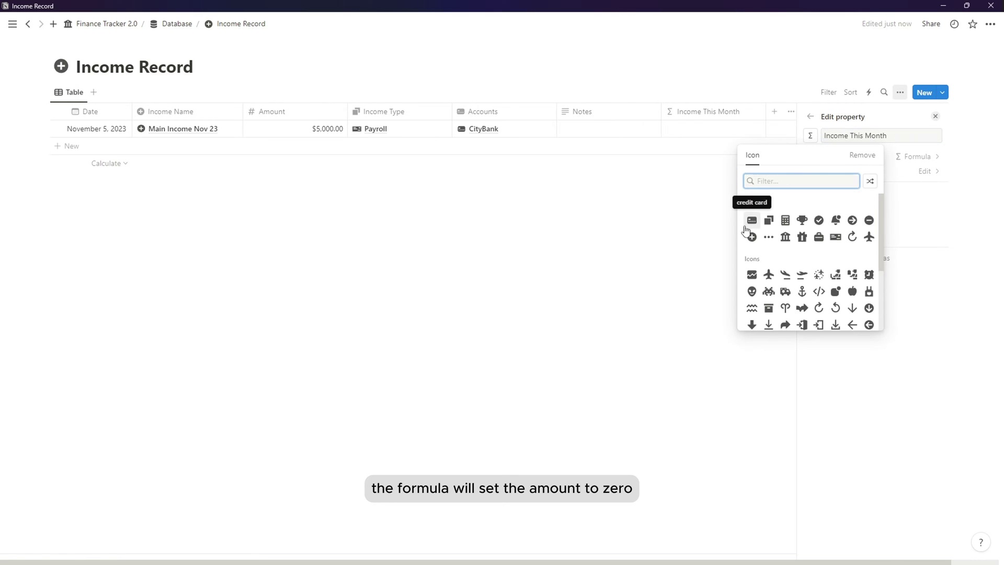
{"action": "left_click", "coordinate": [774, 220]}
- Set the Income This Month formula to if(formatDate(now(), "MMMM YYYY") == formatDate(Date, "MMMM YYYY"),Amount,0)
{"action": "left_click", "coordinate": [900, 173]}
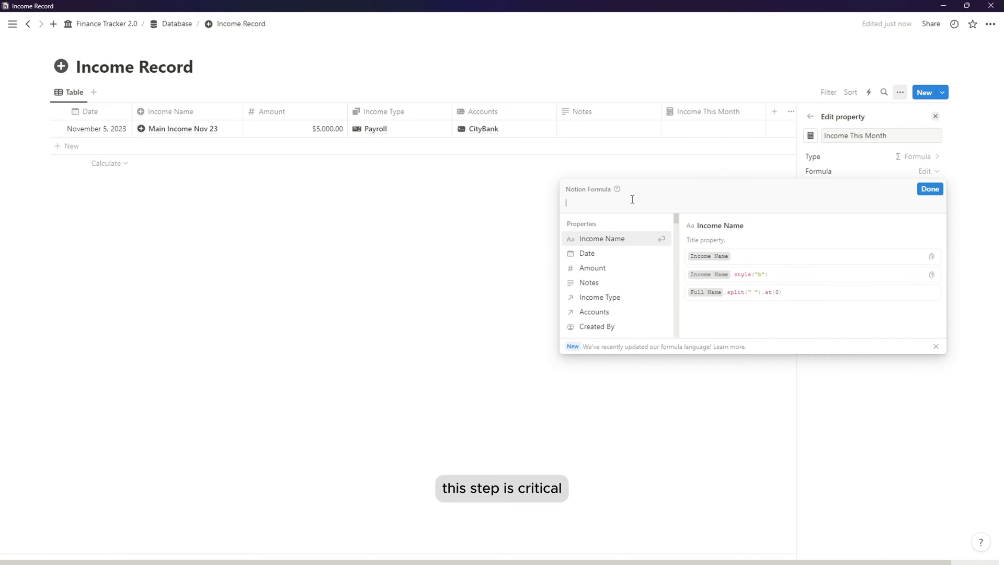
{"action": "type", "text": "if(formatDate(now(), \"MMMM YYYY\") == formatDate(Date, \"MMMM YYYY\"),Amount,0)"}
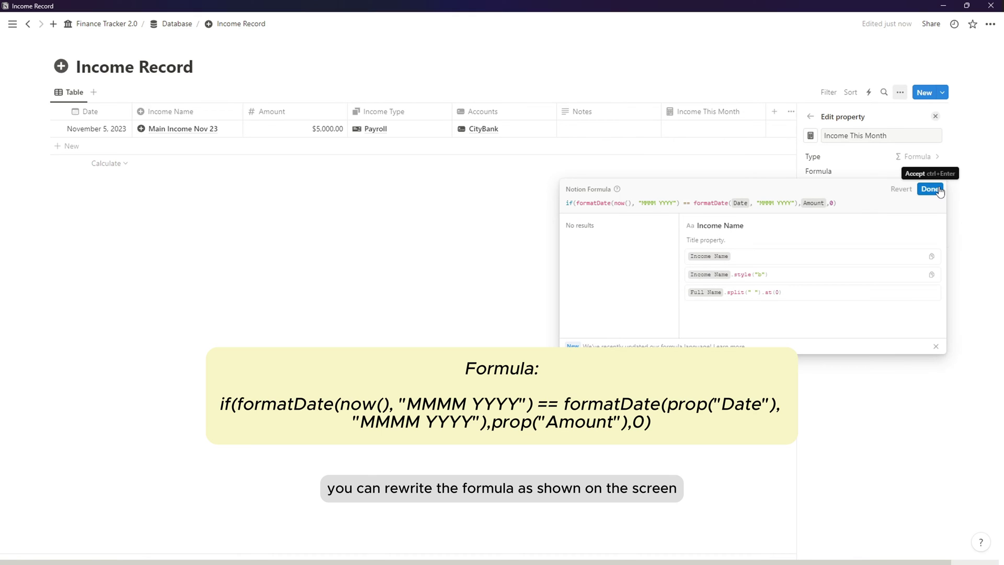
{"action": "left_click", "coordinate": [938, 190]}
- Set Income This Month's number format to US Dollar and move its column between Accounts and Notes
{"action": "left_click", "coordinate": [920, 186]}
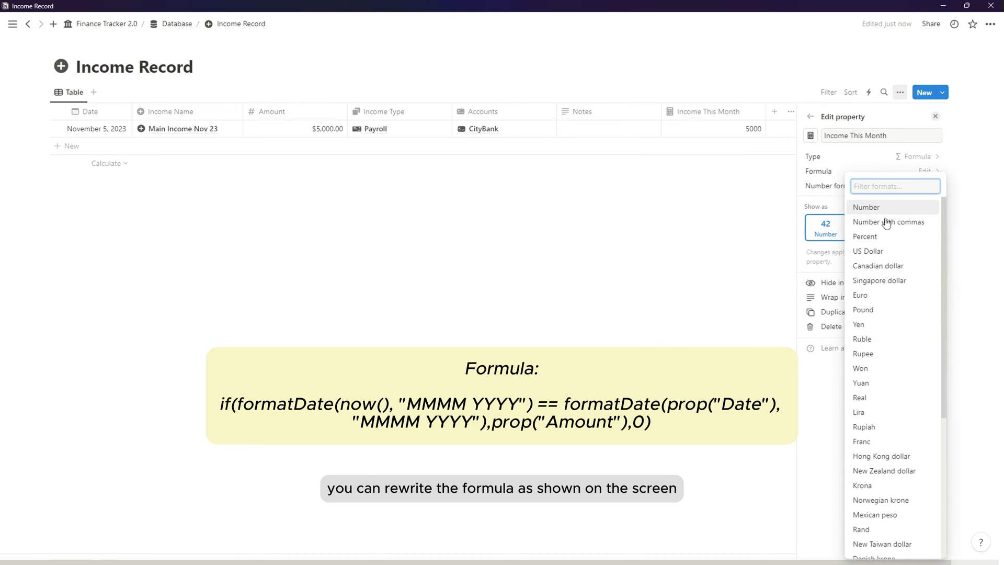
{"action": "left_click", "coordinate": [870, 250]}
{"action": "left_click", "coordinate": [700, 243]}
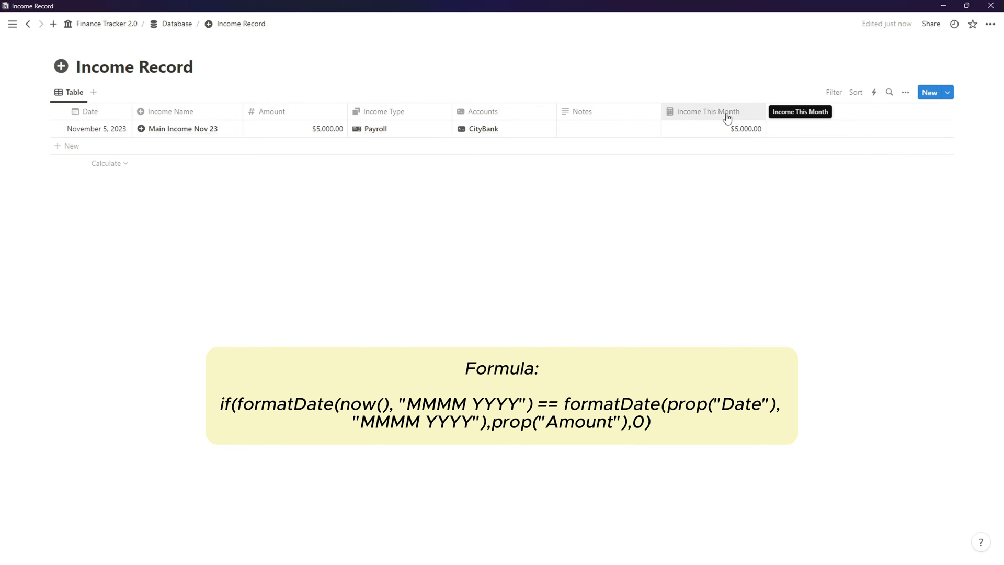
{"action": "left_click_drag", "start_coordinate": [736, 119], "coordinate": [635, 140]}
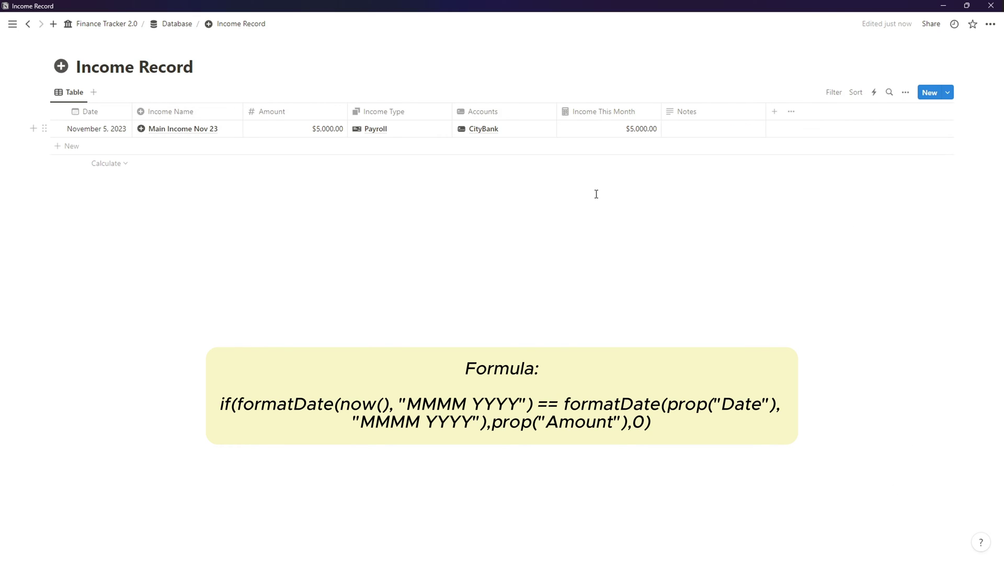
- Test the monthly income formula by changing the record's date to October 1, 2023, and restore it to November 5, 2023
{"action": "left_click", "coordinate": [92, 131]}
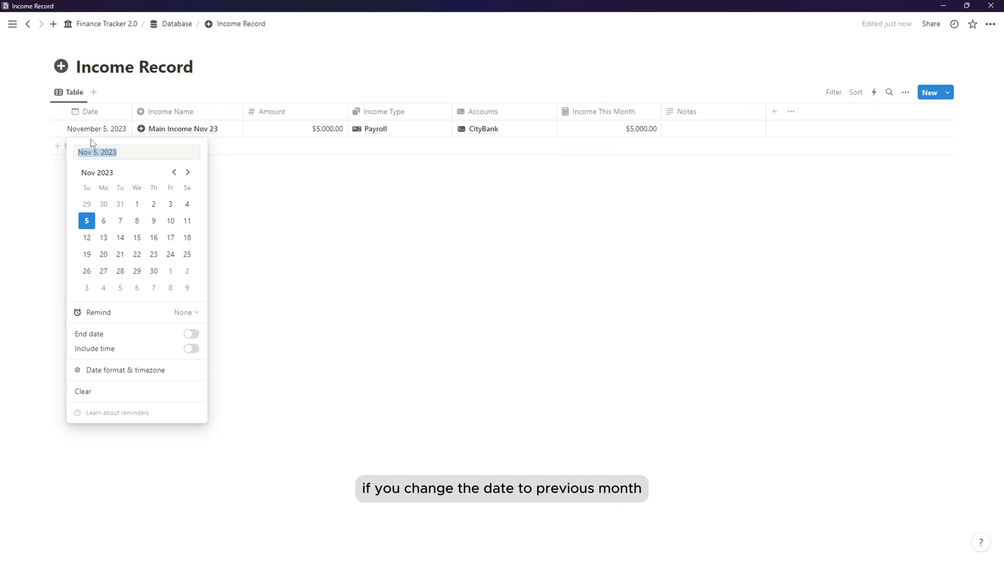
{"action": "left_click", "coordinate": [174, 172]}
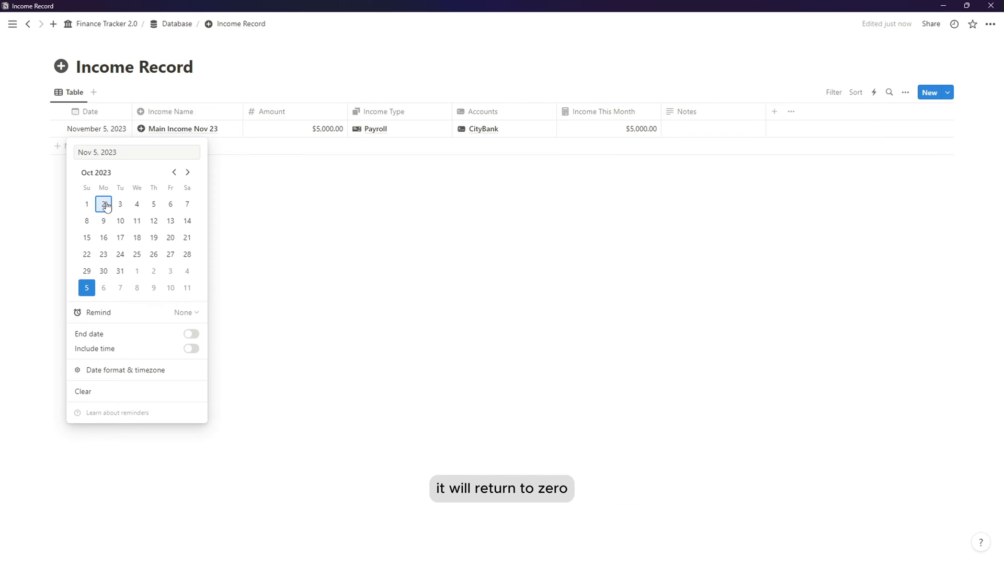
{"action": "left_click", "coordinate": [87, 204]}
{"action": "left_click", "coordinate": [650, 282]}
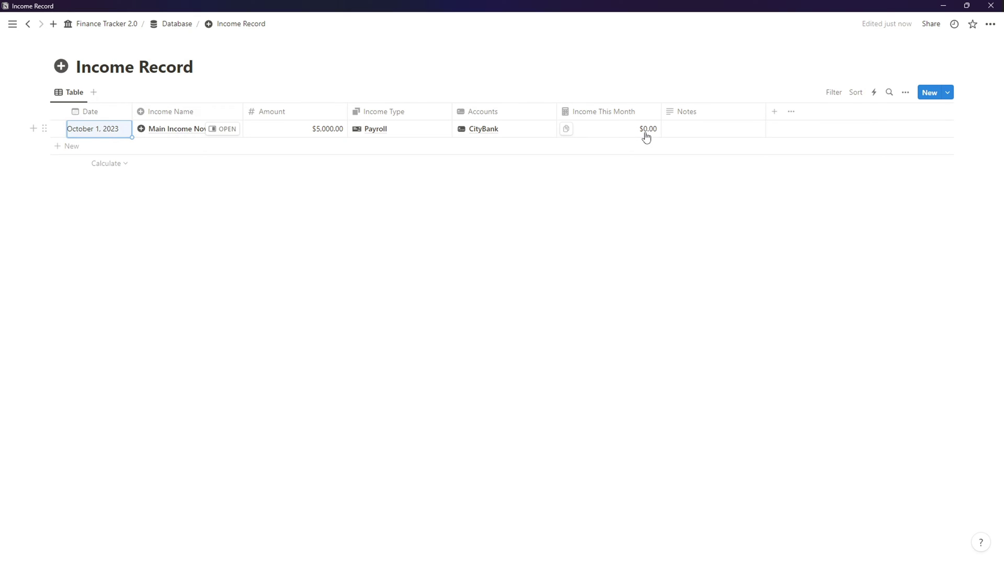
{"action": "left_click", "coordinate": [88, 130]}
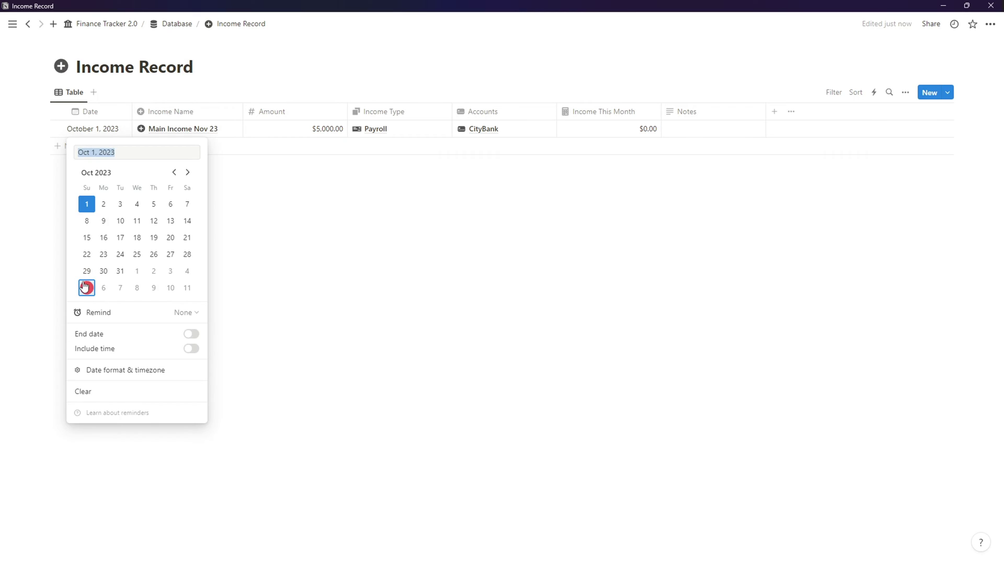
{"action": "left_click", "coordinate": [86, 287]}
{"action": "left_click", "coordinate": [297, 283]}
{"action": "left_click", "coordinate": [647, 215]}
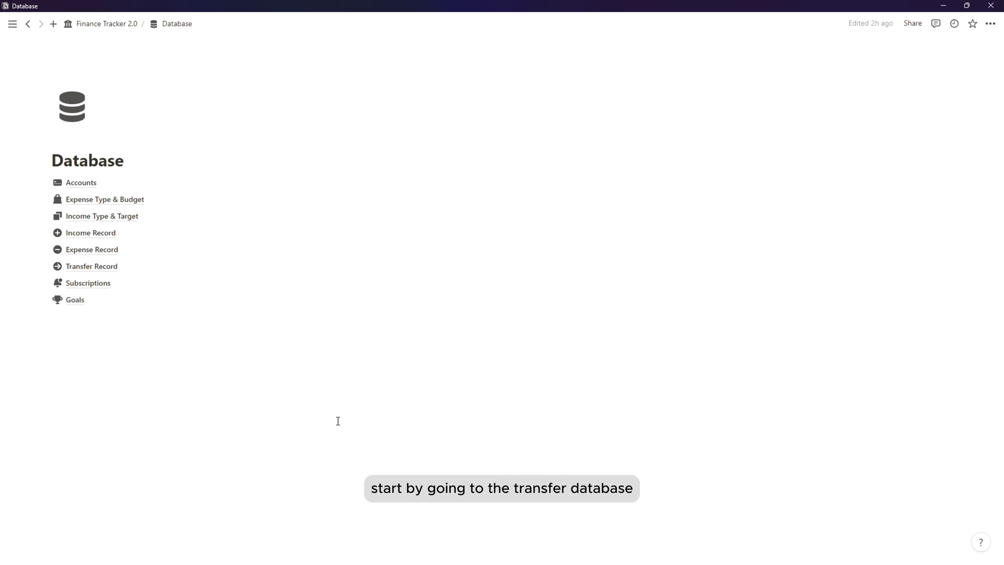
- Open the Transfer Record database and start a new relation to Accounts named "From"
{"action": "left_click", "coordinate": [92, 266]}
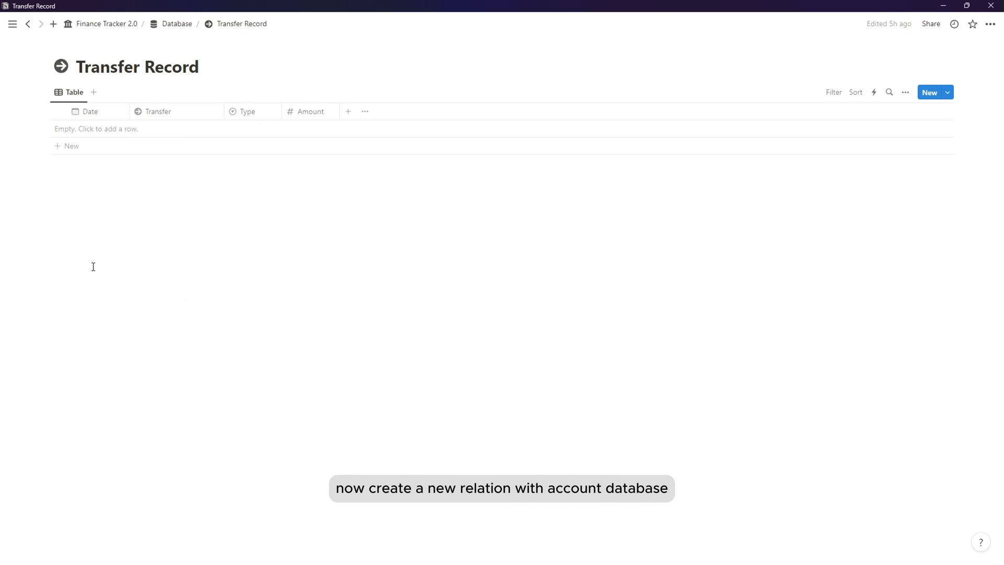
{"action": "left_click", "coordinate": [348, 111]}
{"action": "left_click", "coordinate": [834, 442]}
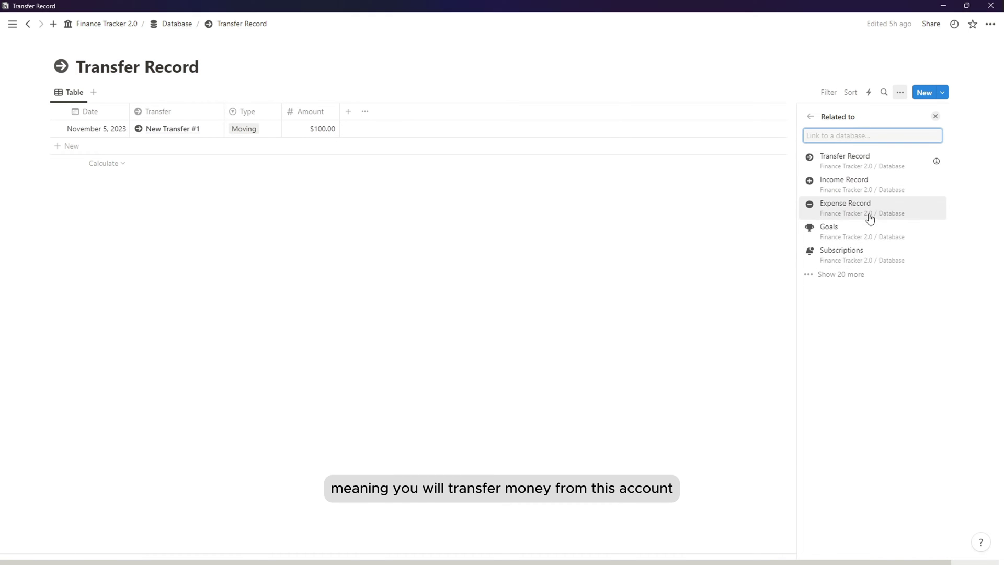
{"action": "left_click", "coordinate": [843, 274]}
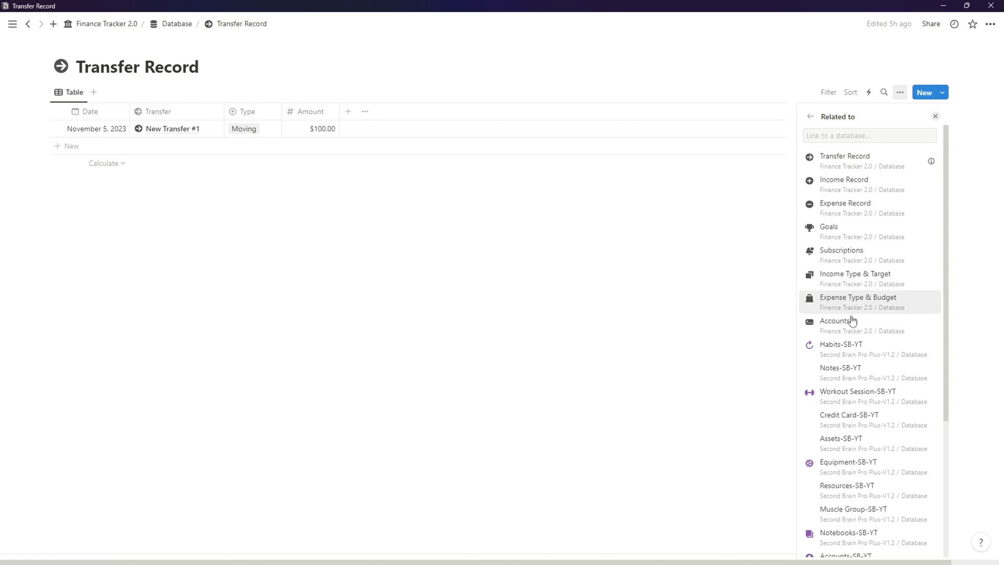
{"action": "left_click", "coordinate": [852, 320]}
{"action": "double_click", "coordinate": [835, 135]}
{"action": "type", "text": "From"}
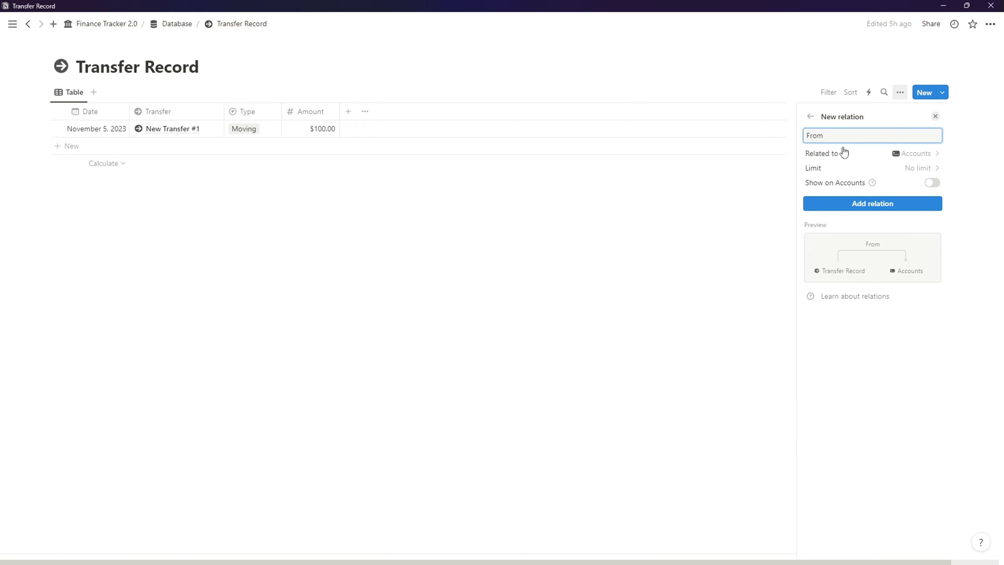
- Show the From relation on Accounts with the related property named "Transfer From", and add the relation
{"action": "left_click", "coordinate": [932, 182]}
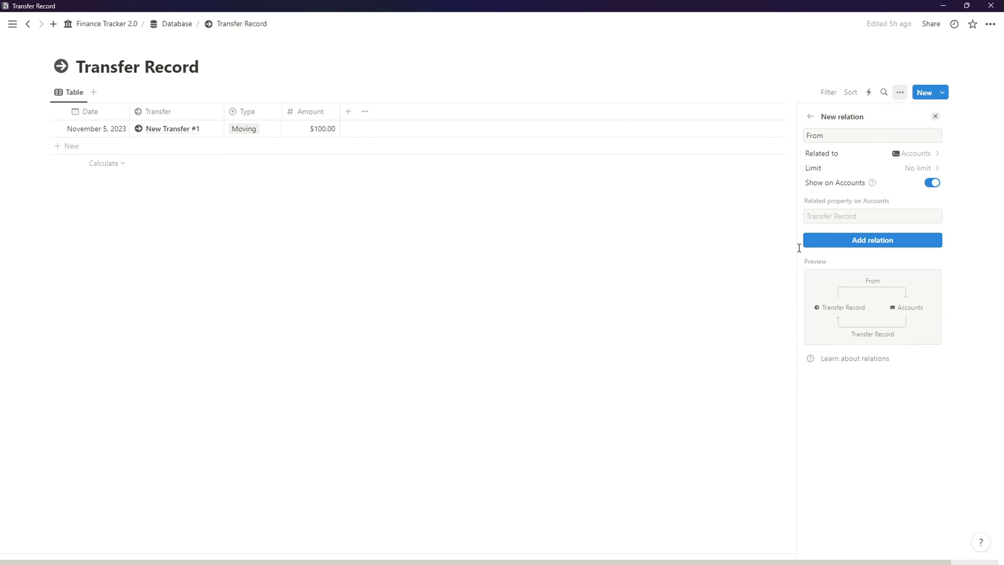
{"action": "left_click", "coordinate": [863, 216]}
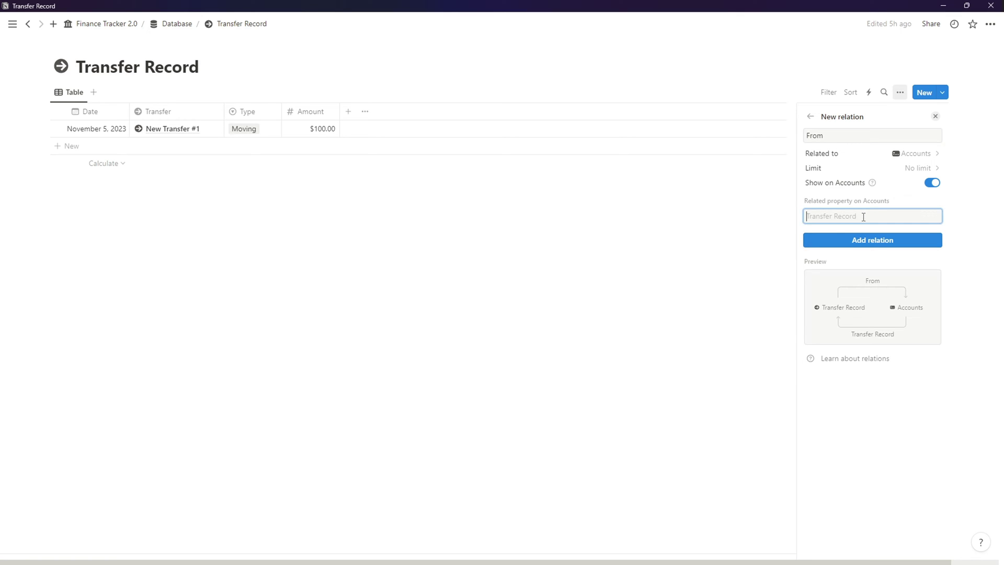
{"action": "type", "text": "Transfer F"}
{"action": "type", "text": "rom"}
{"action": "left_click", "coordinate": [863, 240]}
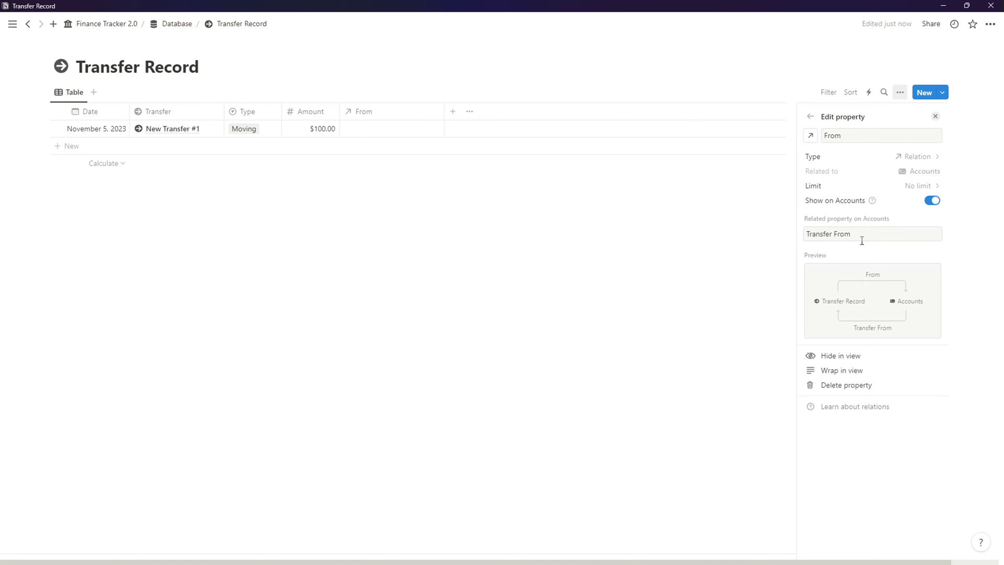
- Give the From relation property the credit card icon
{"action": "left_click", "coordinate": [810, 135]}
{"action": "left_click", "coordinate": [769, 220]}
{"action": "left_click", "coordinate": [403, 131]}
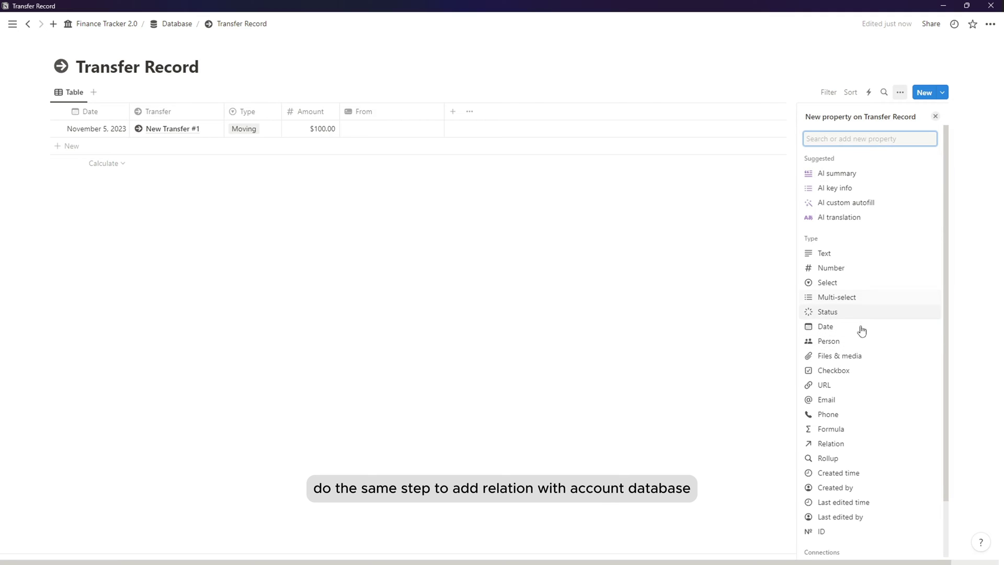
- Start a new relation from Transfer Record to the Accounts database and name it "To"
{"action": "left_click", "coordinate": [839, 443]}
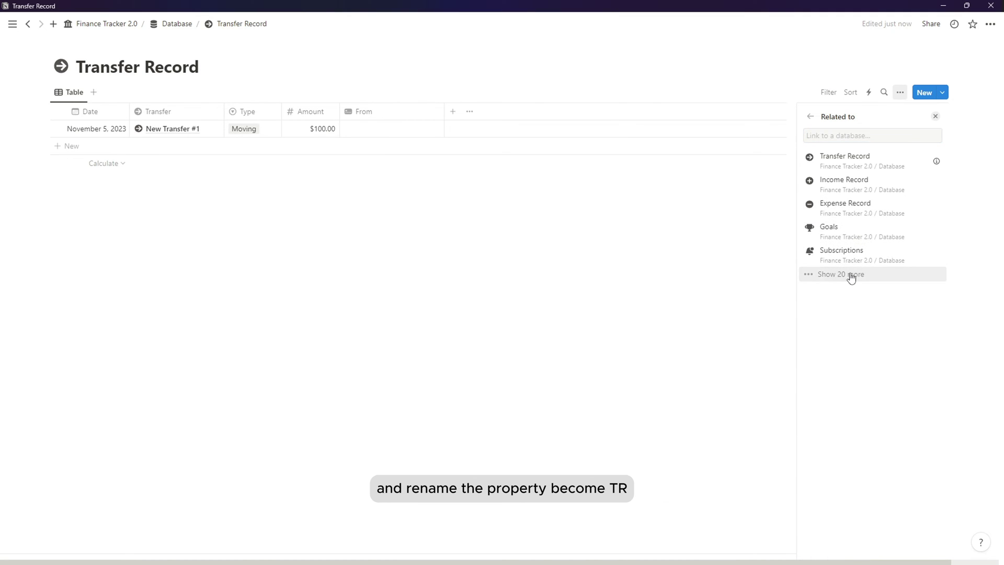
{"action": "left_click", "coordinate": [869, 276]}
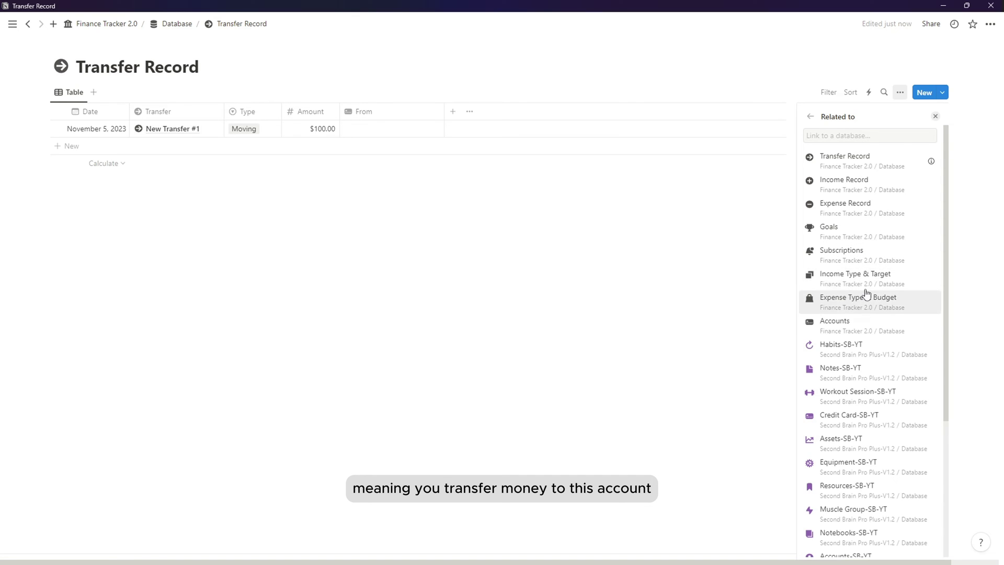
{"action": "left_click", "coordinate": [852, 334]}
{"action": "double_click", "coordinate": [830, 136]}
{"action": "type", "text": "To"}
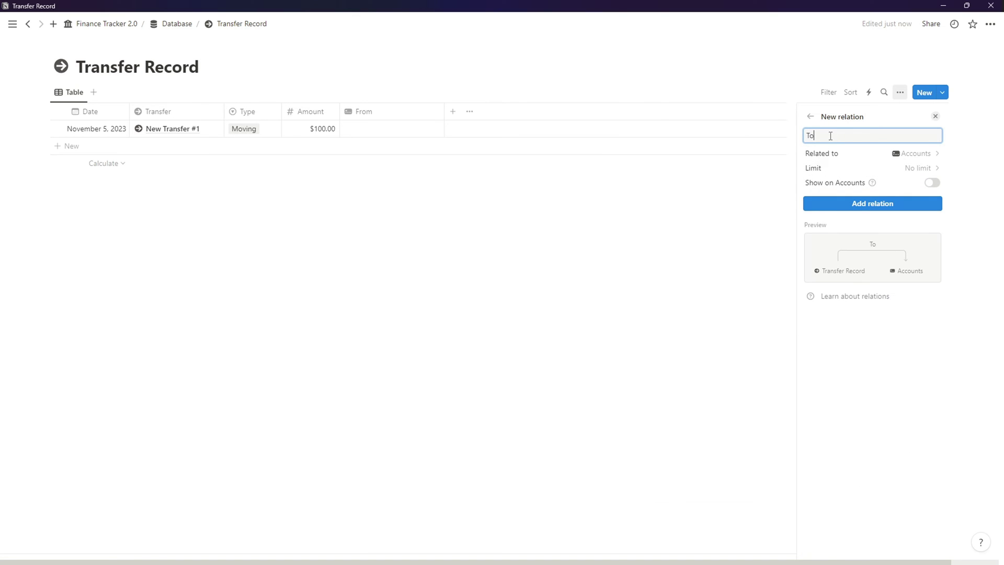
- Show the To relation on Accounts with the related property named "Transfer To", and add the relation
{"action": "left_click", "coordinate": [931, 182]}
{"action": "left_click", "coordinate": [882, 213]}
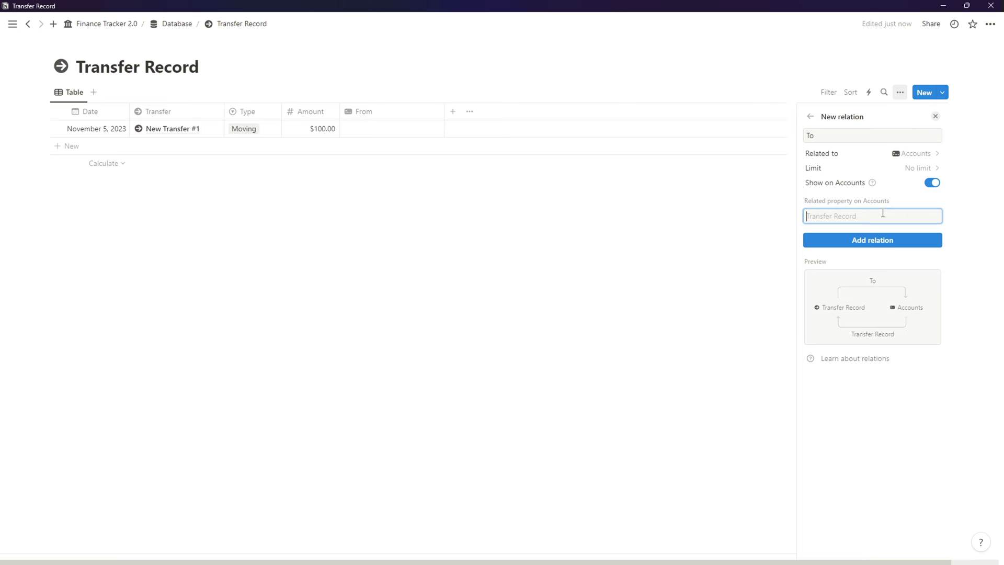
{"action": "type", "text": "Transfer To"}
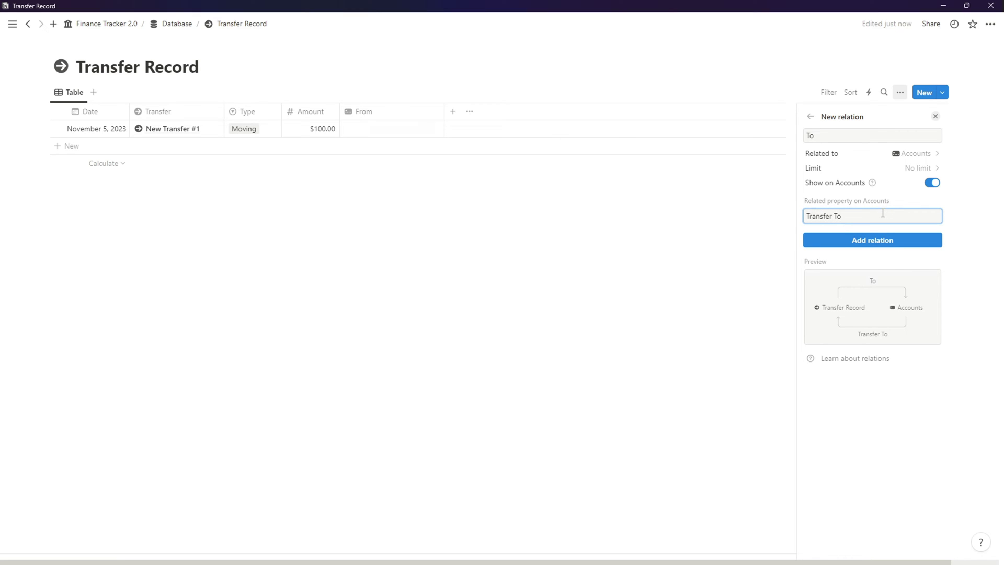
{"action": "left_click", "coordinate": [897, 242]}
- Give the To relation property the credit card icon and close its settings
{"action": "left_click", "coordinate": [810, 136]}
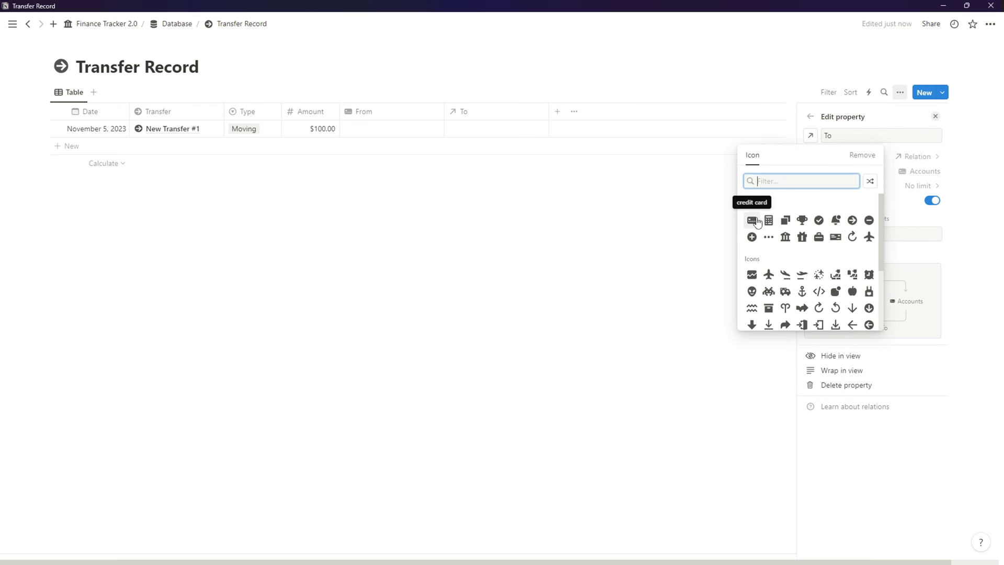
{"action": "left_click", "coordinate": [751, 220]}
{"action": "left_click", "coordinate": [603, 225]}
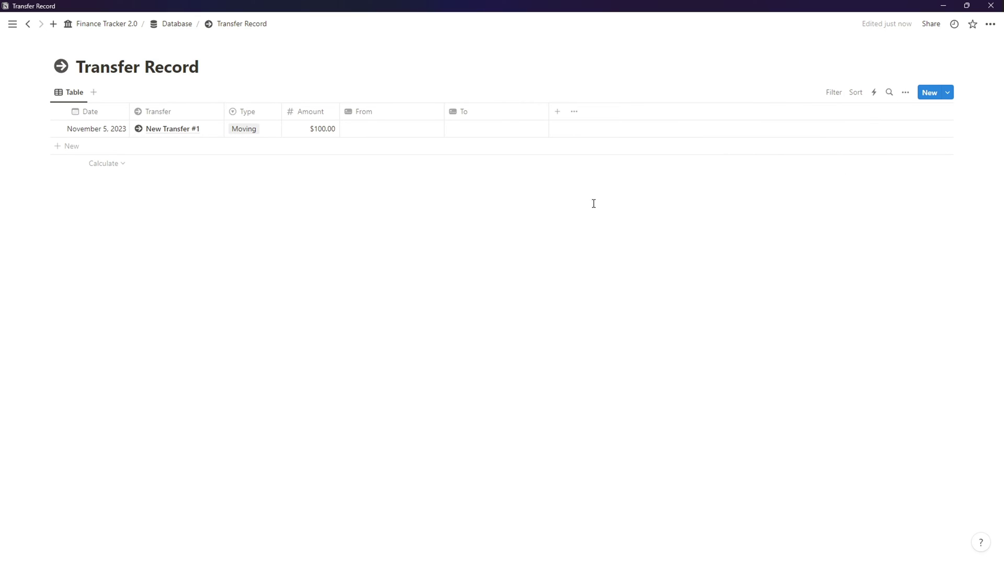
- For New Transfer #1, link CityBank as the From account and My Wallet as the To account
{"action": "left_click", "coordinate": [397, 137]}
{"action": "left_click", "coordinate": [385, 164]}
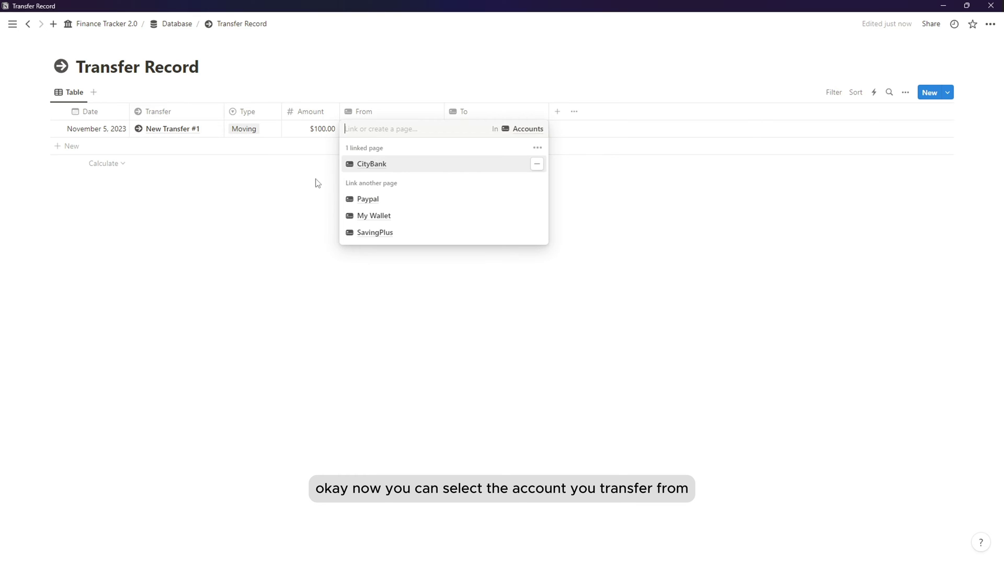
{"action": "key", "text": "Escape"}
{"action": "left_click", "coordinate": [466, 135]}
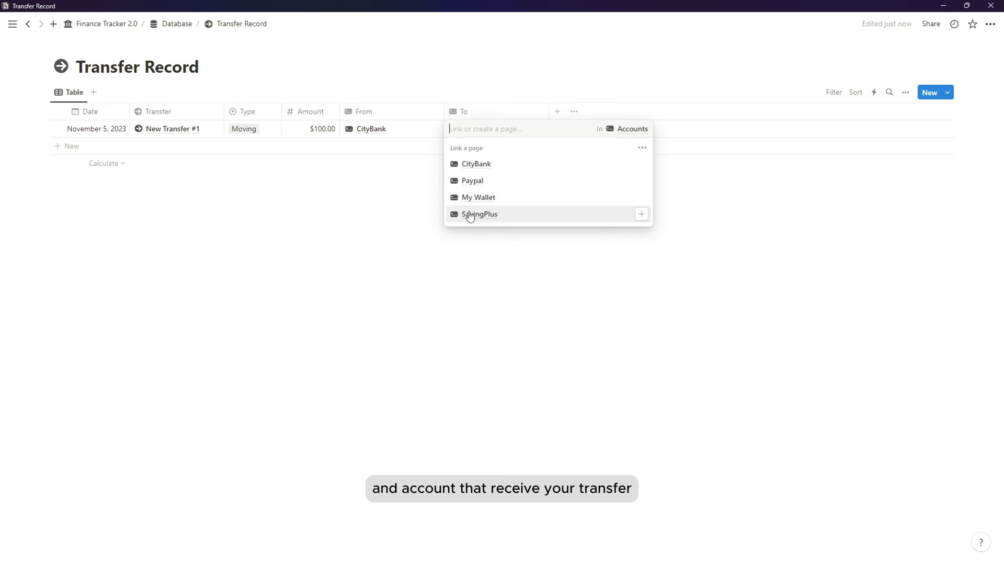
{"action": "left_click", "coordinate": [478, 198]}
{"action": "key", "text": "Escape"}
{"action": "left_click", "coordinate": [524, 245]}
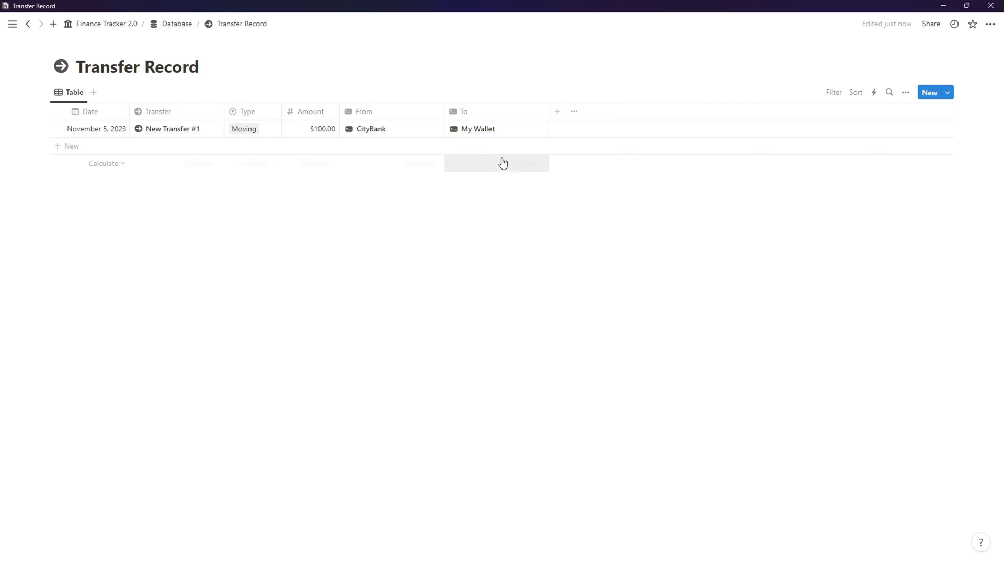
- Start a new relation from Transfer Record to the Goals database and name it "Fund to Goals"
{"action": "left_click", "coordinate": [559, 114]}
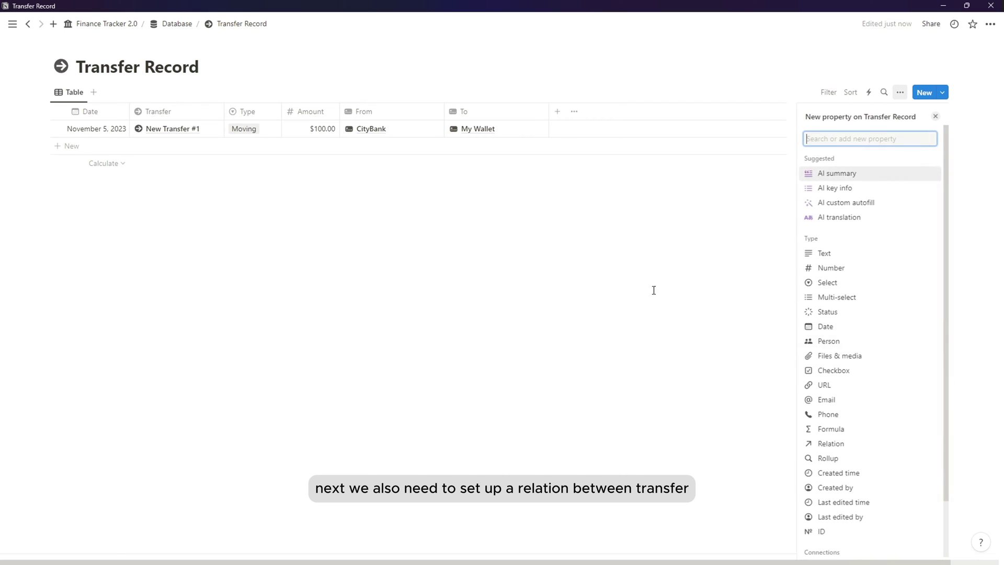
{"action": "left_click", "coordinate": [858, 444]}
{"action": "left_click", "coordinate": [855, 224]}
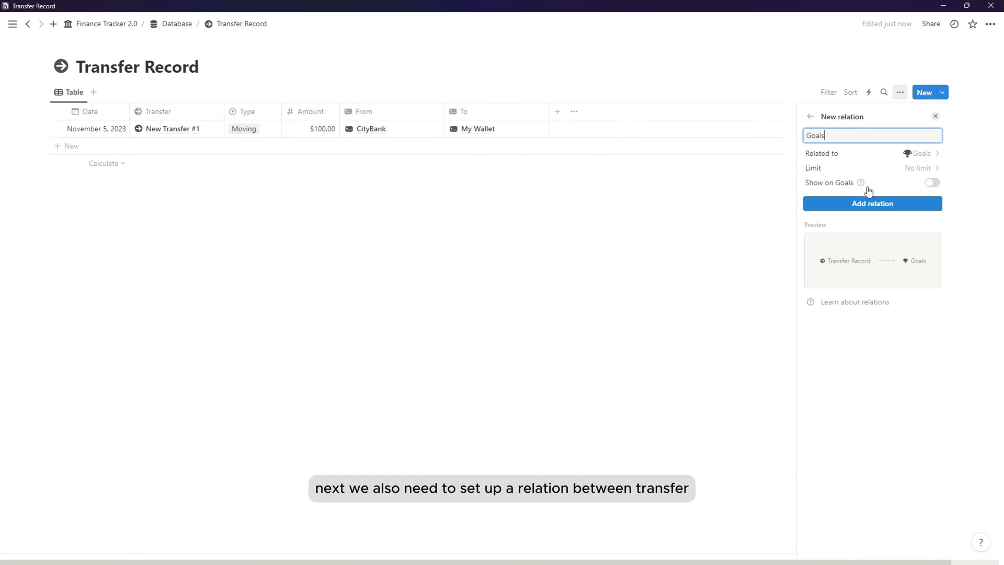
{"action": "double_click", "coordinate": [861, 137]}
{"action": "type", "text": "Fun"}
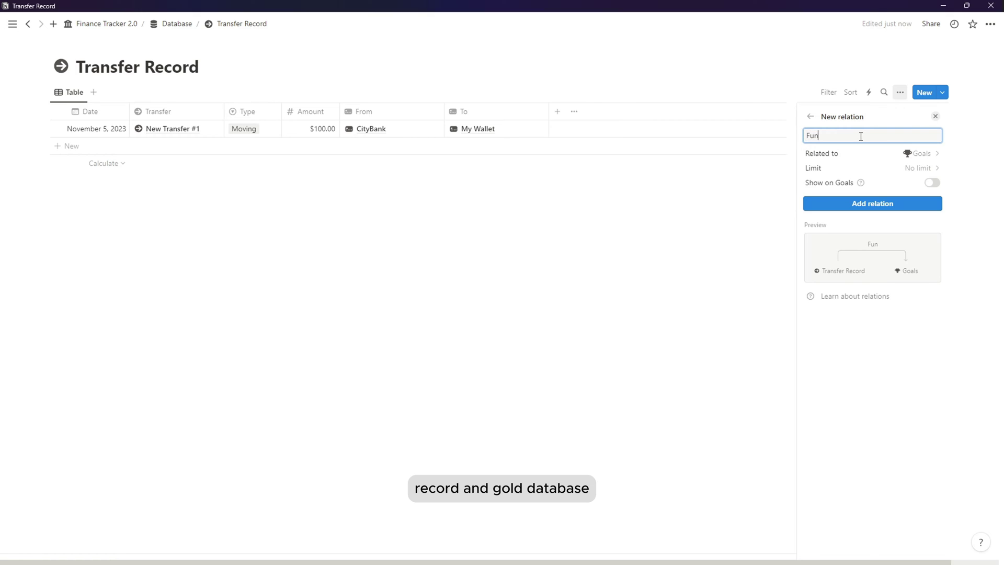
{"action": "type", "text": "dd"}
{"action": "key", "text": "BackSpace"}
{"action": "key", "text": "BackSpace"}
{"action": "type", "text": "to"}
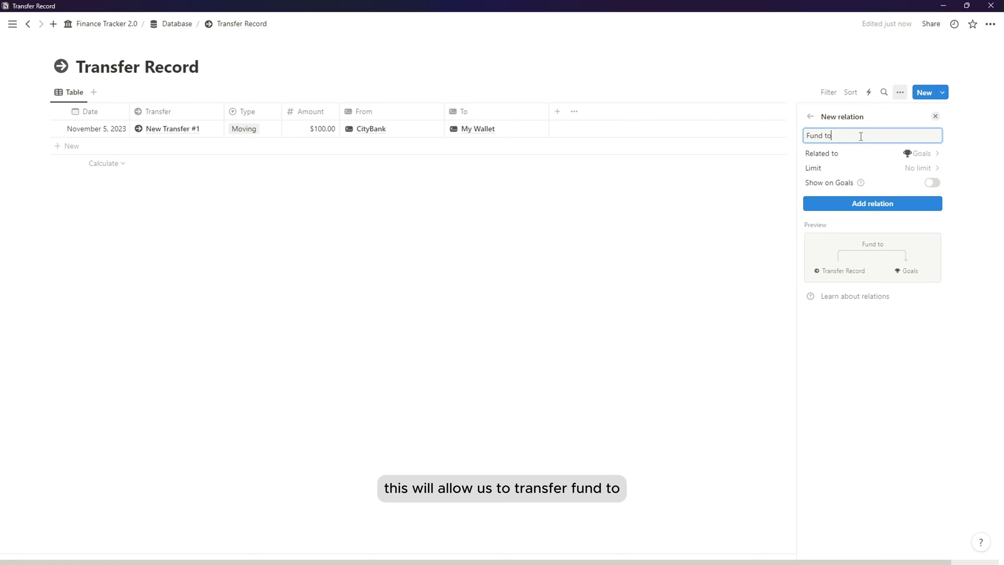
{"action": "type", "text": " Goals"}
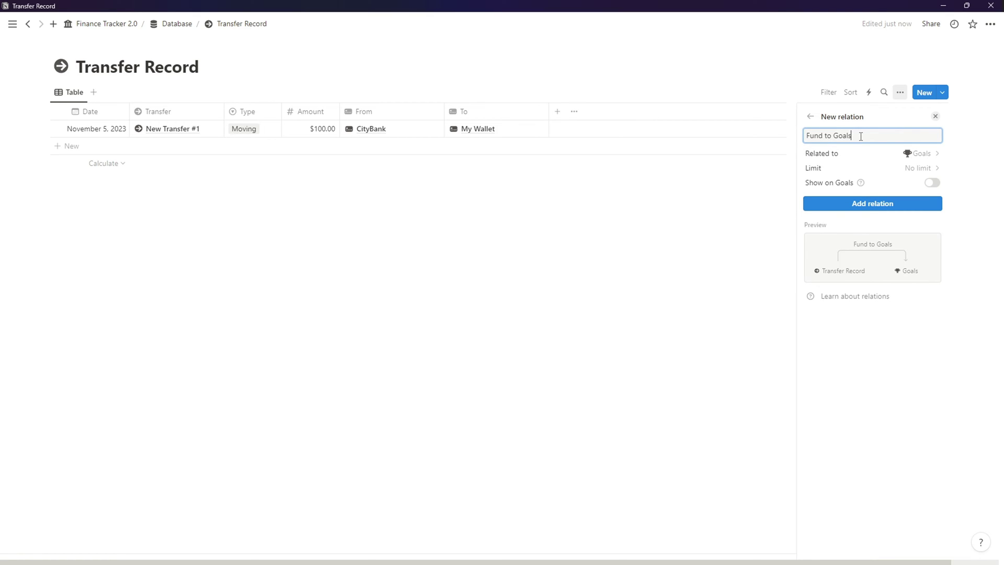
- Add the Fund to Goals relation with it also shown on Goals, and give the property the trophy icon
{"action": "left_click", "coordinate": [932, 182]}
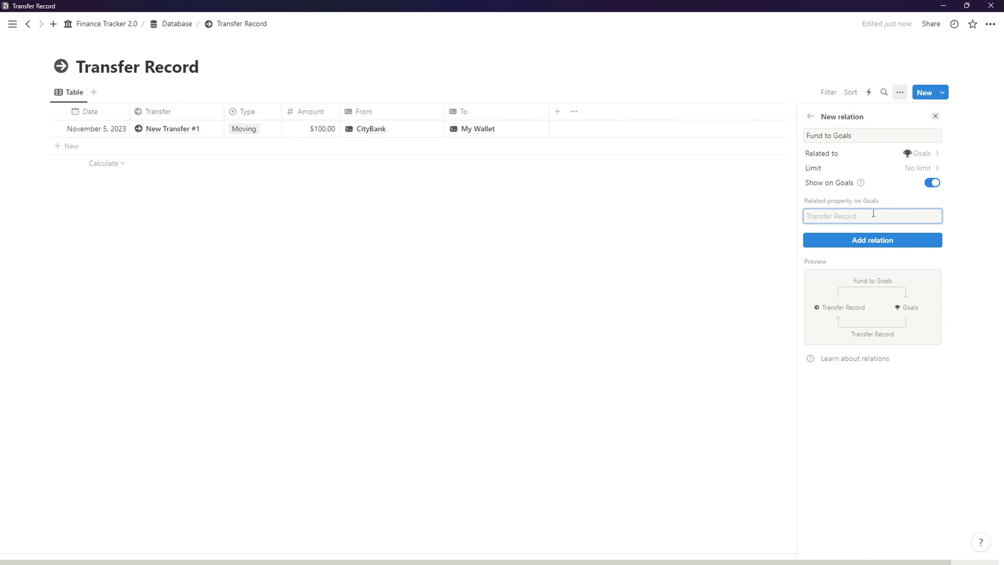
{"action": "left_click", "coordinate": [884, 243]}
{"action": "left_click", "coordinate": [811, 137]}
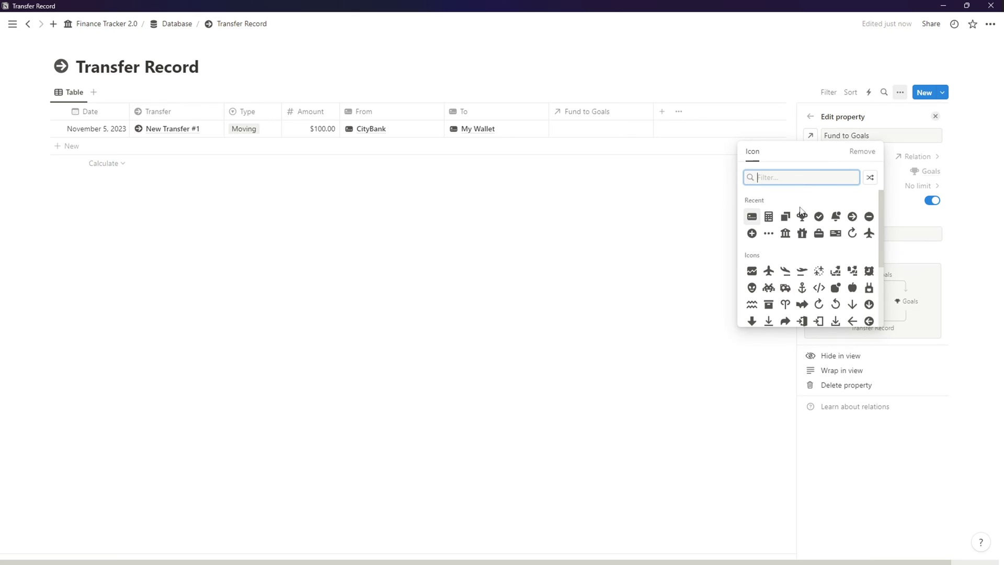
{"action": "left_click", "coordinate": [802, 216]}
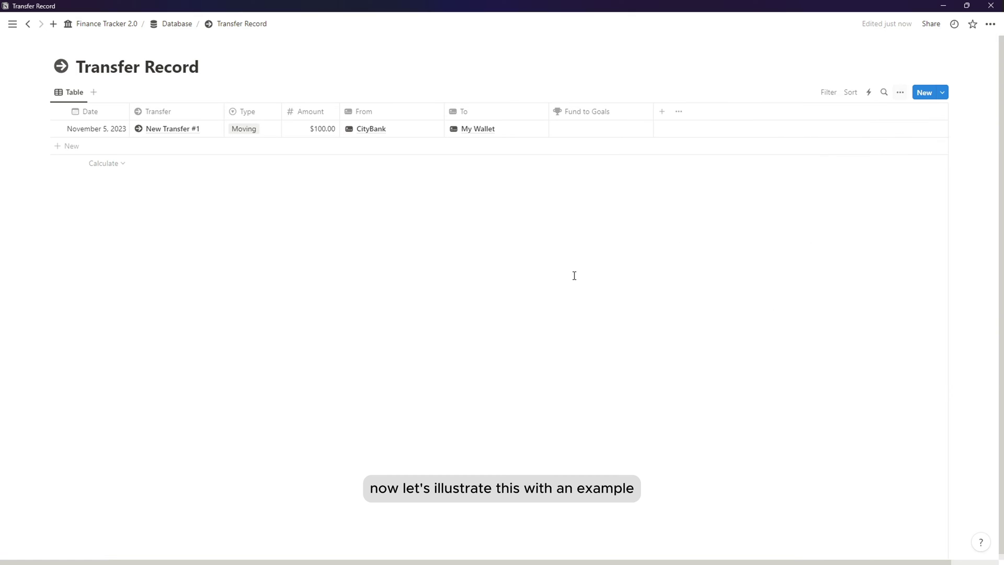
{"action": "left_click", "coordinate": [573, 276]}
- Add a second record to the Transfer Record table and name it "New Transfer #2"
{"action": "left_click", "coordinate": [170, 150]}
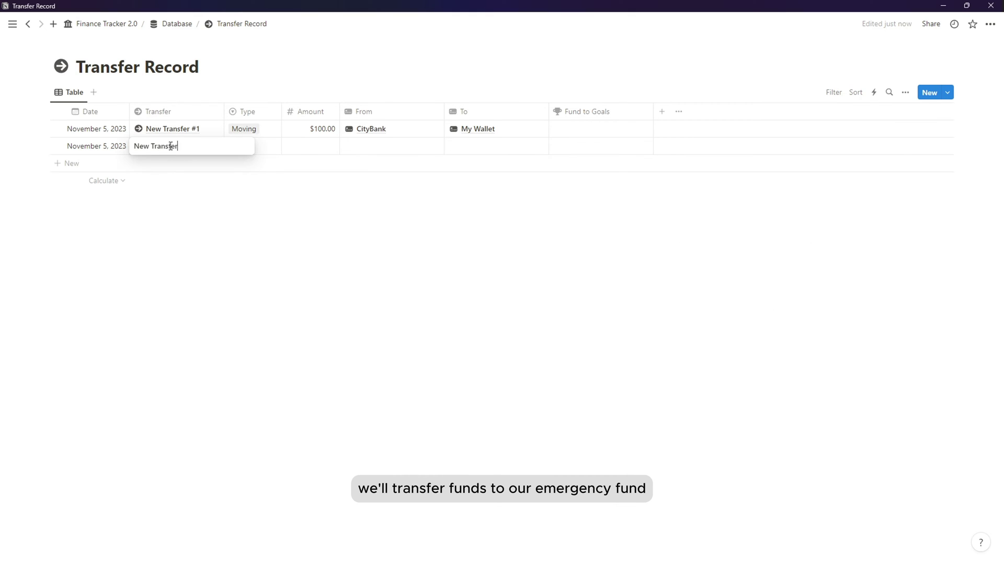
{"action": "triple_click", "coordinate": [170, 146]}
{"action": "left_click", "coordinate": [212, 146]}
{"action": "type", "text": "#2"}
{"action": "key", "text": "Return"}
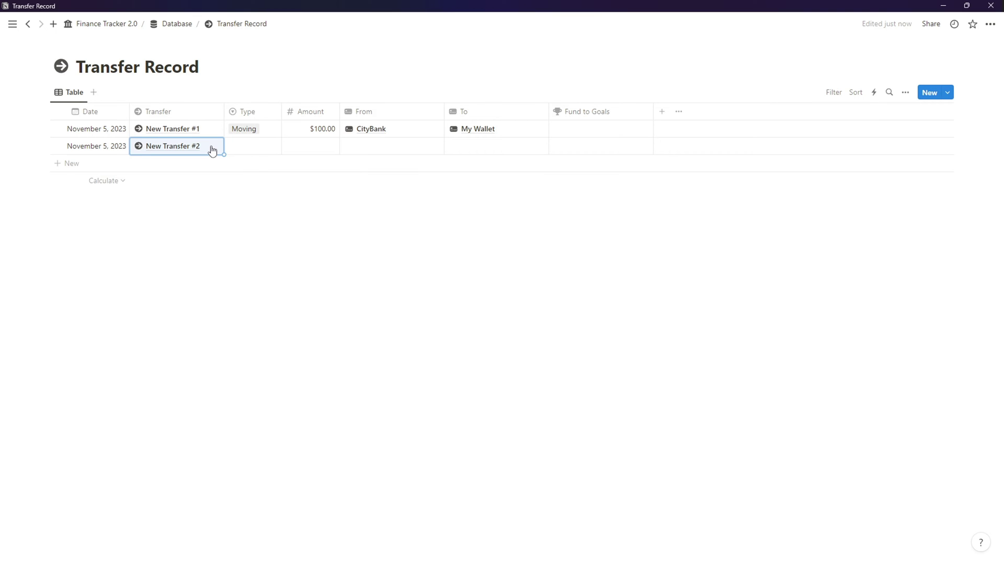
- Set New Transfer #2's type to Funding and its amount to 200
{"action": "left_click", "coordinate": [266, 148]}
{"action": "left_click", "coordinate": [278, 198]}
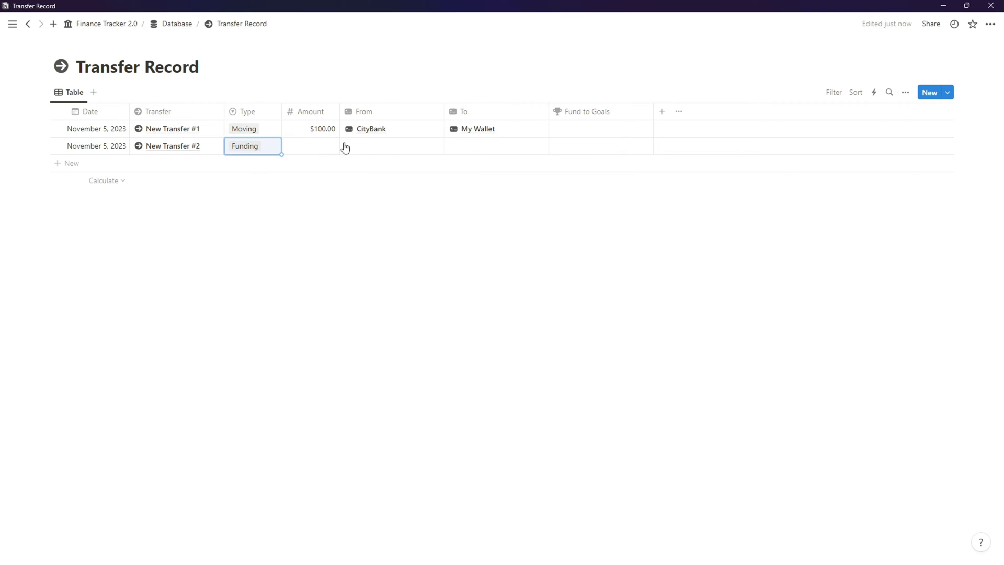
{"action": "left_click", "coordinate": [314, 148]}
{"action": "type", "text": "200"}
{"action": "key", "text": "Return"}
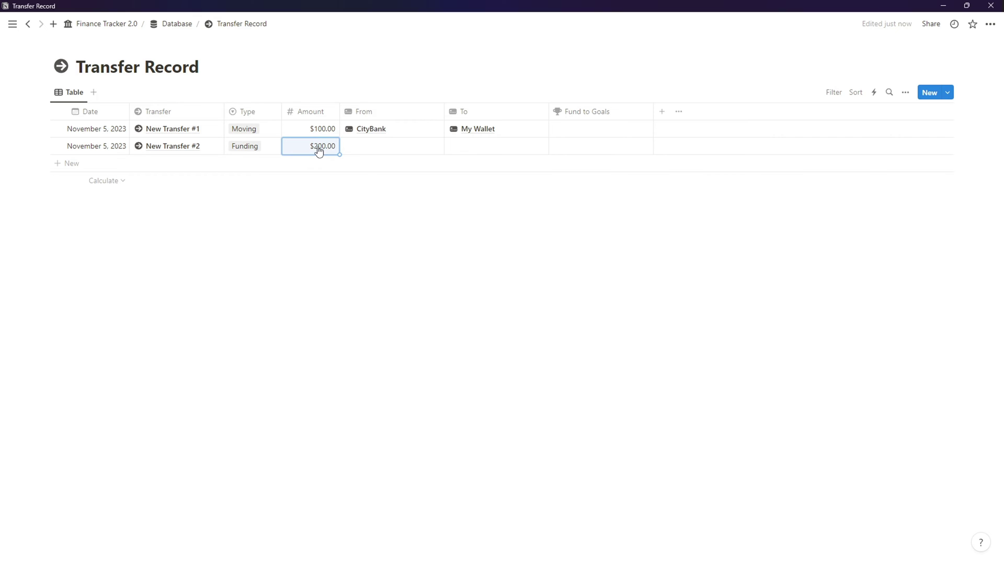
- Link New Transfer #2 to CityBank as the From account and to Emergency Fund under Fund to Goals
{"action": "left_click", "coordinate": [413, 146]}
{"action": "left_click", "coordinate": [411, 187]}
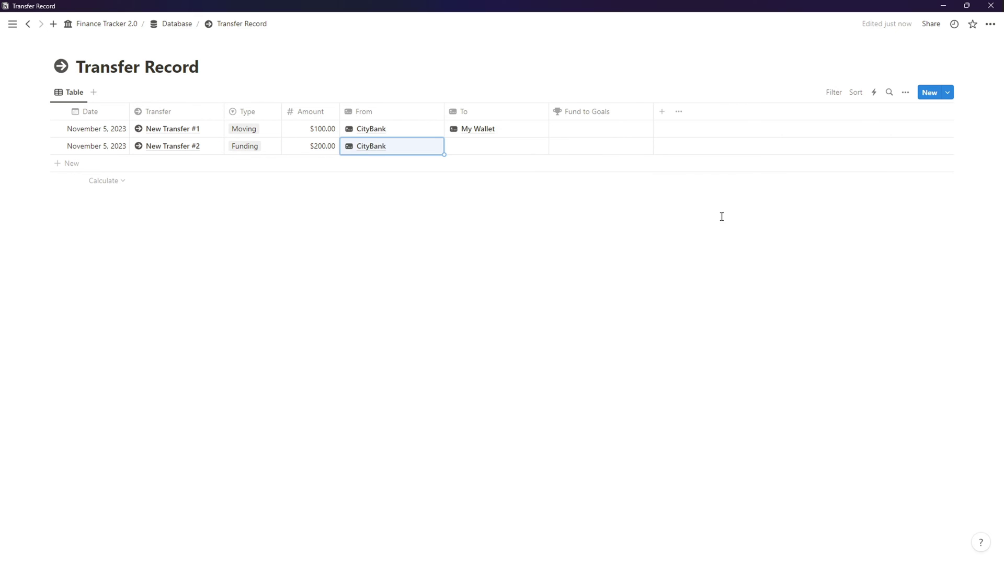
{"action": "left_click", "coordinate": [627, 146]}
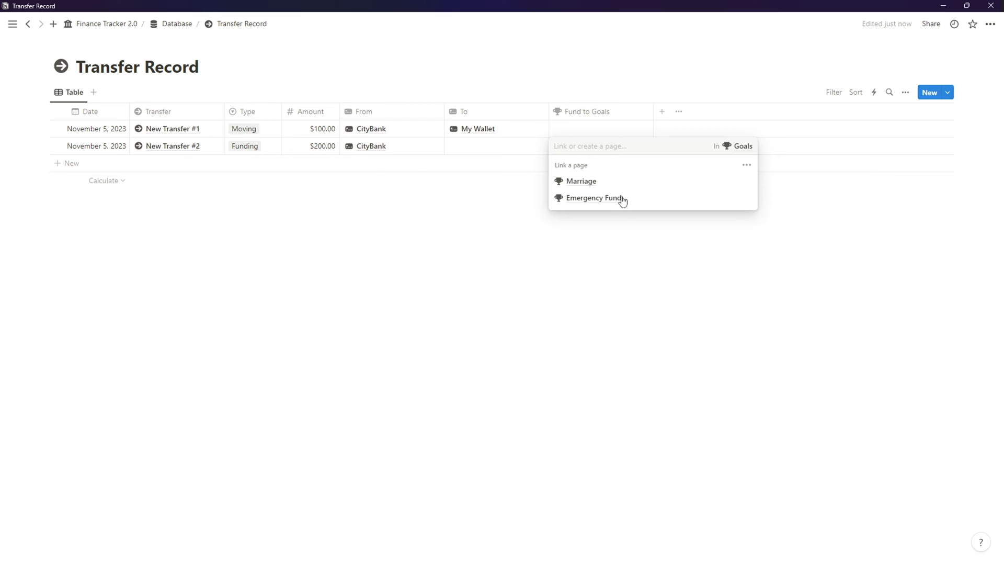
{"action": "left_click", "coordinate": [594, 198]}
{"action": "key", "text": "Escape"}
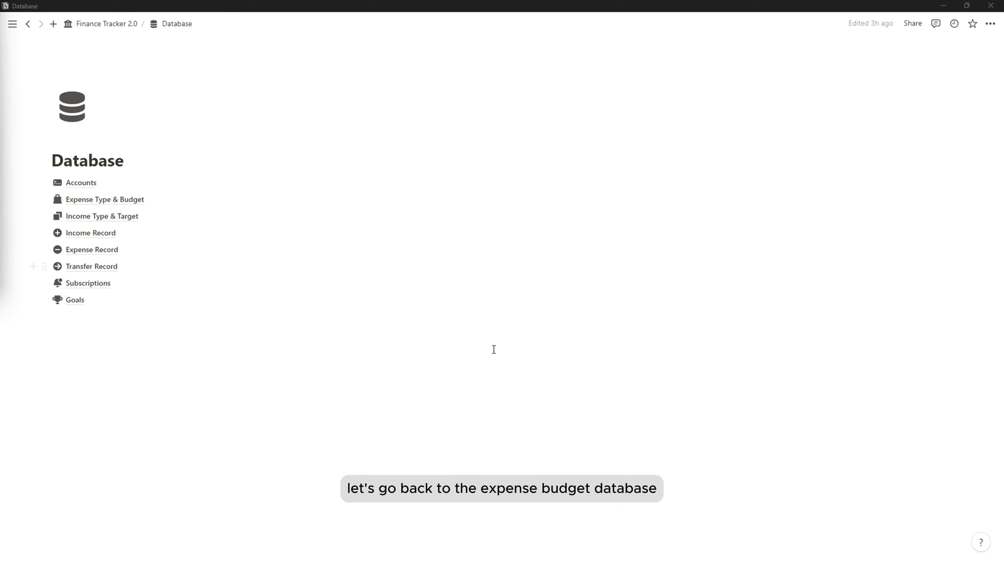
- Open the Expense Type & Budget database and give the Expense Record property the calculator icon
{"action": "left_click", "coordinate": [123, 199]}
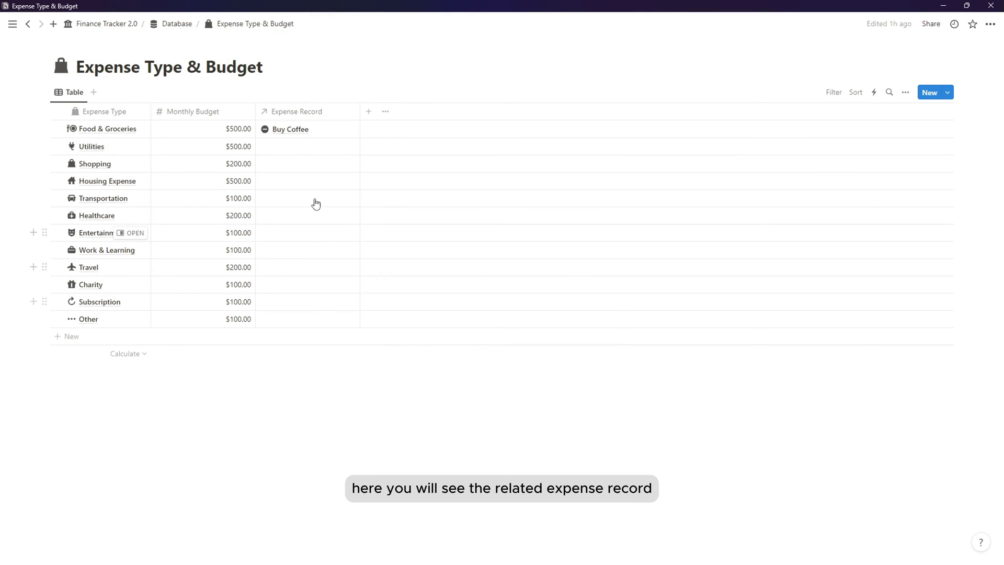
{"action": "left_click", "coordinate": [277, 112]}
{"action": "left_click", "coordinate": [268, 133]}
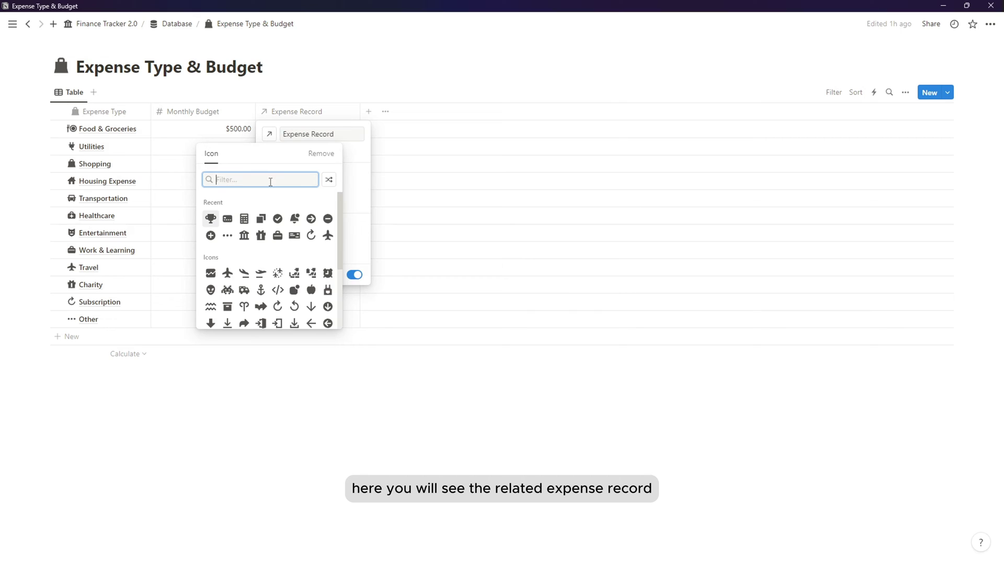
{"action": "left_click", "coordinate": [244, 222]}
{"action": "left_click", "coordinate": [397, 346]}
- Add a rollup property to Expense Type & Budget that uses the Expense Record relation
{"action": "left_click", "coordinate": [369, 111]}
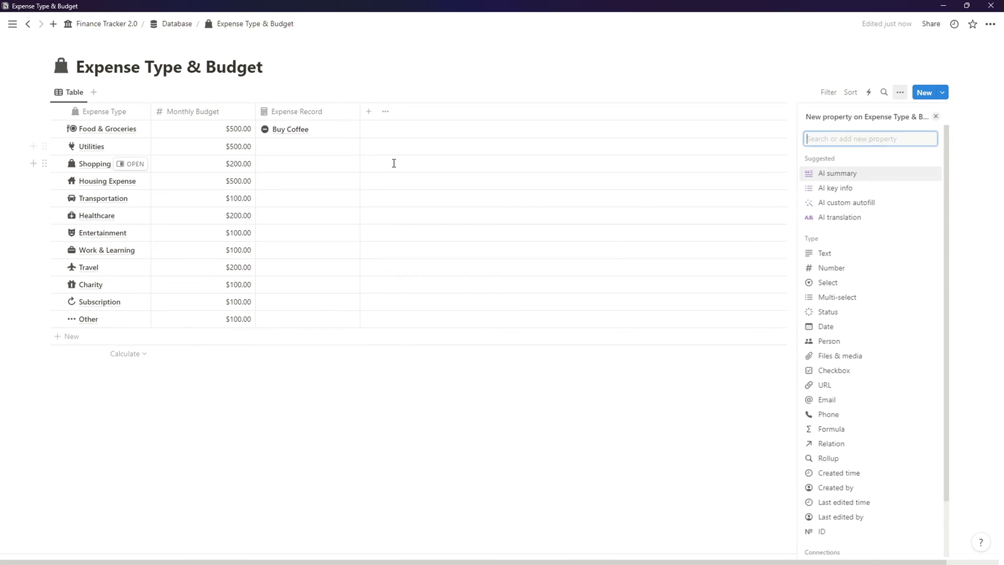
{"action": "left_click", "coordinate": [847, 458]}
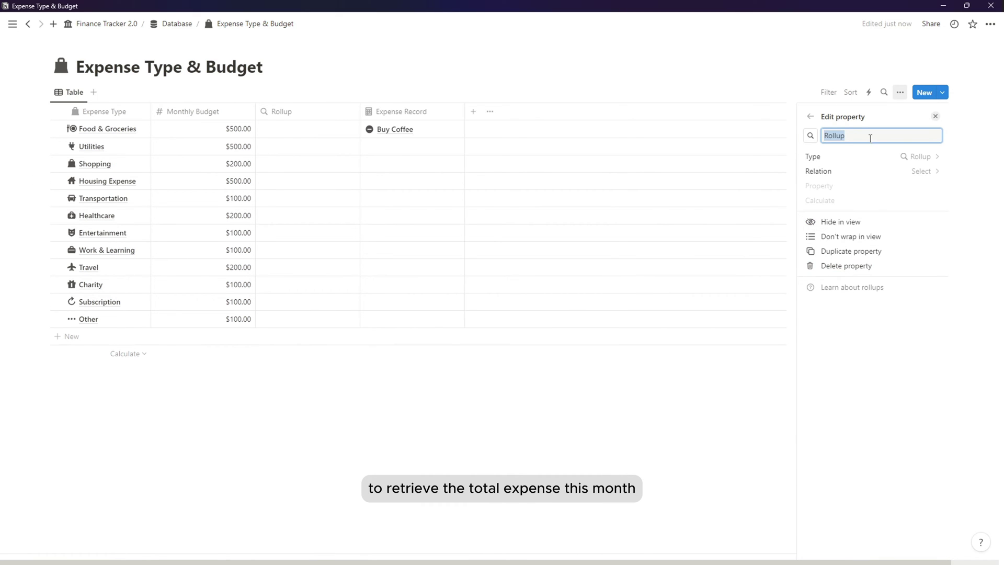
{"action": "left_click", "coordinate": [872, 170]}
{"action": "left_click", "coordinate": [840, 213]}
{"action": "left_click", "coordinate": [896, 207]}
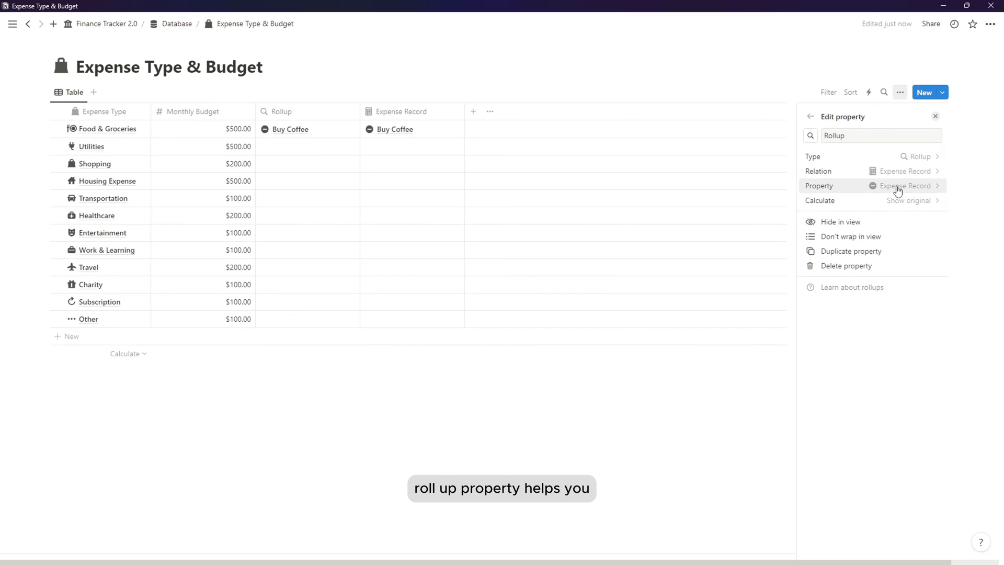
- Set the rollup to the Expense This Month property and calculate its Sum
{"action": "left_click", "coordinate": [897, 190]}
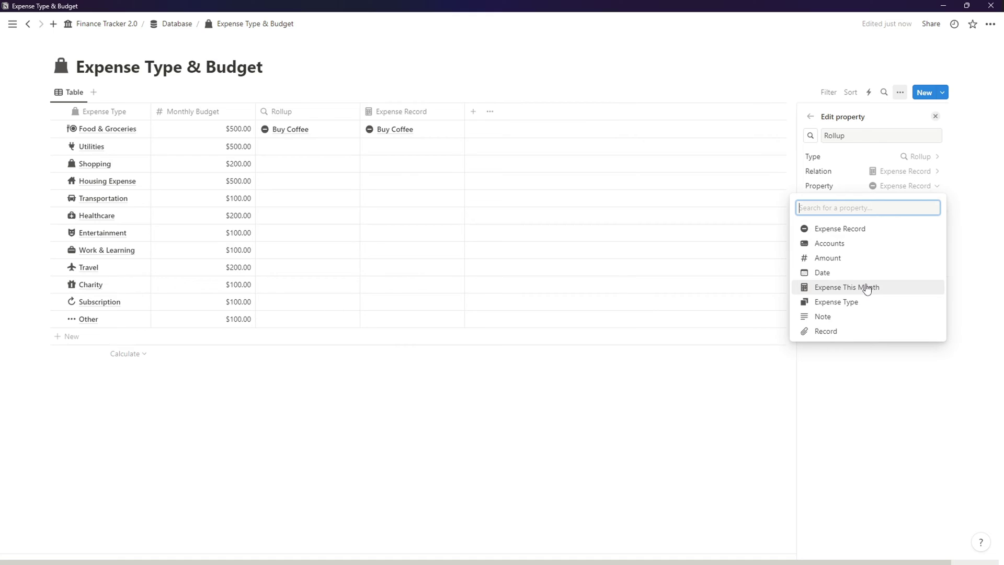
{"action": "left_click", "coordinate": [866, 287]}
{"action": "left_click", "coordinate": [910, 201]}
{"action": "left_click", "coordinate": [885, 349]}
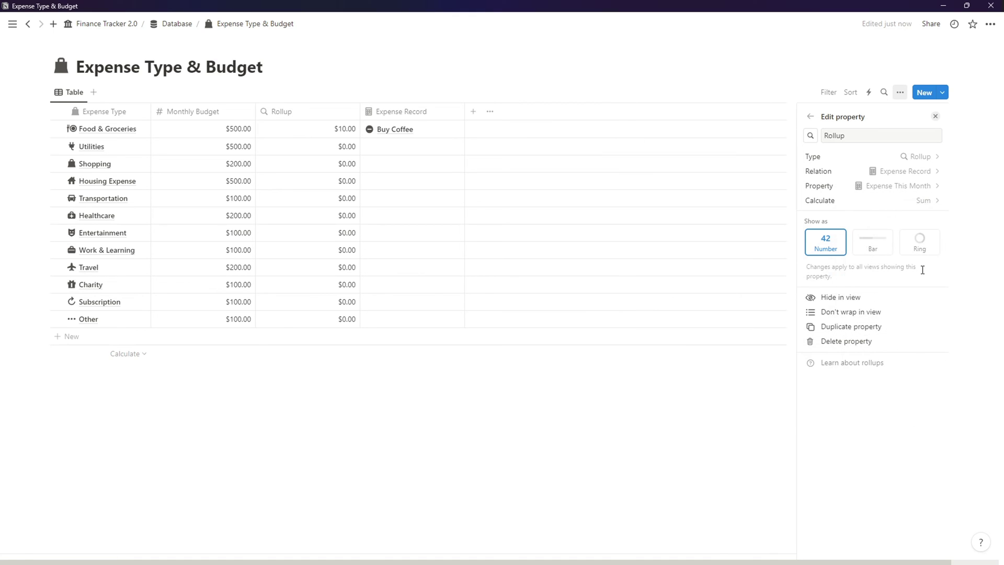
- Rename the rollup property "Expense this Month"
{"action": "left_click", "coordinate": [858, 136]}
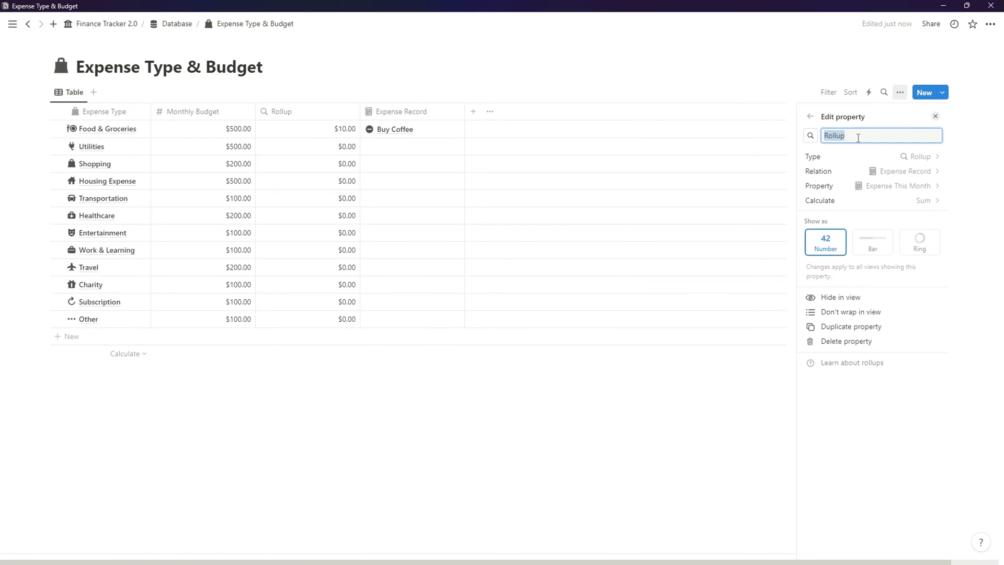
{"action": "type", "text": "E"}
{"action": "key", "text": "BackSpace"}
{"action": "type", "text": "this Month"}
- Find an arrow icon by searching "arr" and give the Expense this Month rollup a circled arrow icon
{"action": "left_click", "coordinate": [810, 135]}
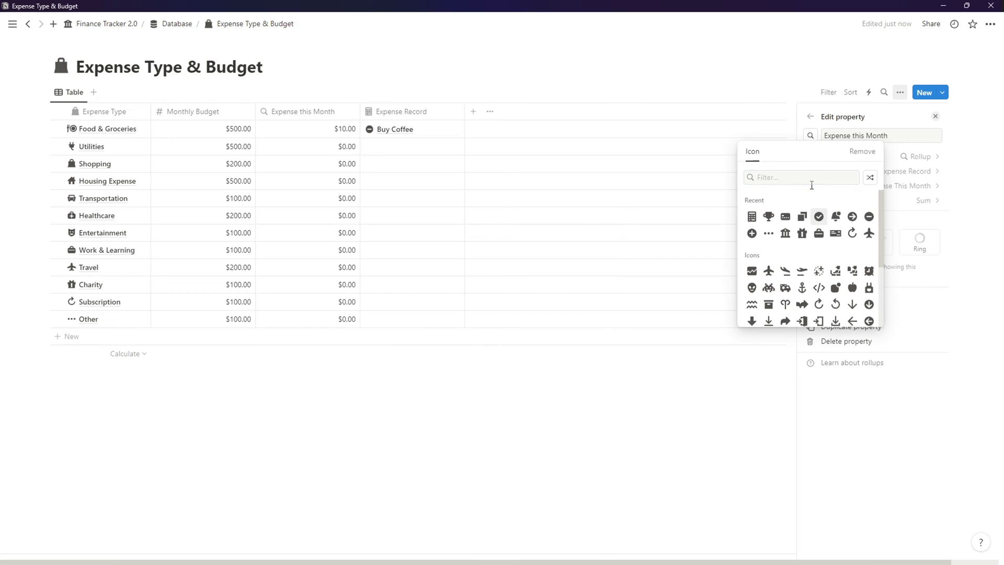
{"action": "type", "text": "arr"}
{"action": "left_click", "coordinate": [820, 202]}
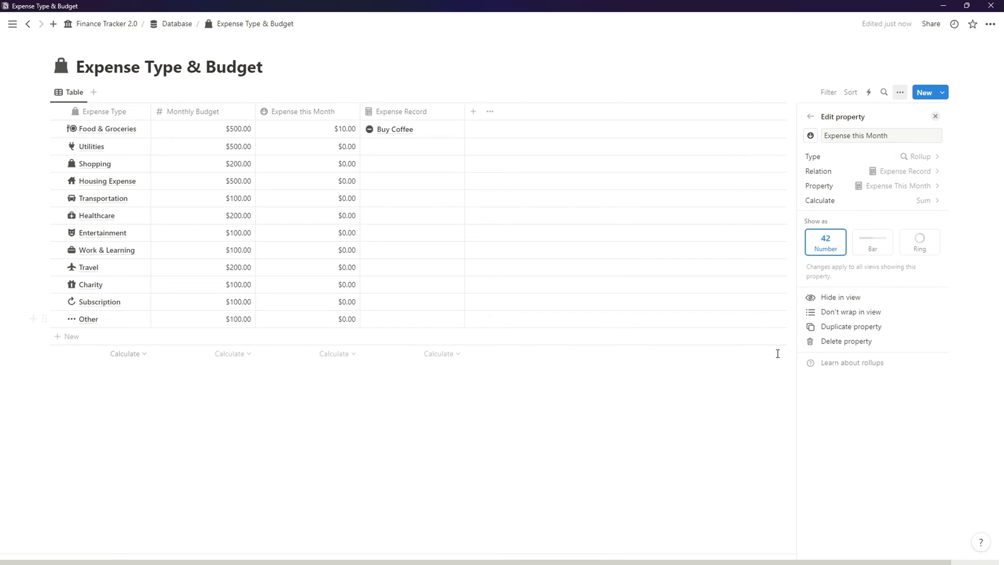
- Add a formula property named "Monthly Utilization" to Expense Type & Budget and give it the calculator icon
{"action": "left_click", "coordinate": [672, 367]}
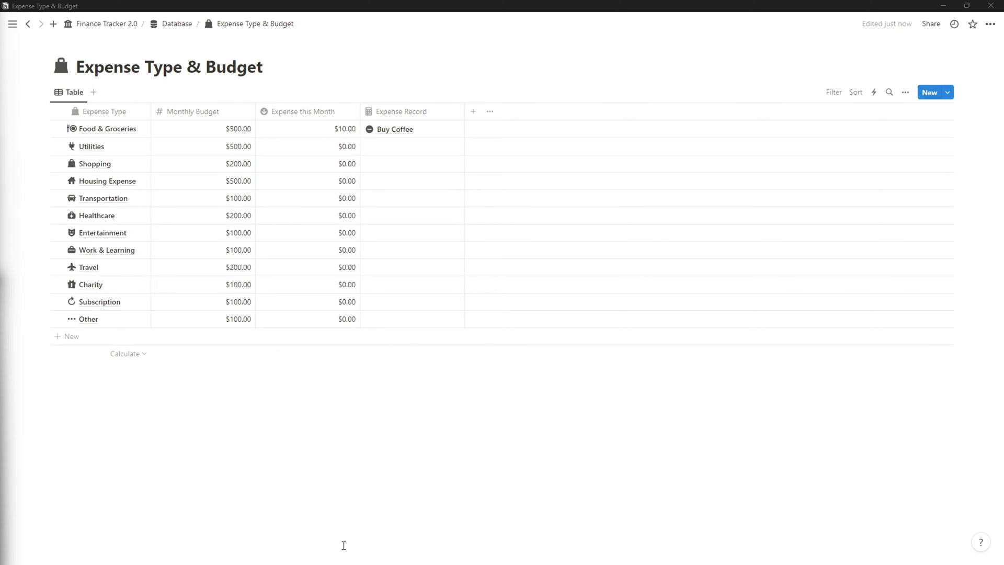
{"action": "left_click", "coordinate": [473, 111]}
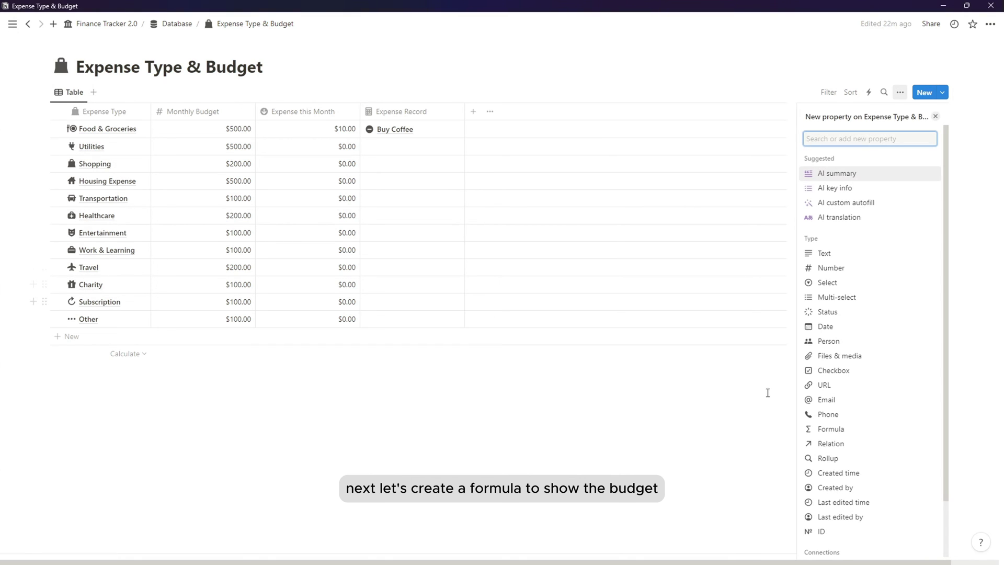
{"action": "left_click", "coordinate": [828, 428]}
{"action": "type", "text": "Mo"}
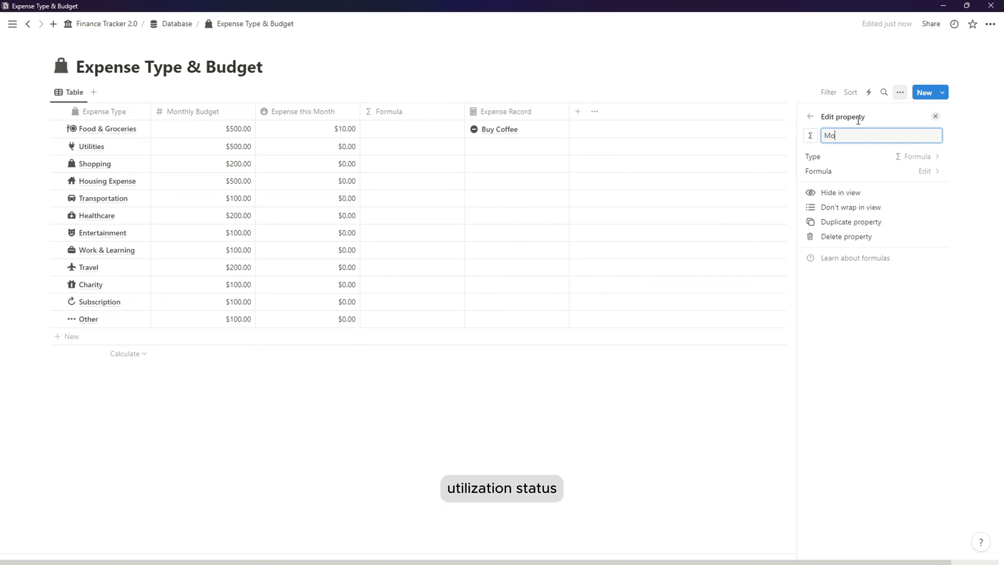
{"action": "type", "text": "nthly Utilization"}
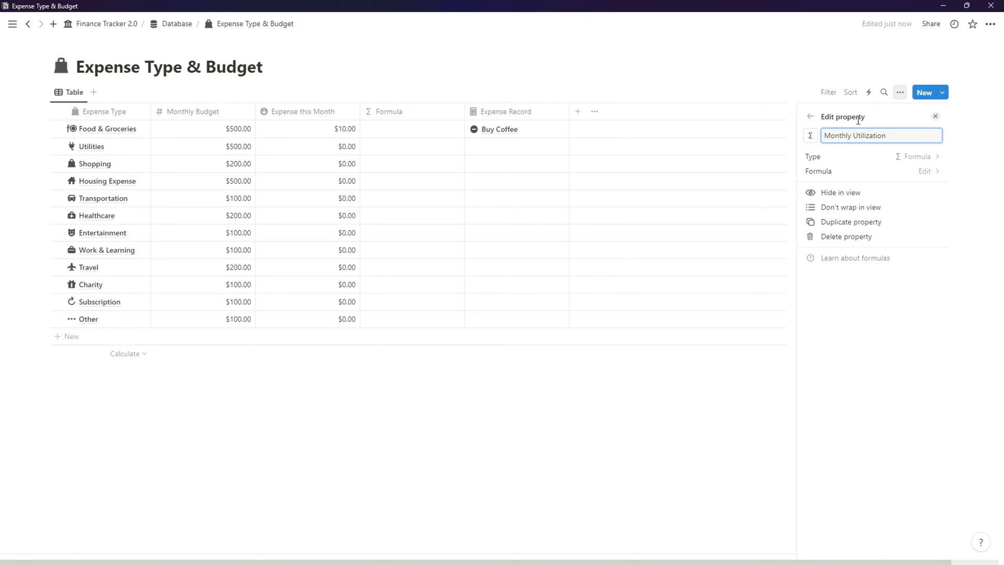
{"action": "left_click", "coordinate": [810, 135]}
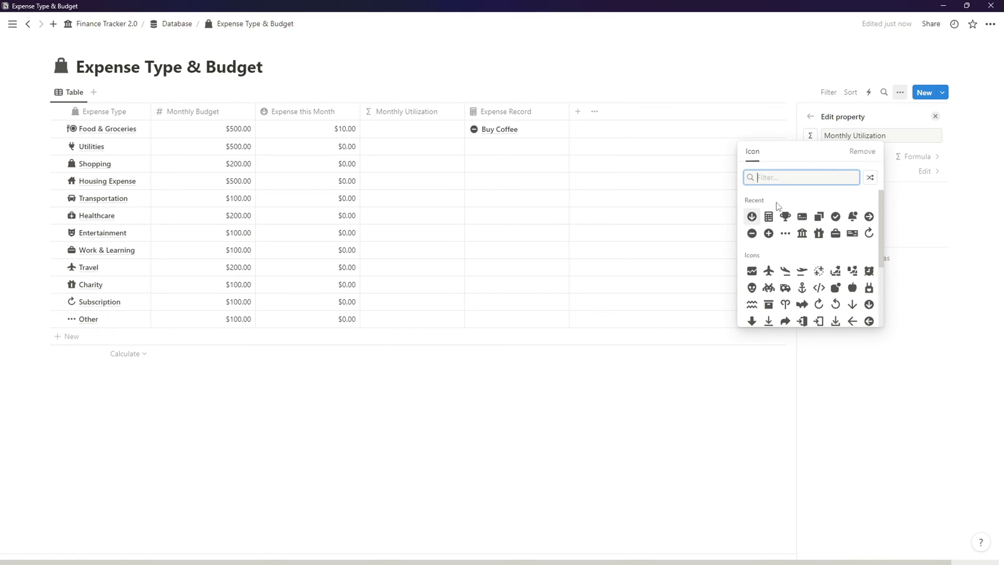
{"action": "left_click", "coordinate": [771, 215]}
- Give Monthly Utilization the formula dividing Expense this Month by Monthly Budget, showing the percentage used with "On budget", "Overbudget ⚠️" or "Not Budgeted" labels
{"action": "left_click", "coordinate": [921, 174]}
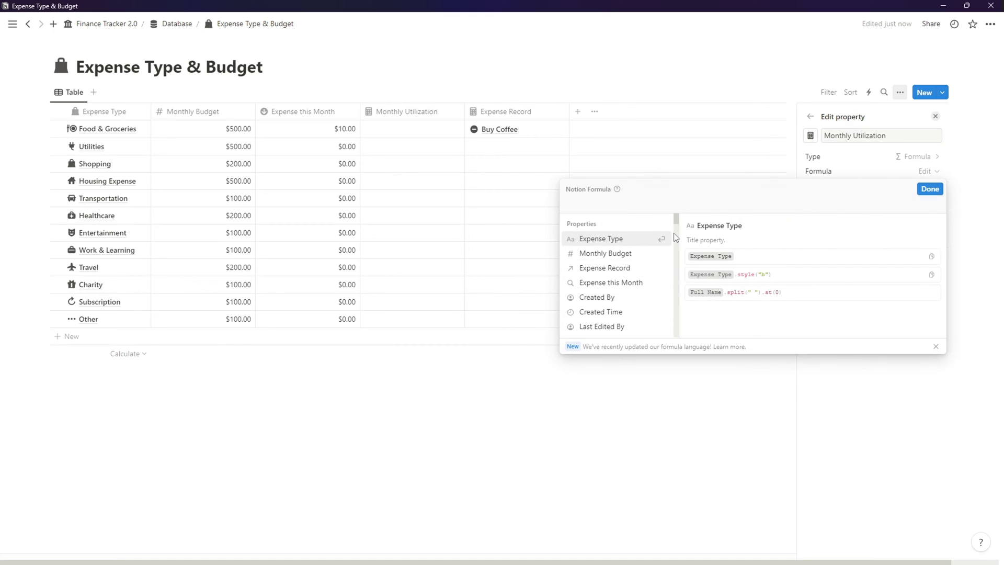
{"action": "key", "text": "ctrl+v"}
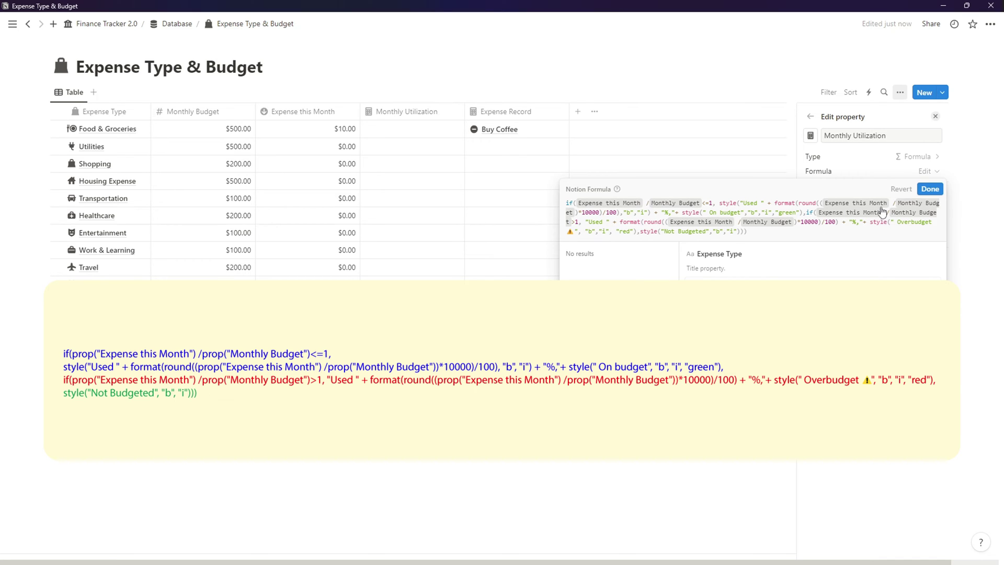
{"action": "left_click", "coordinate": [930, 188]}
{"action": "left_click", "coordinate": [448, 445]}
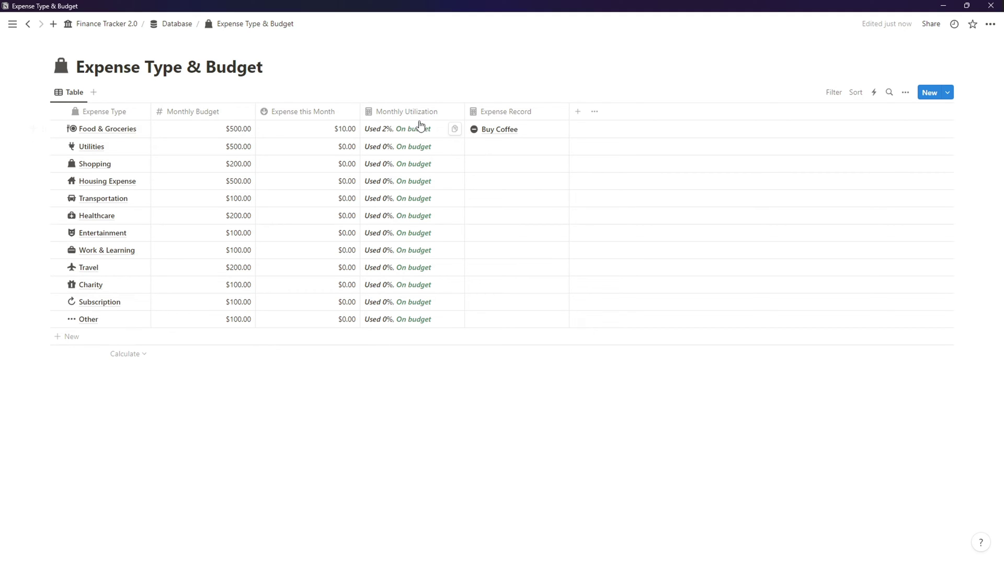
- Add another formula property to Expense Type & Budget and name it "(Hide) Monthly Budget"
{"action": "left_click", "coordinate": [579, 111]}
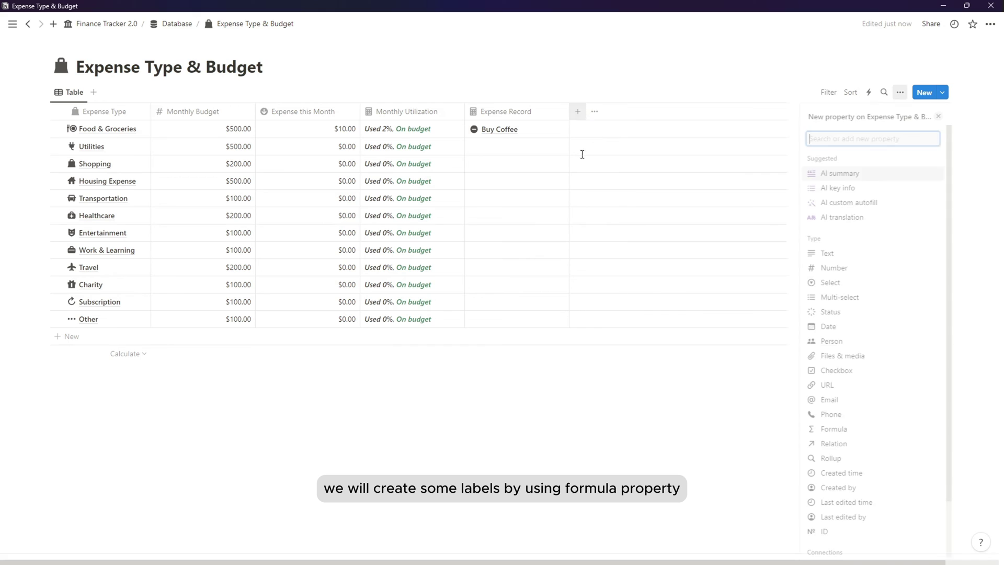
{"action": "left_click", "coordinate": [826, 432]}
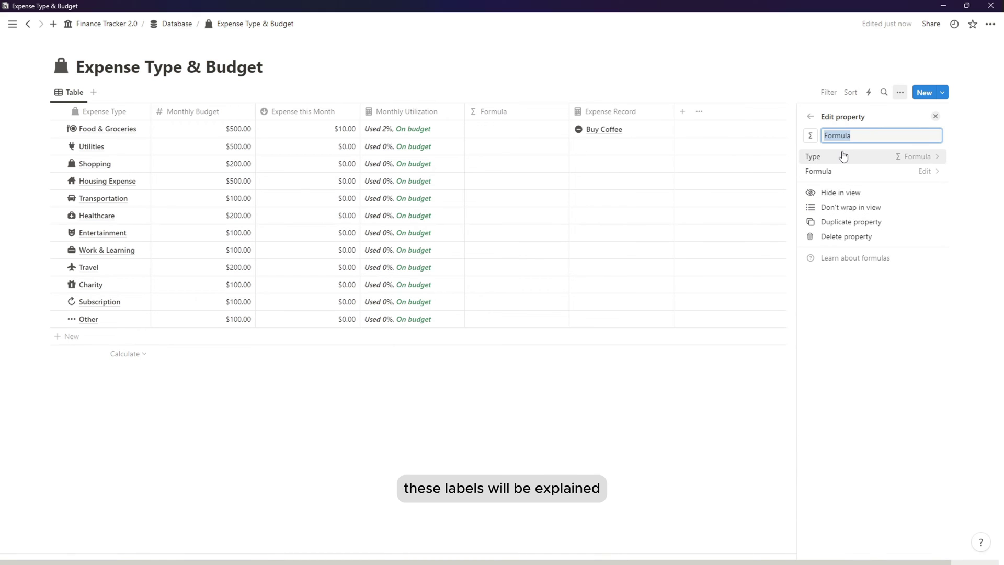
{"action": "type", "text": "(Hide)"}
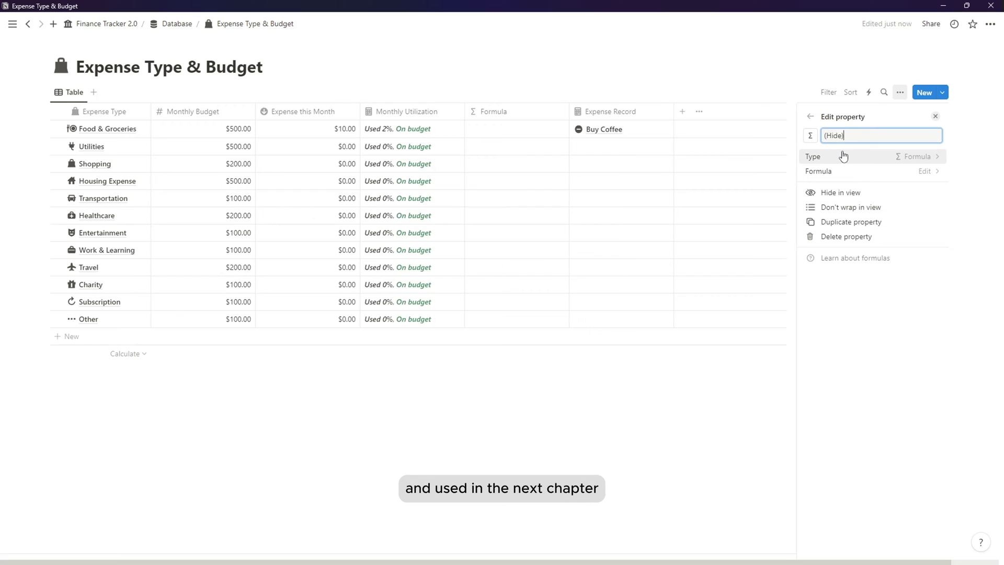
{"action": "type", "text": " MOnthl"}
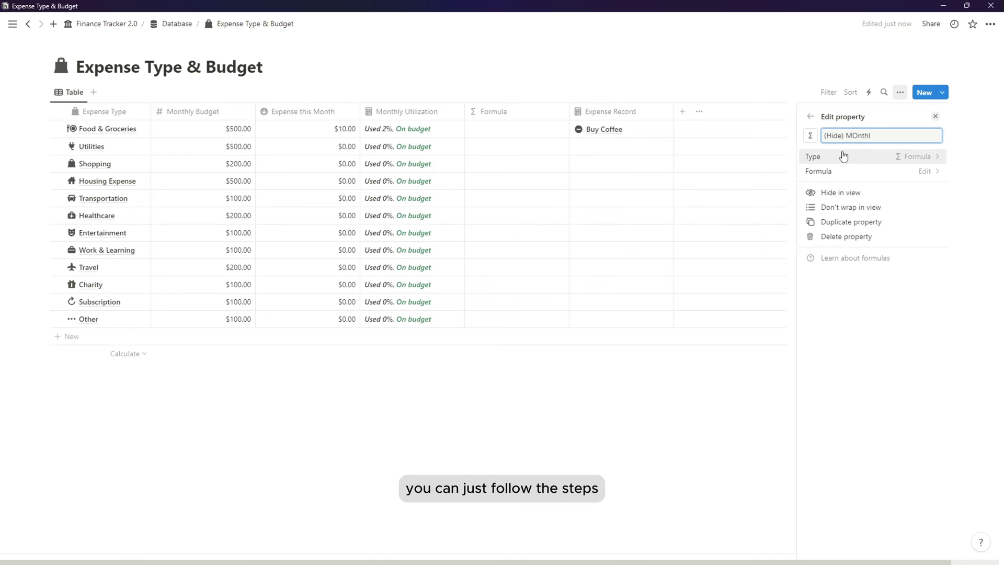
{"action": "type", "text": "onth"}
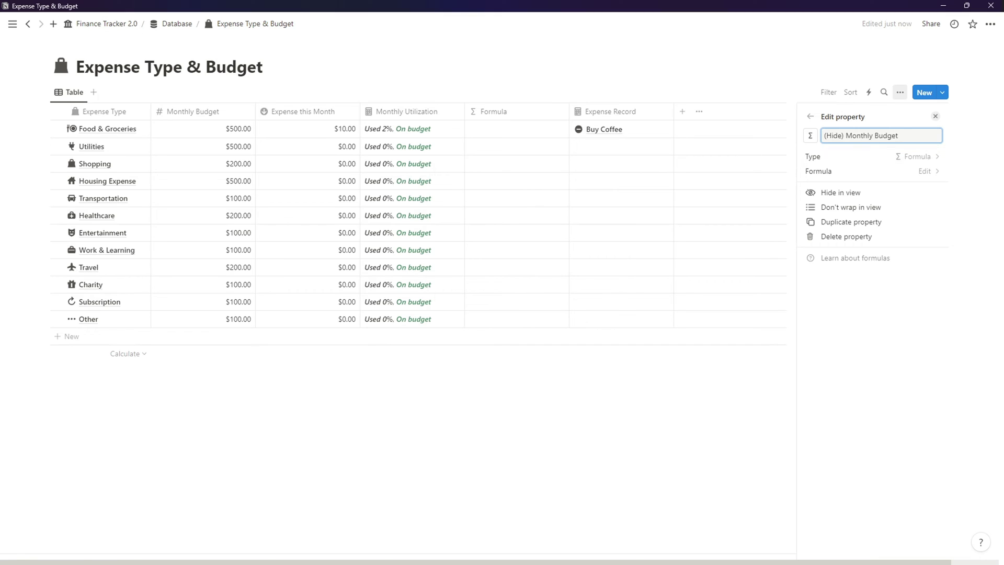
- Set the (Hide) Monthly Budget formula to style("Monthly Budget","b","u") for a bold, underlined label
{"action": "key", "text": "alt+Tab"}
{"action": "left_click", "coordinate": [925, 171]}
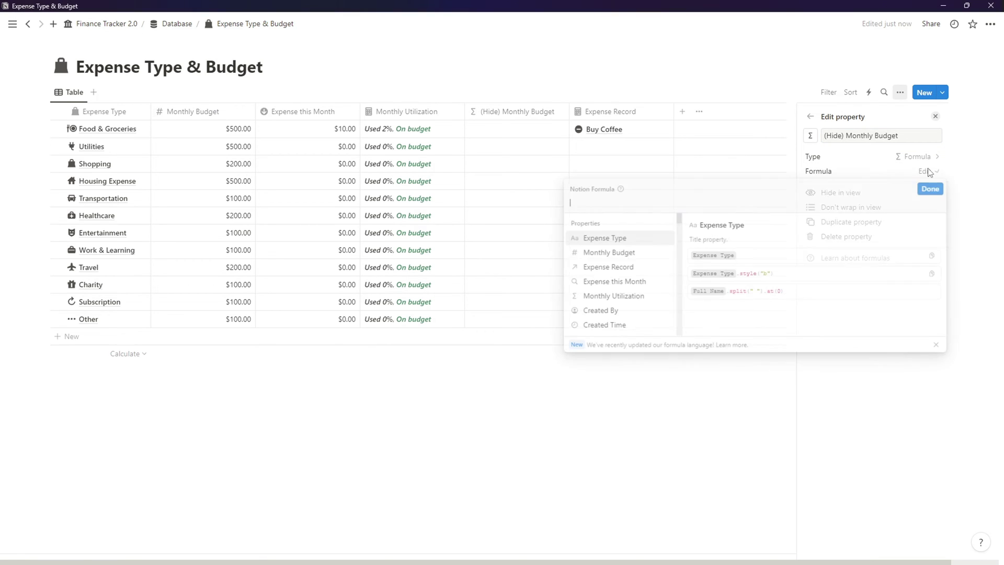
{"action": "type", "text": "style(\"Monthly Budget\",\"b\",\"u\")"}
{"action": "left_click", "coordinate": [570, 206]}
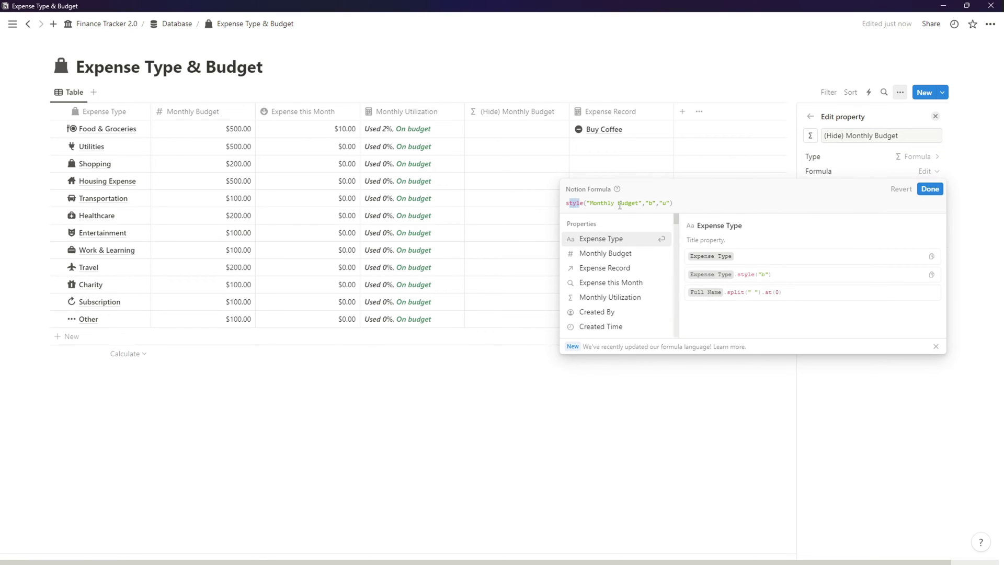
{"action": "left_click", "coordinate": [640, 205]}
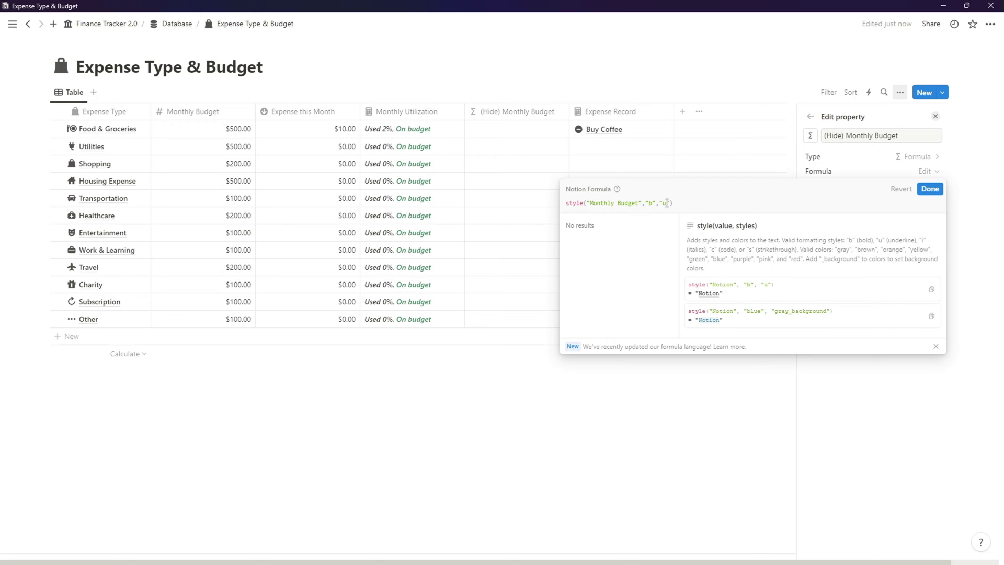
{"action": "left_click", "coordinate": [869, 172]}
- Open the icon choices for the (Hide) Monthly Budget property
{"action": "left_click", "coordinate": [809, 137]}
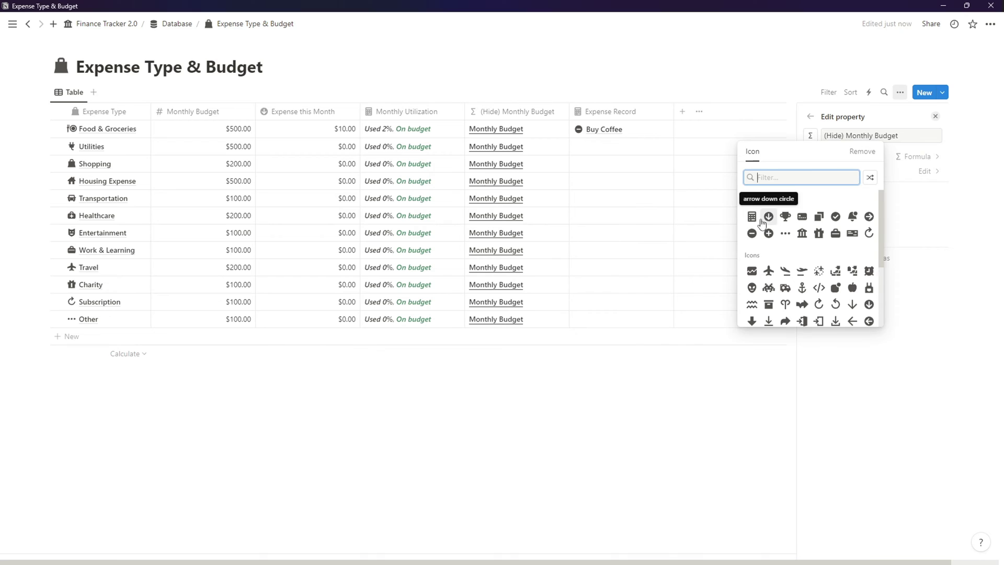
- Set the icon of the (Hide) Monthly Budget property to the calculator
{"action": "left_click", "coordinate": [763, 217]}
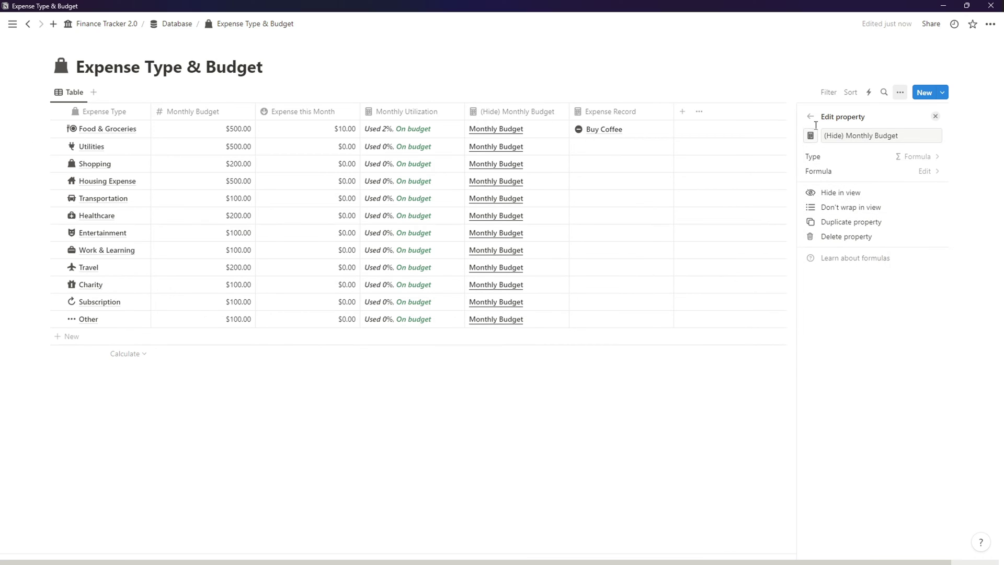
{"action": "key", "text": "Escape"}
- Add a formula property named "This Mo. Expense" with the formula style("This Mo. Expense","b","u")
{"action": "left_click", "coordinate": [682, 111]}
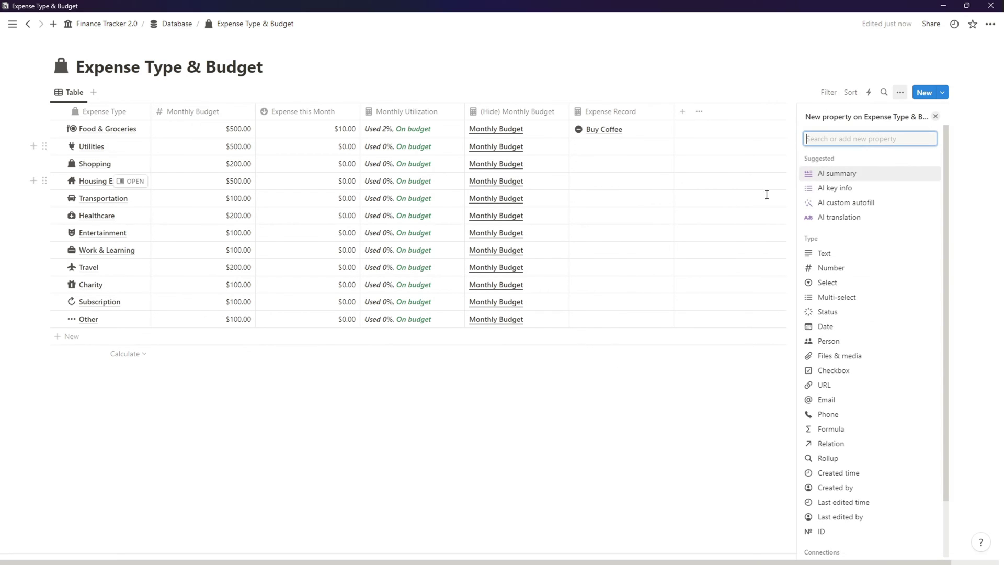
{"action": "left_click", "coordinate": [825, 429]}
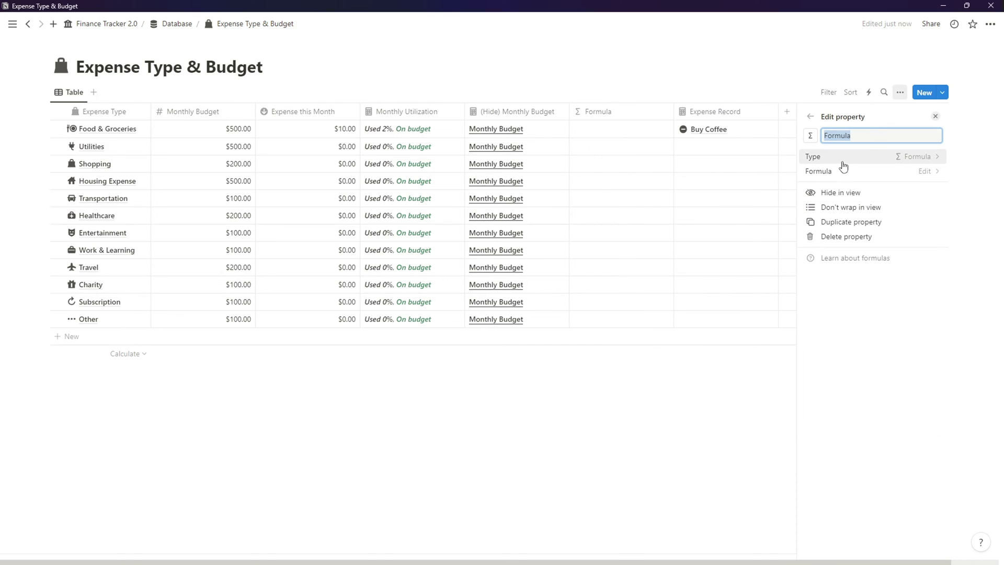
{"action": "type", "text": "This Mo. Expense"}
{"action": "key", "text": "alt+Tab"}
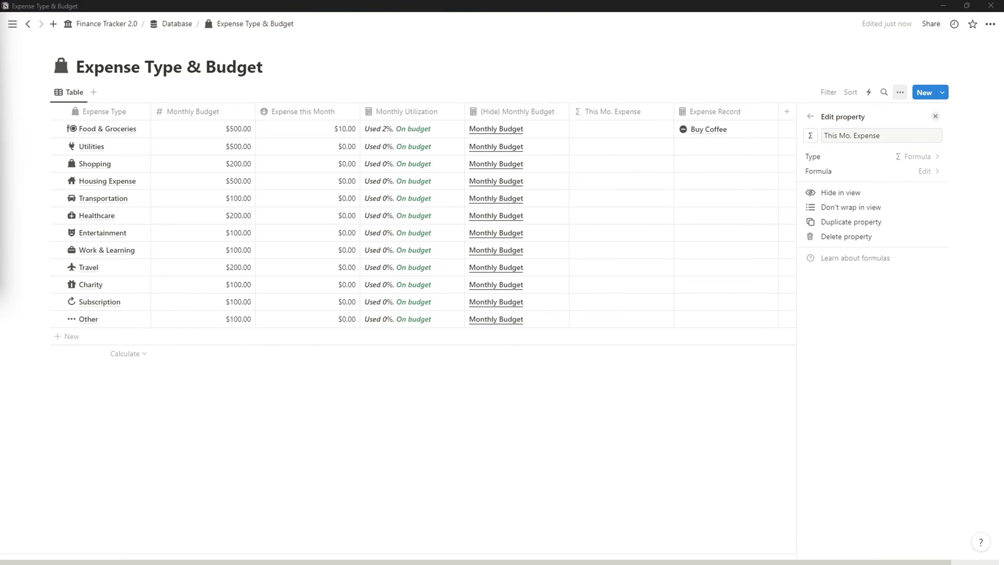
{"action": "left_click", "coordinate": [936, 173]}
{"action": "type", "text": "style(\"This Mo. Expense\",\"b\",\"u\")"}
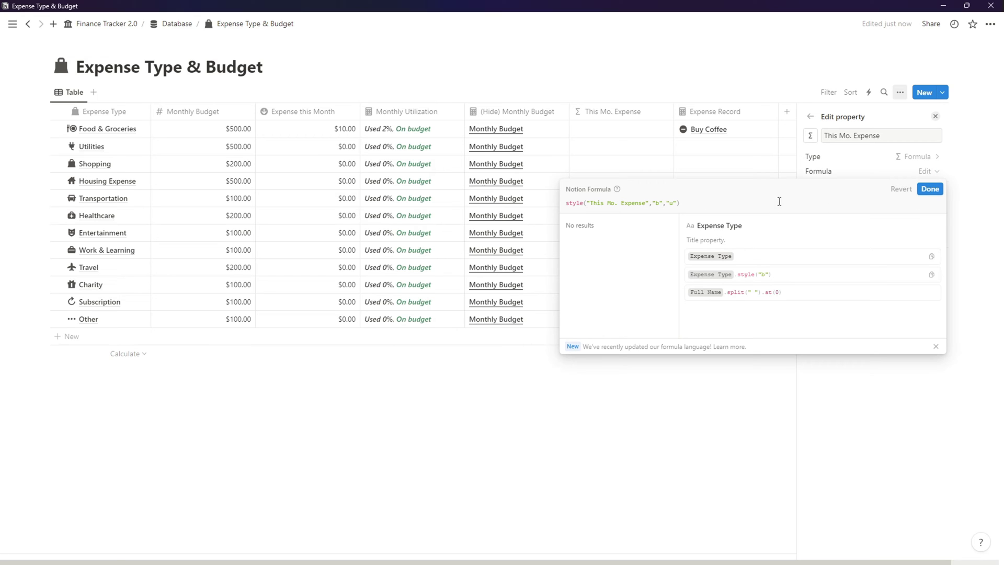
{"action": "left_click", "coordinate": [929, 189]}
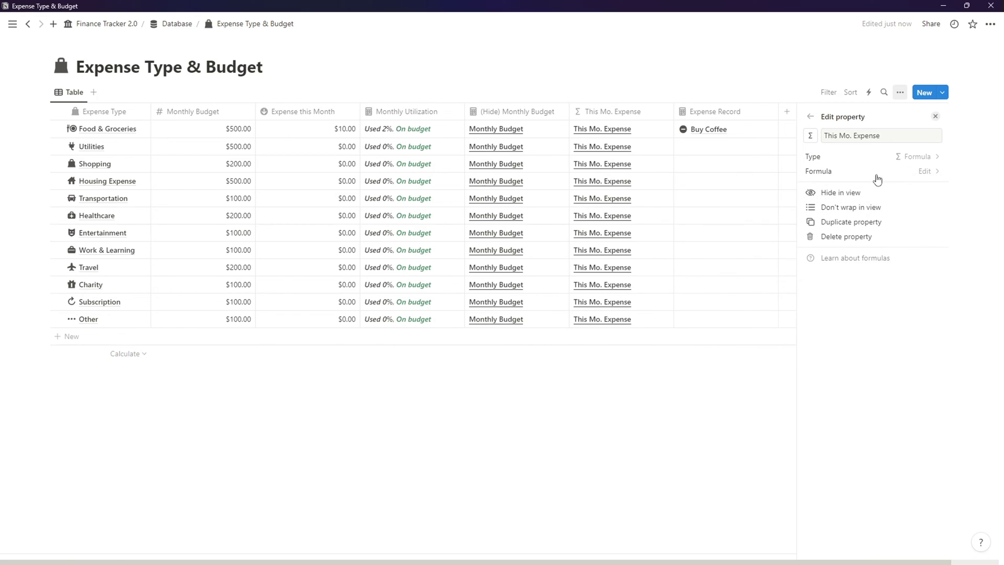
- Give the This Mo. Expense property the calculator icon and close its settings
{"action": "left_click", "coordinate": [810, 135]}
{"action": "left_click", "coordinate": [750, 218]}
{"action": "left_click", "coordinate": [640, 473]}
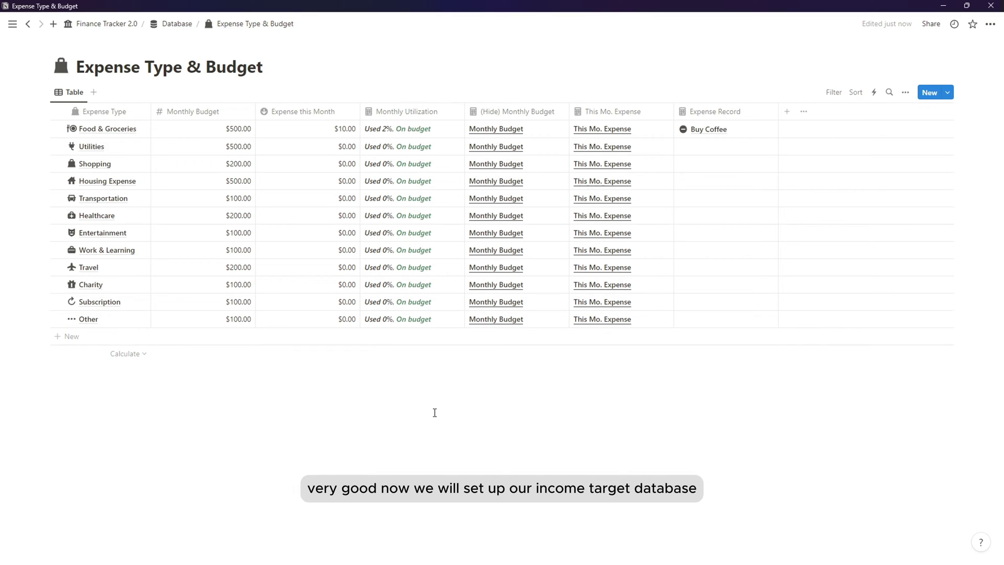
- Open the Income Type & Target database and set the Income Record property's icon to the circled up arrow
{"action": "key", "text": "ctrl+["}
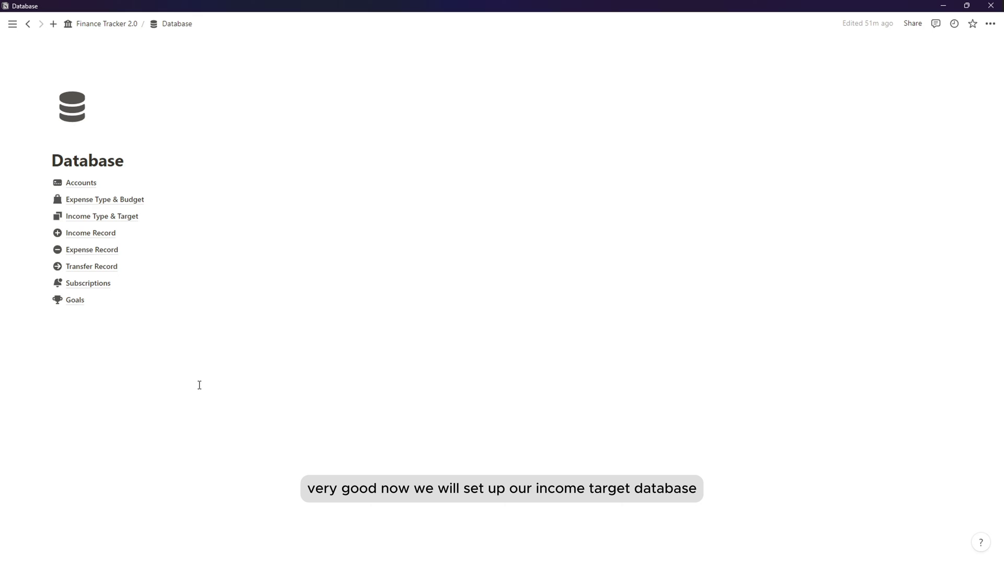
{"action": "left_click", "coordinate": [105, 217]}
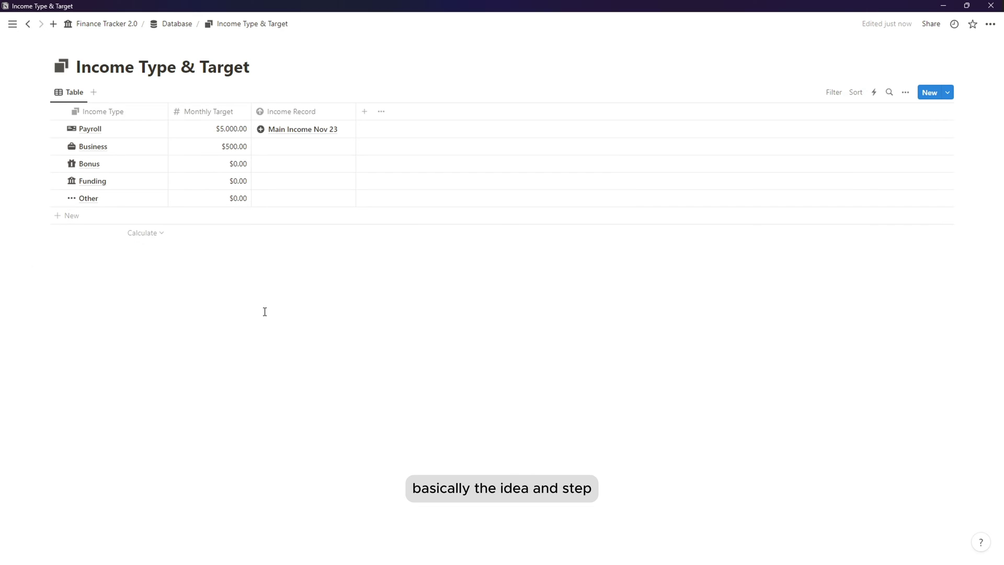
{"action": "left_click", "coordinate": [286, 111]}
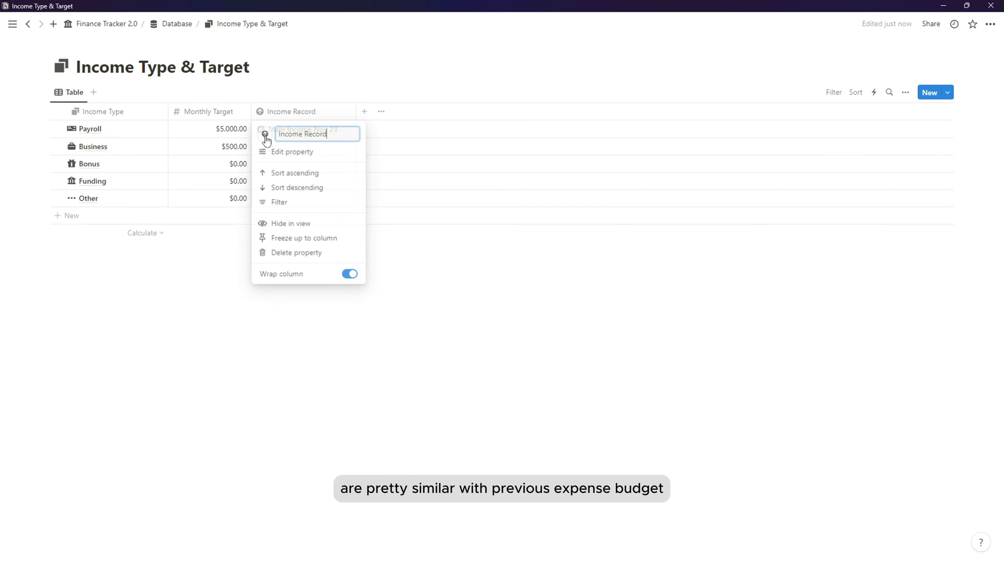
{"action": "left_click", "coordinate": [265, 134]}
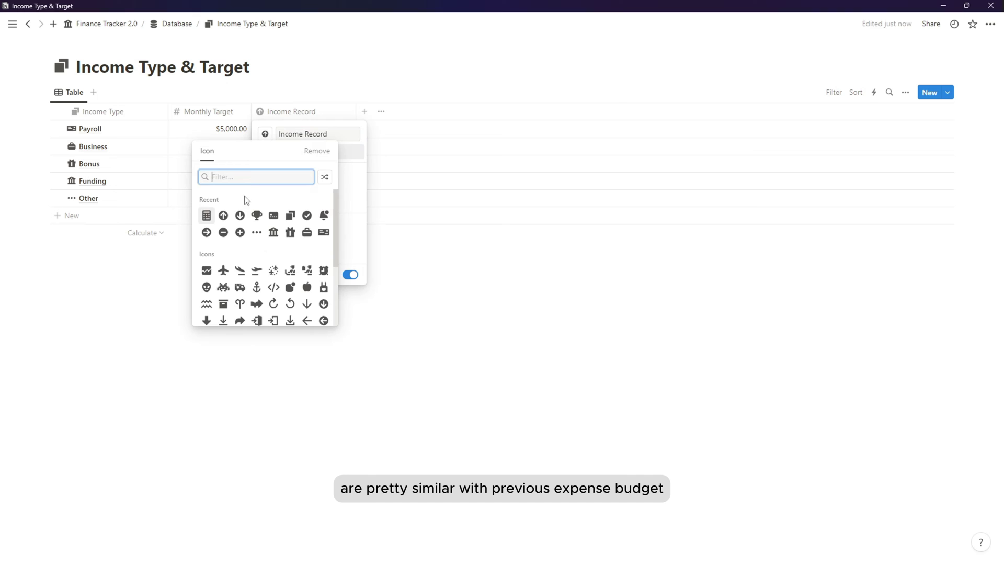
{"action": "left_click", "coordinate": [223, 216]}
{"action": "left_click", "coordinate": [497, 287]}
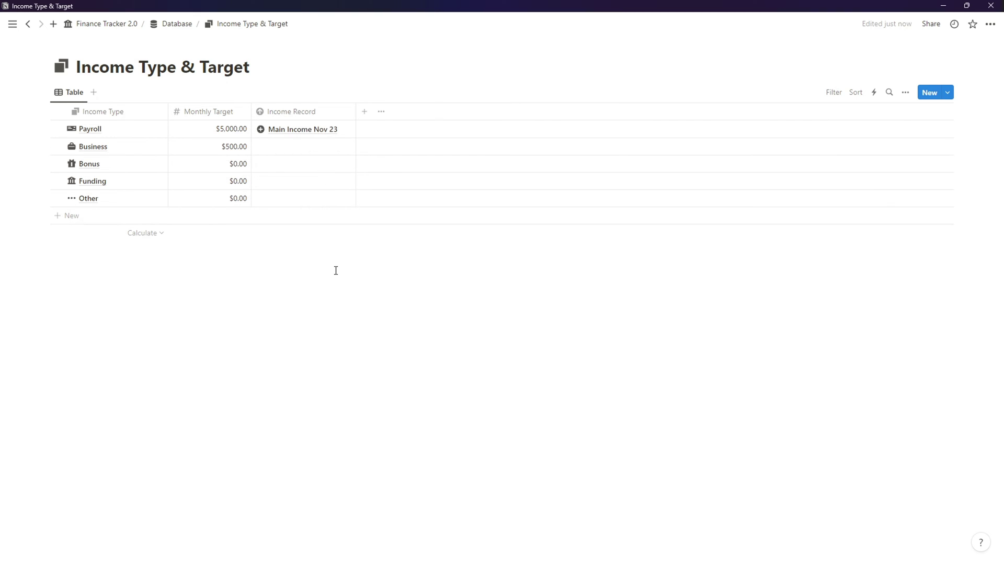
{"action": "left_click", "coordinate": [904, 92]}
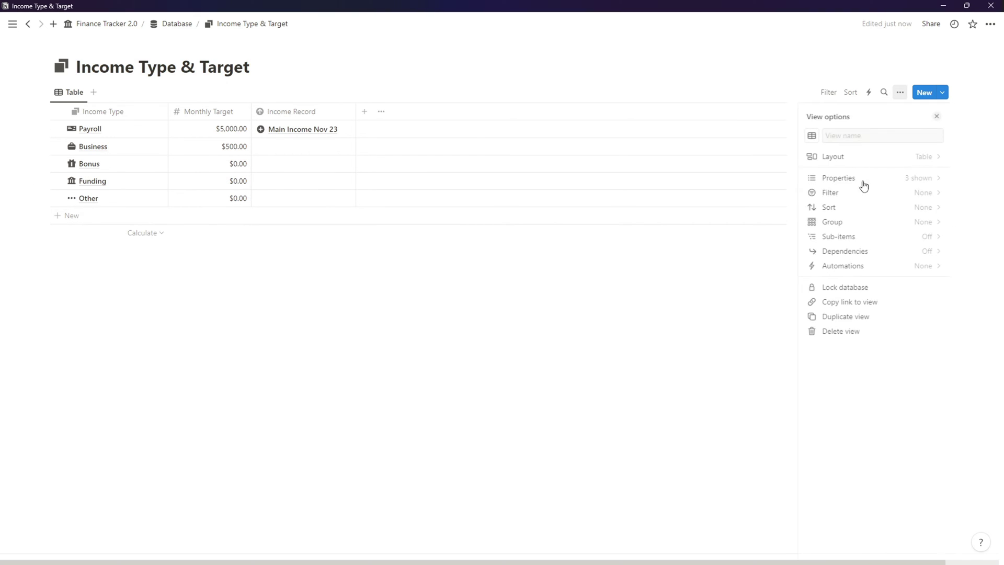
{"action": "left_click", "coordinate": [796, 232]}
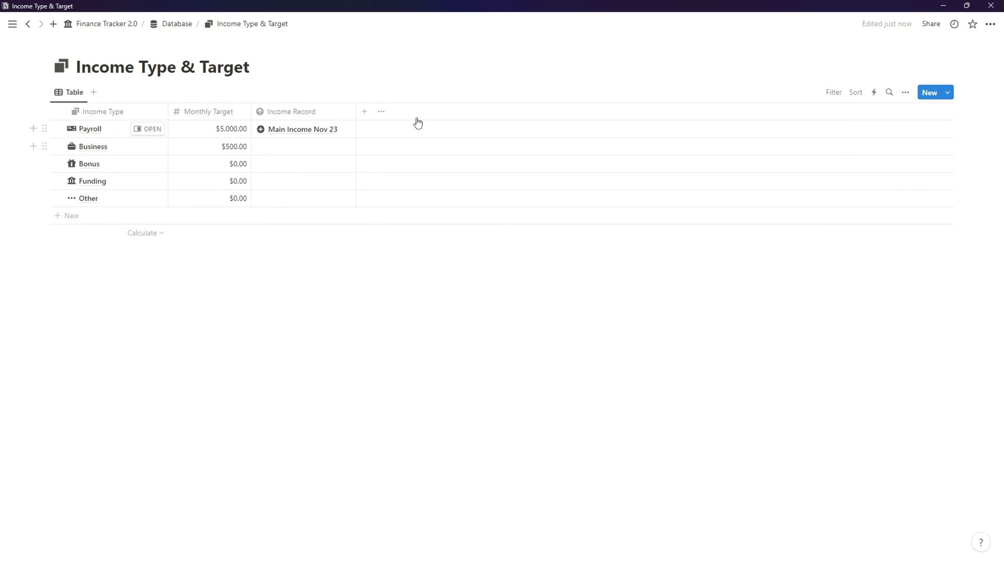
- Add a rollup property named "Income this Month" with the circled up arrow icon
{"action": "left_click", "coordinate": [364, 111]}
{"action": "left_click", "coordinate": [827, 443]}
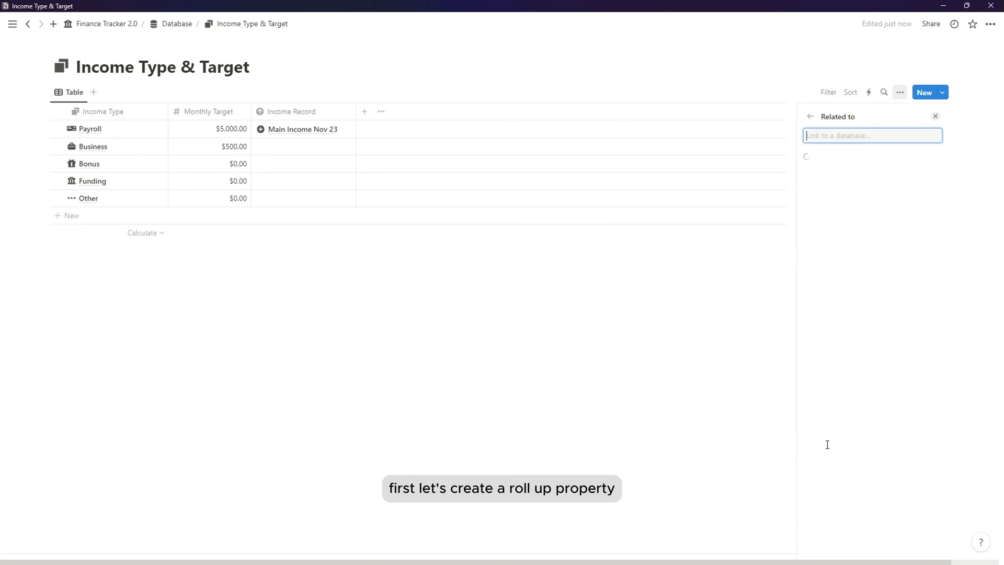
{"action": "left_click", "coordinate": [811, 117]}
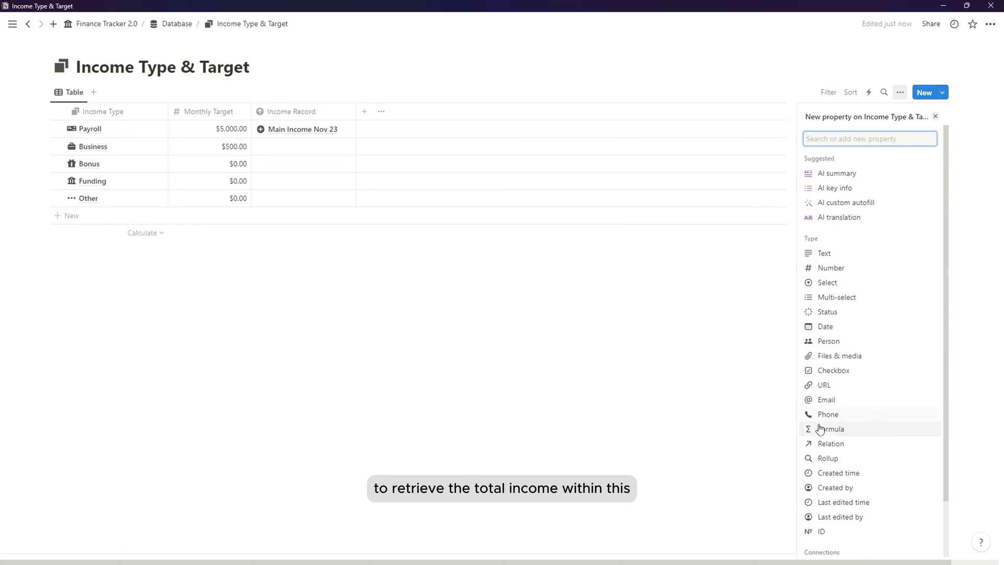
{"action": "left_click", "coordinate": [823, 457]}
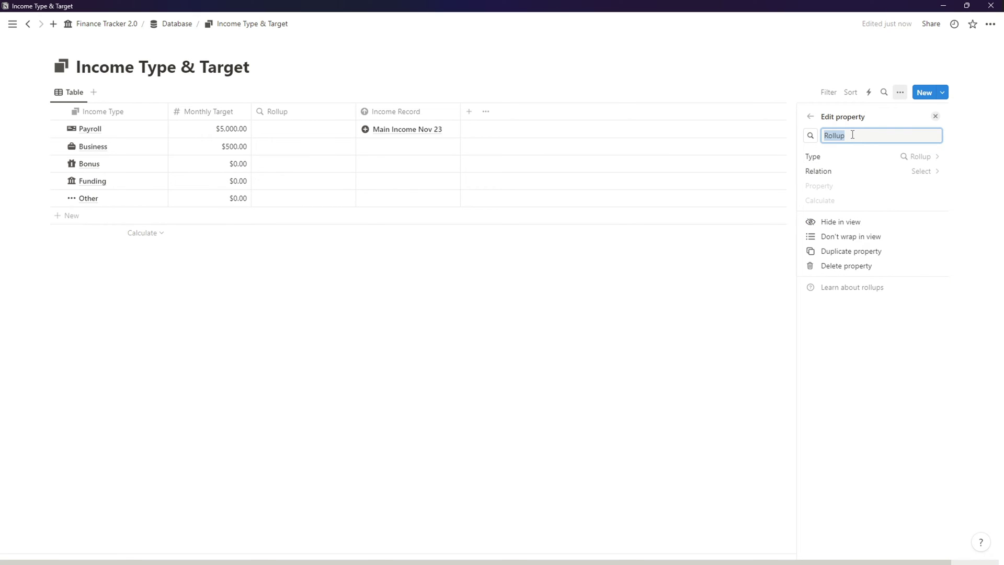
{"action": "type", "text": "Income this Month"}
{"action": "left_click", "coordinate": [810, 135]}
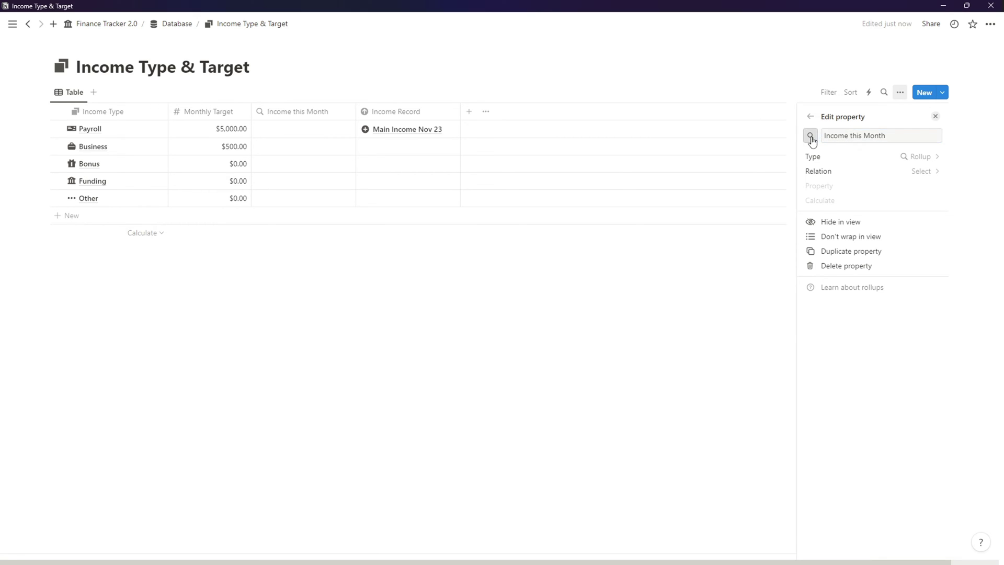
{"action": "left_click", "coordinate": [751, 218]}
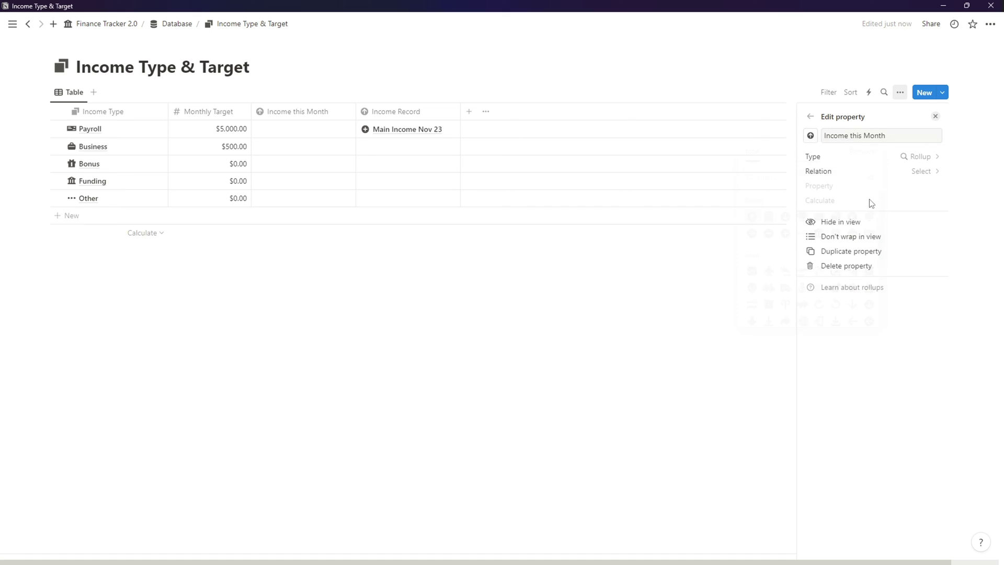
- Configure the Income this Month rollup to total the Income This Month property through the Income Record relation
{"action": "left_click", "coordinate": [919, 173]}
{"action": "left_click", "coordinate": [836, 214]}
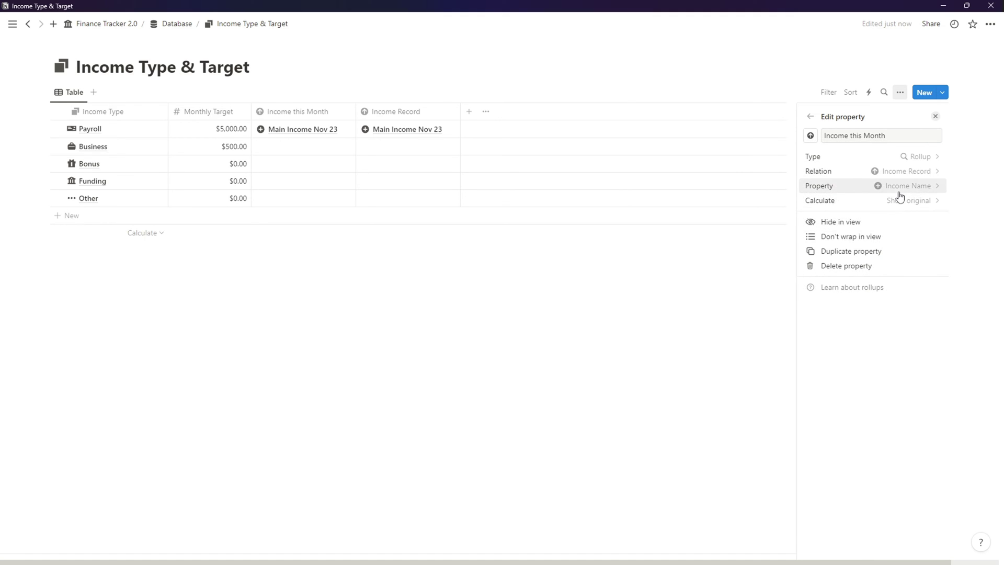
{"action": "left_click", "coordinate": [900, 187]}
{"action": "left_click", "coordinate": [838, 294]}
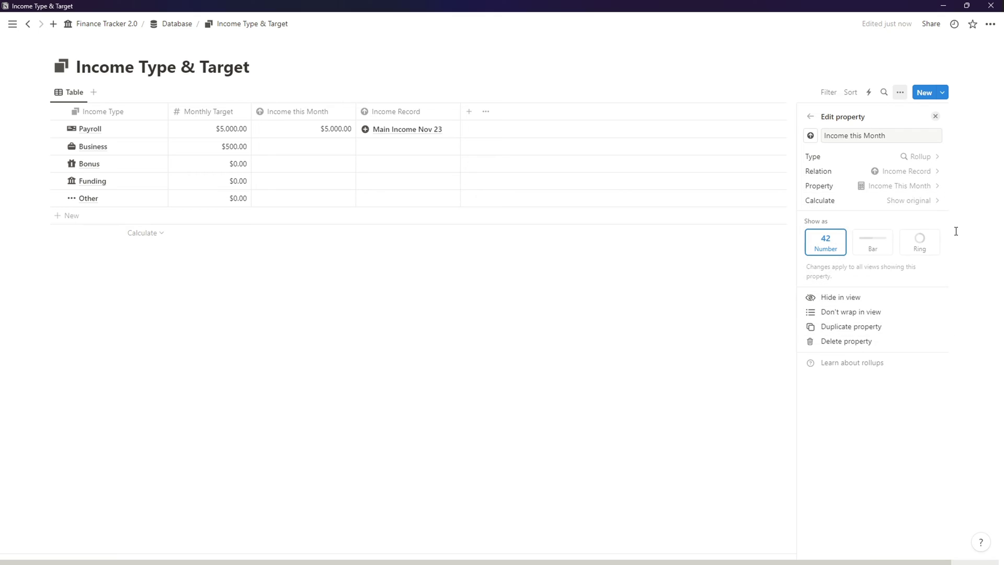
{"action": "left_click", "coordinate": [936, 201]}
{"action": "left_click", "coordinate": [878, 351]}
{"action": "left_click", "coordinate": [471, 343]}
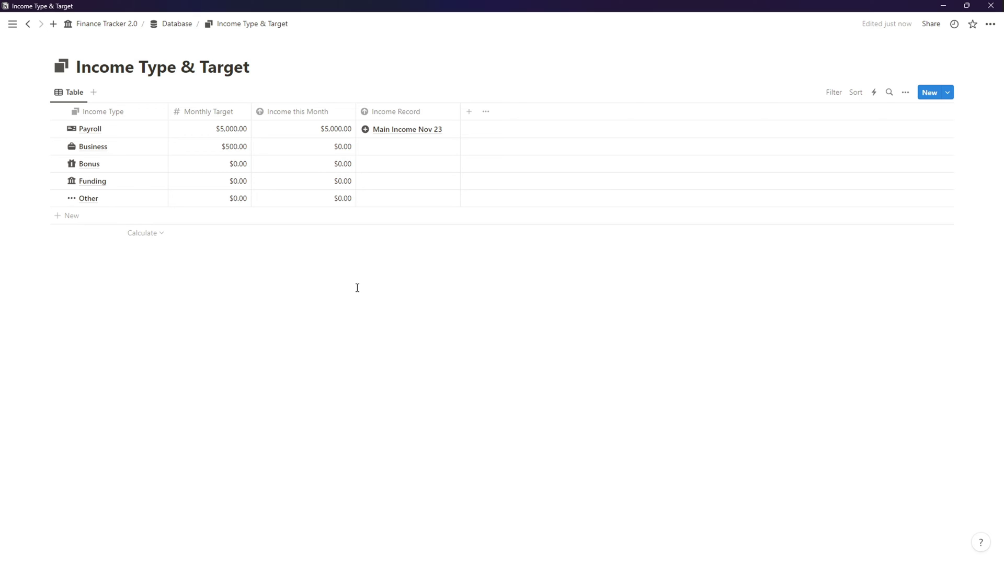
- Remove the trailing space from the Monthly Target property's name
{"action": "left_click", "coordinate": [222, 114]}
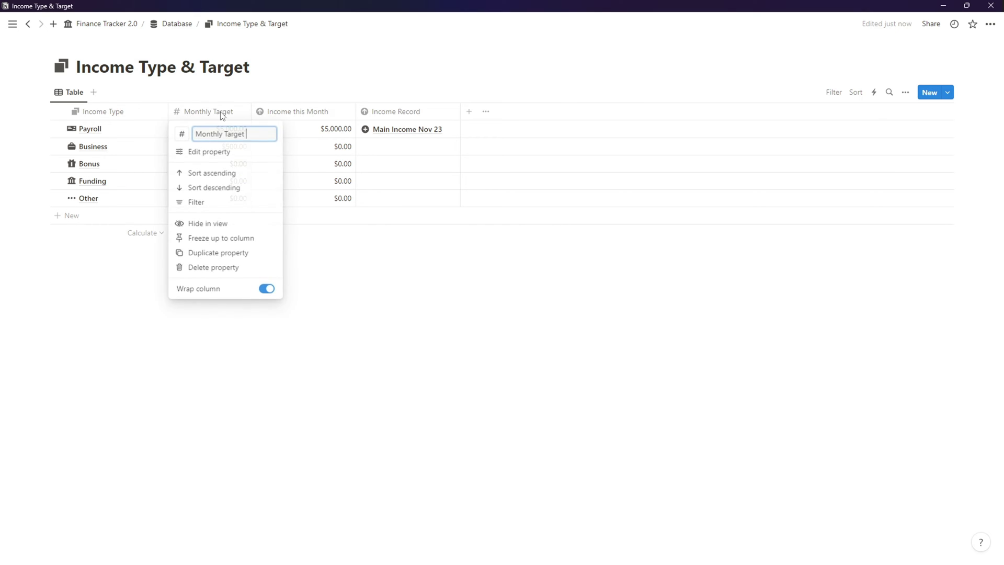
{"action": "key", "text": "Escape"}
{"action": "left_click", "coordinate": [238, 116]}
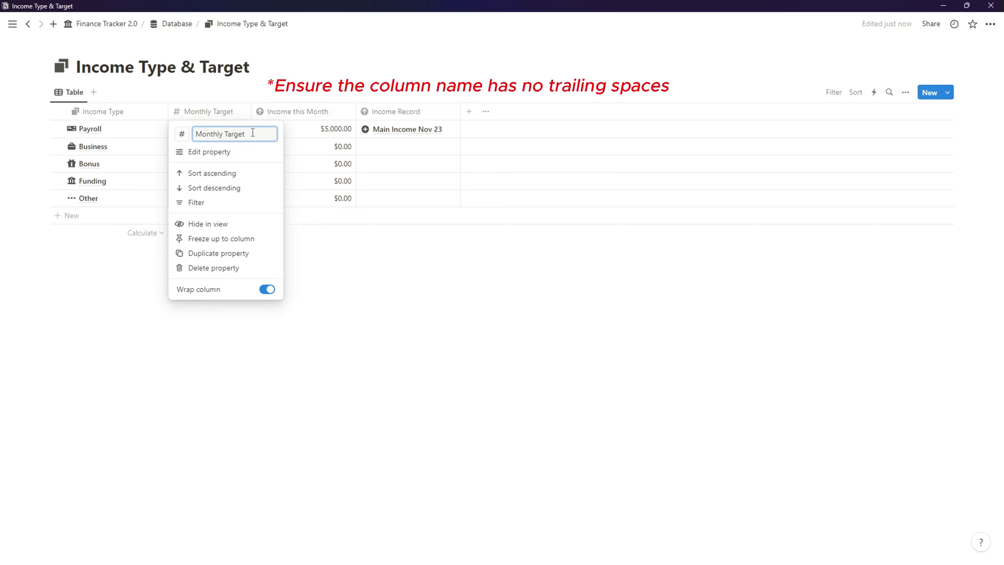
{"action": "triple_click", "coordinate": [255, 137]}
{"action": "key", "text": "Escape"}
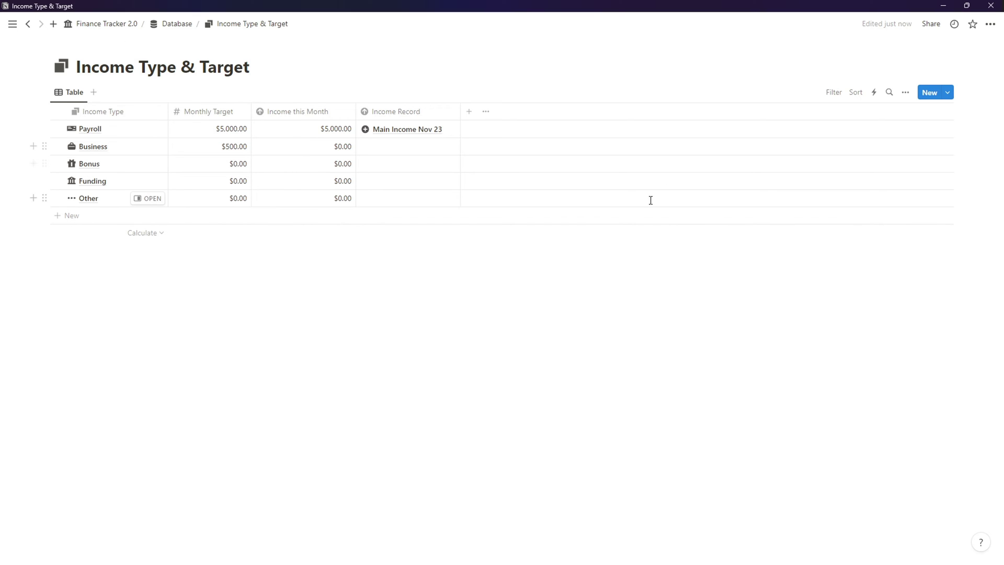
- Add a formula property named "Mo. Target Status" with the calculator icon
{"action": "left_click", "coordinate": [469, 112]}
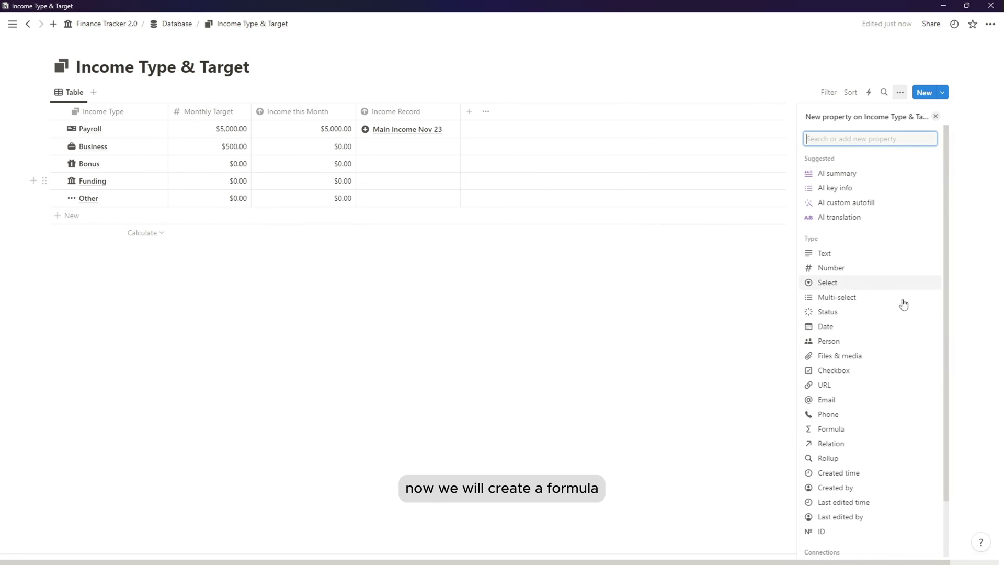
{"action": "left_click", "coordinate": [838, 428]}
{"action": "left_click", "coordinate": [802, 137]}
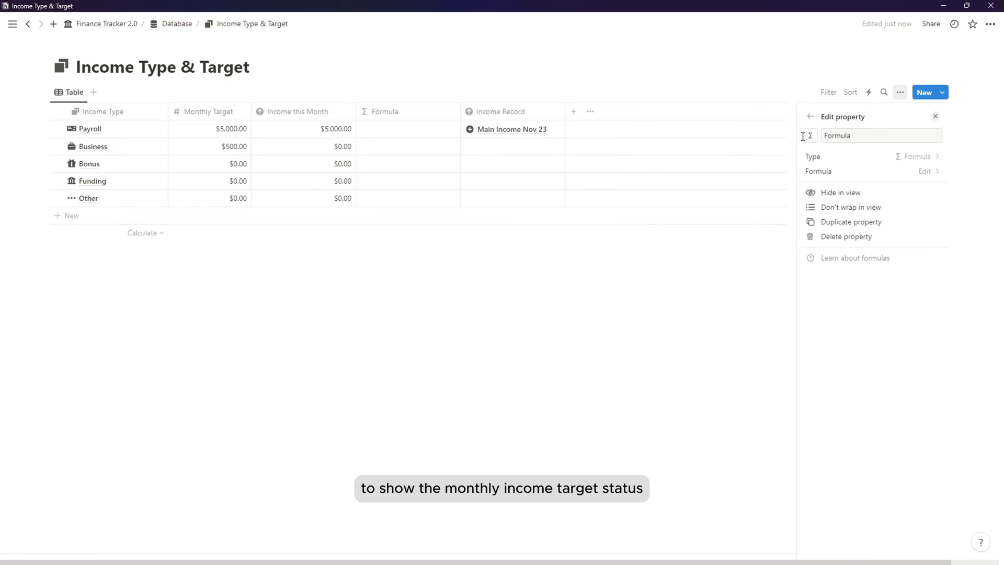
{"action": "left_click", "coordinate": [808, 136]}
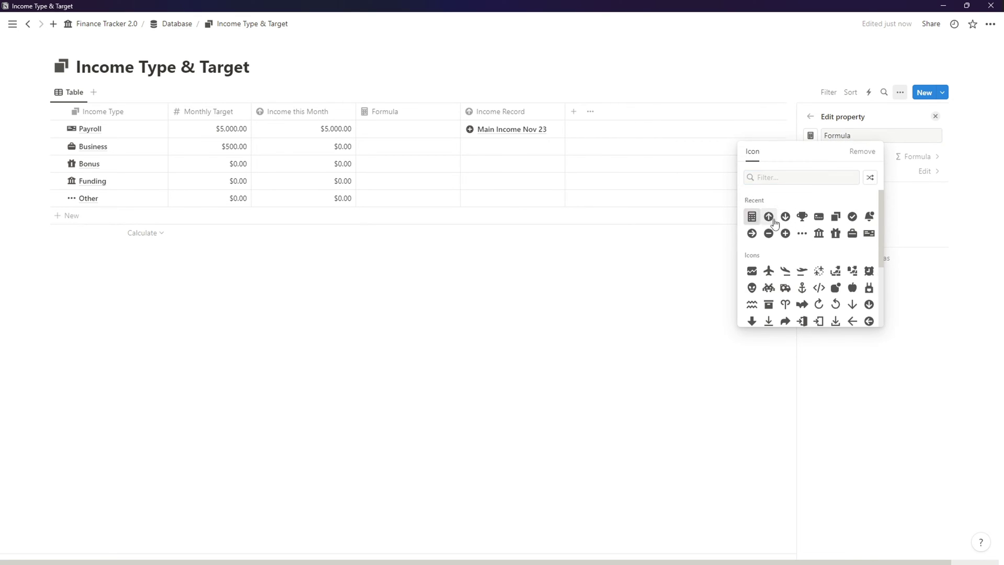
{"action": "left_click", "coordinate": [752, 216]}
{"action": "double_click", "coordinate": [826, 137]}
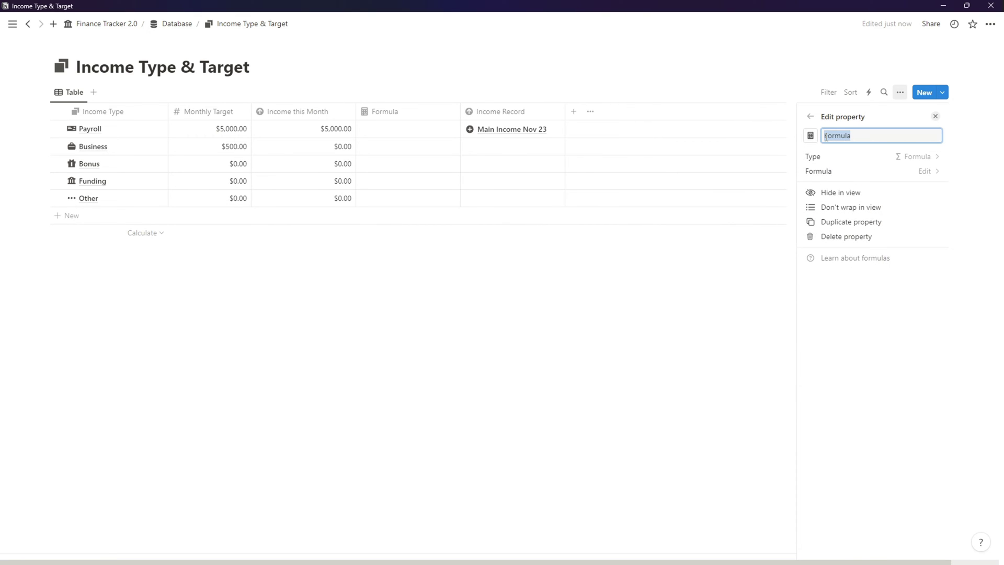
{"action": "type", "text": "P"}
- Make Mo. Target Status show Income this Month/Monthly Target as a percentage with red "Below Target ▼" (<1), green "On Target ▲" (>=1), otherwise "Not Targeted"
{"action": "left_click", "coordinate": [843, 171]}
{"action": "type", "text": "if(Income this Month/Monthly Target<1, format(round((Income this Month/Monthly Target)*10000)/100) + \"%\"+ style(\" Below Target ▼\",\"b\",\"red\"),if(Income this Month/Monthly Target>=1, format(round((Income this Month/Monthly Target)*10000)/100) + \"%\"+ style(\" On Target ▲\", \"b\", \"green\"),style(\"Not Targeted\",\"b\")))"}
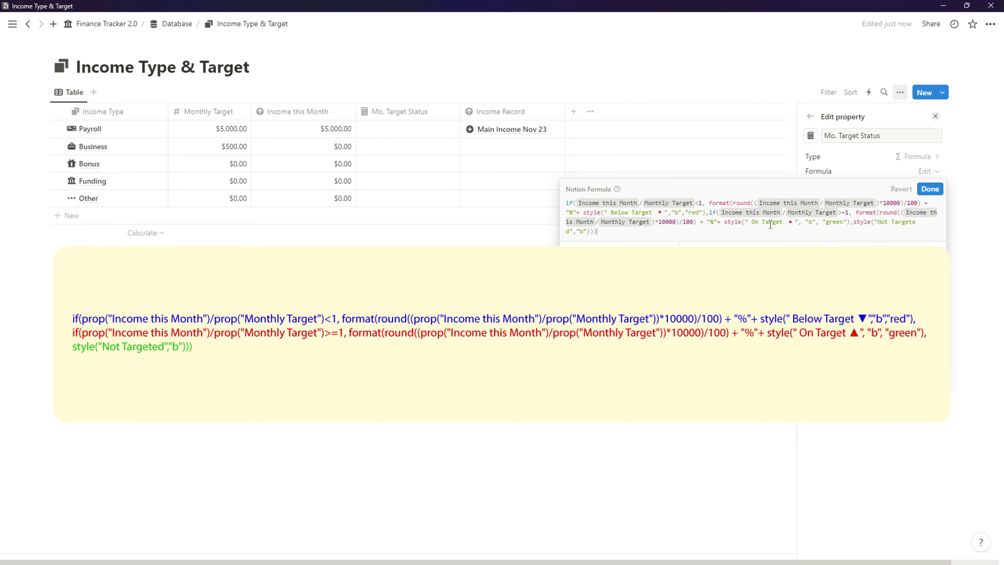
{"action": "left_click", "coordinate": [932, 190]}
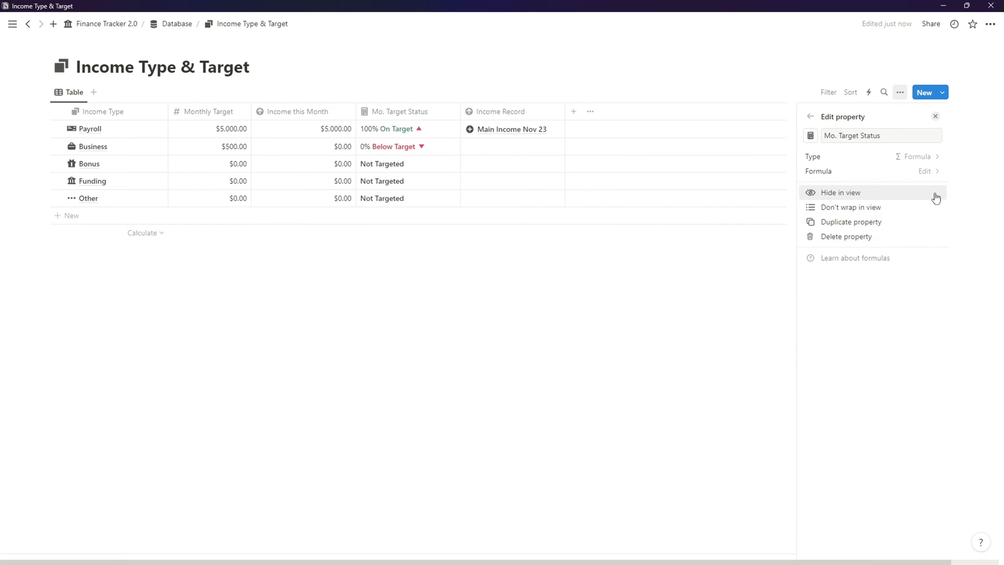
{"action": "left_click", "coordinate": [592, 359]}
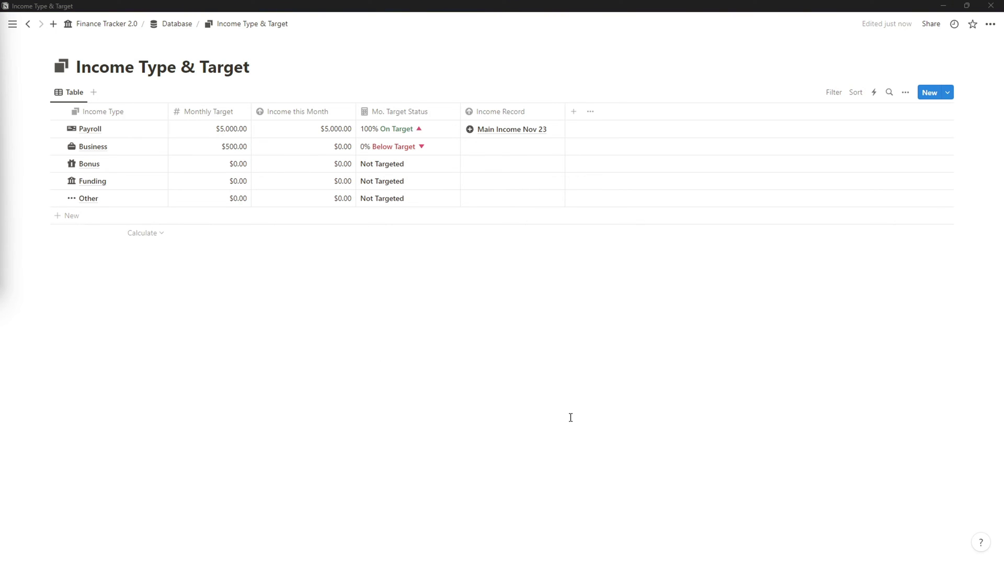
{"action": "left_click", "coordinate": [597, 428]}
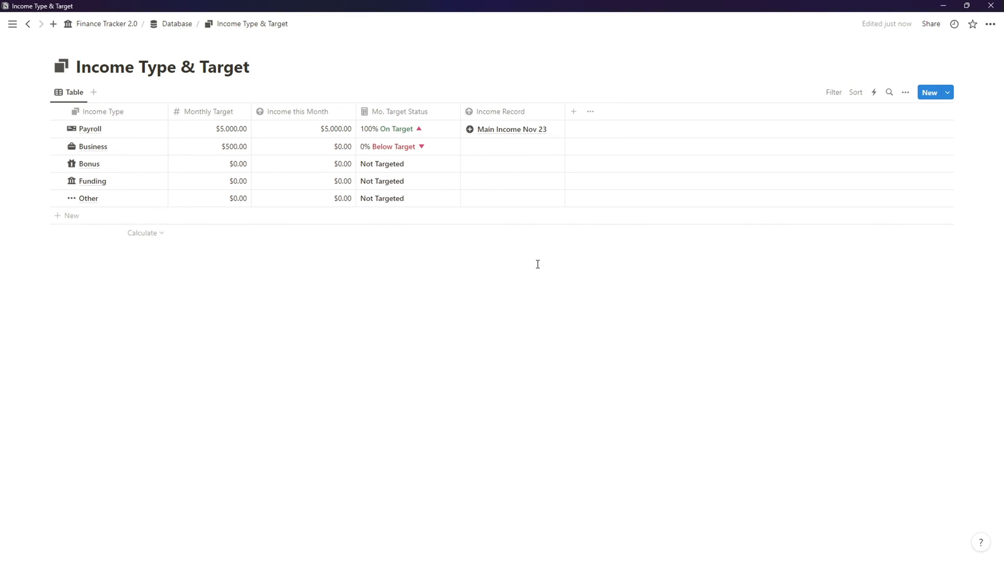
- Add a formula property named "(Hide) Income Target" to the Income Type & Target table
{"action": "left_click", "coordinate": [573, 113]}
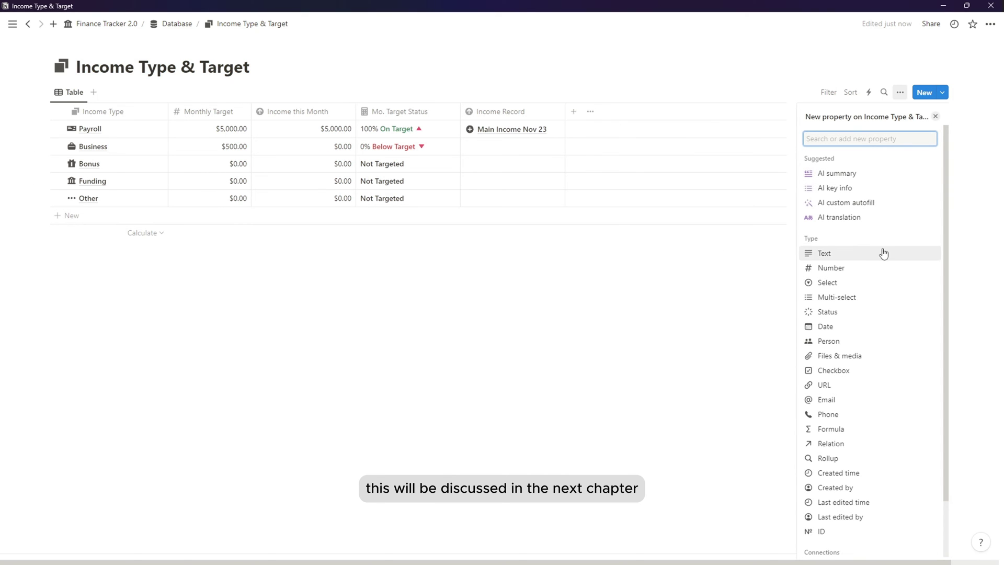
{"action": "scroll", "coordinate": [877, 366], "scroll_direction": "down", "scroll_amount": 2}
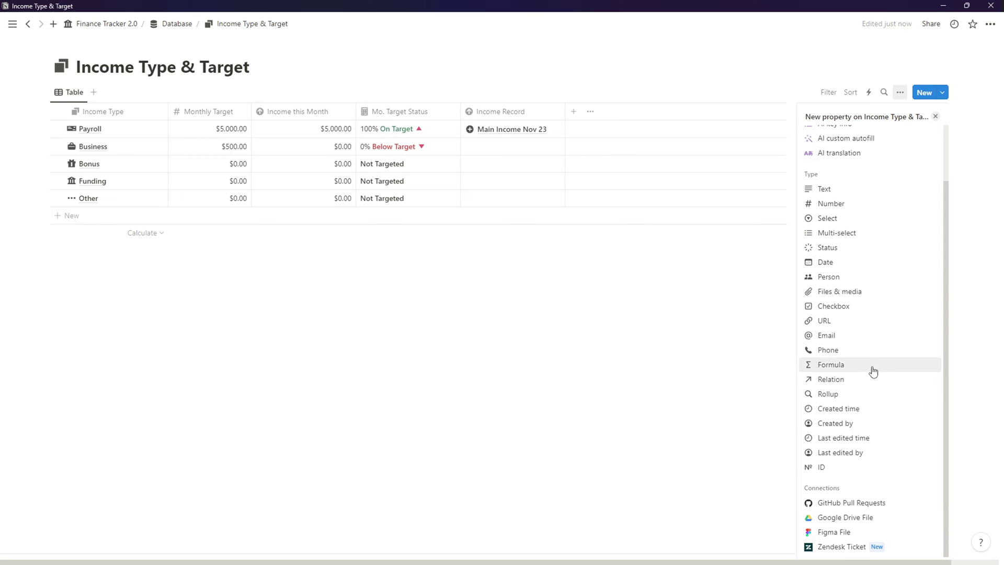
{"action": "left_click", "coordinate": [873, 370]}
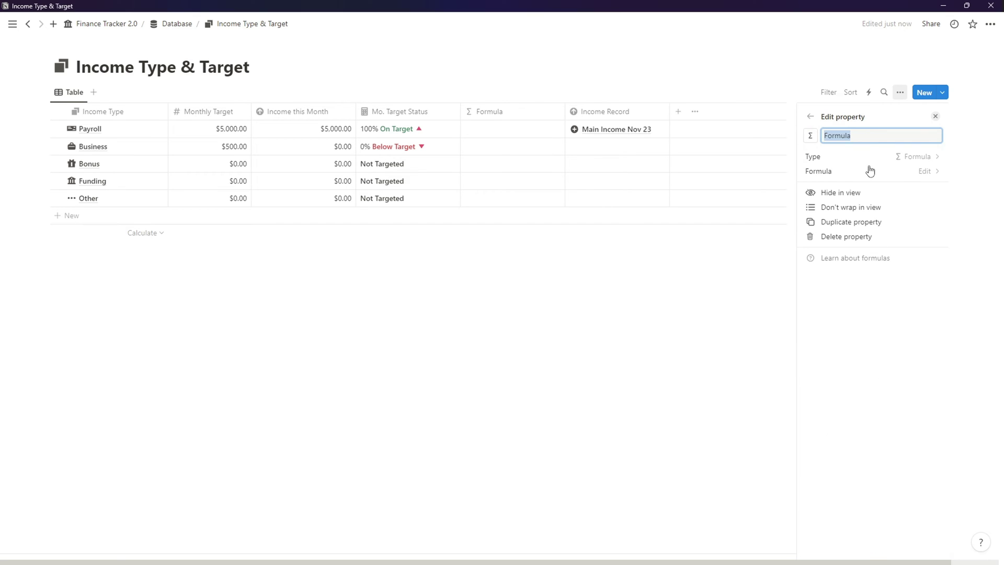
{"action": "type", "text": "("}
{"action": "type", "text": "Hide) Income Target"}
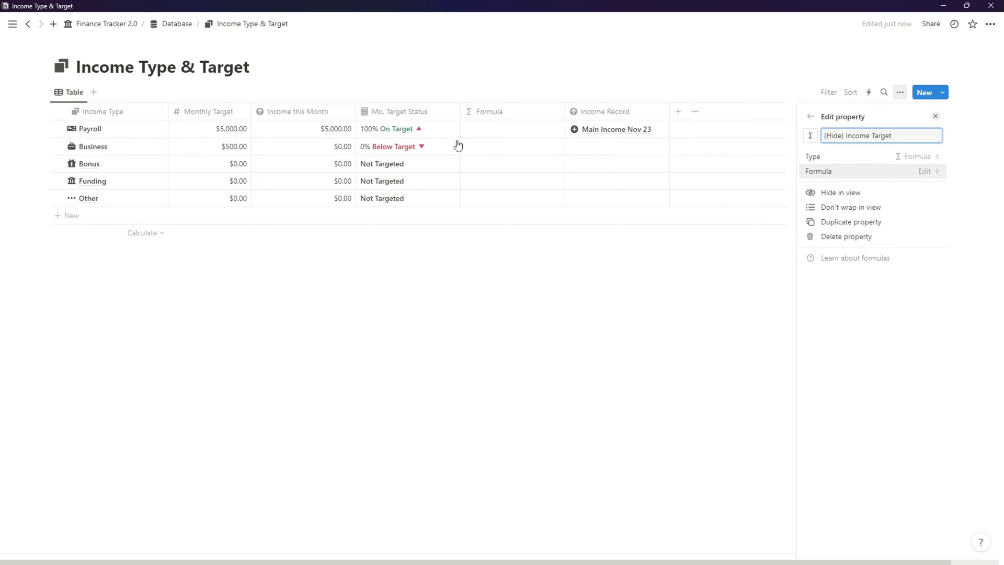
- Set the (Hide) Income Target formula to style("Income Target","b","u")
{"action": "key", "text": "alt+Tab"}
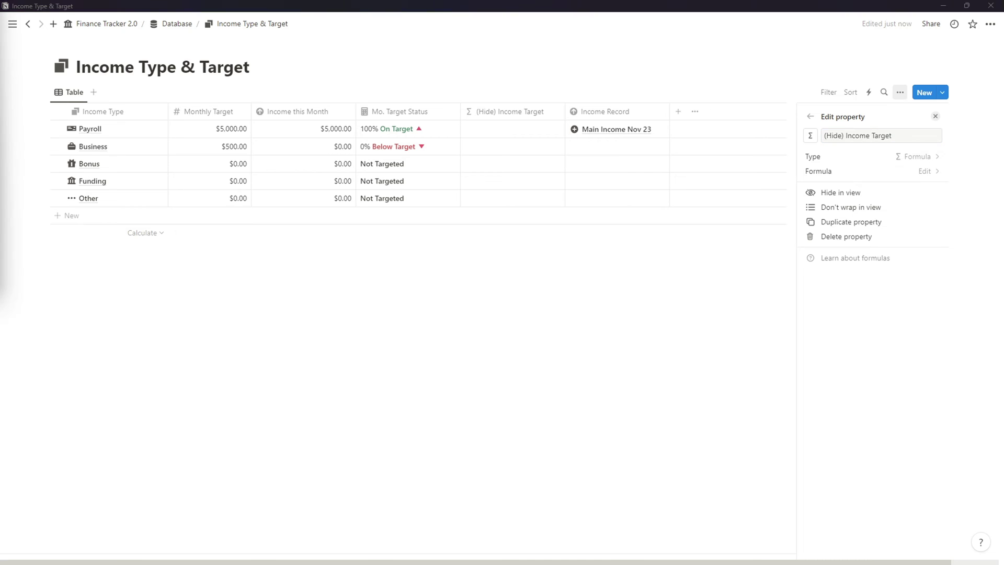
{"action": "left_click", "coordinate": [907, 171]}
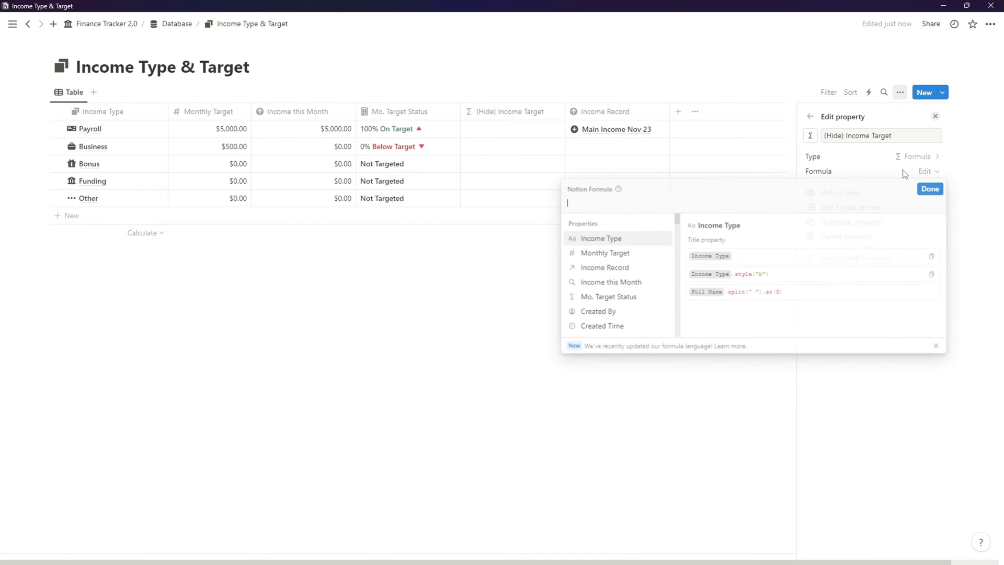
{"action": "type", "text": "style(\"Income Target\",\"b\",\"u\")"}
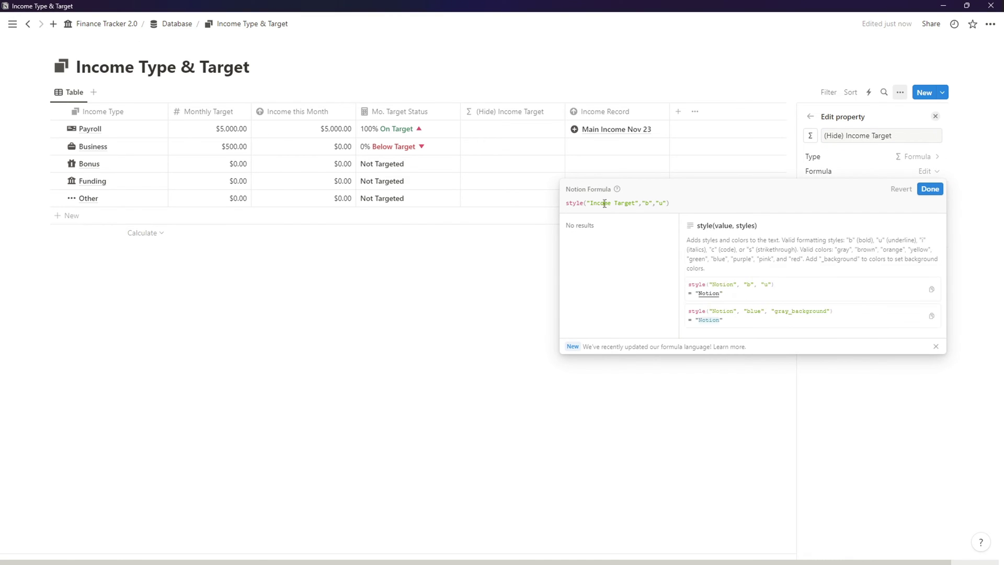
{"action": "left_click", "coordinate": [919, 192]}
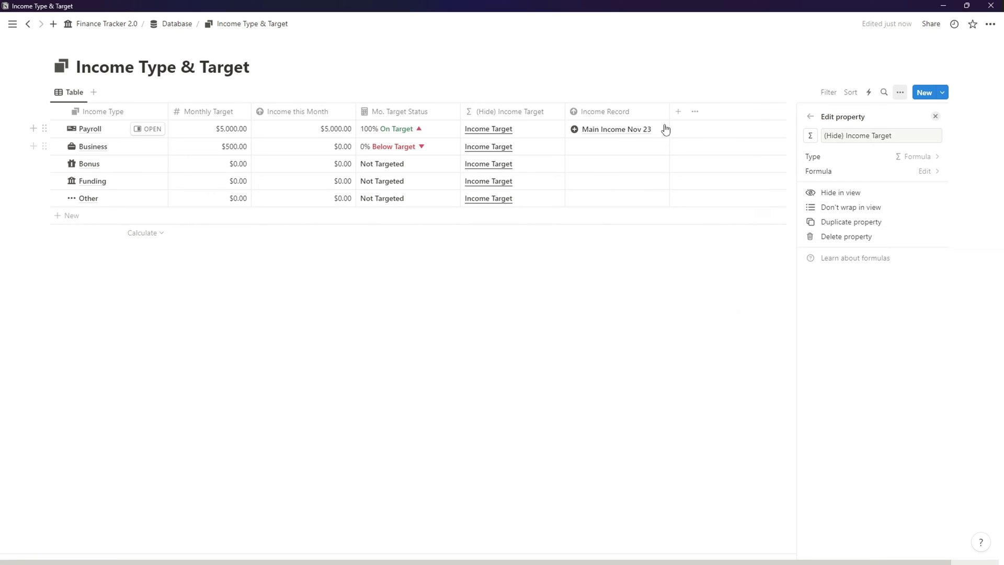
{"action": "left_click", "coordinate": [730, 246]}
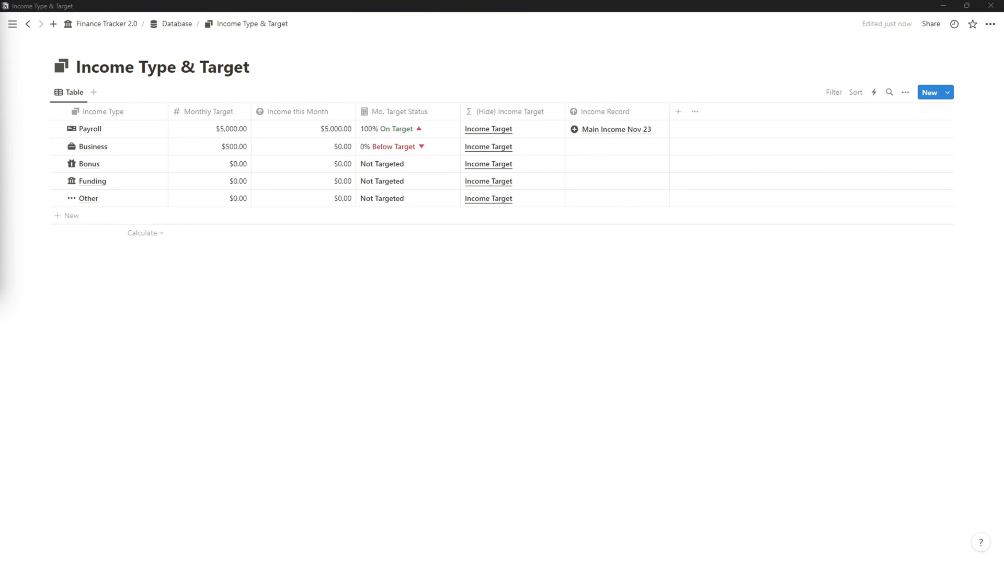
- Add another formula property named "(Hide) This Month Income" to the Income Type & Target table
{"action": "left_click", "coordinate": [679, 111]}
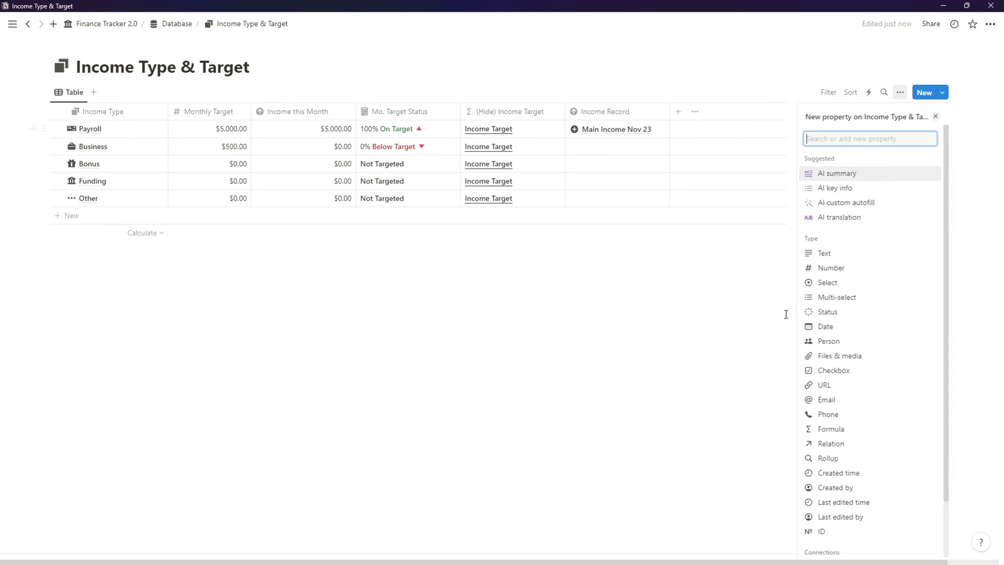
{"action": "left_click", "coordinate": [839, 431]}
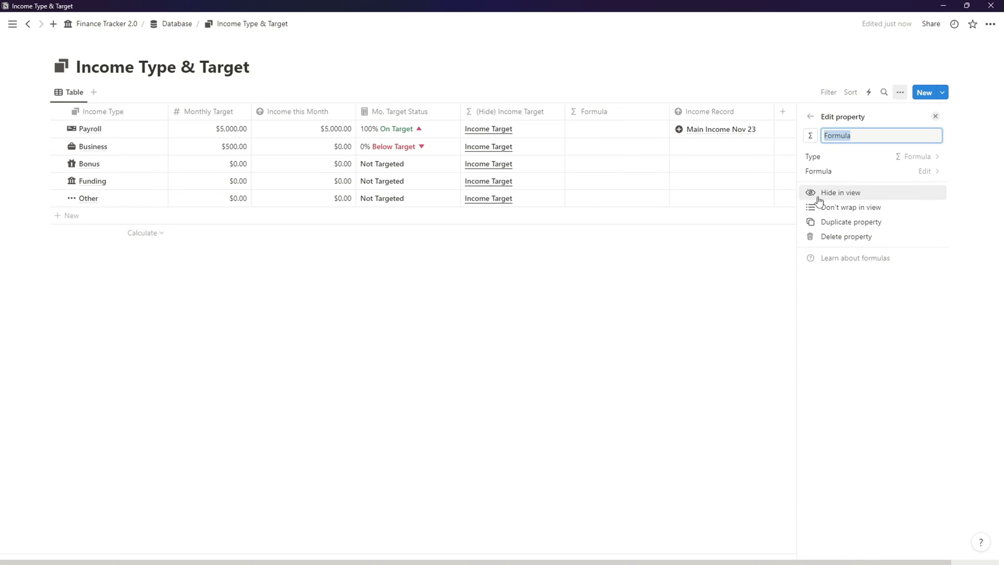
{"action": "type", "text": "(Hide) This Month Income"}
- Make (Hide) This Month Income show bold, underlined "This Mo. Income" and move the Income Record column ahead of the two (Hide) columns
{"action": "left_click", "coordinate": [928, 173]}
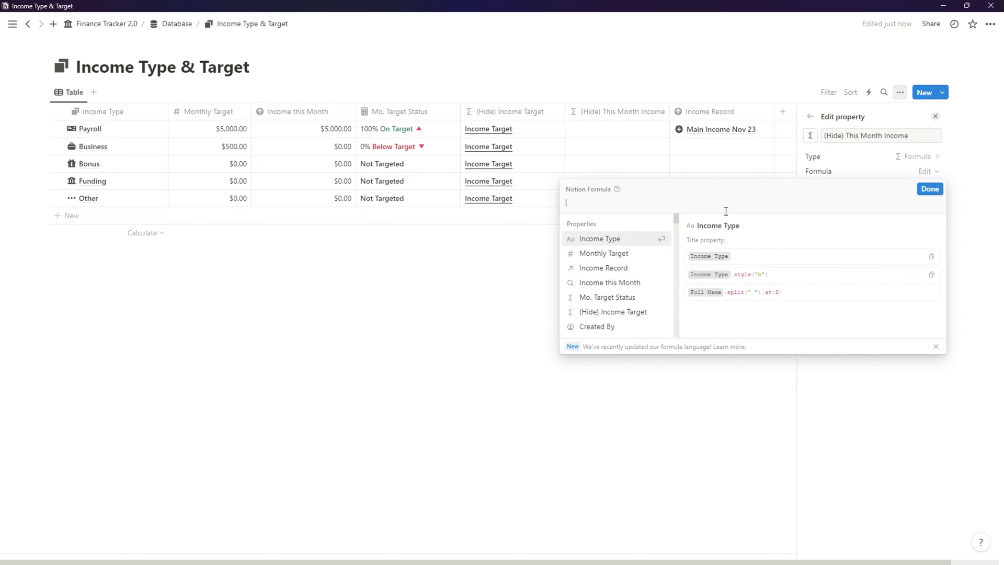
{"action": "key", "text": "ctrl+v"}
{"action": "left_click", "coordinate": [929, 189]}
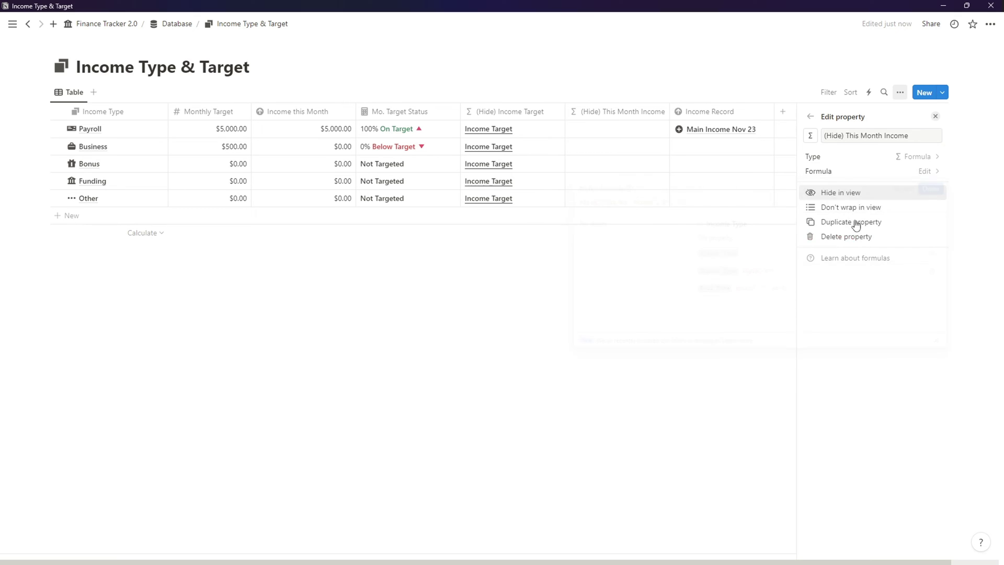
{"action": "left_click", "coordinate": [656, 316]}
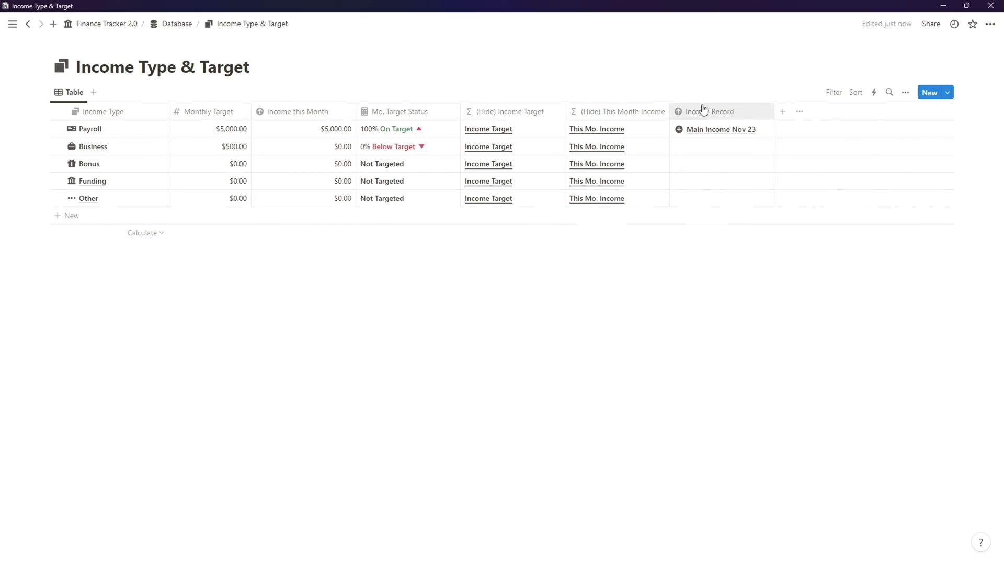
{"action": "left_click_drag", "start_coordinate": [703, 109], "coordinate": [511, 116]}
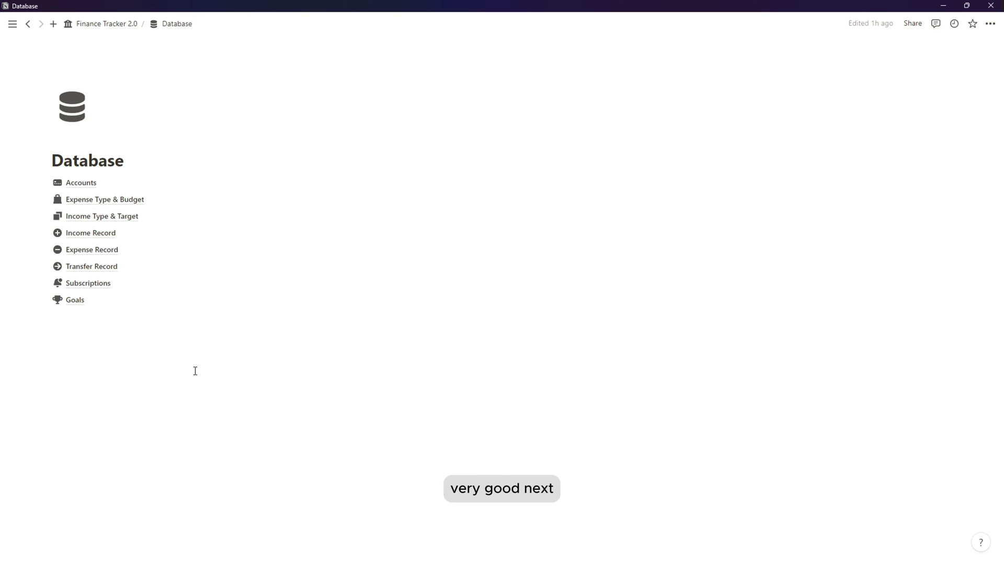
- In the Accounts database, give the Expense Record property a circled minus icon and the Income Record property a circled plus icon
{"action": "left_click", "coordinate": [98, 187]}
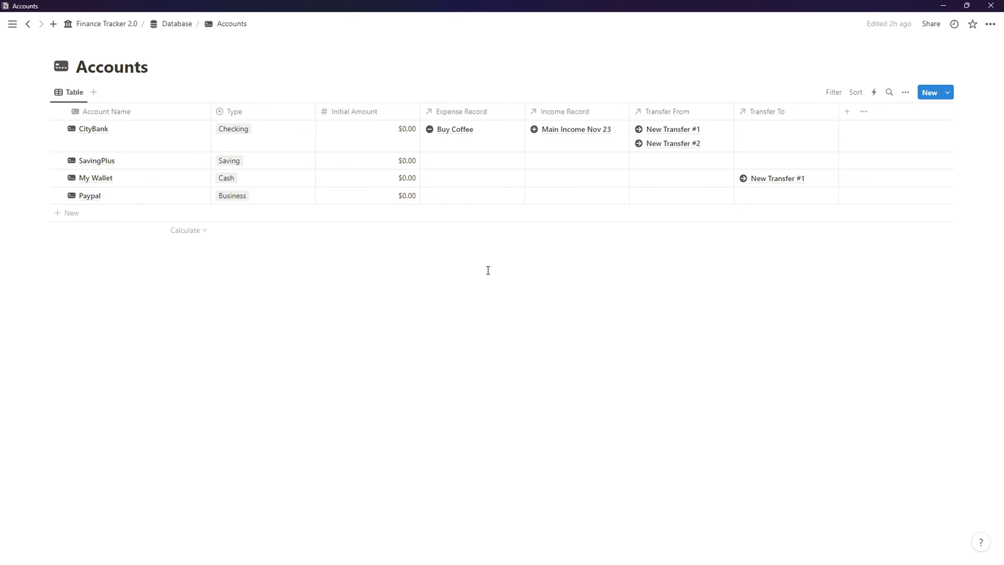
{"action": "left_click", "coordinate": [444, 111]}
{"action": "left_click", "coordinate": [429, 135]}
{"action": "left_click", "coordinate": [393, 231]}
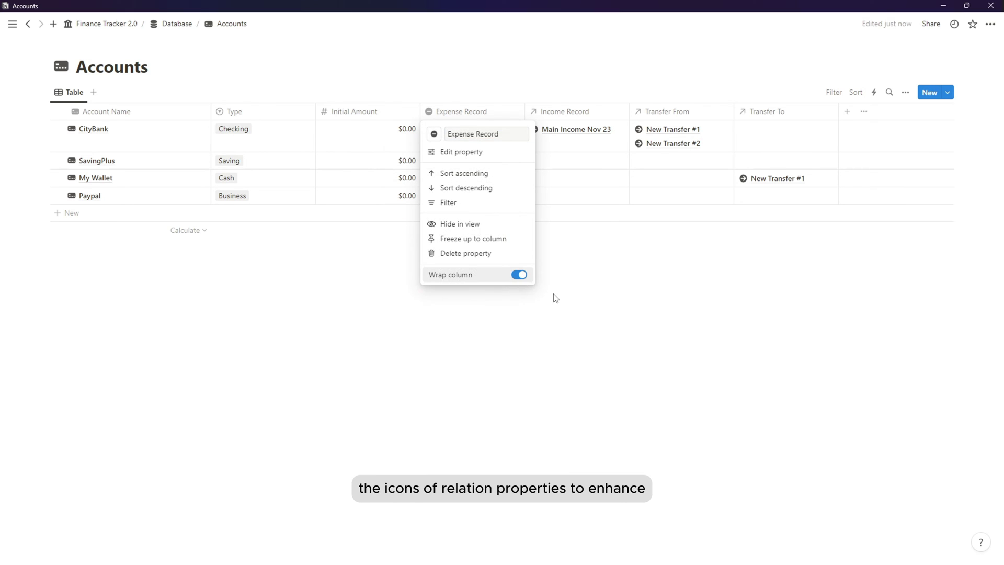
{"action": "left_click", "coordinate": [568, 317]}
{"action": "left_click", "coordinate": [563, 117]}
{"action": "left_click", "coordinate": [539, 134]}
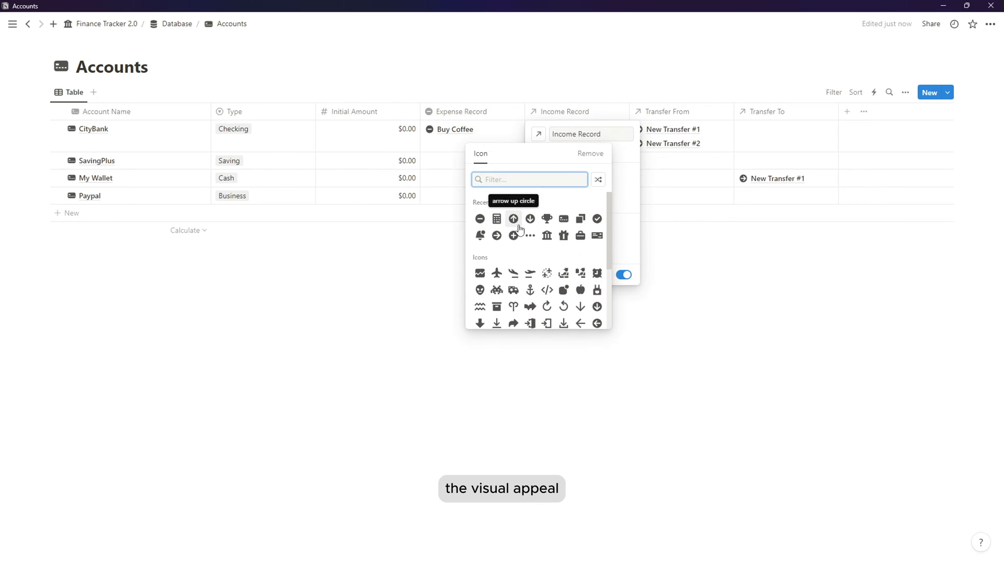
{"action": "left_click", "coordinate": [513, 232]}
{"action": "left_click", "coordinate": [688, 265]}
- Give both the Transfer From and Transfer To properties the circled right-arrow icon
{"action": "left_click", "coordinate": [655, 112]}
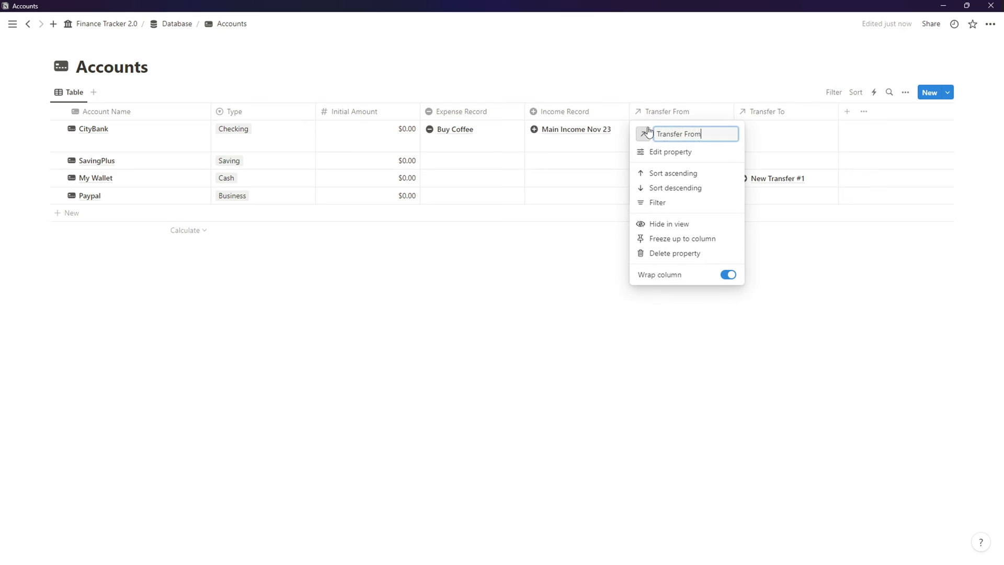
{"action": "left_click", "coordinate": [643, 134]}
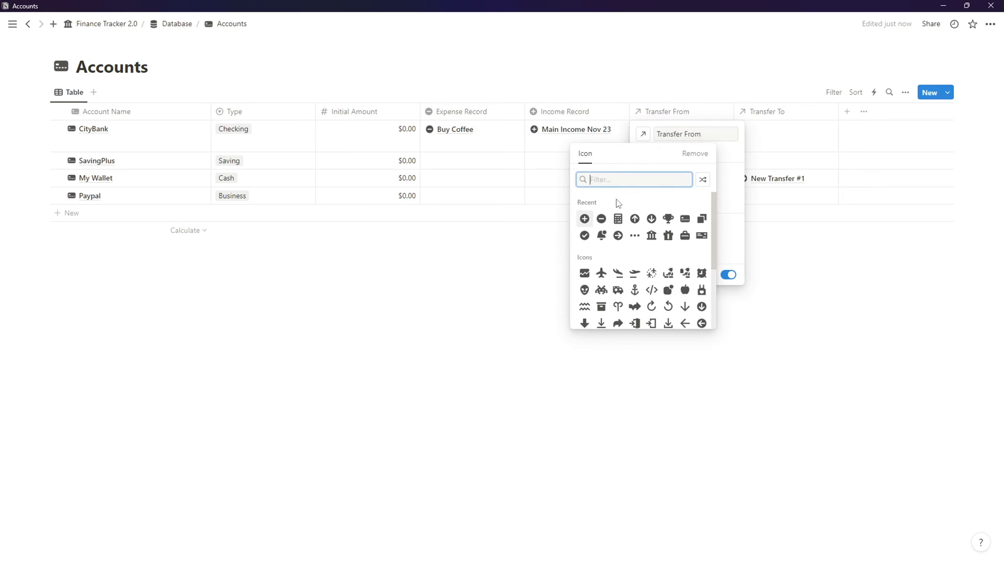
{"action": "left_click", "coordinate": [618, 235]}
{"action": "left_click", "coordinate": [560, 259]}
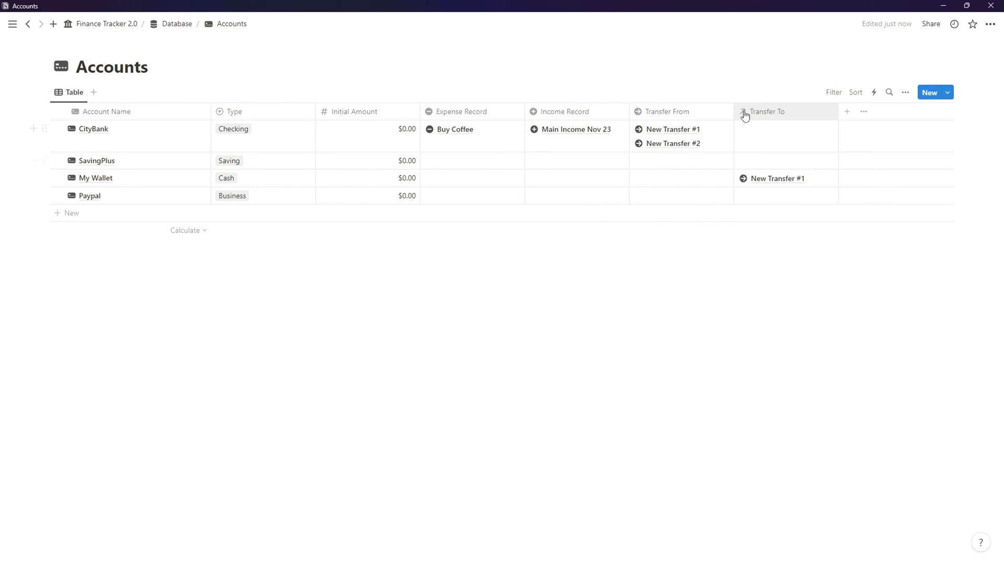
{"action": "left_click", "coordinate": [744, 112]}
{"action": "left_click", "coordinate": [748, 134]}
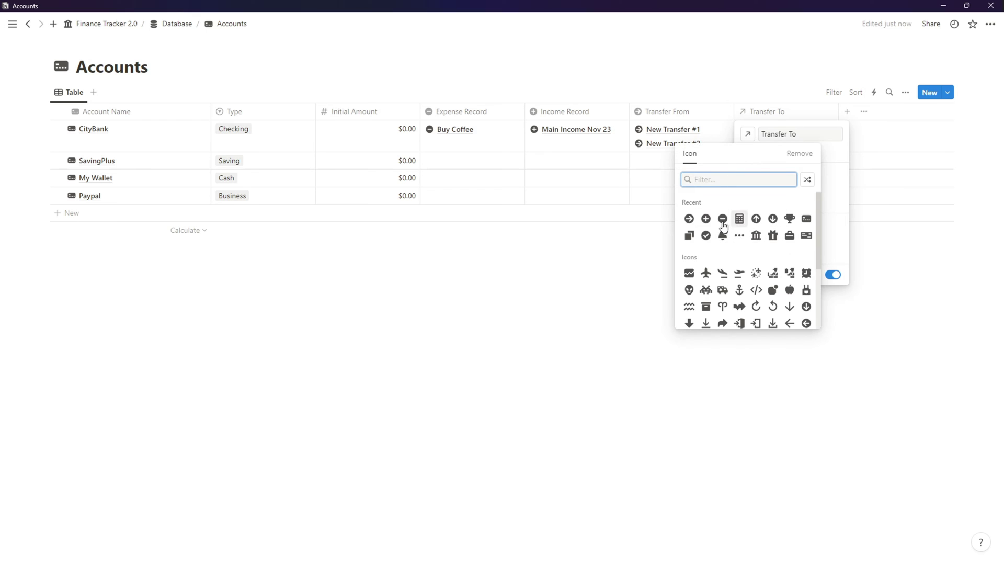
{"action": "left_click", "coordinate": [689, 219]}
{"action": "left_click", "coordinate": [640, 283]}
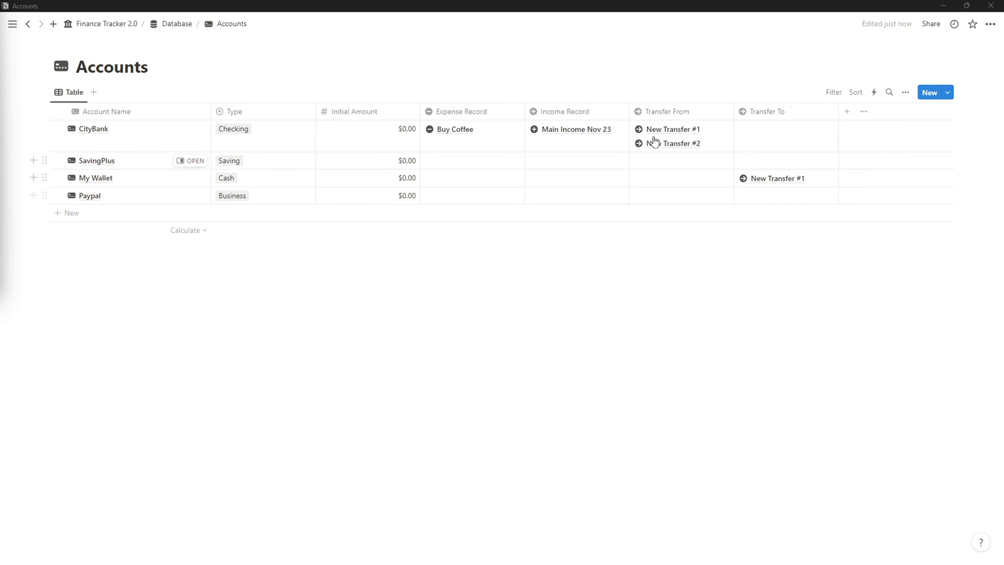
- Rename the Transfer From property to "Transfer Out" and the Transfer To property to "Transfer In"
{"action": "left_click", "coordinate": [708, 112]}
{"action": "double_click", "coordinate": [696, 134]}
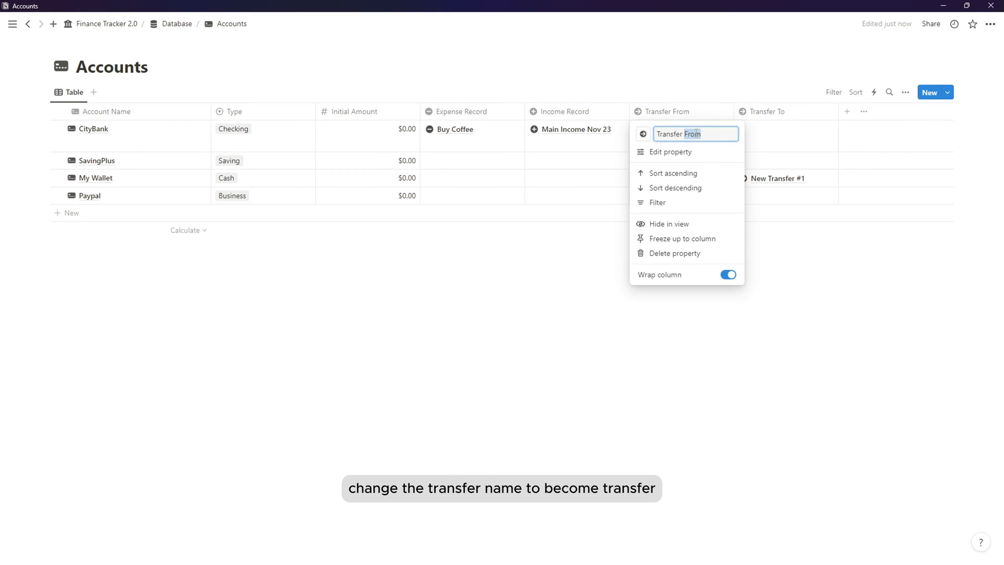
{"action": "type", "text": "Out"}
{"action": "key", "text": "Return"}
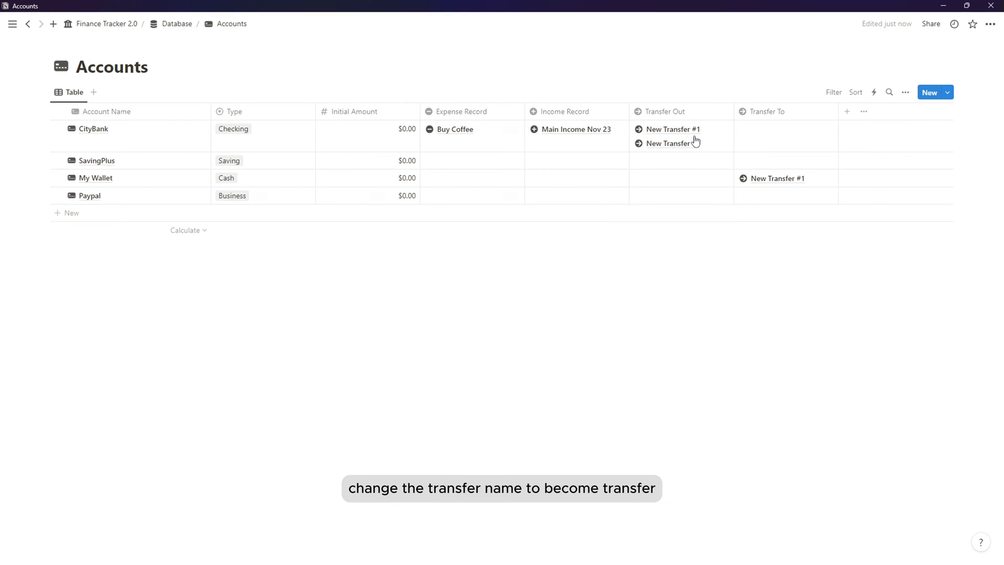
{"action": "left_click", "coordinate": [764, 112]}
{"action": "type", "text": "In"}
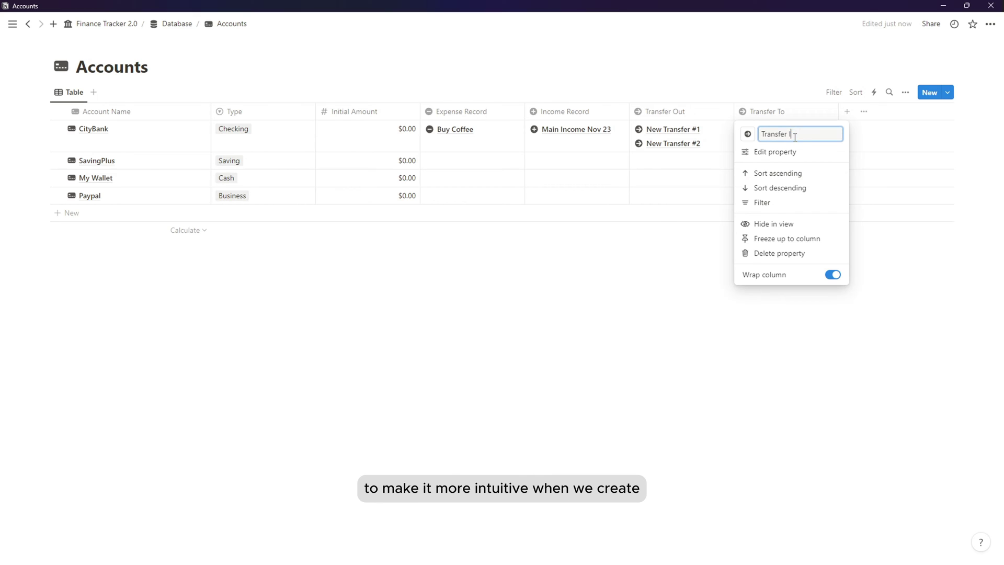
{"action": "key", "text": "Return"}
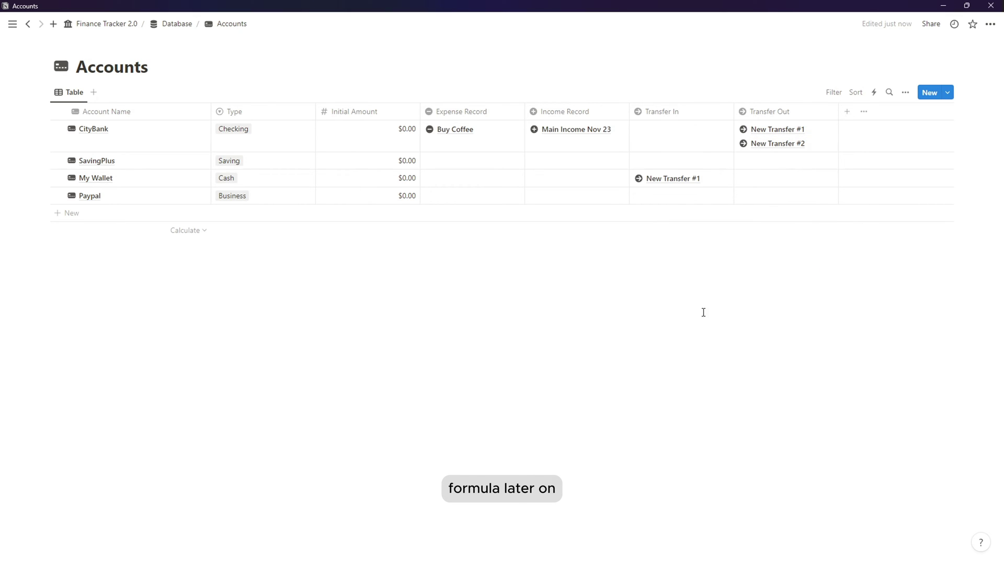
- Add a rollup property named "Total Income" with the arrow up circle icon to the Accounts table
{"action": "mouse_move", "coordinate": [793, 562]}
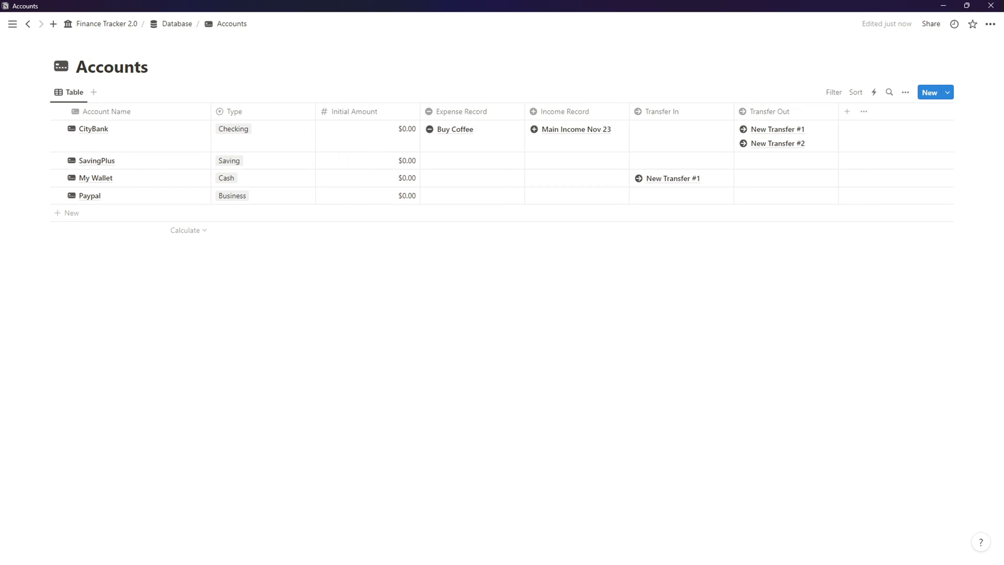
{"action": "key", "text": "alt+Tab"}
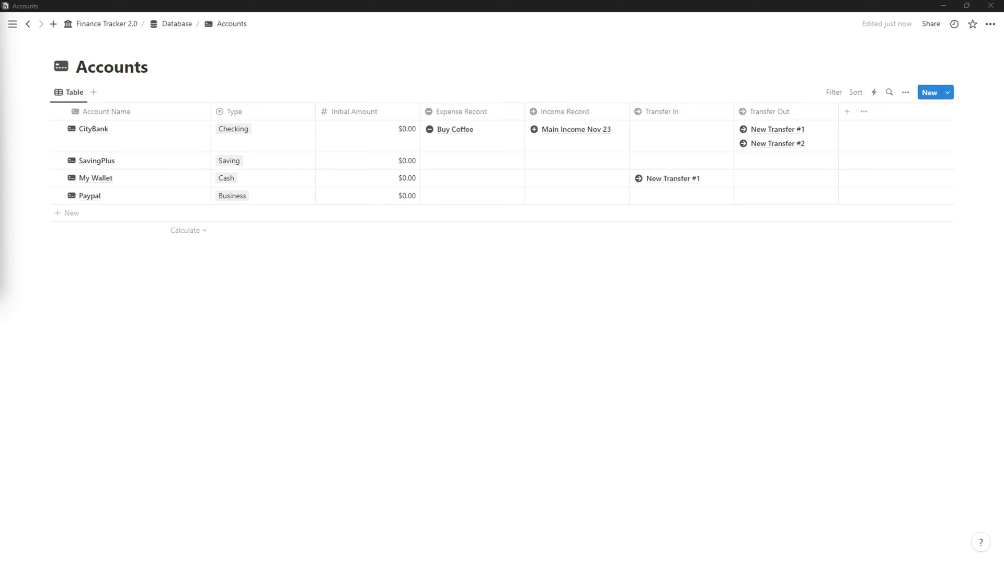
{"action": "left_click", "coordinate": [847, 111]}
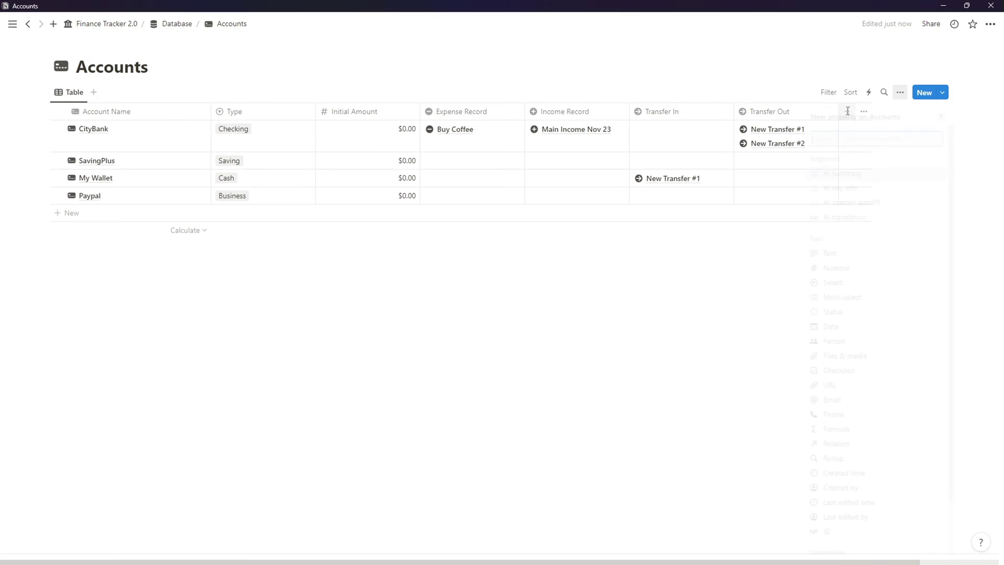
{"action": "scroll", "coordinate": [826, 335], "scroll_direction": "down", "scroll_amount": 2}
{"action": "left_click", "coordinate": [831, 395]}
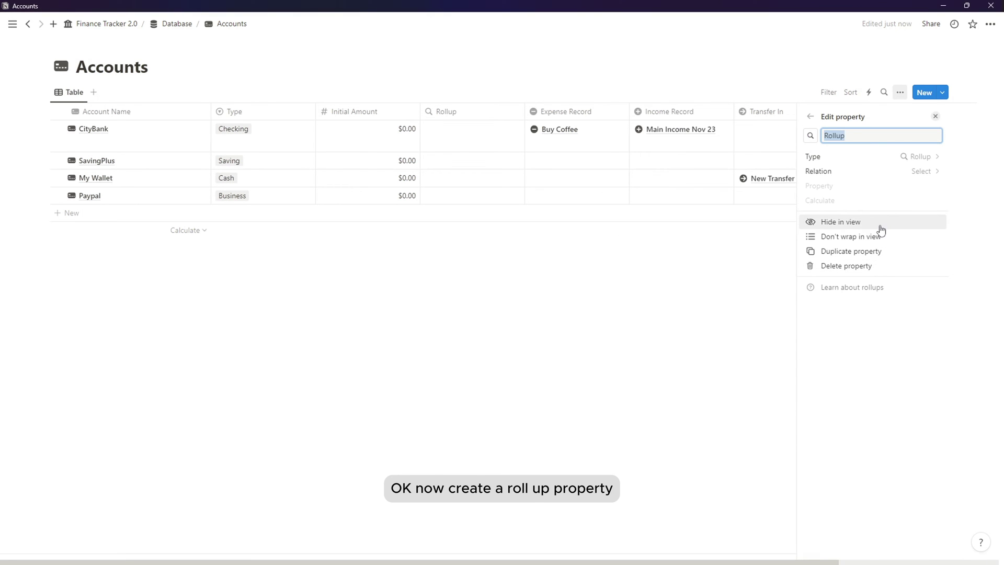
{"action": "type", "text": "Total Income"}
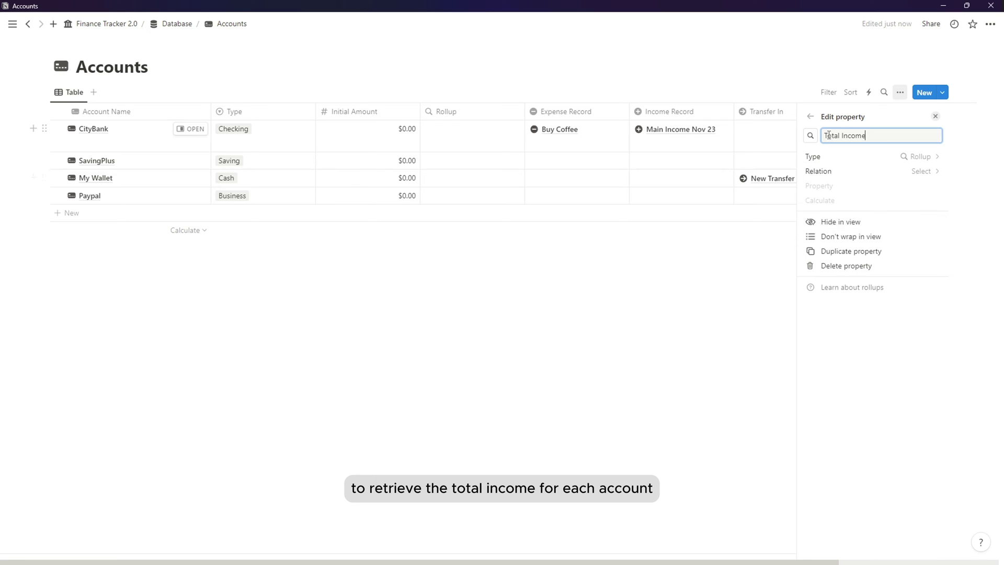
{"action": "left_click", "coordinate": [810, 135]}
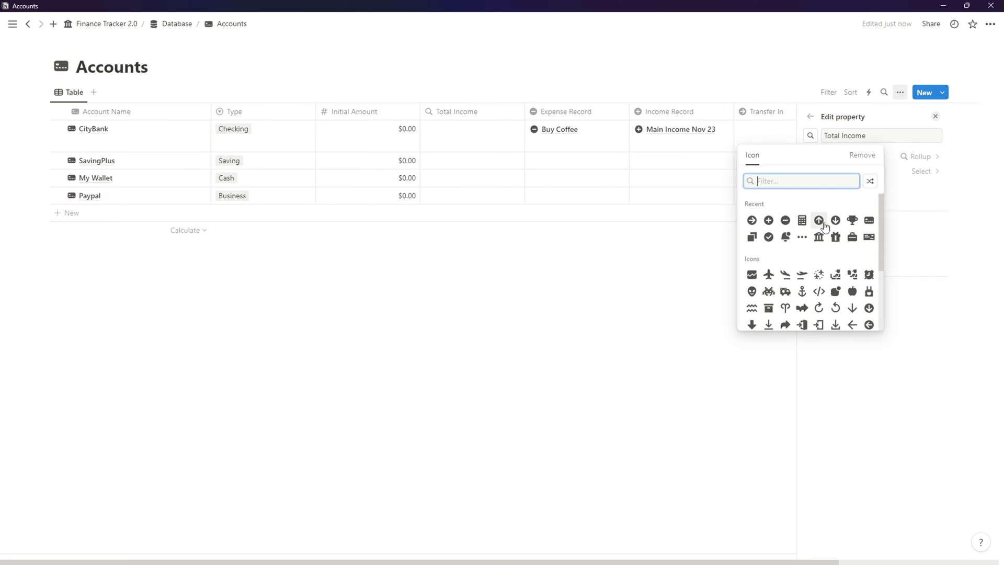
{"action": "left_click", "coordinate": [818, 220]}
- Configure the Total Income rollup to sum the Amount property through the Income Record relation
{"action": "left_click", "coordinate": [920, 171]}
{"action": "left_click", "coordinate": [857, 228]}
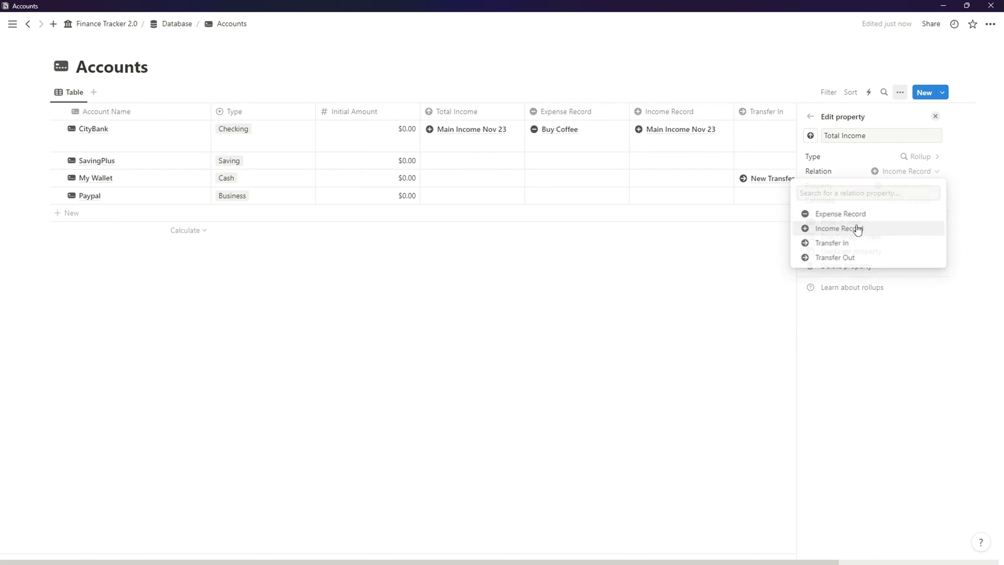
{"action": "left_click", "coordinate": [896, 186]}
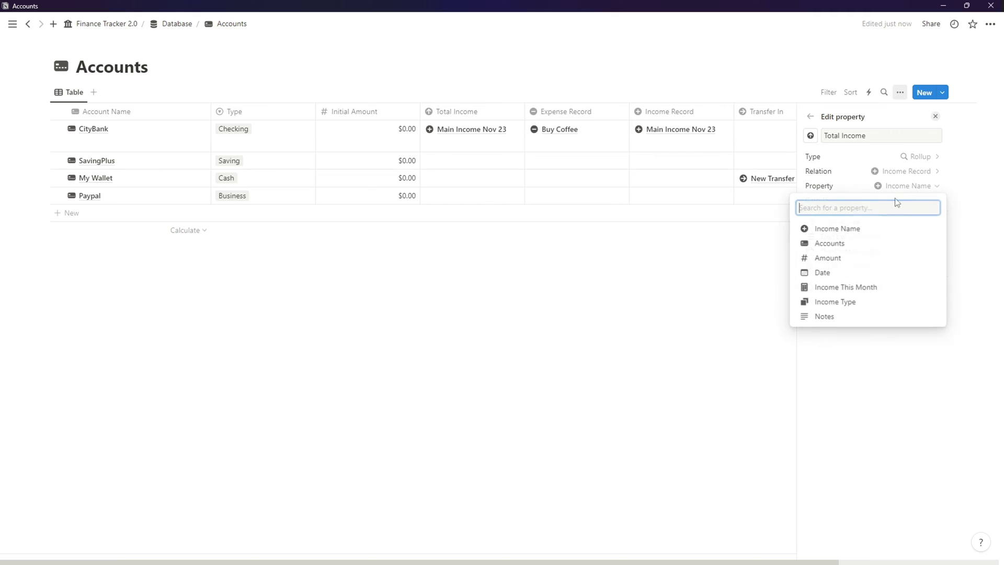
{"action": "left_click", "coordinate": [860, 258]}
{"action": "left_click", "coordinate": [930, 201]}
{"action": "left_click", "coordinate": [857, 350]}
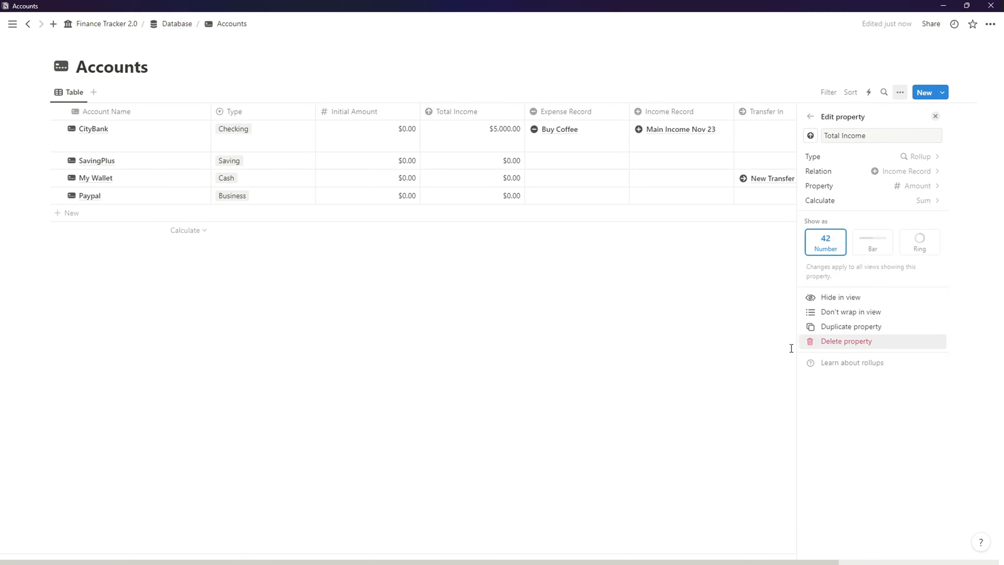
{"action": "left_click", "coordinate": [668, 378]}
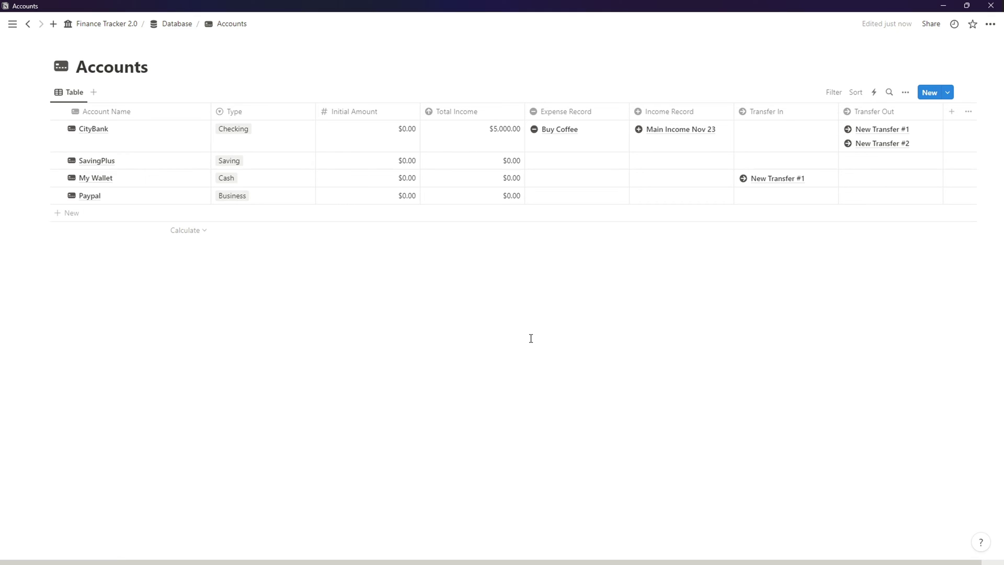
- Add a rollup property named "Total Expense" with the circled down-arrow icon to the Accounts table
{"action": "left_click", "coordinate": [951, 111]}
{"action": "left_click", "coordinate": [802, 459]}
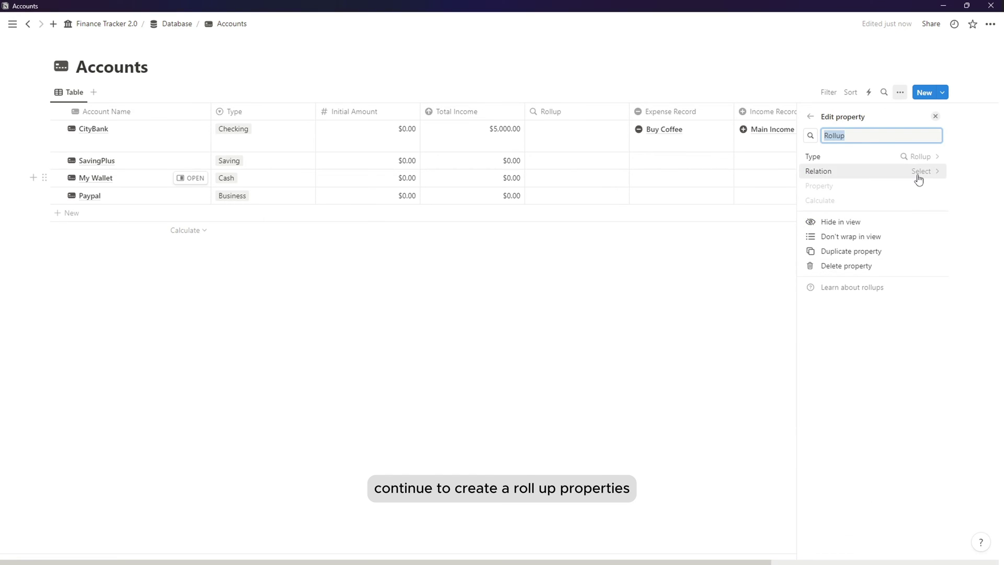
{"action": "type", "text": "Total Expense"}
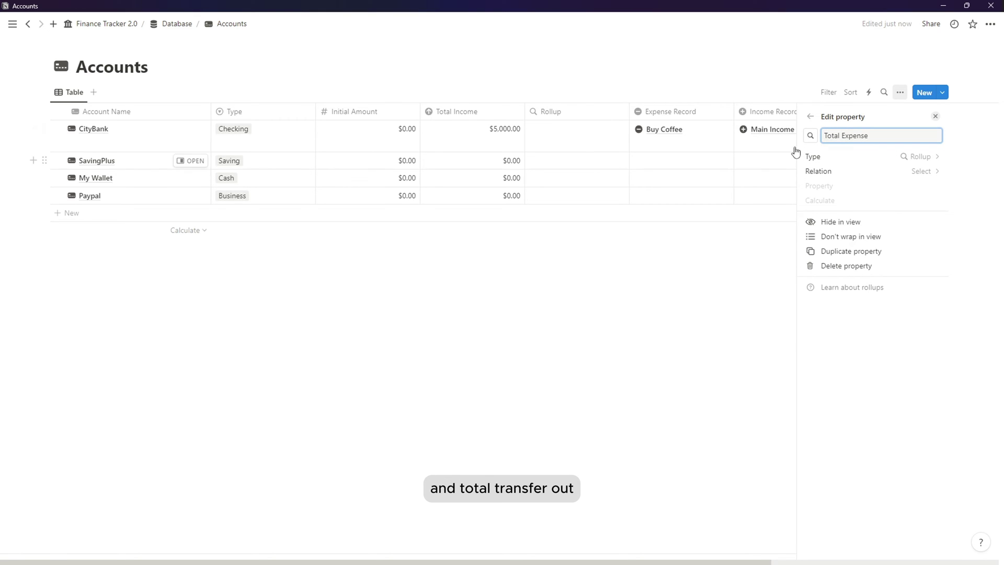
{"action": "left_click", "coordinate": [810, 136]}
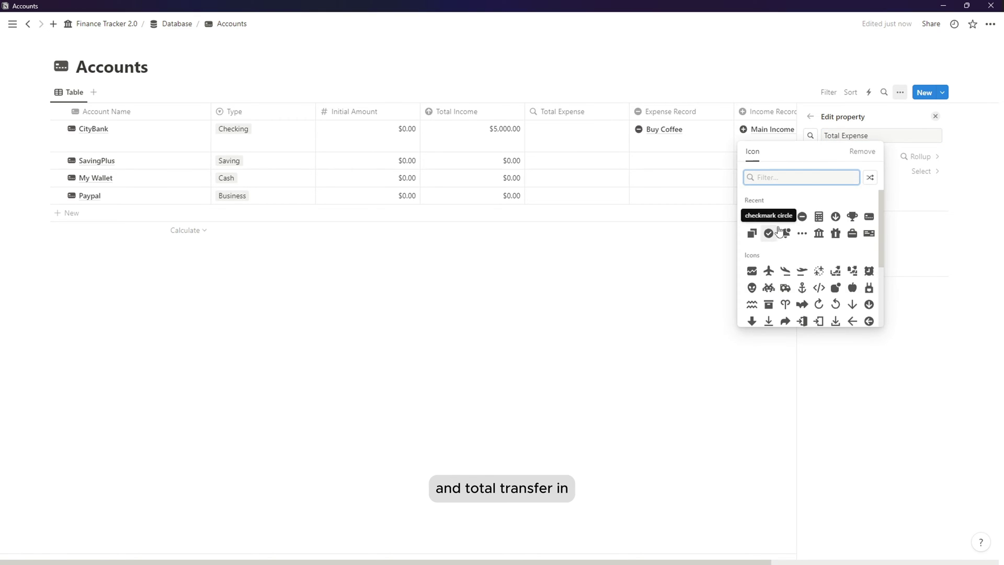
{"action": "left_click", "coordinate": [835, 216]}
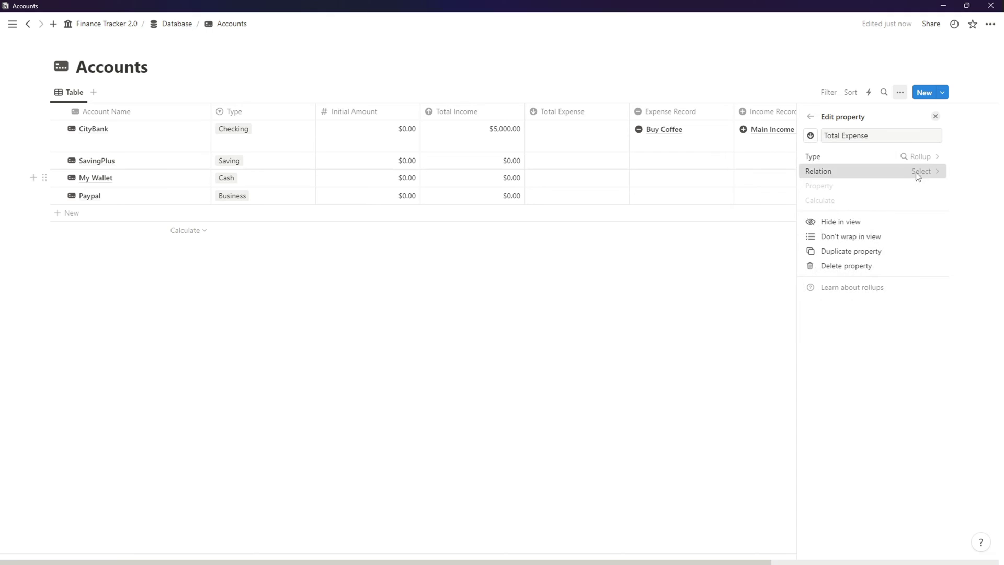
- Configure the Total Expense rollup to sum the Amount property through the Expense Record relation
{"action": "left_click", "coordinate": [914, 171]}
{"action": "left_click", "coordinate": [895, 213]}
{"action": "left_click", "coordinate": [917, 189]}
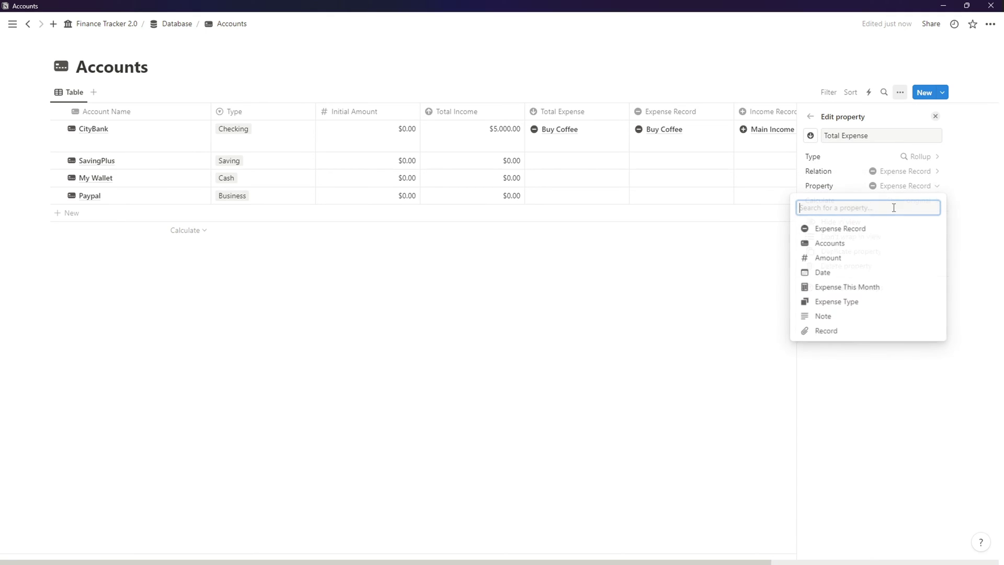
{"action": "left_click", "coordinate": [872, 257]}
{"action": "left_click", "coordinate": [915, 202]}
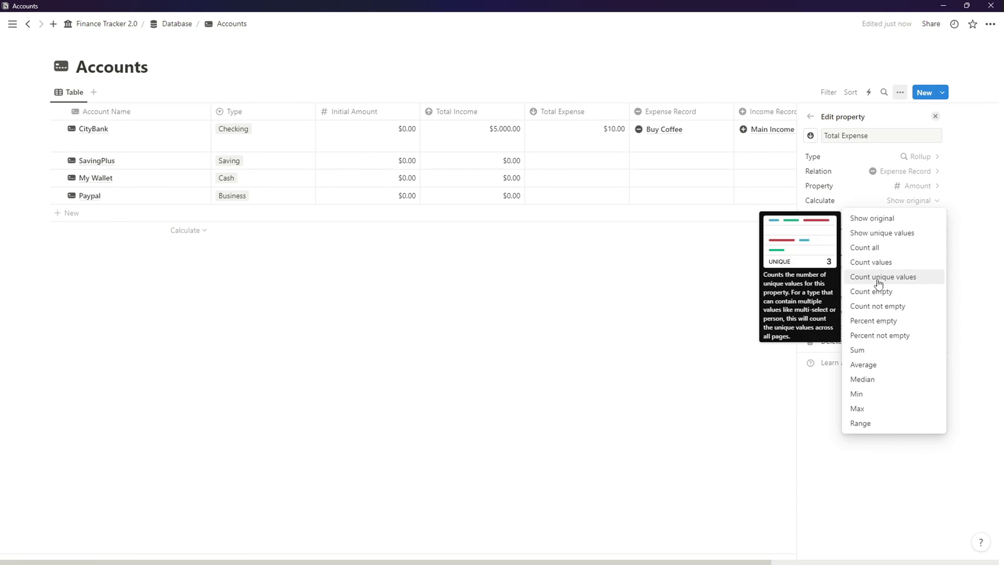
{"action": "left_click", "coordinate": [879, 350]}
{"action": "left_click", "coordinate": [702, 332]}
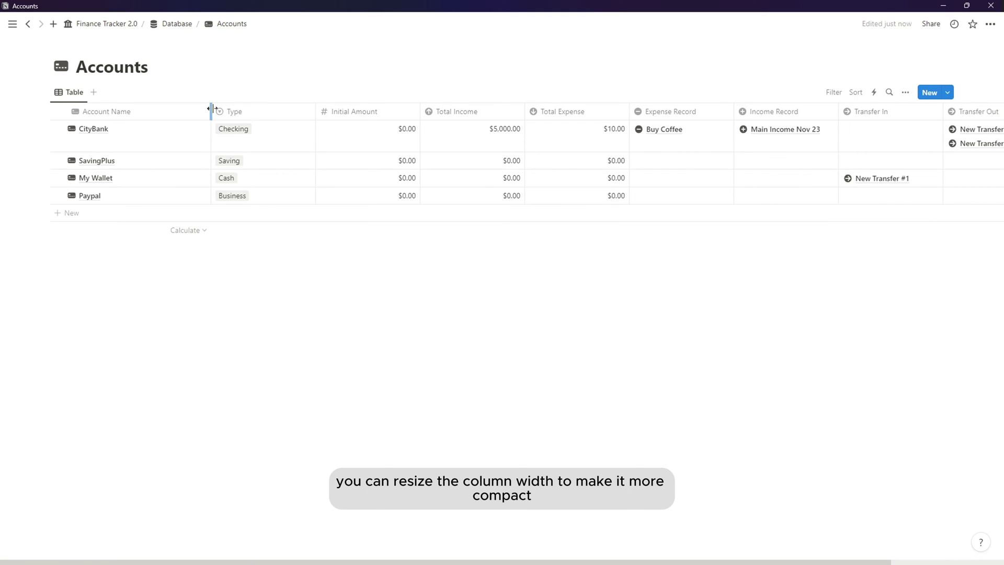
- Narrow the Accounts table's columns from Account Name through Income Record to make the table more compact
{"action": "left_click_drag", "start_coordinate": [210, 111], "coordinate": [139, 111]}
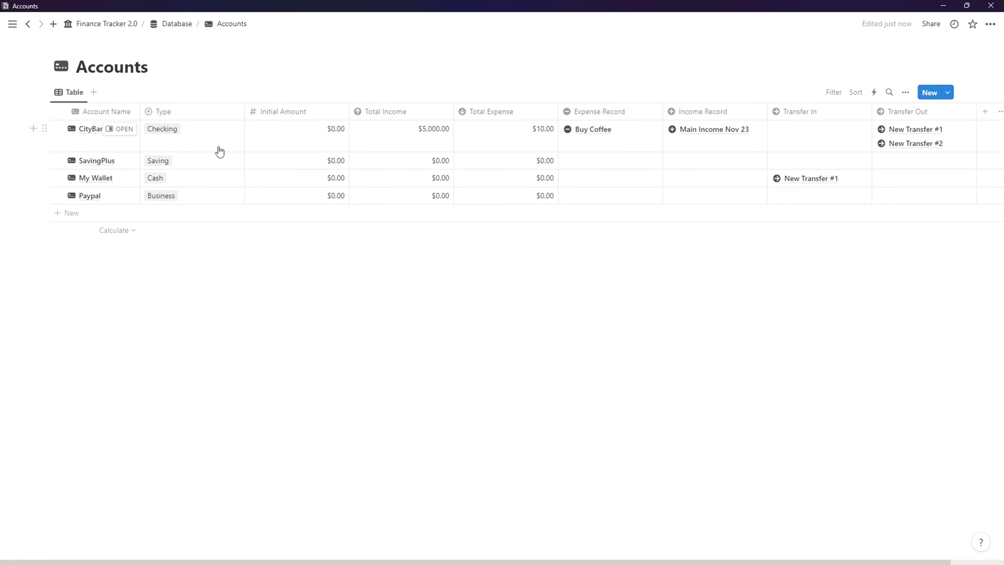
{"action": "left_click_drag", "start_coordinate": [244, 111], "coordinate": [196, 111]}
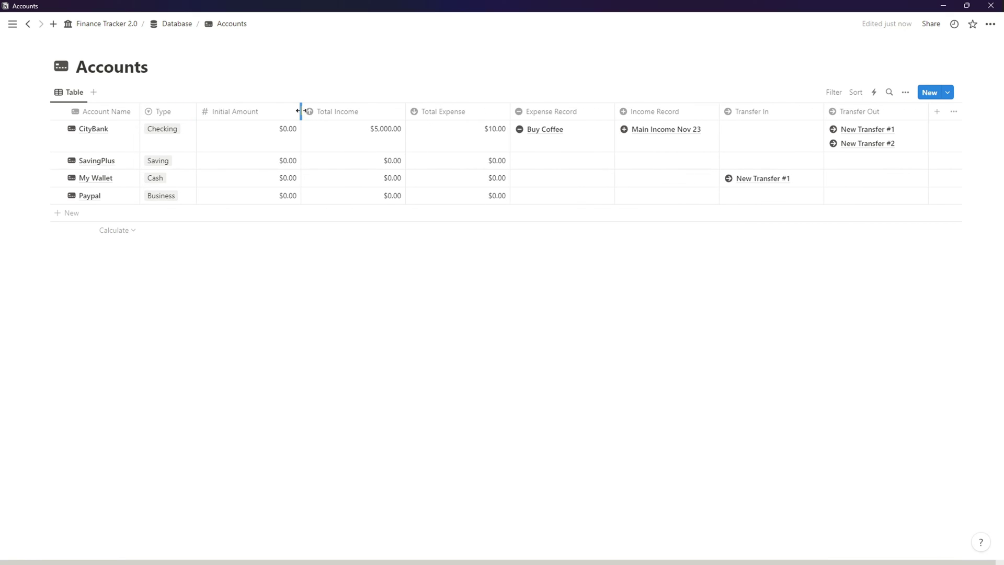
{"action": "left_click_drag", "start_coordinate": [299, 110], "coordinate": [280, 111]}
{"action": "left_click_drag", "start_coordinate": [385, 112], "coordinate": [359, 116]}
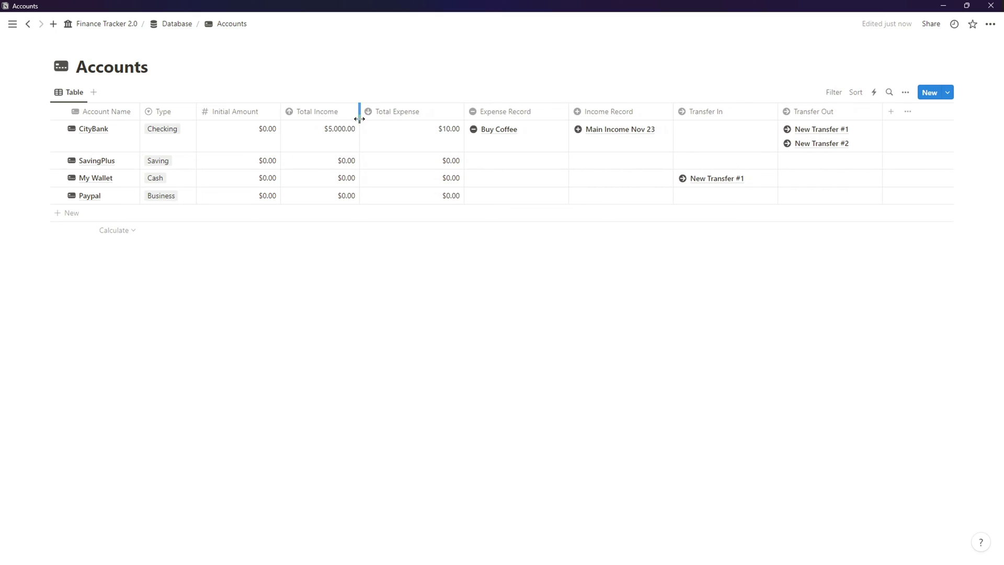
{"action": "left_click_drag", "start_coordinate": [464, 111], "coordinate": [442, 111]}
{"action": "left_click_drag", "start_coordinate": [546, 115], "coordinate": [523, 116]}
{"action": "left_click_drag", "start_coordinate": [629, 110], "coordinate": [624, 112]}
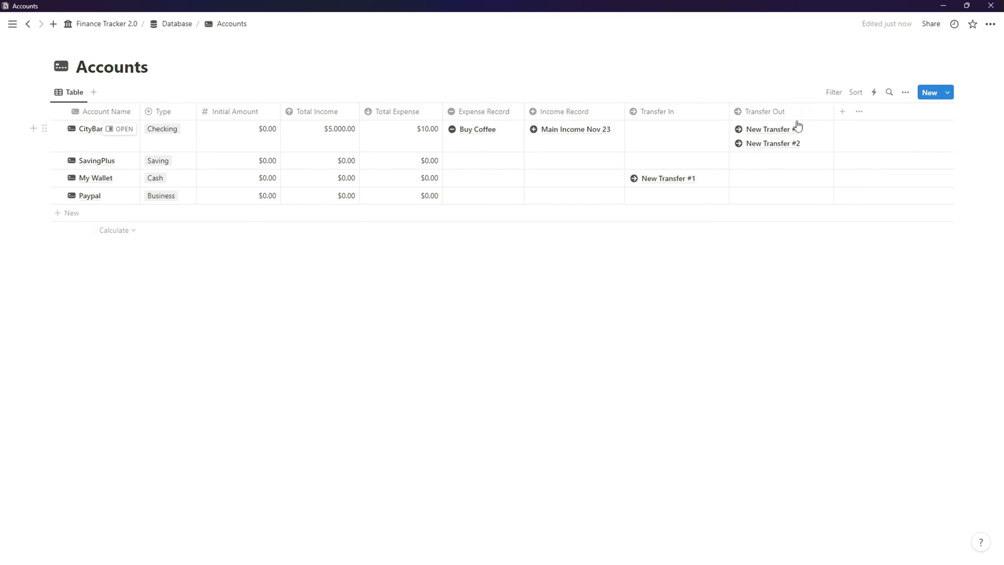
- Add a rollup property named "Total Transfer In" with the circled up-arrow icon to the Accounts table
{"action": "left_click", "coordinate": [841, 111]}
{"action": "left_click", "coordinate": [860, 458]}
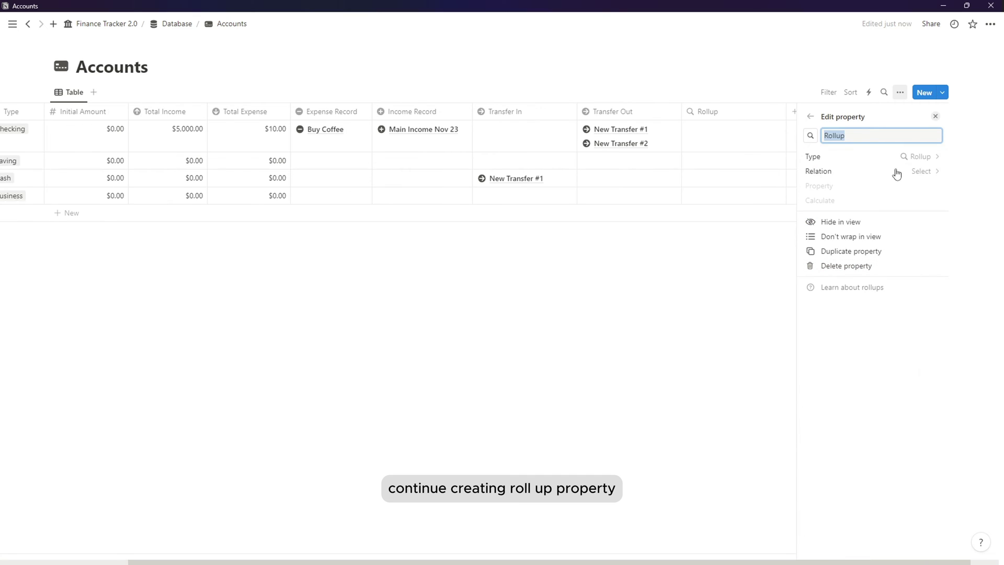
{"action": "type", "text": "Total Transfer In"}
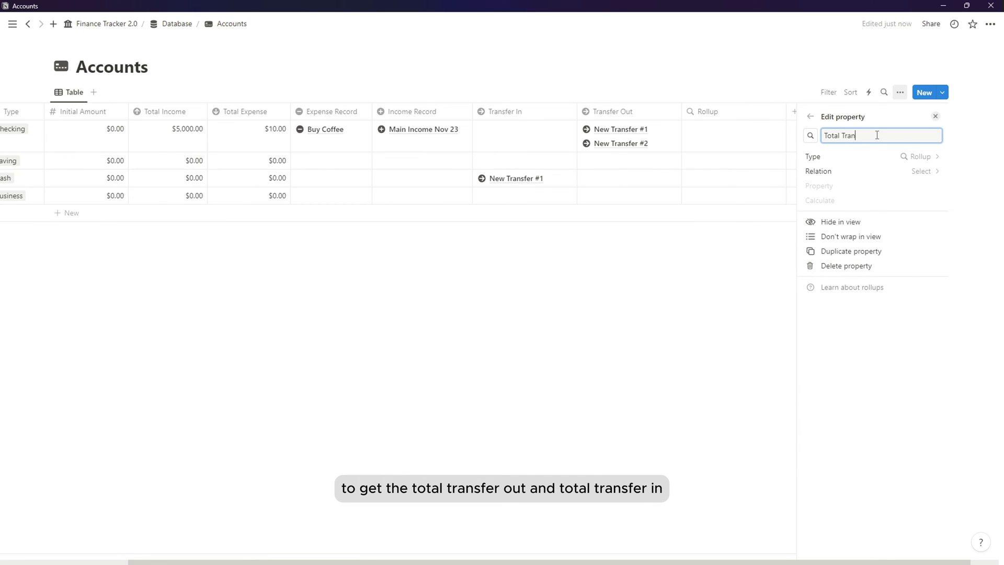
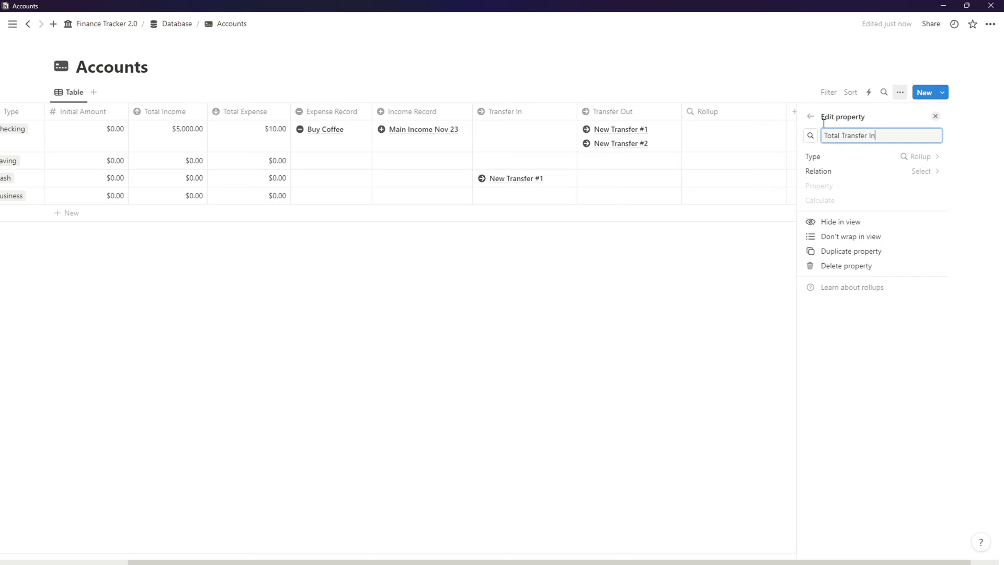
{"action": "left_click", "coordinate": [809, 136]}
{"action": "left_click", "coordinate": [751, 224]}
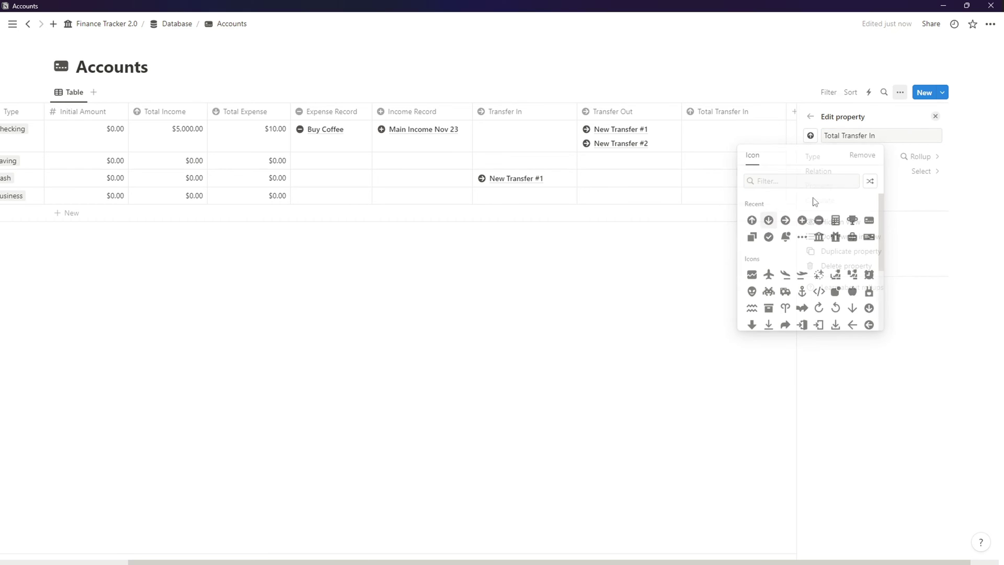
- Configure the Total Transfer In rollup to sum the Amount property through the Transfer In relation
{"action": "left_click", "coordinate": [914, 173]}
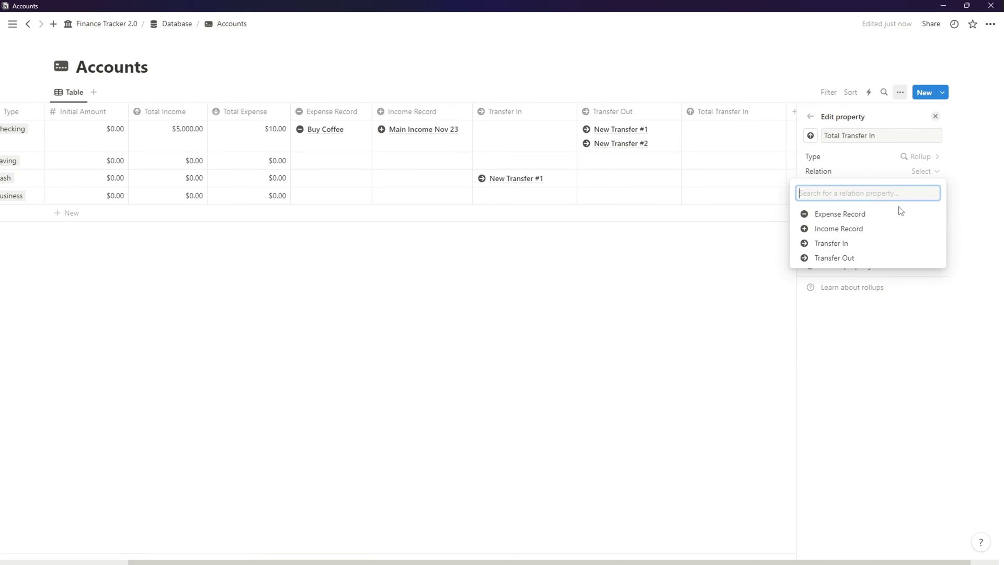
{"action": "left_click", "coordinate": [890, 245]}
{"action": "left_click", "coordinate": [926, 188]}
{"action": "left_click", "coordinate": [908, 242]}
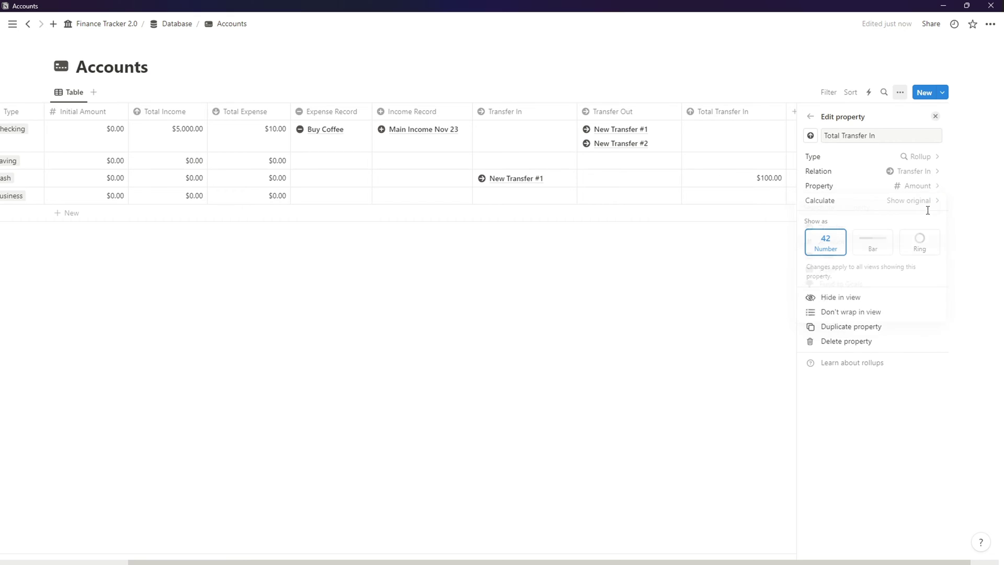
{"action": "left_click", "coordinate": [927, 204]}
{"action": "left_click", "coordinate": [884, 350]}
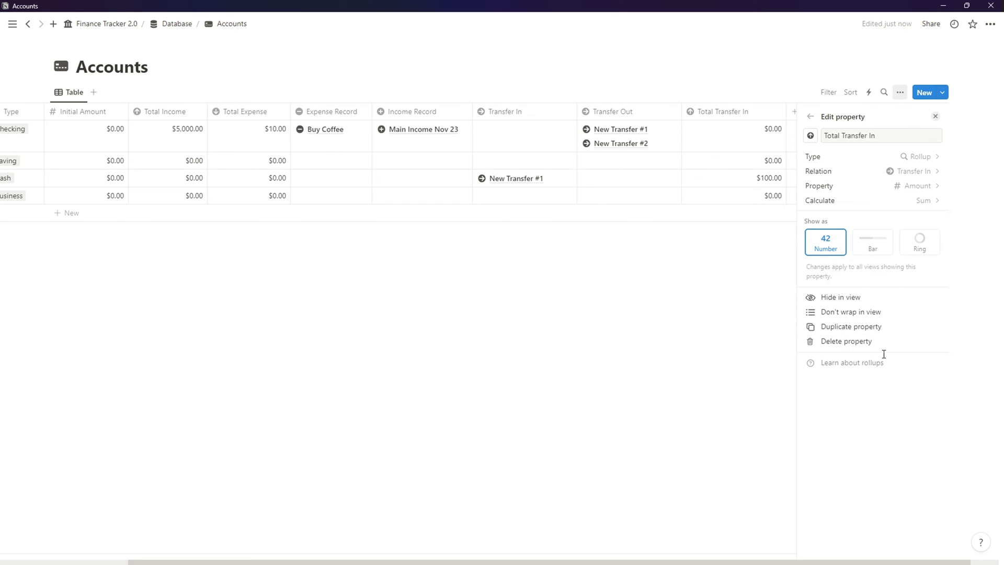
{"action": "left_click", "coordinate": [747, 338]}
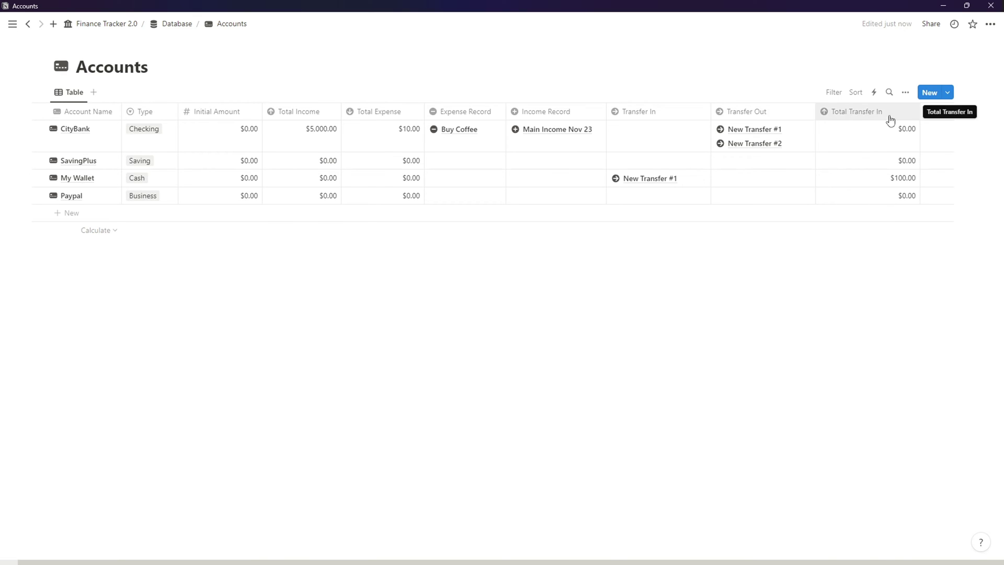
- Move the Total Transfer In column between Total Expense and Expense Record and narrow it to fit its heading
{"action": "left_click_drag", "start_coordinate": [889, 116], "coordinate": [503, 137]}
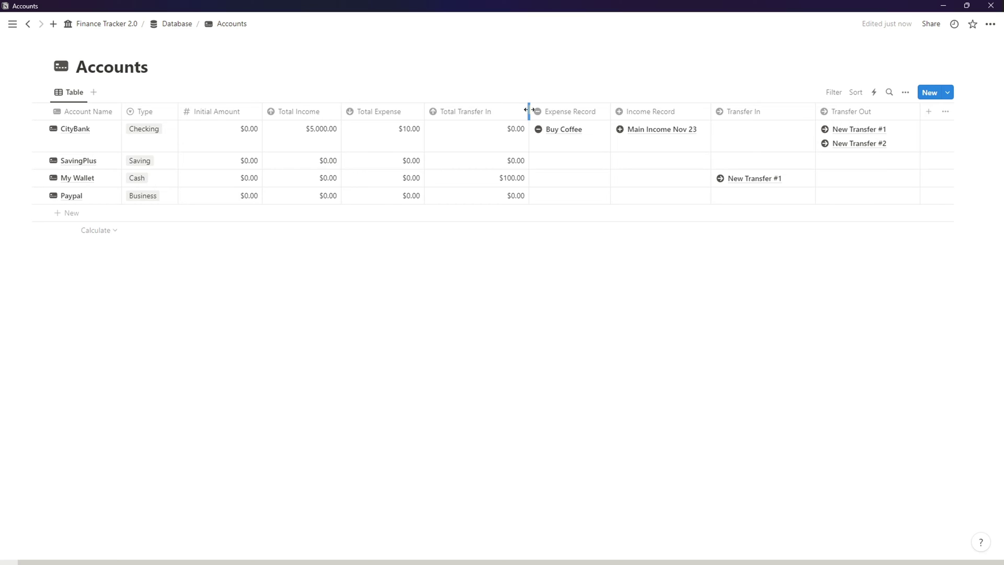
{"action": "left_click_drag", "start_coordinate": [529, 109], "coordinate": [498, 111]}
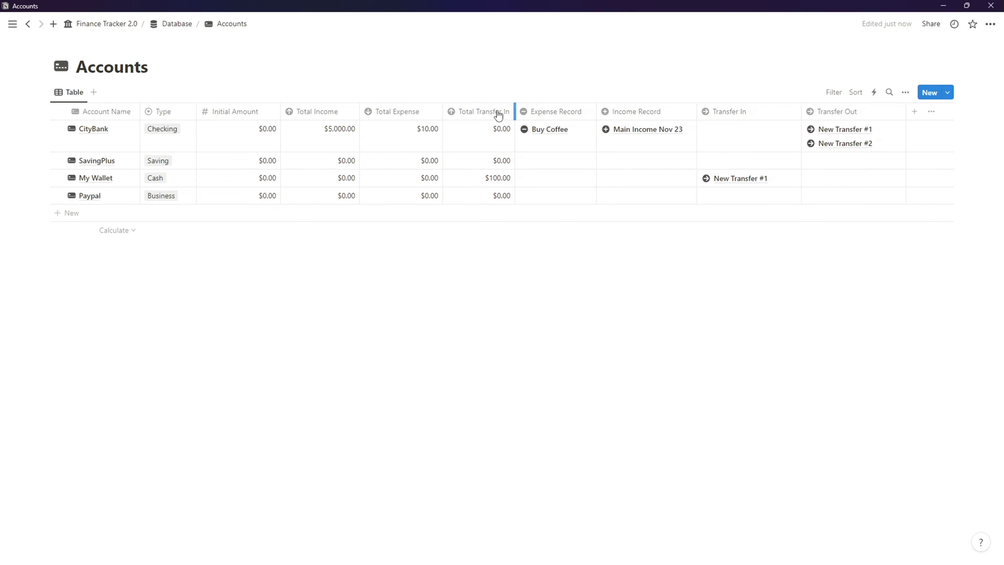
- Add a rollup property named "Total Transfer Out" with the circled down-arrow icon to the Accounts table
{"action": "left_click", "coordinate": [911, 113]}
{"action": "left_click", "coordinate": [836, 456]}
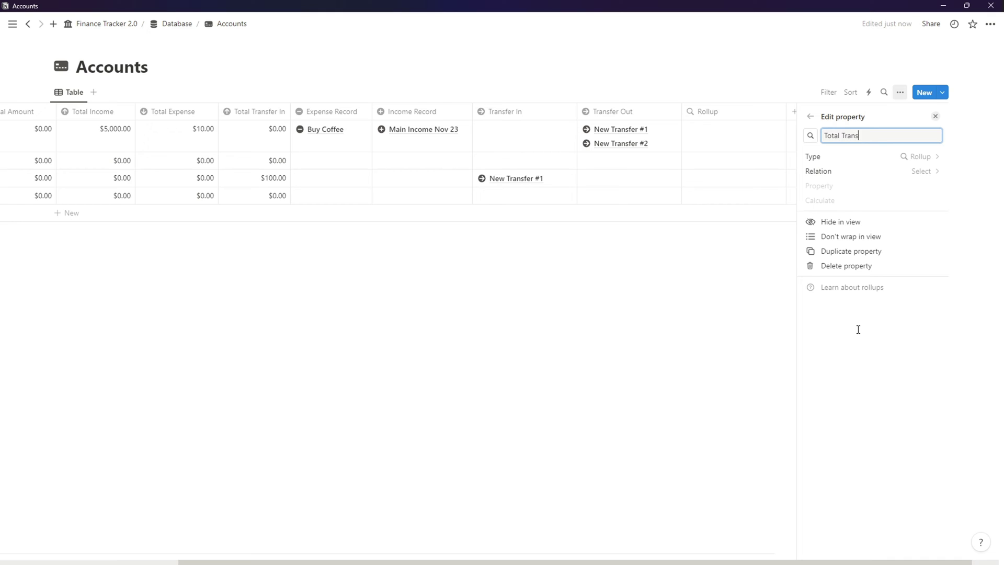
{"action": "left_click", "coordinate": [809, 136]}
{"action": "left_click", "coordinate": [768, 216]}
- Configure the Total Transfer Out rollup to sum the Amount property through the Transfer Out relation
{"action": "left_click", "coordinate": [937, 171]}
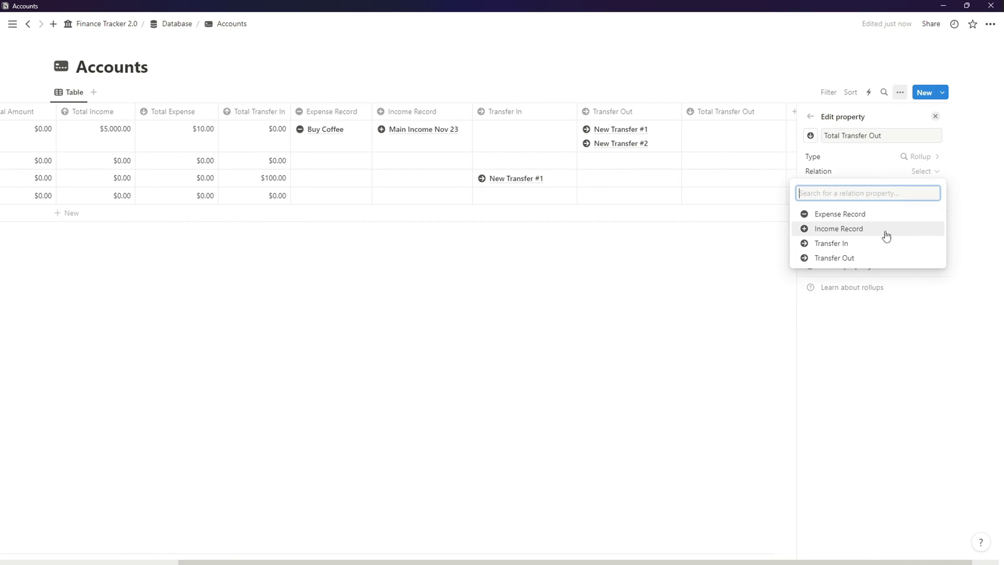
{"action": "left_click", "coordinate": [880, 258]}
{"action": "left_click", "coordinate": [921, 187]}
{"action": "left_click", "coordinate": [910, 242]}
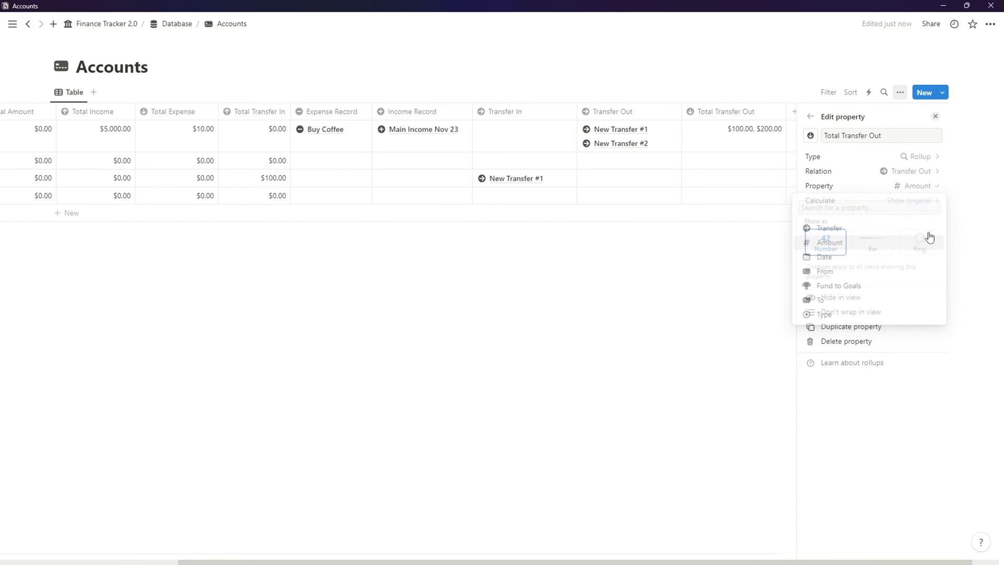
{"action": "left_click", "coordinate": [920, 200]}
{"action": "left_click", "coordinate": [894, 355]}
{"action": "left_click", "coordinate": [708, 366]}
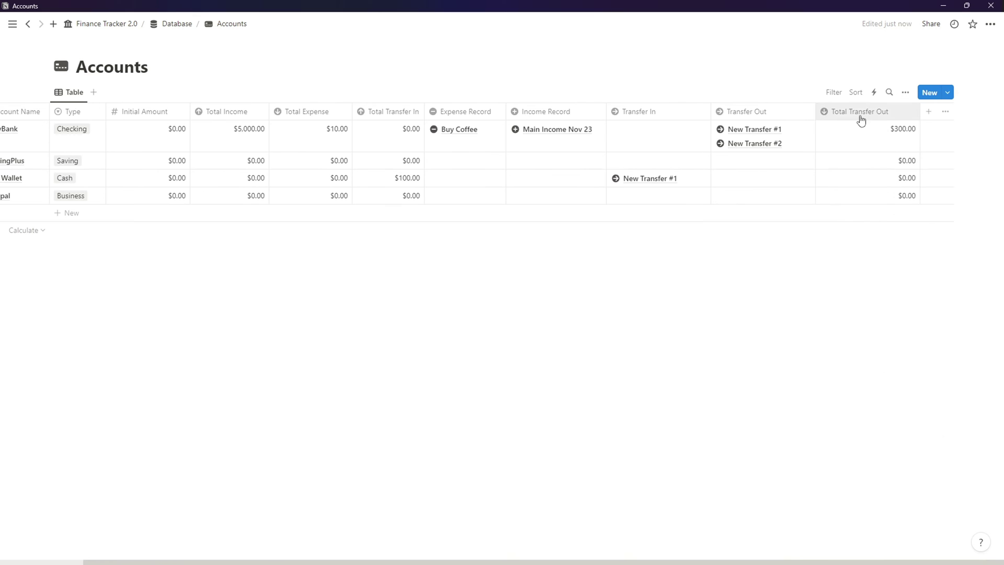
- Move the Total Transfer Out column between Total Transfer In and Expense Record and narrow it to fit its heading
{"action": "left_click_drag", "start_coordinate": [861, 119], "coordinate": [471, 135]}
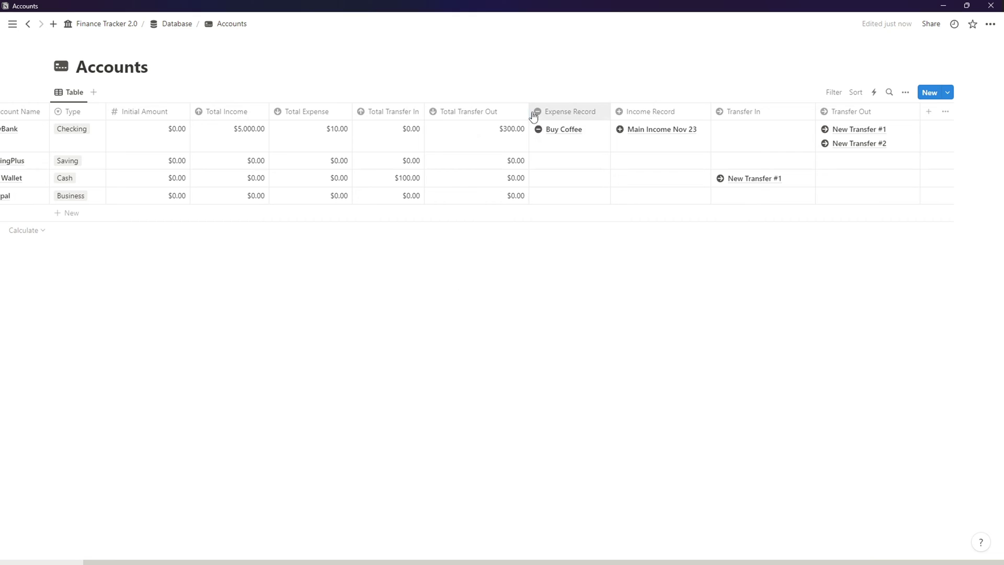
{"action": "scroll", "coordinate": [525, 110], "scroll_direction": "left", "scroll_amount": 1}
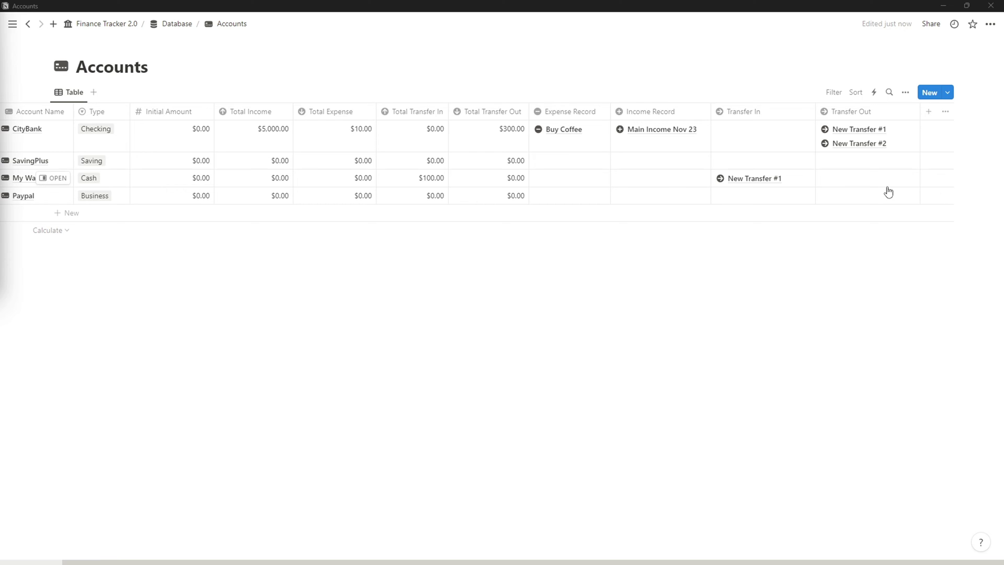
- Add a formula property named "Current Balance" with the calculator icon to the Accounts table
{"action": "left_click", "coordinate": [929, 113]}
{"action": "scroll", "coordinate": [867, 314], "scroll_direction": "down", "scroll_amount": 1}
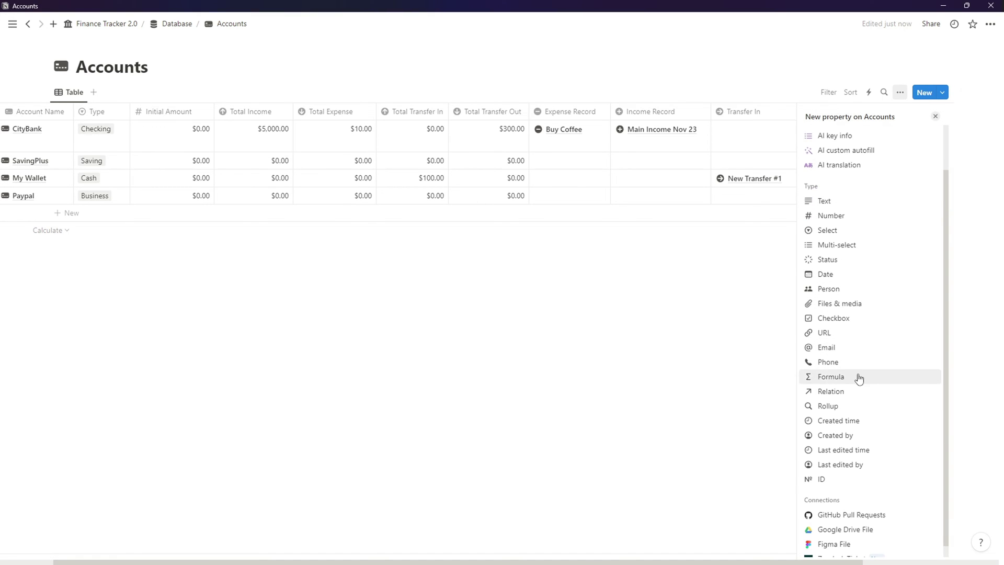
{"action": "left_click", "coordinate": [854, 378]}
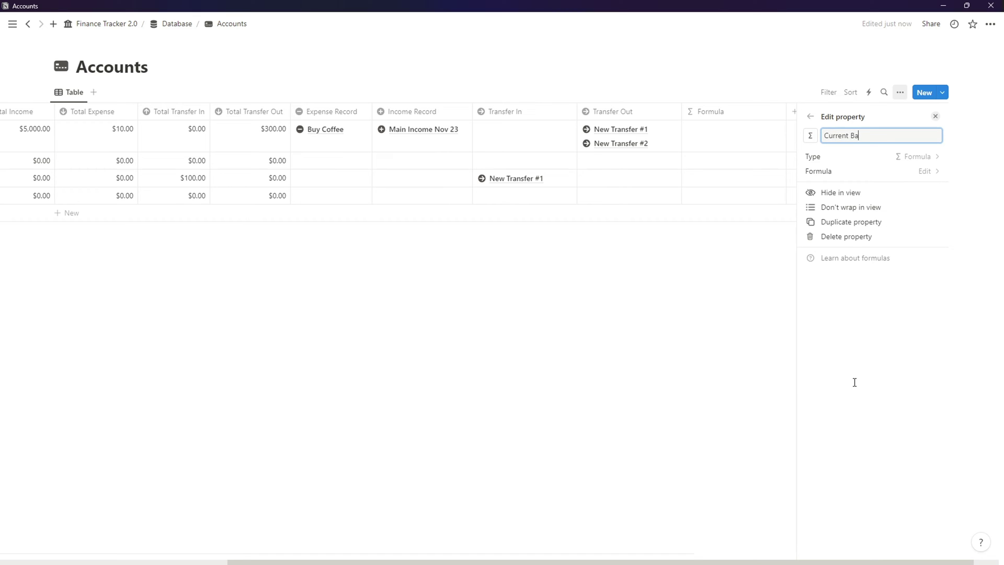
{"action": "left_click", "coordinate": [810, 136]}
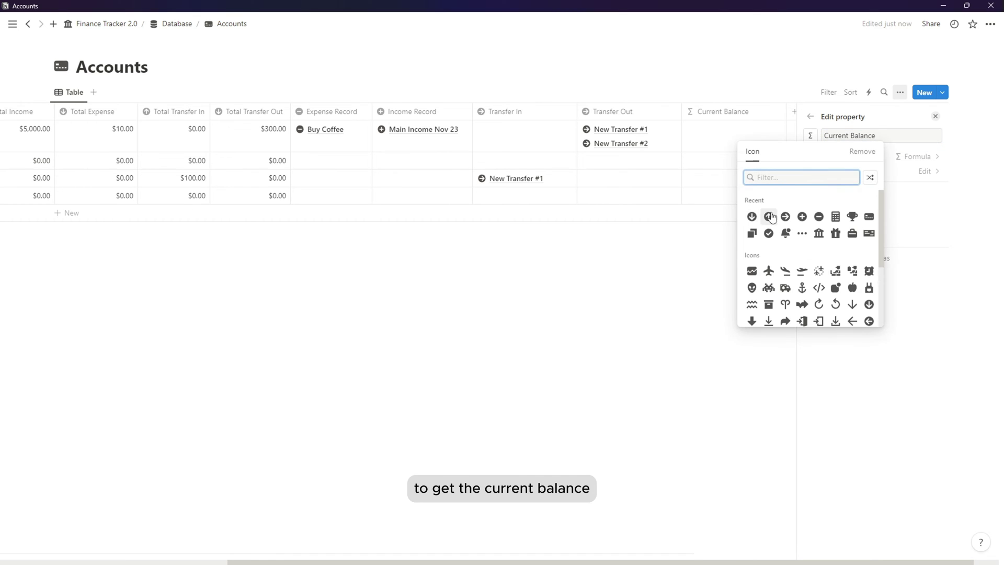
{"action": "left_click", "coordinate": [835, 216]}
- Begin the Current Balance formula by adding the Initial Amount, Total Income and Total Transfer In properties
{"action": "left_click", "coordinate": [921, 171]}
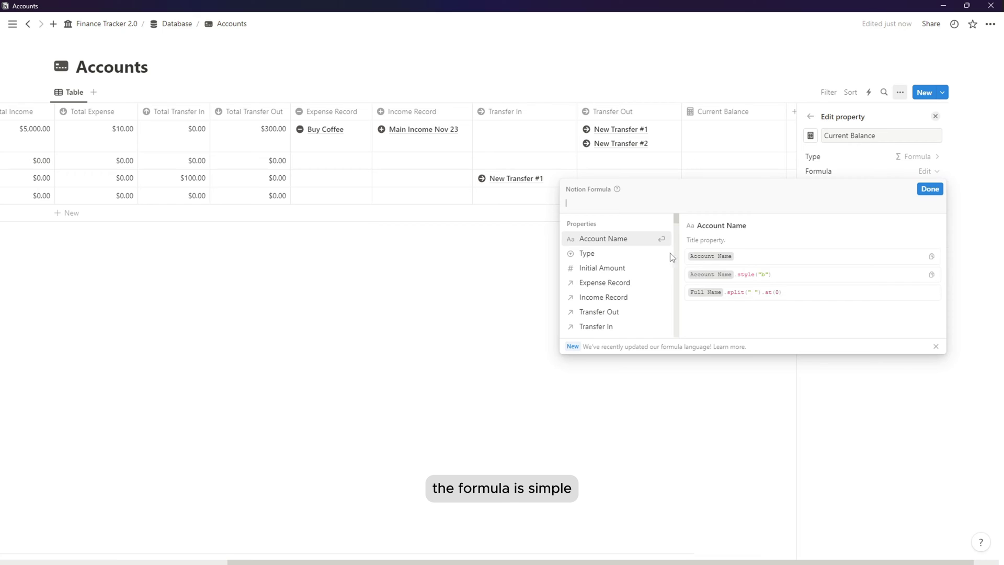
{"action": "left_click", "coordinate": [634, 268]}
{"action": "type", "text": "+"}
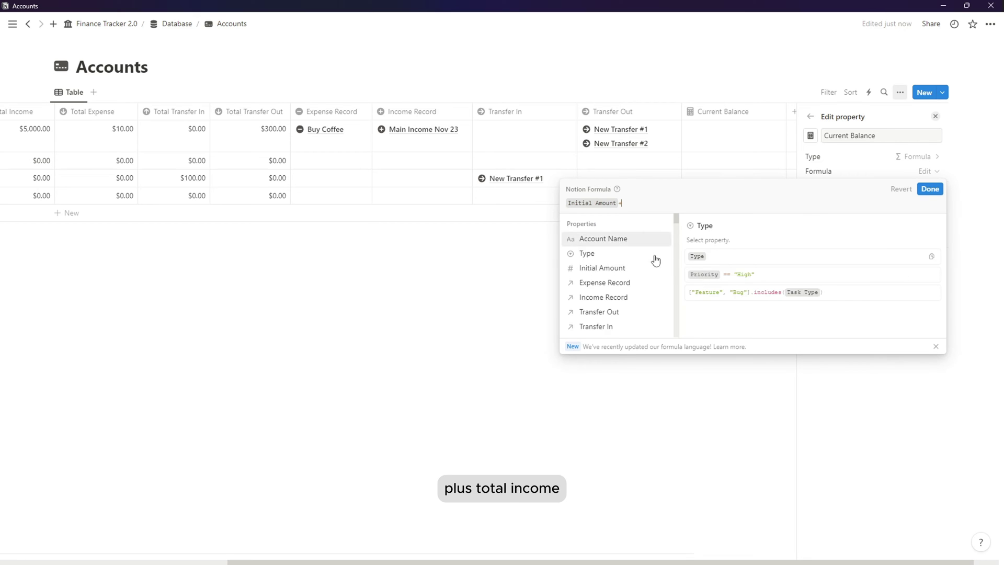
{"action": "scroll", "coordinate": [623, 275], "scroll_direction": "down", "scroll_amount": 3}
{"action": "scroll", "coordinate": [606, 294], "scroll_direction": "up", "scroll_amount": 2}
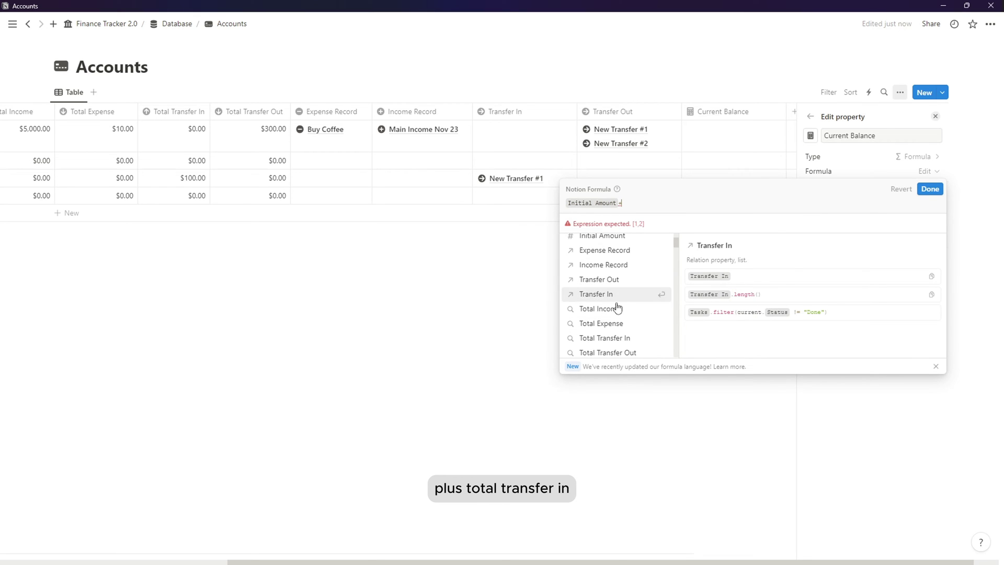
{"action": "left_click", "coordinate": [613, 312]}
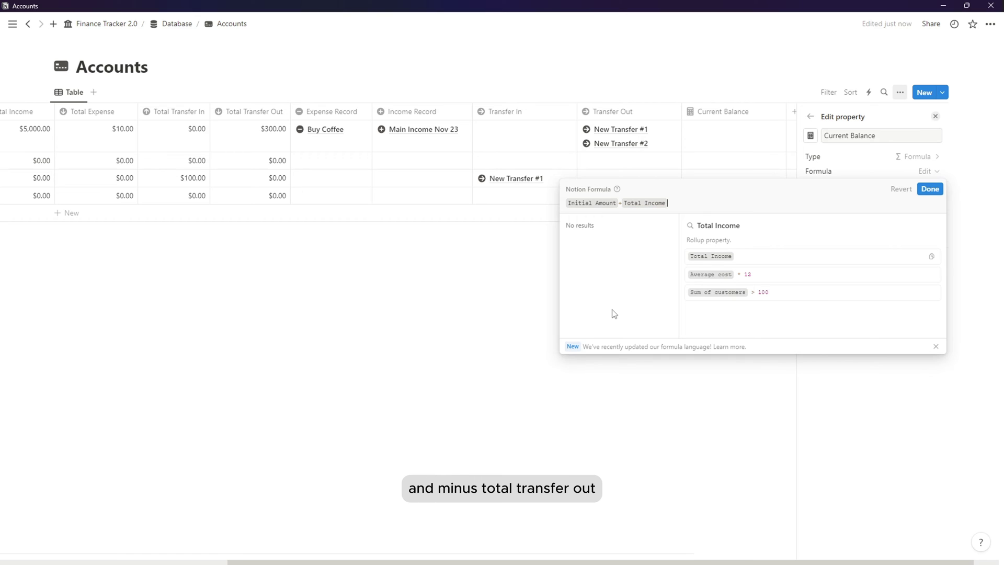
{"action": "type", "text": "+"}
{"action": "scroll", "coordinate": [622, 293], "scroll_direction": "down", "scroll_amount": 3}
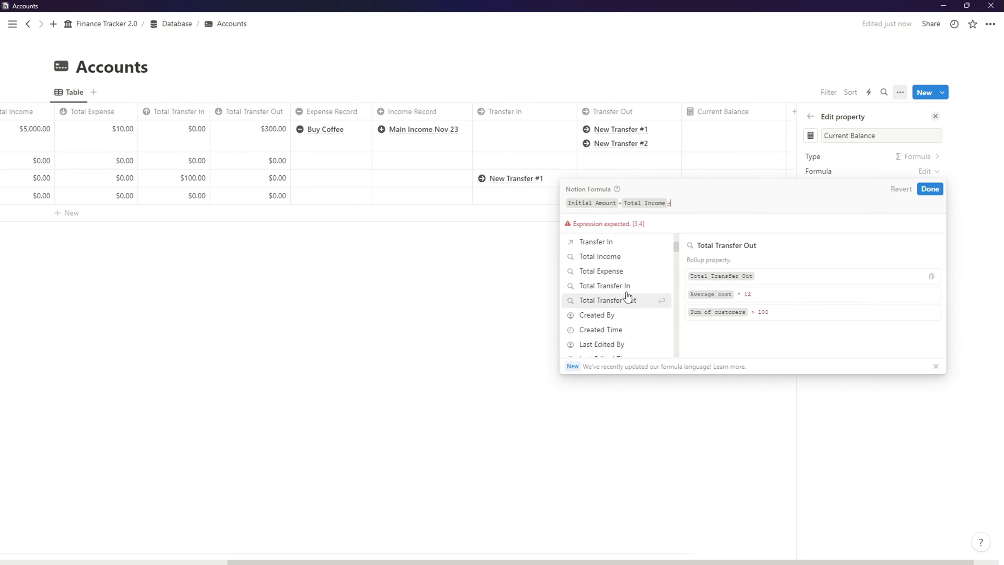
{"action": "left_click", "coordinate": [632, 295]}
- Complete the Current Balance formula by subtracting Total Expense and Total Transfer Out, and save it
{"action": "type", "text": "+"}
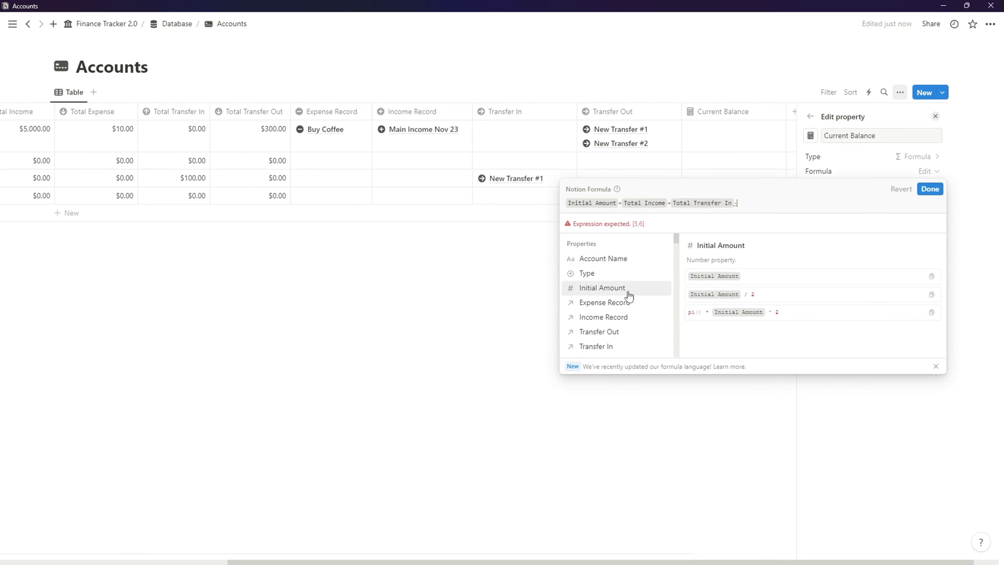
{"action": "scroll", "coordinate": [622, 297], "scroll_direction": "down", "scroll_amount": 3}
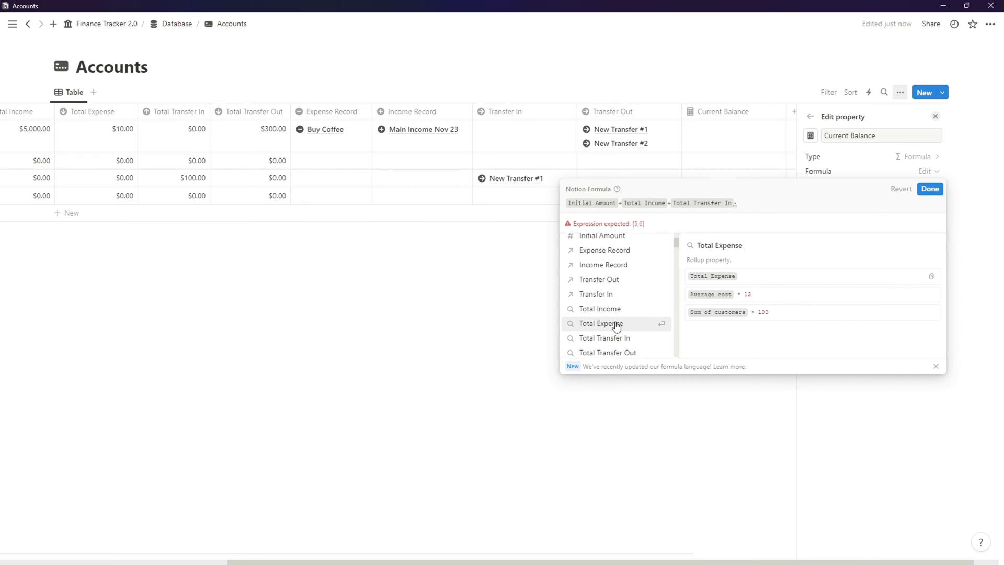
{"action": "left_click", "coordinate": [616, 324]}
{"action": "type", "text": "-"}
{"action": "scroll", "coordinate": [617, 313], "scroll_direction": "down", "scroll_amount": 5}
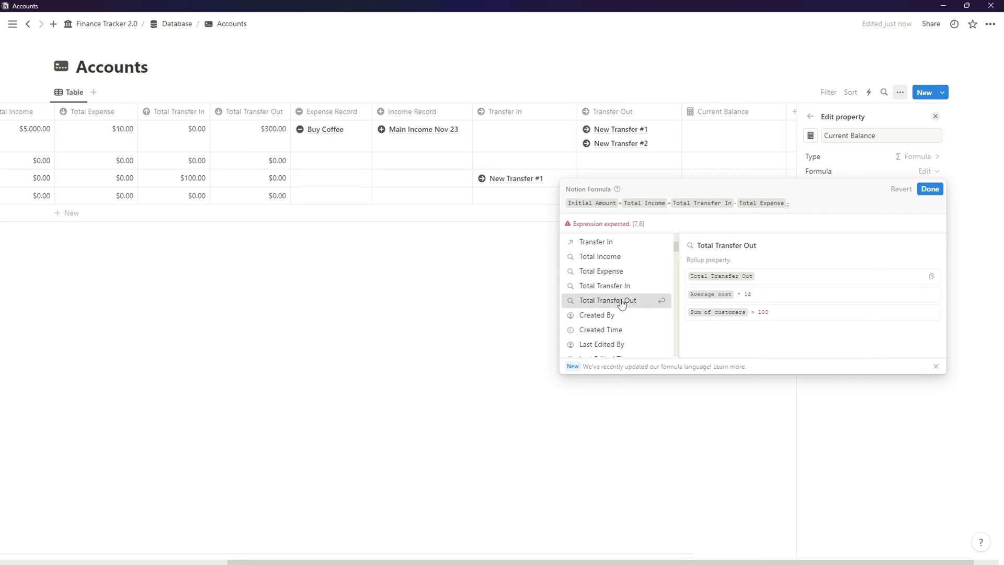
{"action": "left_click", "coordinate": [620, 300]}
{"action": "left_click", "coordinate": [929, 190]}
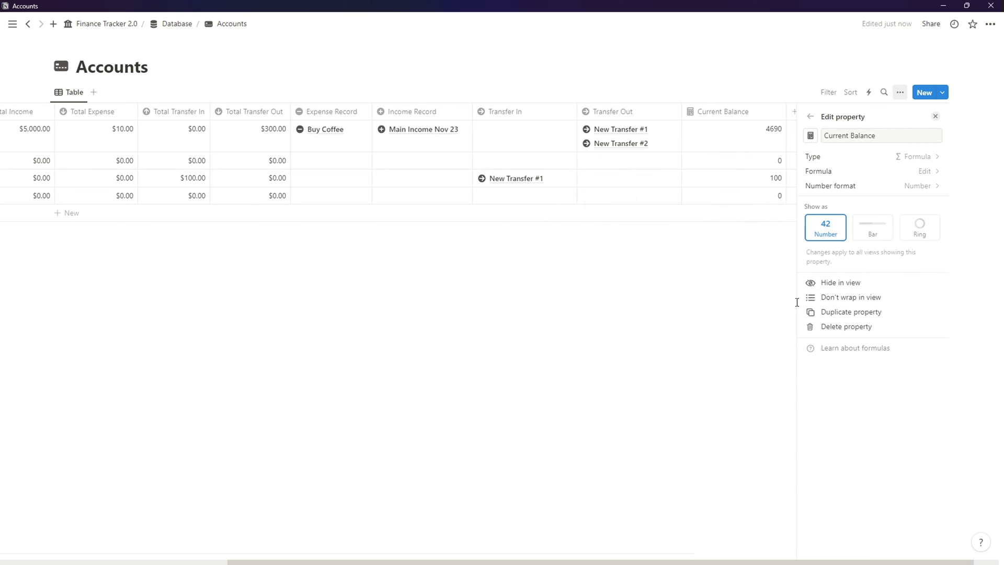
- Set the number format of the Current Balance property to dollars
{"action": "left_click", "coordinate": [911, 187]}
{"action": "left_click", "coordinate": [876, 252]}
{"action": "left_click", "coordinate": [725, 204]}
- Move the Current Balance column between Initial Amount and Total Income and narrow it to fit its heading
{"action": "left_click_drag", "start_coordinate": [857, 111], "coordinate": [475, 111]}
{"action": "left_click_drag", "start_coordinate": [477, 150], "coordinate": [188, 116]}
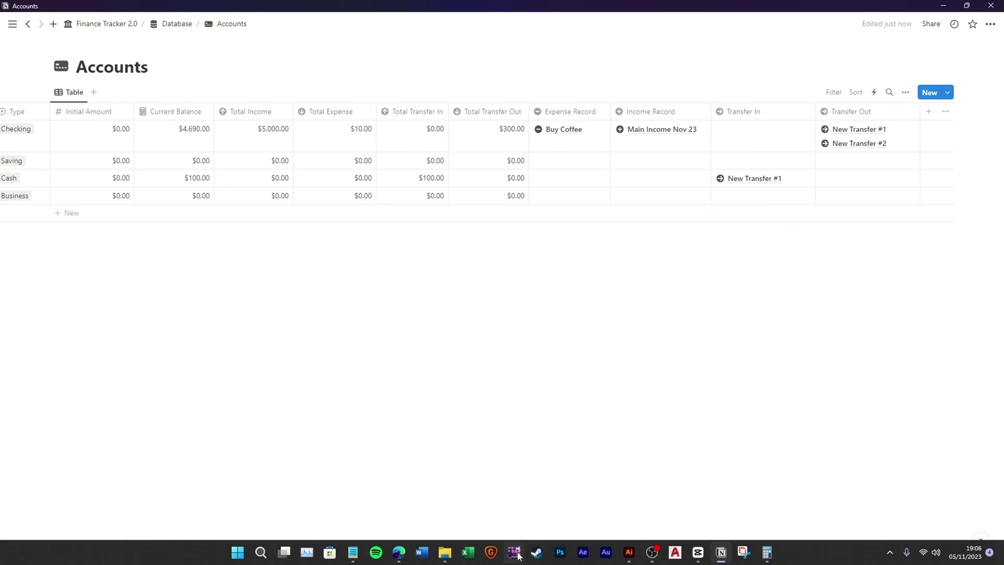
{"action": "left_click_drag", "start_coordinate": [448, 562], "coordinate": [321, 561]}
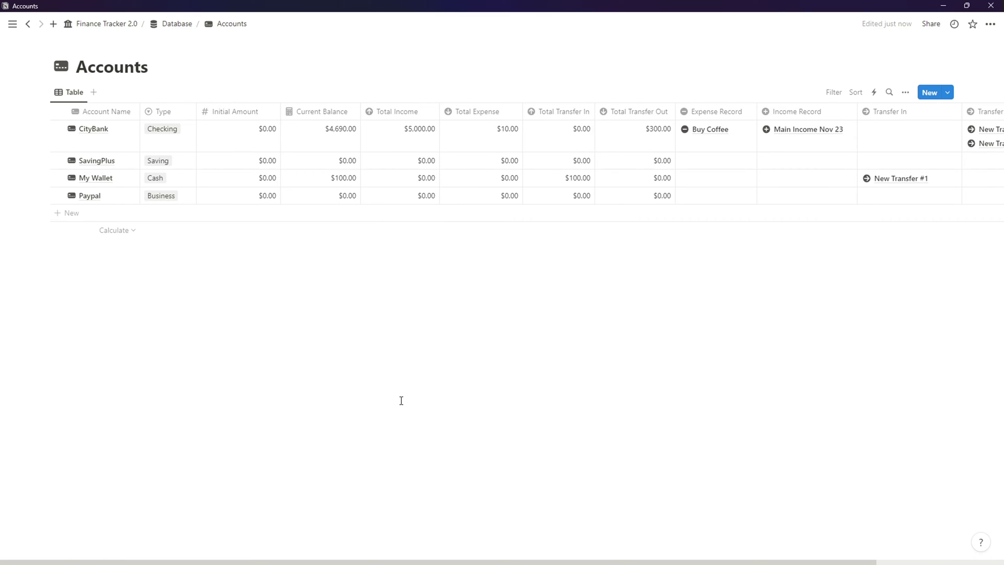
- Turn off wrapping for all columns in the Accounts table layout
{"action": "left_click", "coordinate": [905, 92]}
{"action": "left_click", "coordinate": [895, 159]}
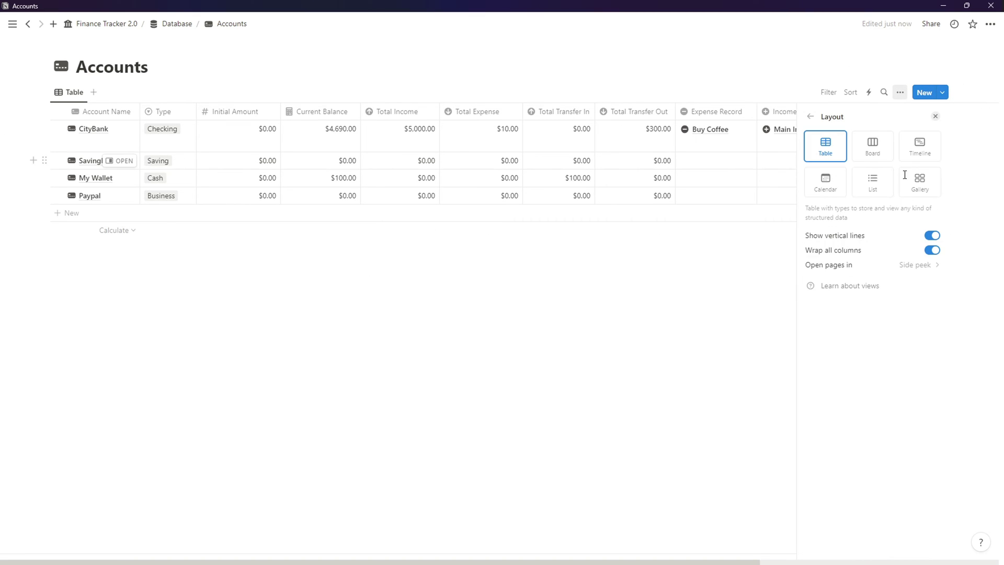
{"action": "left_click", "coordinate": [931, 250]}
{"action": "left_click", "coordinate": [283, 305]}
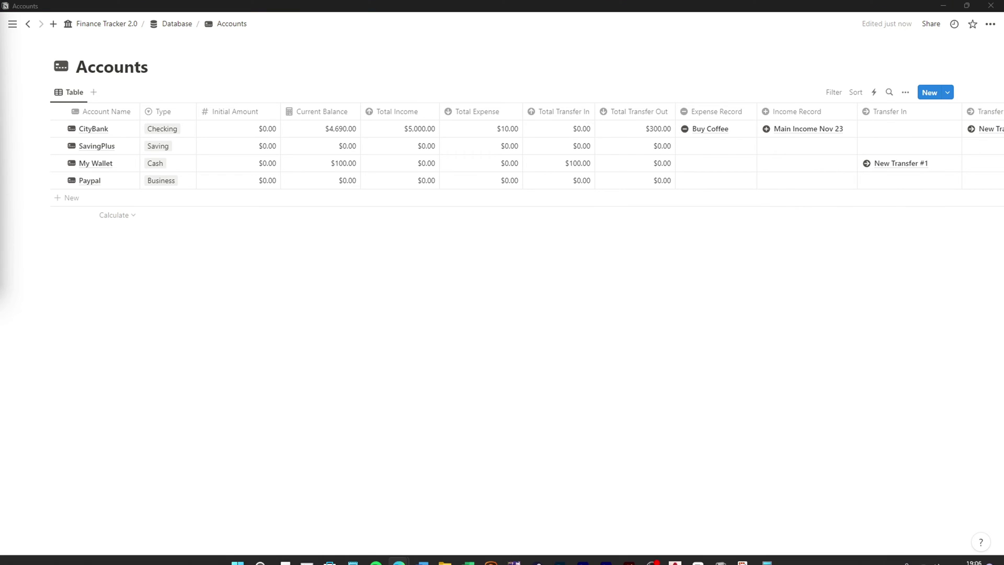
- Add a formula property named "(Hide) Balance" to the Accounts table
{"action": "scroll", "coordinate": [943, 548], "scroll_direction": "right", "scroll_amount": 3}
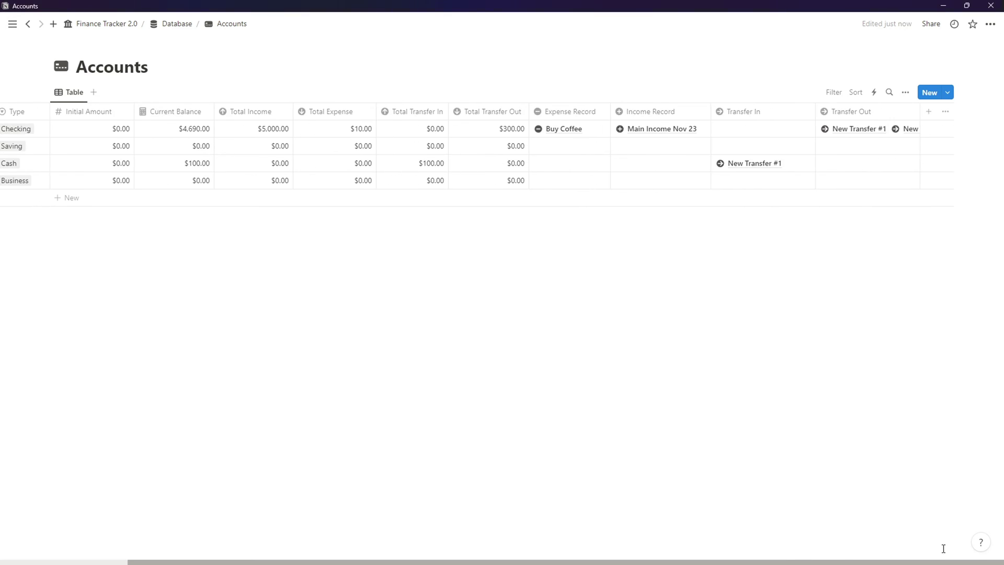
{"action": "left_click", "coordinate": [930, 114]}
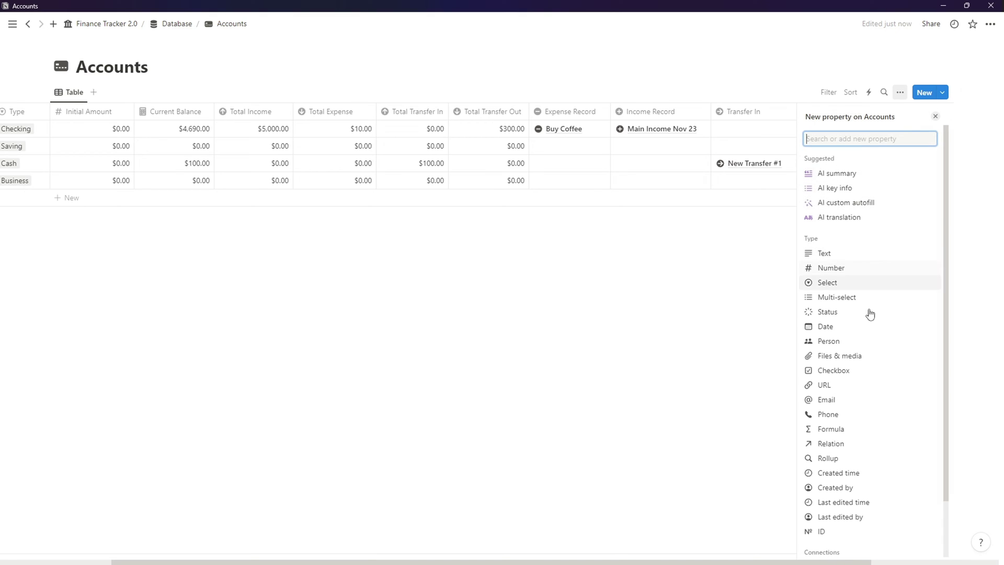
{"action": "left_click", "coordinate": [850, 430]}
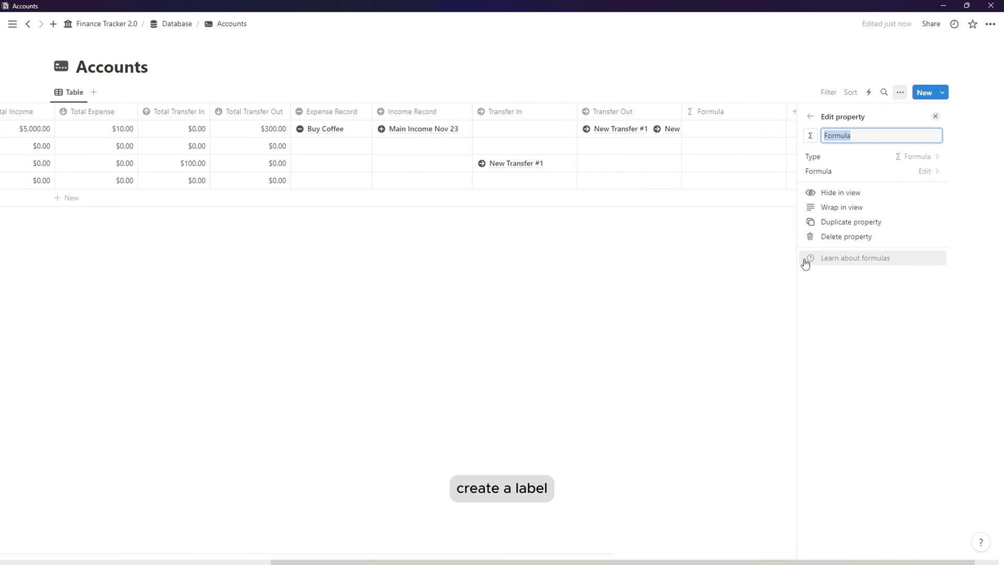
{"action": "key", "text": "BackSpace"}
{"action": "type", "text": "(Hide) Balance"}
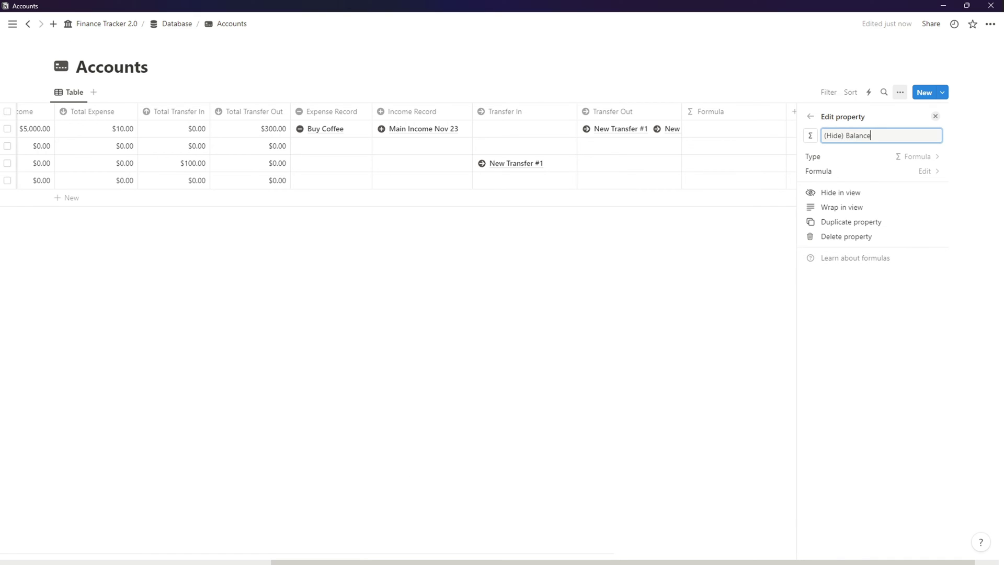
{"action": "left_click", "coordinate": [639, 372]}
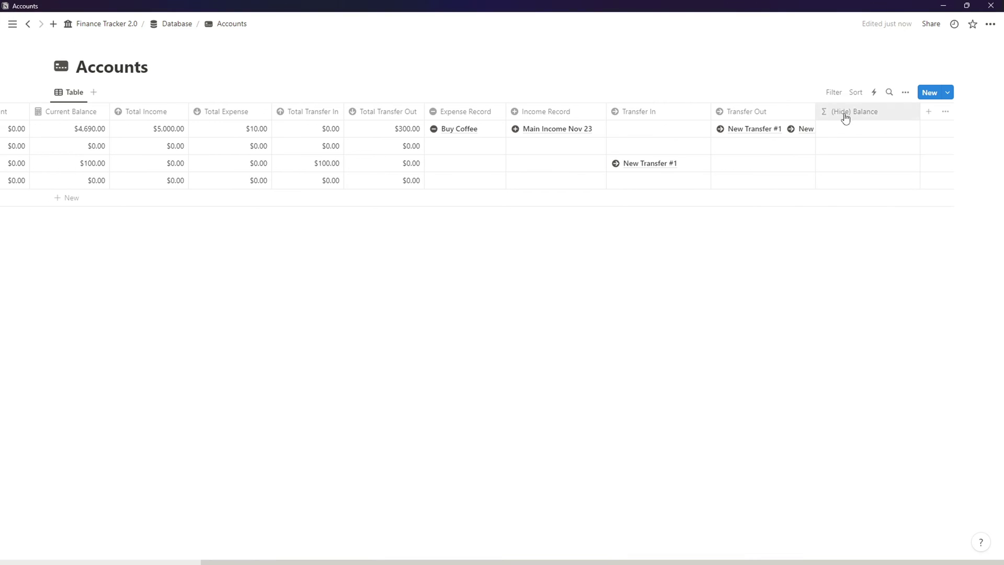
- Set the (Hide) Balance formula to output the label "Balance:" in green, bold, underlined text
{"action": "left_click", "coordinate": [845, 117]}
{"action": "left_click", "coordinate": [865, 151]}
{"action": "left_click", "coordinate": [905, 172]}
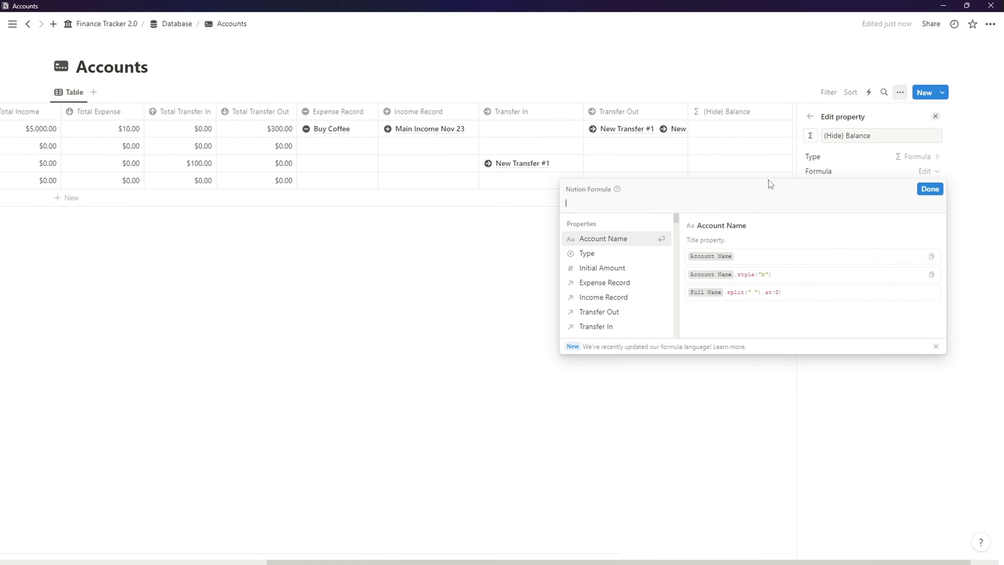
{"action": "left_click", "coordinate": [930, 189]}
{"action": "left_click", "coordinate": [719, 278]}
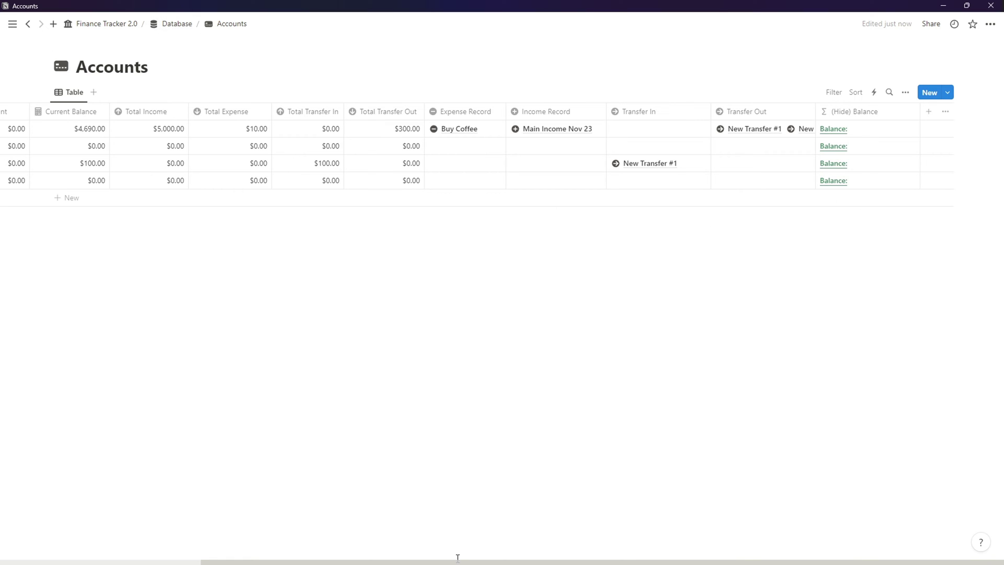
{"action": "left_click_drag", "start_coordinate": [458, 559], "coordinate": [256, 559]}
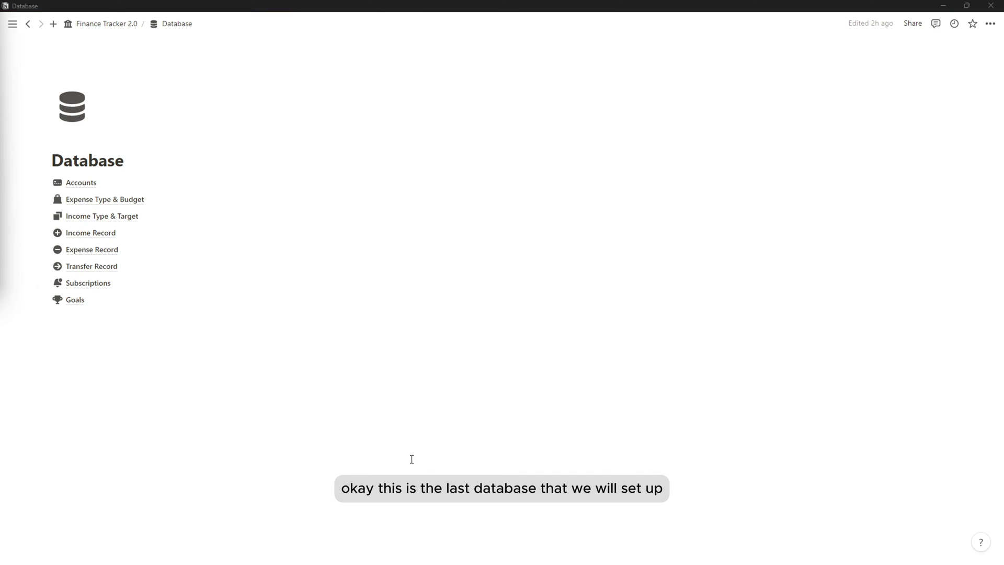
- Open the Goals database and give its Transfer Record property the circled right-arrow icon
{"action": "left_click", "coordinate": [76, 300]}
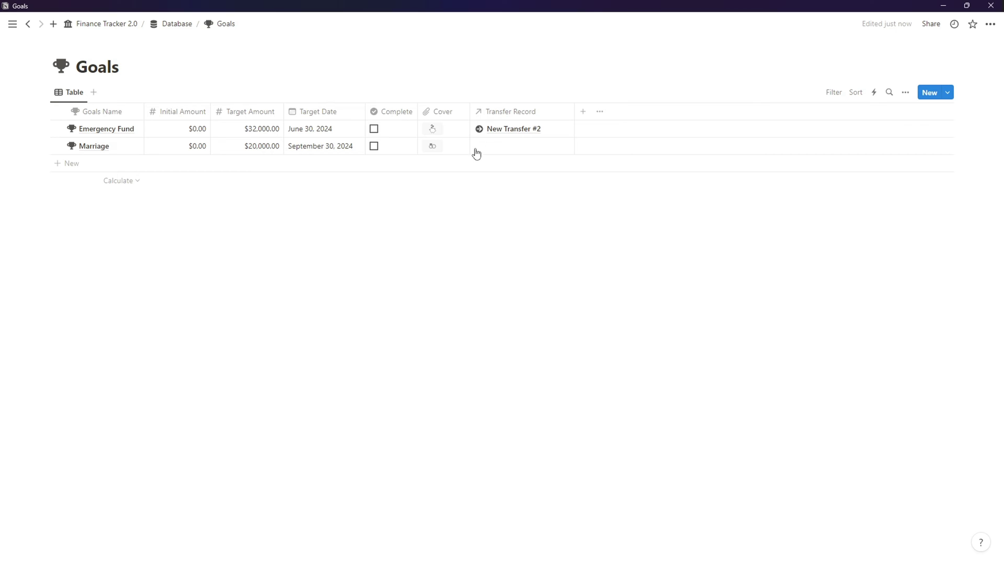
{"action": "left_click", "coordinate": [476, 114]}
{"action": "left_click", "coordinate": [483, 134]}
{"action": "left_click", "coordinate": [464, 219]}
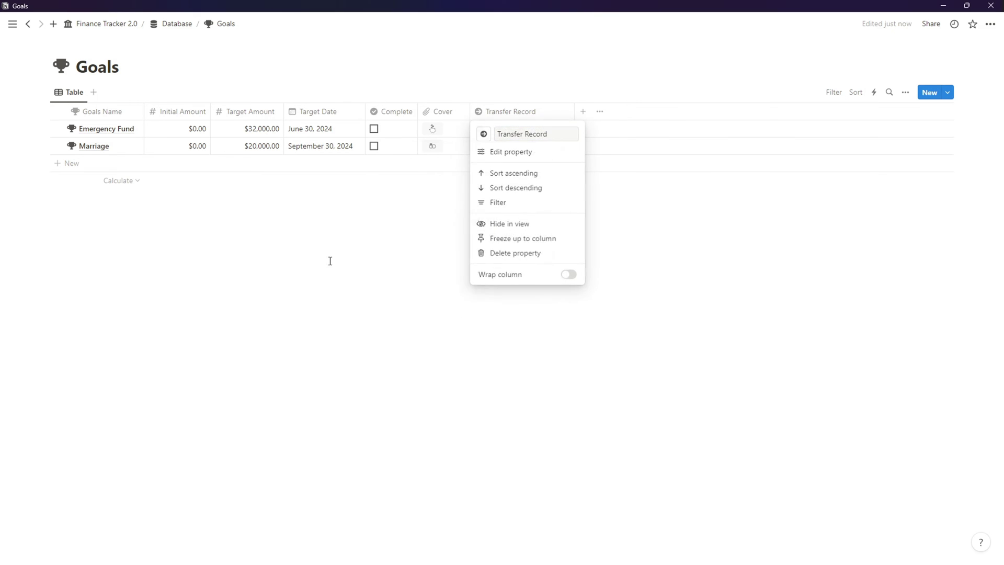
{"action": "left_click", "coordinate": [330, 261]}
- Add a rollup property named "Funded" with the calculator icon to the Goals table
{"action": "left_click", "coordinate": [583, 111]}
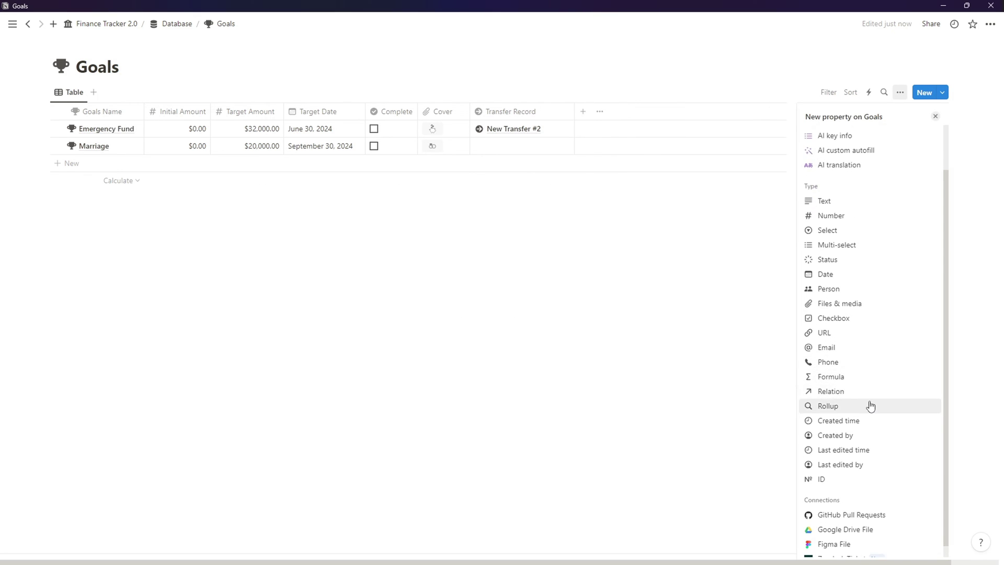
{"action": "left_click", "coordinate": [870, 406]}
{"action": "type", "text": "Funnd"}
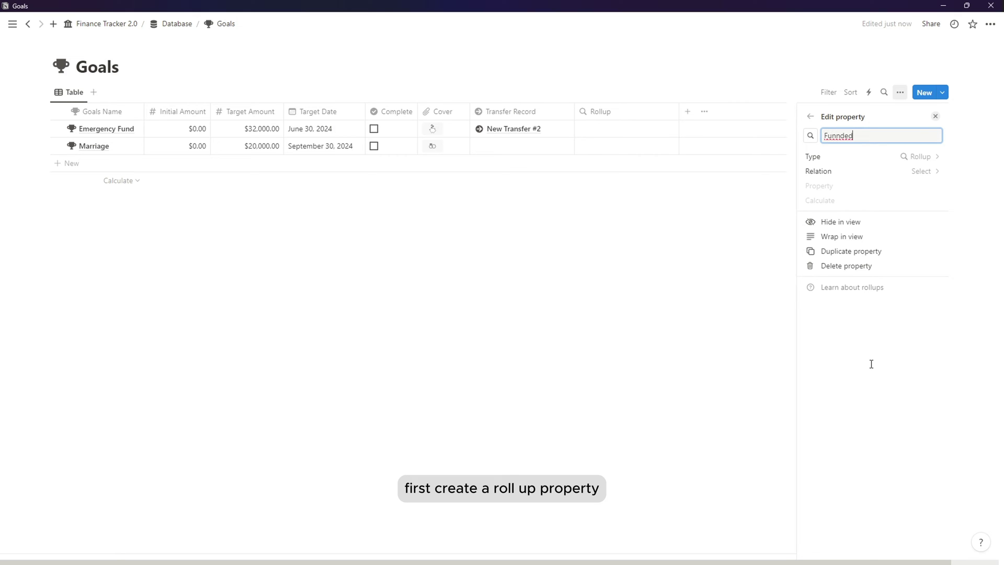
{"action": "type", "text": "ed"}
{"action": "key", "text": "Left"}
{"action": "key", "text": "Left"}
{"action": "key", "text": "Left"}
{"action": "key", "text": "Left"}
{"action": "key", "text": "BackSpace"}
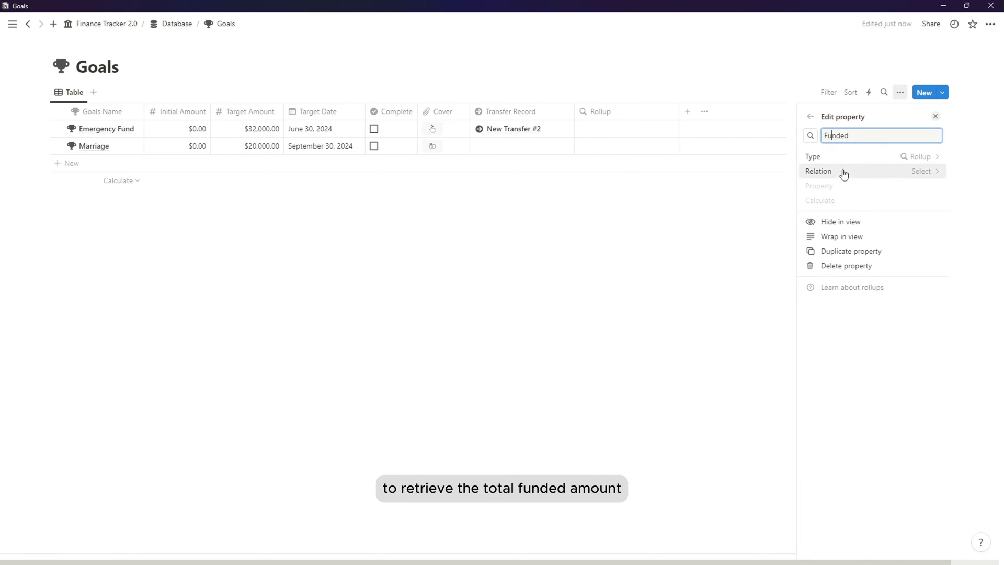
{"action": "left_click", "coordinate": [810, 135]}
{"action": "left_click", "coordinate": [769, 220]}
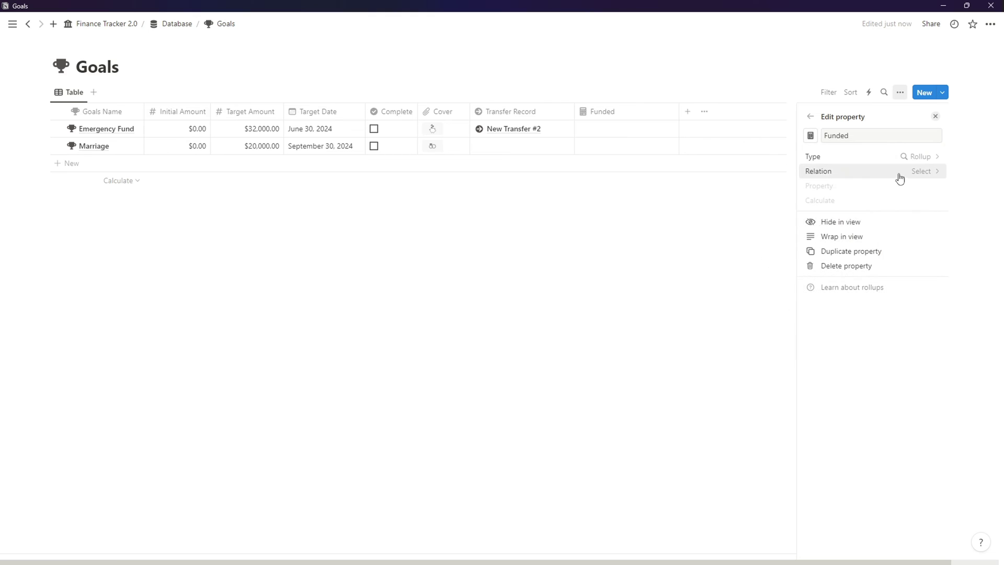
- Configure the Funded rollup to sum the Amount property through the Transfer Record relation
{"action": "left_click", "coordinate": [899, 178]}
{"action": "left_click", "coordinate": [883, 215]}
{"action": "left_click", "coordinate": [922, 187]}
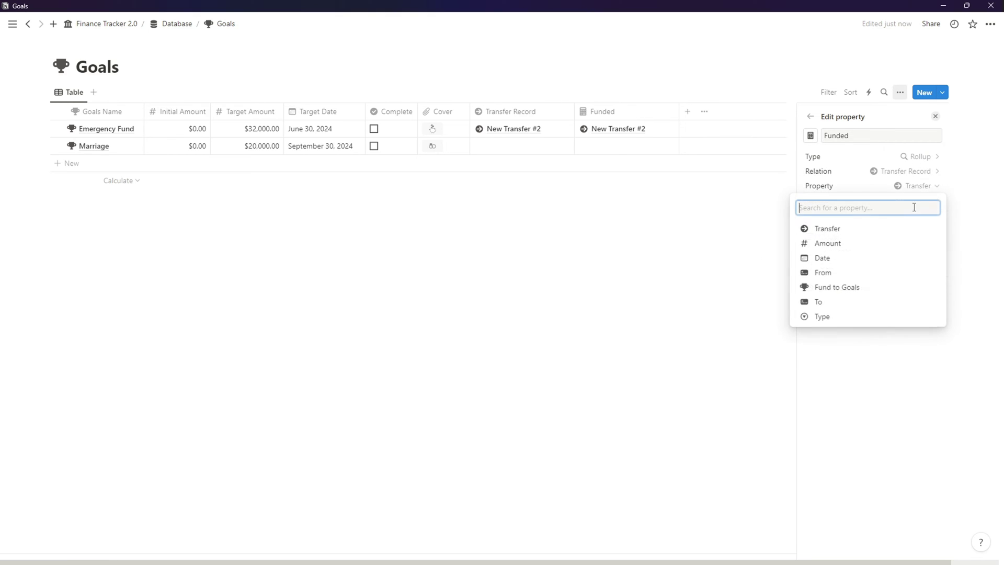
{"action": "left_click", "coordinate": [888, 243]}
{"action": "left_click", "coordinate": [923, 200]}
{"action": "left_click", "coordinate": [874, 348]}
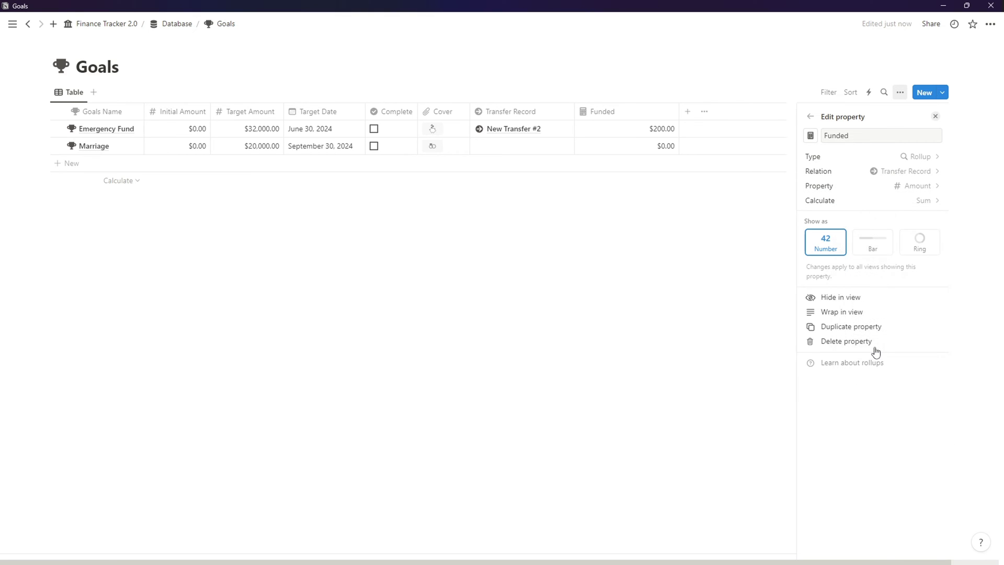
{"action": "left_click", "coordinate": [700, 198]}
- Move the Funded column between Target Amount and Target Date and narrow it
{"action": "left_click_drag", "start_coordinate": [635, 118], "coordinate": [351, 122]}
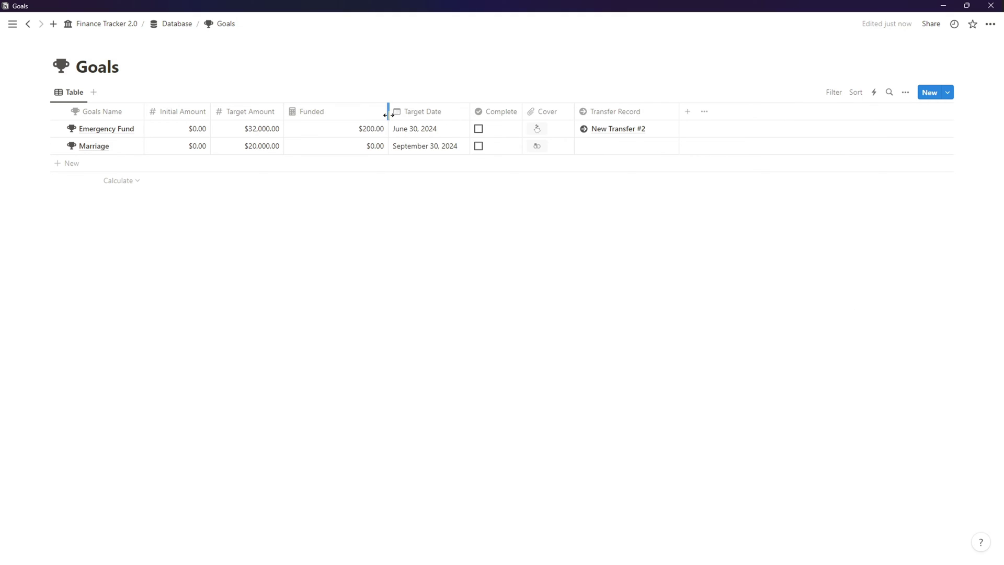
{"action": "left_click_drag", "start_coordinate": [388, 112], "coordinate": [348, 114]}
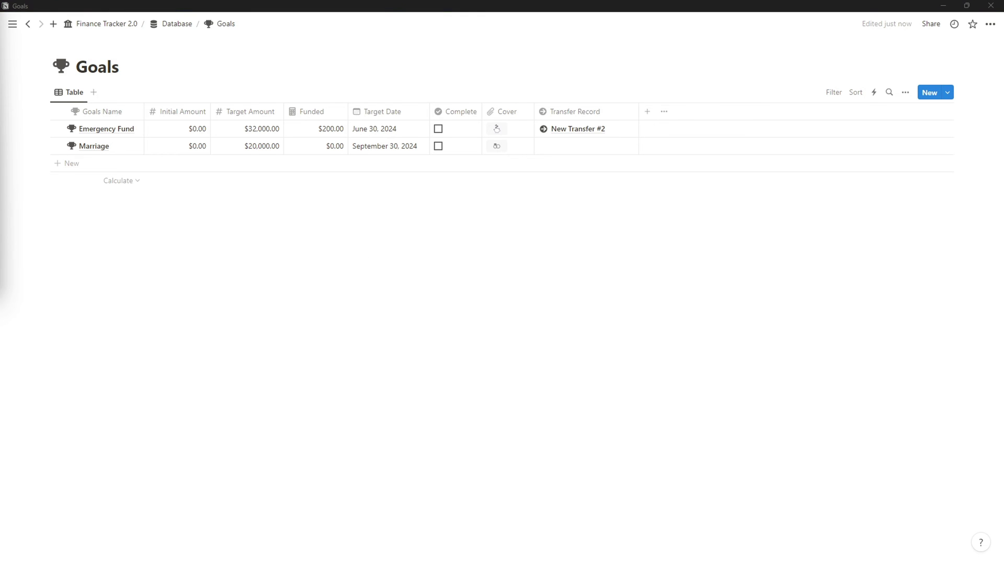
- Add a formula property named "Balance" with the calculator icon to the Goals table
{"action": "left_click", "coordinate": [646, 112]}
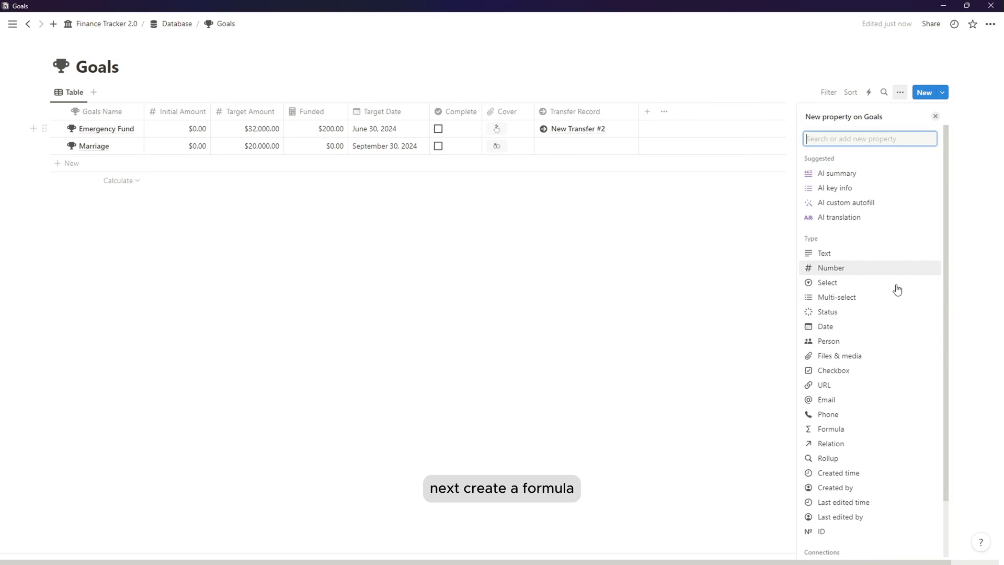
{"action": "left_click", "coordinate": [854, 428]}
{"action": "type", "text": "Ba"}
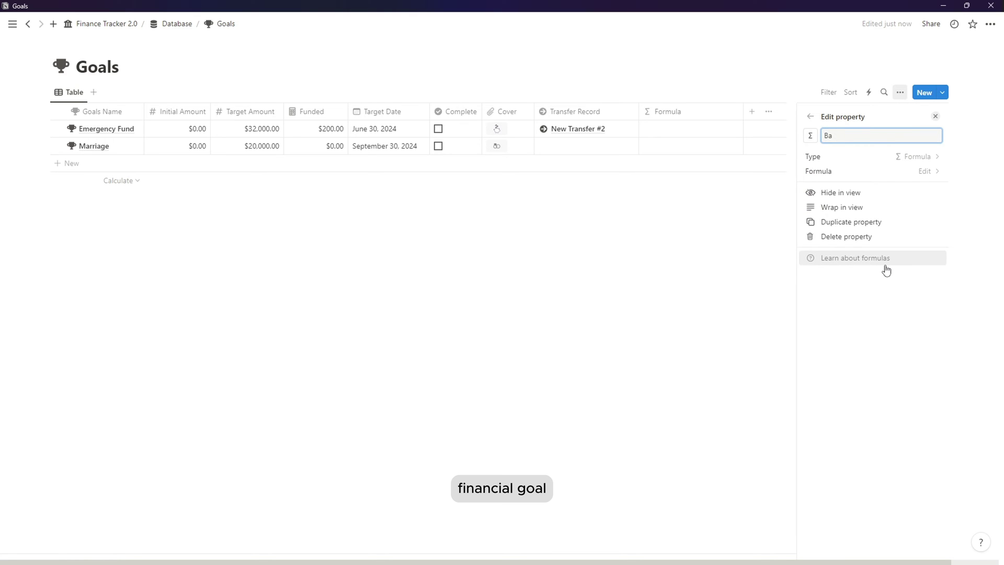
{"action": "type", "text": "nlance"}
{"action": "left_click", "coordinate": [809, 135]}
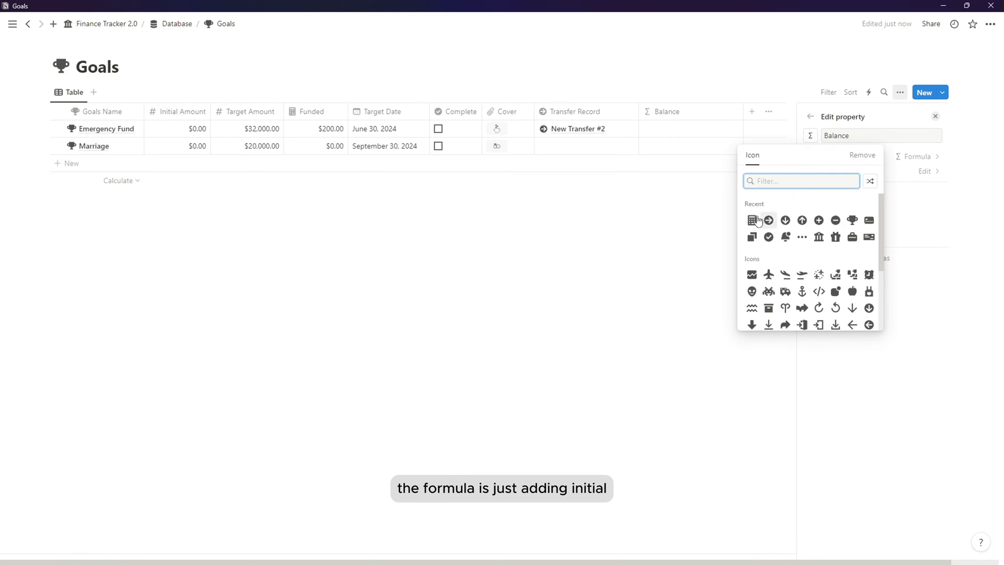
{"action": "left_click", "coordinate": [759, 220]}
- Set the Balance formula to Initial Amount + Funded
{"action": "left_click", "coordinate": [876, 172]}
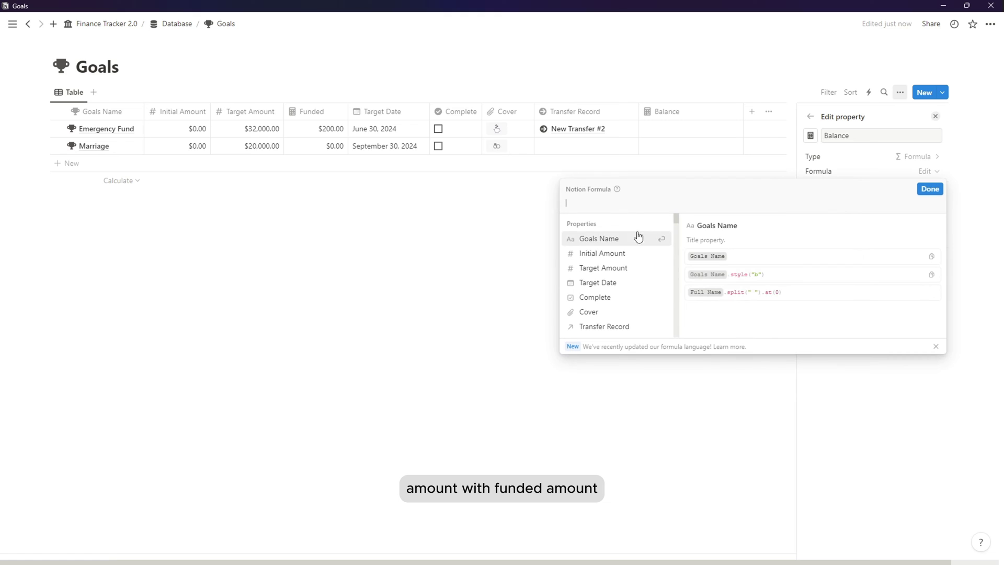
{"action": "left_click", "coordinate": [603, 254]}
{"action": "type", "text": "+"}
{"action": "scroll", "coordinate": [626, 284], "scroll_direction": "down", "scroll_amount": 1}
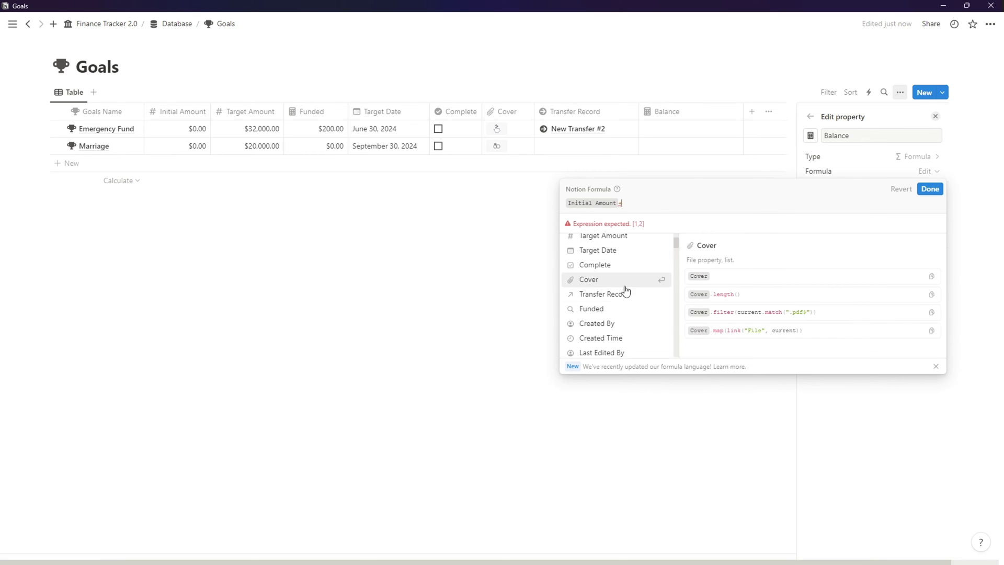
{"action": "left_click", "coordinate": [624, 308]}
{"action": "left_click", "coordinate": [922, 196]}
{"action": "left_click", "coordinate": [903, 172]}
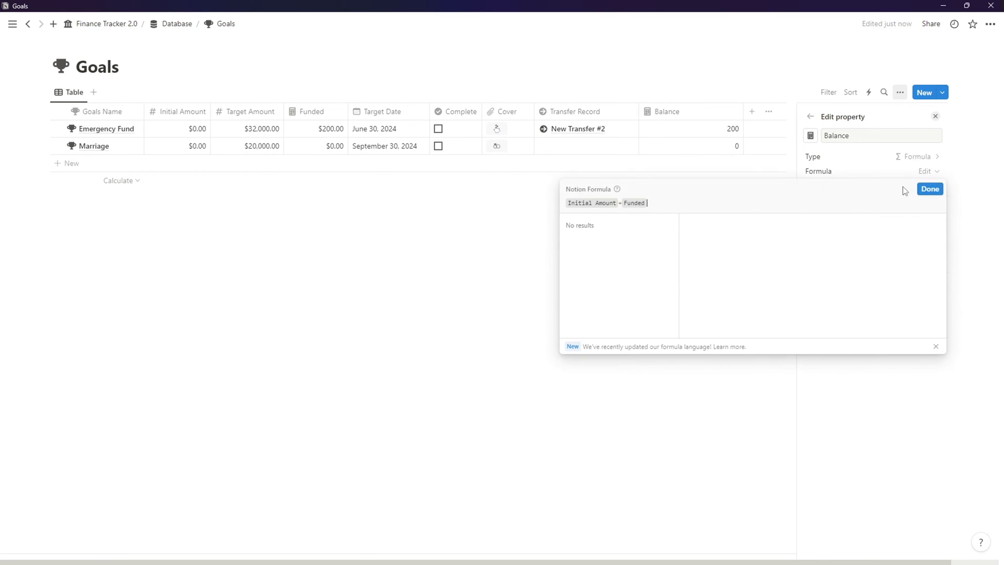
{"action": "left_click", "coordinate": [920, 190]}
- Format the Balance property as US Dollar and move its column between Funded and Target Date
{"action": "left_click", "coordinate": [914, 187]}
{"action": "left_click", "coordinate": [868, 250]}
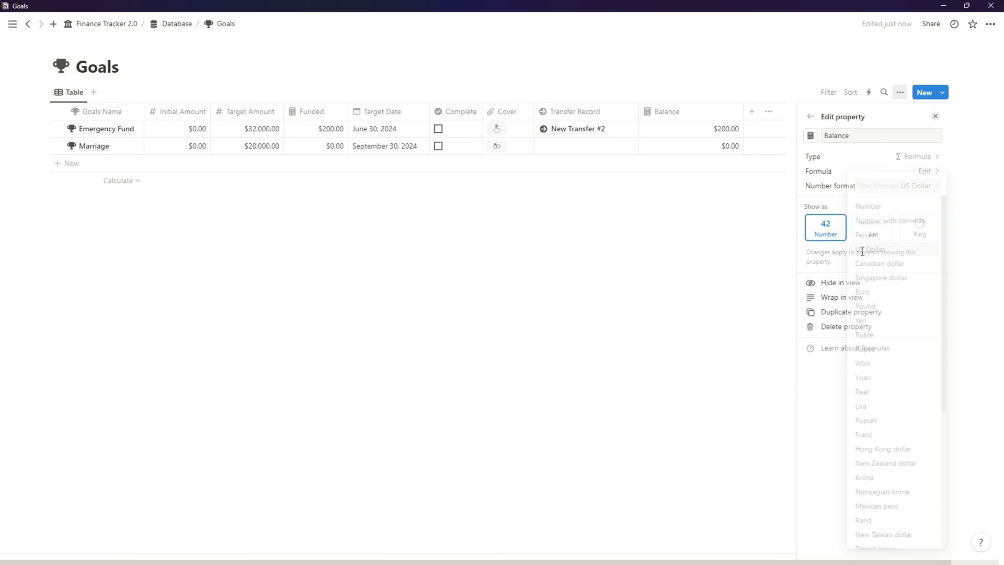
{"action": "left_click", "coordinate": [783, 273]}
{"action": "left_click_drag", "start_coordinate": [694, 116], "coordinate": [403, 114]}
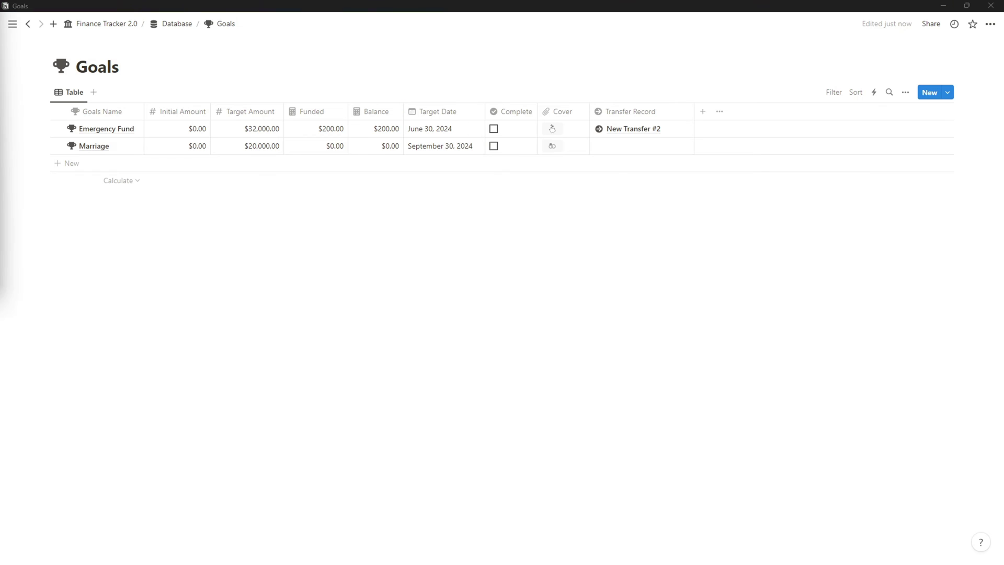
- Add a formula property named "Progress" with the calculator icon to the Goals table
{"action": "left_click", "coordinate": [702, 112]}
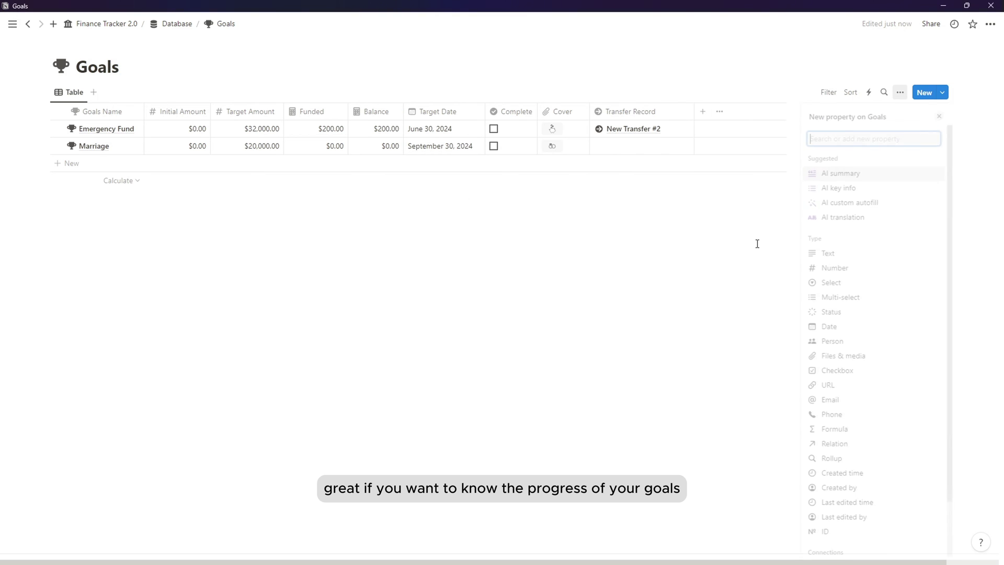
{"action": "left_click", "coordinate": [870, 432]}
{"action": "type", "text": "Pr"}
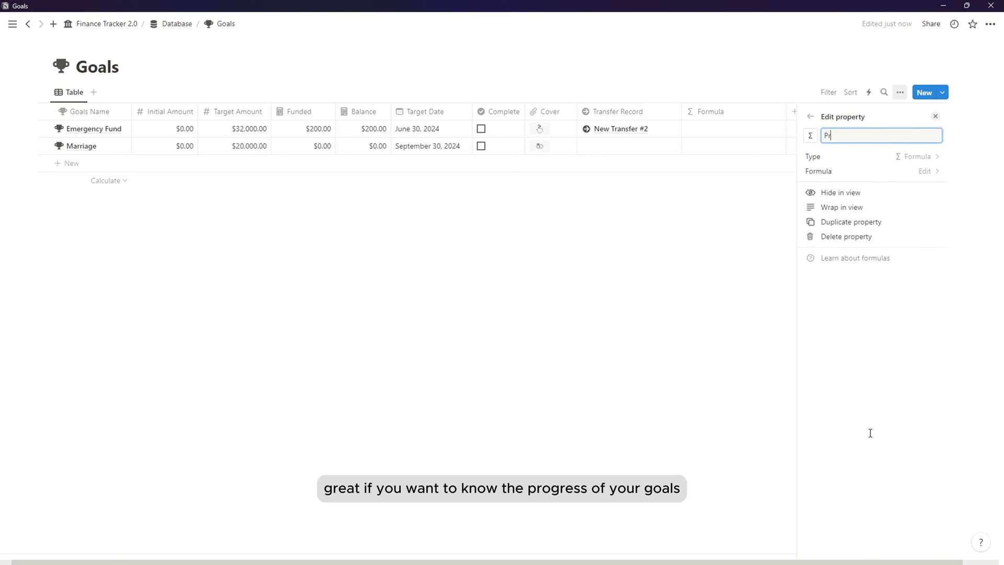
{"action": "type", "text": "ggress"}
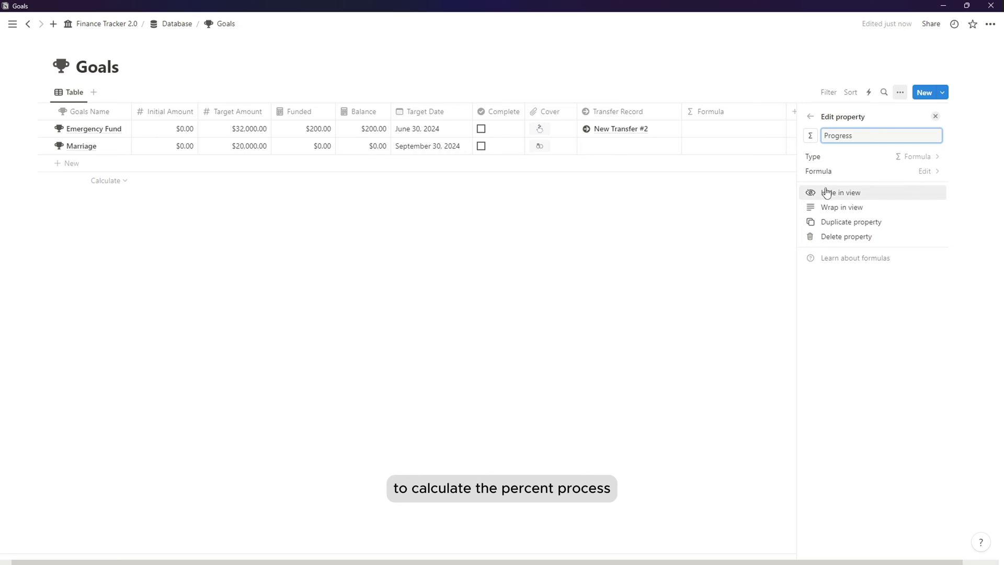
{"action": "left_click", "coordinate": [810, 136]}
{"action": "left_click", "coordinate": [751, 216]}
- Set the Progress formula to round(Balance/Target Amount*10000)/10000
{"action": "left_click", "coordinate": [895, 175]}
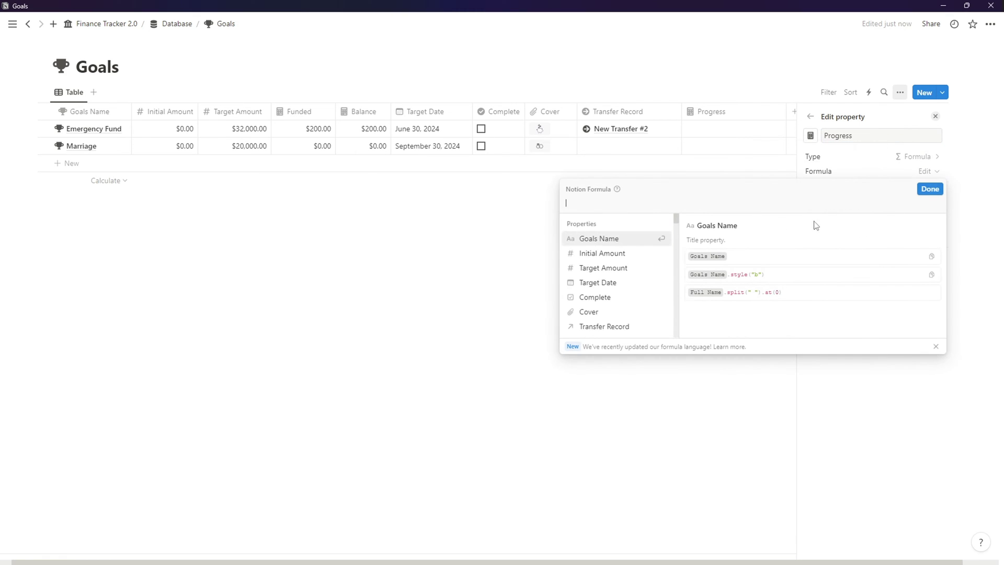
{"action": "type", "text": "round(Balance/Target Amount*10000)/10000"}
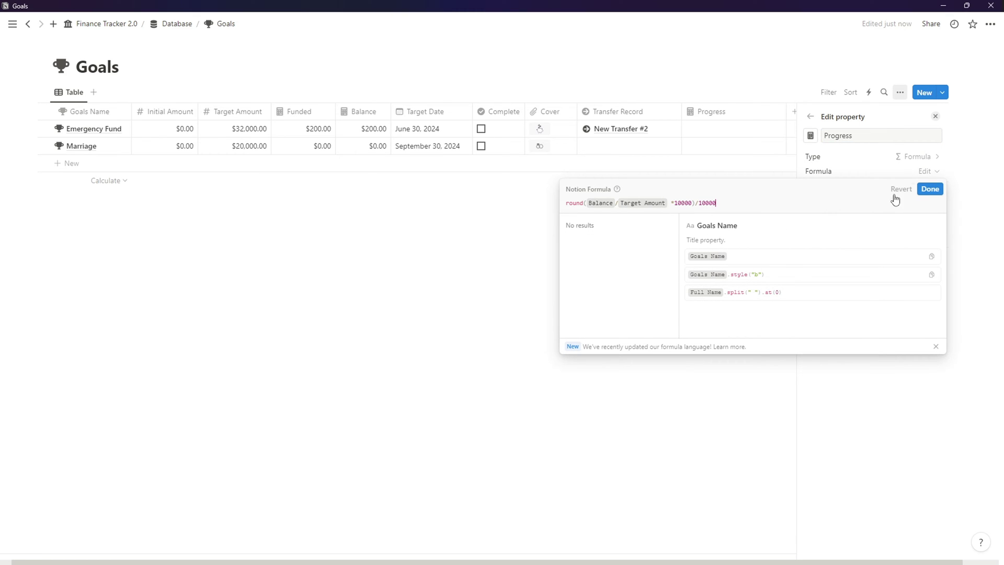
{"action": "left_click", "coordinate": [929, 190]}
- Show Progress as a ring in percent format and move its column between Balance and Target Date
{"action": "left_click", "coordinate": [933, 187]}
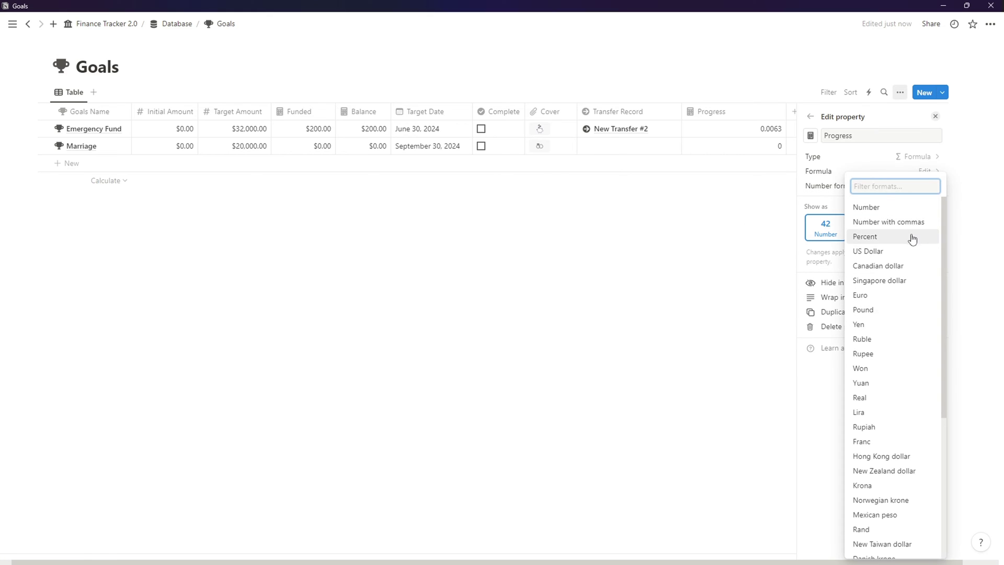
{"action": "left_click", "coordinate": [912, 238]}
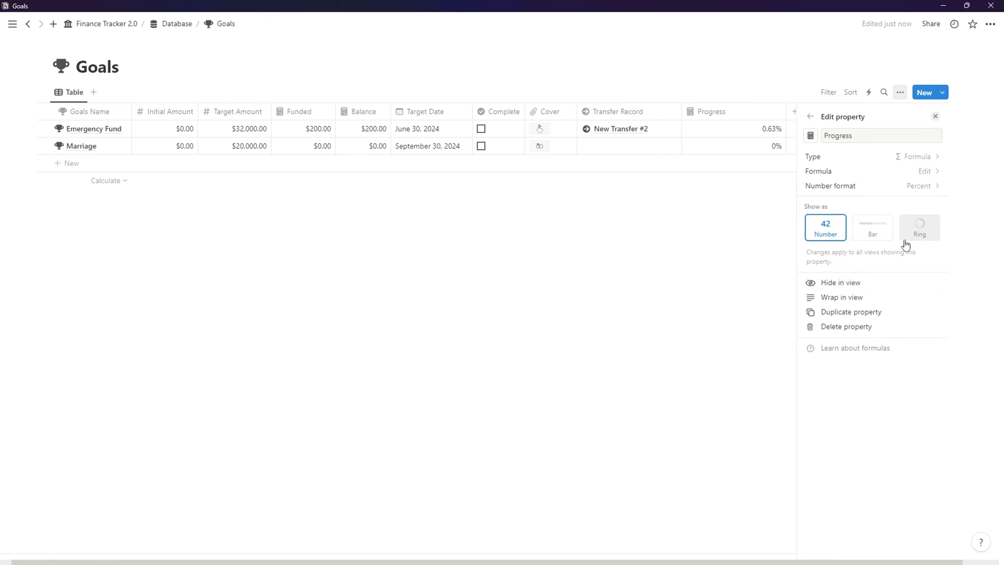
{"action": "left_click", "coordinate": [920, 230]}
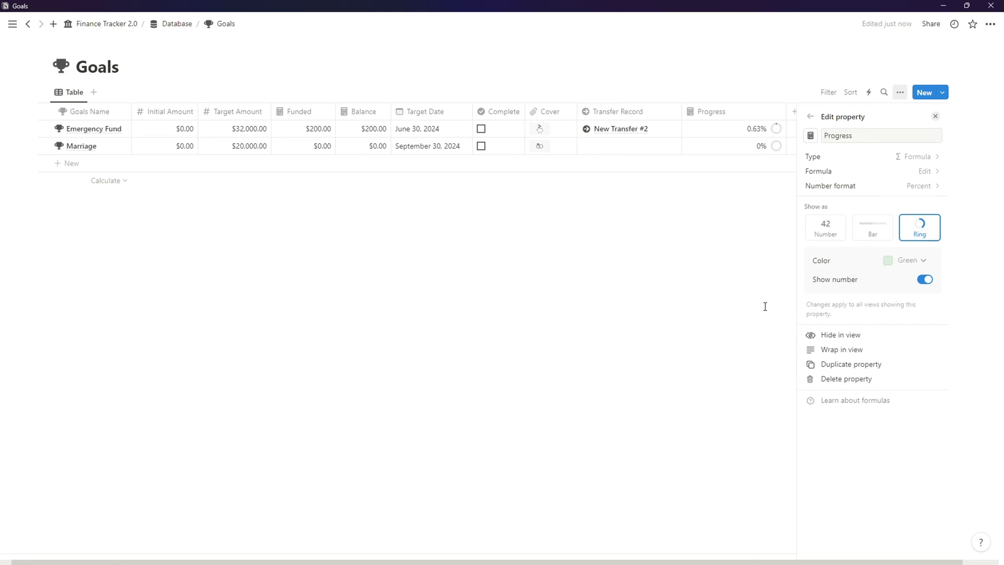
{"action": "left_click", "coordinate": [746, 316]}
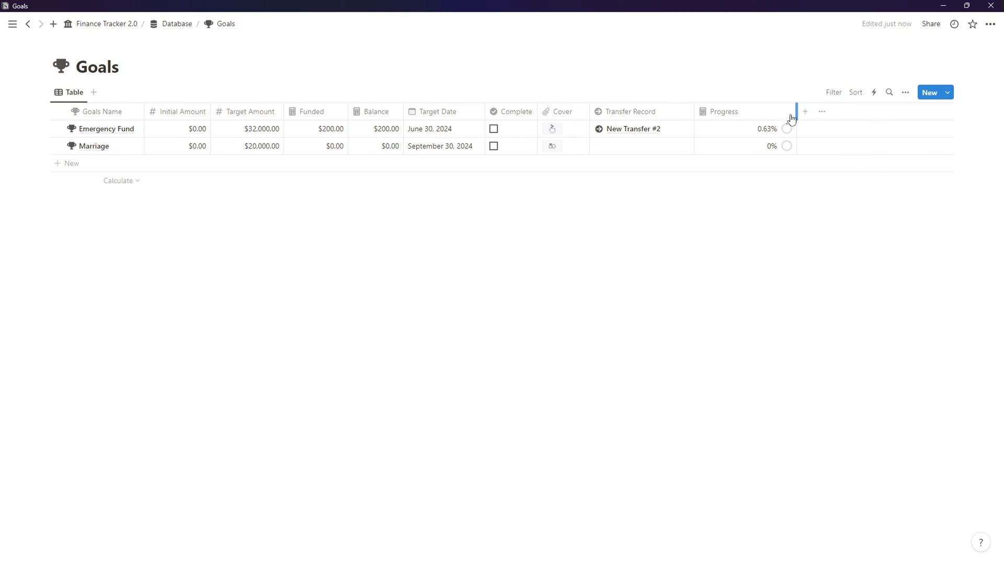
{"action": "left_click_drag", "start_coordinate": [791, 117], "coordinate": [477, 199]}
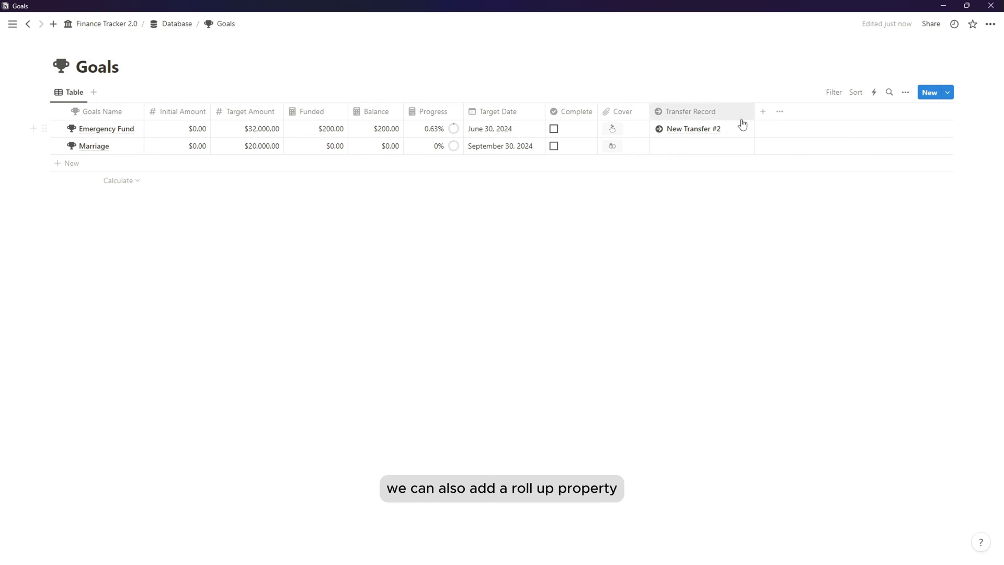
- Add a rollup property to Goals that shows unique values of the From property through the Transfer Record relation
{"action": "left_click", "coordinate": [762, 112]}
{"action": "scroll", "coordinate": [836, 416], "scroll_direction": "down", "scroll_amount": 1}
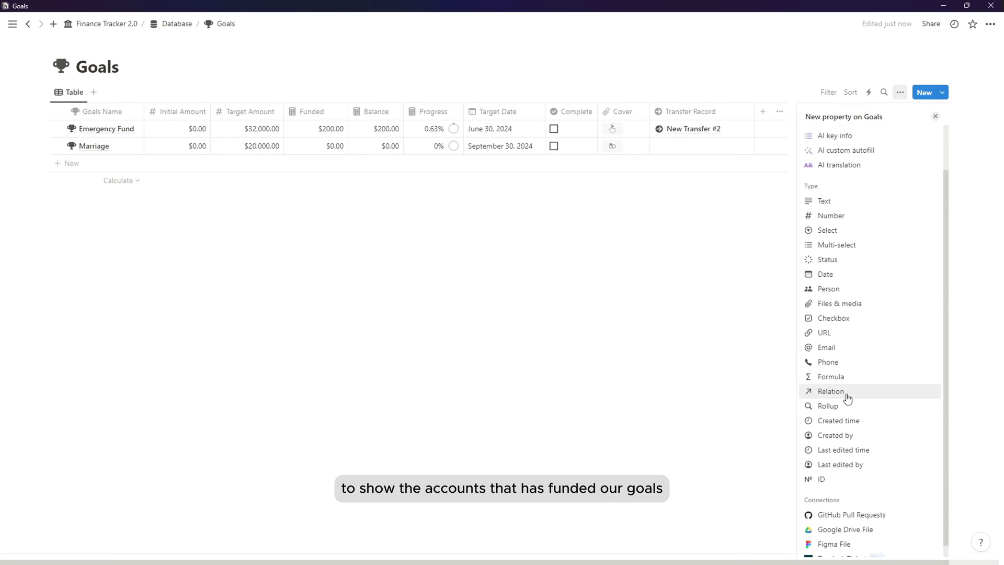
{"action": "scroll", "coordinate": [847, 314], "scroll_direction": "down", "scroll_amount": 1}
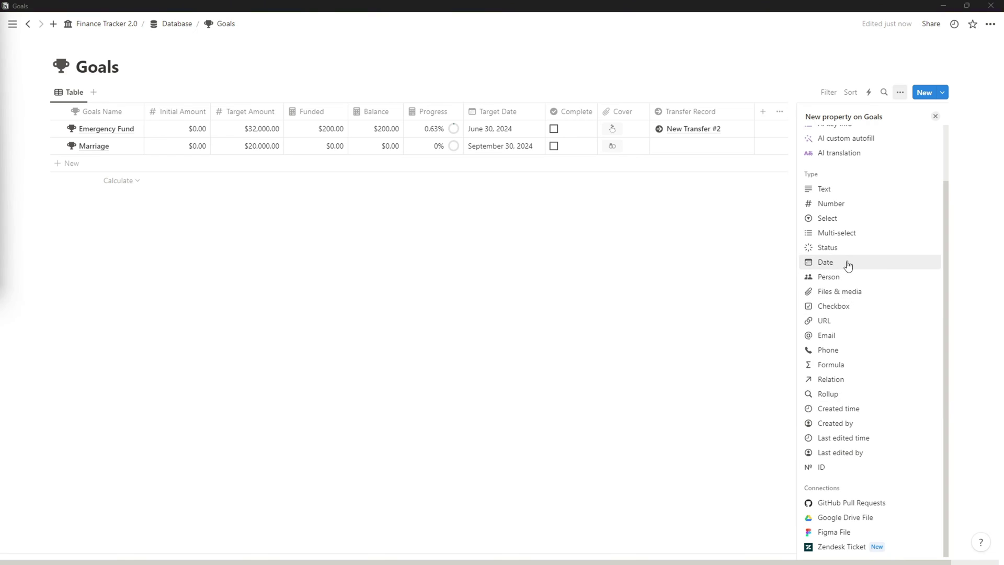
{"action": "left_click", "coordinate": [828, 393]}
{"action": "left_click", "coordinate": [919, 172]}
{"action": "left_click", "coordinate": [871, 220]}
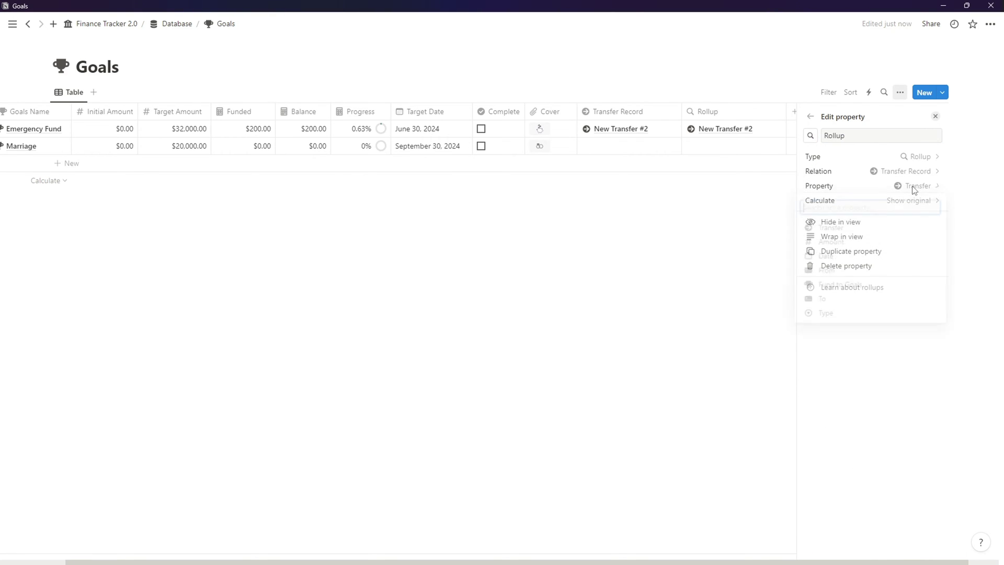
{"action": "left_click", "coordinate": [918, 186]}
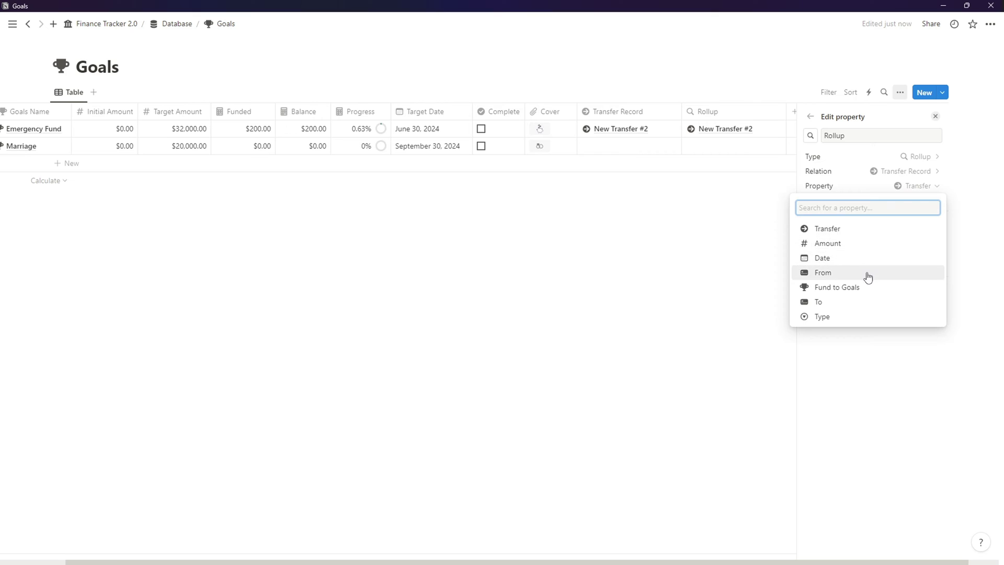
{"action": "left_click", "coordinate": [868, 272]}
{"action": "left_click", "coordinate": [917, 200]}
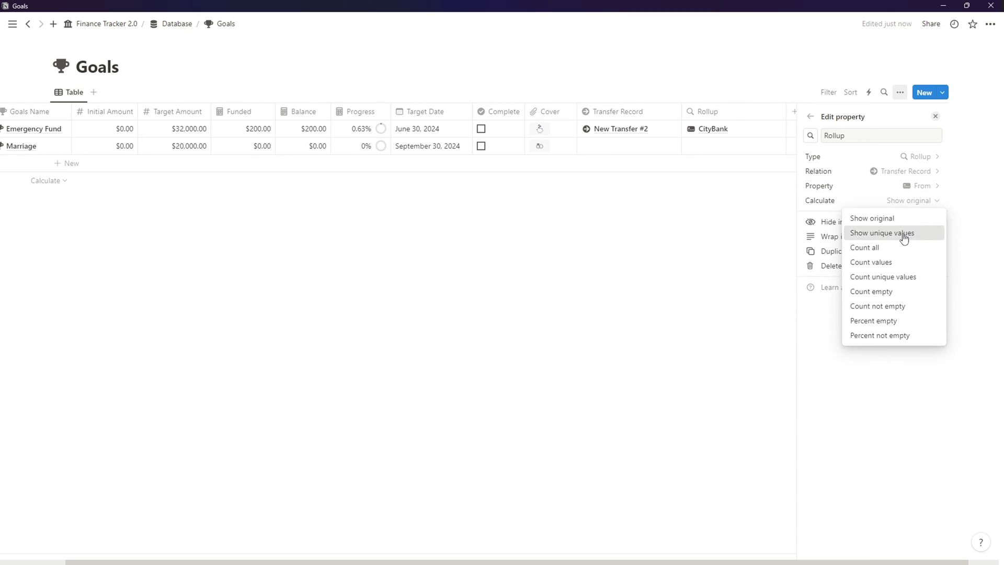
{"action": "left_click", "coordinate": [899, 233]}
- Rename the new rollup property "Funded From" and give it the card icon
{"action": "double_click", "coordinate": [847, 136]}
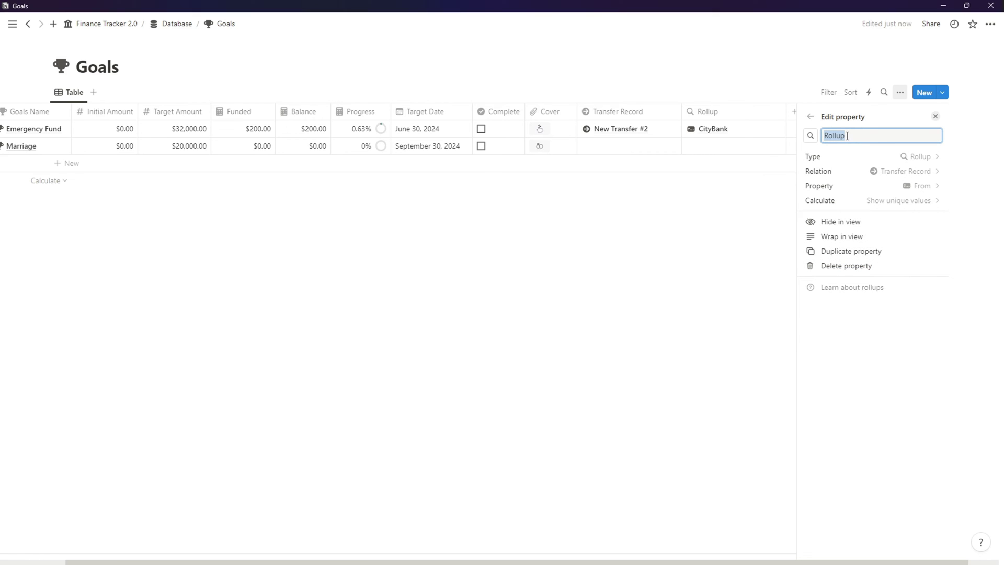
{"action": "type", "text": "Funded From"}
{"action": "left_click", "coordinate": [810, 136]}
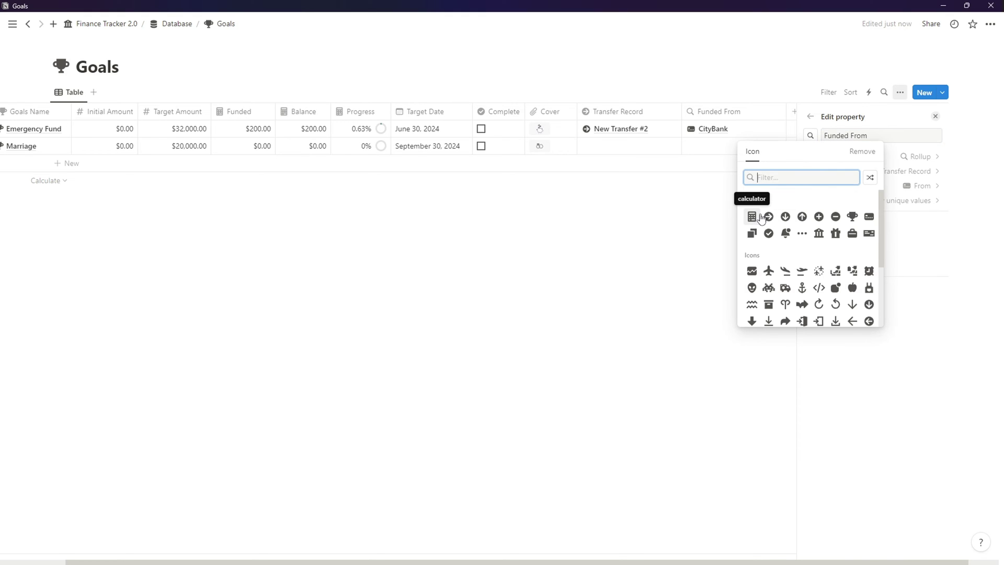
{"action": "left_click", "coordinate": [869, 216]}
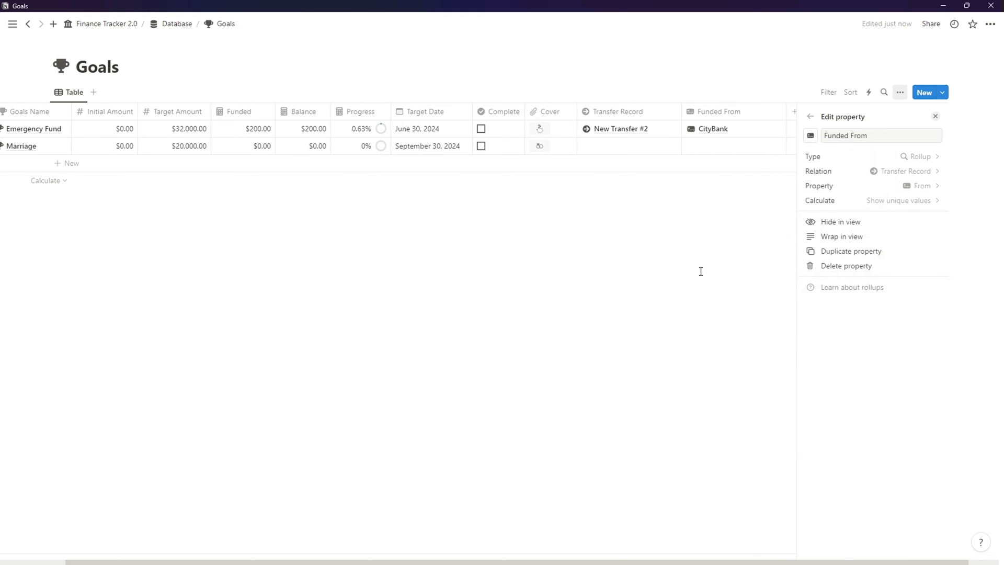
{"action": "left_click", "coordinate": [701, 271]}
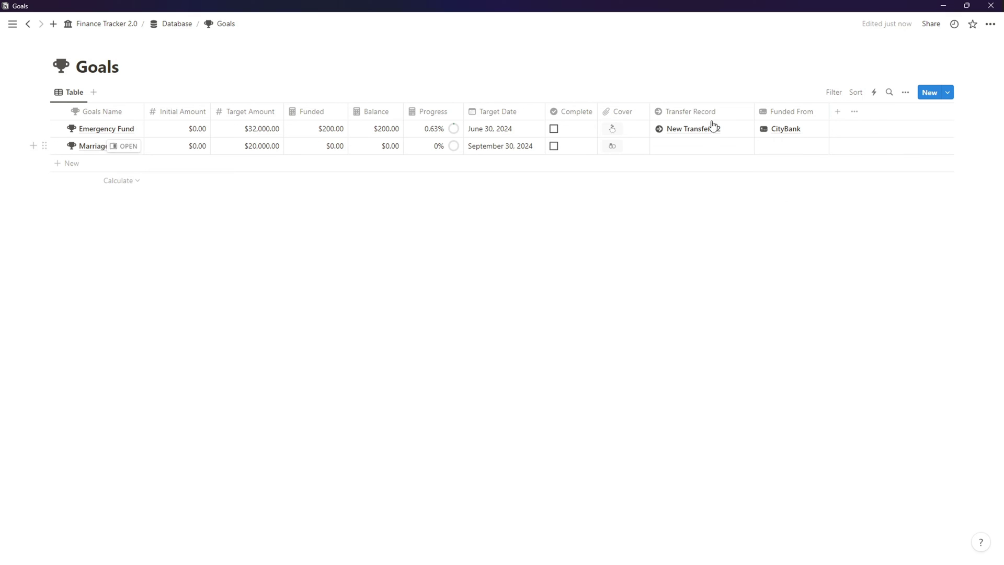
- Reorder the Goals columns so Funded From and Transfer Record sit between Target Date and Complete
{"action": "left_click_drag", "start_coordinate": [695, 112], "coordinate": [768, 118]}
{"action": "left_click_drag", "start_coordinate": [688, 112], "coordinate": [586, 123]}
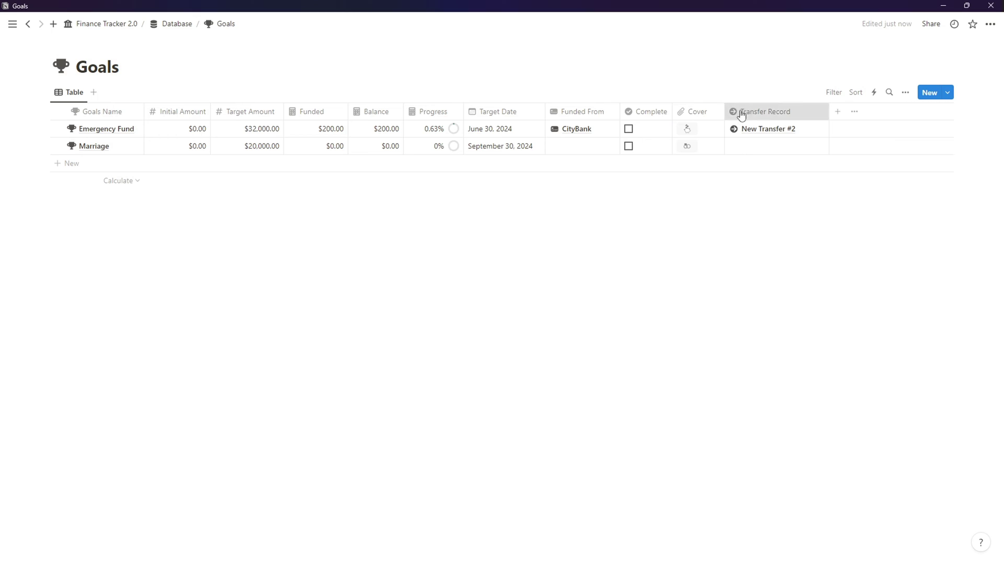
{"action": "left_click_drag", "start_coordinate": [741, 115], "coordinate": [643, 124]}
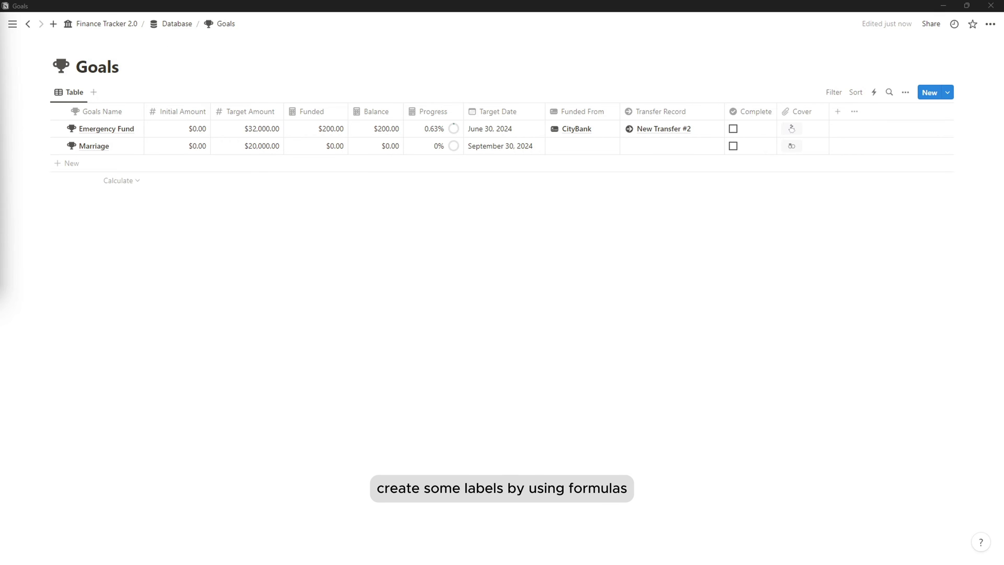
- Add a formula property named "(Hide) Progress" with the formula style("Progress","b","u")
{"action": "left_click", "coordinate": [835, 113]}
{"action": "left_click", "coordinate": [845, 427]}
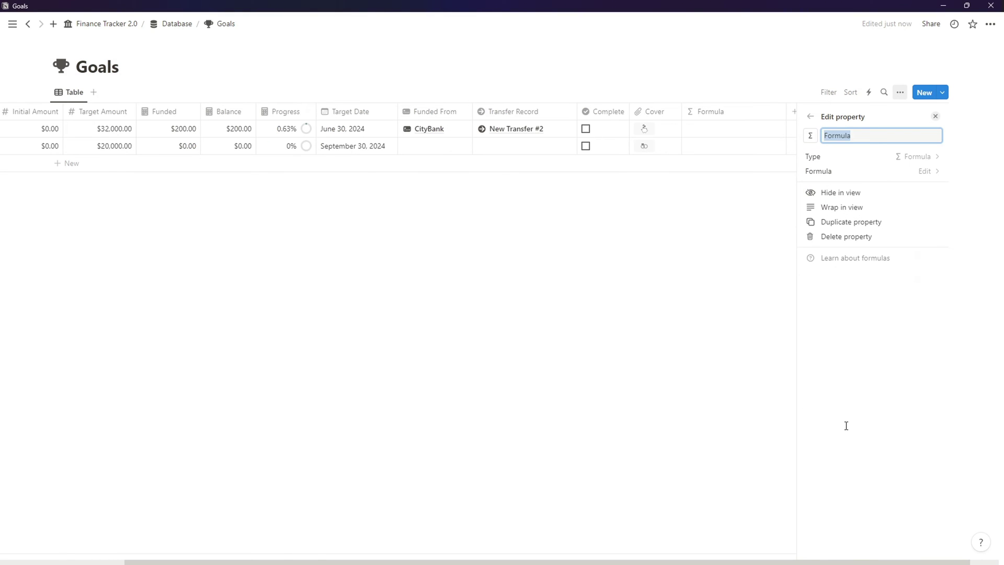
{"action": "type", "text": "(Hide) Progress"}
{"action": "left_click", "coordinate": [923, 171]}
{"action": "type", "text": "style(\"Progress\",\"b\",\"u\")"}
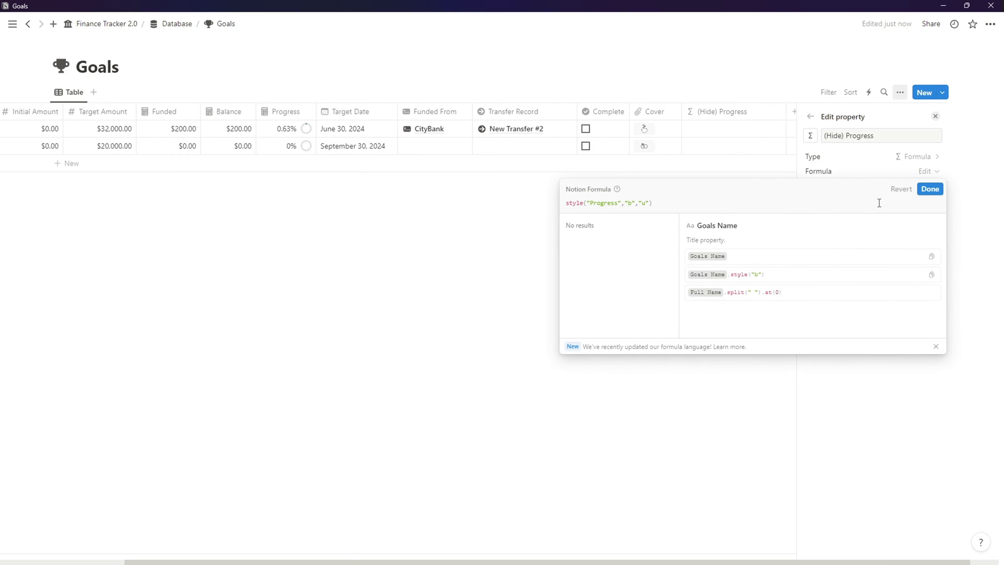
{"action": "left_click", "coordinate": [579, 203]}
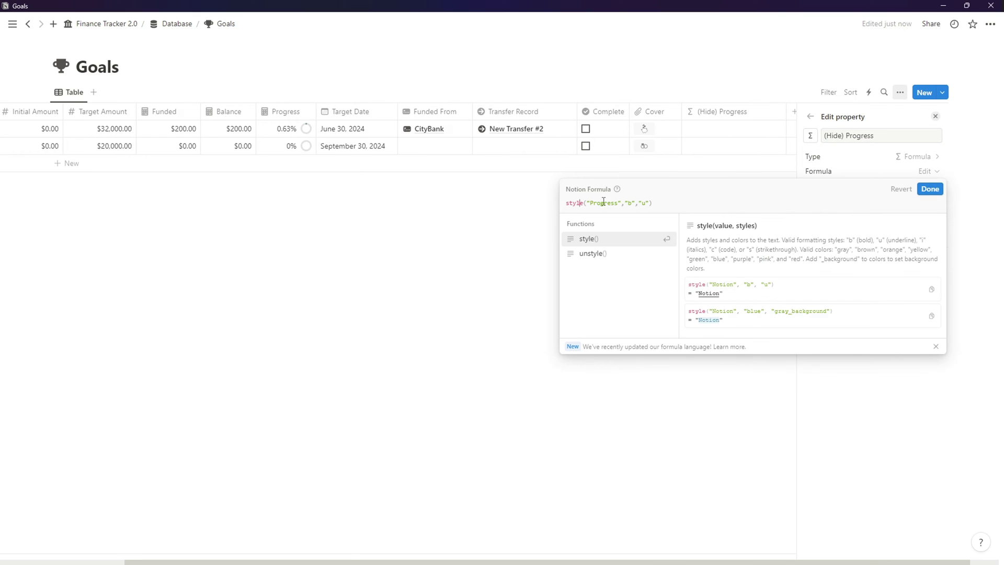
{"action": "left_click", "coordinate": [930, 189]}
{"action": "left_click", "coordinate": [758, 205]}
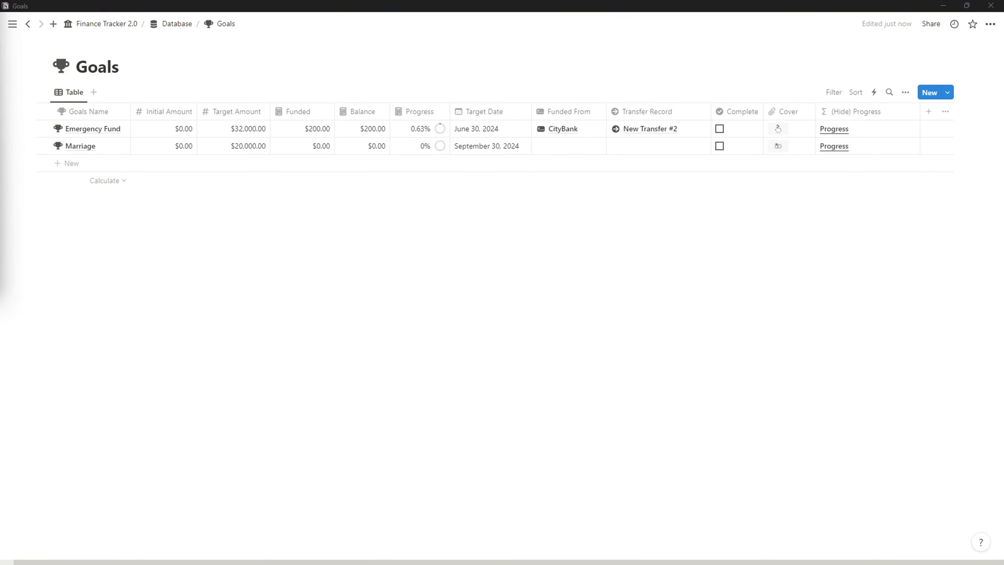
- Add a formula property named "(Hide) Target" with the formula style("Target","b","u")
{"action": "left_click", "coordinate": [928, 112]}
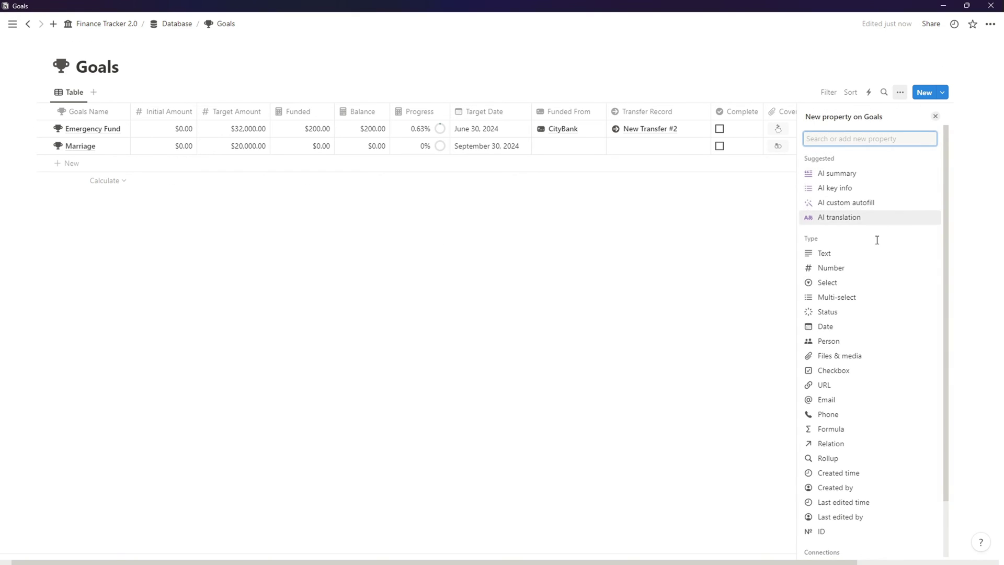
{"action": "left_click", "coordinate": [854, 432]}
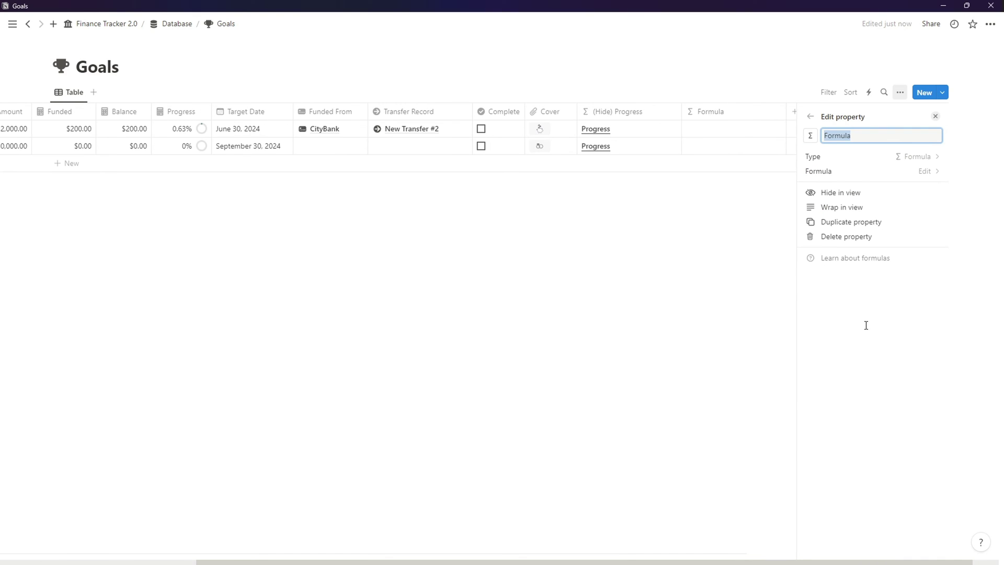
{"action": "type", "text": "(Hide) Target"}
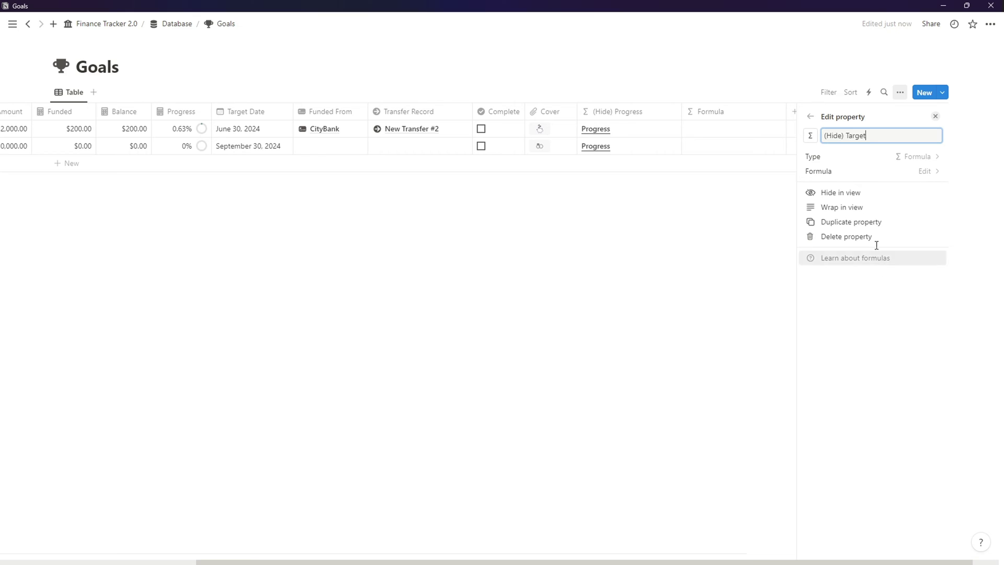
{"action": "left_click", "coordinate": [876, 172]}
{"action": "type", "text": "style(\"Target\",\"b\",\"u\")"}
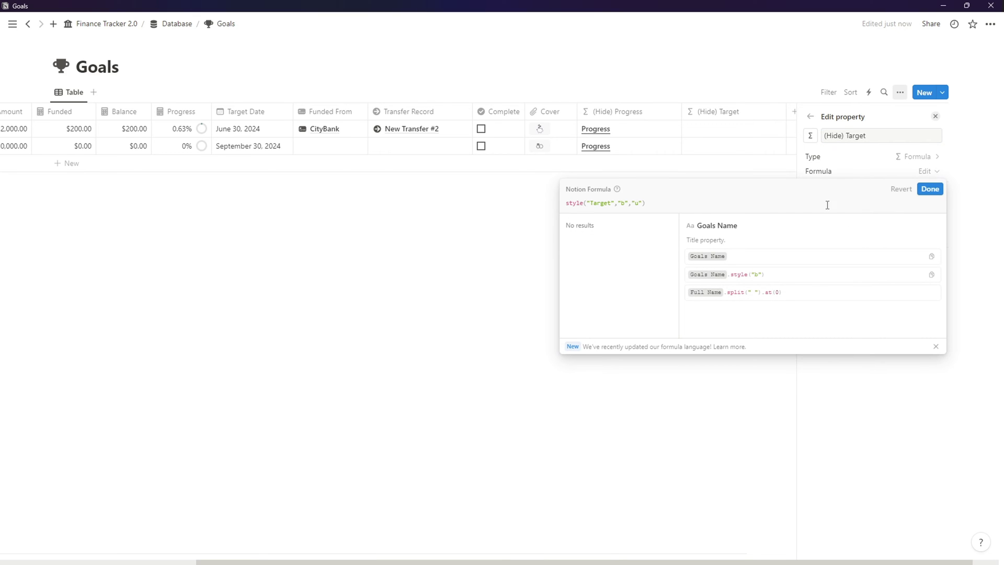
{"action": "left_click", "coordinate": [929, 189]}
{"action": "left_click", "coordinate": [748, 209]}
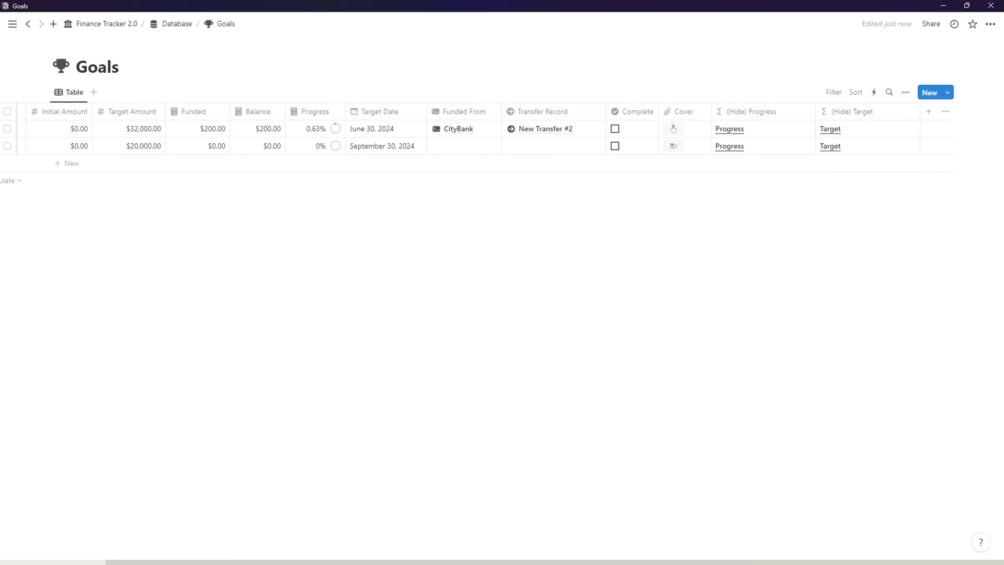
- Add a formula property named "(Hide) Total Funded" to Goals with the formula style("Funded","b","u")
{"action": "key", "text": "alt+Tab"}
{"action": "left_click", "coordinate": [929, 112]}
{"action": "left_click", "coordinate": [832, 429]}
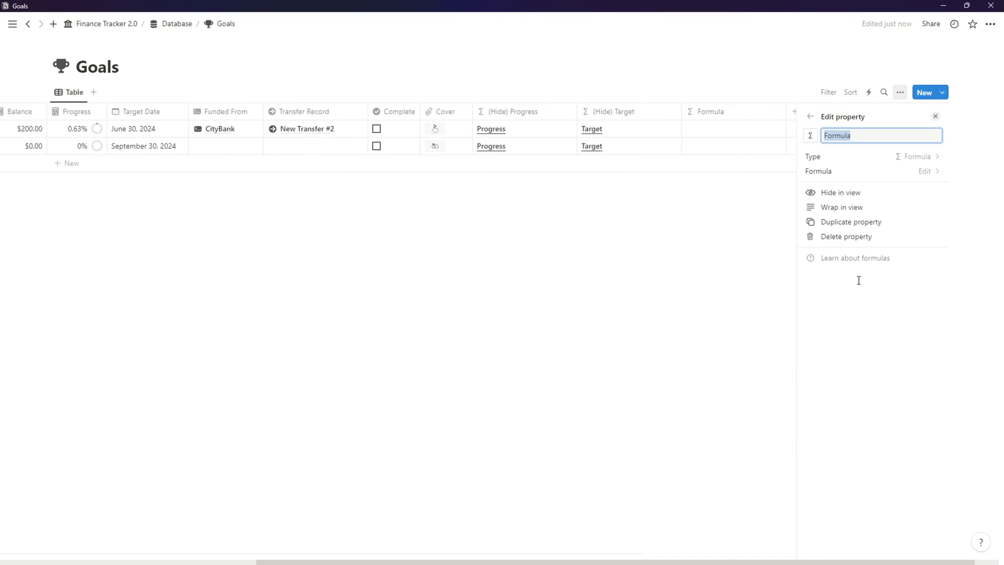
{"action": "type", "text": "(Hide) Total Funded"}
{"action": "left_click", "coordinate": [931, 172]}
{"action": "type", "text": "style(\"Funded\",\"b\",\"u\")"}
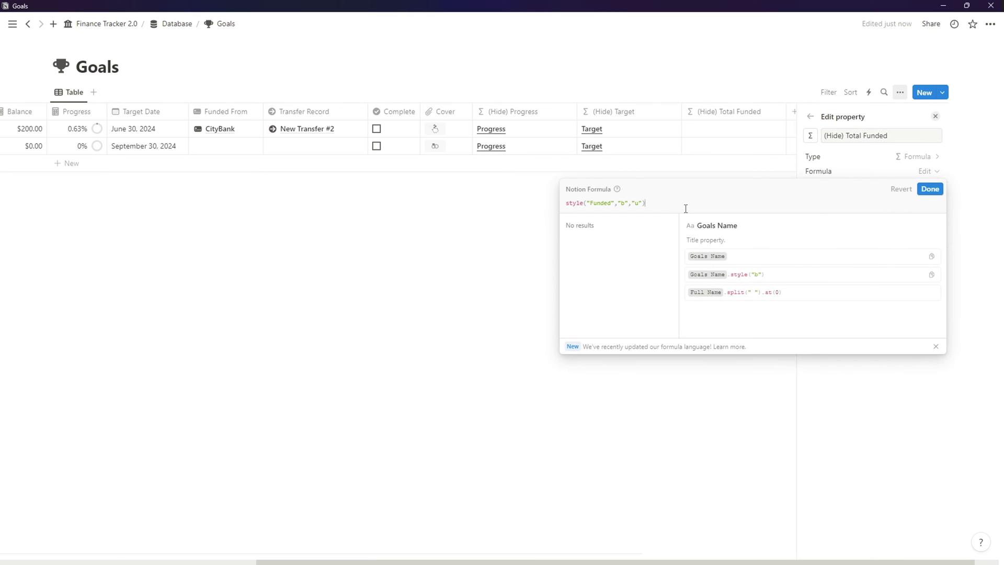
{"action": "left_click", "coordinate": [920, 188]}
{"action": "left_click", "coordinate": [727, 305]}
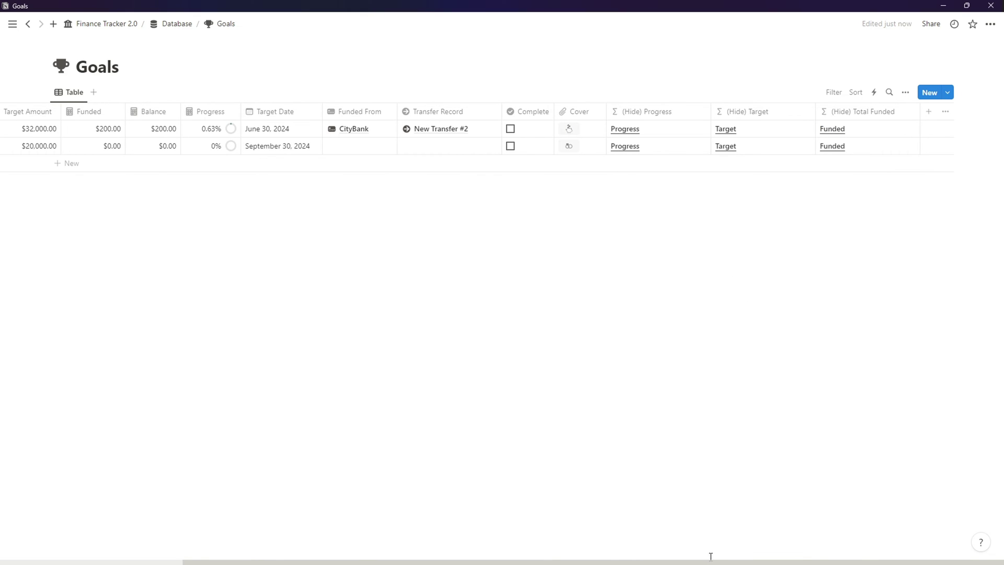
{"action": "scroll", "coordinate": [710, 555], "scroll_direction": "left", "scroll_amount": 5}
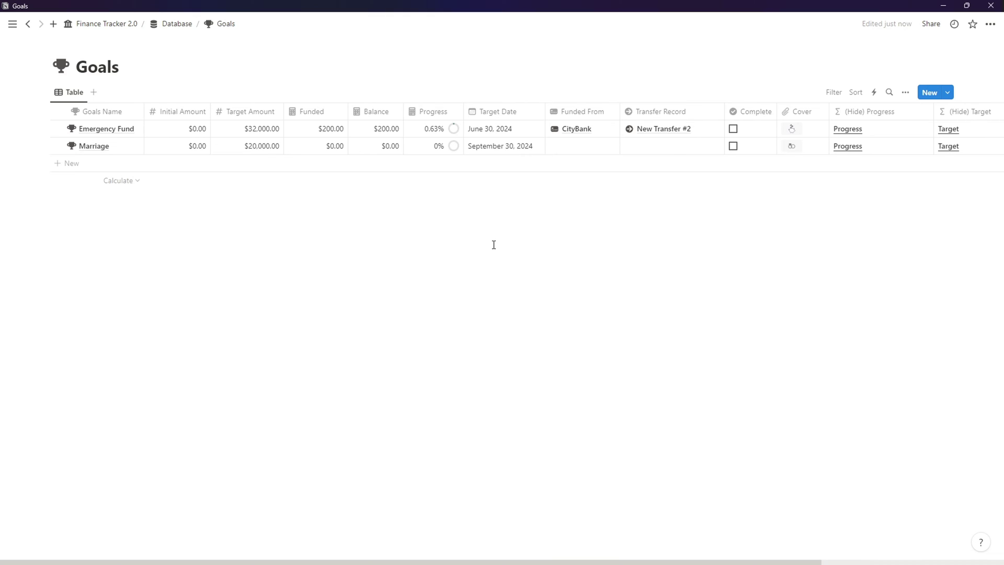
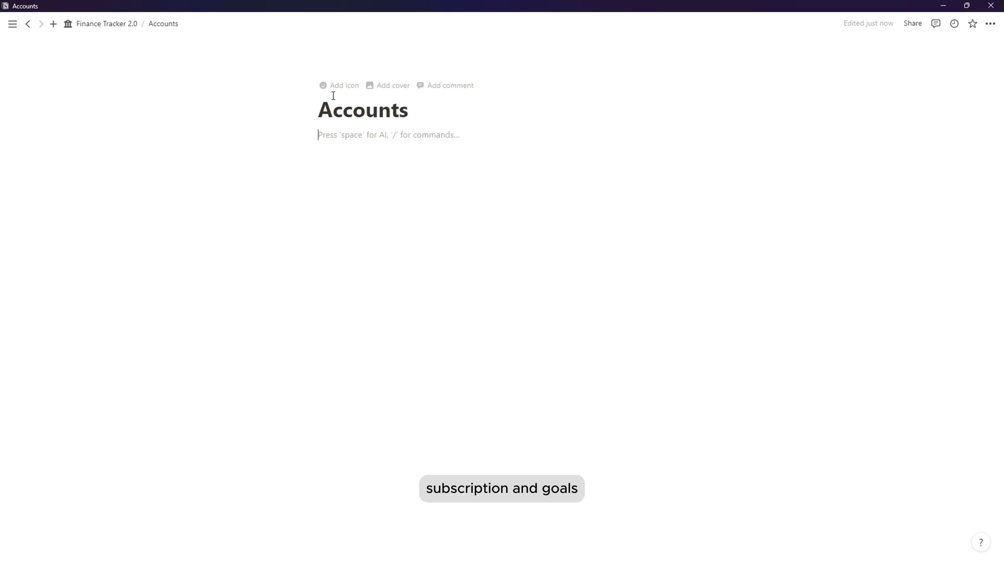
- Add an icon to the Accounts page and change it to the dark card icon
{"action": "left_click", "coordinate": [333, 84]}
{"action": "left_click", "coordinate": [320, 110]}
{"action": "left_click", "coordinate": [277, 142]}
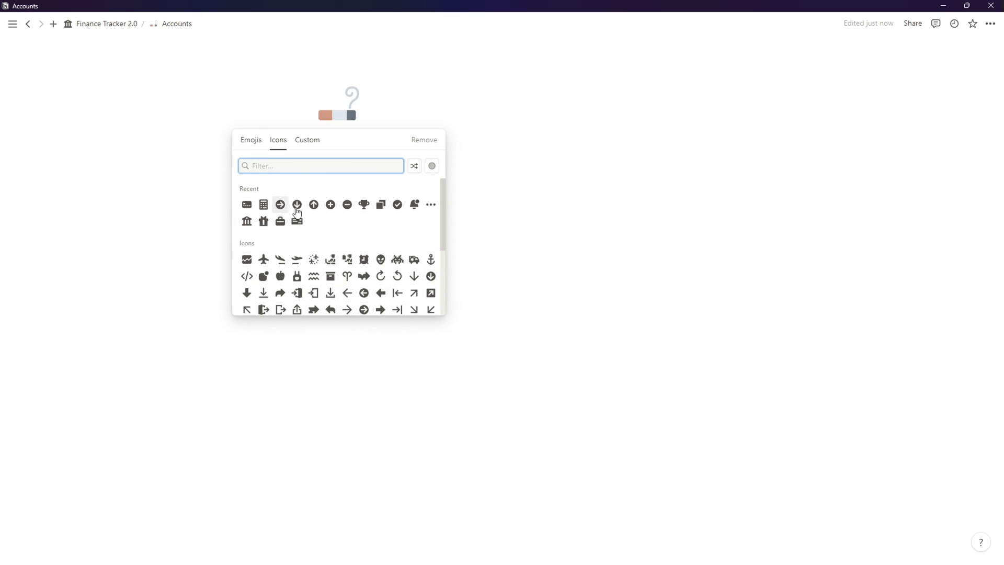
{"action": "left_click", "coordinate": [245, 214]}
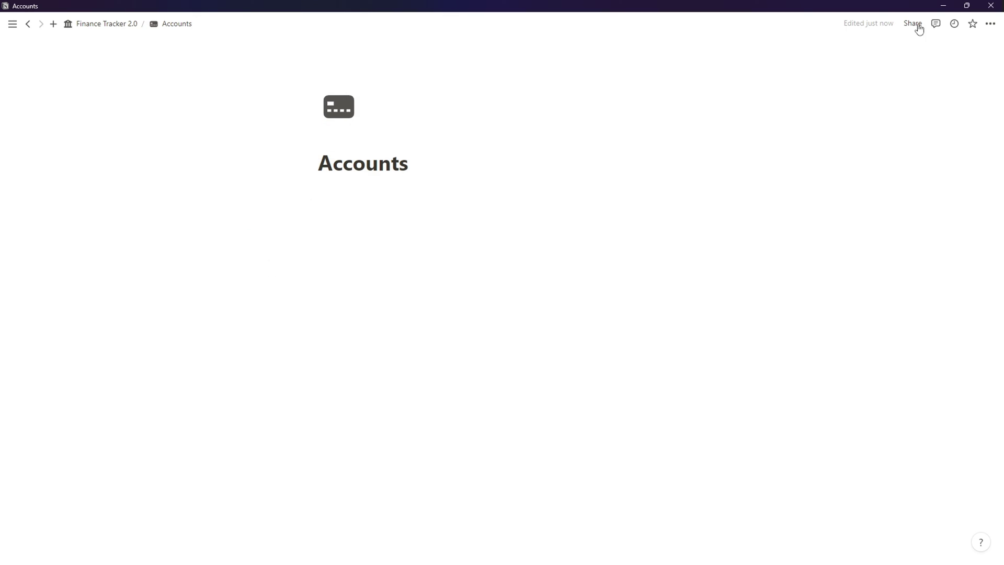
- Turn on small text and full width for the Accounts page and return to the Finance Tracker 2.0 page
{"action": "left_click", "coordinate": [990, 23]}
{"action": "left_click", "coordinate": [975, 99]}
{"action": "left_click", "coordinate": [975, 112]}
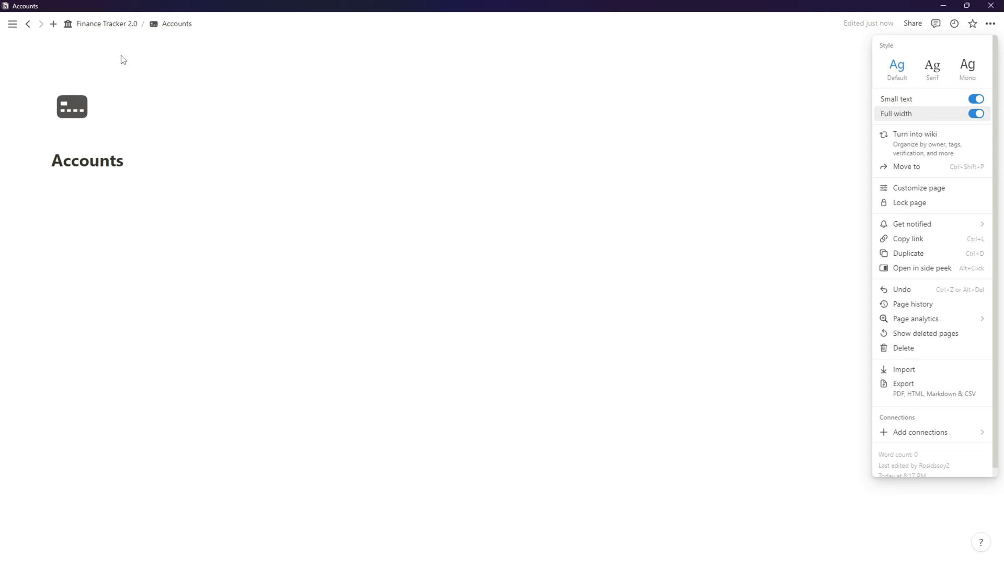
{"action": "left_click", "coordinate": [122, 27]}
{"action": "left_click", "coordinate": [125, 26]}
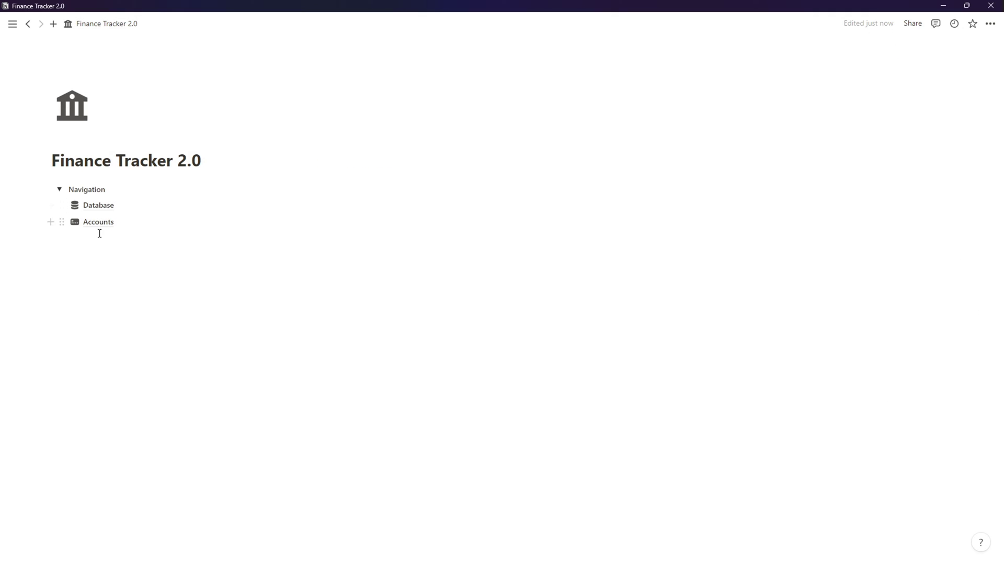
- Create a new sub-page titled "Income" below Accounts in the Navigation toggle
{"action": "type", "text": "/page"}
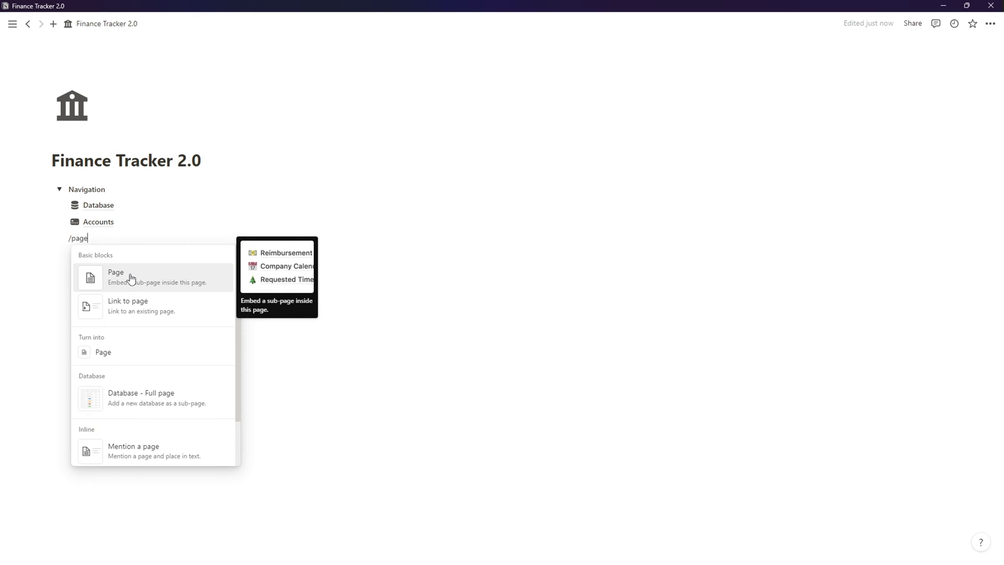
{"action": "left_click", "coordinate": [131, 277]}
{"action": "left_click", "coordinate": [374, 135]}
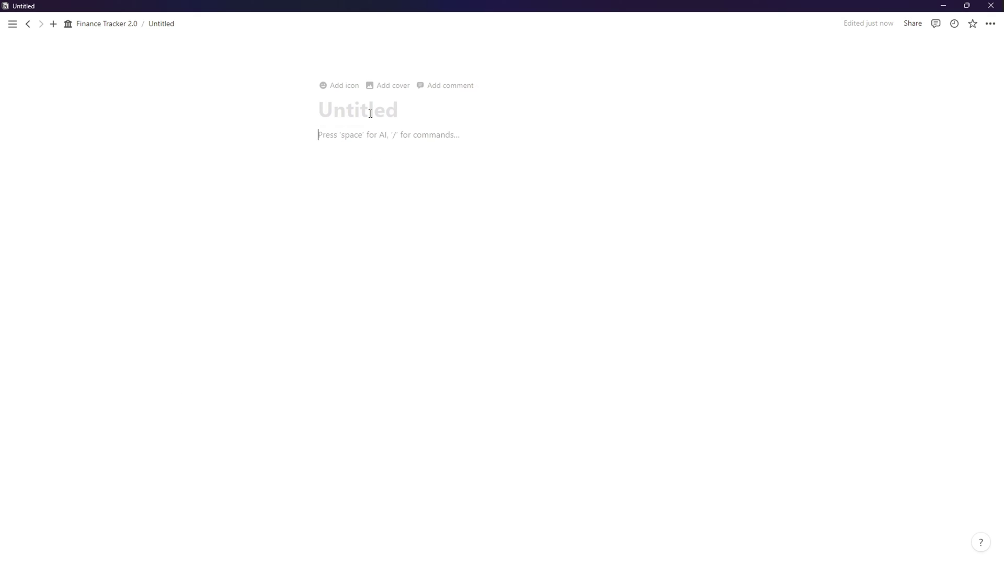
{"action": "type", "text": "Income"}
- Add an icon to the Income page and change it to the dark circled plus icon
{"action": "left_click", "coordinate": [339, 85]}
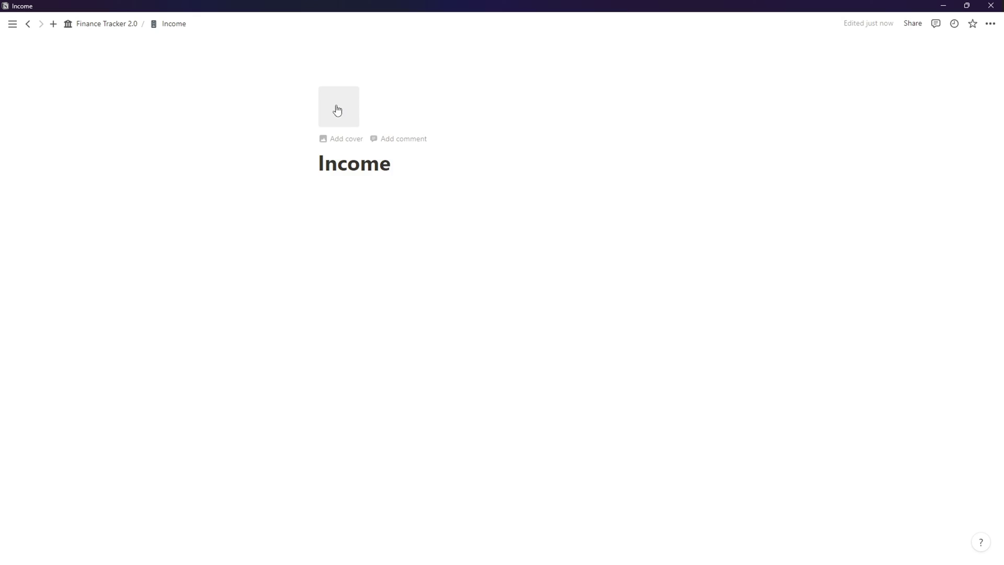
{"action": "left_click", "coordinate": [337, 107]}
{"action": "left_click", "coordinate": [287, 142]}
{"action": "mouse_move", "coordinate": [329, 204]}
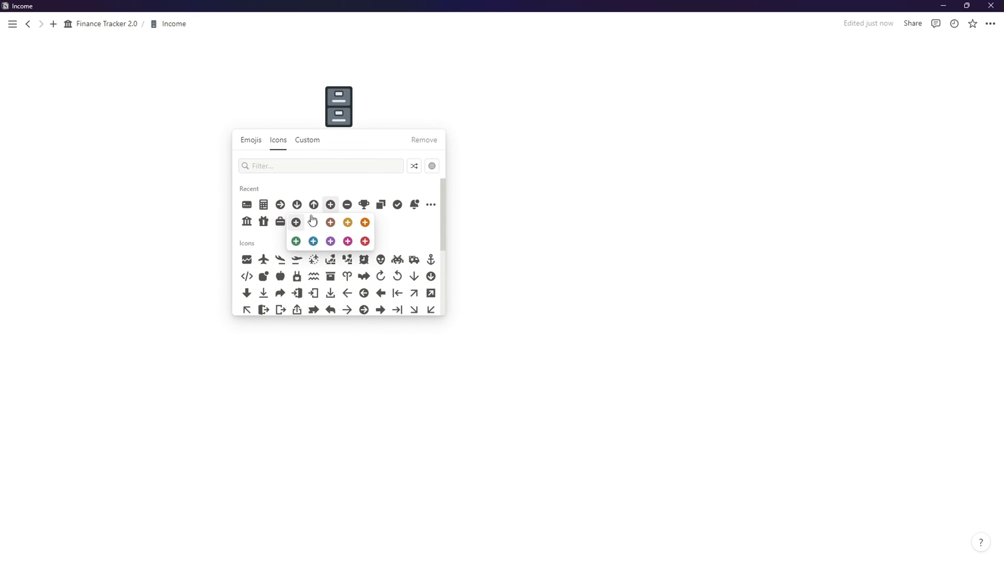
{"action": "left_click", "coordinate": [299, 221]}
- Turn on small text and full width for the Income page and return to the Finance Tracker 2.0 page
{"action": "left_click", "coordinate": [990, 24]}
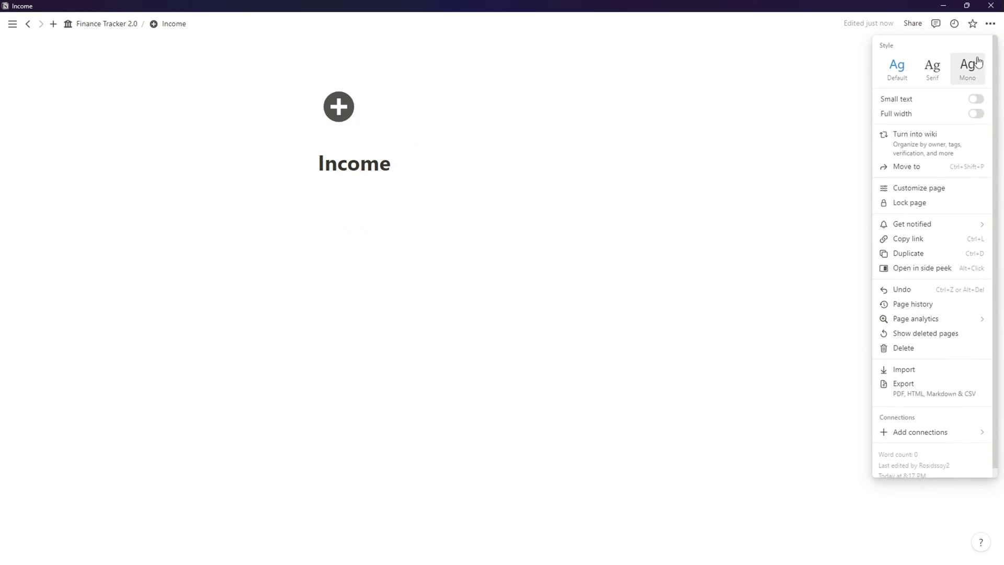
{"action": "left_click", "coordinate": [974, 99]}
{"action": "left_click", "coordinate": [974, 112]}
{"action": "left_click", "coordinate": [111, 40]}
{"action": "left_click", "coordinate": [107, 24]}
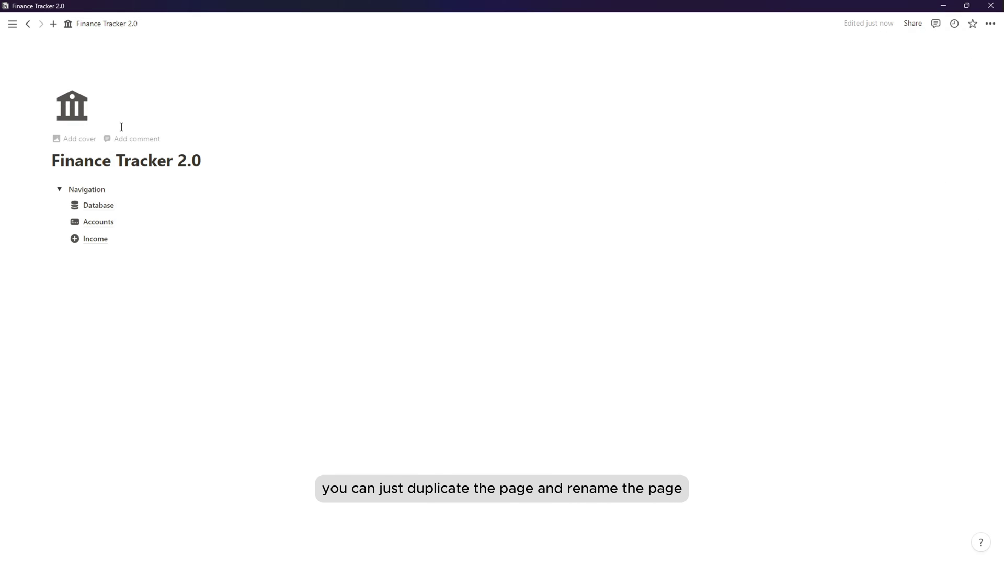
- Duplicate the Income page in the Navigation toggle and rename the copy "Expense"
{"action": "left_click", "coordinate": [61, 238]}
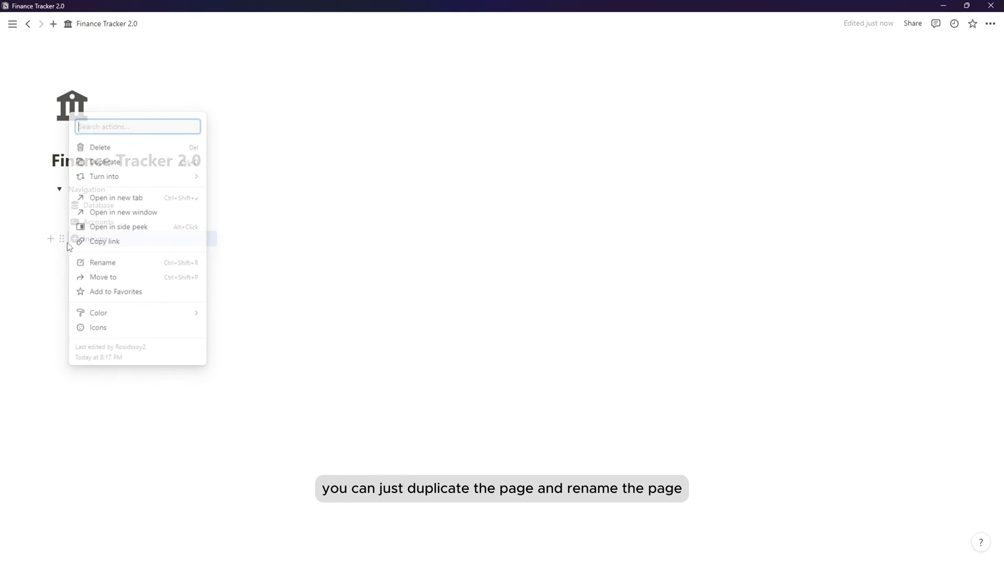
{"action": "left_click", "coordinate": [140, 162]}
{"action": "right_click", "coordinate": [102, 257]}
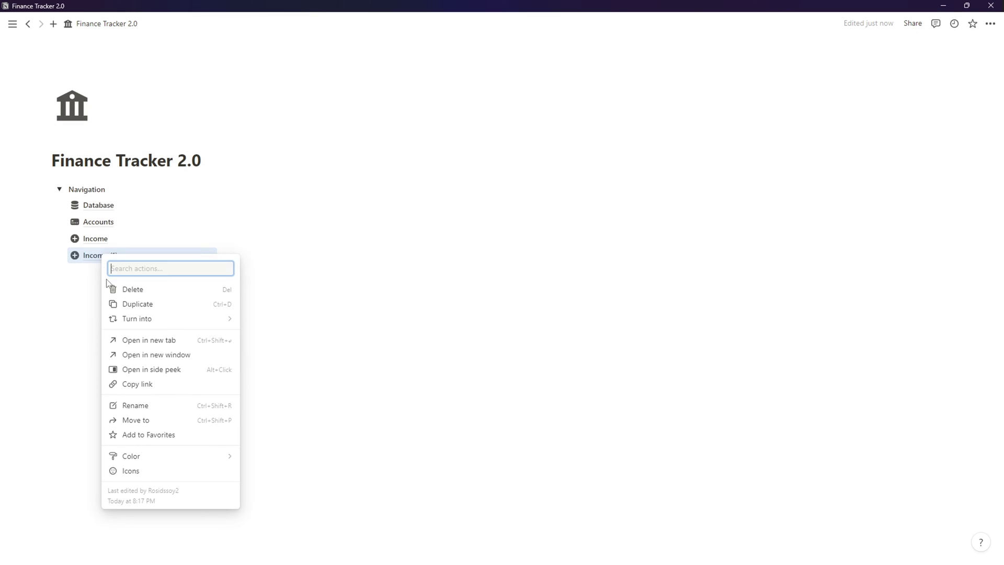
{"action": "left_click", "coordinate": [142, 404]}
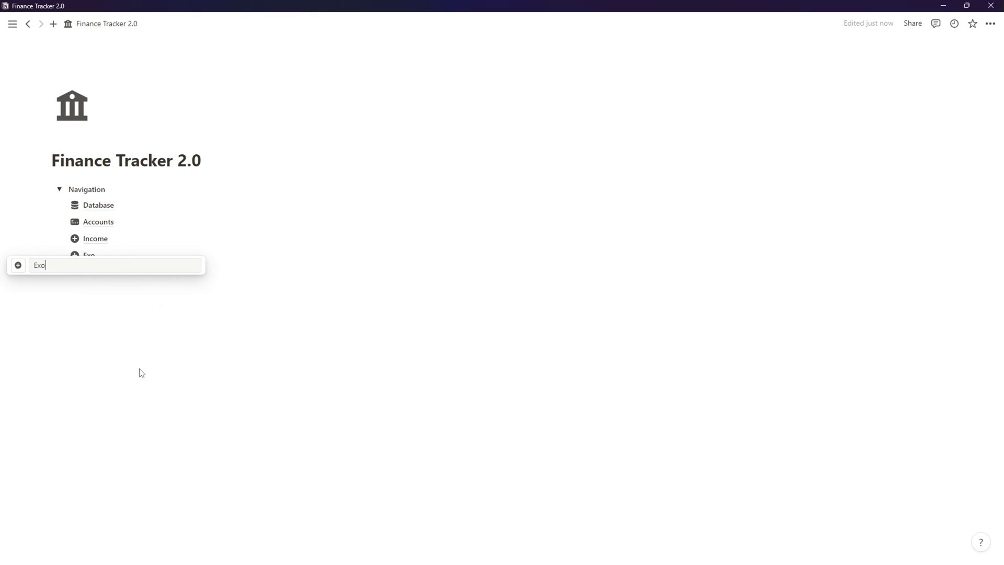
{"action": "left_click", "coordinate": [19, 265]}
{"action": "left_click", "coordinate": [44, 269]}
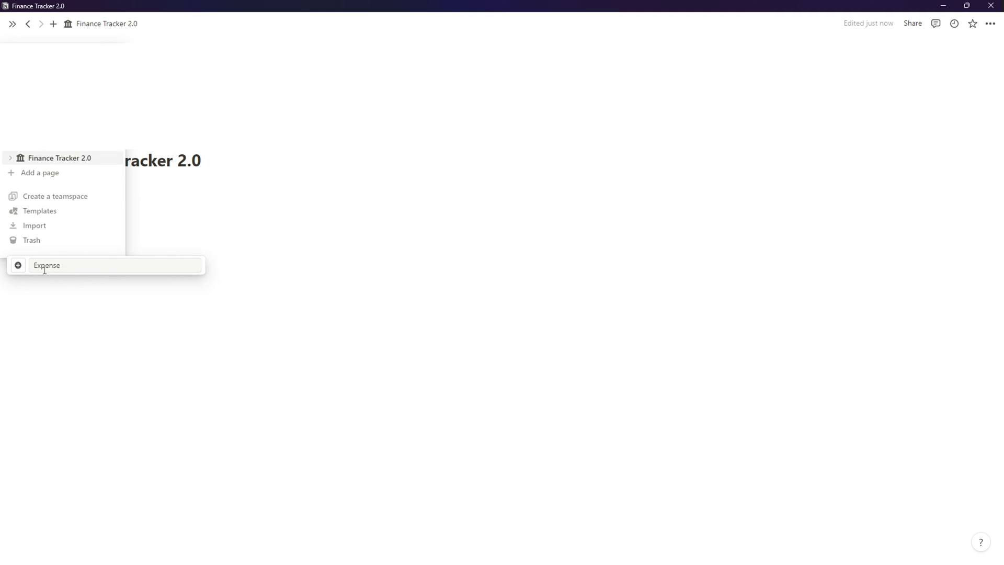
- Change the Expense page's icon to the circled minus icon
{"action": "left_click", "coordinate": [17, 266]}
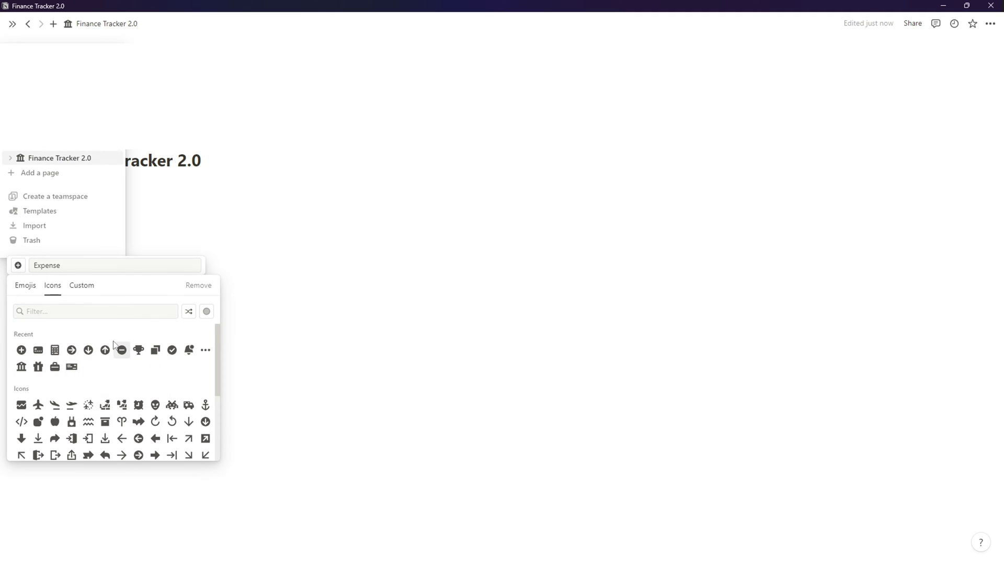
{"action": "left_click", "coordinate": [122, 350]}
{"action": "key", "text": "Return"}
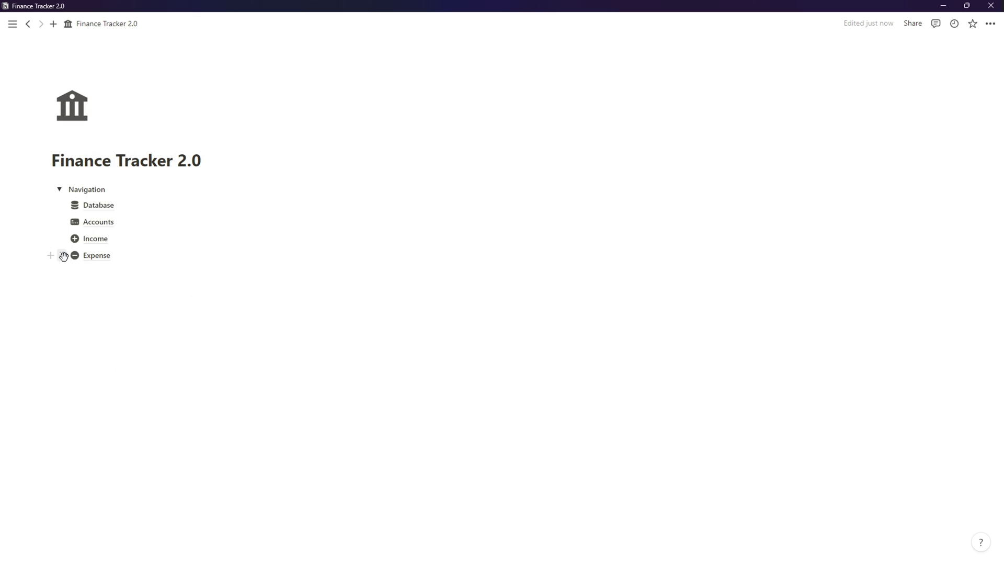
- Duplicate the Expense page in the Navigation toggle and rename the copy "Transfer"
{"action": "left_click", "coordinate": [62, 255]}
{"action": "left_click", "coordinate": [120, 179]}
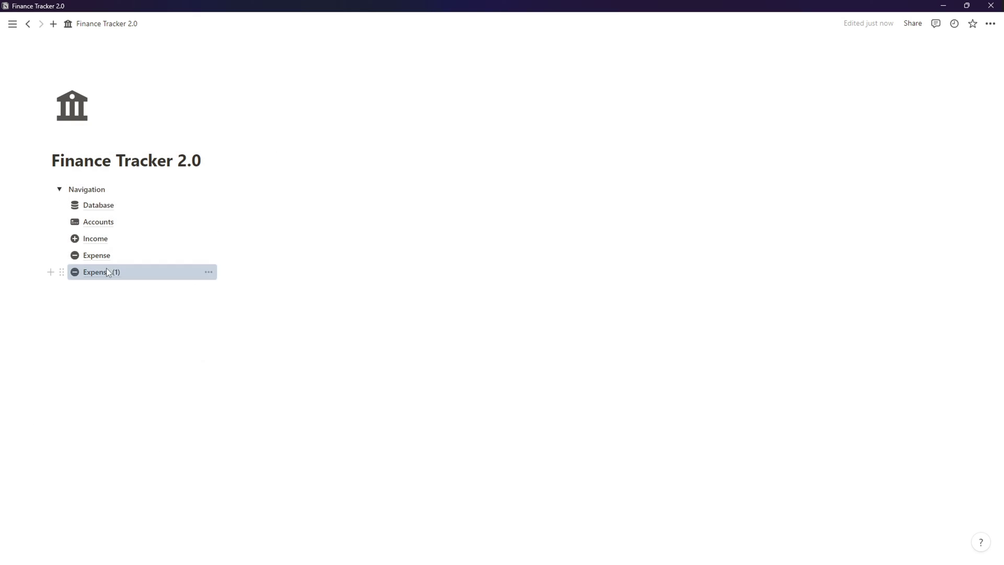
{"action": "right_click", "coordinate": [107, 269]}
{"action": "left_click", "coordinate": [140, 420]}
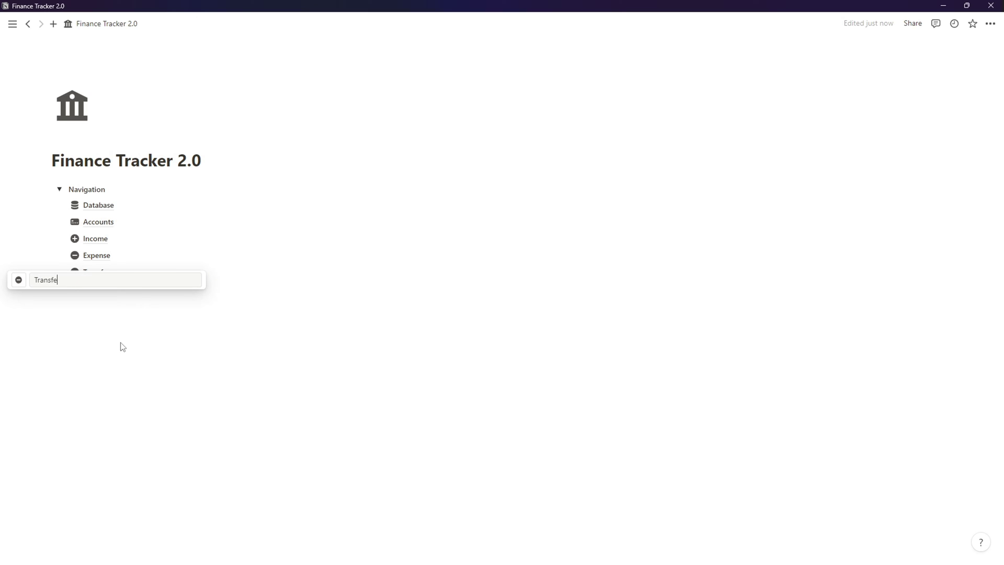
- Change the Transfer page's icon to the circled right arrow icon
{"action": "left_click", "coordinate": [19, 280]}
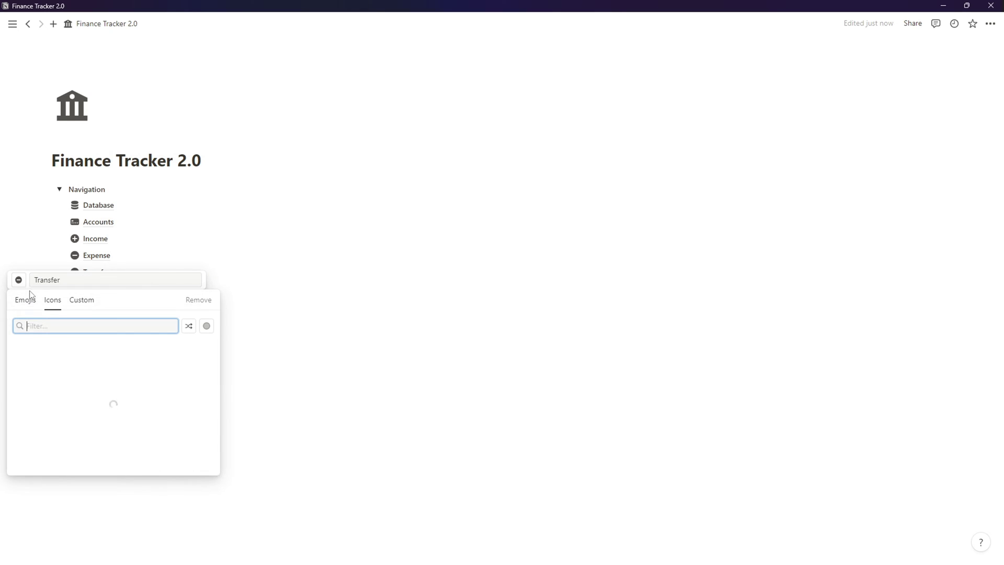
{"action": "left_click", "coordinate": [21, 364]}
{"action": "left_click", "coordinate": [245, 341]}
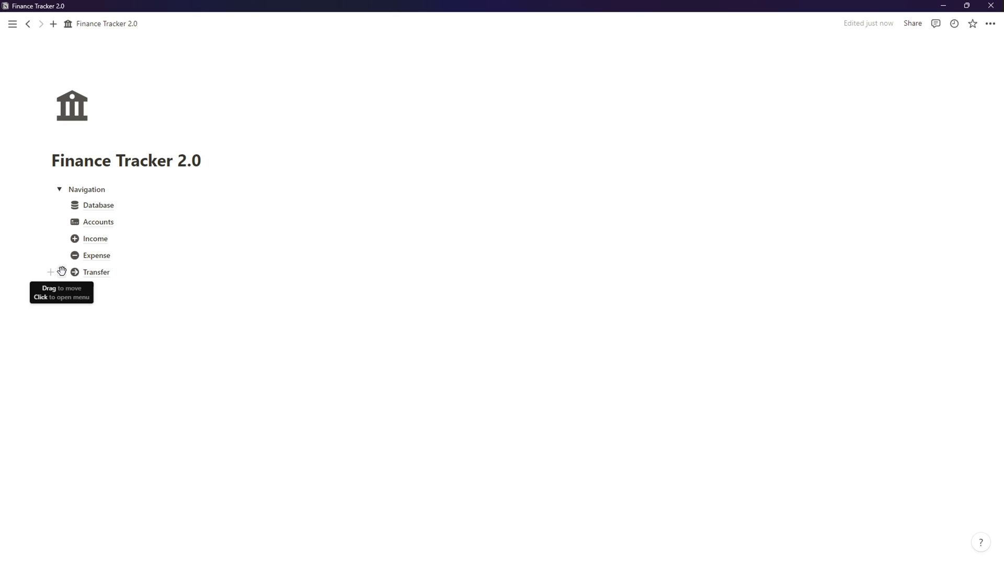
- Duplicate the Transfer page in the Navigation toggle and rename the copy "Subscription"
{"action": "left_click", "coordinate": [62, 270]}
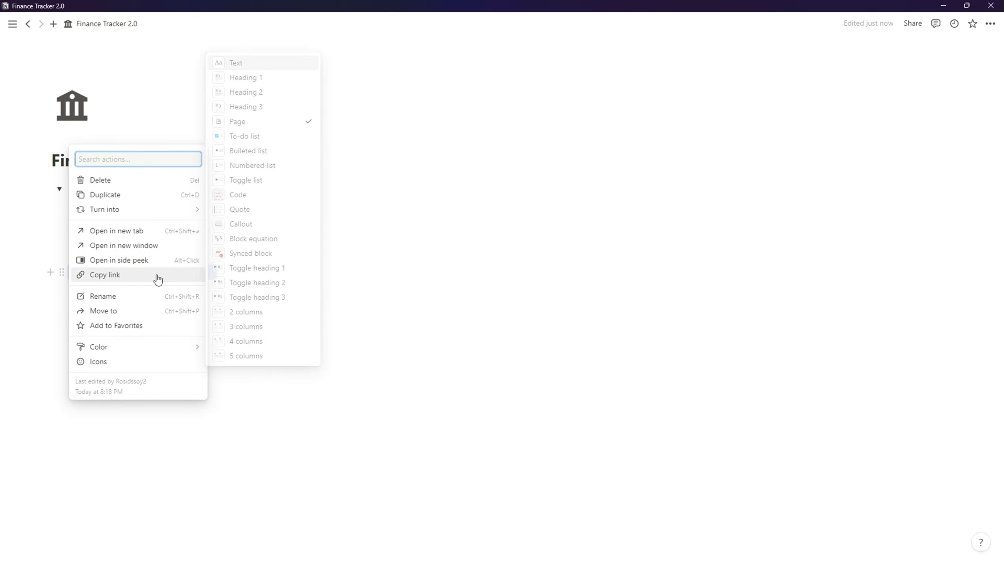
{"action": "left_click", "coordinate": [139, 196]}
{"action": "right_click", "coordinate": [124, 288]}
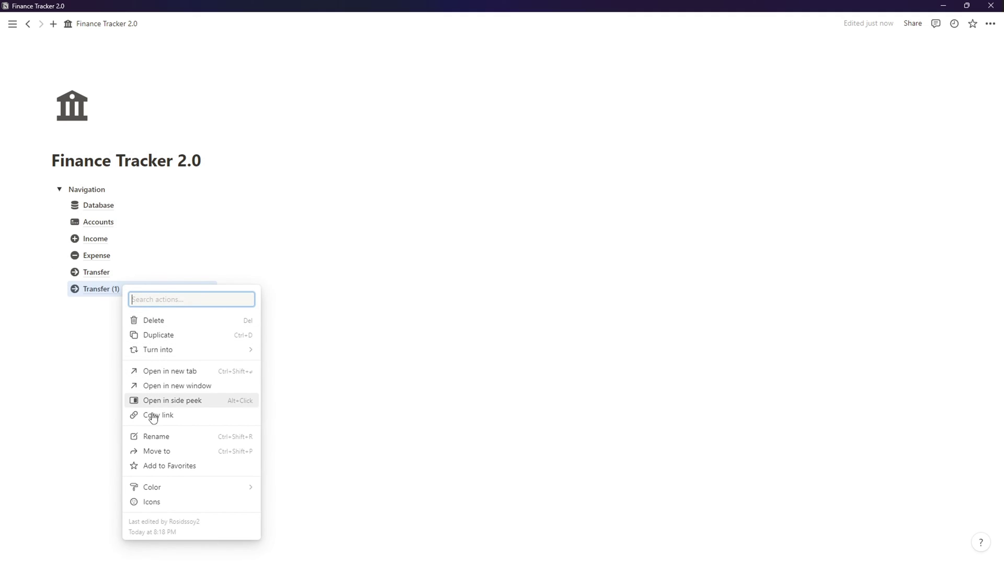
{"action": "left_click", "coordinate": [154, 435]}
{"action": "type", "text": "Subscription"}
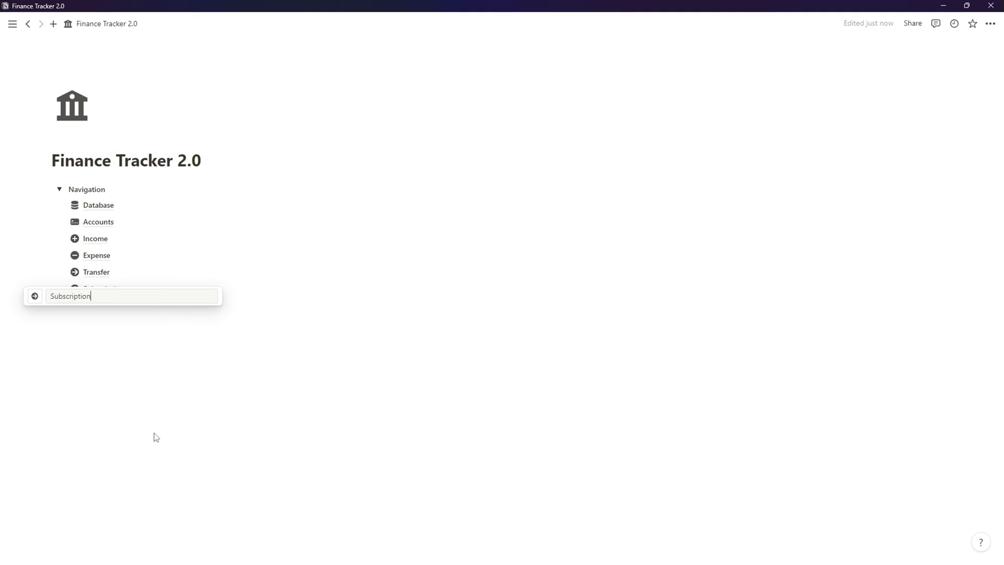
- Search the icons for "arr" and give the Subscription page the dark clockwise circular arrow icon
{"action": "left_click", "coordinate": [36, 296]}
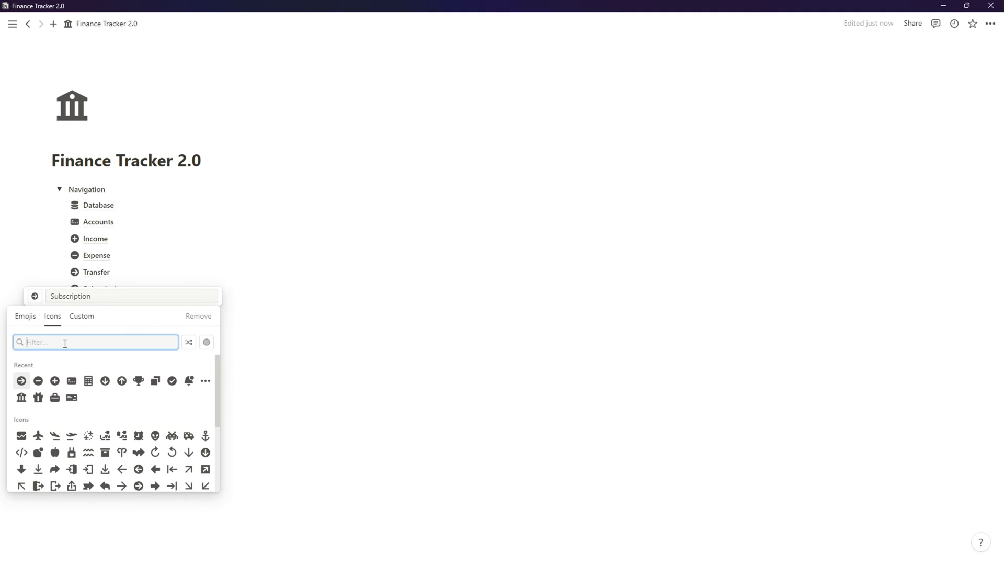
{"action": "type", "text": "arr"}
{"action": "mouse_move", "coordinate": [46, 367]}
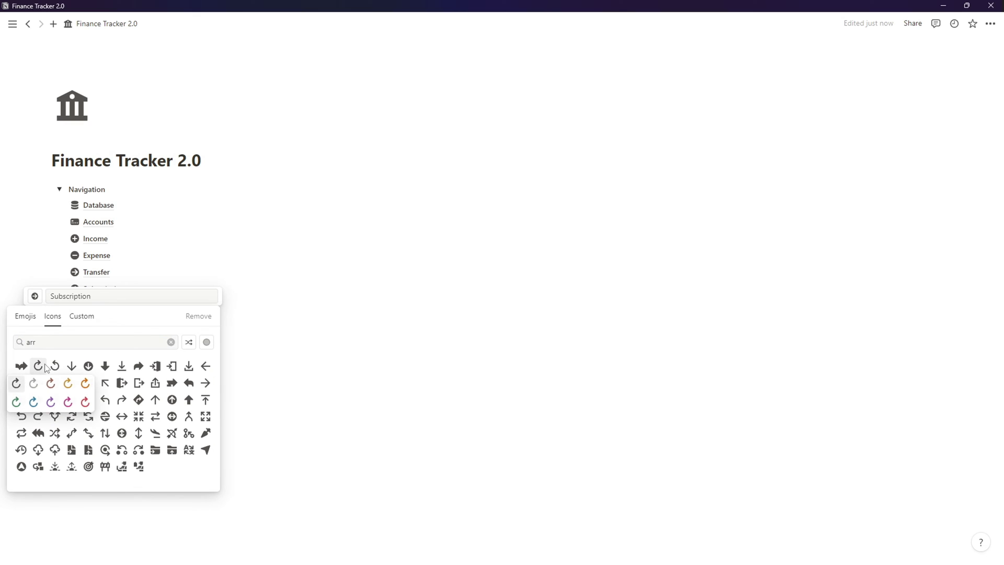
{"action": "left_click", "coordinate": [24, 384]}
{"action": "left_click", "coordinate": [181, 353]}
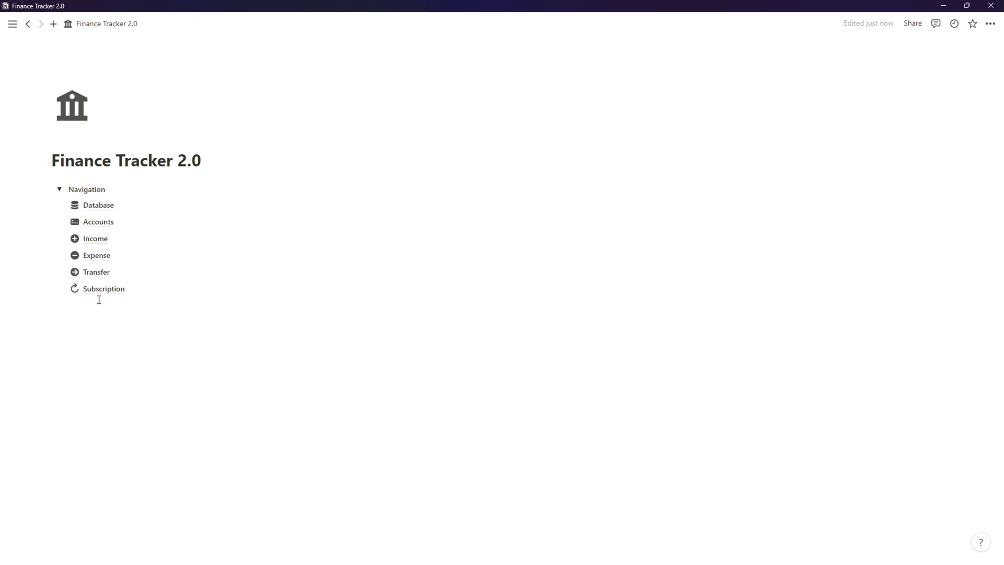
- Add a "Goals" page with the gray trophy icon to the Navigation toggle by duplicating the Subscription page
{"action": "left_click", "coordinate": [62, 288]}
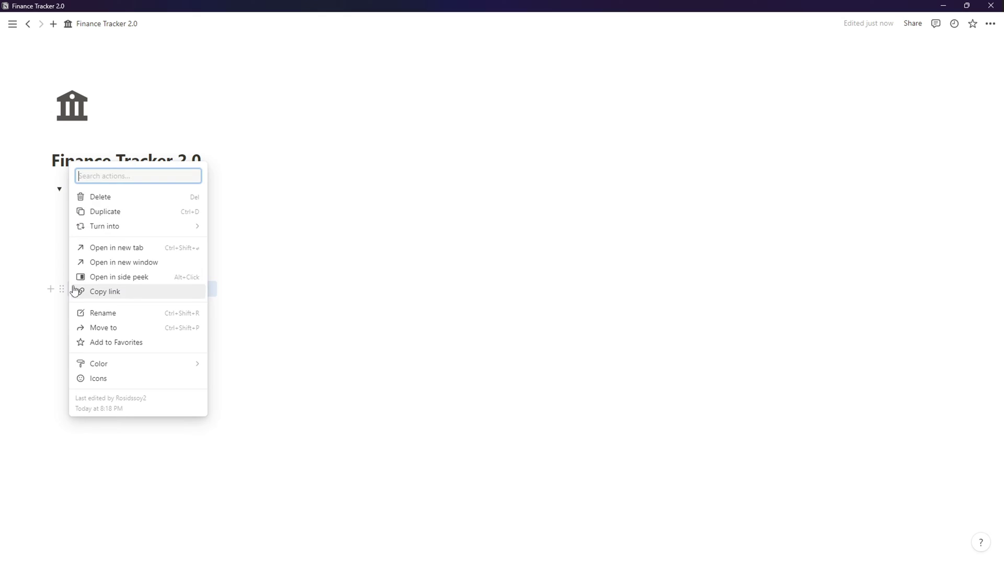
{"action": "left_click", "coordinate": [116, 213]}
{"action": "right_click", "coordinate": [115, 306]}
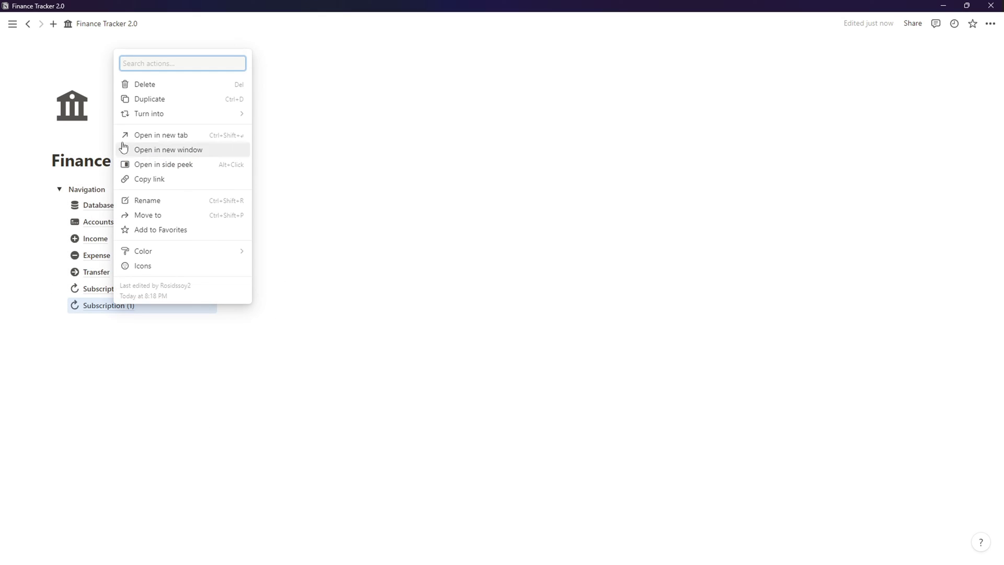
{"action": "left_click", "coordinate": [164, 201]}
{"action": "type", "text": "Goals"}
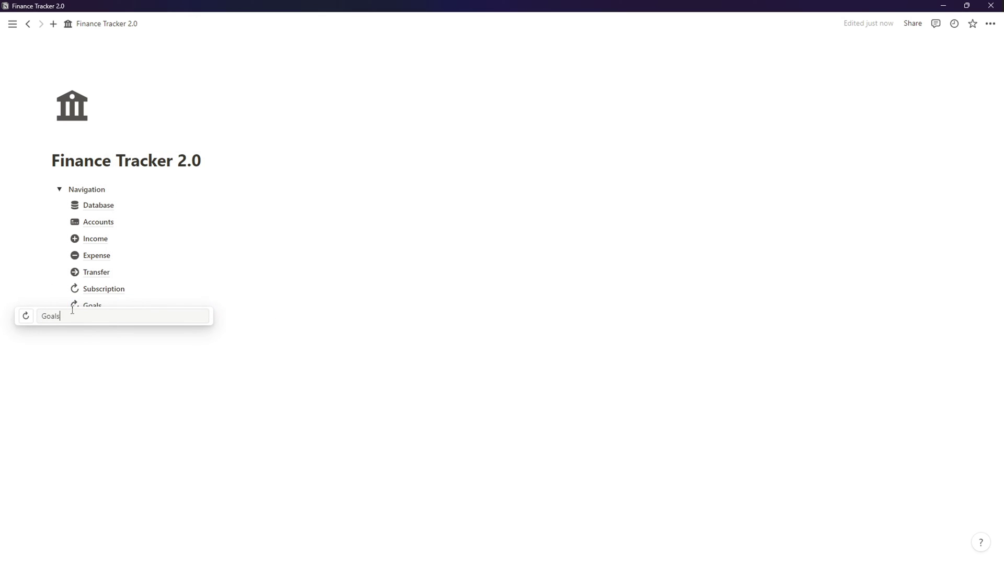
{"action": "left_click", "coordinate": [28, 316]}
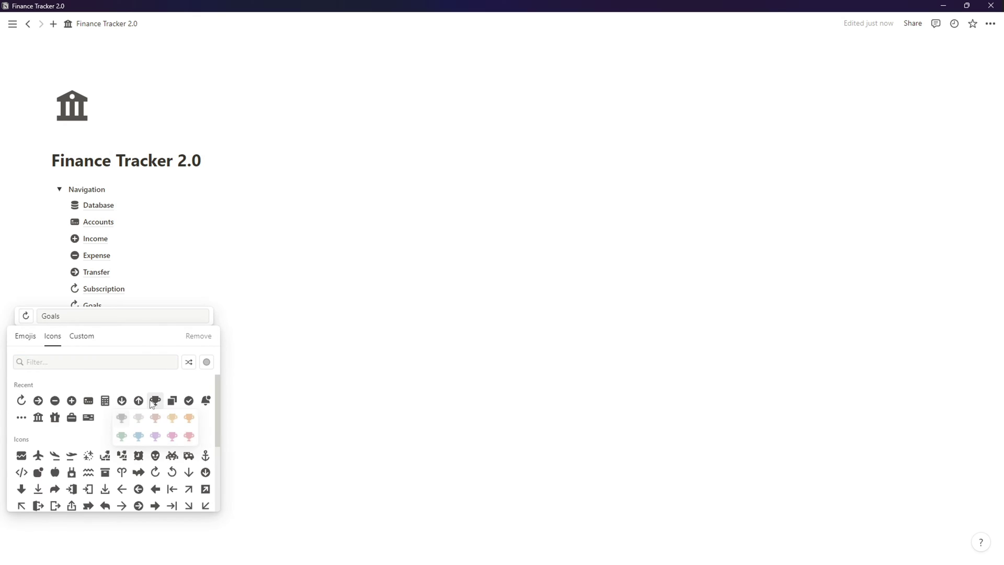
{"action": "left_click", "coordinate": [122, 418]}
- Move the Database page to the end of the Navigation toggle's page list
{"action": "left_click_drag", "start_coordinate": [62, 205], "coordinate": [115, 313]}
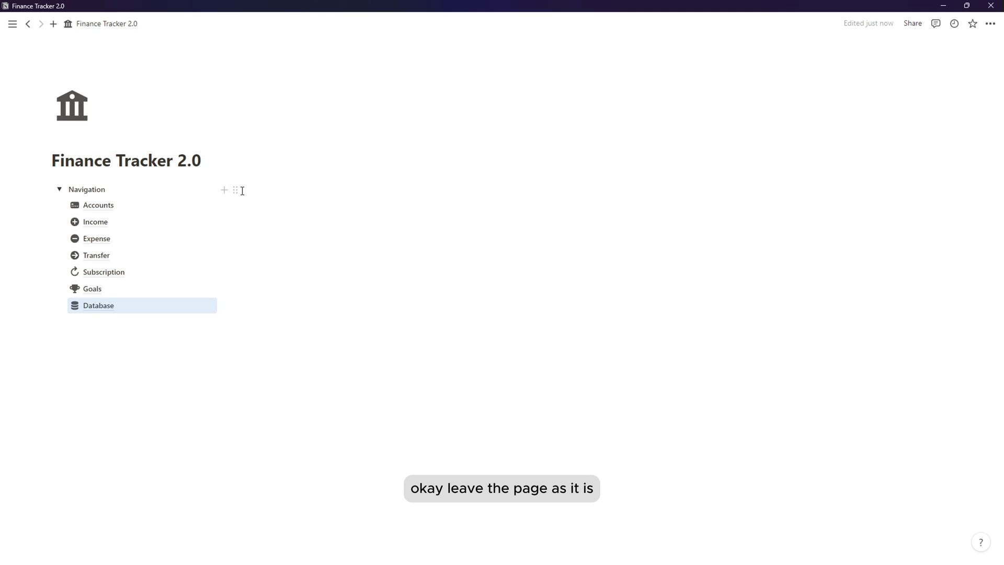
{"action": "left_click", "coordinate": [60, 190]}
{"action": "left_click", "coordinate": [59, 190]}
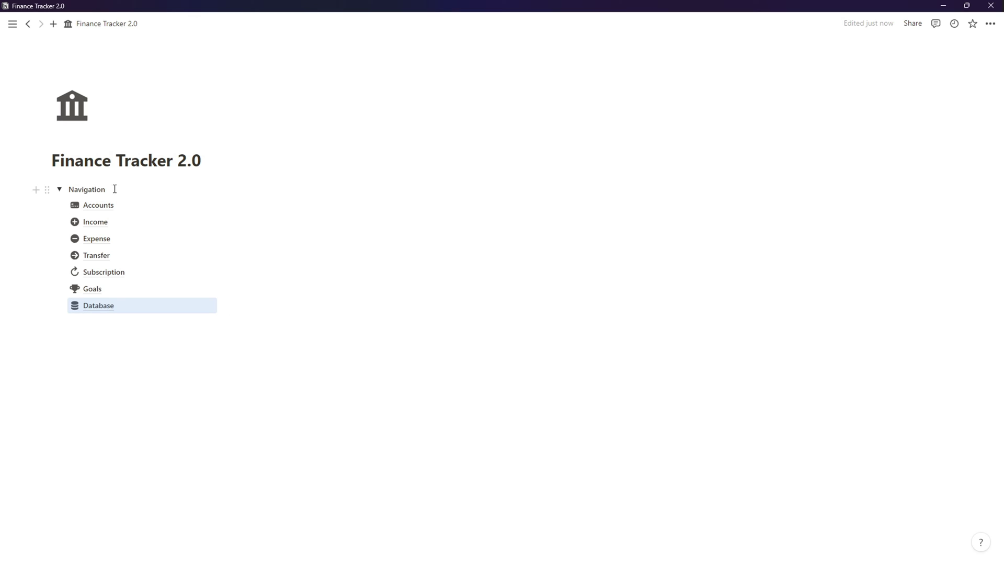
- Link the "Navigation" toggle text to the Finance Tracker 2.0 page
{"action": "double_click", "coordinate": [97, 189]}
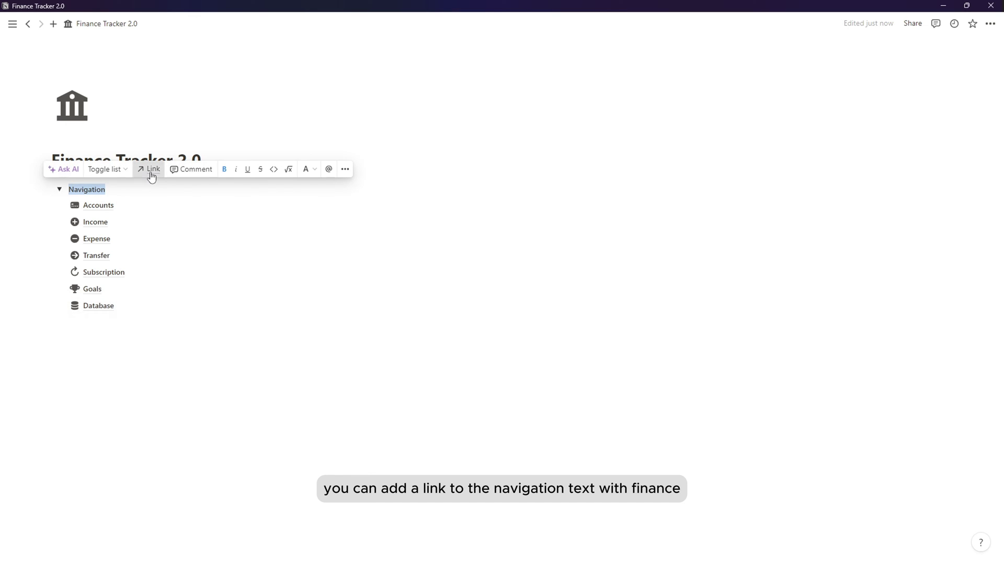
{"action": "left_click", "coordinate": [150, 169]}
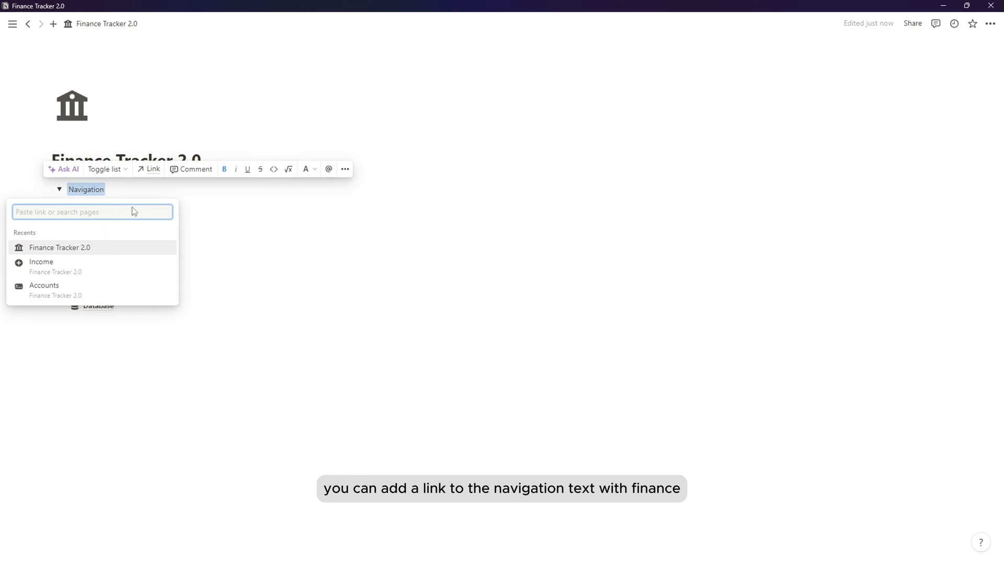
{"action": "left_click", "coordinate": [117, 247]}
- Add a Heading 3 block named "Accounts" in the column beside Navigation and give it a gray background
{"action": "left_click", "coordinate": [289, 240]}
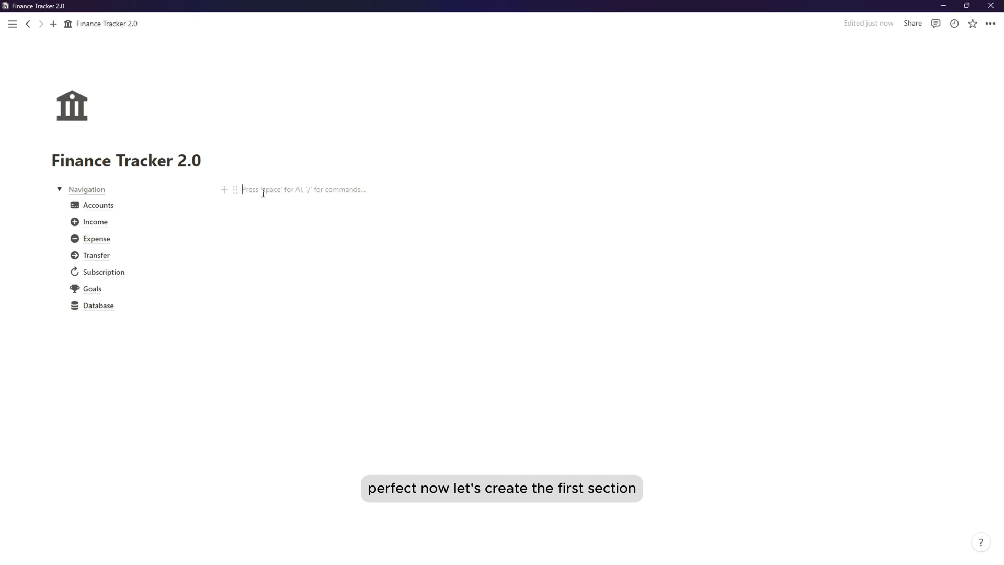
{"action": "type", "text": "/head"}
{"action": "left_click", "coordinate": [296, 282]}
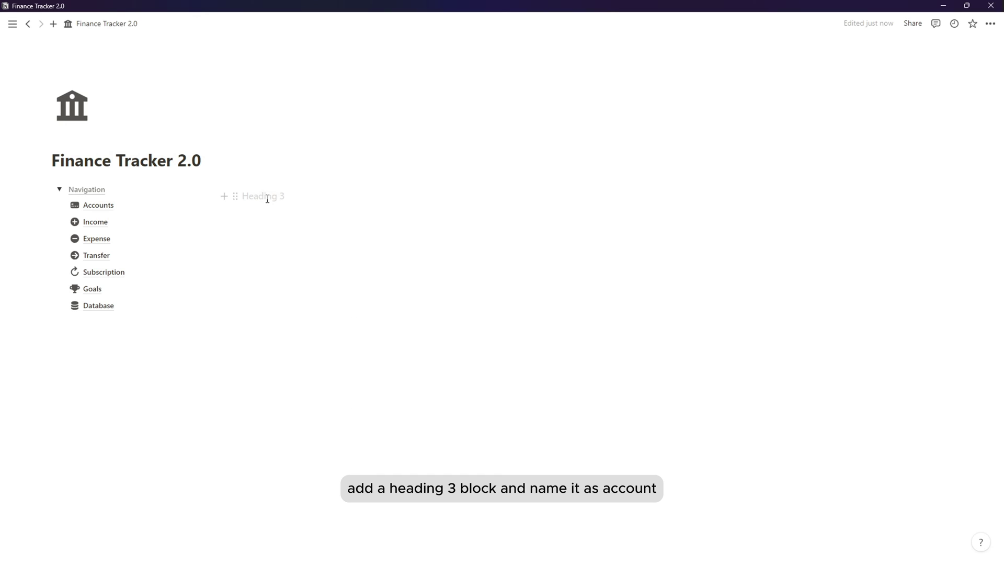
{"action": "type", "text": "Accounts"}
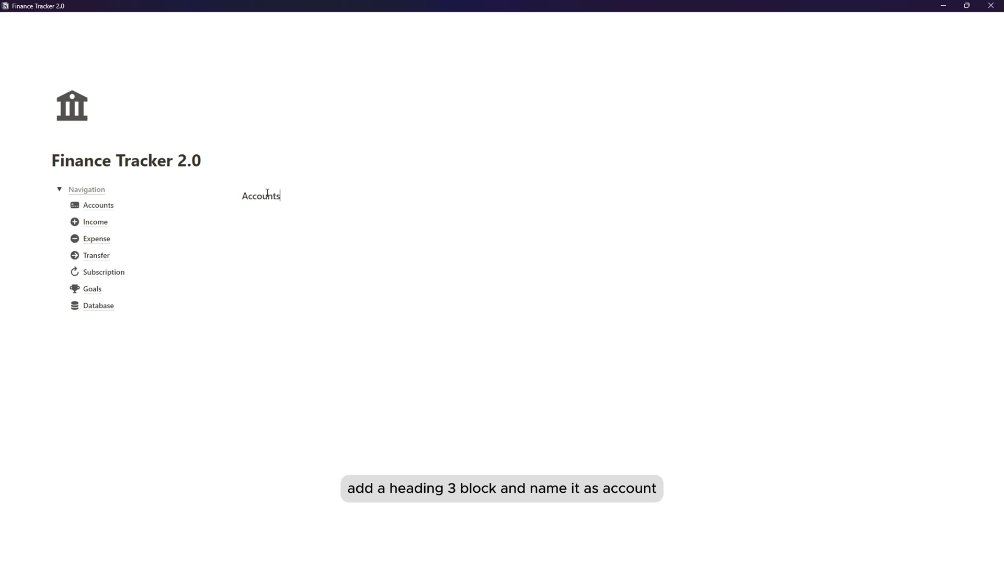
{"action": "left_click", "coordinate": [235, 196]}
{"action": "mouse_move", "coordinate": [157, 269]}
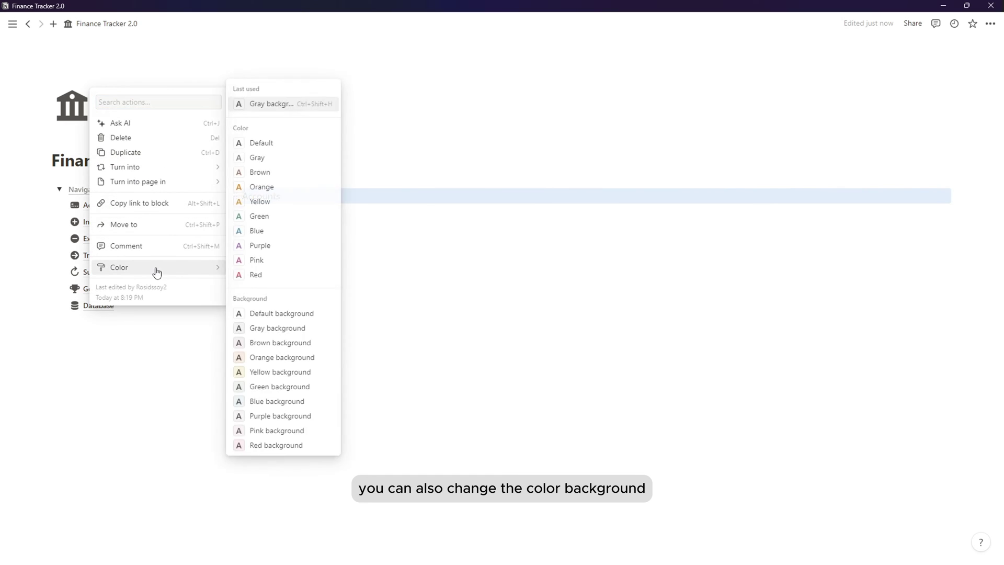
{"action": "left_click", "coordinate": [261, 328]}
- Insert a divider below the Accounts heading and make the Navigation column narrower
{"action": "left_click", "coordinate": [224, 195]}
{"action": "left_click", "coordinate": [260, 213]}
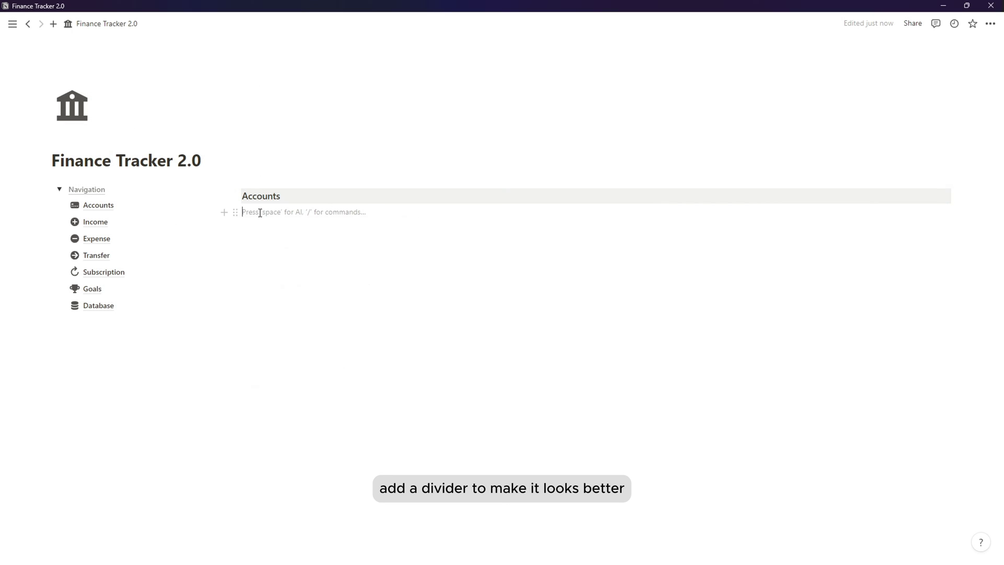
{"action": "type", "text": "/div"}
{"action": "key", "text": "Return"}
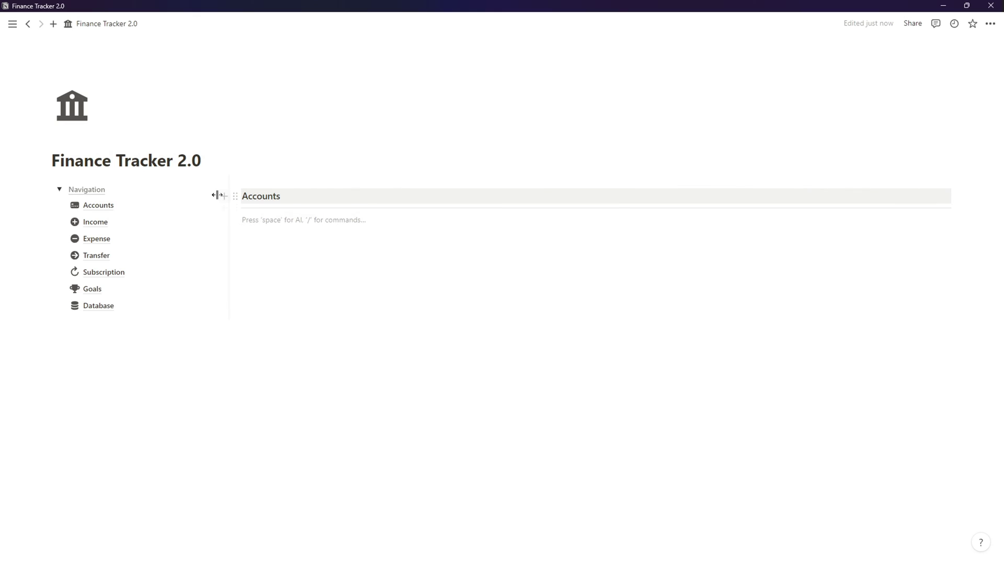
{"action": "left_click_drag", "start_coordinate": [218, 186], "coordinate": [206, 184]}
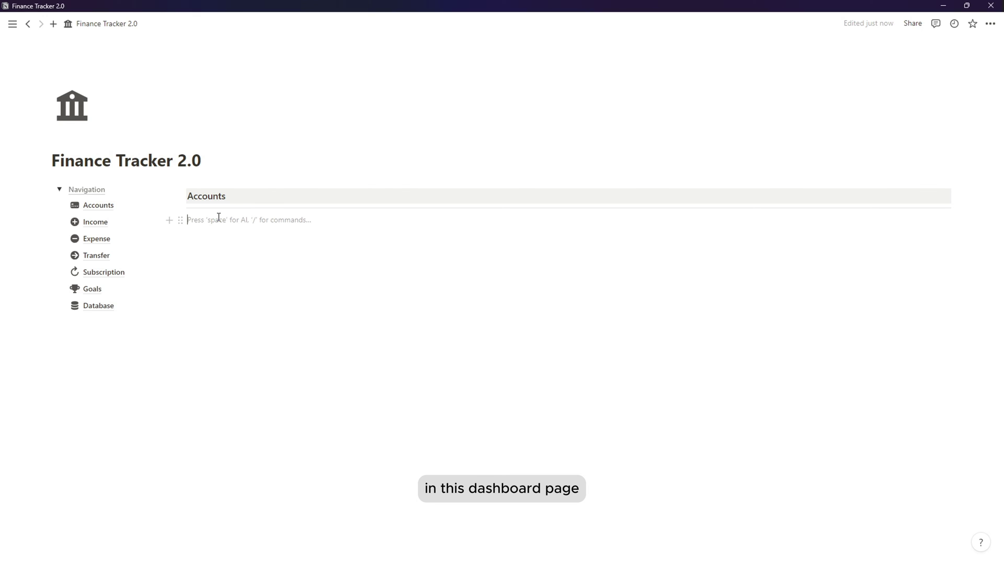
- Insert a linked view of the Accounts database below the divider under the Accounts heading
{"action": "type", "text": "/linked"}
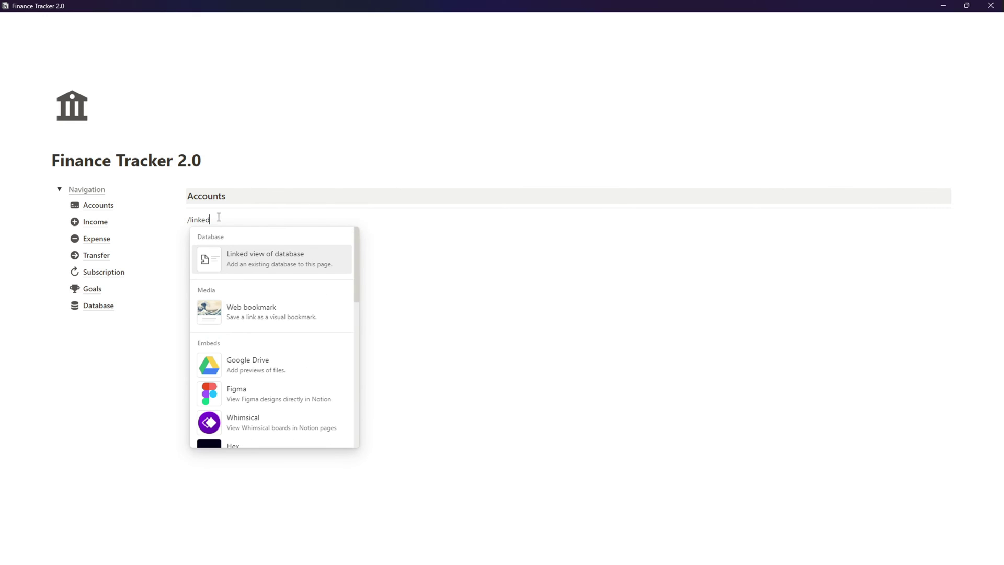
{"action": "left_click", "coordinate": [281, 256]}
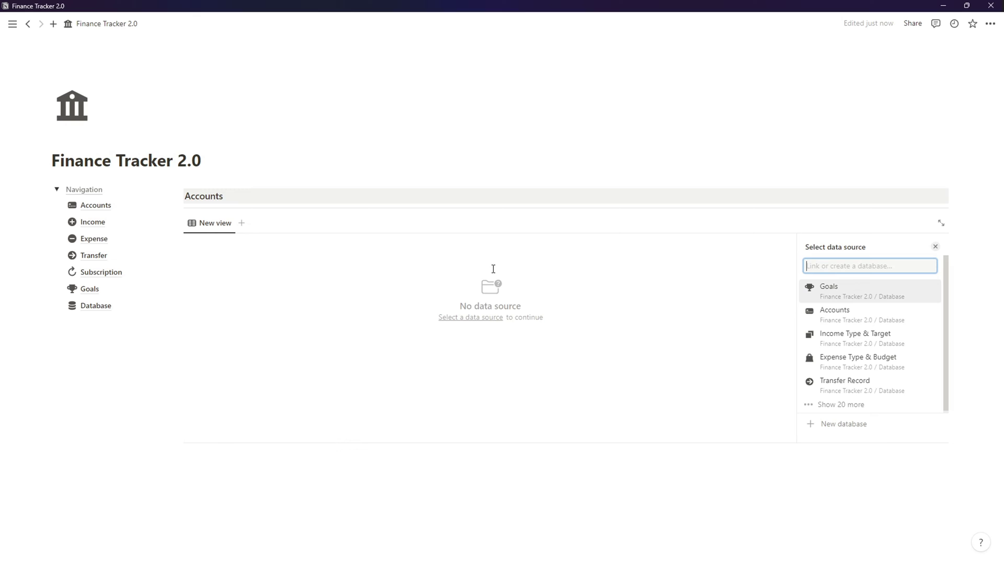
{"action": "left_click", "coordinate": [848, 317]}
- Name the linked database view "Accounts" and give it the card icon
{"action": "left_click", "coordinate": [835, 273]}
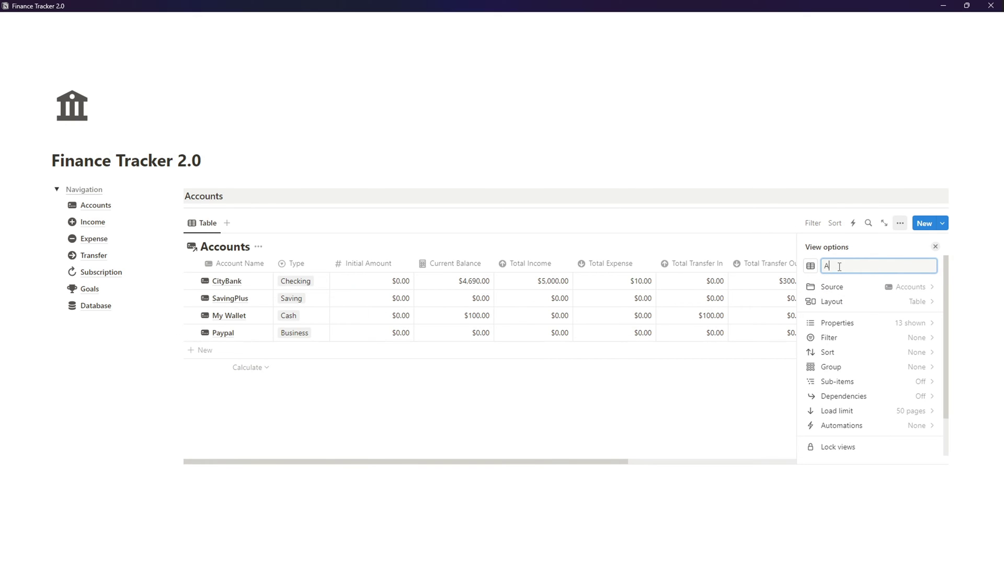
{"action": "left_click", "coordinate": [810, 265]}
{"action": "left_click", "coordinate": [836, 349]}
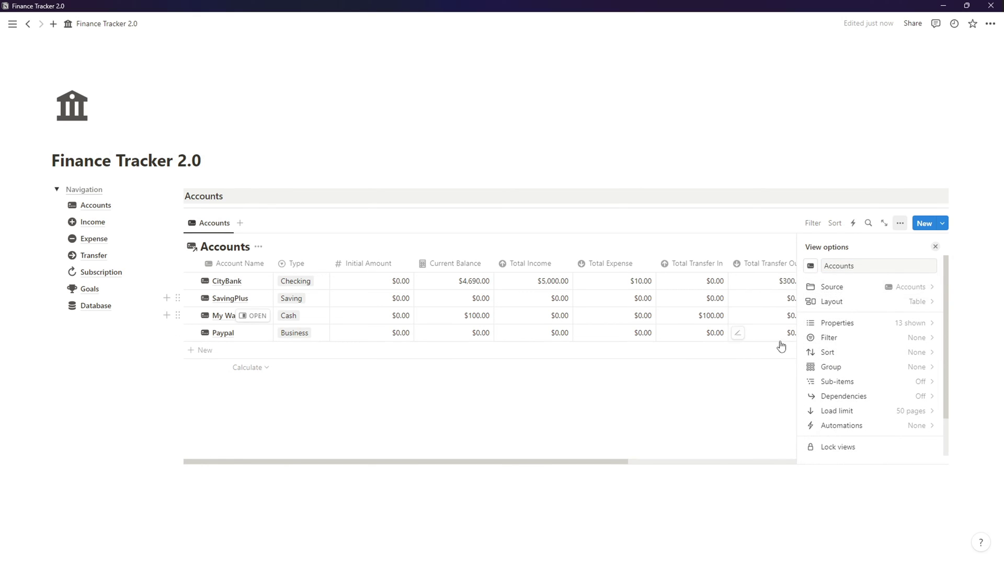
{"action": "left_click", "coordinate": [781, 346]}
- Hide the linked Accounts database's title and change the view's layout to Gallery
{"action": "left_click", "coordinate": [258, 246]}
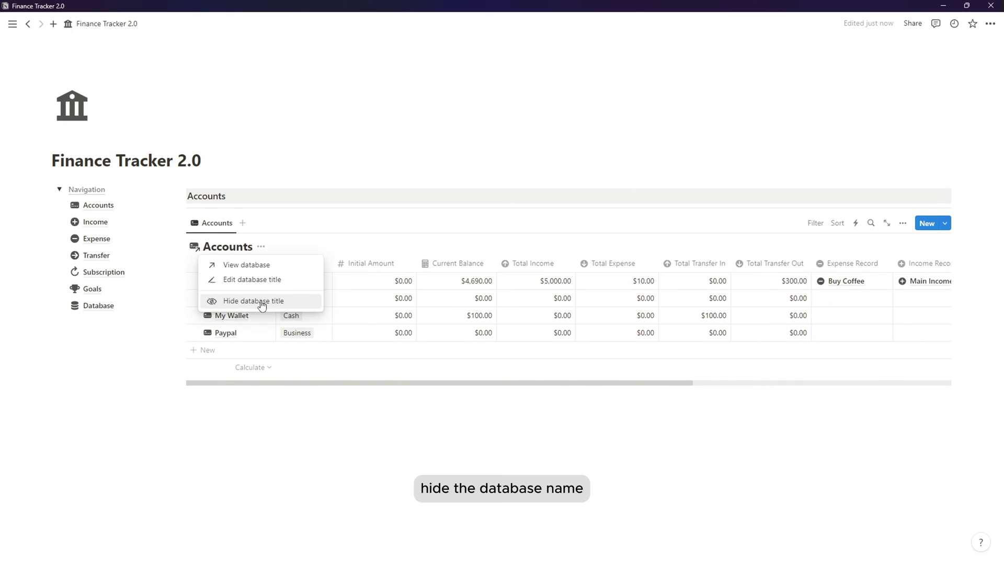
{"action": "left_click", "coordinate": [262, 303]}
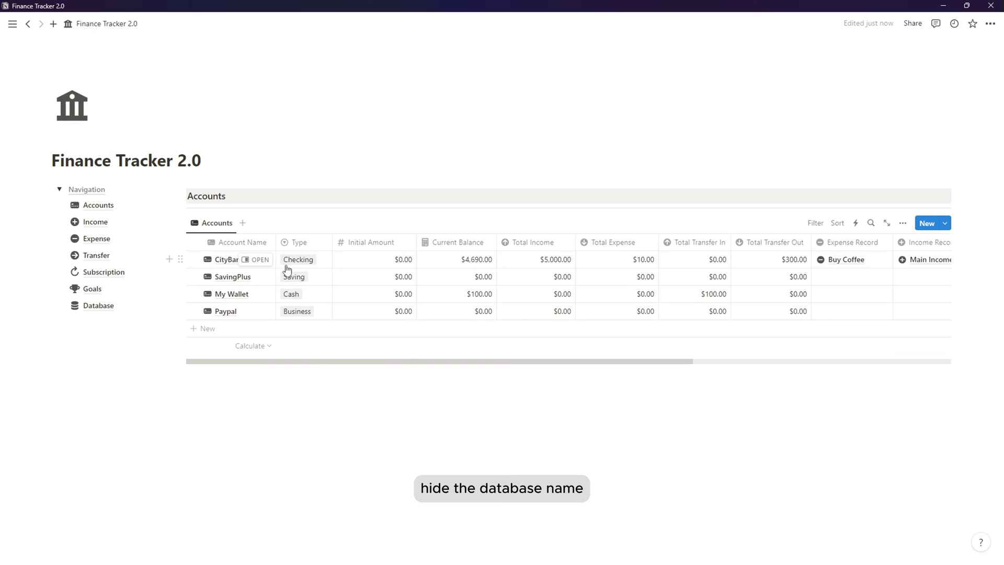
{"action": "left_click", "coordinate": [902, 222]}
{"action": "left_click", "coordinate": [906, 308]}
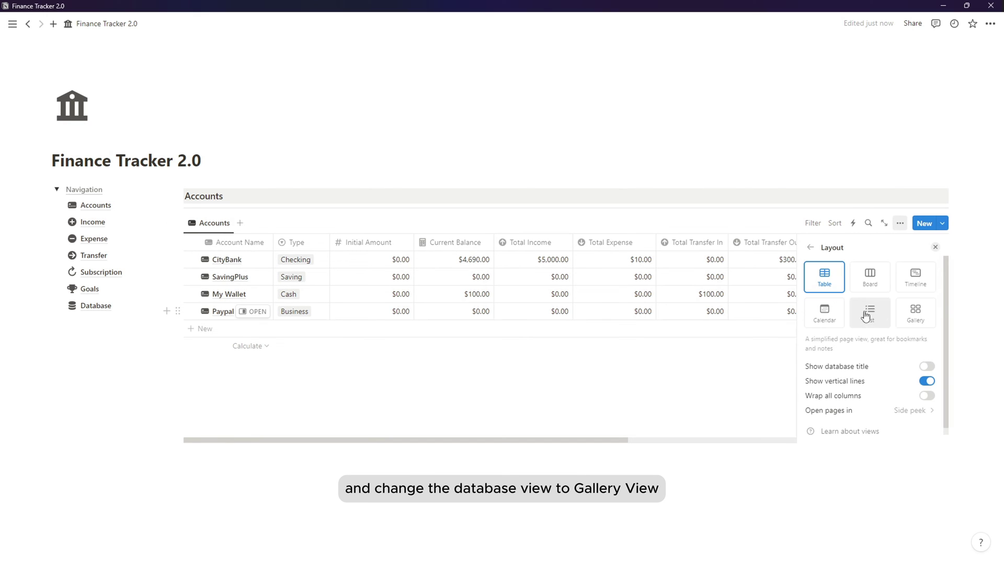
{"action": "left_click", "coordinate": [915, 314]}
- Set the Accounts gallery's card preview to None, card size to Small and page opening to Side peek
{"action": "left_click", "coordinate": [927, 385]}
{"action": "left_click", "coordinate": [895, 397]}
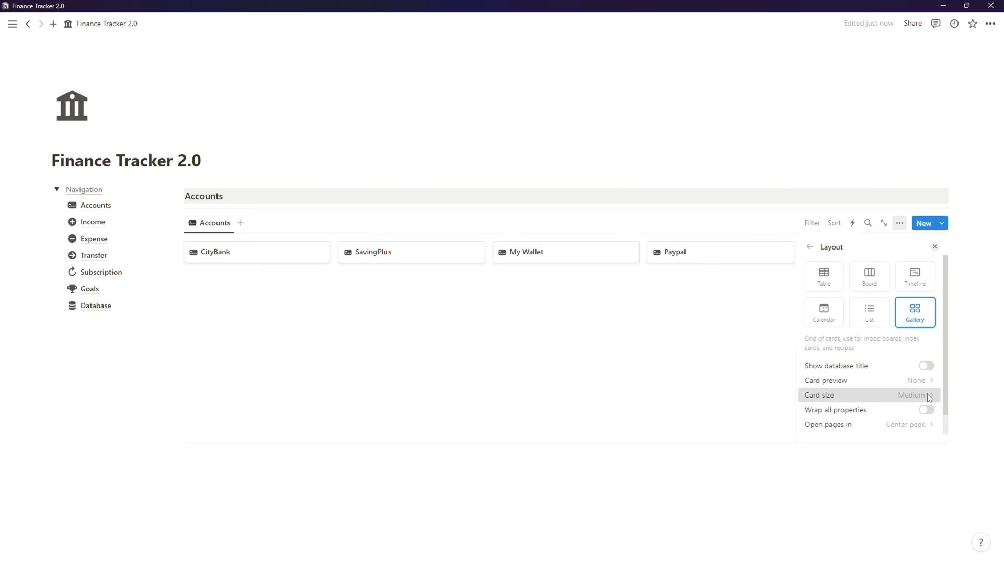
{"action": "left_click", "coordinate": [926, 394]}
{"action": "left_click", "coordinate": [903, 412]}
{"action": "left_click", "coordinate": [907, 425]}
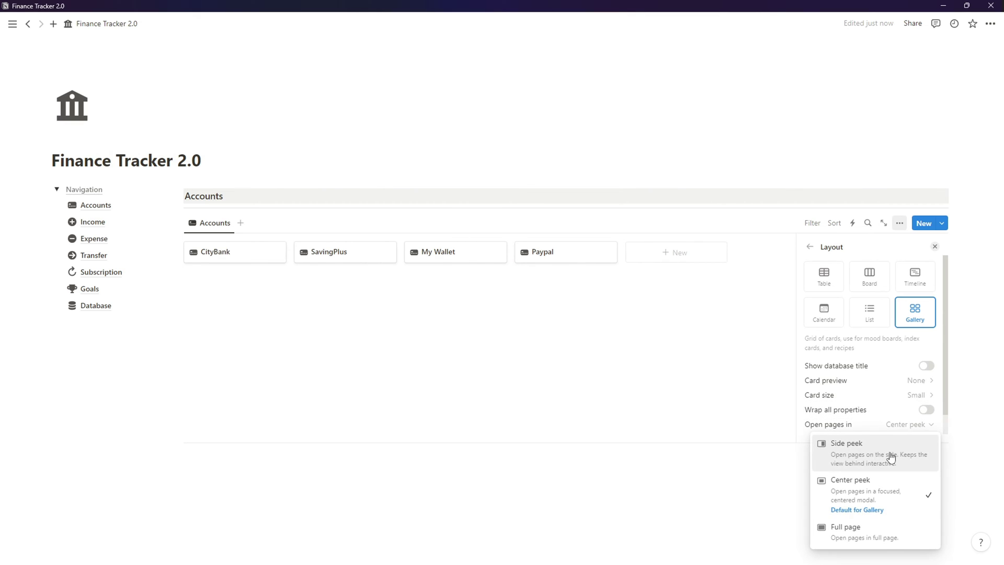
{"action": "left_click", "coordinate": [890, 454]}
{"action": "left_click", "coordinate": [726, 407]}
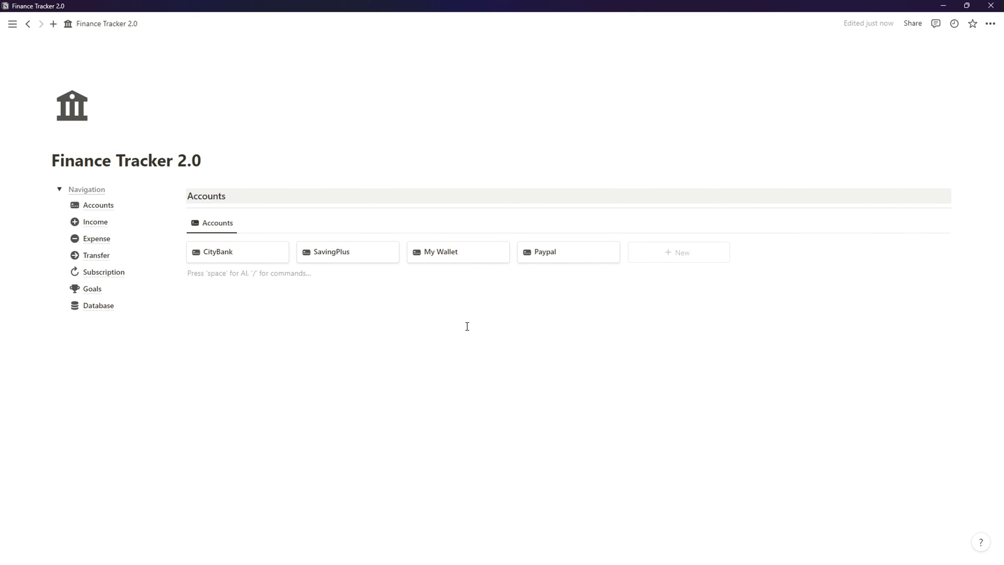
- Show the Type, (Hide) Balance and Current Balance properties on the Accounts gallery cards
{"action": "left_click", "coordinate": [900, 223]}
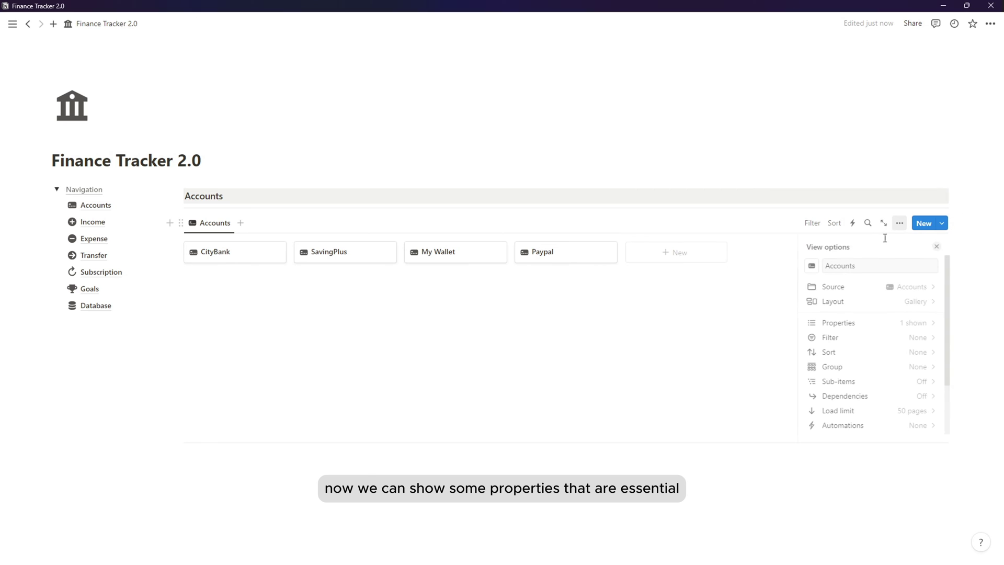
{"action": "left_click", "coordinate": [869, 324]}
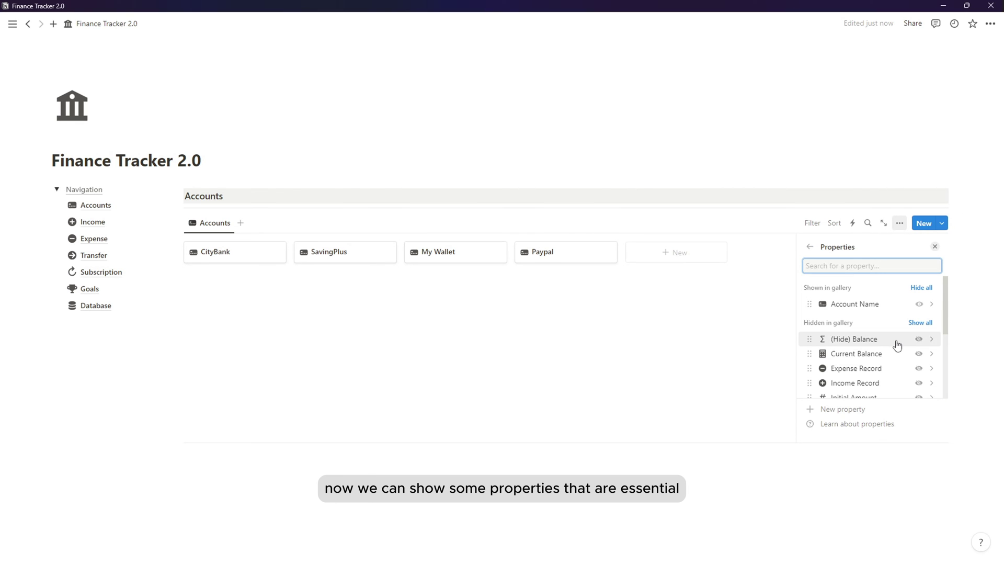
{"action": "scroll", "coordinate": [894, 359], "scroll_direction": "down", "scroll_amount": 5}
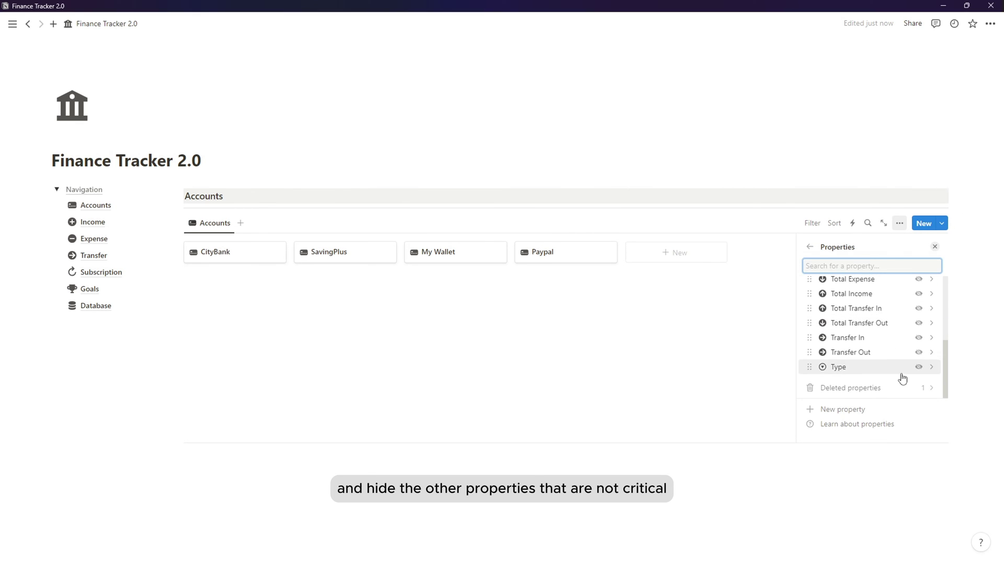
{"action": "left_click", "coordinate": [919, 367]}
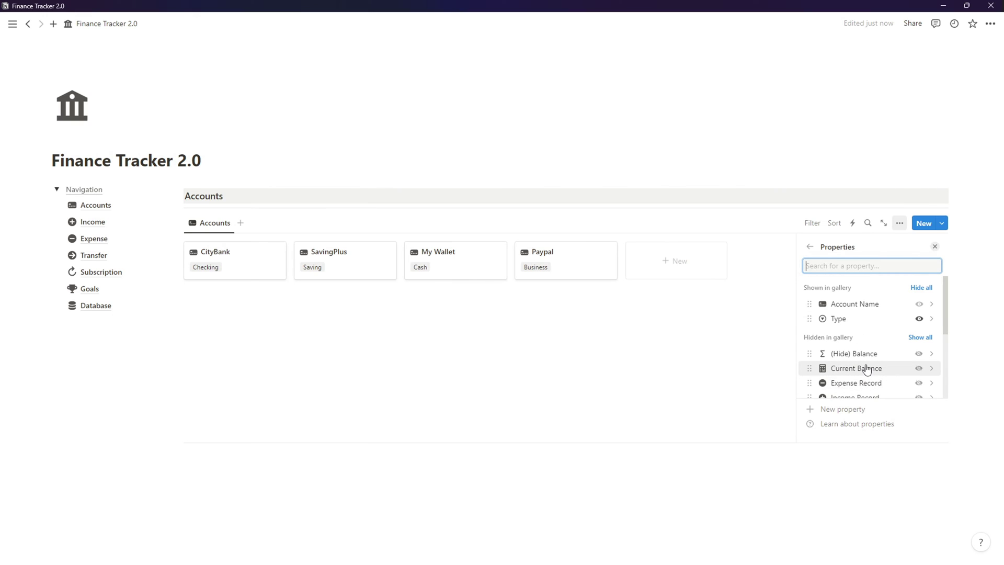
{"action": "left_click", "coordinate": [919, 354]}
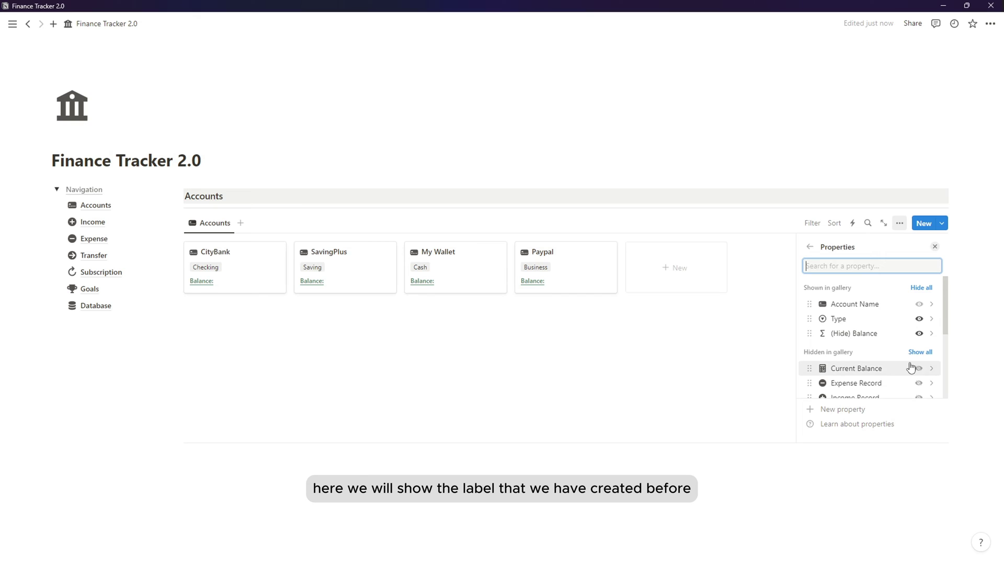
{"action": "scroll", "coordinate": [917, 361], "scroll_direction": "down", "scroll_amount": 2}
{"action": "left_click", "coordinate": [919, 316]}
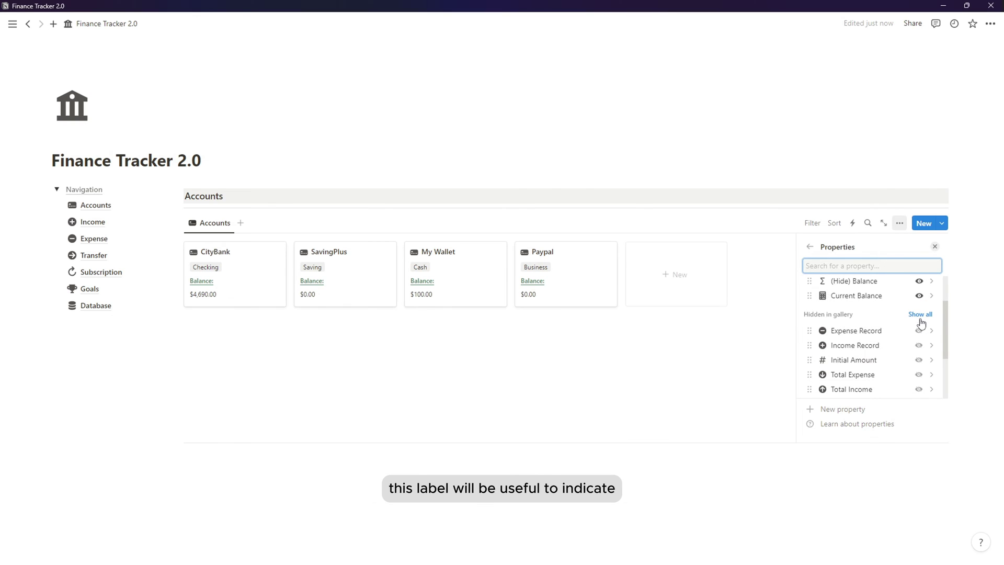
{"action": "key", "text": "Escape"}
{"action": "left_click", "coordinate": [420, 392]}
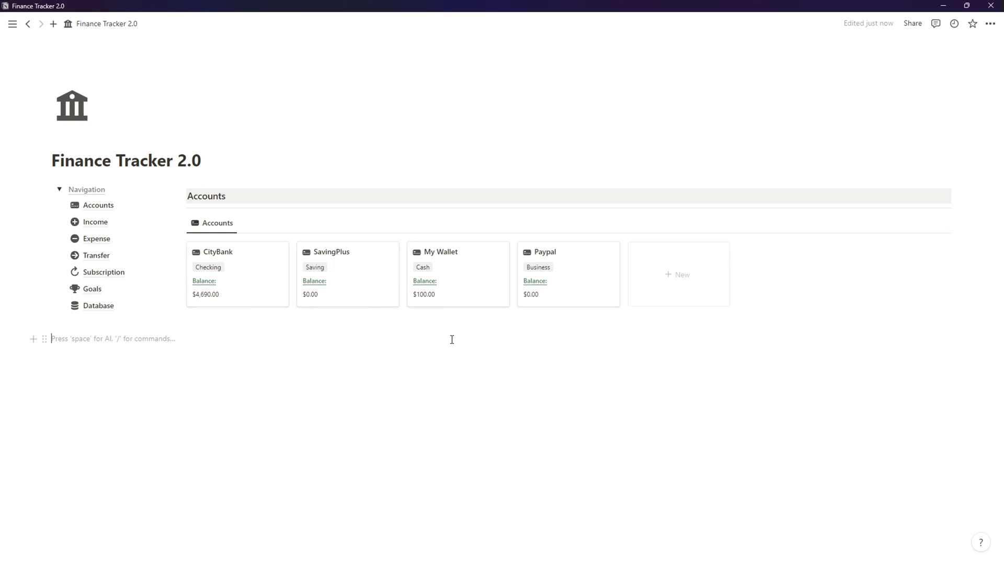
- Duplicate the Accounts gallery view and rename the copy "Table"
{"action": "left_click", "coordinate": [225, 224]}
{"action": "left_click", "coordinate": [242, 315]}
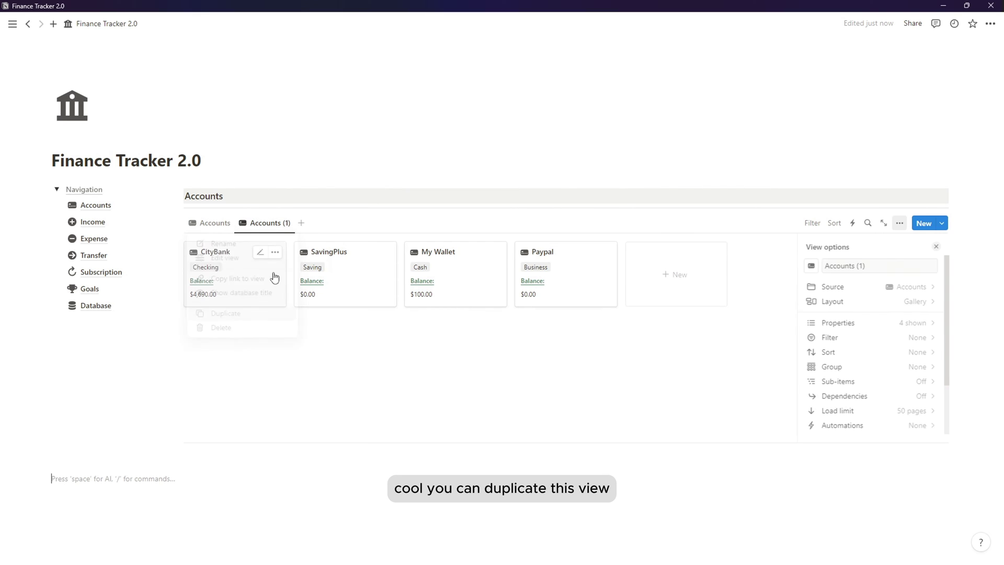
{"action": "double_click", "coordinate": [834, 267]}
{"action": "key", "text": "ctrl+a"}
{"action": "type", "text": "Tabl"}
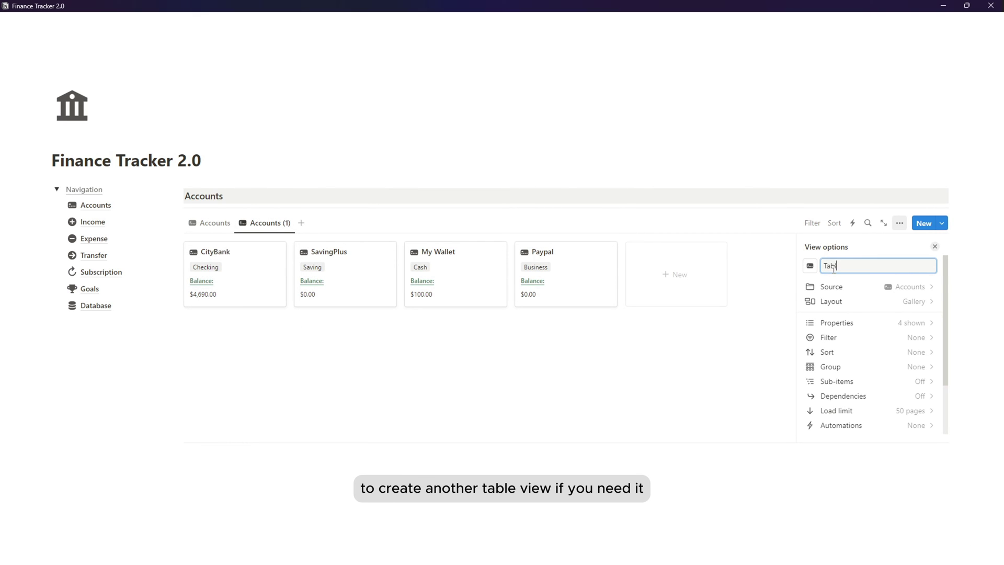
{"action": "type", "text": "e"}
- Give the duplicated Accounts view a table icon and change its layout to Table with vertical lines turned off
{"action": "left_click", "coordinate": [809, 265]}
{"action": "type", "text": "tab"}
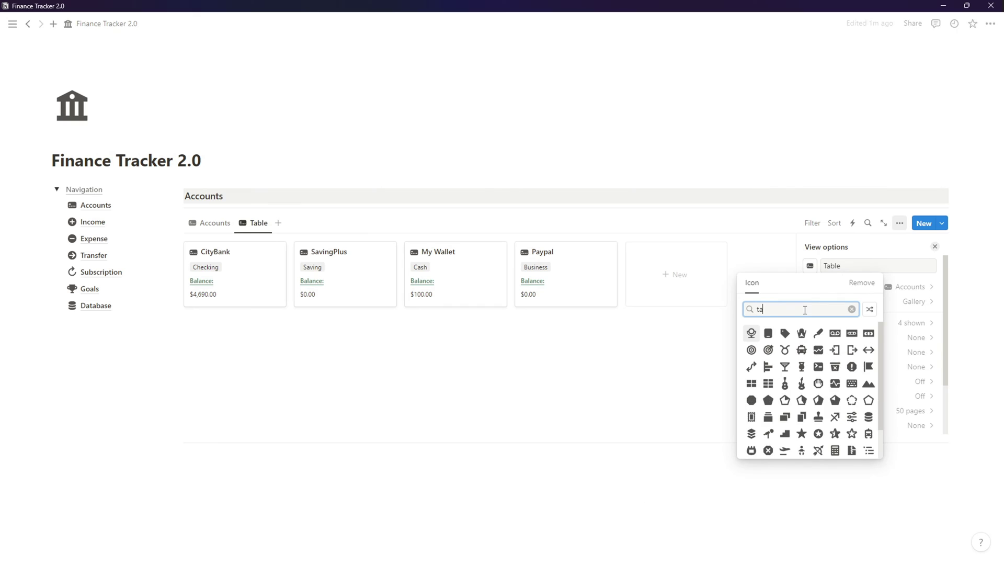
{"action": "left_click", "coordinate": [837, 333]}
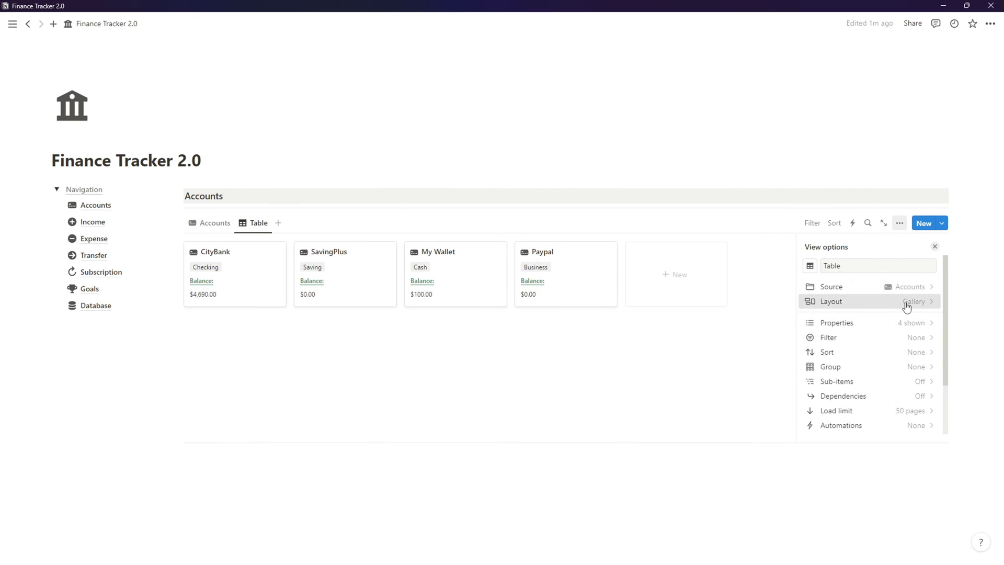
{"action": "left_click", "coordinate": [905, 303]}
{"action": "left_click", "coordinate": [839, 286]}
{"action": "left_click", "coordinate": [924, 382]}
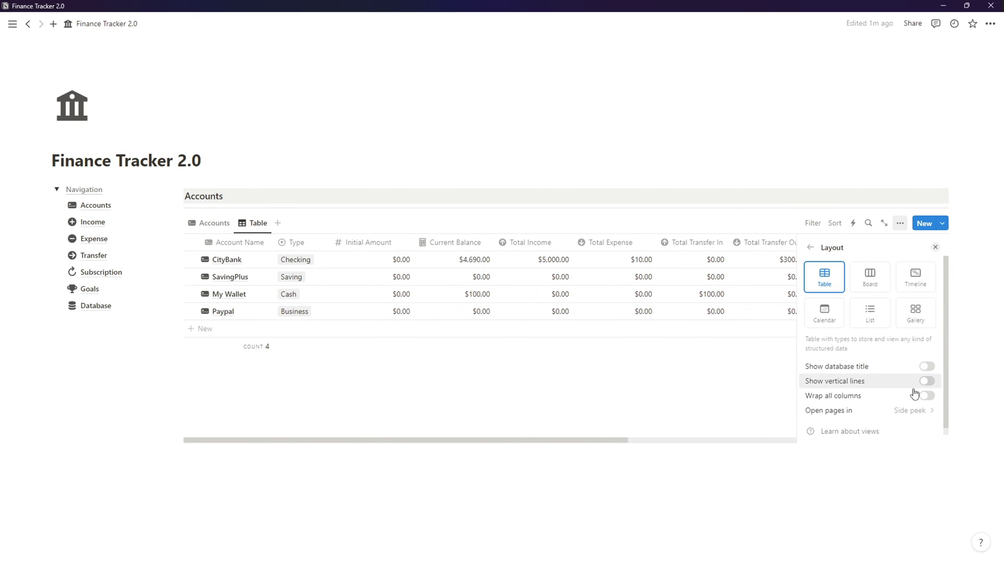
{"action": "left_click", "coordinate": [674, 386]}
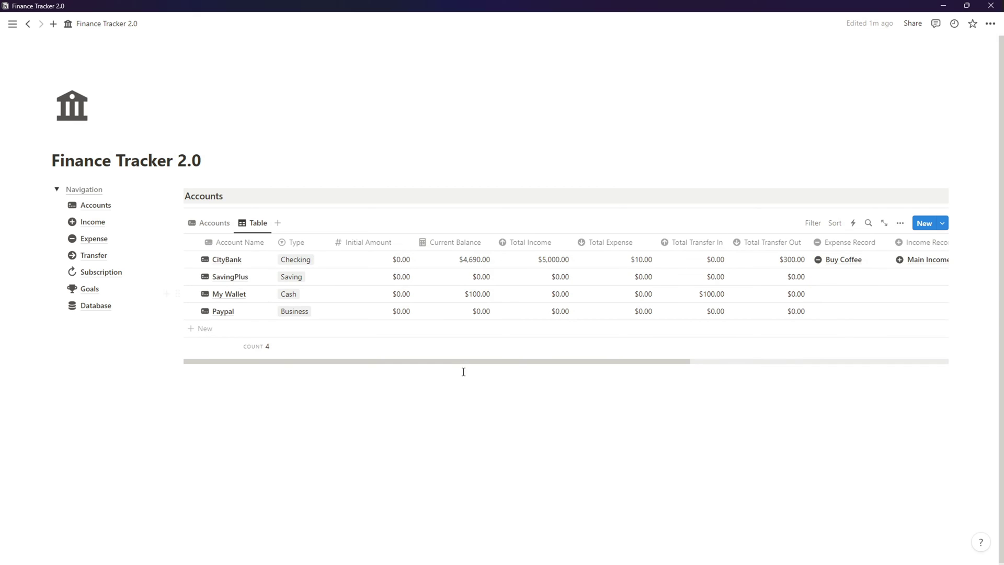
- Hide the Expense Record, Income Record, Transfer In, Transfer Out and (Hide) Balance columns in the Accounts table view, and return to the gallery view
{"action": "left_click_drag", "start_coordinate": [467, 365], "coordinate": [626, 285]}
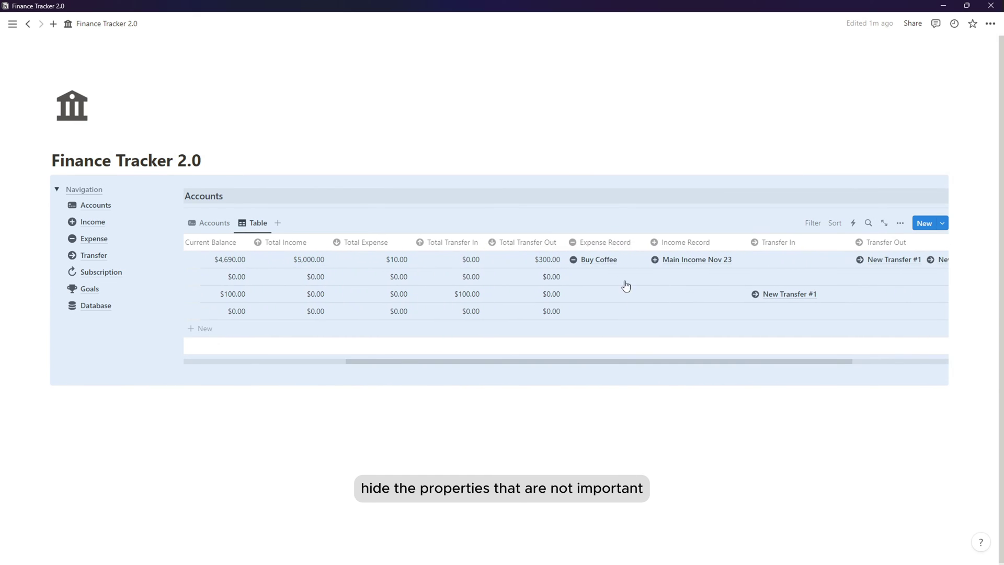
{"action": "left_click", "coordinate": [615, 250]}
{"action": "left_click", "coordinate": [615, 355]}
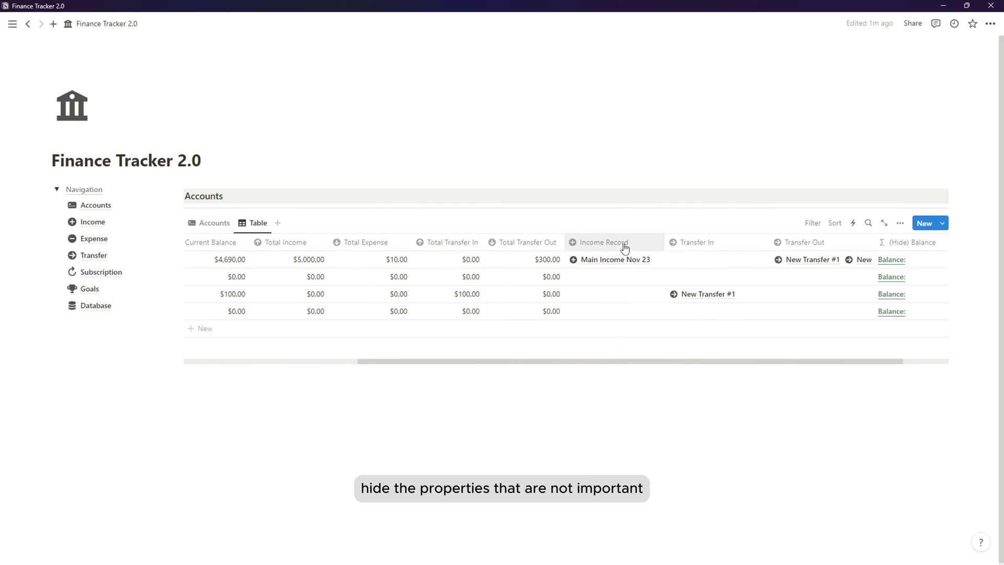
{"action": "left_click", "coordinate": [622, 245]}
{"action": "left_click", "coordinate": [607, 360]}
{"action": "left_click", "coordinate": [639, 242]}
{"action": "left_click", "coordinate": [643, 350]}
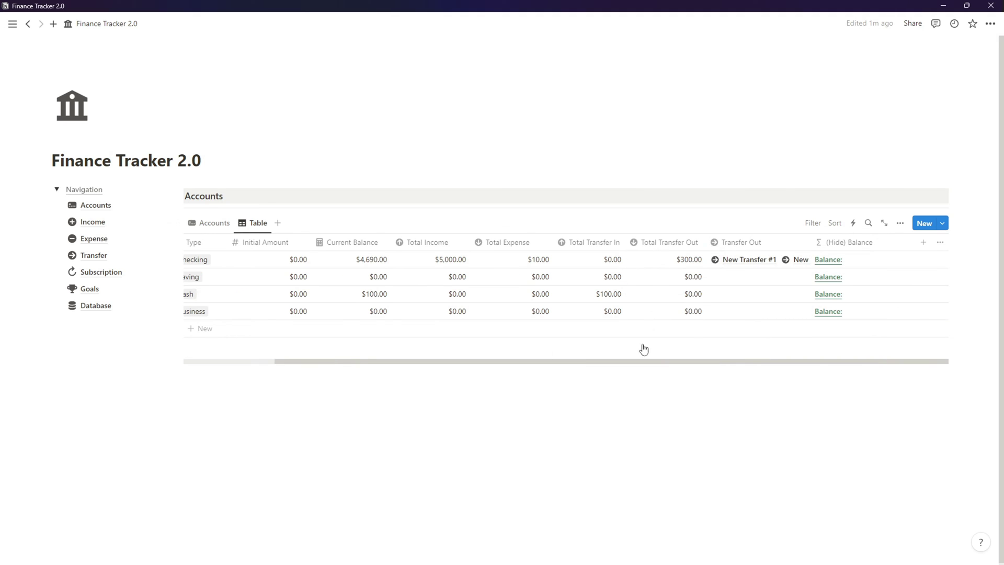
{"action": "left_click", "coordinate": [718, 250]}
{"action": "left_click", "coordinate": [724, 354]}
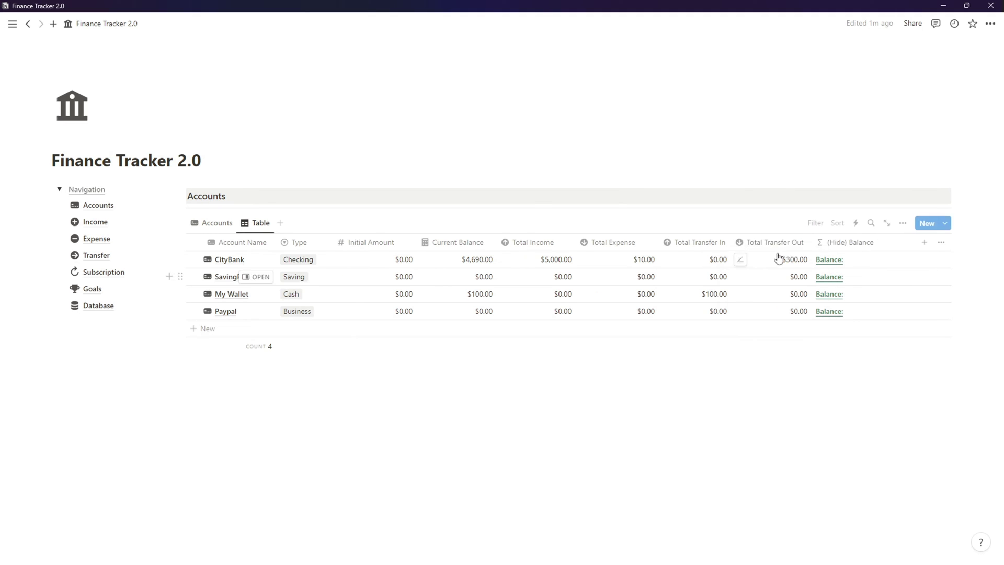
{"action": "left_click", "coordinate": [823, 243]}
{"action": "left_click", "coordinate": [829, 356]}
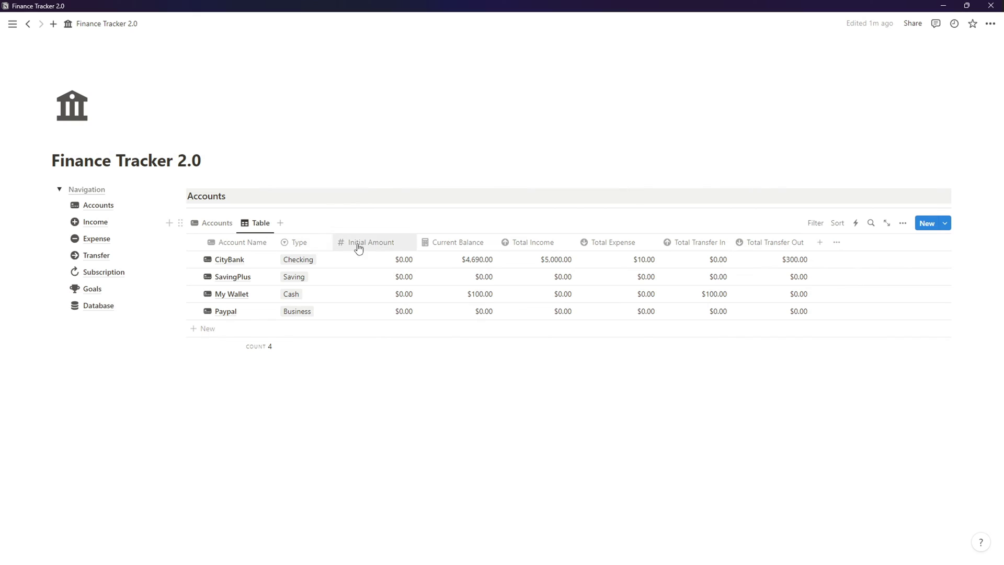
{"action": "left_click", "coordinate": [231, 230]}
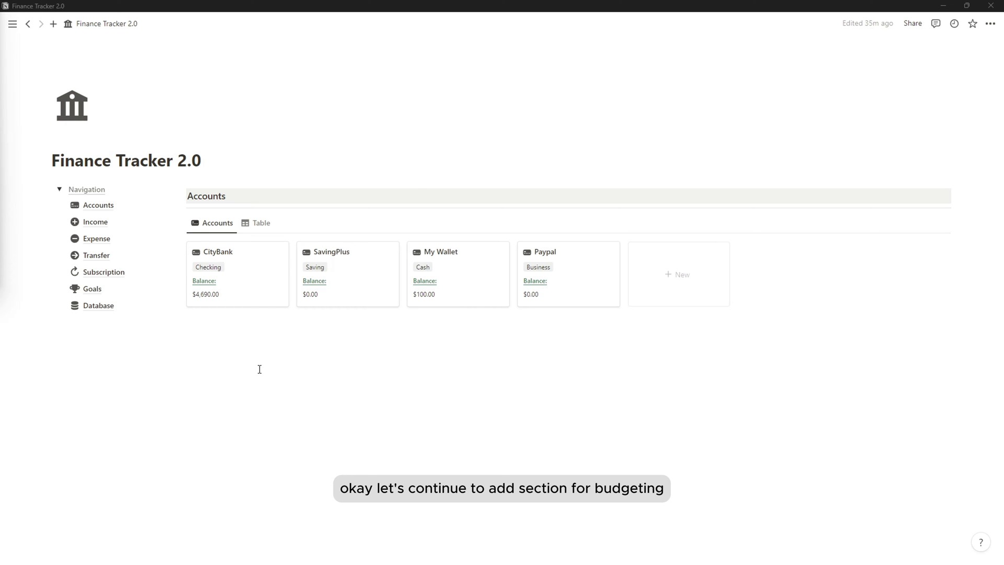
- Add a Heading 3 reading "Budgeting" below the Accounts gallery and give it a gray background
{"action": "left_click", "coordinate": [210, 324]}
{"action": "key", "text": "Return"}
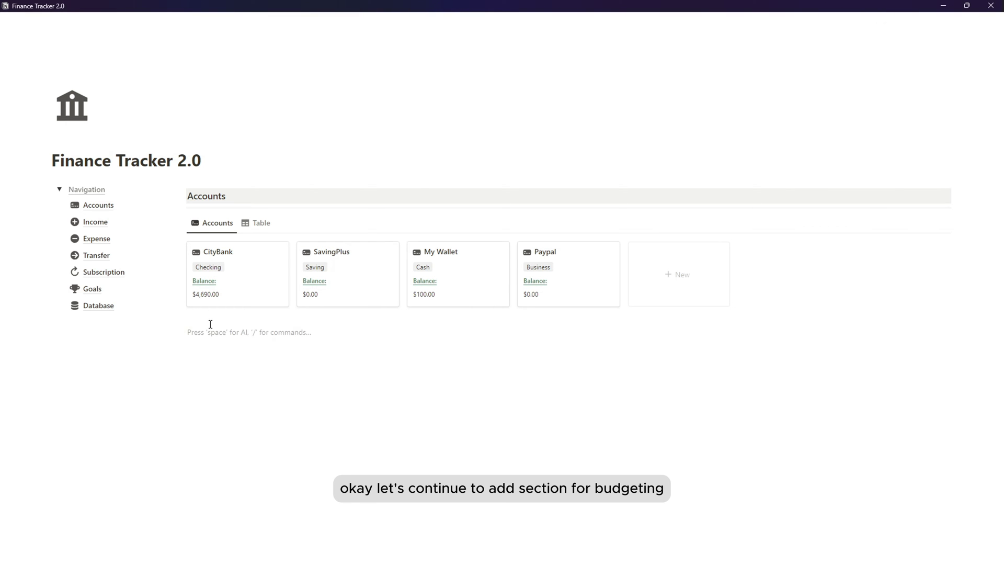
{"action": "type", "text": "/head"}
{"action": "left_click", "coordinate": [251, 421]}
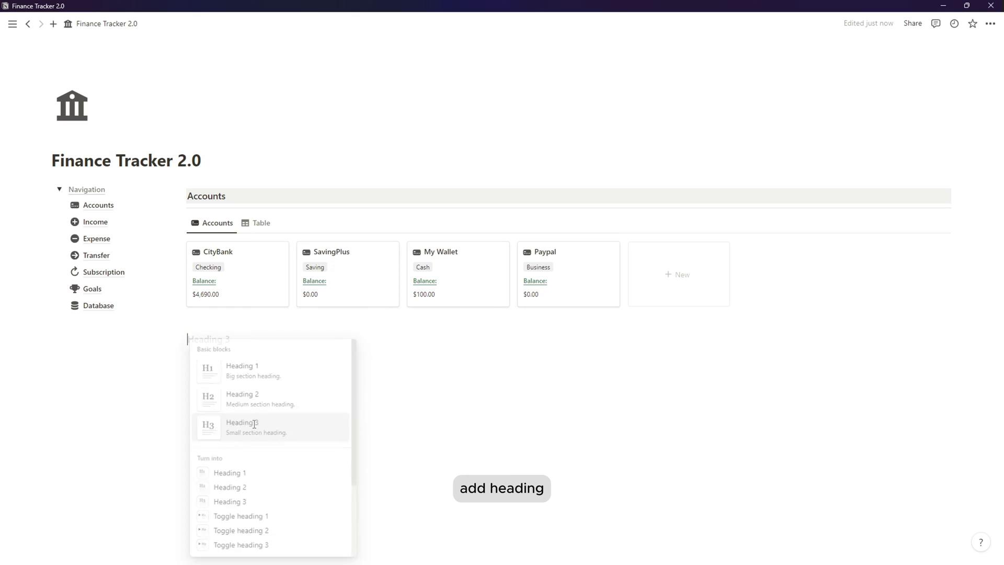
{"action": "type", "text": "Budgeting"}
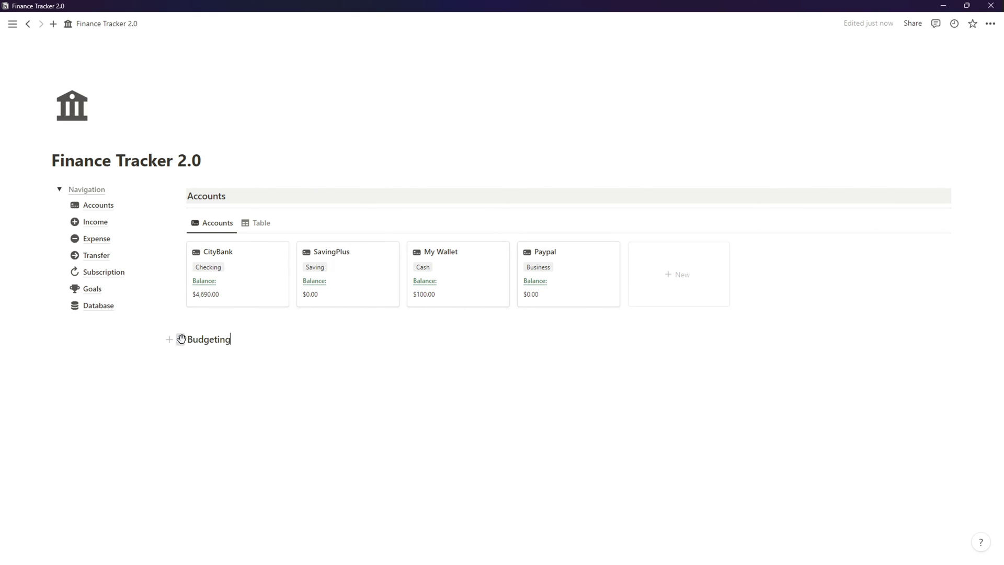
{"action": "left_click", "coordinate": [180, 339]}
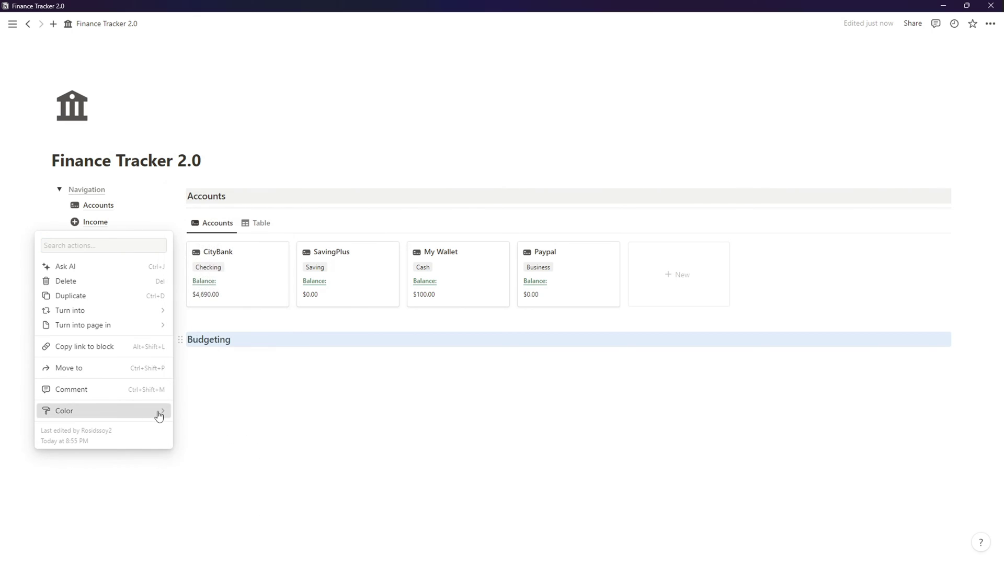
{"action": "mouse_move", "coordinate": [156, 410]}
{"action": "left_click", "coordinate": [207, 429]}
- Insert a divider directly below the Budgeting heading
{"action": "left_click", "coordinate": [171, 340]}
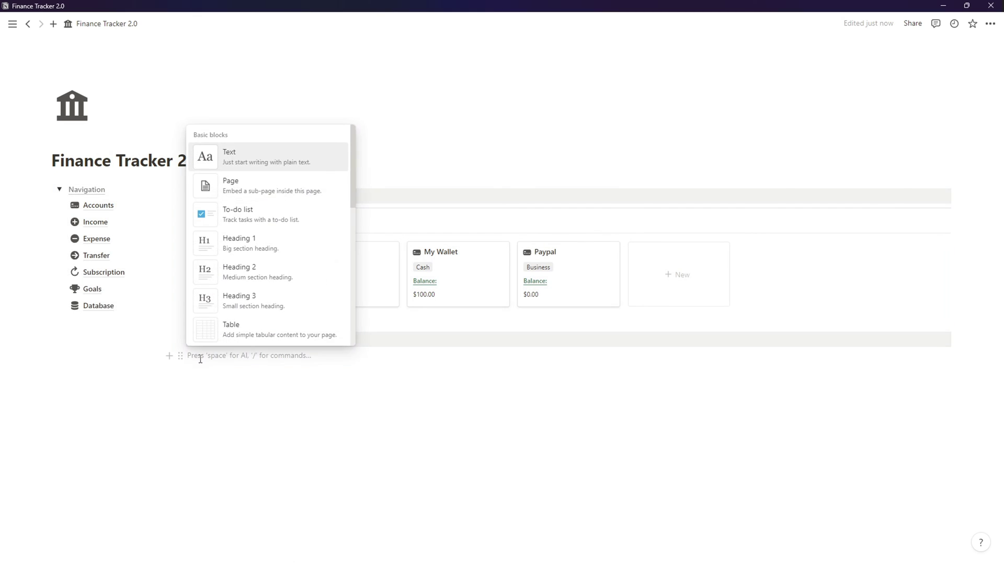
{"action": "key", "text": "Escape"}
{"action": "type", "text": "/div"}
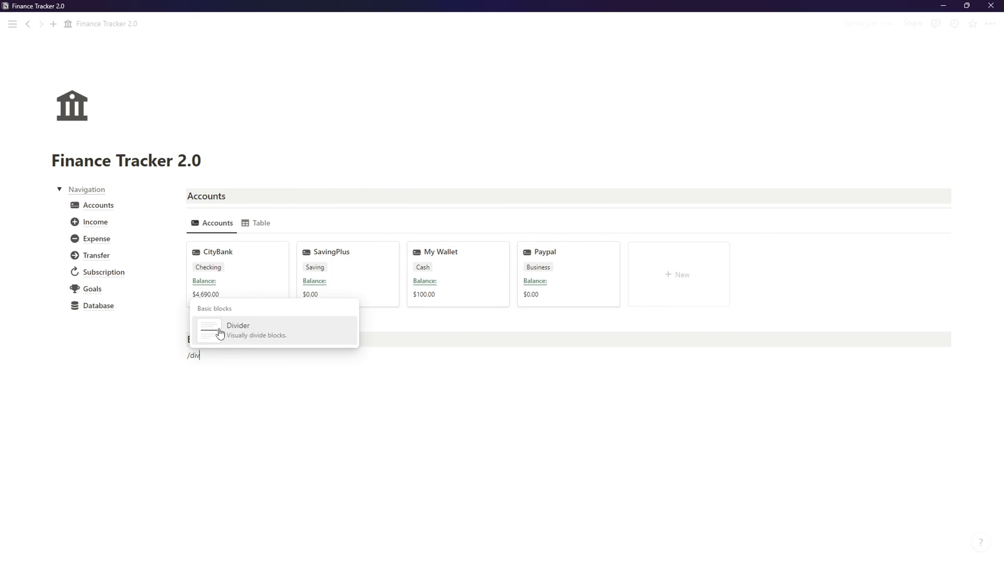
{"action": "left_click", "coordinate": [220, 333]}
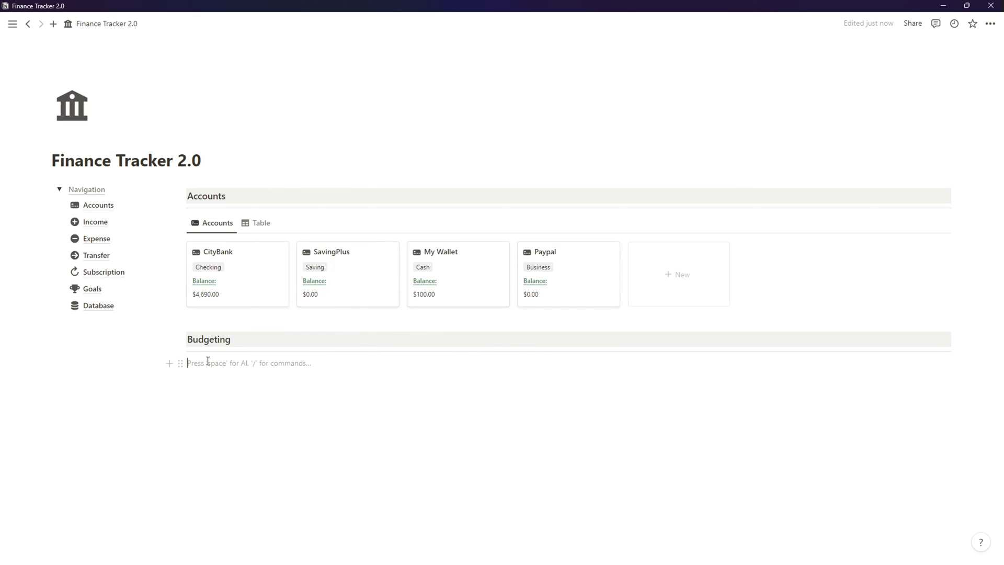
- Insert a linked view of the Expense Type & Budget database under Budgeting, copying its existing Table view
{"action": "type", "text": "/linked"}
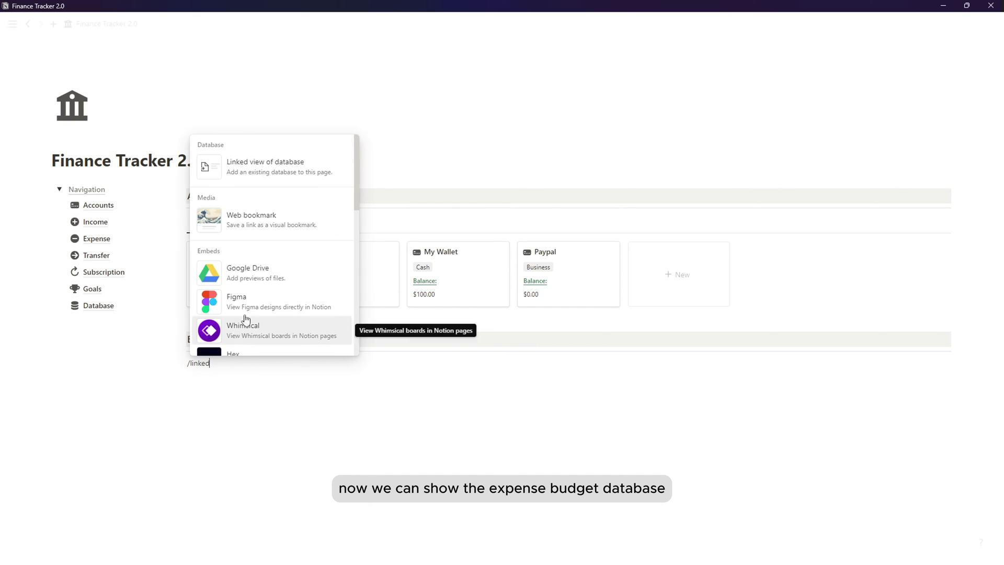
{"action": "left_click", "coordinate": [274, 170]}
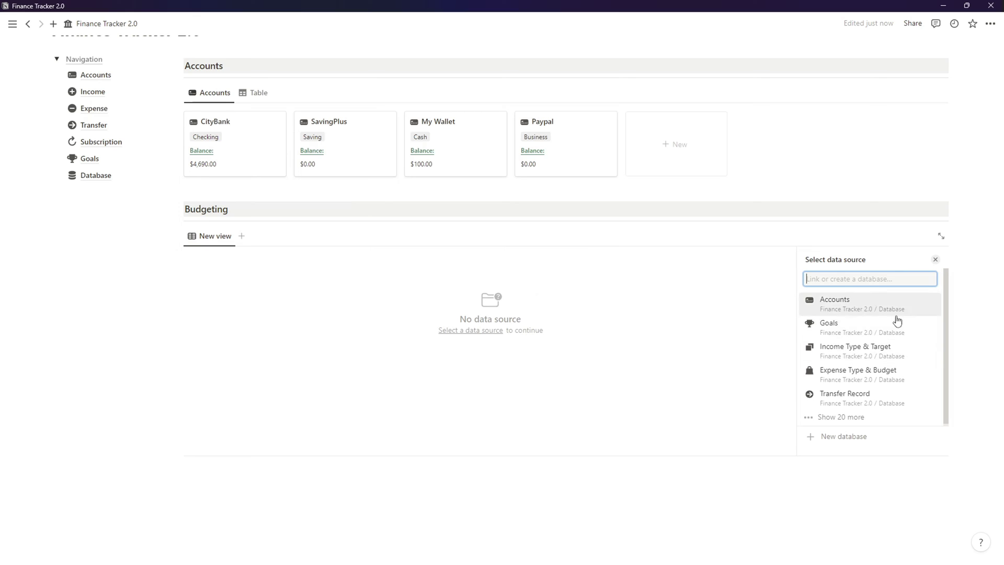
{"action": "left_click", "coordinate": [885, 373]}
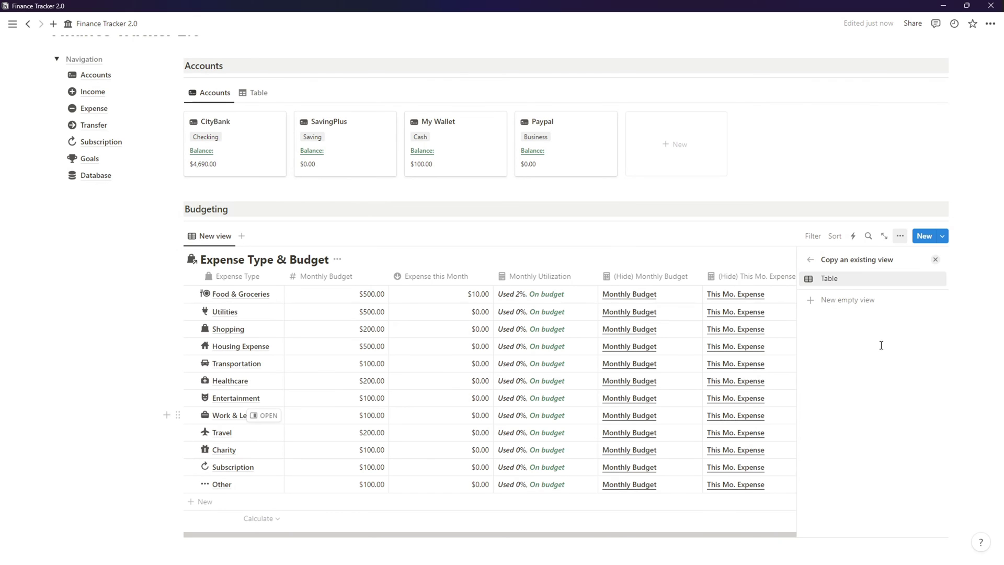
{"action": "left_click", "coordinate": [858, 278]}
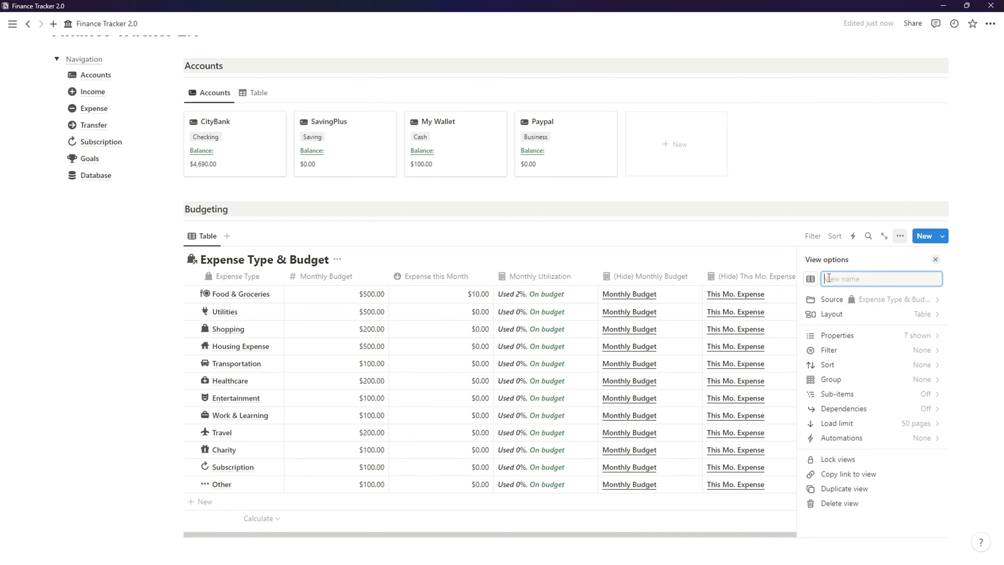
- Rename the linked view "Expense Budget" and give it the shopping bag icon
{"action": "type", "text": "Expense"}
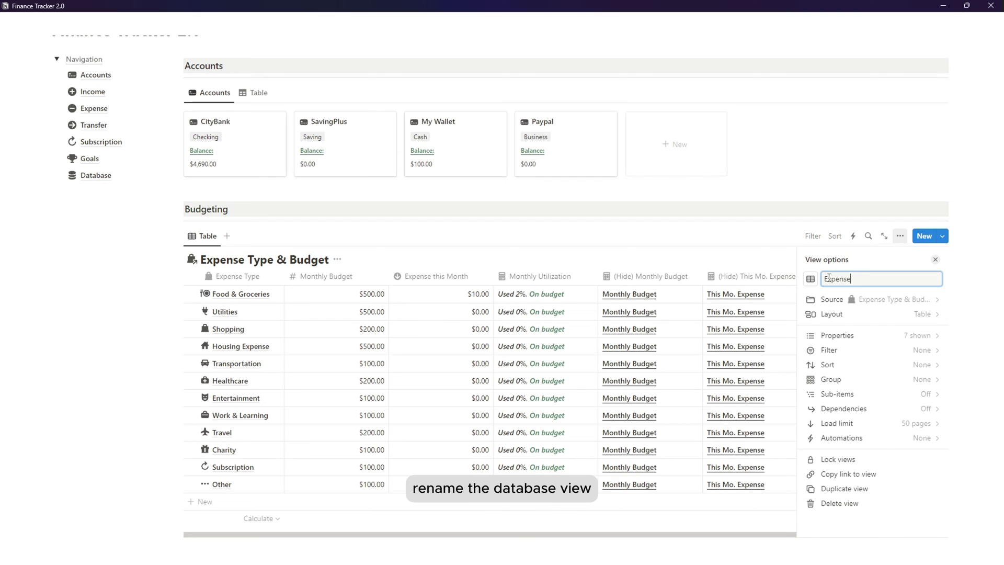
{"action": "type", "text": " Buf"}
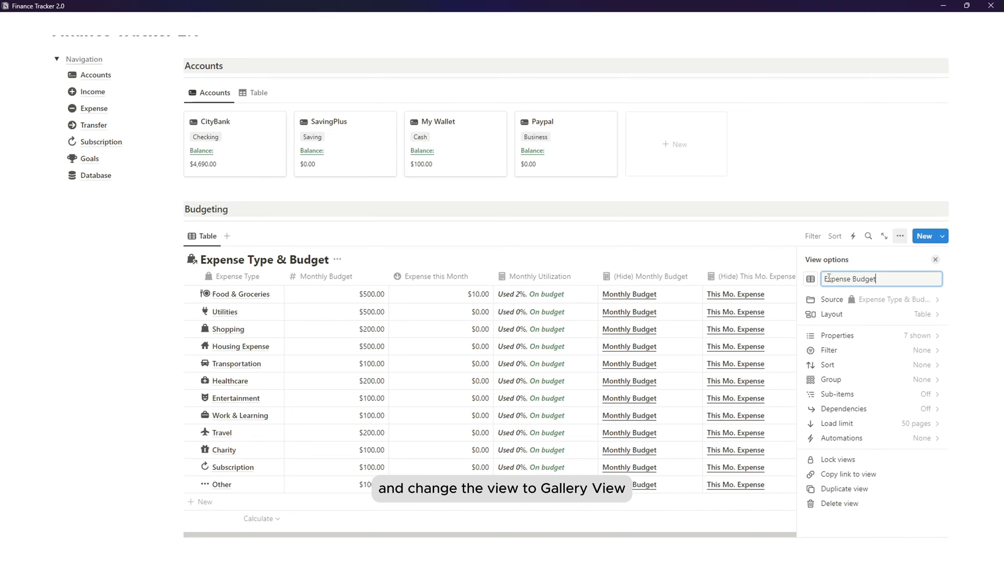
{"action": "left_click", "coordinate": [810, 278]}
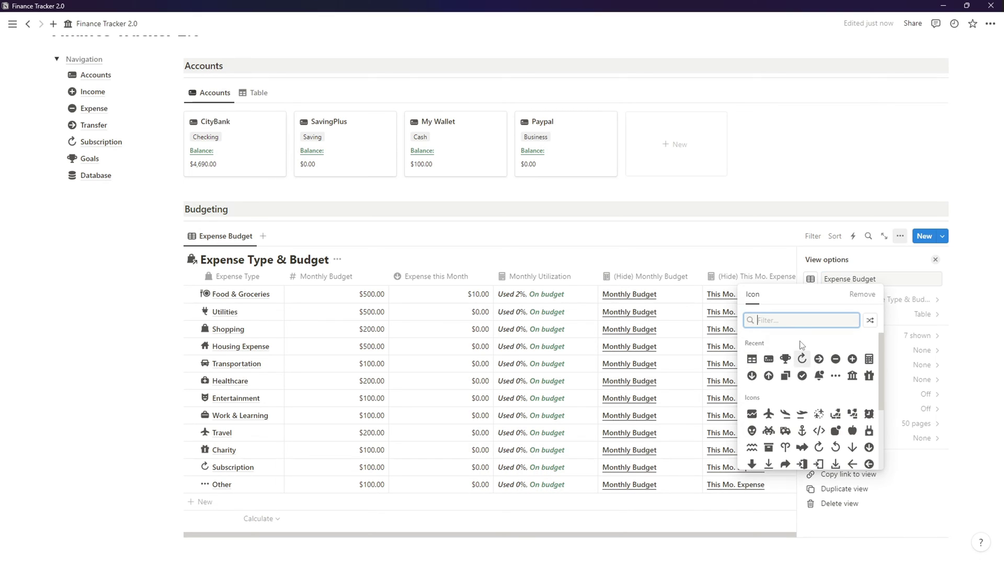
{"action": "type", "text": "shop"}
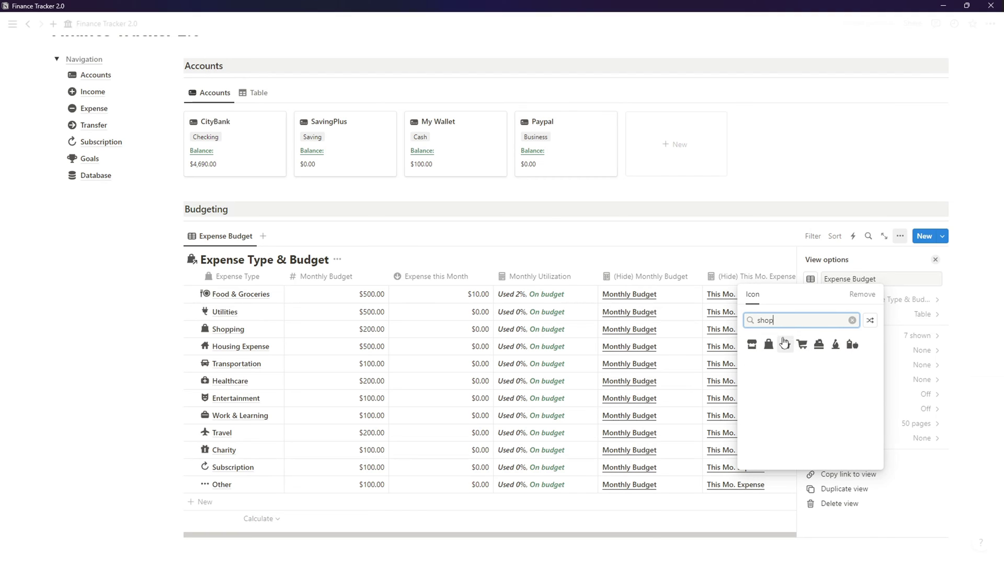
{"action": "left_click", "coordinate": [767, 343]}
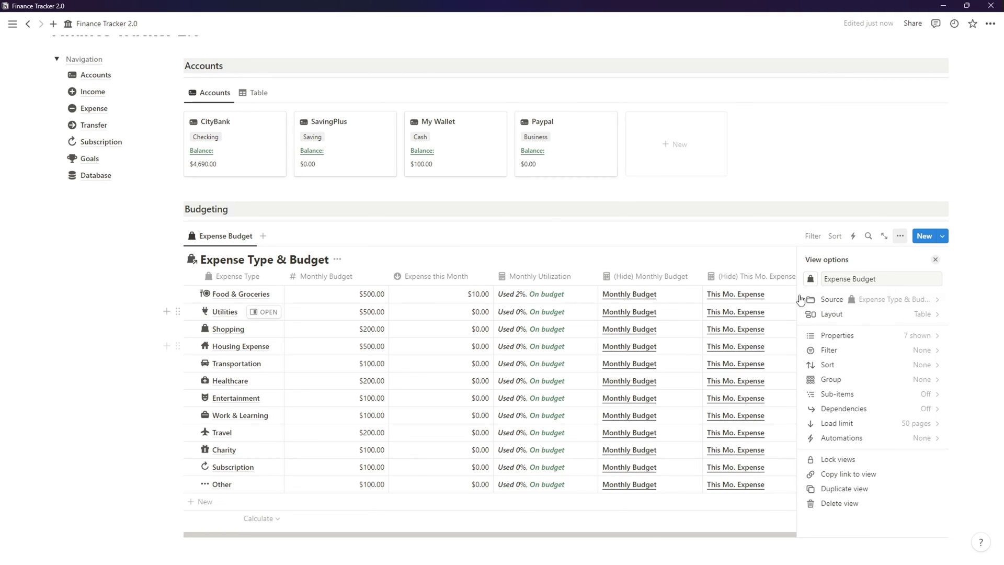
- Change the Expense Budget view's layout to Gallery with the database title hidden and card preview set to None
{"action": "left_click", "coordinate": [918, 314]}
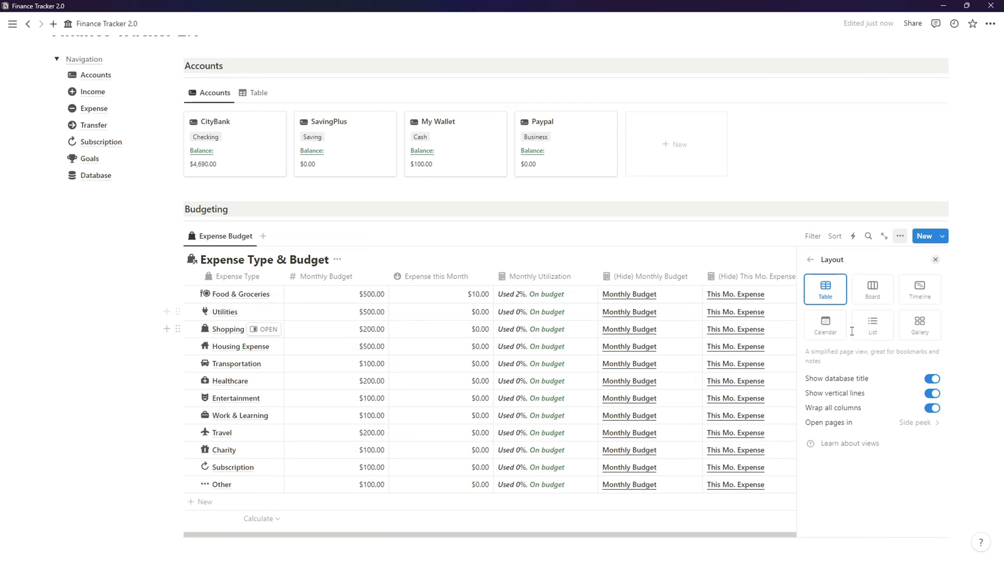
{"action": "left_click", "coordinate": [919, 325]}
{"action": "left_click", "coordinate": [926, 394]}
{"action": "left_click", "coordinate": [912, 410]}
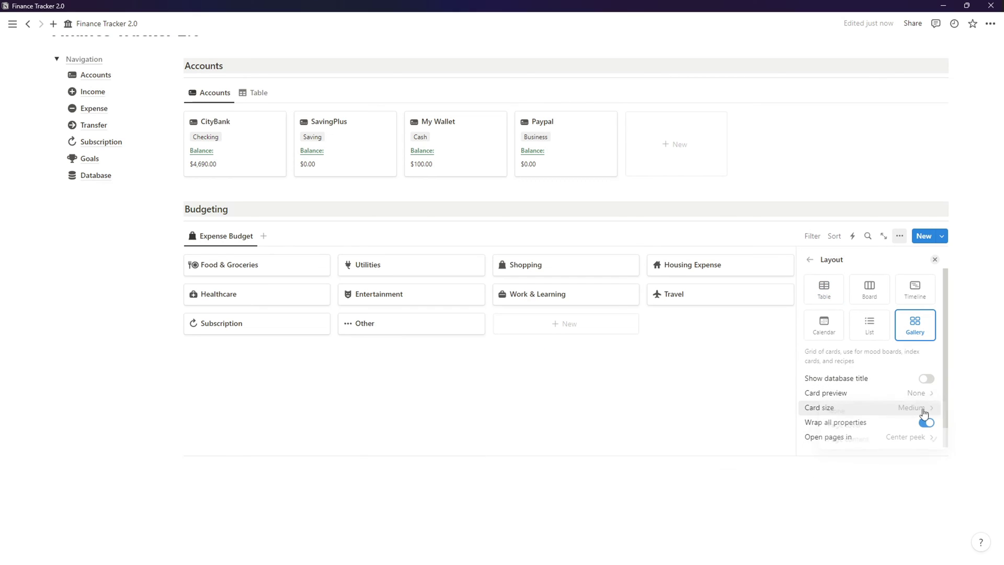
- Set the Expense Budget gallery's card size to Small, turn off property wrapping and open pages in Side peek
{"action": "left_click", "coordinate": [917, 407]}
{"action": "left_click", "coordinate": [914, 424]}
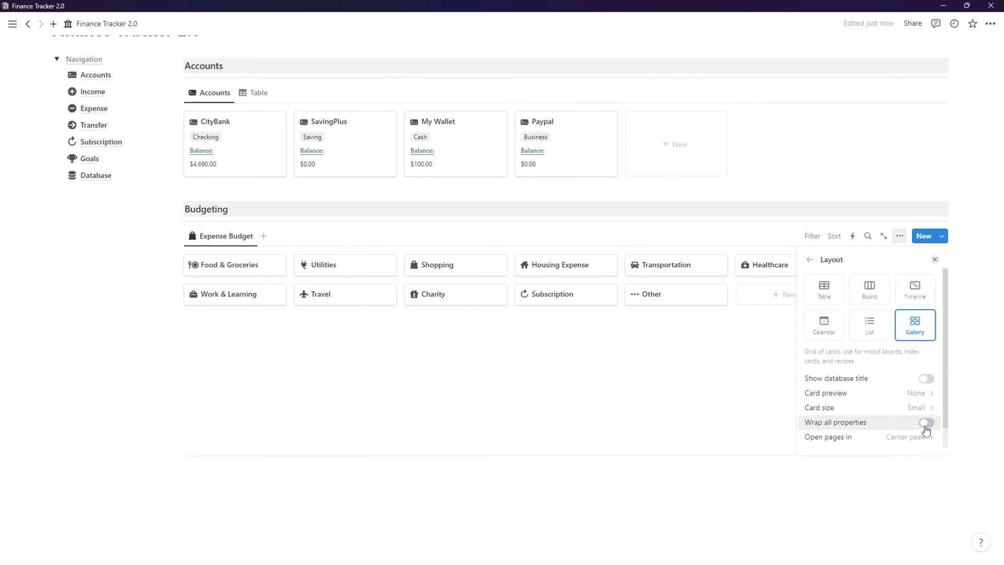
{"action": "left_click", "coordinate": [925, 423]}
{"action": "left_click", "coordinate": [925, 423]}
{"action": "left_click", "coordinate": [923, 437]}
{"action": "left_click", "coordinate": [880, 340]}
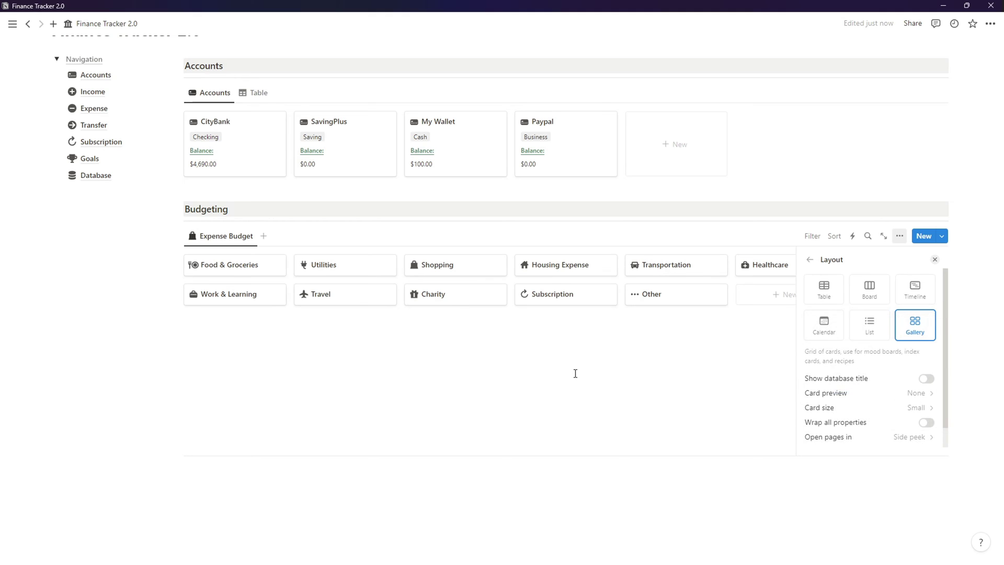
{"action": "left_click", "coordinate": [575, 373]}
- Show the (Hide) Monthly Budget label and Monthly Budget properties on the Expense Budget gallery cards
{"action": "scroll", "coordinate": [575, 373], "scroll_direction": "up", "scroll_amount": 3}
{"action": "left_click", "coordinate": [899, 305]}
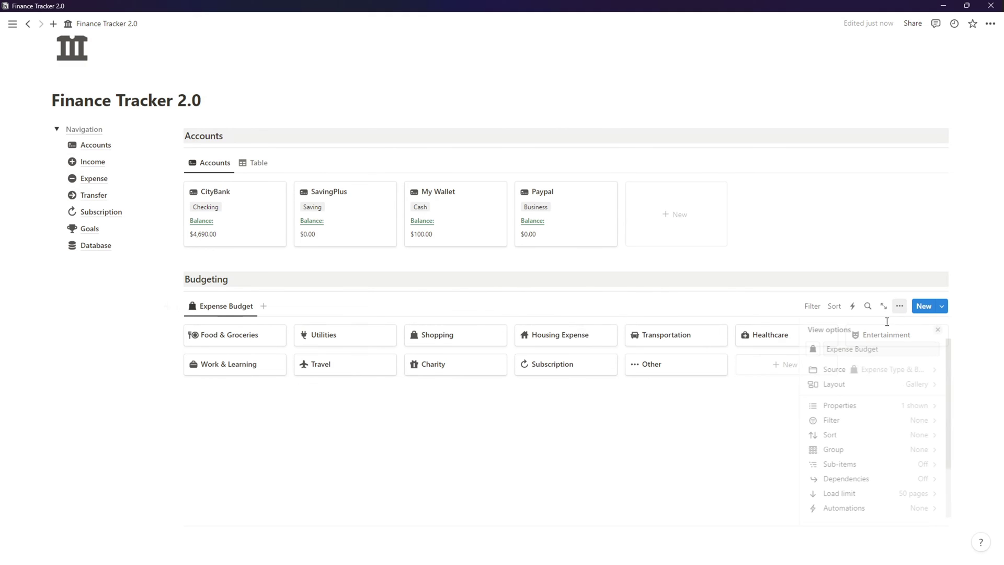
{"action": "left_click", "coordinate": [888, 407]}
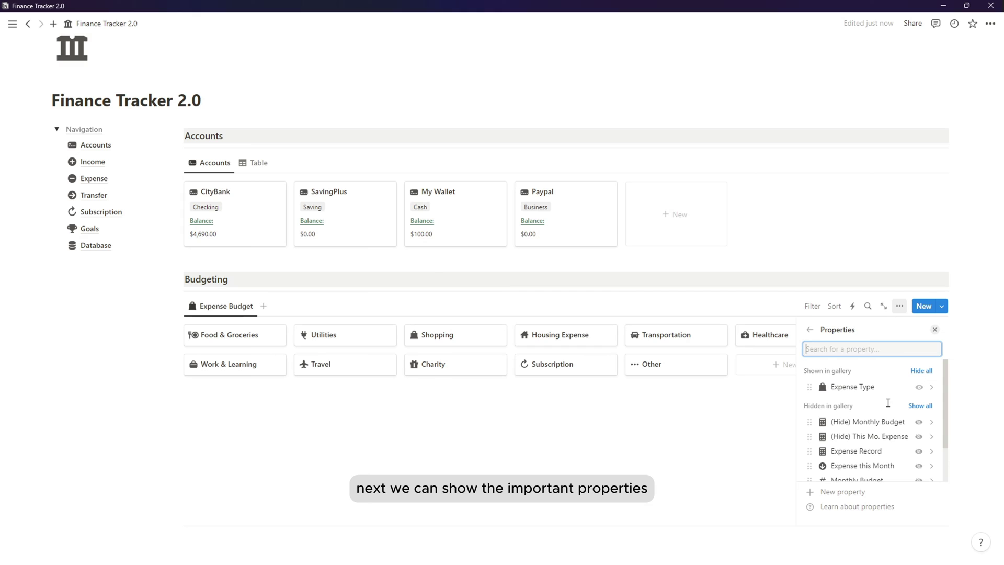
{"action": "left_click", "coordinate": [918, 423]}
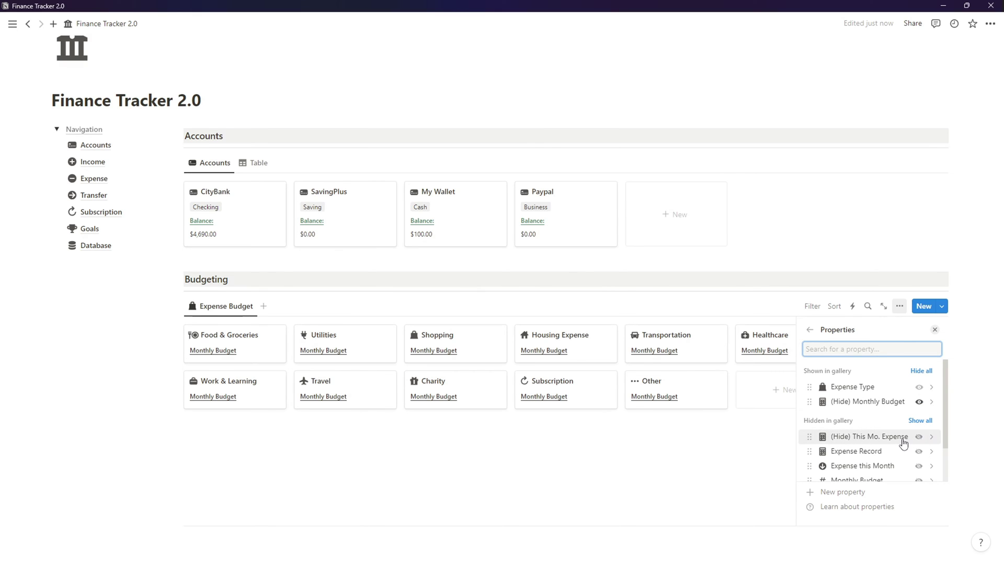
{"action": "scroll", "coordinate": [904, 444], "scroll_direction": "down", "scroll_amount": 2}
{"action": "left_click", "coordinate": [918, 435]}
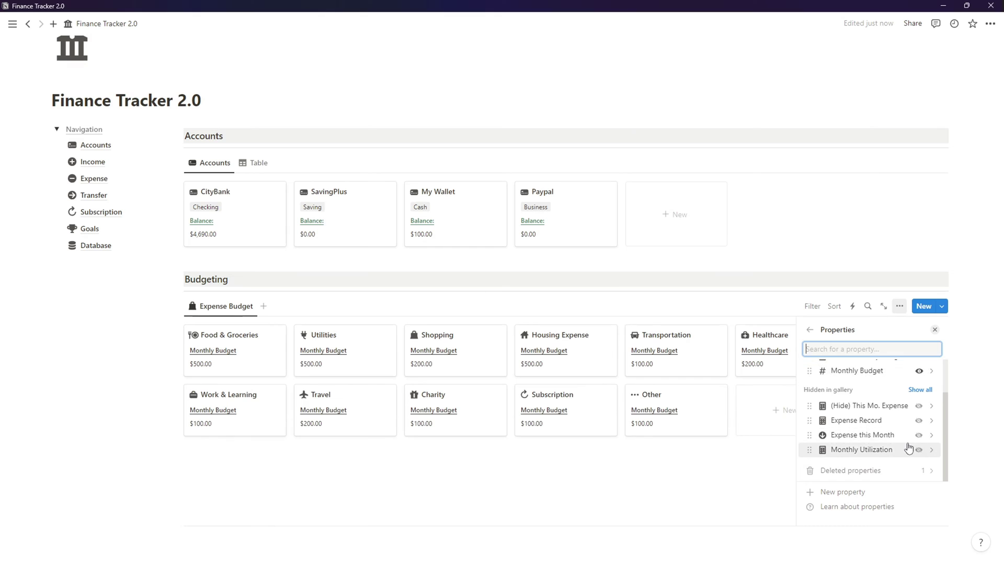
{"action": "scroll", "coordinate": [903, 450], "scroll_direction": "up", "scroll_amount": 2}
{"action": "scroll", "coordinate": [898, 452], "scroll_direction": "down", "scroll_amount": 2}
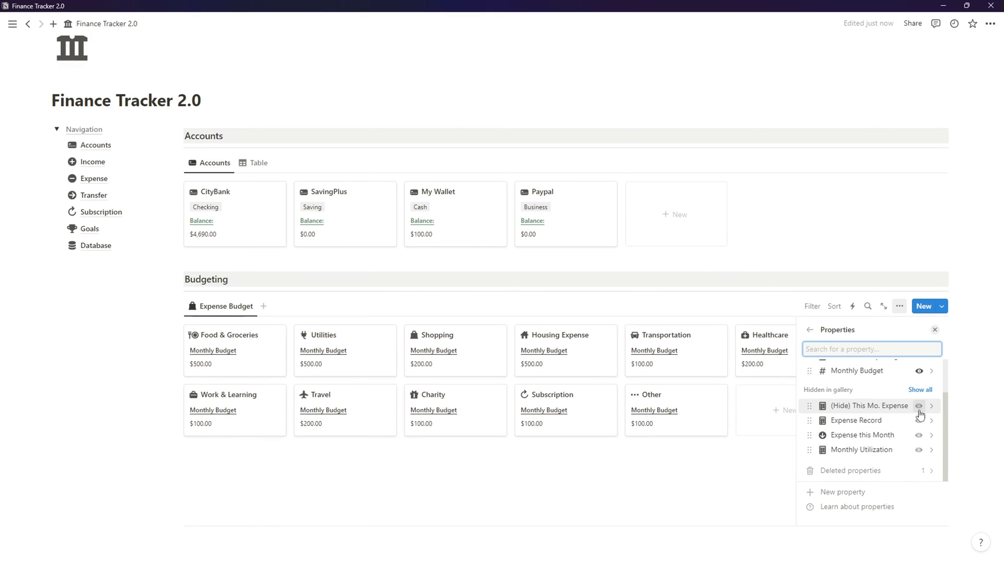
- Show (Hide) This Mo. Expense, Expense this Month and Monthly Utilization on the Expense Budget cards
{"action": "left_click", "coordinate": [919, 407]}
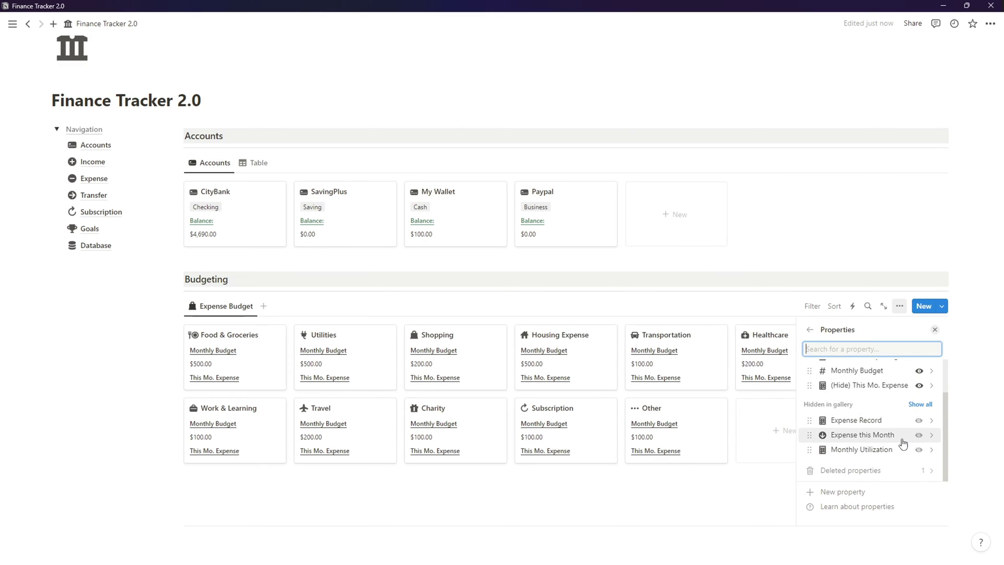
{"action": "left_click", "coordinate": [918, 435]}
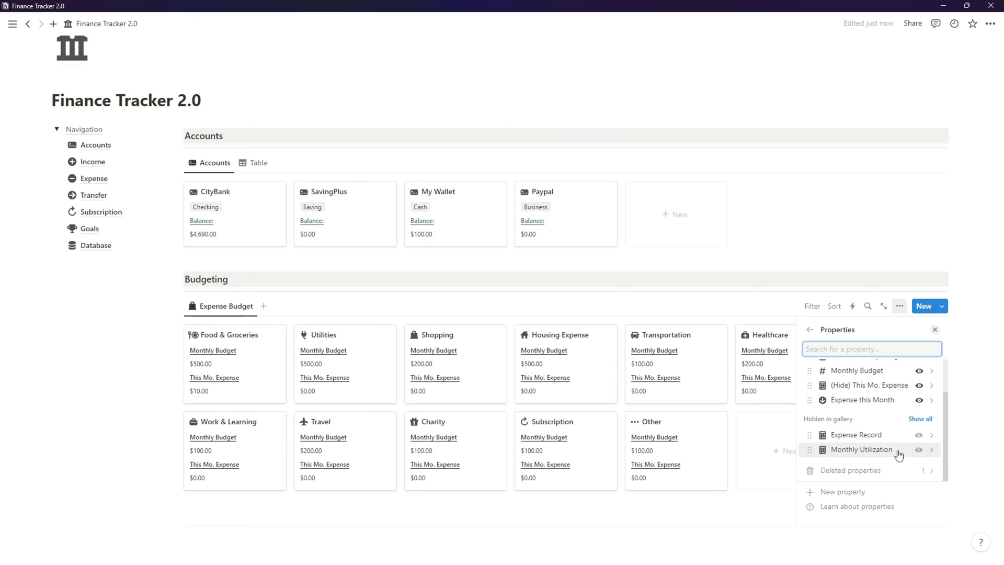
{"action": "left_click", "coordinate": [920, 450]}
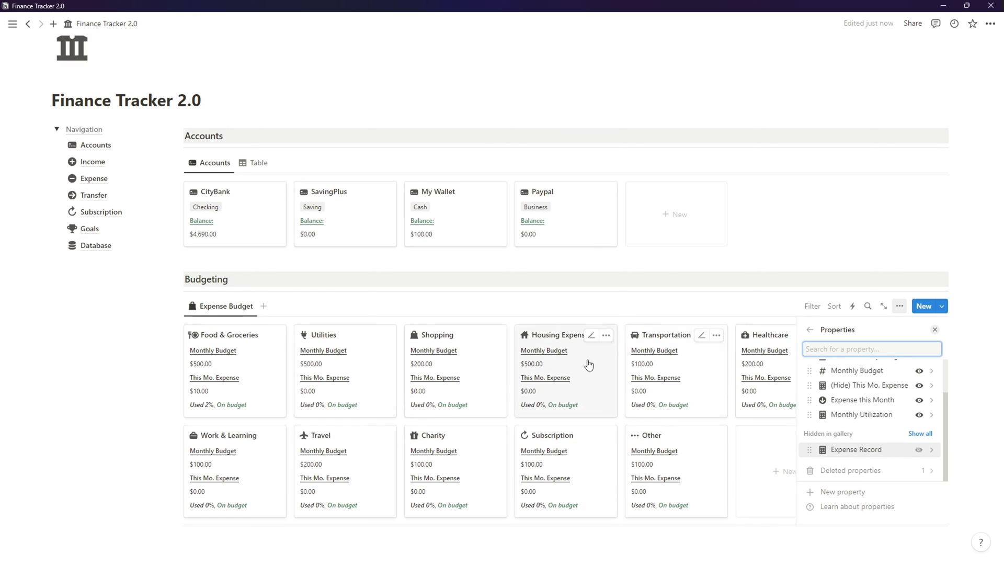
{"action": "left_click", "coordinate": [793, 251]}
{"action": "scroll", "coordinate": [470, 339], "scroll_direction": "down", "scroll_amount": 1}
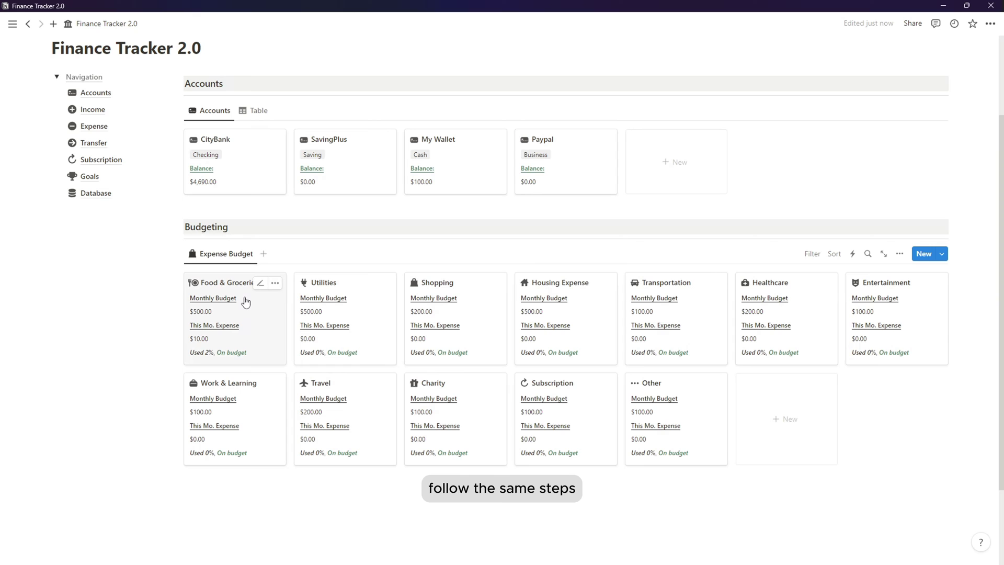
- Add a second view under Budgeting linked to the Income Type & Target database, copying its existing Table view
{"action": "left_click", "coordinate": [264, 254]}
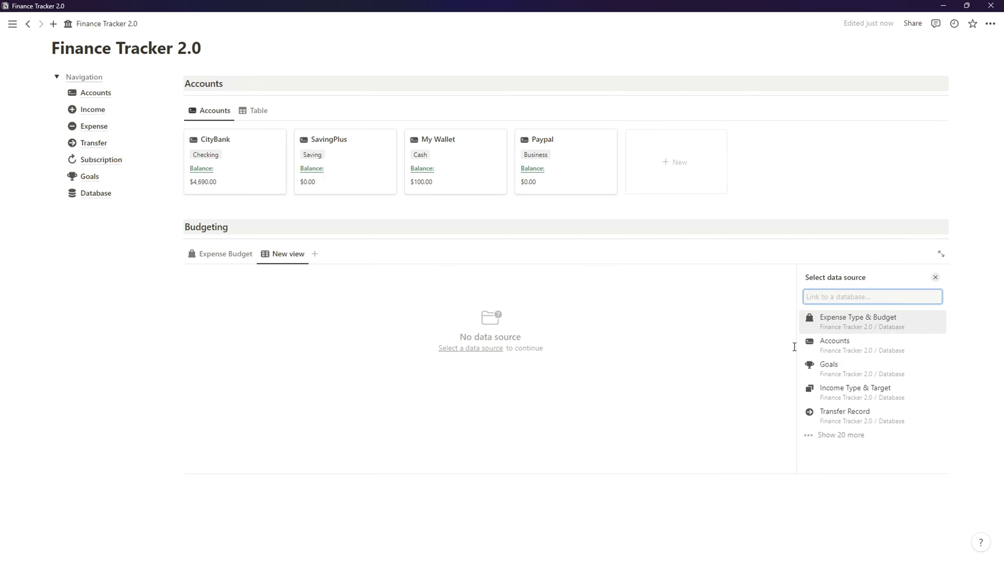
{"action": "left_click", "coordinate": [848, 395]}
{"action": "left_click", "coordinate": [885, 317]}
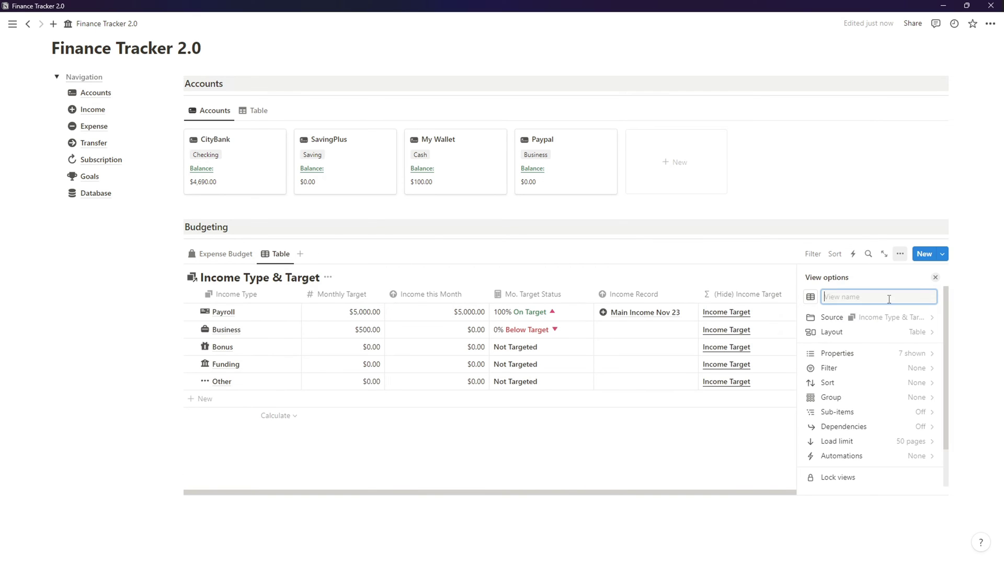
- Name the new view "Income Target" and give it the overlapping squares icon
{"action": "type", "text": "Inco"}
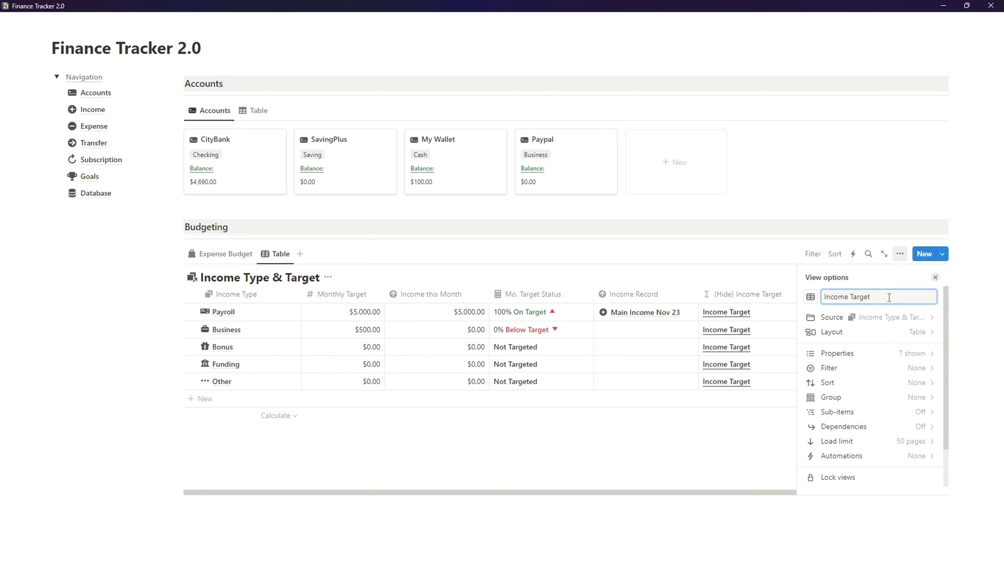
{"action": "type", "text": "me Target"}
{"action": "left_click", "coordinate": [811, 297]}
{"action": "type", "text": "sq"}
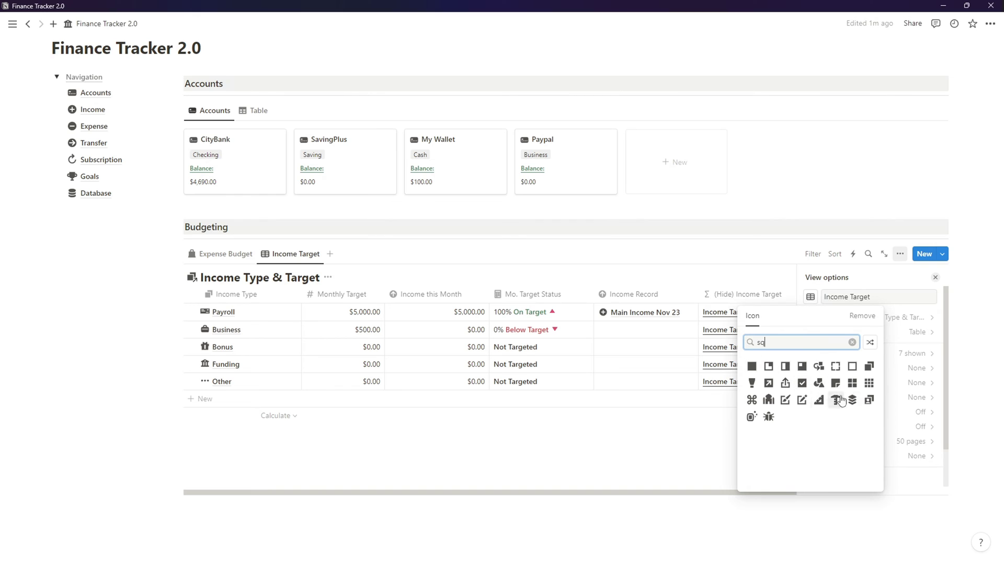
{"action": "left_click", "coordinate": [869, 366]}
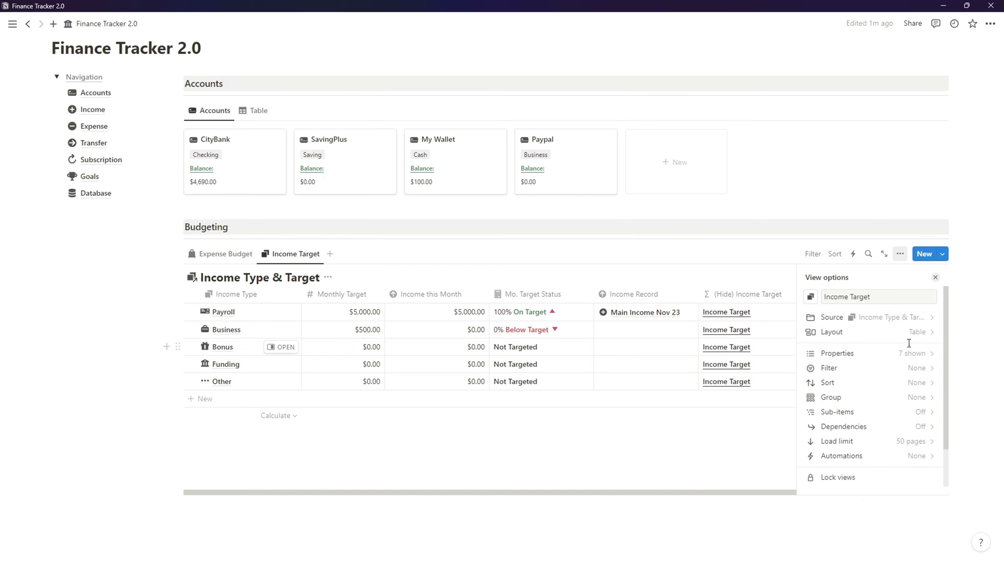
- Change the Income Target view's layout to Gallery with card preview None and the database title hidden
{"action": "left_click", "coordinate": [889, 333]}
{"action": "left_click", "coordinate": [921, 358]}
{"action": "left_click", "coordinate": [917, 410]}
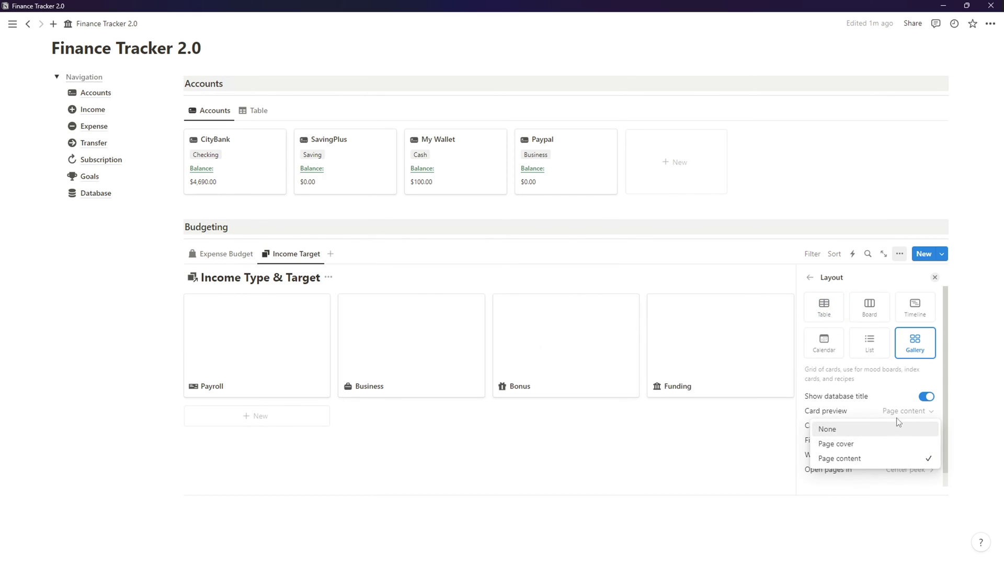
{"action": "left_click", "coordinate": [895, 428]}
{"action": "left_click", "coordinate": [926, 395]}
- Set the Income Target gallery's card size to Small, turn off property wrapping and open pages in Side peek
{"action": "left_click", "coordinate": [926, 425]}
{"action": "left_click", "coordinate": [894, 443]}
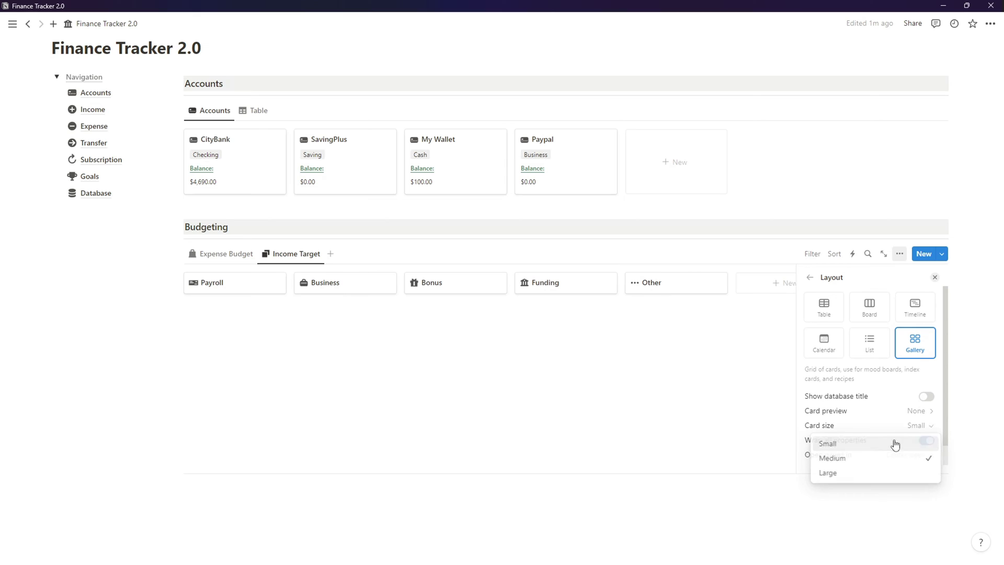
{"action": "left_click", "coordinate": [925, 440]}
{"action": "left_click", "coordinate": [916, 455]}
{"action": "left_click", "coordinate": [894, 350]}
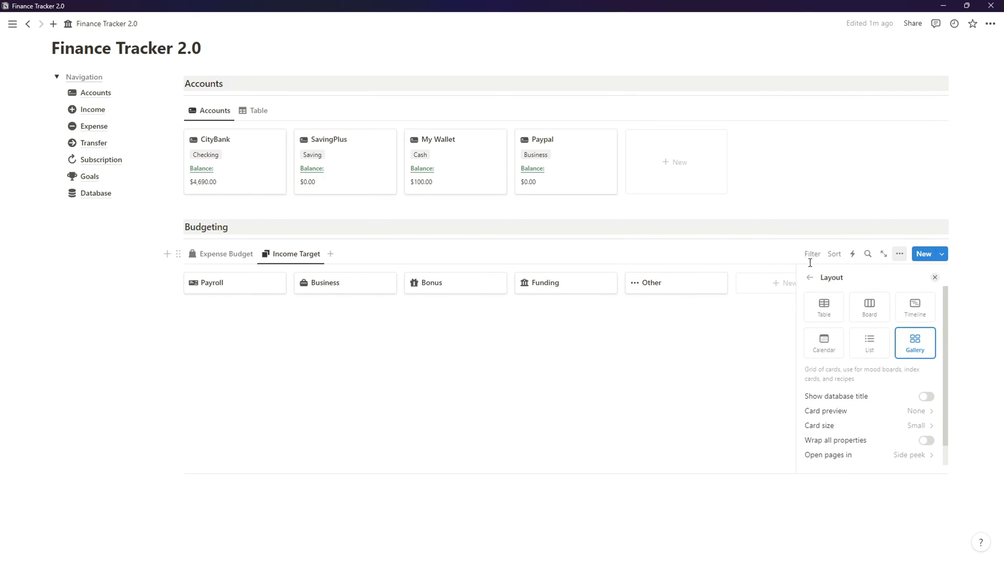
- Show the (Hide) Income Target label and Monthly Target properties on the Income Target cards
{"action": "left_click", "coordinate": [810, 277]}
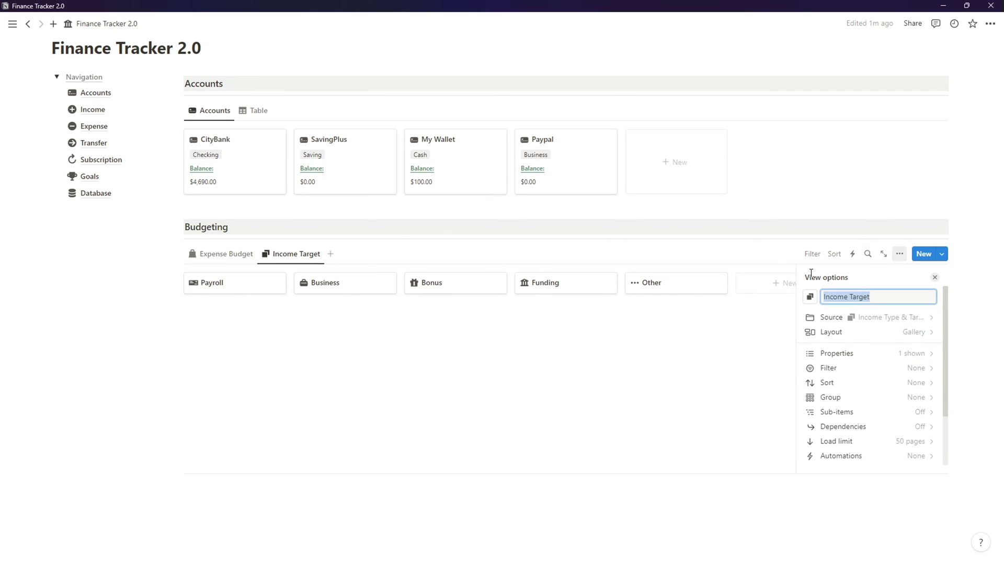
{"action": "left_click", "coordinate": [909, 355]}
{"action": "key", "text": "alt+Tab"}
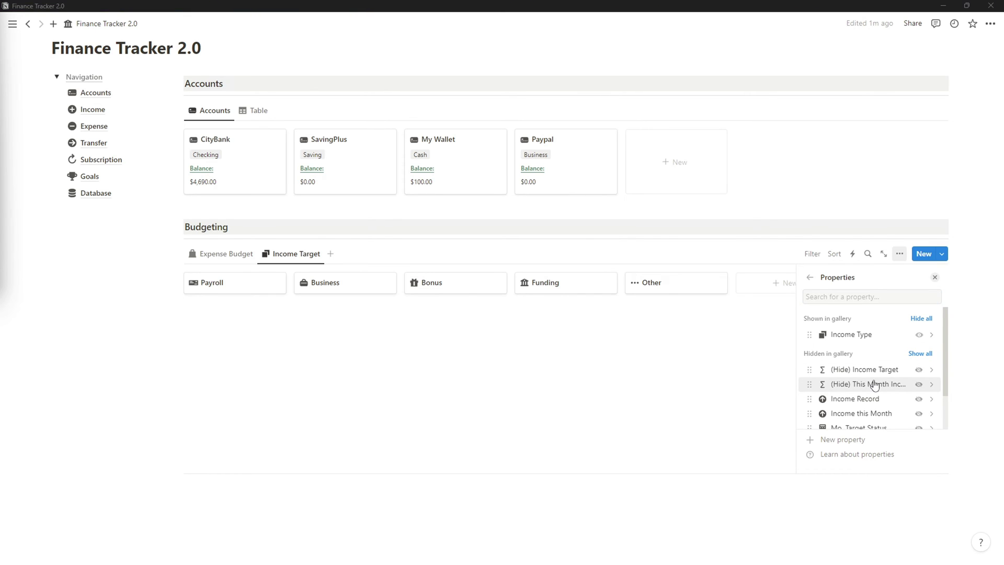
{"action": "left_click", "coordinate": [918, 370]}
{"action": "scroll", "coordinate": [918, 402], "scroll_direction": "down", "scroll_amount": 1}
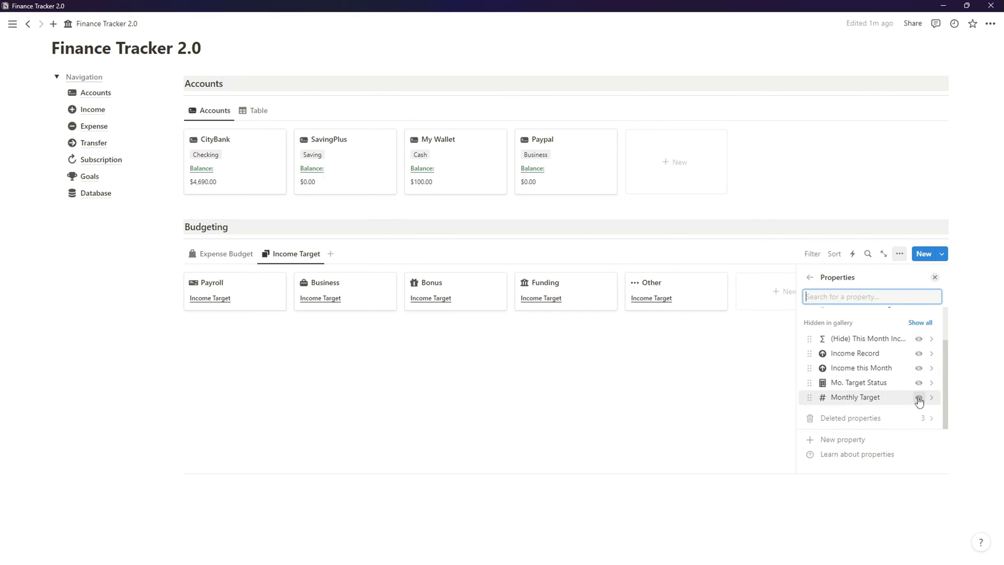
{"action": "left_click", "coordinate": [918, 398]}
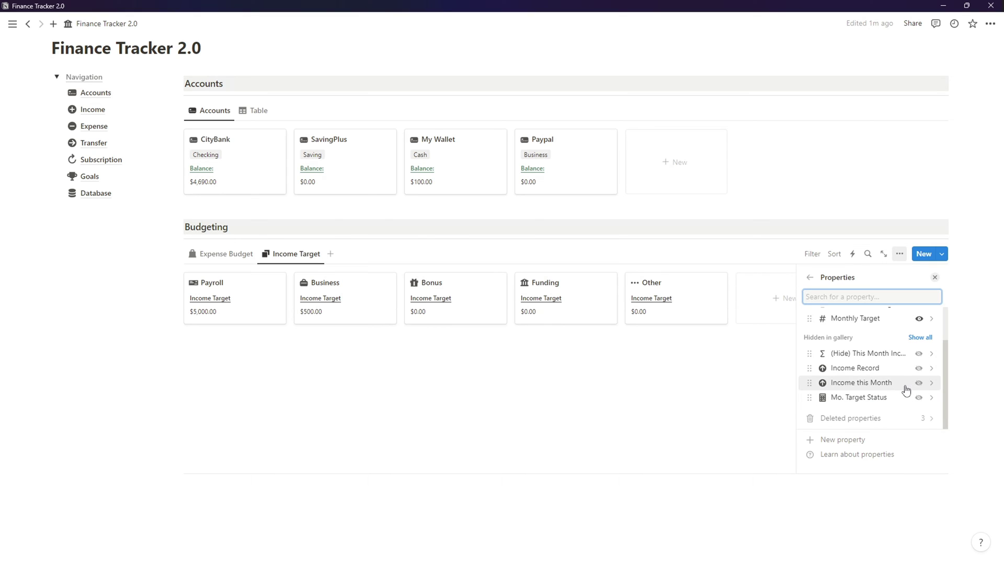
- Show (Hide) This Month Income, Income this Month and Mo. Target Status on the Income Target cards
{"action": "left_click", "coordinate": [918, 354]}
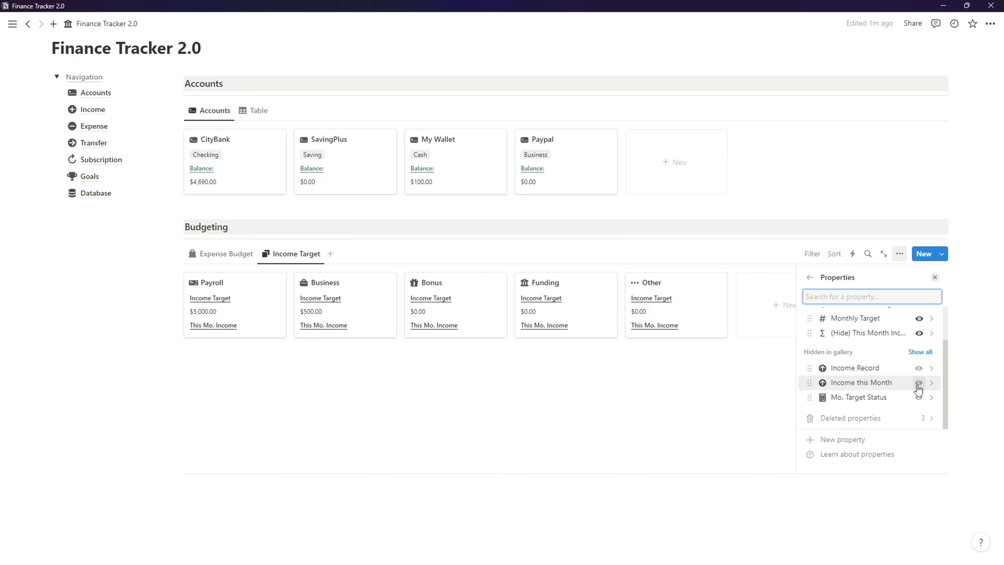
{"action": "left_click", "coordinate": [919, 383]}
{"action": "left_click", "coordinate": [917, 398]}
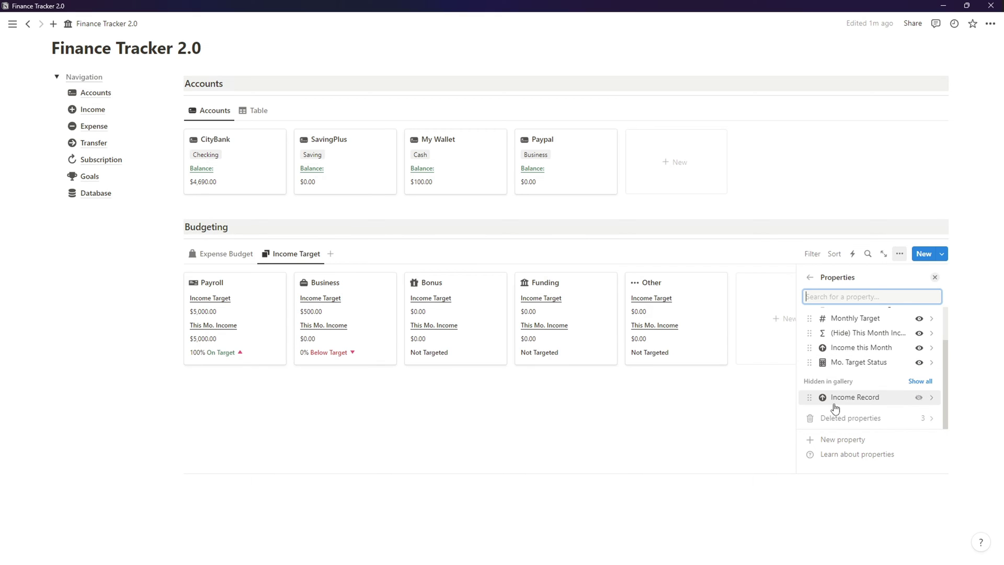
{"action": "left_click", "coordinate": [645, 414]}
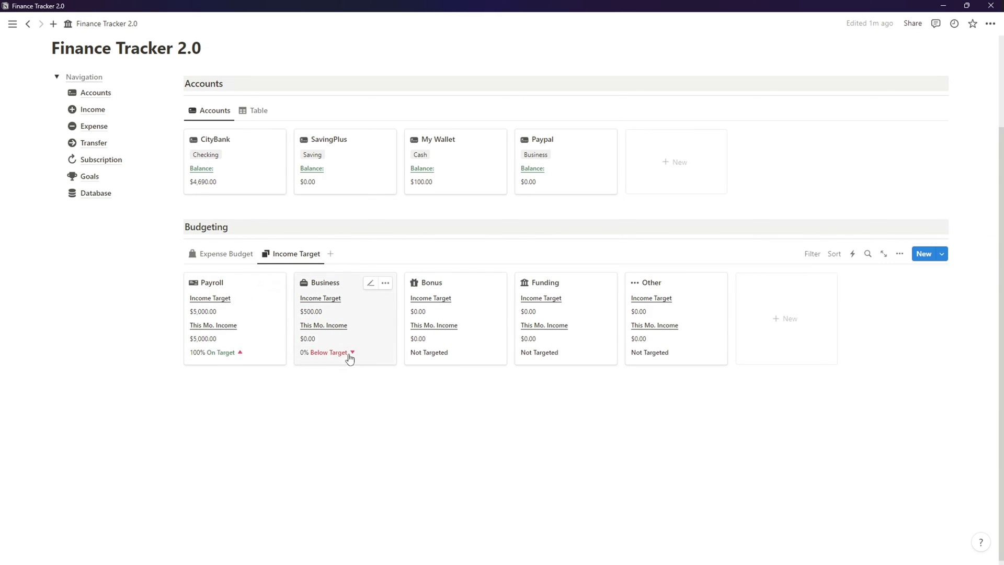
- Review the Expense Budget and Income Target galleries under Budgeting, ending on Expense Budget
{"action": "left_click", "coordinate": [211, 255]}
{"action": "left_click", "coordinate": [294, 254]}
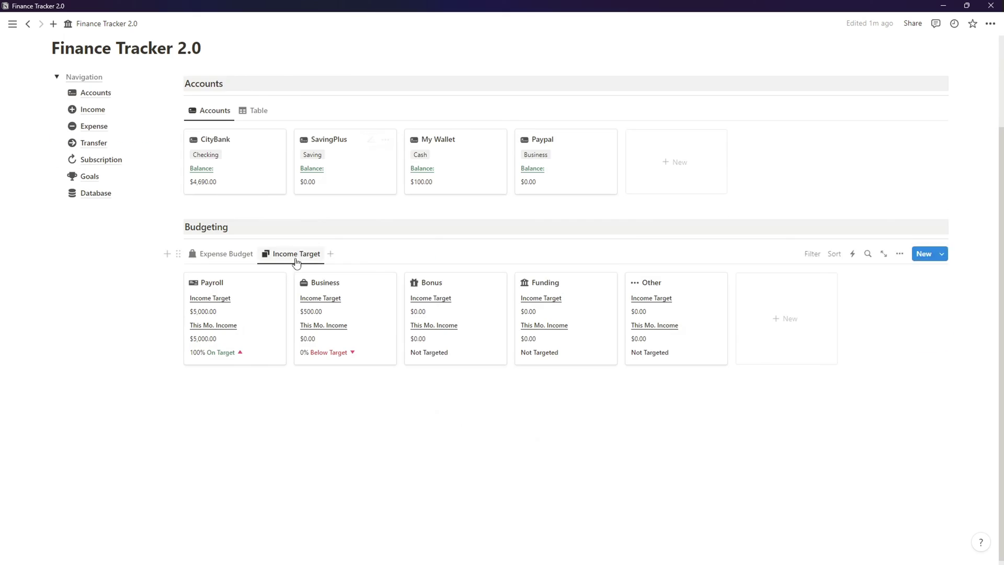
{"action": "left_click", "coordinate": [236, 254]}
{"action": "scroll", "coordinate": [253, 361], "scroll_direction": "up", "scroll_amount": 1}
{"action": "scroll", "coordinate": [321, 381], "scroll_direction": "down", "scroll_amount": 1}
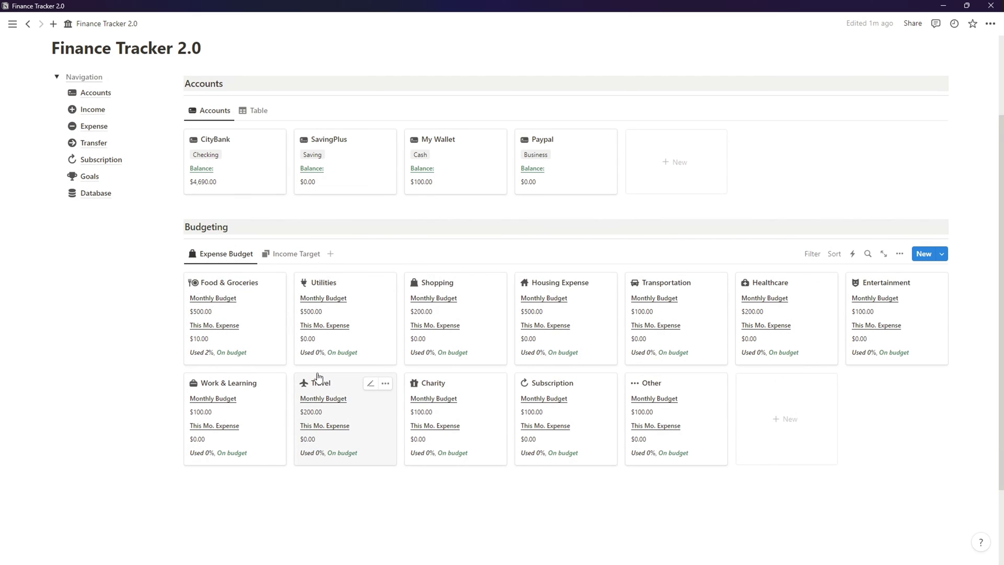
{"action": "scroll", "coordinate": [220, 419], "scroll_direction": "up", "scroll_amount": 1}
{"action": "scroll", "coordinate": [220, 420], "scroll_direction": "down", "scroll_amount": 1}
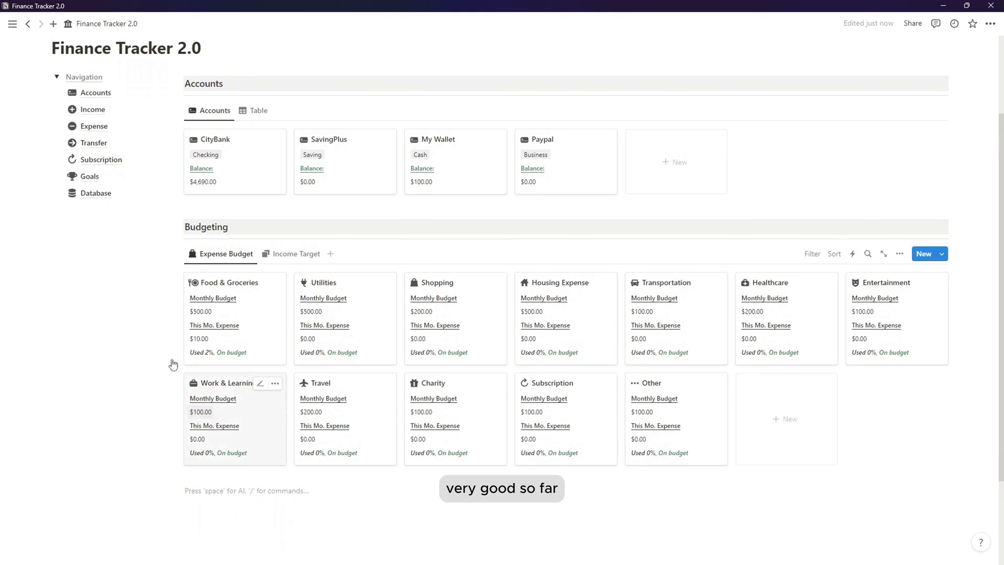
- Copy the Budgeting heading with its divider below the Expense Budget gallery and rename the copy "Income Records"
{"action": "left_click_drag", "start_coordinate": [154, 219], "coordinate": [208, 234]}
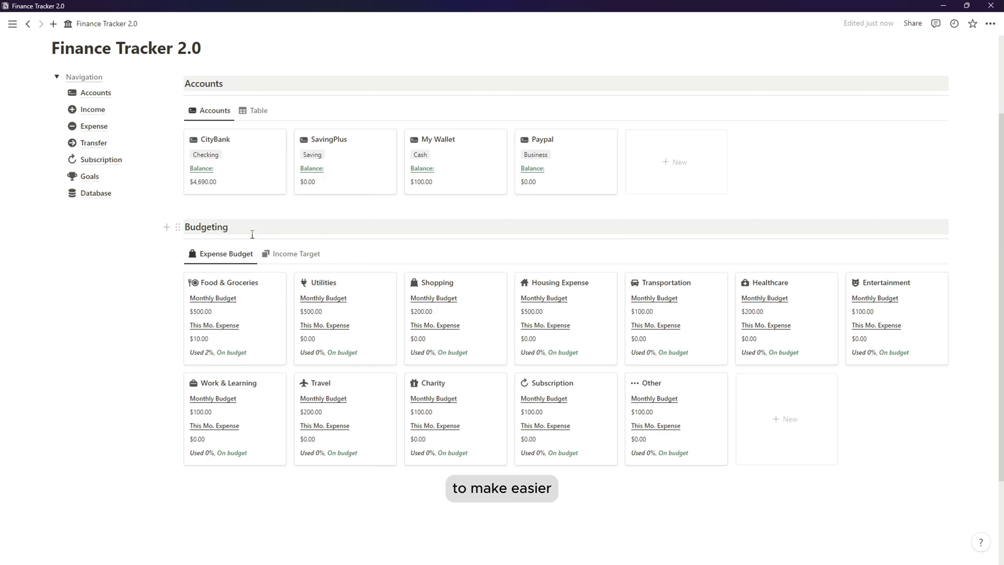
{"action": "left_click_drag", "start_coordinate": [154, 226], "coordinate": [202, 236]}
{"action": "key", "text": "ctrl+c"}
{"action": "scroll", "coordinate": [209, 314], "scroll_direction": "down", "scroll_amount": 1}
{"action": "left_click", "coordinate": [219, 441]}
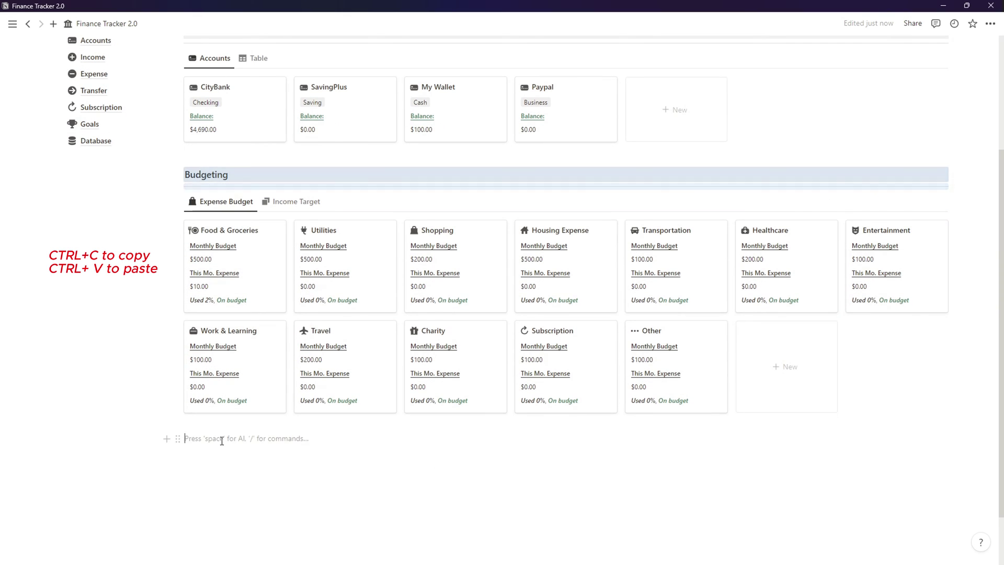
{"action": "key", "text": "ctrl+v"}
{"action": "double_click", "coordinate": [220, 443]}
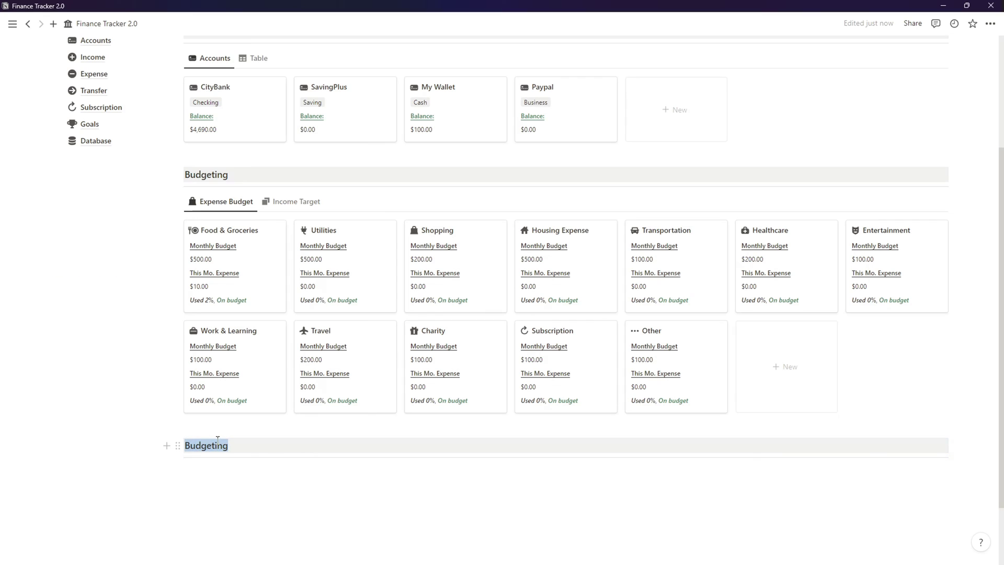
{"action": "type", "text": "Income Records"}
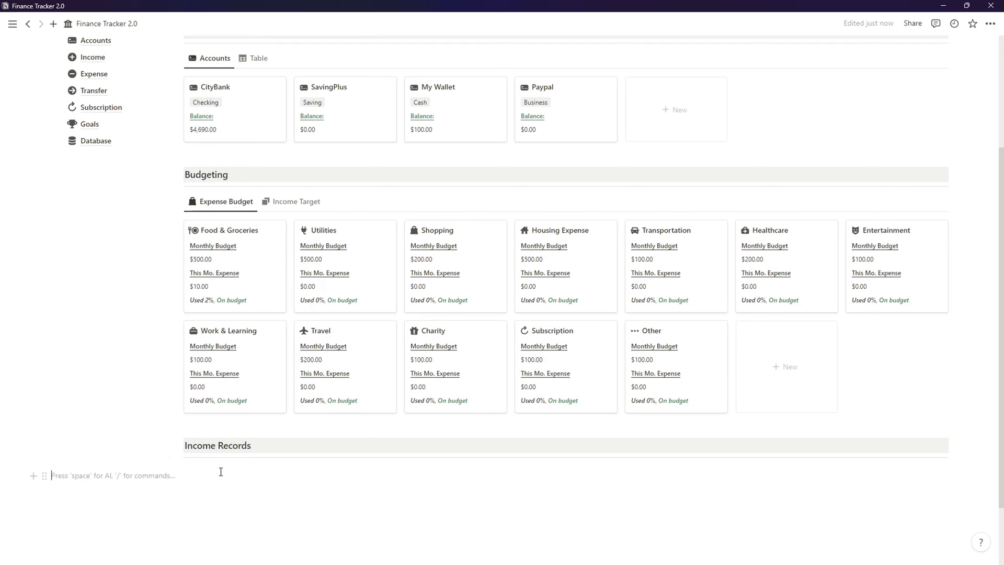
- Insert a linked view of the Income Record database under Income Records, copying its existing Table view
{"action": "type", "text": "/linked"}
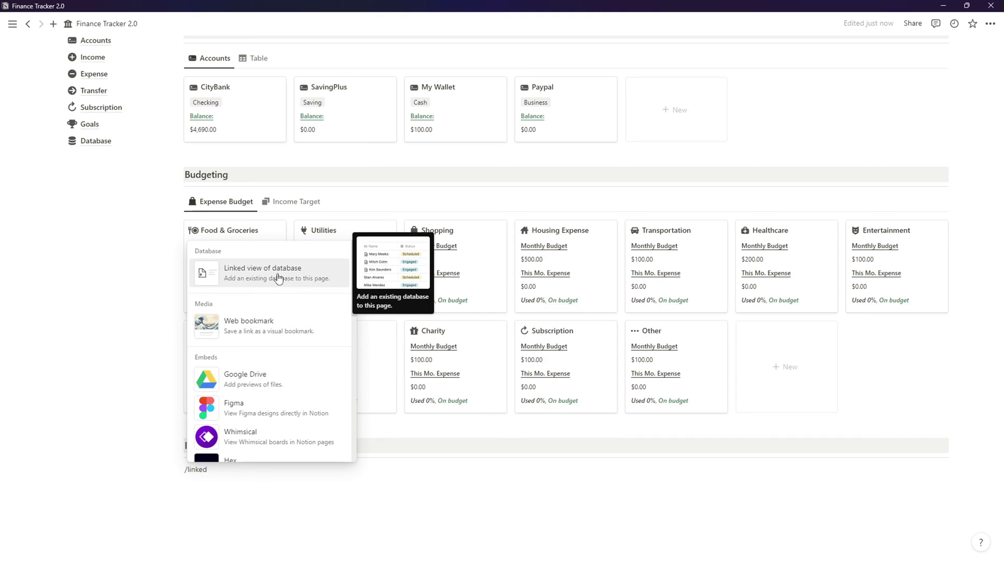
{"action": "left_click", "coordinate": [278, 278]}
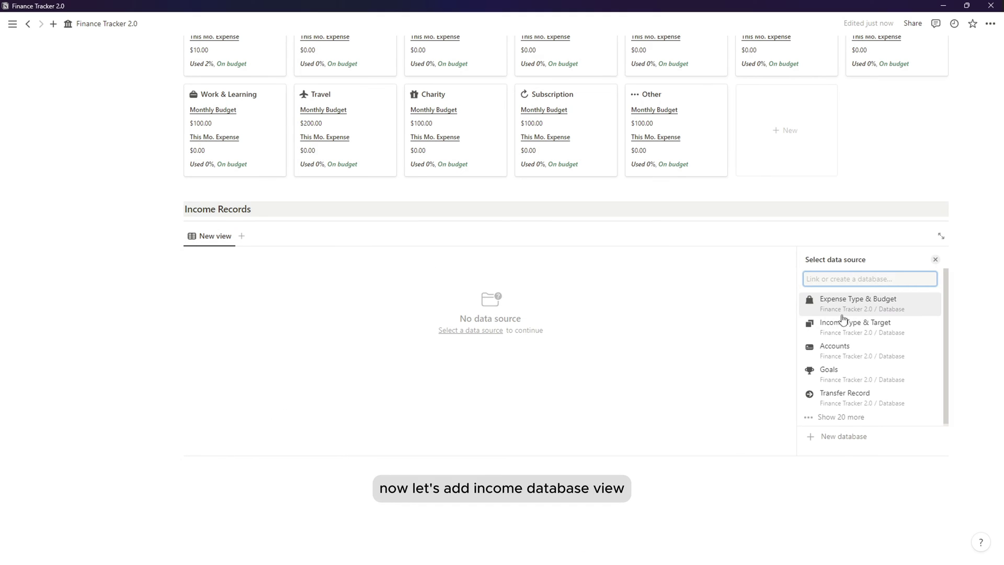
{"action": "left_click", "coordinate": [843, 417]}
{"action": "scroll", "coordinate": [860, 376], "scroll_direction": "down", "scroll_amount": 2}
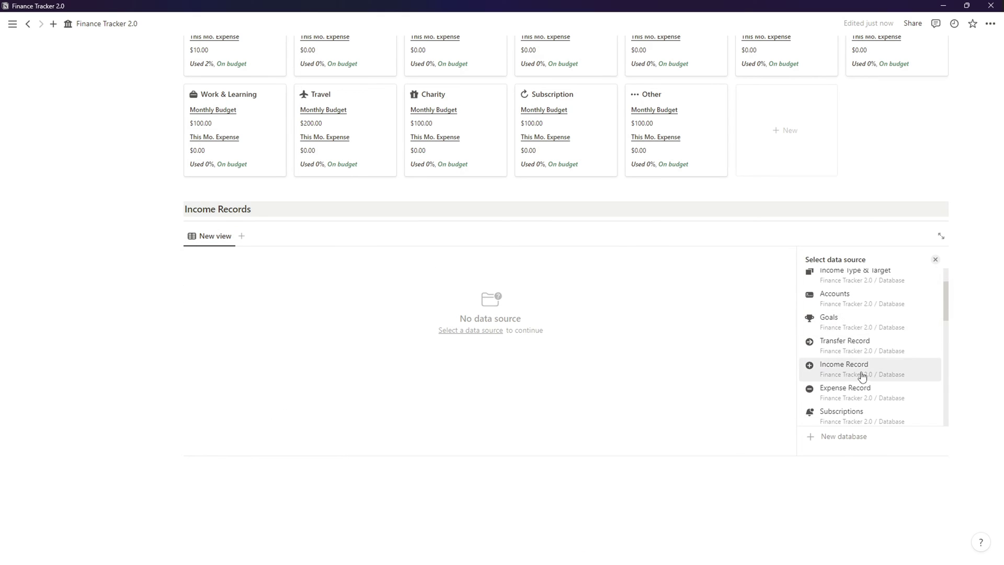
{"action": "left_click", "coordinate": [860, 373]}
{"action": "left_click", "coordinate": [883, 279]}
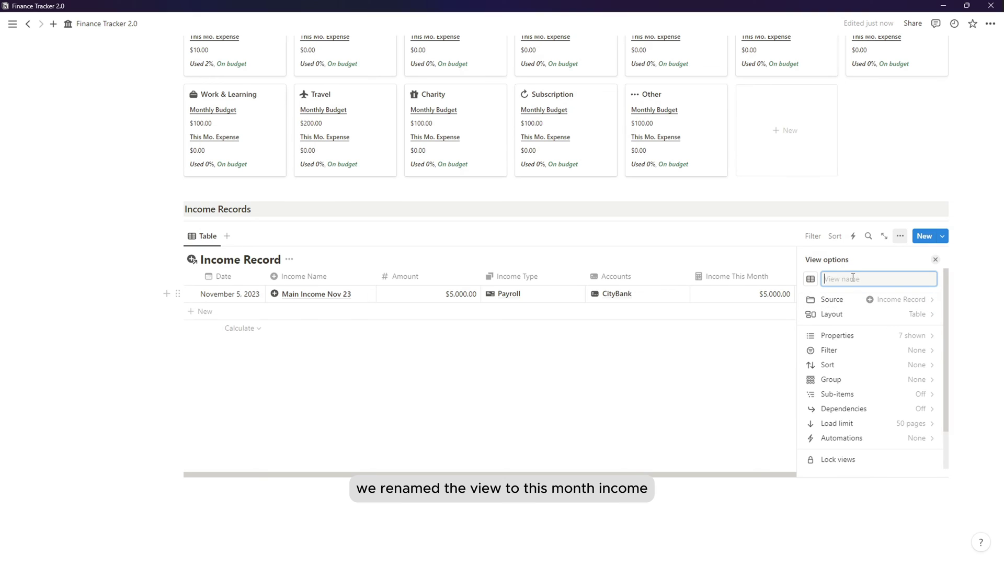
- Rename the Income Record linked view "This Month" and give it the circled plus icon
{"action": "type", "text": "THI"}
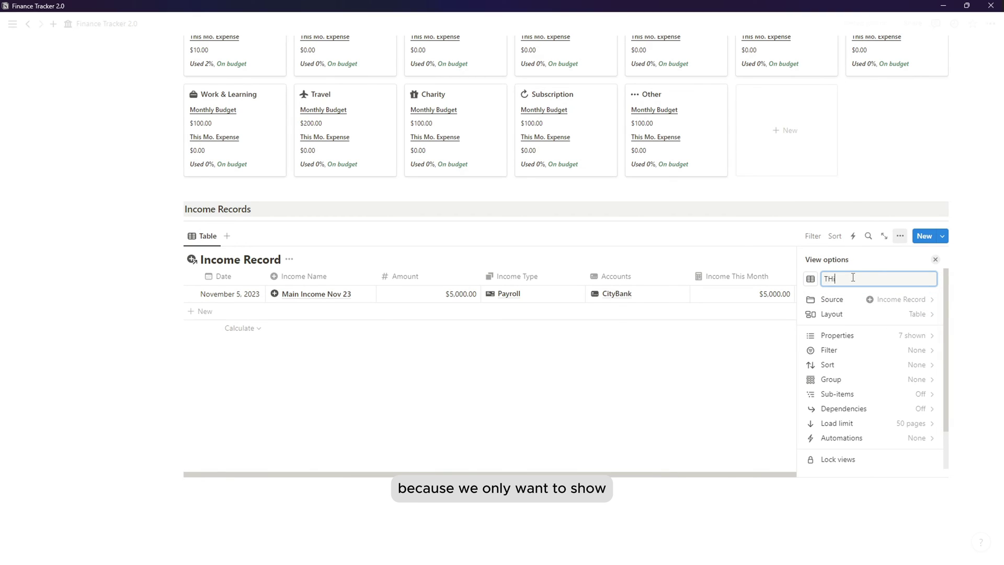
{"action": "type", "text": "s MOnth"}
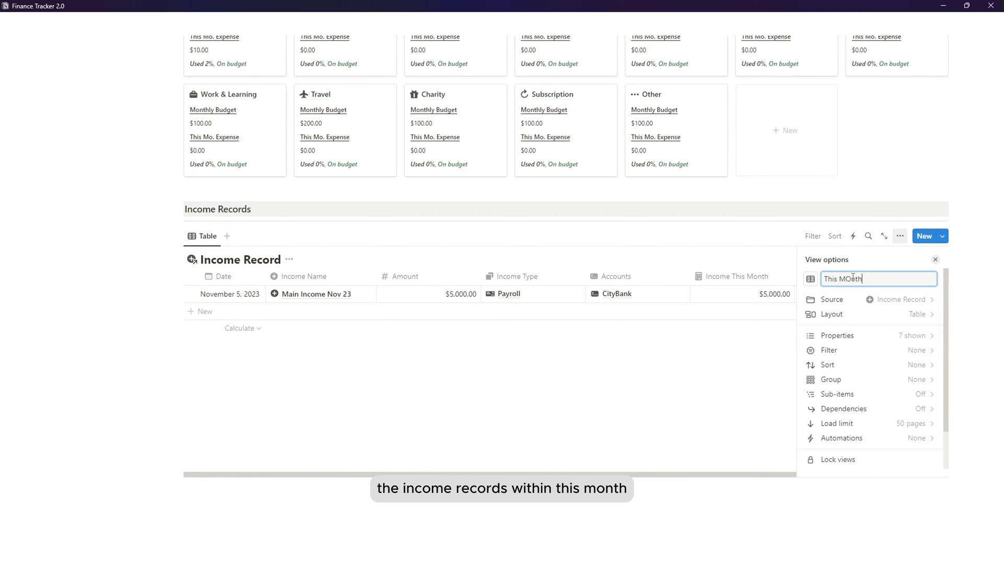
{"action": "type", "text": "o"}
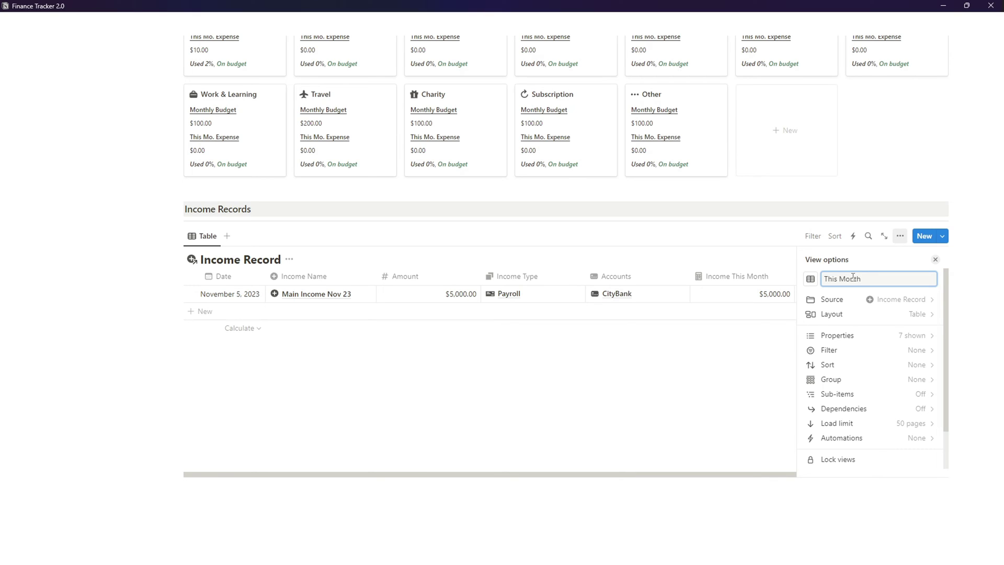
{"action": "left_click", "coordinate": [811, 280]}
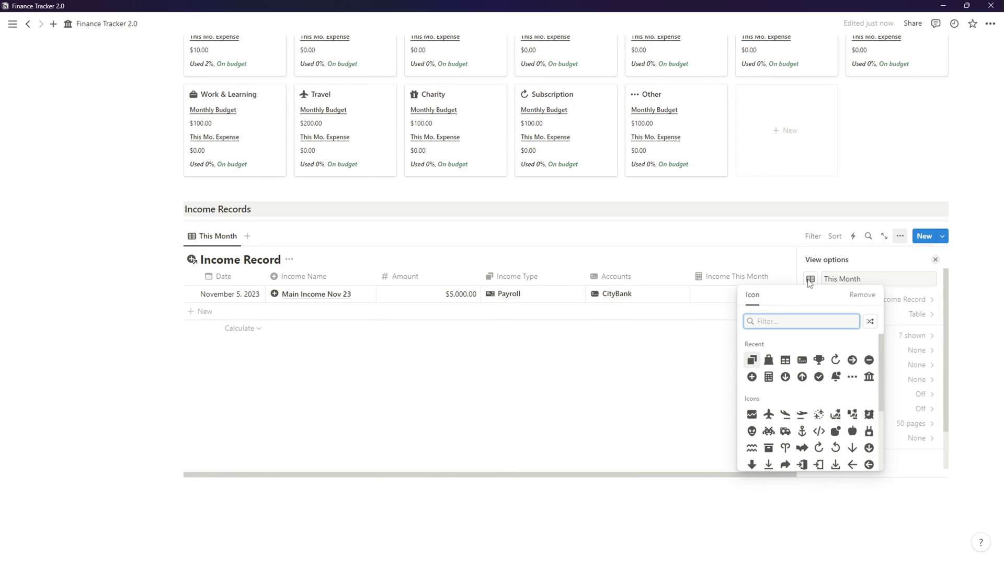
{"action": "left_click", "coordinate": [752, 376]}
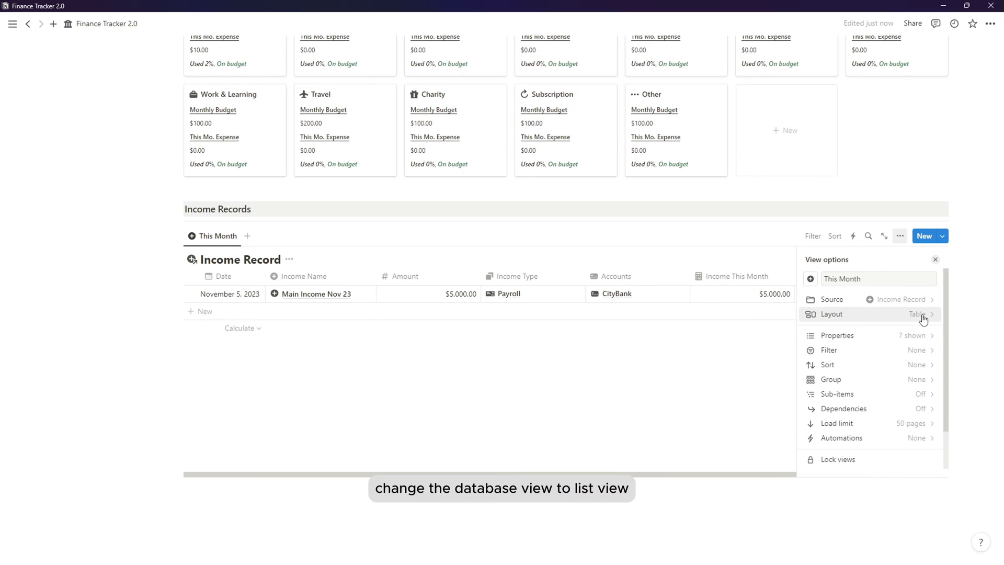
- Switch the This Month view to the List layout and hide its database title
{"action": "left_click", "coordinate": [923, 317]}
{"action": "left_click", "coordinate": [872, 327]}
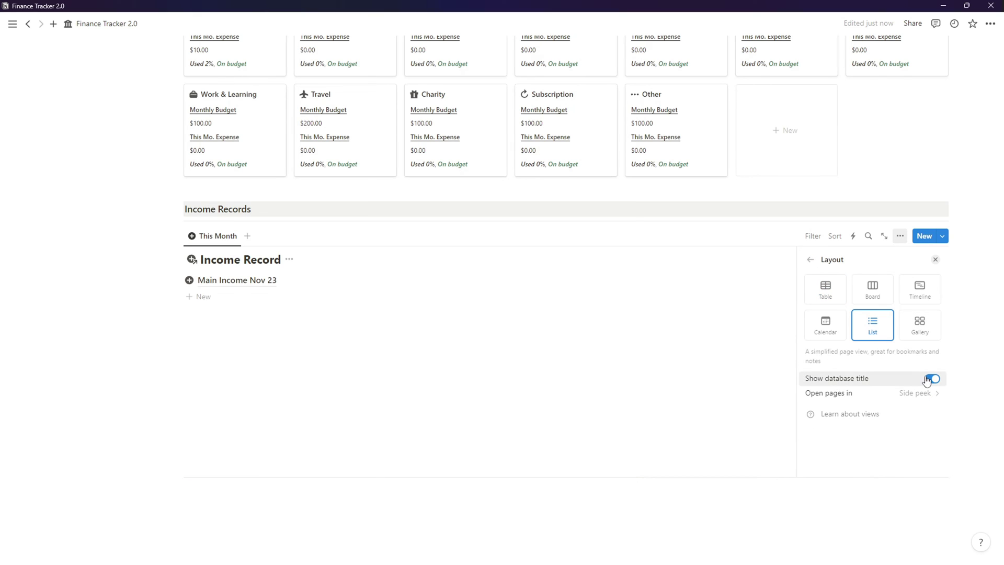
{"action": "left_click", "coordinate": [931, 378]}
{"action": "left_click", "coordinate": [397, 357]}
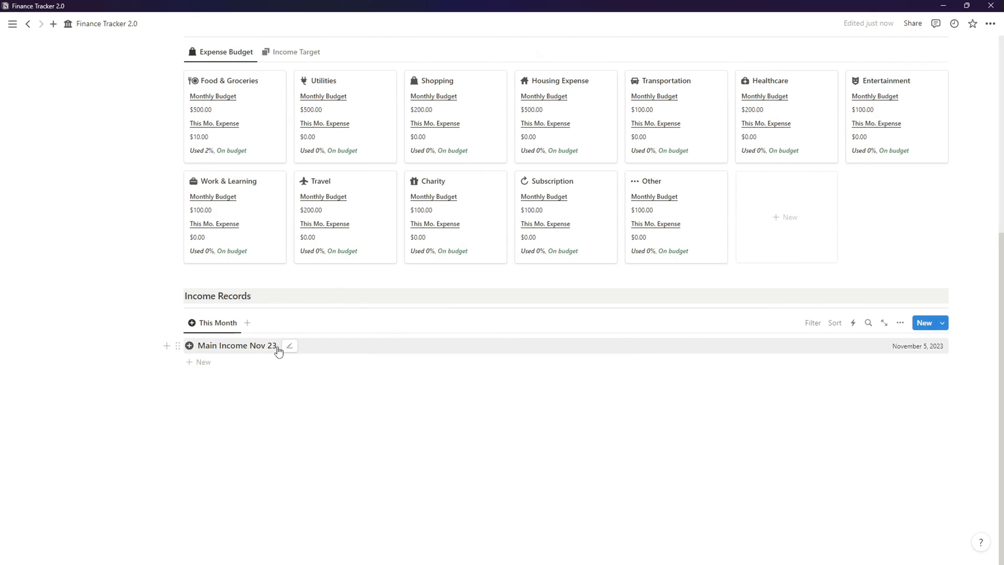
- Show the Income Type, Amount and Accounts properties in the This Month income list
{"action": "left_click", "coordinate": [900, 322]}
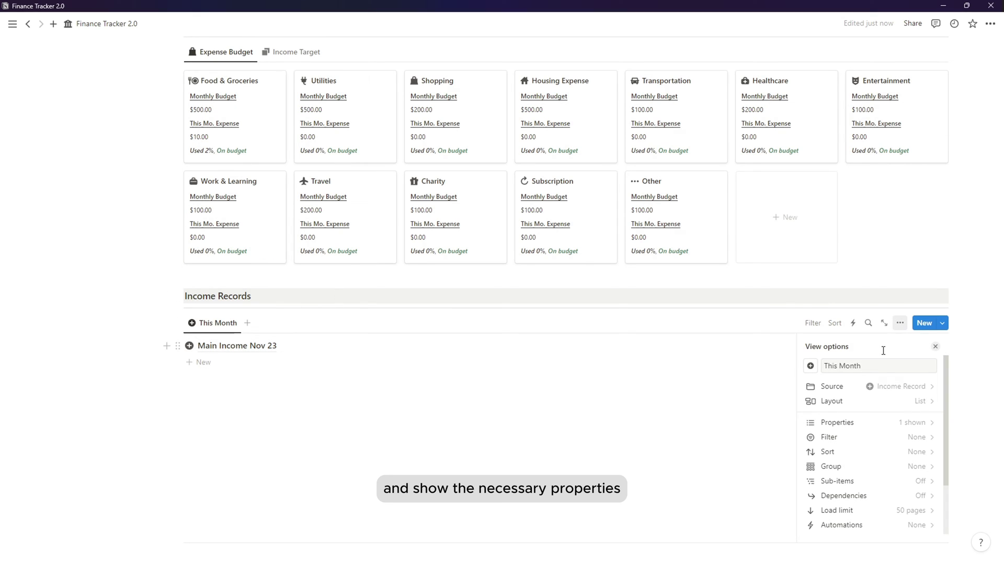
{"action": "left_click", "coordinate": [892, 419]}
{"action": "scroll", "coordinate": [899, 445], "scroll_direction": "down", "scroll_amount": 1}
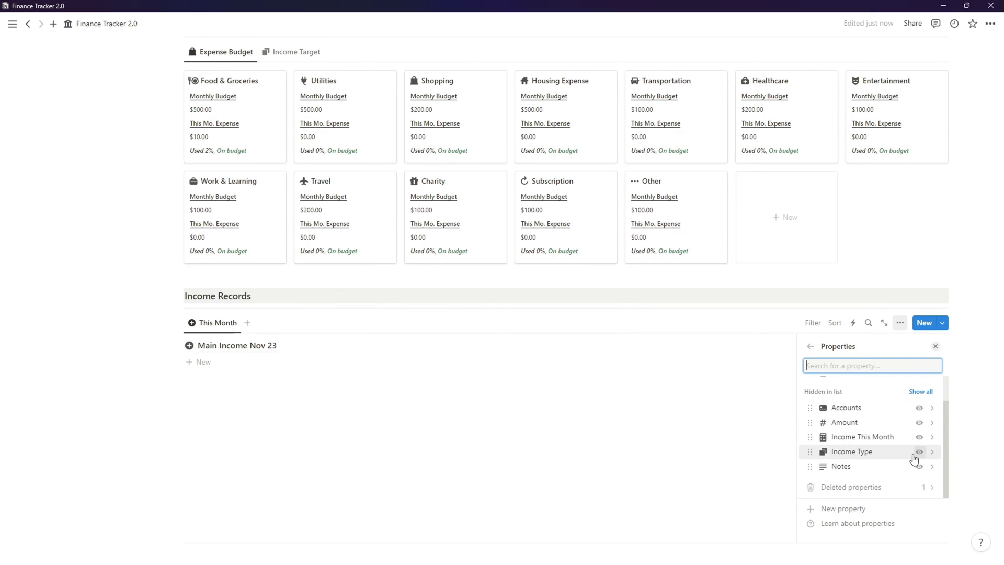
{"action": "left_click", "coordinate": [919, 452]}
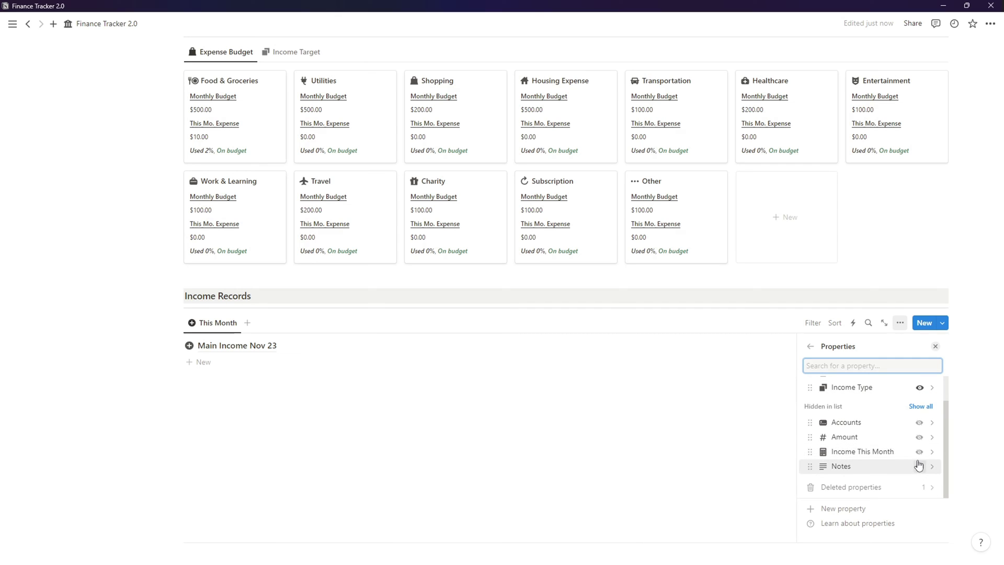
{"action": "left_click", "coordinate": [919, 437]}
{"action": "left_click", "coordinate": [919, 436]}
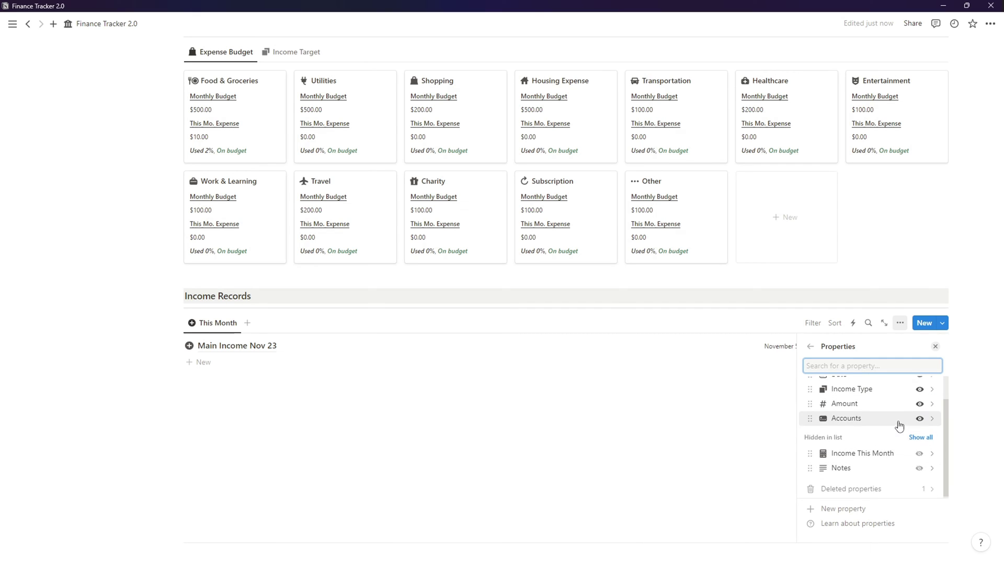
- Reorder the income list's shown properties to Amount, Income Type, Accounts, Date
{"action": "scroll", "coordinate": [899, 424], "scroll_direction": "up", "scroll_amount": 1}
{"action": "left_click_drag", "start_coordinate": [865, 403], "coordinate": [869, 449]}
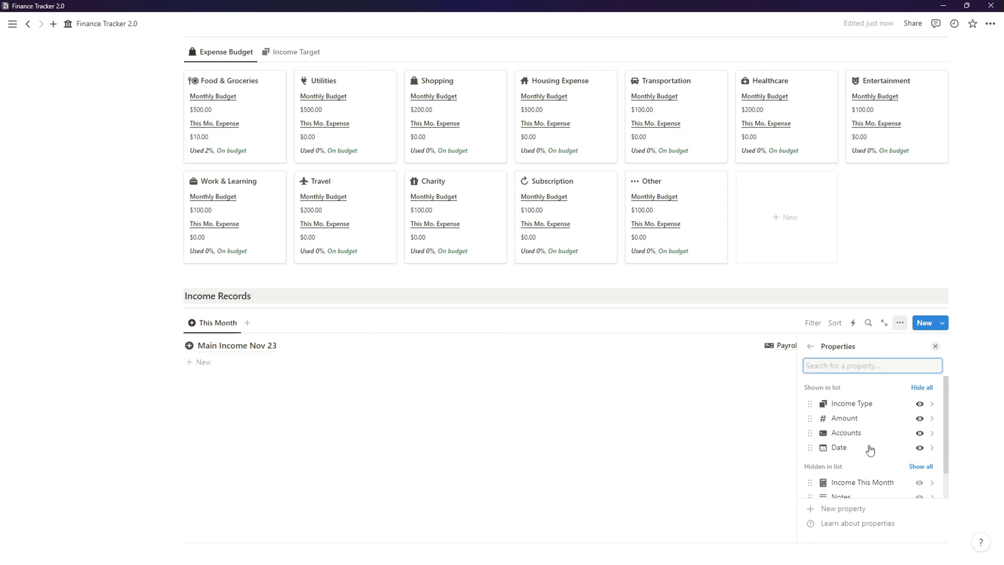
{"action": "left_click_drag", "start_coordinate": [862, 415], "coordinate": [863, 403]}
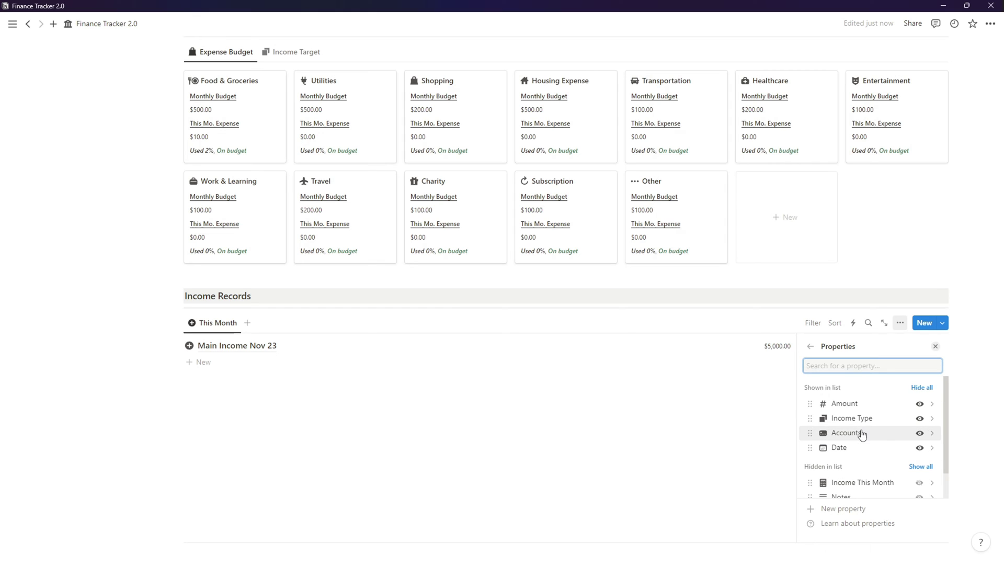
{"action": "left_click", "coordinate": [737, 443]}
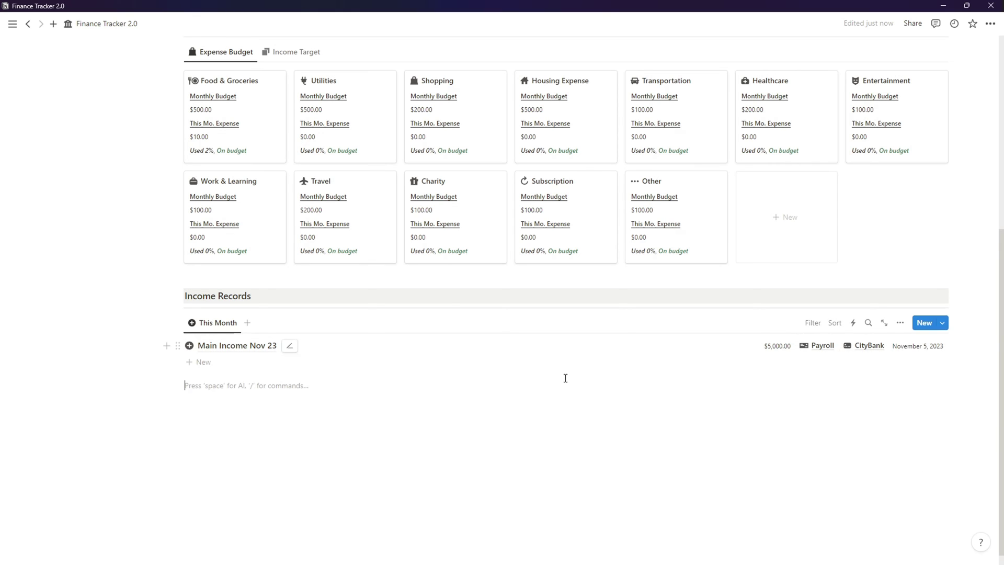
- Filter the This Month income list to records whose Date is within this month, then collapse the filter bar
{"action": "left_click", "coordinate": [807, 323]}
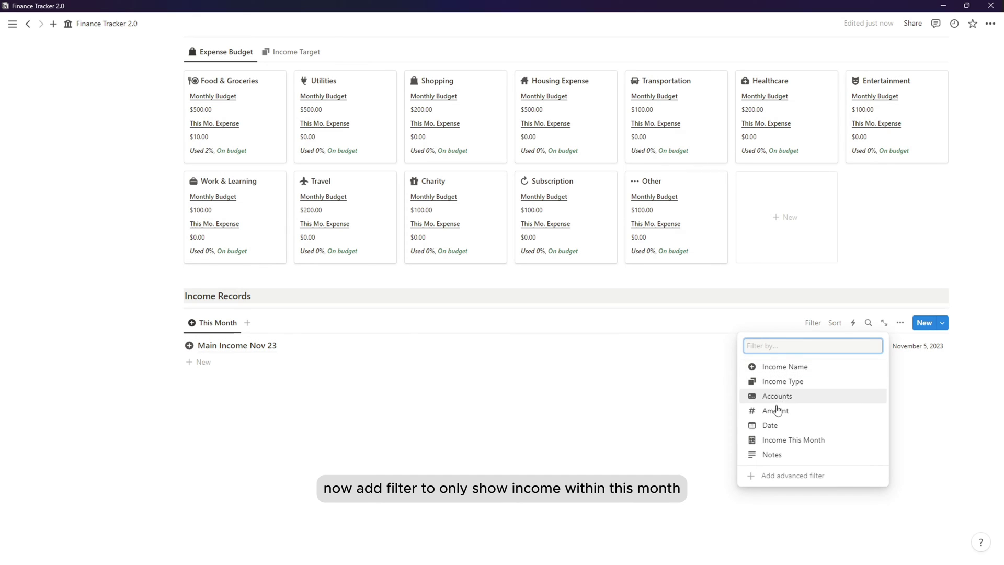
{"action": "left_click", "coordinate": [776, 427]}
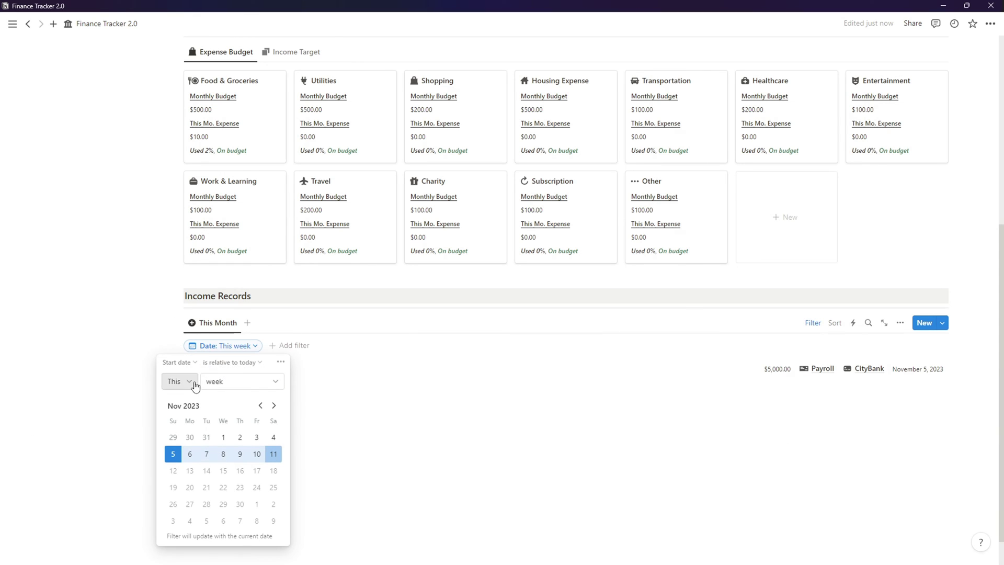
{"action": "left_click", "coordinate": [218, 381]}
{"action": "left_click", "coordinate": [232, 430]}
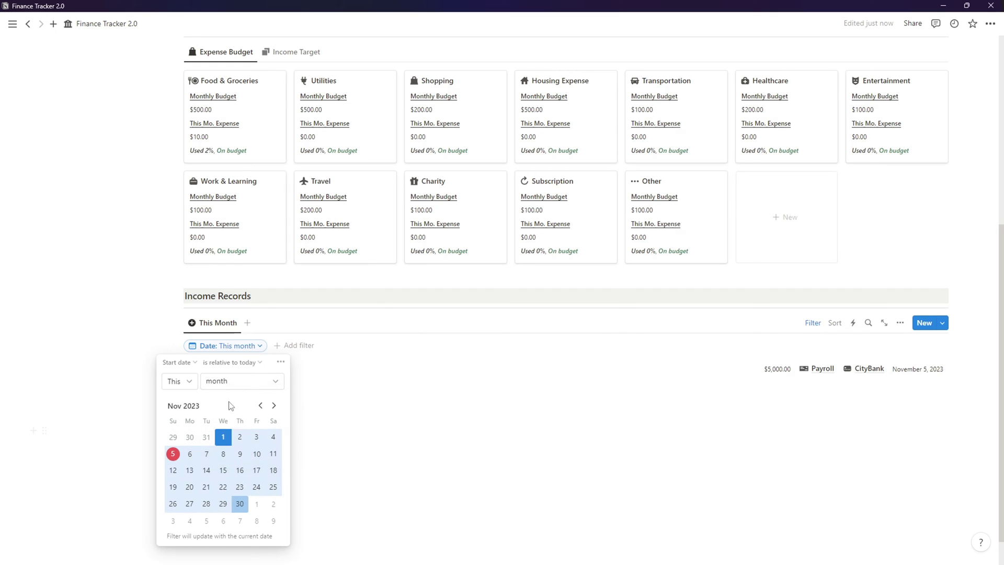
{"action": "left_click", "coordinate": [372, 431]}
{"action": "left_click", "coordinate": [812, 322]}
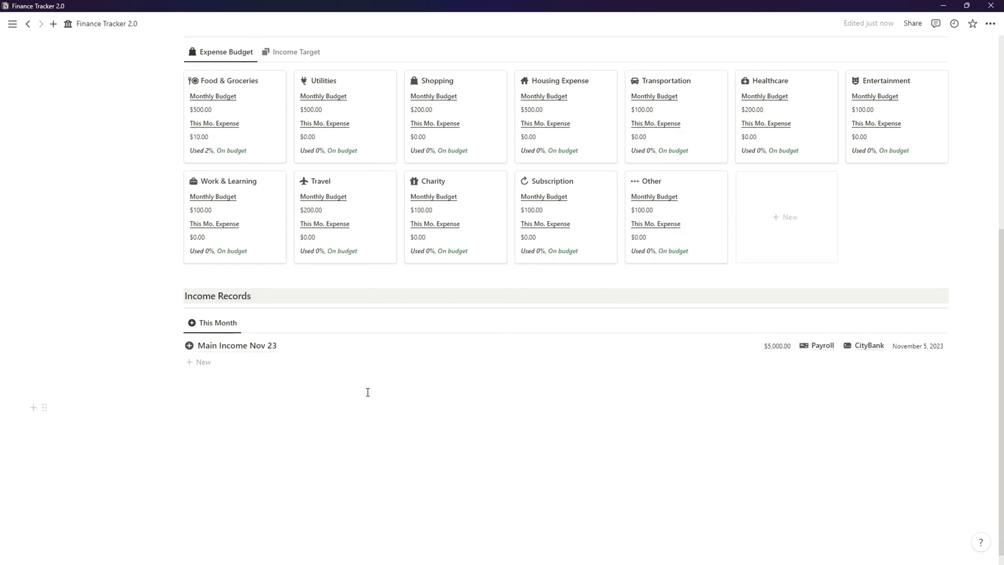
- Sort the This Month income list by Date in ascending order and collapse the sort and filter bar
{"action": "left_click", "coordinate": [818, 345]}
{"action": "left_click", "coordinate": [792, 424]}
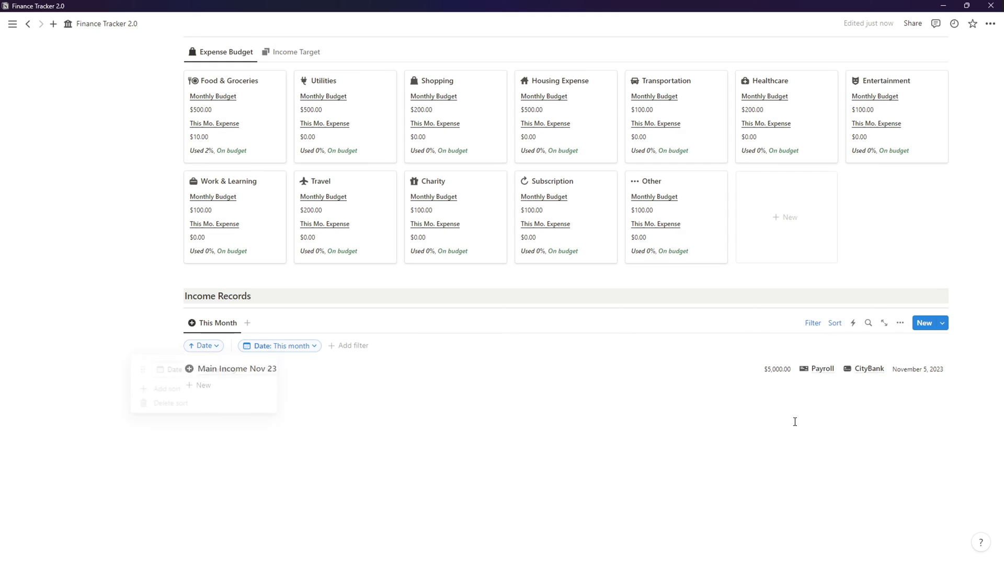
{"action": "left_click", "coordinate": [213, 375]}
{"action": "left_click", "coordinate": [206, 387]}
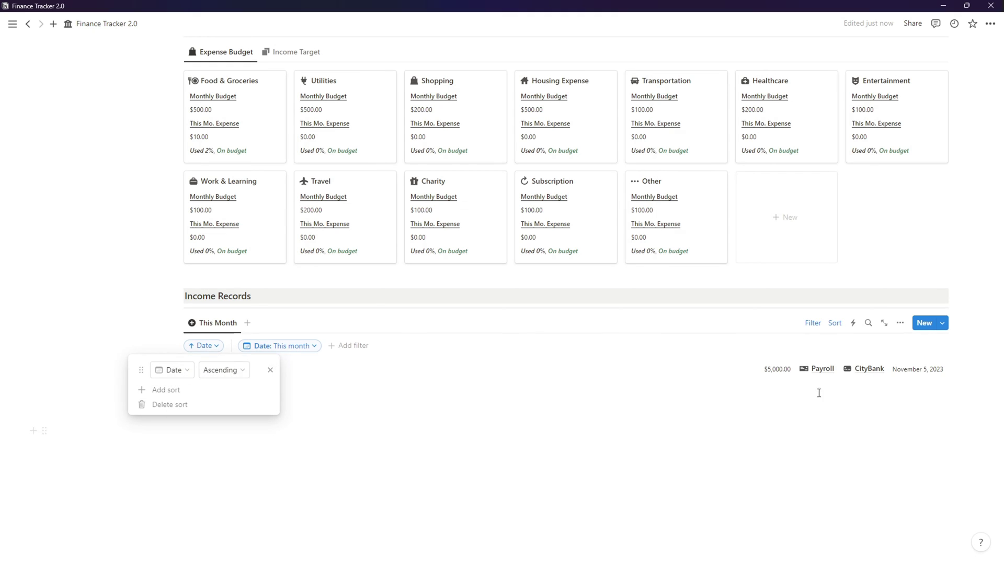
{"action": "left_click", "coordinate": [834, 323]}
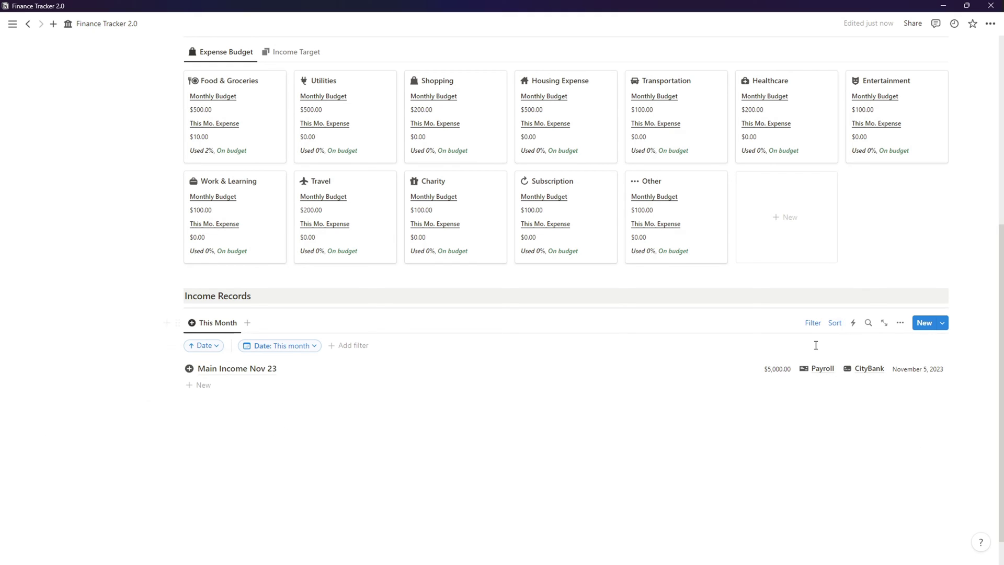
{"action": "left_click", "coordinate": [818, 324]}
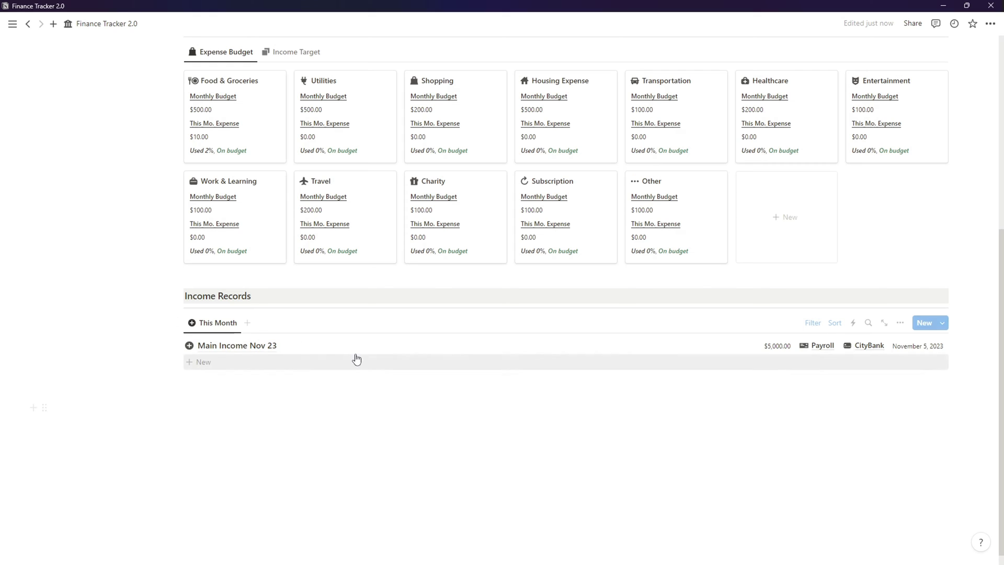
- Add a second view beside This Month, linked to the Income Record database and copying its existing Table view
{"action": "left_click", "coordinate": [246, 323]}
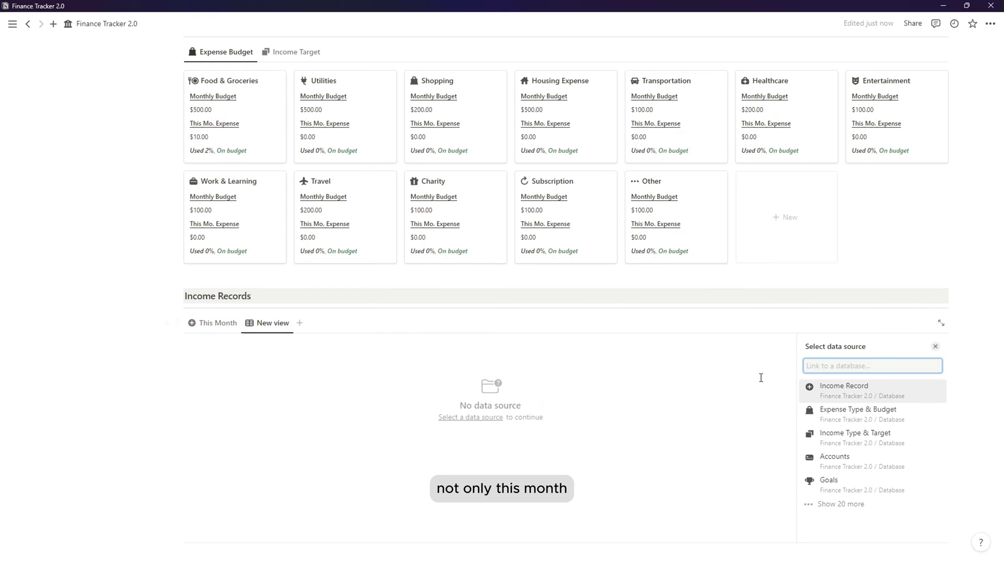
{"action": "left_click", "coordinate": [840, 394]}
{"action": "left_click", "coordinate": [857, 381]}
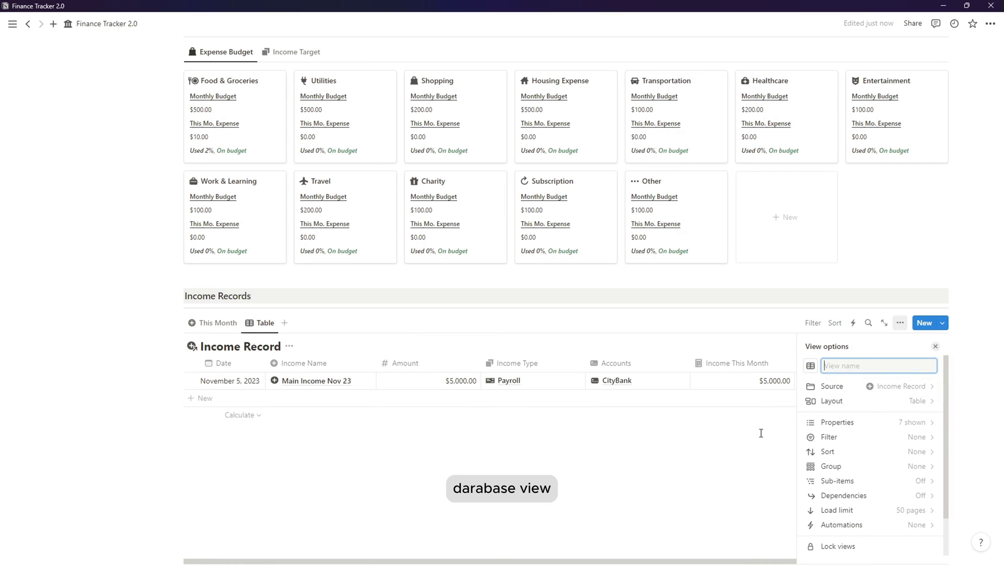
- Hide the database title in the layout of the Income Record table view
{"action": "left_click", "coordinate": [921, 401]}
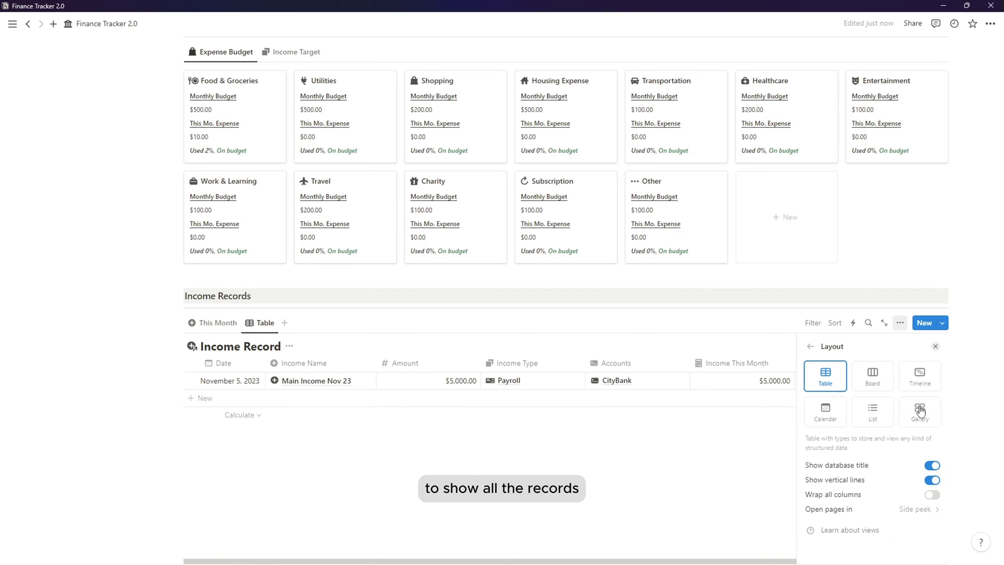
{"action": "left_click", "coordinate": [927, 466]}
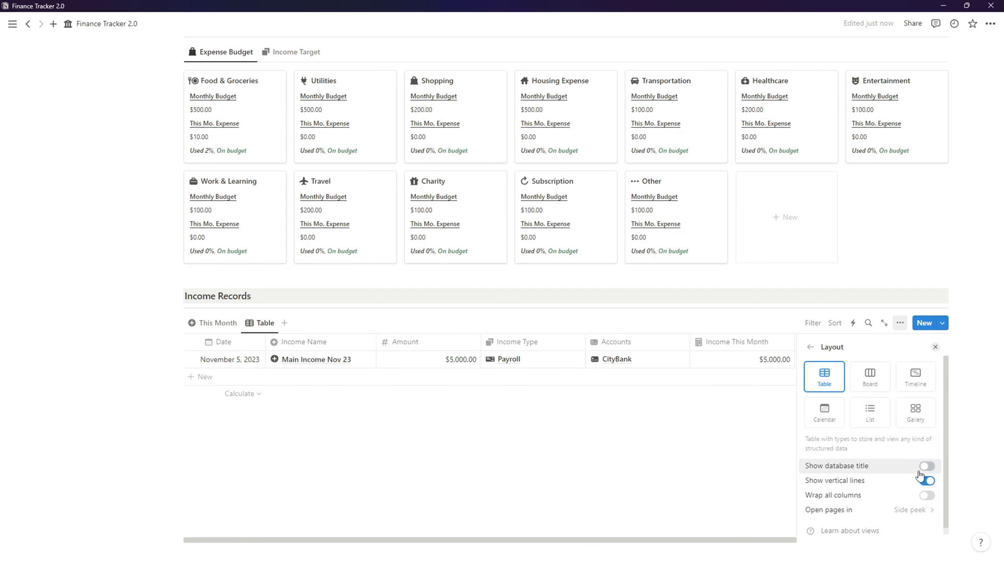
{"action": "left_click", "coordinate": [810, 347]}
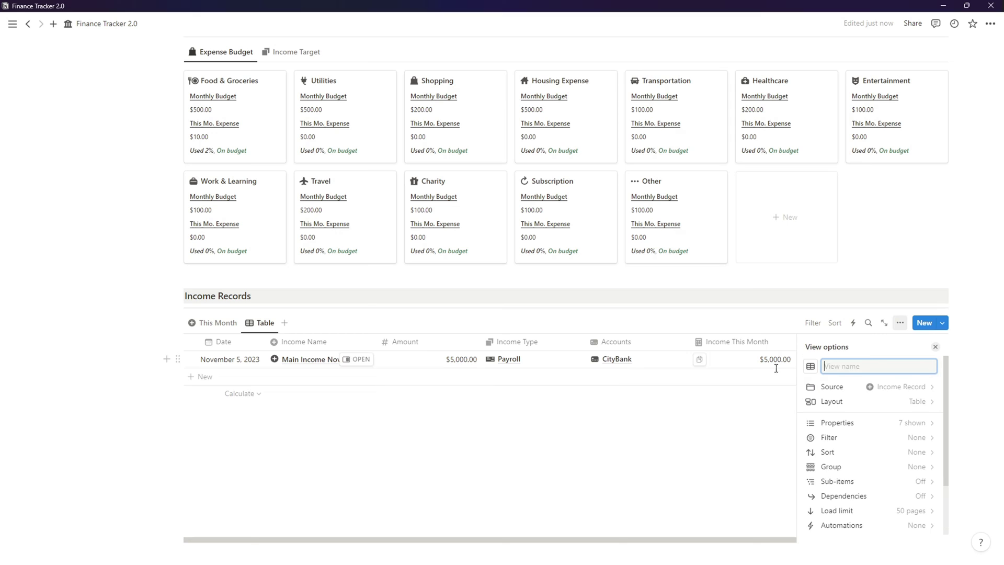
{"action": "left_click", "coordinate": [729, 422]}
- Rename the Income Records table view to "All Records" and give it an archive box icon
{"action": "left_click", "coordinate": [258, 322]}
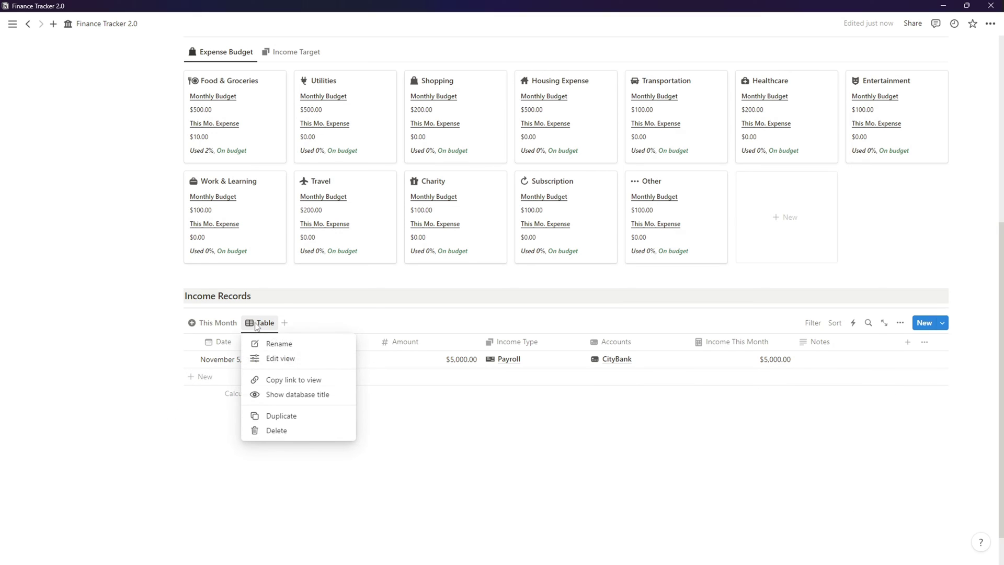
{"action": "left_click", "coordinate": [274, 343]}
{"action": "type", "text": "All Records"}
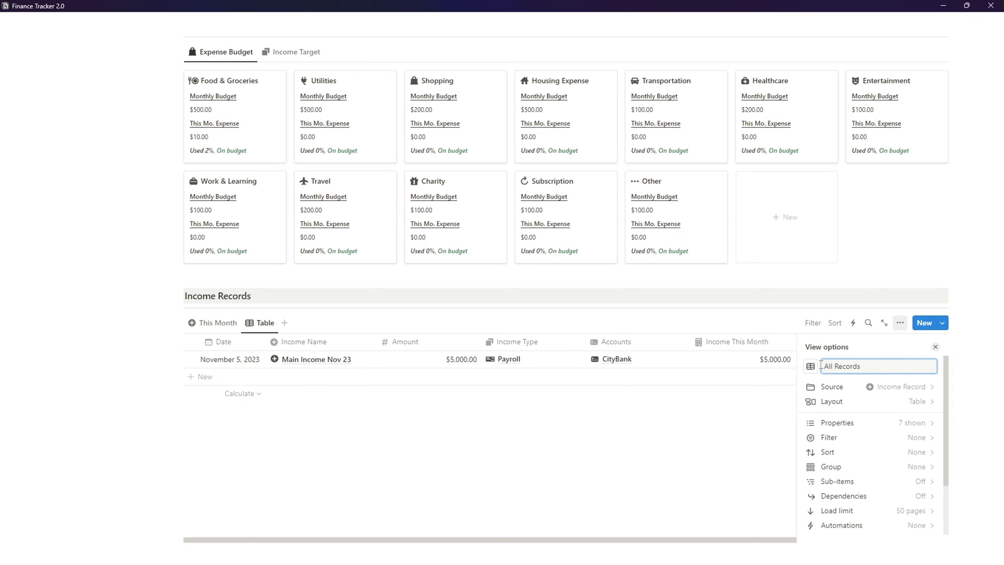
{"action": "left_click", "coordinate": [810, 366]}
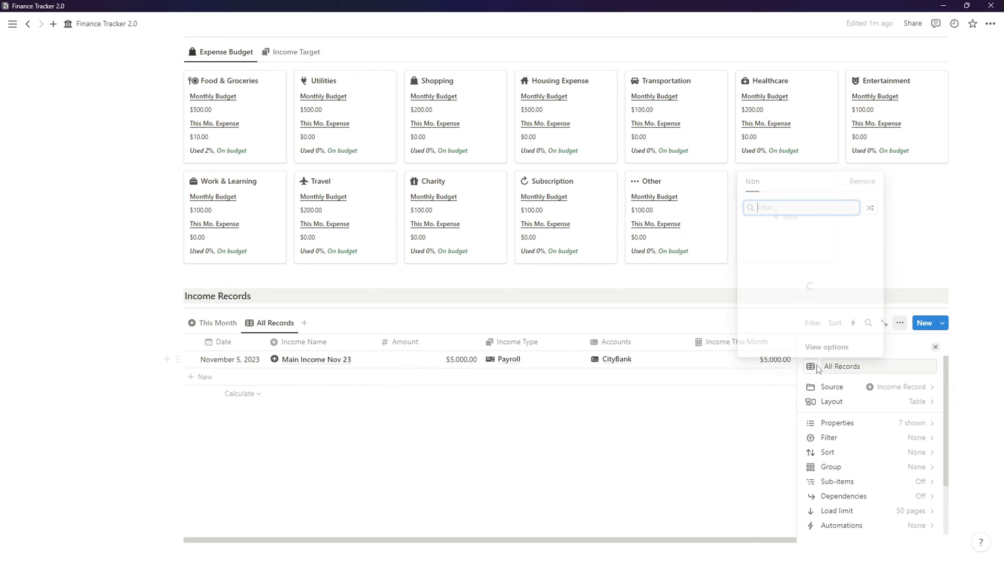
{"action": "type", "text": "arc"}
{"action": "left_click", "coordinate": [757, 233]}
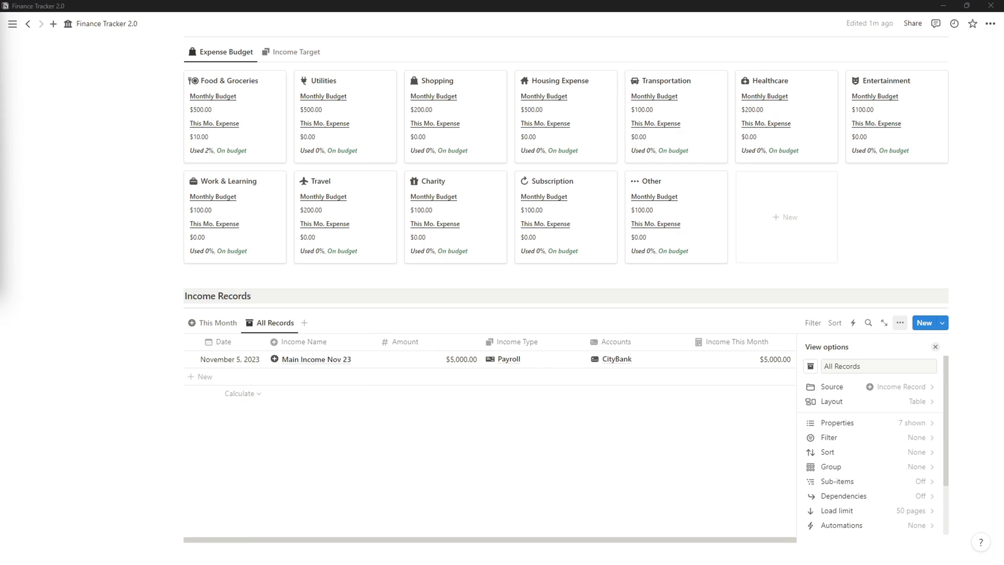
{"action": "key", "text": "Escape"}
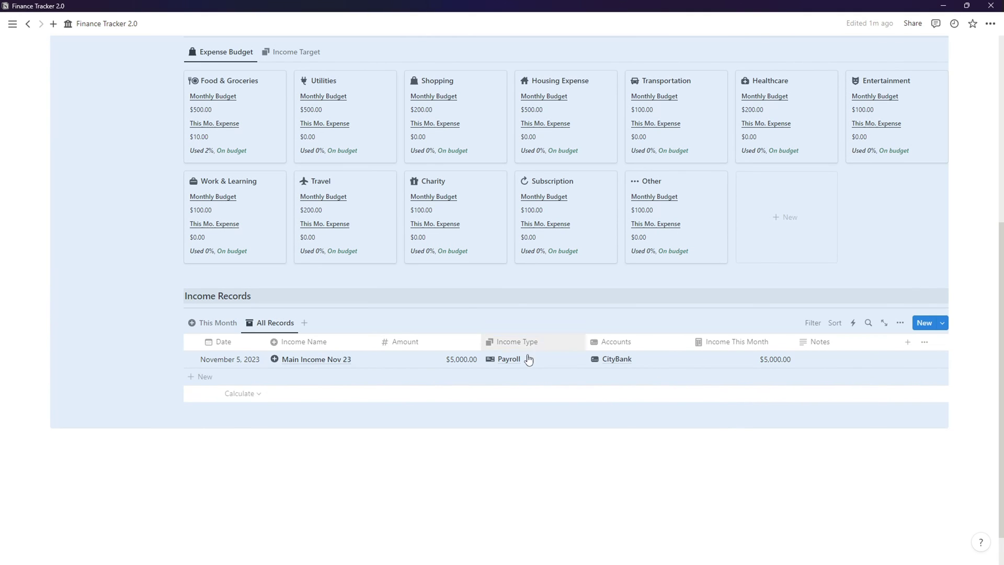
- Narrow the Income Name, Amount, Income Type and Accounts columns in All Records and hide the Income This Month column
{"action": "left_click_drag", "start_coordinate": [377, 341], "coordinate": [366, 340]}
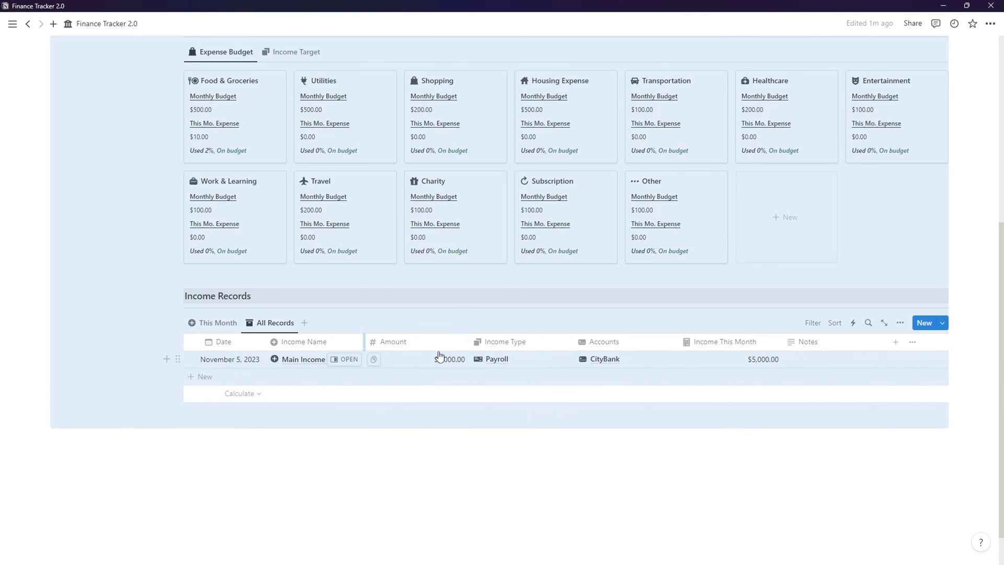
{"action": "left_click_drag", "start_coordinate": [471, 345], "coordinate": [404, 342]}
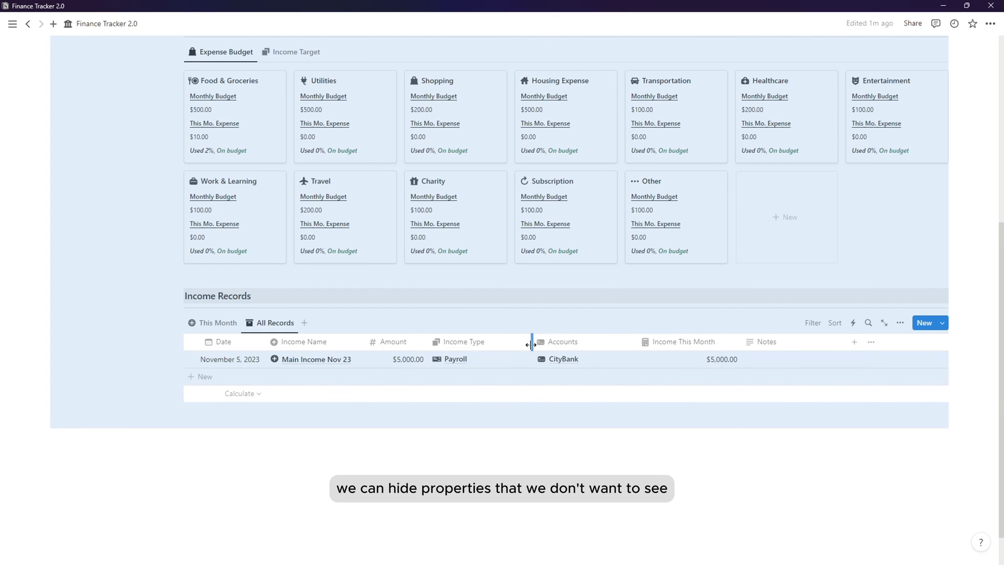
{"action": "left_click_drag", "start_coordinate": [531, 341], "coordinate": [501, 341]}
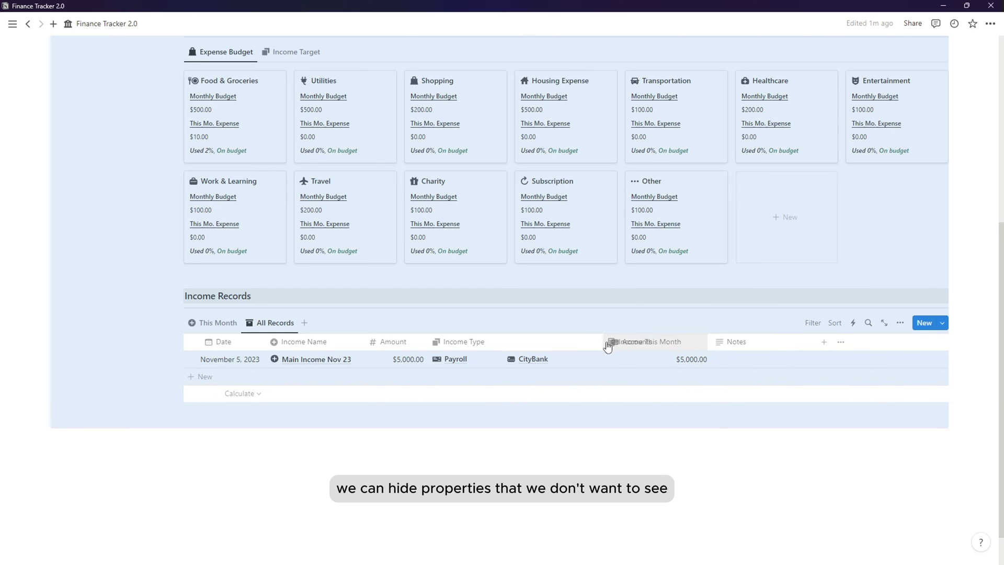
{"action": "left_click_drag", "start_coordinate": [606, 342], "coordinate": [569, 343]}
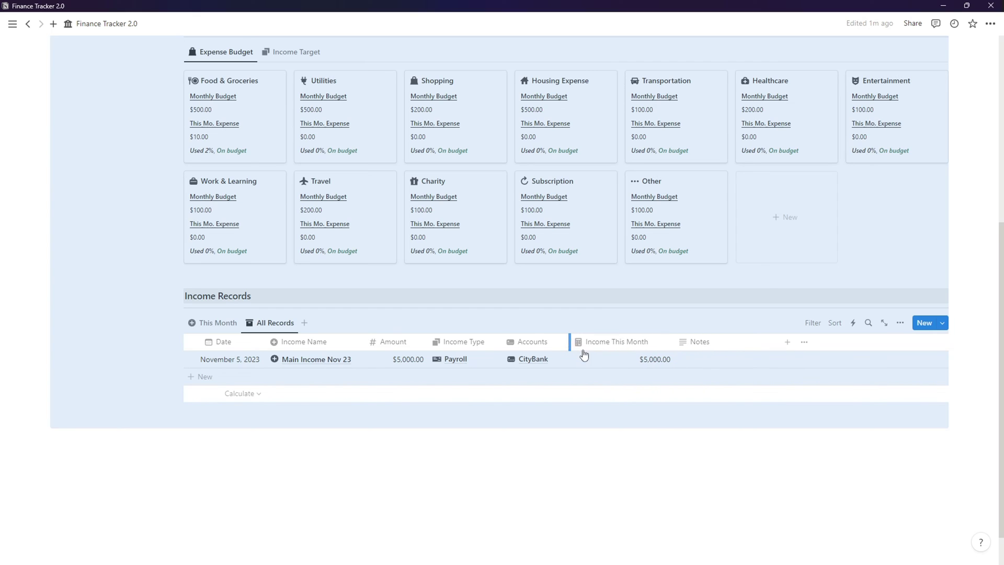
{"action": "left_click", "coordinate": [616, 345]}
{"action": "left_click", "coordinate": [615, 454]}
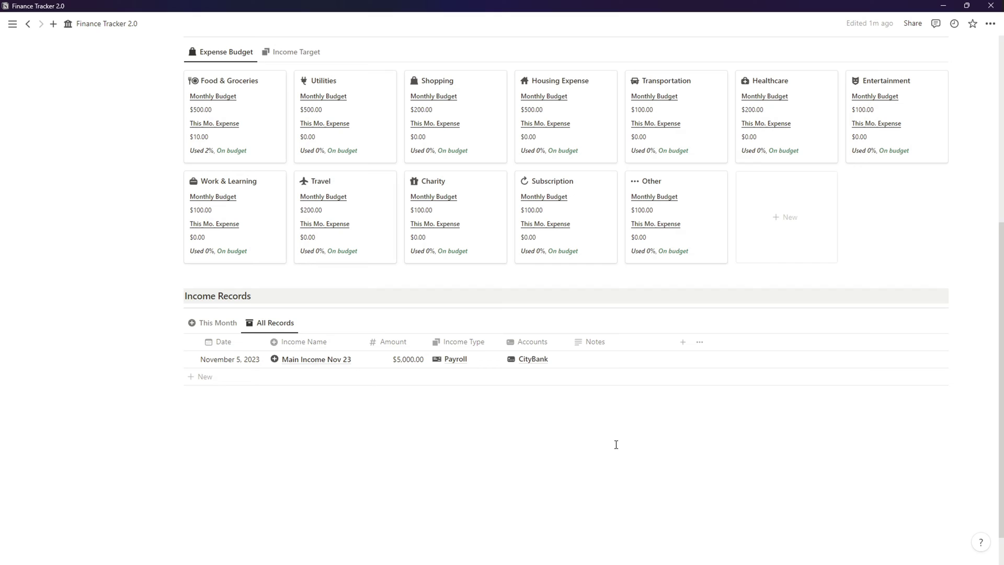
- Sort the All Records view by Date in ascending order
{"action": "mouse_move", "coordinate": [909, 343]}
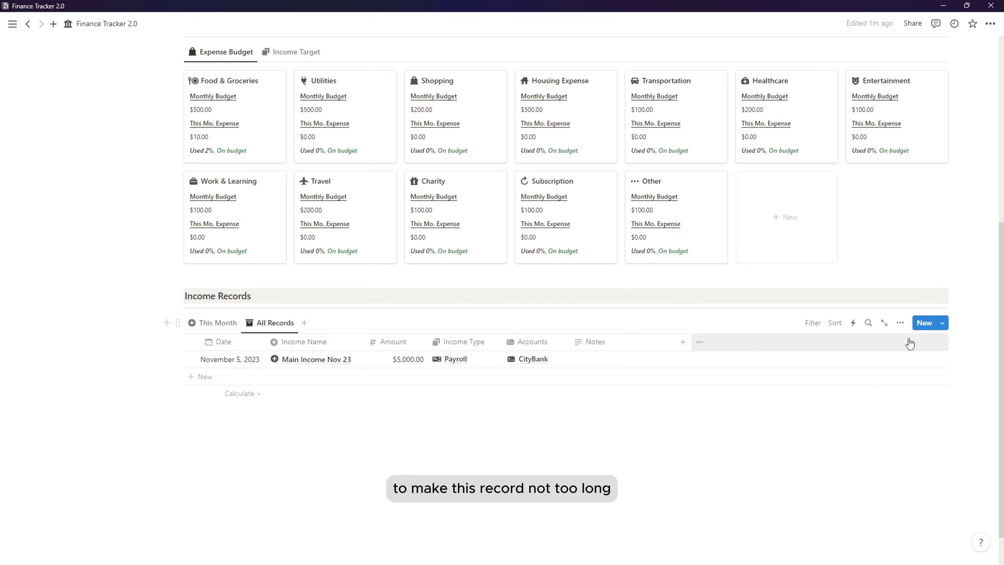
{"action": "left_click", "coordinate": [840, 323]}
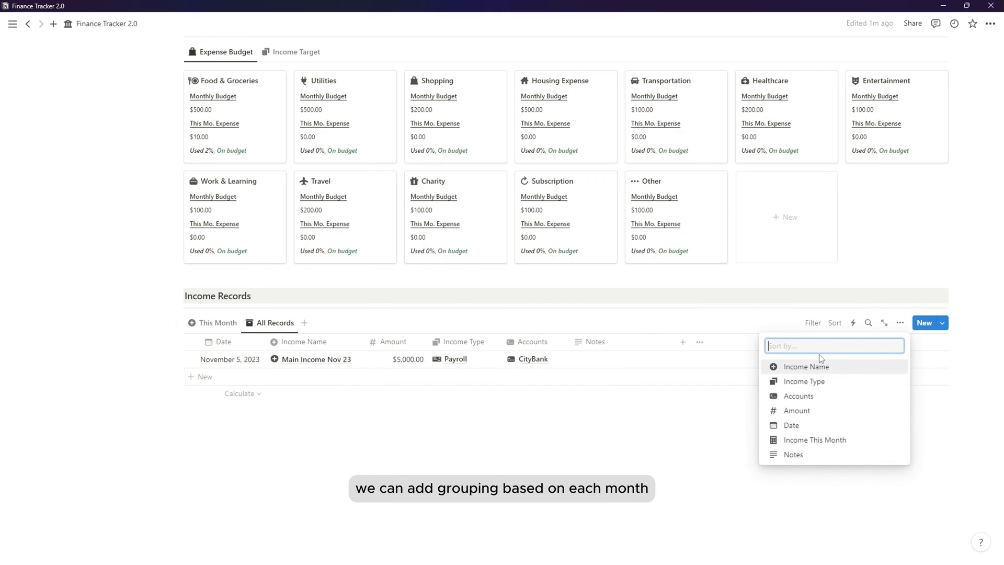
{"action": "left_click", "coordinate": [818, 430]}
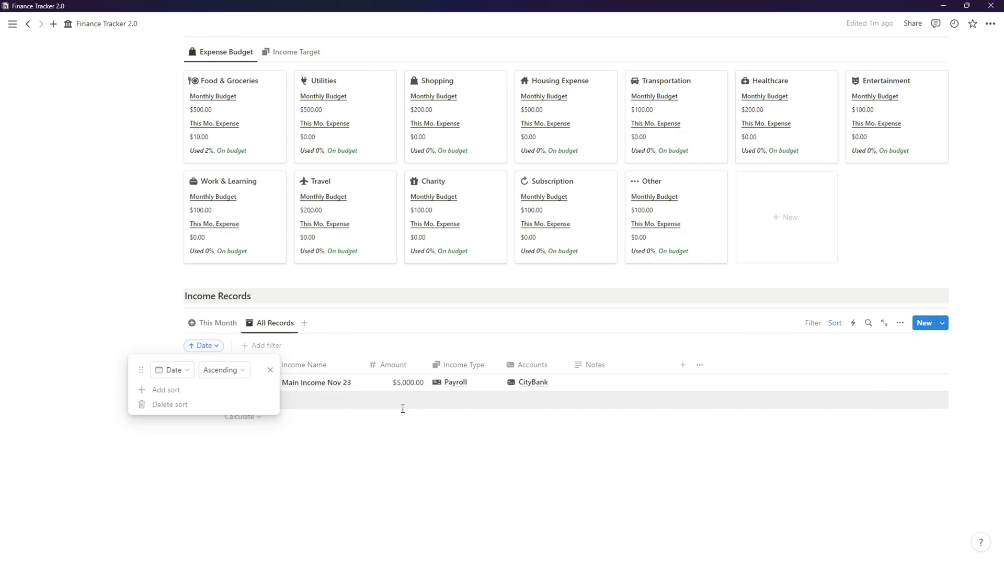
{"action": "left_click", "coordinate": [224, 371]}
{"action": "left_click", "coordinate": [222, 389]}
{"action": "left_click", "coordinate": [903, 456]}
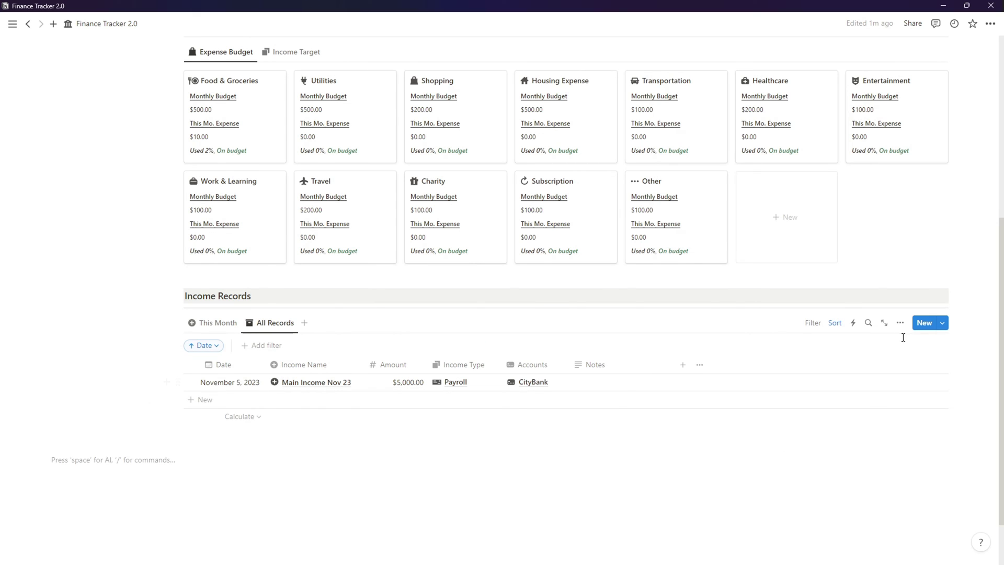
- Group the All Records view by Date, with the dates grouped by Month
{"action": "left_click", "coordinate": [900, 322]}
{"action": "scroll", "coordinate": [888, 345], "scroll_direction": "down", "scroll_amount": 2}
{"action": "left_click", "coordinate": [912, 355]}
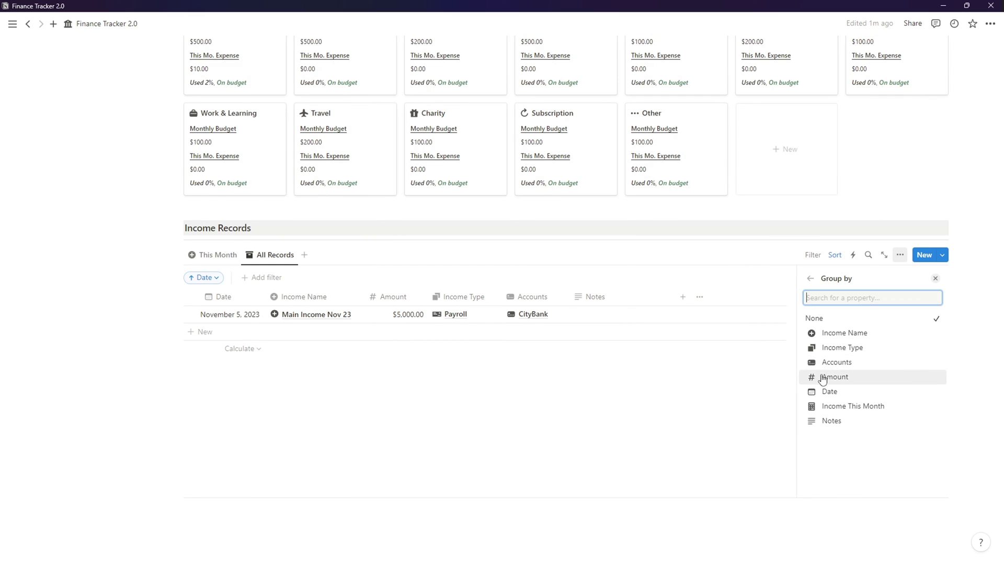
{"action": "left_click", "coordinate": [827, 389]}
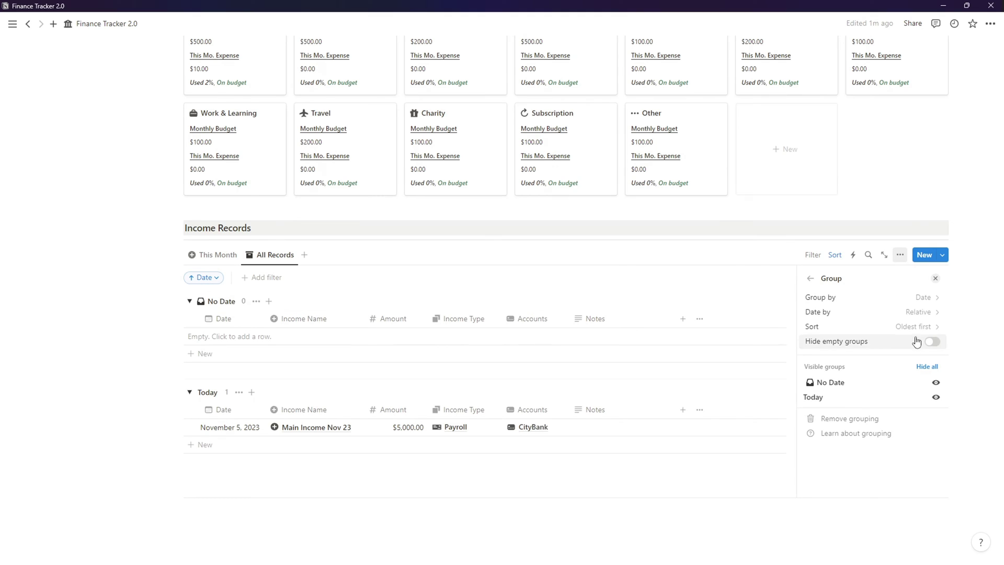
{"action": "left_click", "coordinate": [924, 312]}
{"action": "left_click", "coordinate": [884, 374]}
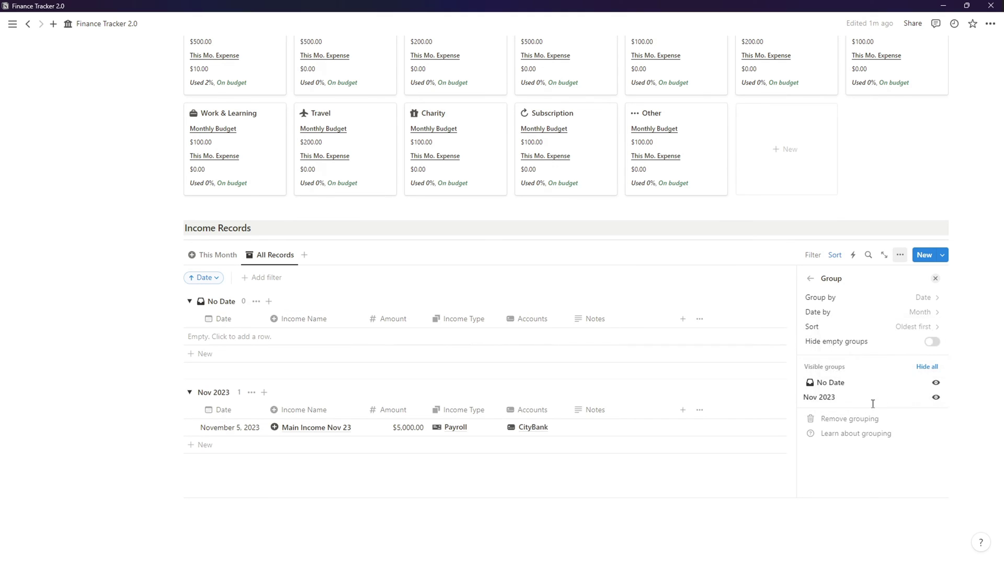
- Hide empty groups in the All Records view and sort its groups newest first
{"action": "left_click", "coordinate": [931, 342]}
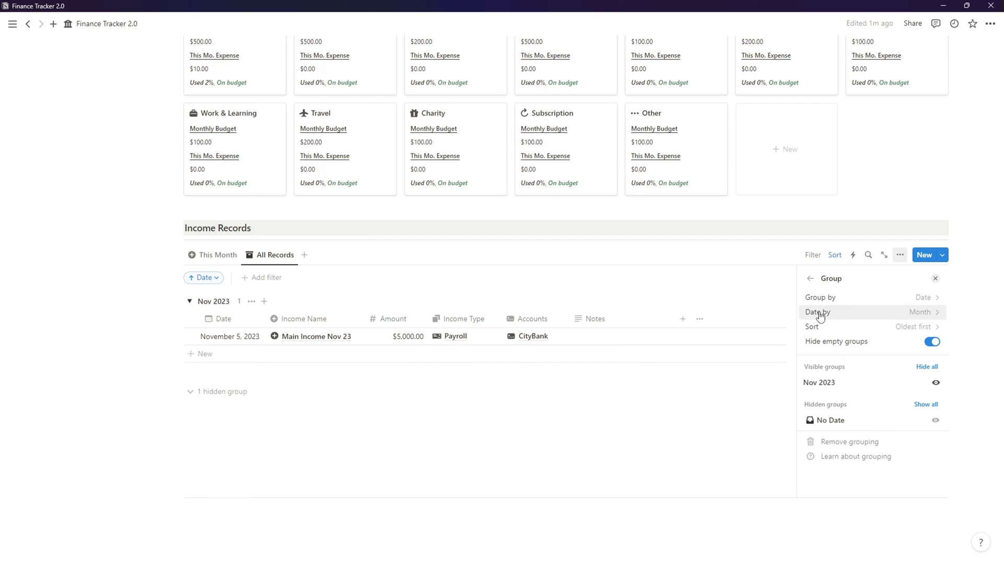
{"action": "left_click", "coordinate": [888, 327]}
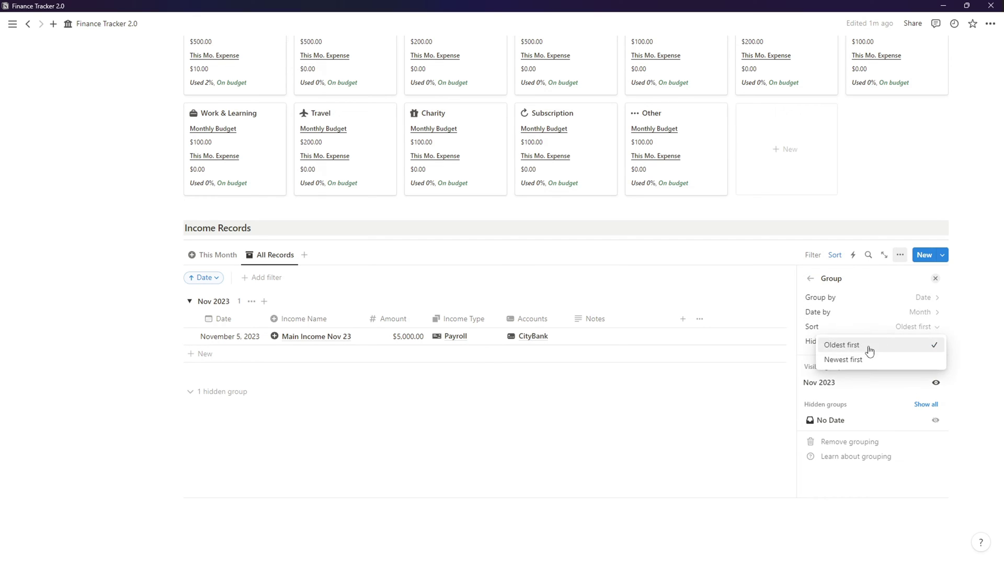
{"action": "left_click", "coordinate": [863, 359]}
{"action": "left_click", "coordinate": [810, 278]}
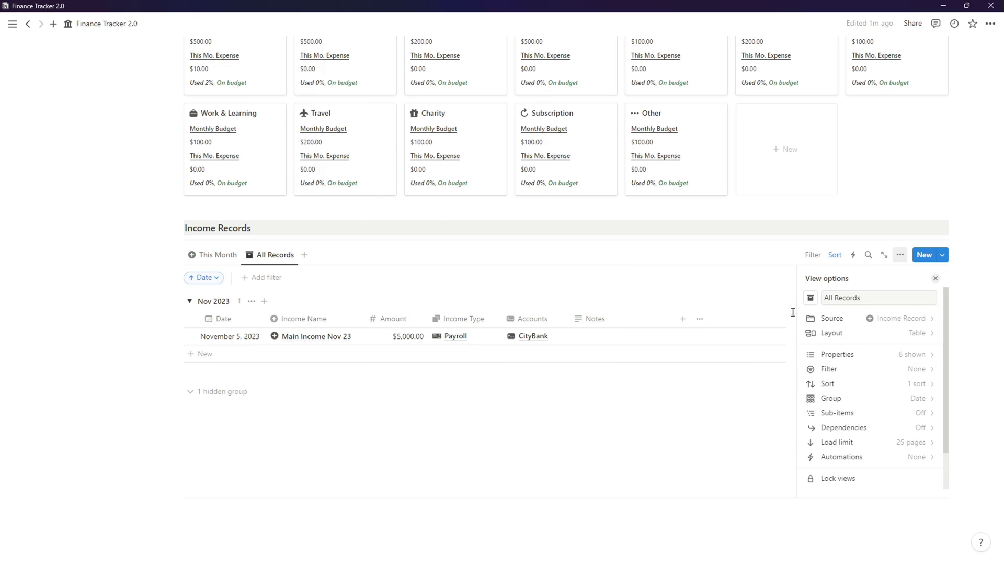
{"action": "left_click", "coordinate": [669, 428]}
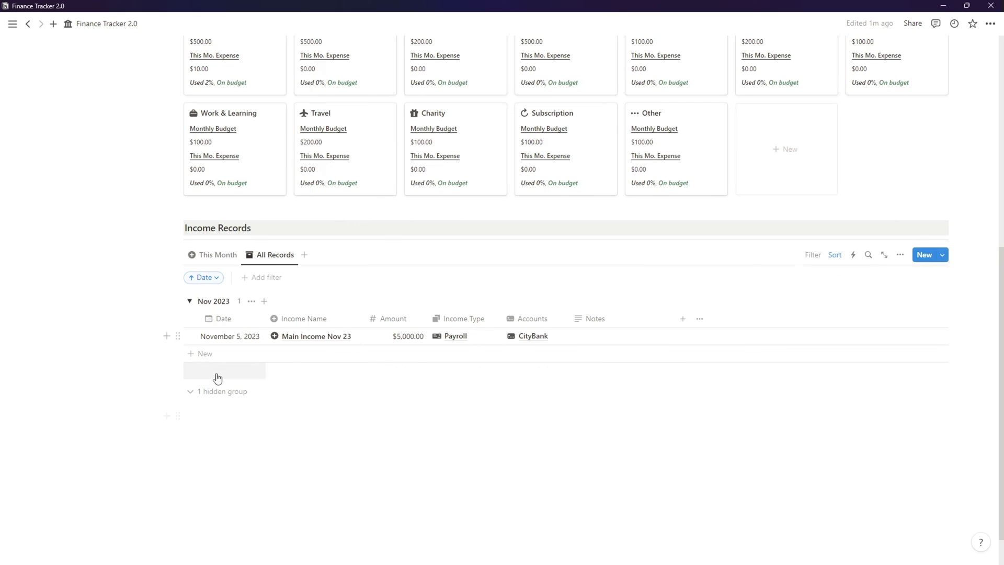
- Add an income record named "Gumroad Oct 23" in the This Month view with an amount of 400
{"action": "left_click", "coordinate": [232, 261]}
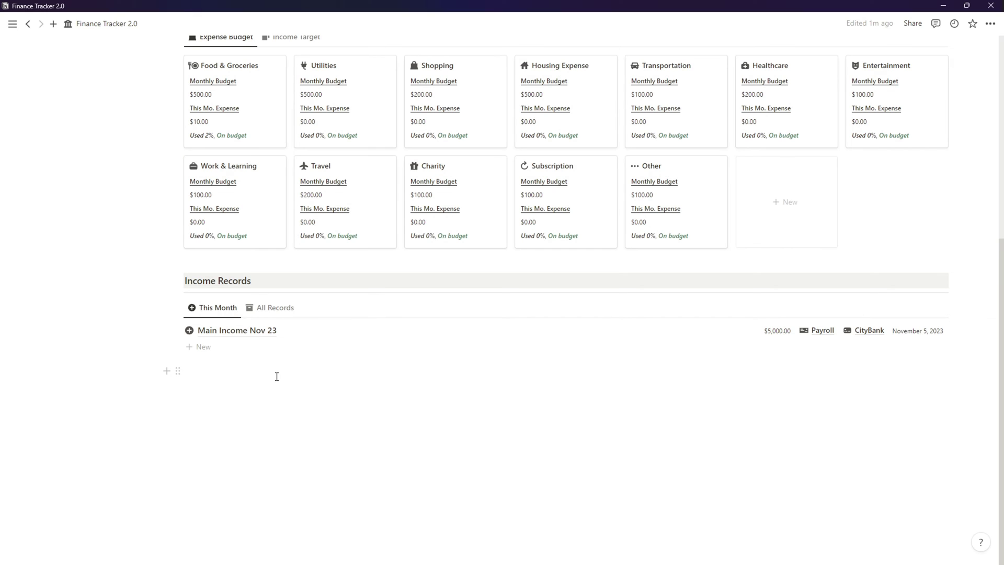
{"action": "left_click", "coordinate": [199, 346]}
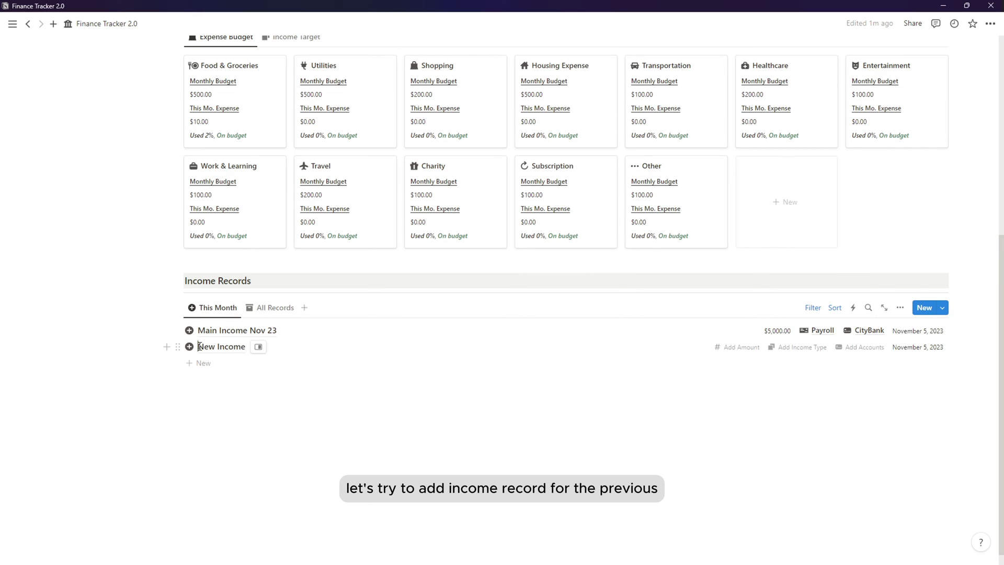
{"action": "type", "text": "Sum"}
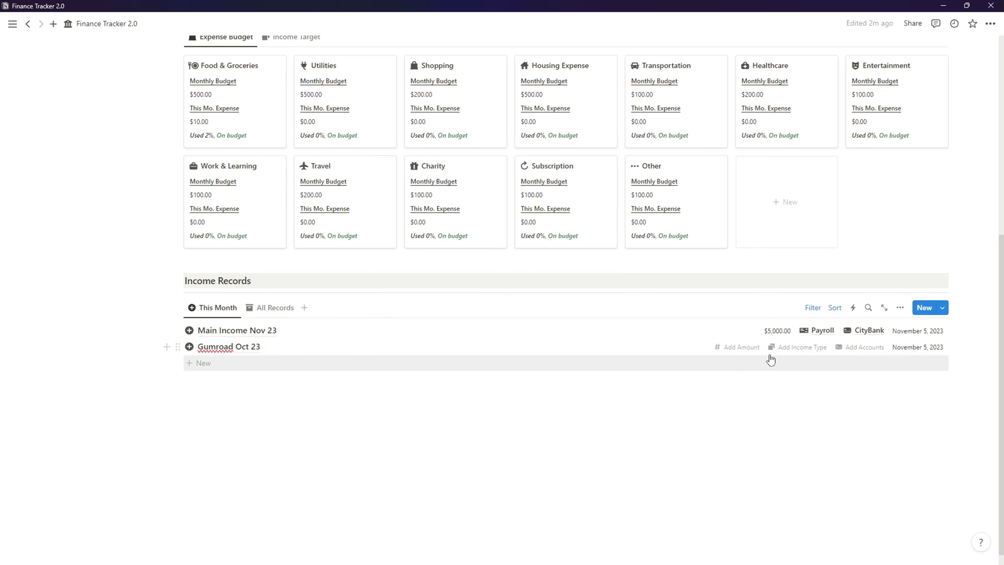
{"action": "left_click", "coordinate": [740, 348]}
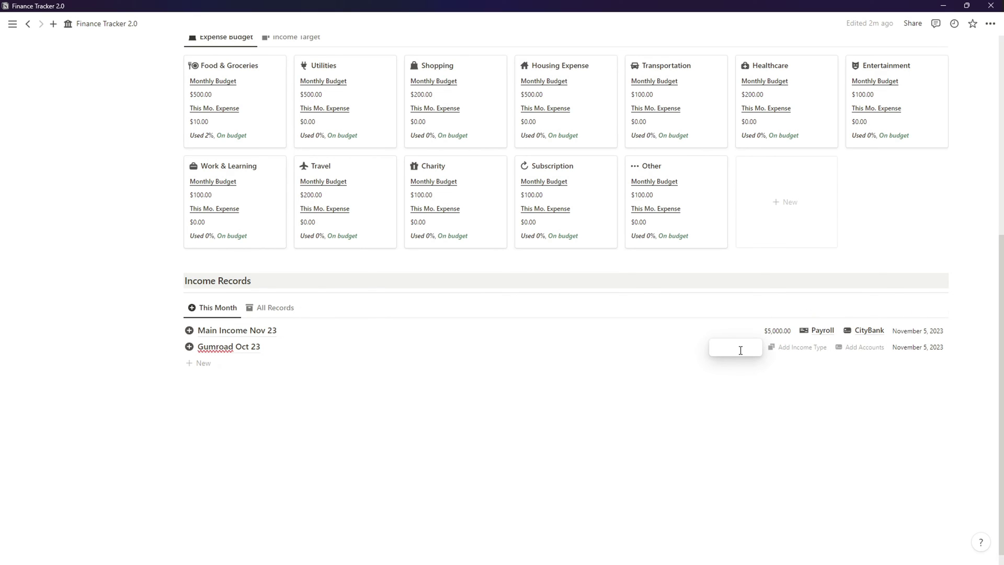
{"action": "type", "text": "400"}
- Set the Gumroad Oct 23 record's income type to Business and its account to Paypal
{"action": "left_click", "coordinate": [805, 346]}
{"action": "left_click", "coordinate": [805, 347]}
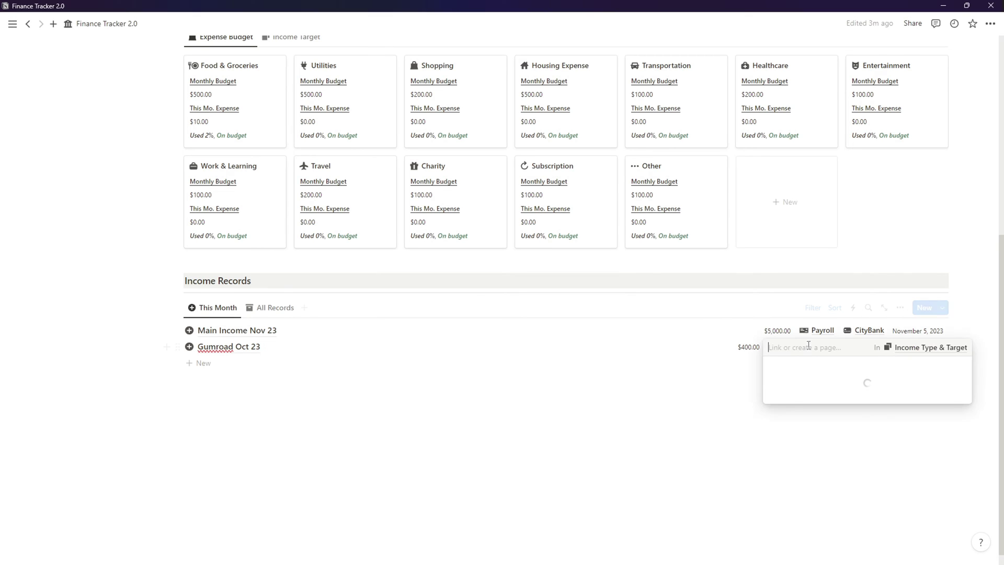
{"action": "left_click", "coordinate": [802, 431]}
{"action": "key", "text": "Escape"}
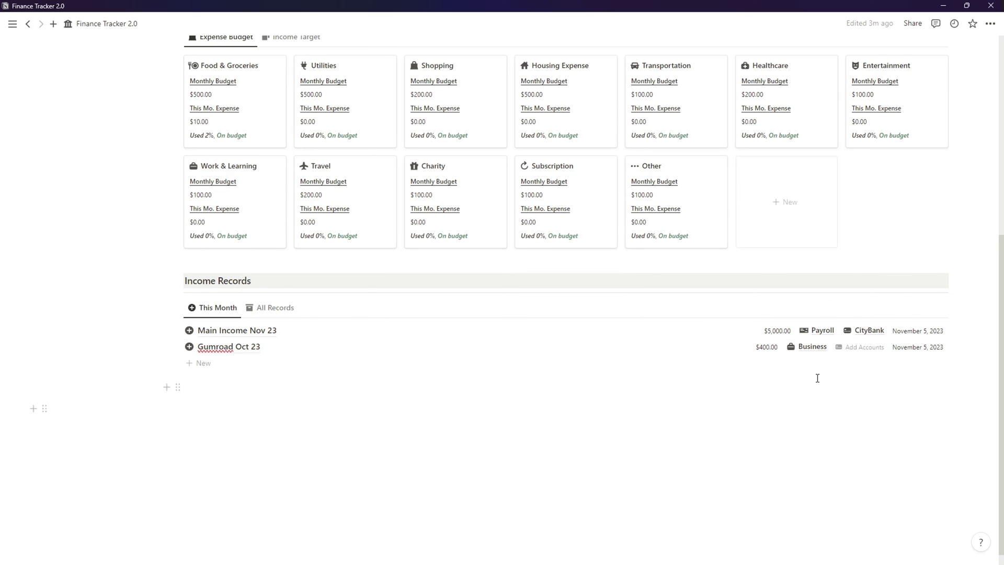
{"action": "left_click", "coordinate": [869, 348]}
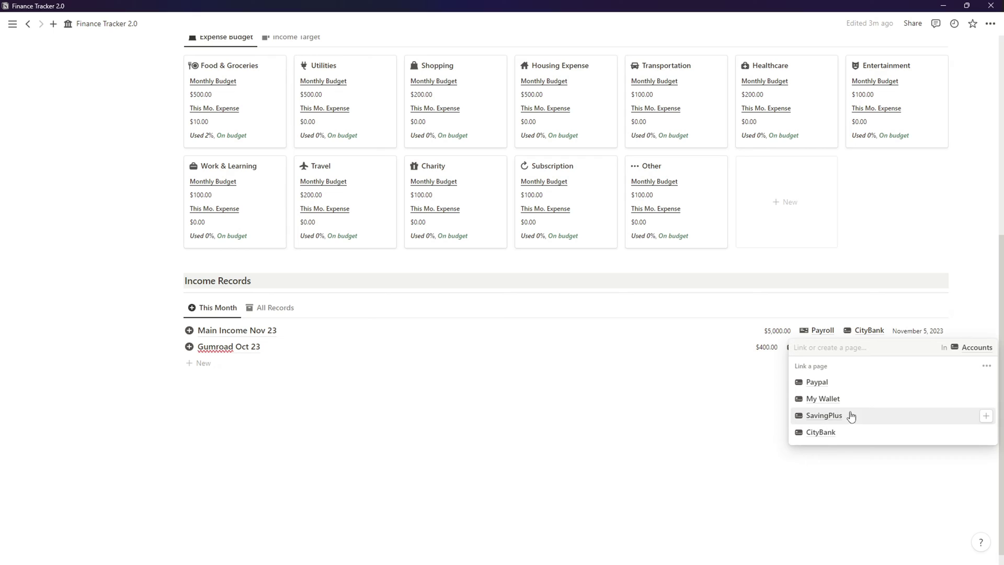
{"action": "left_click", "coordinate": [862, 387]}
{"action": "left_click", "coordinate": [732, 406]}
- Set the Gumroad Oct 23 record's date to October 27, 2023 and show the All Records view
{"action": "left_click", "coordinate": [918, 347]}
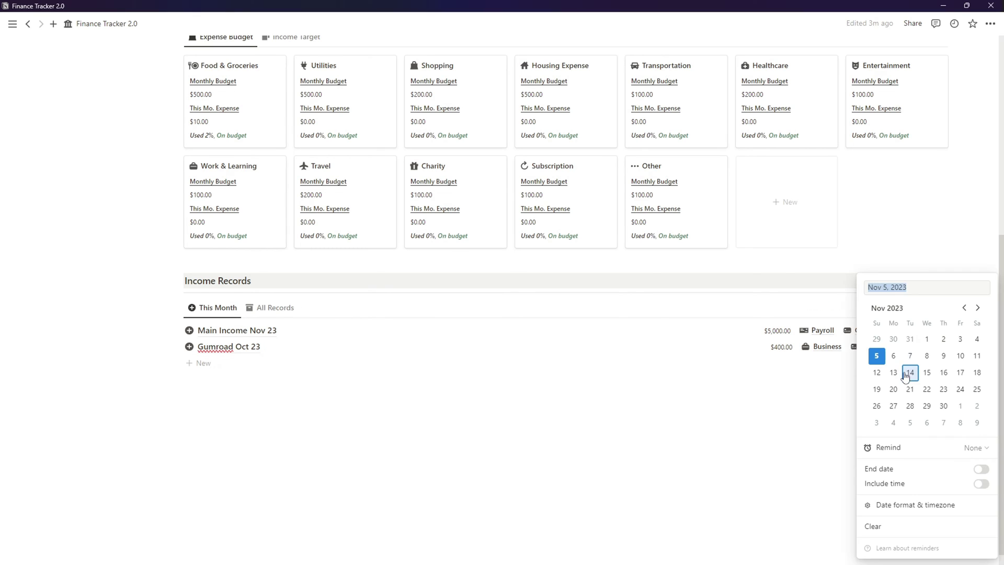
{"action": "left_click", "coordinate": [963, 311]}
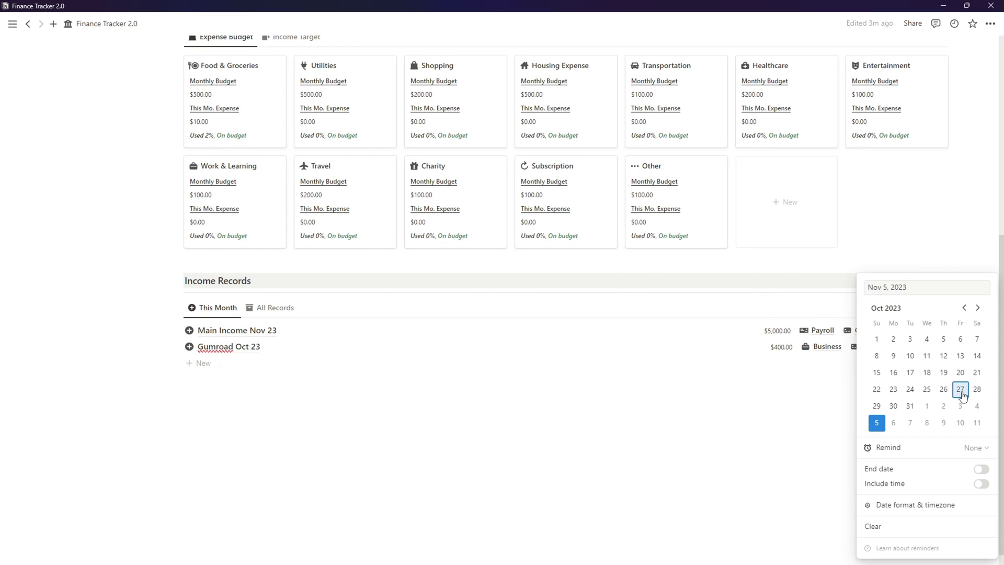
{"action": "left_click", "coordinate": [962, 394]}
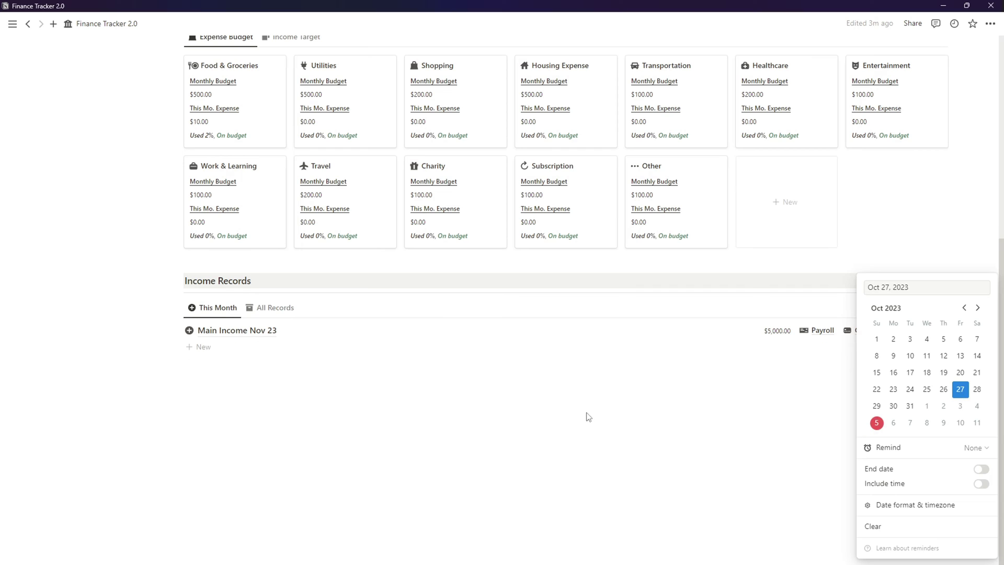
{"action": "left_click", "coordinate": [246, 362]}
{"action": "left_click", "coordinate": [272, 309]}
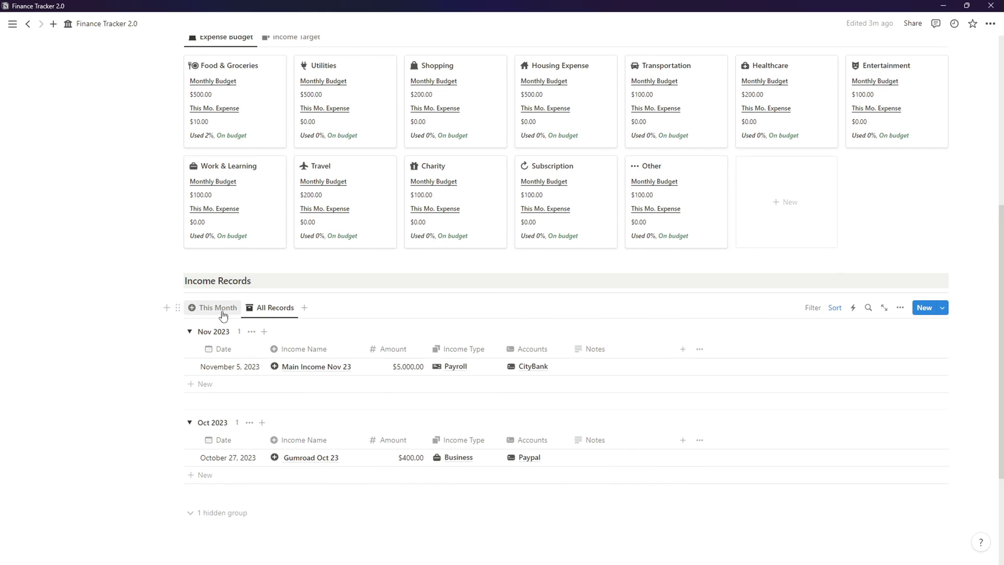
- Collapse the Oct 2023 and Nov 2023 groups in the income All Records view and return to the This Month view
{"action": "left_click", "coordinate": [190, 422]}
{"action": "left_click", "coordinate": [190, 331]}
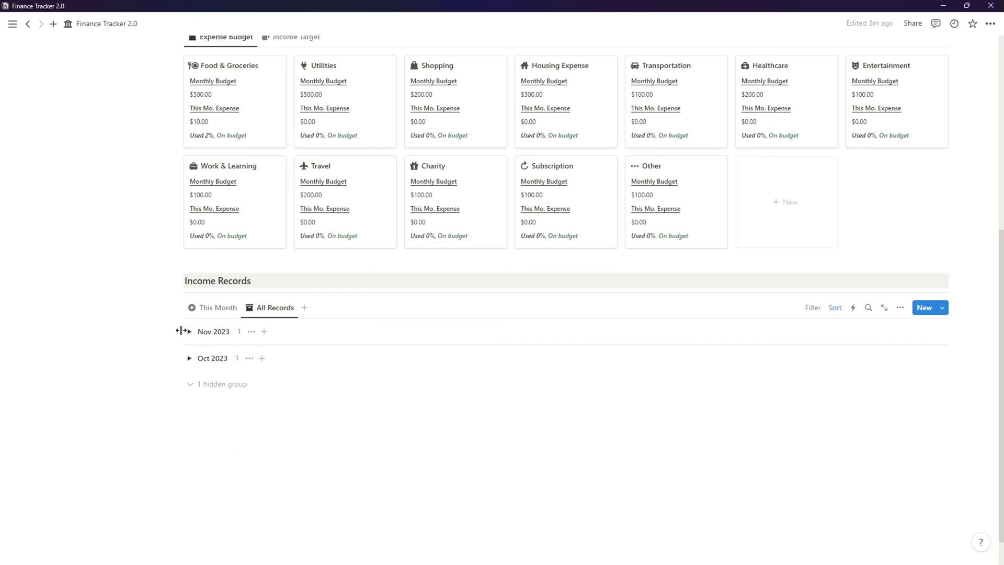
{"action": "left_click", "coordinate": [217, 307]}
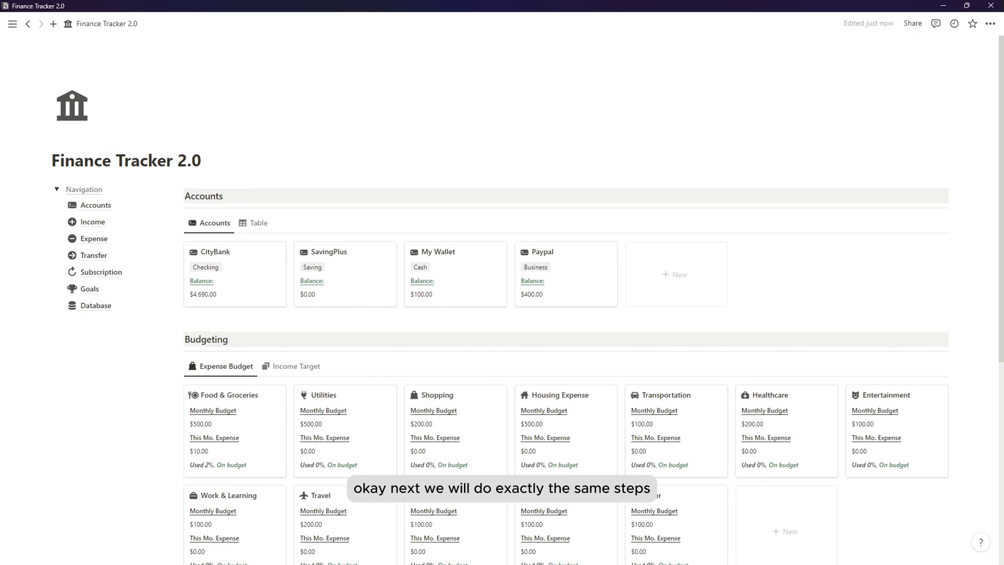
- Add an "Expense Records" section heading with a divider below the Income Records list
{"action": "scroll", "coordinate": [285, 483], "scroll_direction": "down", "scroll_amount": 3}
{"action": "scroll", "coordinate": [255, 423], "scroll_direction": "down", "scroll_amount": 3}
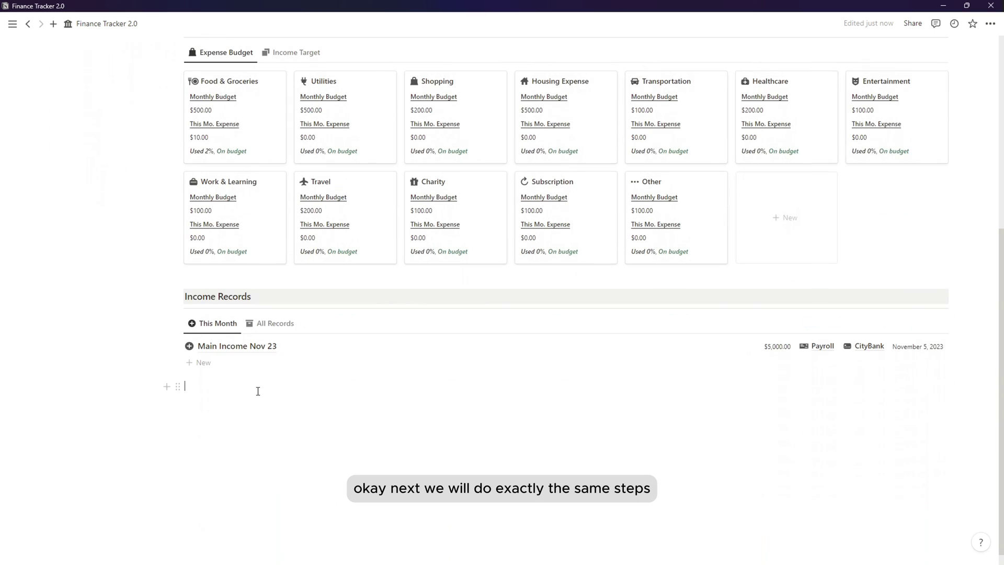
{"action": "type", "text": "Budgeting"}
{"action": "double_click", "coordinate": [197, 395]}
{"action": "type", "text": "E"}
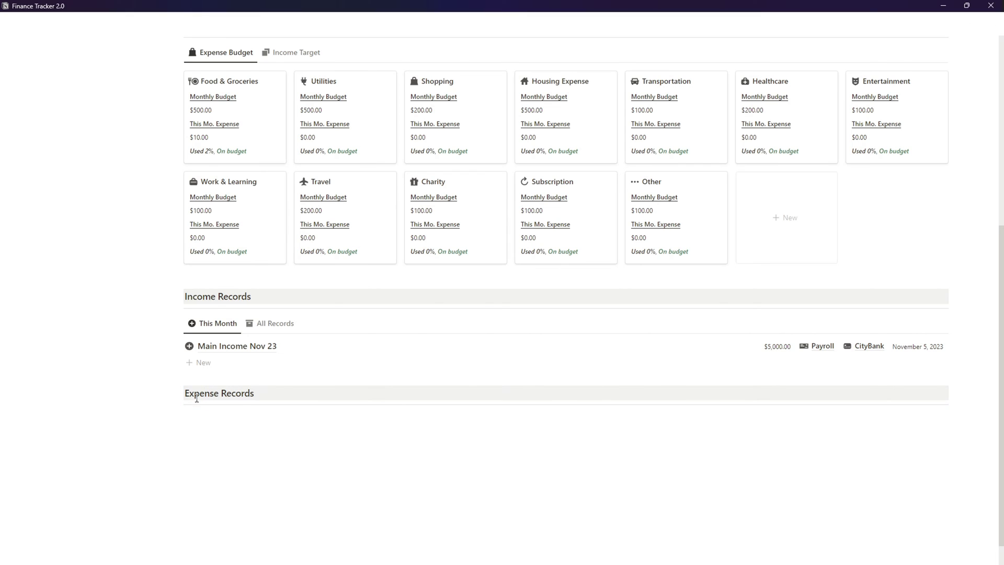
{"action": "type", "text": "xpense Records"}
{"action": "key", "text": "Return"}
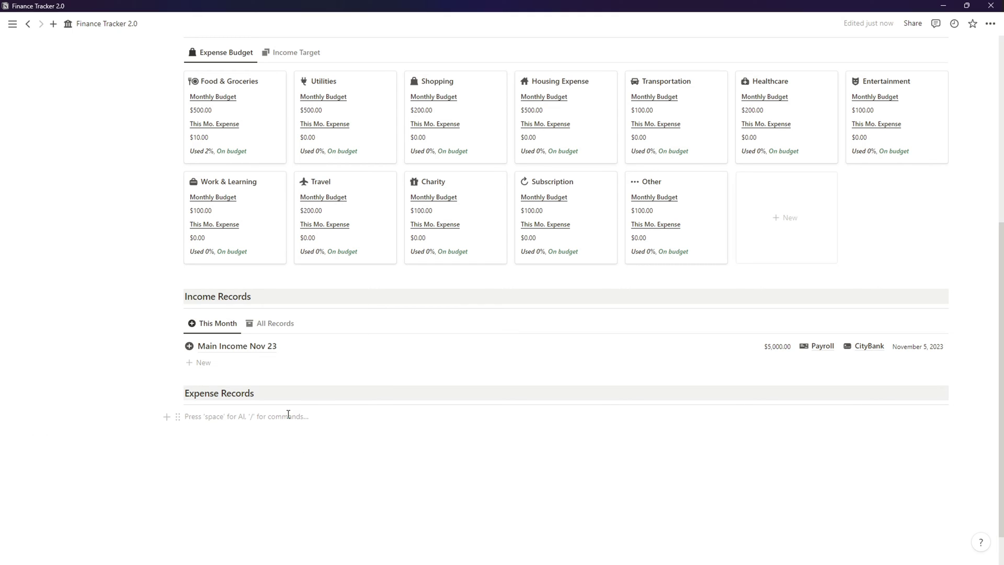
- Insert a linked view of the Expense Record database under the Expense Records heading
{"action": "type", "text": "/linked"}
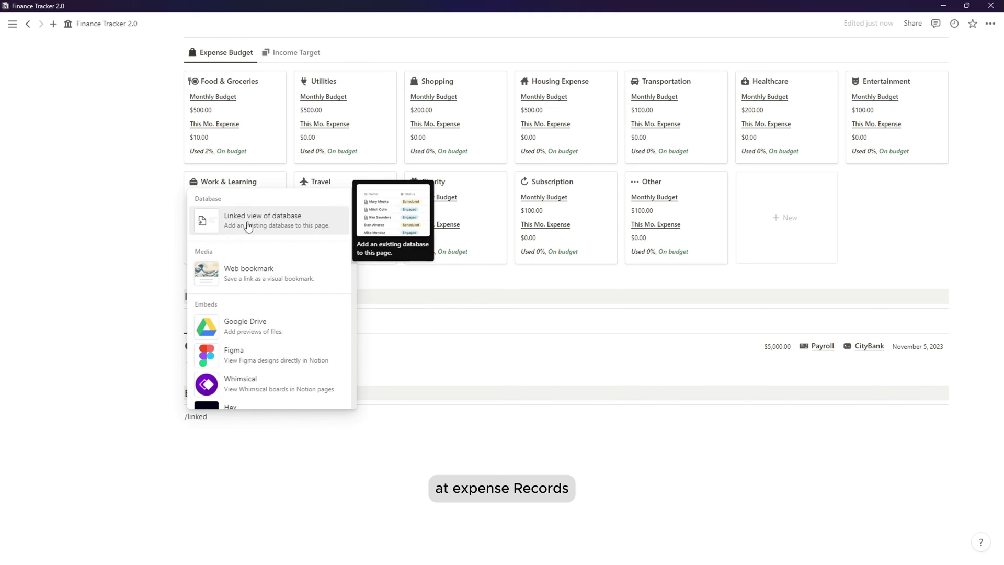
{"action": "left_click", "coordinate": [246, 225]}
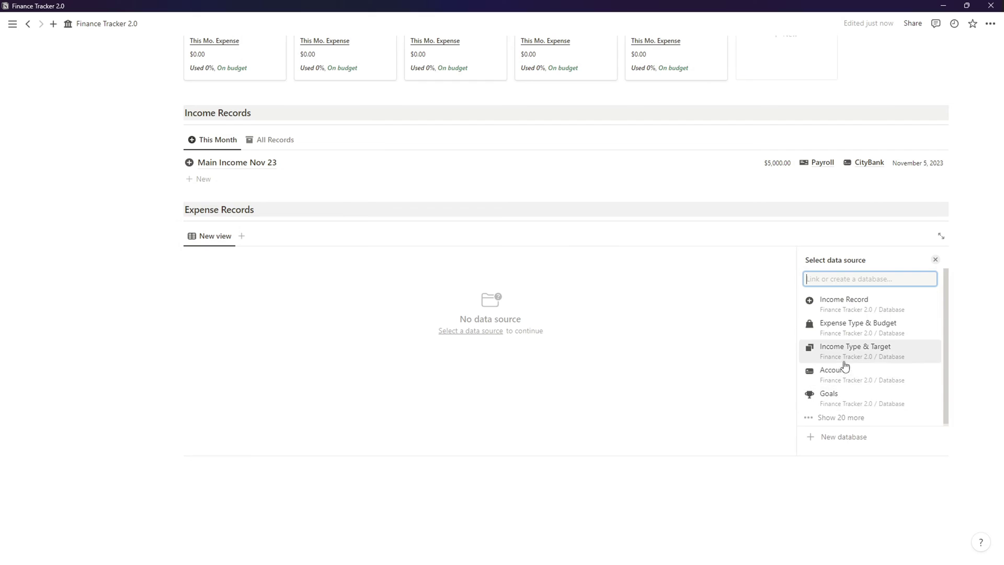
{"action": "scroll", "coordinate": [852, 388], "scroll_direction": "down", "scroll_amount": 2}
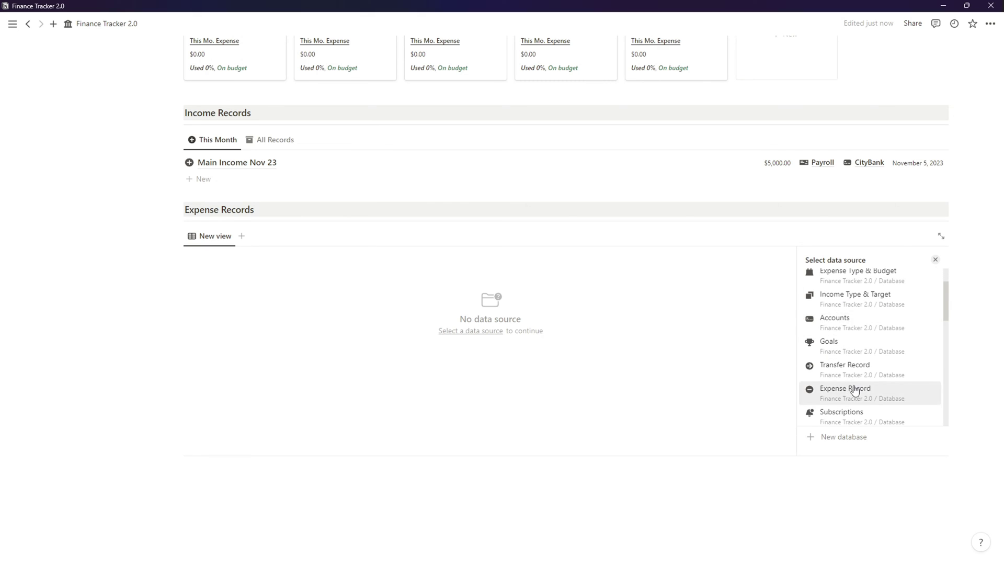
{"action": "left_click", "coordinate": [851, 387]}
- Name the new expense view "This Month" and give it the circled minus icon
{"action": "left_click", "coordinate": [887, 283]}
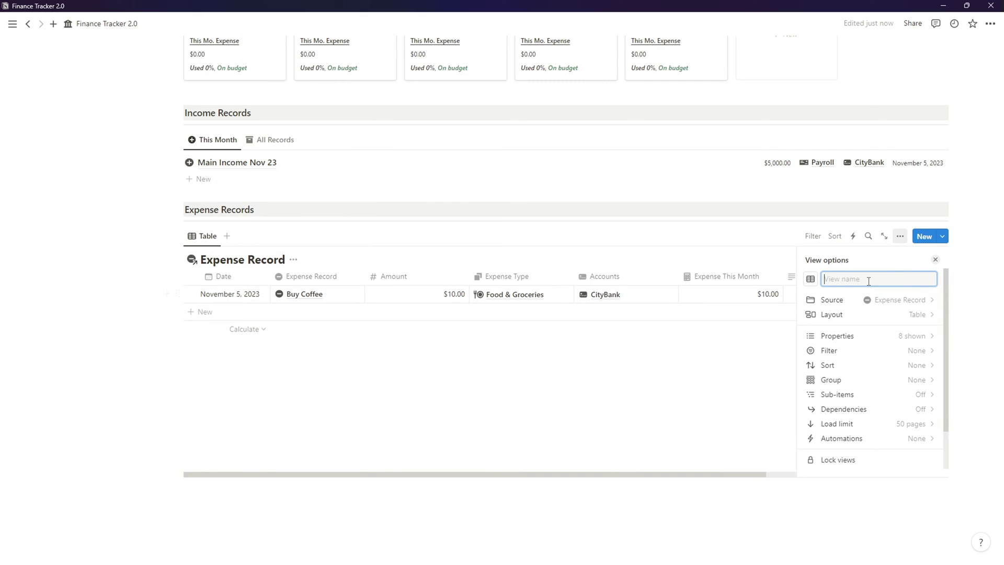
{"action": "type", "text": "This MOn"}
{"action": "left_click", "coordinate": [810, 278]}
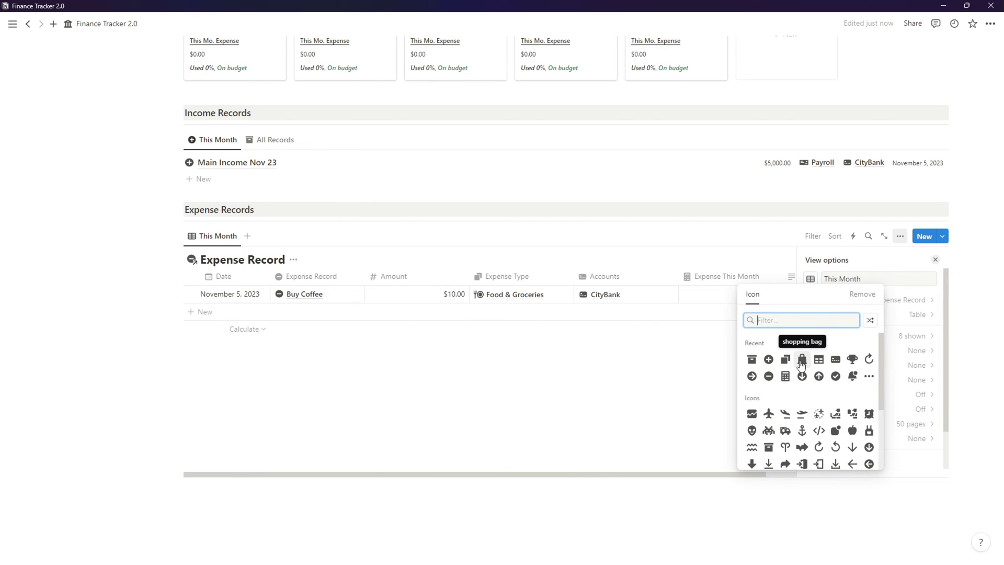
{"action": "left_click", "coordinate": [768, 376]}
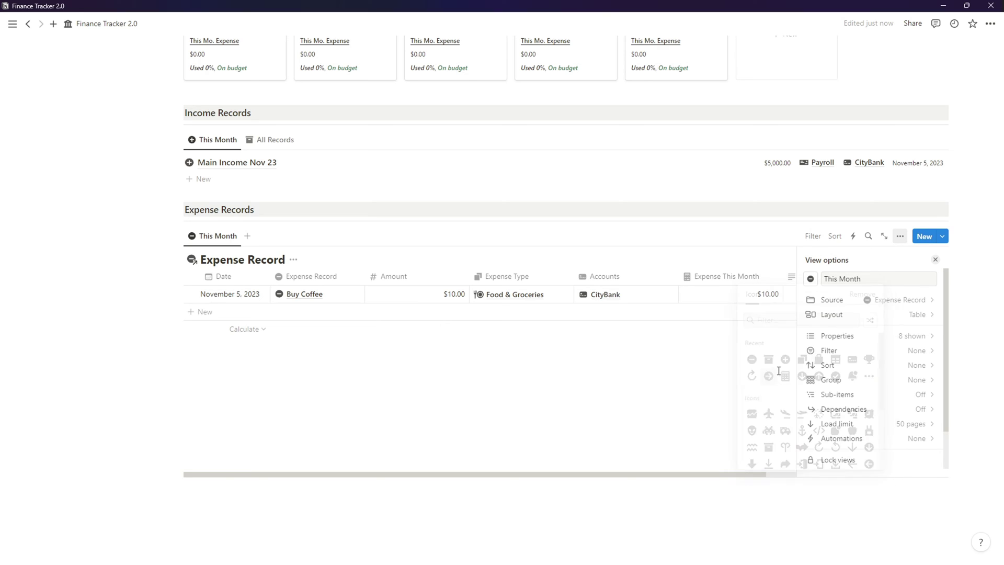
- Switch the expense This Month view to the List layout and hide its database title
{"action": "left_click", "coordinate": [914, 315]}
{"action": "left_click", "coordinate": [873, 324]}
{"action": "left_click", "coordinate": [931, 378]}
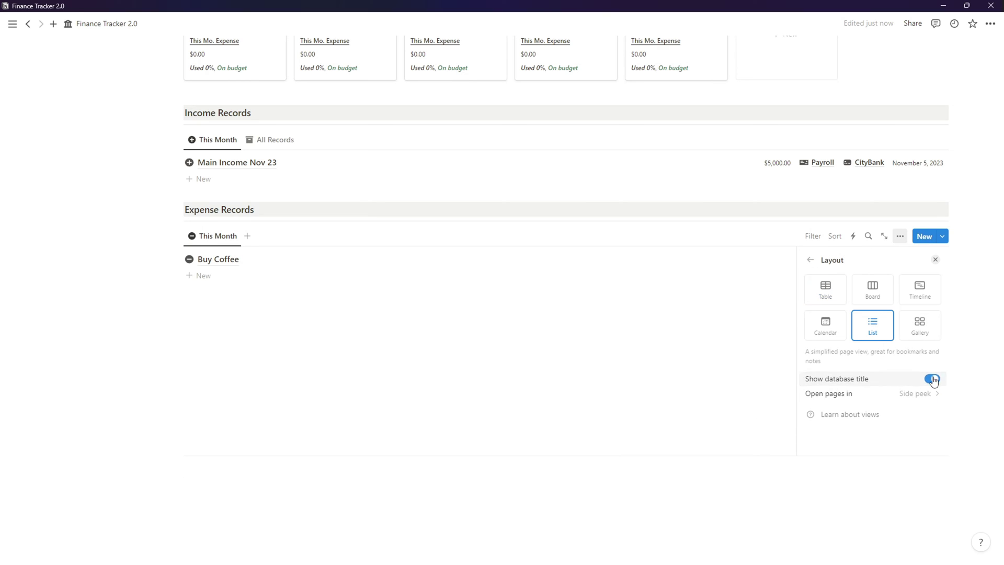
{"action": "left_click", "coordinate": [810, 260]}
- Show Amount, Expense Type and Accounts in the expense This Month list and place Date last
{"action": "left_click", "coordinate": [883, 335]}
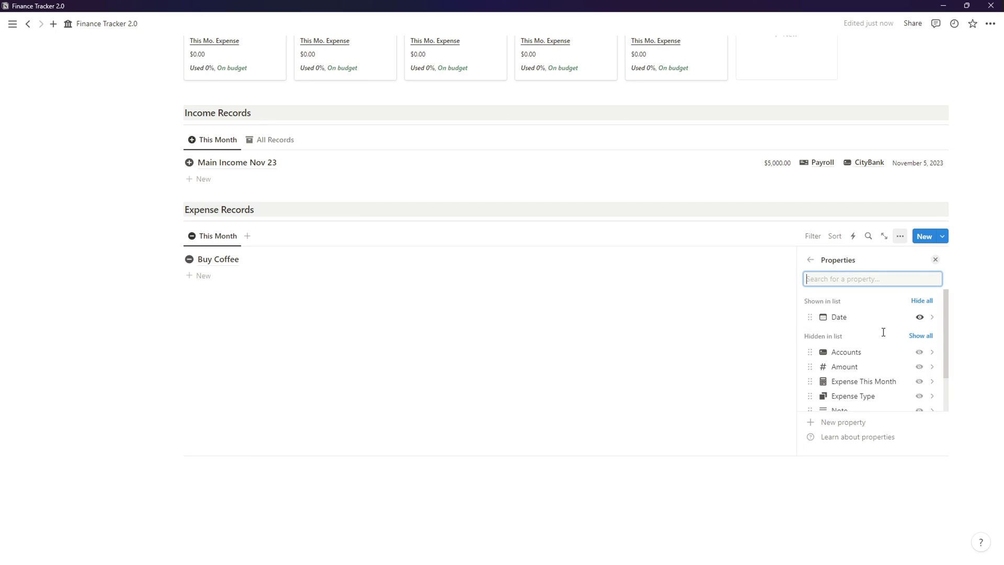
{"action": "left_click", "coordinate": [920, 369]}
{"action": "left_click", "coordinate": [919, 395]}
{"action": "scroll", "coordinate": [916, 397], "scroll_direction": "down", "scroll_amount": 1}
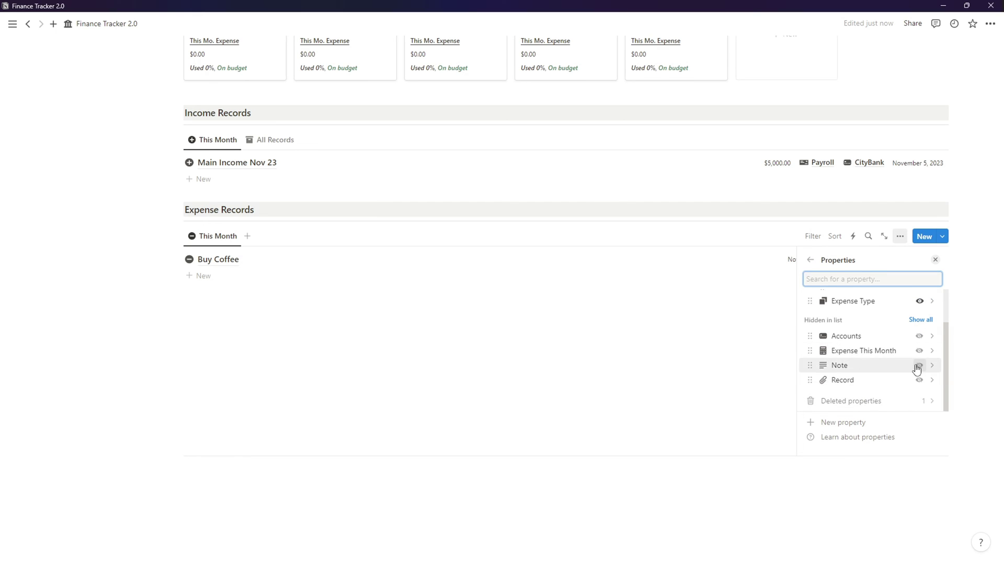
{"action": "left_click", "coordinate": [918, 336]}
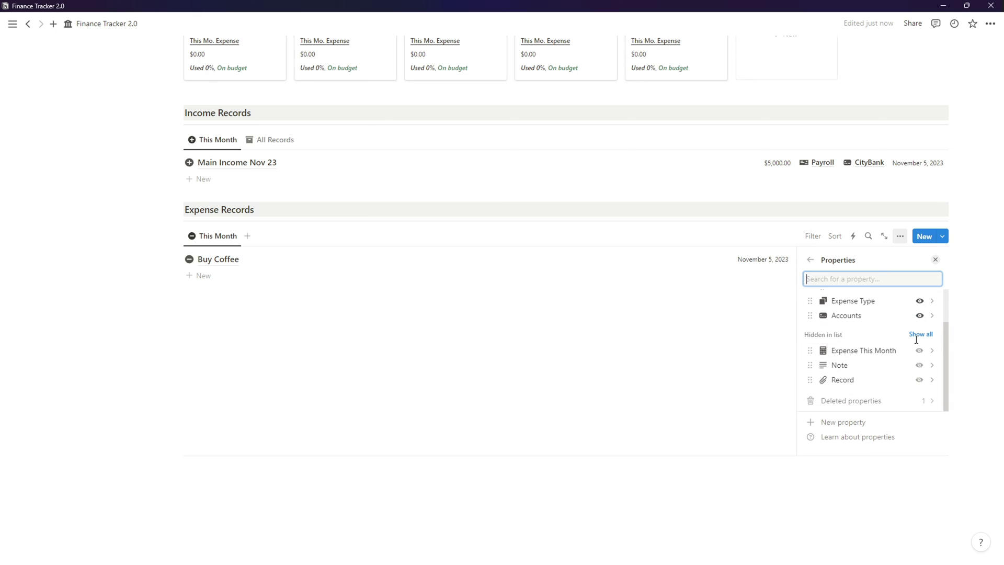
{"action": "scroll", "coordinate": [899, 347], "scroll_direction": "up", "scroll_amount": 2}
{"action": "left_click_drag", "start_coordinate": [857, 317], "coordinate": [827, 364]}
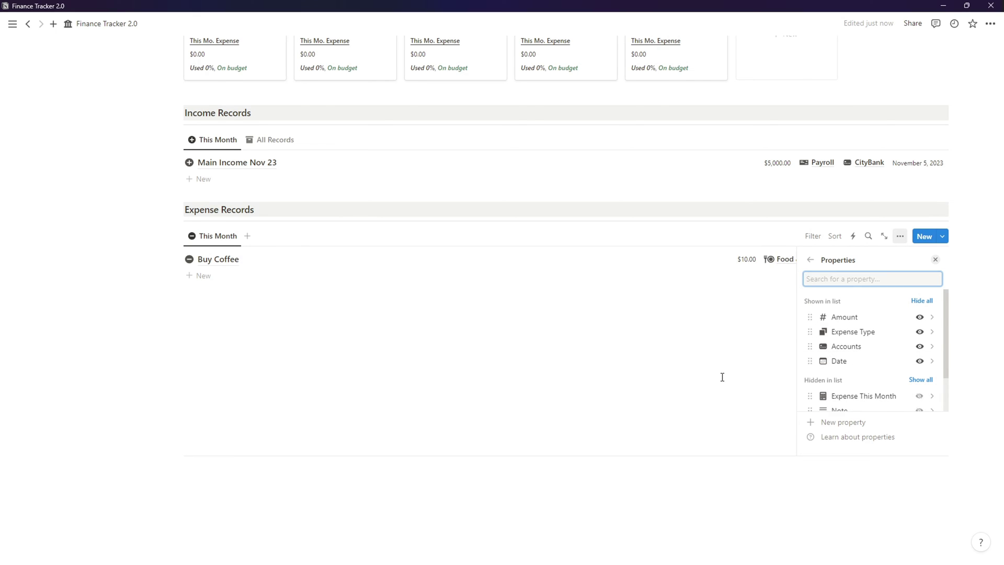
{"action": "left_click", "coordinate": [722, 376]}
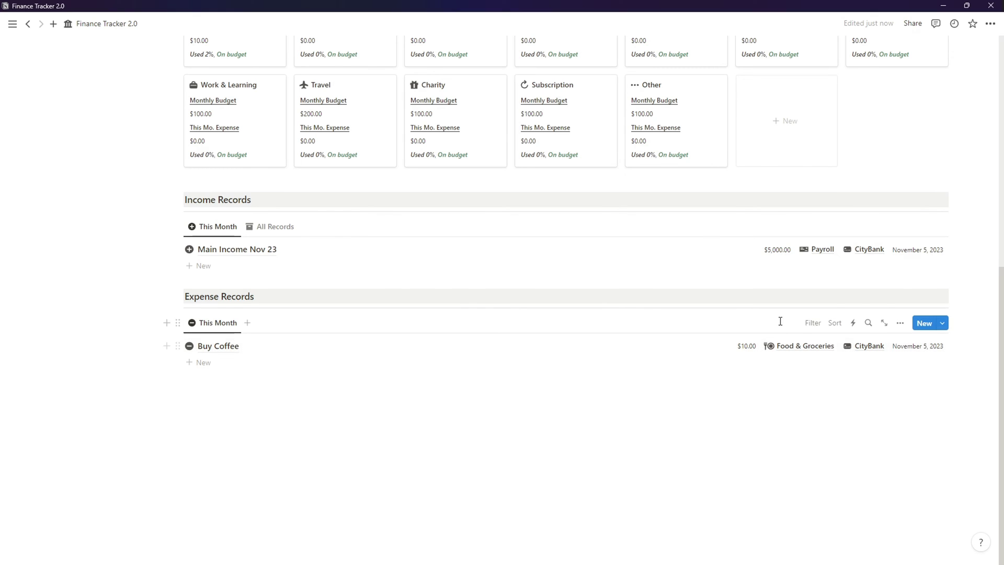
- Filter the expense This Month view to records whose Date falls in this month
{"action": "left_click", "coordinate": [804, 323]}
{"action": "left_click", "coordinate": [753, 422]}
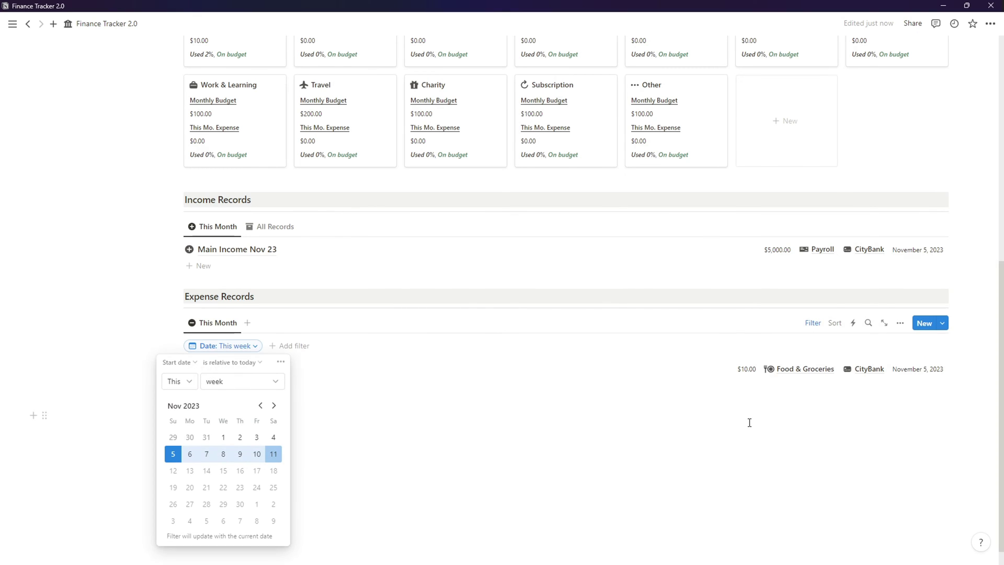
{"action": "left_click", "coordinate": [250, 387]}
{"action": "left_click", "coordinate": [238, 426]}
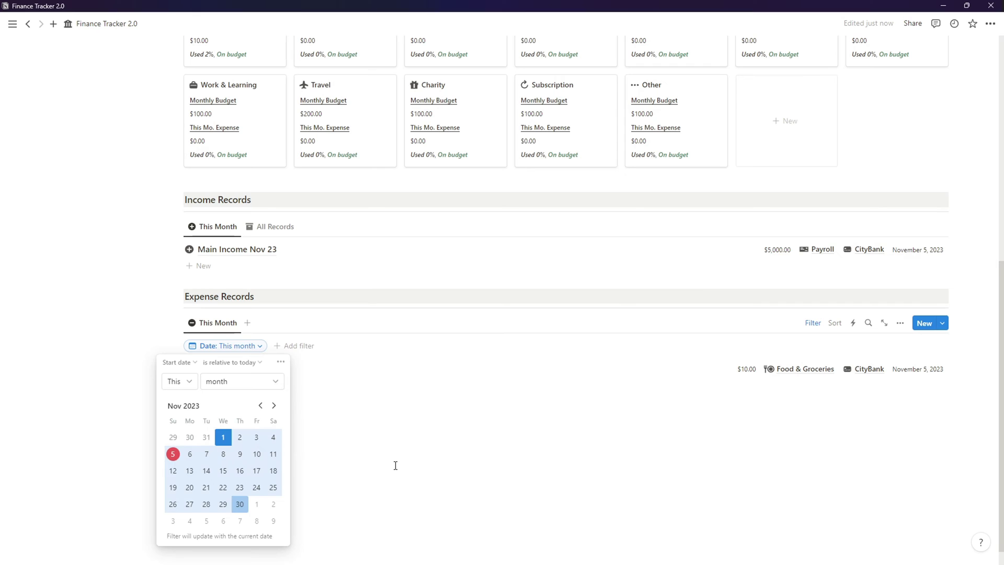
{"action": "left_click", "coordinate": [395, 465]}
- Add a sort by Date to the expense This Month view
{"action": "left_click", "coordinate": [835, 322]}
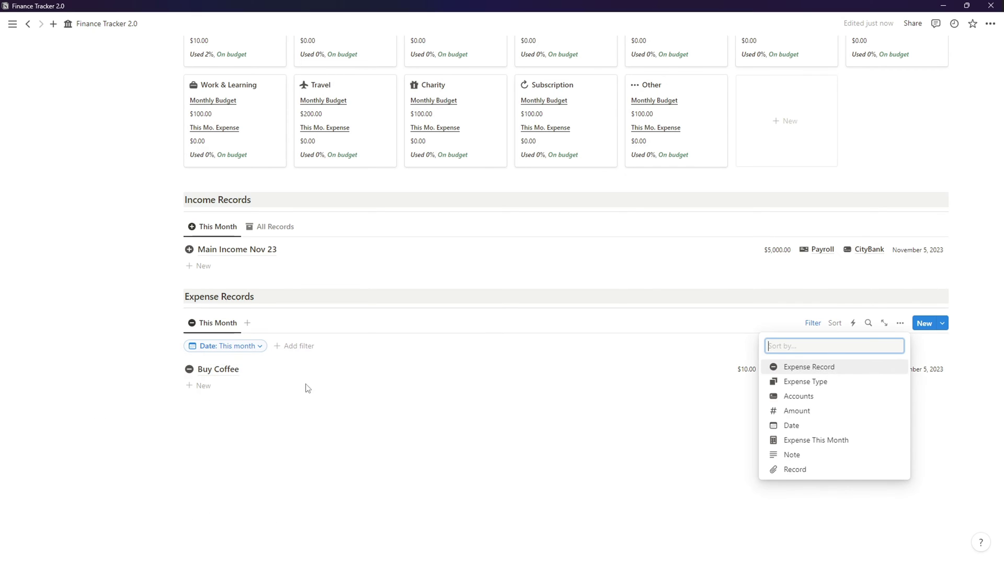
{"action": "left_click", "coordinate": [789, 425]}
{"action": "left_click", "coordinate": [222, 370]}
{"action": "left_click", "coordinate": [225, 390]}
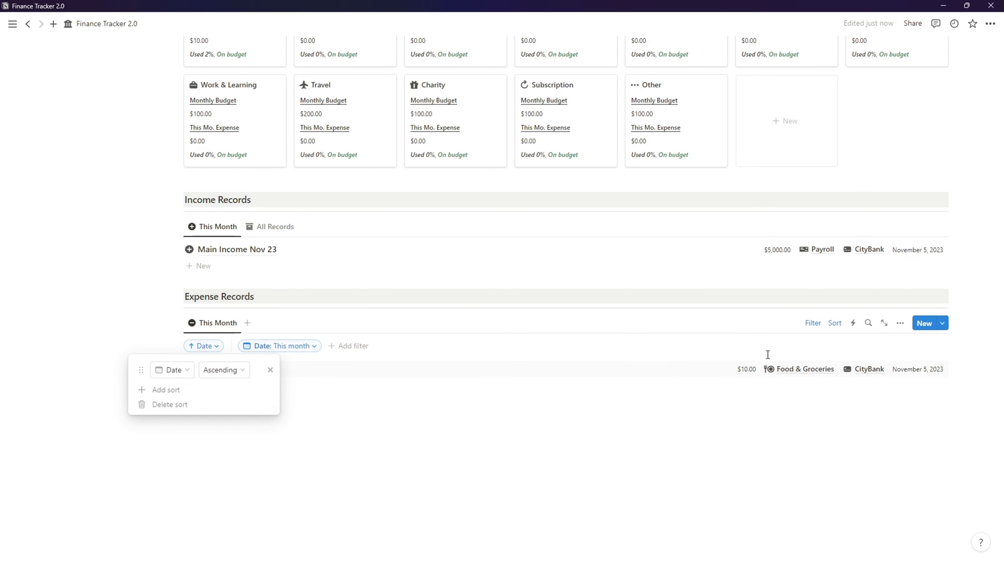
{"action": "left_click", "coordinate": [400, 424]}
{"action": "left_click", "coordinate": [832, 325]}
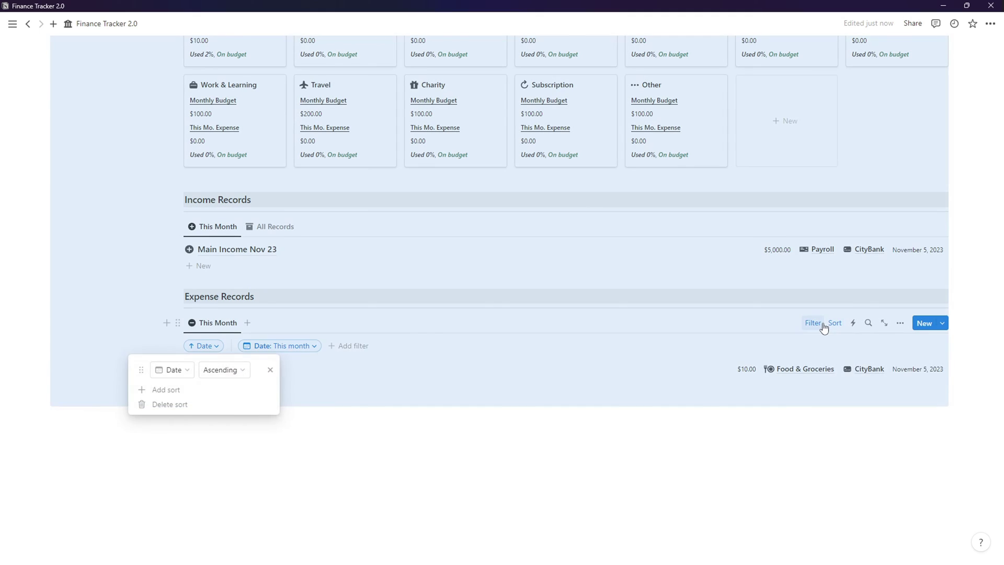
{"action": "left_click", "coordinate": [479, 383]}
- Add a second Expense Record view named "All Records" in the Expense Records section with the archive box icon
{"action": "left_click", "coordinate": [248, 323]}
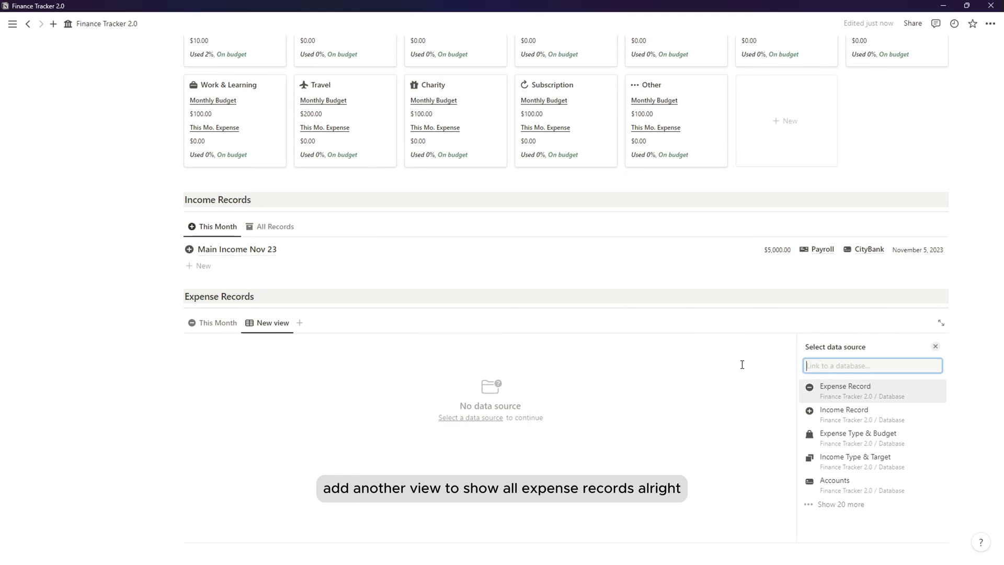
{"action": "left_click", "coordinate": [836, 382]}
{"action": "left_click", "coordinate": [840, 377]}
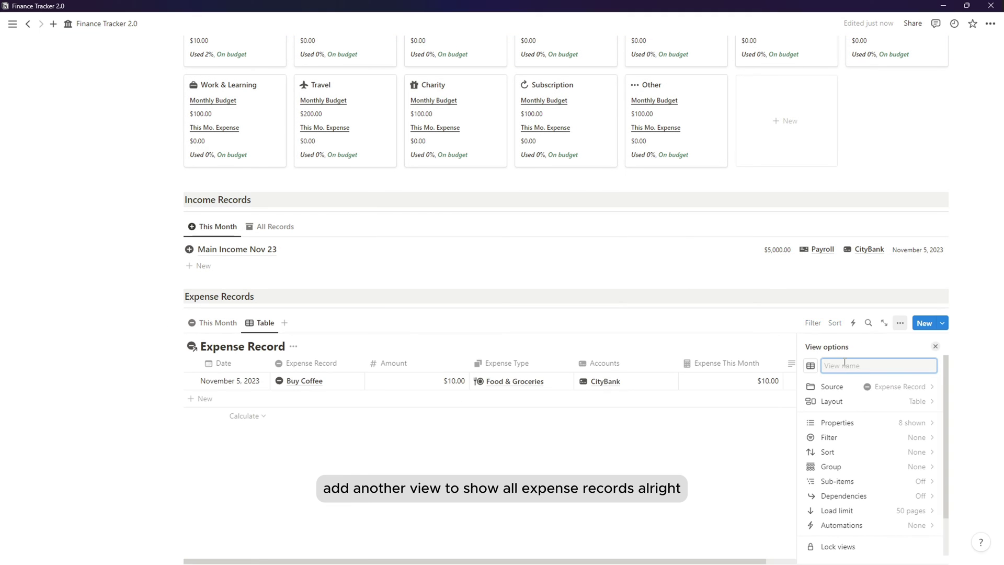
{"action": "type", "text": "All Records"}
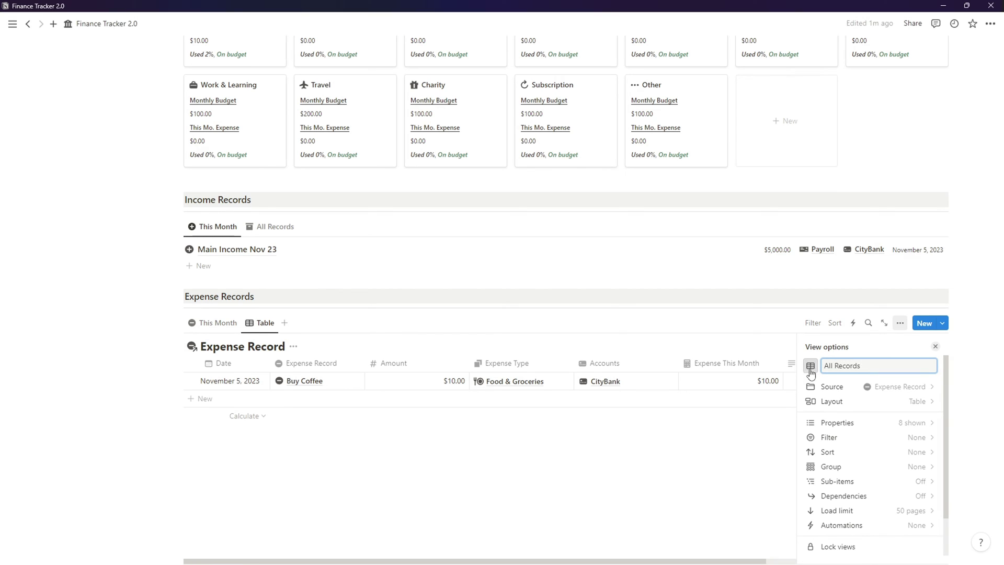
{"action": "left_click", "coordinate": [810, 367]}
{"action": "left_click", "coordinate": [769, 446]}
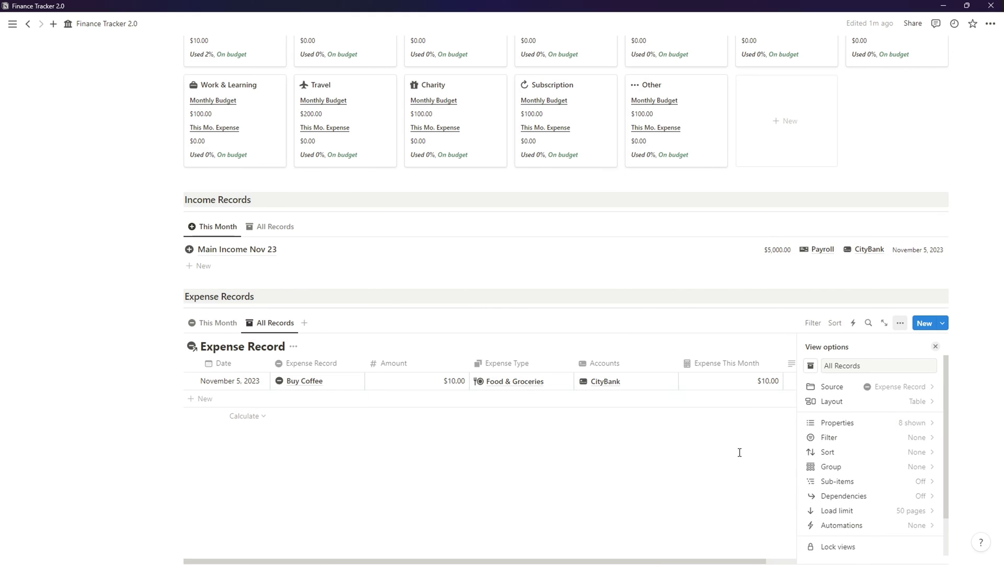
- Hide the database title in the expense All Records view and narrow the Amount column
{"action": "key", "text": "Escape"}
{"action": "left_click", "coordinate": [293, 347]}
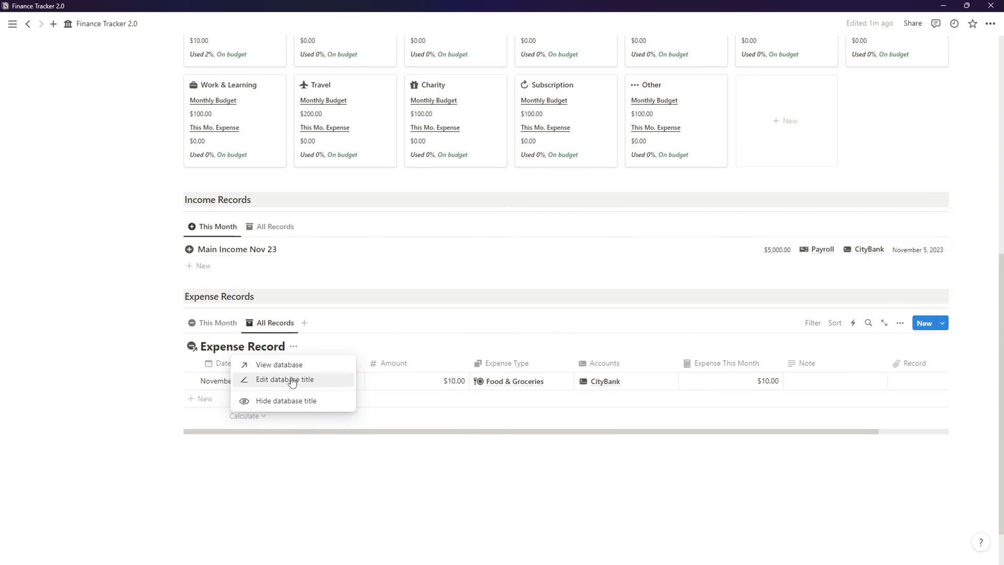
{"action": "left_click", "coordinate": [291, 381]}
{"action": "left_click_drag", "start_coordinate": [468, 349], "coordinate": [431, 349]}
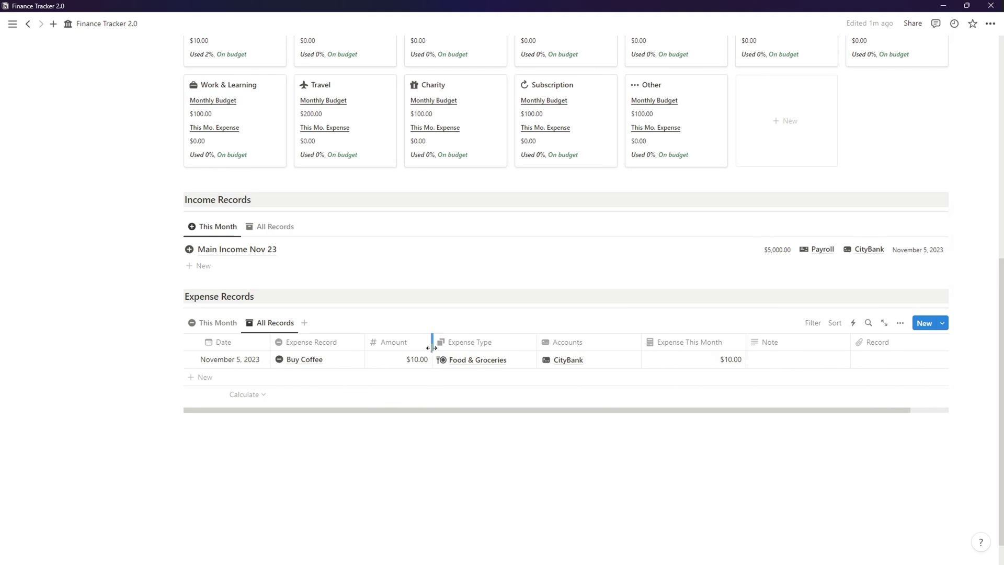
- Hide the Expense This Month column in the expense All Records table and turn off its vertical lines and column wrapping
{"action": "left_click", "coordinate": [740, 342]}
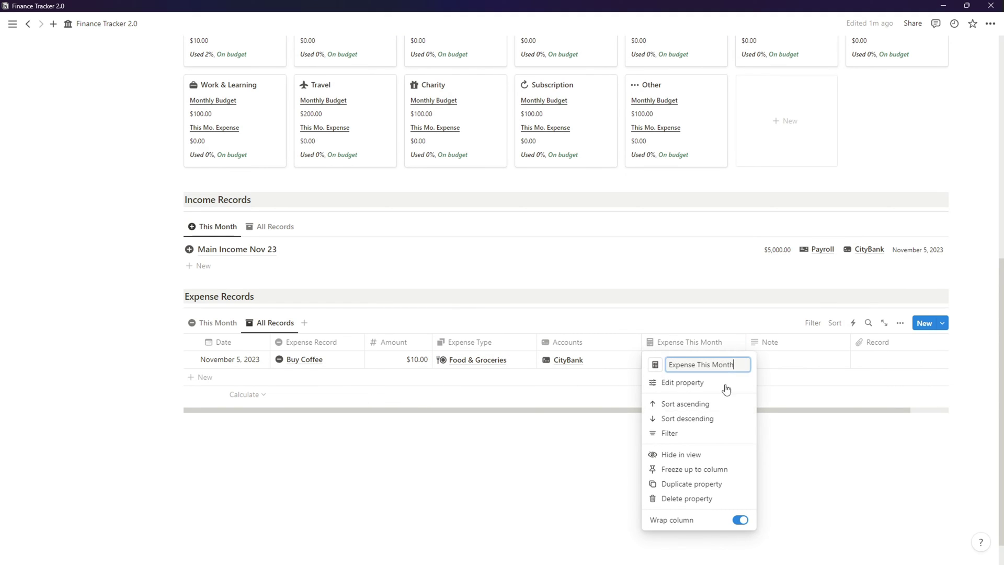
{"action": "left_click", "coordinate": [679, 460]}
{"action": "left_click", "coordinate": [900, 323]}
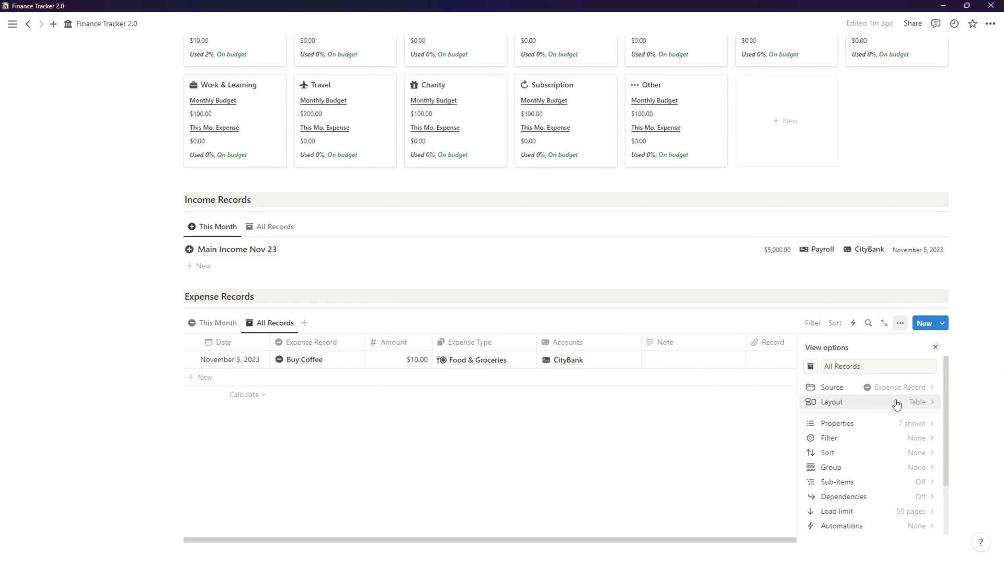
{"action": "left_click", "coordinate": [832, 401]}
{"action": "left_click", "coordinate": [922, 480]}
{"action": "left_click", "coordinate": [922, 495]}
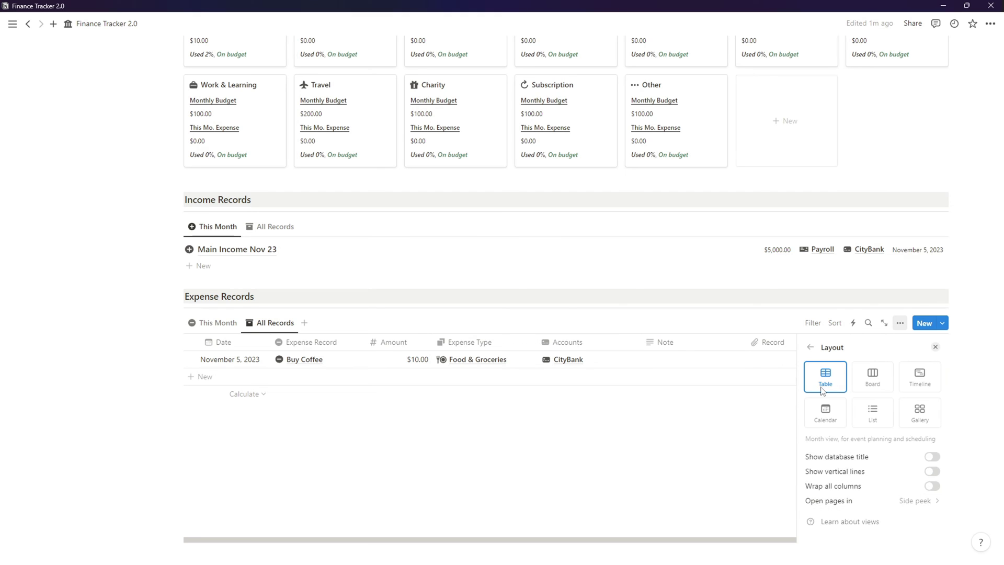
{"action": "left_click", "coordinate": [812, 351]}
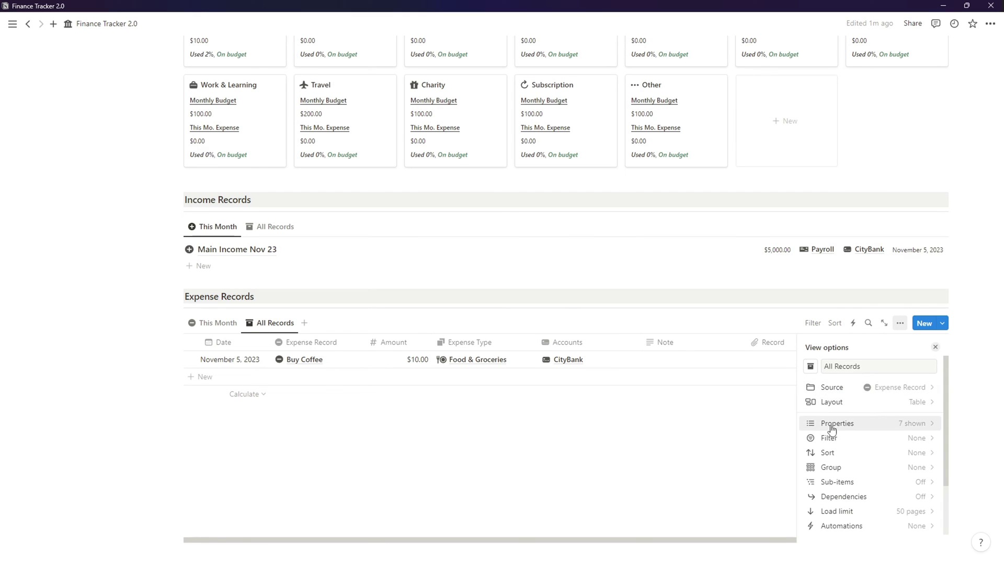
- Group the expense All Records view by the Date property, by month
{"action": "left_click", "coordinate": [885, 476]}
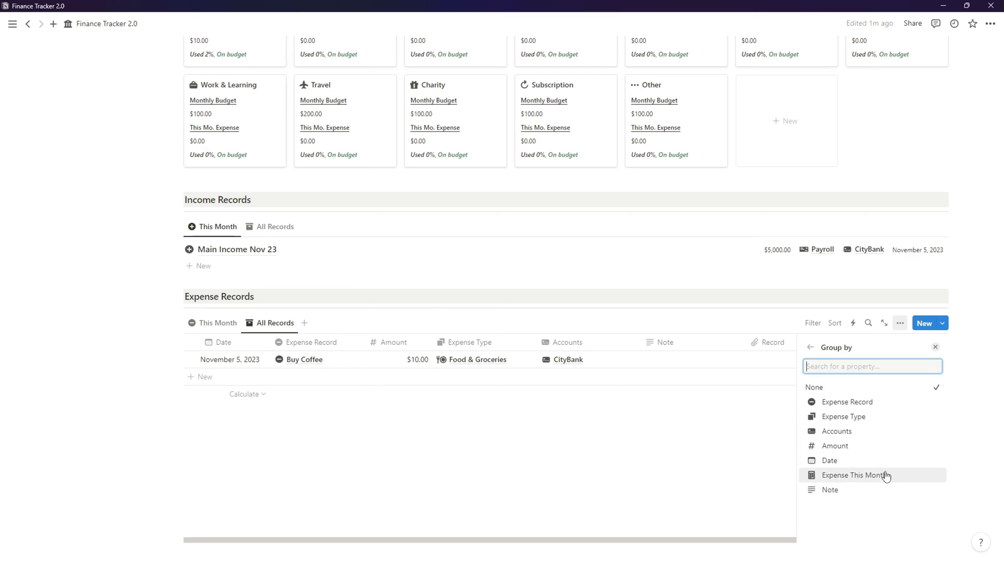
{"action": "left_click", "coordinate": [884, 459]}
{"action": "left_click", "coordinate": [929, 381]}
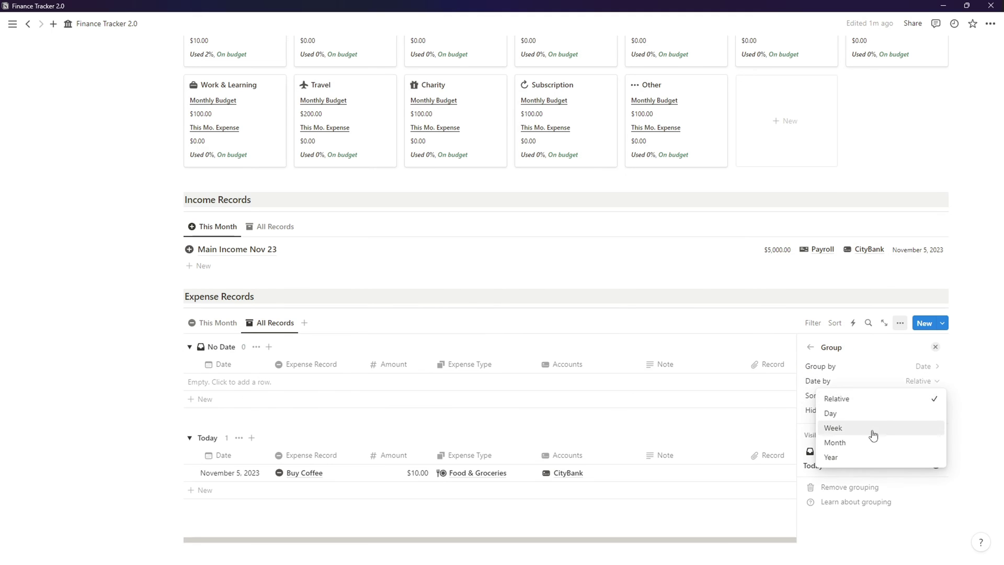
{"action": "left_click", "coordinate": [869, 442]}
- Sort the month groups newest first and hide empty groups in the expense All Records view
{"action": "left_click", "coordinate": [916, 401]}
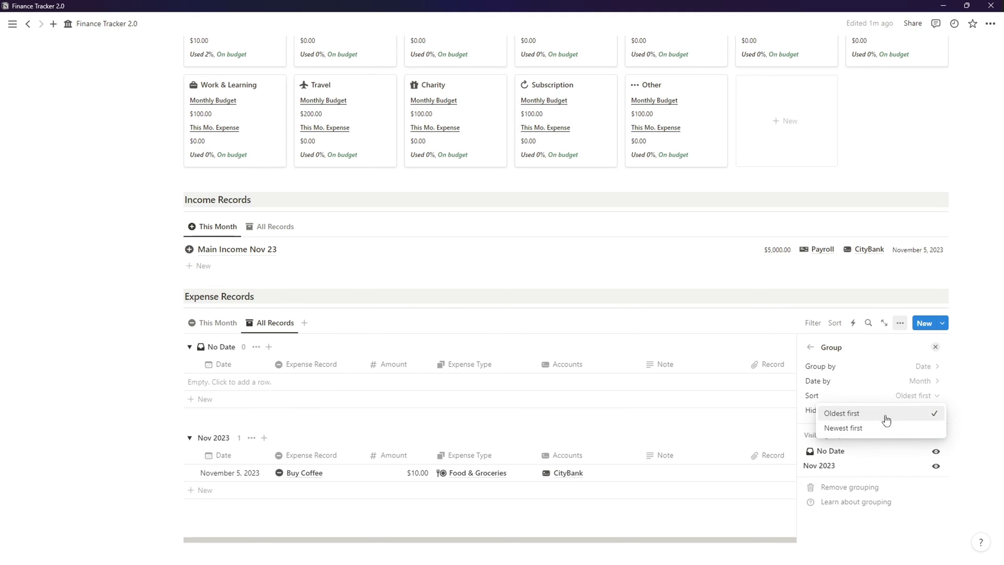
{"action": "left_click", "coordinate": [884, 416]}
{"action": "left_click", "coordinate": [917, 399]}
{"action": "left_click", "coordinate": [911, 426]}
{"action": "left_click", "coordinate": [929, 411]}
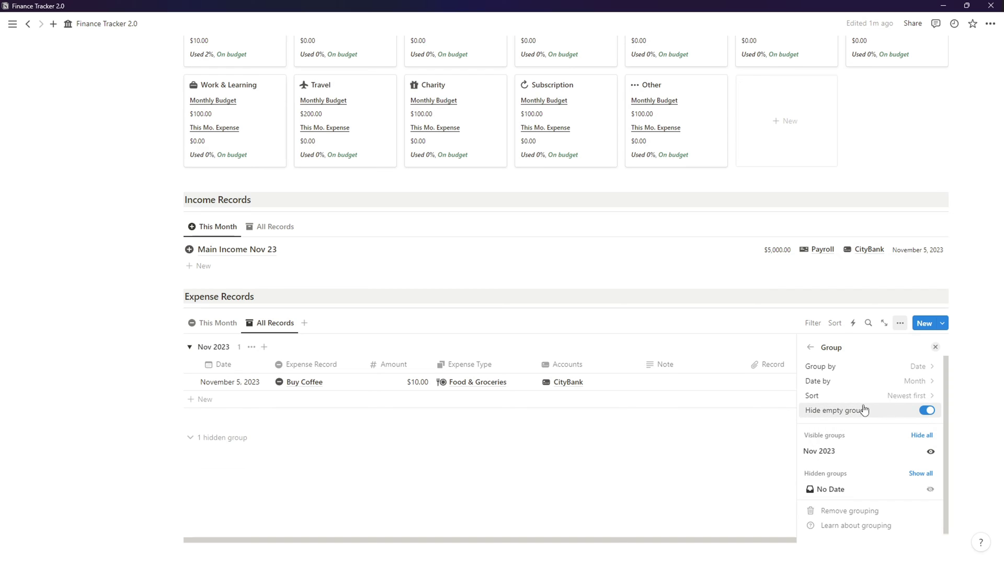
{"action": "left_click", "coordinate": [810, 347]}
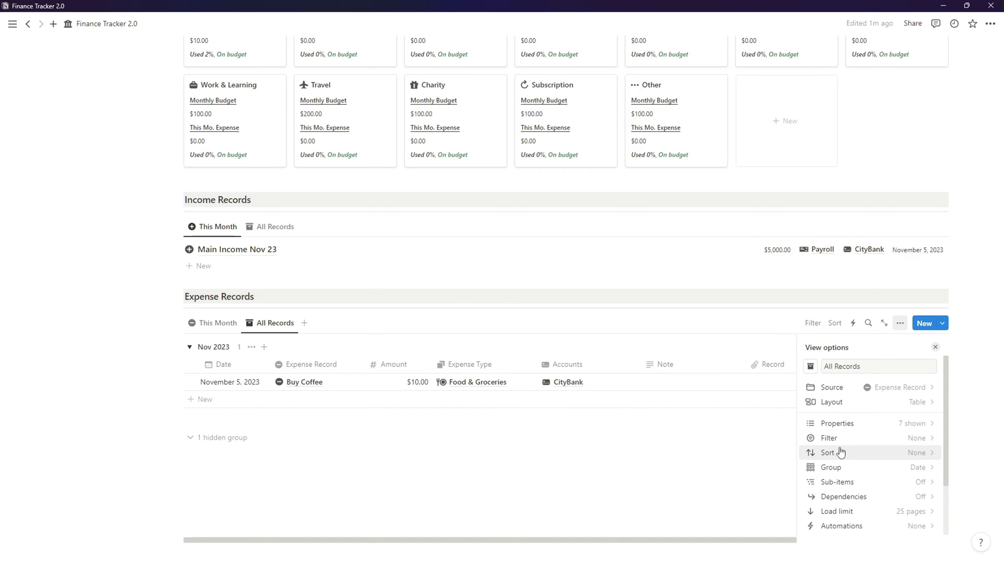
{"action": "left_click", "coordinate": [765, 423]}
{"action": "left_click", "coordinate": [839, 332]}
{"action": "left_click", "coordinate": [834, 322]}
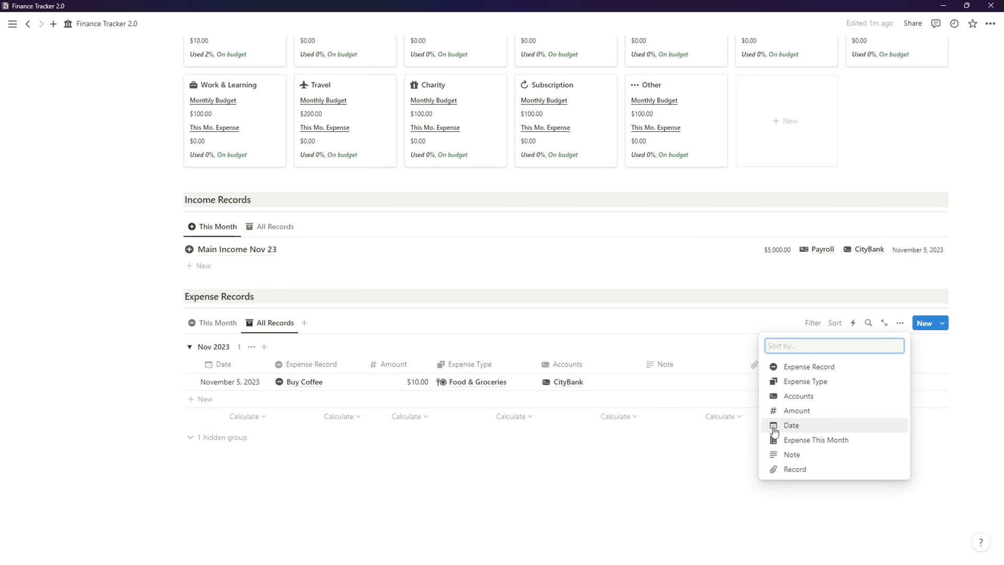
{"action": "key", "text": "Escape"}
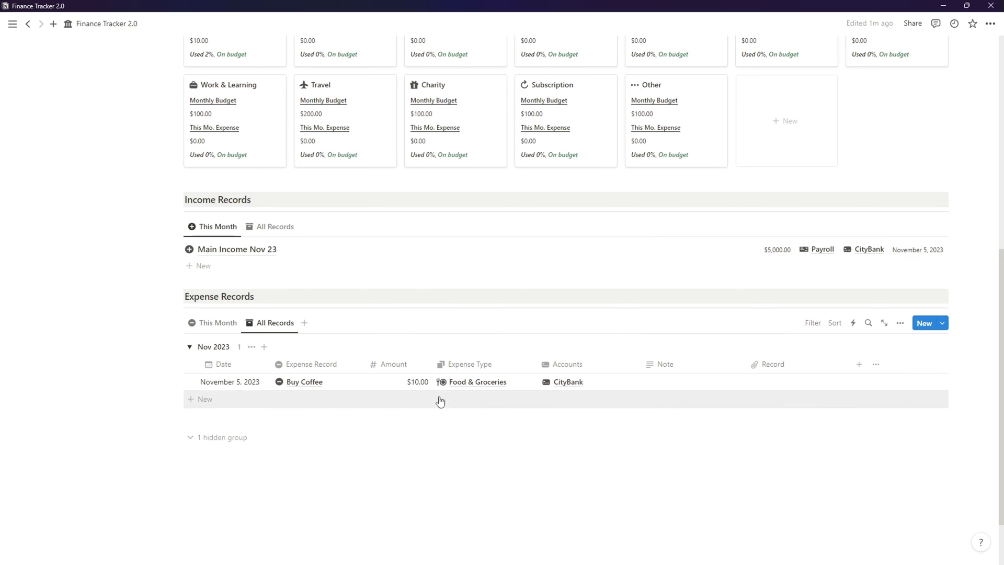
- Collapse the Nov 2023 expense group, and show All Records for income and This Month for expenses
{"action": "left_click", "coordinate": [189, 348]}
{"action": "left_click", "coordinate": [274, 226]}
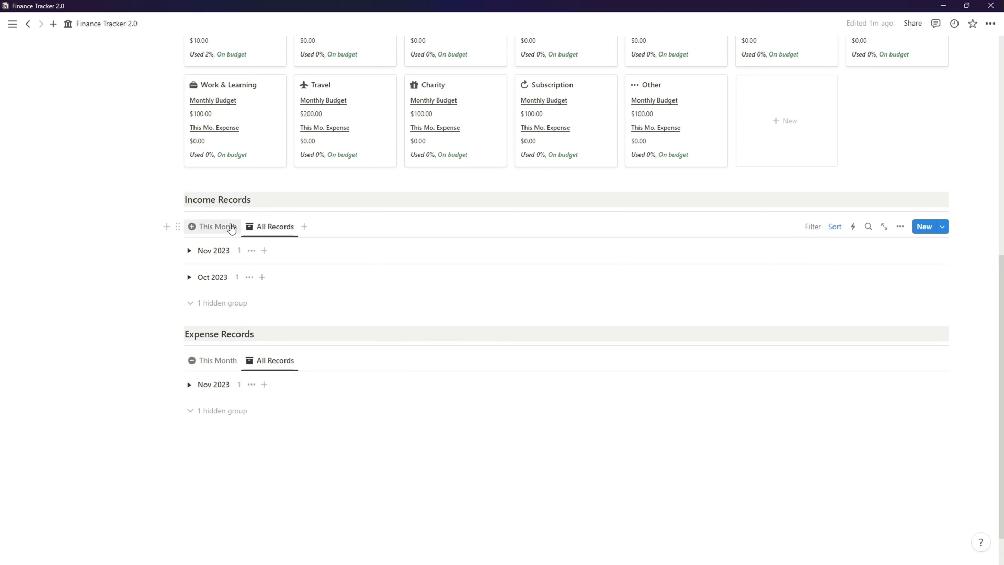
{"action": "left_click", "coordinate": [228, 362]}
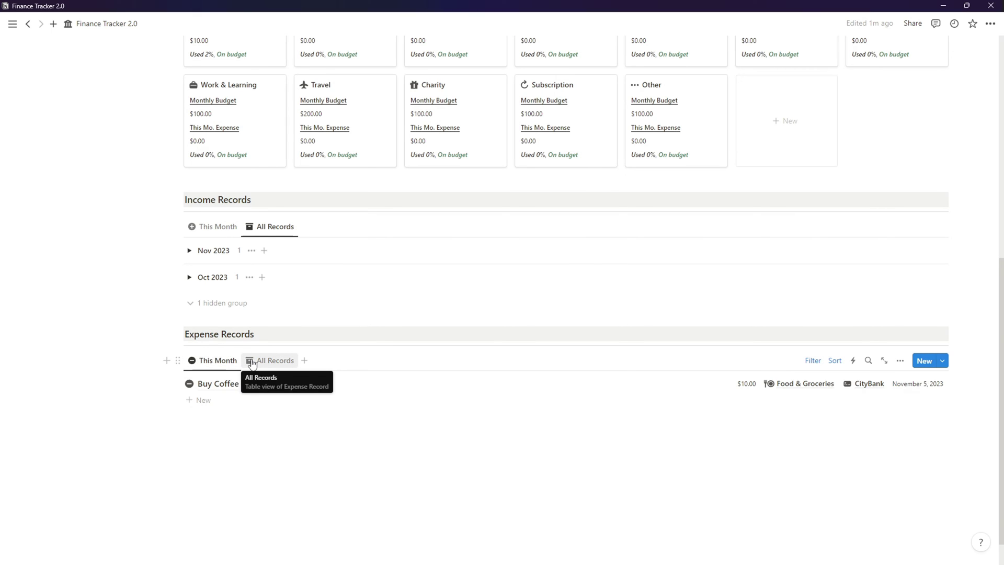
{"action": "left_click", "coordinate": [252, 364]}
{"action": "scroll", "coordinate": [209, 345], "scroll_direction": "down", "scroll_amount": 1}
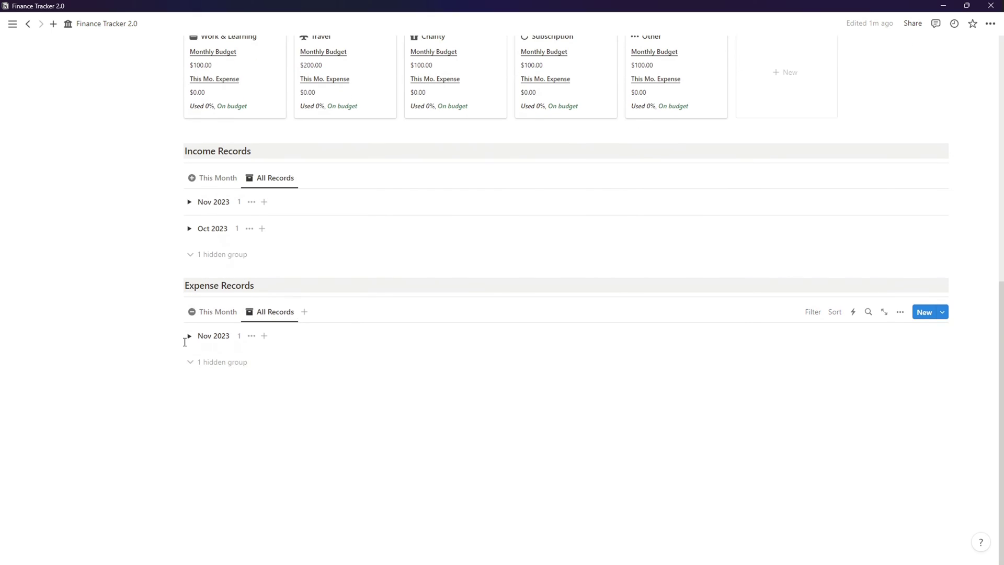
{"action": "left_click", "coordinate": [212, 315]}
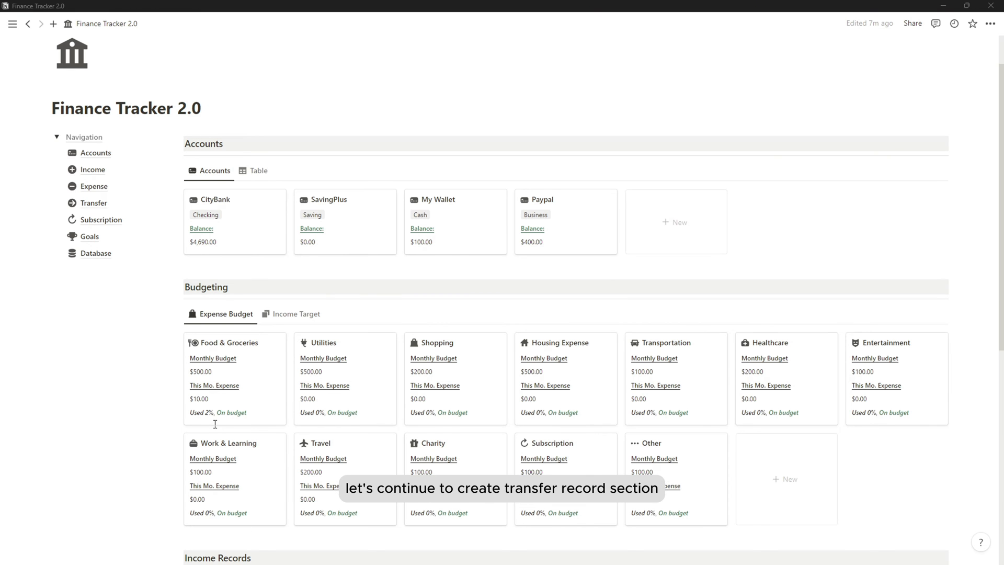
- Paste the copied section heading with its divider below Expense Records and rename it "Transfer Records"
{"action": "scroll", "coordinate": [206, 412], "scroll_direction": "down", "scroll_amount": 3}
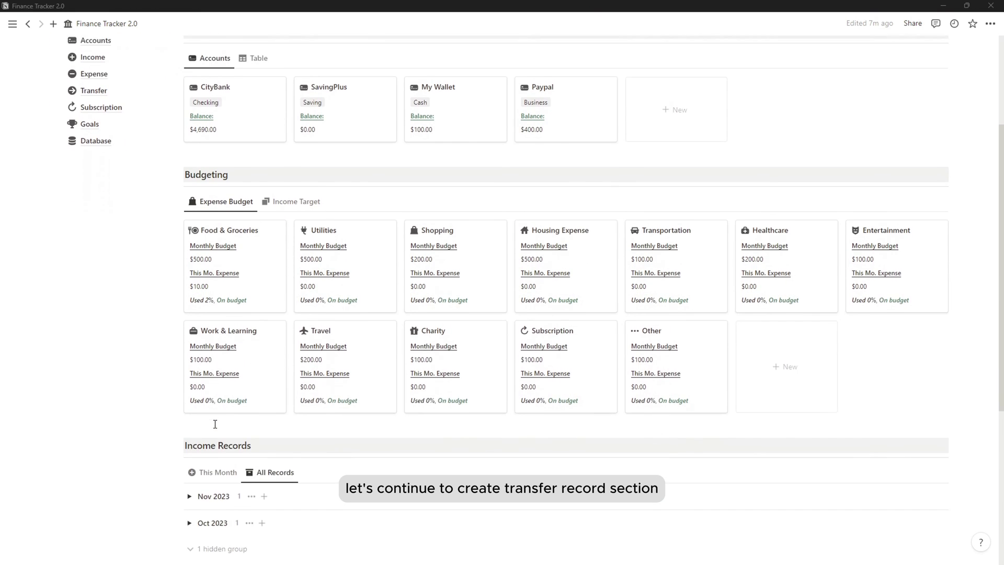
{"action": "scroll", "coordinate": [214, 424], "scroll_direction": "down", "scroll_amount": 5}
{"action": "left_click", "coordinate": [208, 422]}
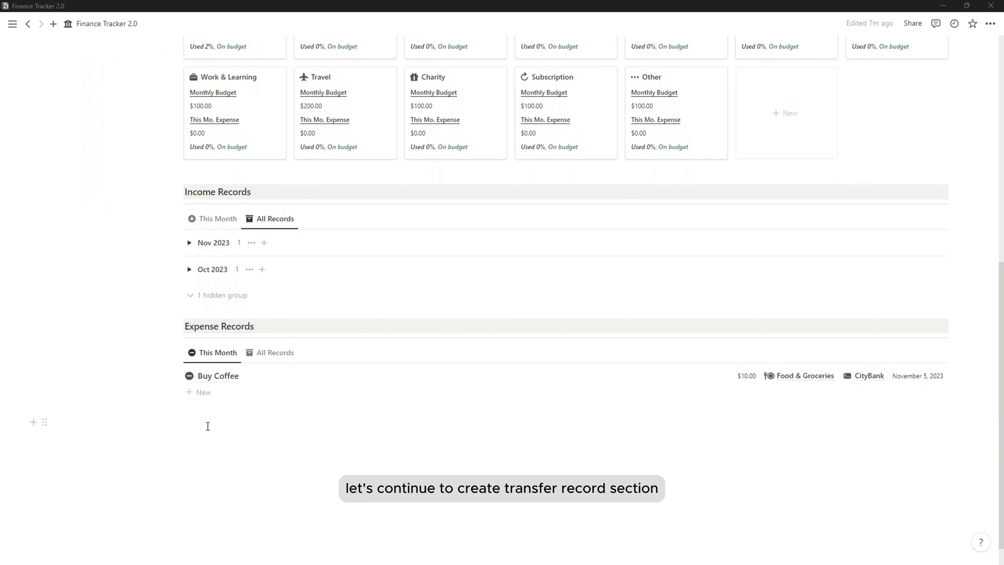
{"action": "key", "text": "ctrl+v"}
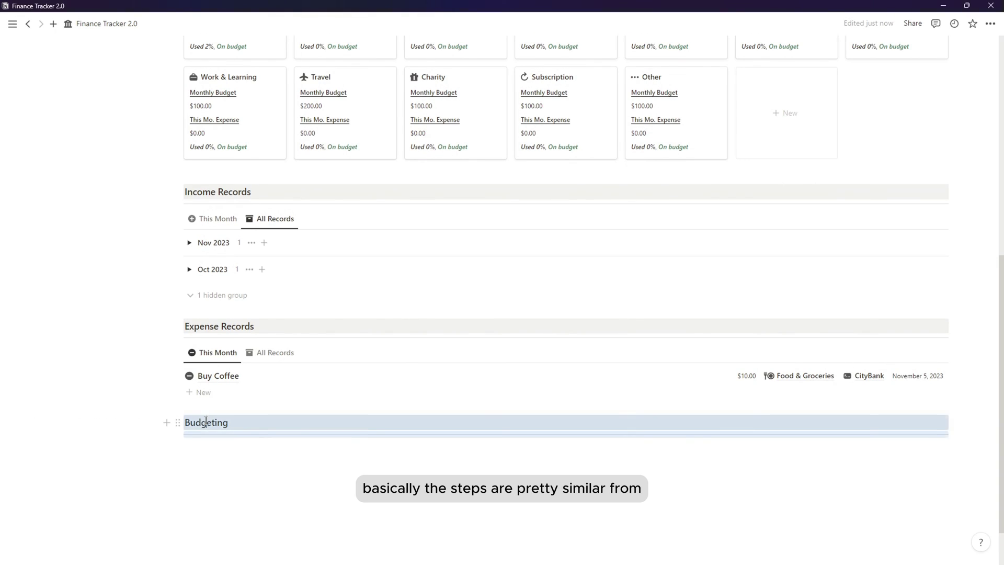
{"action": "double_click", "coordinate": [205, 421]}
{"action": "type", "text": "Transfe"}
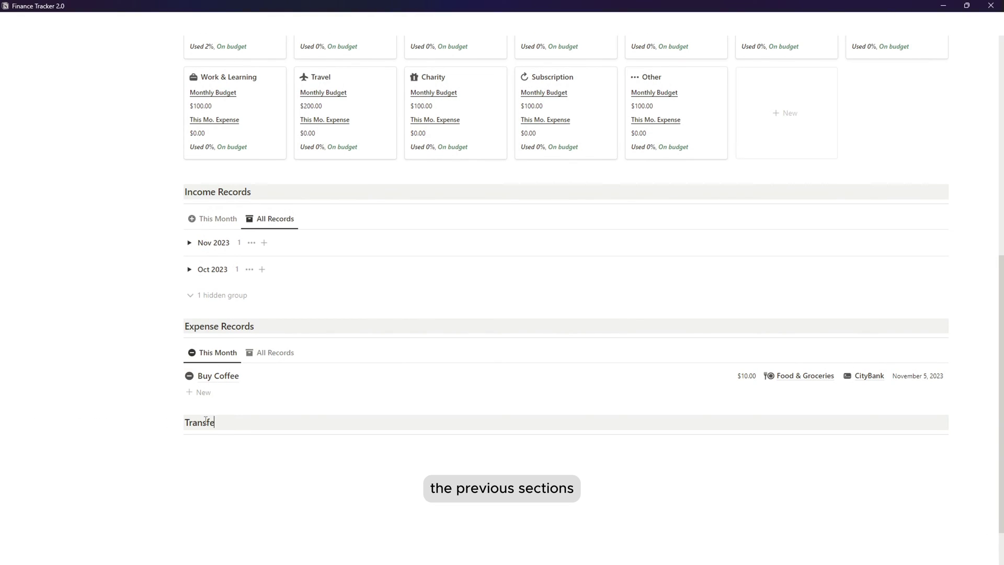
{"action": "type", "text": "r Records"}
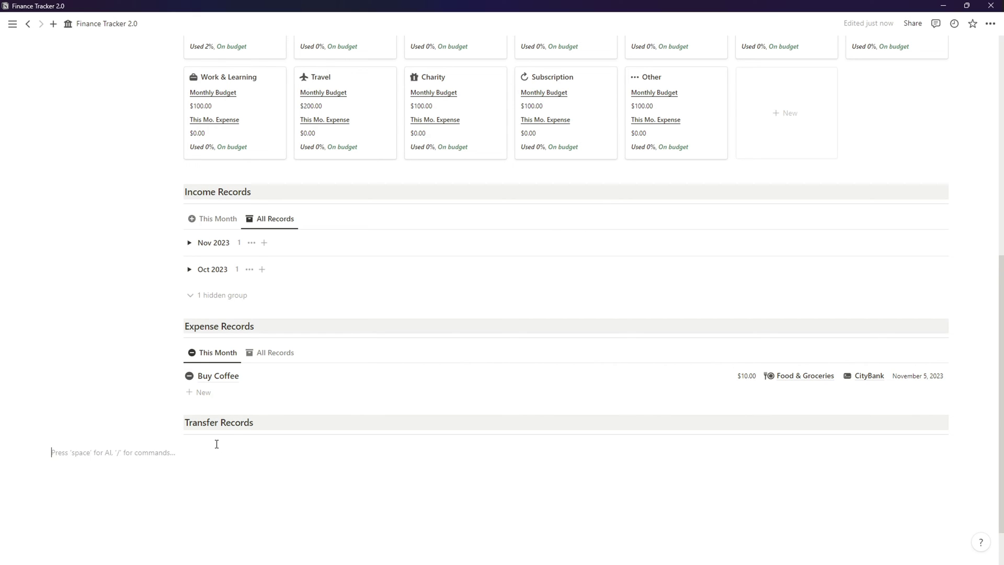
- Add a linked view of the Transfer Record database under the Transfer Records heading, using its existing table view
{"action": "type", "text": "/linked"}
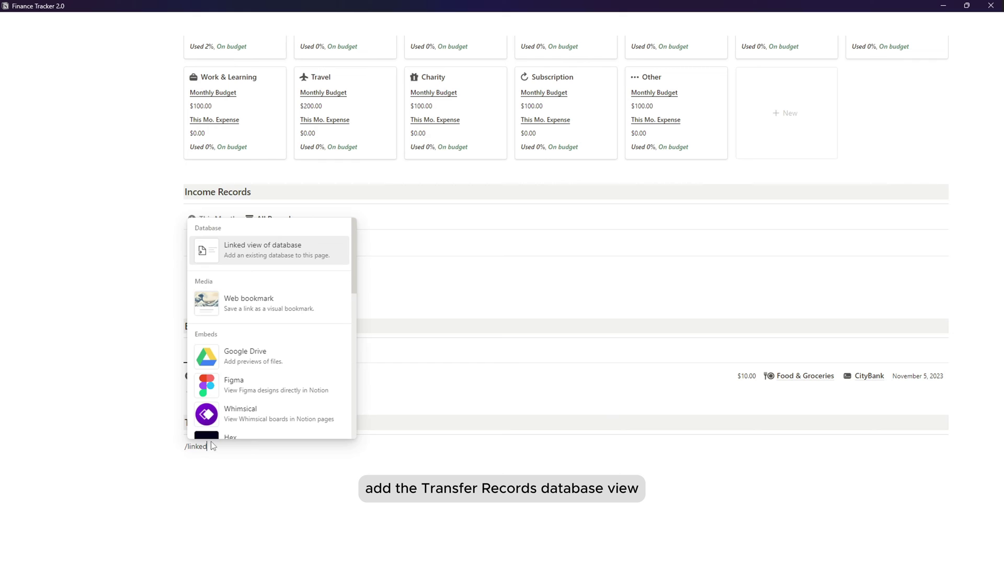
{"action": "left_click", "coordinate": [280, 250]}
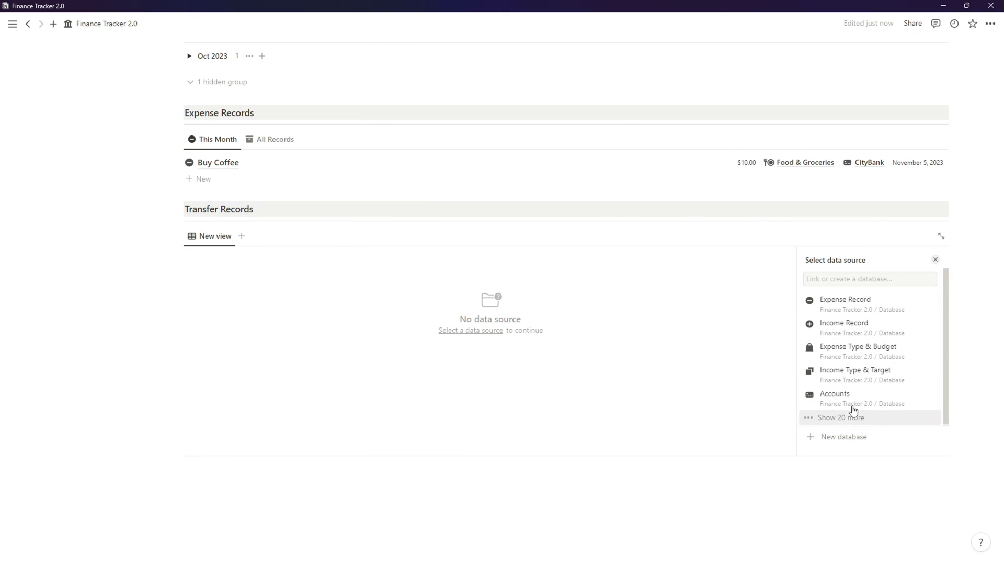
{"action": "scroll", "coordinate": [865, 371], "scroll_direction": "down", "scroll_amount": 2}
{"action": "left_click", "coordinate": [867, 385]}
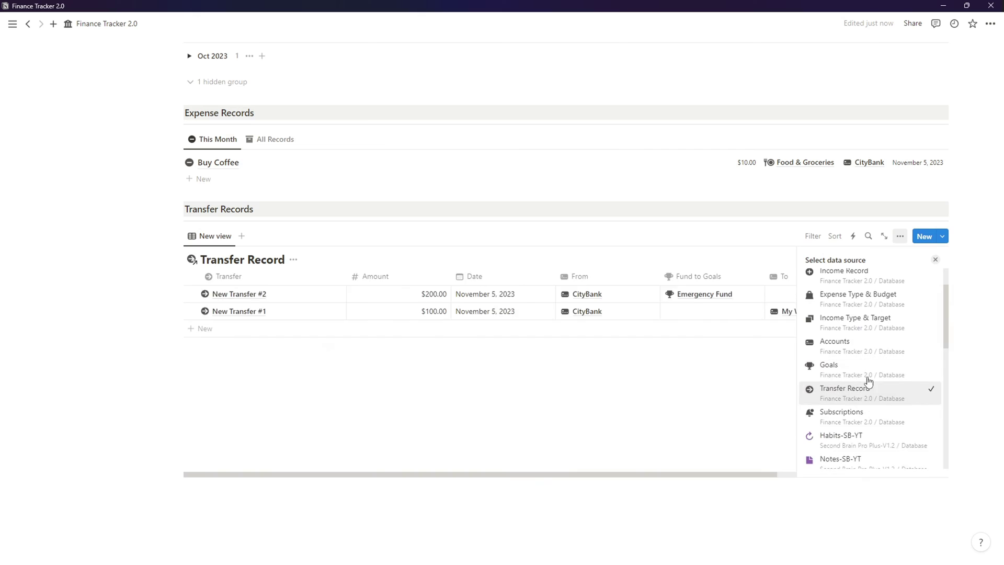
{"action": "left_click", "coordinate": [870, 287]}
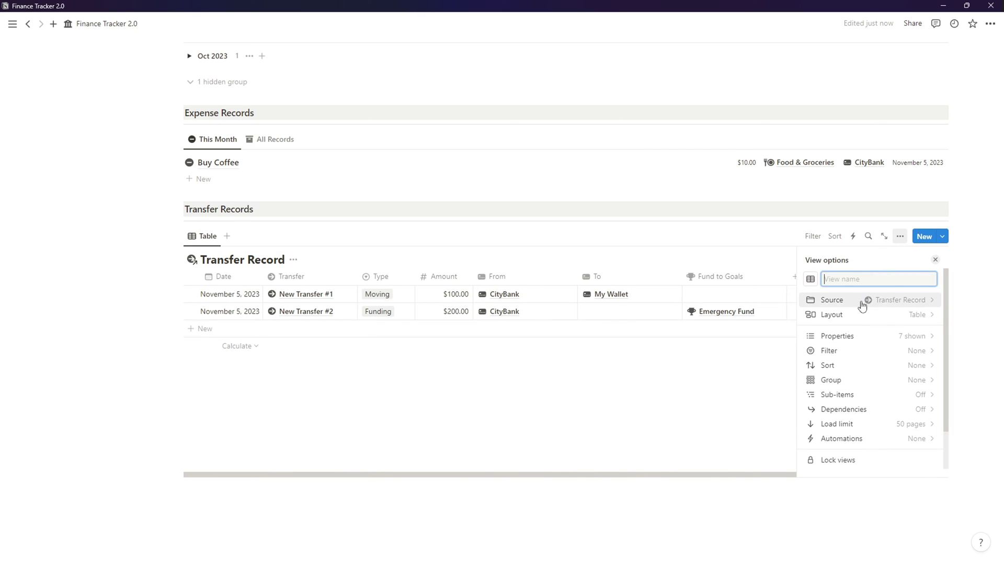
- Hide the database title of the transfer view and change its layout to List
{"action": "left_click", "coordinate": [889, 316]}
{"action": "left_click", "coordinate": [926, 379]}
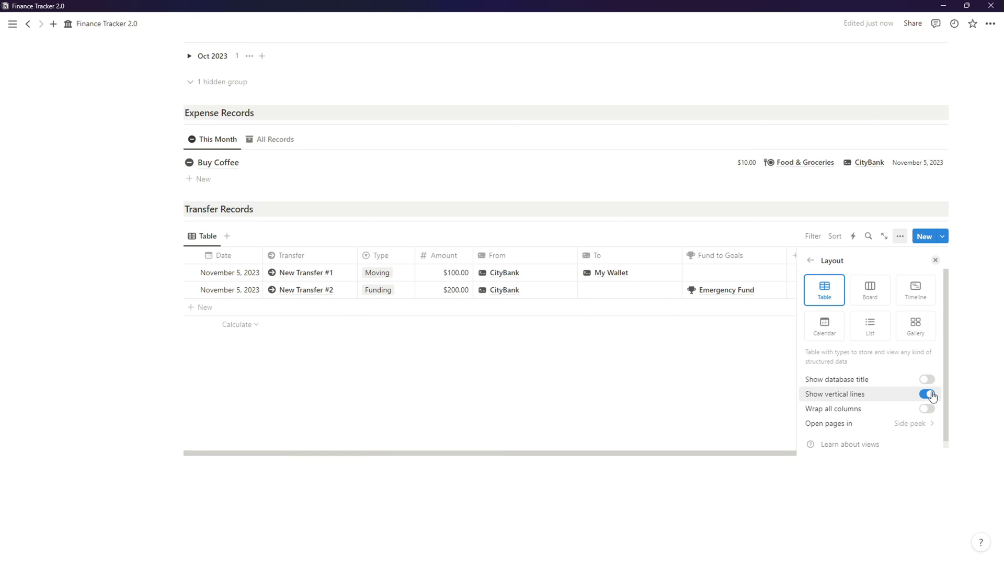
{"action": "left_click", "coordinate": [886, 329]}
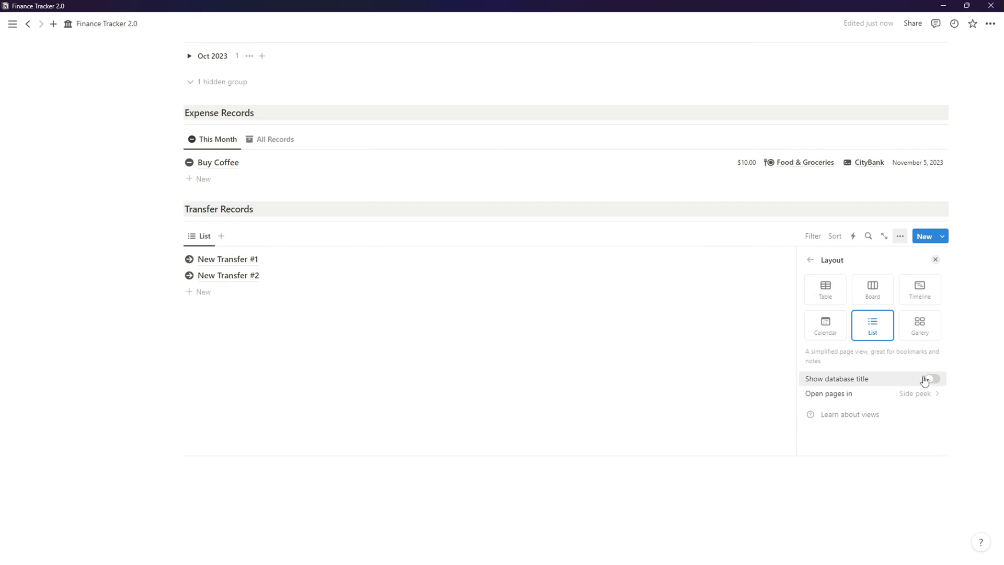
{"action": "left_click", "coordinate": [529, 368]}
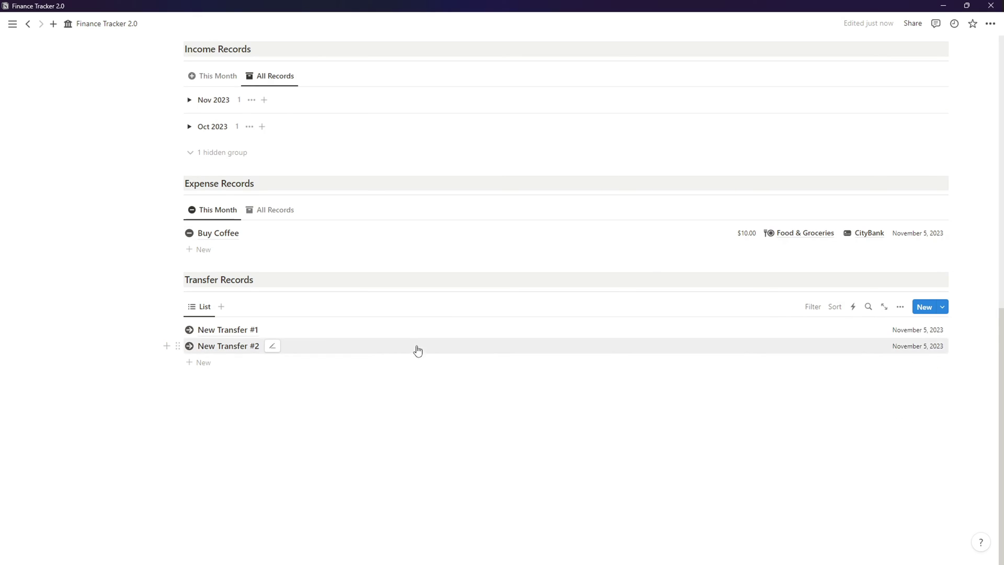
- Rename the transfer list view "This Month" and give it the circled right-arrow icon
{"action": "left_click", "coordinate": [203, 306]}
{"action": "left_click", "coordinate": [228, 328]}
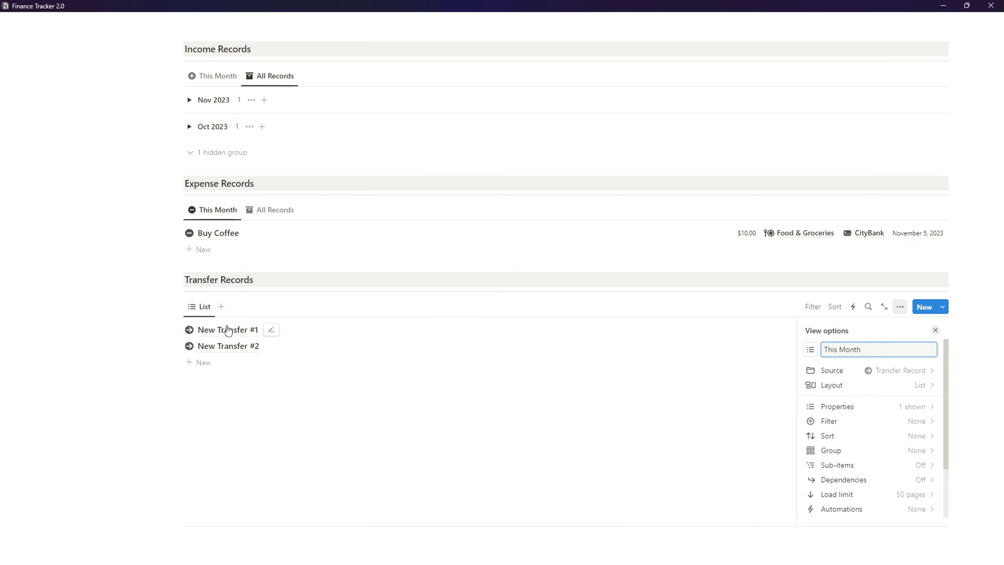
{"action": "left_click", "coordinate": [813, 353]}
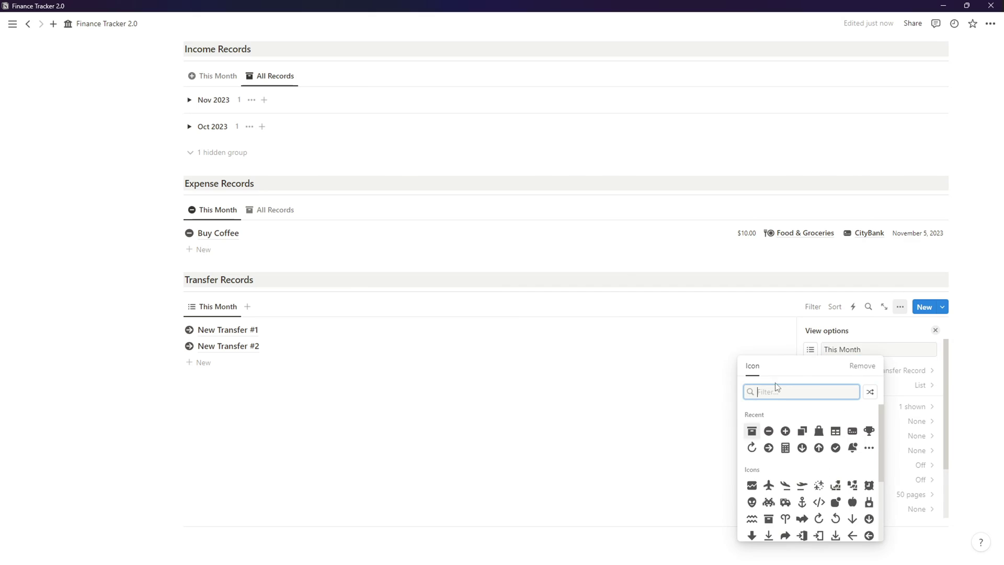
{"action": "left_click", "coordinate": [770, 448]}
- Show the Amount, Type, From, To and Fund to Goals properties in the transfer This Month list
{"action": "left_click", "coordinate": [907, 406]}
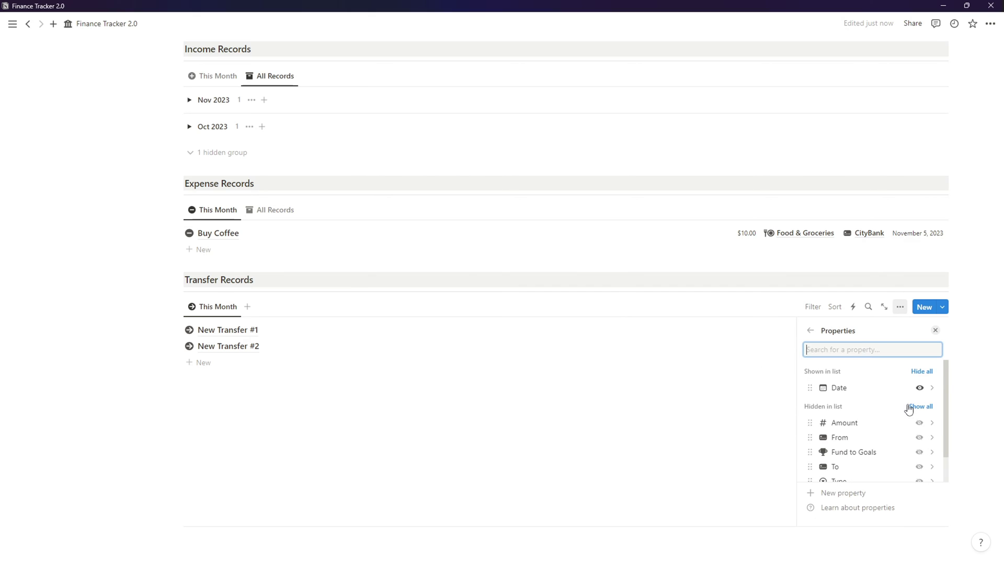
{"action": "left_click", "coordinate": [919, 423]}
{"action": "scroll", "coordinate": [919, 426], "scroll_direction": "down", "scroll_amount": 1}
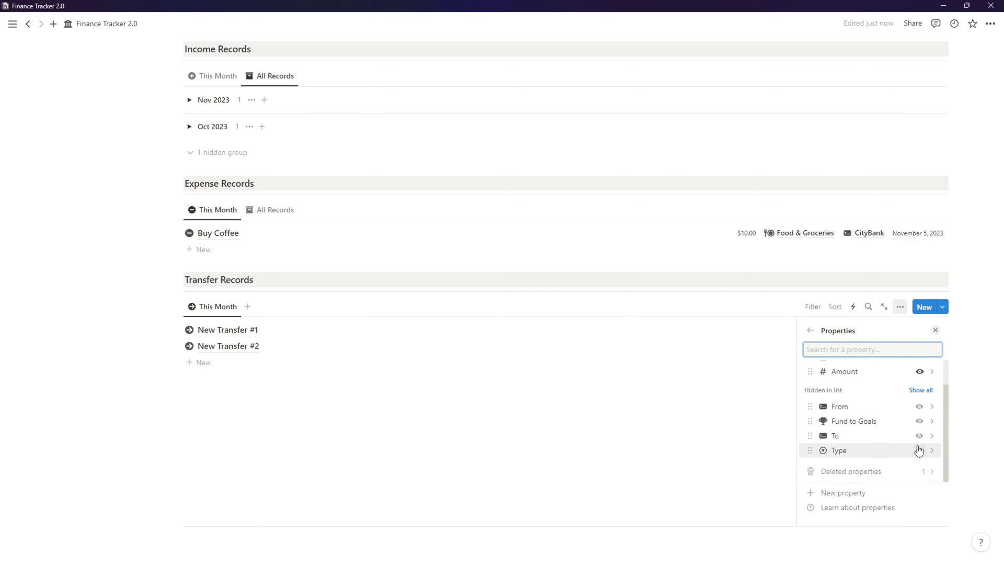
{"action": "left_click", "coordinate": [918, 450]}
{"action": "left_click", "coordinate": [919, 421]}
{"action": "left_click", "coordinate": [918, 450]}
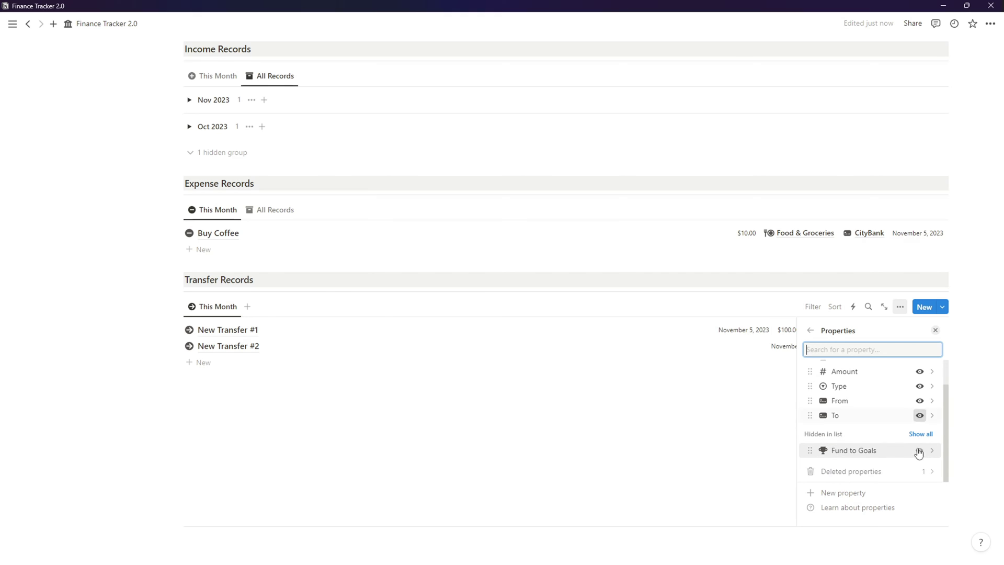
{"action": "left_click", "coordinate": [920, 453]}
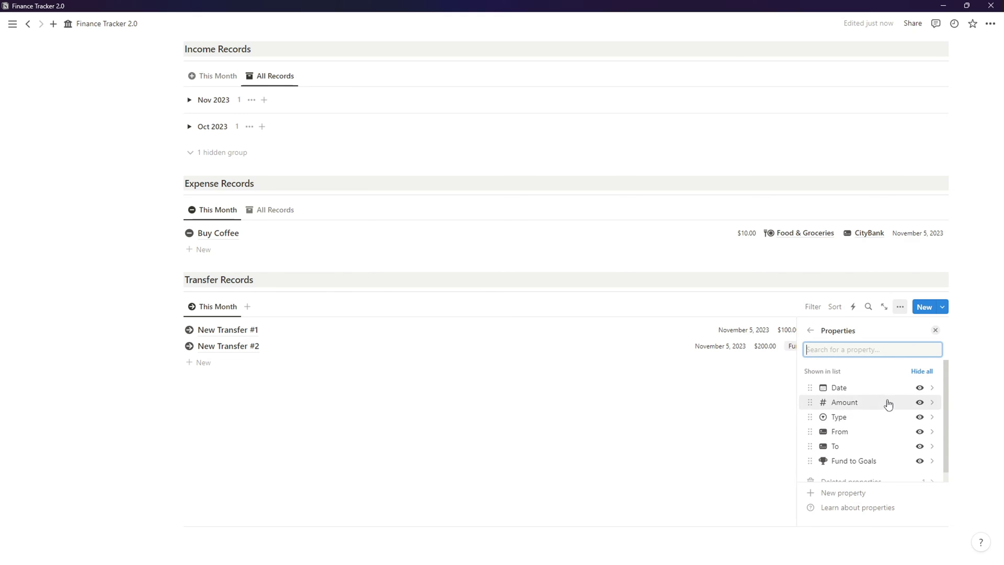
- Move the Date property to the end of the transfer list's property order, with Amount ahead of Type
{"action": "left_click_drag", "start_coordinate": [884, 387], "coordinate": [862, 467]}
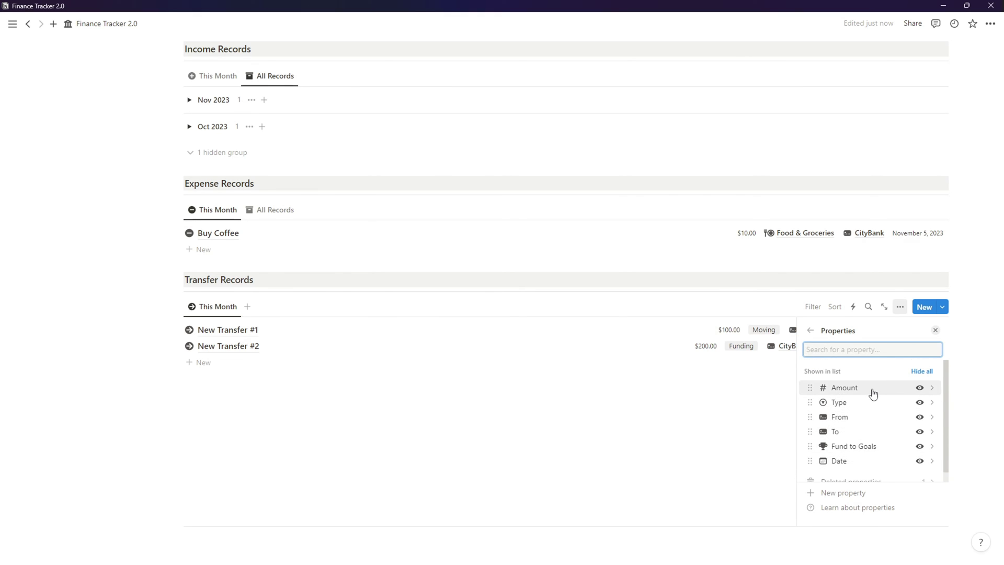
{"action": "left_click_drag", "start_coordinate": [840, 393], "coordinate": [870, 413]}
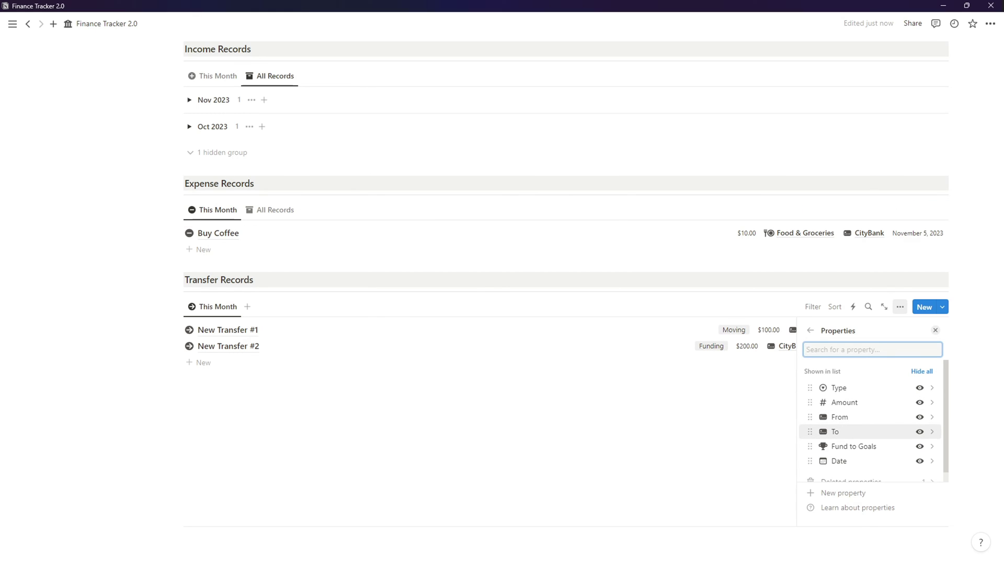
{"action": "left_click_drag", "start_coordinate": [872, 393], "coordinate": [869, 408]}
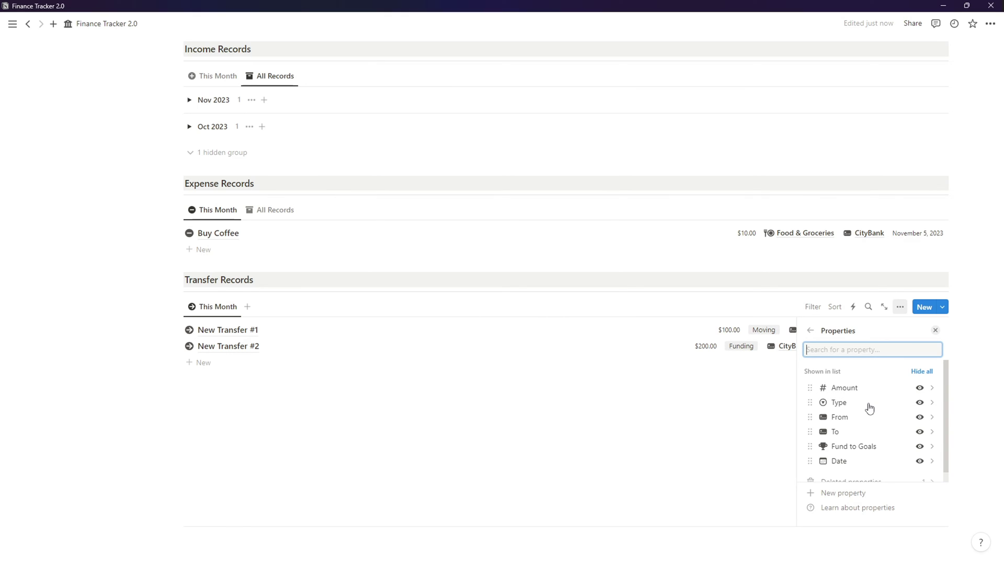
{"action": "left_click", "coordinate": [754, 478]}
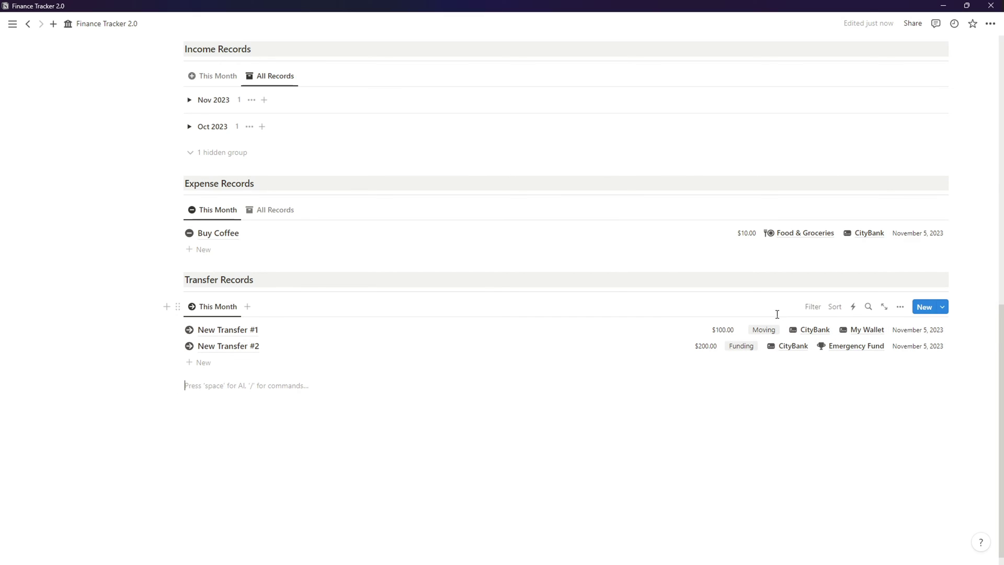
- Filter the transfer This Month view to records whose Date is relative to today, this month
{"action": "left_click", "coordinate": [811, 308]}
{"action": "left_click", "coordinate": [772, 423]}
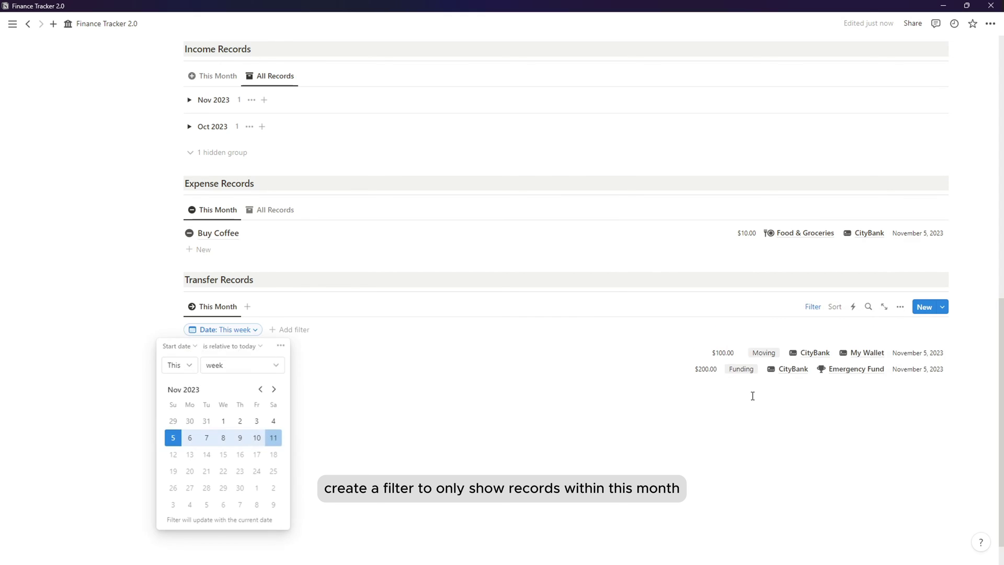
{"action": "left_click", "coordinate": [241, 364]}
{"action": "left_click", "coordinate": [277, 413]}
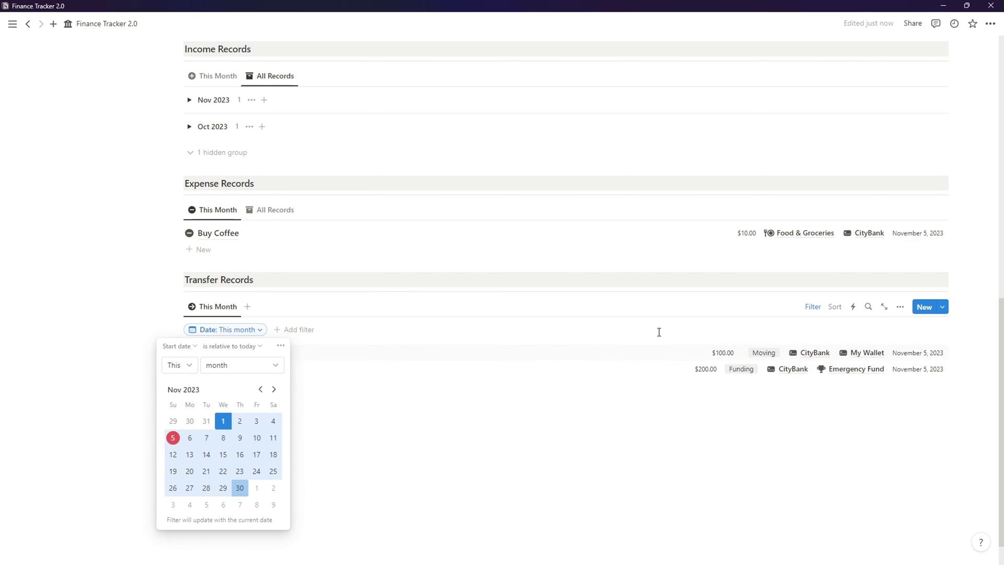
- Sort the transfer This Month view by Date in ascending order
{"action": "left_click", "coordinate": [834, 306]}
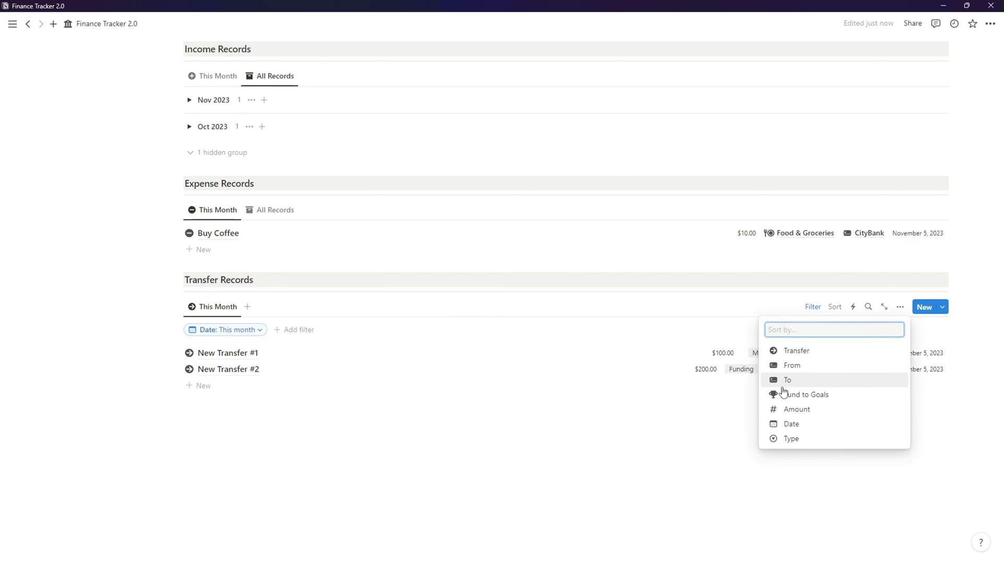
{"action": "left_click", "coordinate": [784, 419]}
{"action": "left_click", "coordinate": [233, 354]}
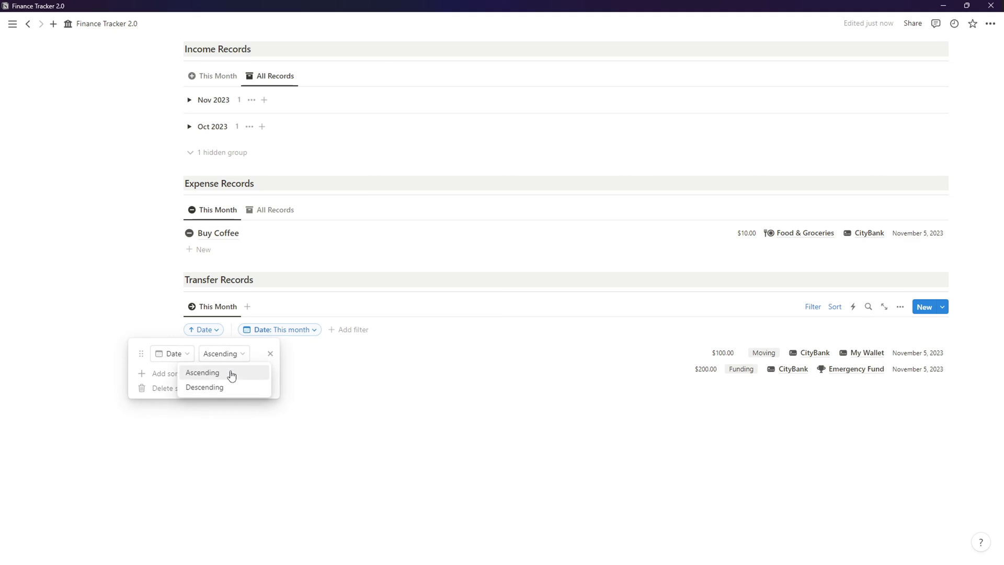
{"action": "left_click", "coordinate": [231, 372]}
{"action": "left_click", "coordinate": [422, 436]}
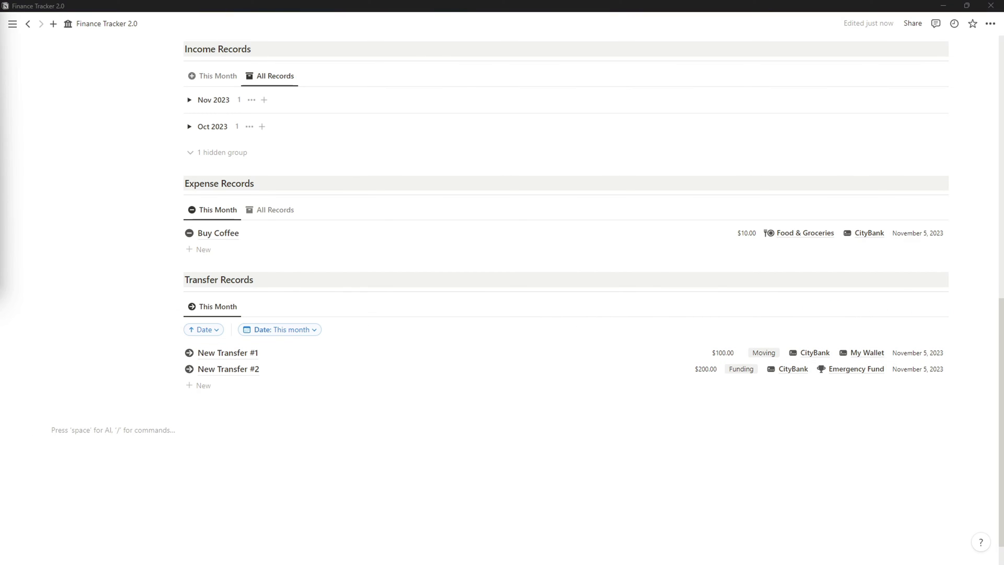
- Add a second view to the Transfer Records section, using the Transfer Record database as its source
{"action": "left_click", "coordinate": [245, 307]}
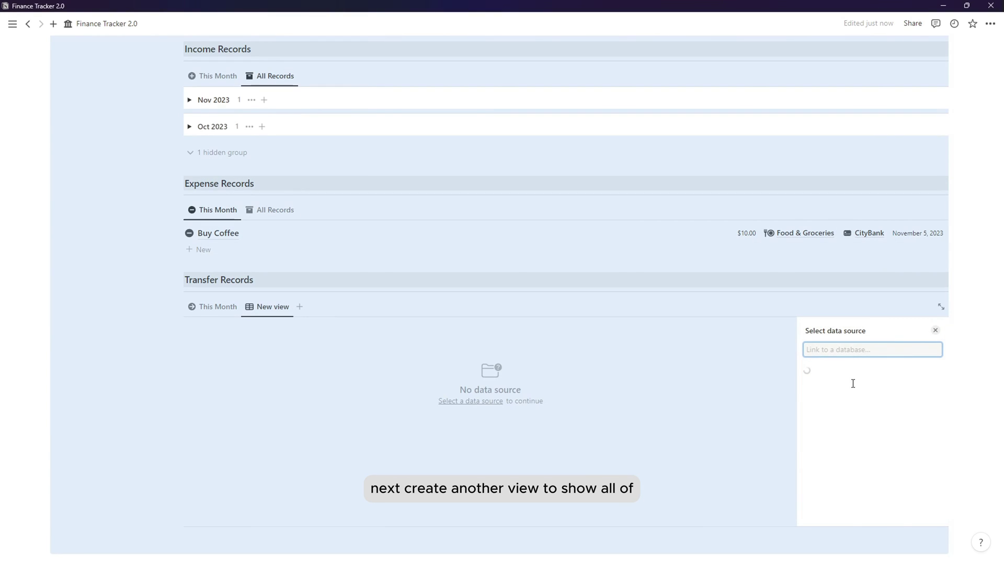
{"action": "left_click", "coordinate": [869, 372]}
{"action": "left_click", "coordinate": [885, 366]}
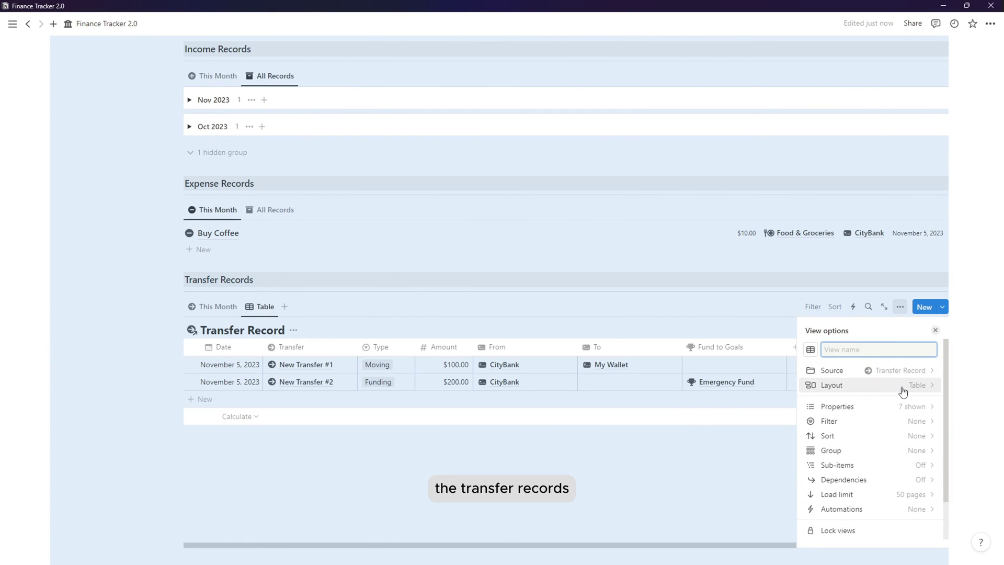
- Hide the database title and vertical lines in the new transfer table and turn off column wrapping
{"action": "left_click", "coordinate": [903, 386]}
{"action": "left_click", "coordinate": [932, 449]}
{"action": "left_click", "coordinate": [928, 464]}
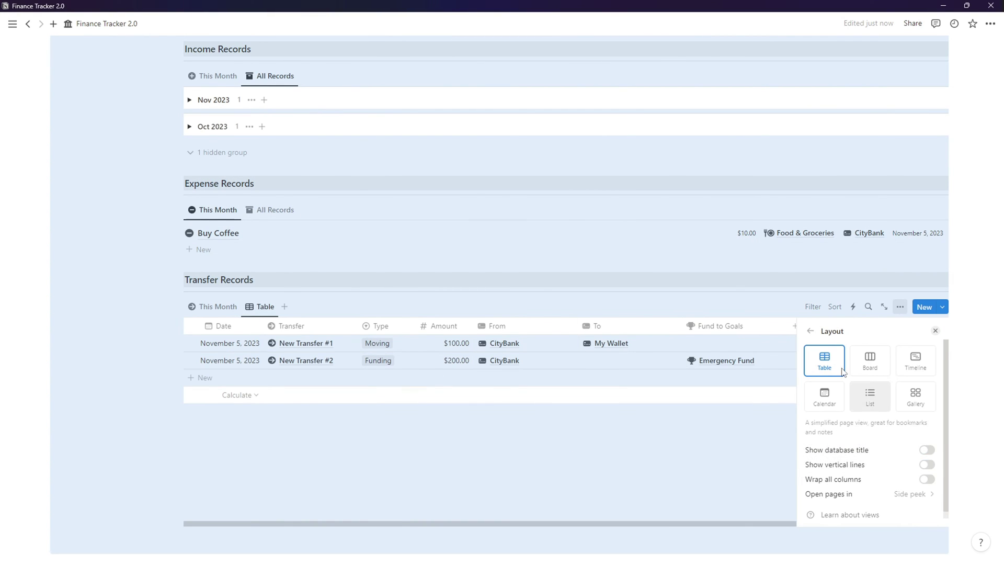
- Name the new transfer table view "All Records" and give it the archive box icon
{"action": "left_click", "coordinate": [810, 332]}
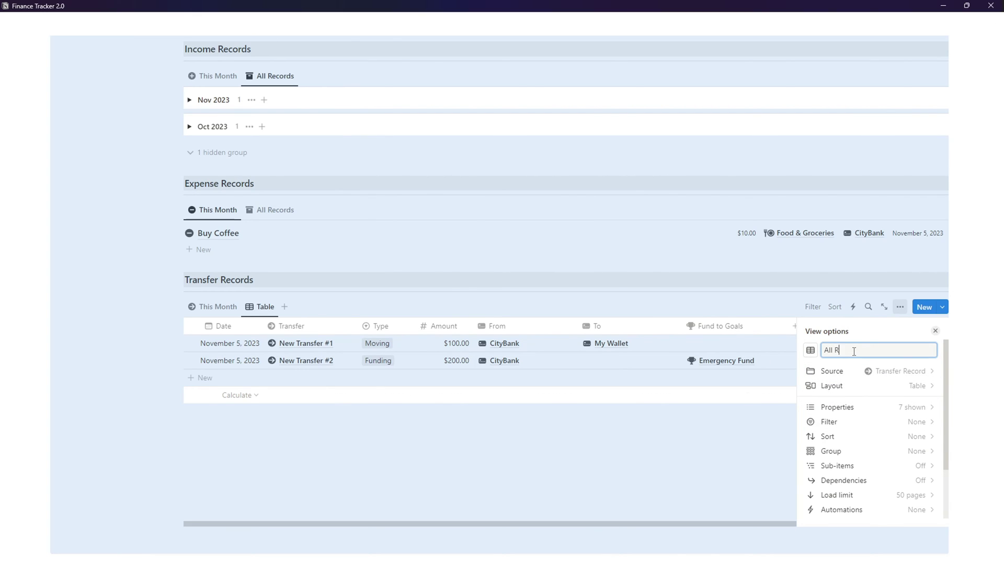
{"action": "left_click", "coordinate": [810, 350]}
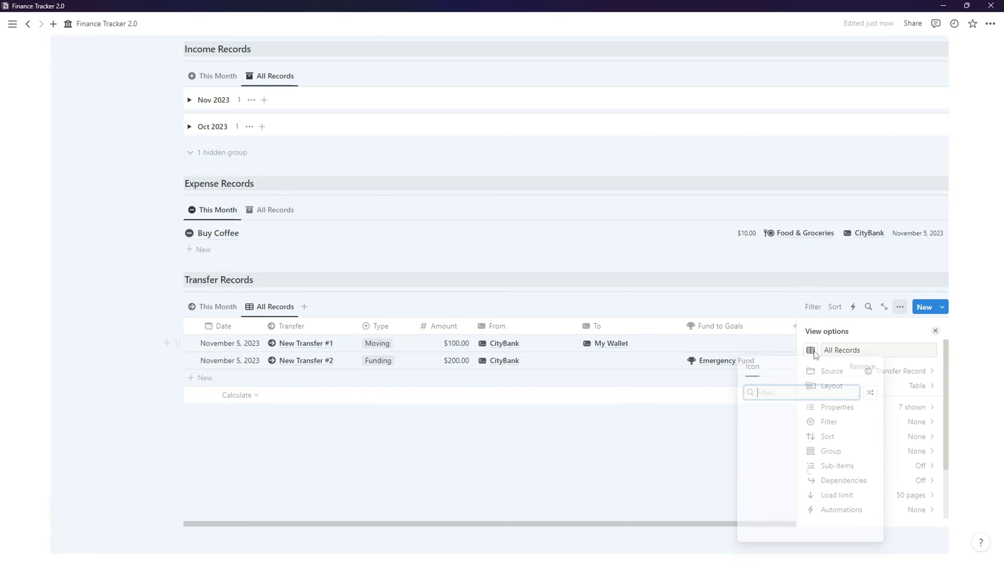
{"action": "left_click", "coordinate": [768, 432]}
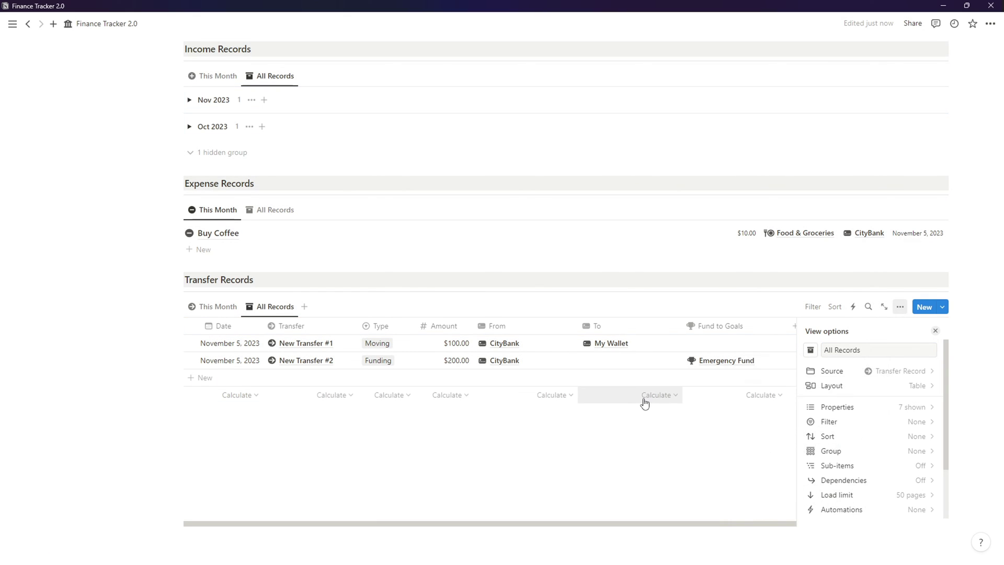
{"action": "left_click", "coordinate": [626, 443]}
- Narrow the Type, From and To columns in the transfer All Records table
{"action": "left_click_drag", "start_coordinate": [416, 319], "coordinate": [410, 319]}
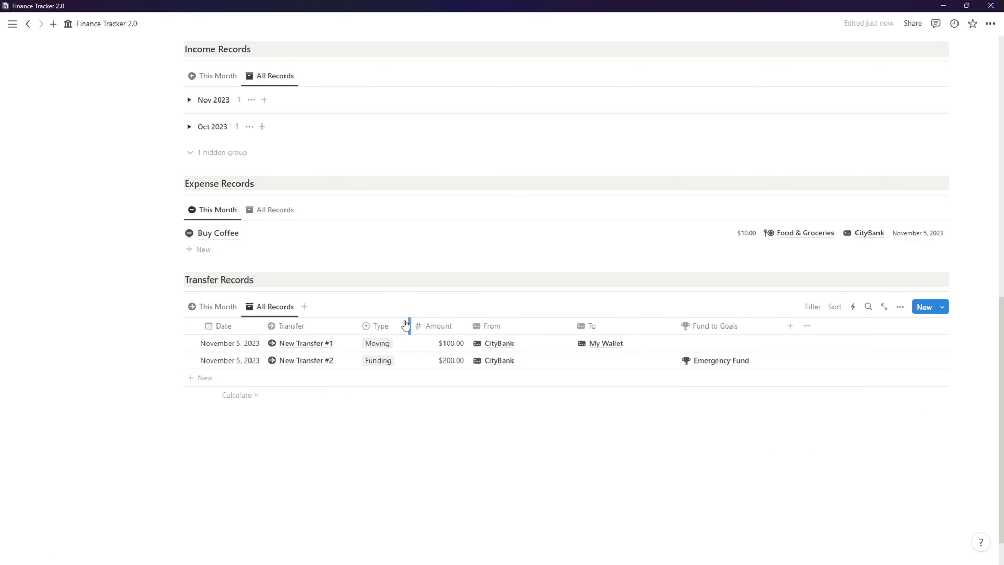
{"action": "left_click_drag", "start_coordinate": [571, 325], "coordinate": [546, 325]}
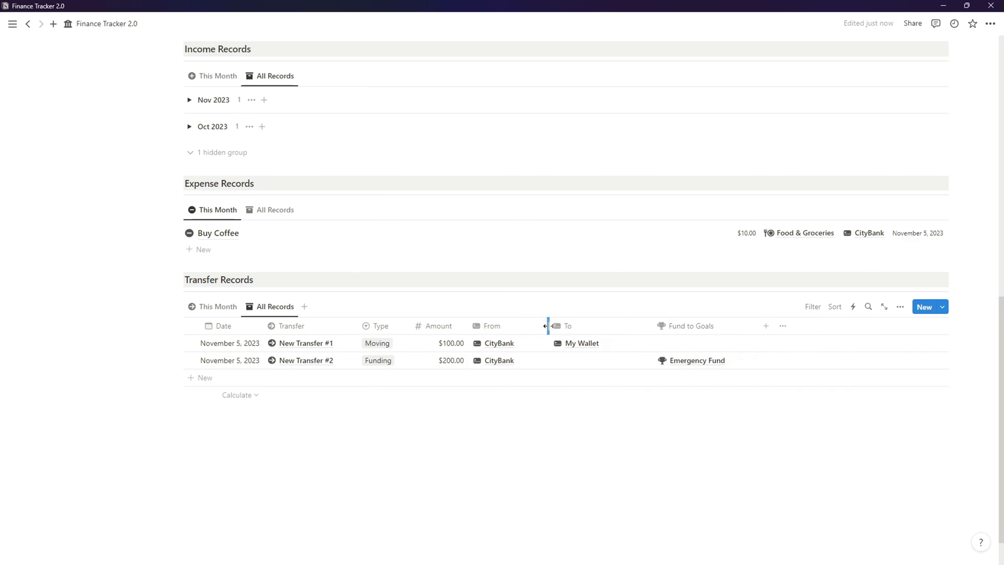
{"action": "left_click_drag", "start_coordinate": [646, 325], "coordinate": [610, 327]}
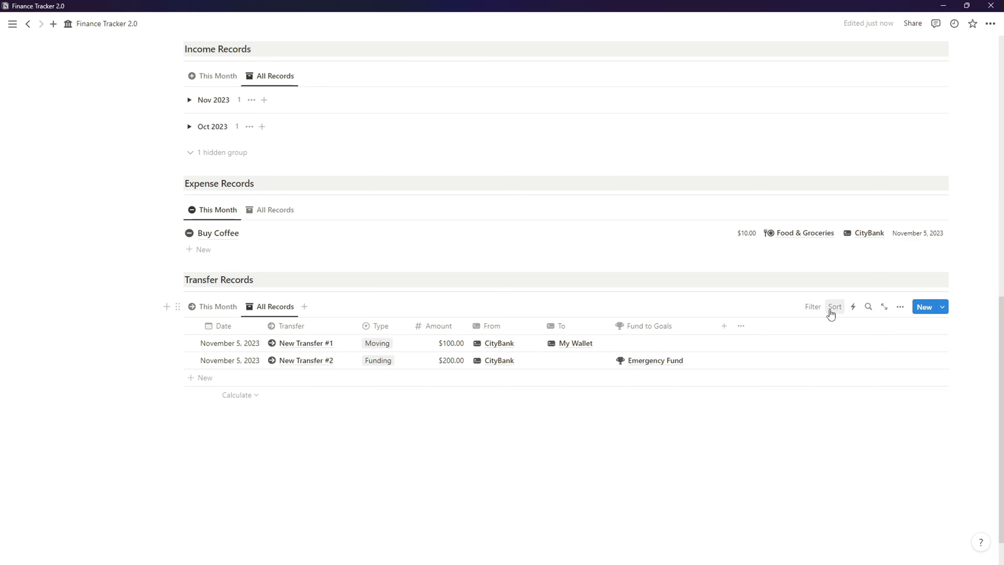
- Group the transfer All Records table by Date, with the dates grouped by month
{"action": "left_click", "coordinate": [899, 308]}
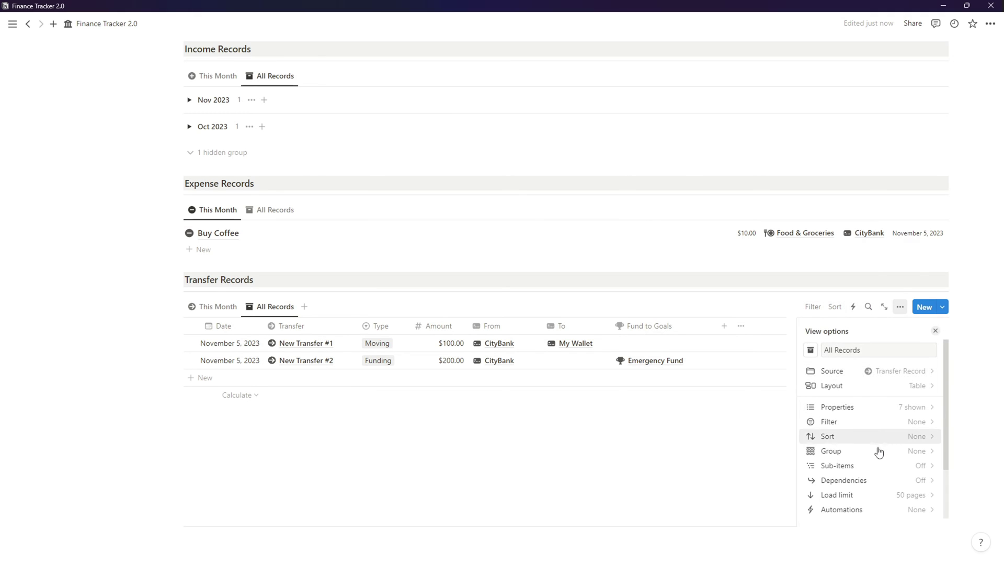
{"action": "left_click", "coordinate": [878, 450]}
{"action": "left_click", "coordinate": [870, 455]}
{"action": "left_click", "coordinate": [920, 365]}
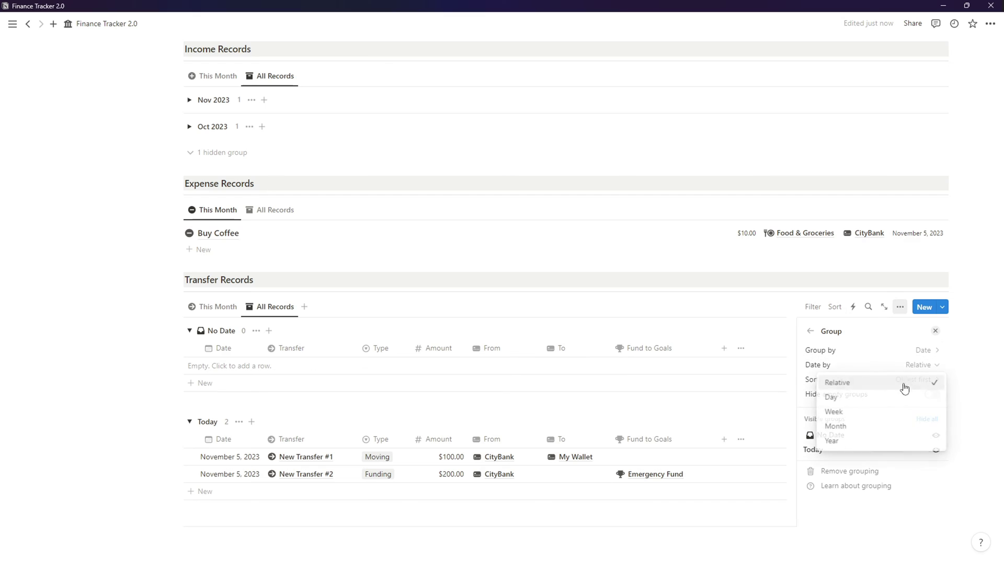
{"action": "left_click", "coordinate": [889, 424]}
- Order the transfer table's month groups newest first and hide empty groups
{"action": "left_click", "coordinate": [924, 383]}
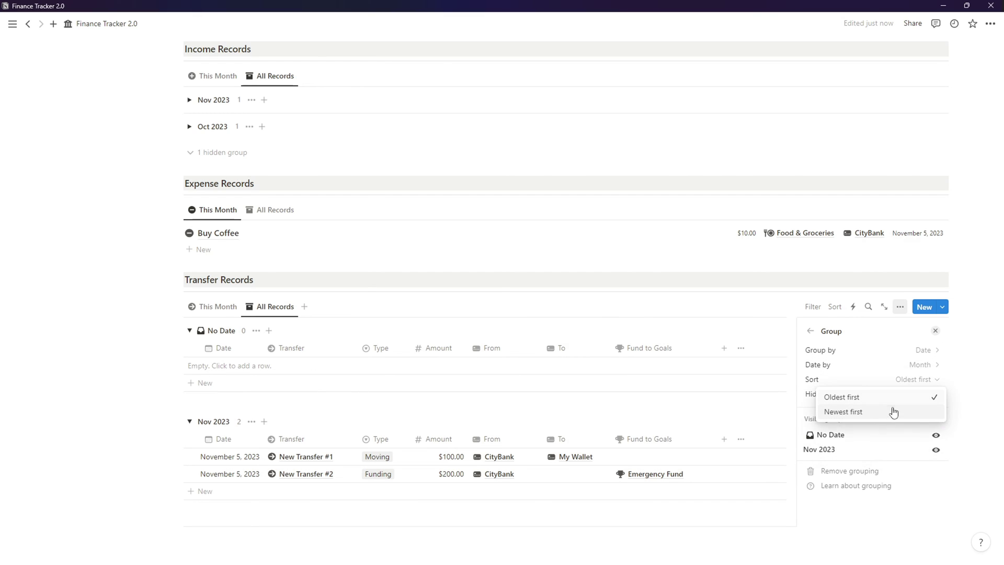
{"action": "left_click", "coordinate": [892, 410]}
{"action": "left_click", "coordinate": [932, 394]}
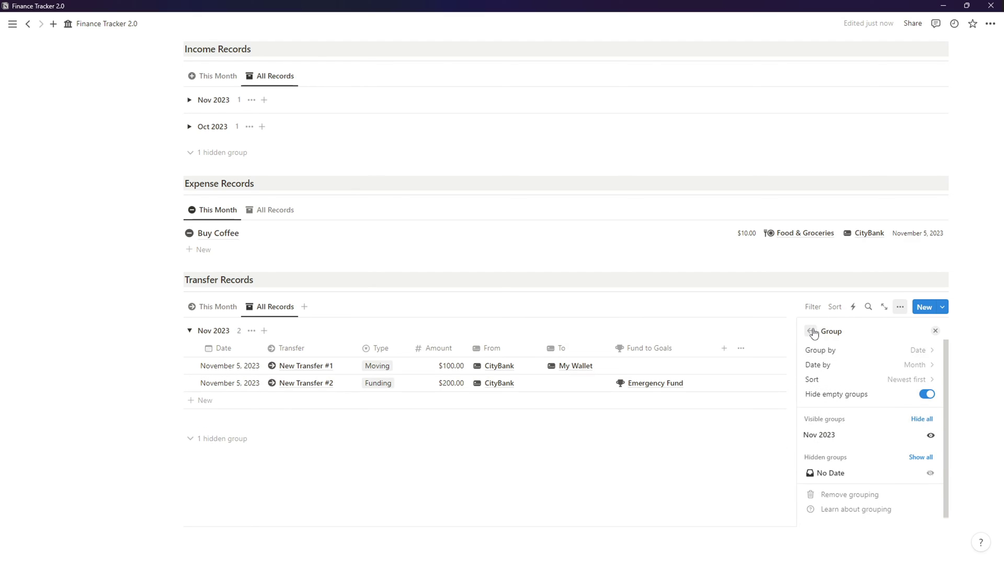
{"action": "left_click", "coordinate": [810, 330]}
{"action": "left_click", "coordinate": [688, 432]}
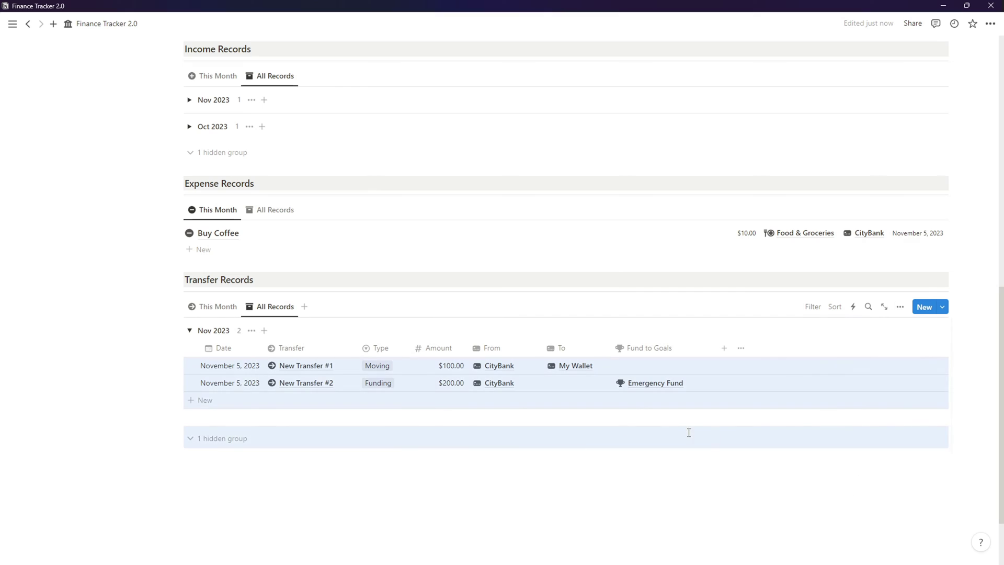
- Switch the Transfer Records and Income Records sections back to their This Month views
{"action": "left_click", "coordinate": [220, 311]}
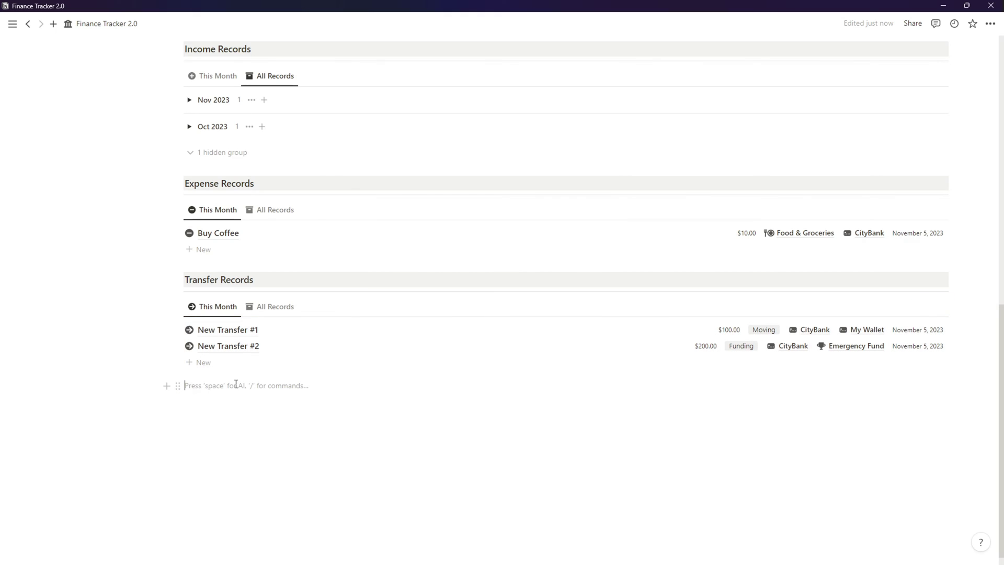
{"action": "scroll", "coordinate": [236, 384], "scroll_direction": "up", "scroll_amount": 2}
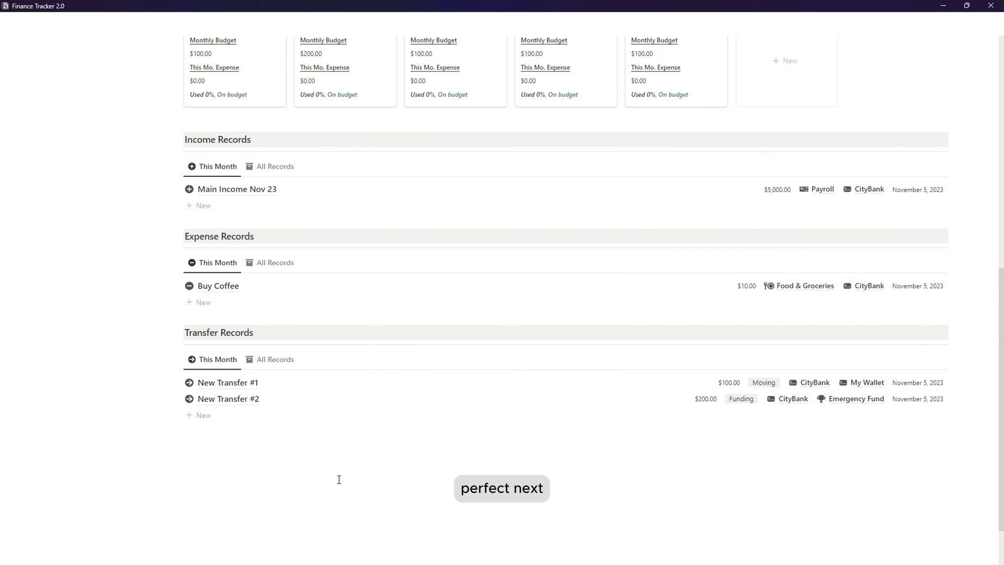
{"action": "scroll", "coordinate": [338, 475], "scroll_direction": "down", "scroll_amount": 2}
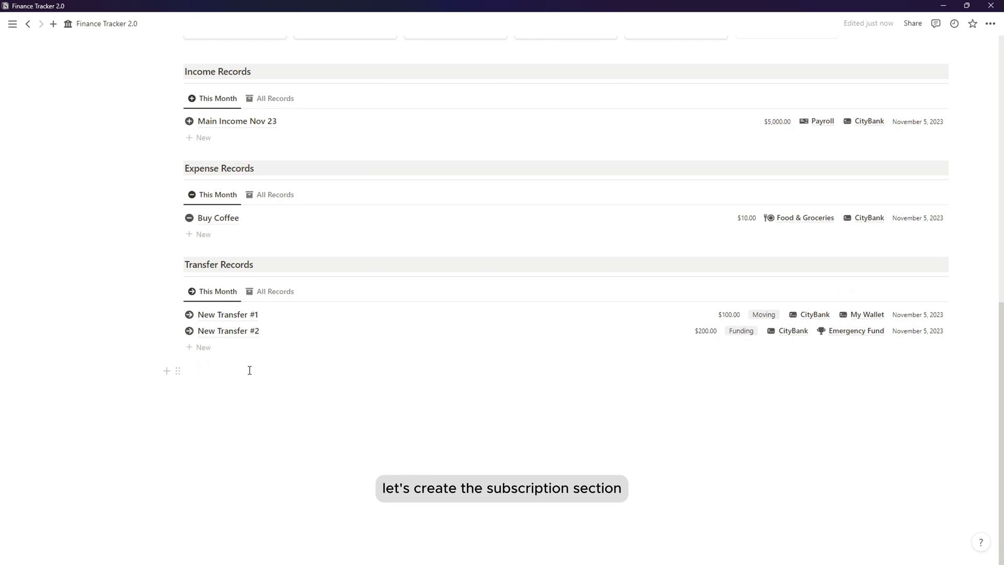
- Add a "Subscription" heading with a divider below the Transfer Records section, styled like the other section headings
{"action": "type", "text": "Budgeting"}
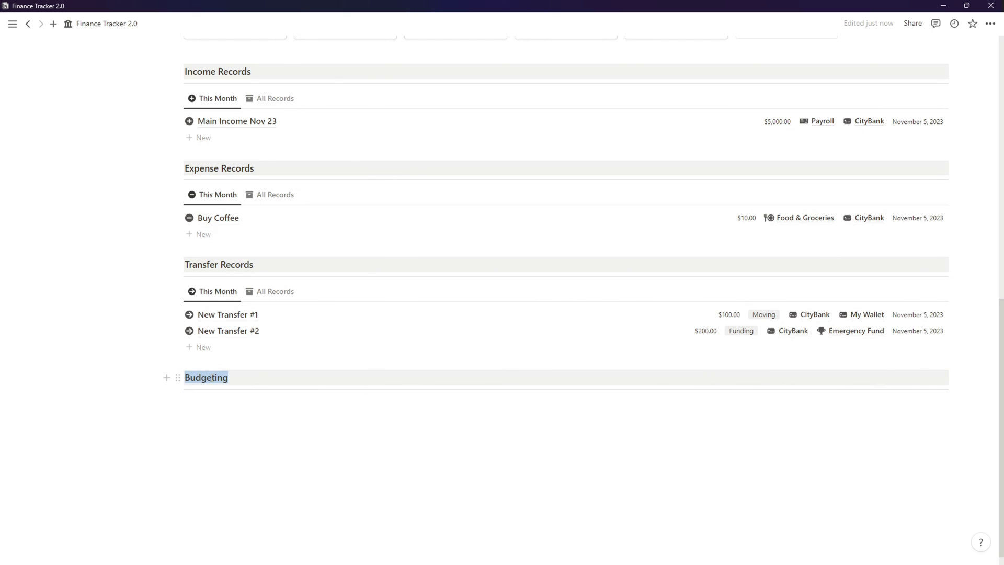
{"action": "type", "text": "Subscription"}
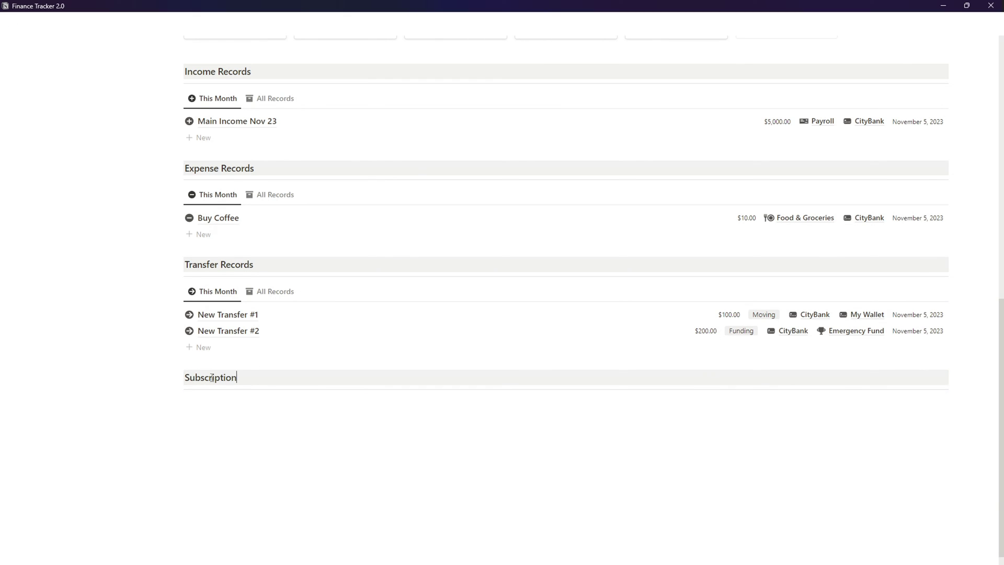
{"action": "left_click", "coordinate": [215, 399]}
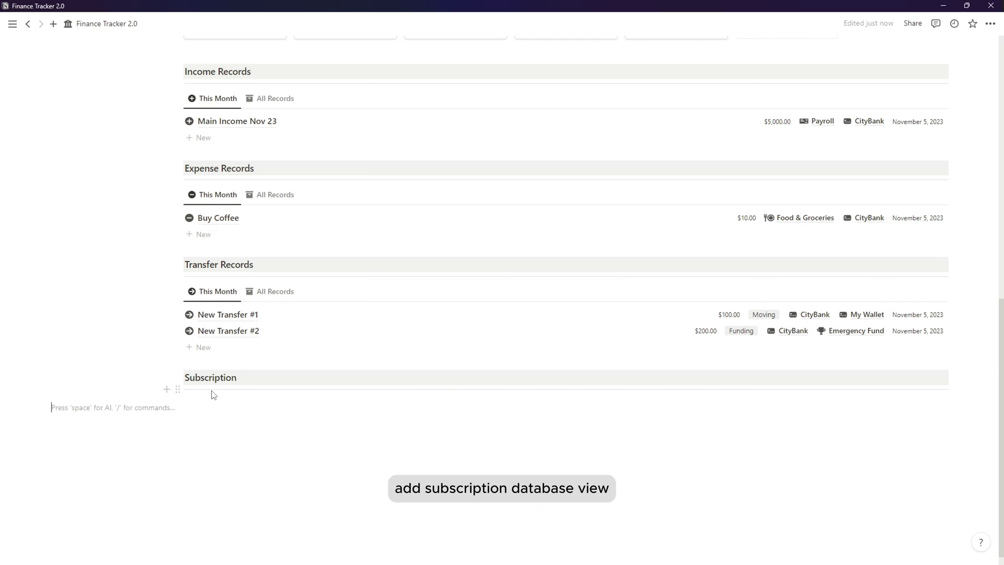
- Insert a linked view of the Subscriptions database under the Subscription heading
{"action": "type", "text": "/"}
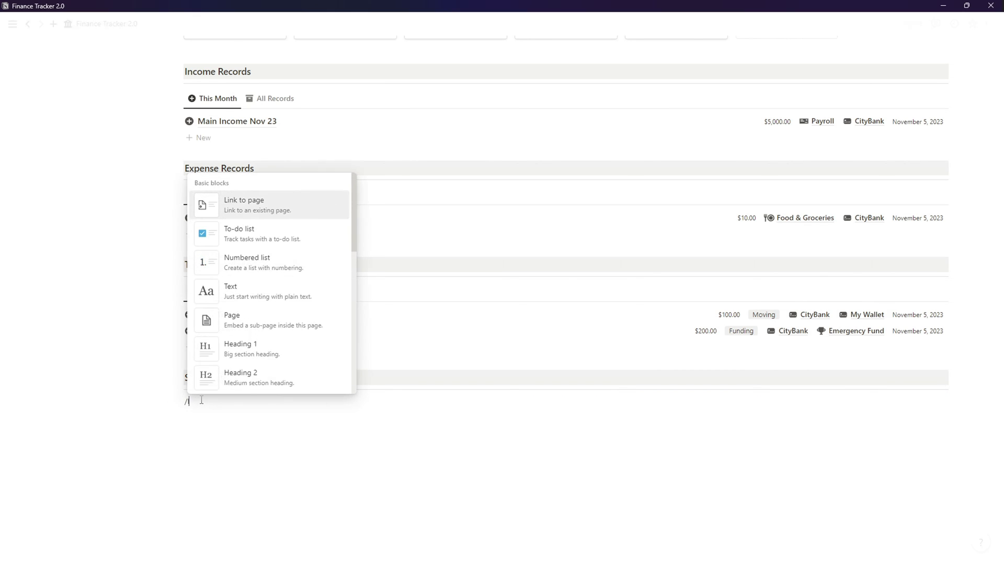
{"action": "type", "text": "linnked"}
{"action": "key", "text": "Return"}
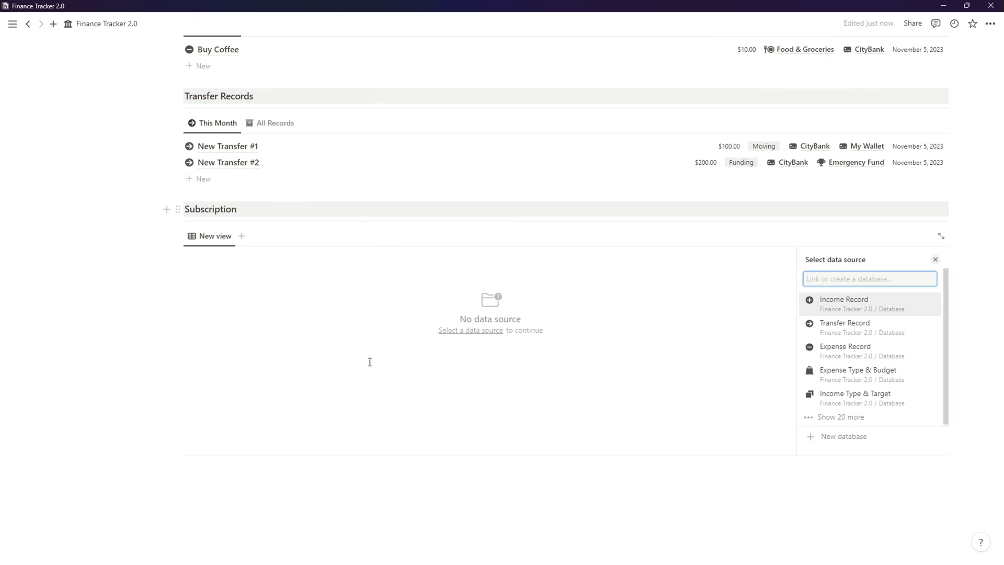
{"action": "left_click", "coordinate": [832, 419]}
{"action": "scroll", "coordinate": [878, 374], "scroll_direction": "down", "scroll_amount": 3}
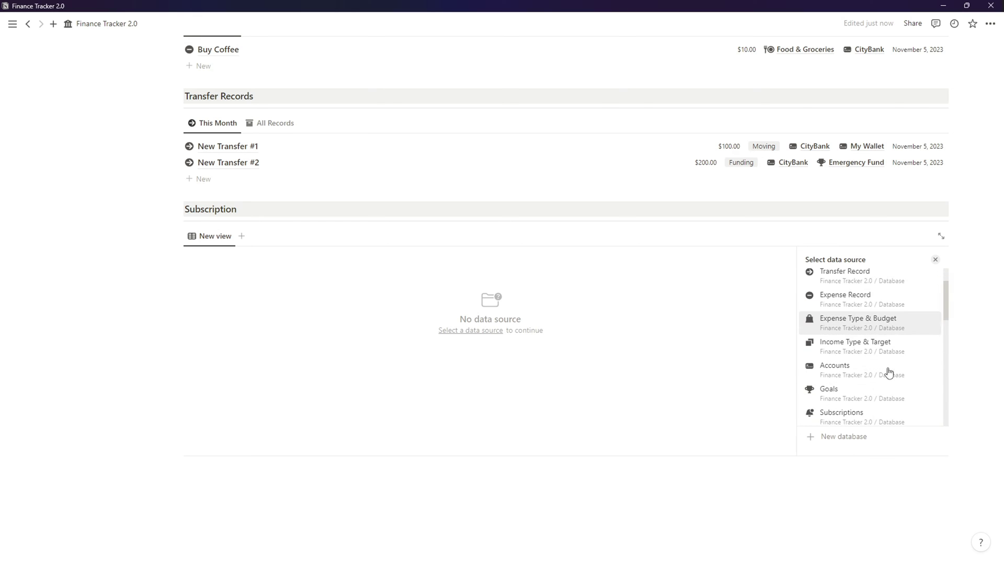
{"action": "left_click", "coordinate": [871, 366]}
{"action": "left_click", "coordinate": [866, 288]}
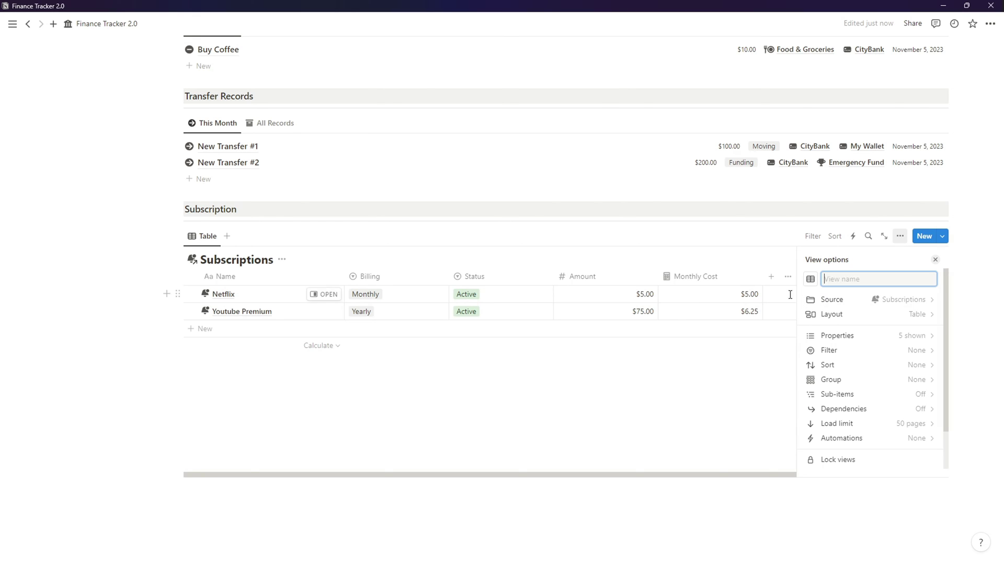
- Name the subscriptions view "Active" and give it the circular arrow icon
{"action": "type", "text": "A"}
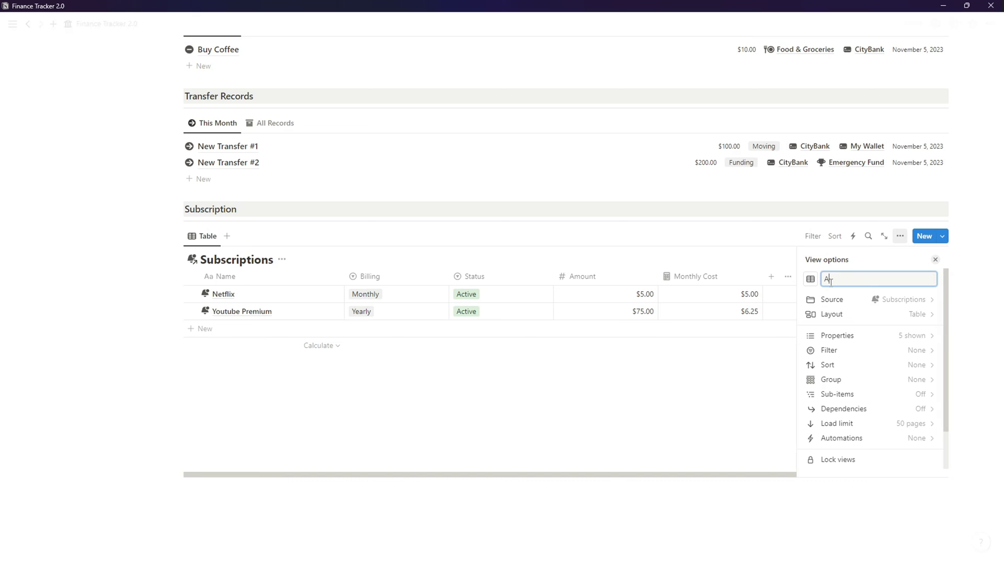
{"action": "type", "text": "ctive"}
{"action": "key", "text": "Return"}
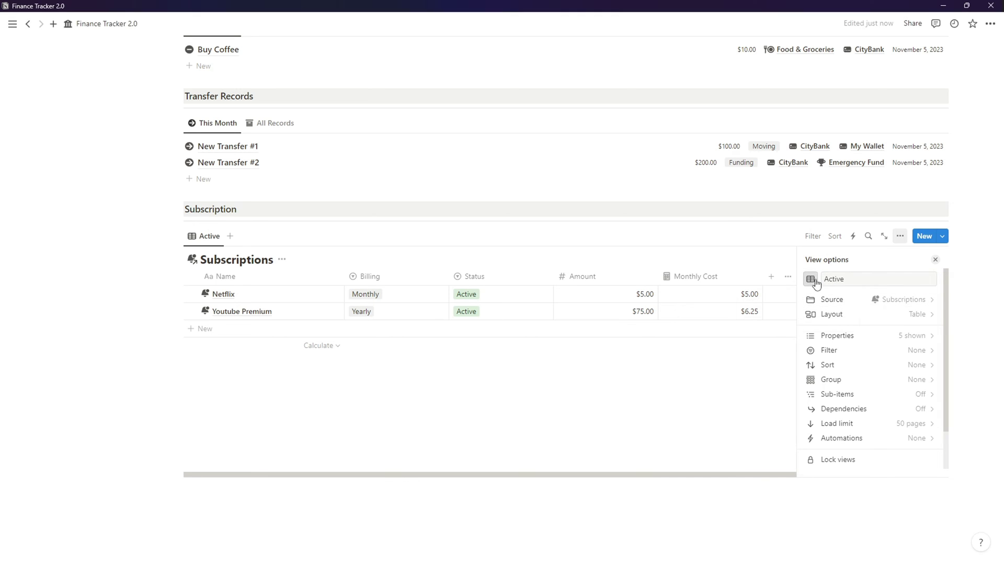
{"action": "left_click", "coordinate": [810, 279]}
{"action": "left_click", "coordinate": [768, 380]}
- Change the Active subscriptions view to the Gallery layout and hide its database title
{"action": "left_click", "coordinate": [872, 316]}
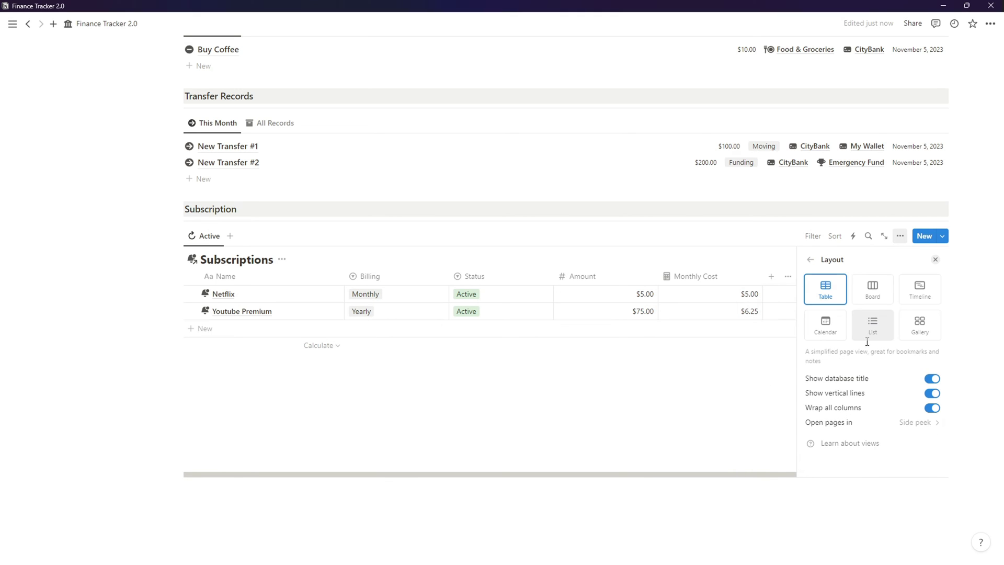
{"action": "left_click", "coordinate": [900, 327]}
{"action": "left_click", "coordinate": [925, 377]}
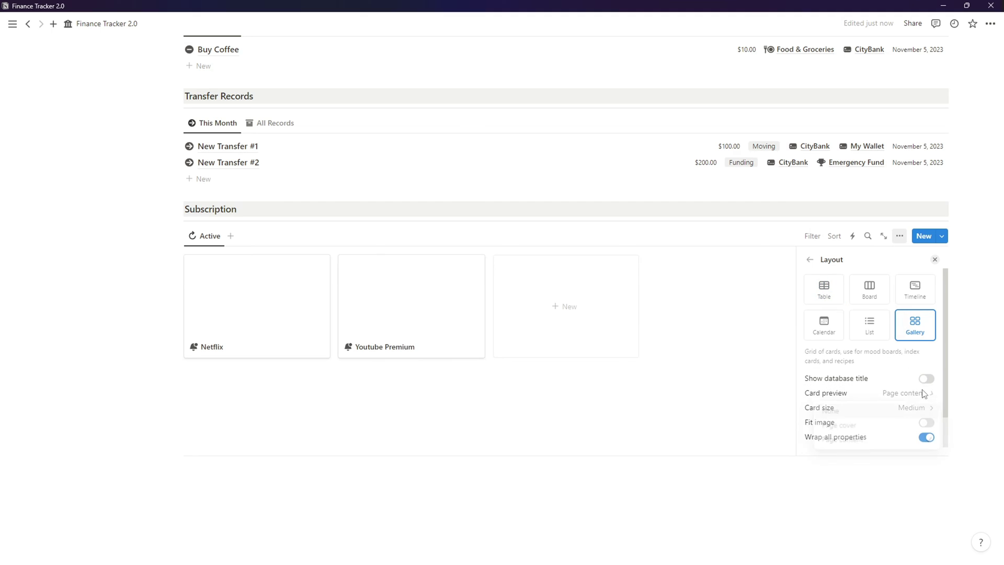
- Set the gallery's card preview to None and card size to Small, turn off property wrapping and open pages in side peek
{"action": "left_click", "coordinate": [921, 392]}
{"action": "left_click", "coordinate": [880, 411]}
{"action": "left_click", "coordinate": [921, 407]}
{"action": "left_click", "coordinate": [896, 421]}
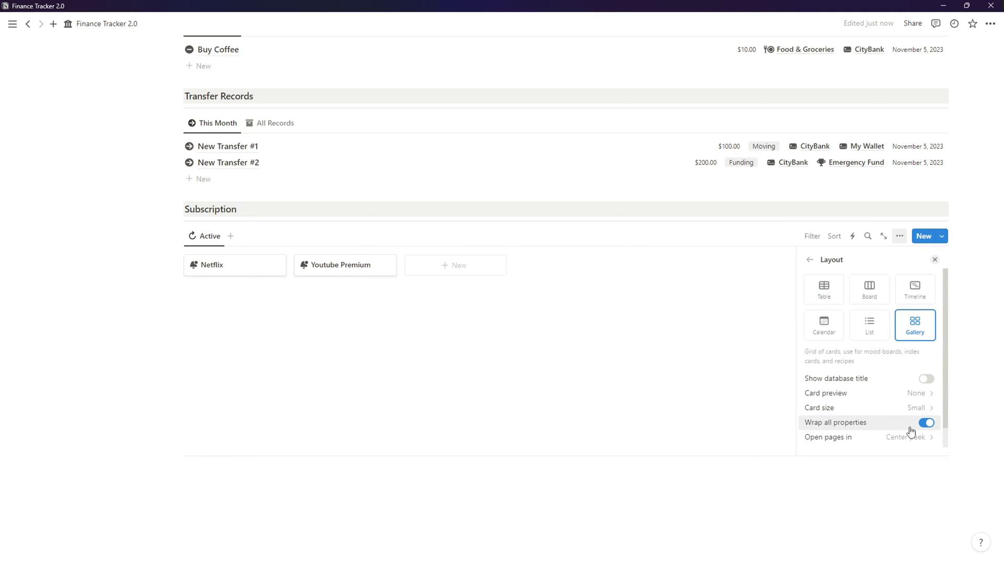
{"action": "left_click", "coordinate": [907, 436]}
{"action": "left_click", "coordinate": [901, 344]}
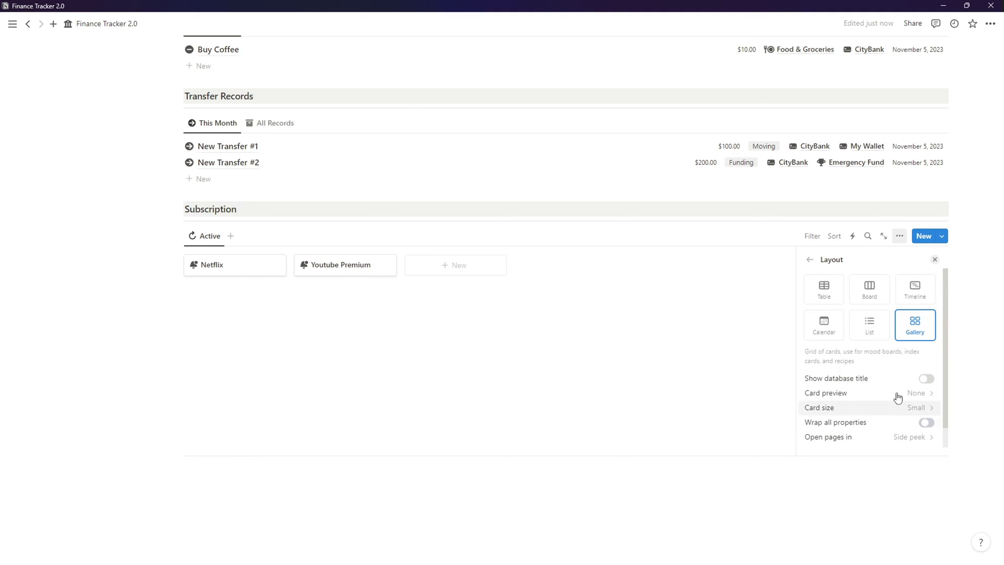
- Show the Status, Amount and Billing properties on the Active subscriptions gallery cards
{"action": "left_click", "coordinate": [809, 259]}
{"action": "left_click", "coordinate": [887, 336]}
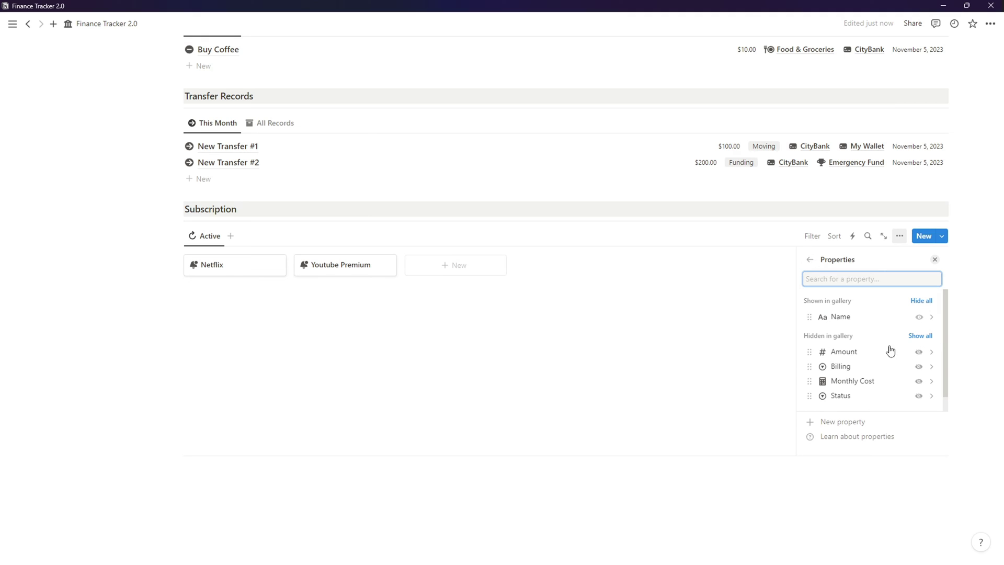
{"action": "left_click", "coordinate": [919, 395]}
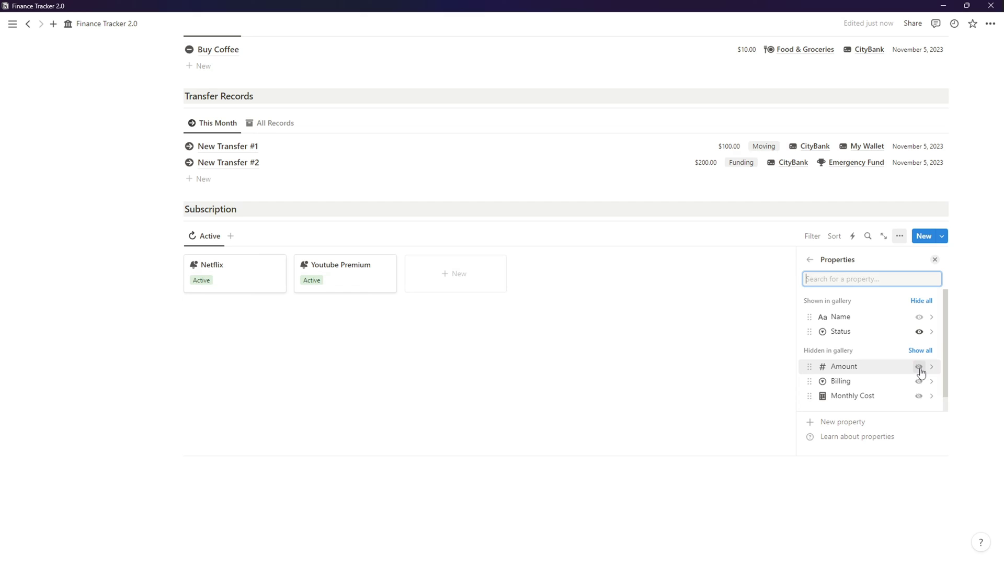
{"action": "left_click", "coordinate": [918, 365]}
{"action": "left_click", "coordinate": [919, 381]}
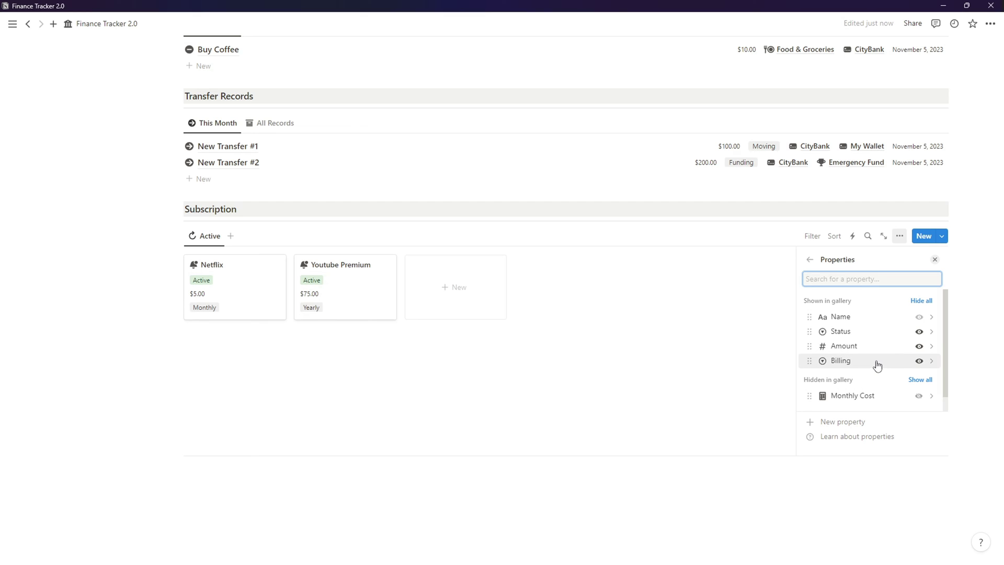
{"action": "left_click", "coordinate": [759, 360]}
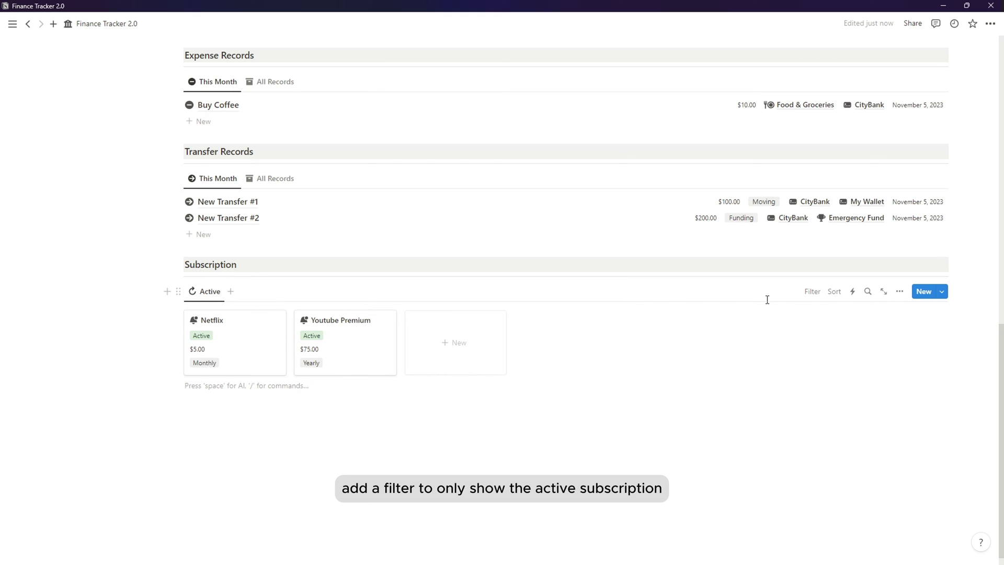
- Filter the Active subscriptions view to entries whose Status is Active and collapse the filter bar
{"action": "left_click", "coordinate": [812, 291]}
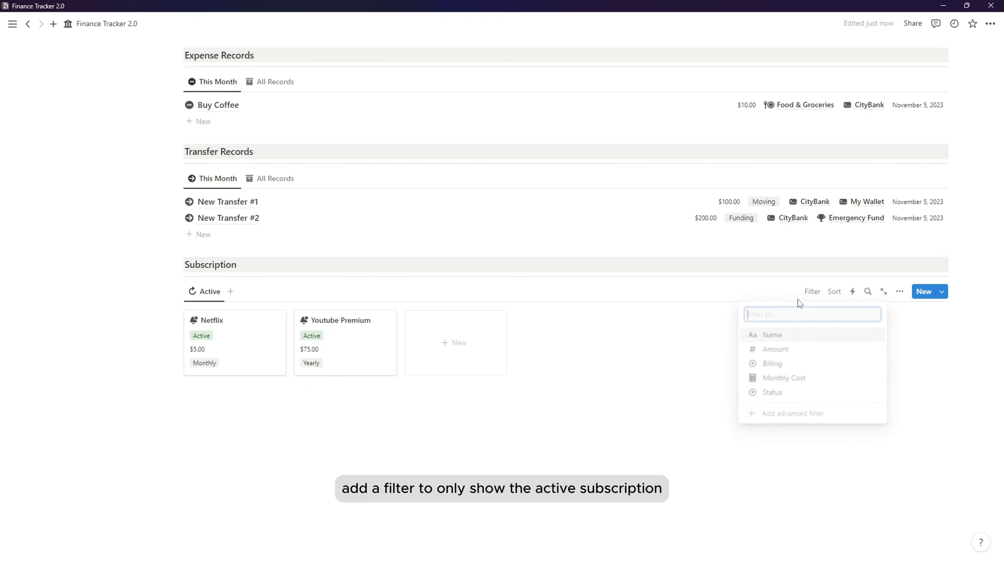
{"action": "left_click", "coordinate": [771, 393]}
{"action": "left_click", "coordinate": [207, 386]}
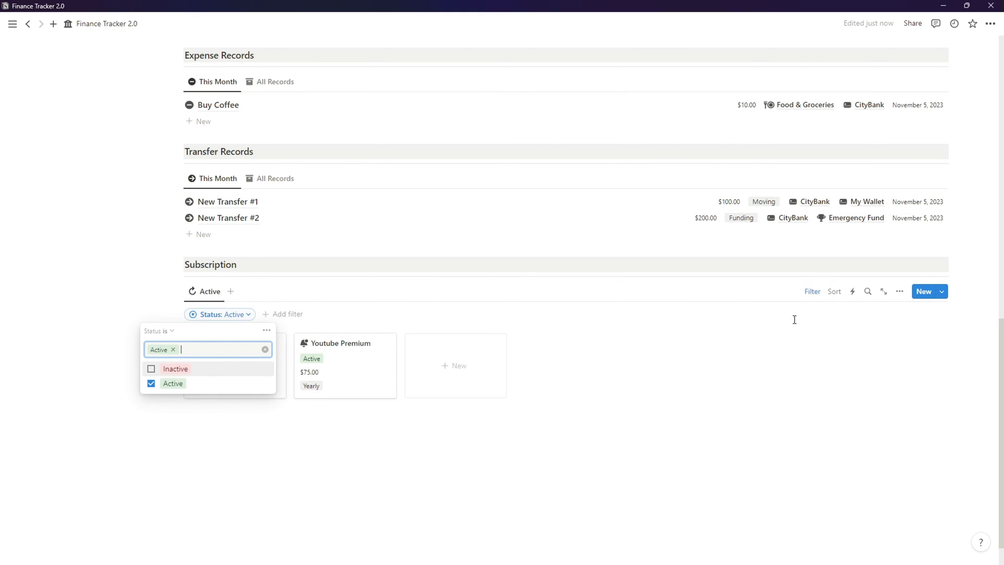
{"action": "left_click", "coordinate": [810, 294]}
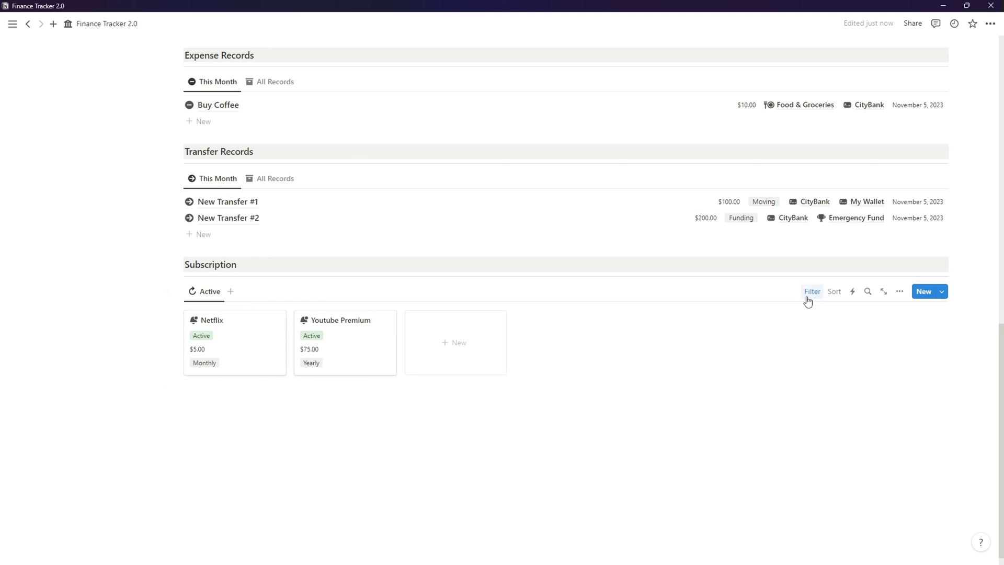
- Add a second view to the Subscription section by copying the existing Table view
{"action": "left_click", "coordinate": [230, 292]}
{"action": "left_click", "coordinate": [887, 368]}
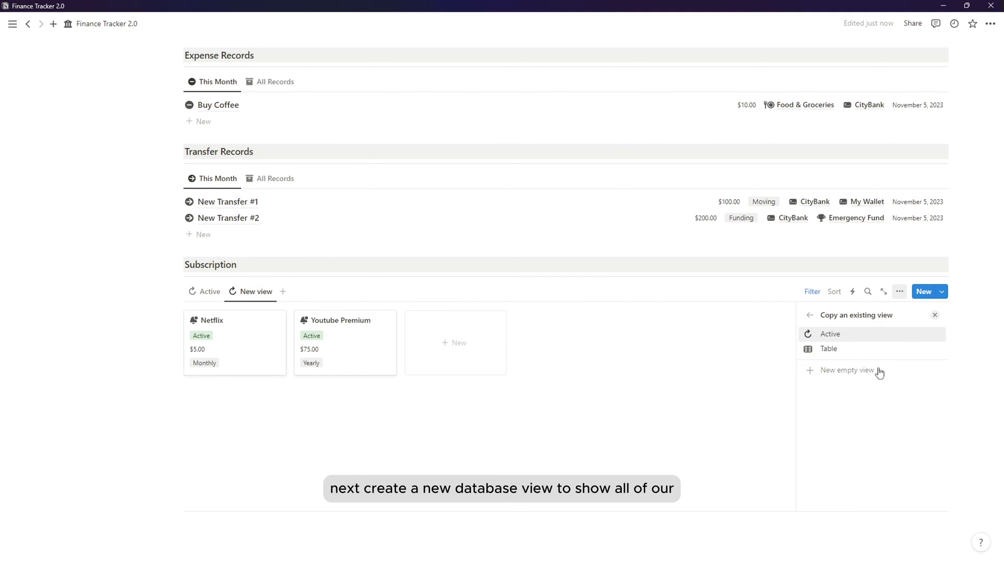
{"action": "left_click", "coordinate": [842, 353]}
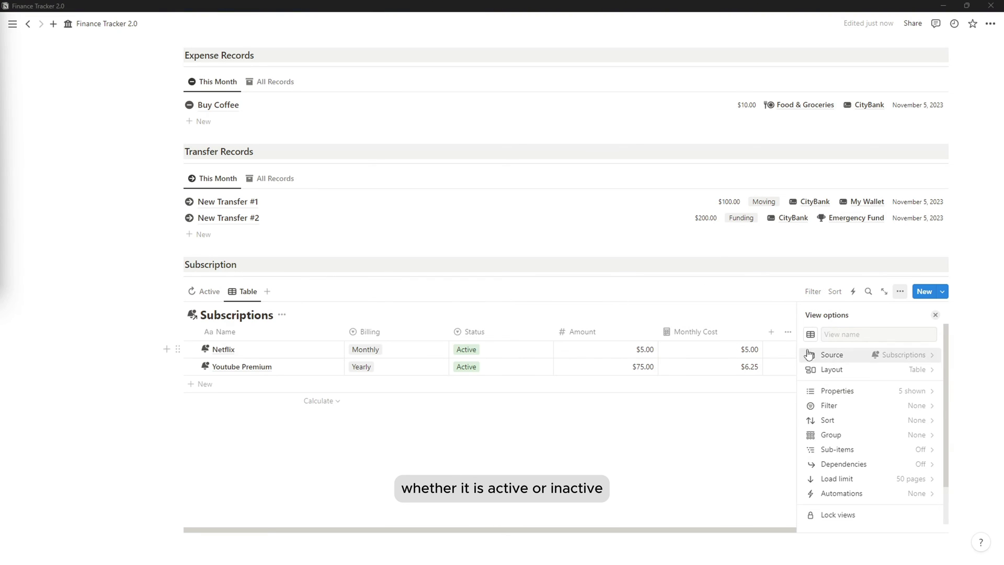
- Name the new subscriptions table view "All Subscriptions" and give it the table icon
{"action": "left_click", "coordinate": [833, 334]}
{"action": "type", "text": "All Subscr"}
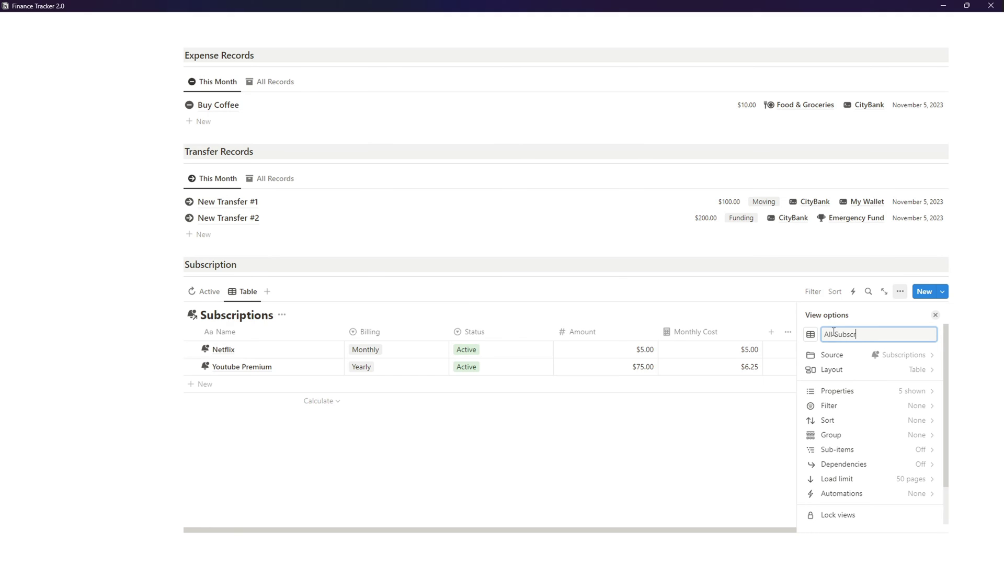
{"action": "type", "text": "iptions"}
{"action": "left_click", "coordinate": [810, 334]}
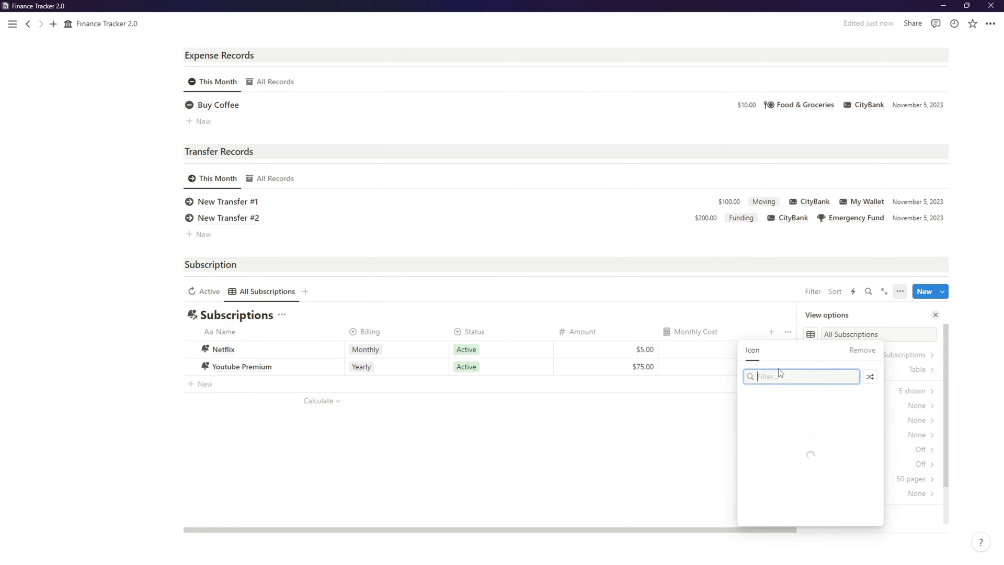
{"action": "left_click", "coordinate": [891, 408]}
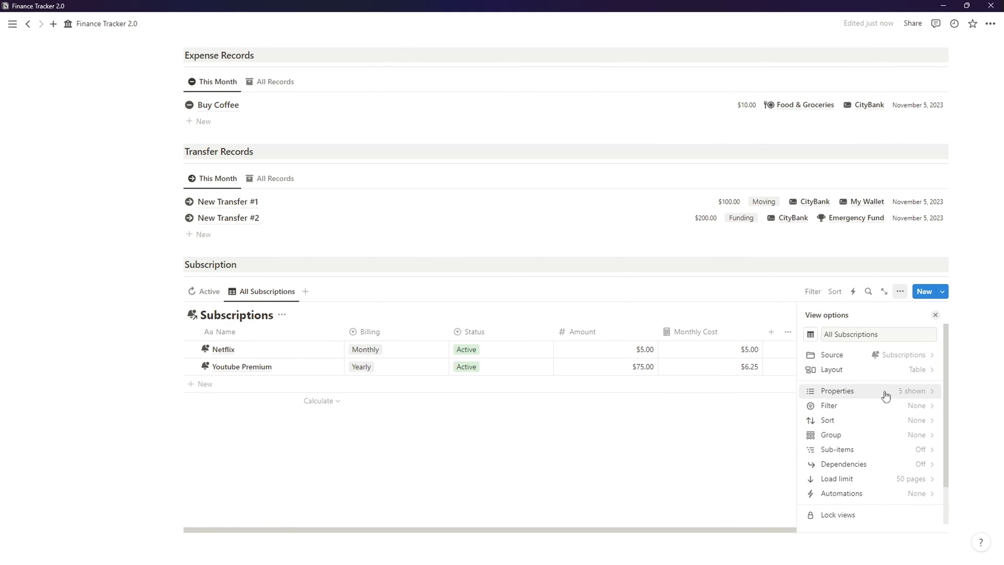
{"action": "key", "text": "Escape"}
- Narrow the Name, Billing, Status and Amount columns of the All Subscriptions table
{"action": "left_click_drag", "start_coordinate": [345, 332], "coordinate": [292, 331]}
{"action": "left_click_drag", "start_coordinate": [396, 332], "coordinate": [360, 331]}
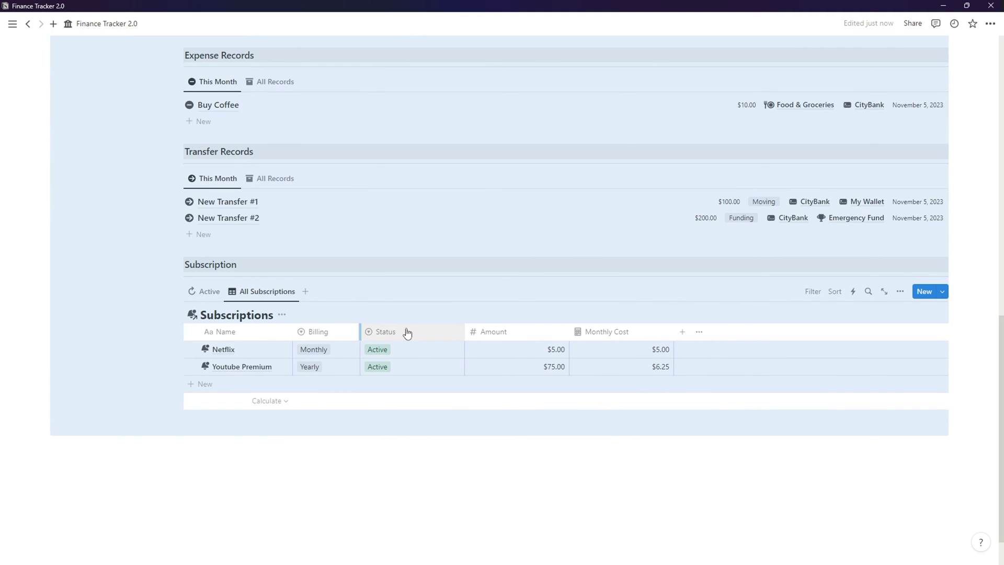
{"action": "left_click_drag", "start_coordinate": [463, 335], "coordinate": [416, 331]}
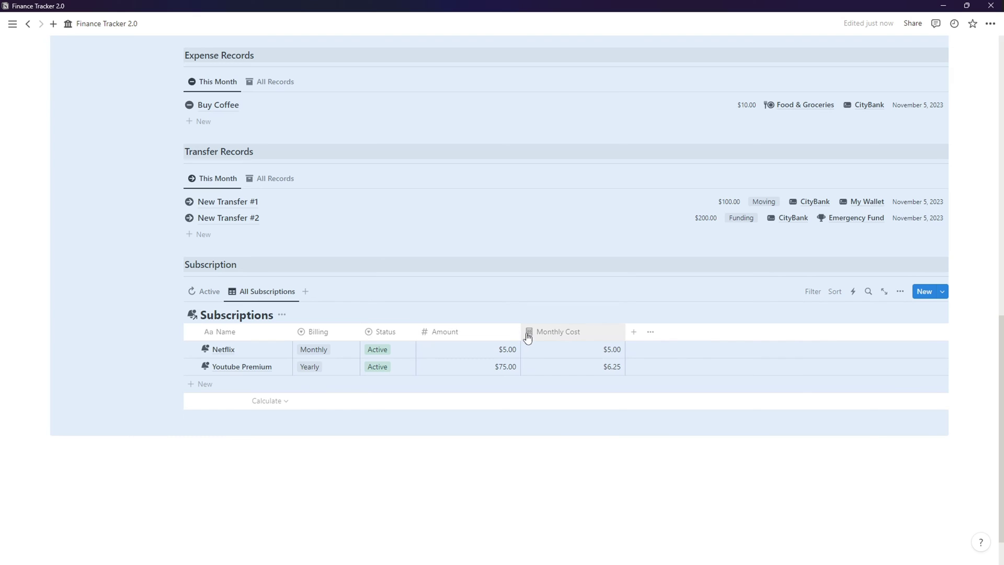
{"action": "left_click_drag", "start_coordinate": [521, 331], "coordinate": [477, 331]}
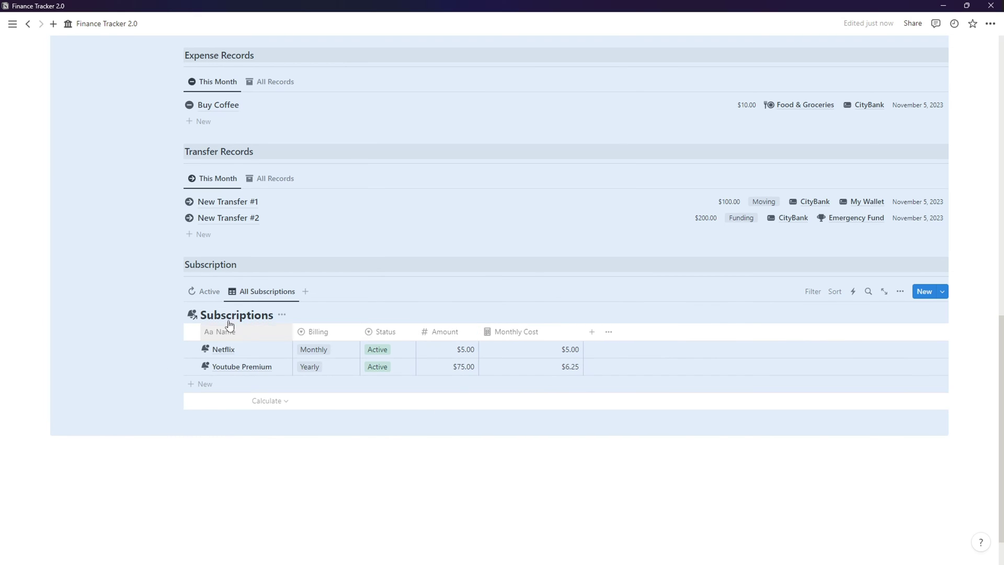
- Hide the database title in the All Subscriptions view and return to the Active view
{"action": "left_click", "coordinate": [207, 294]}
{"action": "left_click", "coordinate": [267, 291]}
{"action": "left_click", "coordinate": [281, 314]}
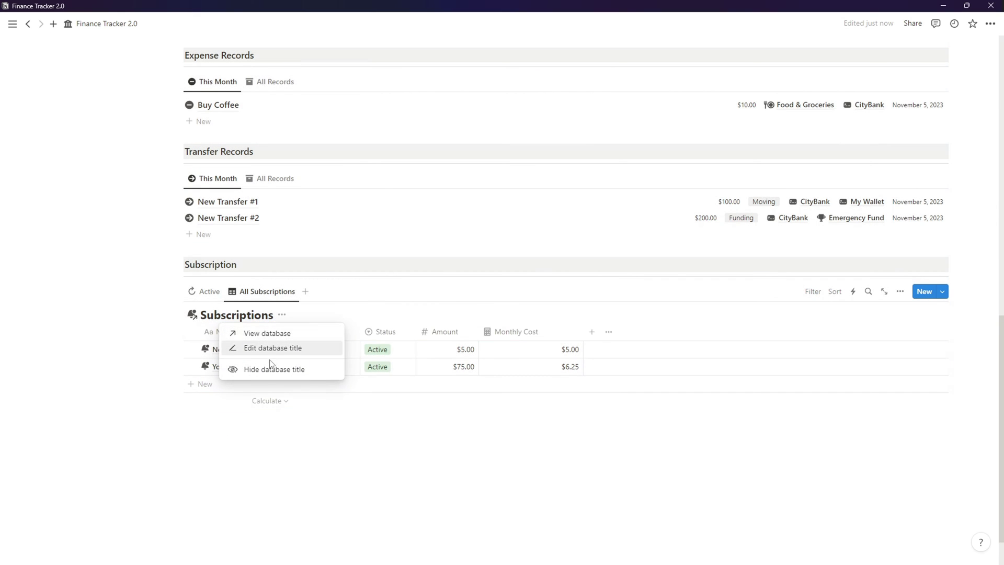
{"action": "left_click", "coordinate": [269, 365]}
{"action": "left_click", "coordinate": [205, 291]}
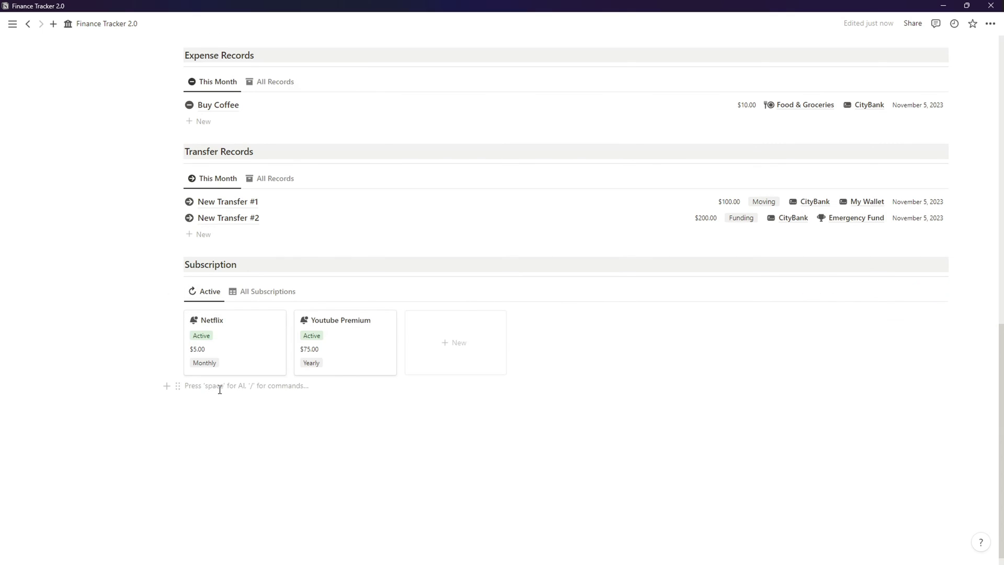
- Add a shaded section heading with a divider below the subscription gallery and title it "Goals"
{"action": "scroll", "coordinate": [219, 389], "scroll_direction": "up", "scroll_amount": 4}
{"action": "scroll", "coordinate": [220, 390], "scroll_direction": "down", "scroll_amount": 3}
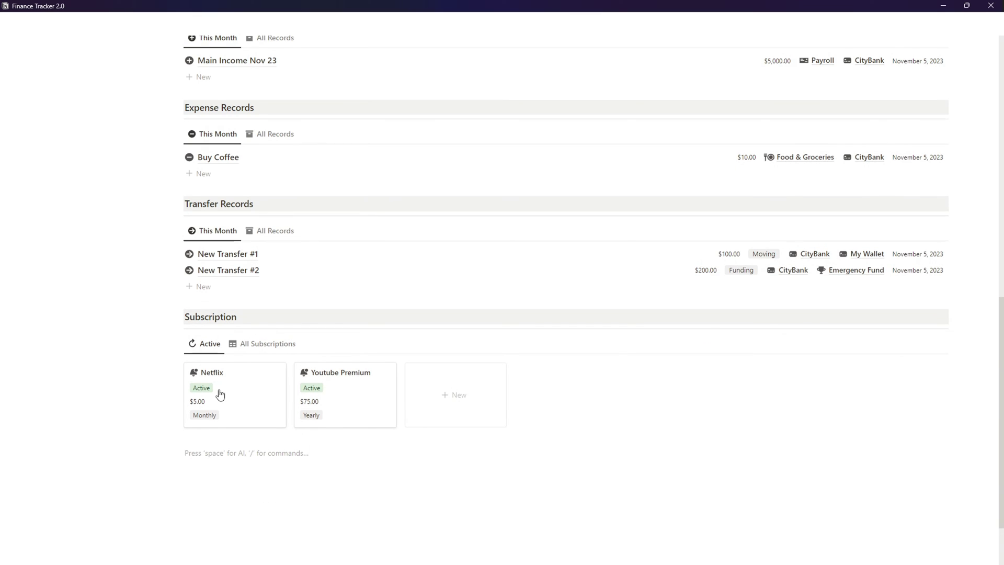
{"action": "scroll", "coordinate": [220, 395], "scroll_direction": "up", "scroll_amount": 1}
{"action": "scroll", "coordinate": [218, 398], "scroll_direction": "down", "scroll_amount": 2}
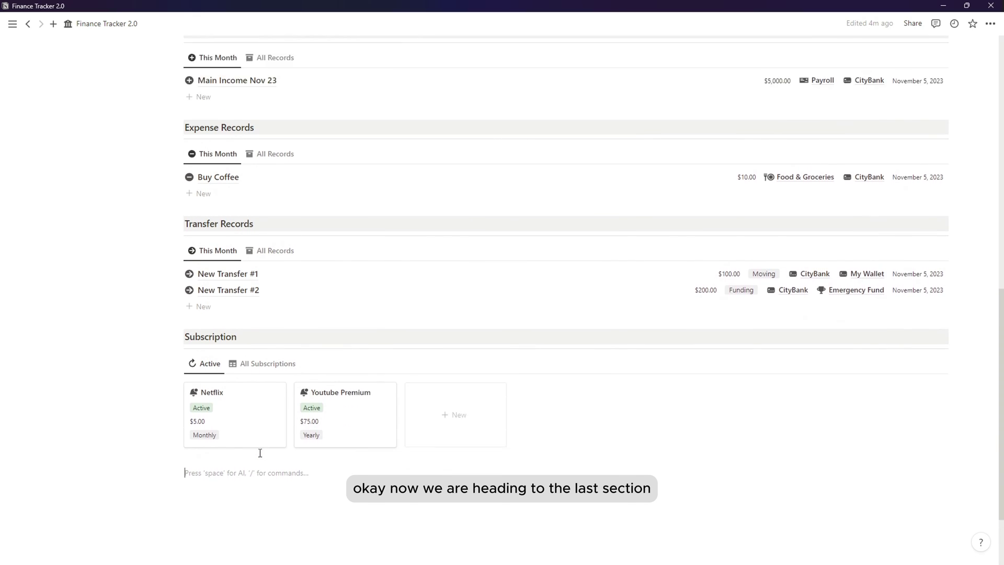
{"action": "type", "text": "Budgeting"}
{"action": "double_click", "coordinate": [209, 408]}
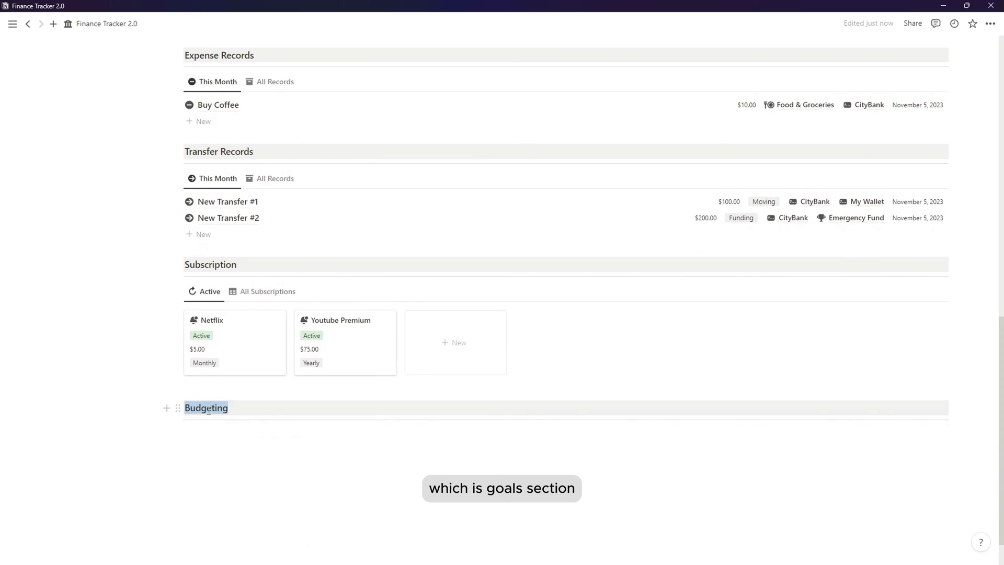
{"action": "type", "text": "Goals"}
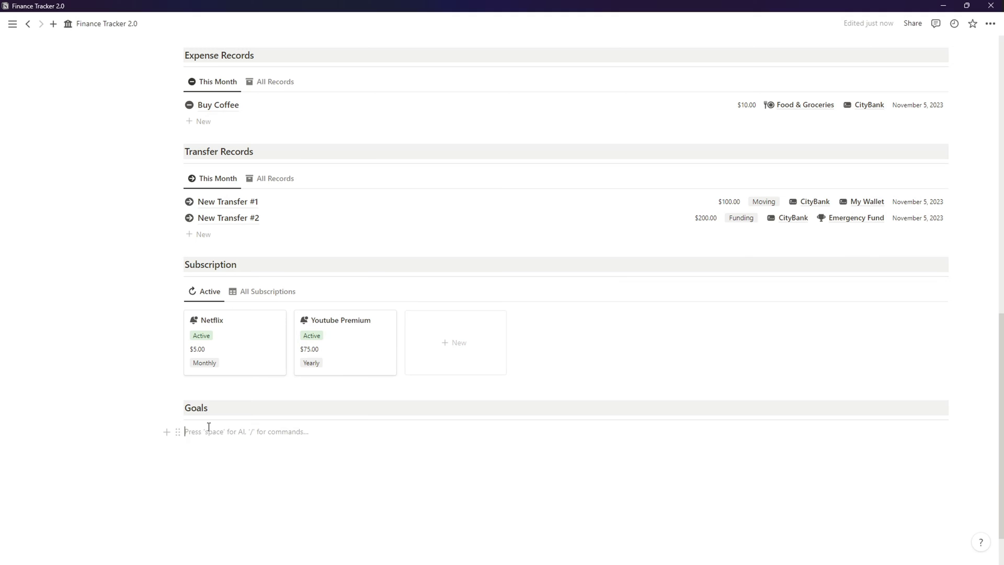
- Insert a linked view of the Goals database under the Goals heading
{"action": "type", "text": "/linked"}
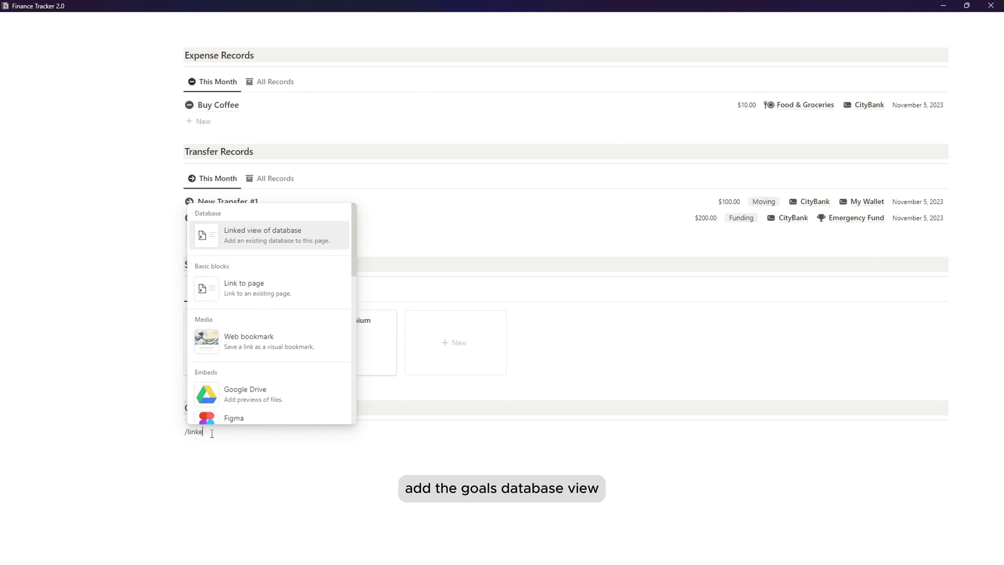
{"action": "left_click", "coordinate": [307, 251]}
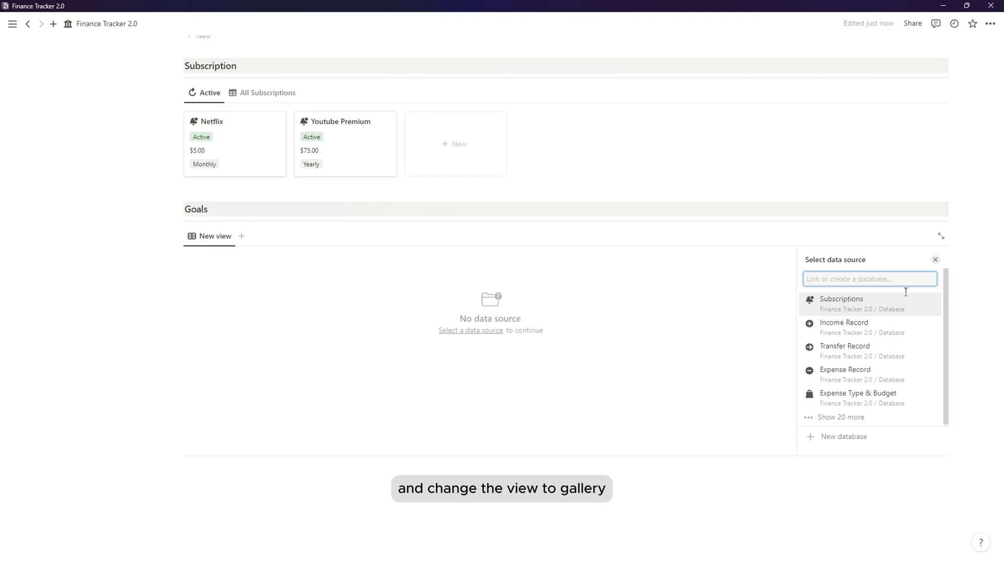
{"action": "left_click", "coordinate": [835, 416]}
{"action": "scroll", "coordinate": [850, 400], "scroll_direction": "down", "scroll_amount": 1}
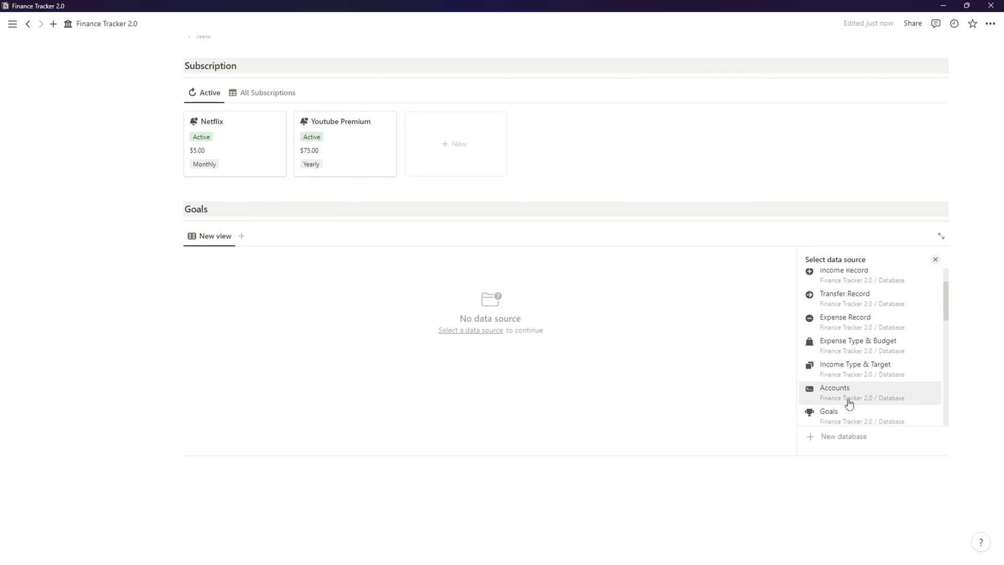
{"action": "left_click", "coordinate": [836, 413]}
- Name the linked goals view "Goals" and give it the trophy icon
{"action": "left_click", "coordinate": [850, 280]}
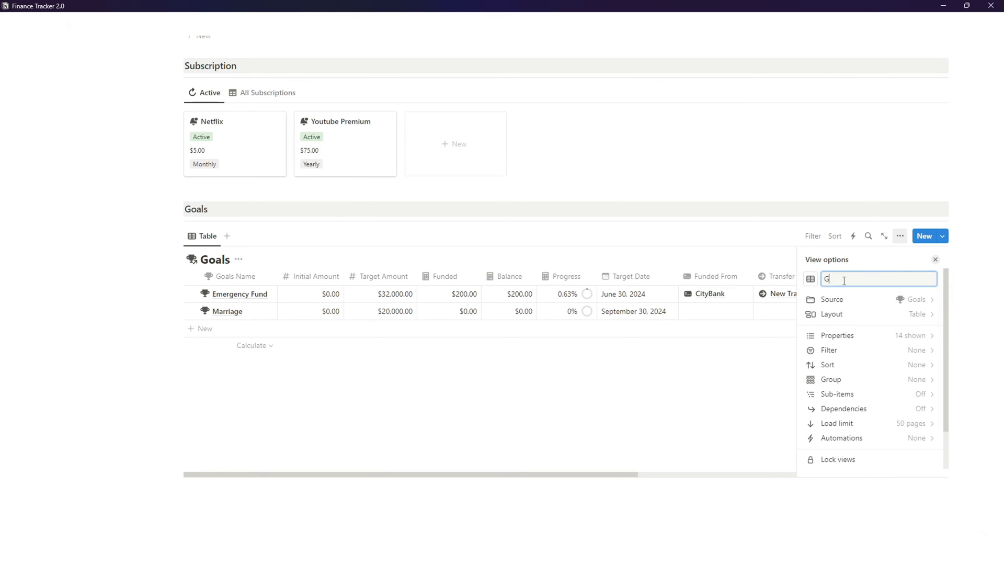
{"action": "left_click", "coordinate": [810, 279]}
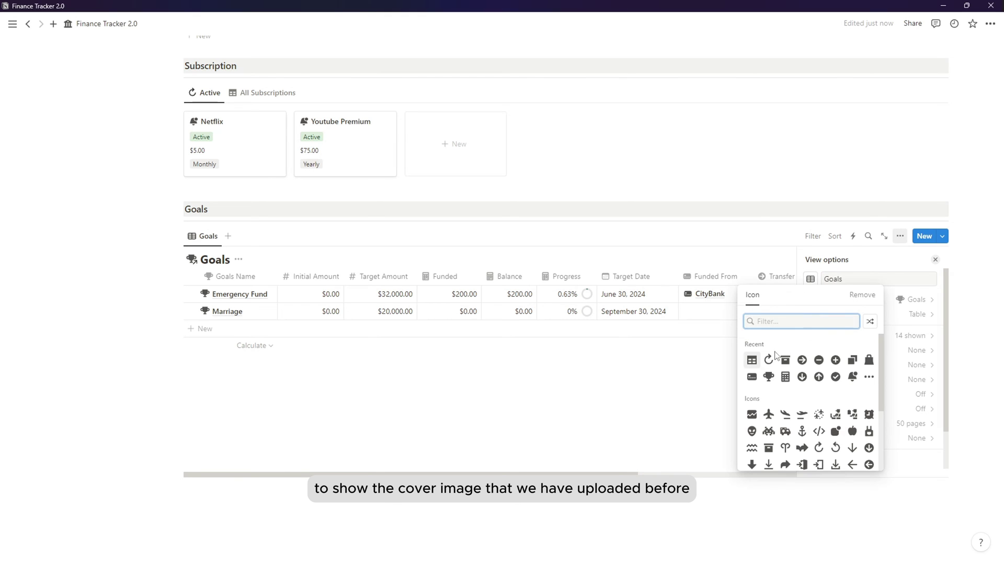
{"action": "left_click", "coordinate": [768, 377]}
- Change the Goals view to the Gallery layout with no database title, Cover card preview and Small card size
{"action": "left_click", "coordinate": [909, 314]}
{"action": "left_click", "coordinate": [915, 324]}
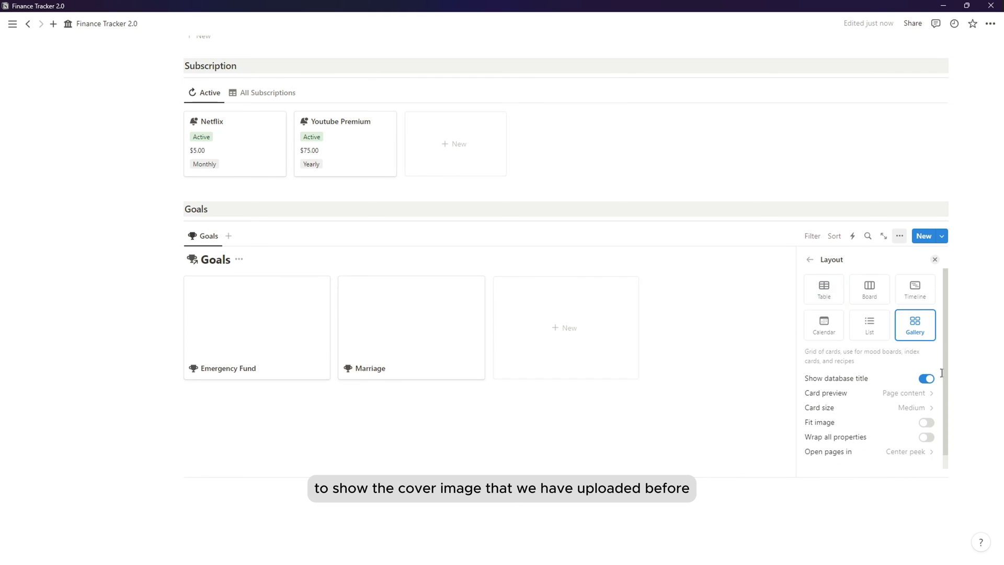
{"action": "left_click", "coordinate": [917, 393]}
{"action": "left_click", "coordinate": [872, 454]}
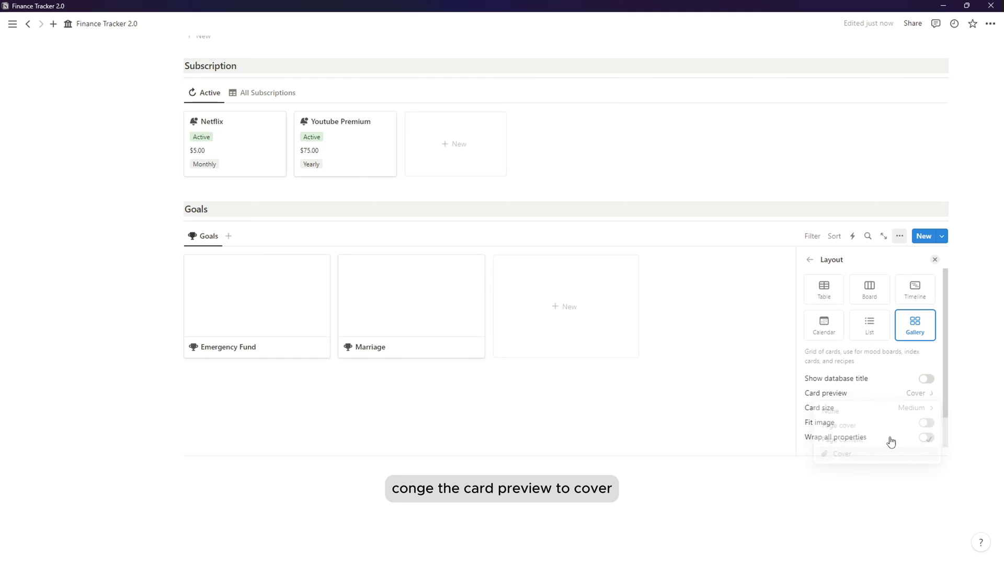
{"action": "left_click", "coordinate": [917, 408]}
{"action": "left_click", "coordinate": [902, 422]}
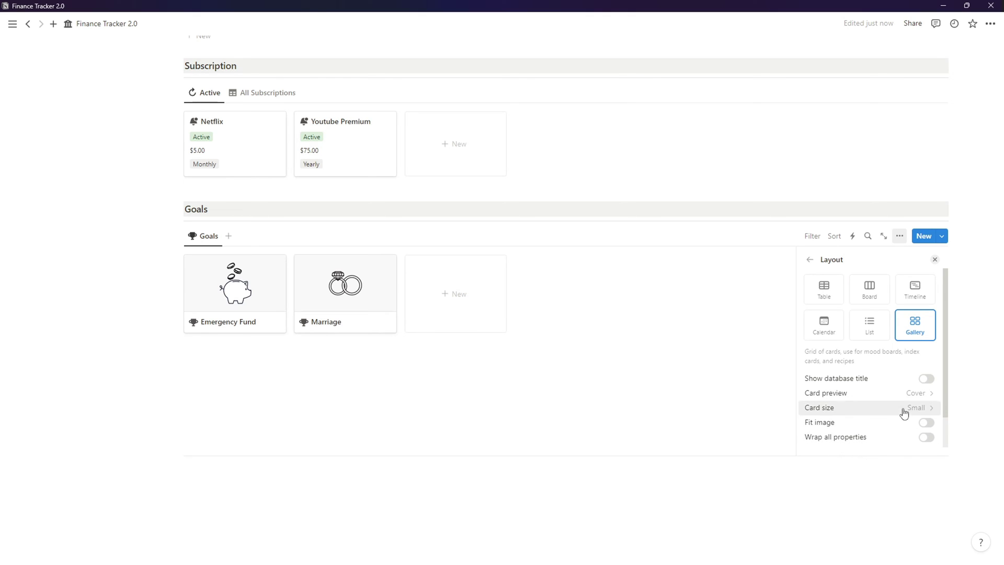
- Show the (Hide) Target and Target Amount properties on the Goals gallery cards
{"action": "left_click", "coordinate": [809, 259]}
{"action": "left_click", "coordinate": [910, 339]}
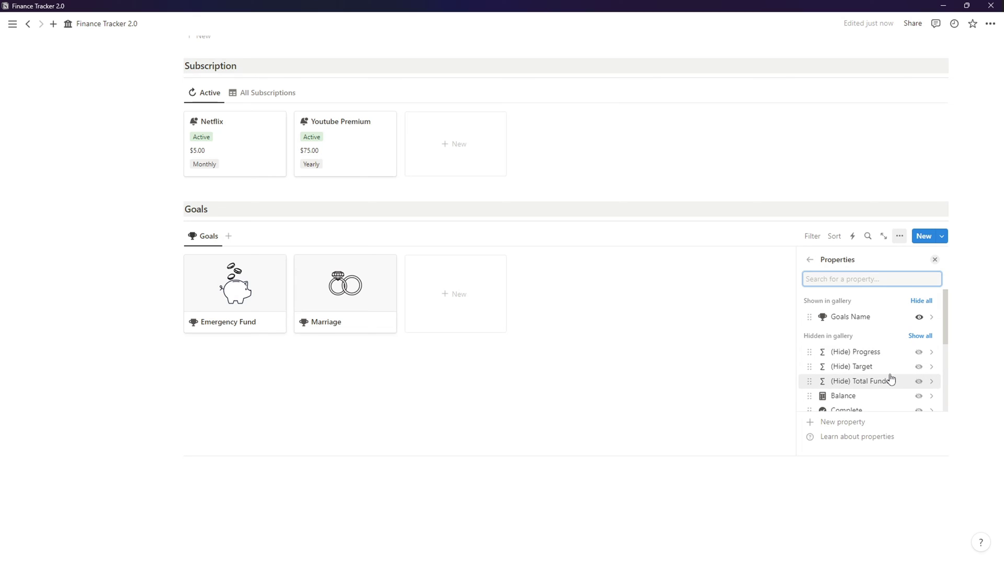
{"action": "left_click", "coordinate": [918, 366]}
{"action": "scroll", "coordinate": [916, 381], "scroll_direction": "down", "scroll_amount": 2}
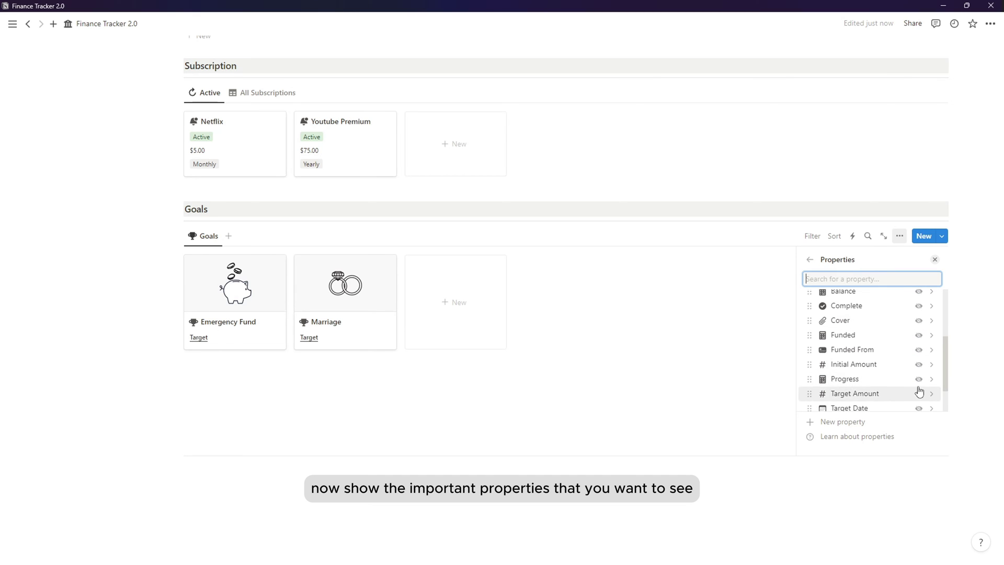
{"action": "left_click", "coordinate": [918, 394]}
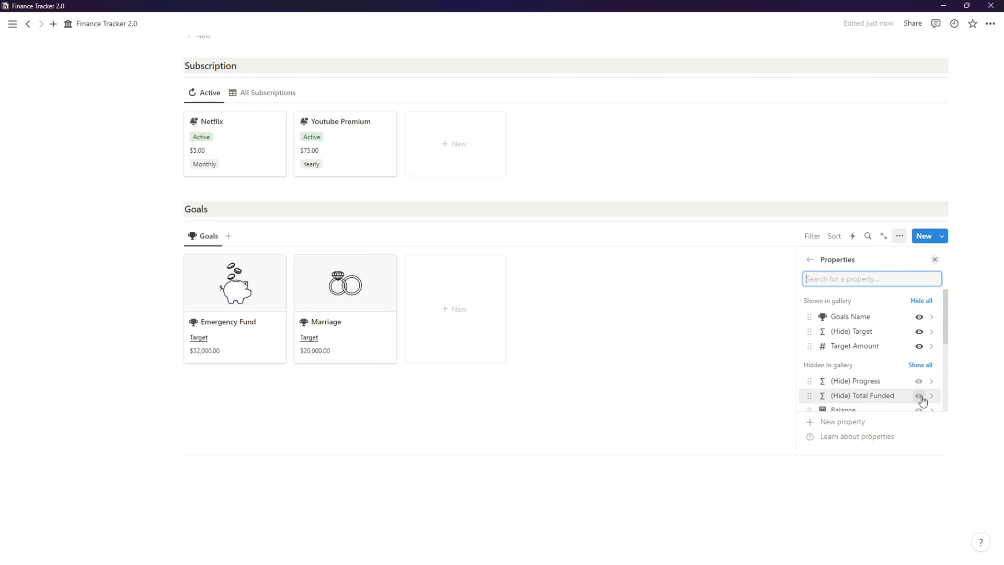
- Show the (Hide) Total Funded, Balance, (Hide) Progress and Progress properties on the Goals gallery cards
{"action": "left_click", "coordinate": [916, 394]}
{"action": "scroll", "coordinate": [903, 400], "scroll_direction": "down", "scroll_amount": 1}
{"action": "scroll", "coordinate": [903, 400], "scroll_direction": "down", "scroll_amount": 2}
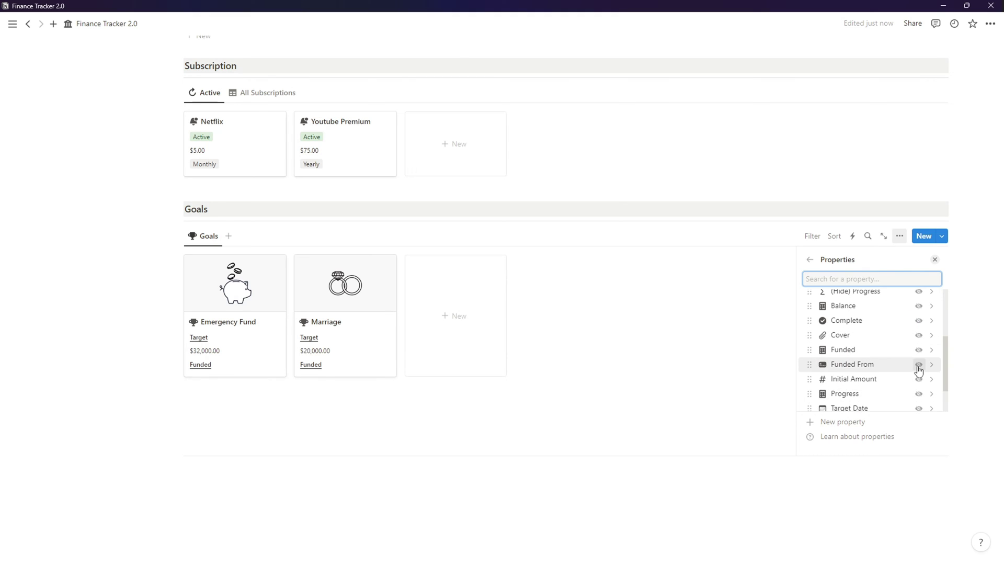
{"action": "left_click", "coordinate": [918, 306]}
{"action": "left_click", "coordinate": [918, 341]}
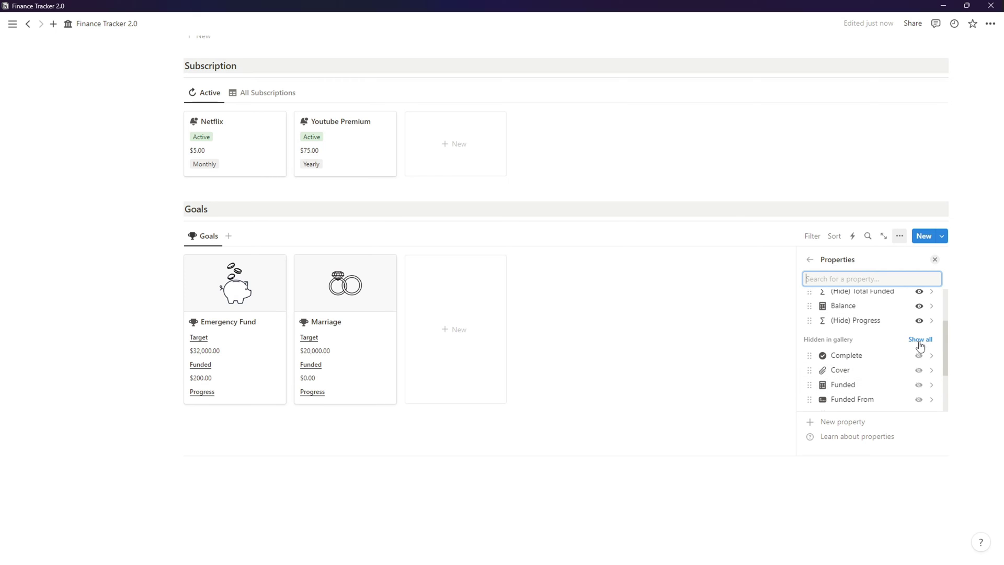
{"action": "scroll", "coordinate": [905, 364], "scroll_direction": "down", "scroll_amount": 2}
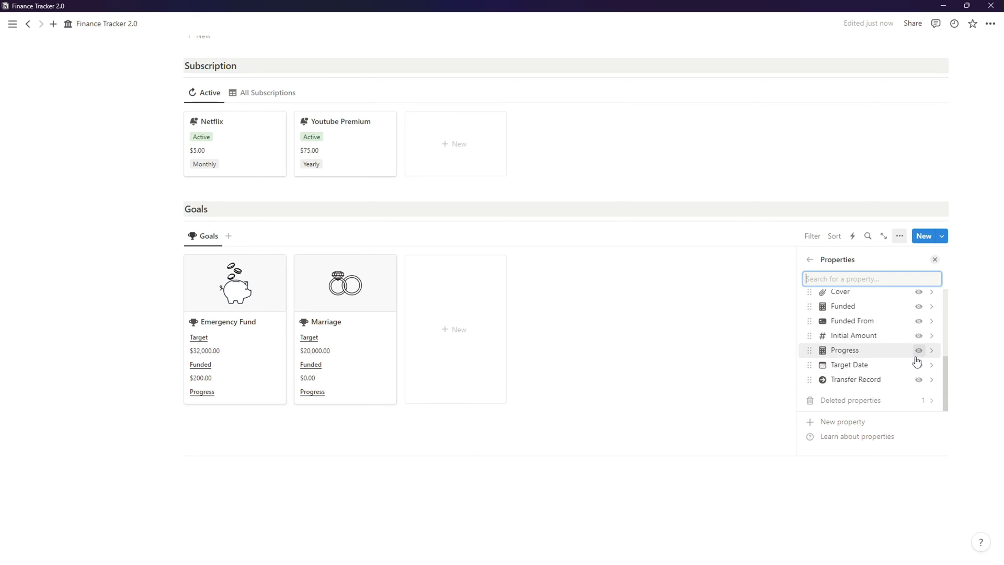
{"action": "scroll", "coordinate": [916, 361], "scroll_direction": "up", "scroll_amount": 1}
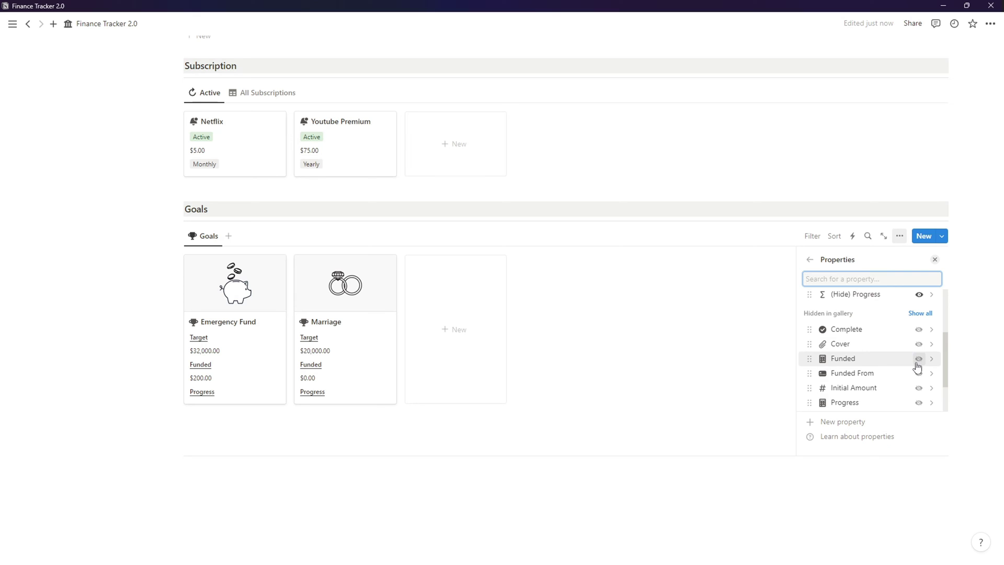
{"action": "scroll", "coordinate": [916, 378], "scroll_direction": "down", "scroll_amount": 1}
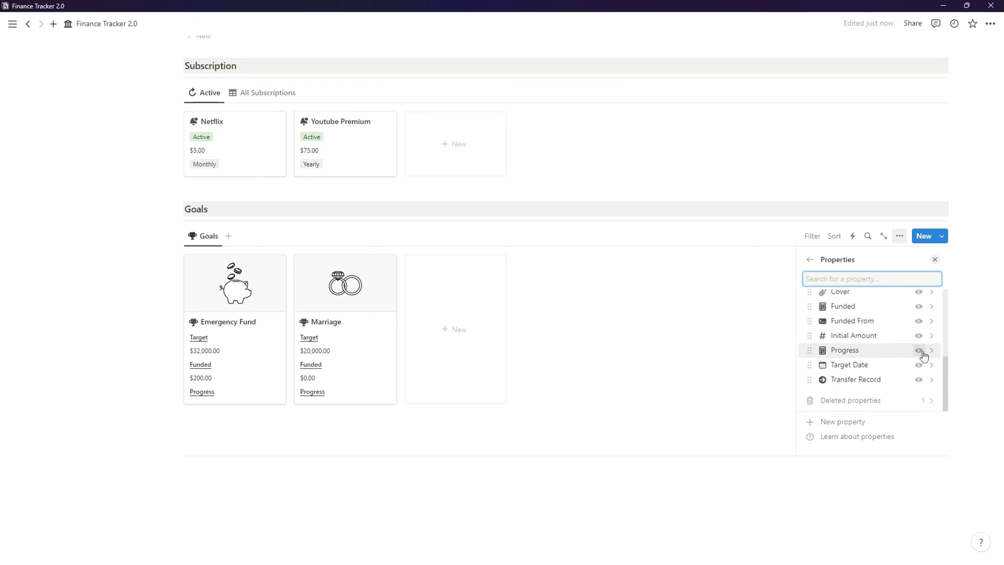
{"action": "left_click", "coordinate": [918, 350]}
- Show the Target Date property on the Goals cards and move it directly below Target Amount
{"action": "scroll", "coordinate": [903, 373], "scroll_direction": "down", "scroll_amount": 2}
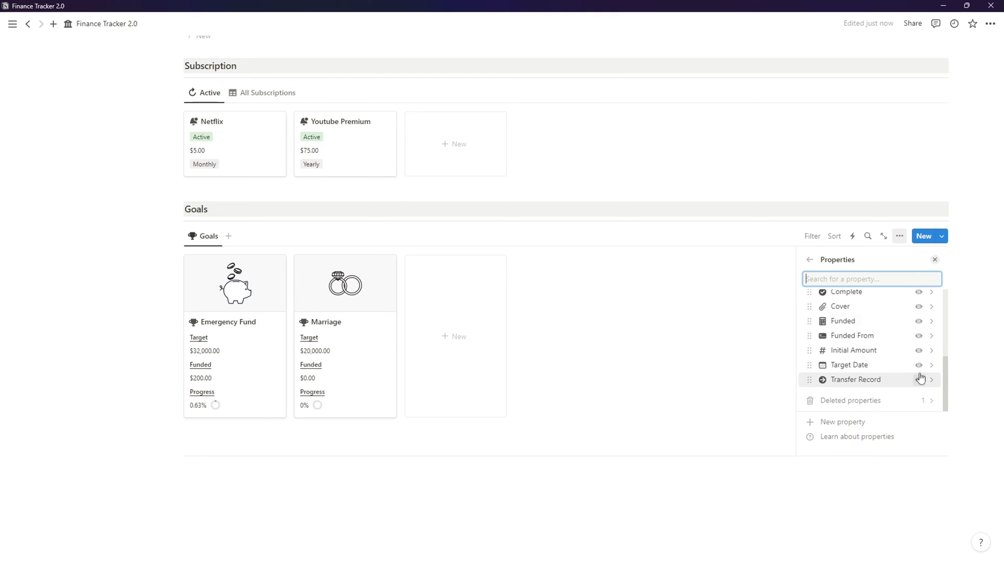
{"action": "left_click", "coordinate": [919, 364]}
{"action": "scroll", "coordinate": [892, 374], "scroll_direction": "up", "scroll_amount": 1}
{"action": "scroll", "coordinate": [884, 375], "scroll_direction": "down", "scroll_amount": 1}
{"action": "left_click_drag", "start_coordinate": [883, 369], "coordinate": [863, 346]}
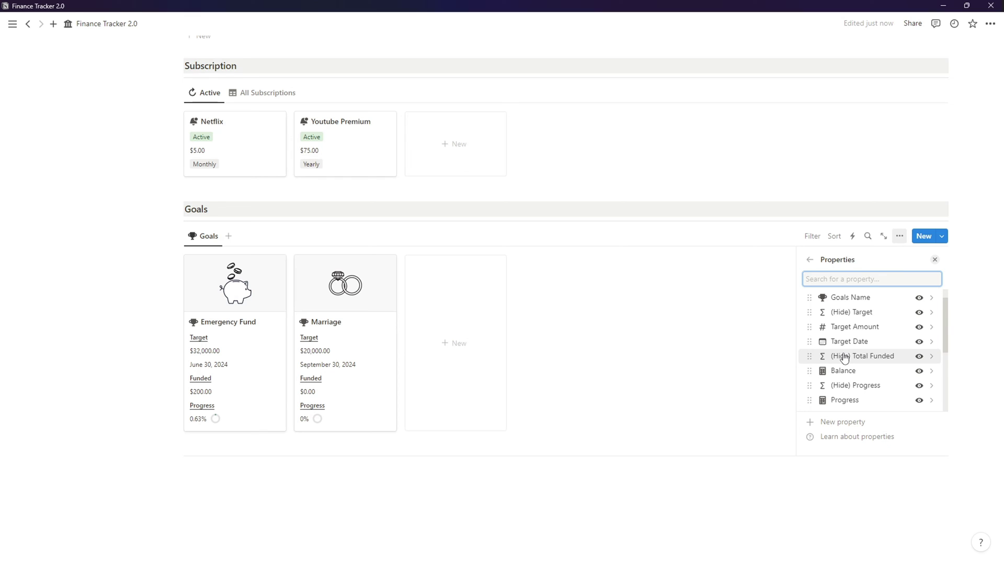
- Show the Complete checkbox on the Goals gallery cards and close the view options
{"action": "scroll", "coordinate": [833, 400], "scroll_direction": "down", "scroll_amount": 1}
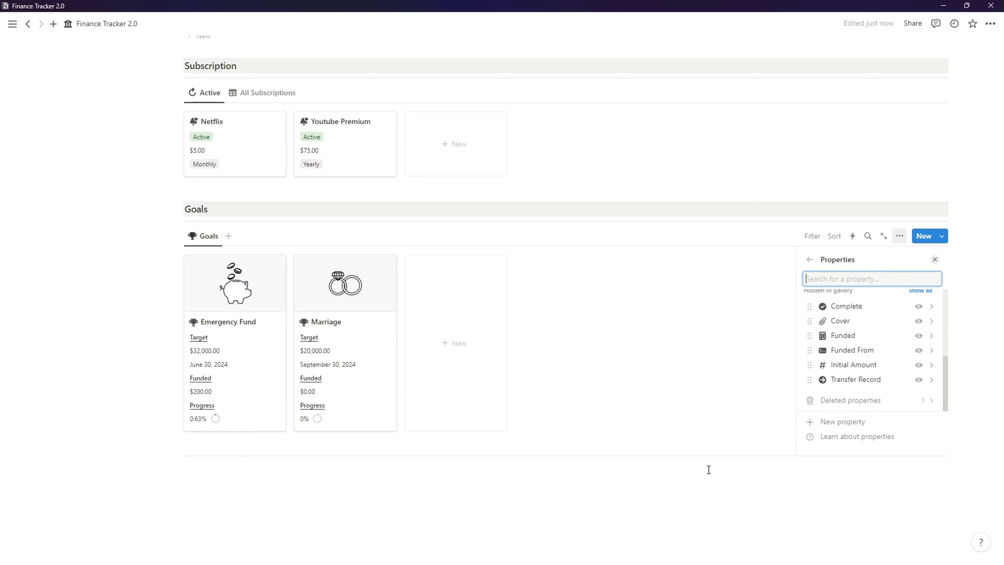
{"action": "left_click", "coordinate": [919, 306]}
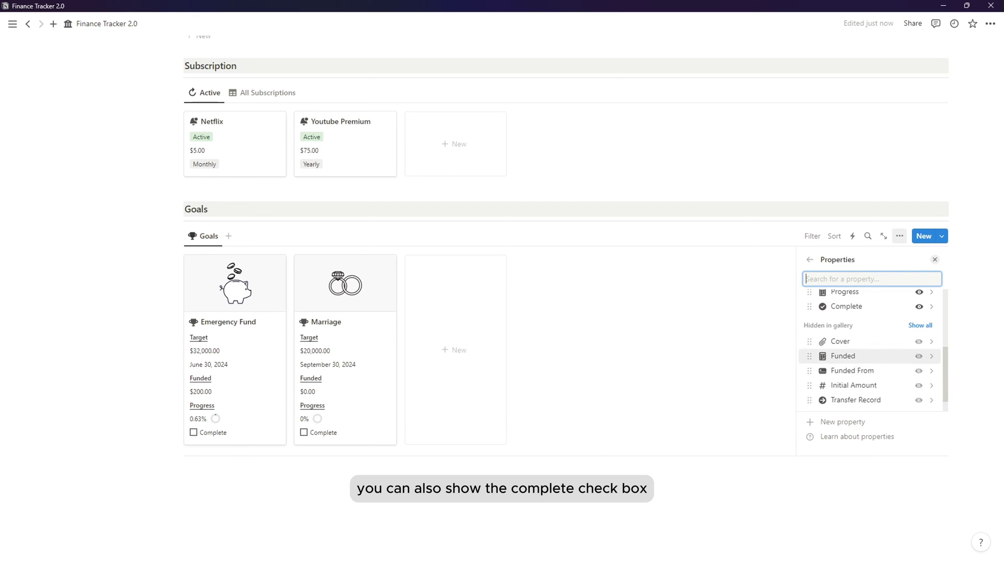
{"action": "left_click", "coordinate": [33, 473]}
- Filter the Goals gallery to goals whose Complete property is Unchecked and collapse the filter bar
{"action": "scroll", "coordinate": [450, 359], "scroll_direction": "up", "scroll_amount": 1}
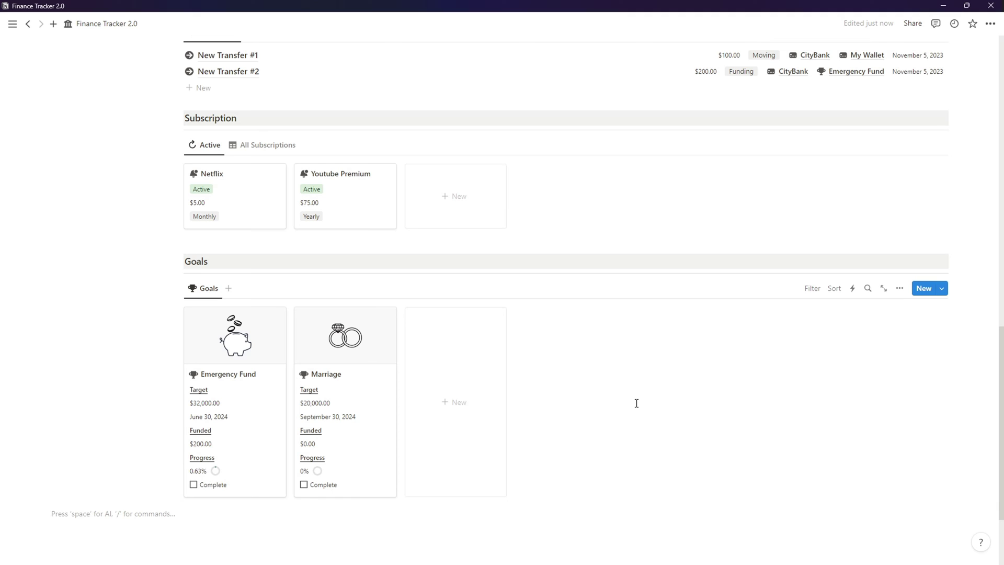
{"action": "left_click", "coordinate": [811, 289]}
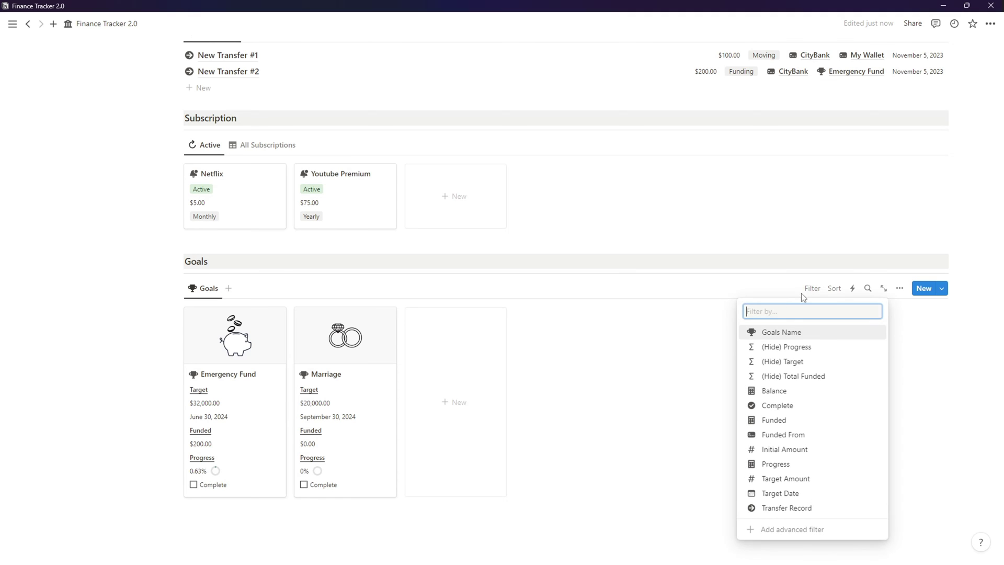
{"action": "left_click", "coordinate": [774, 406]}
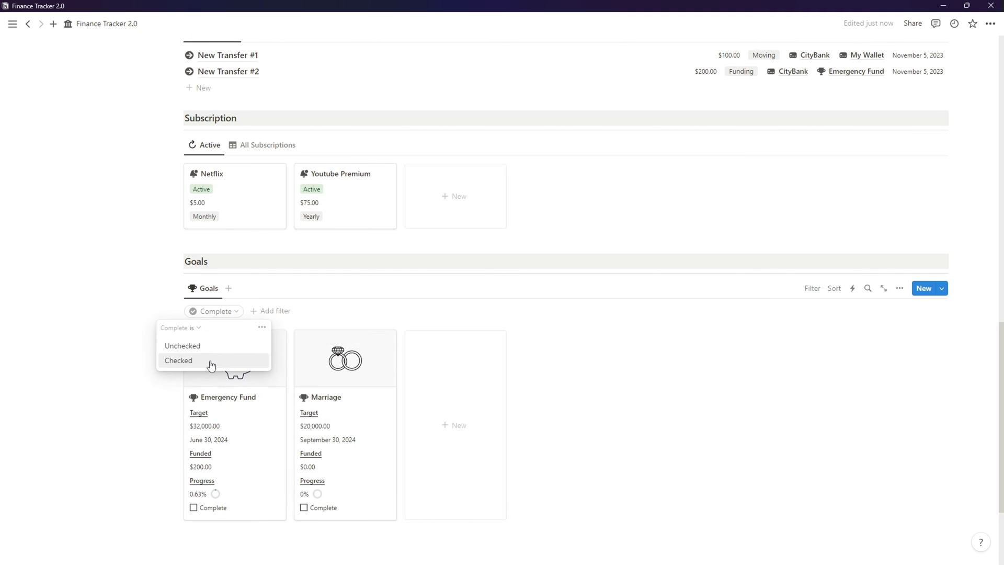
{"action": "left_click", "coordinate": [183, 346]}
{"action": "left_click", "coordinate": [811, 288]}
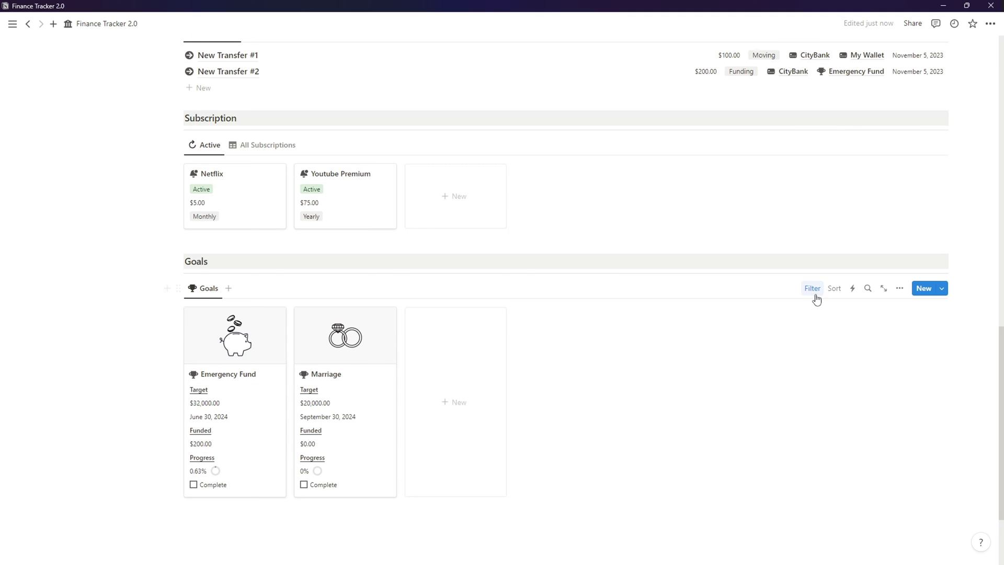
- Insert a toggle list titled "Quick Button" beneath the Database link in the page's navigation column
{"action": "scroll", "coordinate": [551, 464], "scroll_direction": "down", "scroll_amount": 1}
{"action": "scroll", "coordinate": [551, 464], "scroll_direction": "up", "scroll_amount": 1}
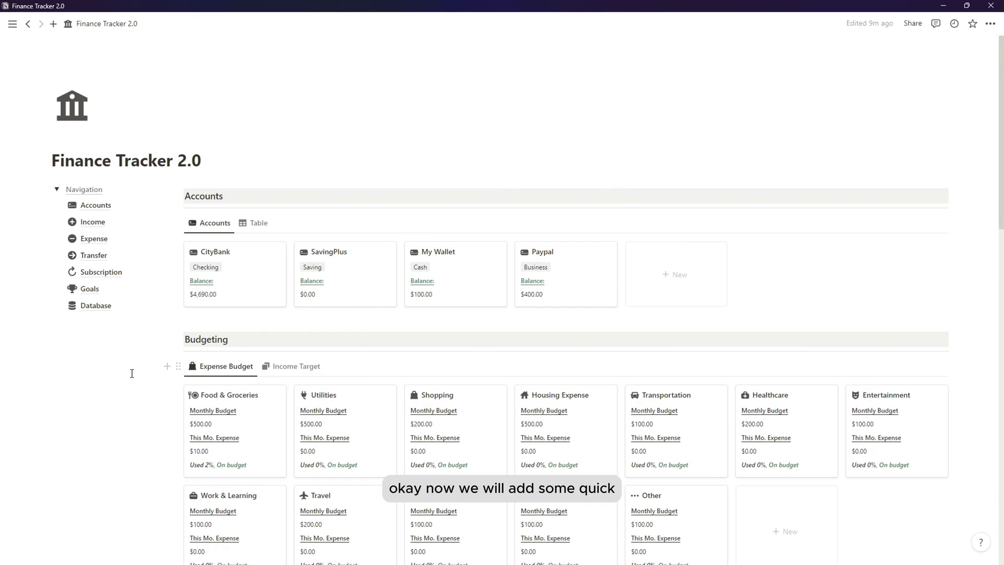
{"action": "scroll", "coordinate": [128, 366], "scroll_direction": "down", "scroll_amount": 2}
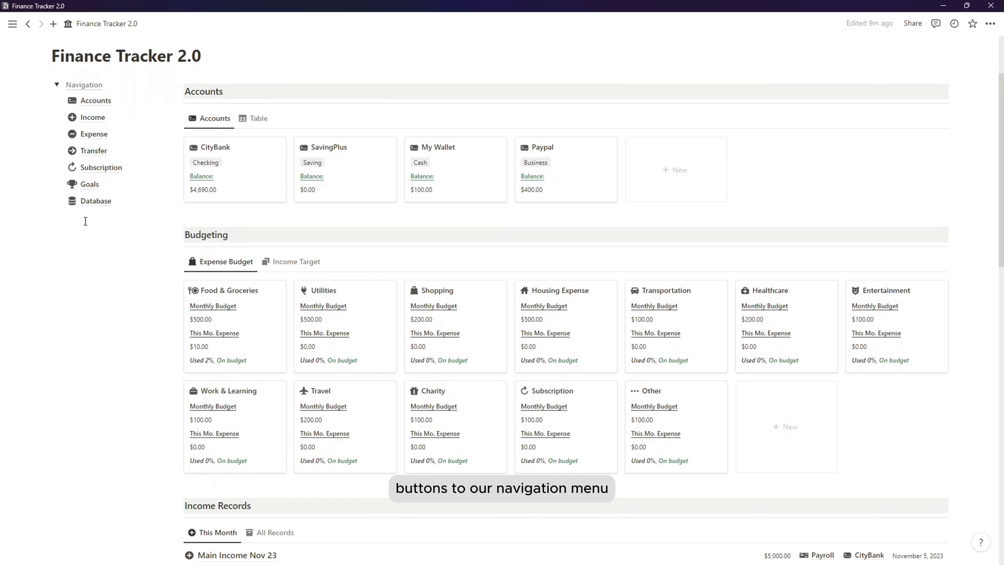
{"action": "left_click", "coordinate": [76, 216]}
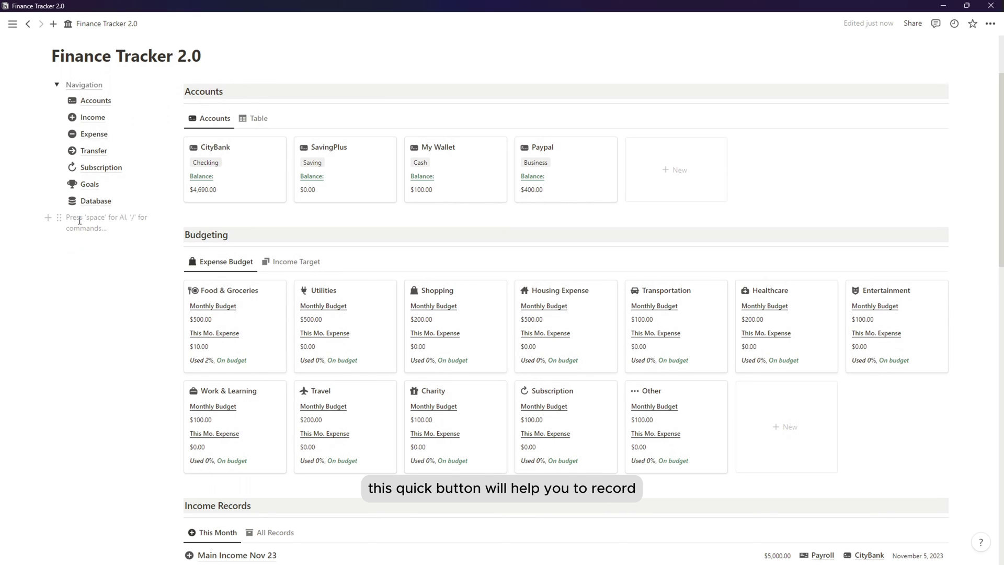
{"action": "type", "text": "/"}
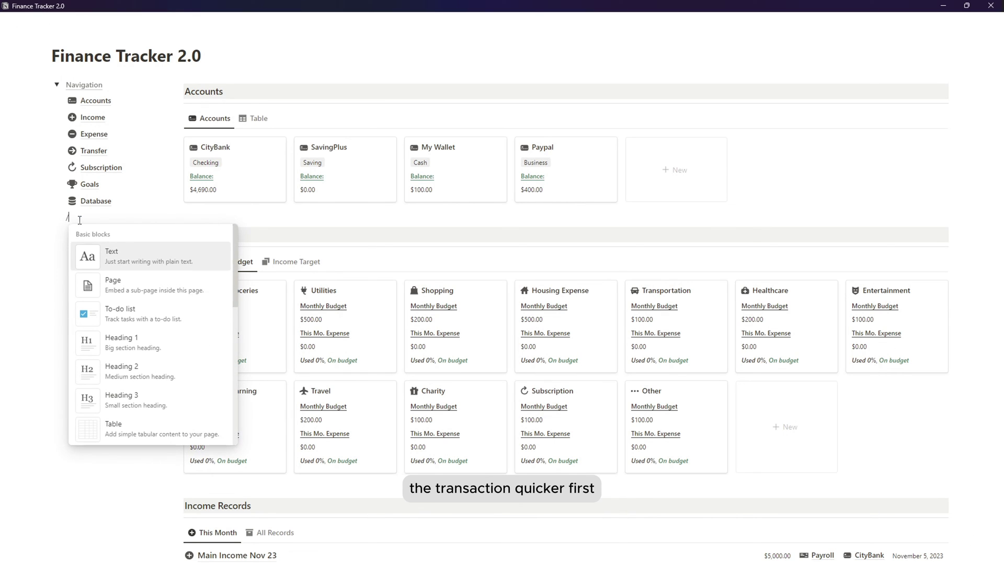
{"action": "type", "text": "toggle"}
{"action": "key", "text": "Return"}
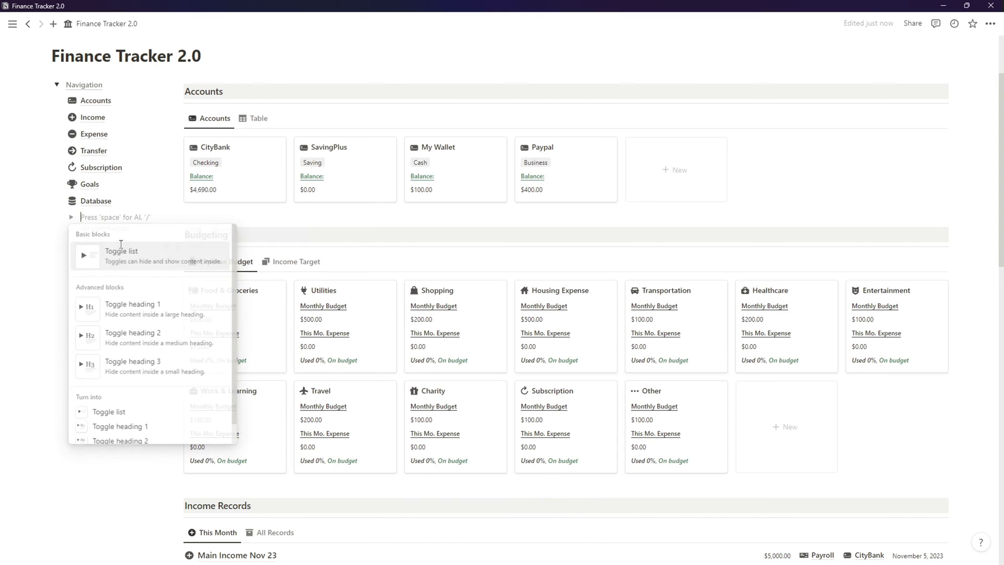
{"action": "type", "text": "Quick Button"}
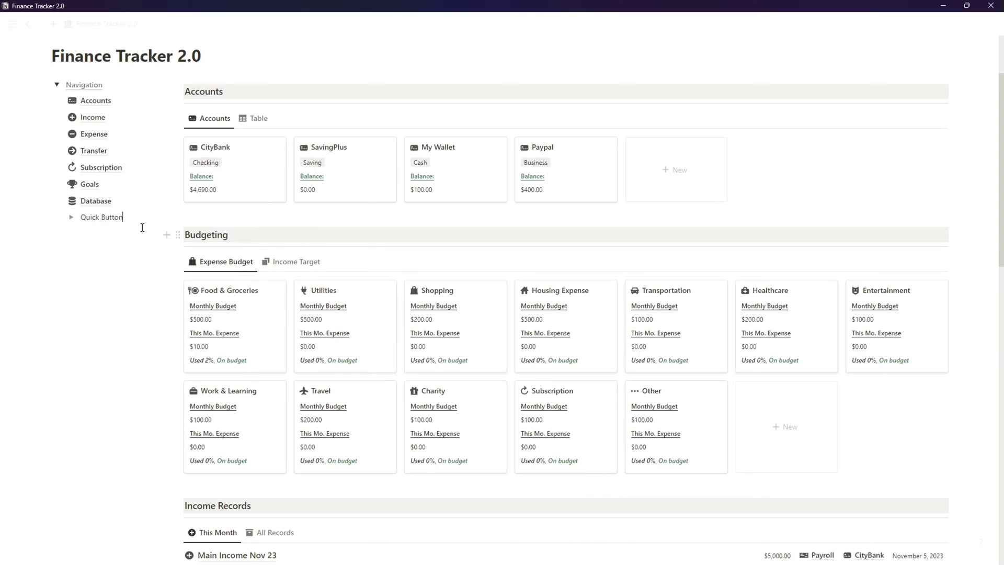
- Make the Quick Button title bold and place its toggle, expanded, outside the Navigation toggle at the same level
{"action": "key", "text": "ctrl+a"}
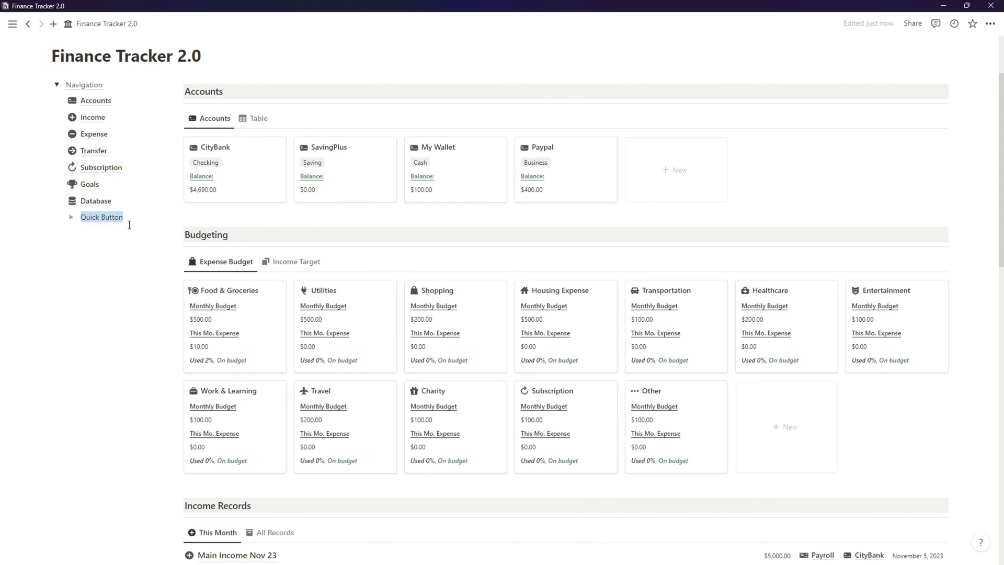
{"action": "mouse_move", "coordinate": [58, 217]}
{"action": "left_mouse_down"}
{"action": "mouse_move", "coordinate": [41, 204]}
{"action": "mouse_move", "coordinate": [46, 224]}
{"action": "left_mouse_up"}
{"action": "left_click", "coordinate": [56, 218]}
- Insert a button inside the Quick Button toggle, named "Add Expense" with the circled minus icon
{"action": "left_click", "coordinate": [79, 234]}
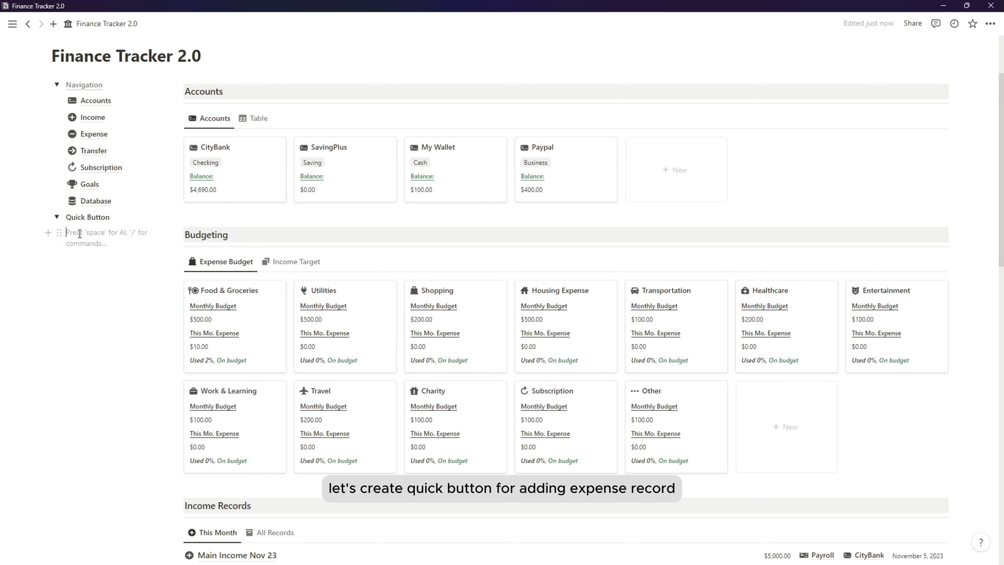
{"action": "type", "text": "/butt"}
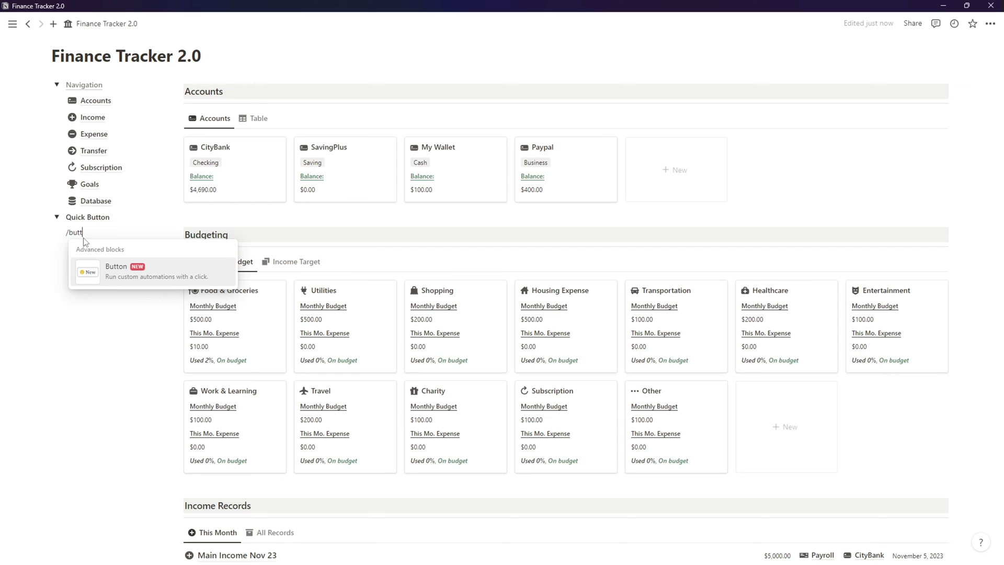
{"action": "left_click", "coordinate": [124, 268]}
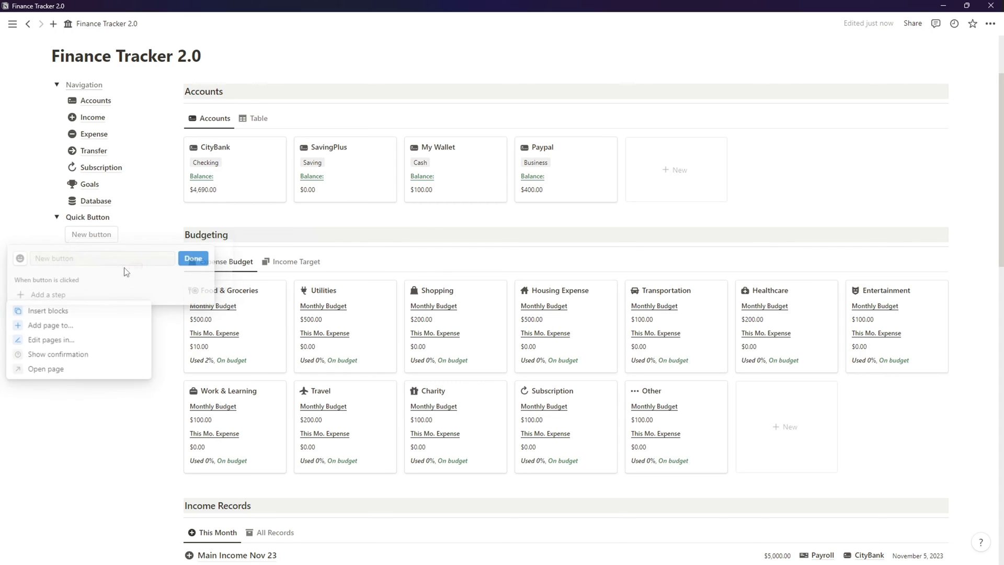
{"action": "left_click", "coordinate": [59, 259]}
{"action": "type", "text": "Add Expense"}
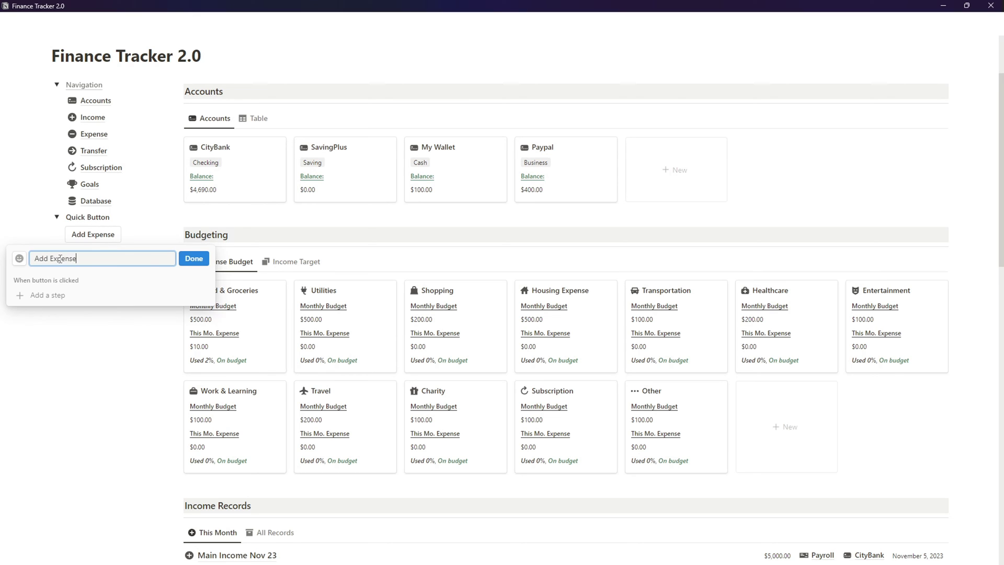
{"action": "left_click", "coordinate": [20, 259]}
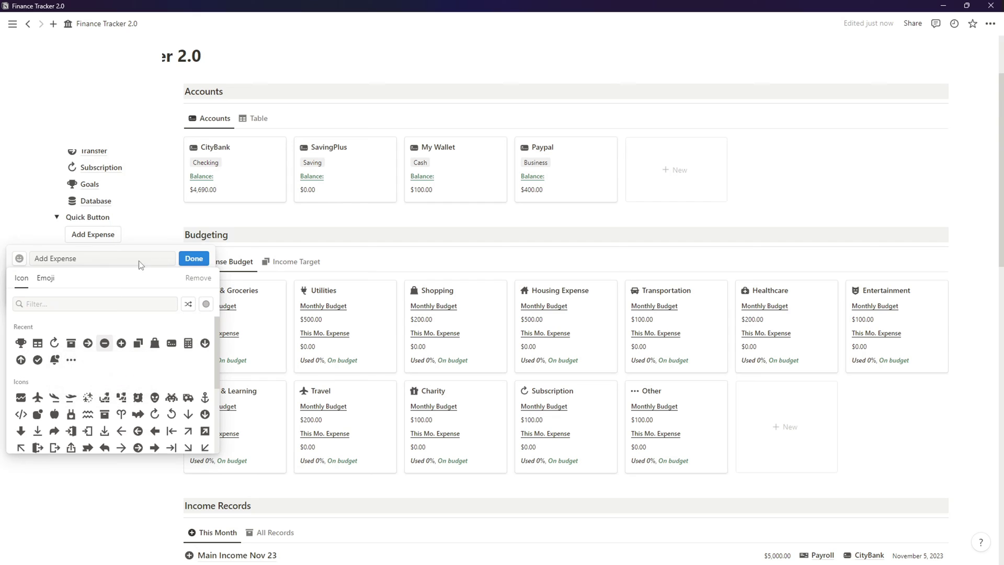
{"action": "left_click", "coordinate": [107, 343]}
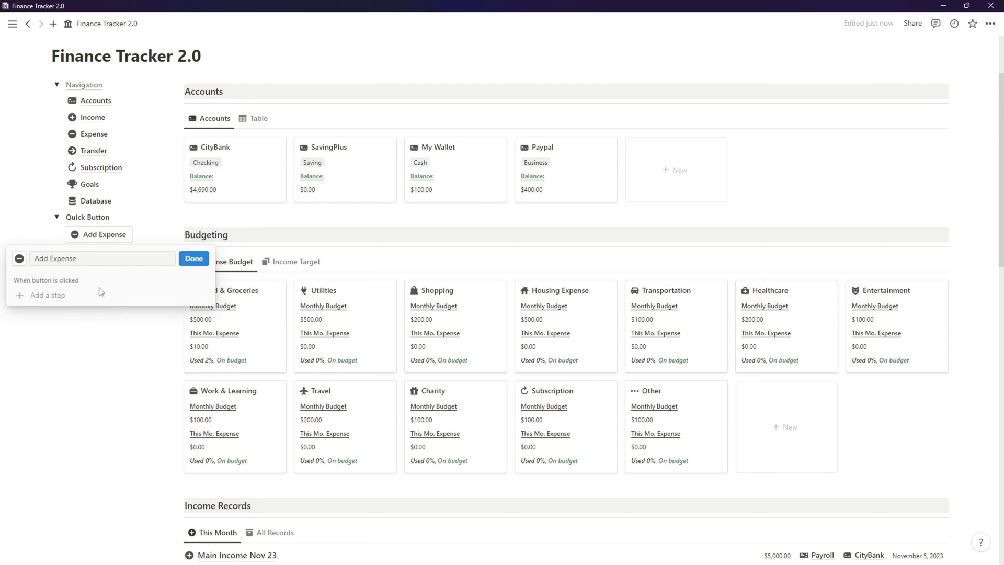
- Make the Add Expense button add a page to the Expense Record database with the title "New Expense"
{"action": "left_click", "coordinate": [74, 295]}
{"action": "left_click", "coordinate": [71, 330]}
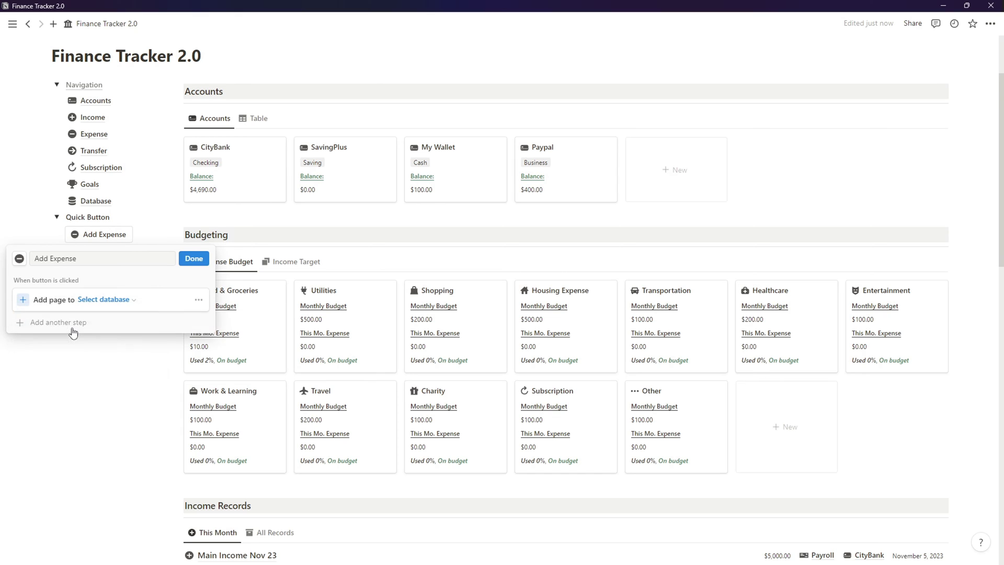
{"action": "left_click", "coordinate": [115, 299]}
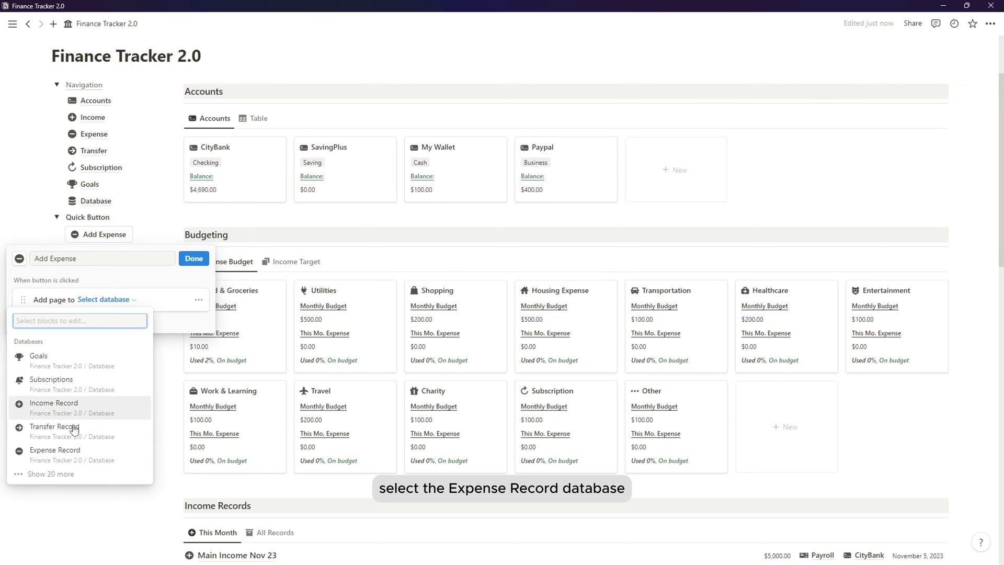
{"action": "left_click", "coordinate": [70, 450]}
{"action": "left_click", "coordinate": [102, 337]}
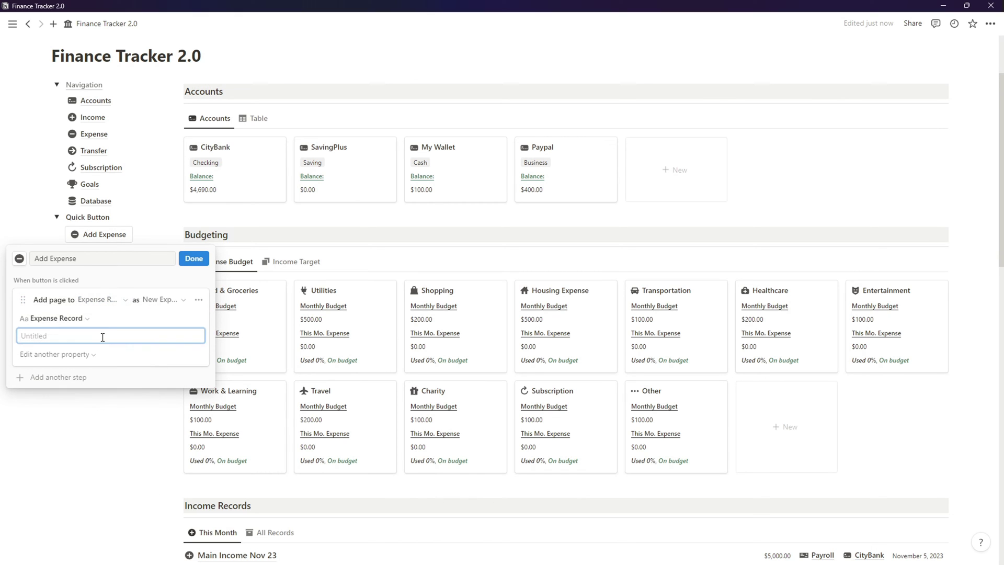
{"action": "type", "text": "New Expense"}
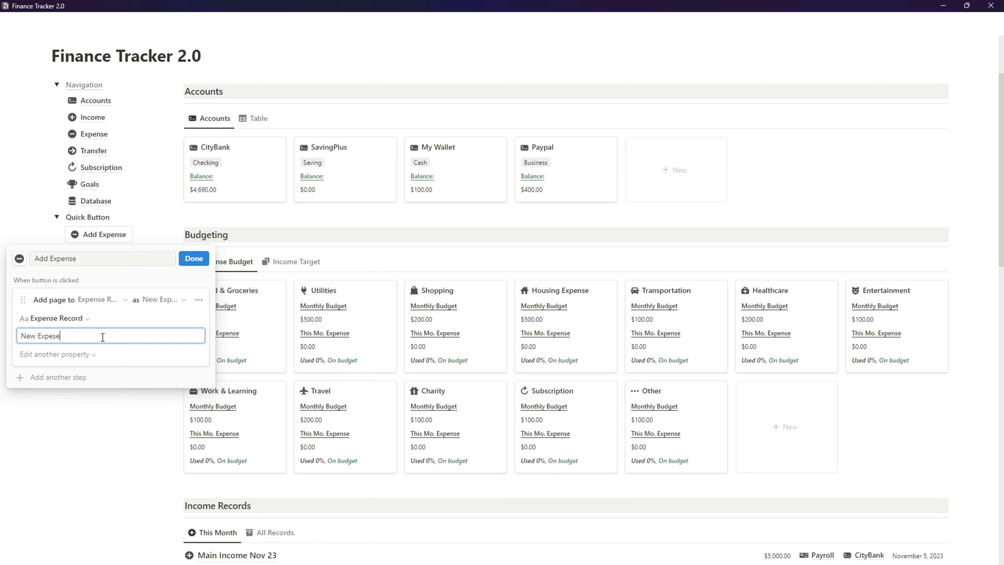
{"action": "left_click", "coordinate": [53, 335]}
{"action": "type", "text": "nse"}
- Add an Open page action to the button that opens the newly added page in Side peek, and save the button
{"action": "left_click", "coordinate": [50, 377]}
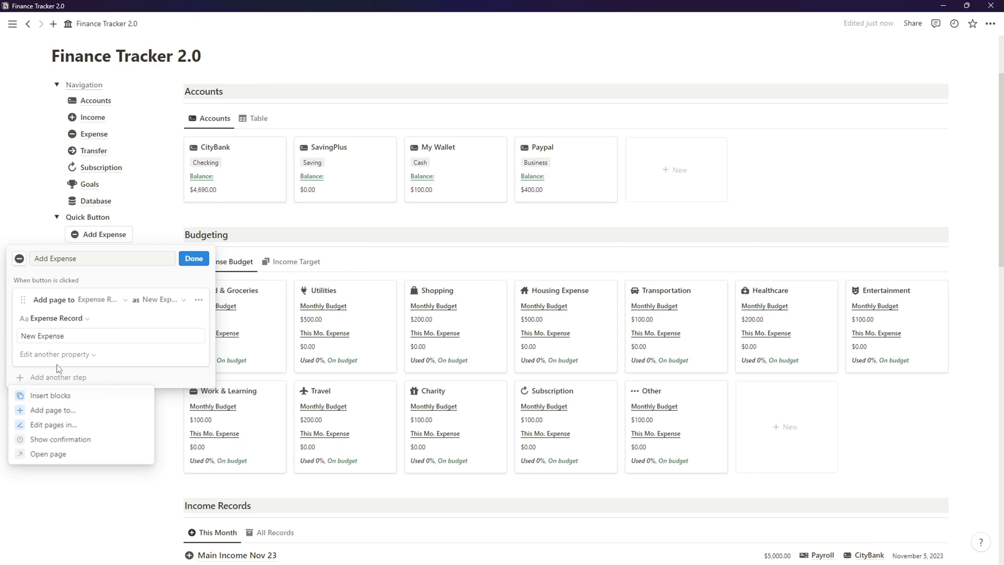
{"action": "left_click", "coordinate": [65, 453]}
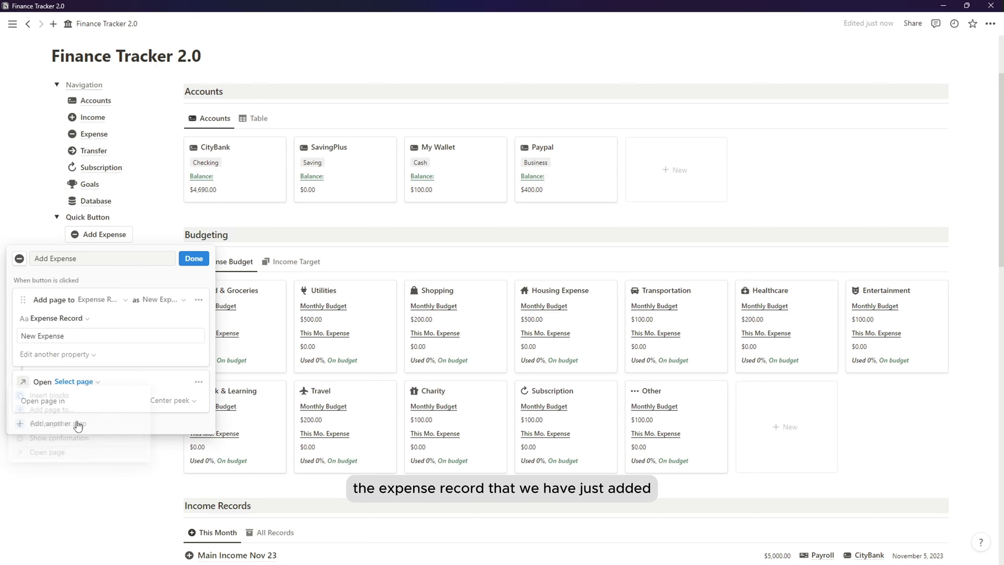
{"action": "left_click", "coordinate": [83, 385]}
{"action": "left_click", "coordinate": [63, 396]}
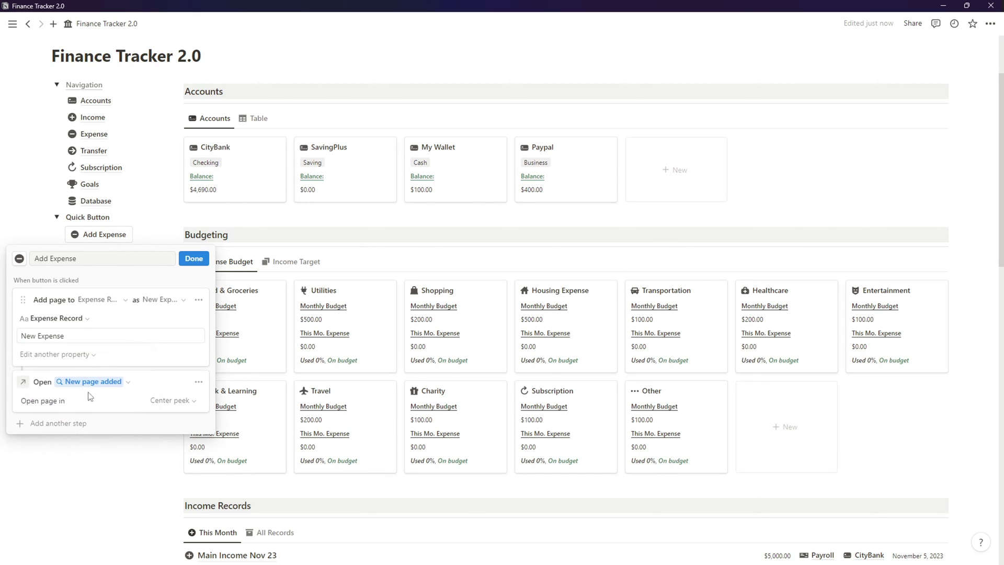
{"action": "left_click", "coordinate": [168, 400]}
{"action": "left_click", "coordinate": [154, 422]}
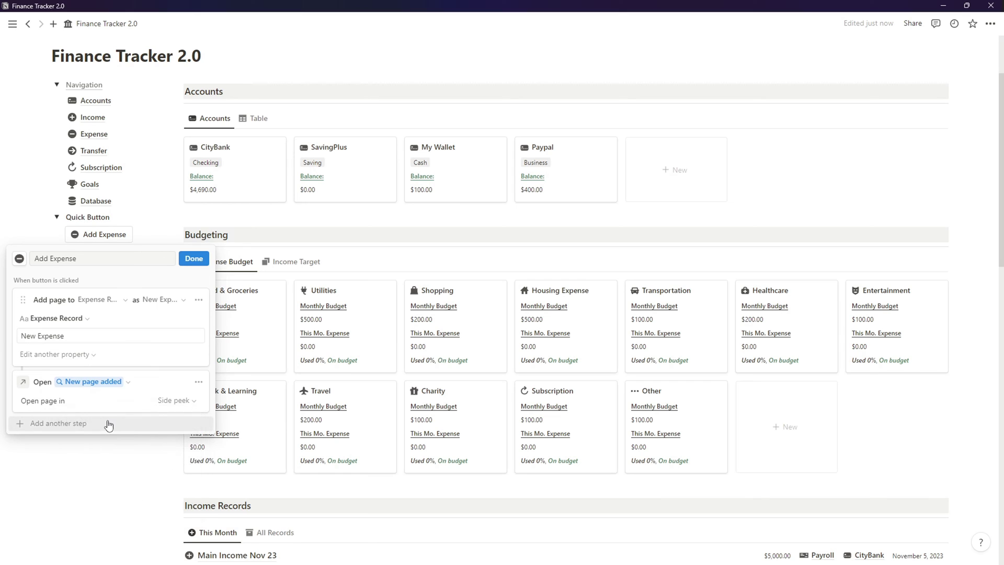
{"action": "left_click", "coordinate": [193, 259]}
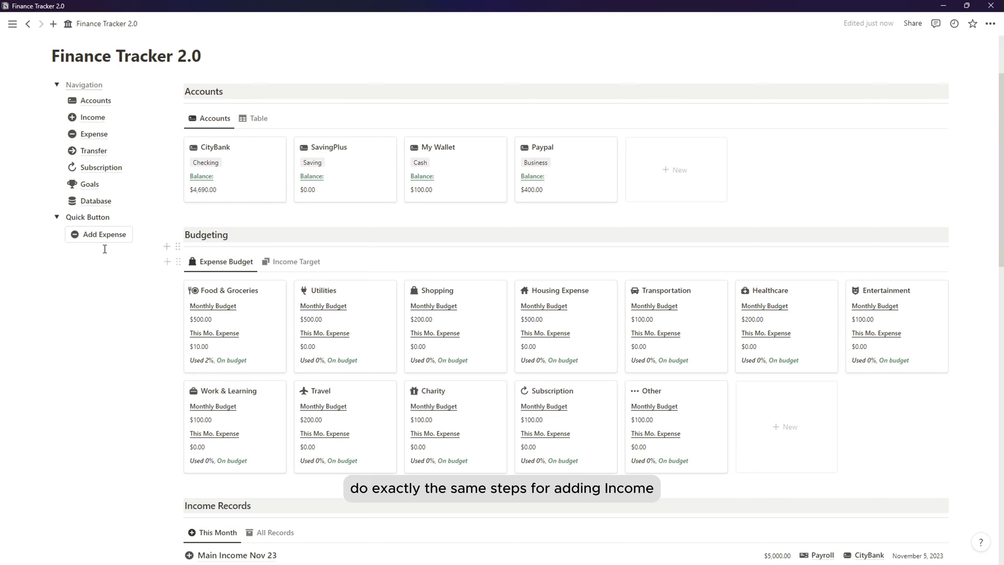
- Insert a second button inside the Quick Button toggle, named "Add Income" with the circled plus icon
{"action": "left_click_drag", "start_coordinate": [149, 237], "coordinate": [88, 252]}
{"action": "left_click", "coordinate": [48, 234]}
{"action": "left_click", "coordinate": [76, 252]}
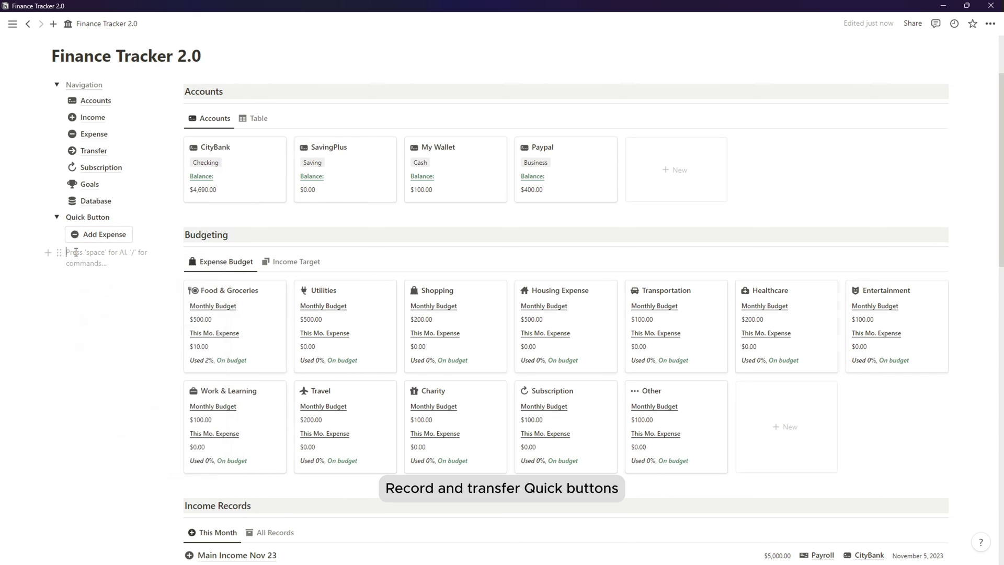
{"action": "key", "text": "BackSpace"}
{"action": "type", "text": "/butt"}
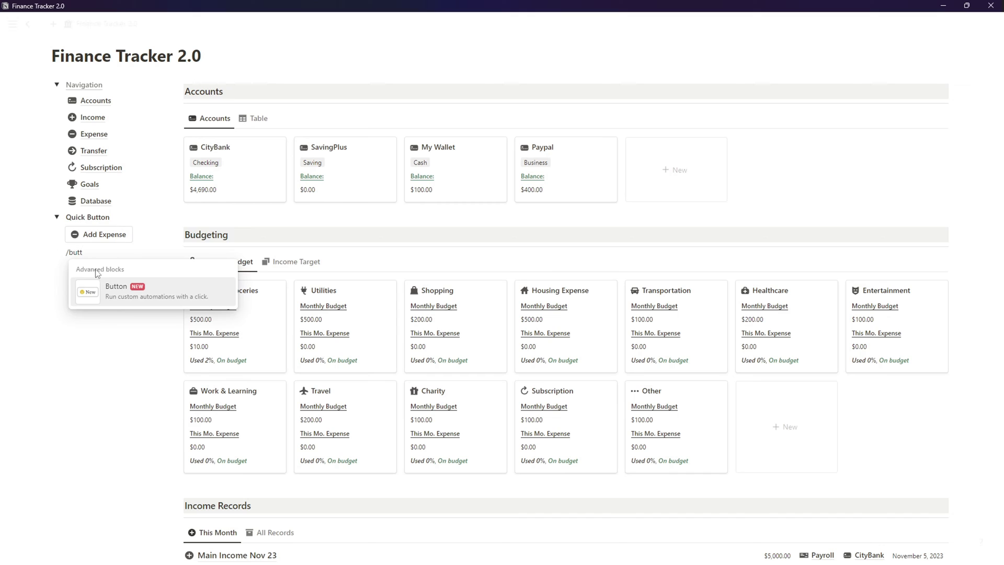
{"action": "left_click", "coordinate": [110, 288]}
{"action": "left_click", "coordinate": [114, 282]}
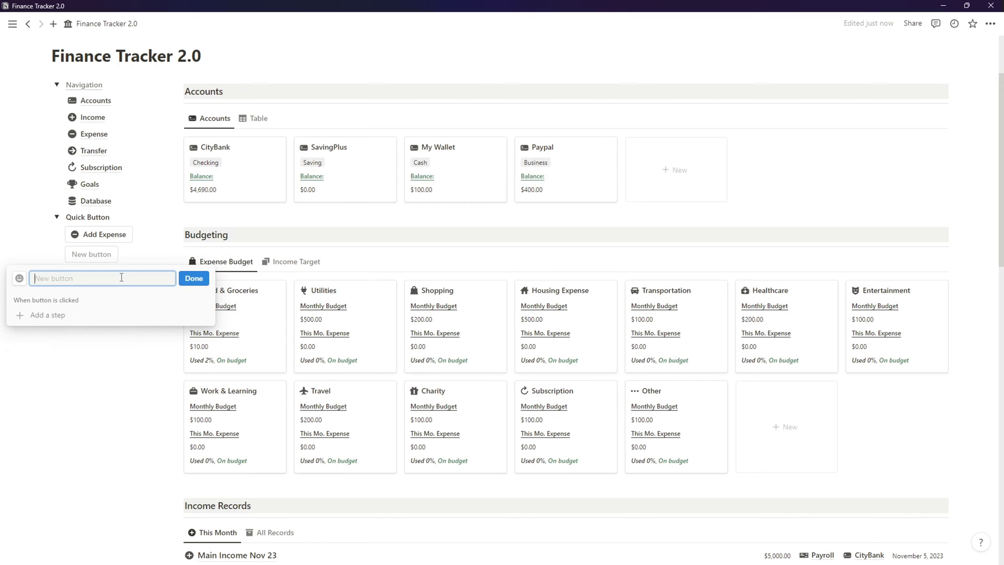
{"action": "type", "text": "Add Income"}
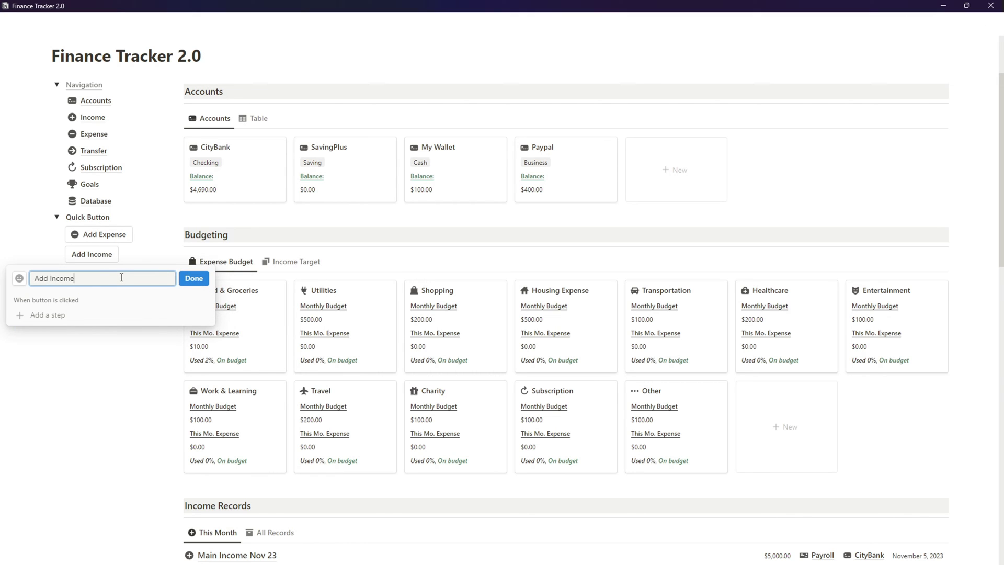
{"action": "left_click", "coordinate": [19, 278]}
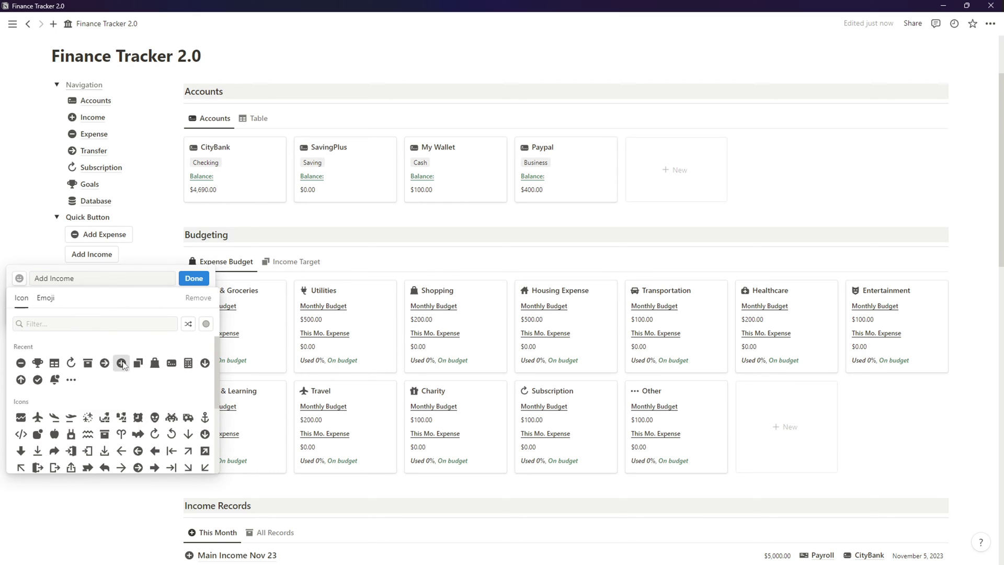
{"action": "left_click", "coordinate": [74, 362]}
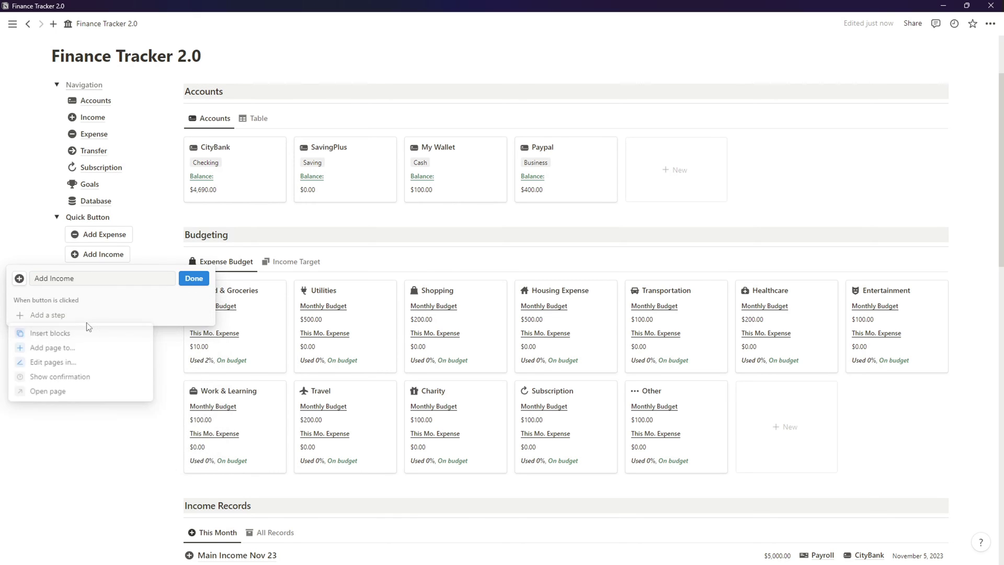
- Make the Add Income button add a page to the Income Record database with the Income Name "New Income"
{"action": "left_click", "coordinate": [68, 348]}
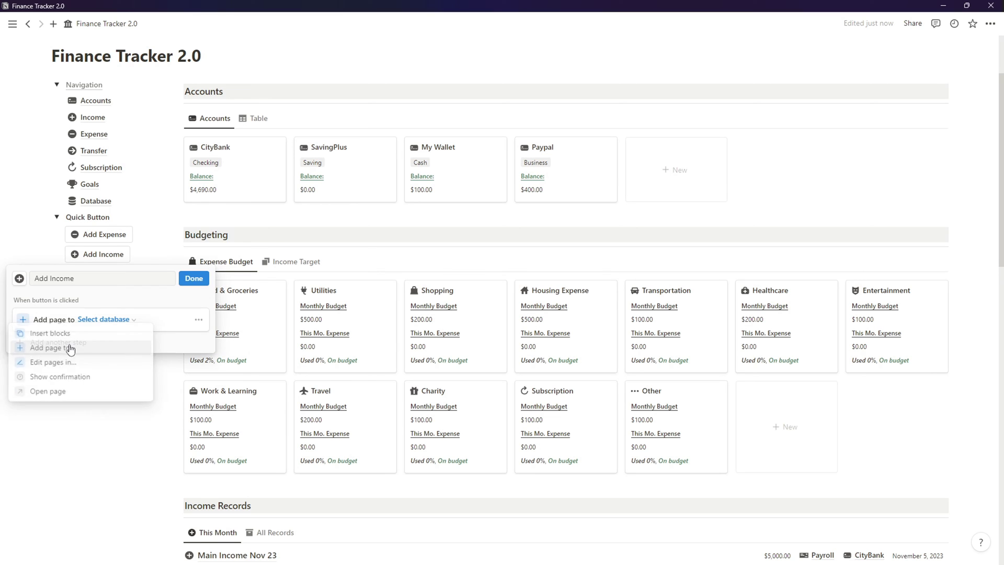
{"action": "left_click", "coordinate": [104, 322]}
{"action": "left_click", "coordinate": [57, 424]}
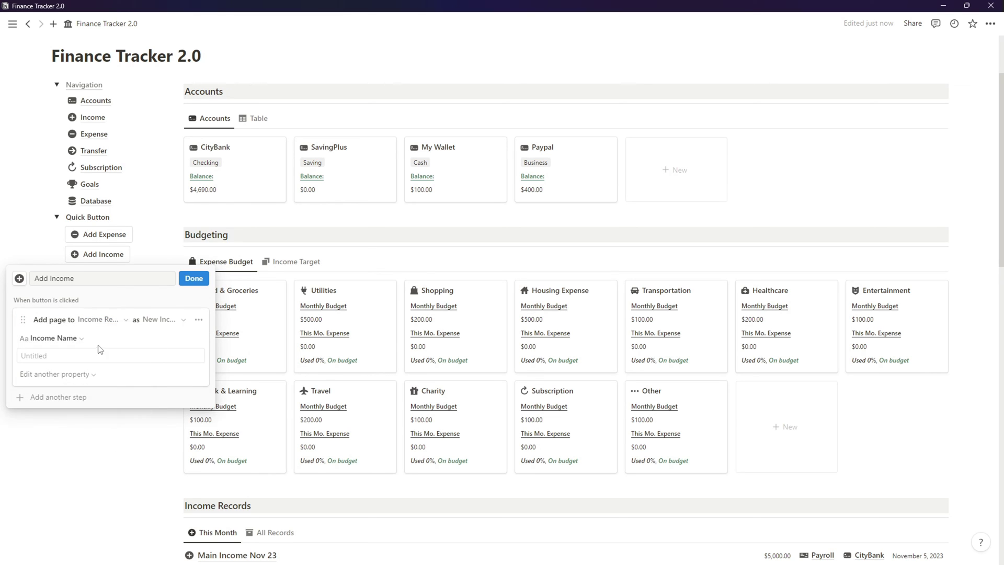
{"action": "left_click", "coordinate": [110, 355]}
{"action": "type", "text": "New Income"}
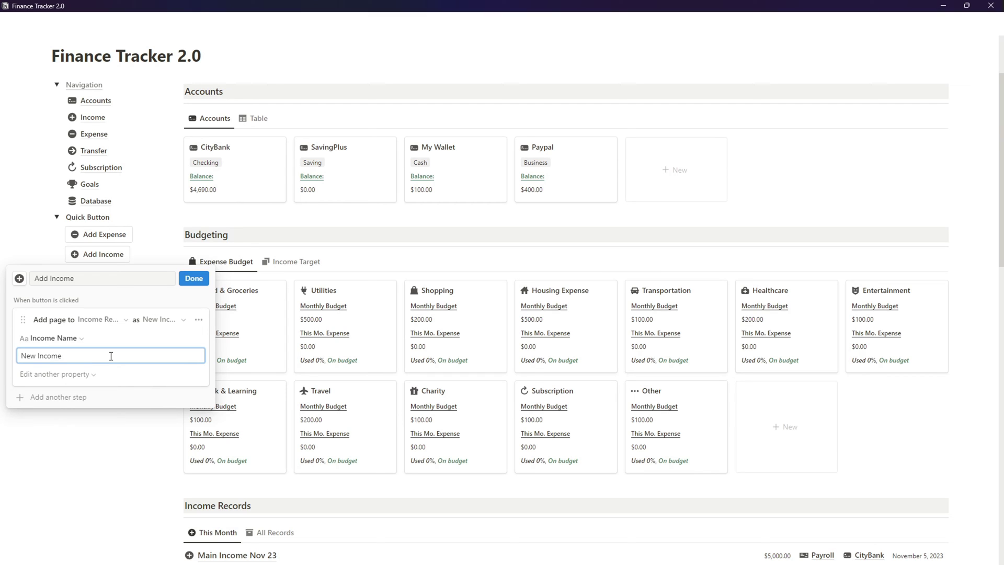
- Add an Open page action to the Add Income button that opens the newly added page in Side peek, and save the button
{"action": "left_click", "coordinate": [67, 397]}
{"action": "left_click", "coordinate": [61, 474]}
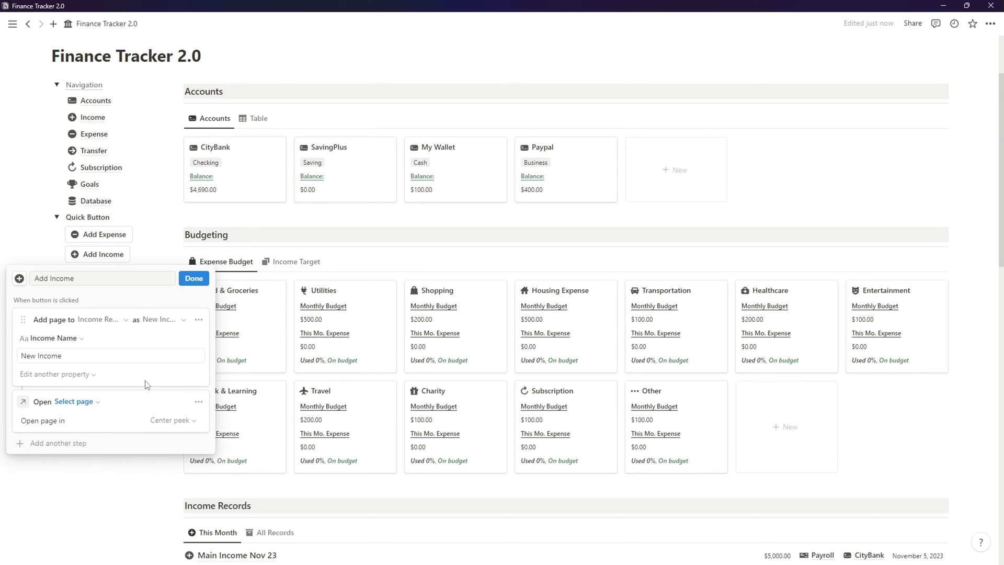
{"action": "left_click", "coordinate": [105, 401]}
{"action": "left_click", "coordinate": [90, 402]}
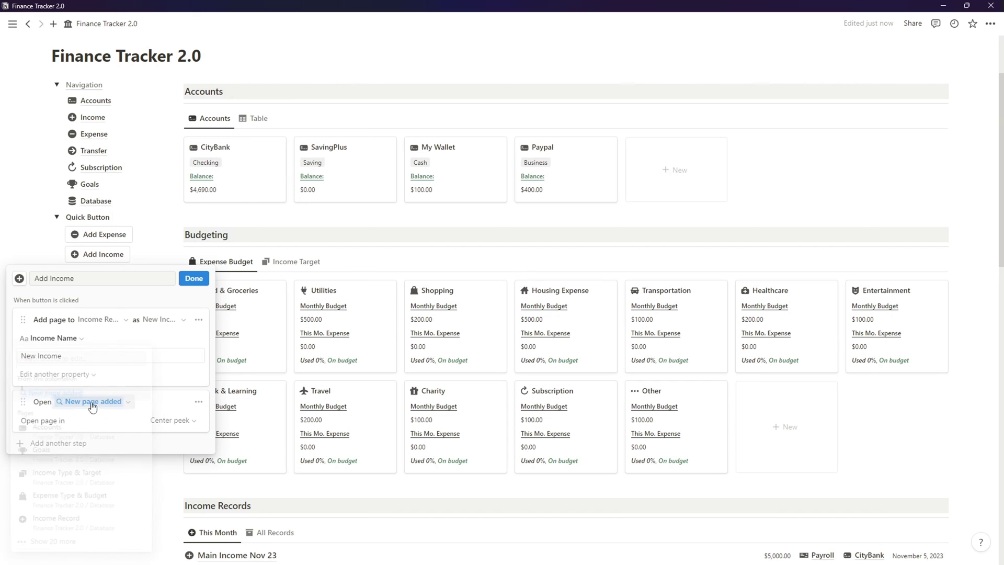
{"action": "left_click", "coordinate": [166, 418]}
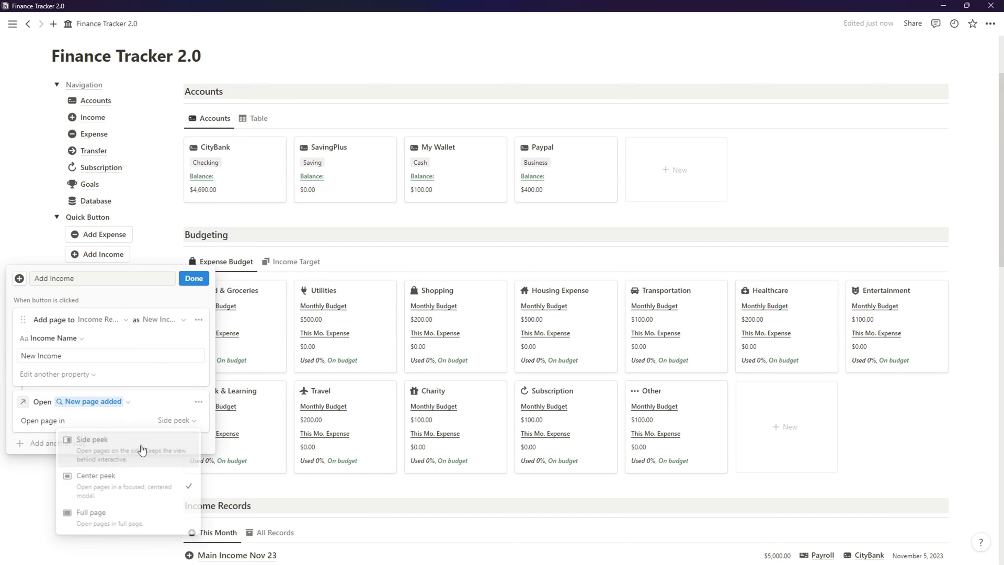
{"action": "left_click", "coordinate": [140, 509]}
{"action": "left_click", "coordinate": [192, 281]}
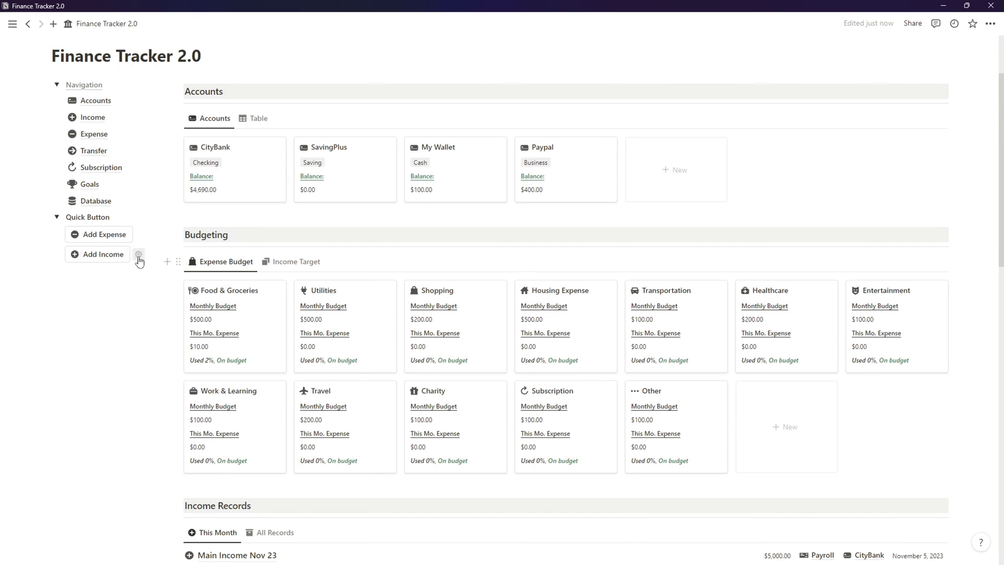
- Insert a third button below Add Income, named "Add Transfer" with the circled right-arrow icon
{"action": "left_click", "coordinate": [144, 260]}
{"action": "left_click", "coordinate": [52, 251]}
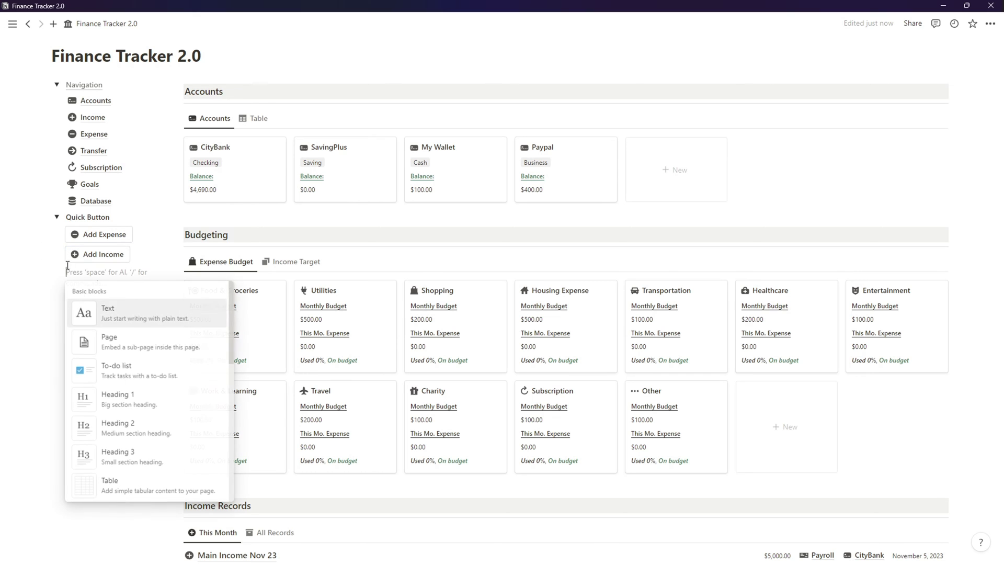
{"action": "key", "text": "BackSpace"}
{"action": "type", "text": "/button"}
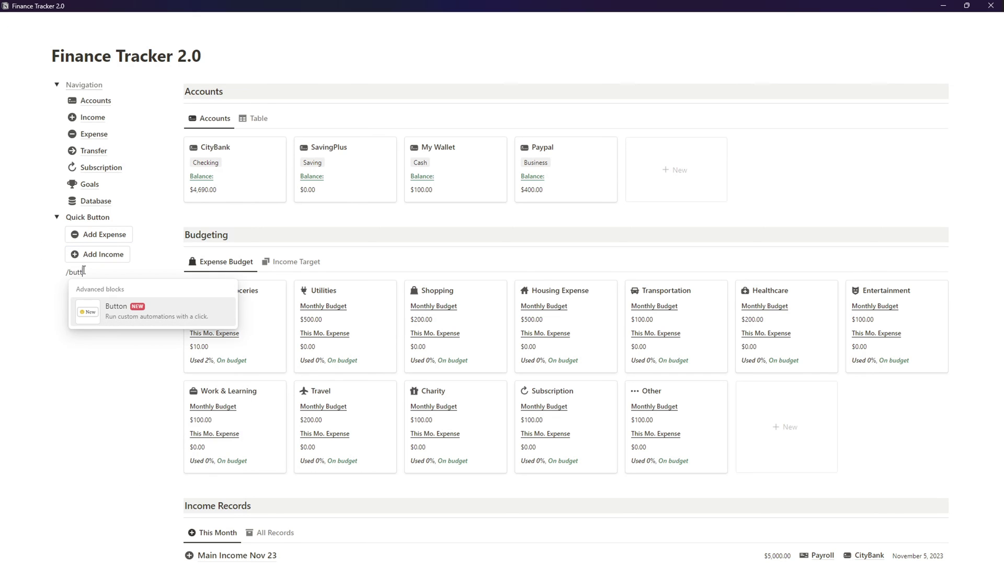
{"action": "key", "text": "Return"}
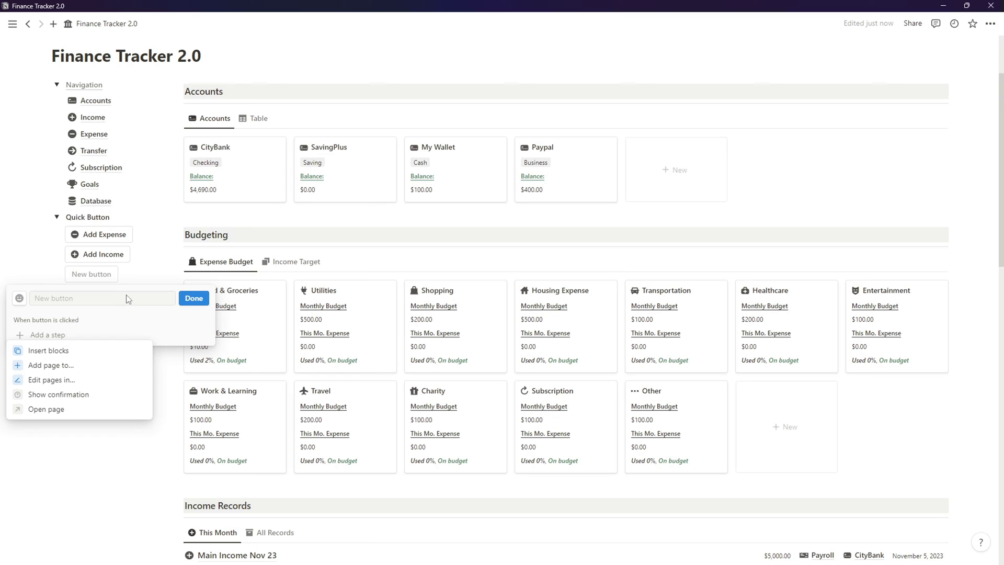
{"action": "left_click", "coordinate": [128, 298]}
{"action": "type", "text": "Add Transfer"}
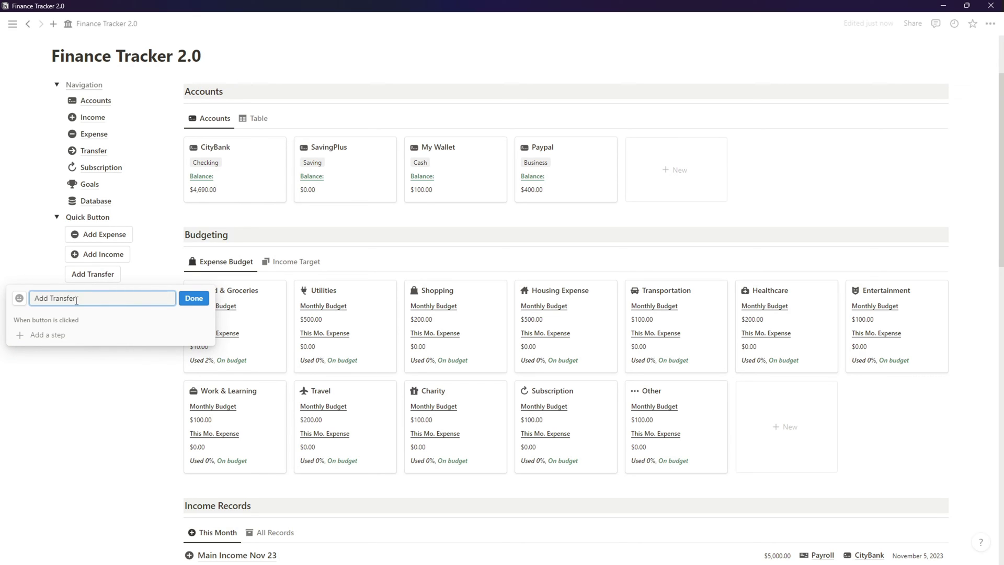
{"action": "left_click", "coordinate": [19, 298]}
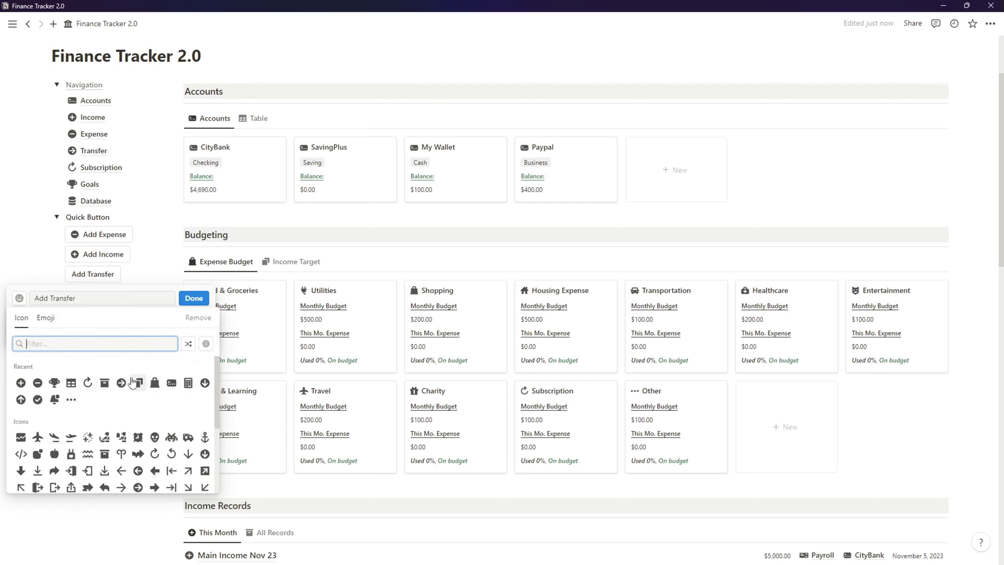
{"action": "mouse_move", "coordinate": [121, 383]}
{"action": "left_click", "coordinate": [89, 399]}
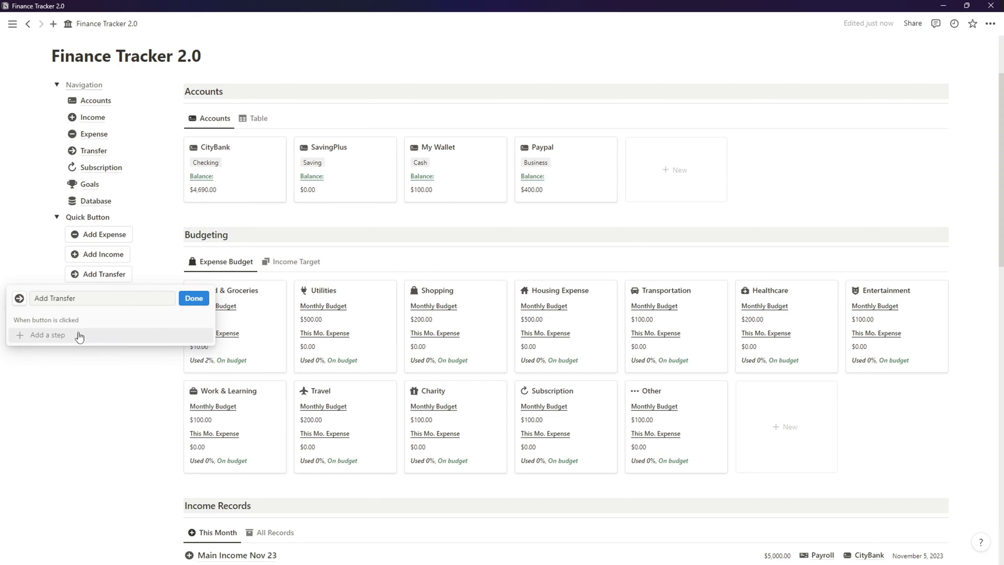
- Make the Add Transfer button add a page to the Transfer Record database with the title "New Transfer"
{"action": "left_click", "coordinate": [79, 334]}
{"action": "left_click", "coordinate": [78, 365]}
{"action": "left_click", "coordinate": [114, 339]}
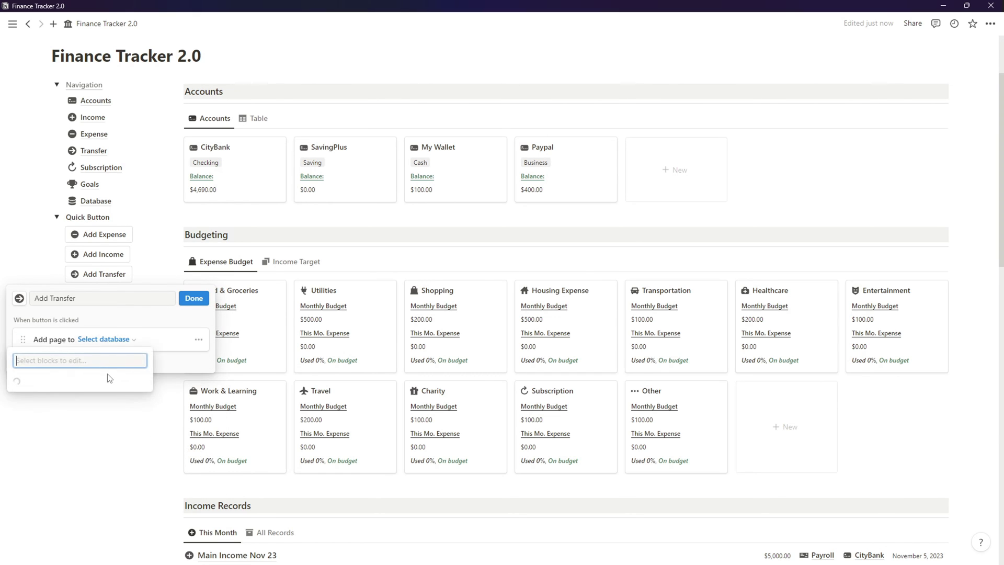
{"action": "left_click", "coordinate": [83, 467]}
{"action": "left_click", "coordinate": [68, 375]}
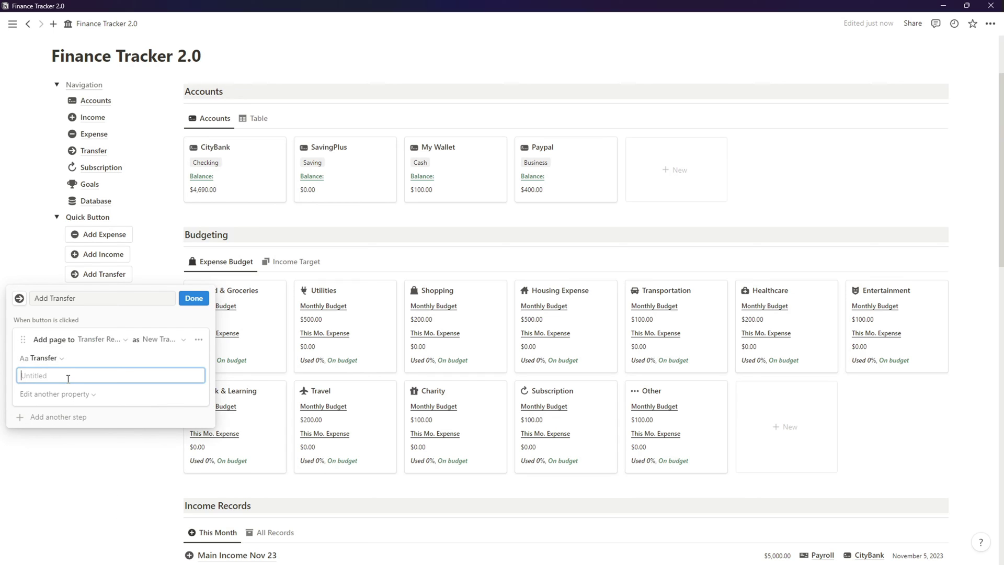
{"action": "type", "text": "New Transfer"}
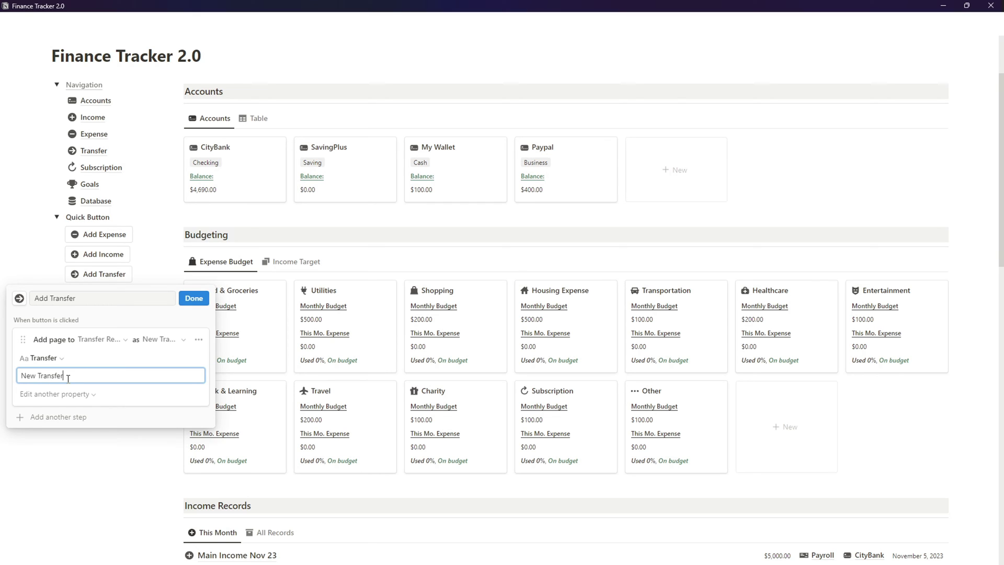
- Make the Add Transfer button also open the newly added page in Side peek, and save the button
{"action": "left_click", "coordinate": [102, 418]}
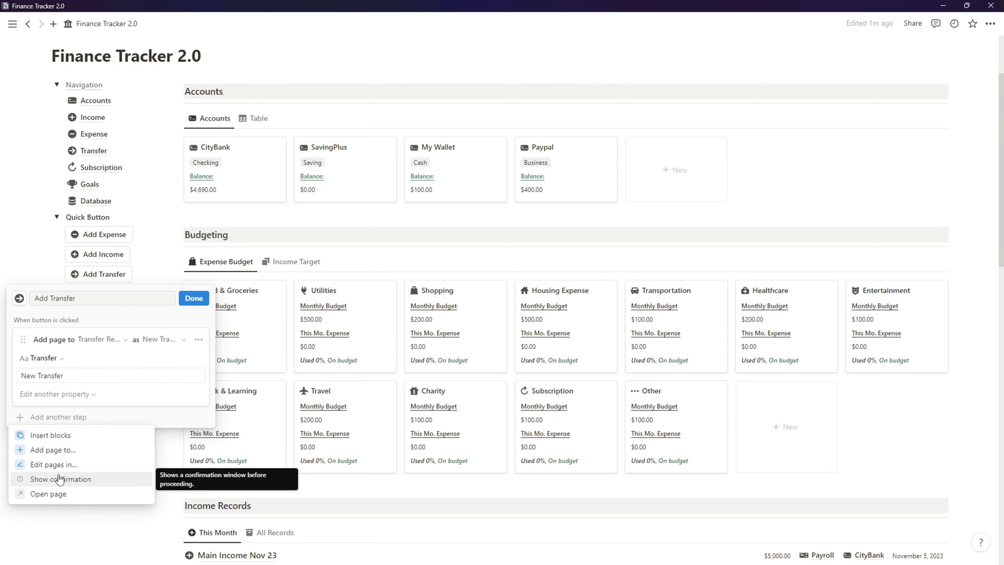
{"action": "left_click", "coordinate": [74, 490]}
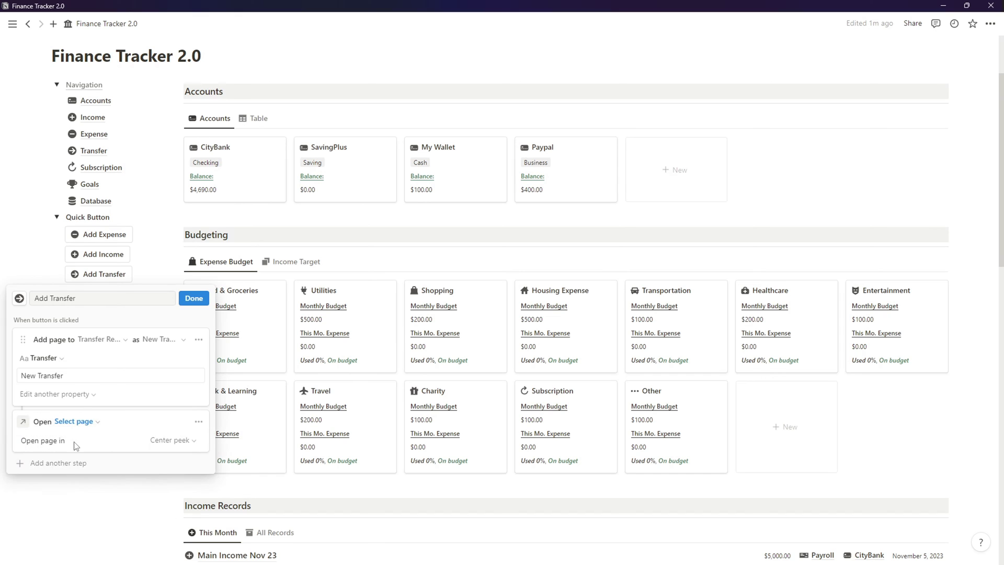
{"action": "left_click", "coordinate": [86, 421]}
{"action": "left_click", "coordinate": [52, 396]}
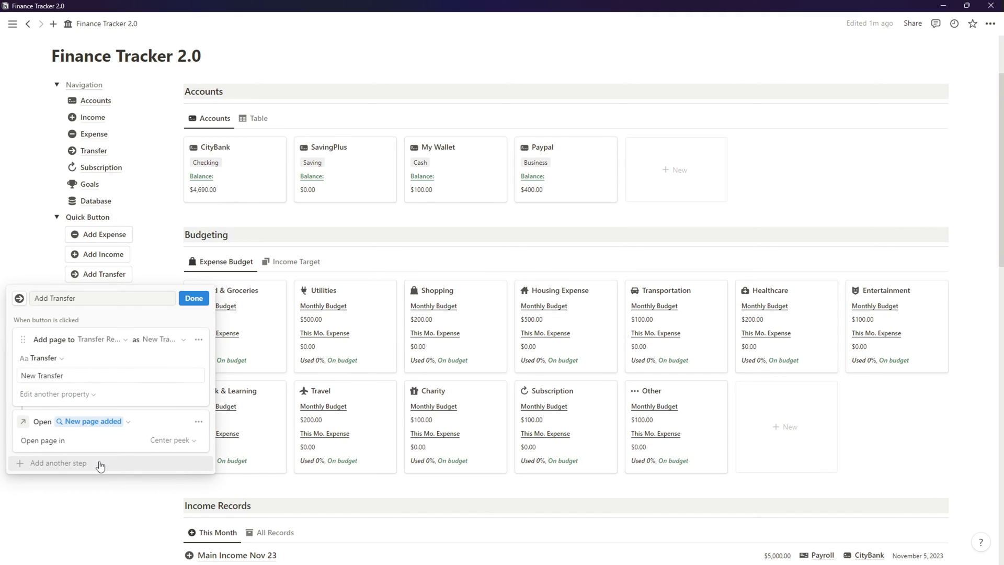
{"action": "left_click", "coordinate": [170, 442]}
{"action": "left_click", "coordinate": [158, 463]}
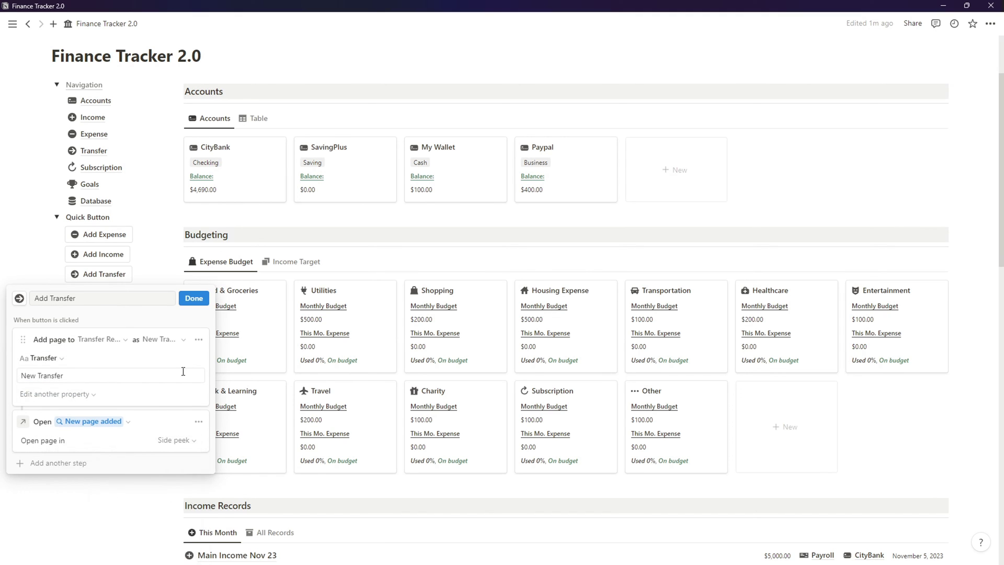
{"action": "left_click", "coordinate": [193, 298]}
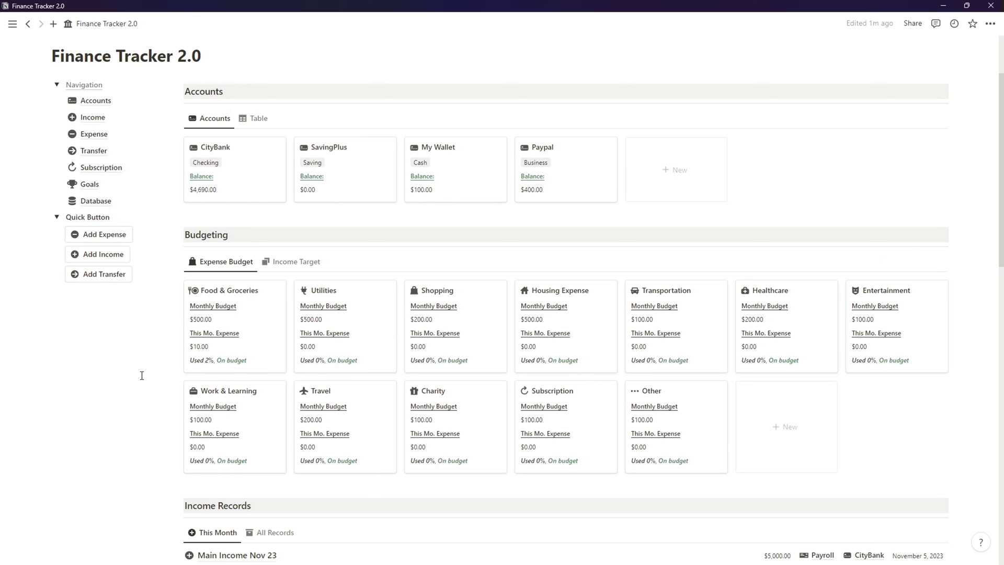
- Create an expense record with the Add Expense quick button and set its Amount to 50
{"action": "scroll", "coordinate": [169, 360], "scroll_direction": "down", "scroll_amount": 3}
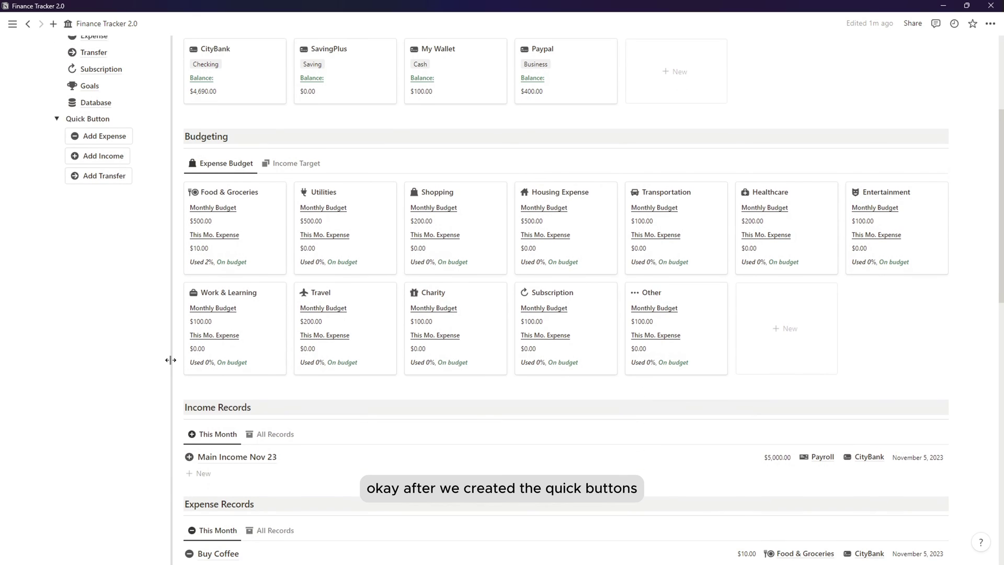
{"action": "scroll", "coordinate": [171, 360], "scroll_direction": "down", "scroll_amount": 1}
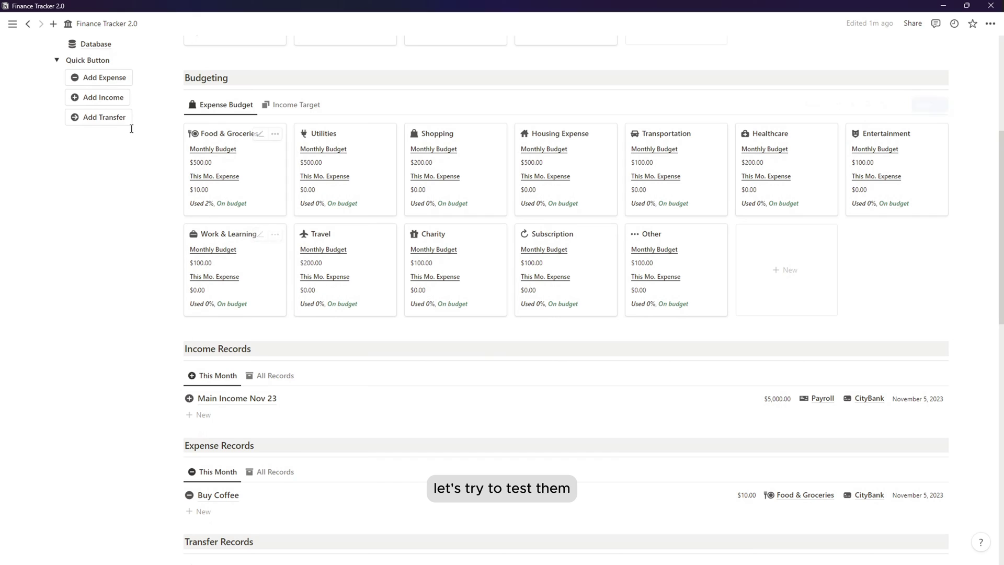
{"action": "left_click", "coordinate": [124, 79]}
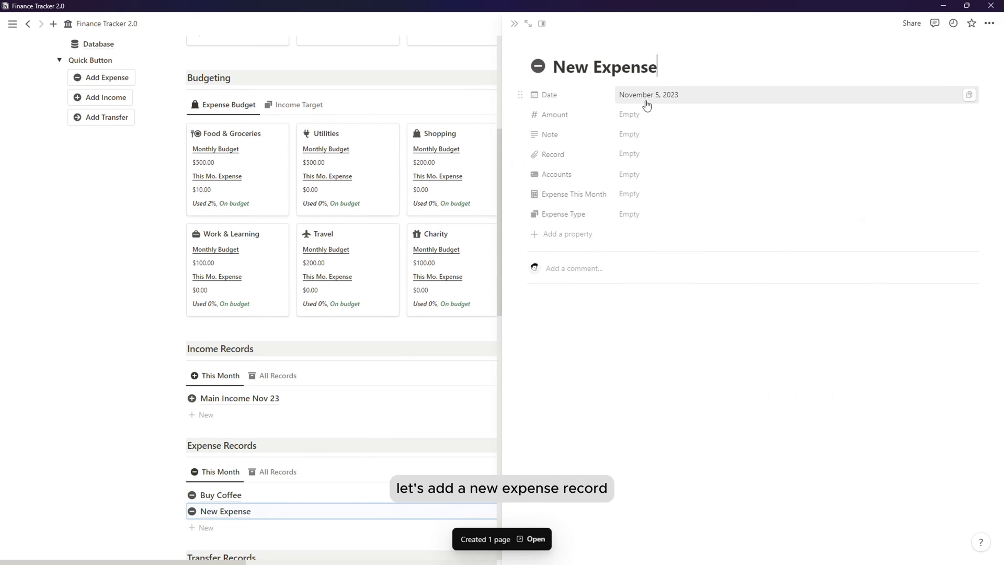
{"action": "left_click", "coordinate": [640, 117]}
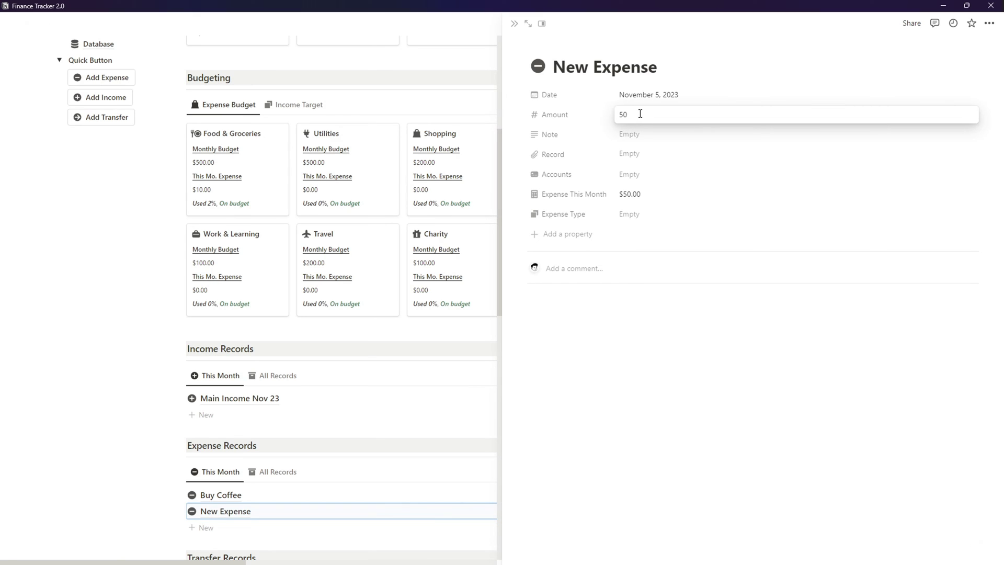
- Link the new expense record to the CityBank account and the Transportation expense type
{"action": "left_click", "coordinate": [630, 176]}
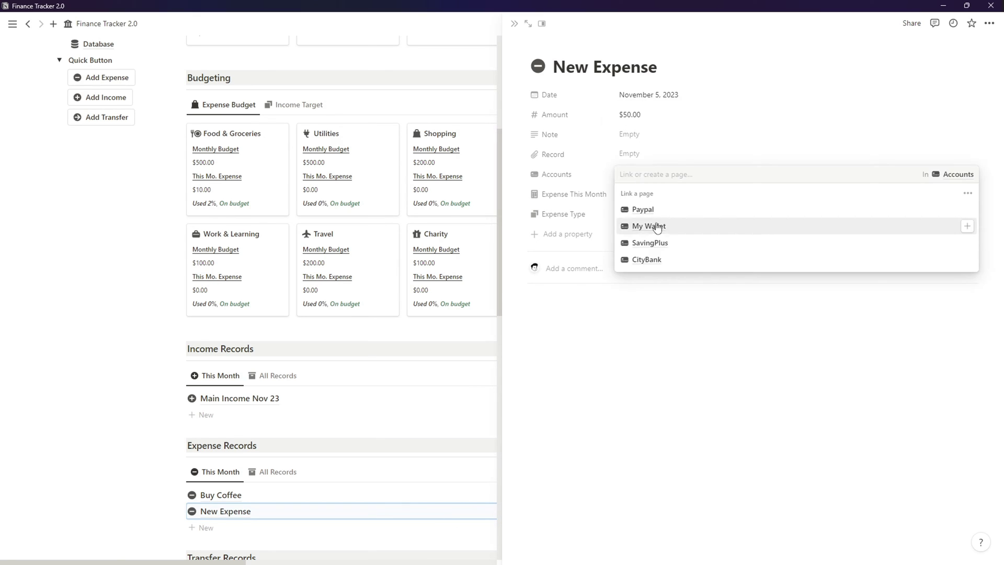
{"action": "left_click", "coordinate": [677, 259]}
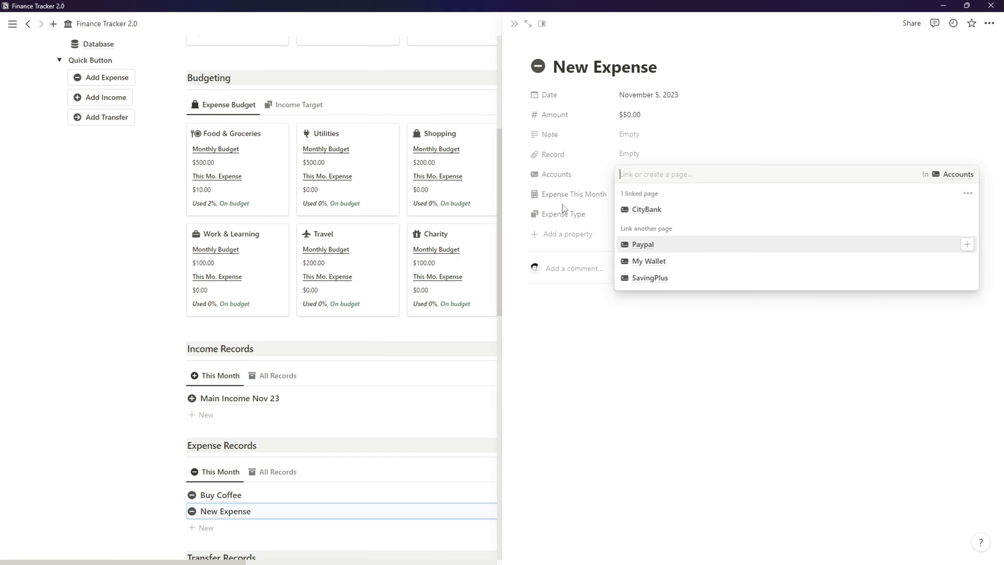
{"action": "left_click", "coordinate": [526, 200]}
{"action": "left_click", "coordinate": [622, 214]}
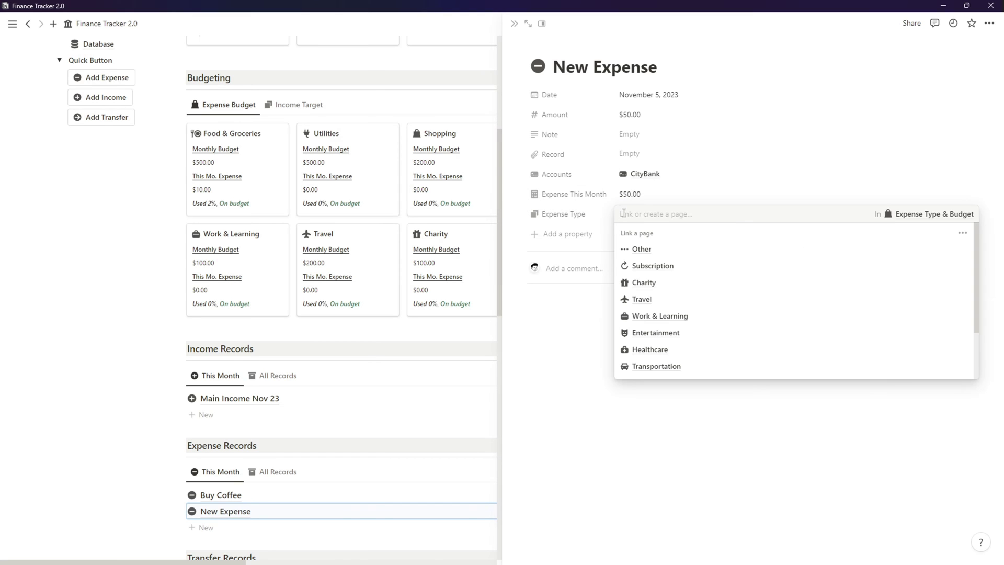
{"action": "scroll", "coordinate": [638, 236], "scroll_direction": "down", "scroll_amount": 2}
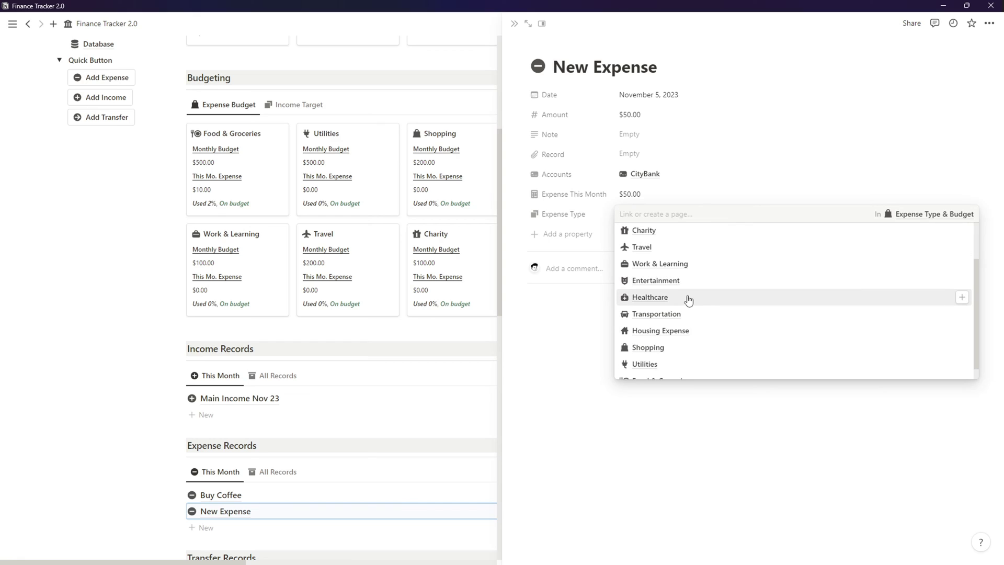
{"action": "scroll", "coordinate": [679, 334], "scroll_direction": "down", "scroll_amount": 1}
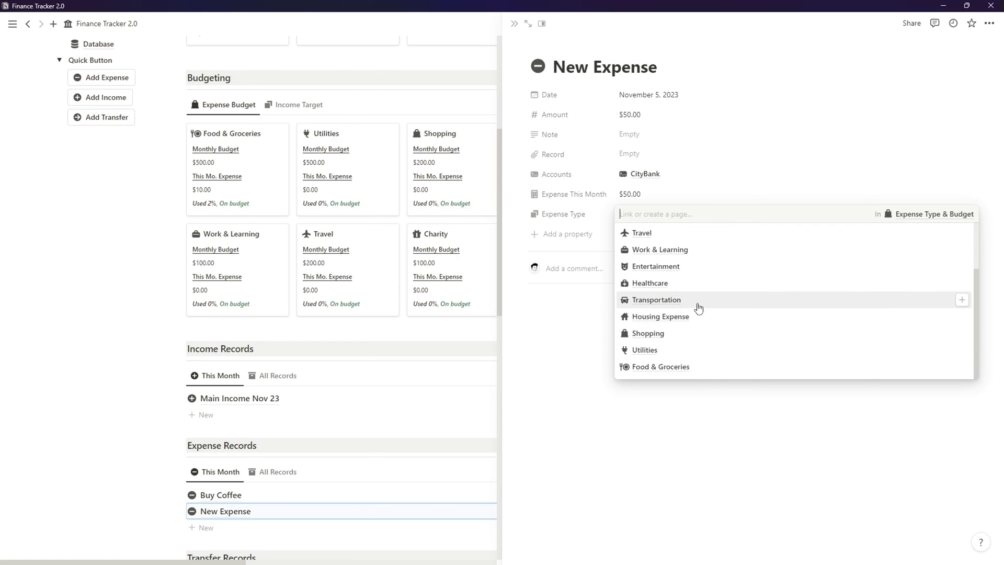
{"action": "left_click", "coordinate": [698, 303]}
- Rename the new expense record "Buy Gasoline"
{"action": "left_click", "coordinate": [631, 66]}
{"action": "key", "text": "ctrl+a"}
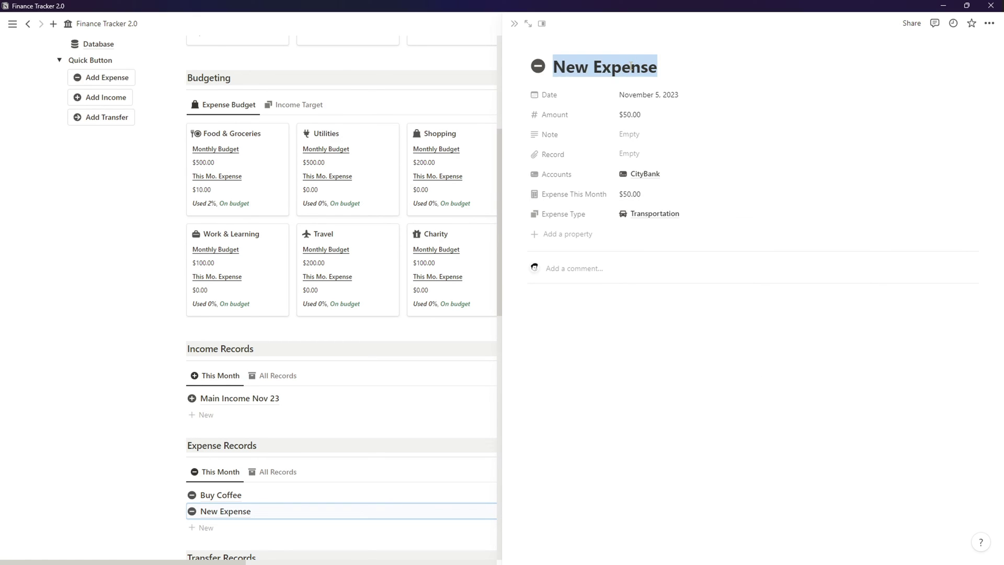
{"action": "type", "text": "Buy Gasoline"}
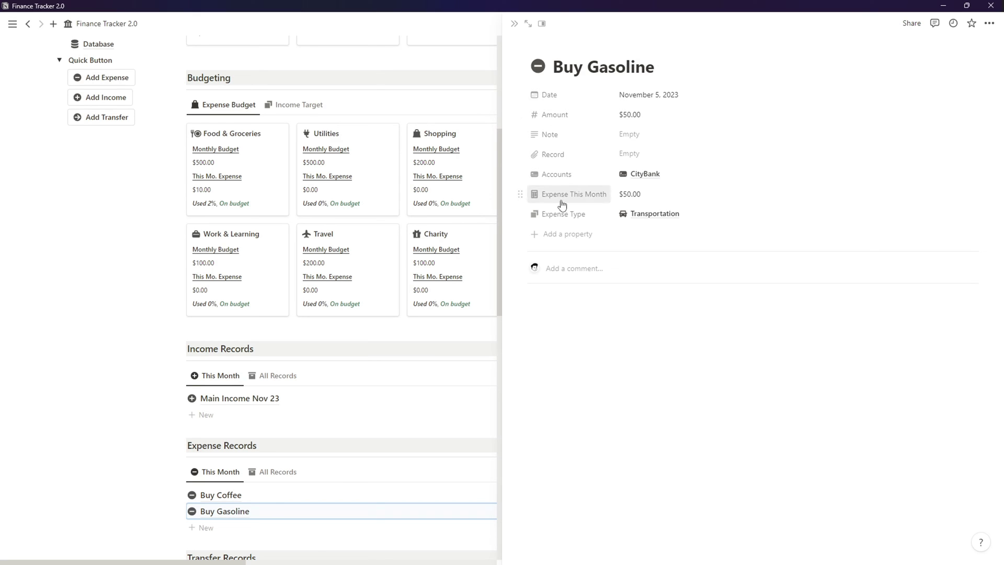
- Reorder the Buy Gasoline properties so Expense Type, Accounts and Expense This Month follow Amount, and close the record
{"action": "left_click_drag", "start_coordinate": [562, 205], "coordinate": [569, 154]}
{"action": "left_click_drag", "start_coordinate": [566, 213], "coordinate": [569, 190]}
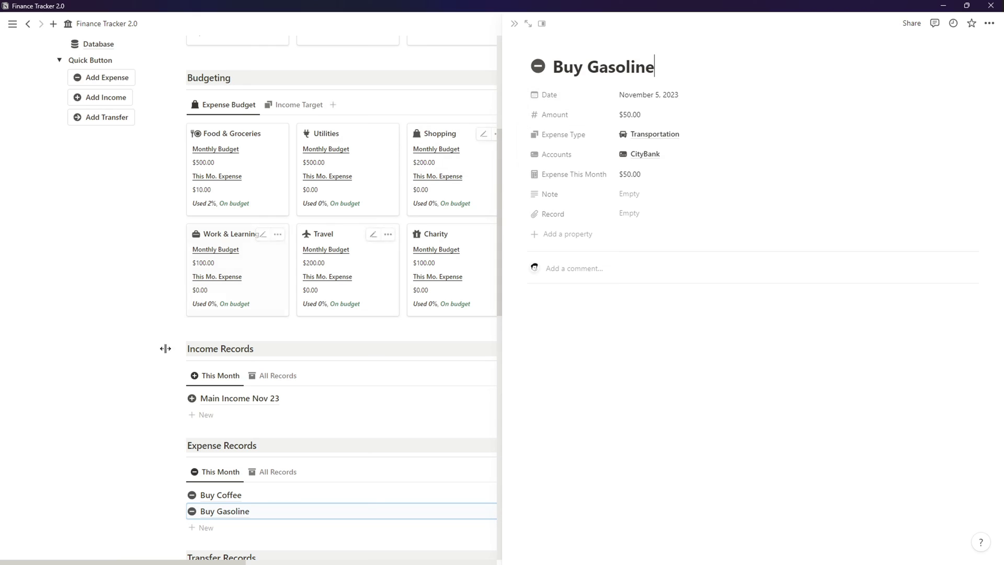
{"action": "left_click", "coordinate": [514, 24]}
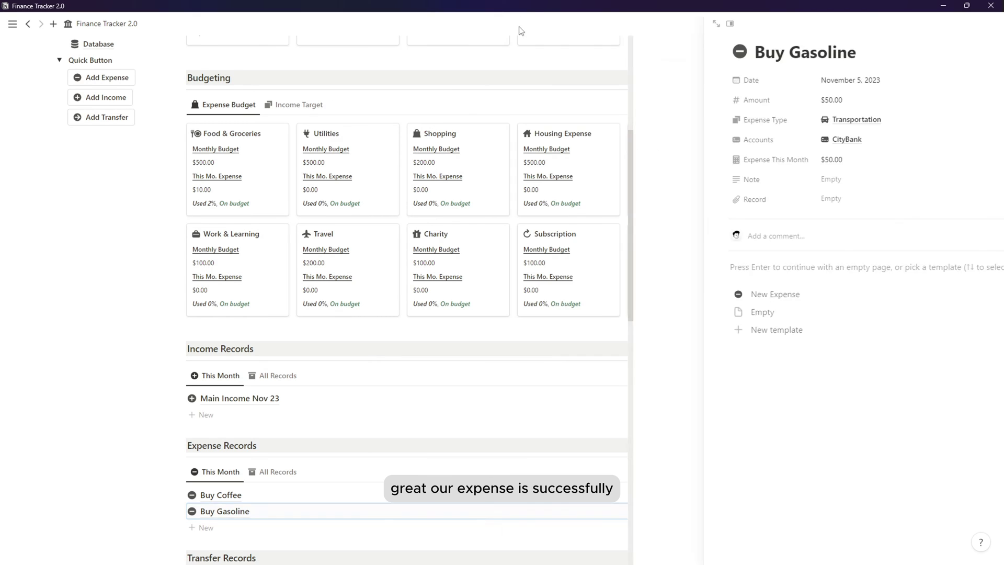
{"action": "scroll", "coordinate": [391, 350], "scroll_direction": "down", "scroll_amount": 1}
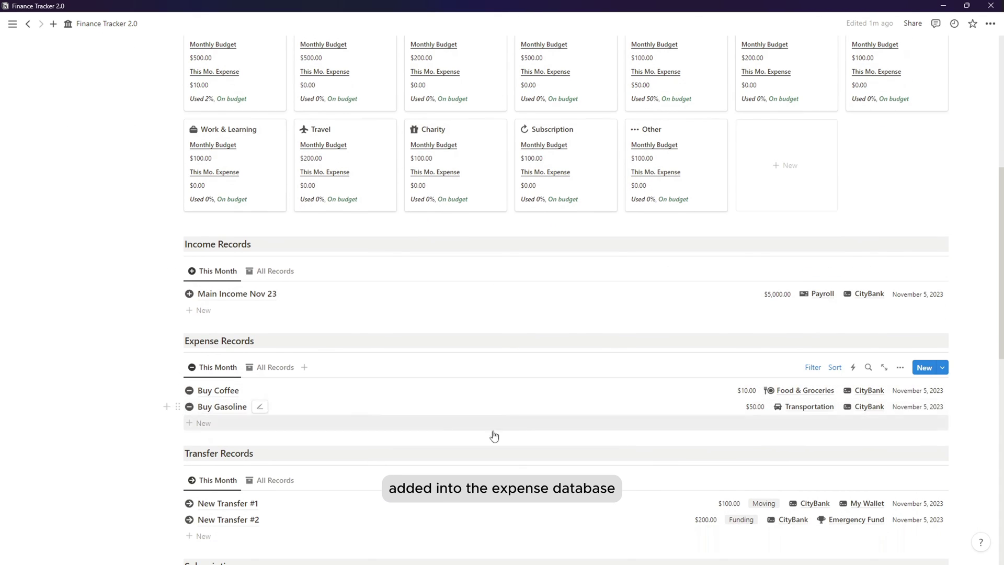
- Create an income record with the Add Income quick button, titled "Tiktok Affiliate" with an Amount of 100
{"action": "scroll", "coordinate": [230, 423], "scroll_direction": "up", "scroll_amount": 3}
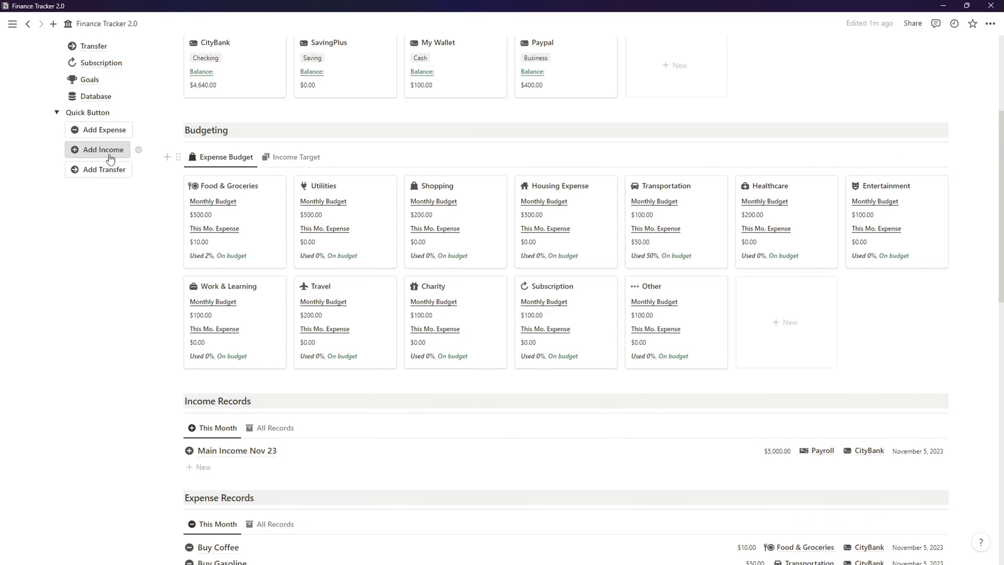
{"action": "left_click", "coordinate": [112, 157]}
{"action": "triple_click", "coordinate": [575, 68]}
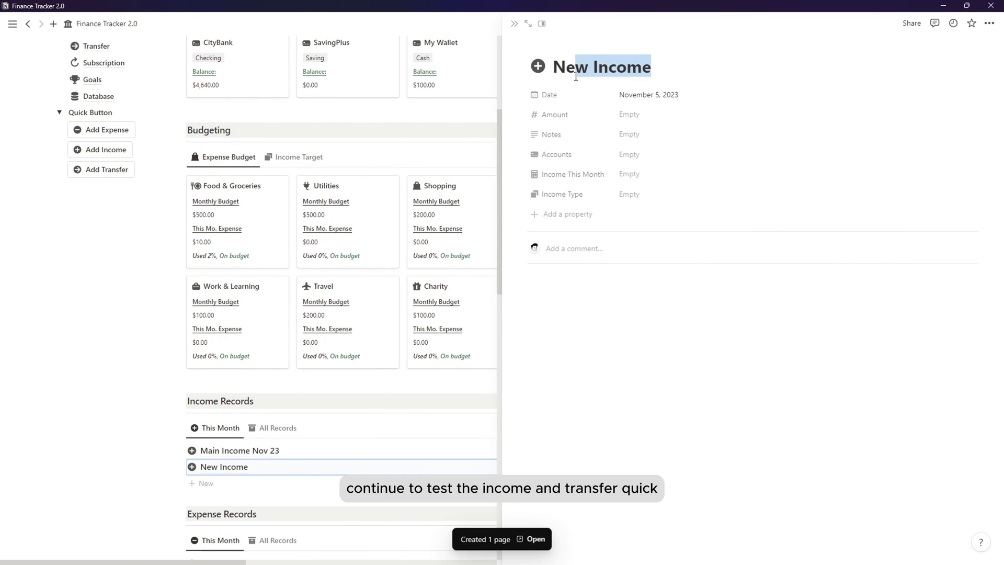
{"action": "type", "text": "Tiktok Affiliate"}
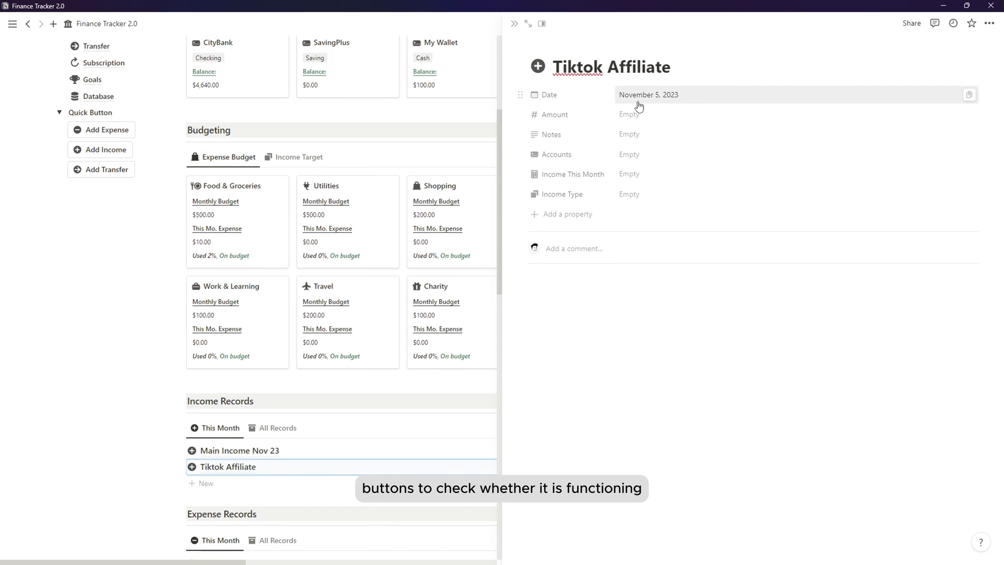
{"action": "left_click", "coordinate": [641, 116]}
{"action": "type", "text": "100"}
- Set the Tiktok Affiliate record's Income Type to Business and its account to Paypal
{"action": "left_click", "coordinate": [637, 196]}
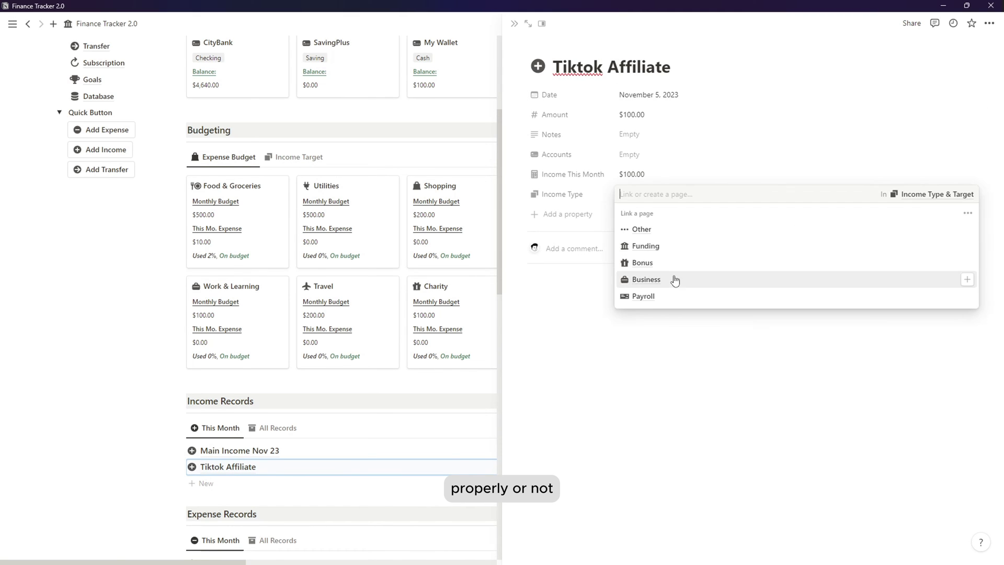
{"action": "left_click", "coordinate": [672, 280]}
{"action": "left_click", "coordinate": [629, 154]}
{"action": "left_click", "coordinate": [658, 188]}
- Reorder the income properties so Income Type, Accounts and Income This Month come before Notes, and close the record
{"action": "left_click_drag", "start_coordinate": [558, 162], "coordinate": [557, 135]}
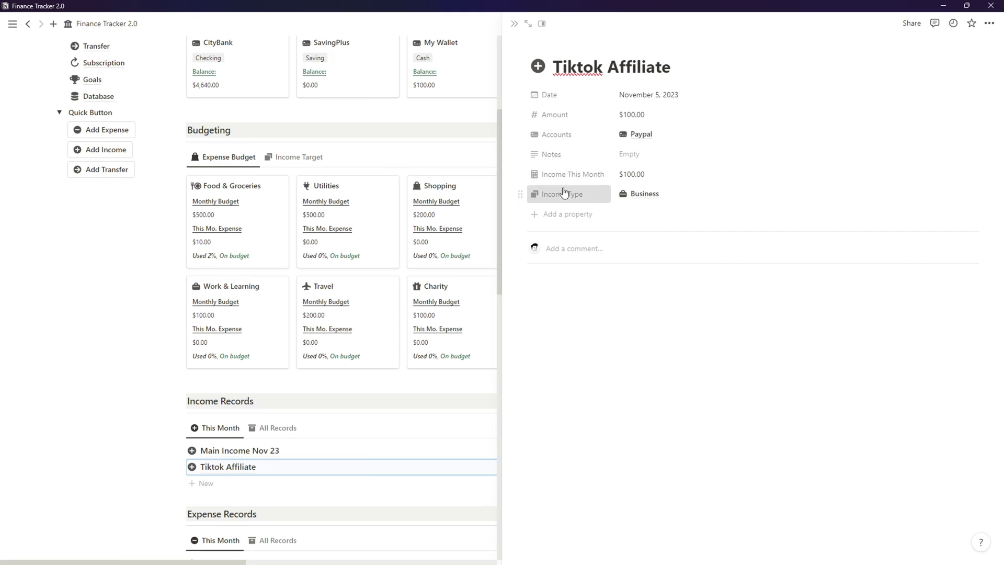
{"action": "left_click_drag", "start_coordinate": [551, 193], "coordinate": [587, 137]}
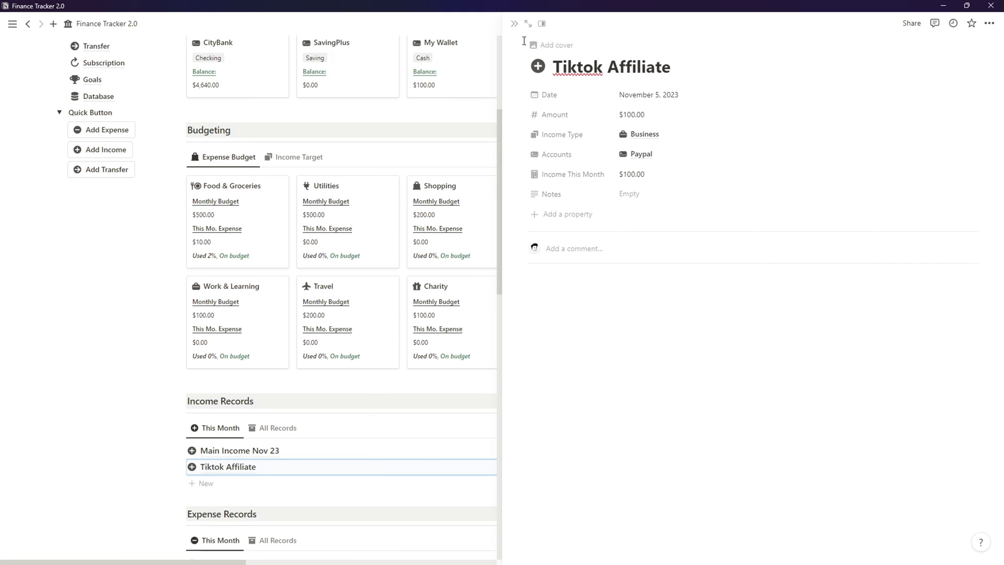
{"action": "left_click", "coordinate": [514, 23]}
- Create a transfer record with the Add Transfer quick button, with an Amount of 50 and the type Moving
{"action": "scroll", "coordinate": [261, 345], "scroll_direction": "up", "scroll_amount": 2}
{"action": "scroll", "coordinate": [265, 350], "scroll_direction": "up", "scroll_amount": 1}
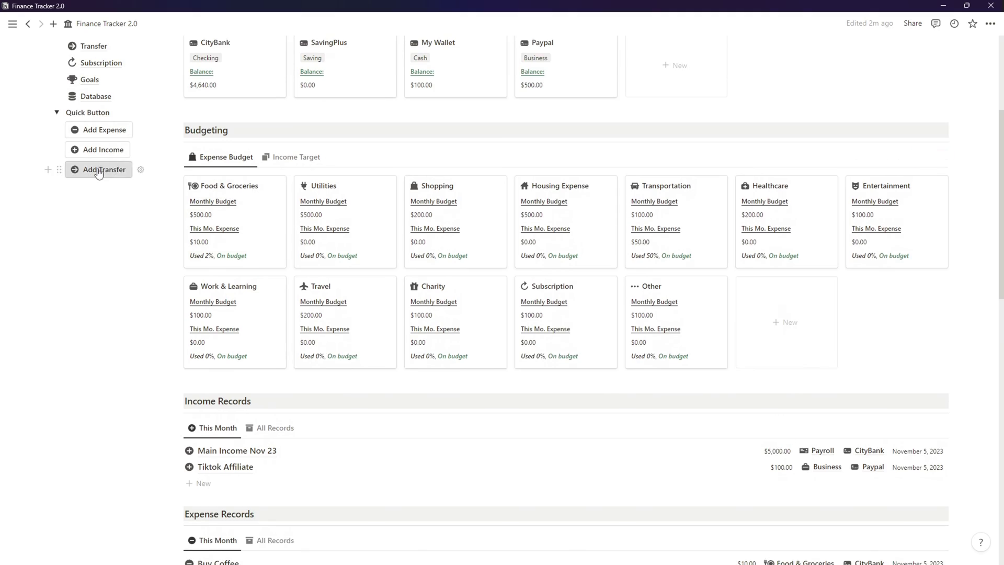
{"action": "left_click", "coordinate": [103, 169]}
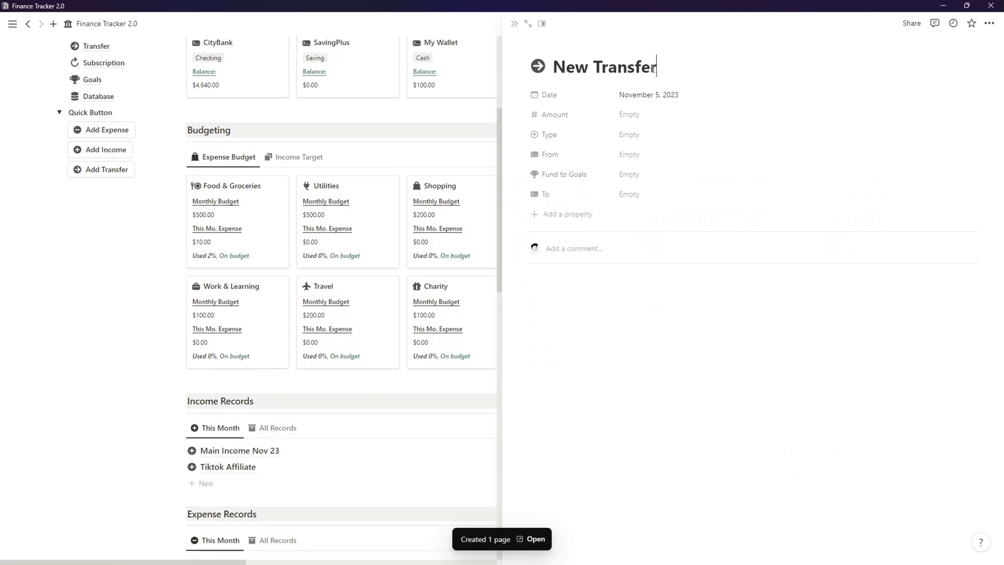
{"action": "left_click", "coordinate": [677, 114]}
{"action": "type", "text": "50"}
{"action": "left_click", "coordinate": [659, 134]}
{"action": "left_click", "coordinate": [648, 212]}
- Set the new transfer to go from CityBank to SavingPlus, and close the record
{"action": "left_click", "coordinate": [629, 154]}
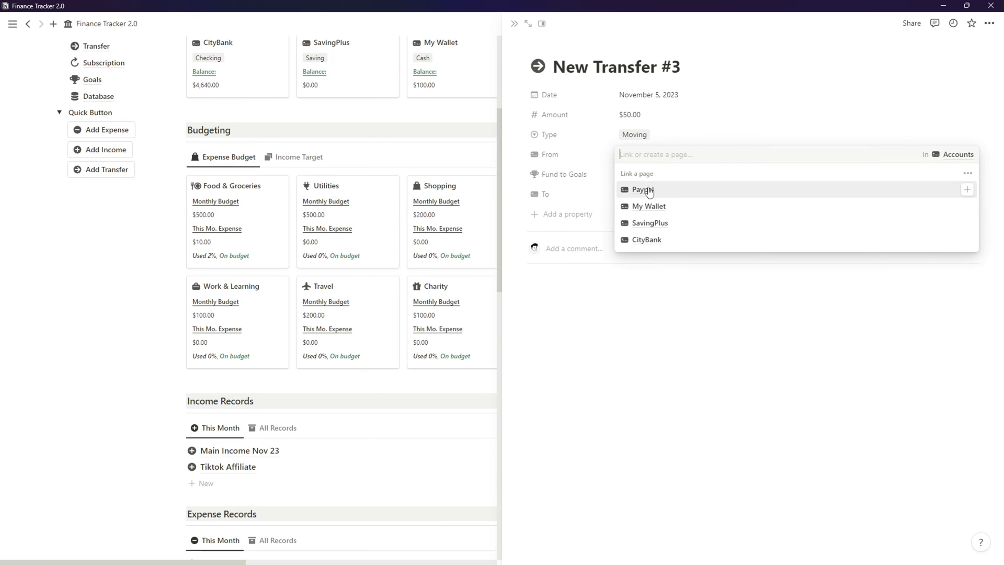
{"action": "left_click", "coordinate": [646, 242]}
{"action": "left_click", "coordinate": [637, 194]}
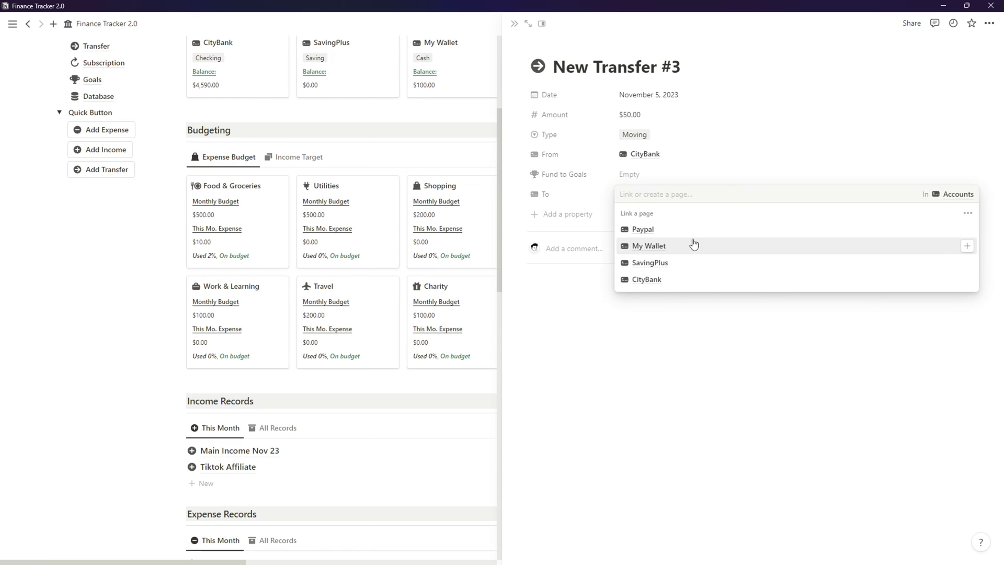
{"action": "left_click", "coordinate": [692, 260]}
{"action": "left_click", "coordinate": [618, 204]}
{"action": "left_click", "coordinate": [513, 24]}
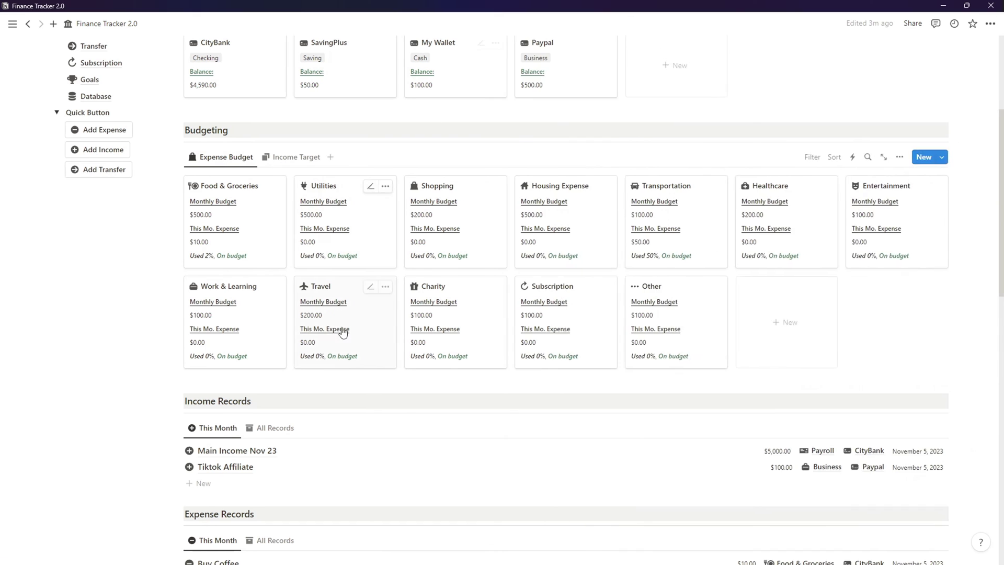
- Insert a divider below the Add Transfer button and move it between the Navigation and Quick Button toggles
{"action": "scroll", "coordinate": [282, 366], "scroll_direction": "down", "scroll_amount": 6}
{"action": "scroll", "coordinate": [497, 392], "scroll_direction": "up", "scroll_amount": 9}
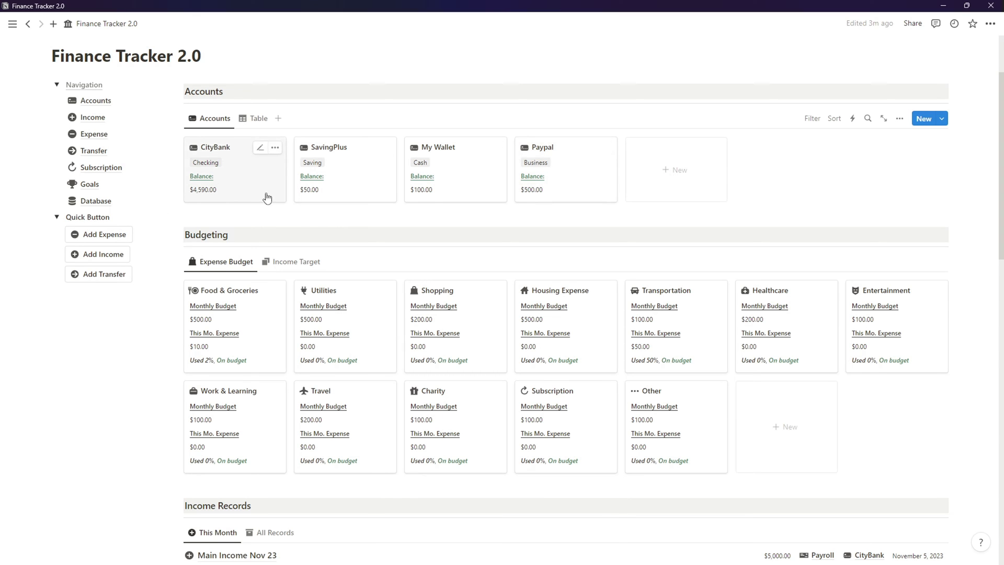
{"action": "scroll", "coordinate": [335, 204], "scroll_direction": "down", "scroll_amount": 1}
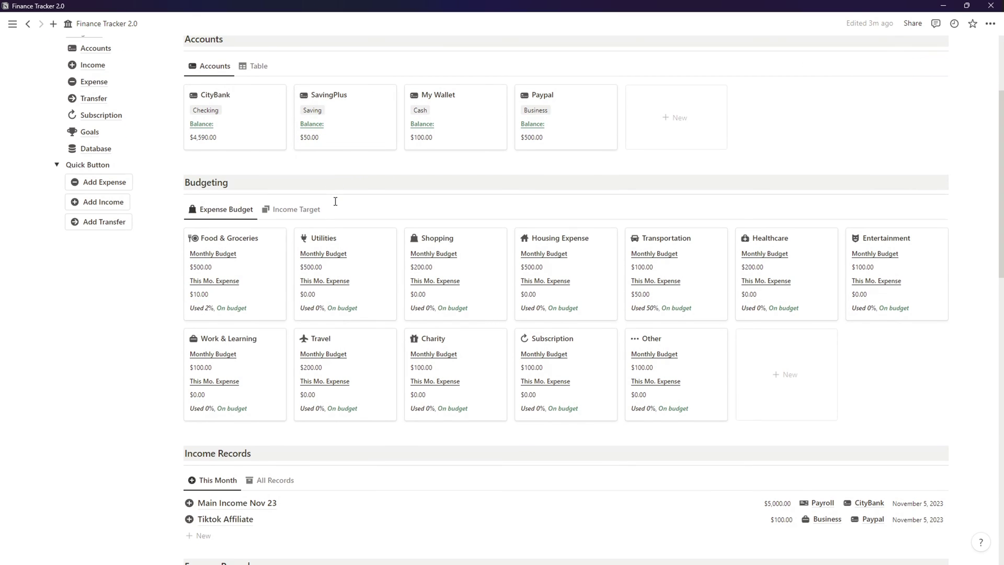
{"action": "scroll", "coordinate": [335, 202], "scroll_direction": "up", "scroll_amount": 1}
{"action": "scroll", "coordinate": [335, 206], "scroll_direction": "up", "scroll_amount": 1}
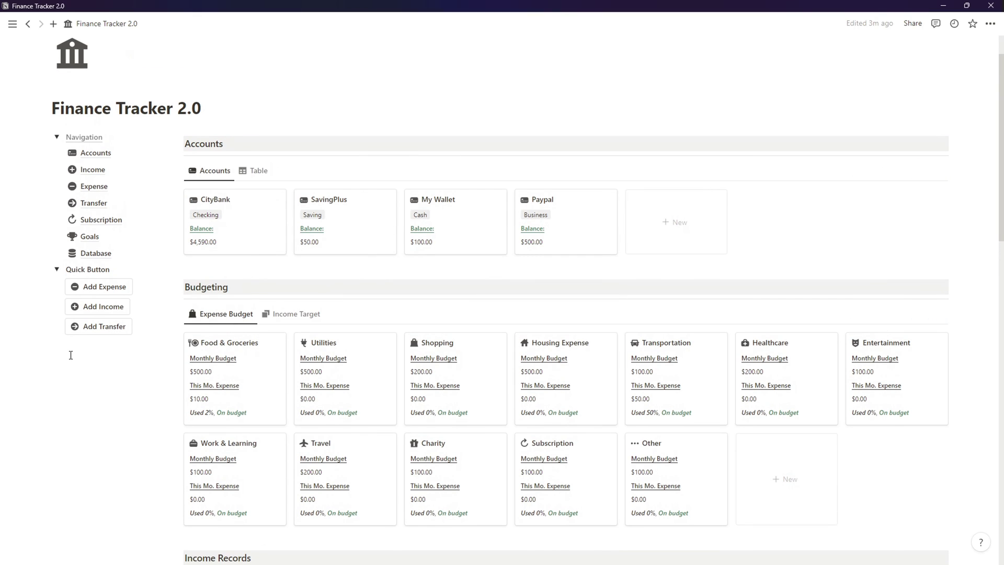
{"action": "type", "text": "/div"}
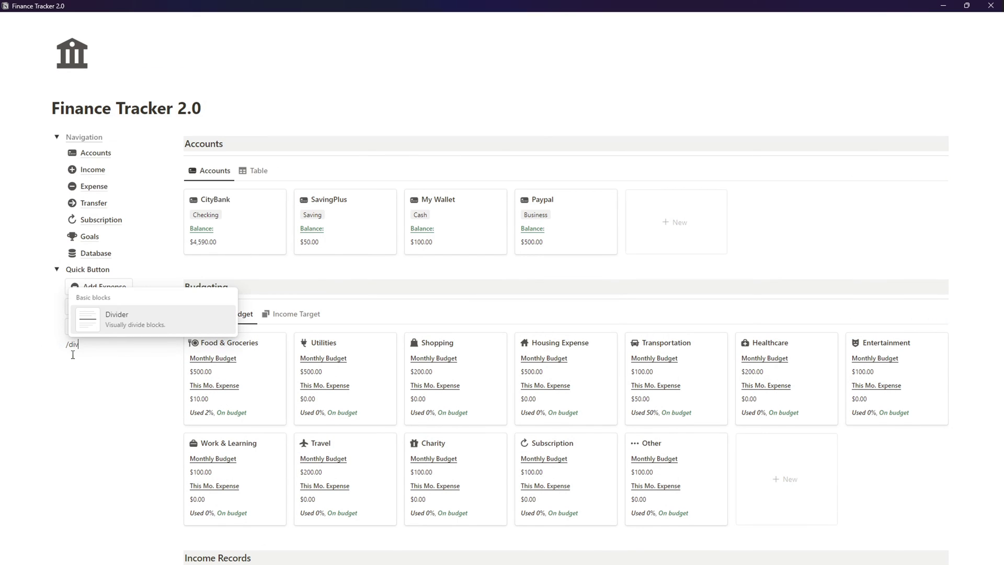
{"action": "left_click", "coordinate": [84, 334]}
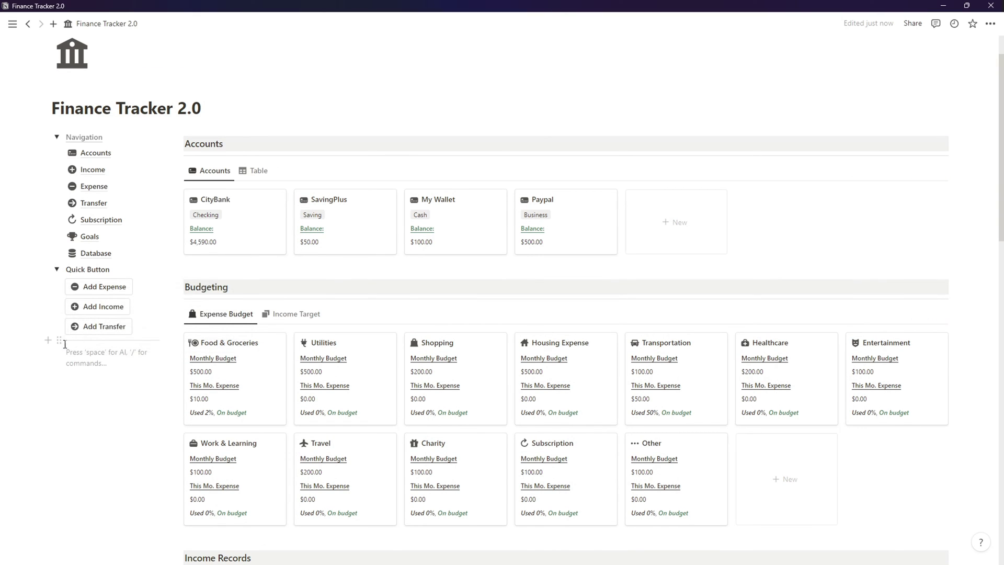
- Try collapsing the Quick Button and Navigation toggles, and restore both to their expanded state
{"action": "left_click", "coordinate": [57, 278]}
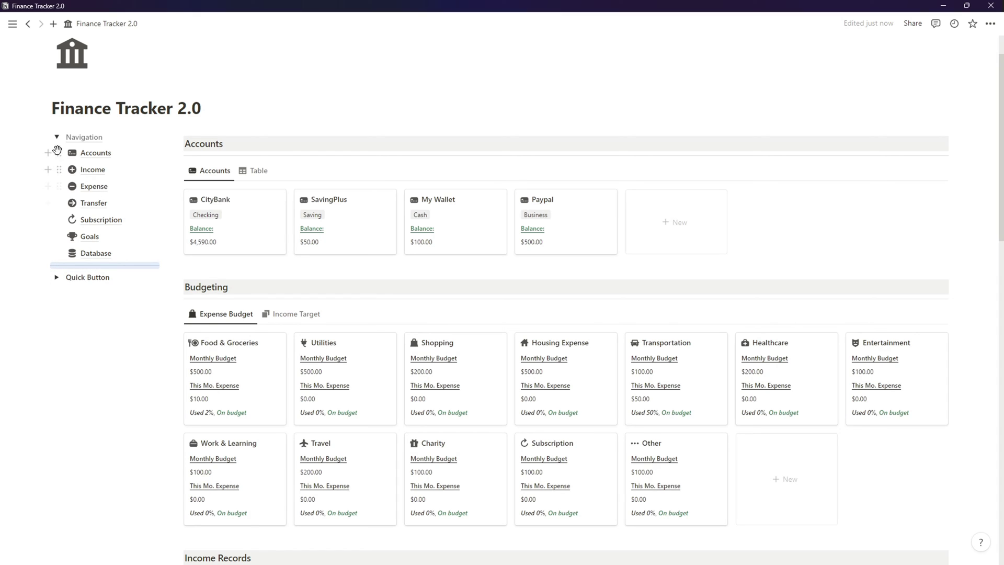
{"action": "left_click", "coordinate": [59, 139]}
{"action": "left_click", "coordinate": [114, 209]}
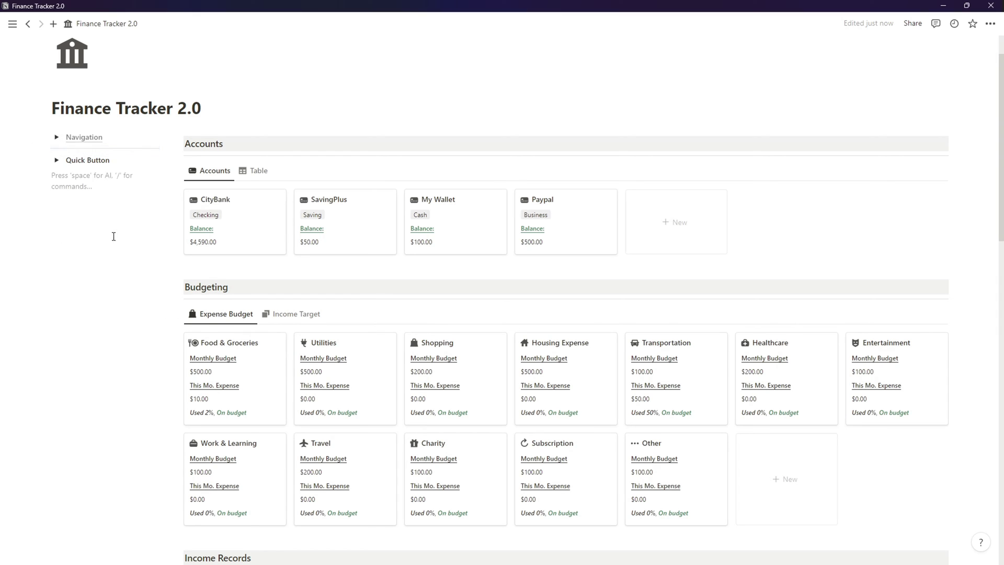
{"action": "key", "text": "ctrl+z"}
{"action": "key", "text": "ctrl+z"}
{"action": "key", "text": "ctrl+z"}
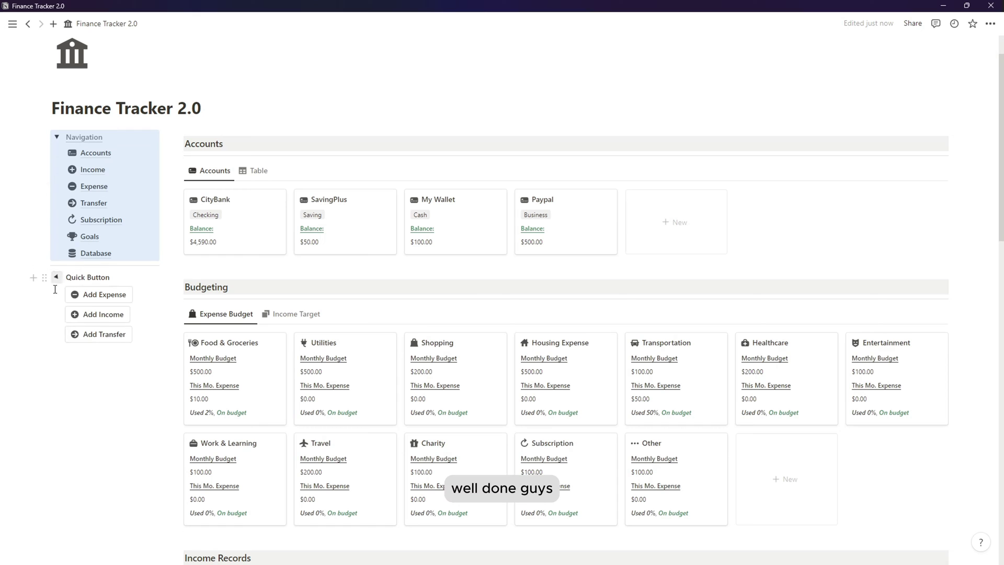
- Add an empty text block below the quick buttons and indent it into the Quick Button toggle
{"action": "left_click", "coordinate": [98, 399]}
{"action": "scroll", "coordinate": [281, 399], "scroll_direction": "up", "scroll_amount": 1}
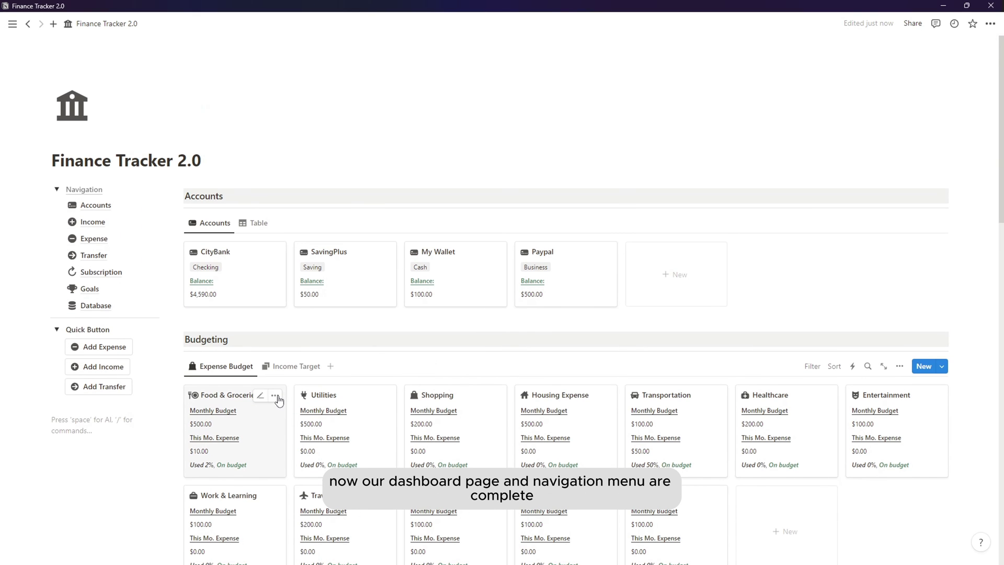
{"action": "scroll", "coordinate": [88, 434], "scroll_direction": "down", "scroll_amount": 1}
{"action": "key", "text": "Tab"}
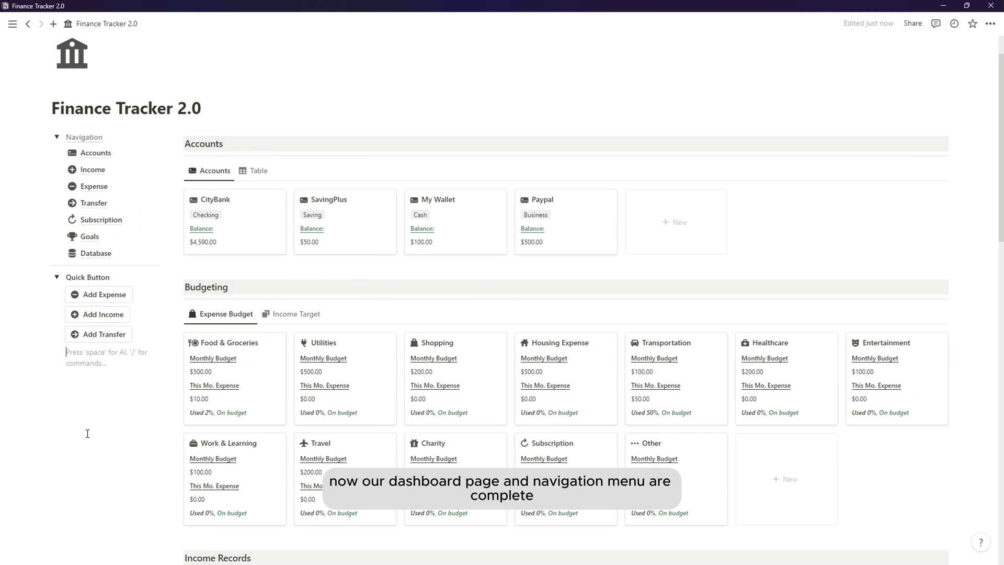
- Select and copy the whole side menu: the Navigation toggle, the divider and the Quick Button toggle
{"action": "scroll", "coordinate": [87, 433], "scroll_direction": "down", "scroll_amount": 11}
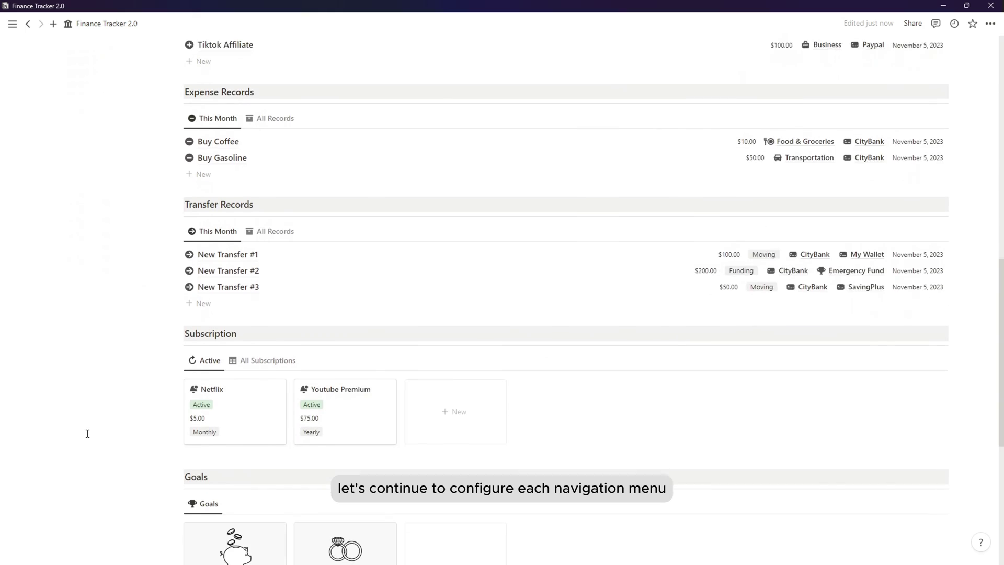
{"action": "scroll", "coordinate": [87, 434], "scroll_direction": "down", "scroll_amount": 3}
{"action": "scroll", "coordinate": [88, 433], "scroll_direction": "up", "scroll_amount": 14}
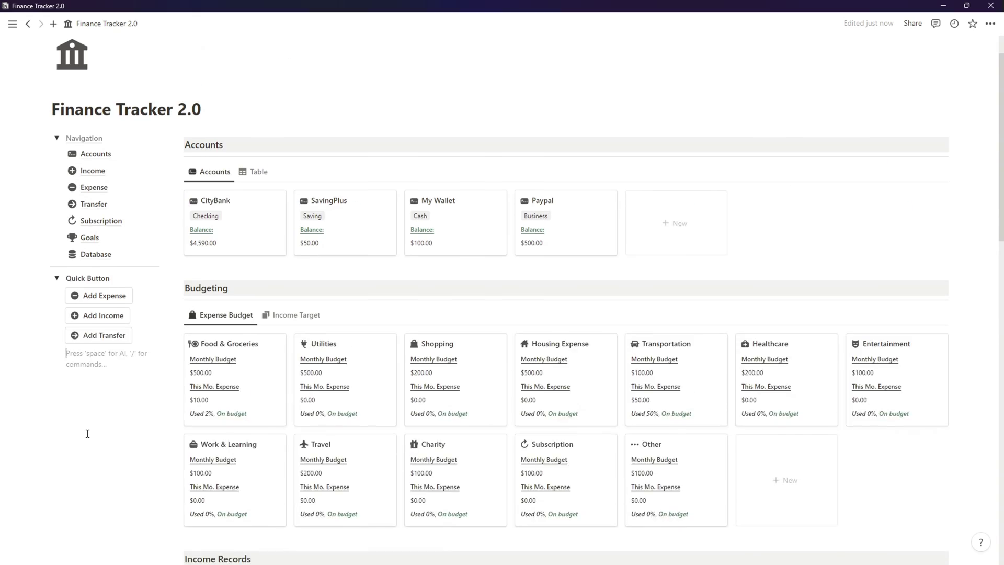
{"action": "scroll", "coordinate": [87, 434], "scroll_direction": "up", "scroll_amount": 1}
{"action": "left_click_drag", "start_coordinate": [83, 427], "coordinate": [72, 204]}
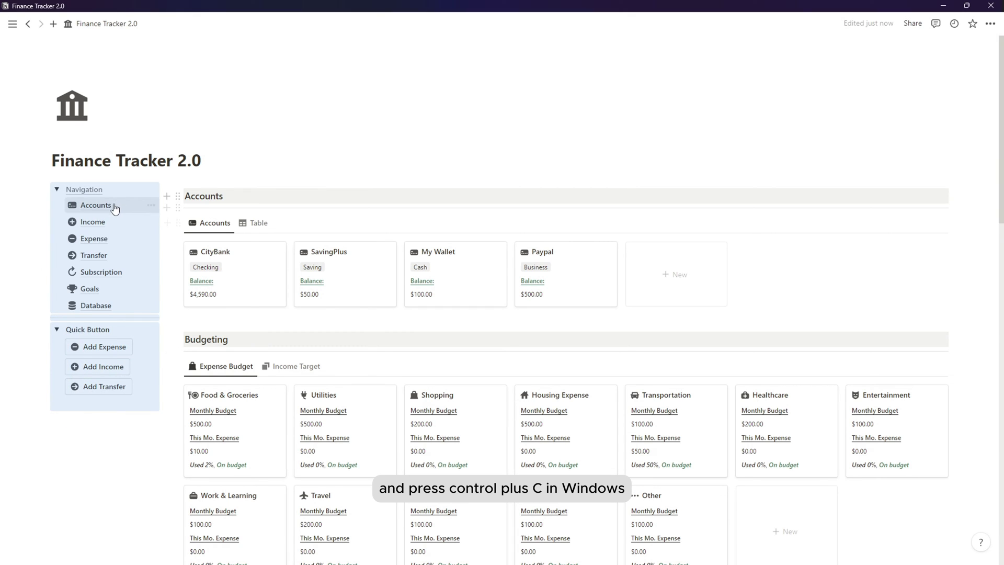
{"action": "left_click", "coordinate": [81, 403]}
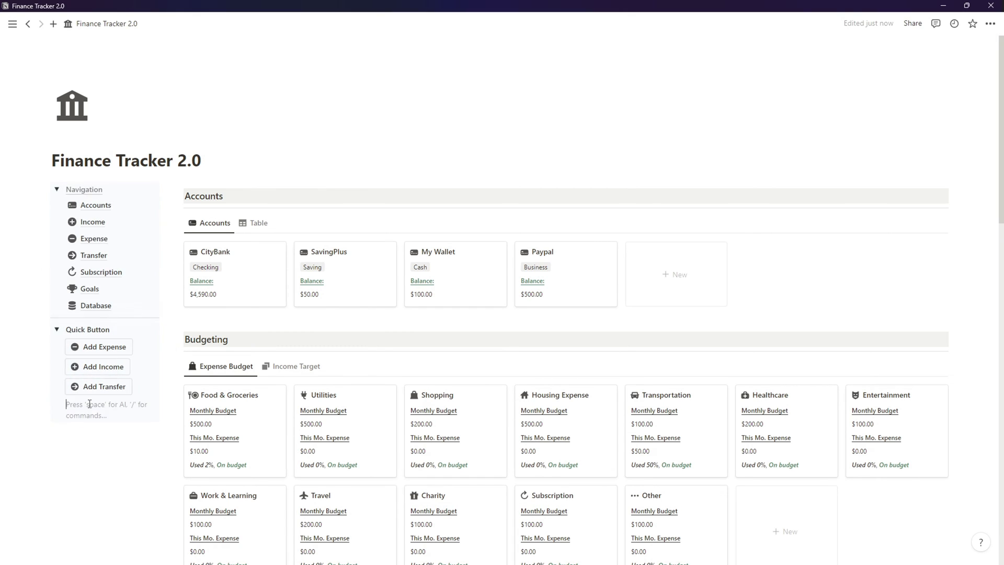
- Open the Accounts page from the side menu and insert a two-column layout in its empty body
{"action": "left_click", "coordinate": [100, 208]}
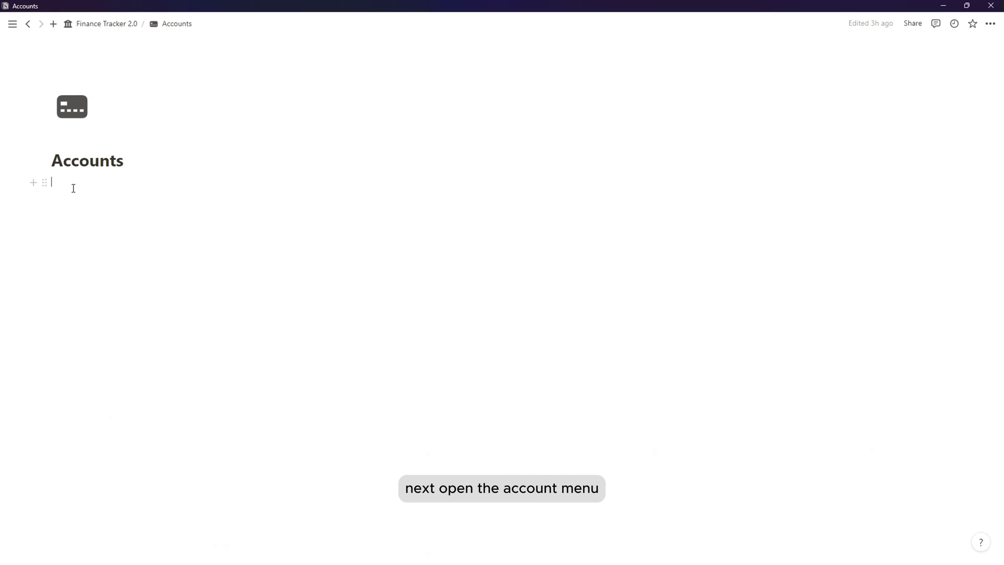
{"action": "type", "text": "/co"}
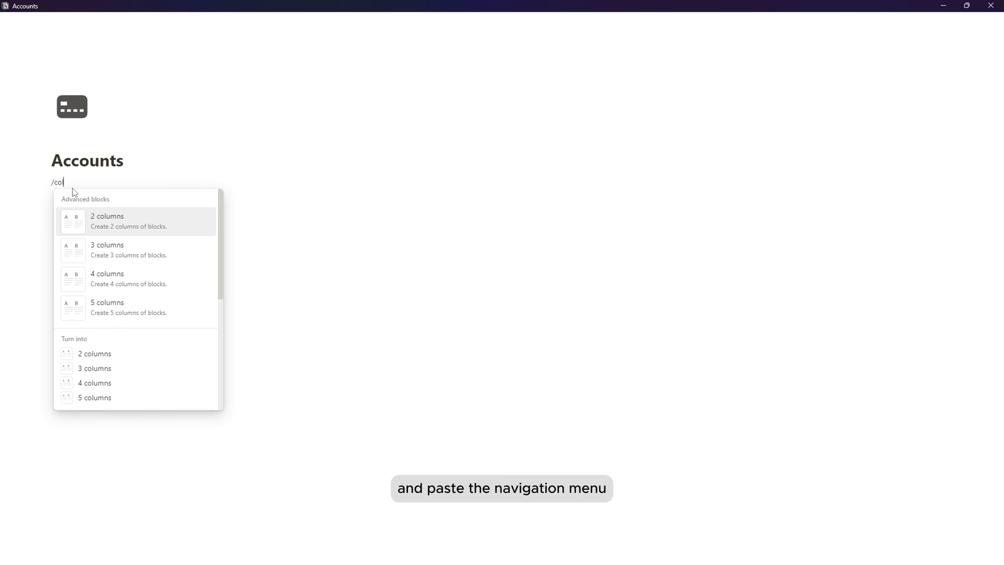
{"action": "key", "text": "BackSpace"}
{"action": "key", "text": "BackSpace"}
{"action": "key", "text": "BackSpace"}
{"action": "key", "text": "BackSpace"}
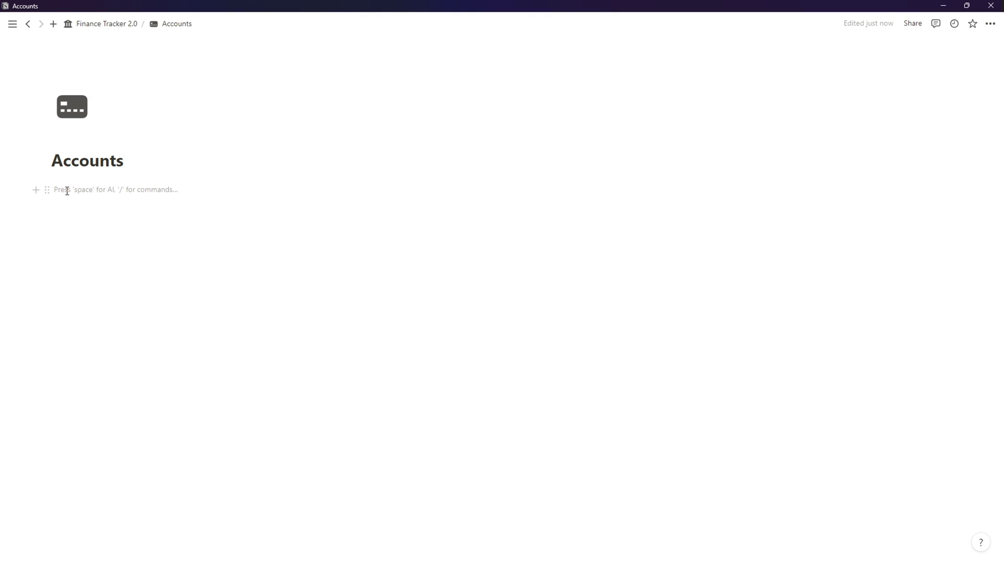
- Paste the copied side menu into the first column as a synced block and narrow that column
{"action": "key", "text": "ctrl+v"}
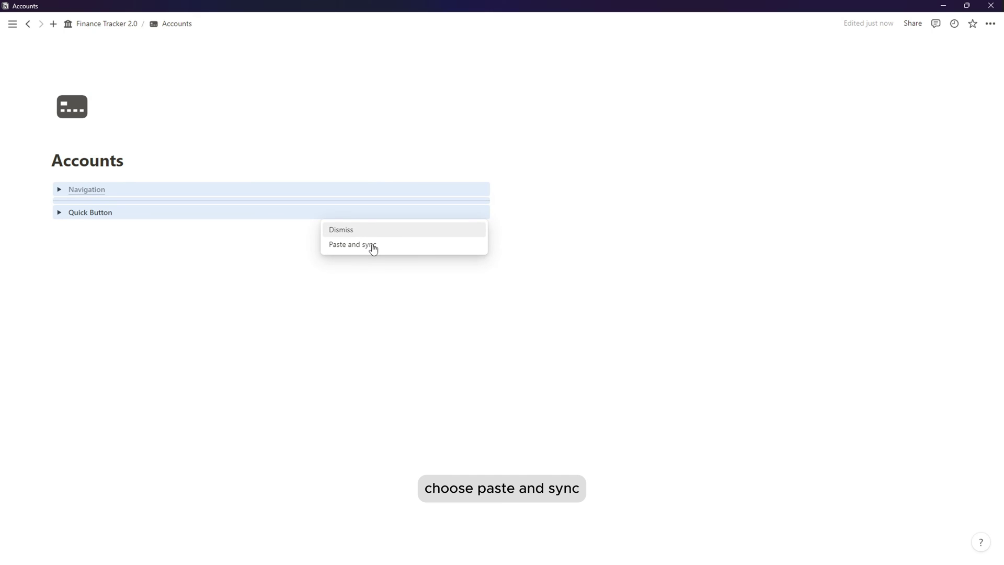
{"action": "left_click", "coordinate": [373, 247]}
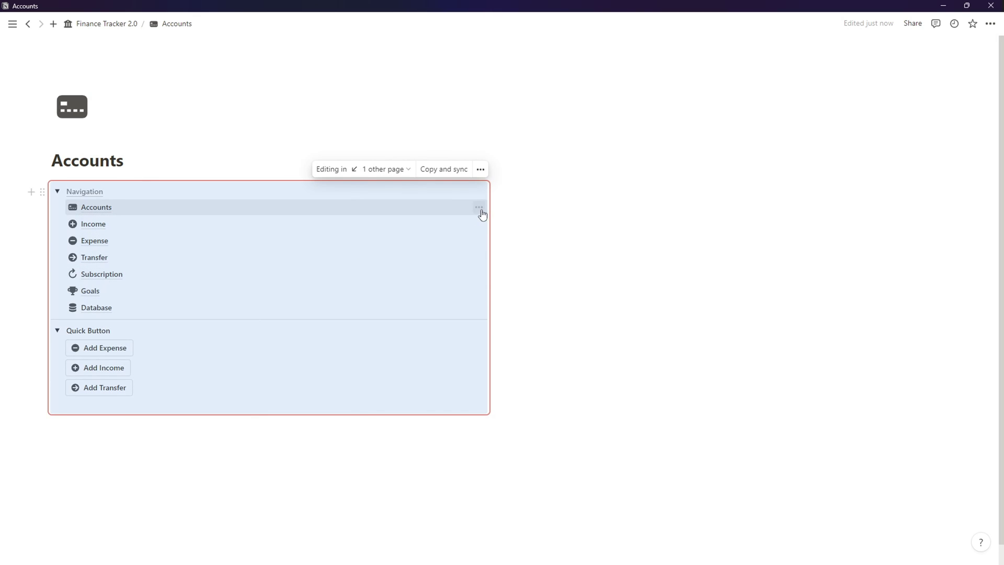
{"action": "left_click_drag", "start_coordinate": [491, 209], "coordinate": [226, 224]}
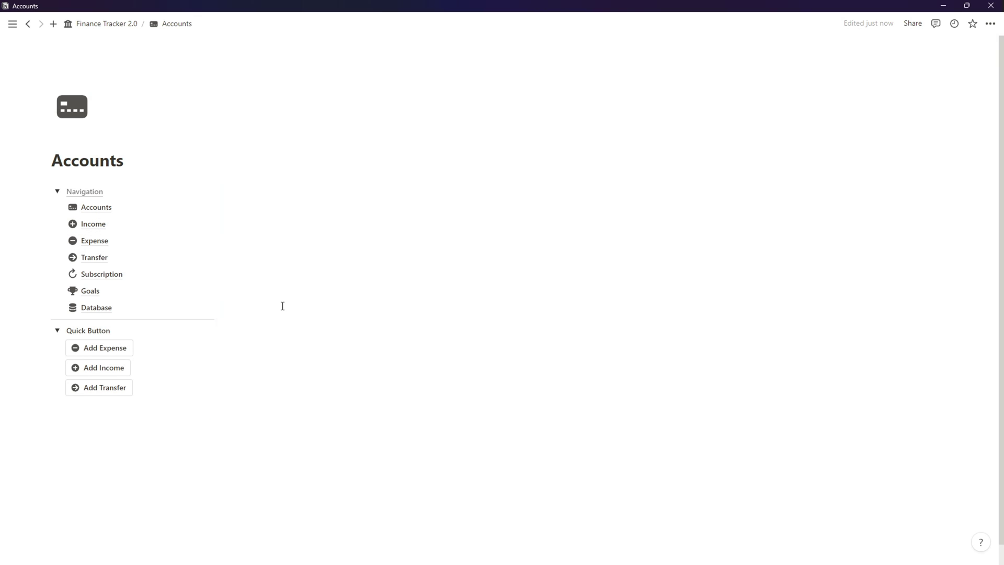
- Copy the Accounts heading, divider and database view from the Finance Tracker 2.0 page and paste them unsynced into the Accounts page's second column
{"action": "left_click", "coordinate": [96, 196]}
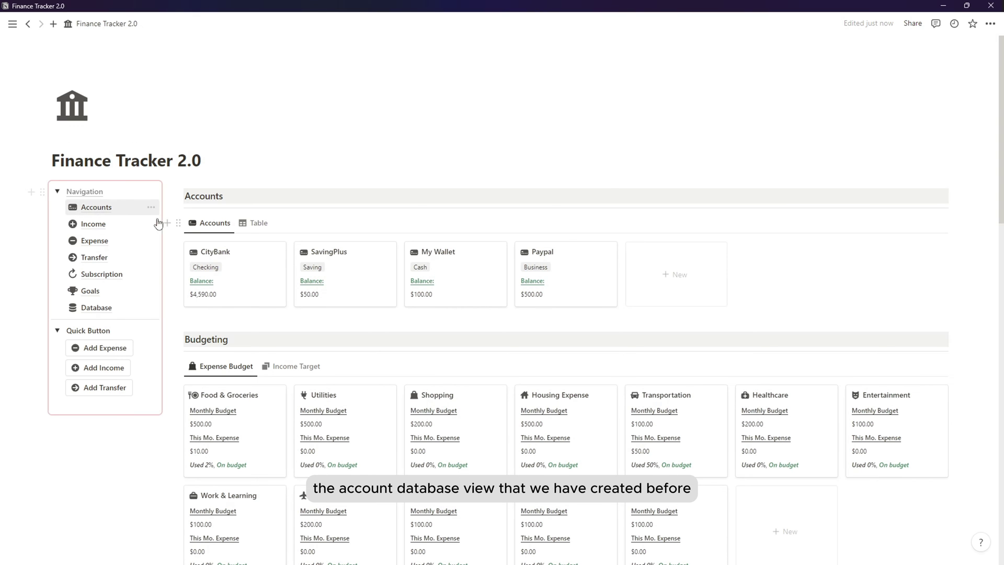
{"action": "left_click_drag", "start_coordinate": [204, 177], "coordinate": [495, 286]}
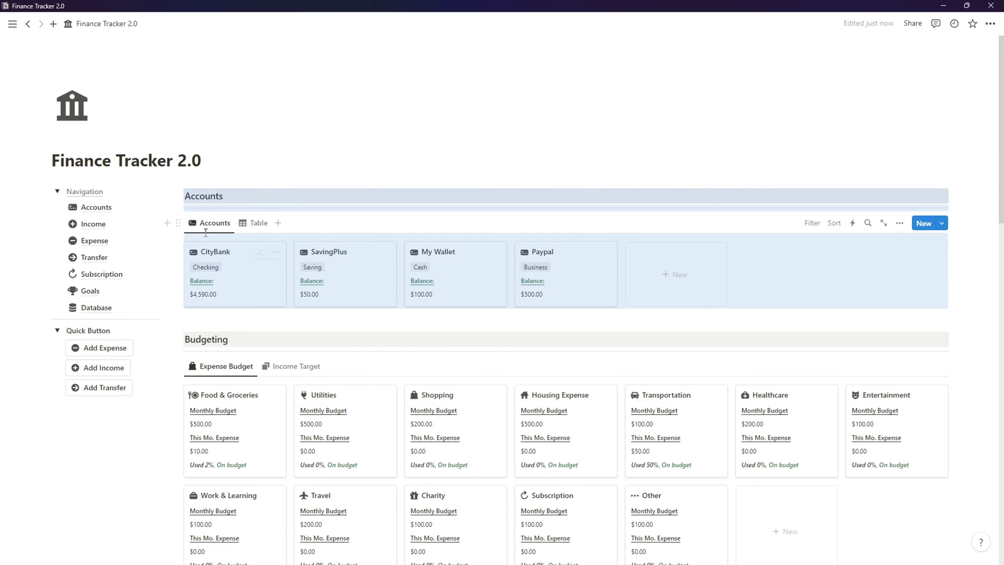
{"action": "left_click", "coordinate": [114, 210]}
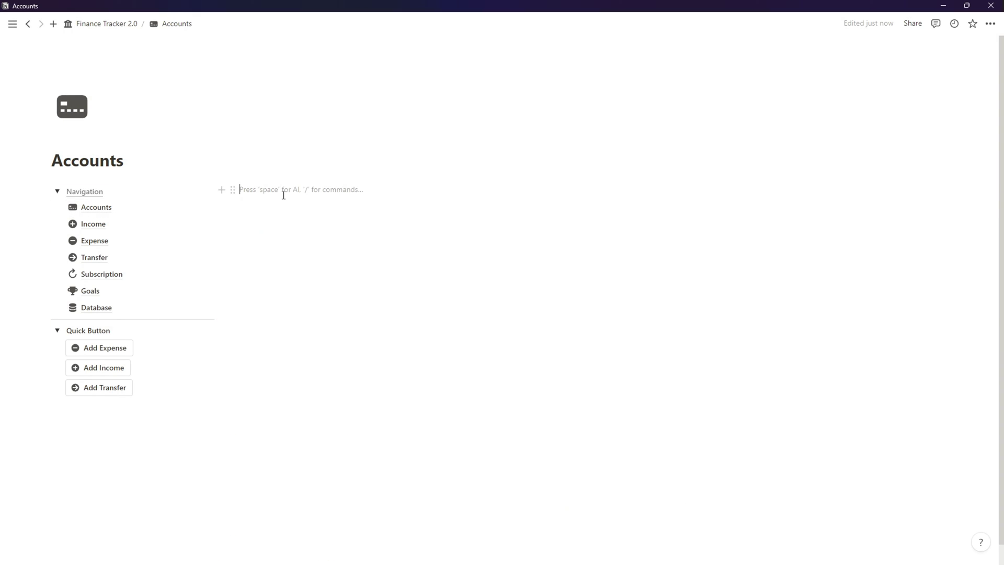
{"action": "key", "text": "ctrl+v"}
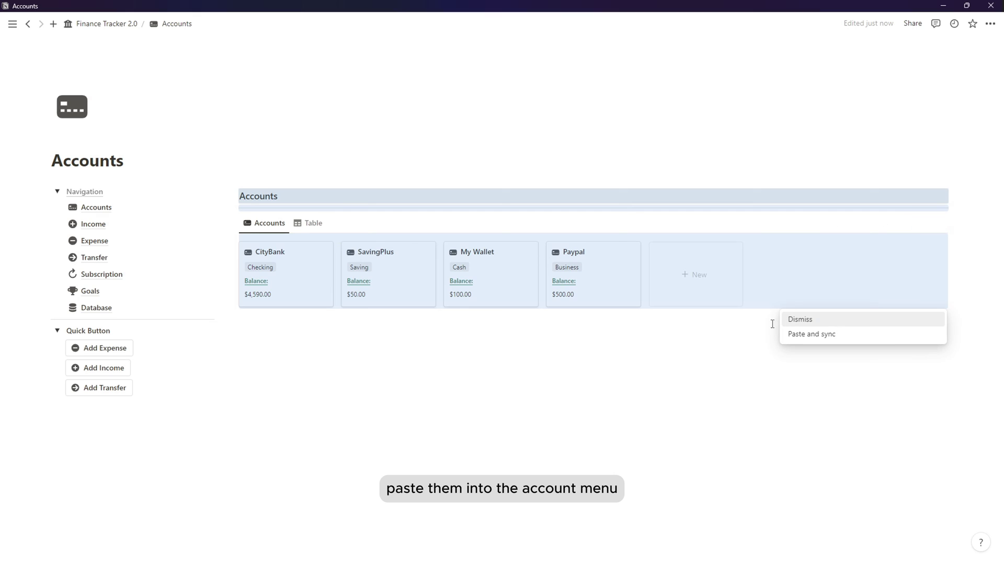
{"action": "left_click", "coordinate": [789, 318]}
- Create another linked view of the Accounts database below the pasted one, using its view link and copying the existing Accounts view
{"action": "left_click", "coordinate": [306, 340]}
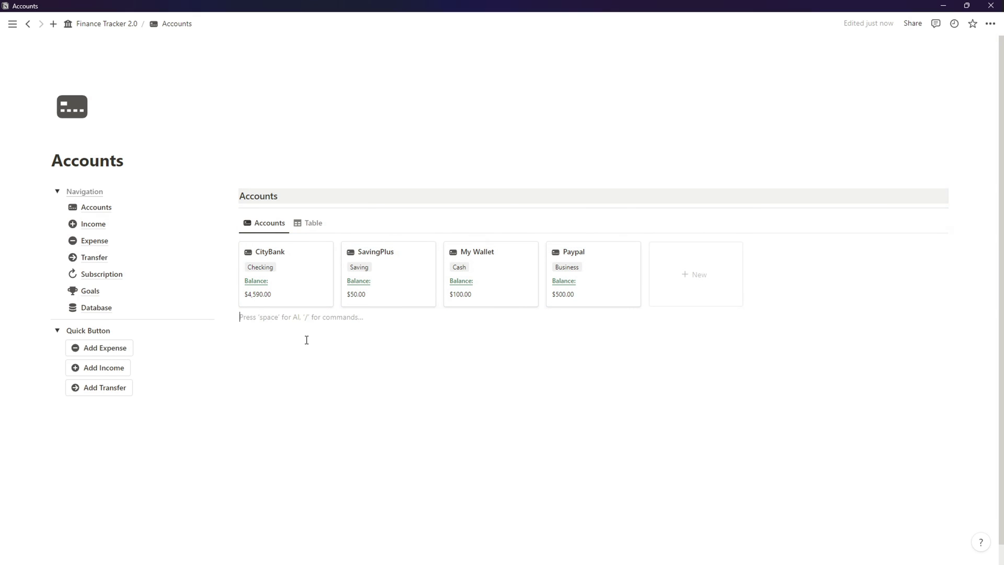
{"action": "key", "text": "Return"}
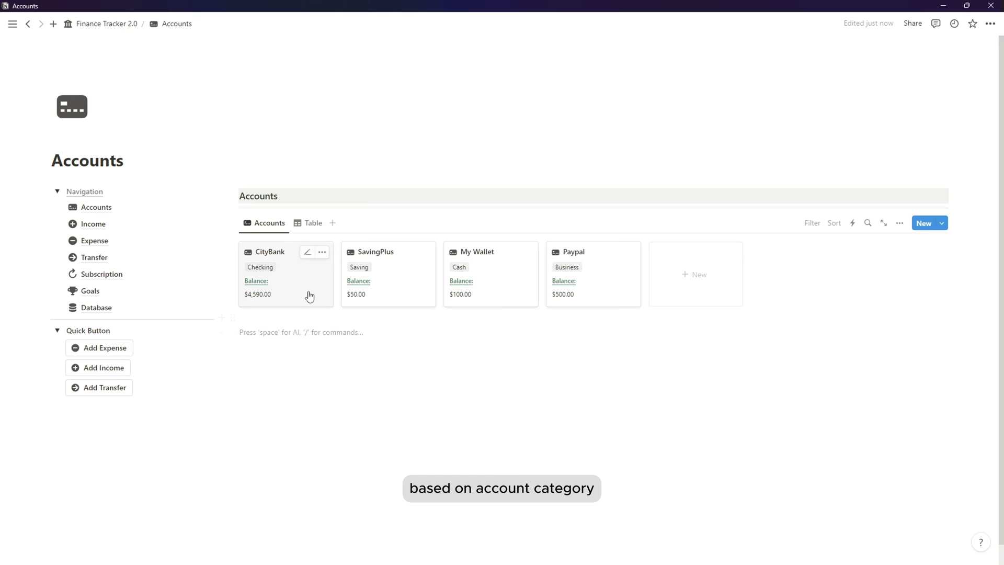
{"action": "left_click", "coordinate": [269, 225]}
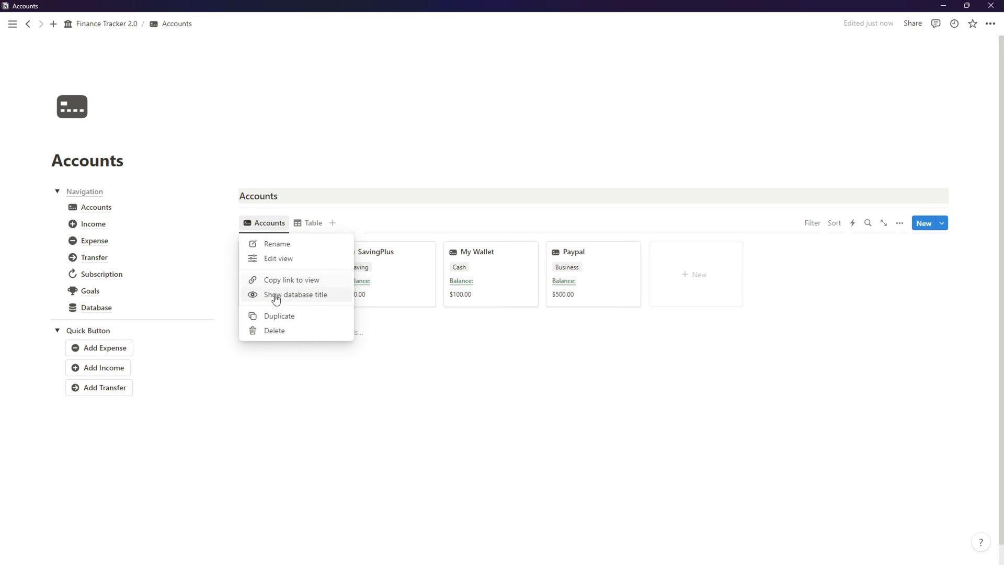
{"action": "left_click", "coordinate": [292, 283]}
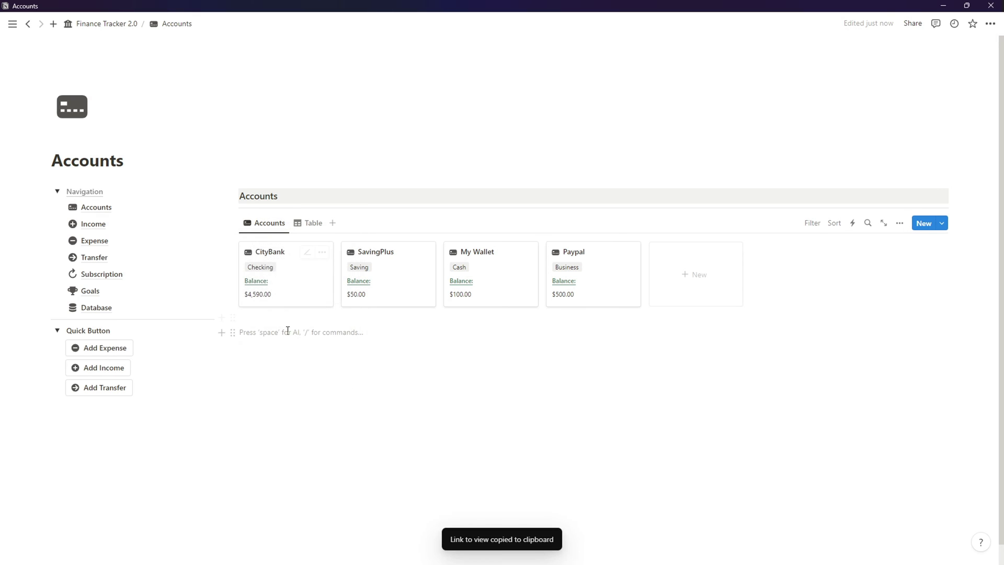
{"action": "key", "text": "ctrl+v"}
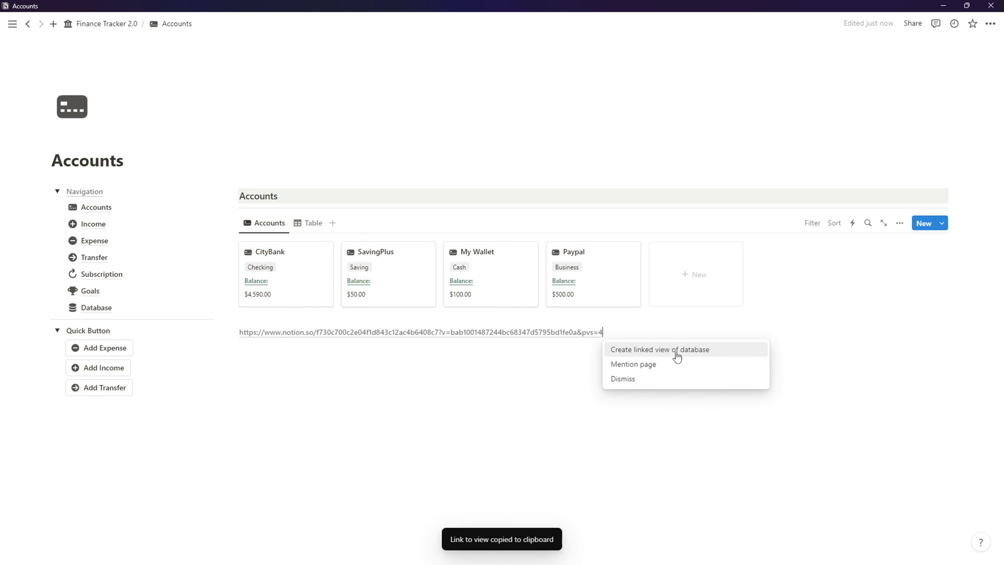
{"action": "left_click", "coordinate": [675, 350]}
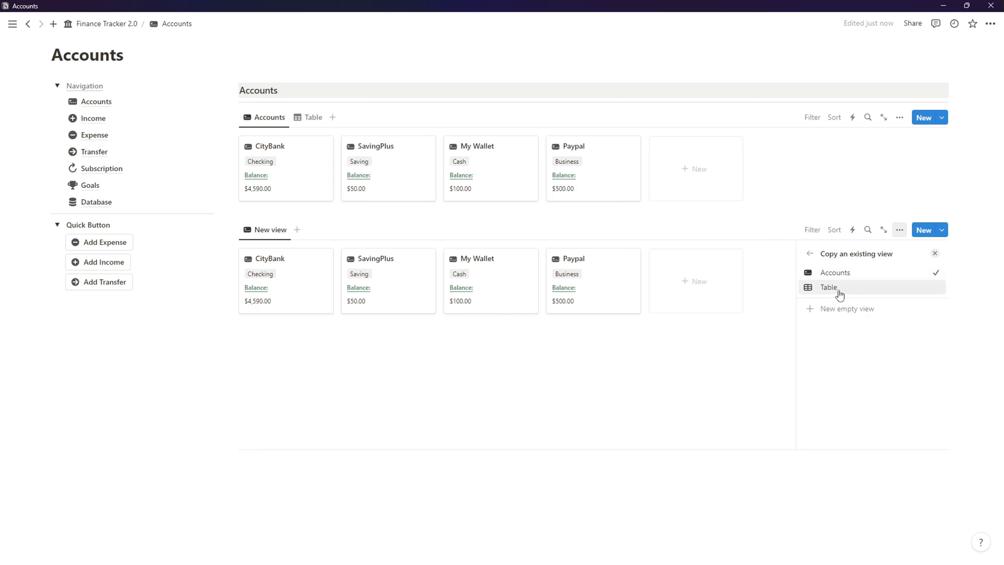
{"action": "left_click", "coordinate": [828, 275]}
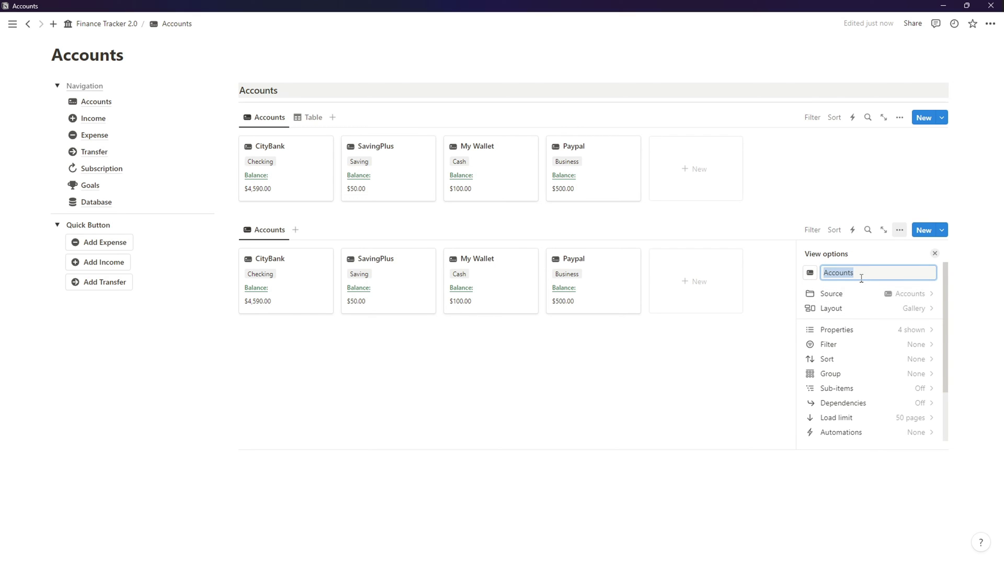
- Rename the new linked view By Category and give it the overlapping squares icon
{"action": "type", "text": "By Category"}
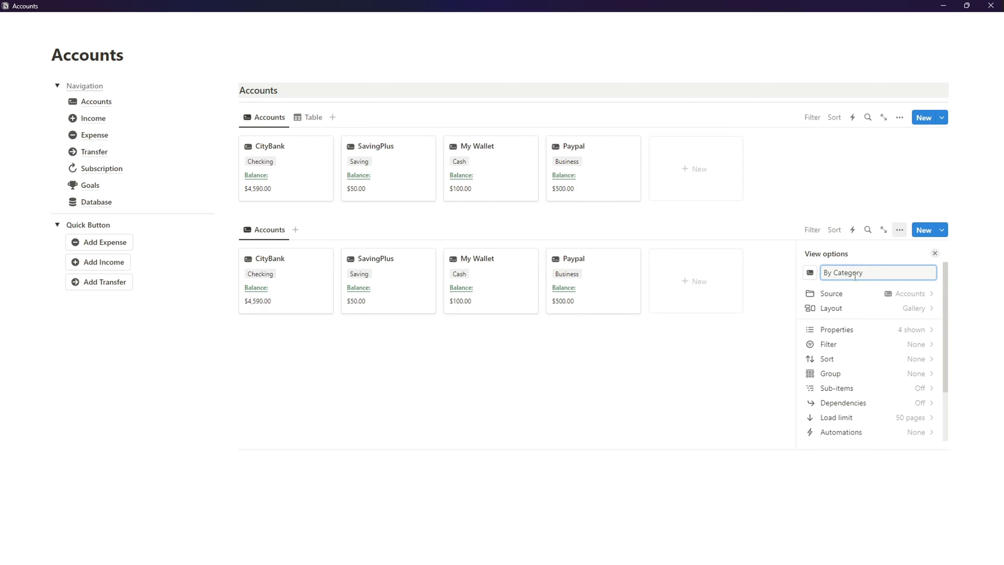
{"action": "left_click", "coordinate": [810, 273]}
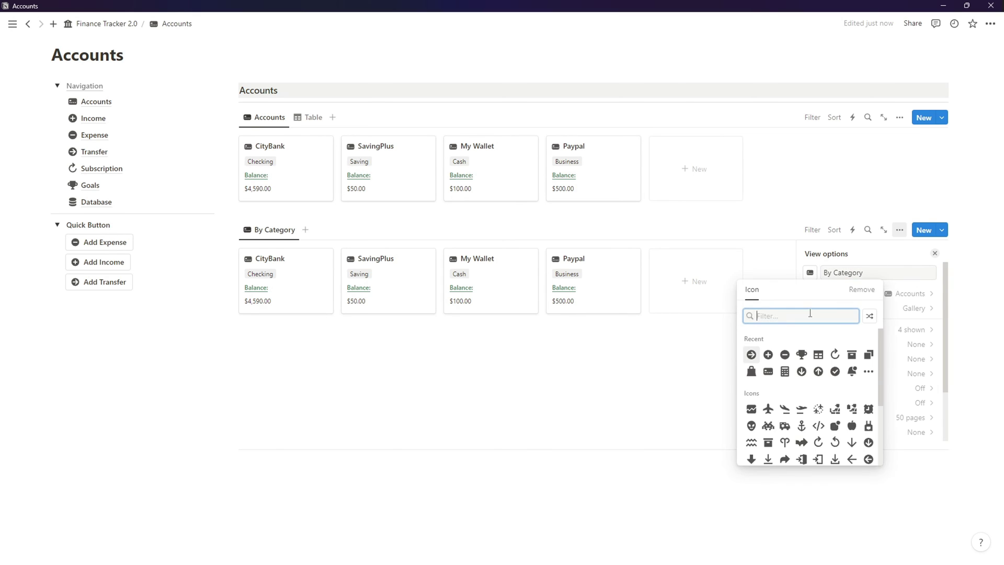
{"action": "left_click", "coordinate": [868, 355]}
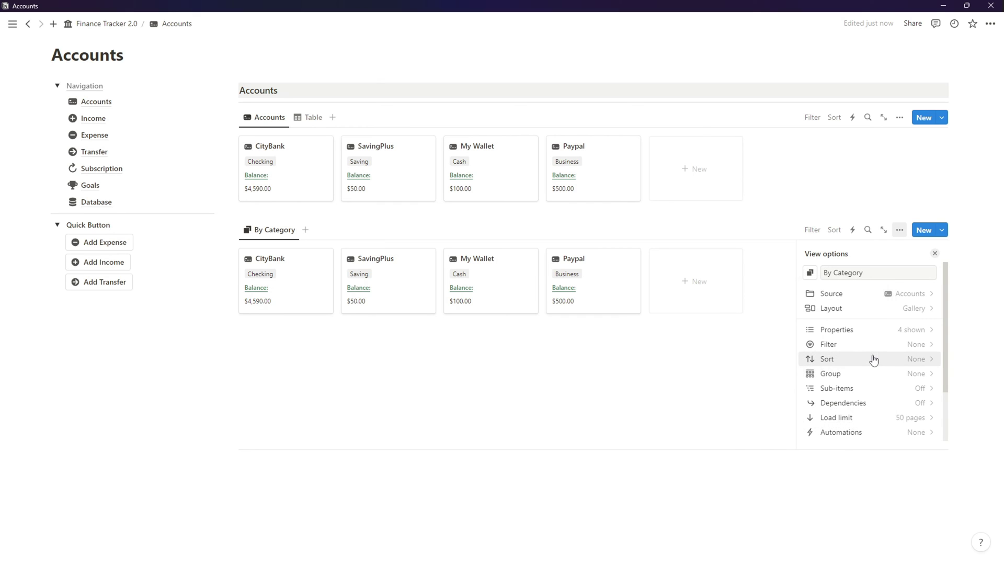
- Switch the By Category view to a Board layout with small cards and coloured columns
{"action": "left_click", "coordinate": [901, 383]}
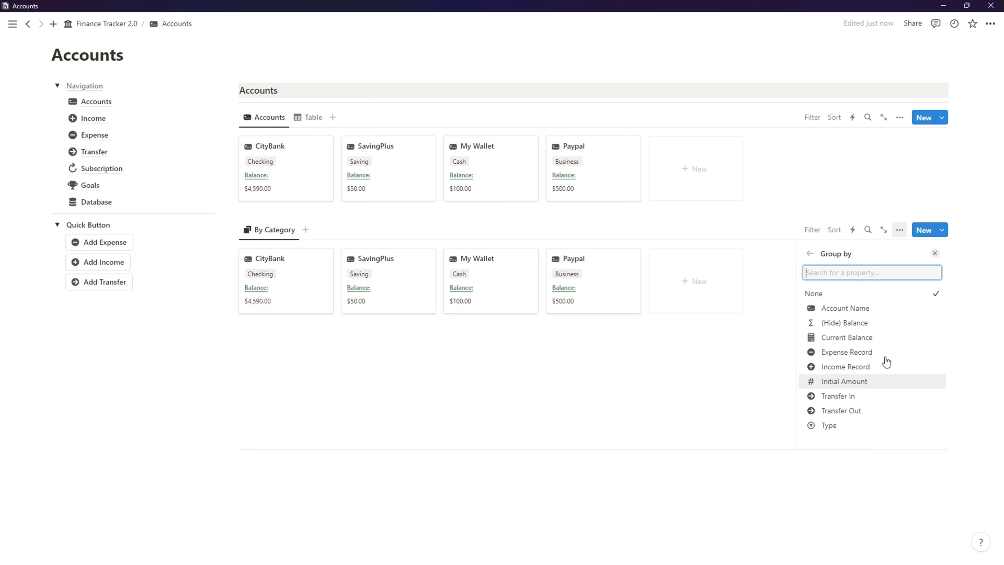
{"action": "left_click", "coordinate": [815, 253]}
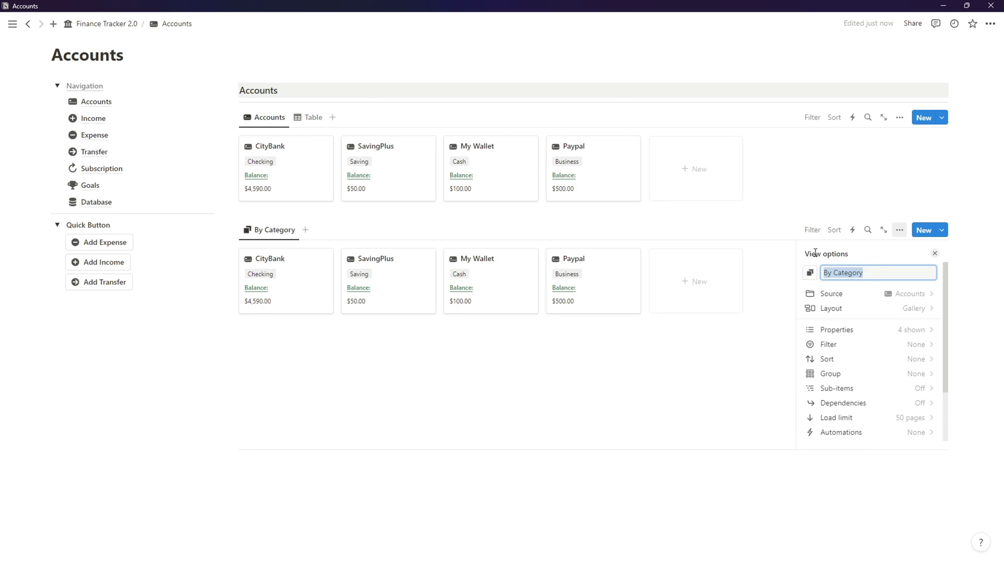
{"action": "left_click", "coordinate": [933, 304]}
{"action": "left_click", "coordinate": [876, 294]}
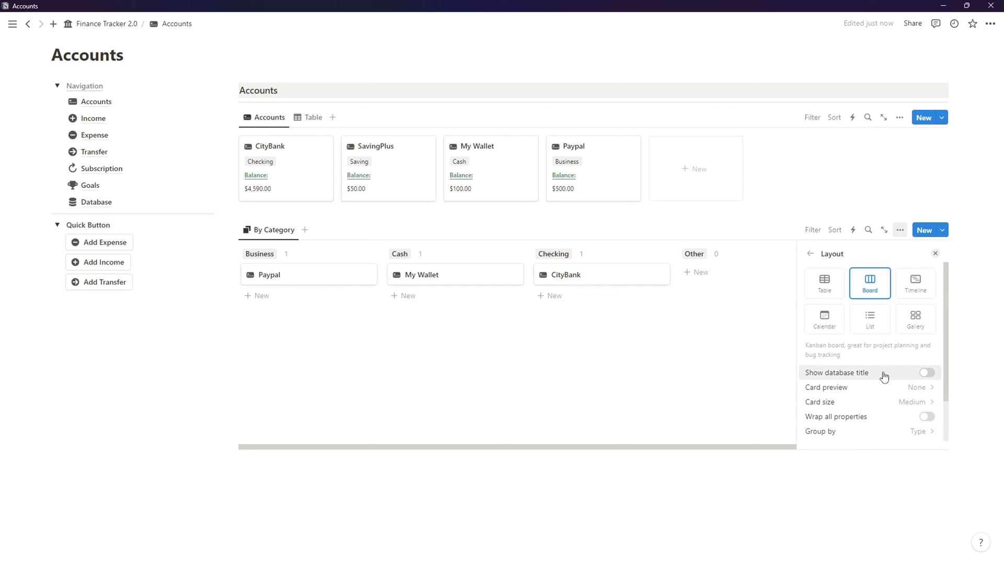
{"action": "scroll", "coordinate": [883, 376], "scroll_direction": "down", "scroll_amount": 1}
{"action": "left_click", "coordinate": [912, 352]}
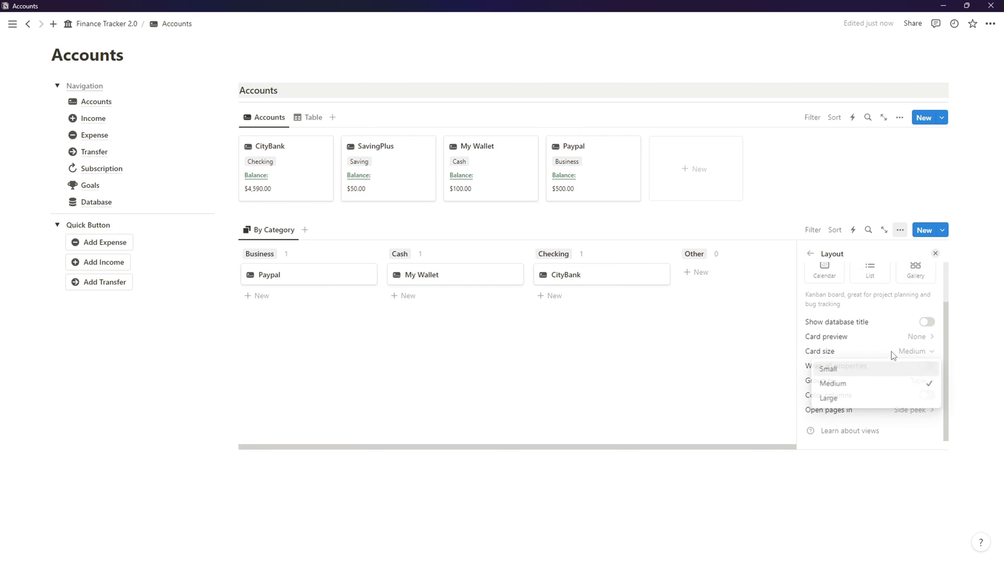
{"action": "left_click", "coordinate": [885, 369]}
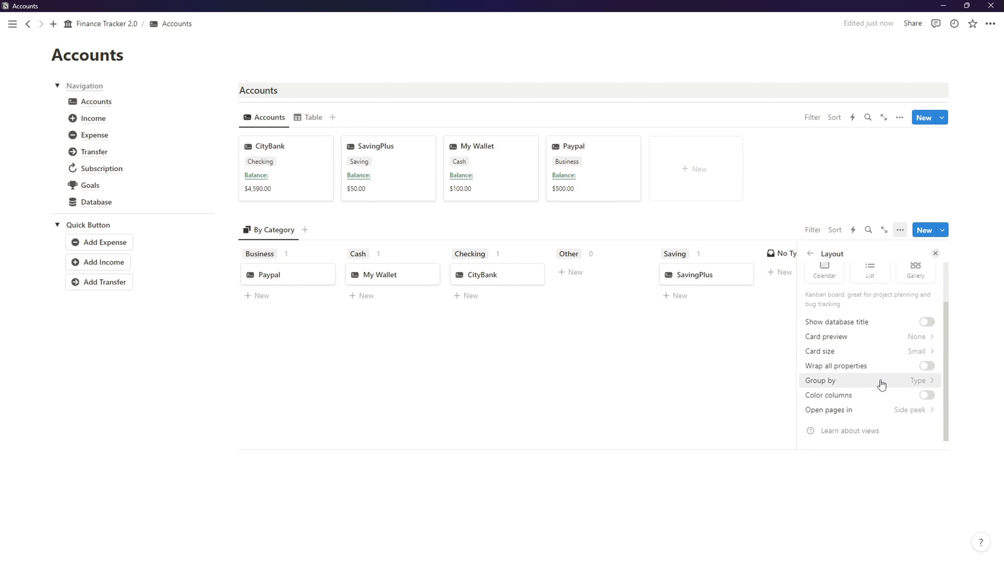
{"action": "left_click", "coordinate": [927, 398]}
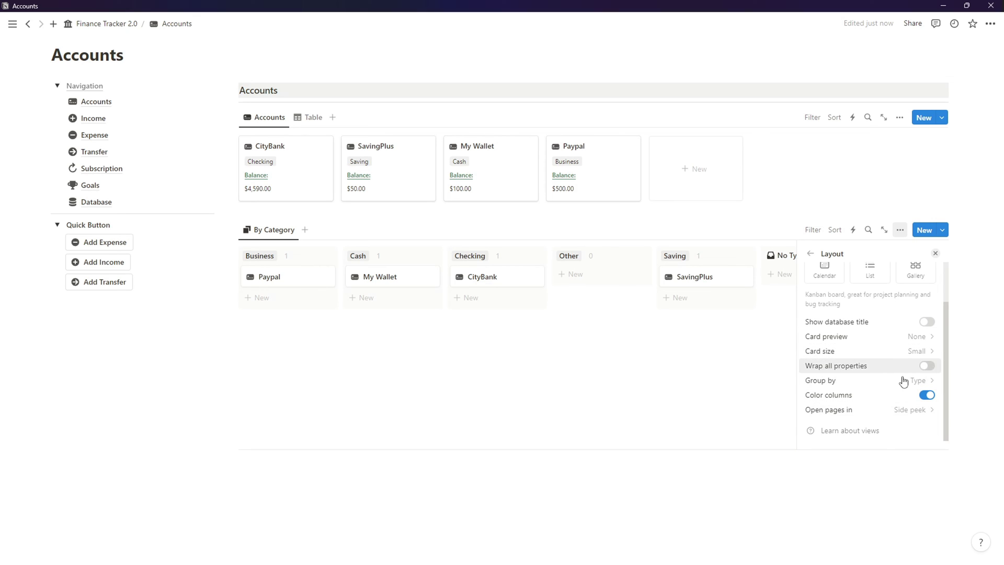
{"action": "scroll", "coordinate": [896, 408], "scroll_direction": "up", "scroll_amount": 2}
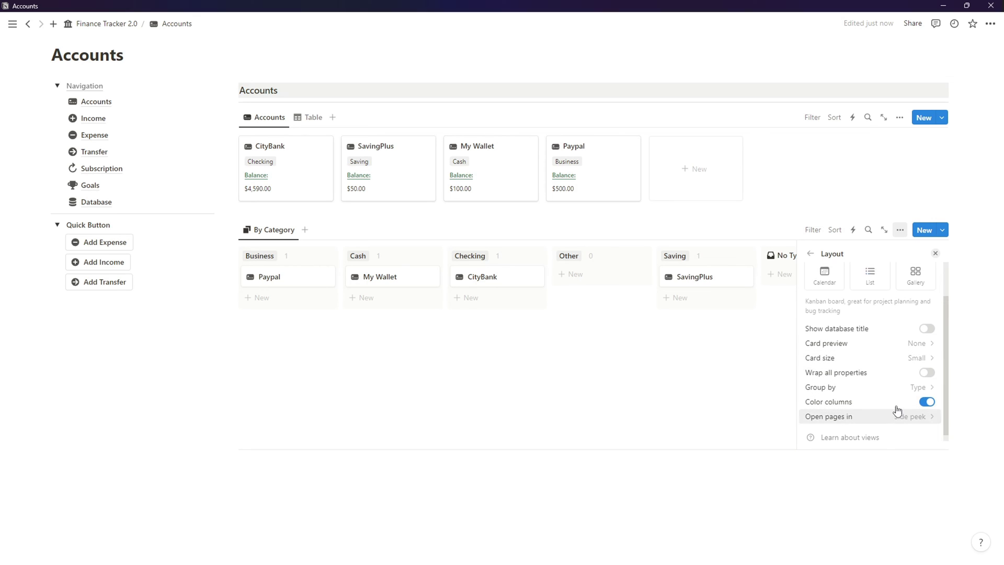
{"action": "left_click", "coordinate": [815, 264]}
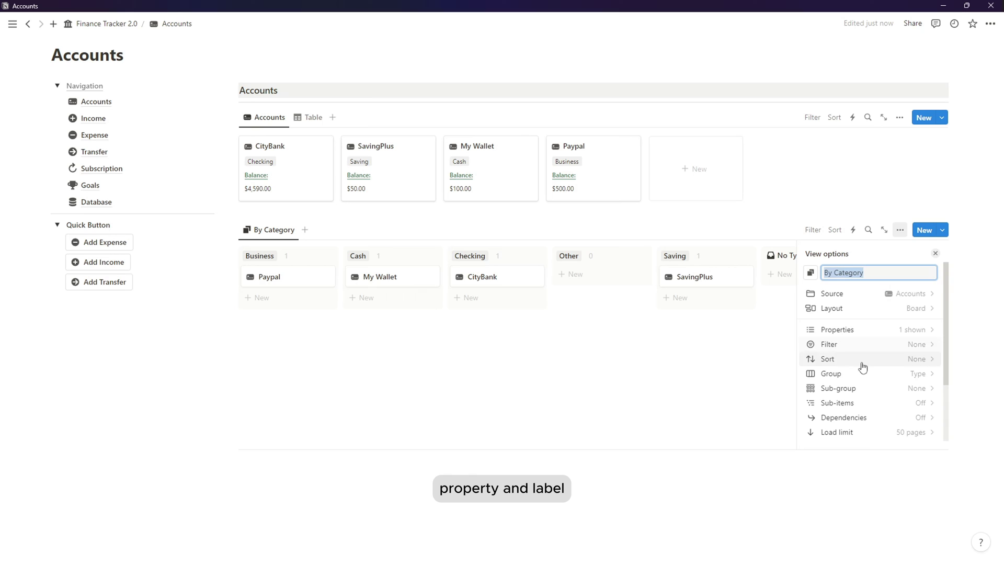
- Show the (Hide) Balance and Current Balance properties on the By Category board cards
{"action": "left_click", "coordinate": [887, 331]}
{"action": "scroll", "coordinate": [884, 361], "scroll_direction": "down", "scroll_amount": 2}
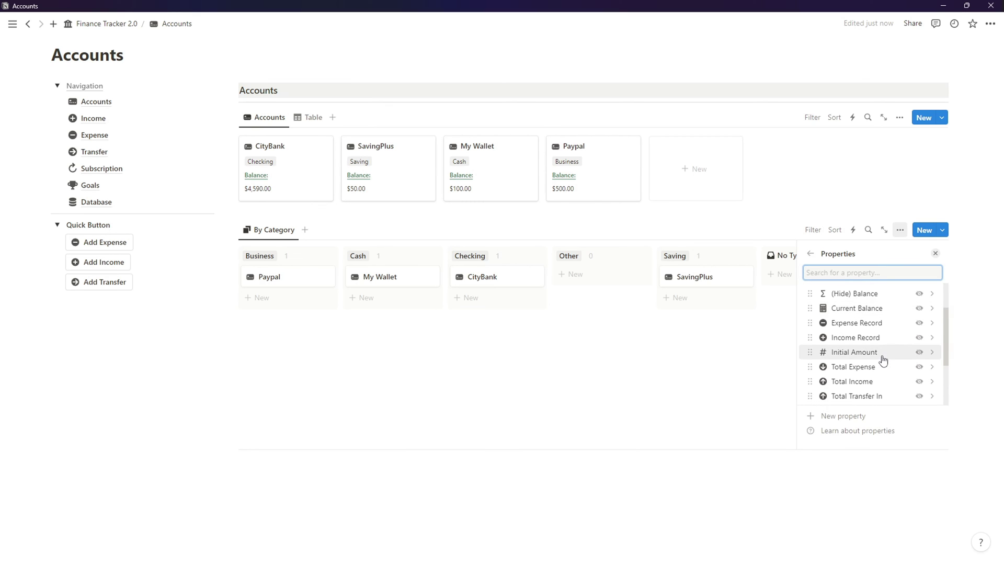
{"action": "scroll", "coordinate": [883, 361], "scroll_direction": "up", "scroll_amount": 2}
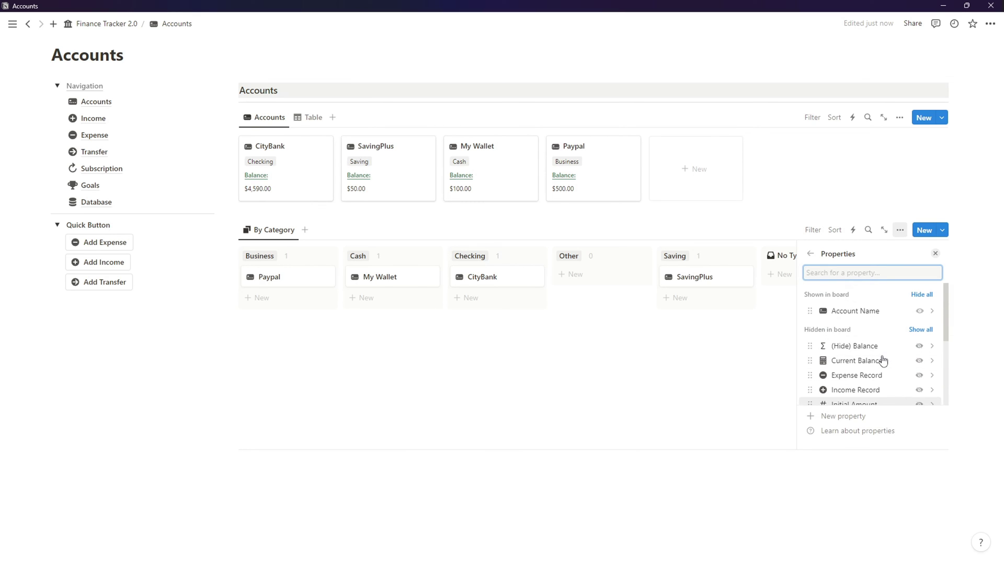
{"action": "left_click", "coordinate": [918, 346]}
{"action": "scroll", "coordinate": [899, 369], "scroll_direction": "down", "scroll_amount": 1}
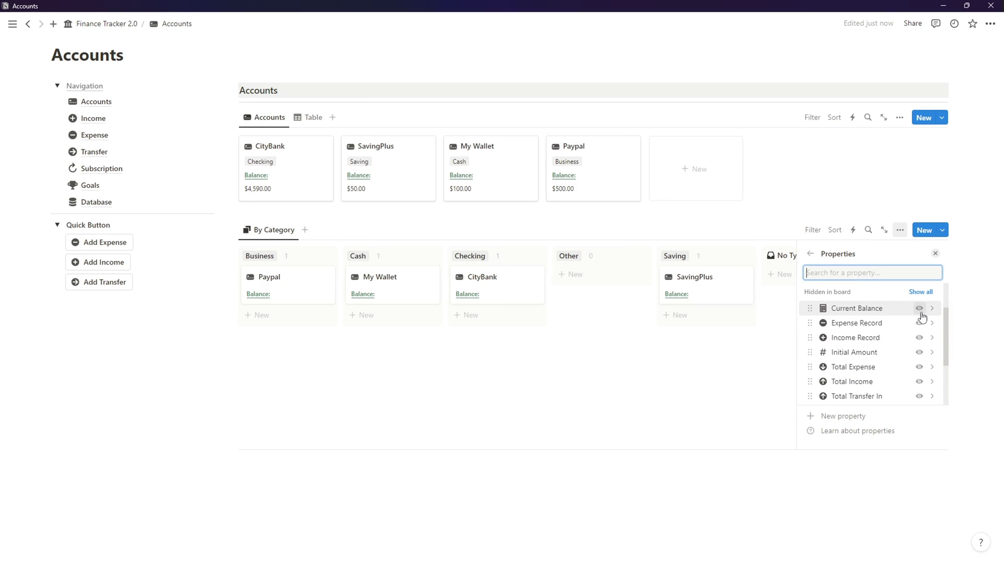
{"action": "left_click", "coordinate": [919, 310]}
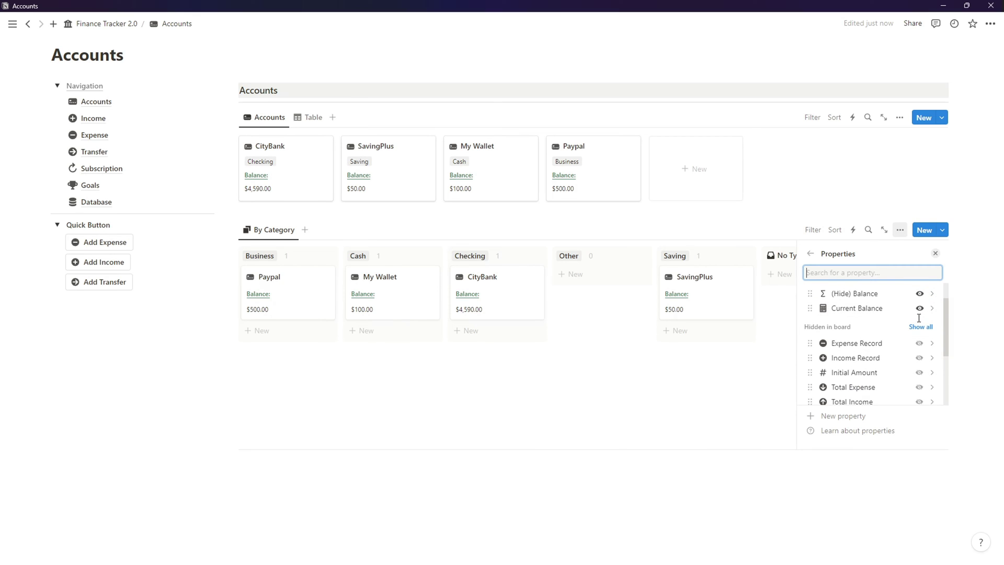
{"action": "scroll", "coordinate": [903, 342], "scroll_direction": "up", "scroll_amount": 1}
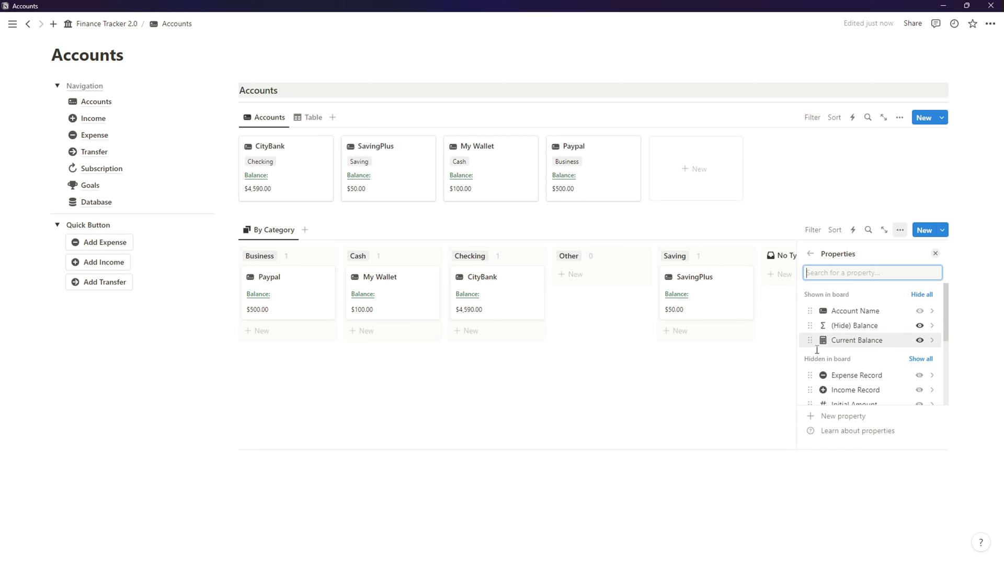
{"action": "left_click", "coordinate": [811, 254]}
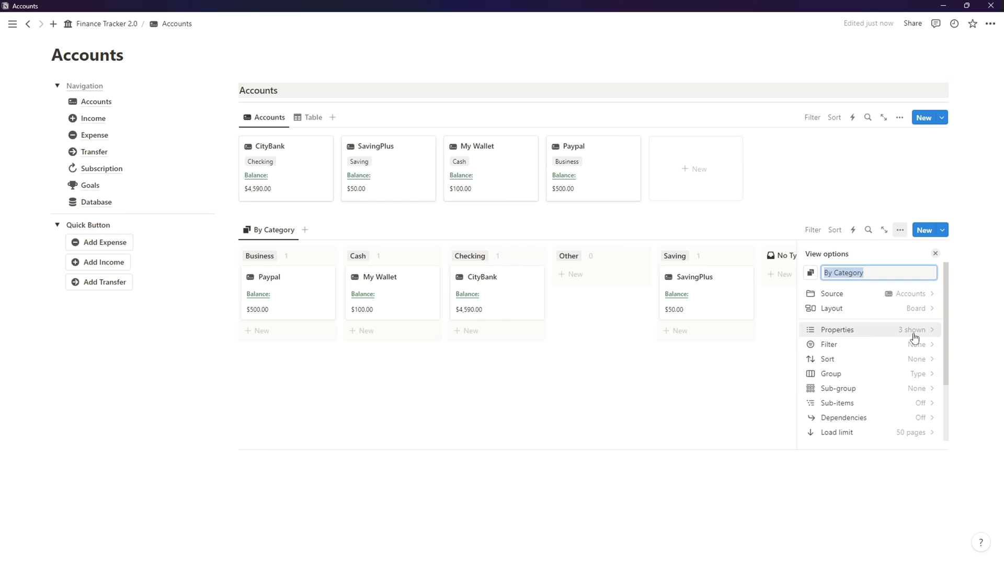
- Hide the empty groups in the By Category board
{"action": "left_click", "coordinate": [914, 373]}
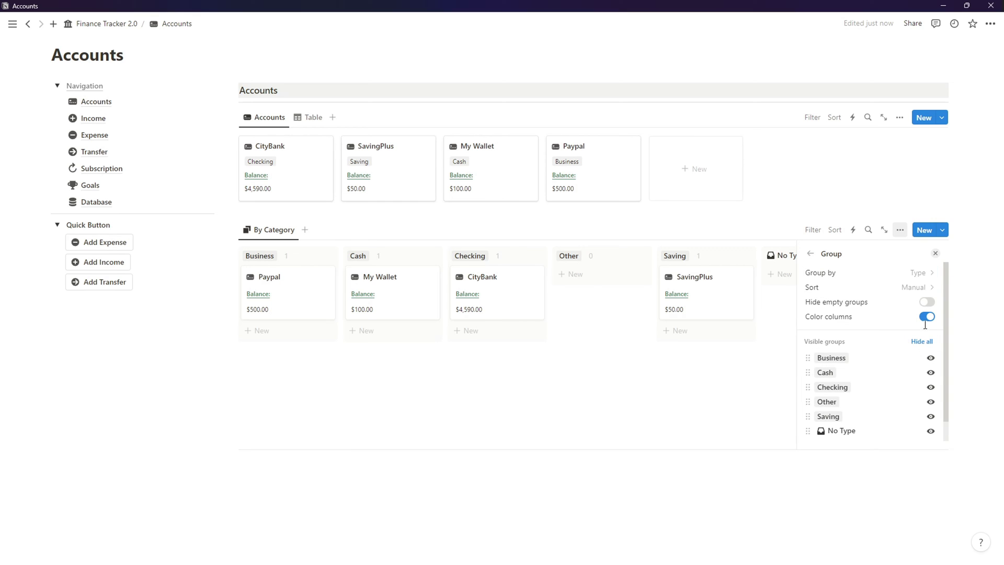
{"action": "left_click", "coordinate": [930, 304]}
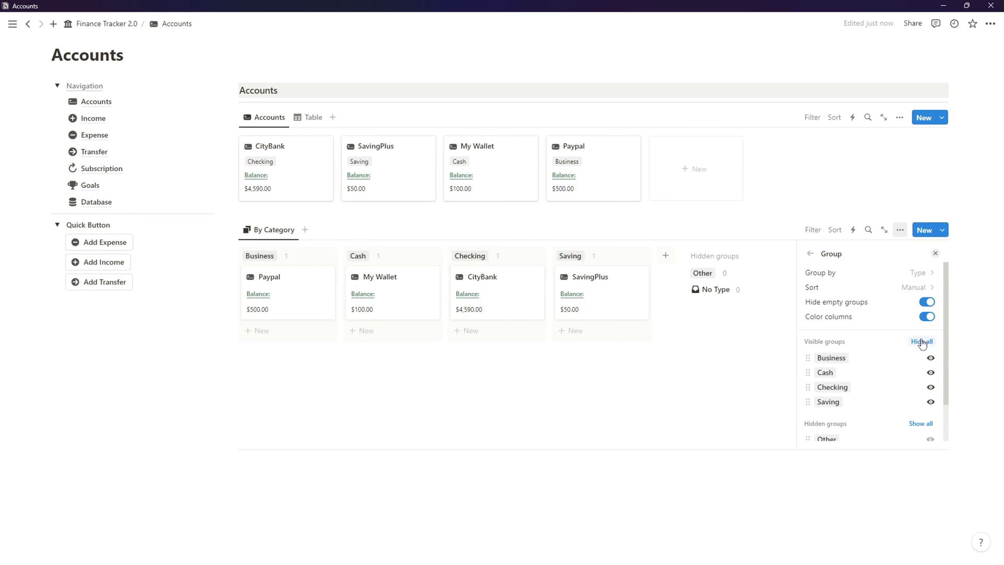
{"action": "left_click", "coordinate": [810, 253]}
{"action": "left_click", "coordinate": [760, 384]}
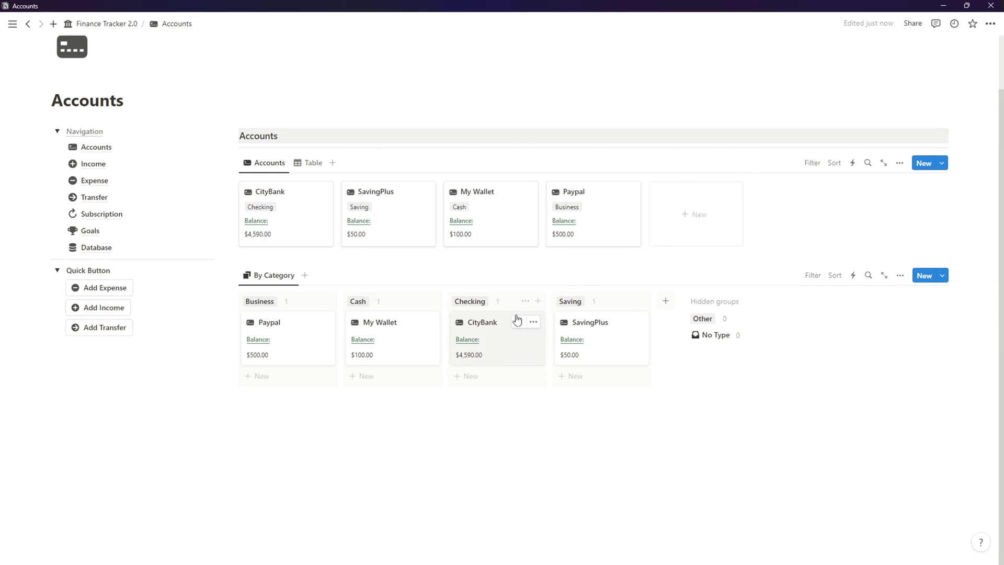
- Reorder the By Category board columns as Checking, Saving, Business, Cash
{"action": "left_click_drag", "start_coordinate": [507, 300], "coordinate": [293, 306]}
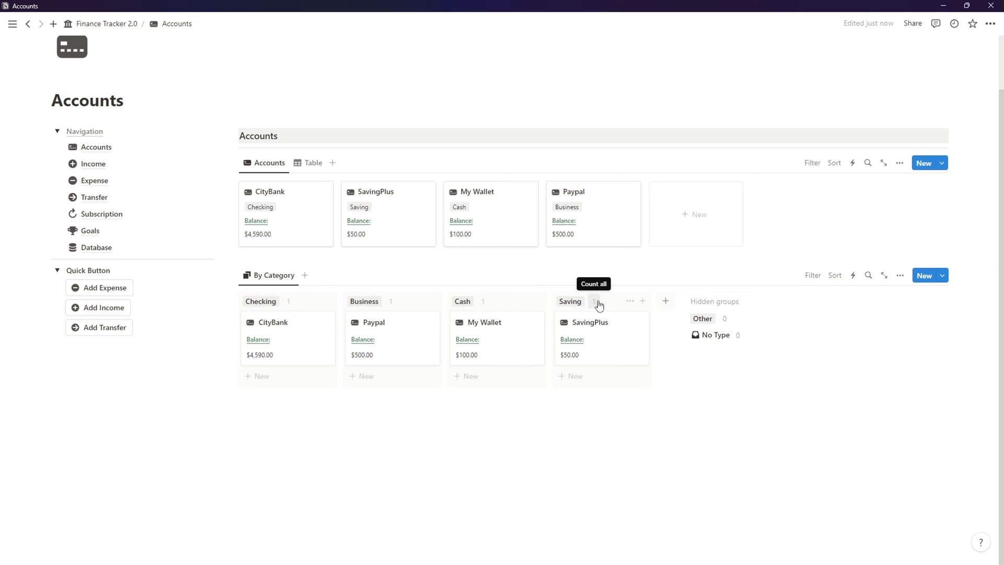
{"action": "left_click_drag", "start_coordinate": [599, 305], "coordinate": [421, 312]}
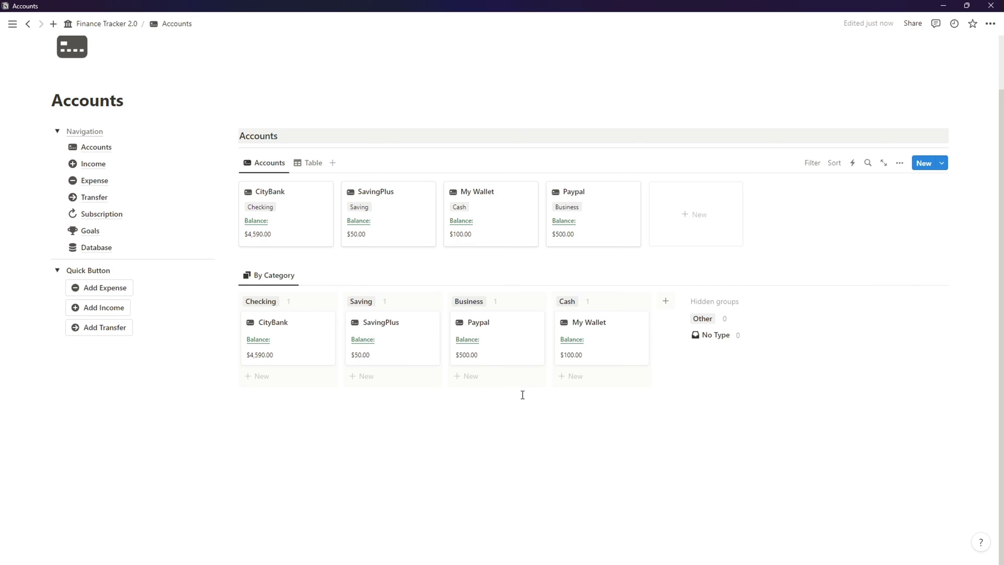
{"action": "scroll", "coordinate": [522, 394], "scroll_direction": "up", "scroll_amount": 1}
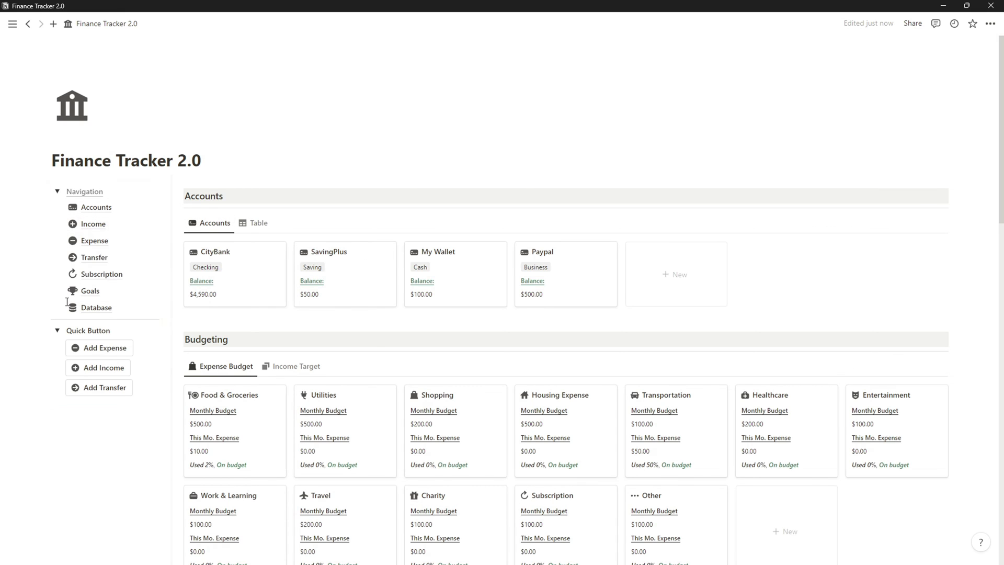
- Copy the block link of the synced navigation menu on the Finance Tracker 2.0 dashboard and open the Income page
{"action": "left_click", "coordinate": [42, 192]}
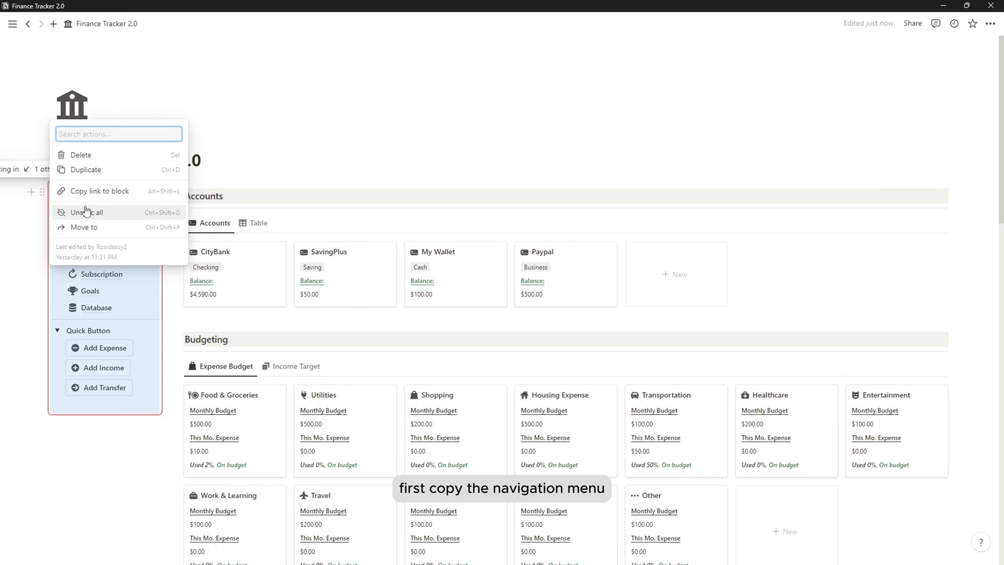
{"action": "left_click", "coordinate": [107, 192]}
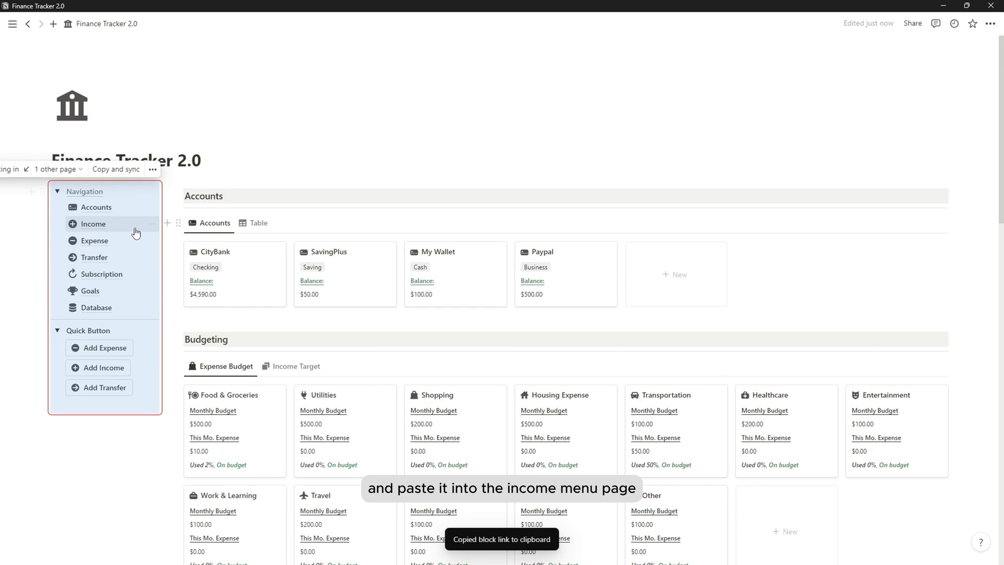
{"action": "left_click", "coordinate": [116, 228]}
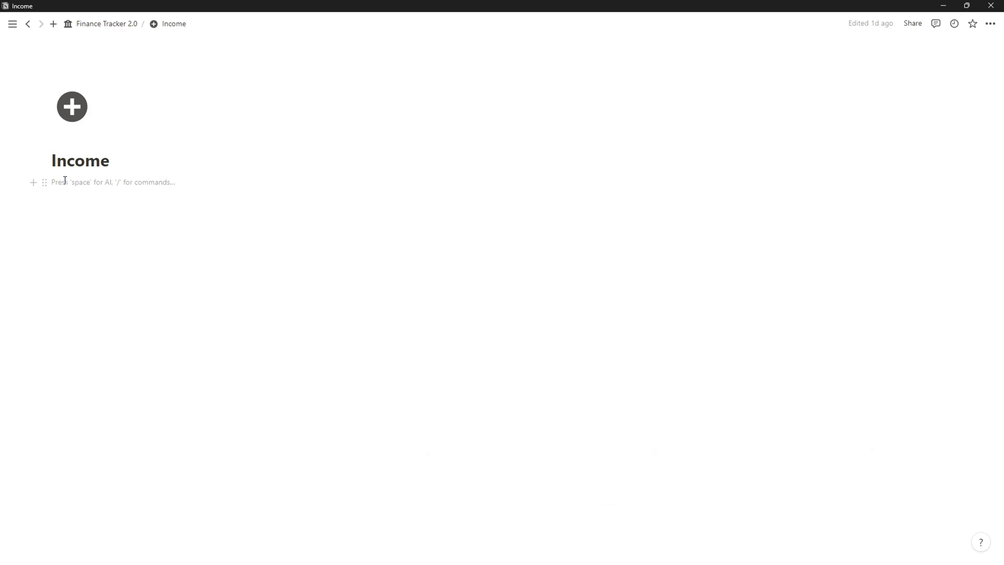
- Create a two-column layout on the Income page, with the navigation menu pasted as a synced block in a narrow first column
{"action": "type", "text": "/col"}
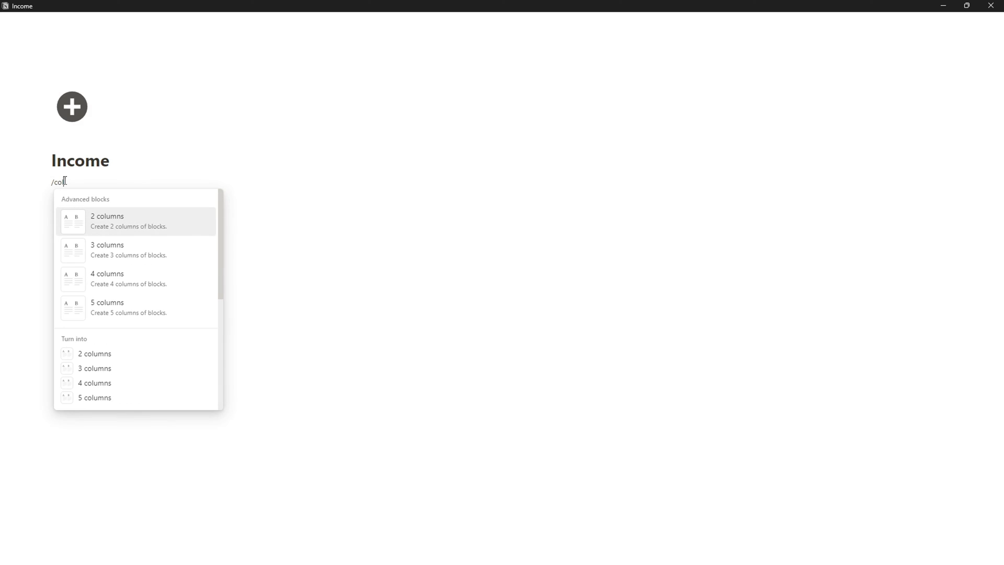
{"action": "left_click", "coordinate": [160, 222]}
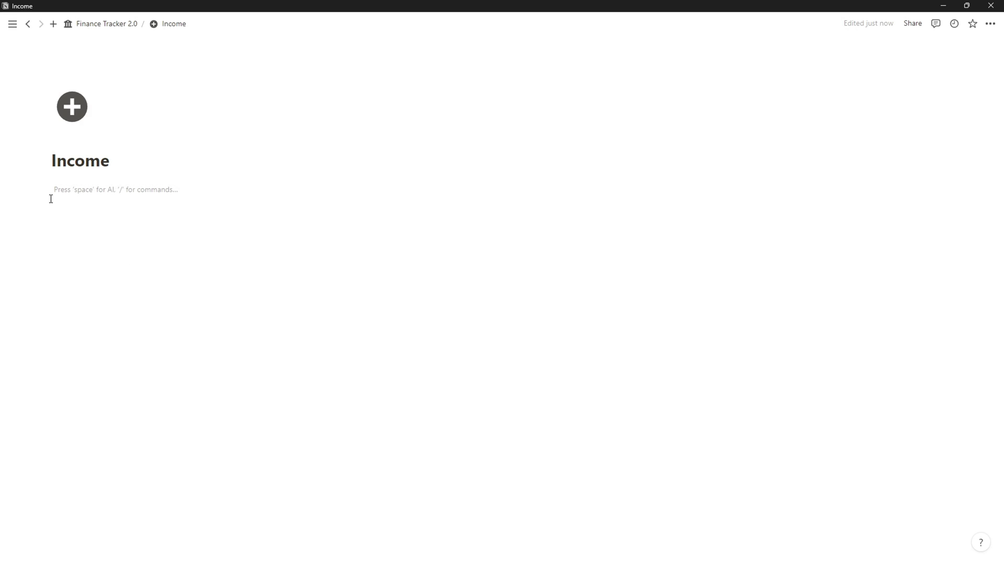
{"action": "key", "text": "ctrl+v"}
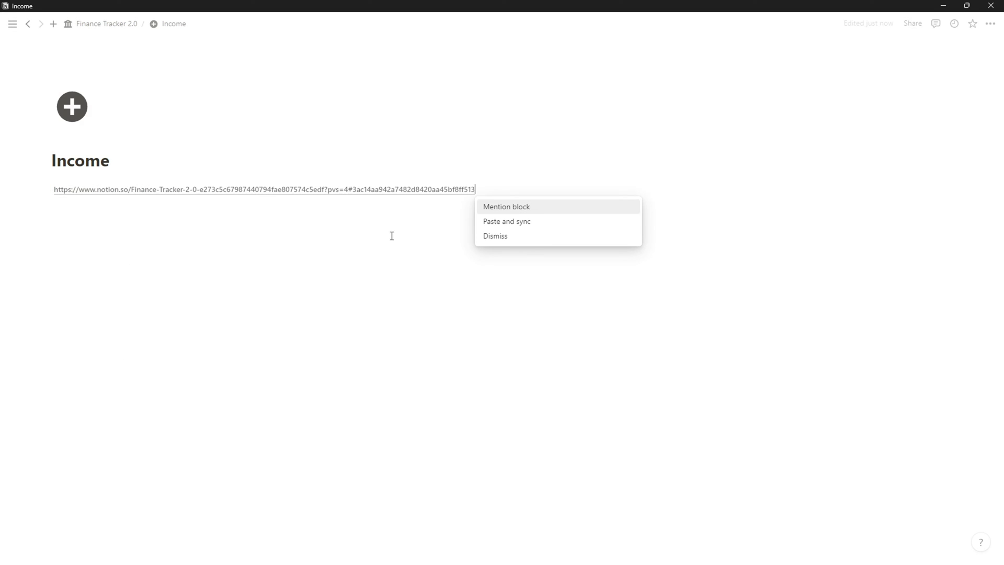
{"action": "left_click", "coordinate": [529, 221]}
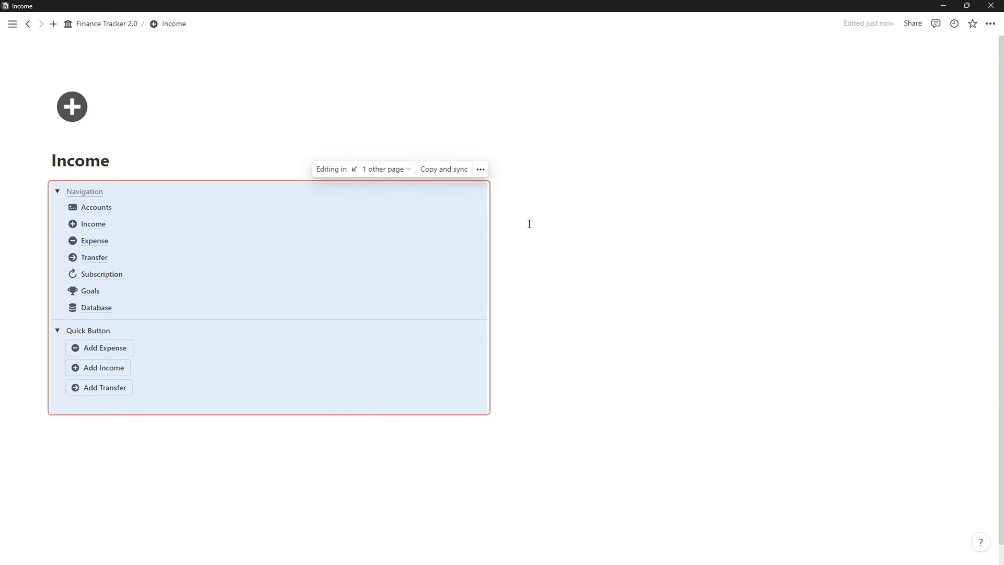
{"action": "left_click_drag", "start_coordinate": [496, 231], "coordinate": [159, 287]}
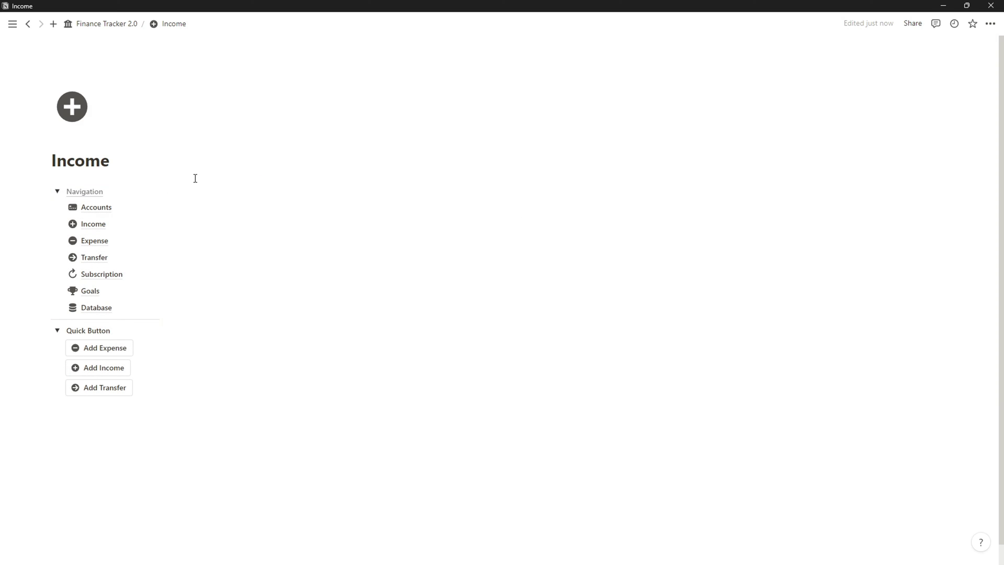
- Copy the dashboard's Budgeting section, with its heading, divider and database views, for the second column of the Income page
{"action": "left_click", "coordinate": [203, 196]}
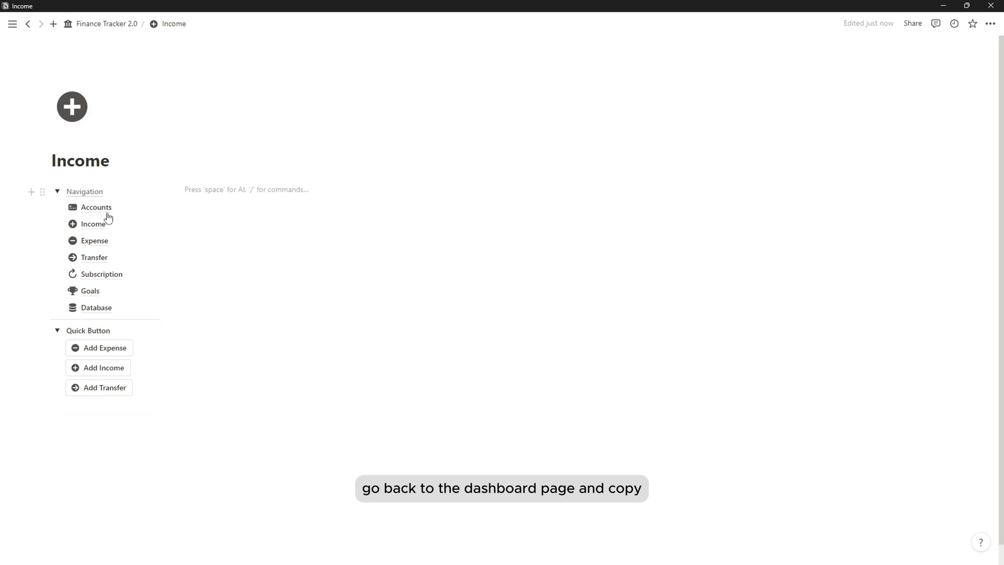
{"action": "left_click", "coordinate": [84, 192]}
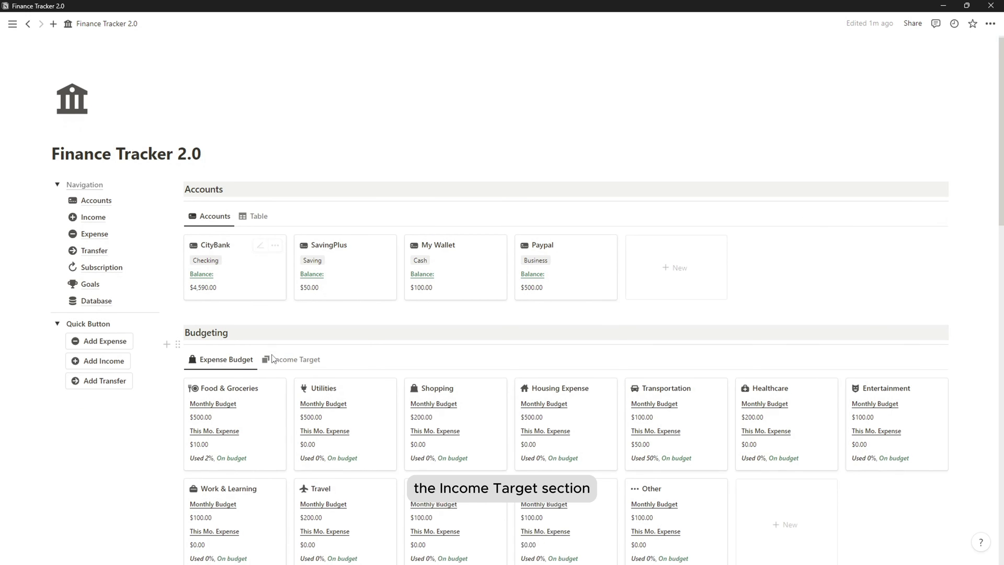
{"action": "scroll", "coordinate": [273, 359], "scroll_direction": "down", "scroll_amount": 1}
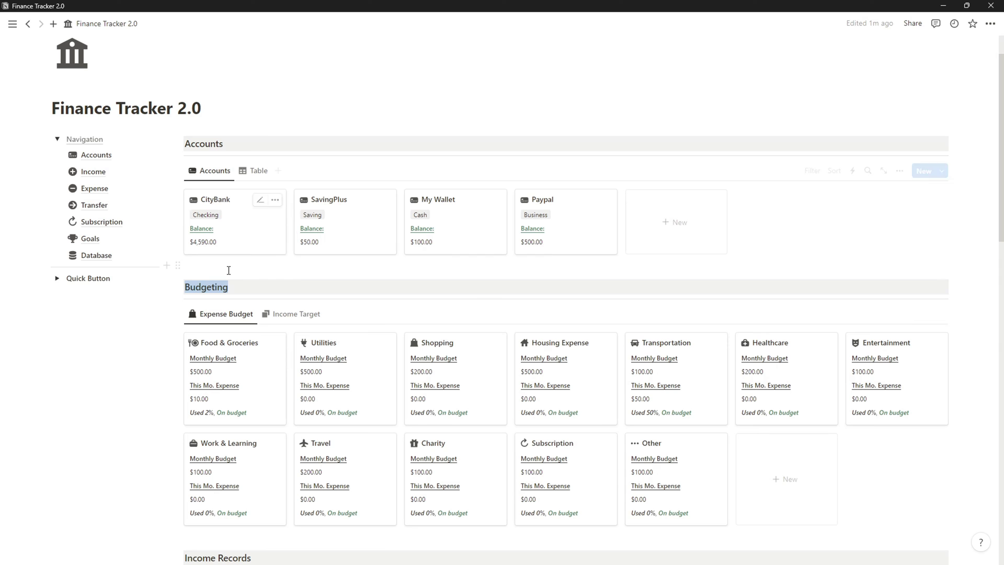
{"action": "left_click", "coordinate": [255, 270]}
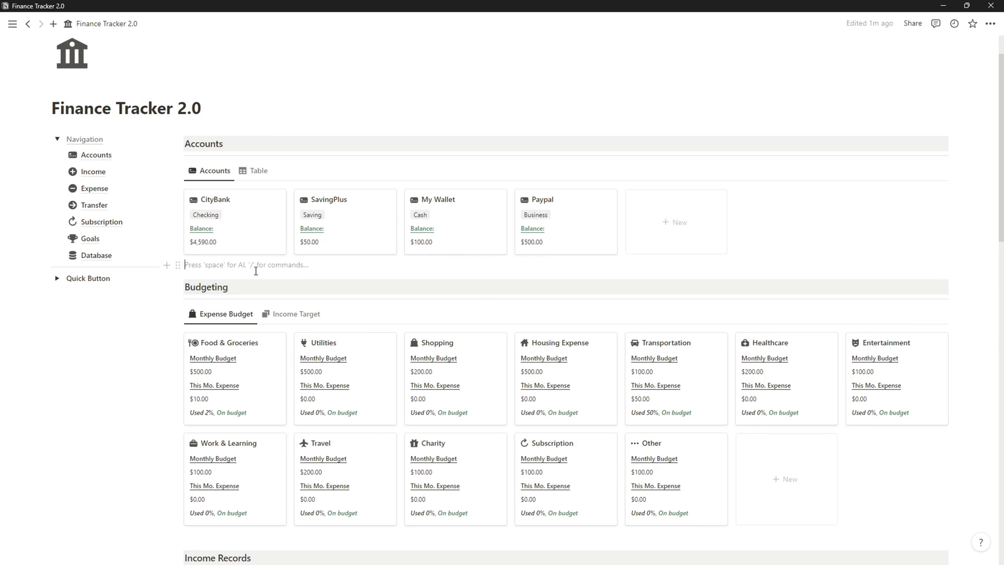
{"action": "left_click_drag", "start_coordinate": [268, 278], "coordinate": [228, 408]}
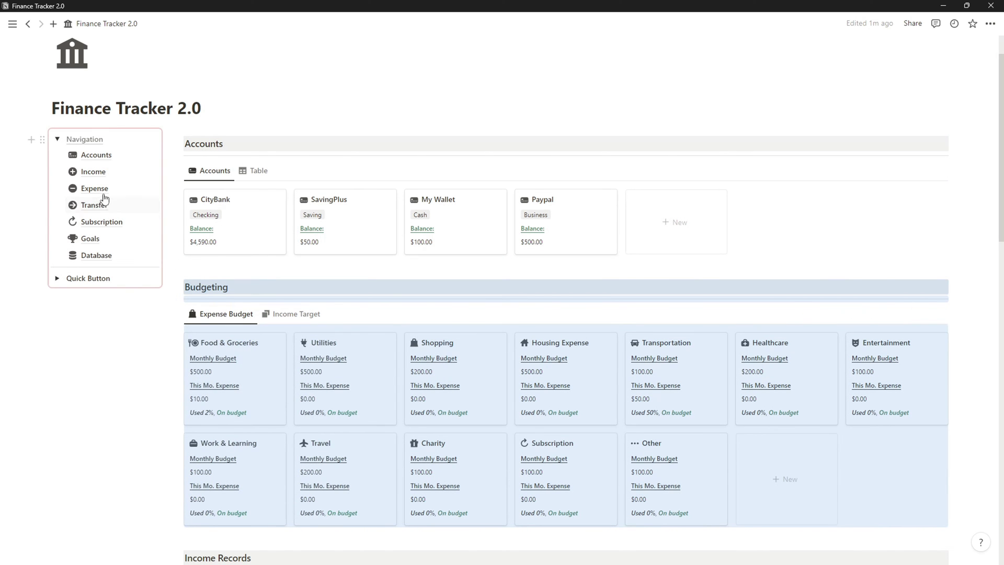
{"action": "left_click", "coordinate": [97, 173]}
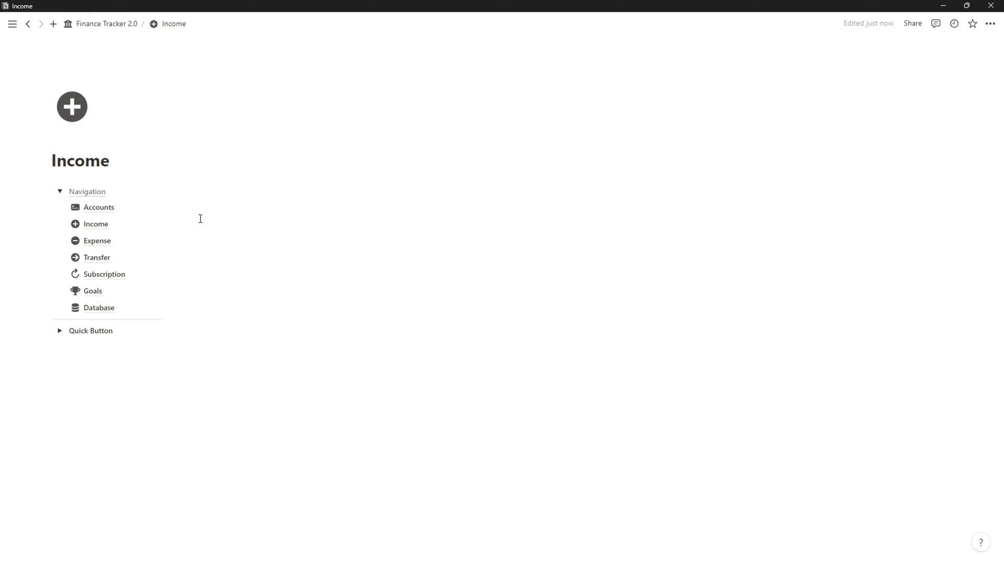
- Paste the copied Budgeting section into the Income page's empty column and retitle its heading "Income Target"
{"action": "left_click", "coordinate": [216, 187]}
{"action": "key", "text": "ctrl+v"}
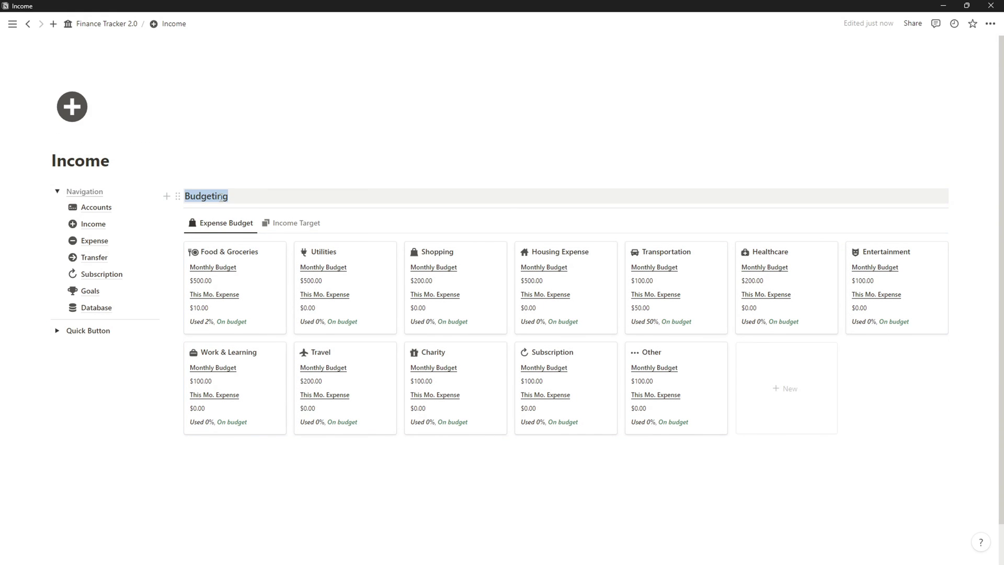
{"action": "key", "text": "BackSpace"}
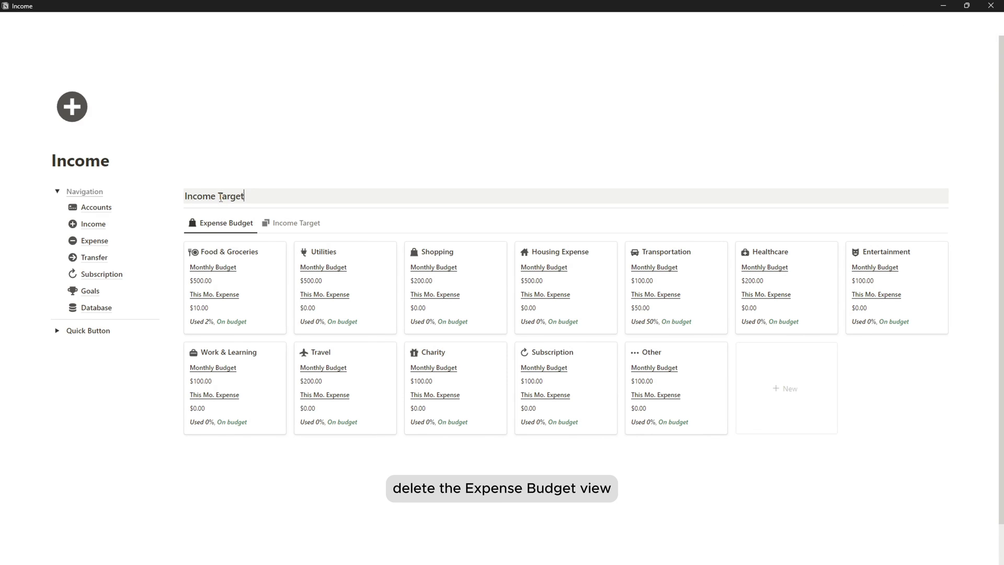
- Delete the Expense Budget view from the Income Target section and expand the Quick Button list
{"action": "left_click", "coordinate": [246, 223]}
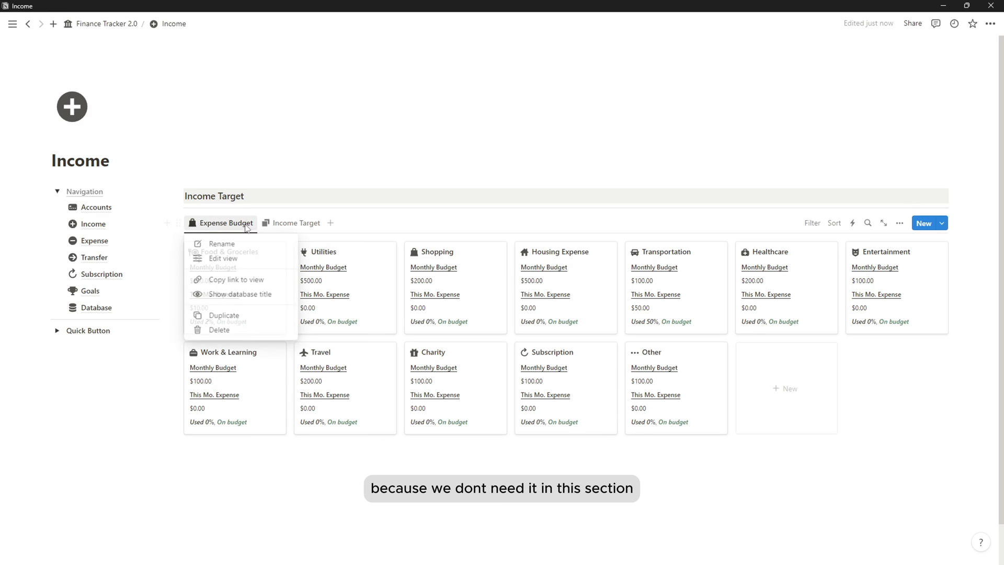
{"action": "left_click", "coordinate": [238, 330]}
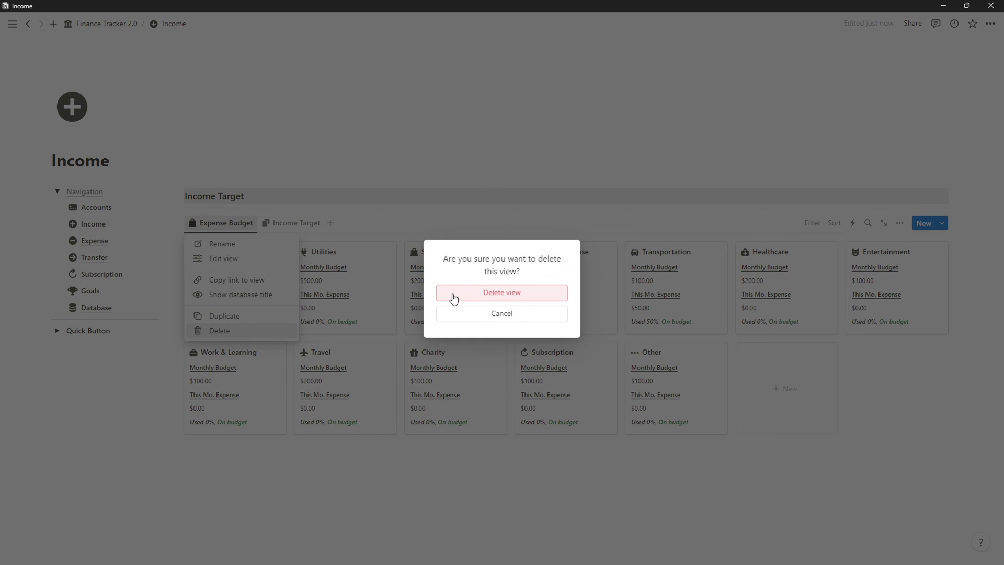
{"action": "left_click", "coordinate": [453, 298]}
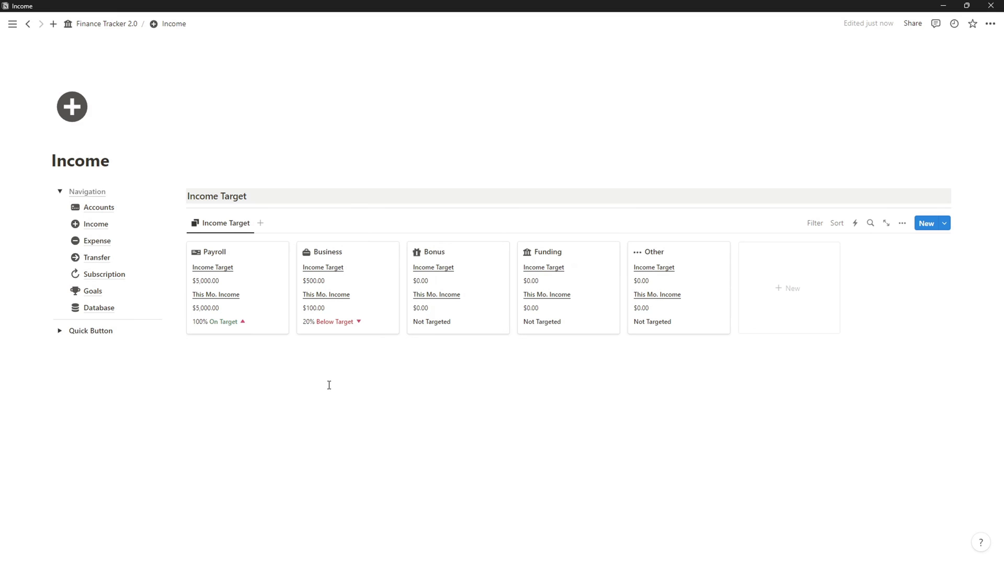
{"action": "left_click", "coordinate": [59, 331]}
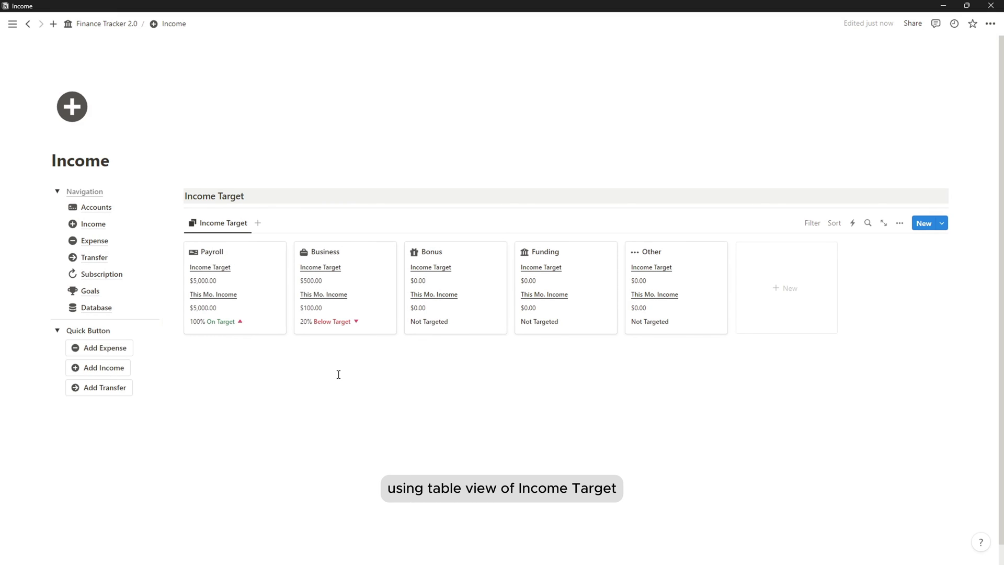
- Add a view of the Income Type & Target database by copying its existing Table view, and change the view's icon
{"action": "left_click", "coordinate": [259, 224]}
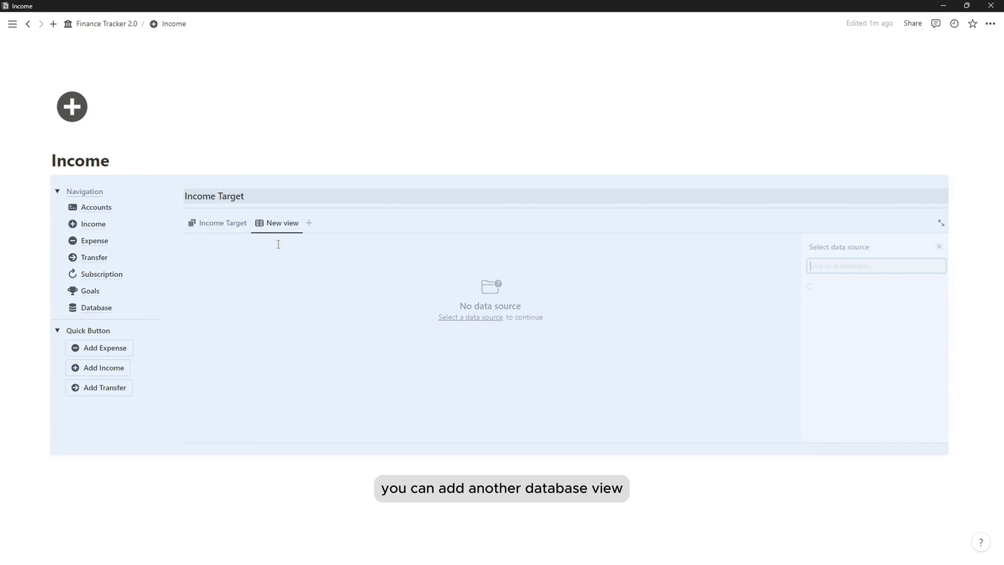
{"action": "left_click", "coordinate": [890, 294]}
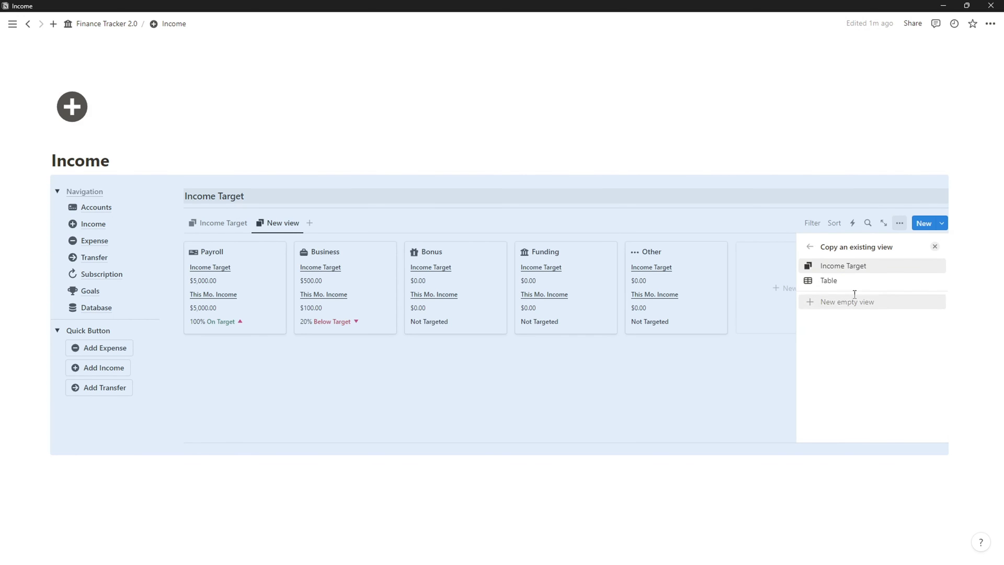
{"action": "left_click", "coordinate": [851, 283]}
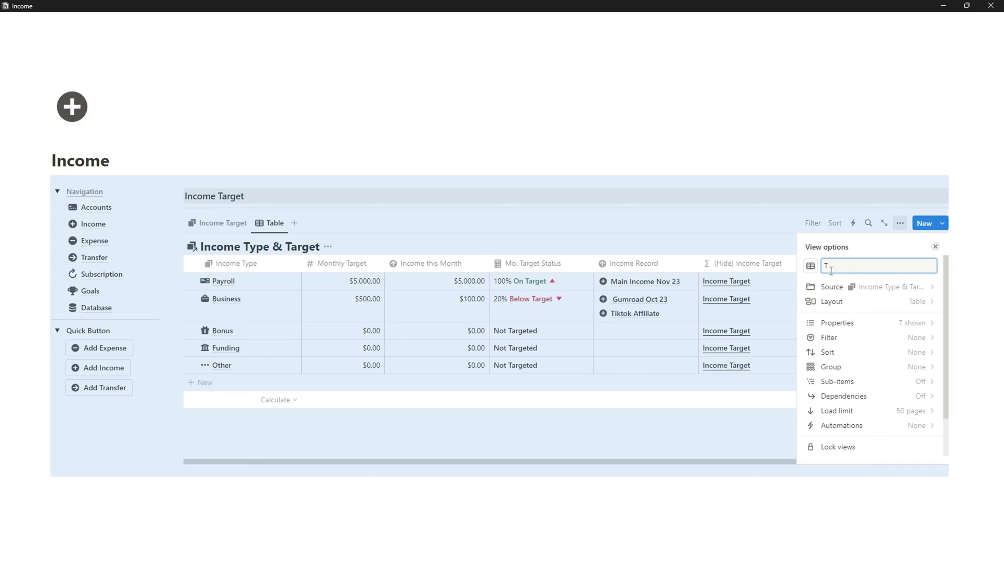
{"action": "left_click", "coordinate": [811, 266]}
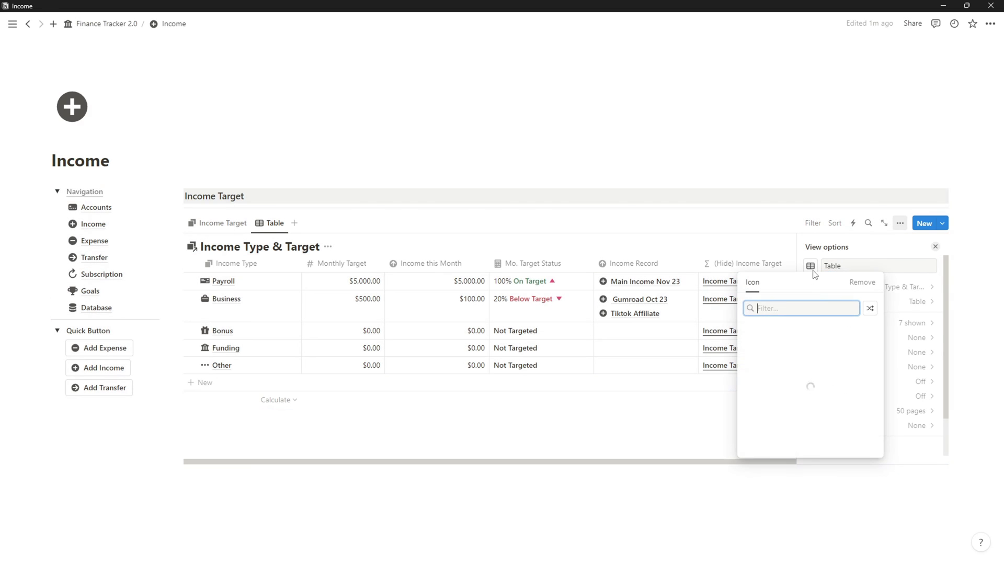
{"action": "left_click", "coordinate": [836, 349]}
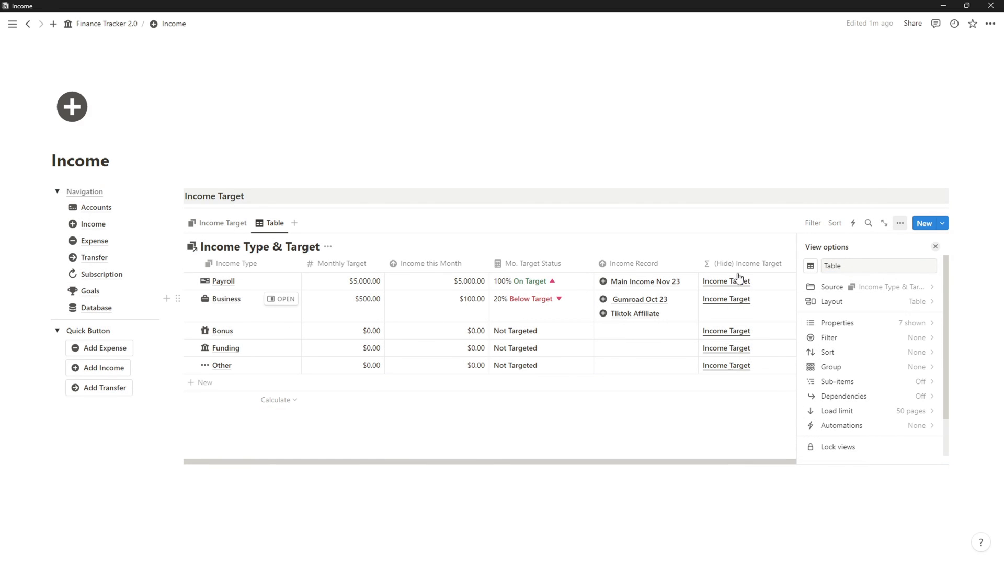
- Hide the database title in the Table view and turn off column wrapping and vertical lines
{"action": "left_click", "coordinate": [327, 247]}
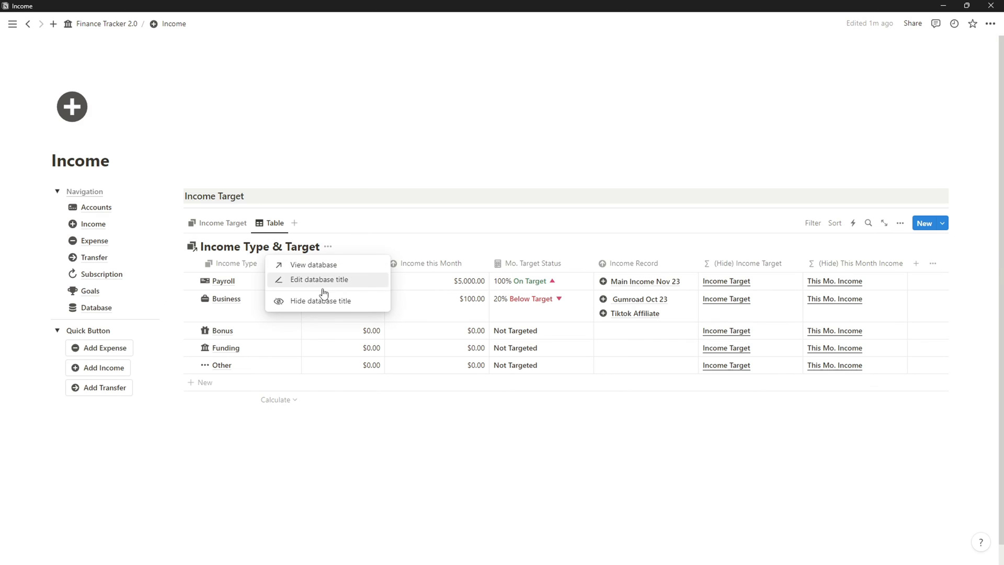
{"action": "left_click", "coordinate": [321, 297]}
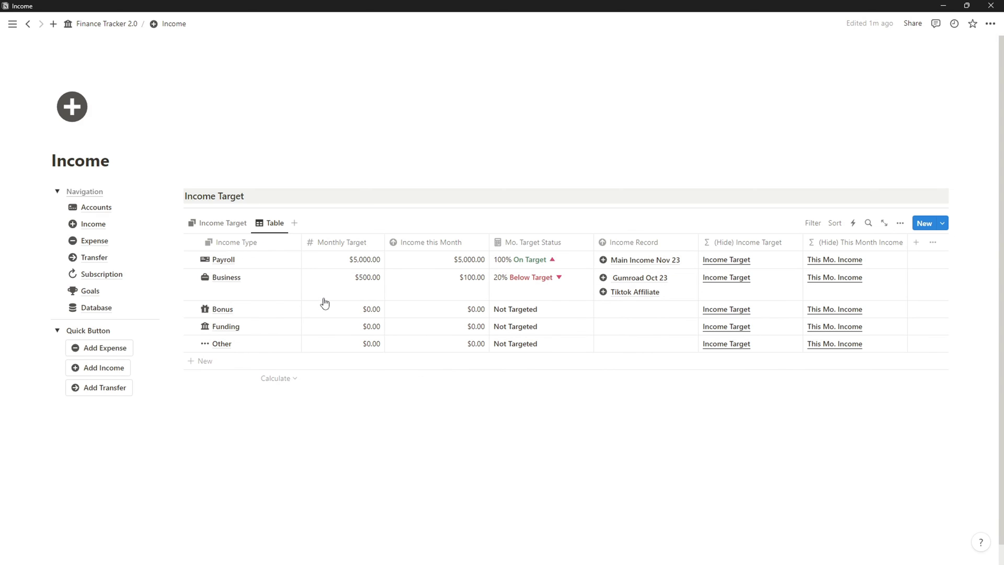
{"action": "left_click", "coordinate": [900, 223]}
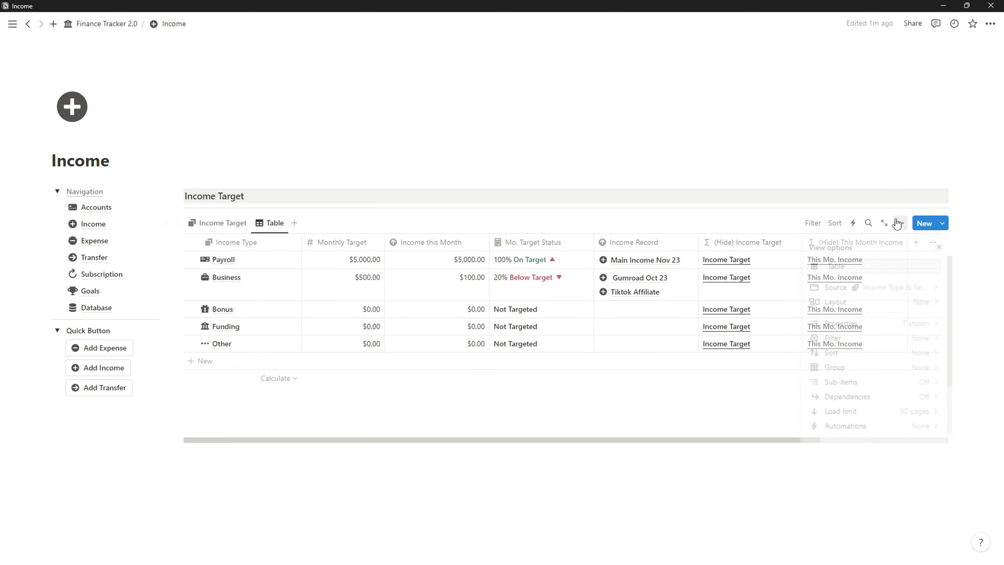
{"action": "left_click", "coordinate": [909, 302]}
{"action": "left_click", "coordinate": [926, 395]}
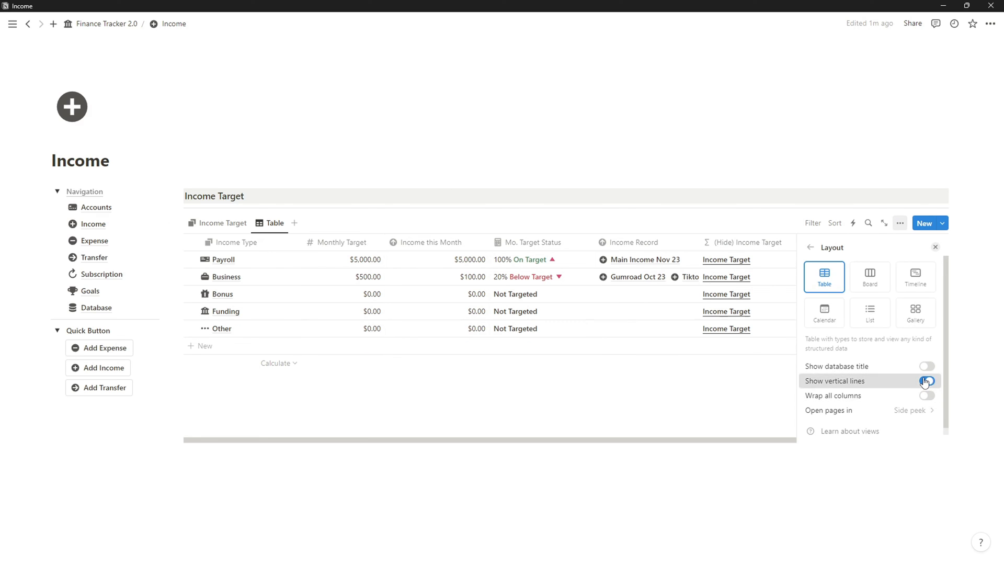
{"action": "left_click", "coordinate": [926, 380]}
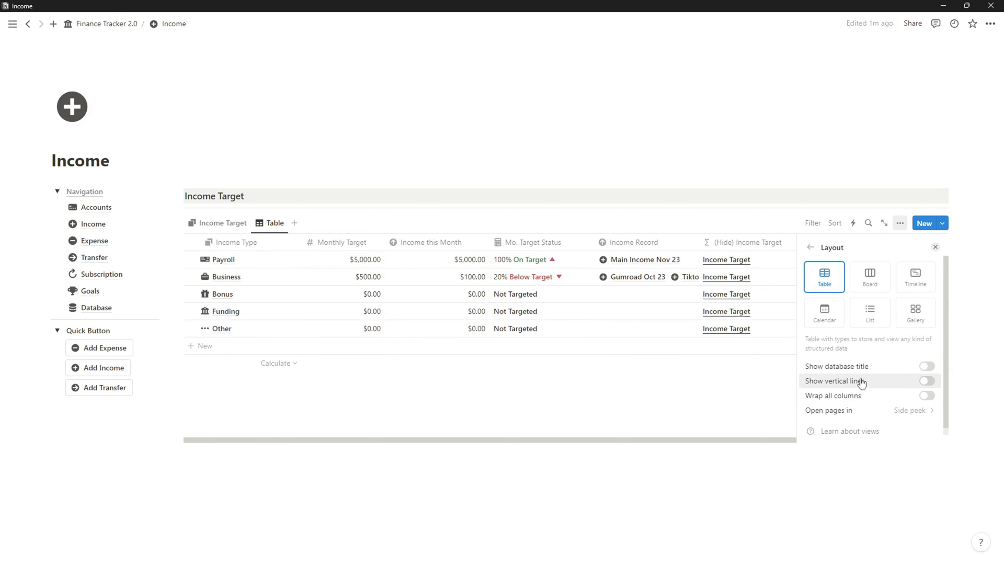
- Hide the Income Record, (Hide) Income Target and (Hide) This Month Income columns, and return to the Income Target view
{"action": "left_click", "coordinate": [648, 243]}
{"action": "left_click", "coordinate": [634, 355]}
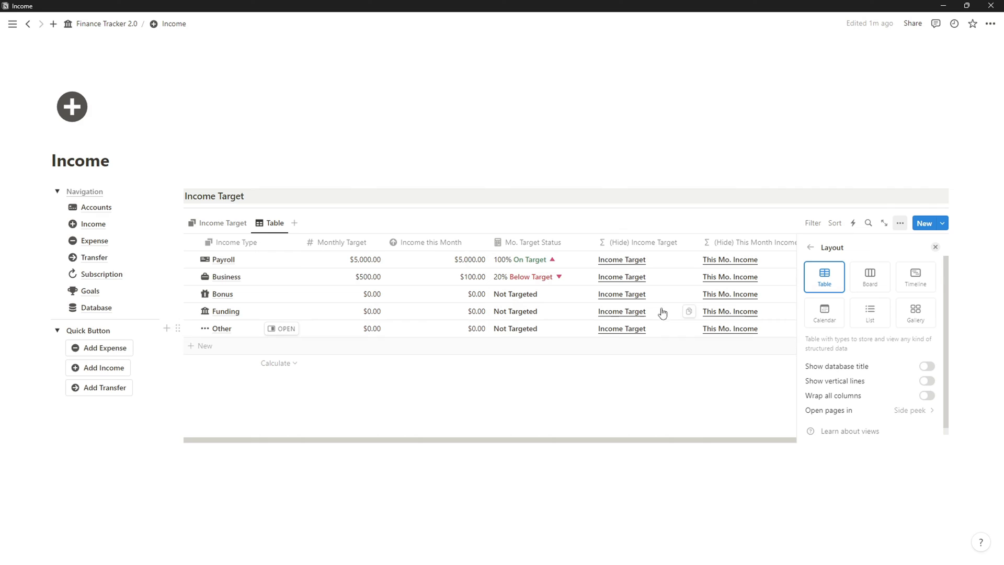
{"action": "left_click", "coordinate": [659, 244]}
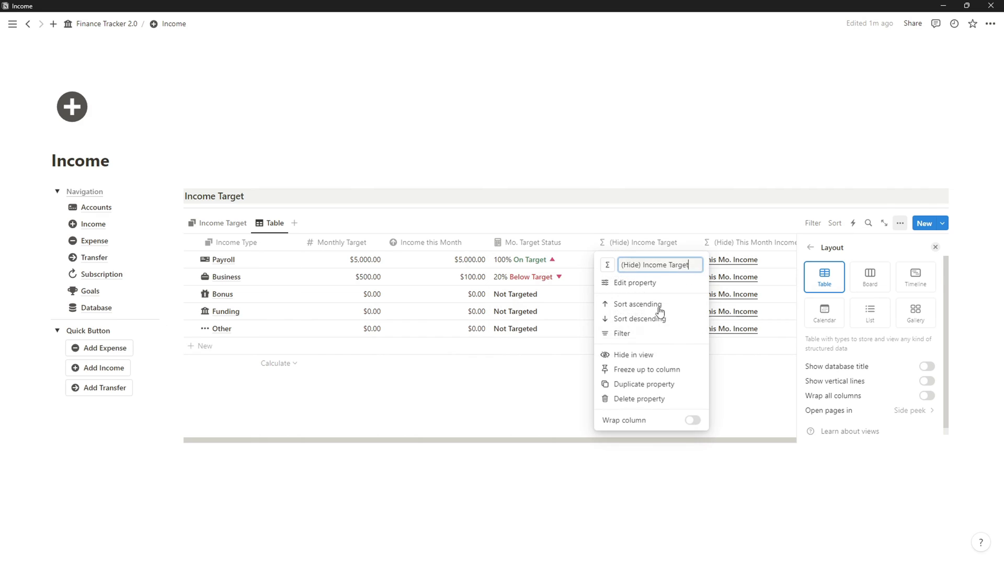
{"action": "left_click", "coordinate": [654, 355]}
{"action": "left_click", "coordinate": [677, 243]}
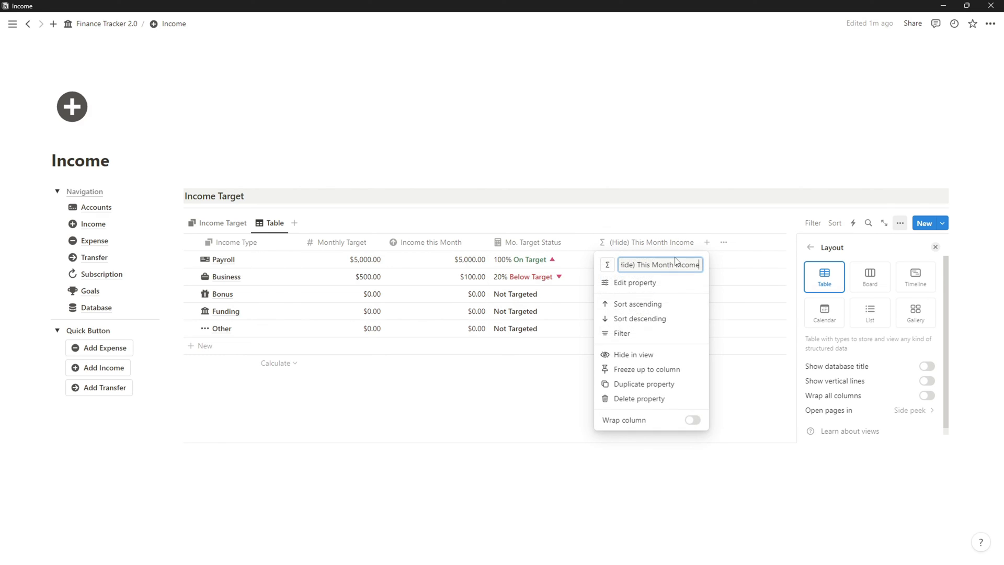
{"action": "left_click", "coordinate": [653, 356]}
{"action": "left_click", "coordinate": [568, 440]}
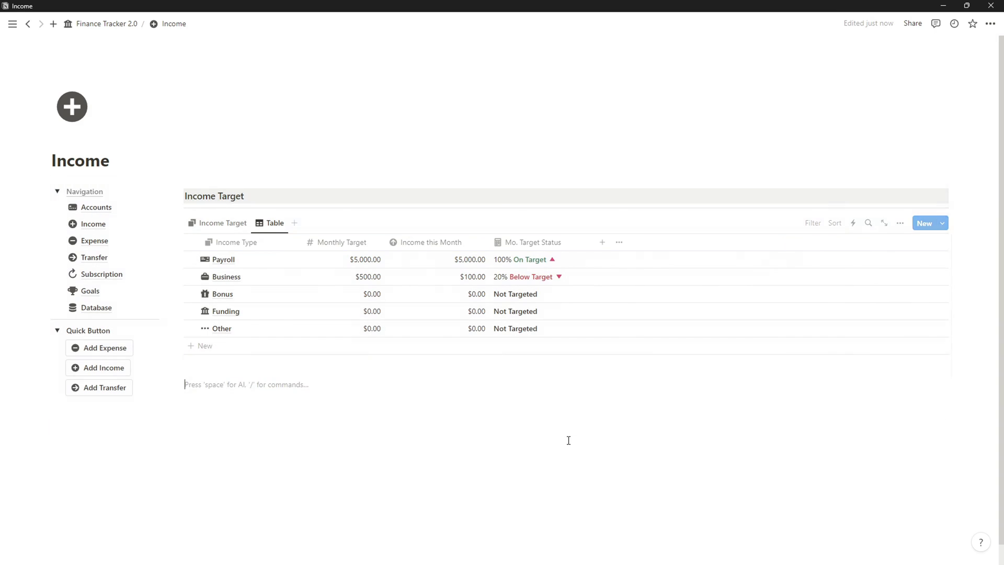
{"action": "left_click", "coordinate": [228, 232]}
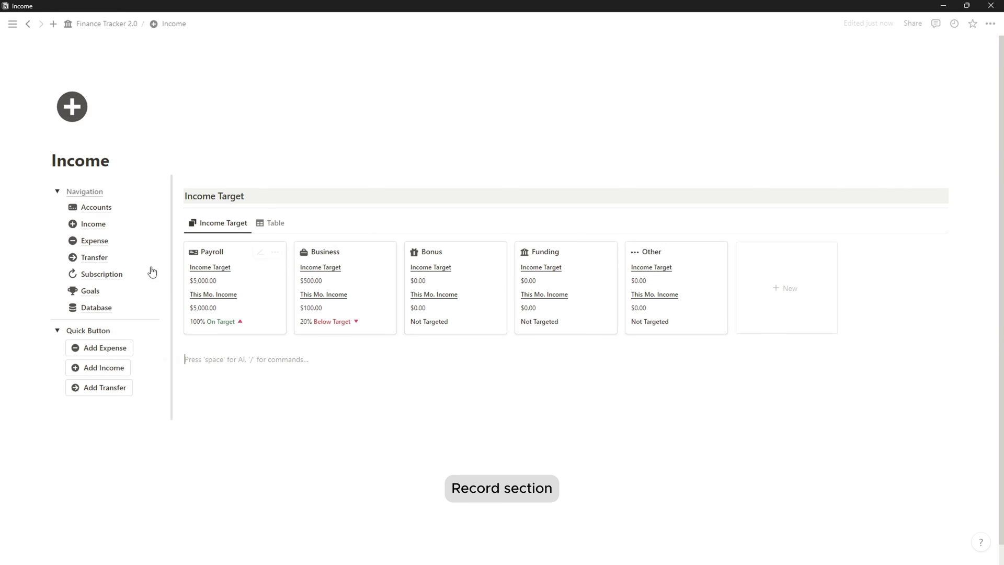
- Copy the whole Income Records section from the Finance Tracker 2.0 page
{"action": "left_click", "coordinate": [97, 193]}
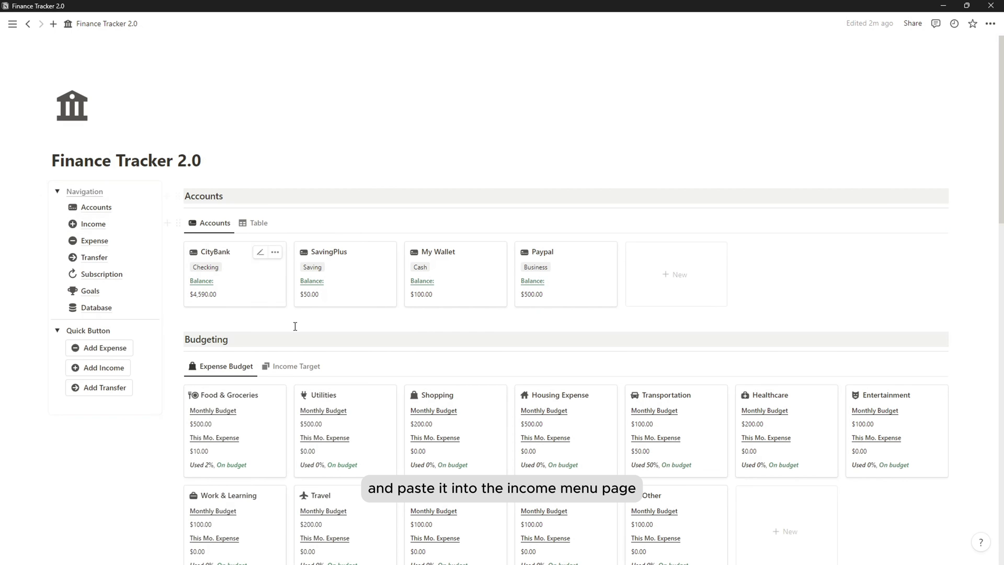
{"action": "scroll", "coordinate": [285, 332], "scroll_direction": "down", "scroll_amount": 6}
{"action": "scroll", "coordinate": [274, 337], "scroll_direction": "down", "scroll_amount": 1}
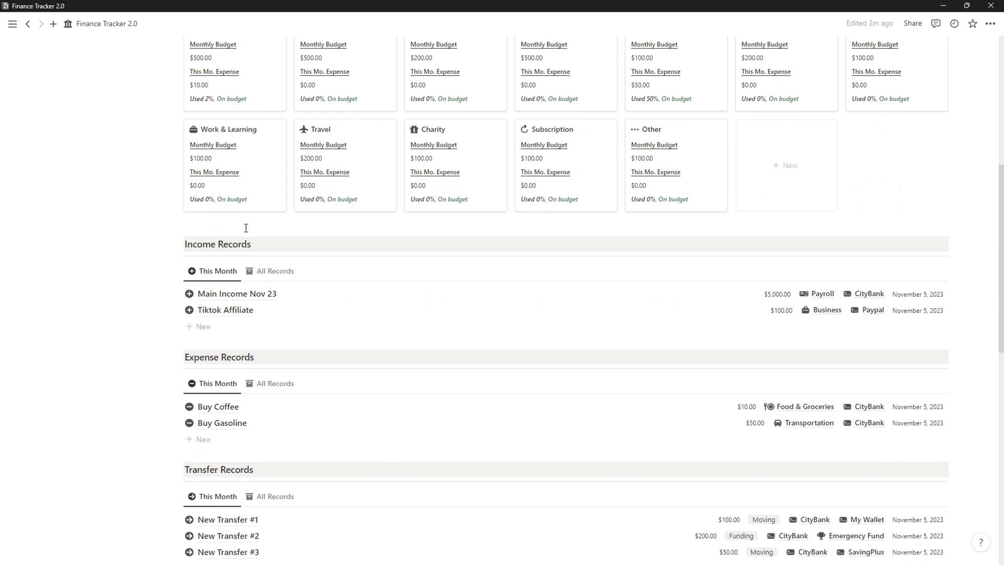
{"action": "left_click_drag", "start_coordinate": [142, 231], "coordinate": [280, 336]}
{"action": "scroll", "coordinate": [278, 336], "scroll_direction": "up", "scroll_amount": 5}
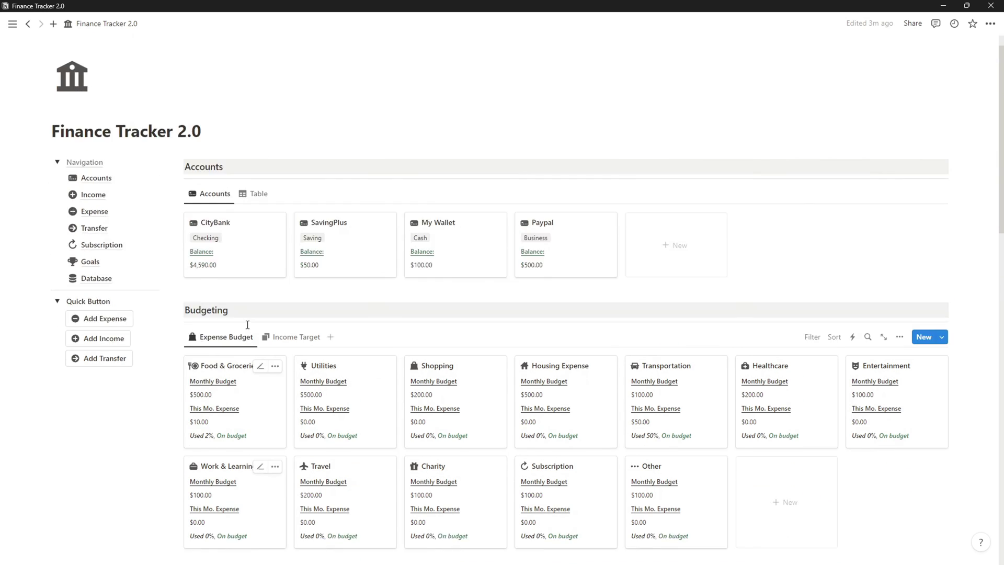
- Paste the Income Records section below the Income Target gallery on the Income page without syncing it
{"action": "left_click", "coordinate": [150, 224]}
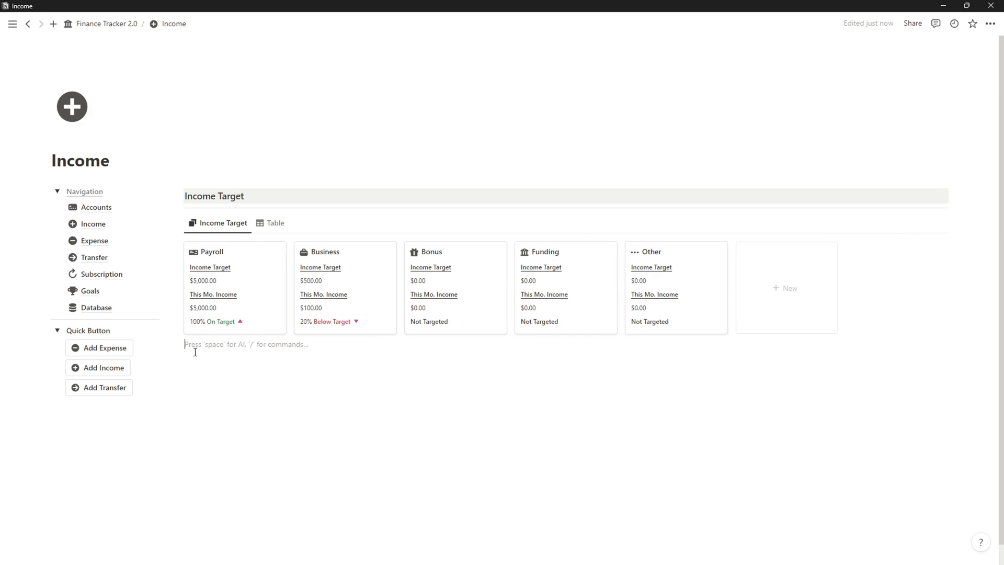
{"action": "key", "text": "ctrl+v"}
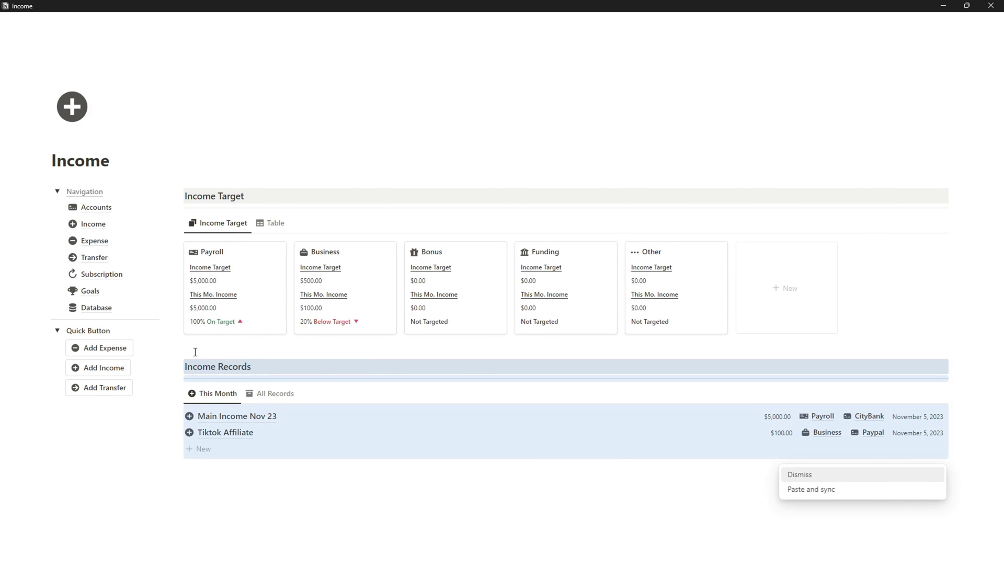
{"action": "left_click", "coordinate": [884, 474]}
{"action": "left_click", "coordinate": [453, 491]}
{"action": "scroll", "coordinate": [439, 491], "scroll_direction": "down", "scroll_amount": 1}
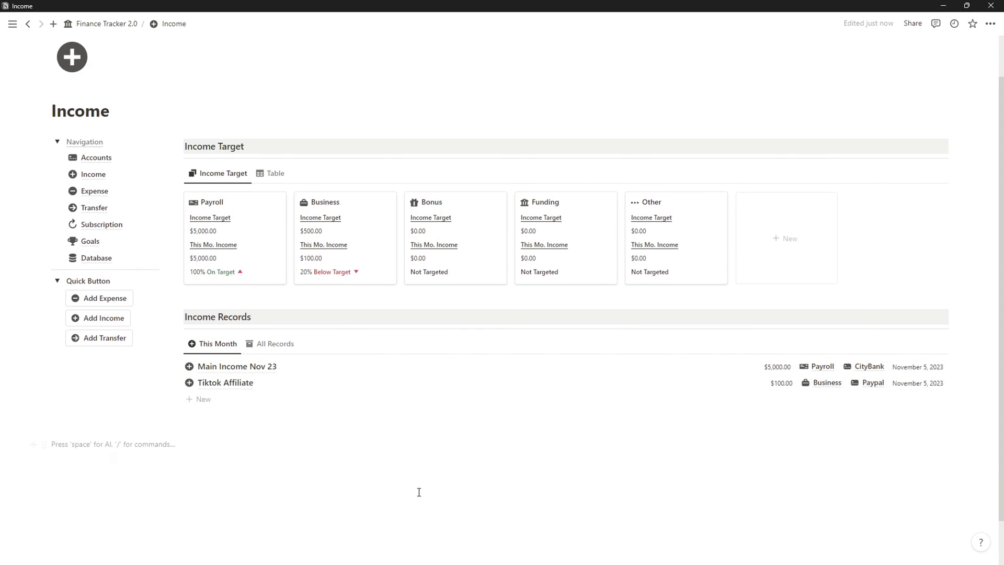
- Check the All Records view of Income Records, and return to the This Month view
{"action": "left_click", "coordinate": [271, 341]}
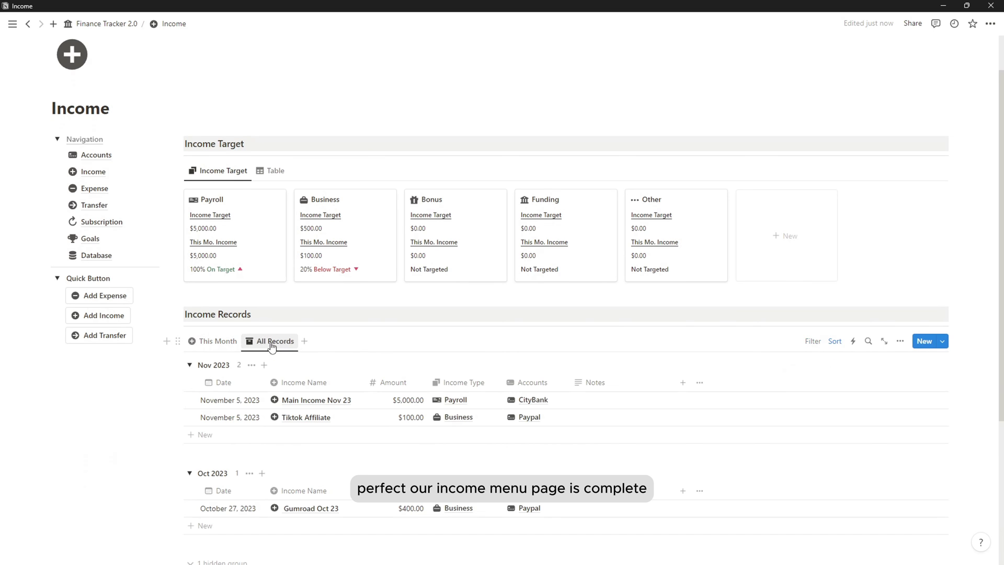
{"action": "left_click", "coordinate": [216, 342]}
{"action": "scroll", "coordinate": [312, 416], "scroll_direction": "up", "scroll_amount": 1}
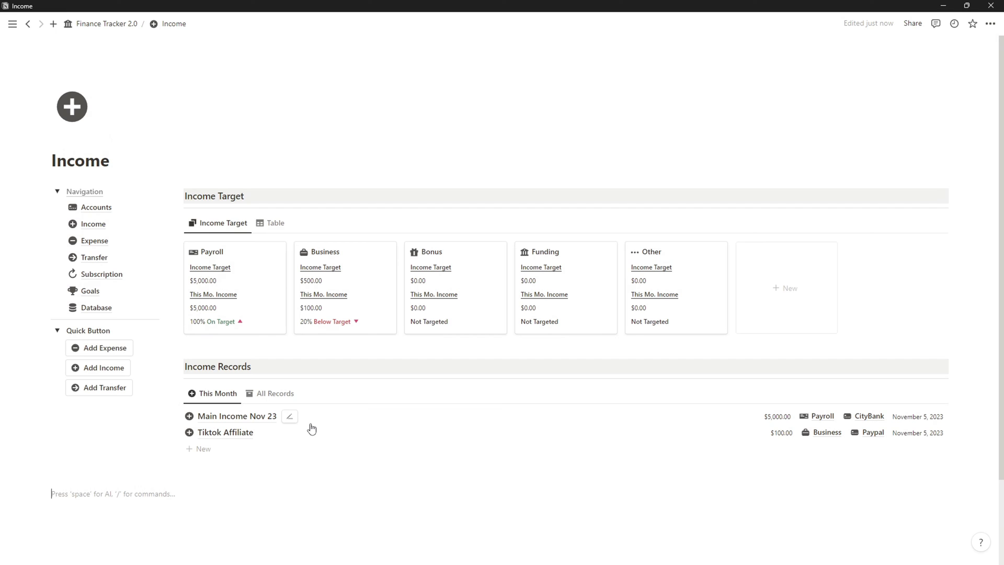
- Copy the link to the synced navigation block on the Finance Tracker 2.0 page
{"action": "key", "text": "ctrl+bracketleft"}
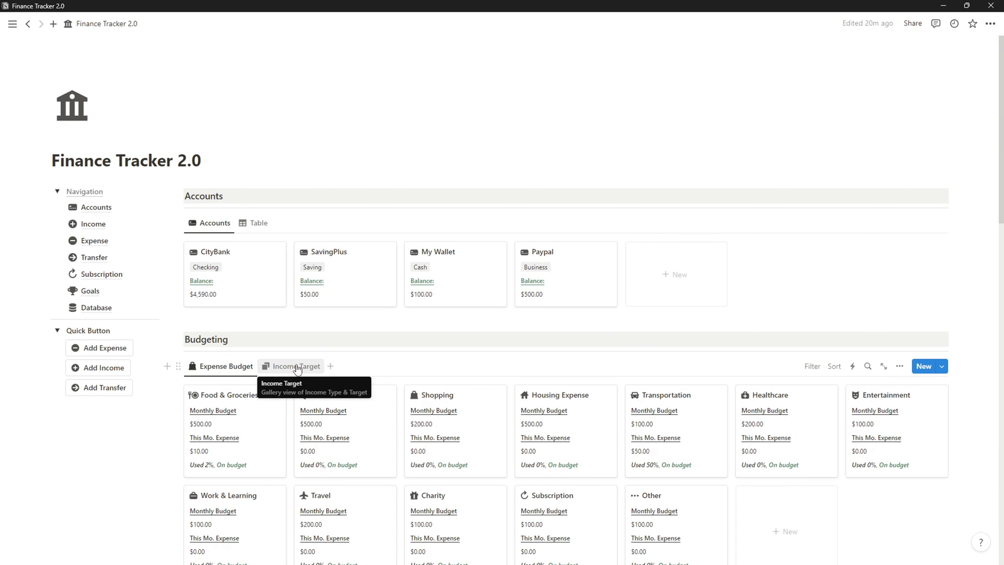
{"action": "scroll", "coordinate": [287, 195], "scroll_direction": "down", "scroll_amount": 1}
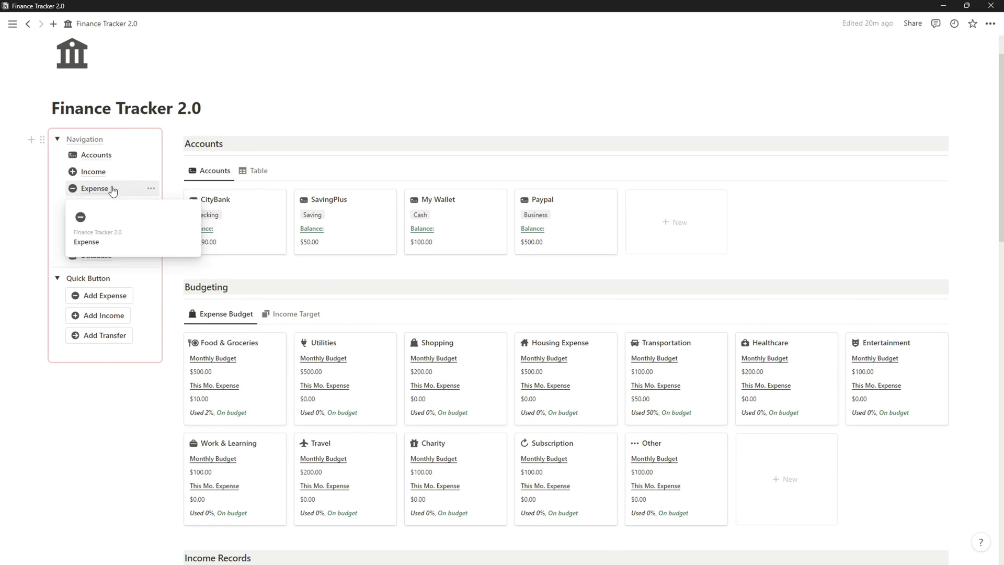
{"action": "left_click", "coordinate": [45, 140]}
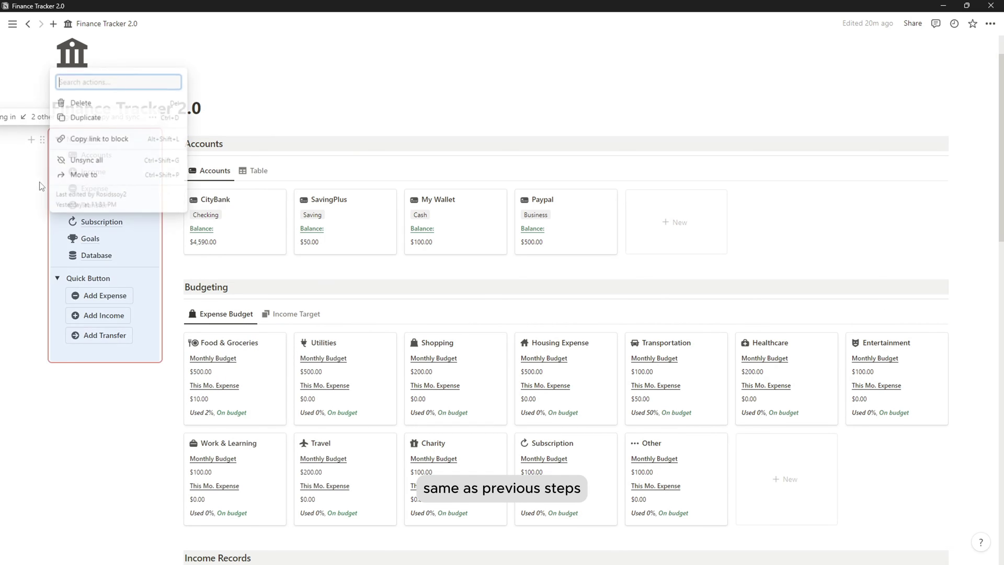
{"action": "left_click", "coordinate": [134, 139]}
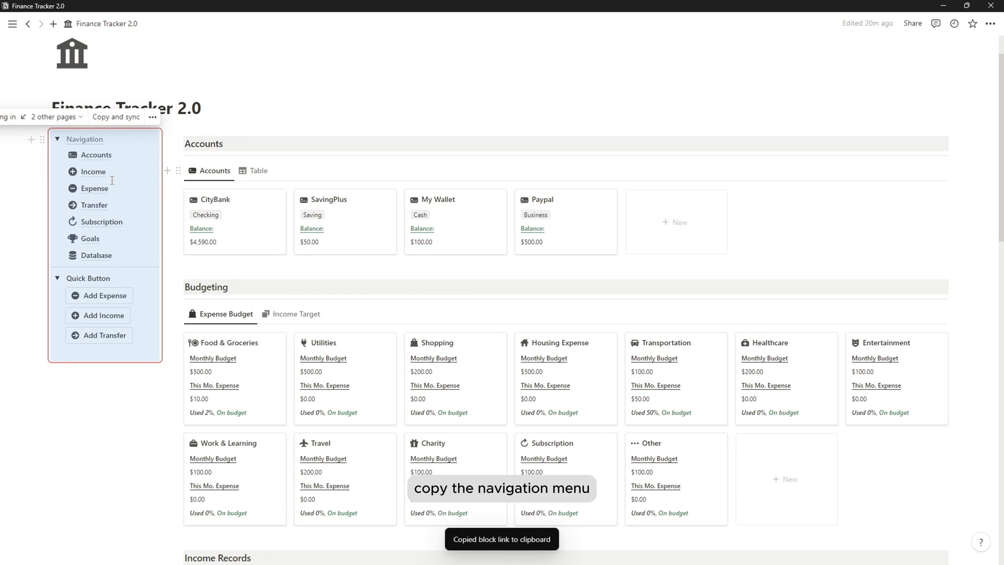
- Create two columns on the Expense page, paste the navigation block as a synced block in the first, and narrow that column to fit
{"action": "left_click", "coordinate": [95, 187]}
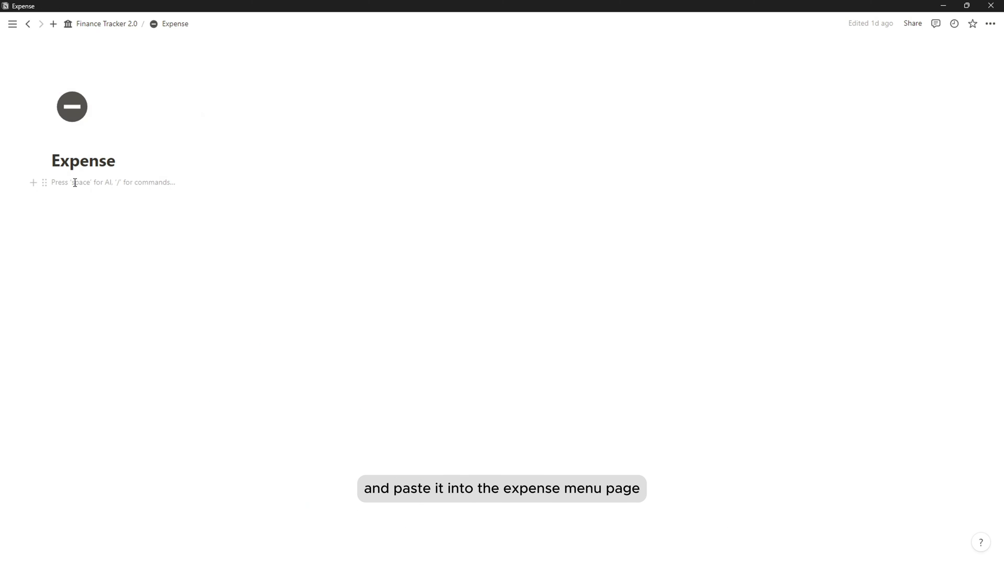
{"action": "type", "text": "/col"}
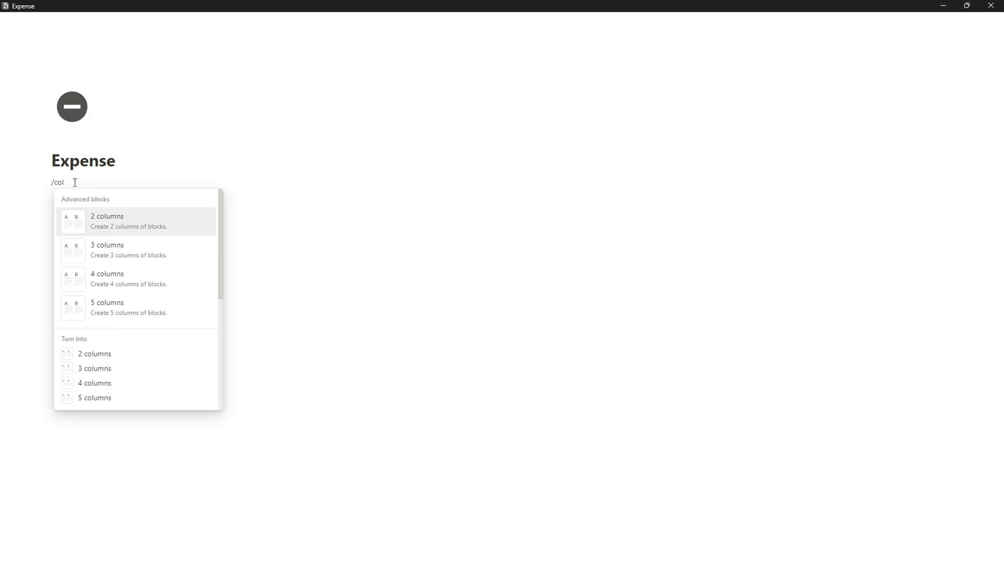
{"action": "left_click", "coordinate": [129, 225]}
{"action": "key", "text": "ctrl+v"}
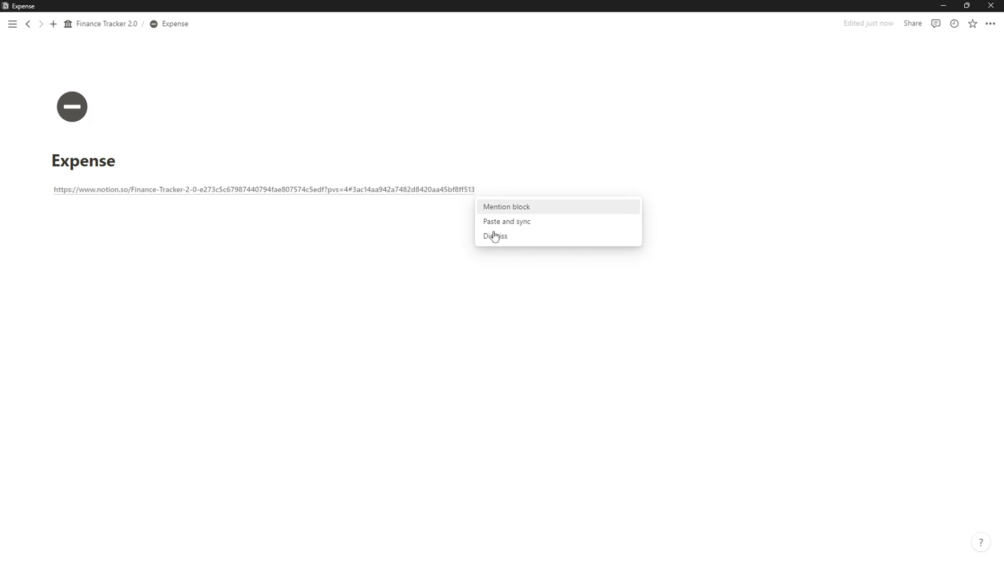
{"action": "left_click", "coordinate": [524, 222]}
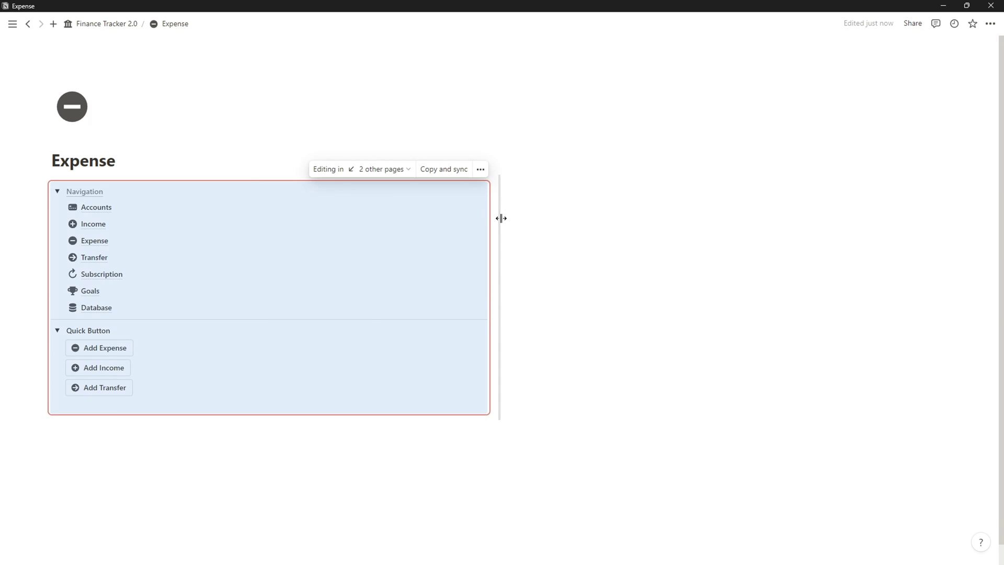
{"action": "left_click_drag", "start_coordinate": [500, 218], "coordinate": [170, 240]}
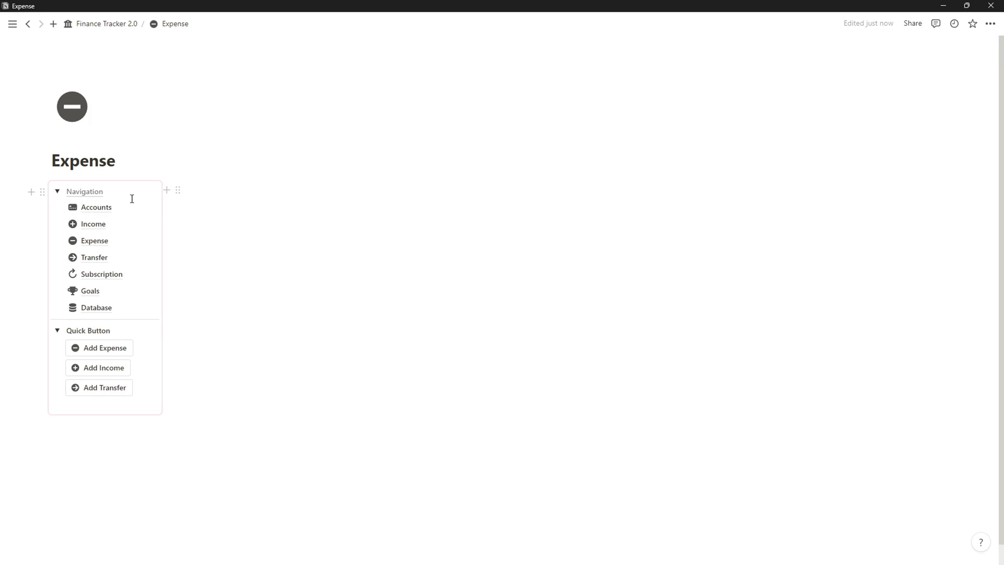
- Copy the whole Budgeting section, including its heading and divider, from the Finance Tracker 2.0 page
{"action": "left_click", "coordinate": [77, 196]}
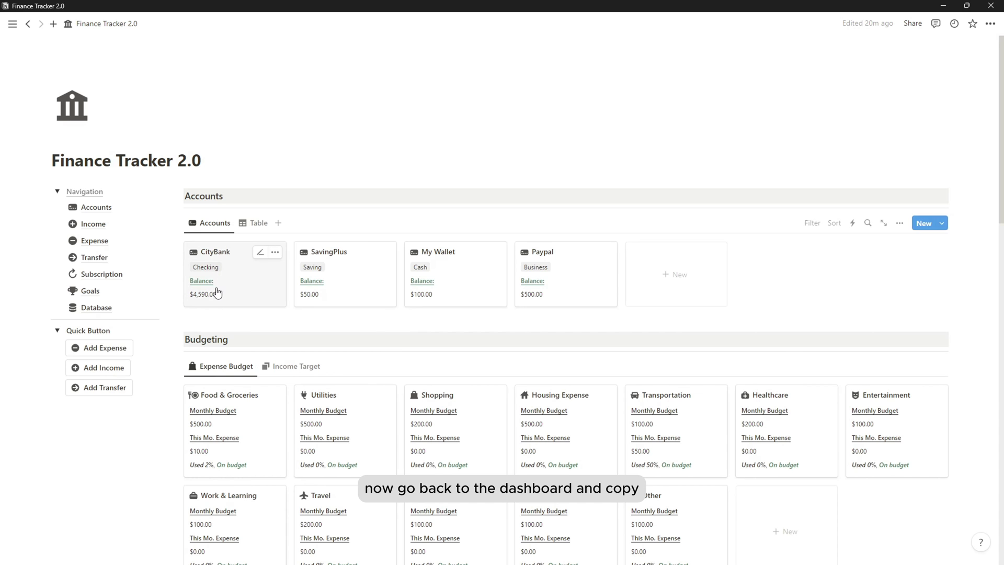
{"action": "scroll", "coordinate": [217, 291], "scroll_direction": "down", "scroll_amount": 6}
{"action": "scroll", "coordinate": [217, 291], "scroll_direction": "up", "scroll_amount": 3}
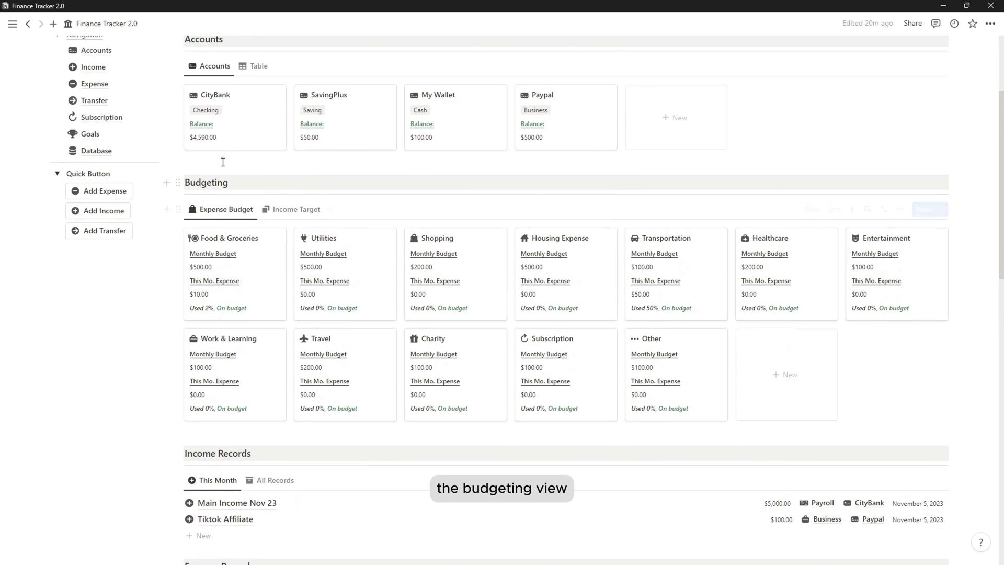
{"action": "left_click", "coordinate": [230, 171]}
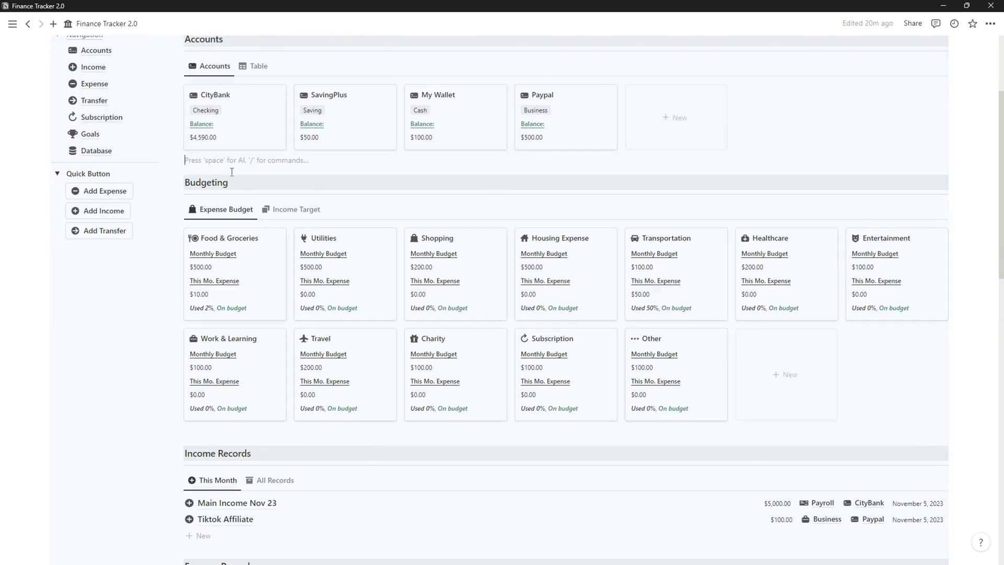
{"action": "left_click_drag", "start_coordinate": [247, 215], "coordinate": [251, 261]}
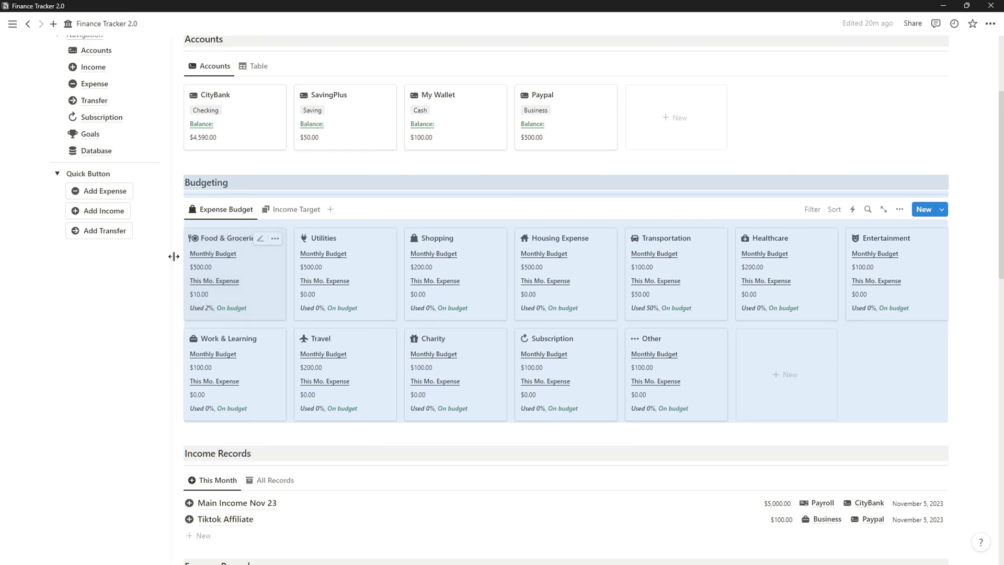
- Paste the Budgeting section into the wide column of the Expense page without syncing it
{"action": "scroll", "coordinate": [174, 256], "scroll_direction": "up", "scroll_amount": 3}
{"action": "left_click", "coordinate": [95, 240]}
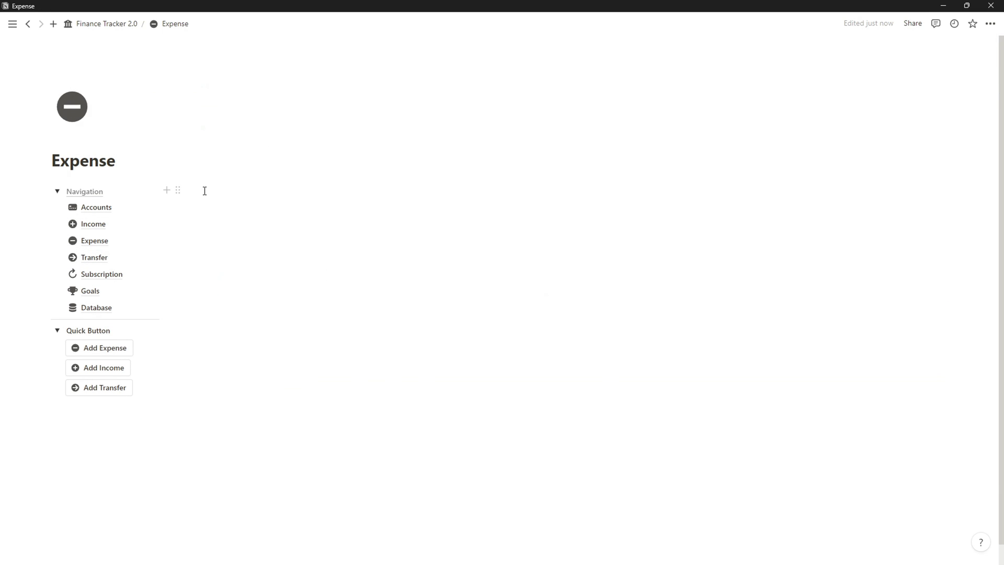
{"action": "key", "text": "ctrl+v"}
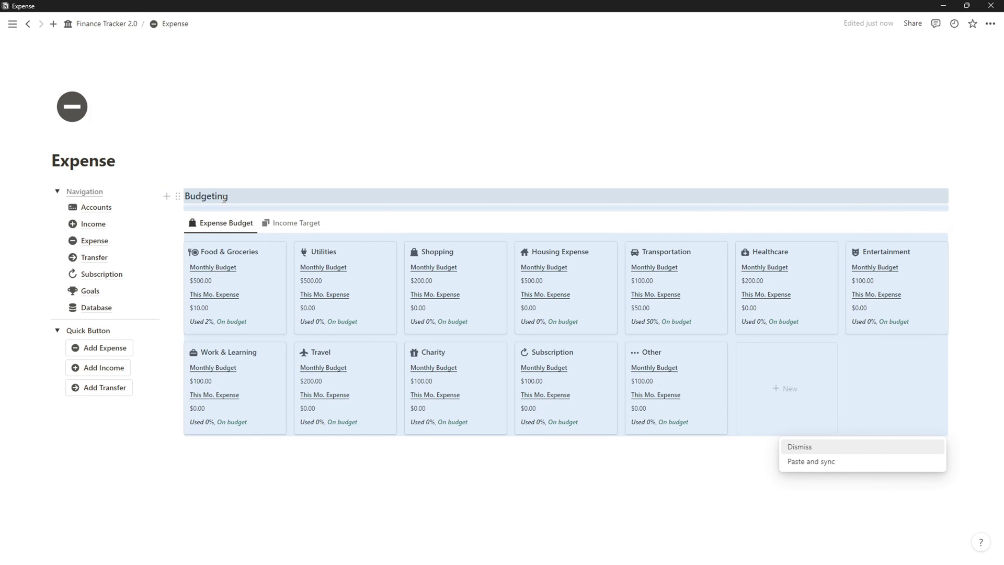
{"action": "left_click", "coordinate": [856, 445]}
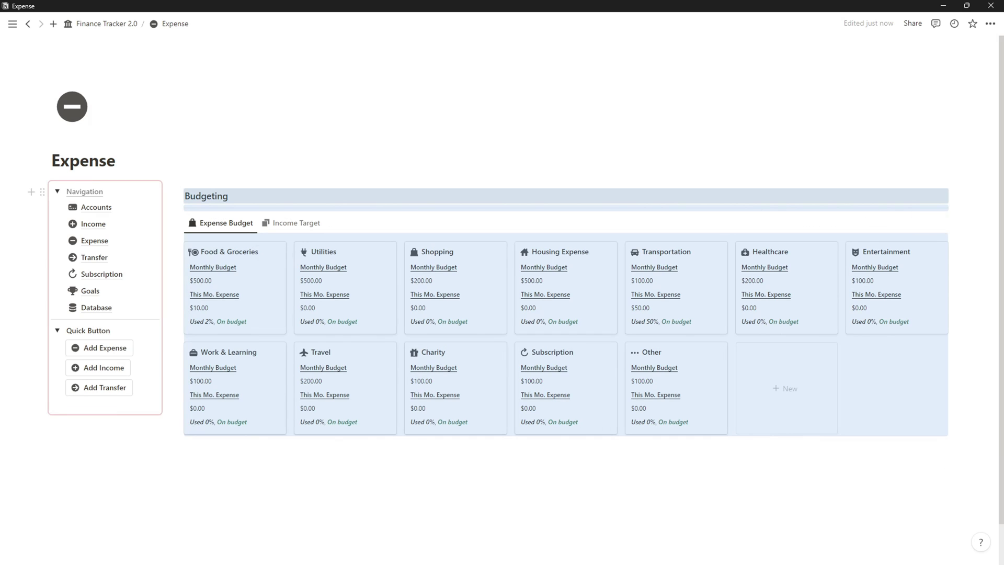
- Delete the Income Target view from the Budgeting section on the Expense page
{"action": "left_click", "coordinate": [298, 224]}
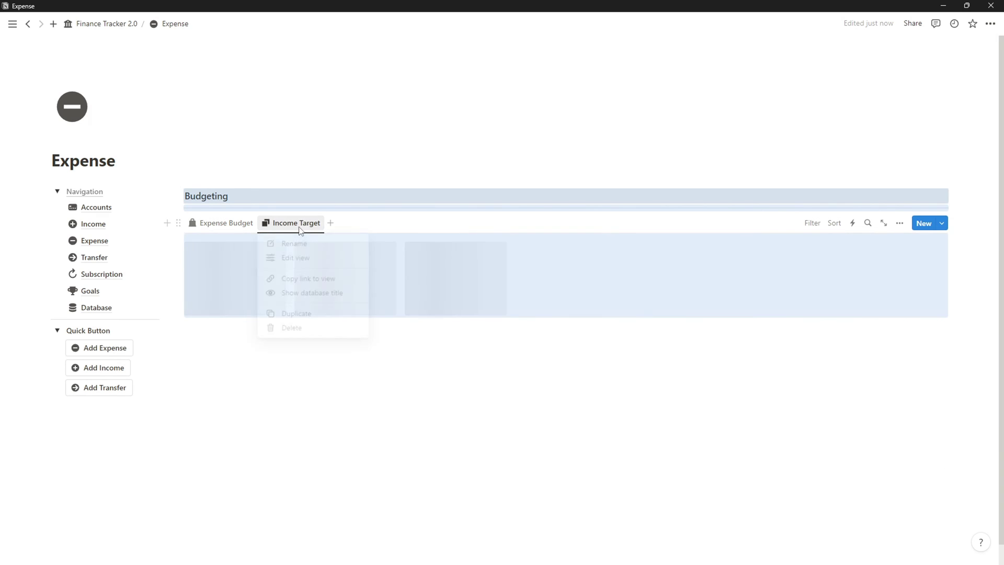
{"action": "left_click", "coordinate": [306, 225]}
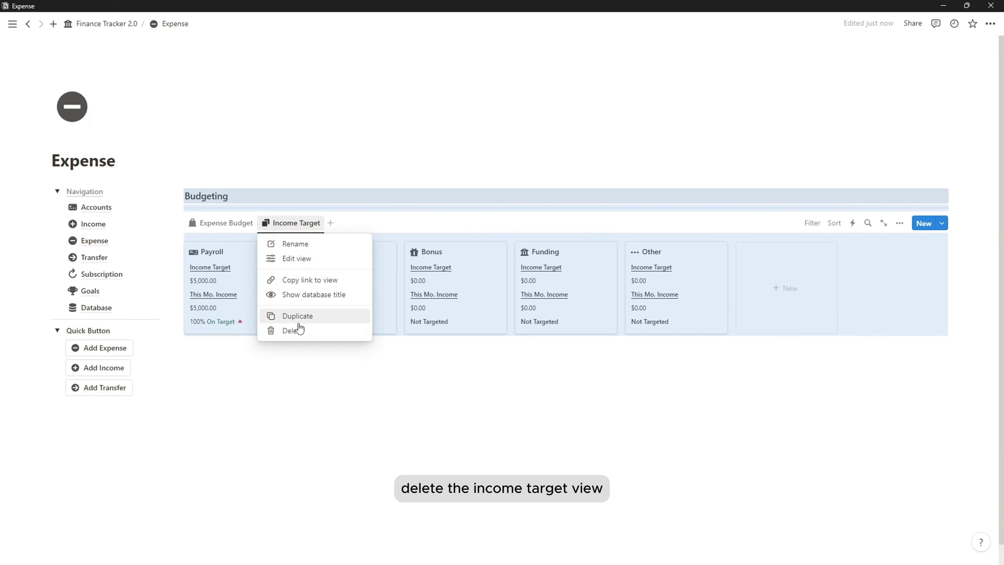
{"action": "left_click", "coordinate": [293, 329]}
{"action": "left_click", "coordinate": [506, 293]}
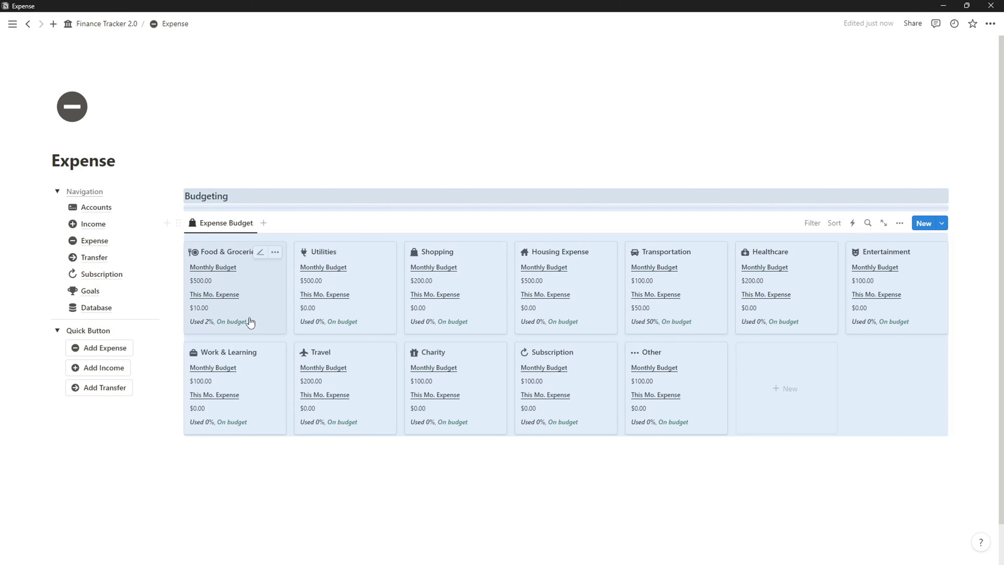
- Add a Table view of the Expense Type & Budget database to the Budgeting section and give it the table icon
{"action": "left_click", "coordinate": [263, 224]}
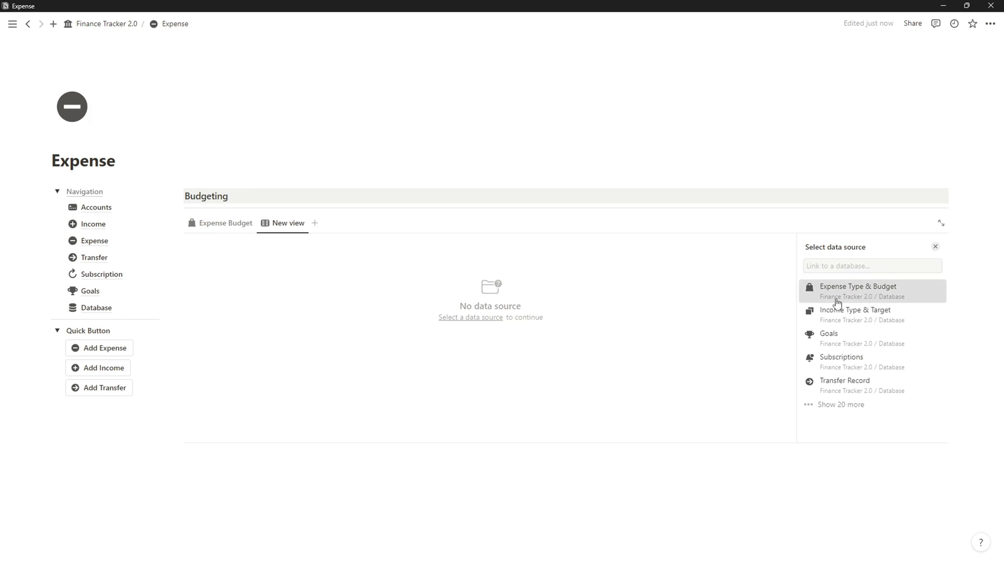
{"action": "left_click", "coordinate": [837, 302]}
{"action": "left_click", "coordinate": [830, 280]}
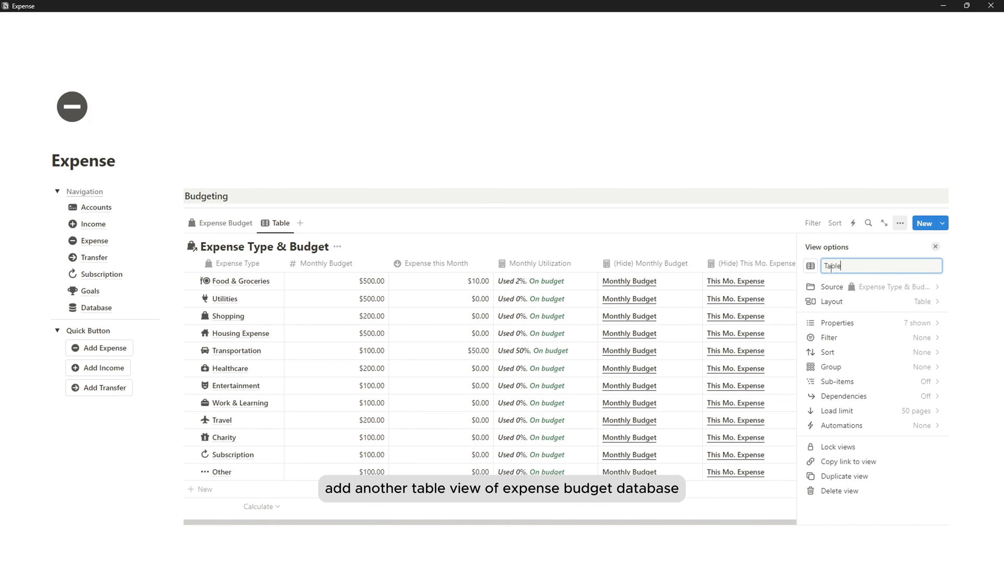
{"action": "left_click", "coordinate": [810, 265]}
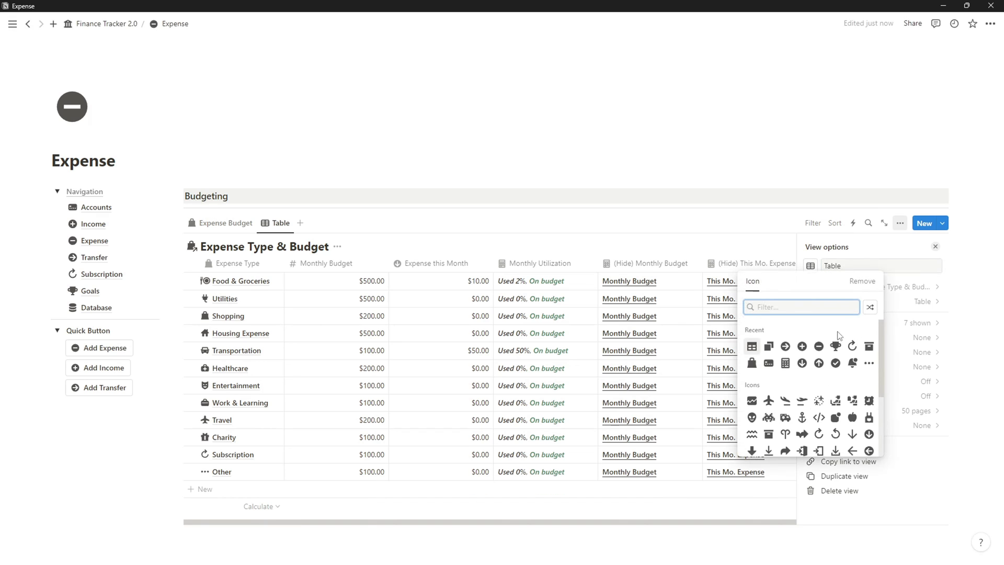
{"action": "left_click", "coordinate": [752, 347]}
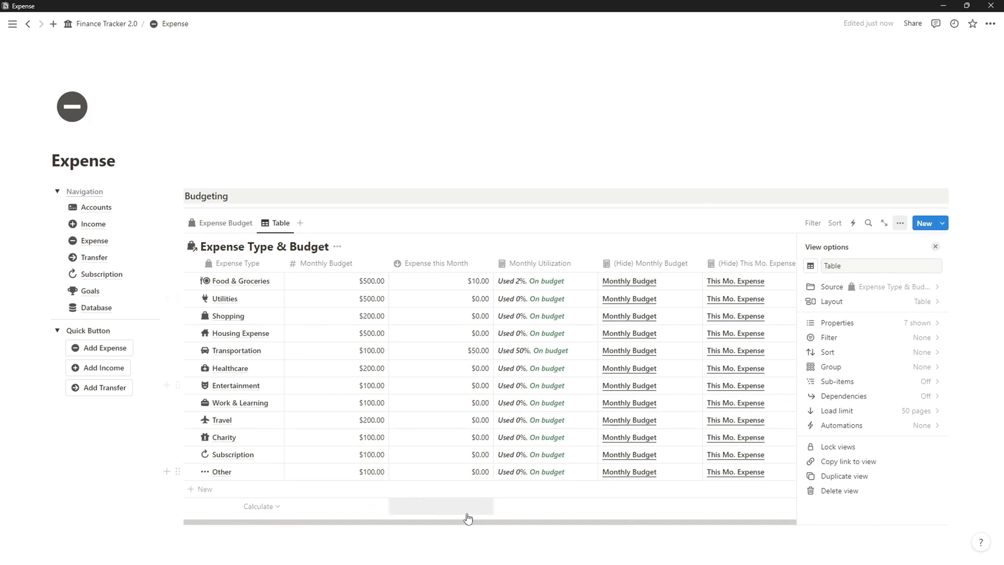
- Turn off the vertical lines, column wrapping and database title in the new Table view's layout
{"action": "left_click", "coordinate": [930, 301]}
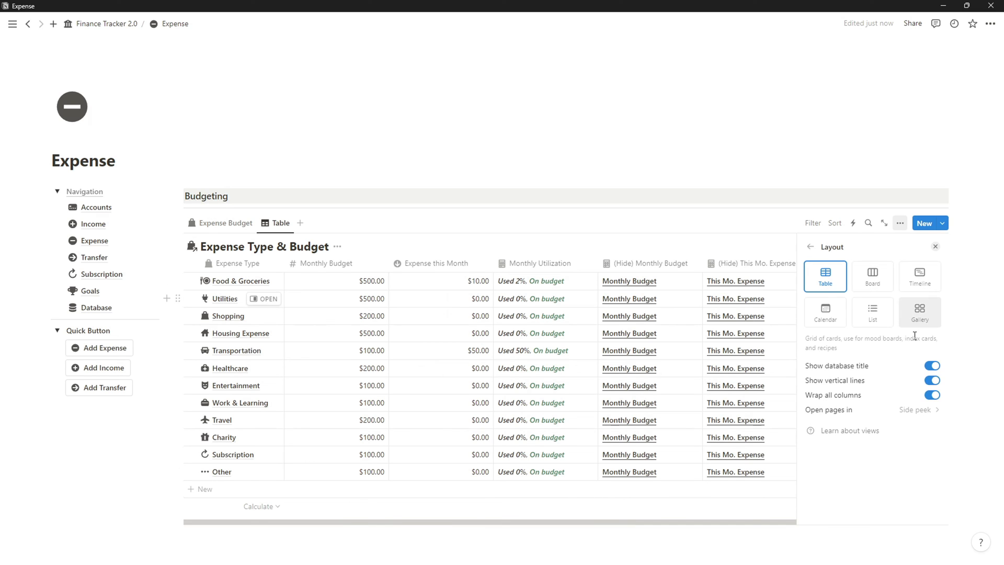
{"action": "left_click", "coordinate": [932, 380]}
{"action": "left_click", "coordinate": [931, 395]}
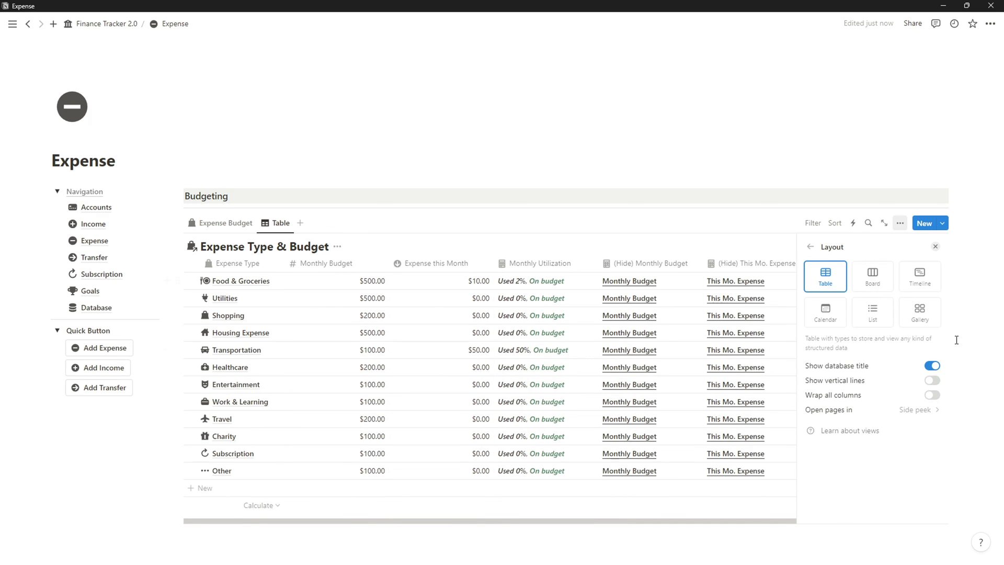
{"action": "left_click", "coordinate": [932, 365]}
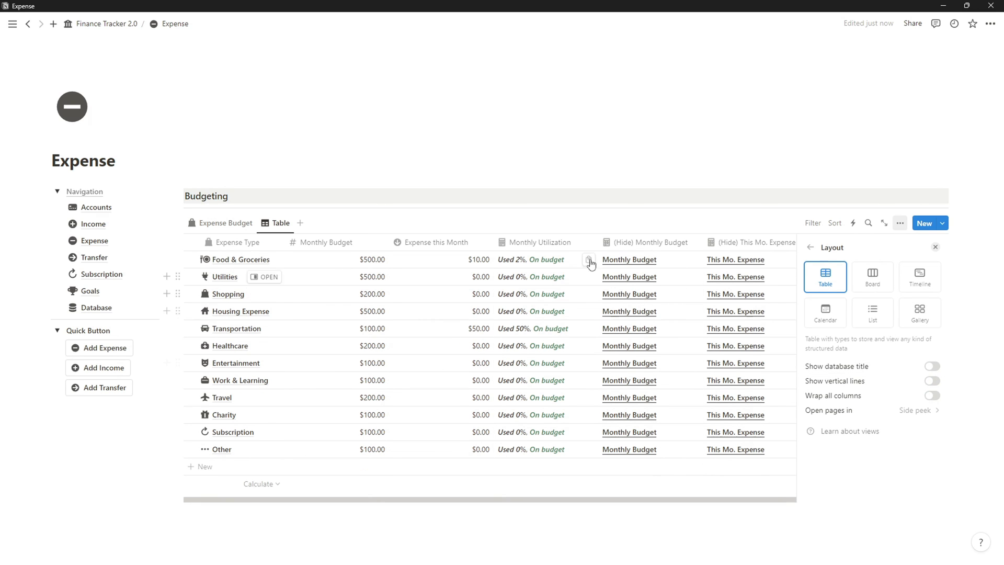
- Hide the (Hide) Monthly Budget, (Hide) This Mo. Expense and Expense Record properties in the Table view
{"action": "left_click", "coordinate": [632, 243]}
{"action": "left_click", "coordinate": [633, 353]}
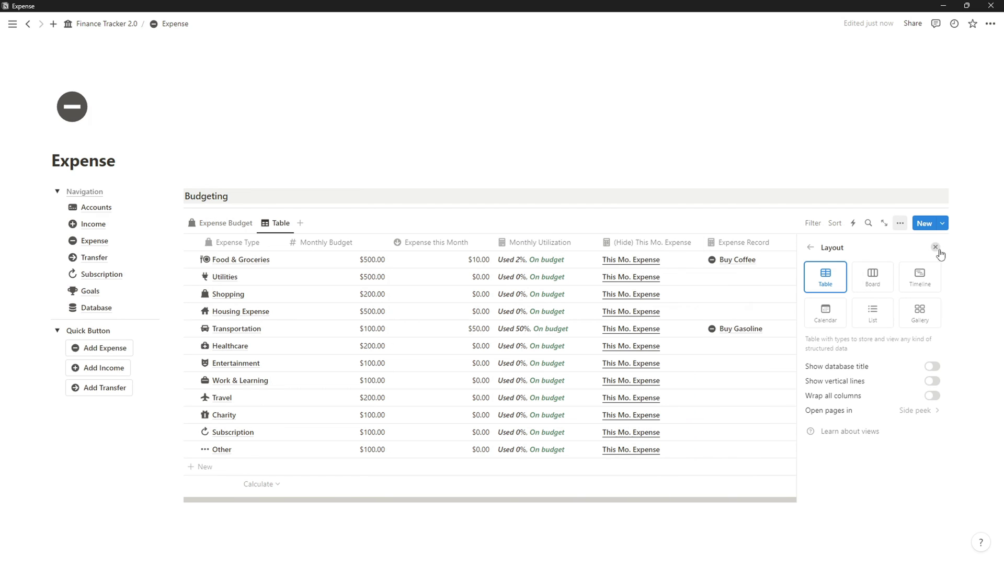
{"action": "left_click", "coordinate": [934, 246]}
{"action": "left_click", "coordinate": [630, 242]}
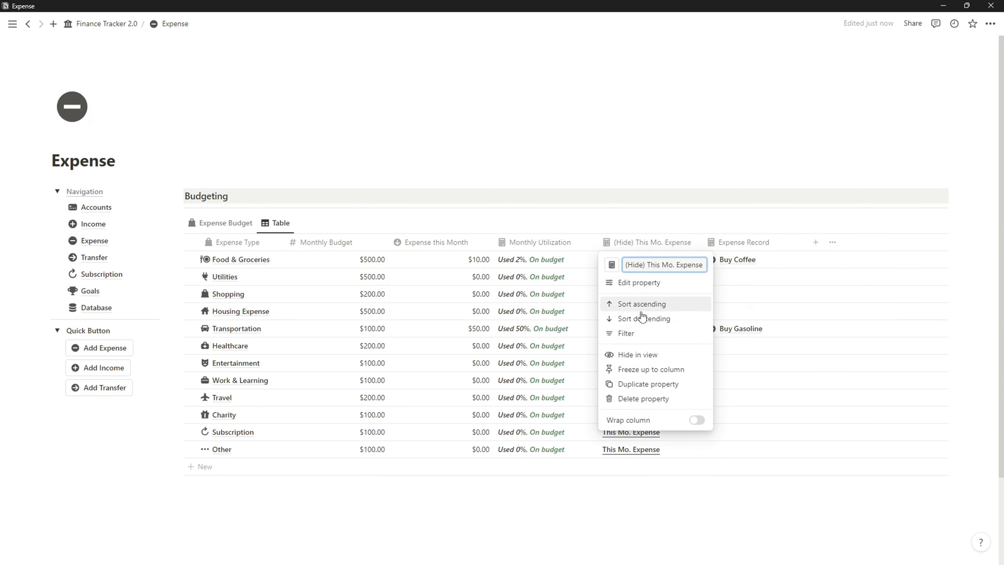
{"action": "left_click", "coordinate": [641, 353]}
{"action": "left_click", "coordinate": [646, 243]}
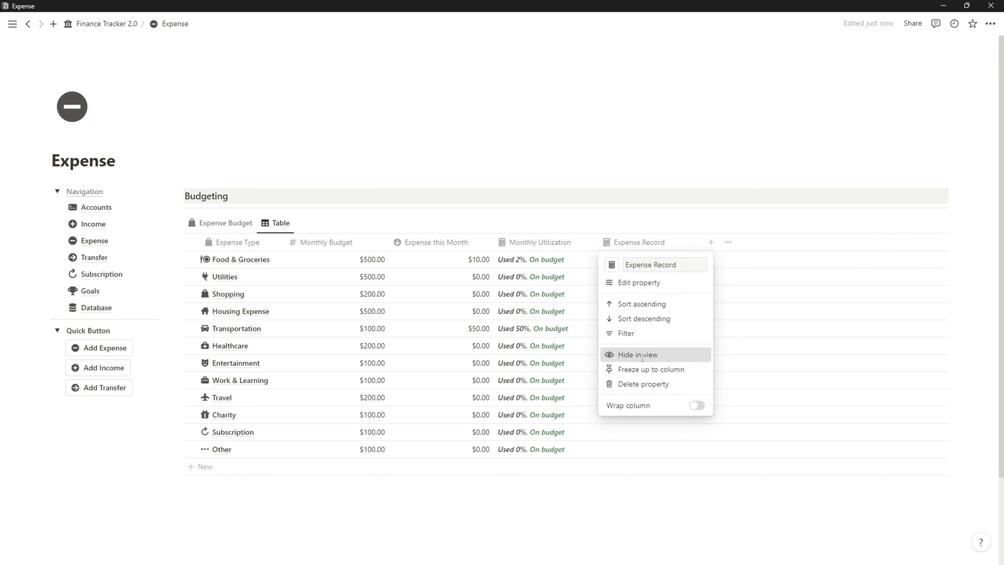
{"action": "left_click", "coordinate": [642, 355]}
- Narrow the Monthly Budget and Expense this Month columns of the budget table
{"action": "scroll", "coordinate": [269, 298], "scroll_direction": "down", "scroll_amount": 1}
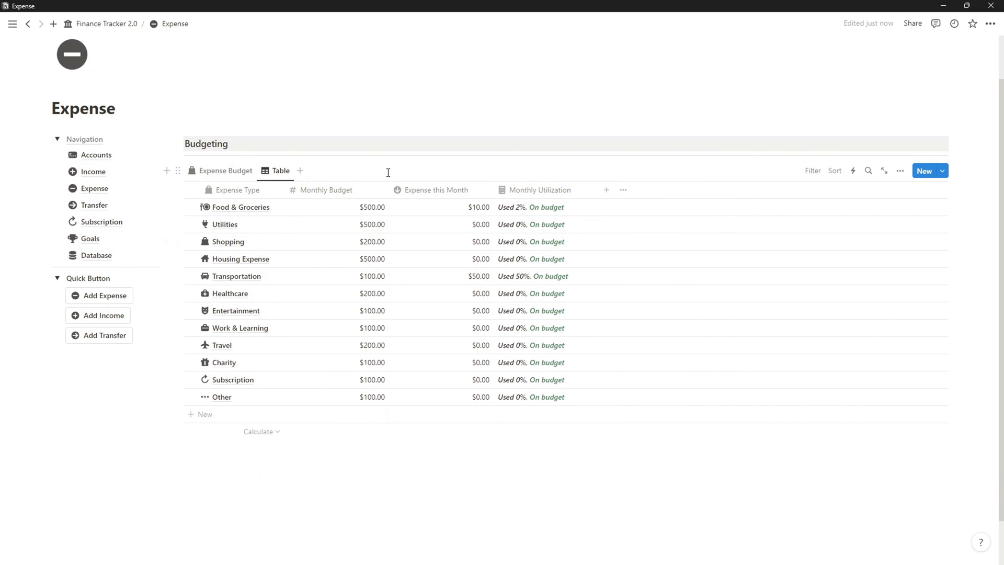
{"action": "left_click_drag", "start_coordinate": [390, 191], "coordinate": [366, 193]}
{"action": "left_click_drag", "start_coordinate": [472, 189], "coordinate": [460, 193]}
{"action": "scroll", "coordinate": [225, 220], "scroll_direction": "down", "scroll_amount": 1}
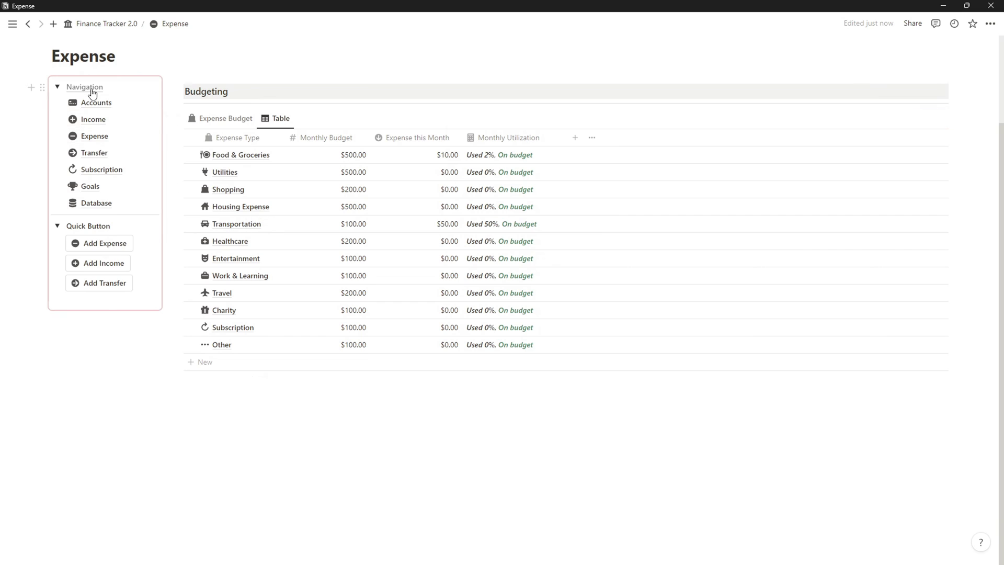
- Copy the whole Expense Records section from the Finance Tracker 2.0 page
{"action": "key", "text": "ctrl+["}
{"action": "scroll", "coordinate": [262, 325], "scroll_direction": "down", "scroll_amount": 8}
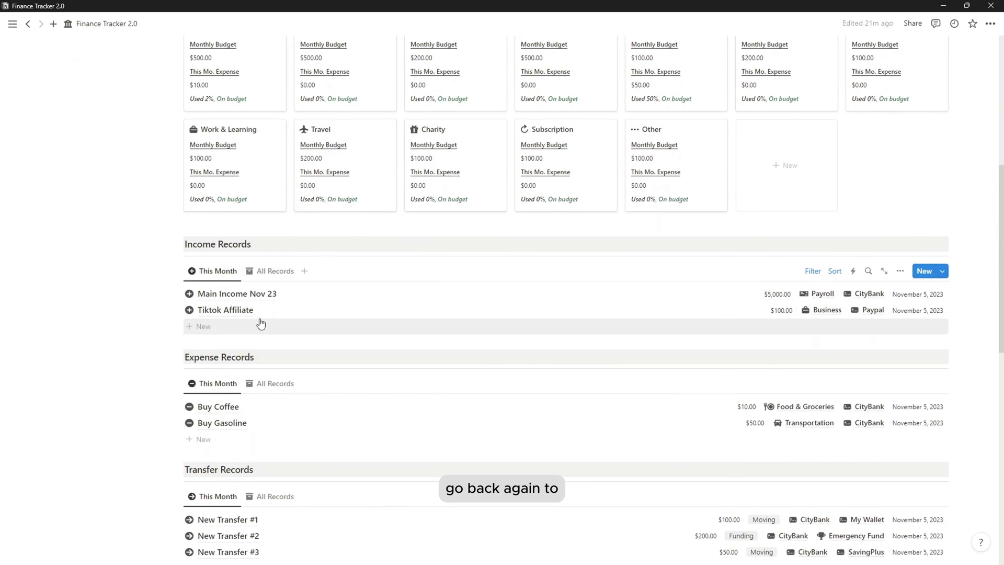
{"action": "left_click_drag", "start_coordinate": [286, 293], "coordinate": [256, 387]}
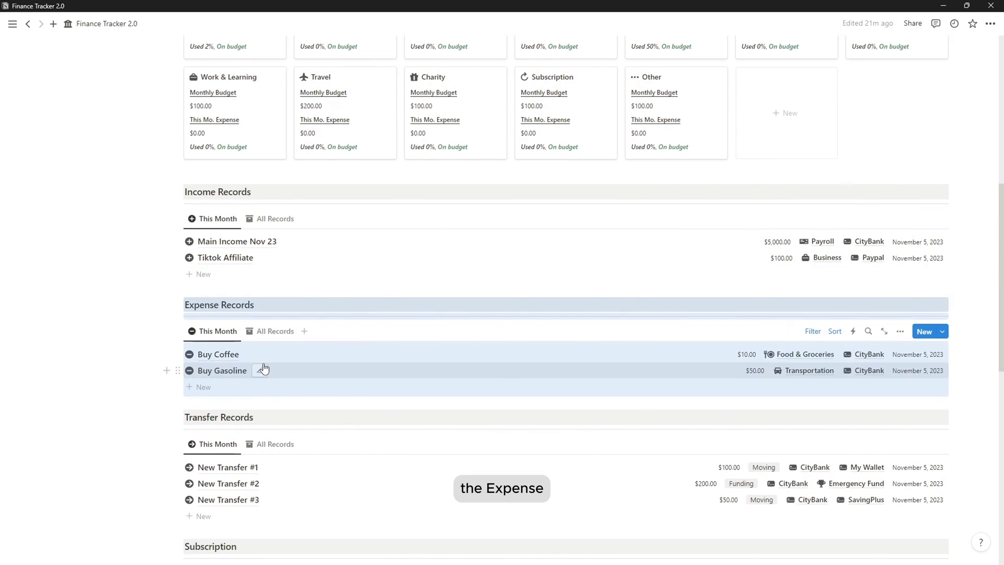
- Paste the Expense Records section below the budget table on the Expense page without syncing it
{"action": "scroll", "coordinate": [264, 370], "scroll_direction": "up", "scroll_amount": 1}
{"action": "scroll", "coordinate": [253, 355], "scroll_direction": "up", "scroll_amount": 10}
{"action": "left_click", "coordinate": [109, 236]}
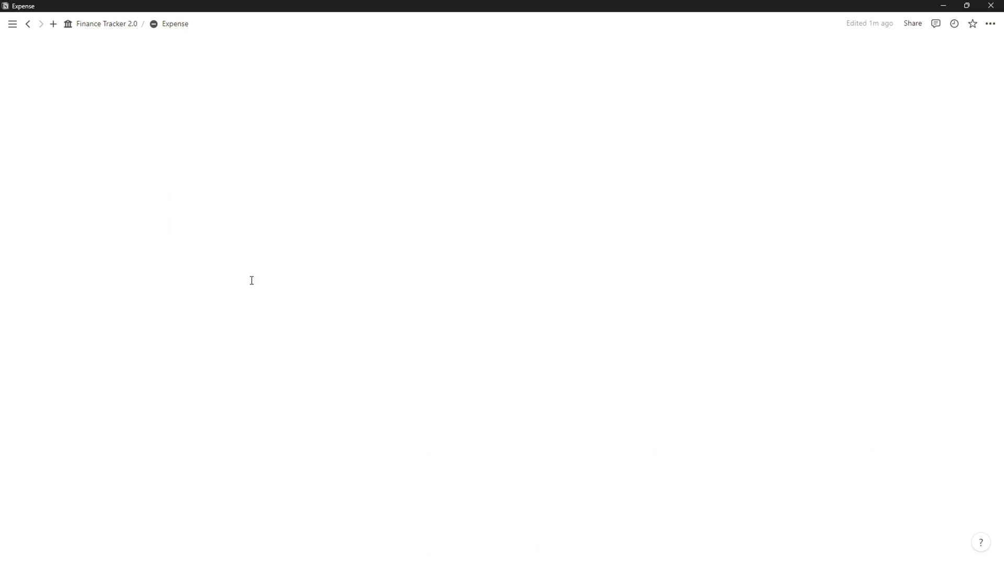
{"action": "scroll", "coordinate": [230, 403], "scroll_direction": "down", "scroll_amount": 1}
{"action": "key", "text": "ctrl+v"}
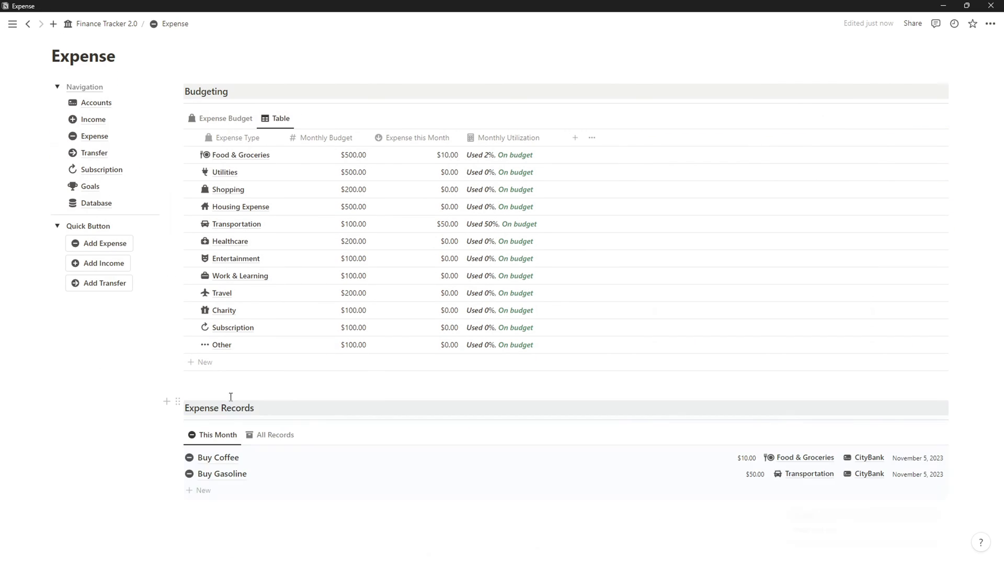
{"action": "left_click", "coordinate": [811, 516]}
{"action": "scroll", "coordinate": [235, 370], "scroll_direction": "down", "scroll_amount": 2}
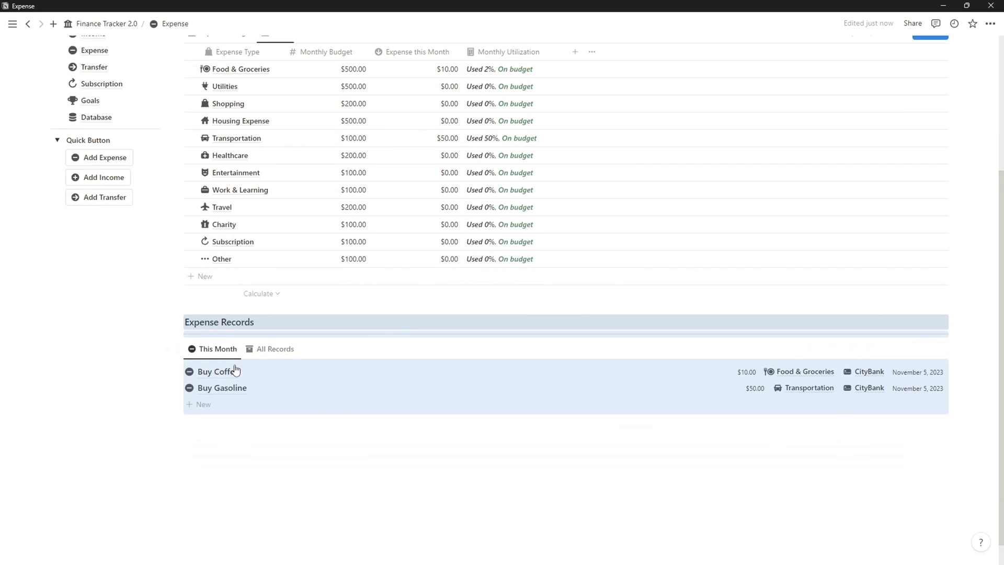
{"action": "left_click", "coordinate": [267, 404]}
- Check the All Records view of Expense Records, return to This Month, and show the Expense Budget view of Budgeting
{"action": "scroll", "coordinate": [267, 405], "scroll_direction": "up", "scroll_amount": 4}
{"action": "scroll", "coordinate": [270, 426], "scroll_direction": "down", "scroll_amount": 1}
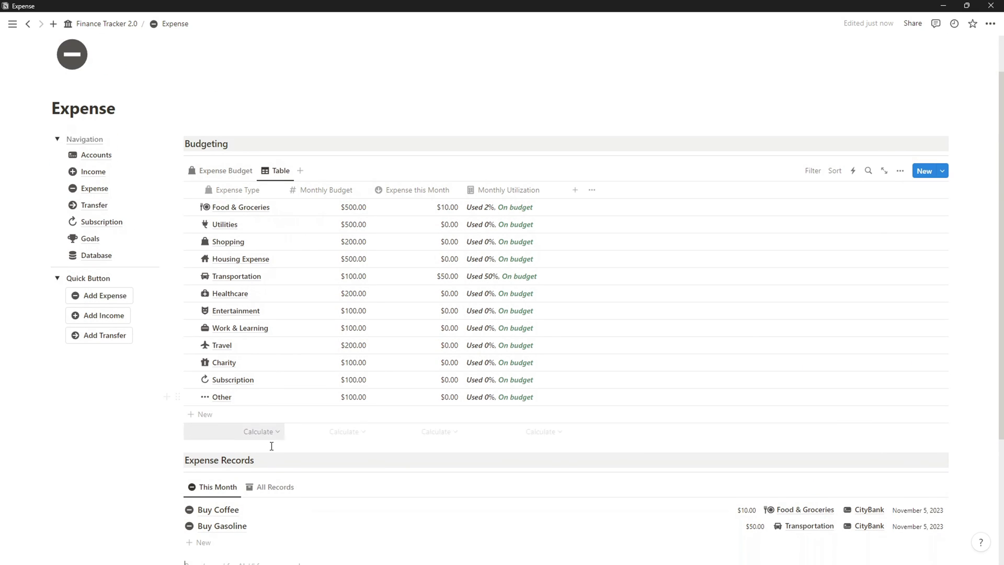
{"action": "left_click", "coordinate": [275, 486]}
{"action": "left_click", "coordinate": [218, 487]}
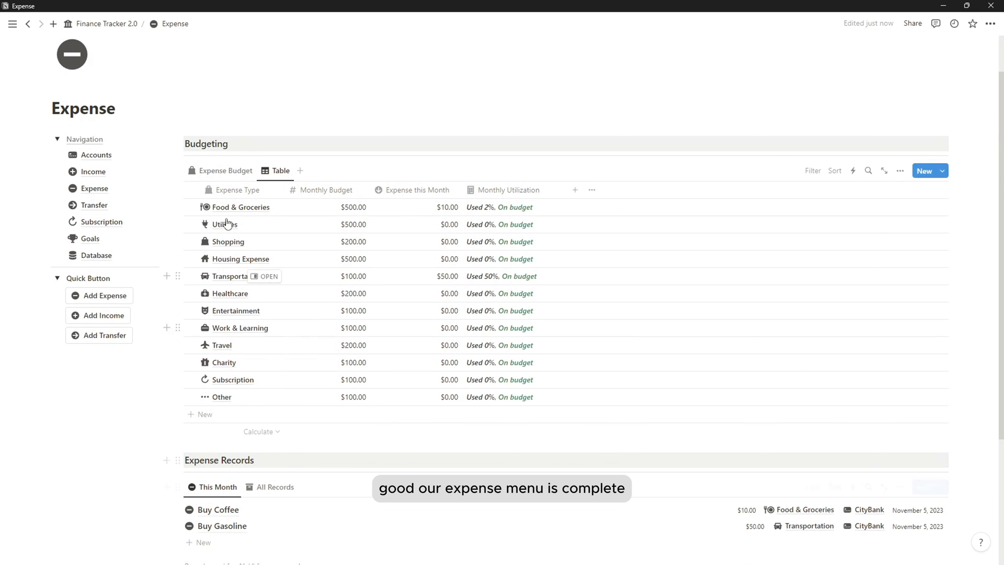
{"action": "left_click", "coordinate": [229, 170]}
{"action": "scroll", "coordinate": [350, 384], "scroll_direction": "down", "scroll_amount": 1}
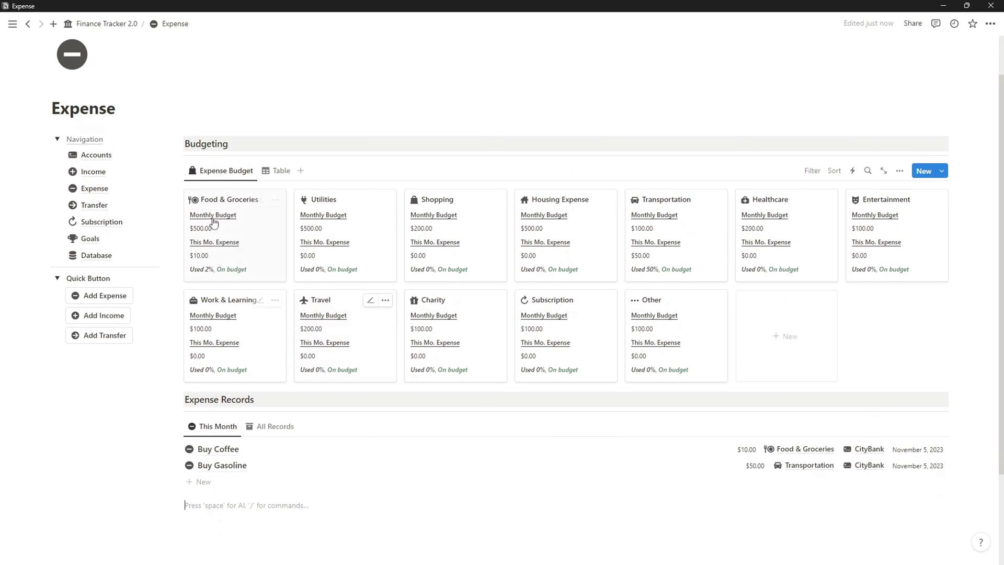
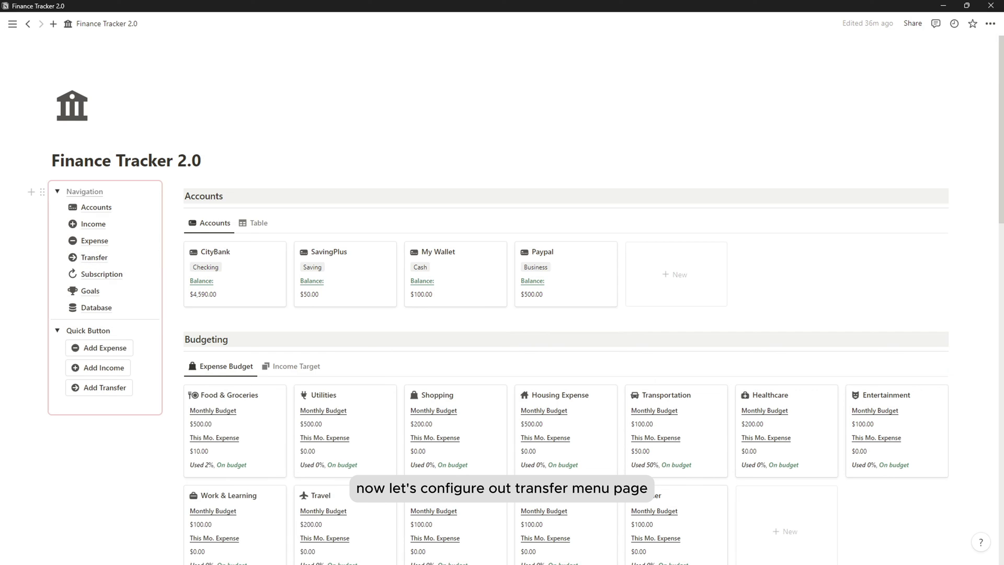
- Copy the link to the Navigation block on the Finance Tracker 2.0 page and open the Transfer page
{"action": "left_click", "coordinate": [39, 192]}
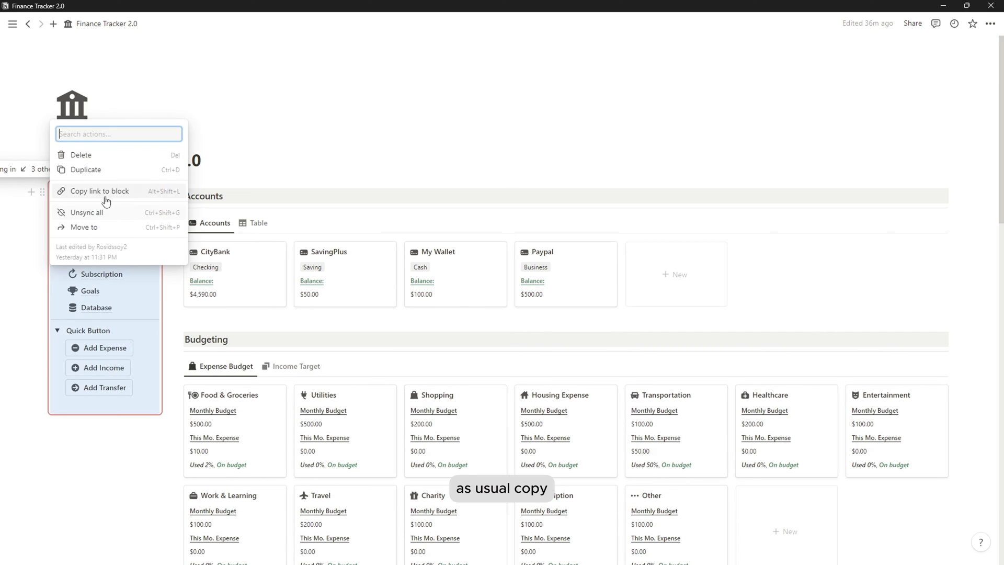
{"action": "left_click", "coordinate": [102, 192]}
{"action": "left_click", "coordinate": [101, 259]}
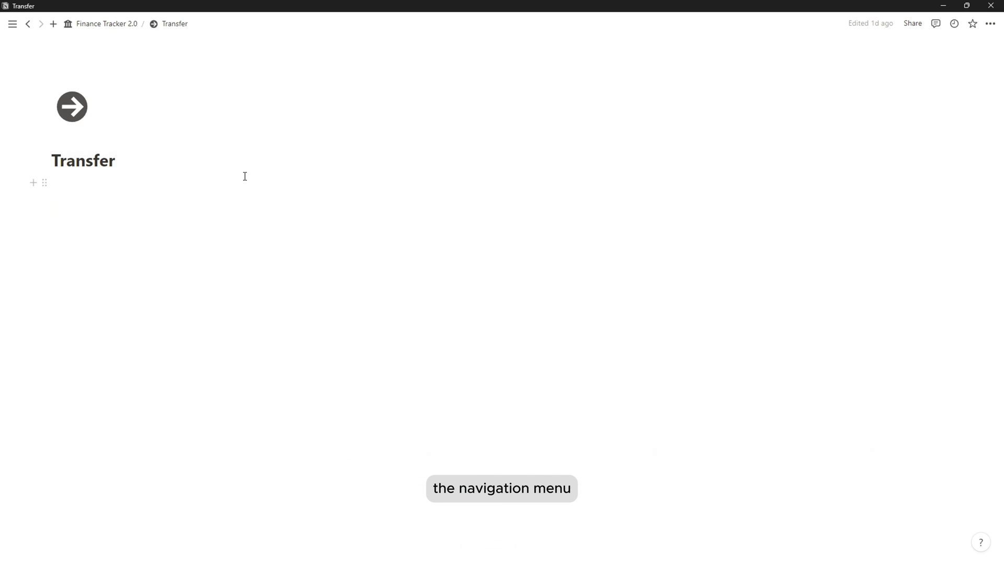
- Insert a two-column layout on the empty Transfer page
{"action": "type", "text": "/co"}
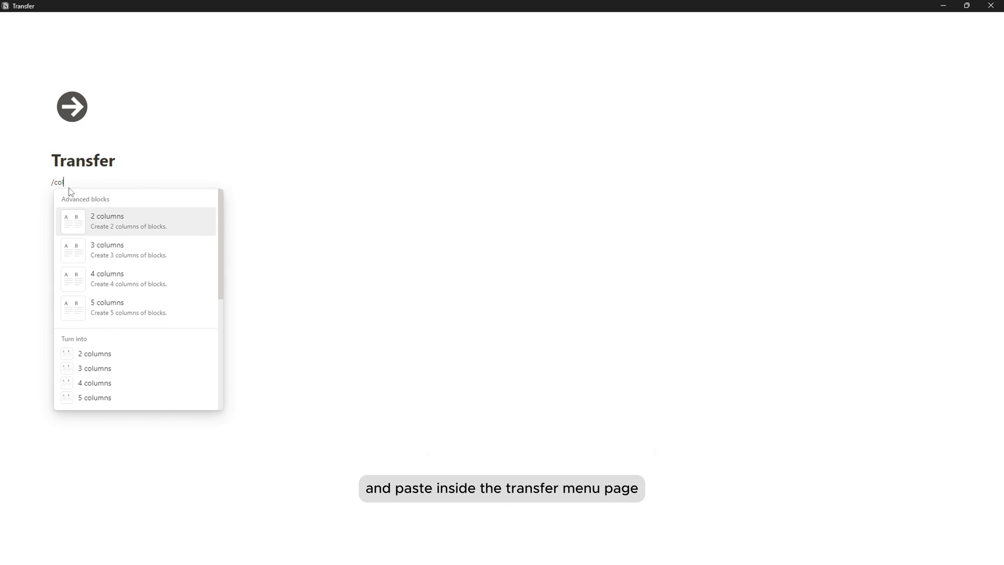
{"action": "type", "text": "l"}
{"action": "key", "text": "BackSpace"}
{"action": "key", "text": "BackSpace"}
{"action": "key", "text": "BackSpace"}
{"action": "key", "text": "BackSpace"}
- Paste the Navigation block as a synced copy into the first column of the Transfer page and narrow that column
{"action": "key", "text": "ctrl+v"}
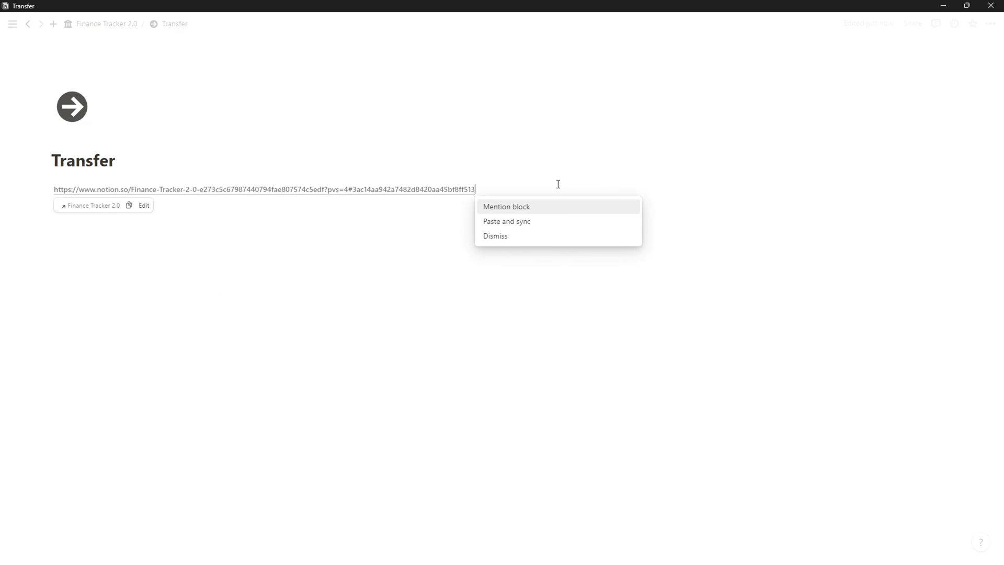
{"action": "left_click", "coordinate": [600, 220]}
{"action": "left_click_drag", "start_coordinate": [498, 246], "coordinate": [173, 265]}
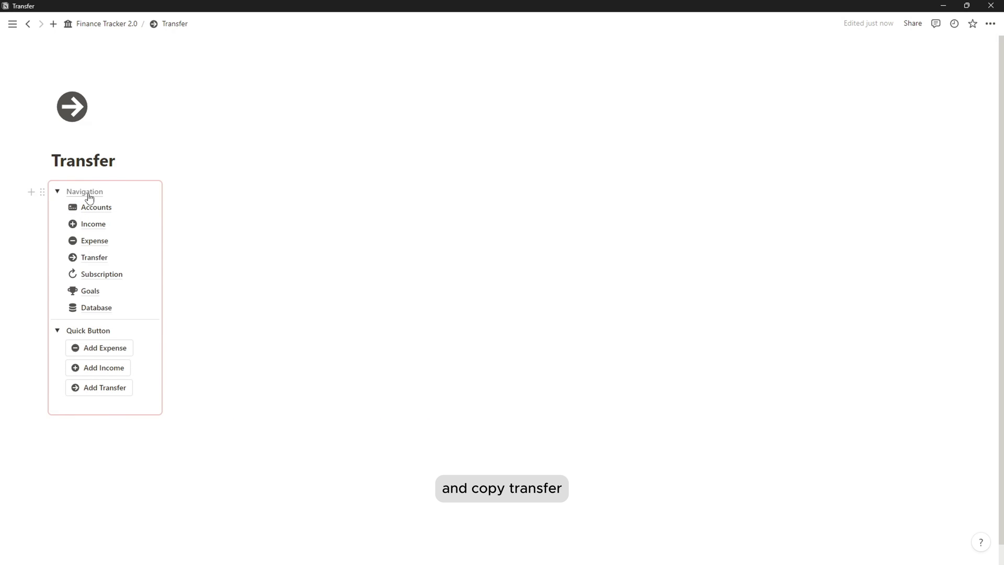
- Copy the whole Transfer Records section from the Finance Tracker 2.0 page
{"action": "left_click", "coordinate": [88, 194]}
{"action": "scroll", "coordinate": [197, 377], "scroll_direction": "down", "scroll_amount": 10}
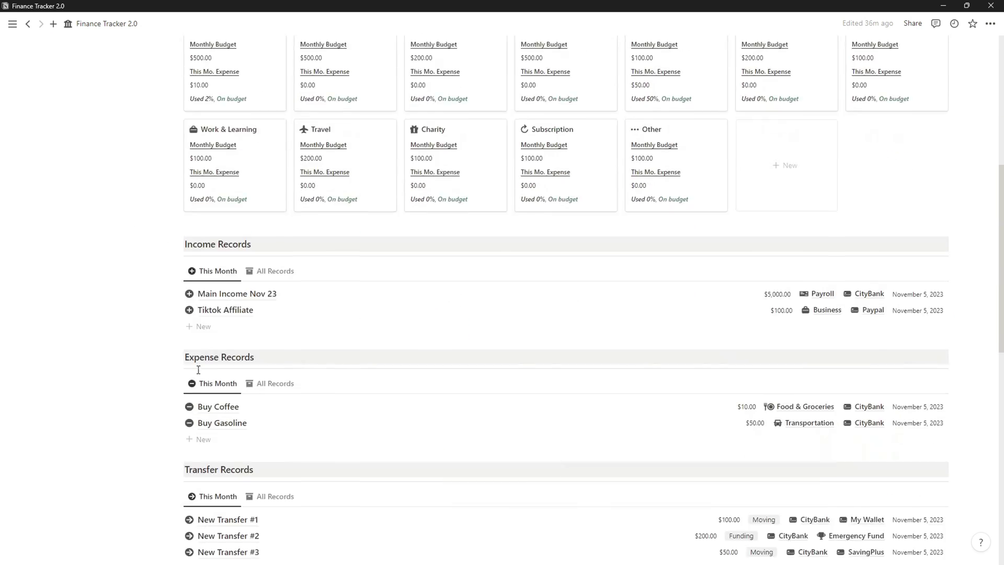
{"action": "left_click_drag", "start_coordinate": [136, 362], "coordinate": [318, 454]}
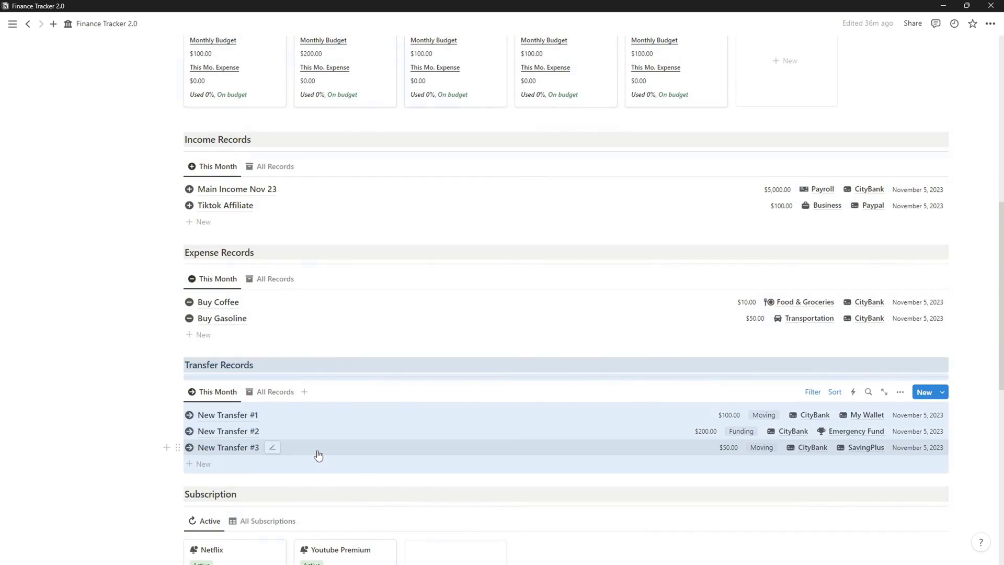
{"action": "scroll", "coordinate": [318, 454], "scroll_direction": "up", "scroll_amount": 10}
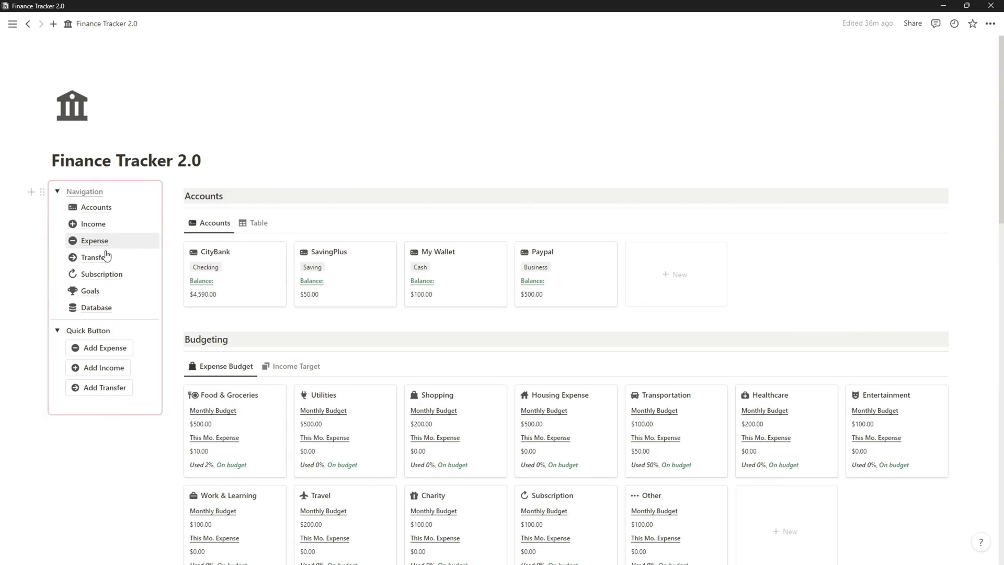
- Paste the Transfer Records section beside the navigation on the Transfer page and start an empty line below it
{"action": "left_click", "coordinate": [97, 257]}
{"action": "key", "text": "ctrl+v"}
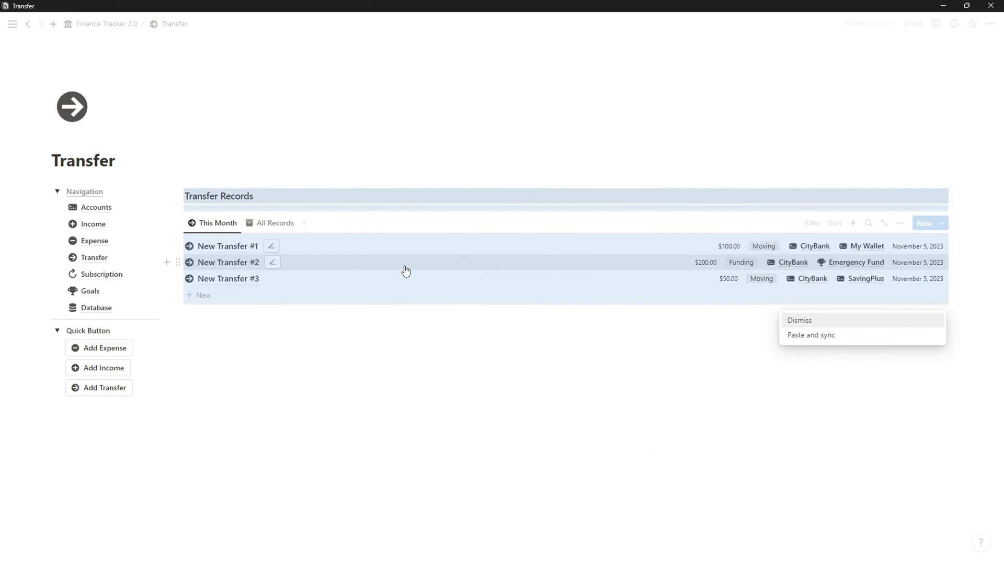
{"action": "left_click", "coordinate": [834, 334]}
{"action": "left_click", "coordinate": [245, 326]}
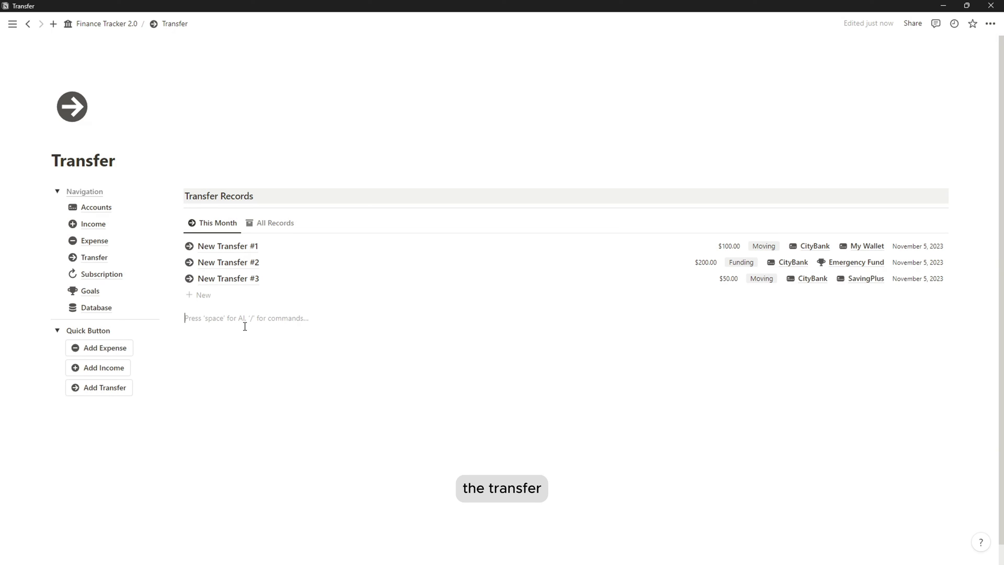
- Insert a linked view of the Transfer Record database below the Transfer Records section as a new view with Board layout
{"action": "type", "text": "/linked"}
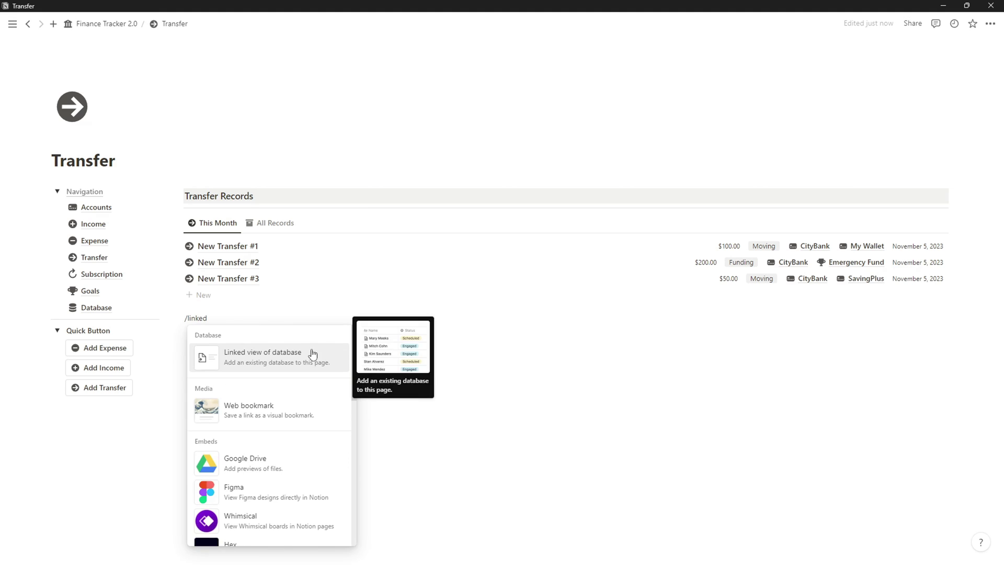
{"action": "left_click", "coordinate": [313, 354]}
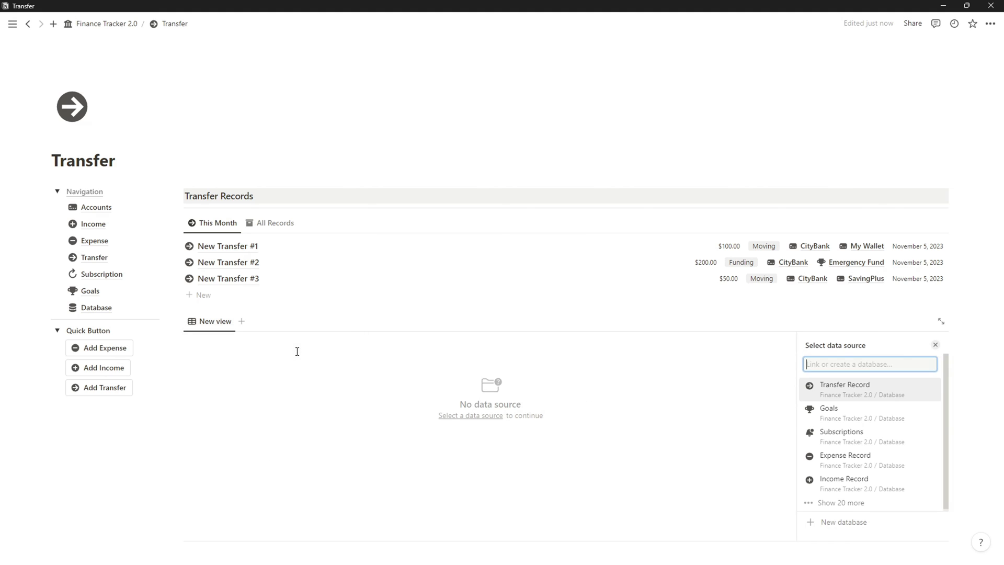
{"action": "left_click", "coordinate": [870, 392]}
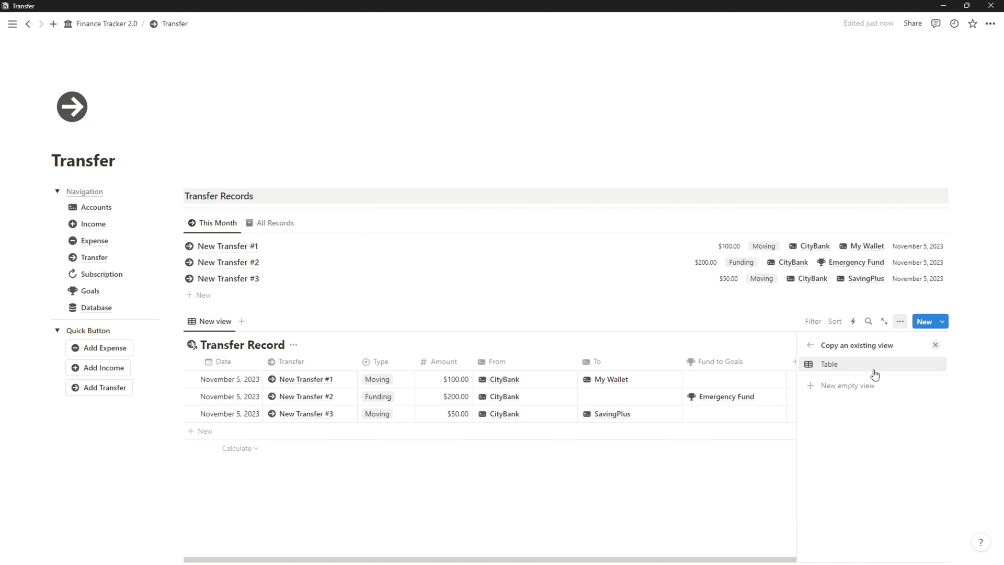
{"action": "left_click", "coordinate": [874, 374]}
{"action": "left_click", "coordinate": [884, 397]}
{"action": "left_click", "coordinate": [872, 377]}
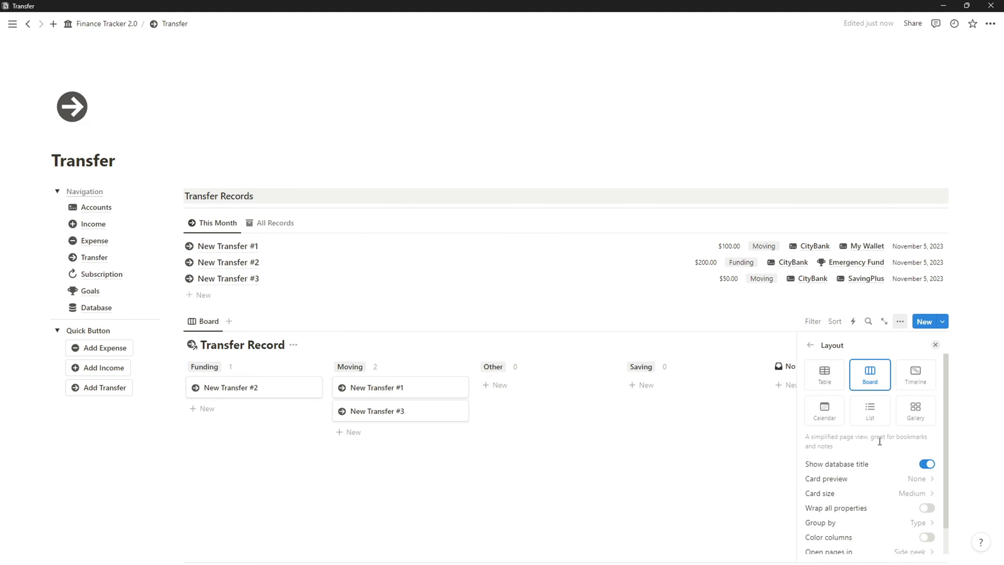
- Hide the board's database title, set card size to Small, turn on color columns and keep pages opening in Side peek
{"action": "scroll", "coordinate": [880, 450], "scroll_direction": "down", "scroll_amount": 1}
{"action": "left_click", "coordinate": [926, 435]}
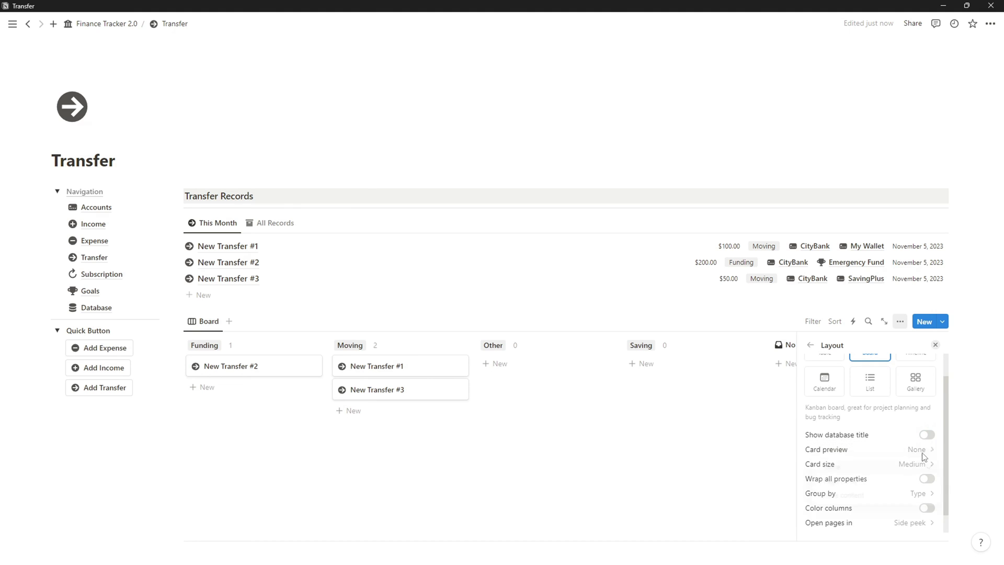
{"action": "left_click", "coordinate": [916, 463]}
{"action": "left_click", "coordinate": [914, 480]}
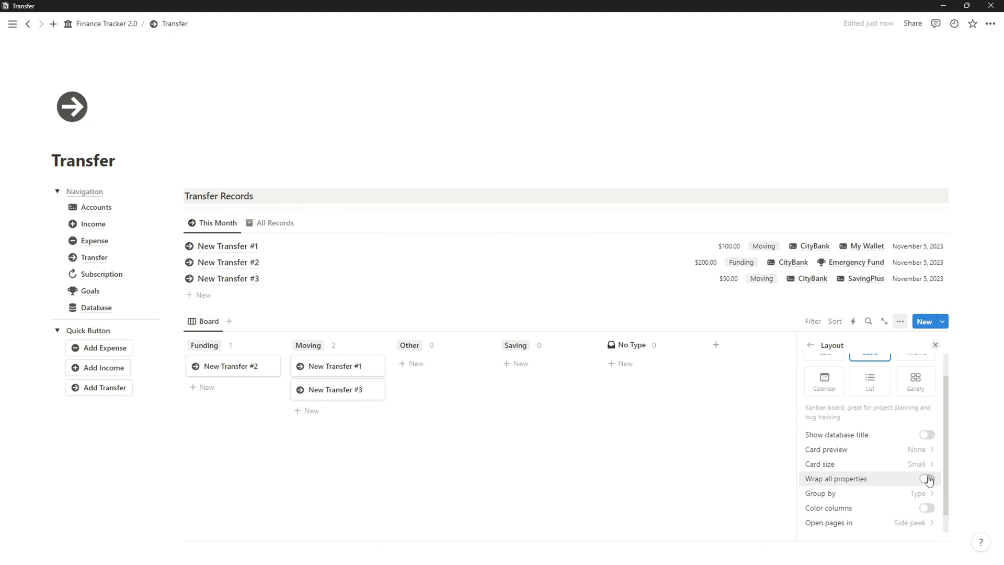
{"action": "left_click", "coordinate": [926, 508]}
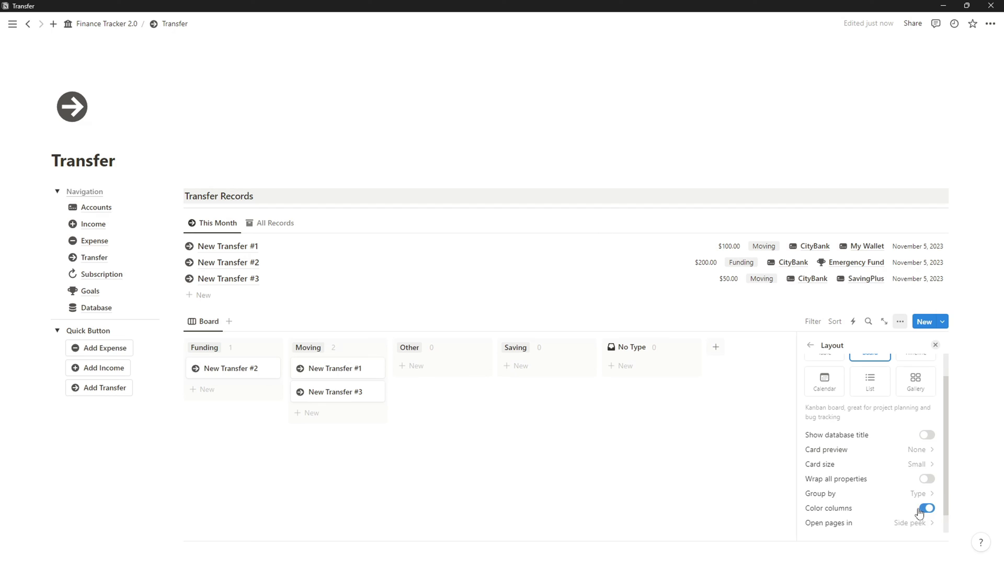
{"action": "left_click", "coordinate": [889, 526]}
{"action": "left_click", "coordinate": [896, 433]}
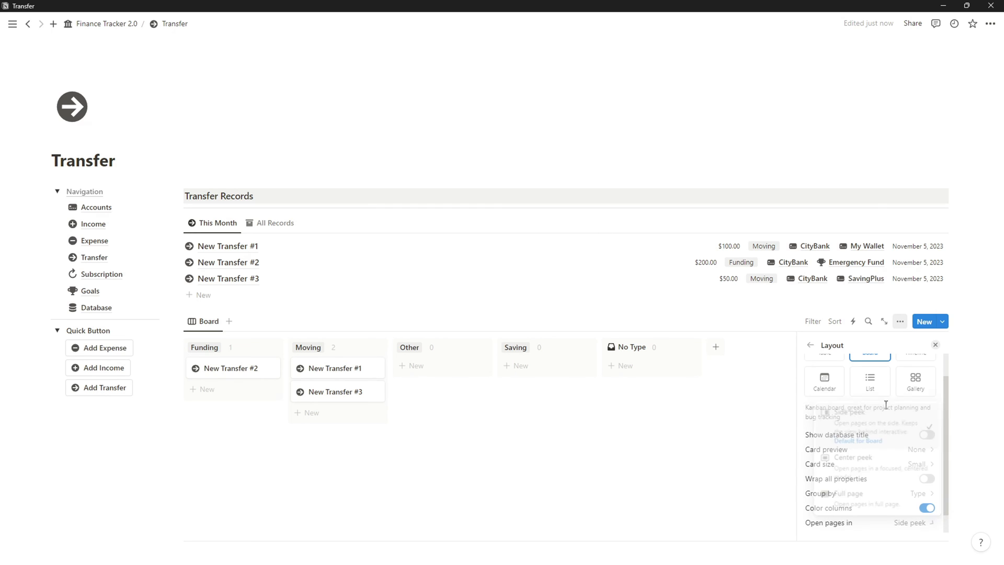
- Name the board view By Category and give it the overlapping squares icon
{"action": "left_click", "coordinate": [810, 345]}
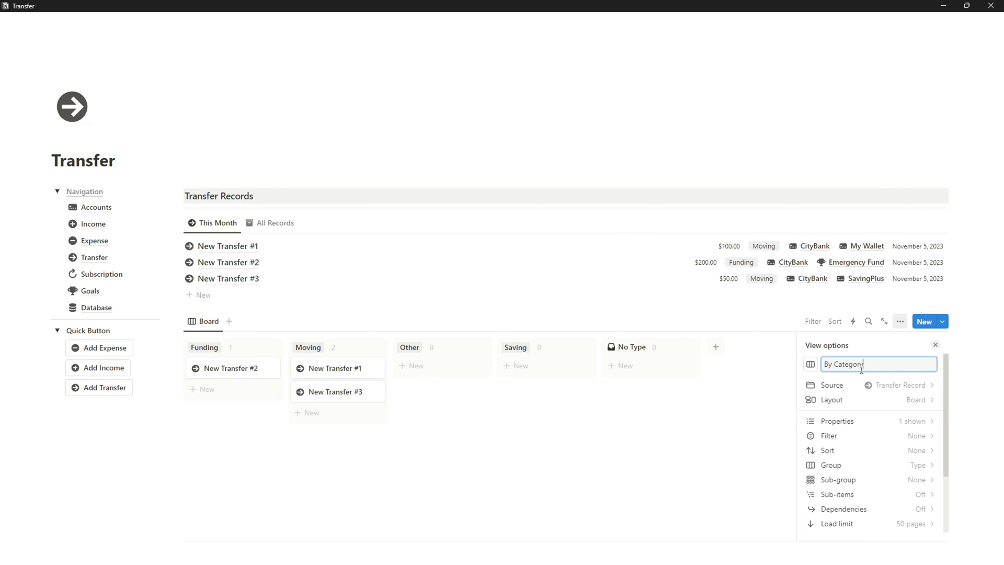
{"action": "left_click", "coordinate": [817, 367]}
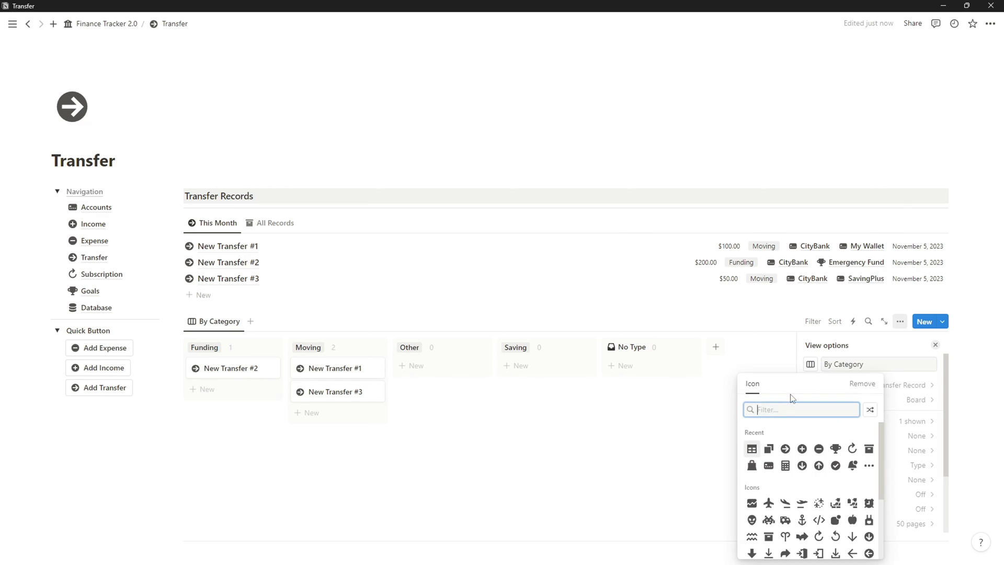
{"action": "left_click", "coordinate": [768, 448]}
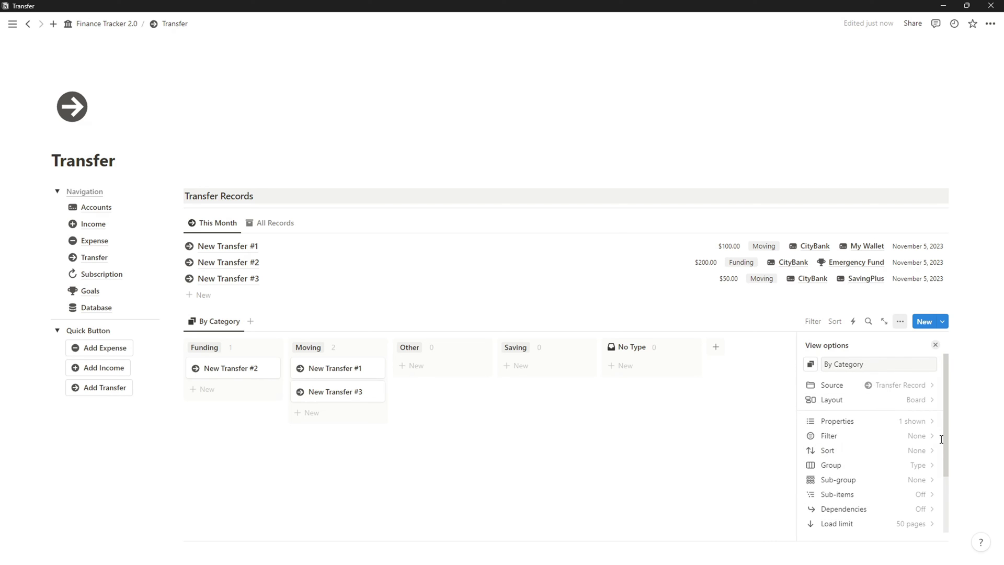
- Show the Amount, From, To, Fund to Goals and Date properties on the By Category board cards
{"action": "left_click", "coordinate": [895, 423]}
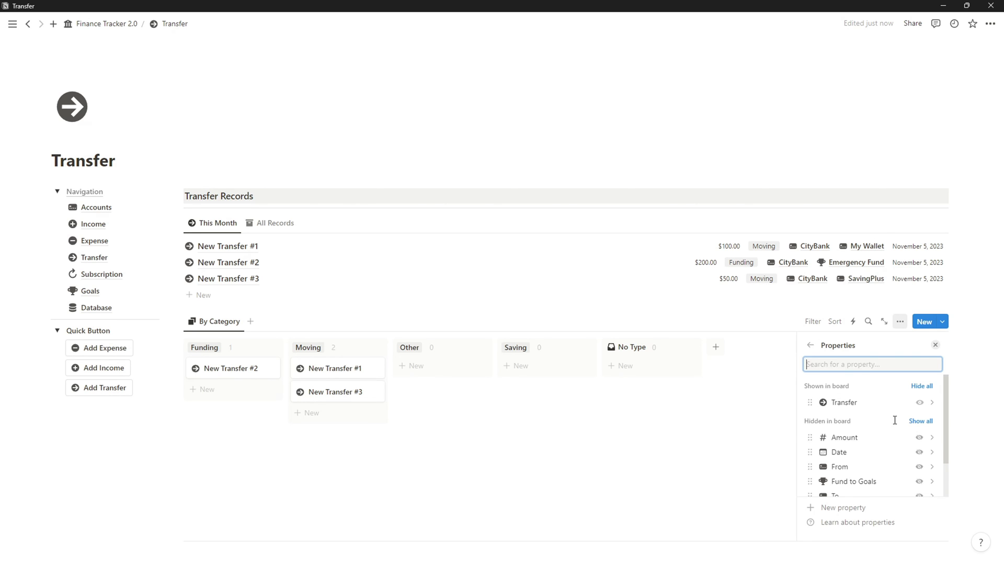
{"action": "left_click", "coordinate": [919, 438]}
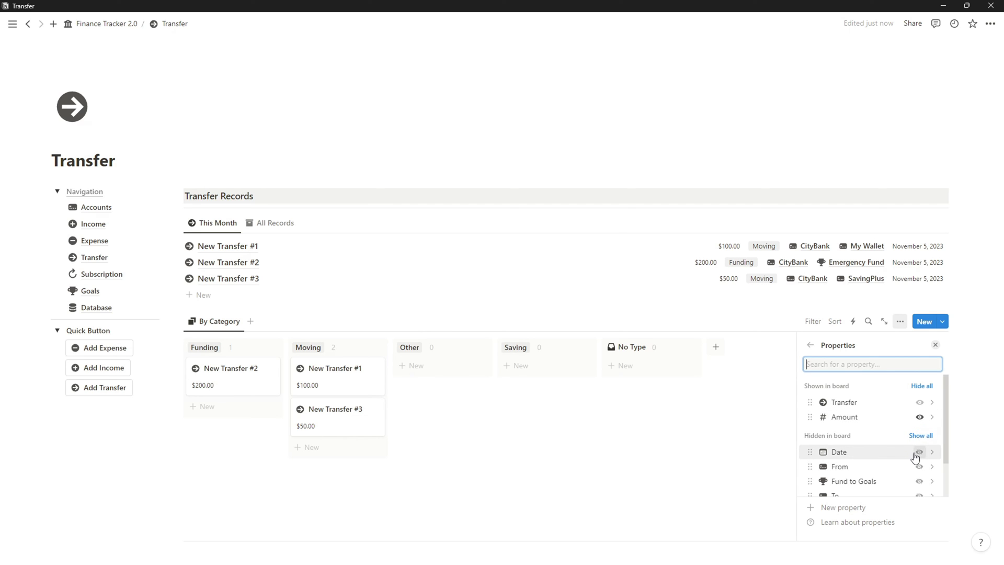
{"action": "scroll", "coordinate": [915, 457], "scroll_direction": "down", "scroll_amount": 2}
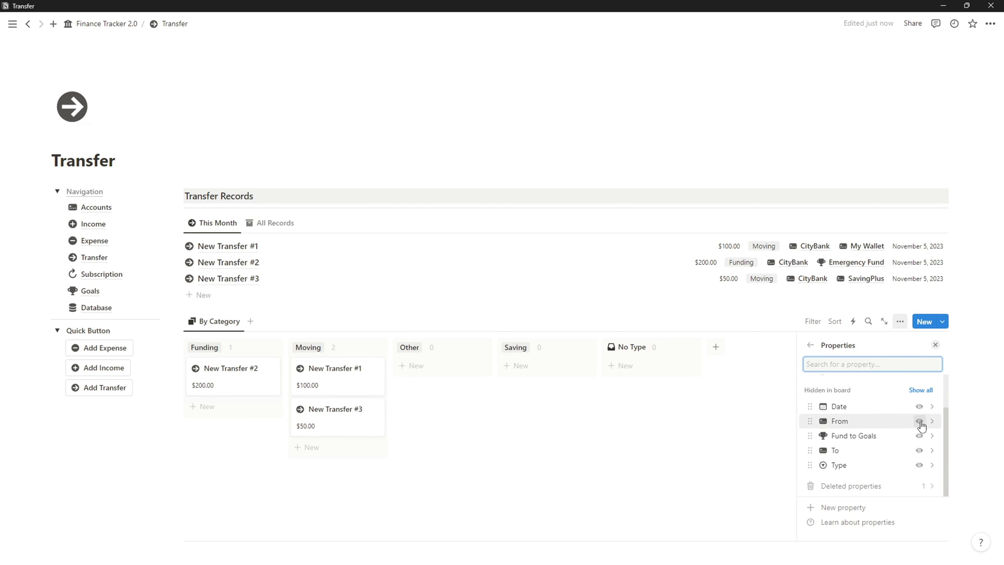
{"action": "left_click", "coordinate": [918, 420]}
{"action": "left_click", "coordinate": [918, 450]}
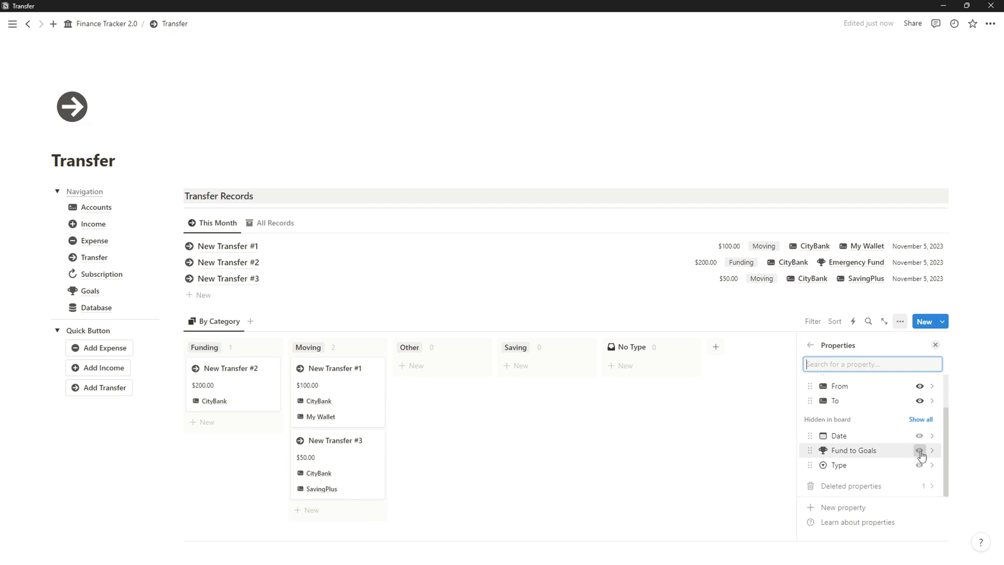
{"action": "left_click", "coordinate": [919, 451]}
{"action": "left_click", "coordinate": [919, 449]}
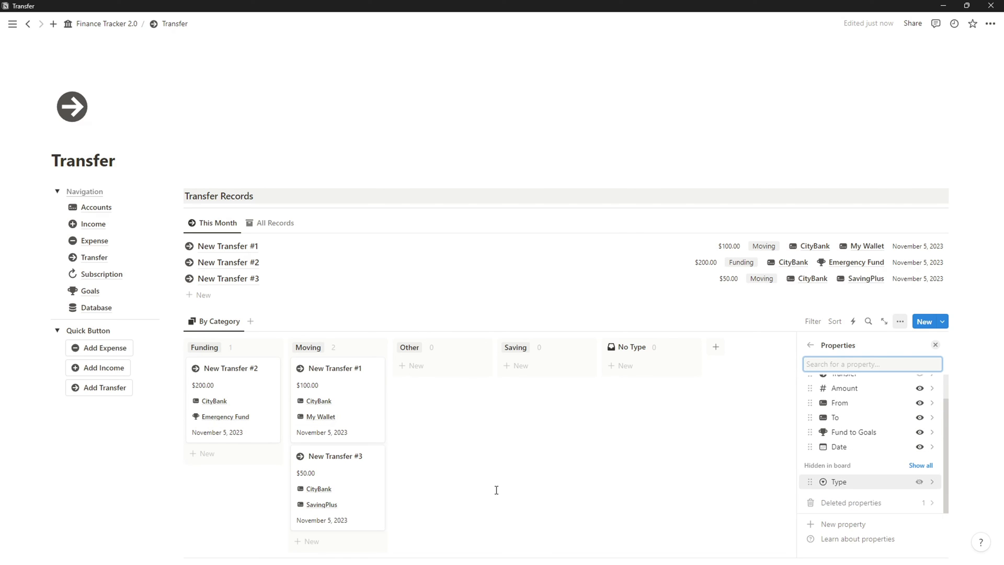
{"action": "left_click", "coordinate": [543, 418]}
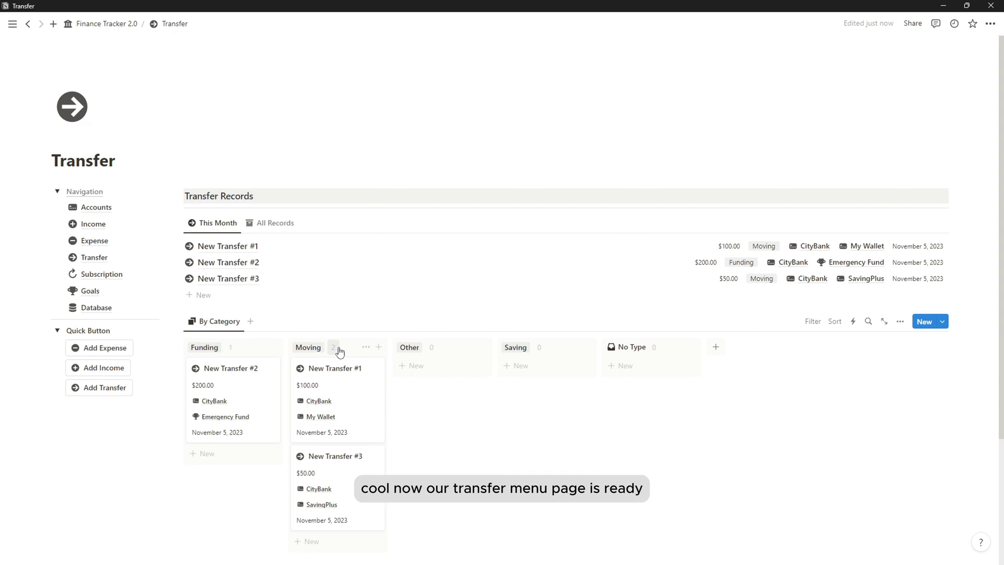
- Reorder the By Category board columns to Moving, Funding, Saving and Other, and look over the finished Transfer page
{"action": "left_click_drag", "start_coordinate": [491, 355], "coordinate": [502, 375]}
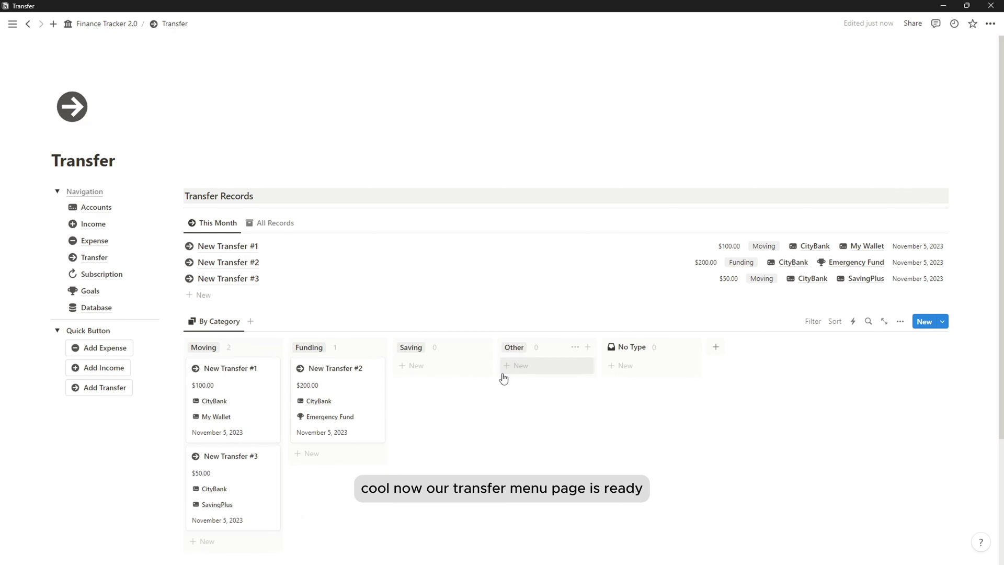
{"action": "scroll", "coordinate": [448, 406], "scroll_direction": "down", "scroll_amount": 2}
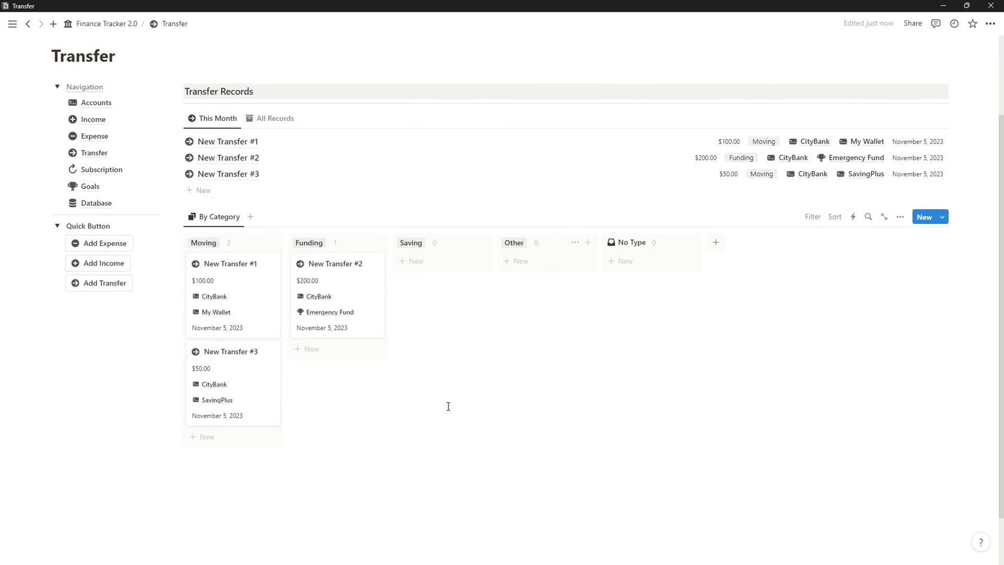
{"action": "scroll", "coordinate": [448, 406], "scroll_direction": "up", "scroll_amount": 2}
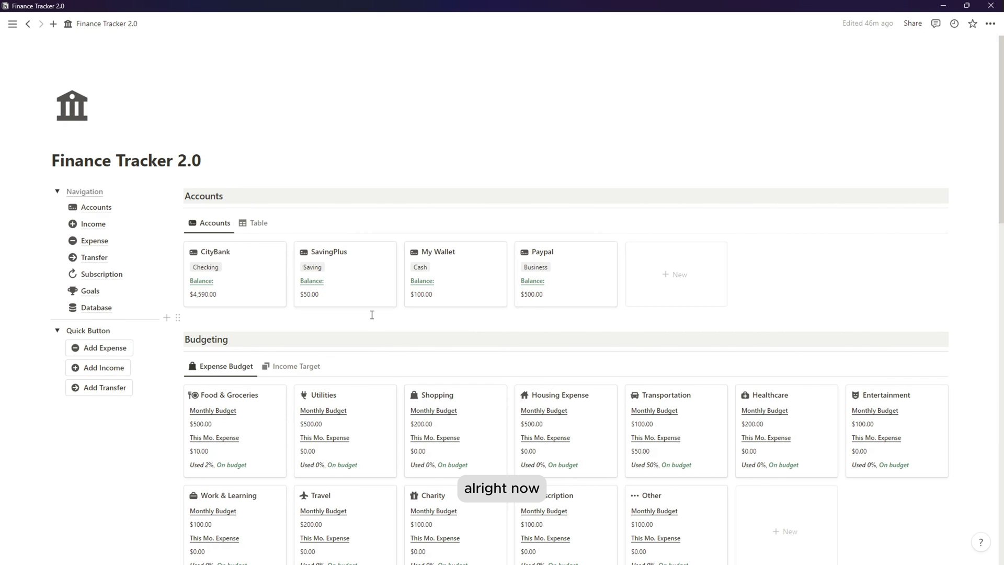
- Copy the link to the Navigation block on the Finance Tracker 2.0 page and open the Subscription page at its empty first line
{"action": "scroll", "coordinate": [372, 315], "scroll_direction": "down", "scroll_amount": 1}
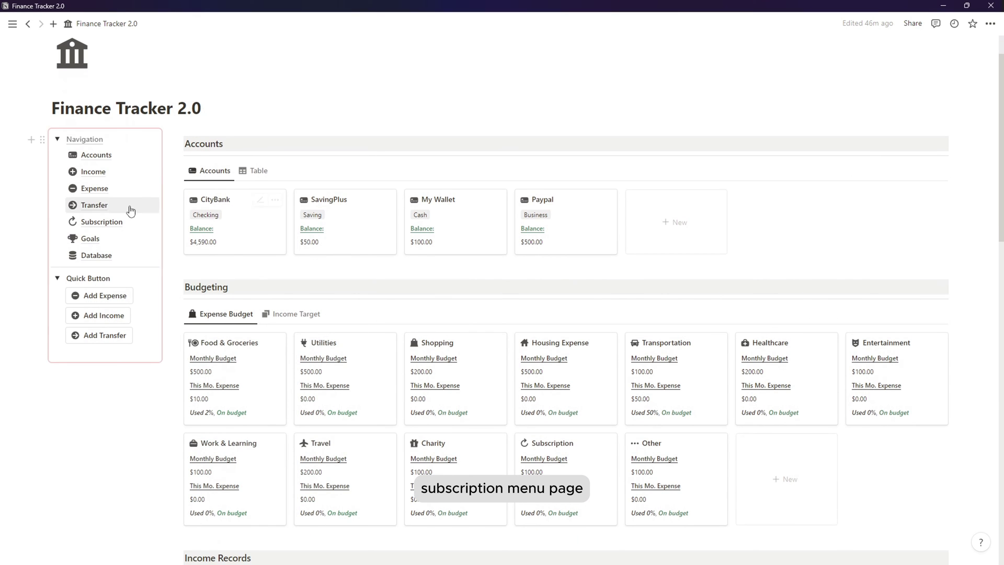
{"action": "mouse_move", "coordinate": [120, 226]}
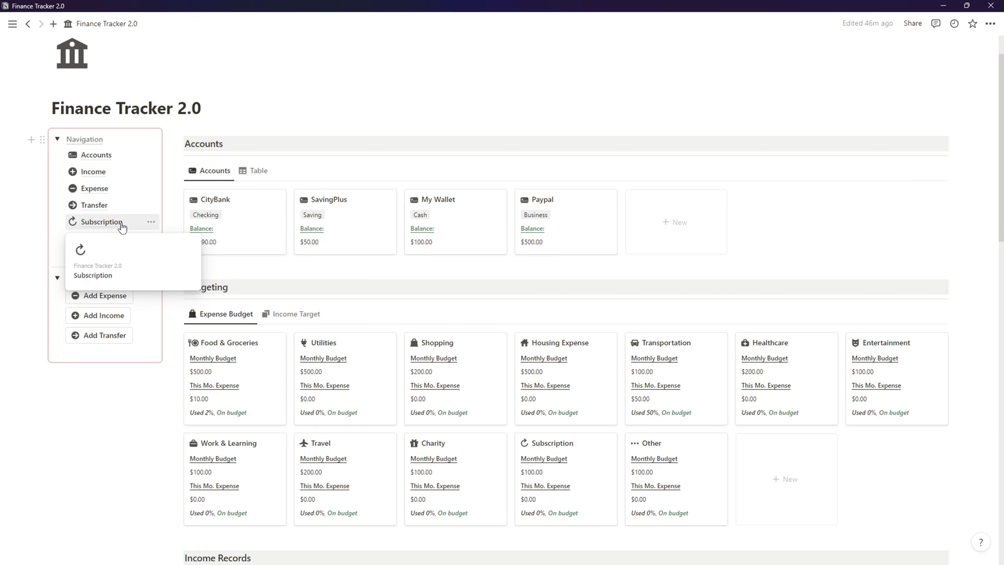
{"action": "left_click", "coordinate": [42, 139]}
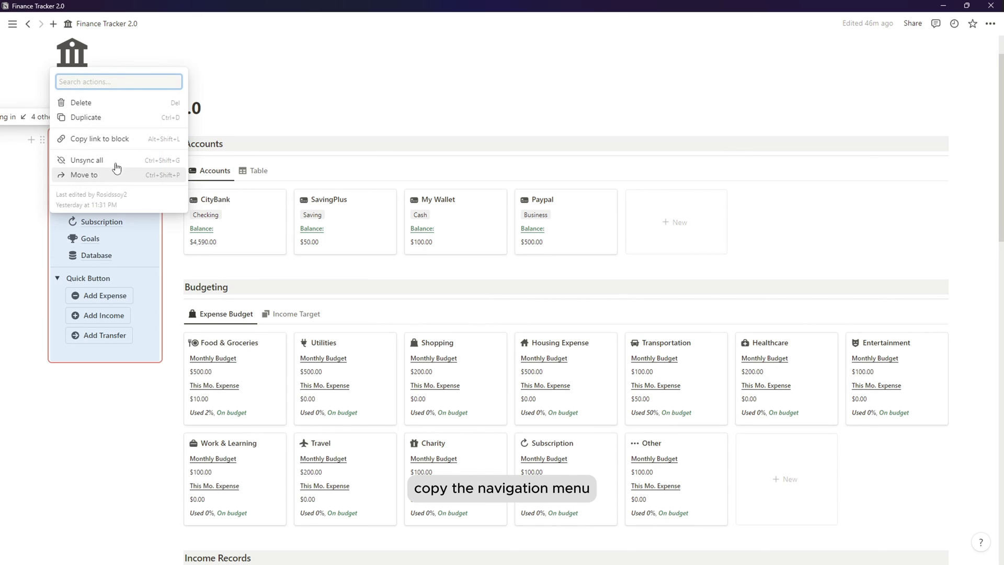
{"action": "left_click", "coordinate": [126, 142]}
{"action": "left_click", "coordinate": [102, 222]}
{"action": "left_click", "coordinate": [99, 187]}
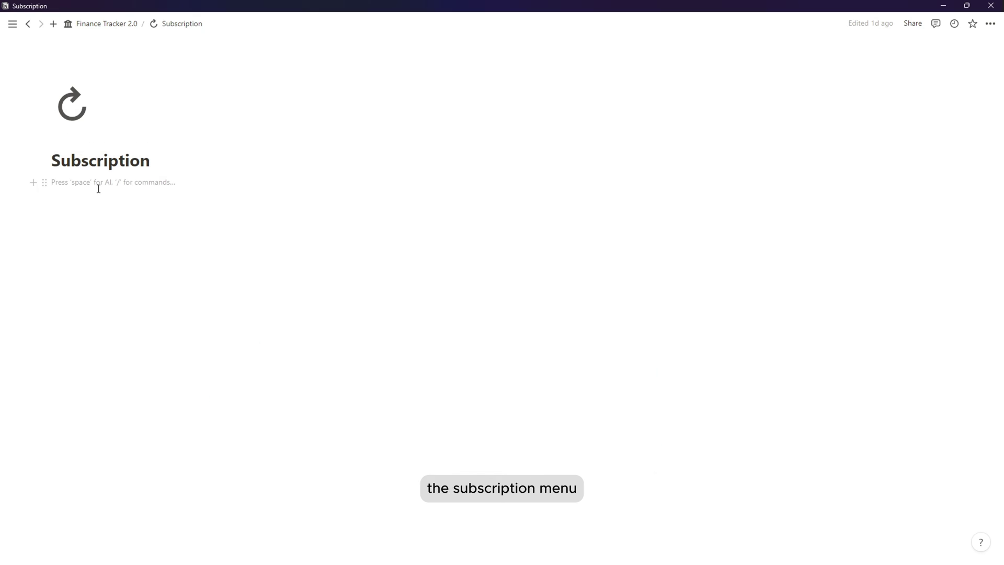
- Create a two-column layout at the first line of the Subscription page
{"action": "type", "text": "/col"}
{"action": "key", "text": "ctrl+["}
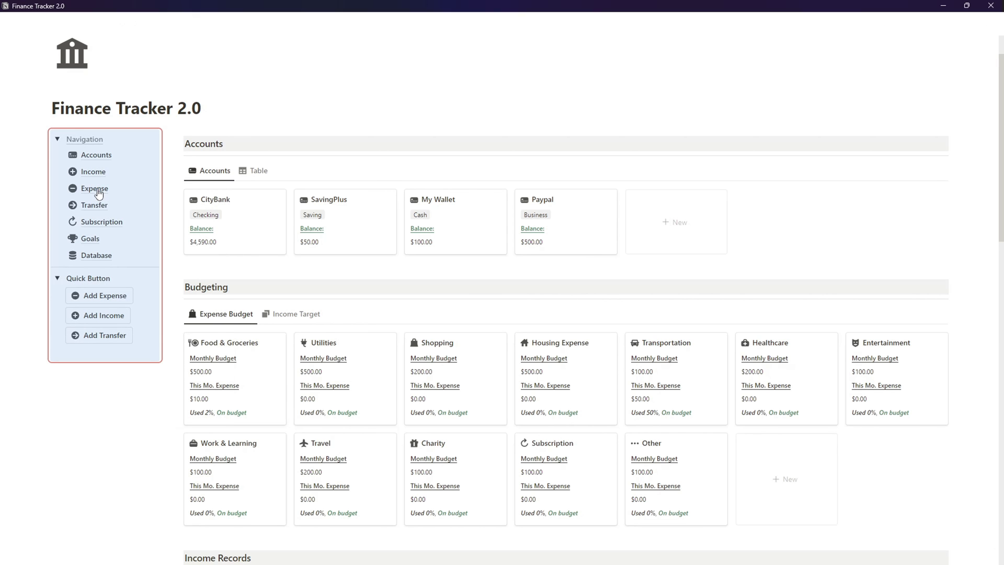
{"action": "left_click", "coordinate": [96, 227]}
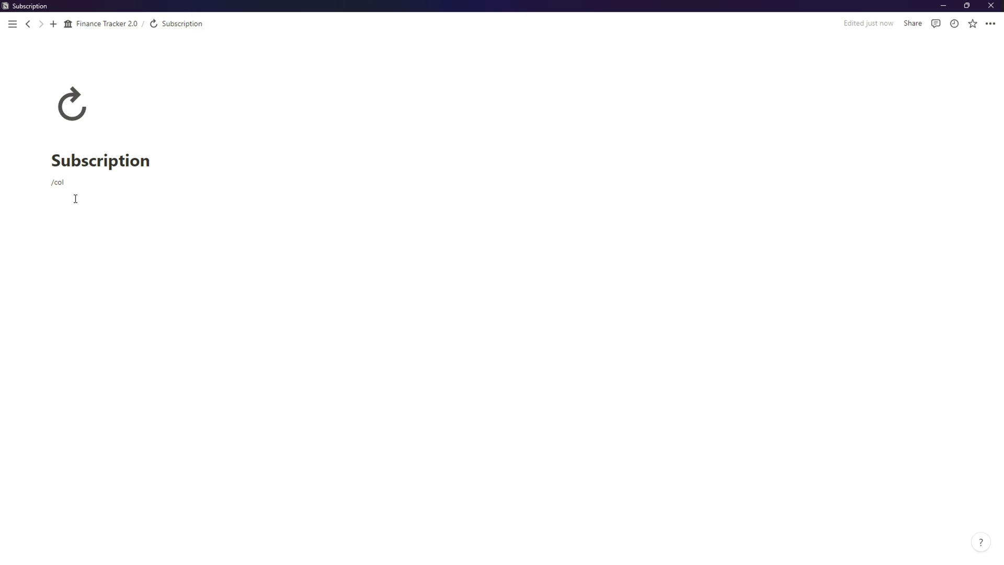
{"action": "type", "text": "/"}
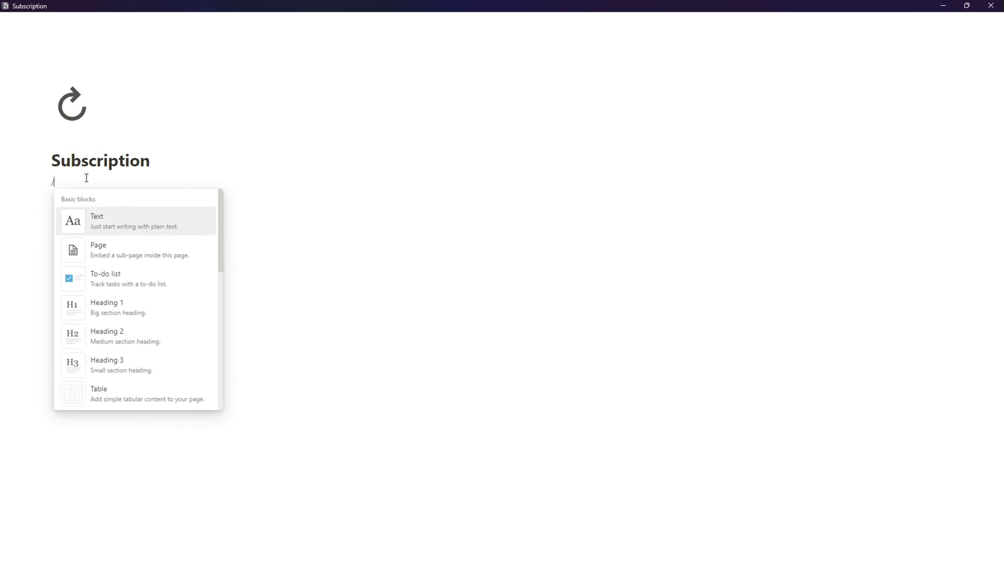
{"action": "type", "text": "col"}
{"action": "key", "text": "BackSpace"}
{"action": "key", "text": "BackSpace"}
{"action": "key", "text": "BackSpace"}
{"action": "key", "text": "BackSpace"}
- Paste the copied Navigation block as a synced block in the Subscription page's first column and narrow that column
{"action": "key", "text": "ctrl+v"}
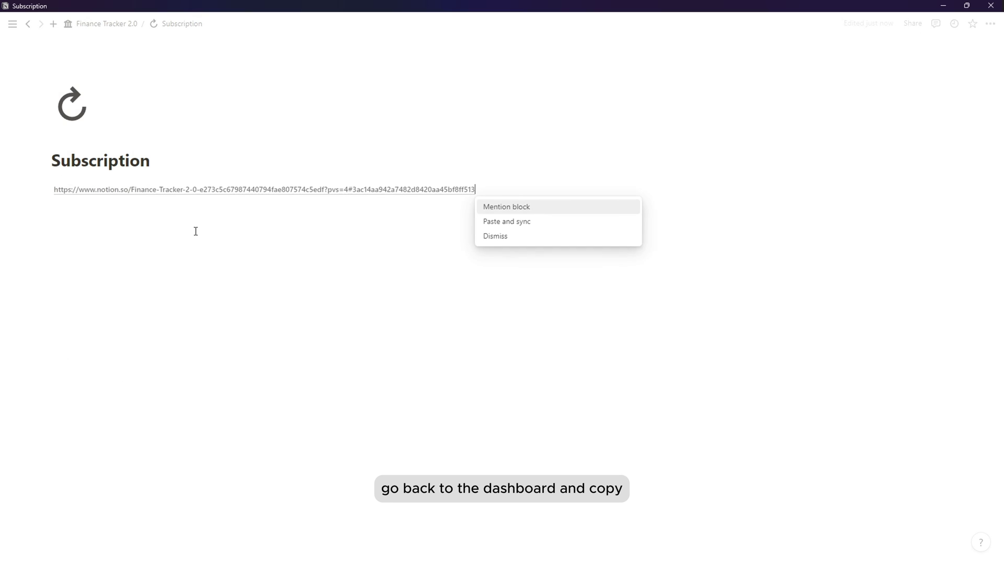
{"action": "left_click", "coordinate": [524, 222]}
{"action": "left_click_drag", "start_coordinate": [400, 225], "coordinate": [187, 238]}
- Copy the Subscription section from the Finance Tracker 2.0 page into the Subscription page's second column without syncing it
{"action": "key", "text": "ctrl+bracketleft"}
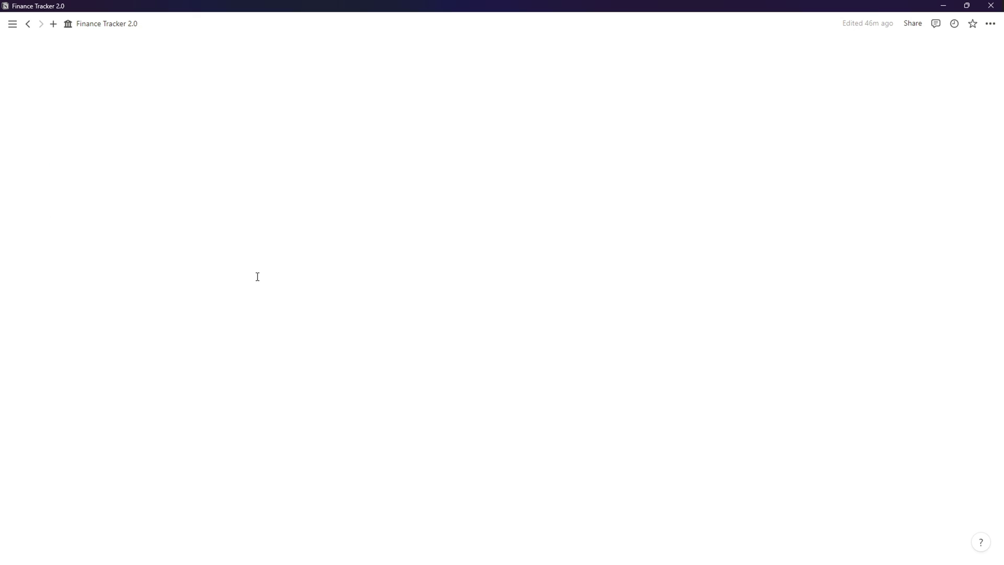
{"action": "scroll", "coordinate": [306, 341], "scroll_direction": "down", "scroll_amount": 6}
{"action": "scroll", "coordinate": [305, 341], "scroll_direction": "down", "scroll_amount": 4}
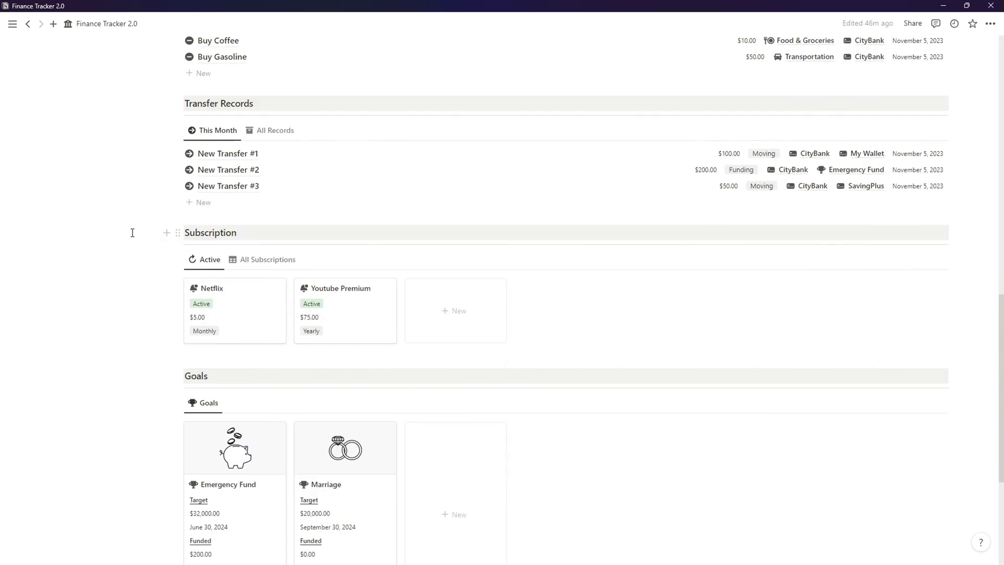
{"action": "left_click_drag", "start_coordinate": [132, 232], "coordinate": [262, 287]}
{"action": "scroll", "coordinate": [260, 305], "scroll_direction": "up", "scroll_amount": 10}
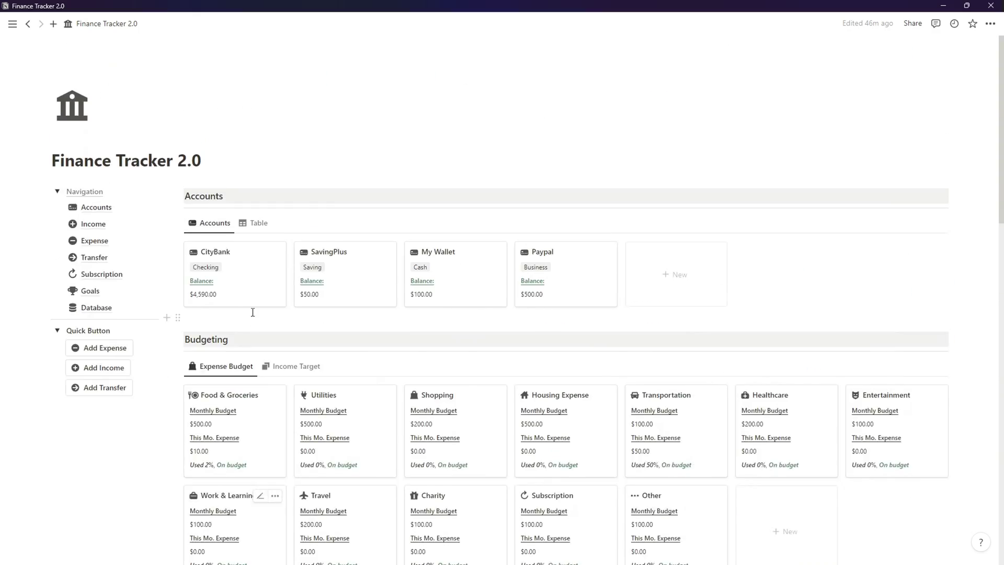
{"action": "left_click", "coordinate": [112, 274]}
{"action": "key", "text": "ctrl+v"}
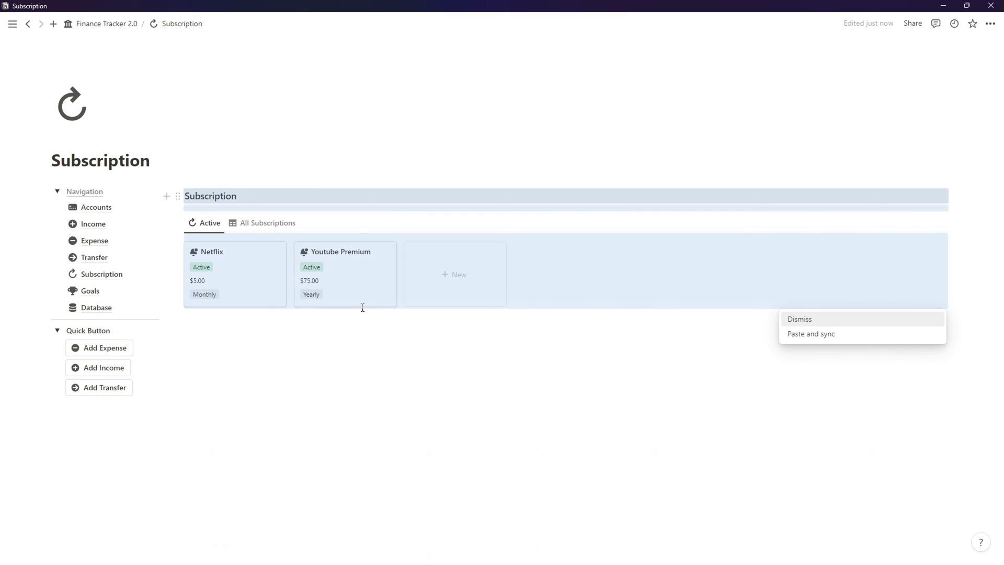
{"action": "left_click", "coordinate": [790, 319]}
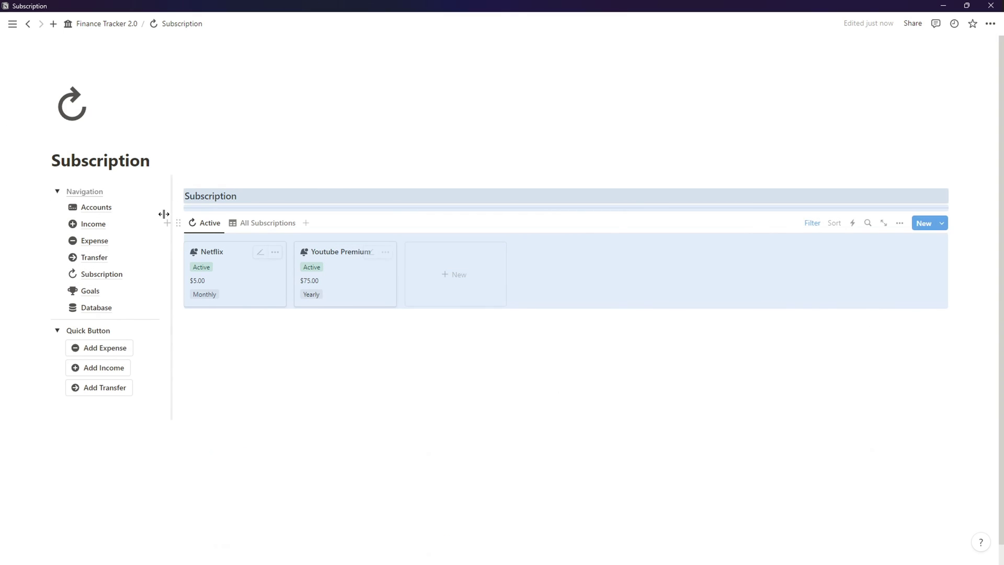
- Copy the link to the All Subscriptions view and paste it below as a separate linked database using the All Subscriptions view
{"action": "left_click", "coordinate": [250, 226]}
{"action": "left_click", "coordinate": [251, 229]}
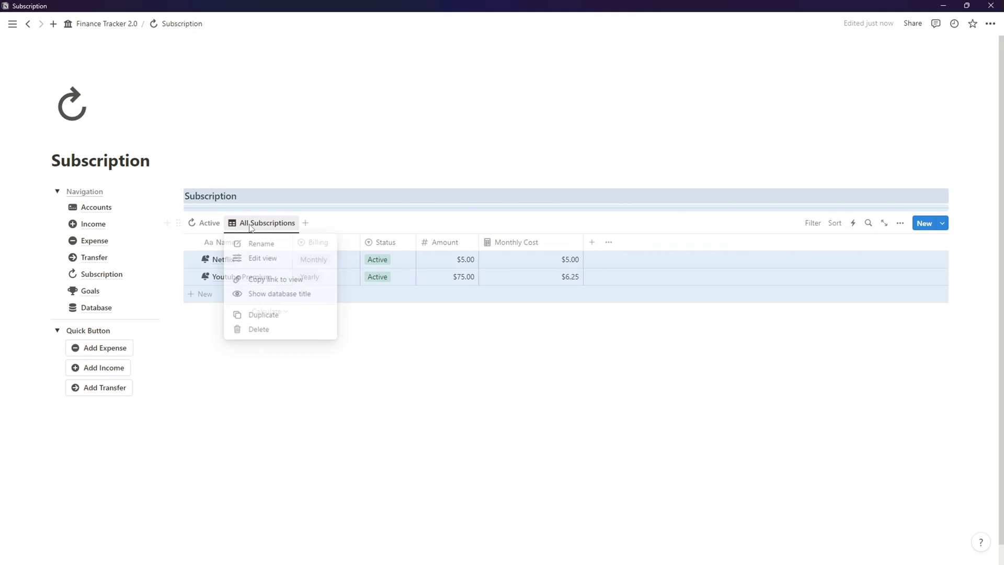
{"action": "left_click", "coordinate": [287, 280]}
{"action": "left_click", "coordinate": [222, 333]}
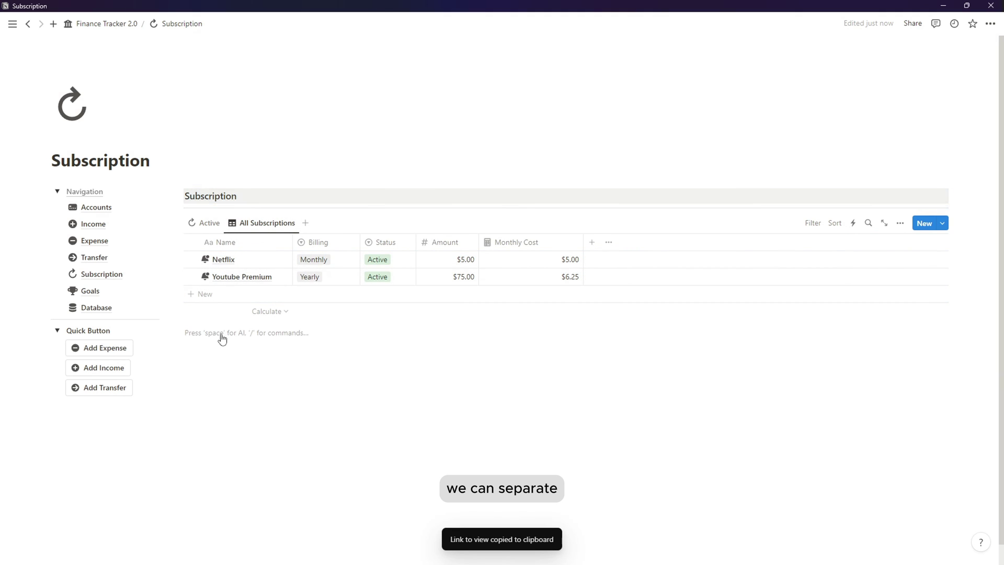
{"action": "key", "text": "ctrl+v"}
{"action": "left_click", "coordinate": [627, 352]}
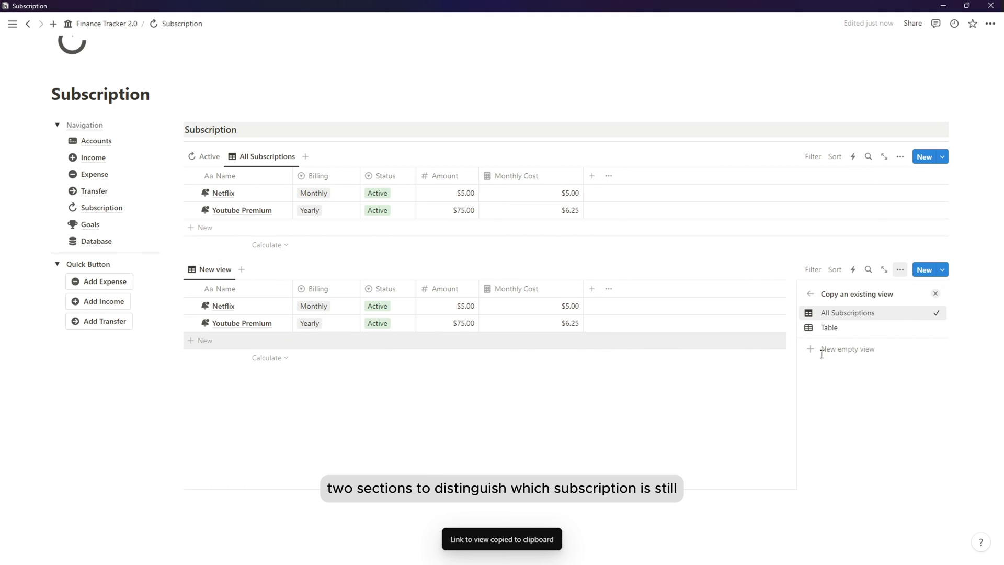
{"action": "left_click", "coordinate": [907, 316]}
- Delete the All Subscriptions view from the upper Subscription database, keeping its Active view
{"action": "left_click", "coordinate": [253, 157]}
{"action": "left_click", "coordinate": [258, 264]}
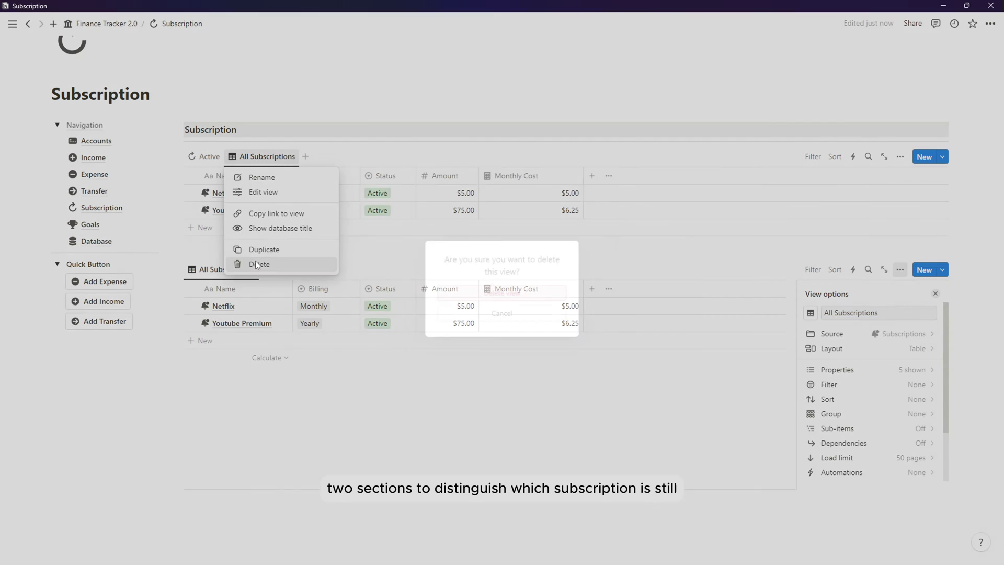
{"action": "left_click", "coordinate": [458, 296]}
{"action": "key", "text": "Escape"}
{"action": "scroll", "coordinate": [823, 162], "scroll_direction": "up", "scroll_amount": 1}
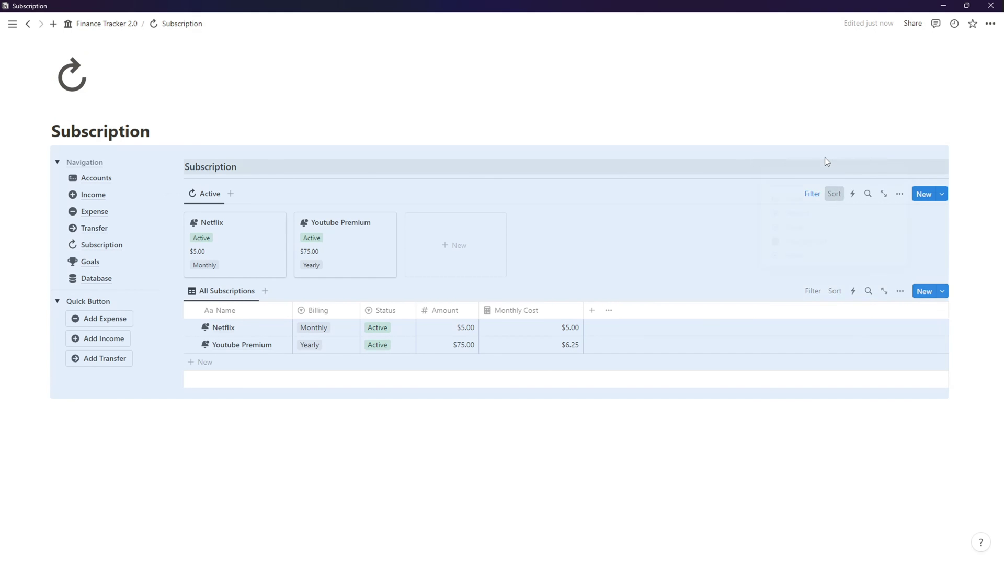
{"action": "key", "text": "Escape"}
- Filter the lower All Subscriptions table to Status Inactive and set Youtube Premium's status to Inactive
{"action": "left_click", "coordinate": [808, 197]}
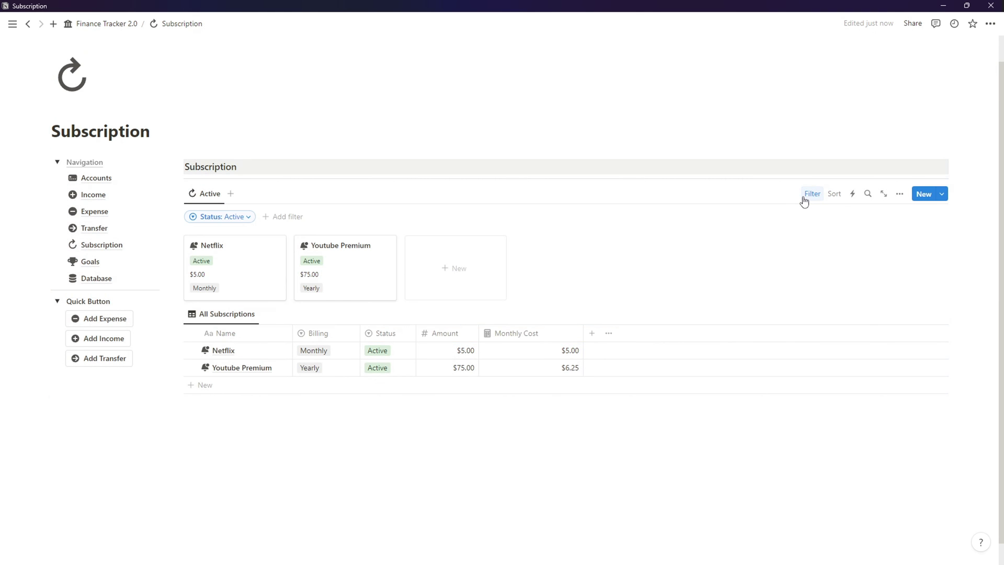
{"action": "left_click", "coordinate": [804, 201]}
{"action": "left_click", "coordinate": [823, 290]}
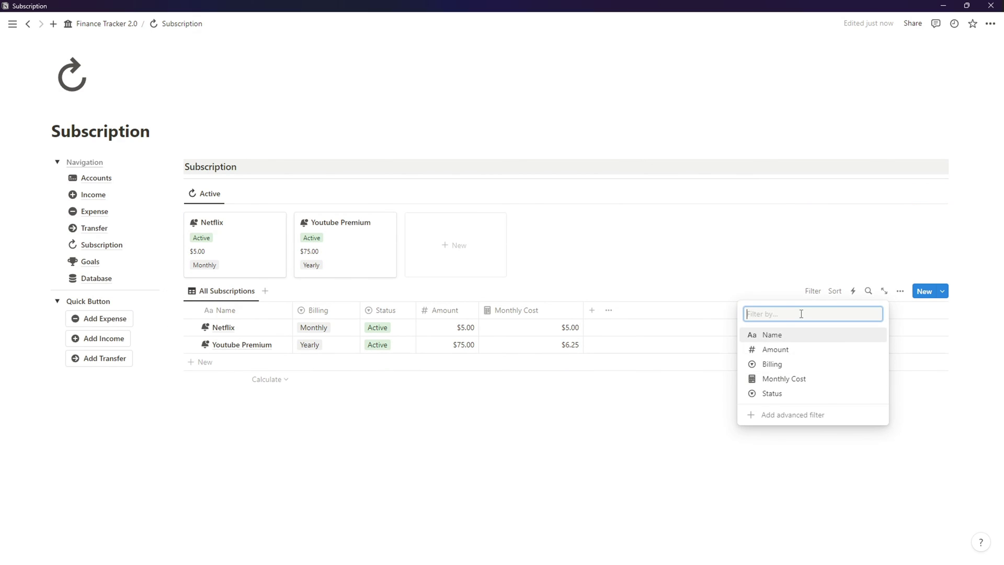
{"action": "left_click", "coordinate": [773, 391]}
{"action": "left_click", "coordinate": [174, 369]}
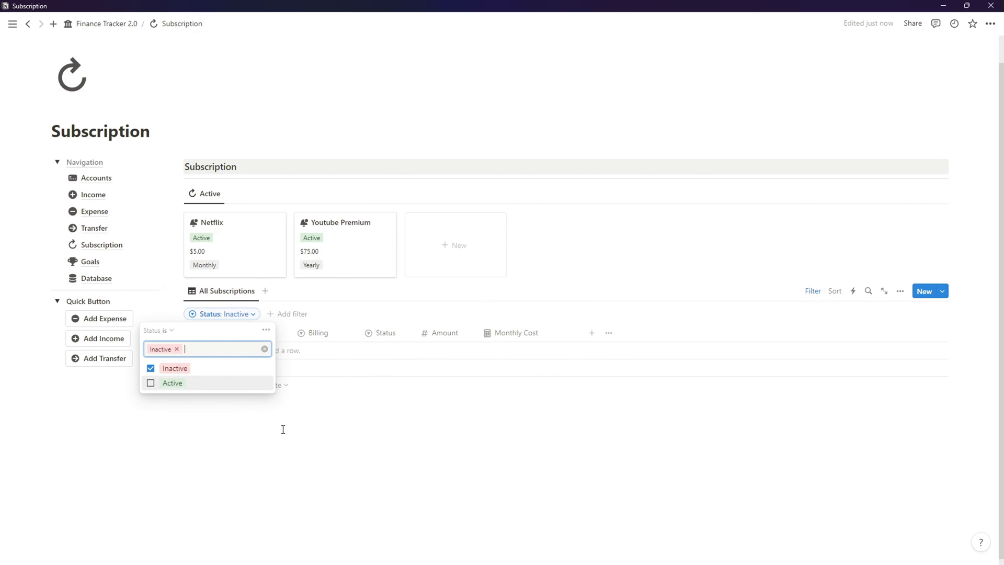
{"action": "left_click", "coordinate": [698, 493]}
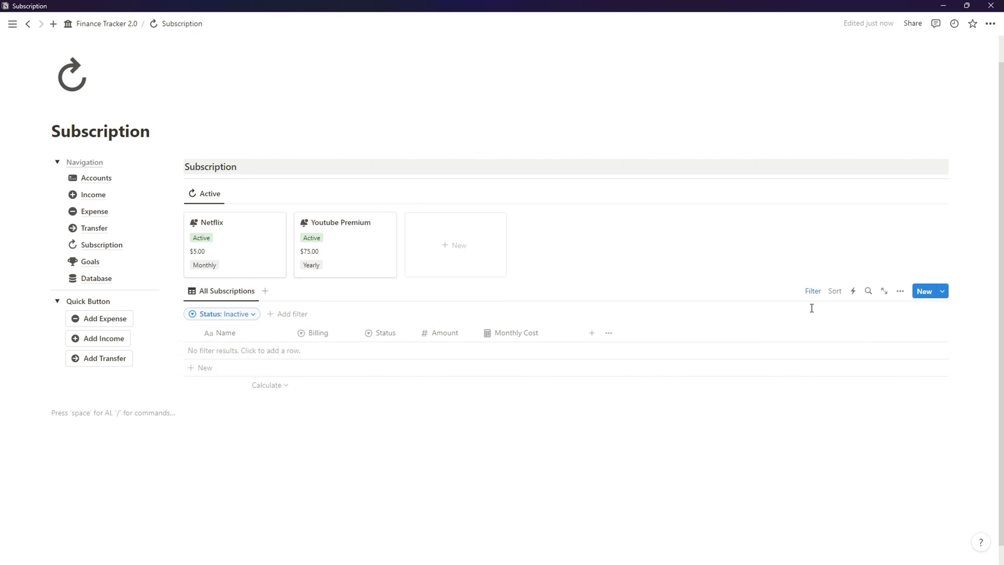
{"action": "left_click", "coordinate": [316, 243]}
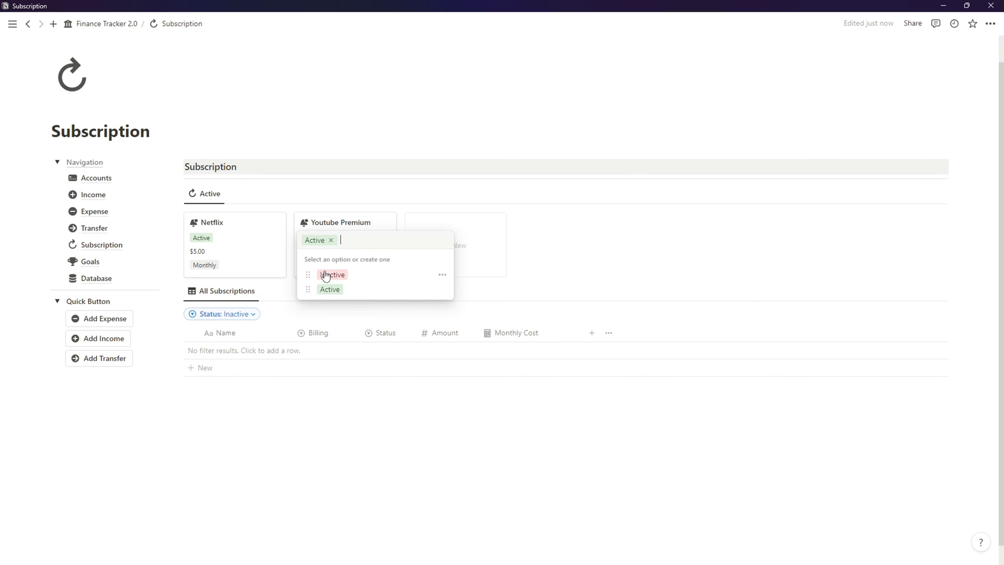
{"action": "left_click", "coordinate": [325, 273]}
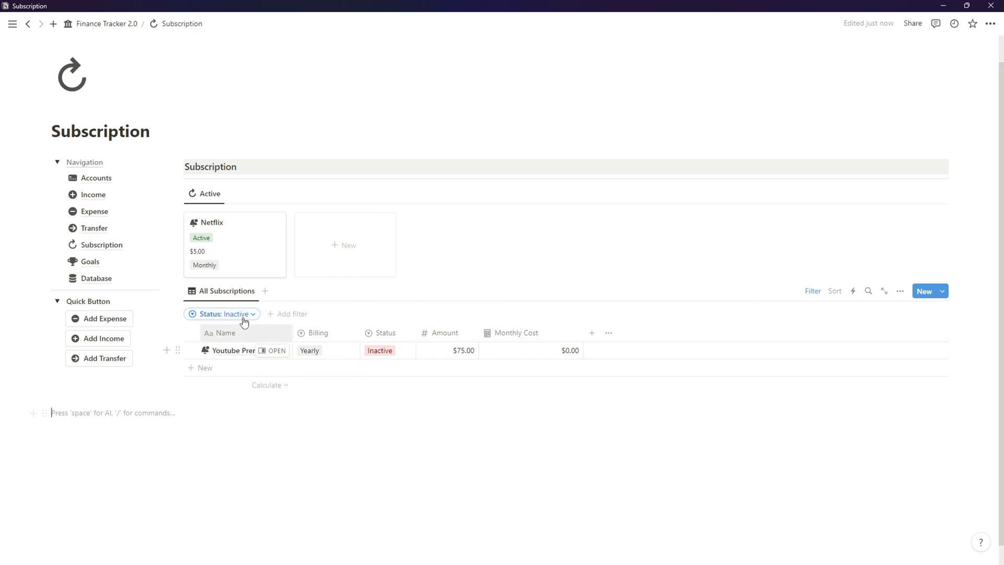
- Rename the All Subscriptions view to History and give it the archive box icon
{"action": "left_click", "coordinate": [229, 291]}
{"action": "left_click", "coordinate": [231, 308]}
{"action": "type", "text": "History"}
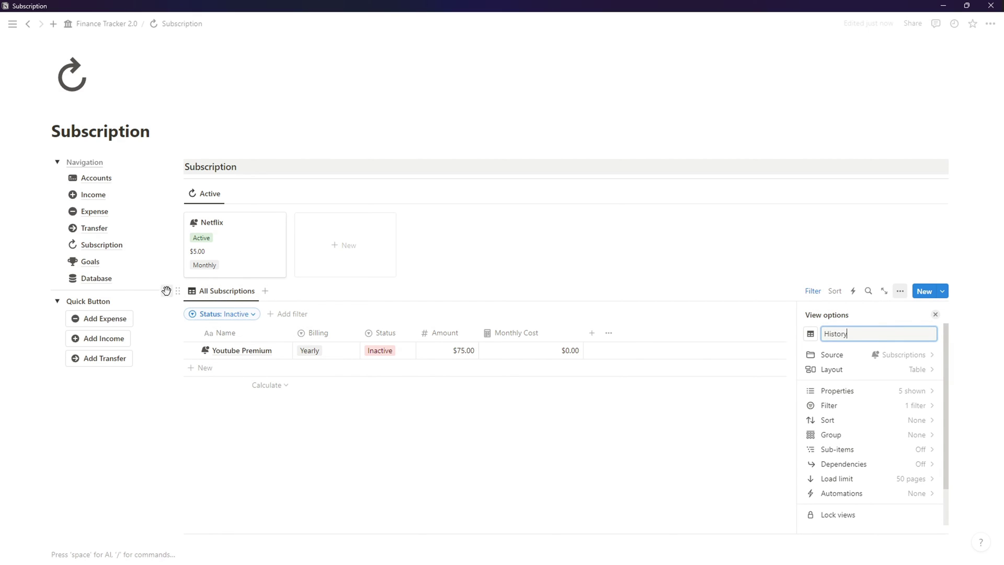
{"action": "left_click", "coordinate": [810, 333]}
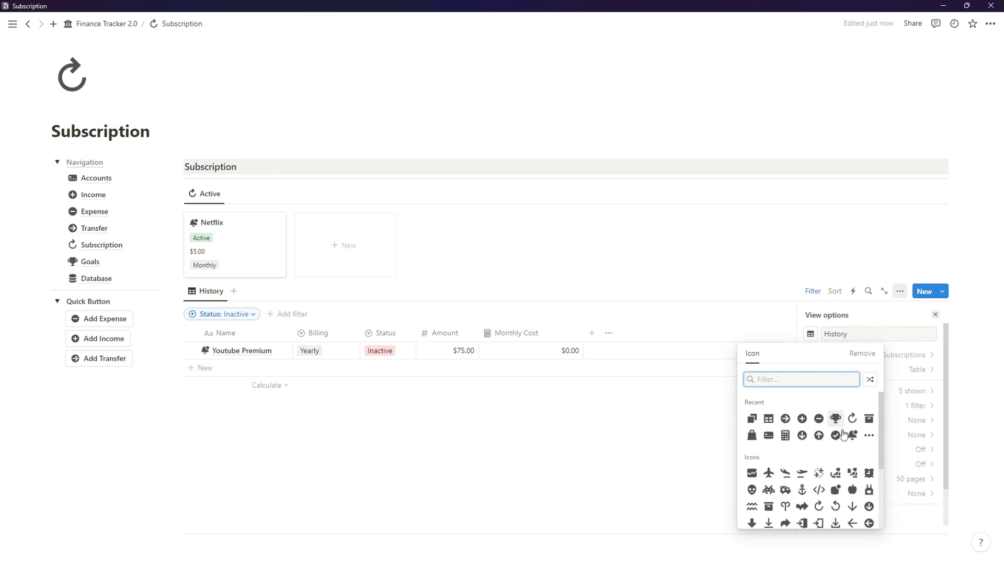
{"action": "left_click", "coordinate": [865, 421]}
- Rename the History view to Inactive and close its view options
{"action": "left_click", "coordinate": [859, 338]}
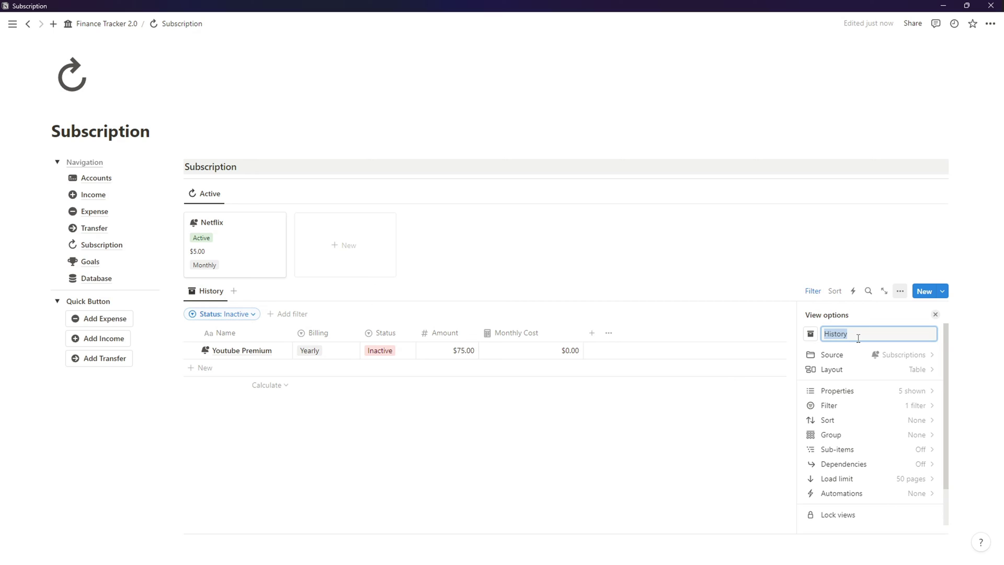
{"action": "type", "text": "Inactive"}
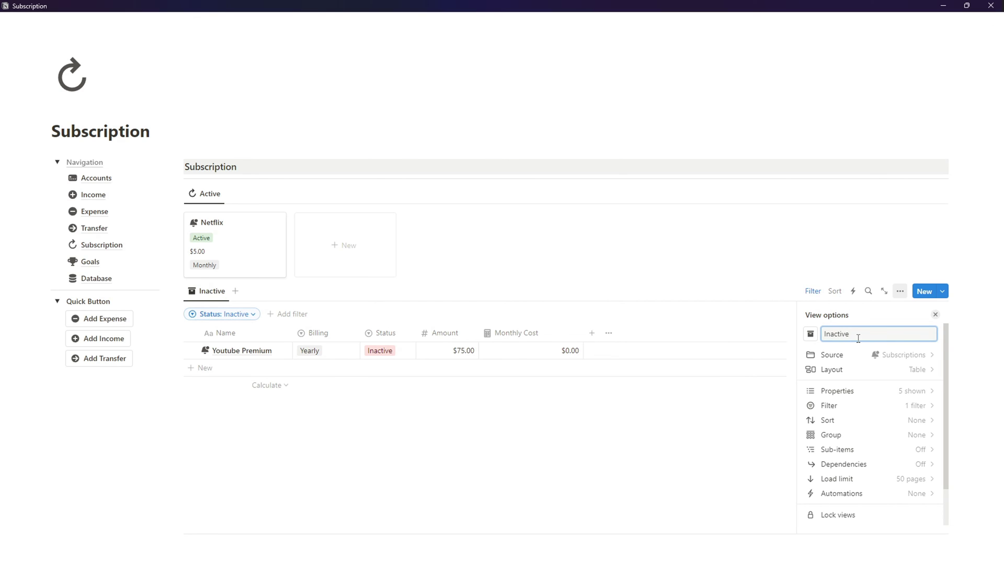
{"action": "left_click", "coordinate": [635, 457]}
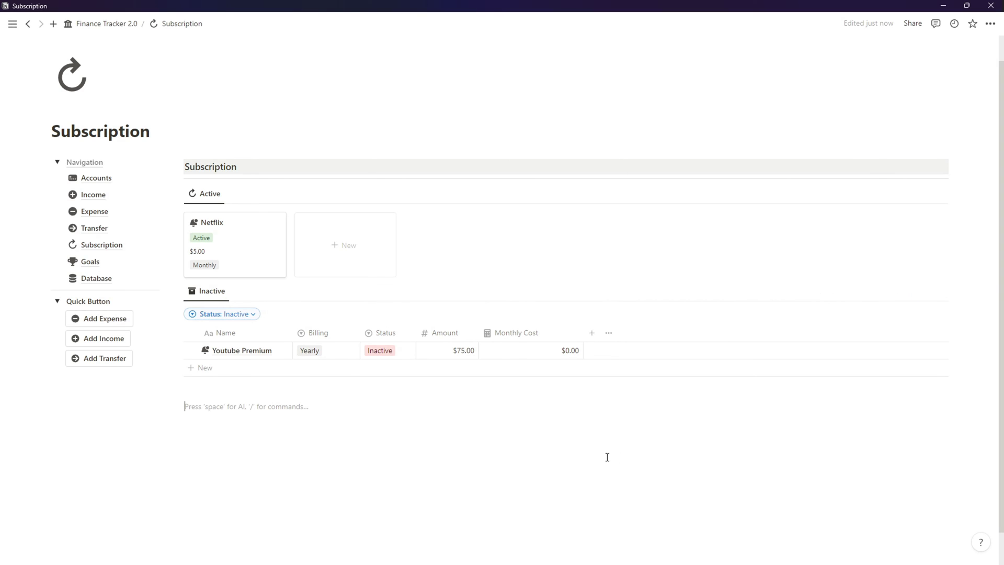
{"action": "scroll", "coordinate": [607, 457], "scroll_direction": "up", "scroll_amount": 1}
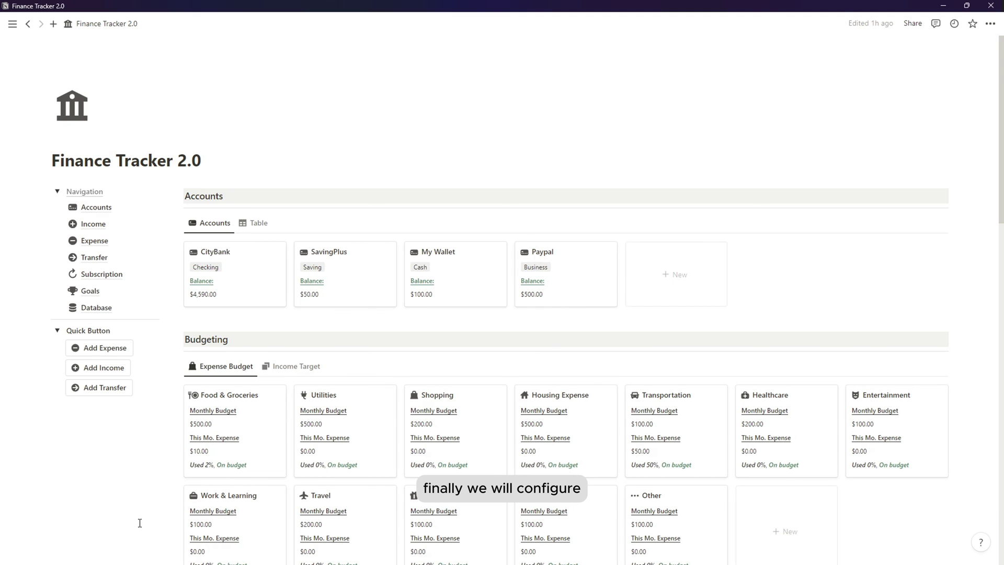
- Copy the link to the Navigation block on the Finance Tracker 2.0 page and open the Goals page
{"action": "scroll", "coordinate": [140, 523], "scroll_direction": "down", "scroll_amount": 2}
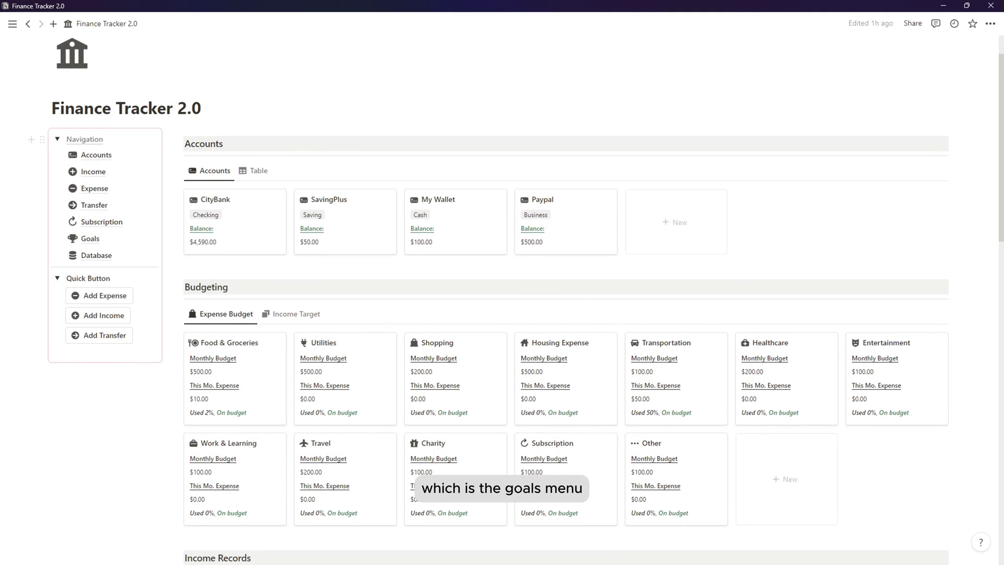
{"action": "left_click", "coordinate": [43, 139]}
{"action": "left_click", "coordinate": [99, 139]}
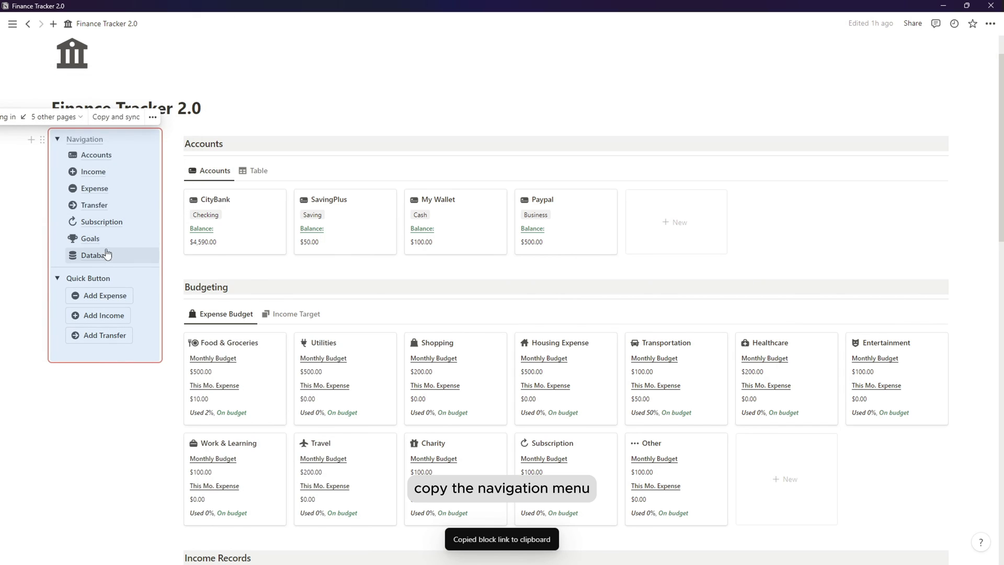
{"action": "left_click", "coordinate": [100, 238]}
- Create two columns on the Goals page and paste the Navigation block as a synced block in a narrowed first column
{"action": "left_click", "coordinate": [108, 190]}
{"action": "type", "text": "/col"}
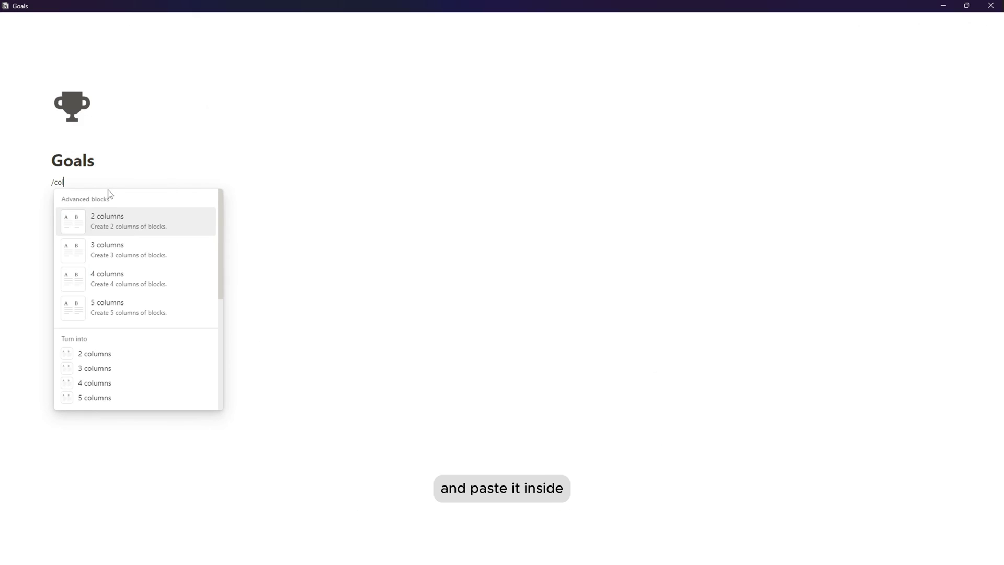
{"action": "left_click", "coordinate": [95, 210]}
{"action": "key", "text": "ctrl+v"}
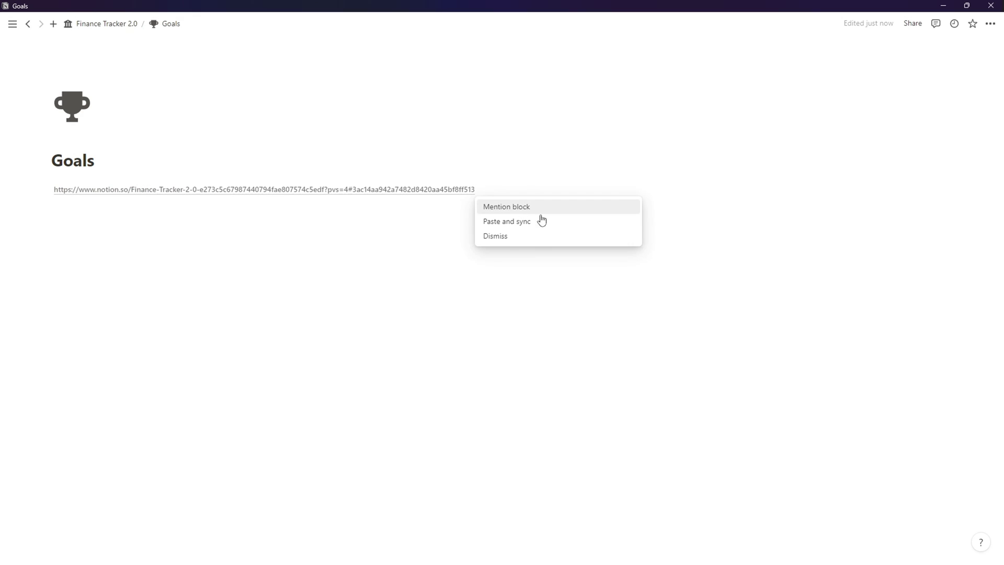
{"action": "left_click", "coordinate": [545, 225]}
{"action": "left_click_drag", "start_coordinate": [497, 217], "coordinate": [180, 277]}
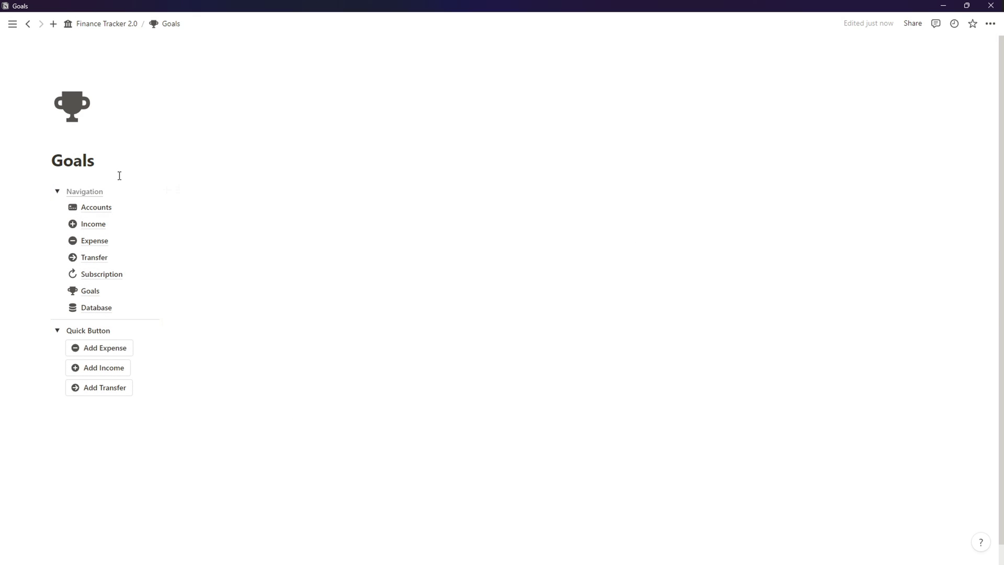
- Copy the Goals section from the Finance Tracker 2.0 page into the Goals page's second column without syncing it
{"action": "key", "text": "ctrl+["}
{"action": "scroll", "coordinate": [207, 402], "scroll_direction": "down", "scroll_amount": 20}
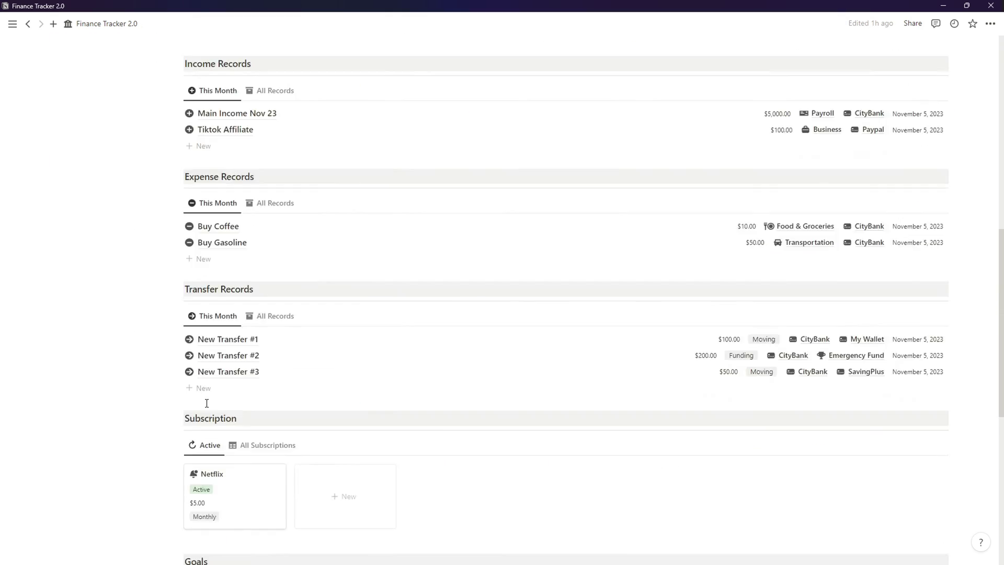
{"action": "left_click_drag", "start_coordinate": [140, 209], "coordinate": [362, 352]}
{"action": "scroll", "coordinate": [343, 356], "scroll_direction": "up", "scroll_amount": 20}
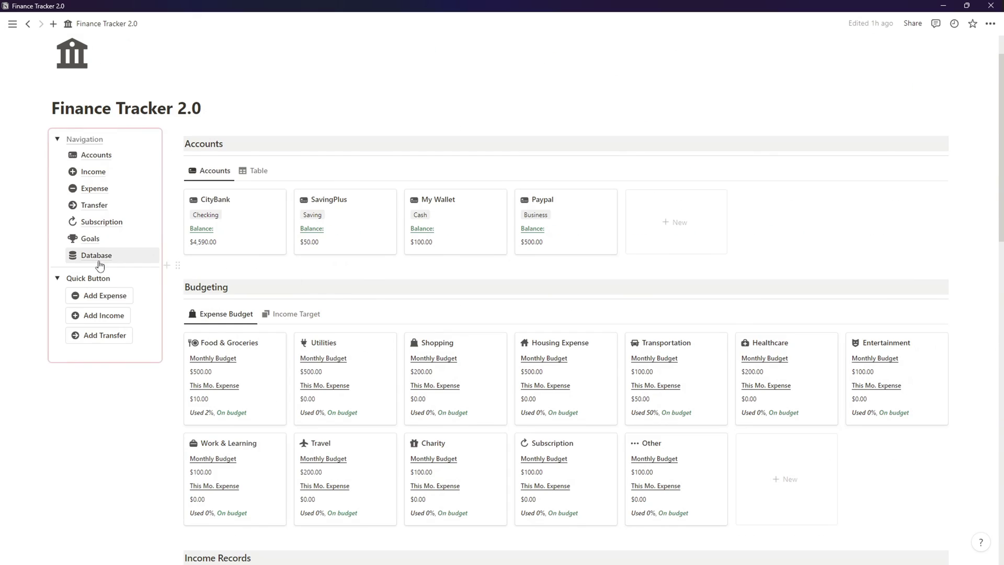
{"action": "left_click", "coordinate": [118, 239]}
{"action": "key", "text": "ctrl+v"}
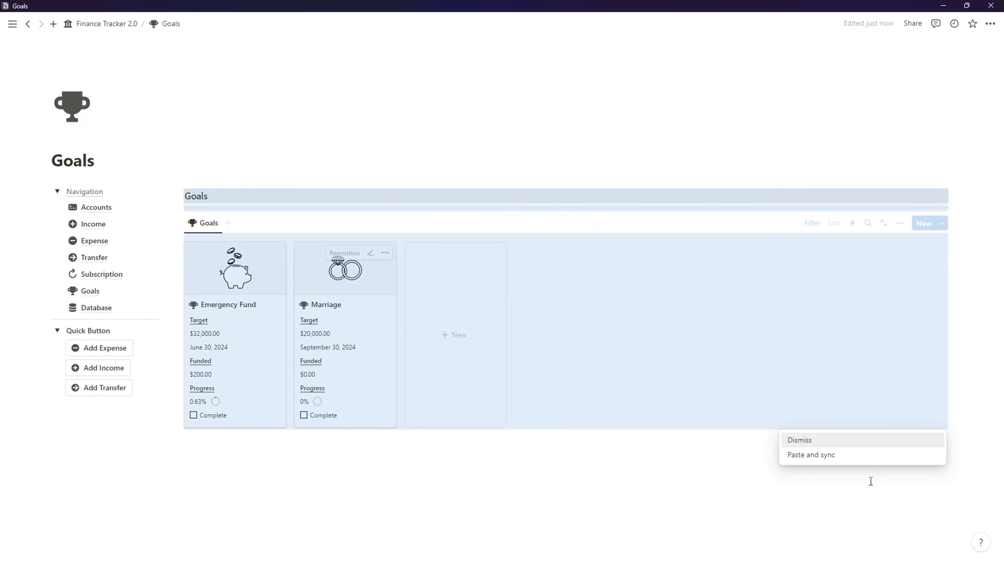
{"action": "left_click", "coordinate": [850, 436]}
{"action": "left_click", "coordinate": [548, 459]}
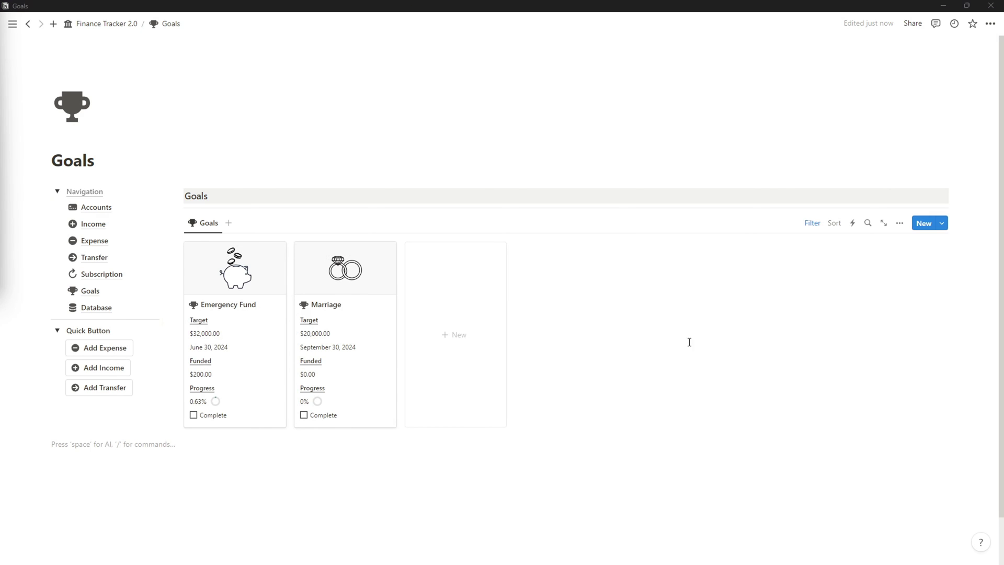
- Add a view sourced from the Goals database beside the Goals gallery, name it Table and give it a table icon
{"action": "left_click", "coordinate": [229, 222]}
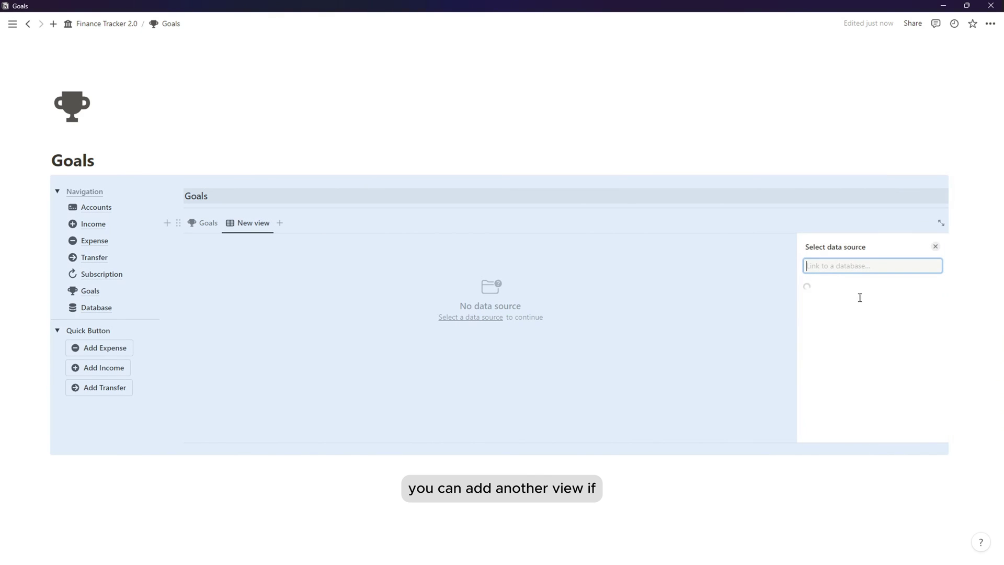
{"action": "left_click", "coordinate": [851, 309]}
{"action": "left_click", "coordinate": [873, 284]}
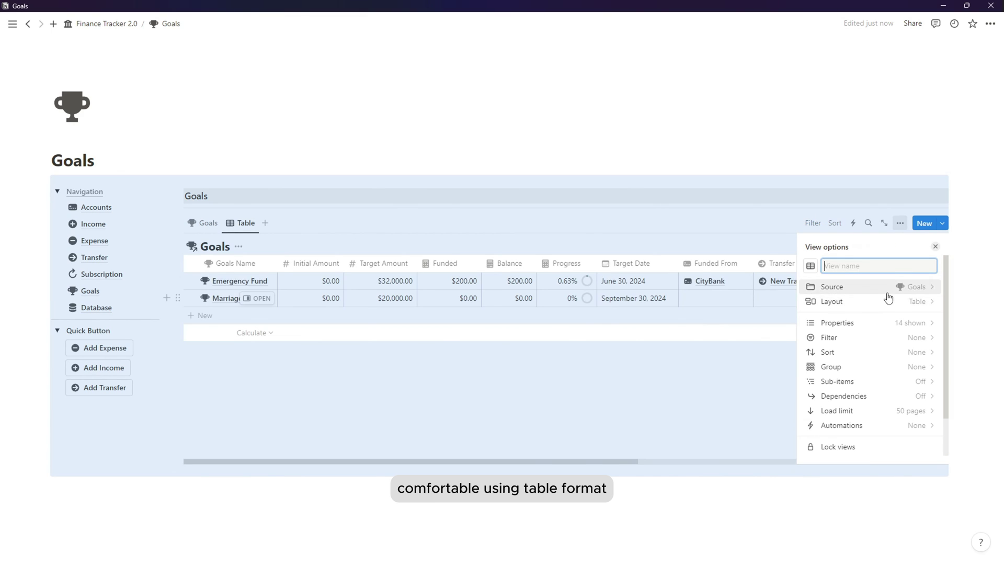
{"action": "type", "text": "Table"}
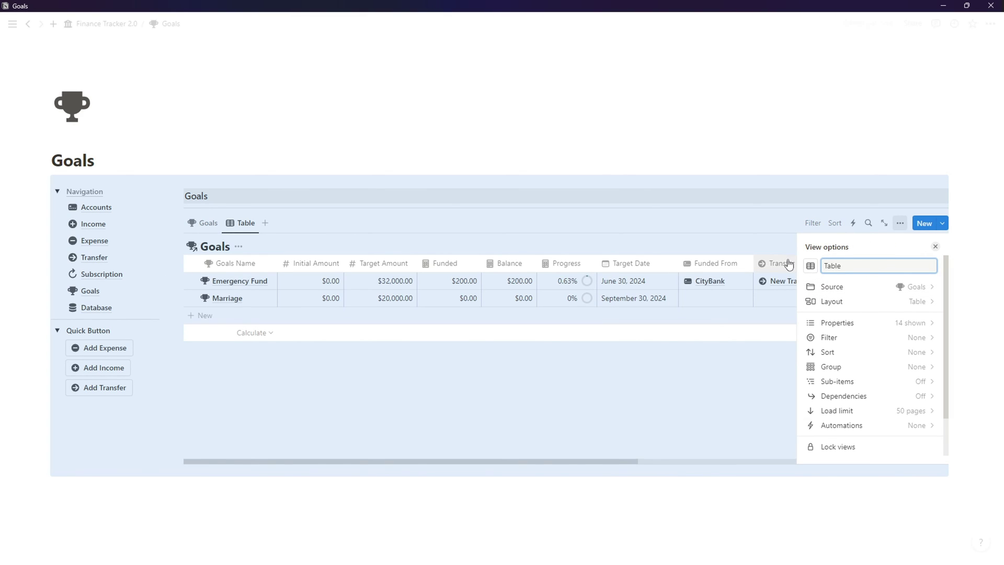
{"action": "left_click", "coordinate": [810, 266]}
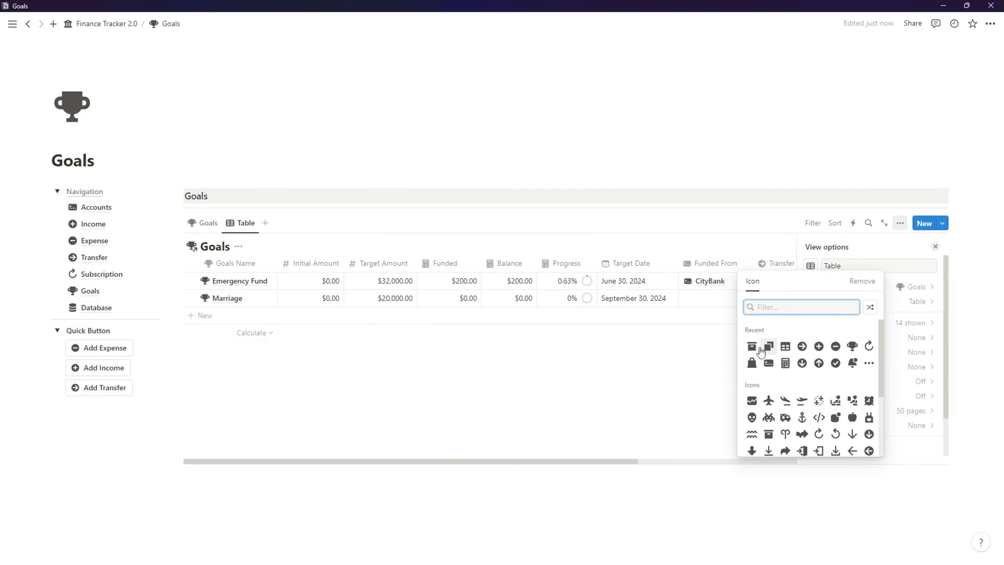
{"action": "left_click", "coordinate": [922, 325]}
- Turn off the vertical lines and database title in the new Table view's layout and close its view options
{"action": "left_click", "coordinate": [917, 301]}
{"action": "left_click", "coordinate": [928, 380]}
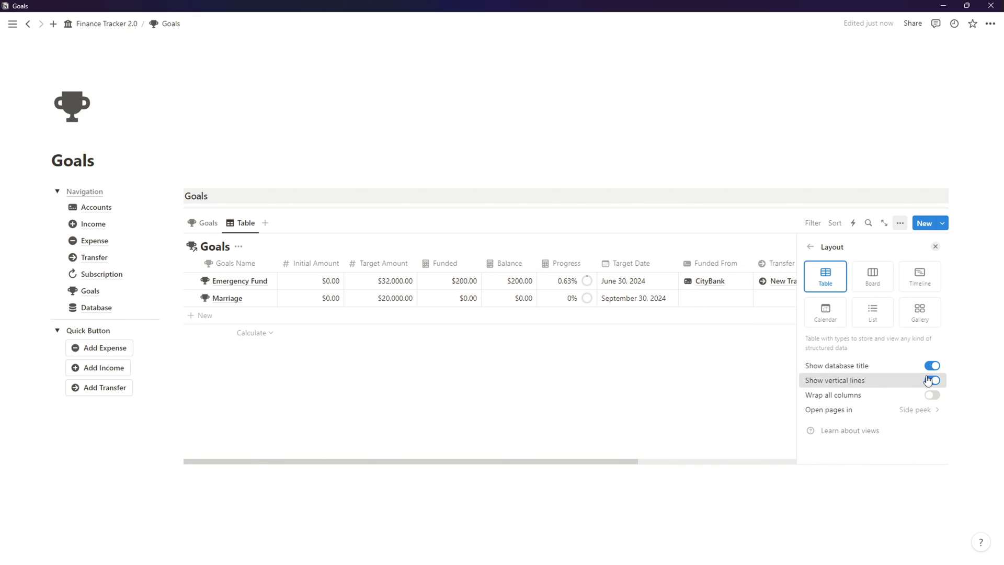
{"action": "left_click", "coordinate": [926, 367]}
{"action": "left_click", "coordinate": [813, 248]}
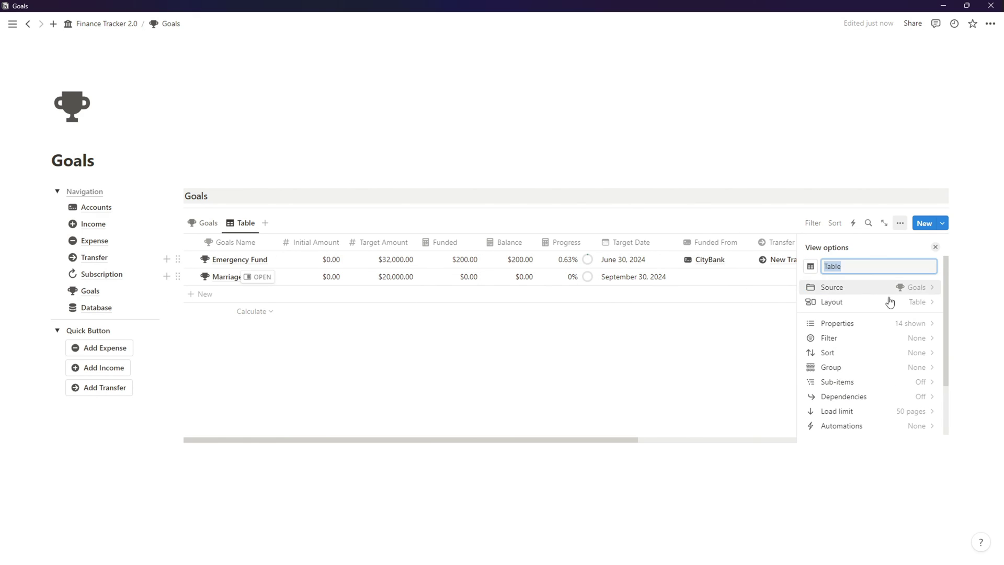
{"action": "left_click", "coordinate": [921, 324]}
{"action": "left_click", "coordinate": [675, 347]}
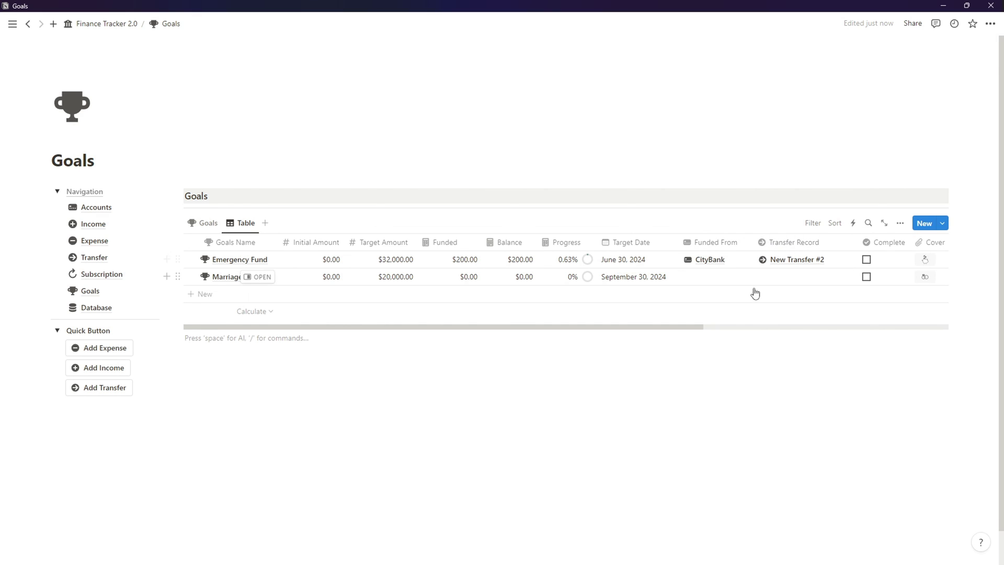
- Hide the (Hide) Progress, (Hide) Target and (Hide) Total Funded columns in the Goals Table view
{"action": "left_click_drag", "start_coordinate": [697, 327], "coordinate": [944, 308]}
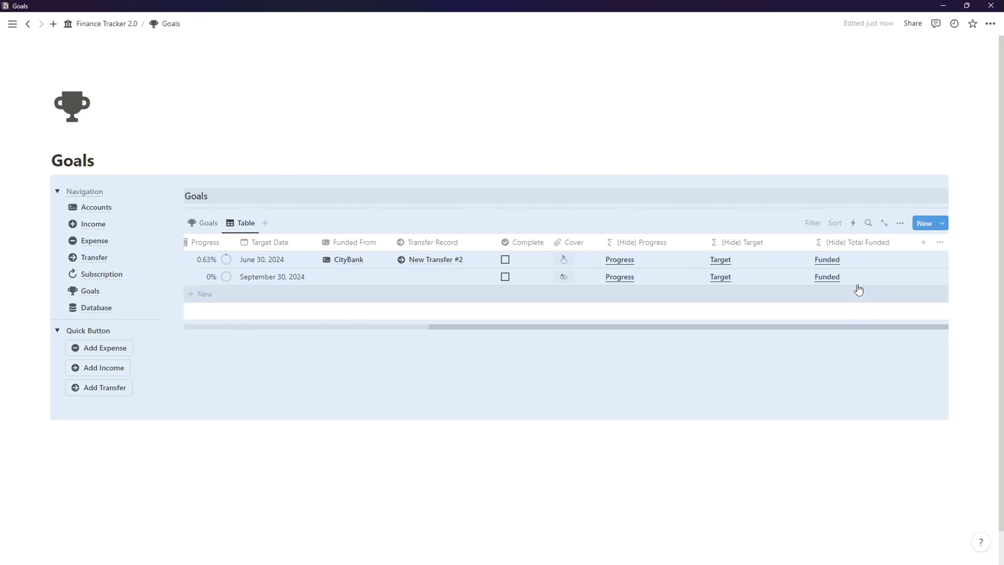
{"action": "left_click", "coordinate": [643, 243]}
{"action": "left_click", "coordinate": [647, 354]}
{"action": "left_click", "coordinate": [739, 246]}
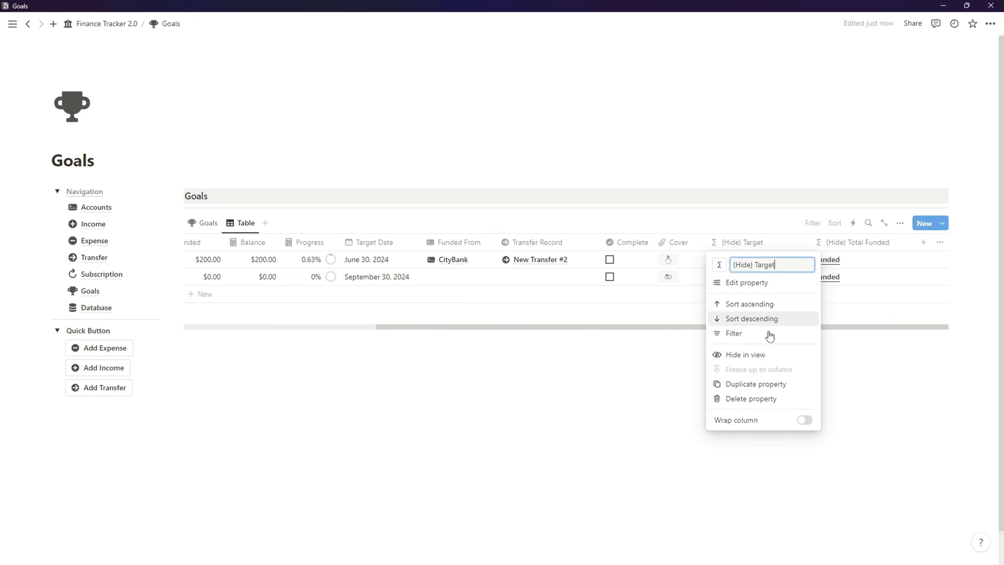
{"action": "left_click", "coordinate": [774, 356]}
{"action": "left_click", "coordinate": [836, 243]}
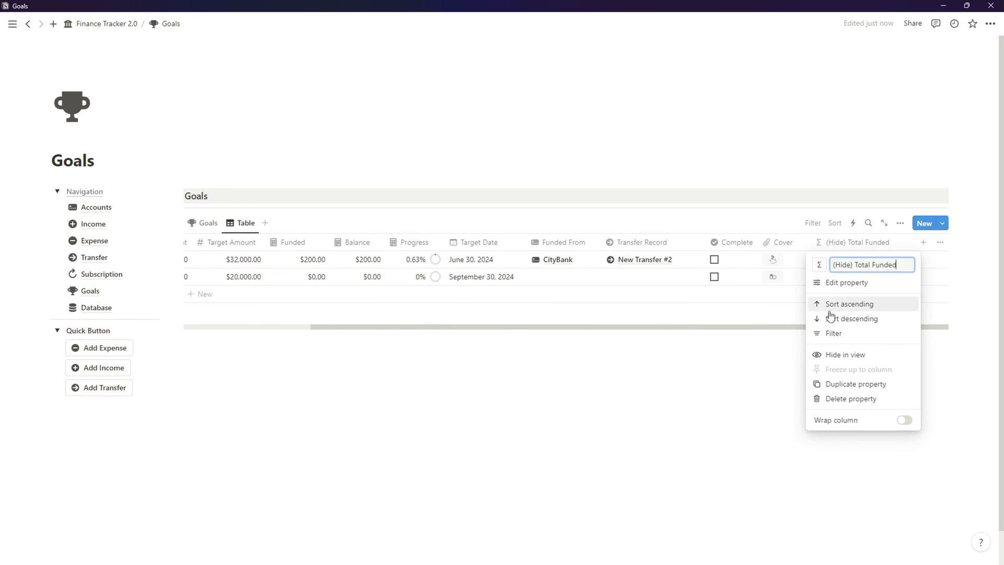
{"action": "left_click", "coordinate": [840, 356]}
{"action": "left_click_drag", "start_coordinate": [779, 328], "coordinate": [565, 336]}
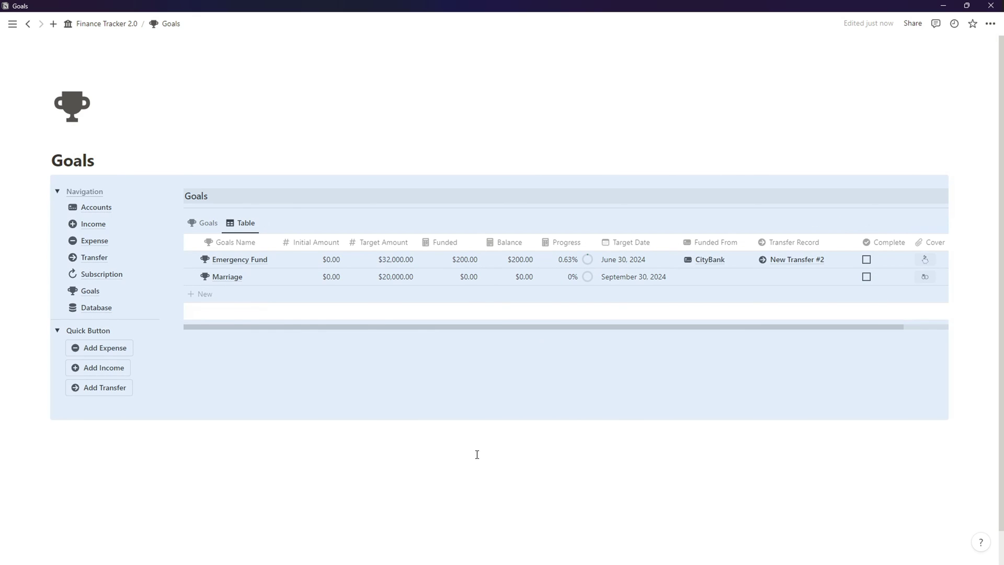
- Switch back to the Goals gallery view and add an empty line beneath it in the second column
{"action": "scroll", "coordinate": [262, 352], "scroll_direction": "down", "scroll_amount": 2}
{"action": "left_click", "coordinate": [205, 186]}
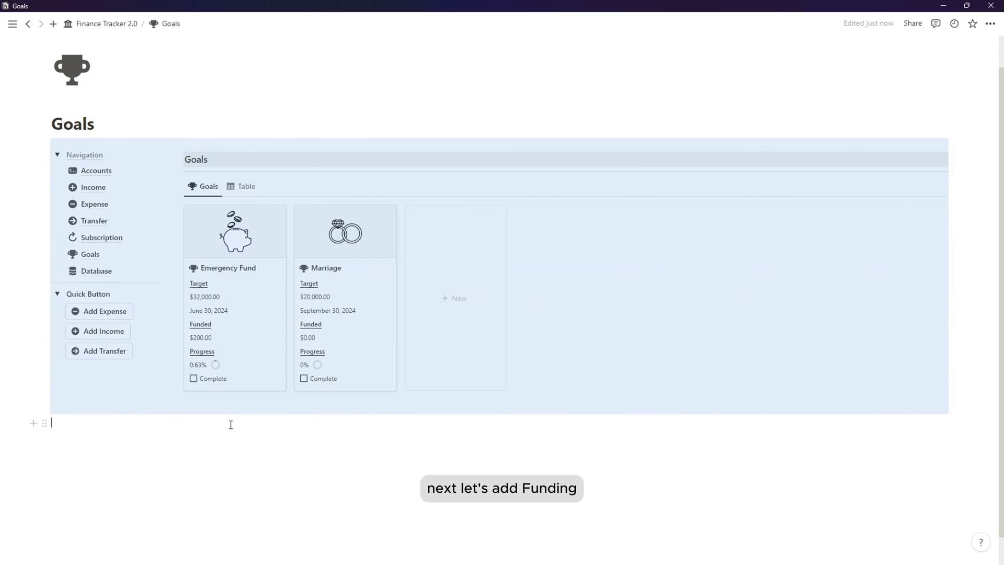
{"action": "left_click", "coordinate": [229, 403]}
{"action": "key", "text": "Return"}
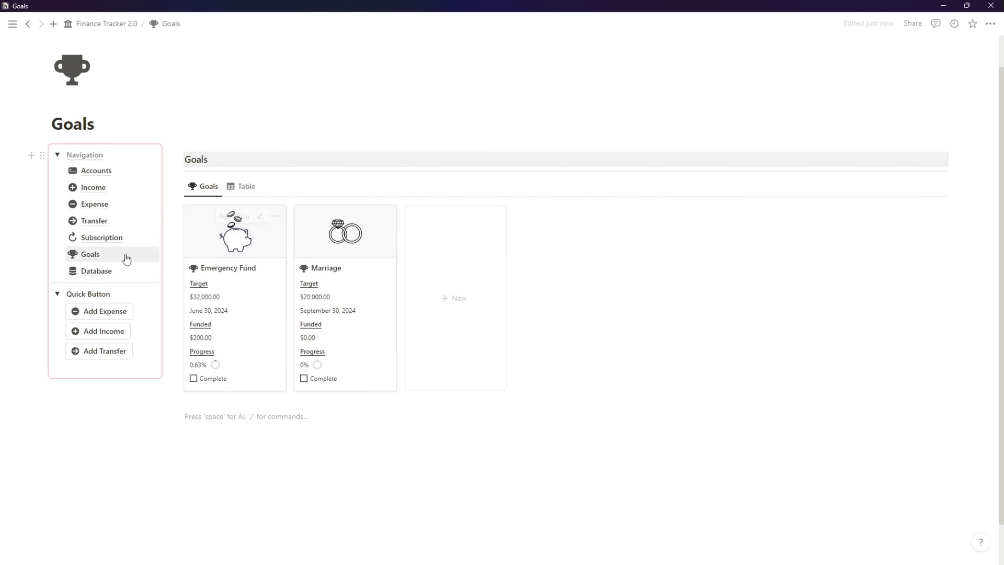
- Copy the Transfer Records section, including its heading and database, from the Finance Tracker 2.0 page
{"action": "left_click", "coordinate": [98, 157]}
{"action": "scroll", "coordinate": [291, 346], "scroll_direction": "down", "scroll_amount": 5}
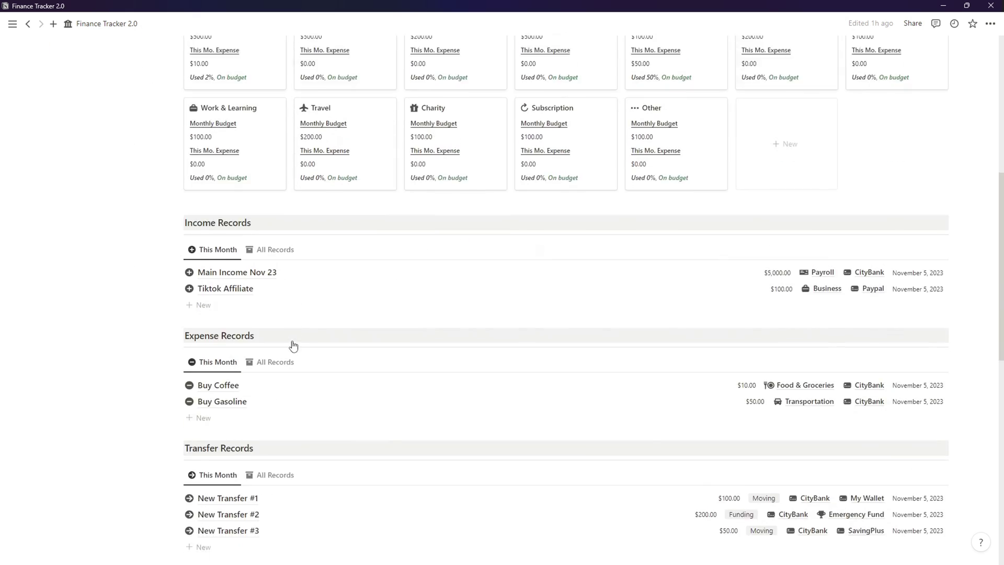
{"action": "left_click", "coordinate": [130, 359]}
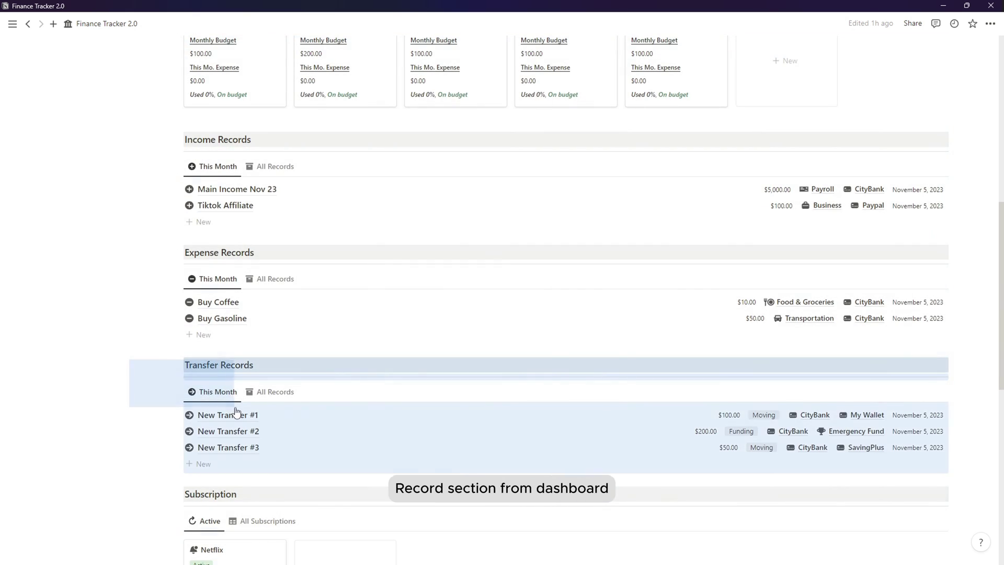
{"action": "scroll", "coordinate": [230, 414], "scroll_direction": "up", "scroll_amount": 5}
{"action": "scroll", "coordinate": [220, 401], "scroll_direction": "up", "scroll_amount": 3}
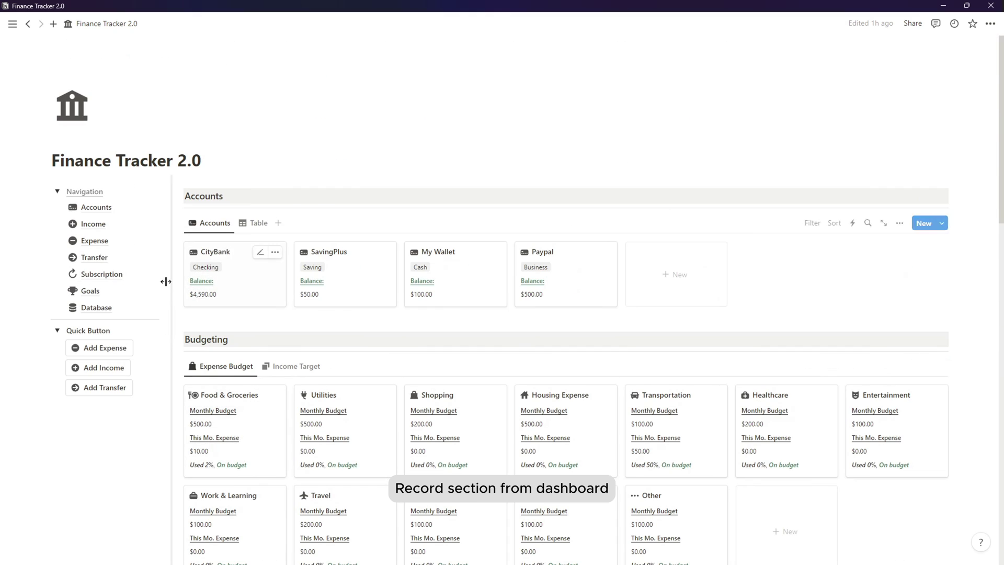
- Paste the Transfer Records section below the Goals gallery on the Goals page without syncing and retitle its heading Funding Records
{"action": "mouse_move", "coordinate": [115, 275]}
{"action": "left_click", "coordinate": [102, 292]}
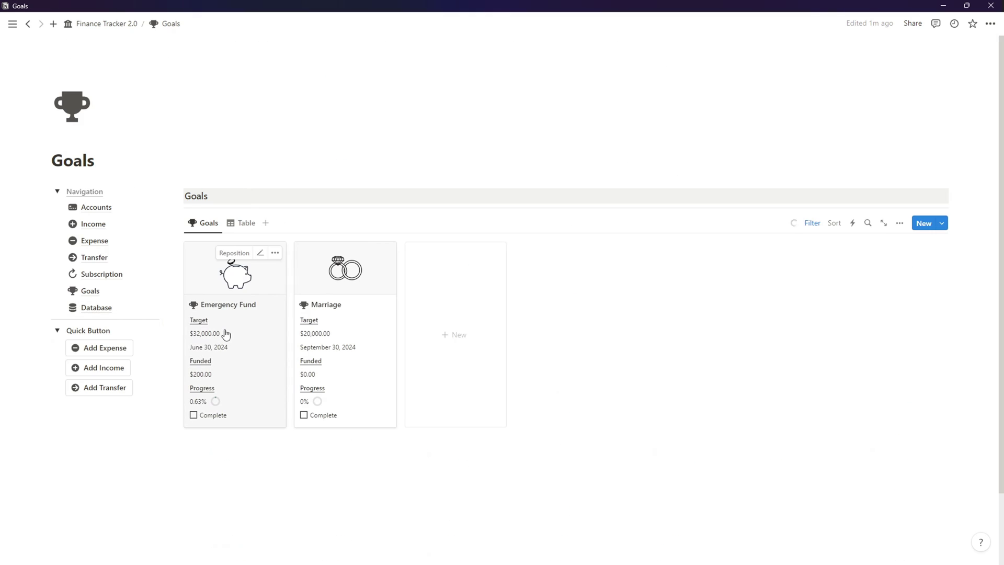
{"action": "scroll", "coordinate": [224, 374], "scroll_direction": "down", "scroll_amount": 2}
{"action": "left_click", "coordinate": [217, 366]}
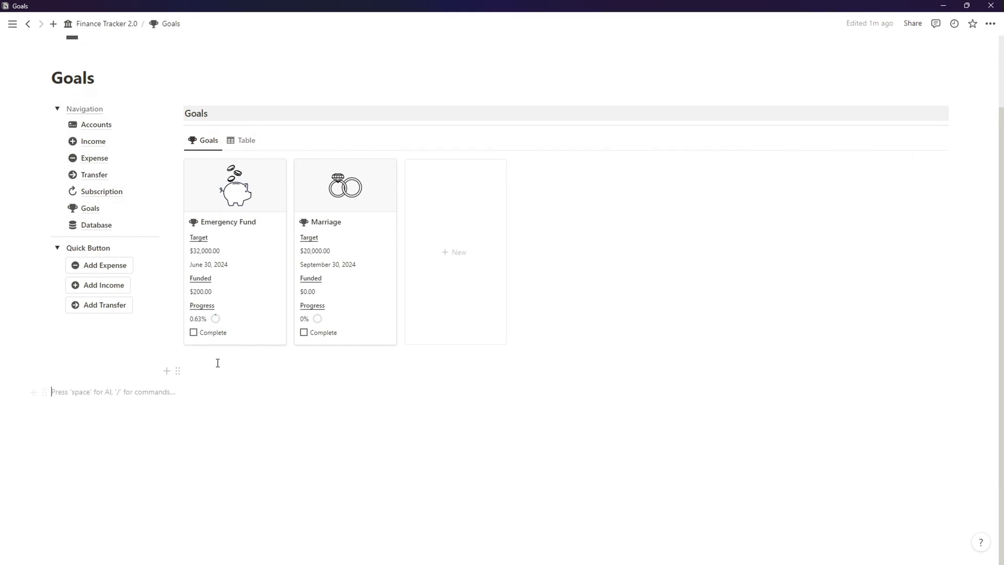
{"action": "key", "text": "Return"}
{"action": "key", "text": "ctrl+v"}
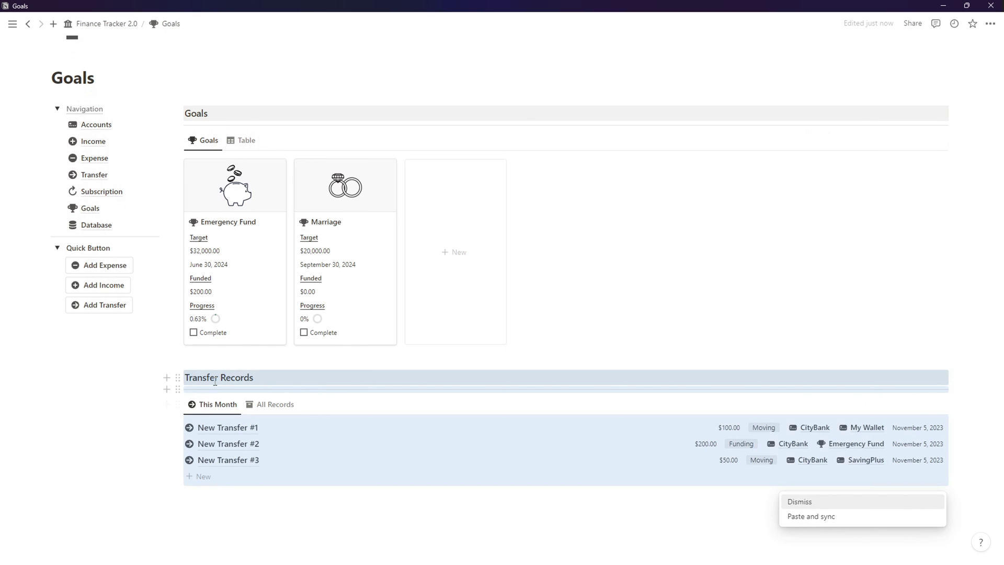
{"action": "double_click", "coordinate": [215, 376]}
{"action": "type", "text": "Funding"}
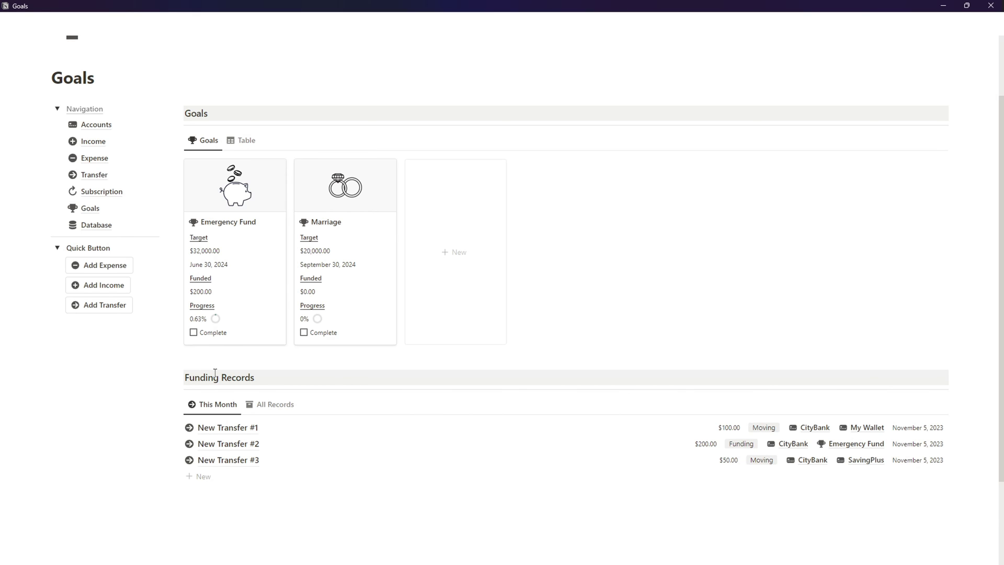
- Delete the All Records view from the Funding Records section
{"action": "left_click", "coordinate": [277, 404]}
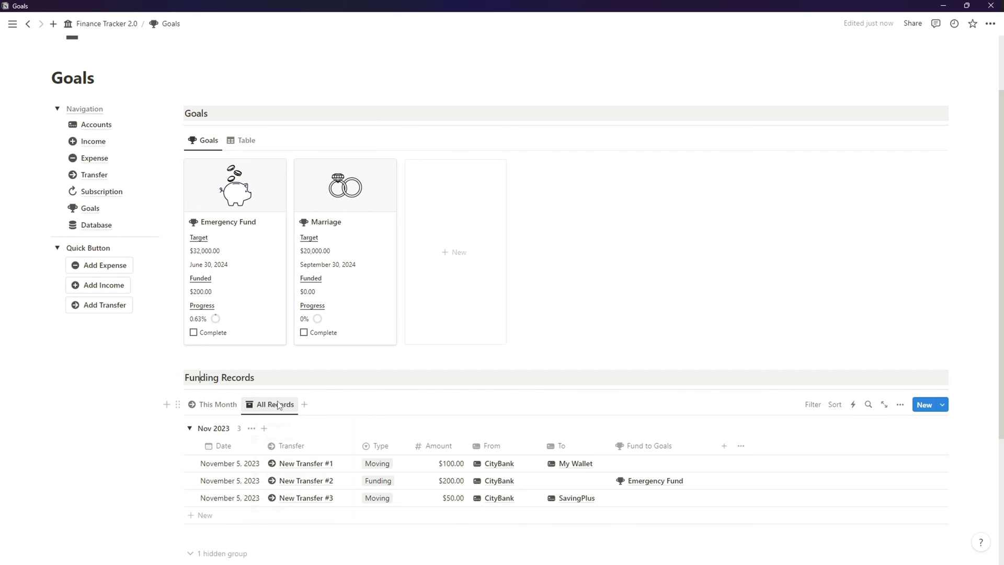
{"action": "left_click", "coordinate": [278, 405]}
{"action": "left_click", "coordinate": [285, 511]}
{"action": "left_click", "coordinate": [538, 296]}
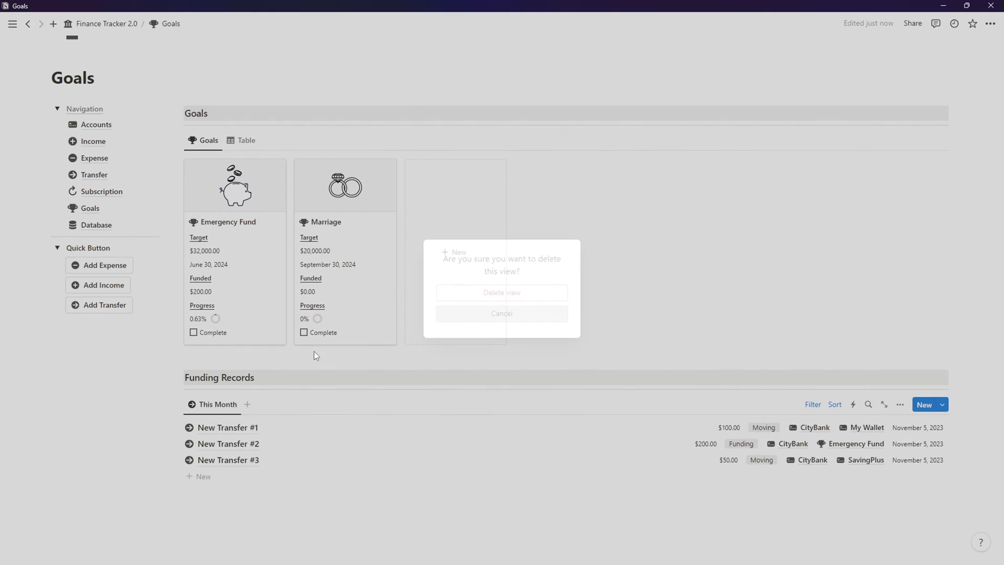
- Remove the This month date filter from the Funding Records view
{"action": "left_click", "coordinate": [799, 401]}
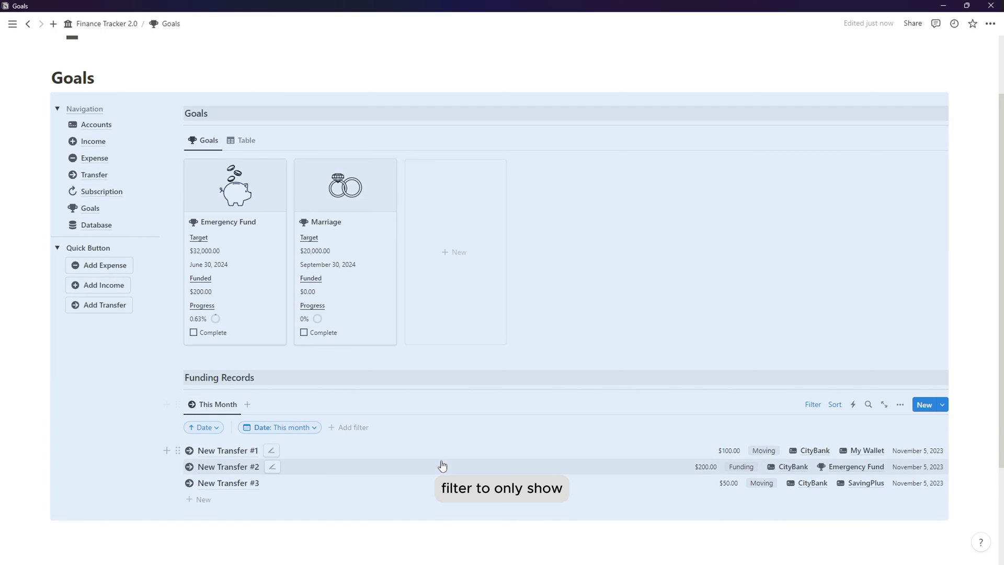
{"action": "left_click", "coordinate": [296, 430]}
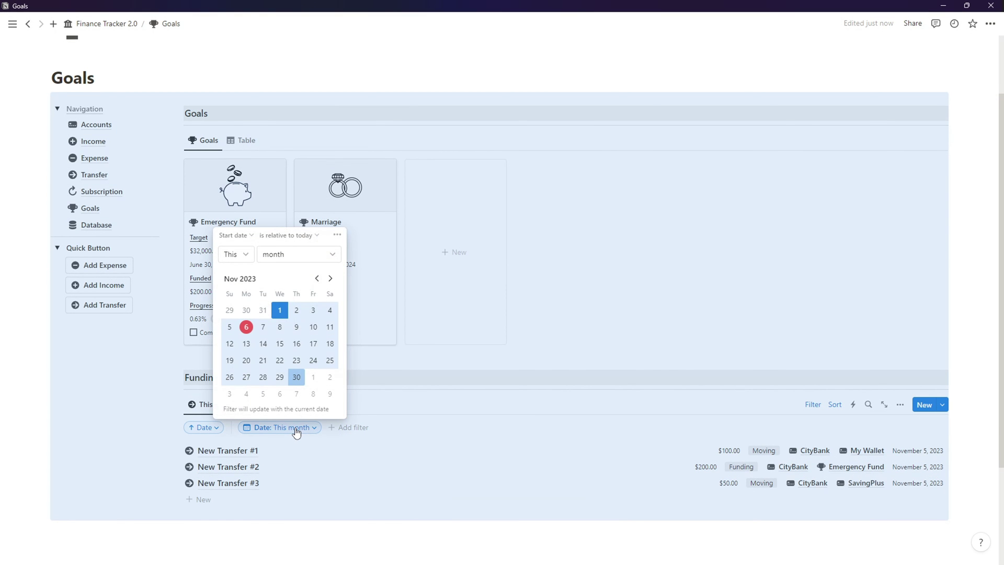
{"action": "left_click", "coordinate": [337, 235]}
{"action": "left_click", "coordinate": [365, 238]}
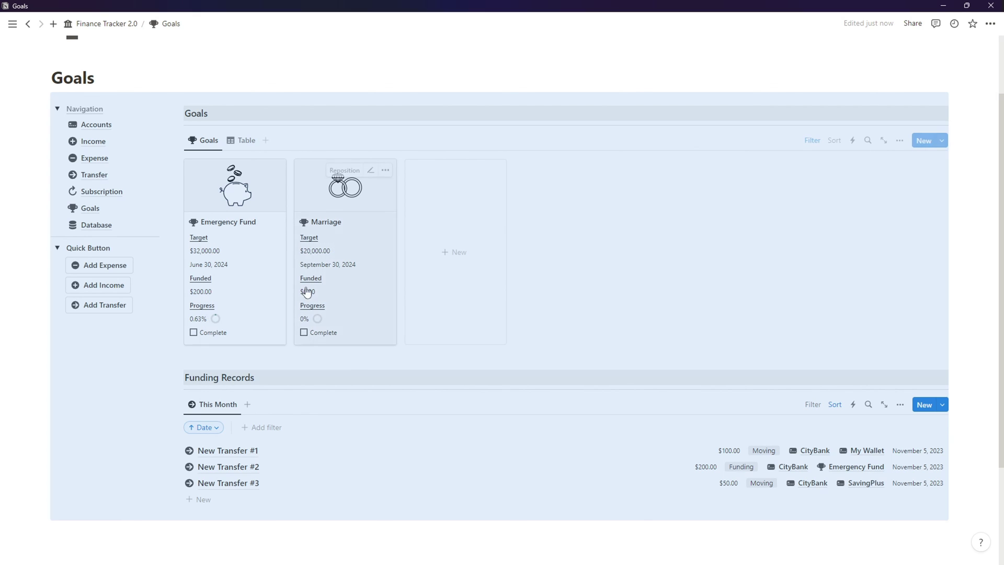
- Filter the Funding Records view by Type so that it only includes Funding transfers
{"action": "left_click", "coordinate": [264, 428]}
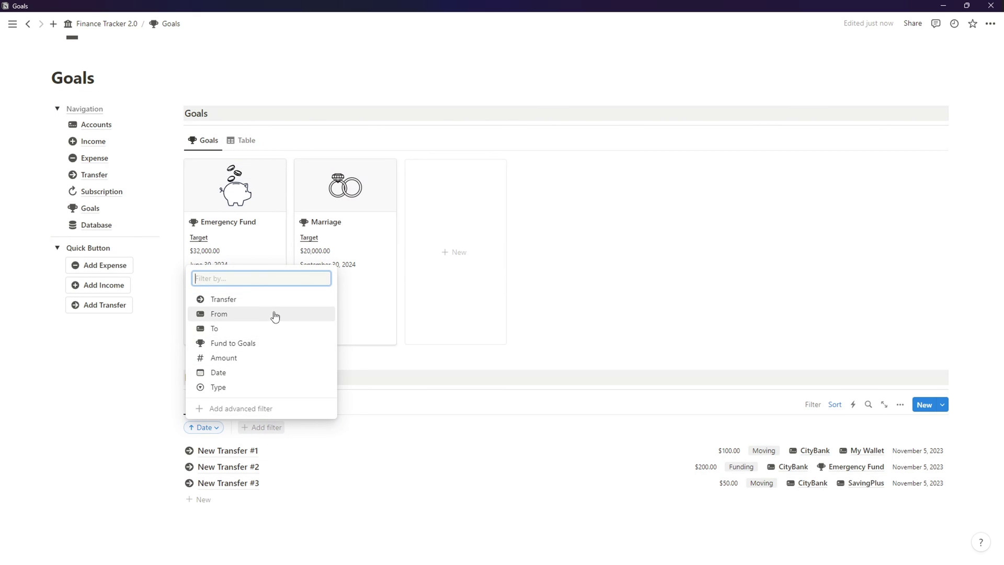
{"action": "left_click", "coordinate": [253, 387]}
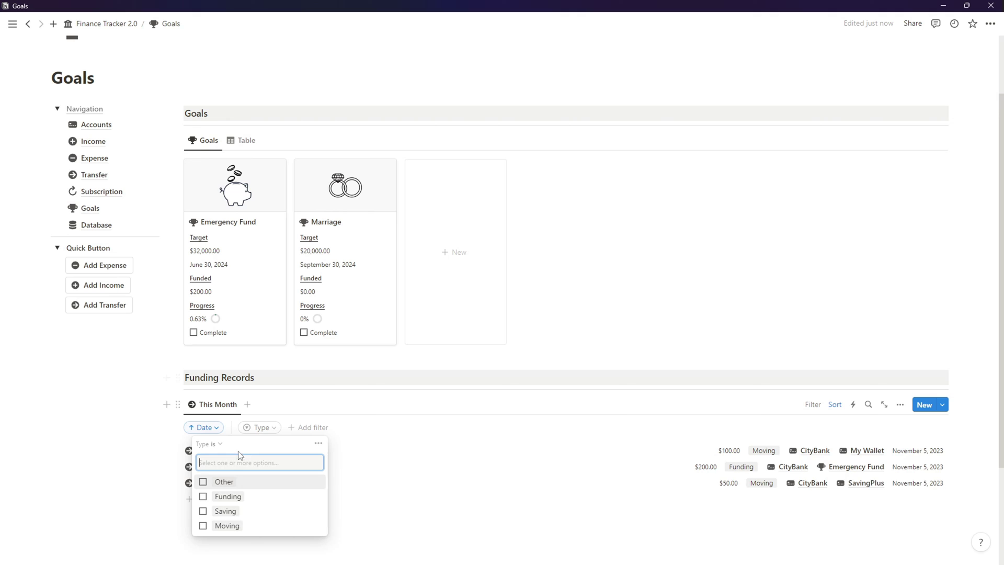
{"action": "left_click", "coordinate": [225, 495]}
{"action": "key", "text": "Escape"}
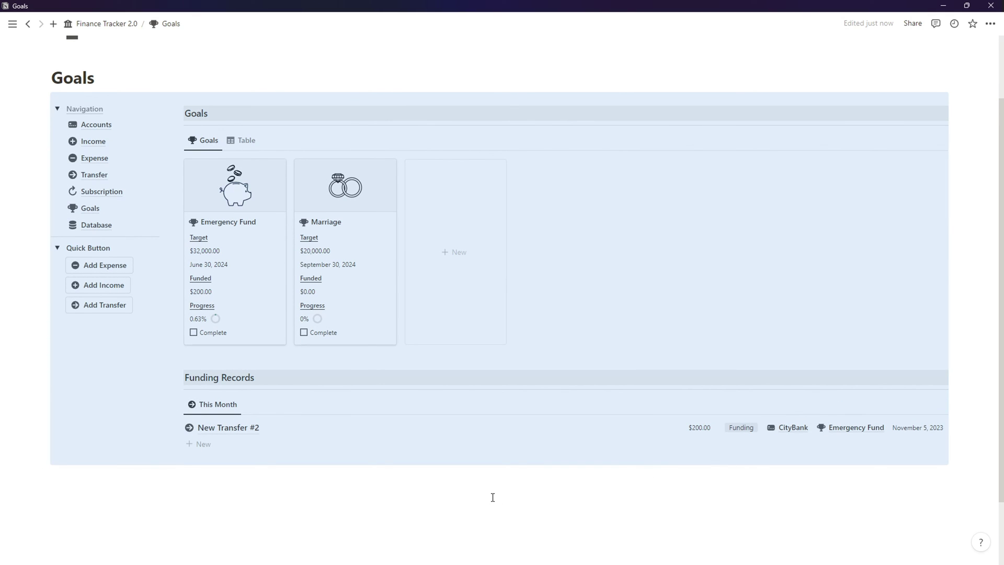
- Rename the This Month view of Funding Records to Funding and close its view options
{"action": "left_click", "coordinate": [230, 410]}
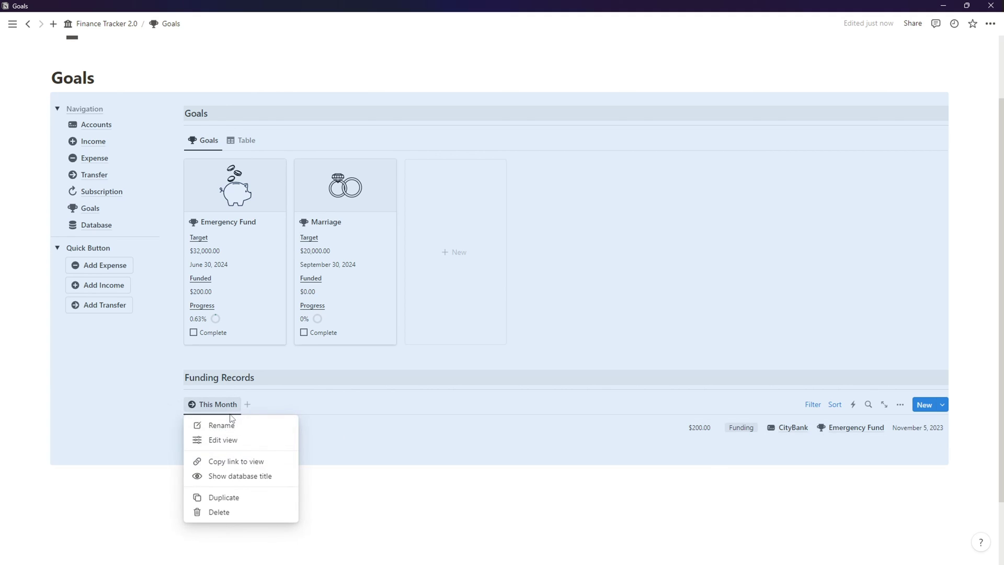
{"action": "left_click", "coordinate": [233, 424]}
{"action": "type", "text": "Funding"}
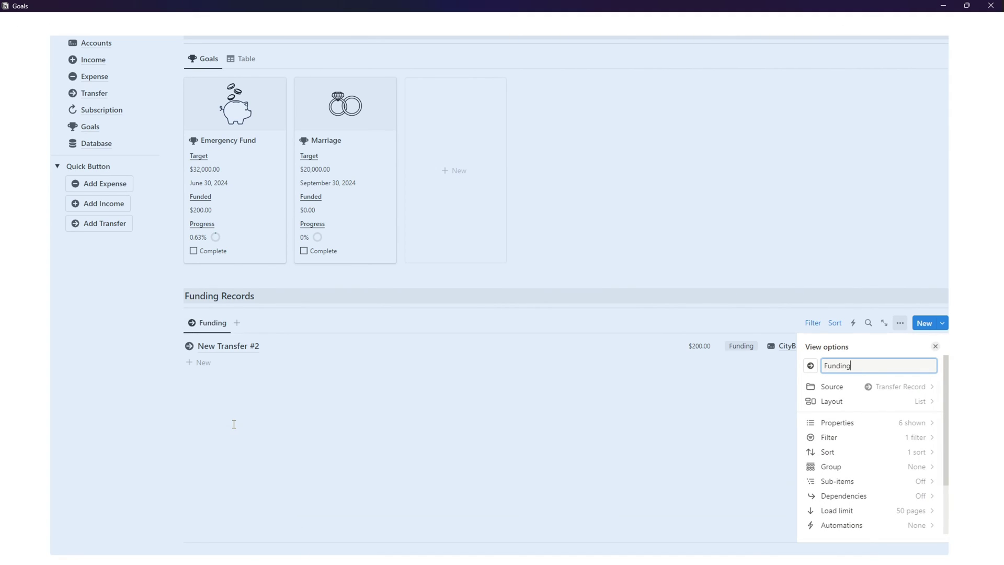
{"action": "left_click", "coordinate": [257, 430]}
{"action": "scroll", "coordinate": [258, 431], "scroll_direction": "up", "scroll_amount": 2}
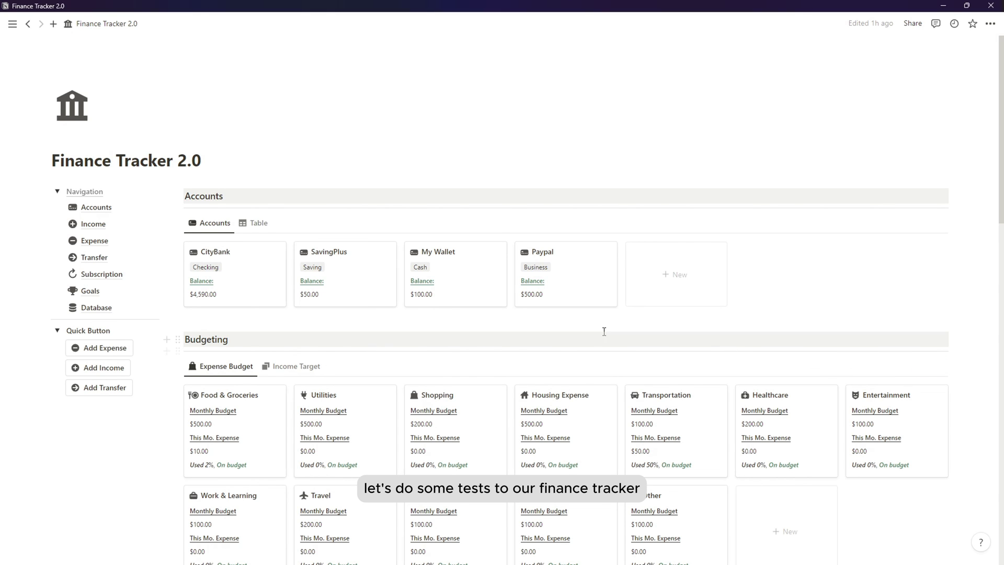
- Create a new account from the Accounts gallery on the Finance Tracker 2.0 page and name it Capital One
{"action": "scroll", "coordinate": [592, 341], "scroll_direction": "down", "scroll_amount": 1}
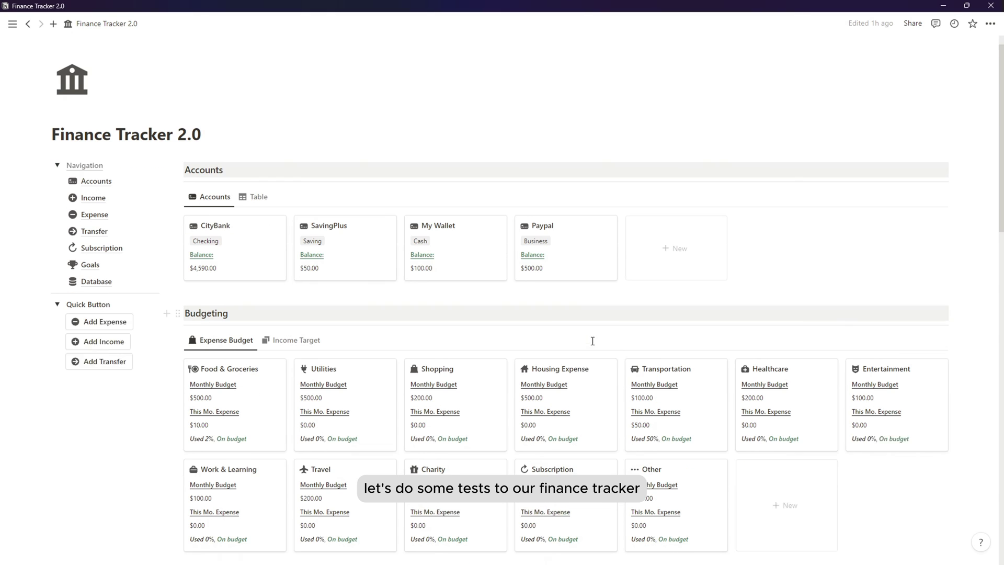
{"action": "scroll", "coordinate": [593, 341], "scroll_direction": "down", "scroll_amount": 1}
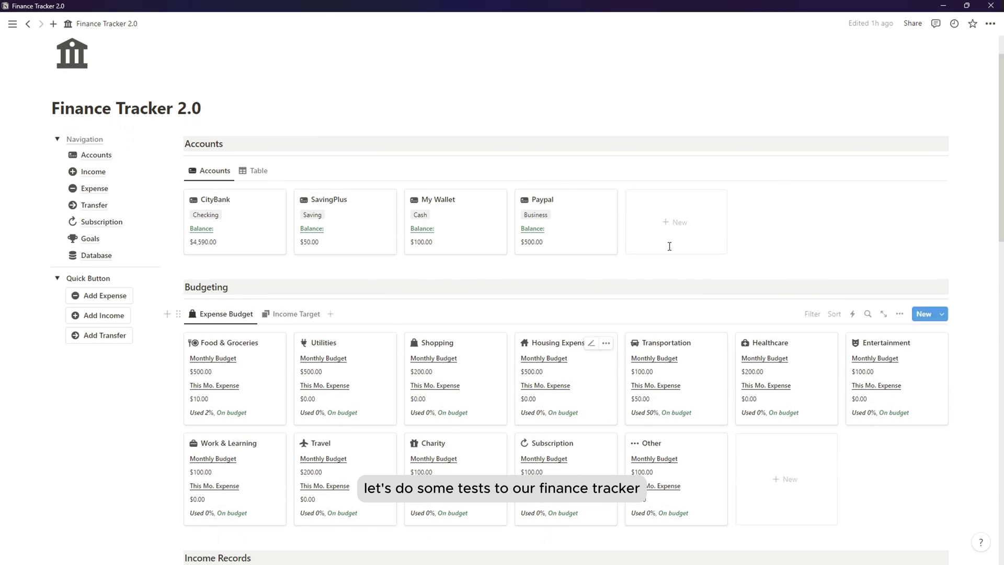
{"action": "left_click", "coordinate": [692, 226]}
{"action": "left_click", "coordinate": [618, 77], "text": "shift"}
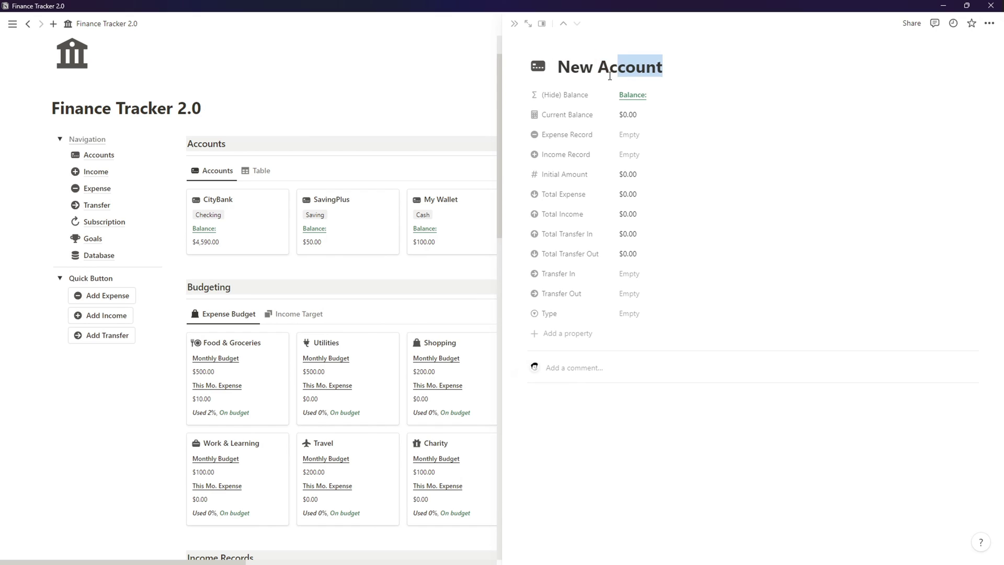
{"action": "triple_click", "coordinate": [565, 72]}
{"action": "type", "text": "Capital One"}
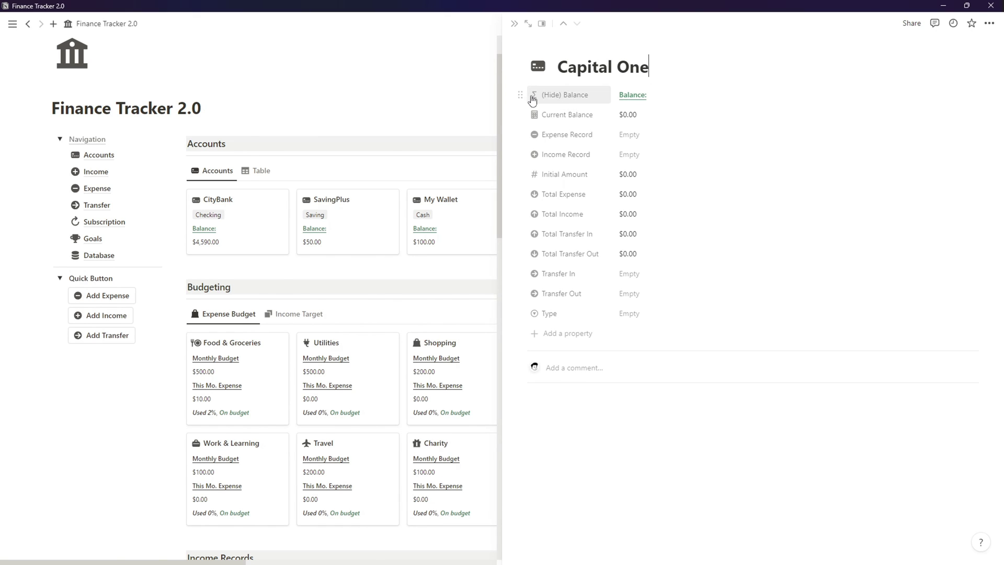
- Hide the (Hide) Balance property on the Capital One account page
{"action": "left_click", "coordinate": [548, 95]}
{"action": "mouse_move", "coordinate": [629, 151]}
{"action": "left_click", "coordinate": [669, 165]}
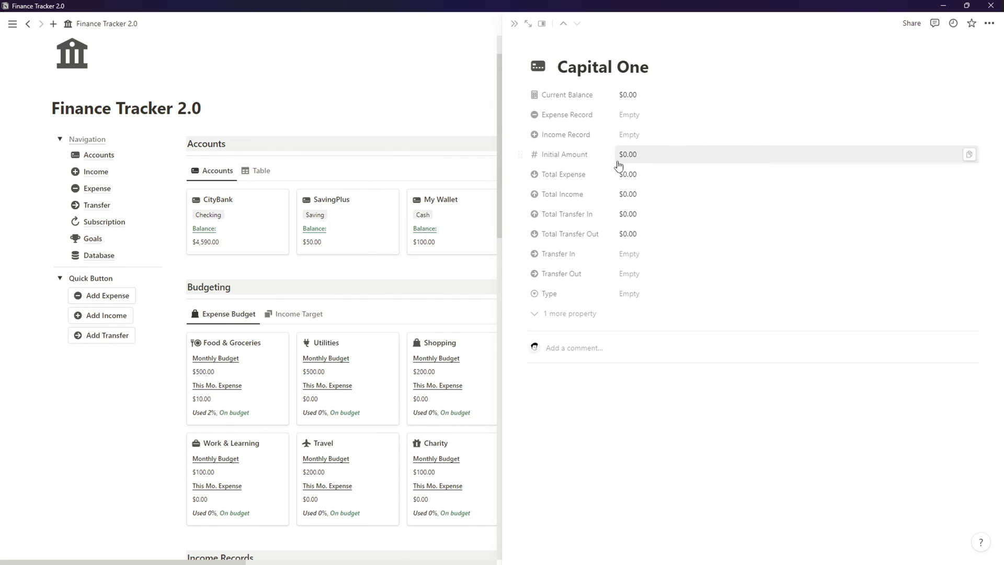
- Move Type and Initial Amount to the head of Capital One's property list and set Type to Checking
{"action": "left_click_drag", "start_coordinate": [590, 163], "coordinate": [589, 112]}
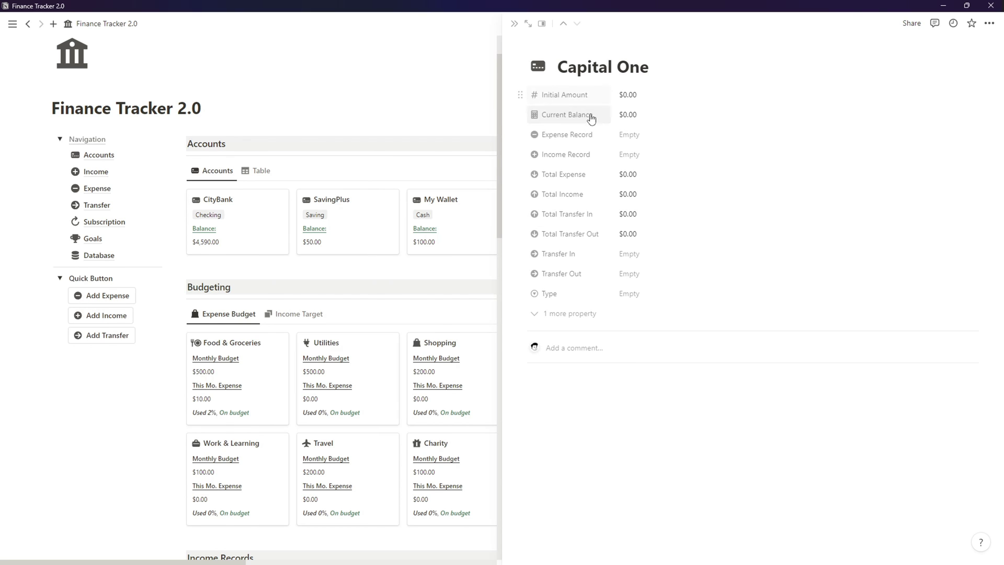
{"action": "left_click_drag", "start_coordinate": [578, 295], "coordinate": [572, 101]}
{"action": "left_click", "coordinate": [629, 96]}
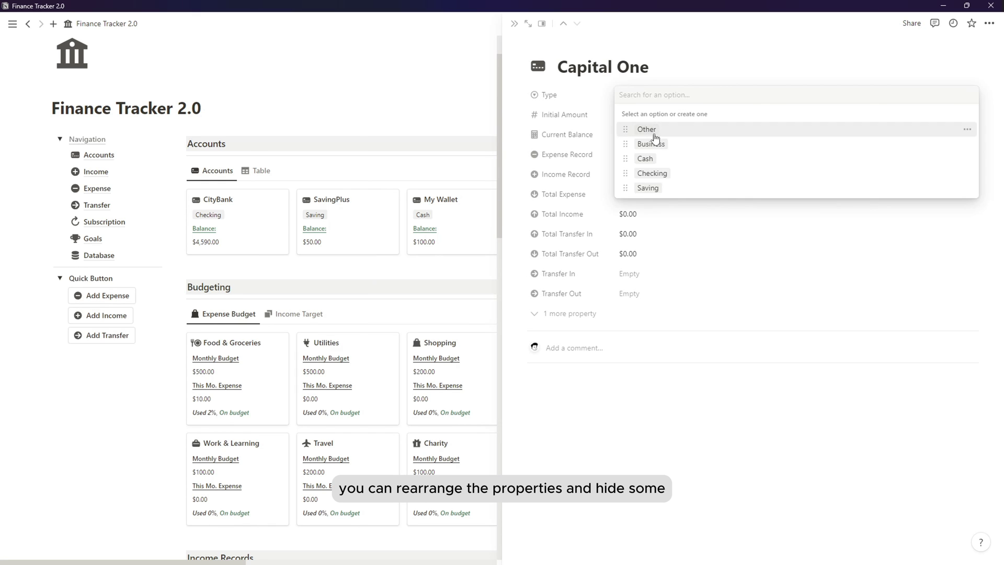
{"action": "left_click", "coordinate": [648, 172]}
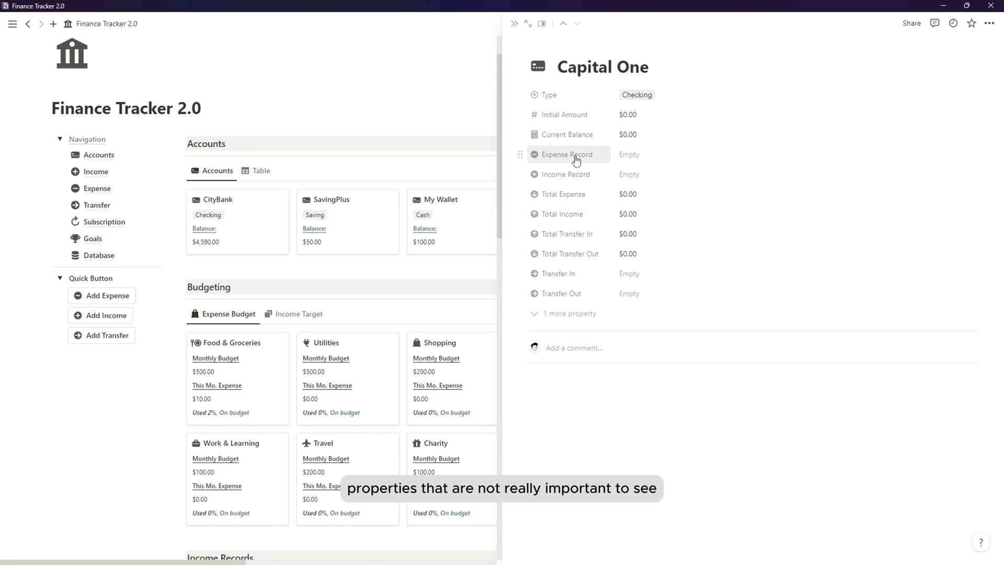
- Move Income Record and Expense Record below Transfer Out, and hide the Transfer In and Transfer Out properties
{"action": "left_click_drag", "start_coordinate": [575, 173], "coordinate": [574, 294]}
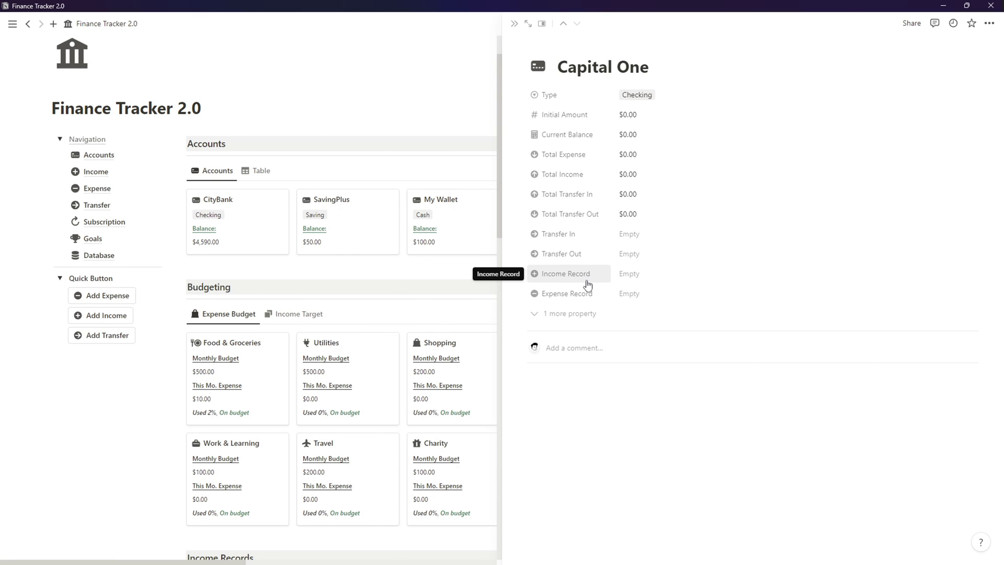
{"action": "left_click", "coordinate": [518, 230]}
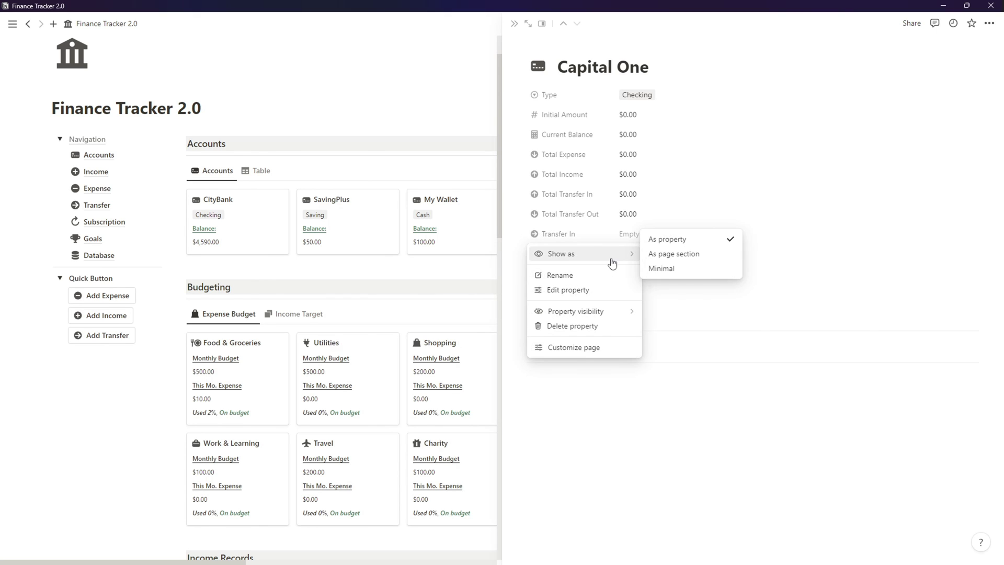
{"action": "mouse_move", "coordinate": [608, 311]}
{"action": "left_click", "coordinate": [654, 325]}
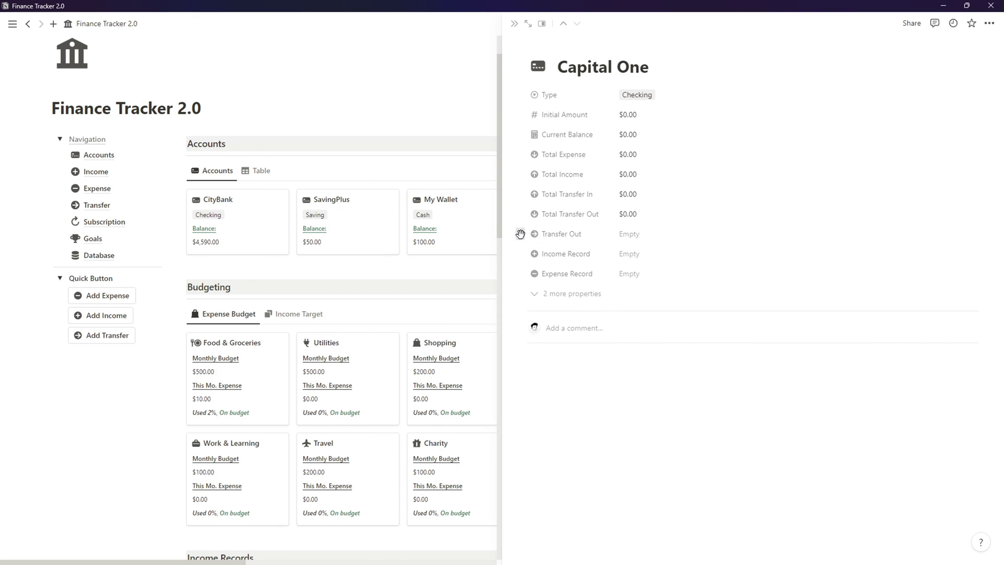
{"action": "left_click", "coordinate": [518, 233]}
{"action": "left_click", "coordinate": [660, 325]}
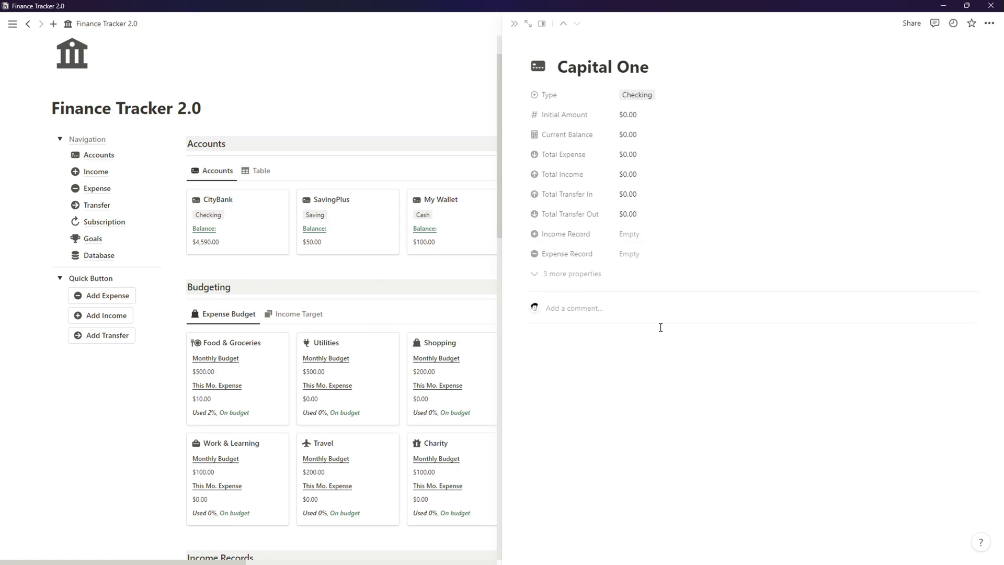
- Set the Income Record property to always hide and Expense Record to hide when empty
{"action": "left_click", "coordinate": [520, 233]}
{"action": "mouse_move", "coordinate": [617, 312]}
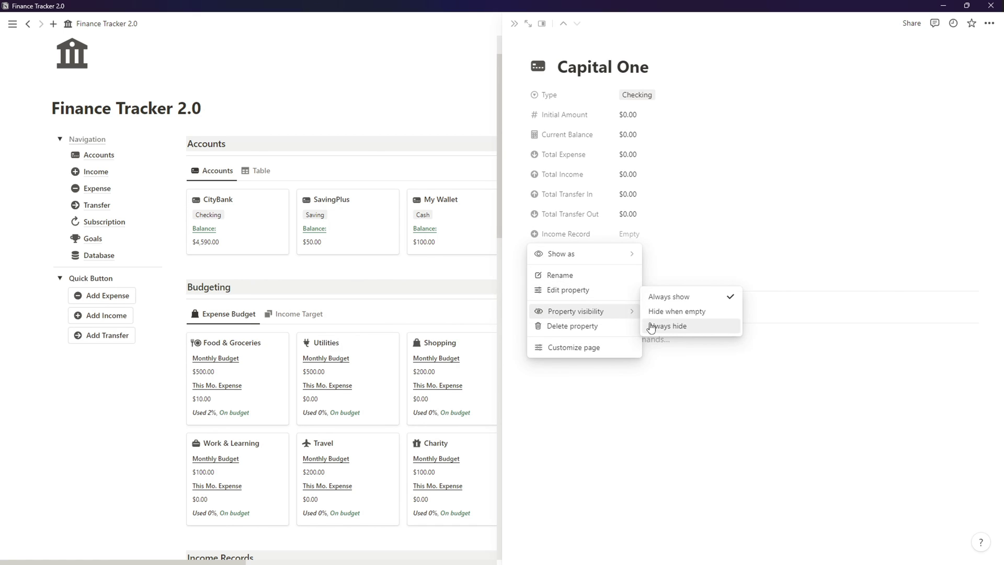
{"action": "left_click", "coordinate": [651, 326]}
{"action": "left_click", "coordinate": [520, 233]}
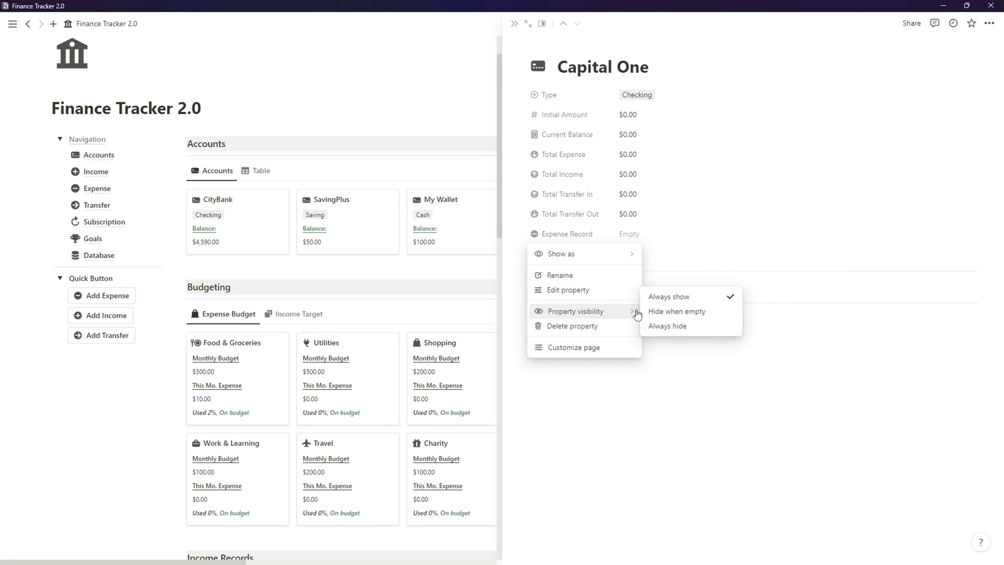
{"action": "left_click", "coordinate": [668, 311]}
- Set Capital One's Initial Amount to 1500 and close the account page
{"action": "left_click", "coordinate": [651, 114]}
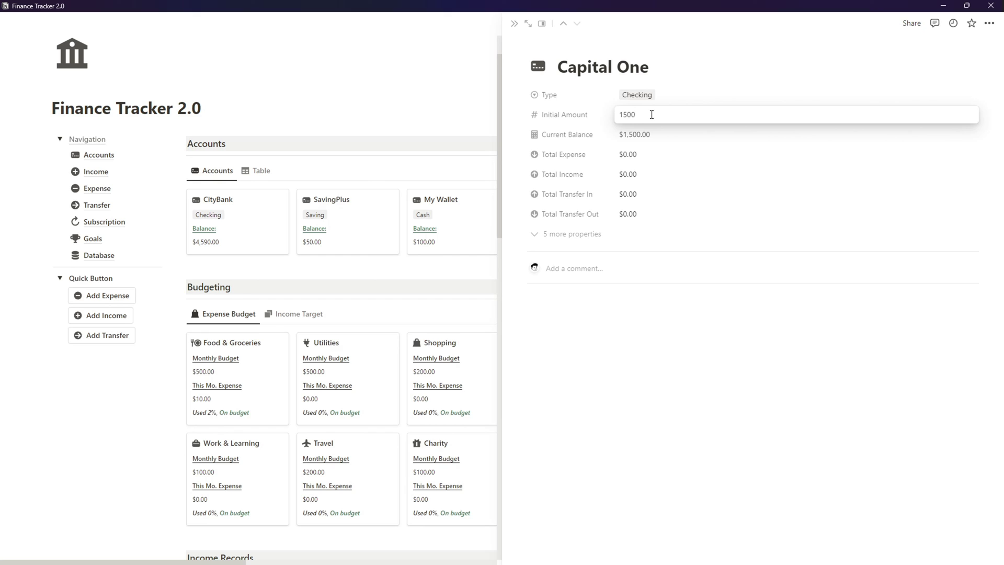
{"action": "key", "text": "Return"}
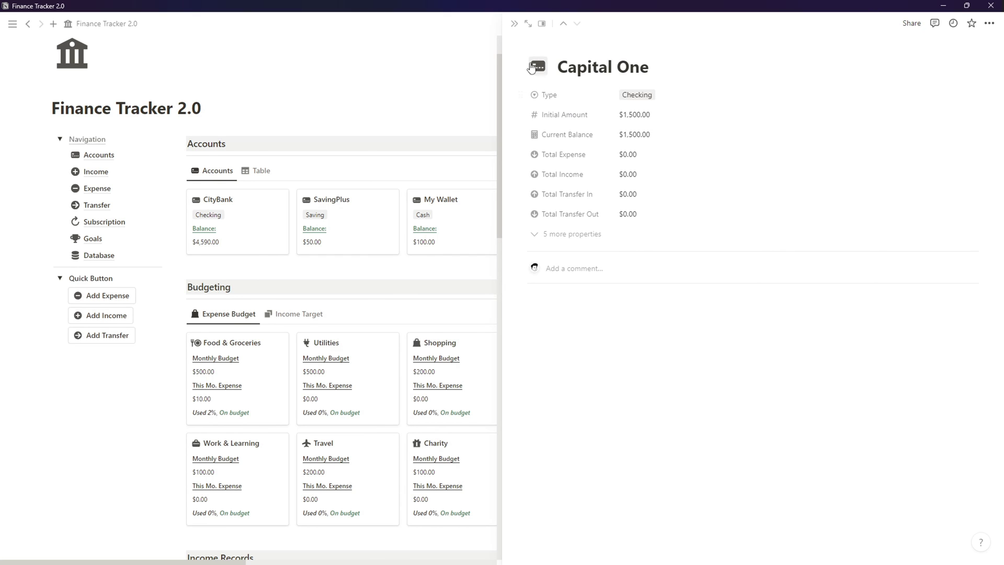
{"action": "left_click", "coordinate": [513, 24]}
- Set the Monthly Budget of Food & Groceries to $700 in the Expense Budget gallery
{"action": "scroll", "coordinate": [707, 188], "scroll_direction": "down", "scroll_amount": 1}
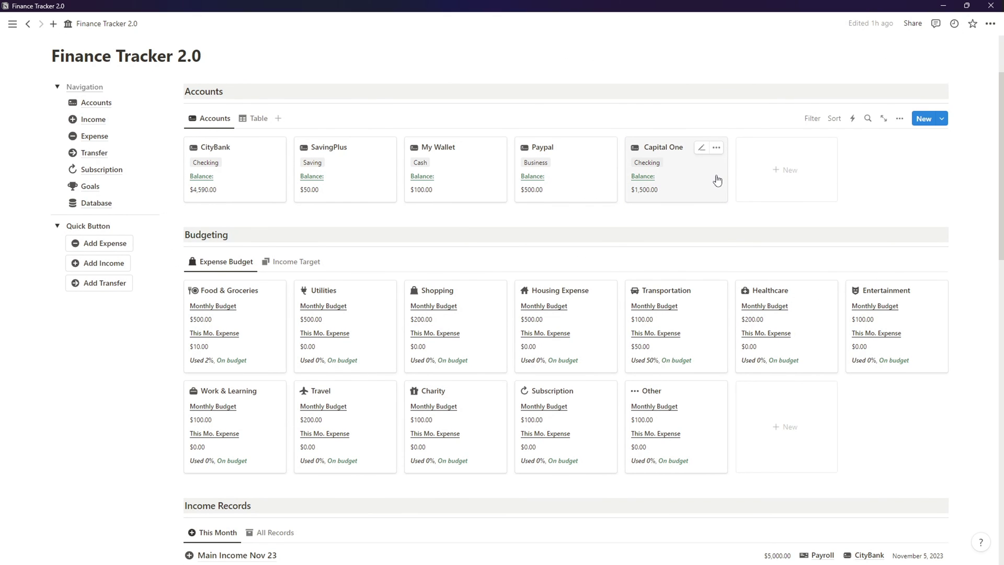
{"action": "scroll", "coordinate": [717, 180], "scroll_direction": "down", "scroll_amount": 1}
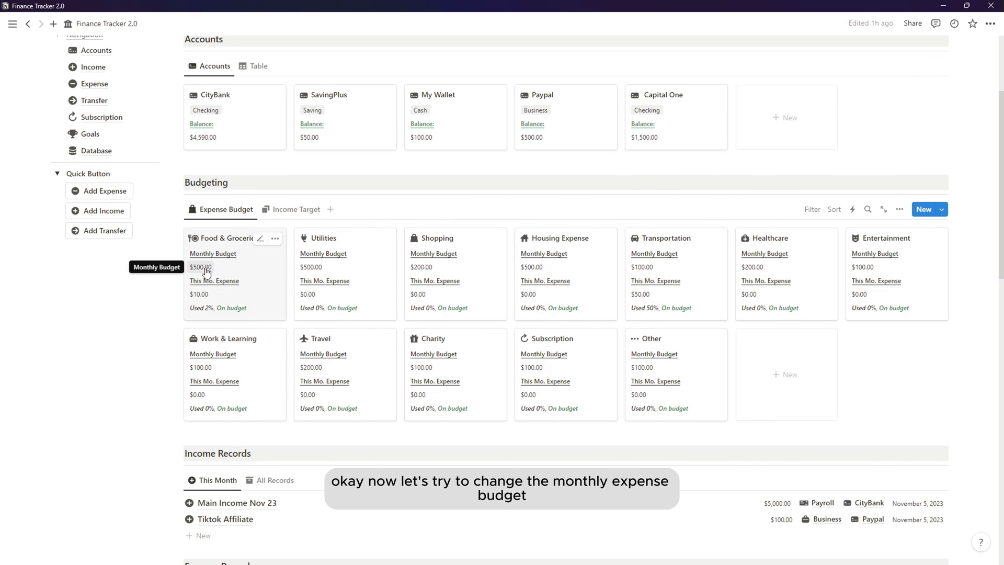
{"action": "left_click", "coordinate": [206, 271]}
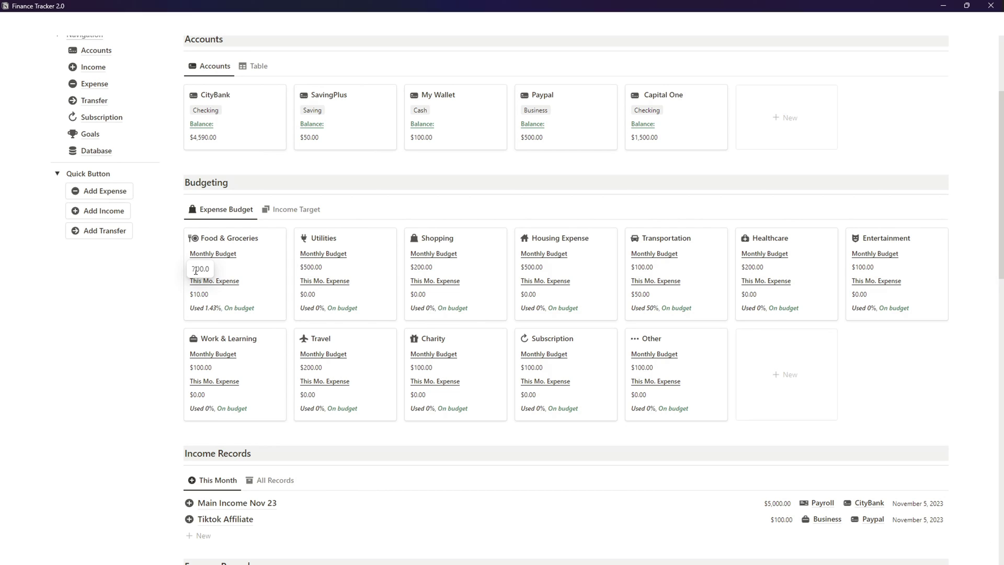
{"action": "key", "text": "Escape"}
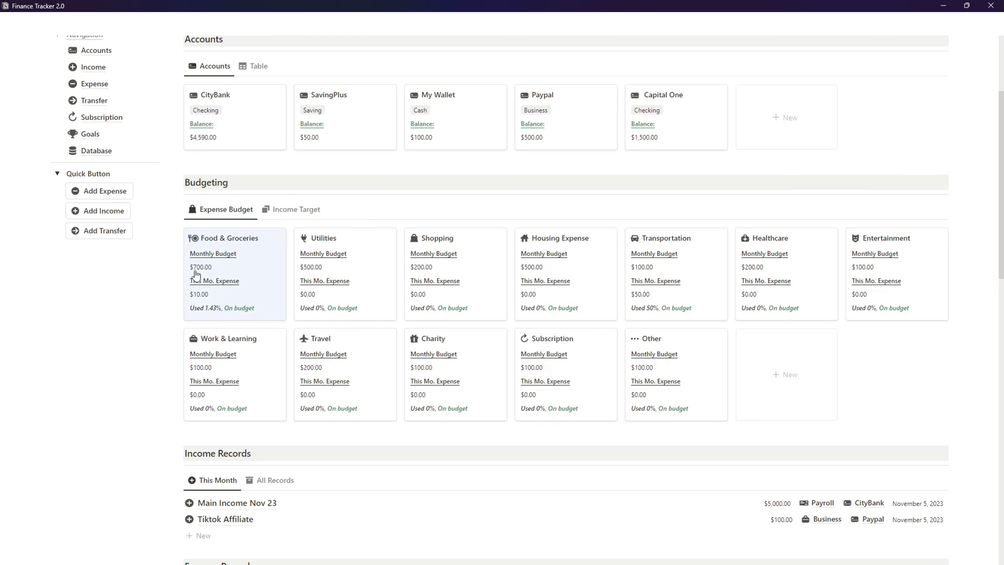
- Set the Monthly Budget of Utilities to $300 in the Expense Budget gallery
{"action": "left_click", "coordinate": [315, 268]}
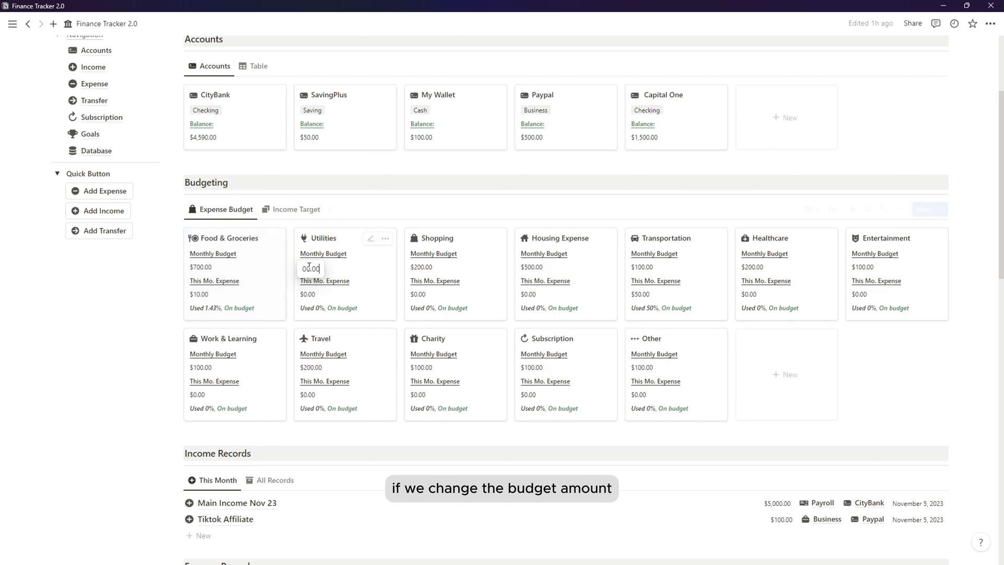
{"action": "key", "text": "Left"}
{"action": "key", "text": "Left"}
{"action": "key", "text": "Left"}
{"action": "key", "text": "Left"}
{"action": "key", "text": "Left"}
{"action": "key", "text": "Left"}
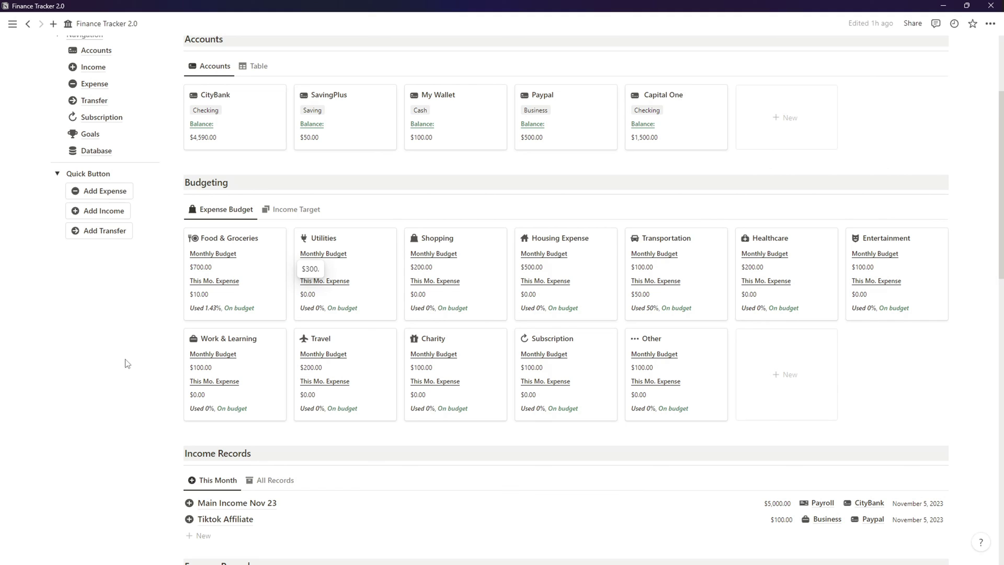
{"action": "key", "text": "Escape"}
- Re-enter $5,000 as Payroll's target in the Income Target view of Budgeting, and return to the Expense Budget view
{"action": "scroll", "coordinate": [376, 302], "scroll_direction": "down", "scroll_amount": 1}
{"action": "scroll", "coordinate": [375, 302], "scroll_direction": "down", "scroll_amount": 1}
{"action": "left_click", "coordinate": [296, 104]}
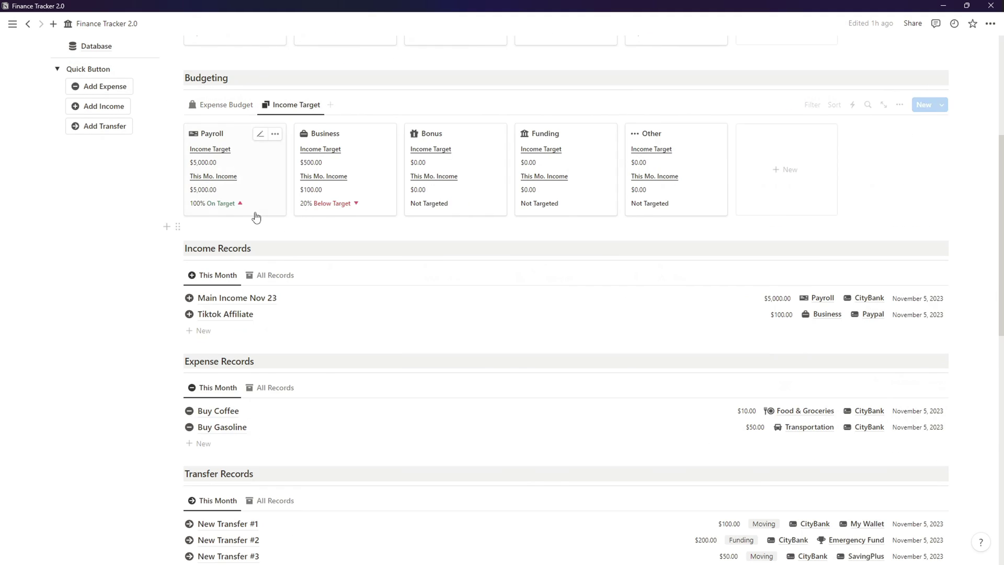
{"action": "scroll", "coordinate": [246, 236], "scroll_direction": "up", "scroll_amount": 1}
{"action": "left_click", "coordinate": [195, 218]}
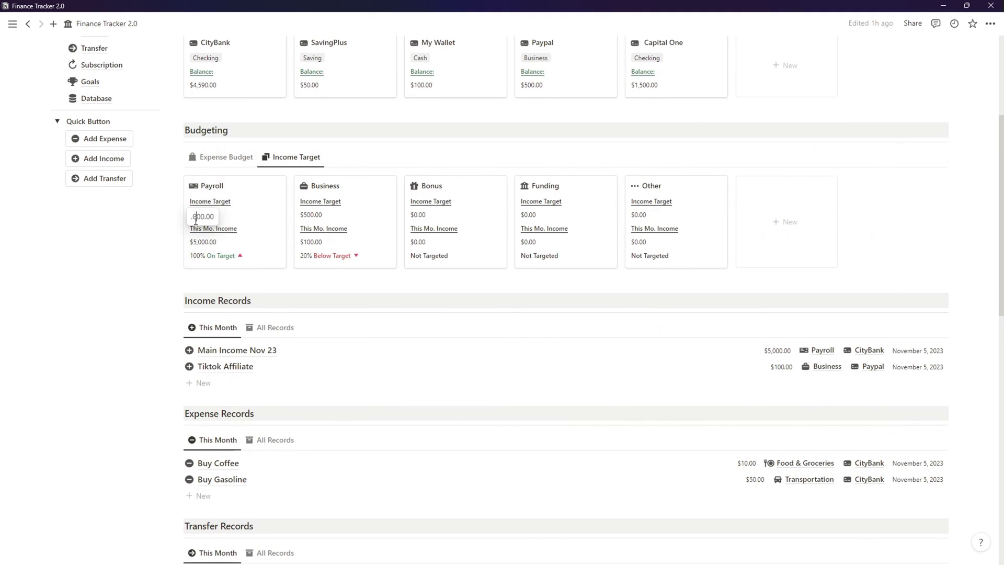
{"action": "key", "text": "BackSpace"}
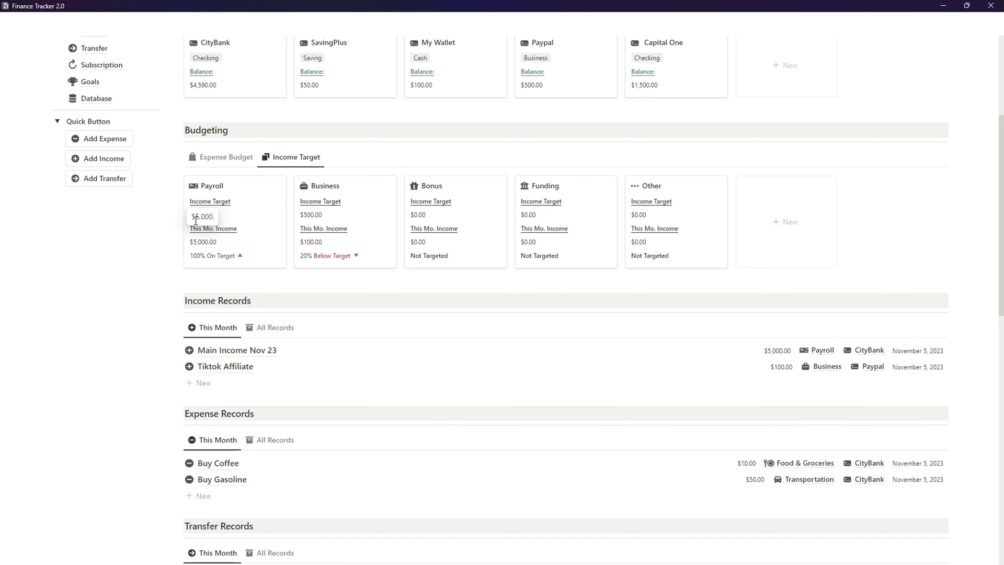
{"action": "key", "text": "Escape"}
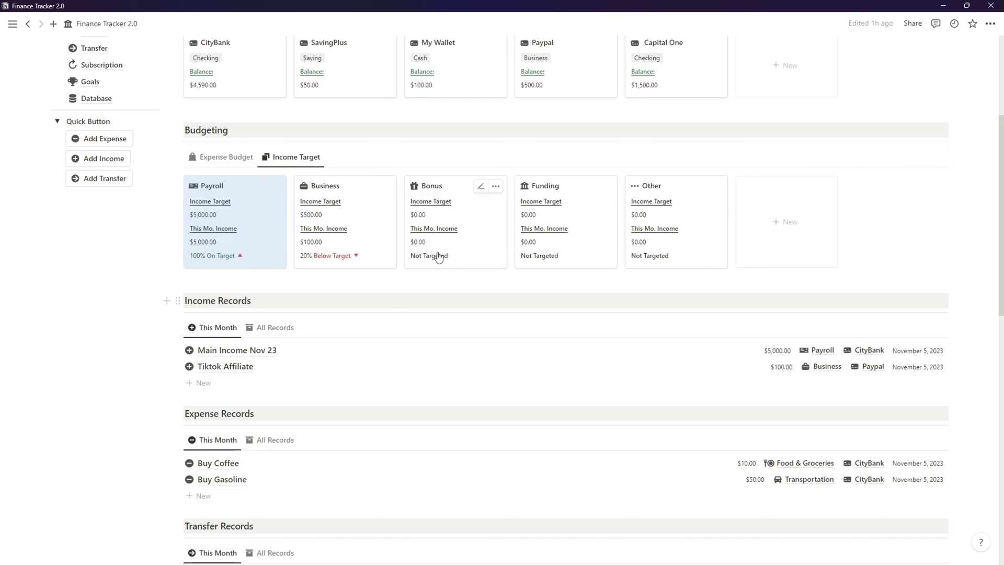
{"action": "scroll", "coordinate": [157, 282], "scroll_direction": "up", "scroll_amount": 2}
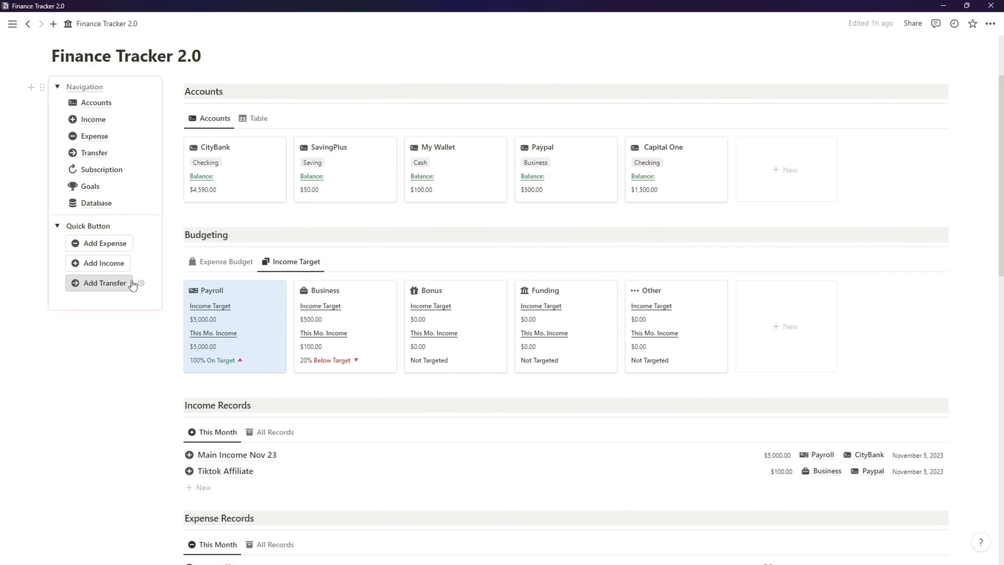
{"action": "left_click", "coordinate": [233, 262]}
- Add a new entry to Income Records and name it Youtube Revenue Nov 23
{"action": "scroll", "coordinate": [230, 283], "scroll_direction": "down", "scroll_amount": 2}
{"action": "scroll", "coordinate": [229, 291], "scroll_direction": "down", "scroll_amount": 3}
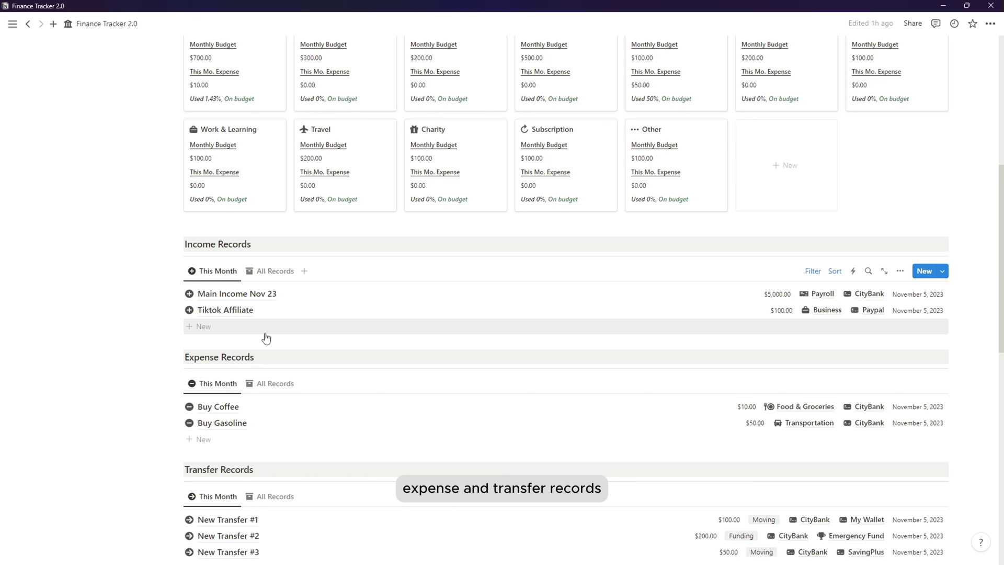
{"action": "scroll", "coordinate": [265, 335], "scroll_direction": "down", "scroll_amount": 1}
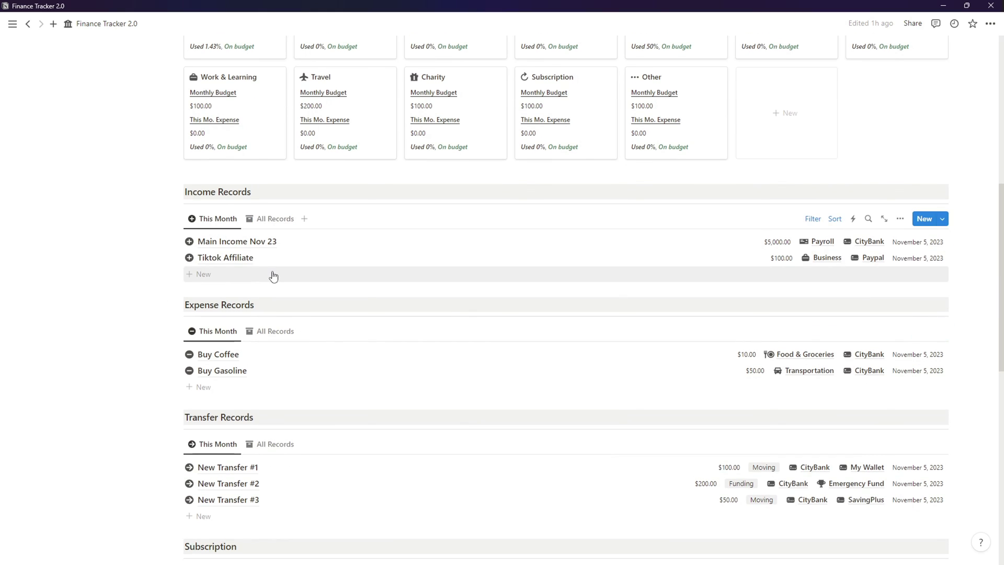
{"action": "left_click", "coordinate": [273, 275]}
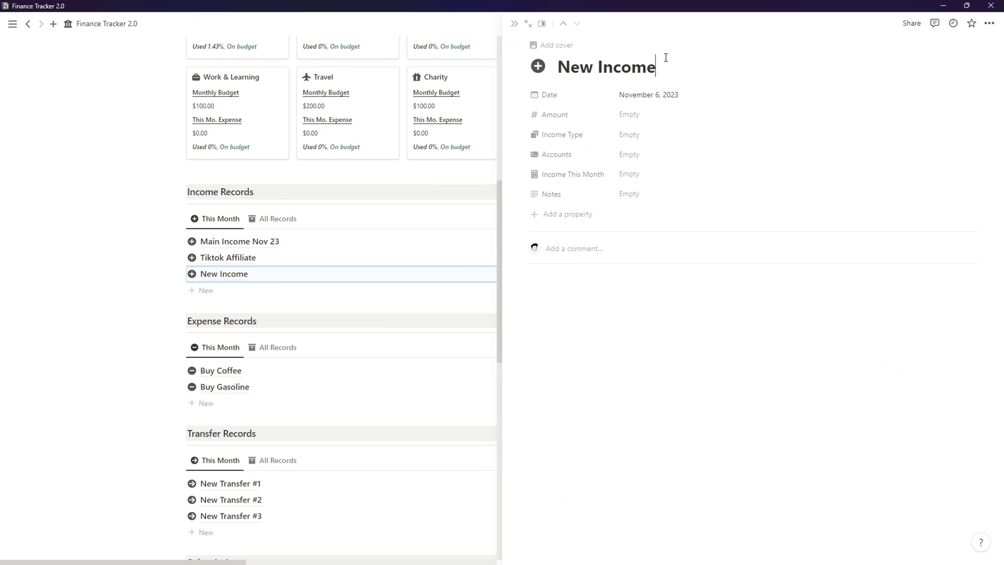
{"action": "triple_click", "coordinate": [649, 68]}
{"action": "type", "text": "Youtube Revenue Nov 23"}
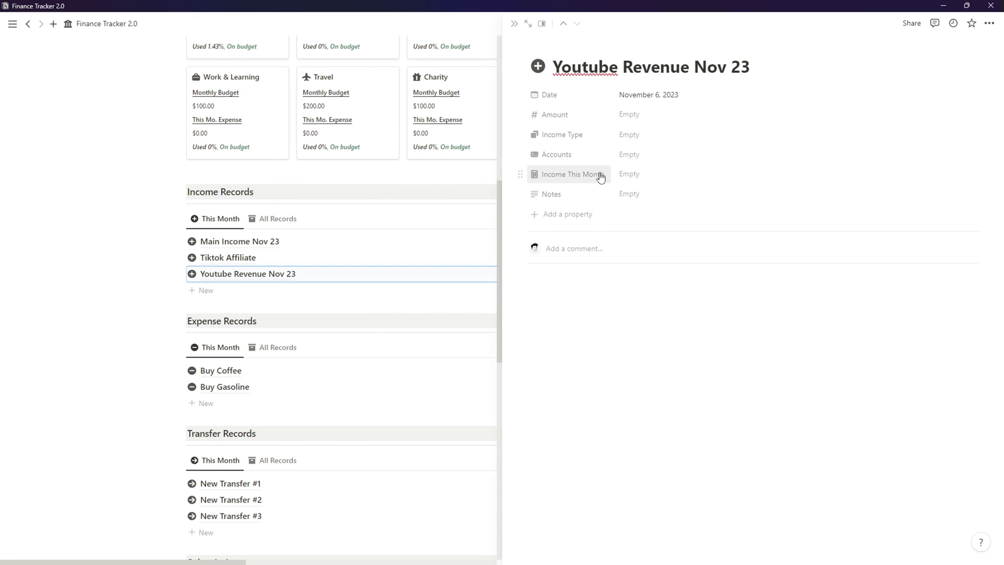
- Set the Youtube Revenue Nov 23 record's Amount to $300, Income Type to Business and account to Paypal
{"action": "left_click", "coordinate": [660, 114]}
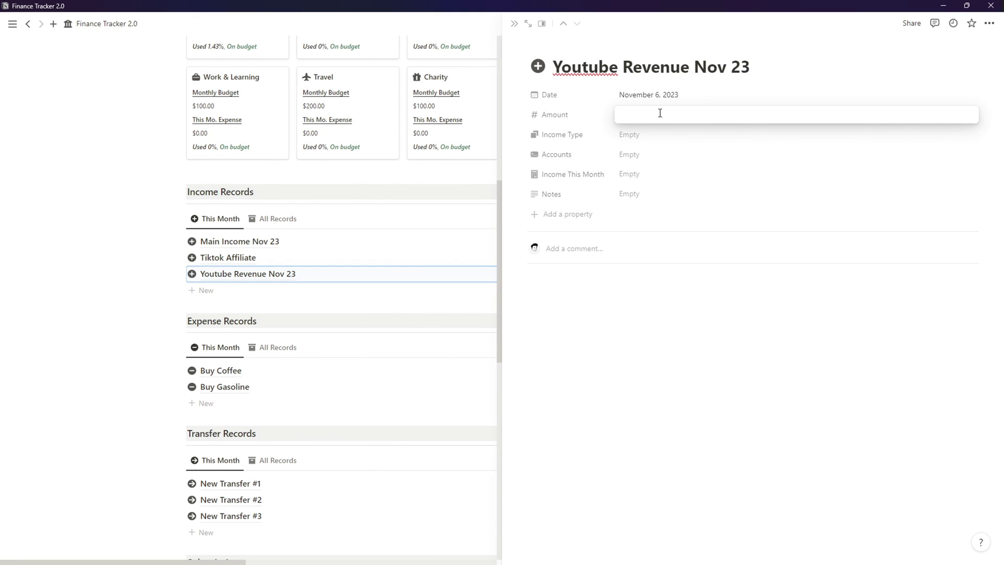
{"action": "left_click", "coordinate": [660, 137]}
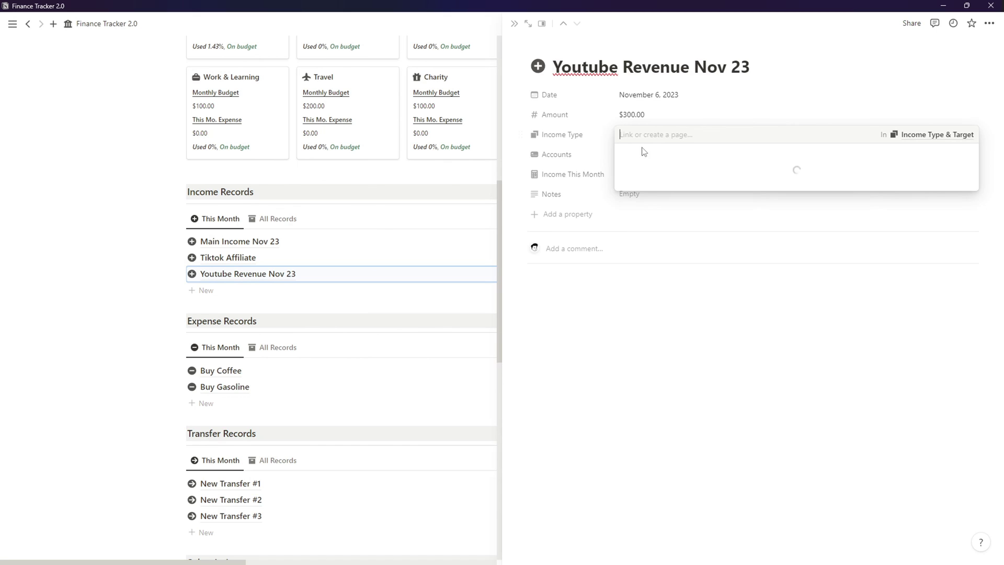
{"action": "left_click", "coordinate": [674, 220]}
{"action": "left_click", "coordinate": [584, 159]}
{"action": "left_click", "coordinate": [632, 154]}
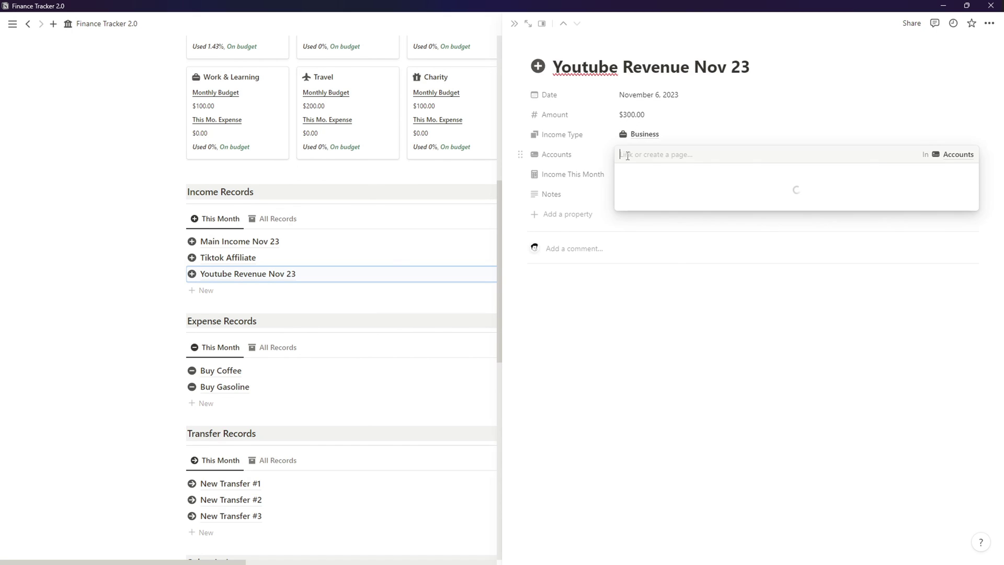
{"action": "left_click", "coordinate": [692, 206]}
- Move the Notes property above Income This Month and close the Youtube Revenue Nov 23 record
{"action": "left_click", "coordinate": [579, 199]}
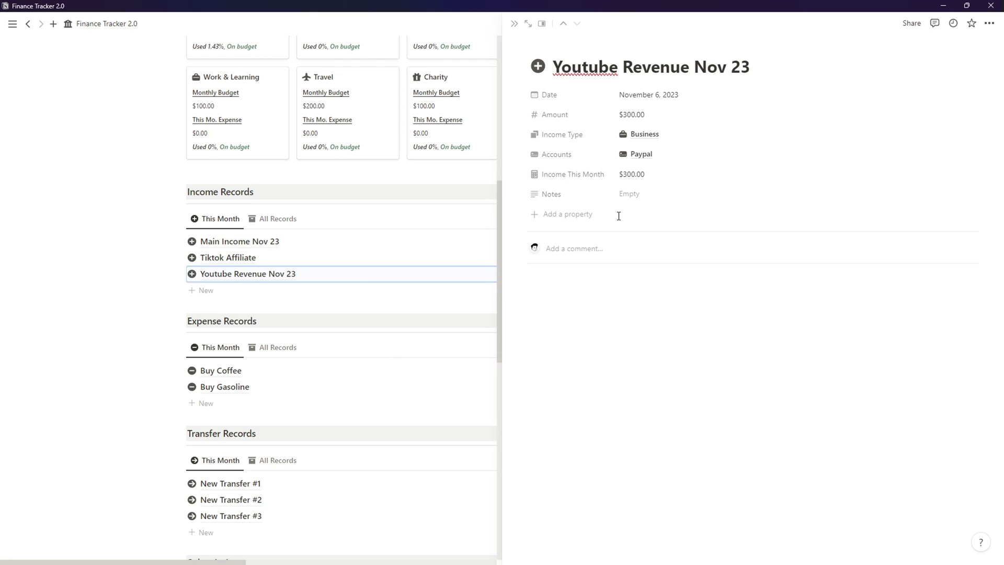
{"action": "left_click_drag", "start_coordinate": [594, 186], "coordinate": [655, 194]}
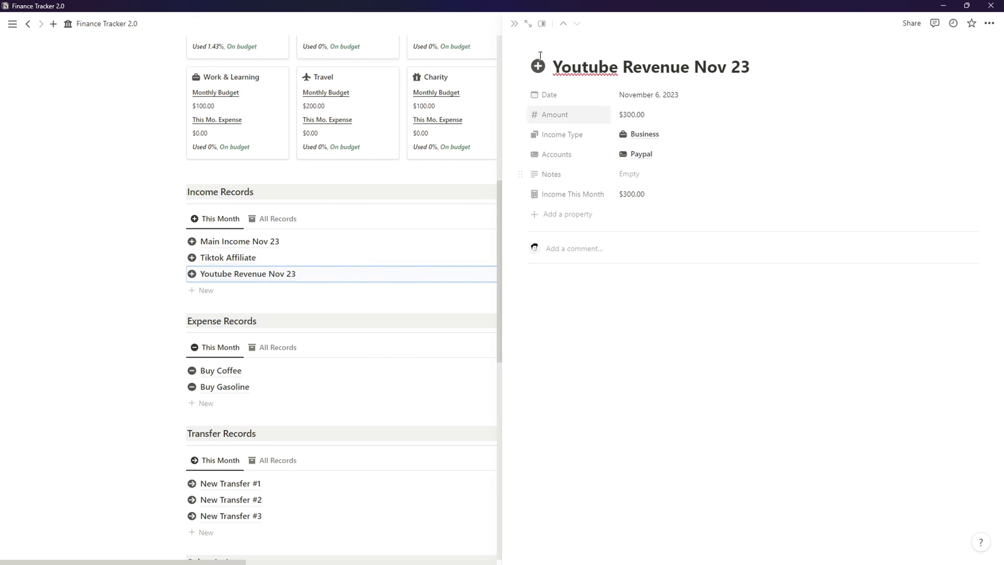
{"action": "left_click", "coordinate": [514, 24]}
- Check the new entry in Income Records and the Paypal balance in the Accounts gallery
{"action": "scroll", "coordinate": [229, 336], "scroll_direction": "down", "scroll_amount": 2}
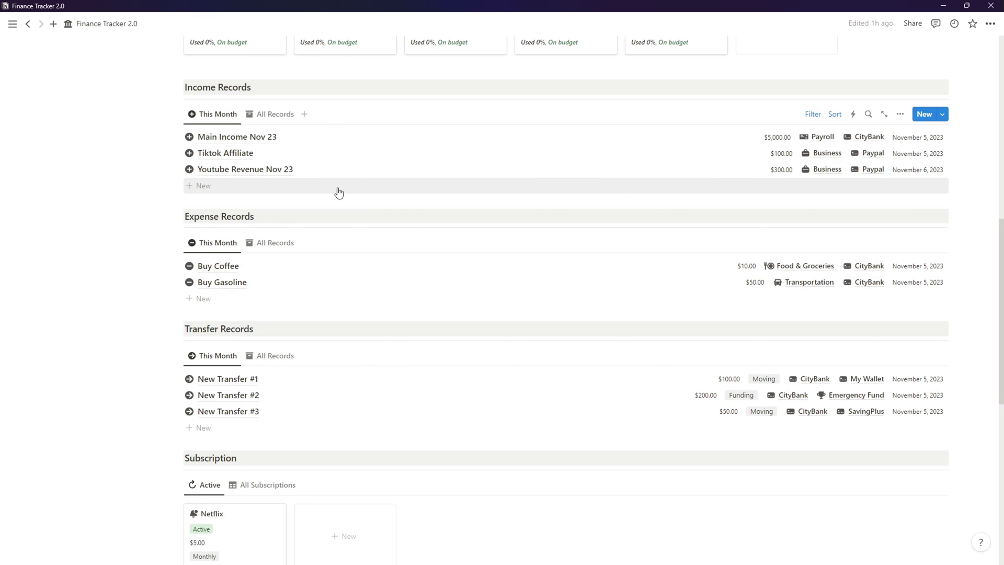
{"action": "scroll", "coordinate": [117, 261], "scroll_direction": "up", "scroll_amount": 1}
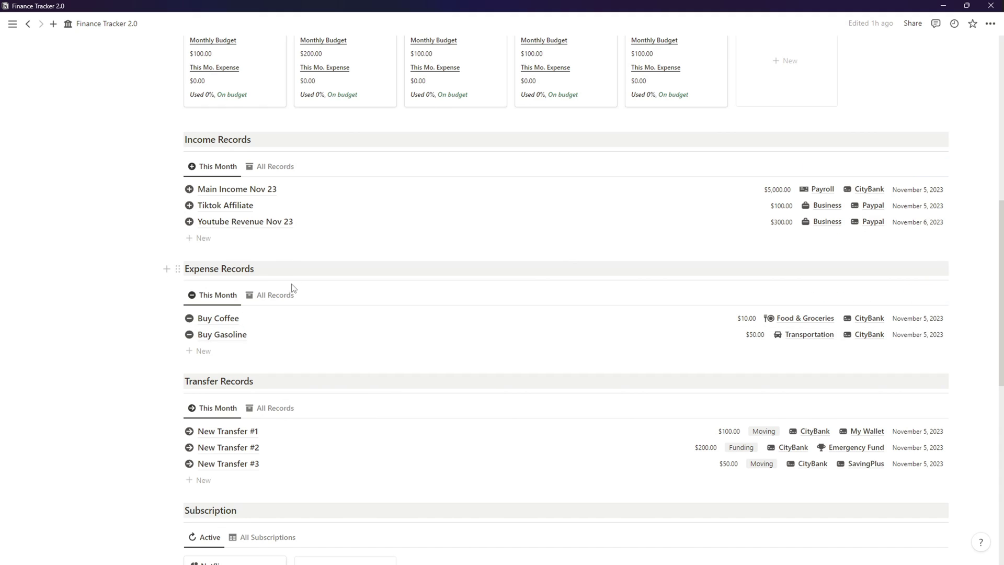
{"action": "scroll", "coordinate": [450, 352], "scroll_direction": "up", "scroll_amount": 6}
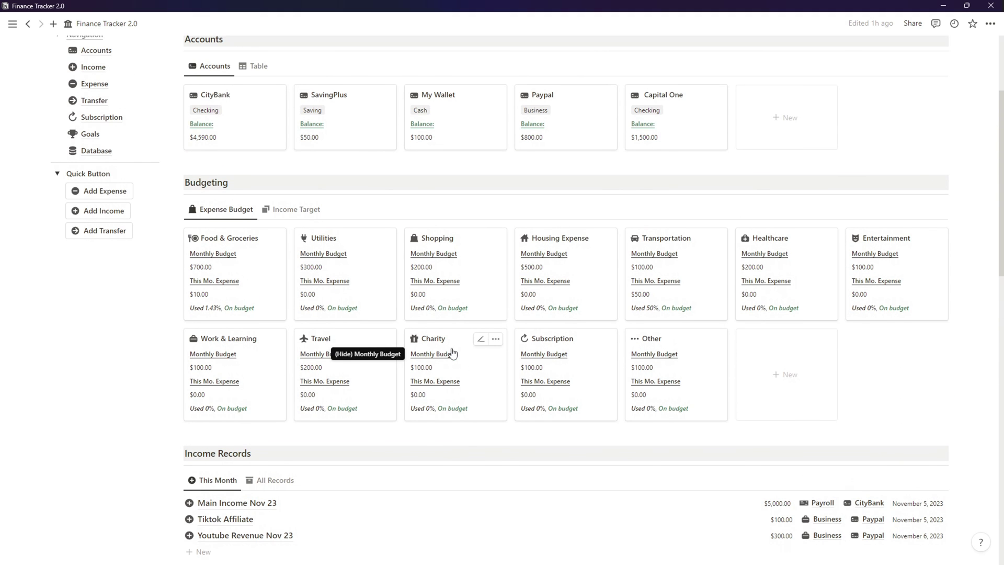
- Set the Youtube Revenue Nov 23 record's Amount to $500 in Income Records
{"action": "scroll", "coordinate": [452, 352], "scroll_direction": "down", "scroll_amount": 1}
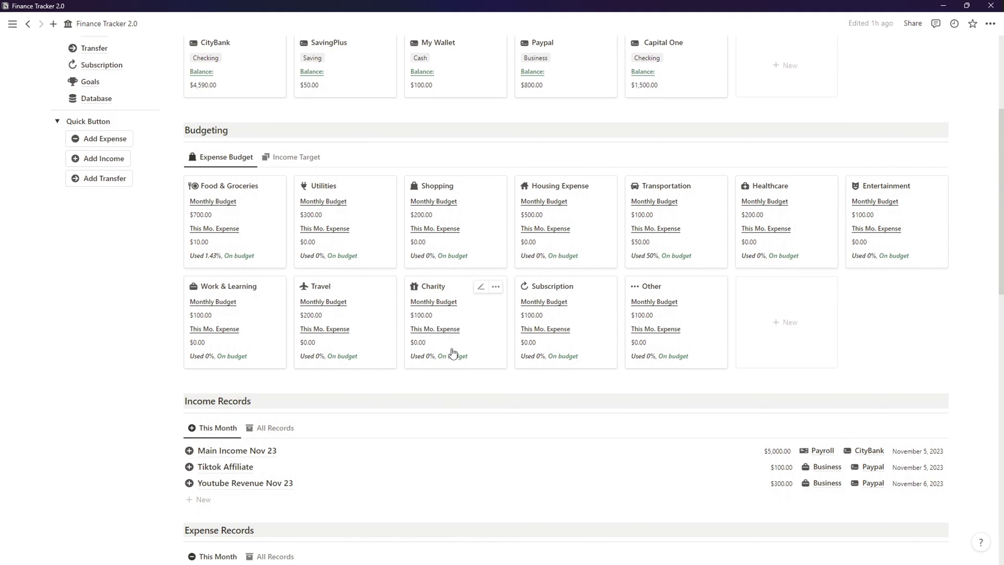
{"action": "left_click", "coordinate": [778, 483]}
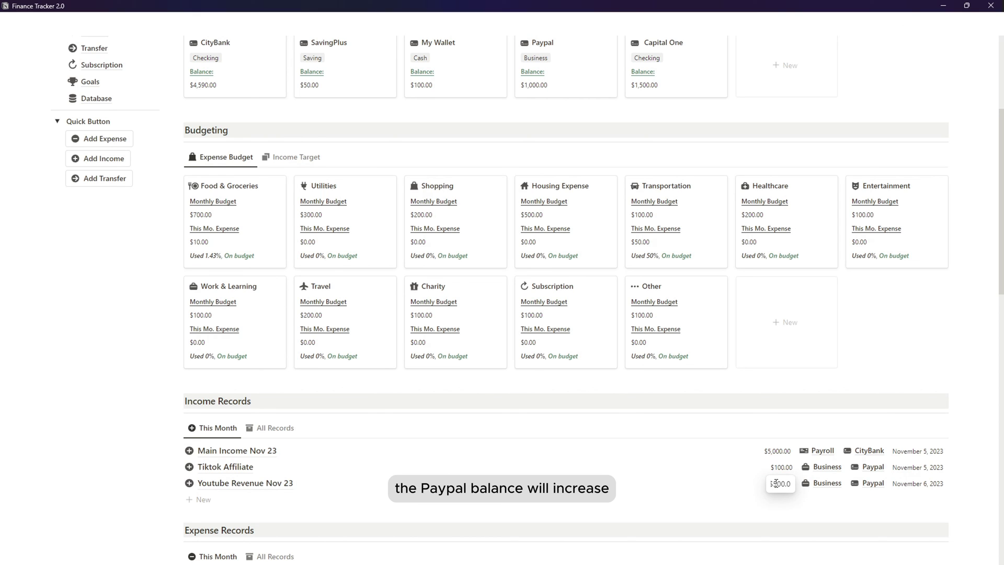
{"action": "key", "text": "Escape"}
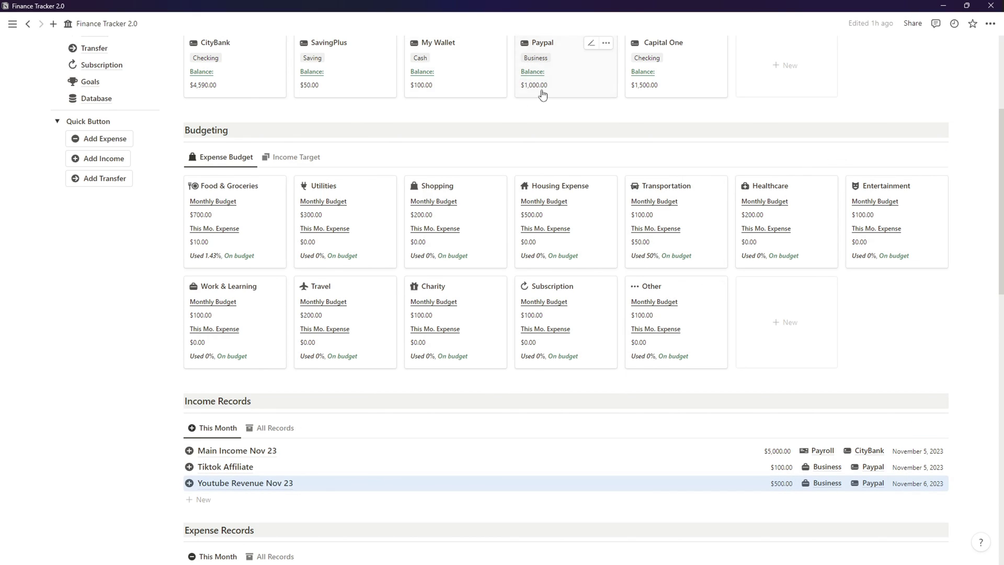
- Add a new entry named Buy groceries to Expense Records with an Amount of $250
{"action": "scroll", "coordinate": [436, 412], "scroll_direction": "down", "scroll_amount": 5}
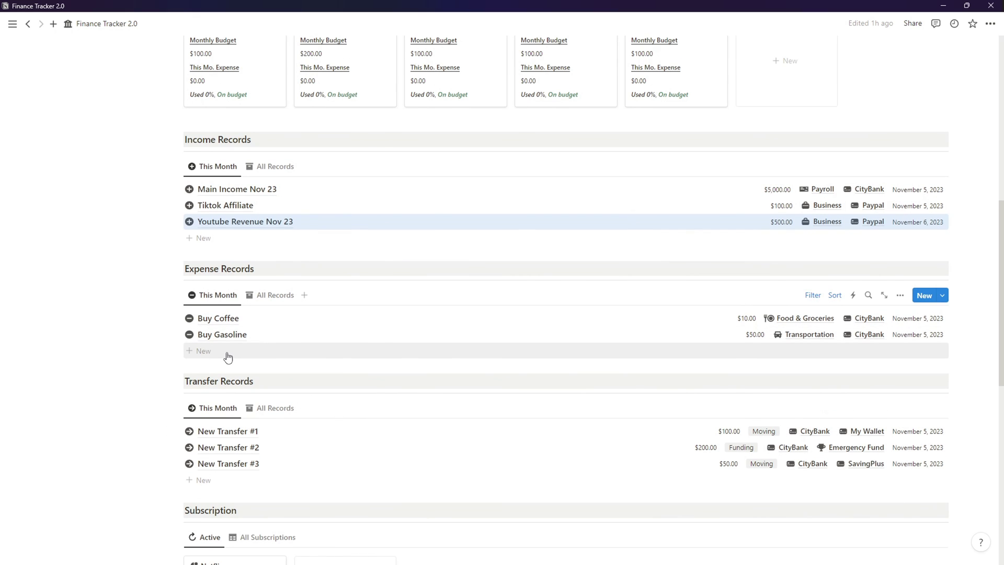
{"action": "left_click", "coordinate": [227, 357]}
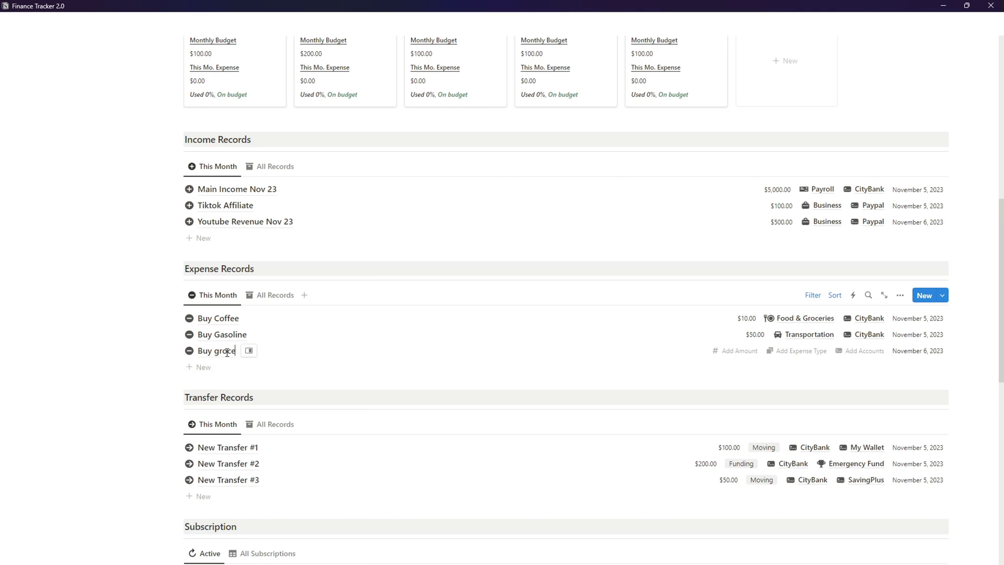
{"action": "left_click", "coordinate": [749, 346]}
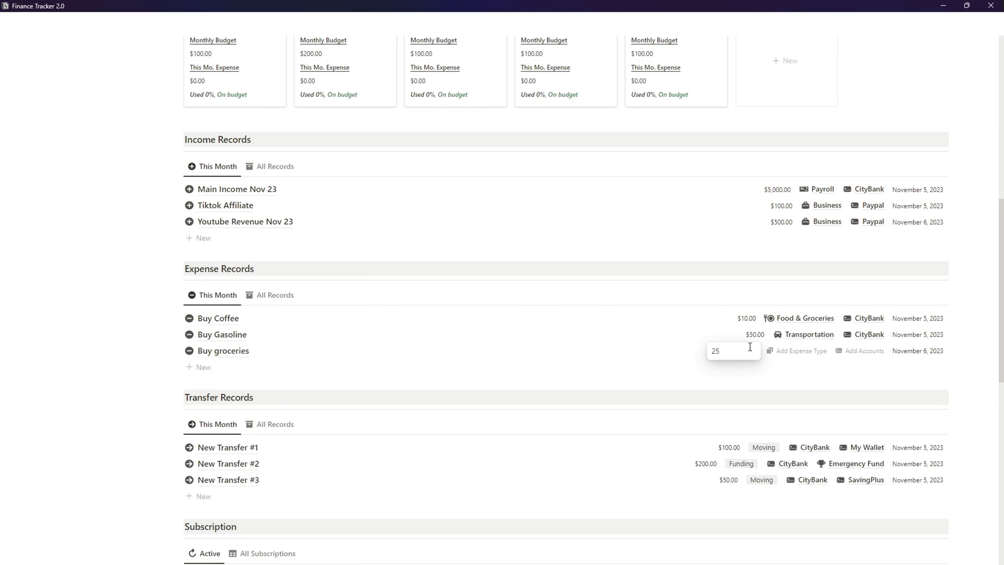
- Set the Buy groceries record's Expense Type to Food & Groceries and its account to Capital One
{"action": "left_click", "coordinate": [798, 353]}
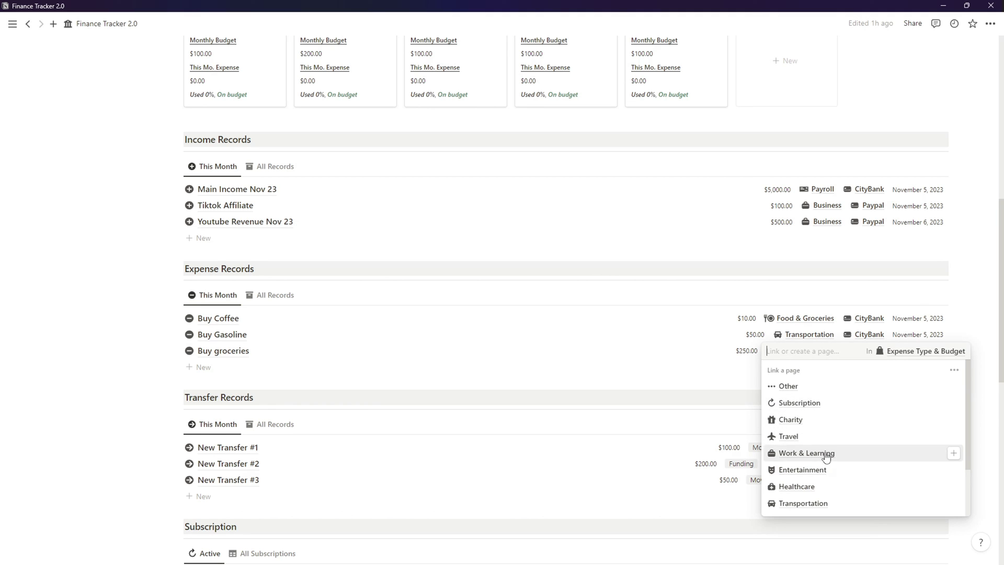
{"action": "scroll", "coordinate": [834, 499], "scroll_direction": "down", "scroll_amount": 3}
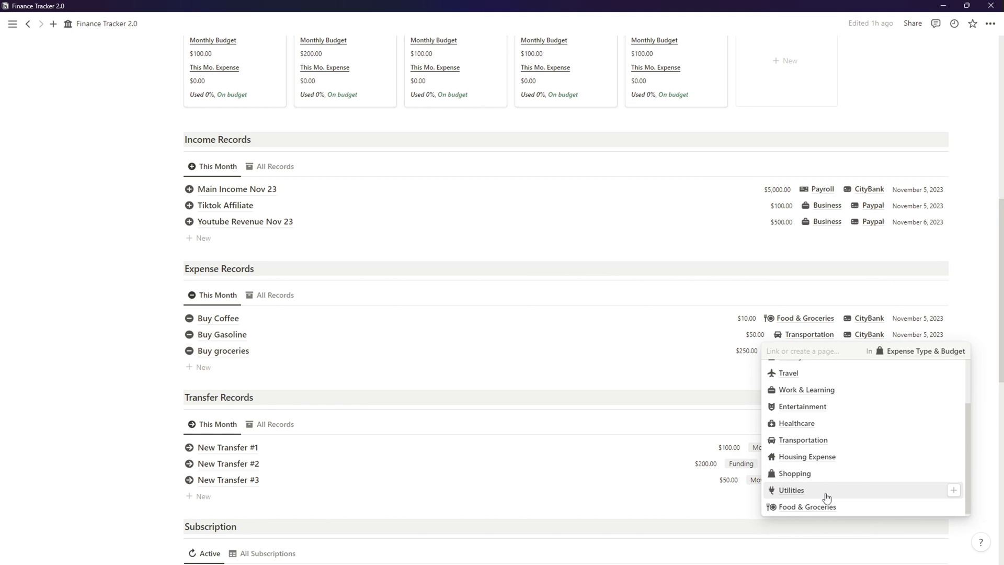
{"action": "left_click", "coordinate": [822, 501]}
{"action": "left_click", "coordinate": [729, 383]}
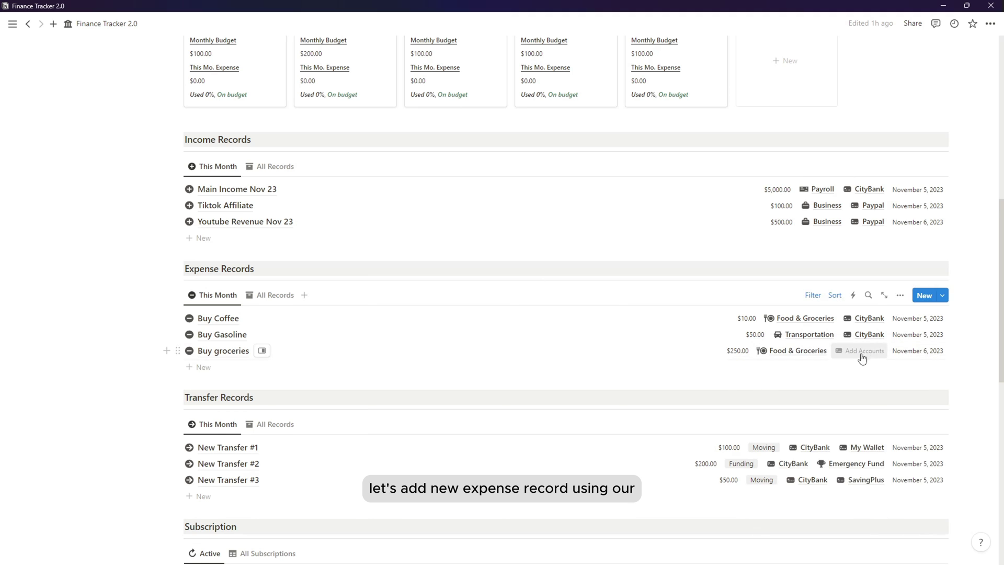
{"action": "left_click", "coordinate": [861, 355]}
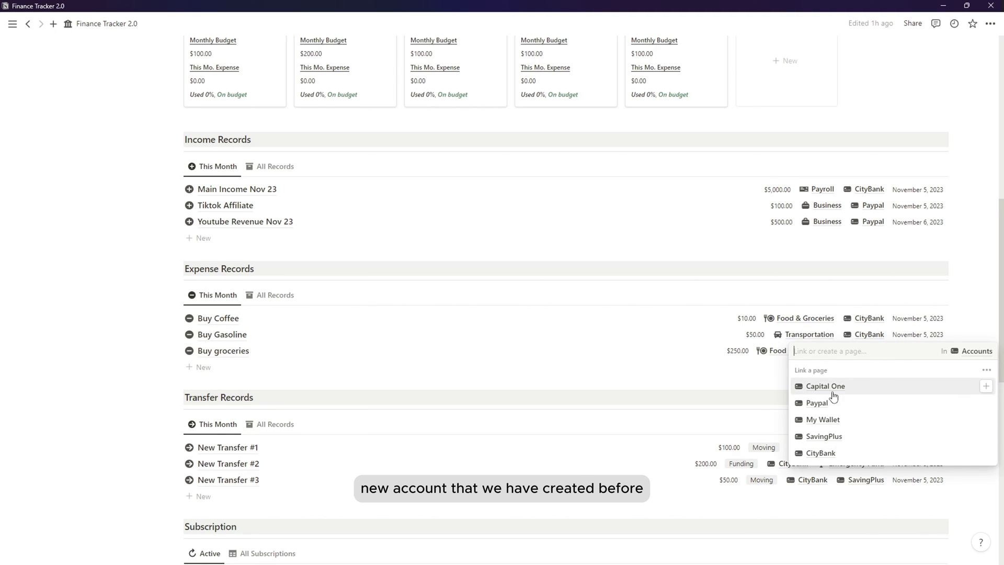
{"action": "left_click", "coordinate": [835, 385]}
{"action": "left_click", "coordinate": [745, 388]}
- Check the Capital One account's balance and expense details, and the Food & Groceries budget card's monthly utilization
{"action": "scroll", "coordinate": [838, 386], "scroll_direction": "up", "scroll_amount": 1}
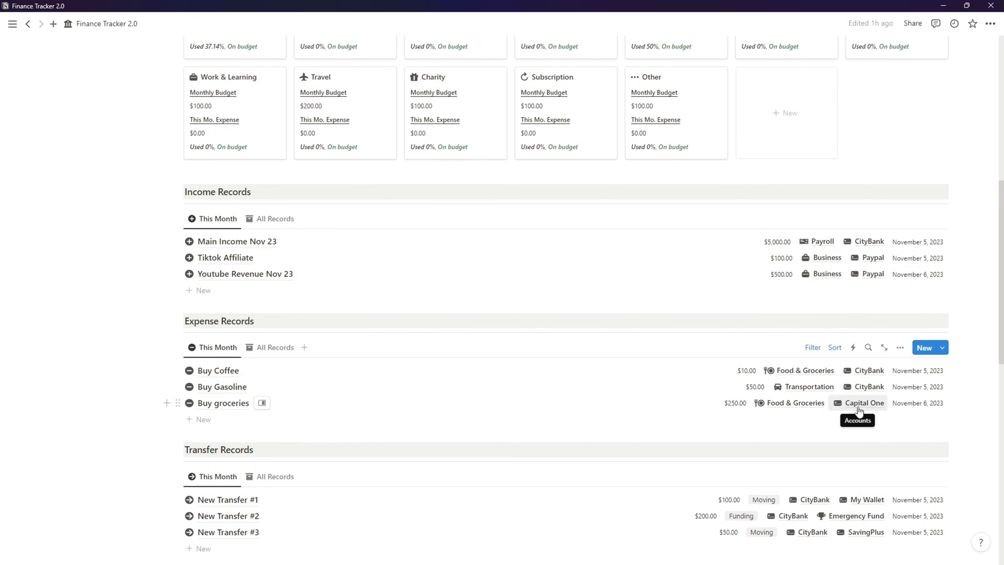
{"action": "scroll", "coordinate": [847, 416], "scroll_direction": "up", "scroll_amount": 8}
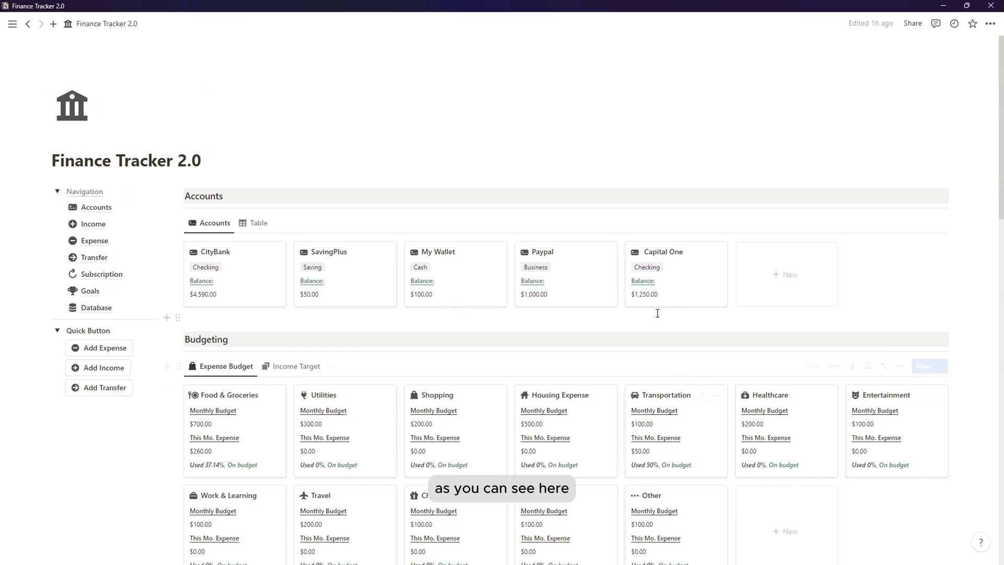
{"action": "left_click", "coordinate": [661, 304]}
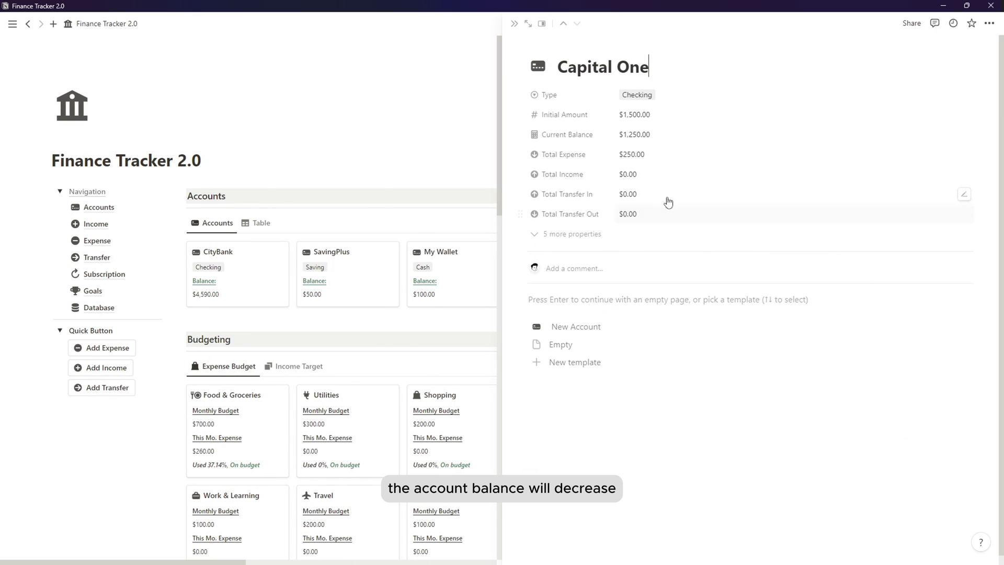
{"action": "left_click", "coordinate": [514, 27]}
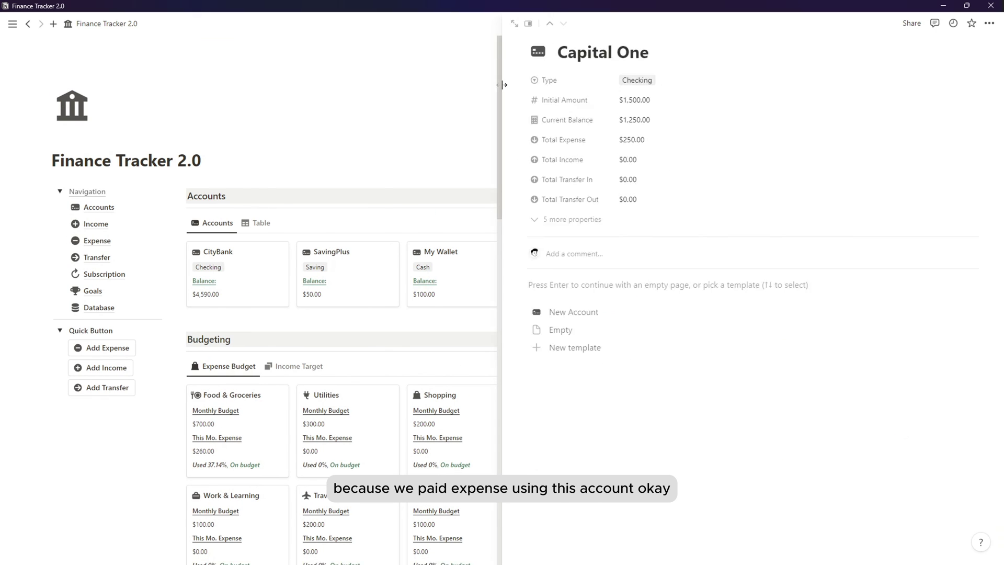
{"action": "scroll", "coordinate": [493, 404], "scroll_direction": "down", "scroll_amount": 8}
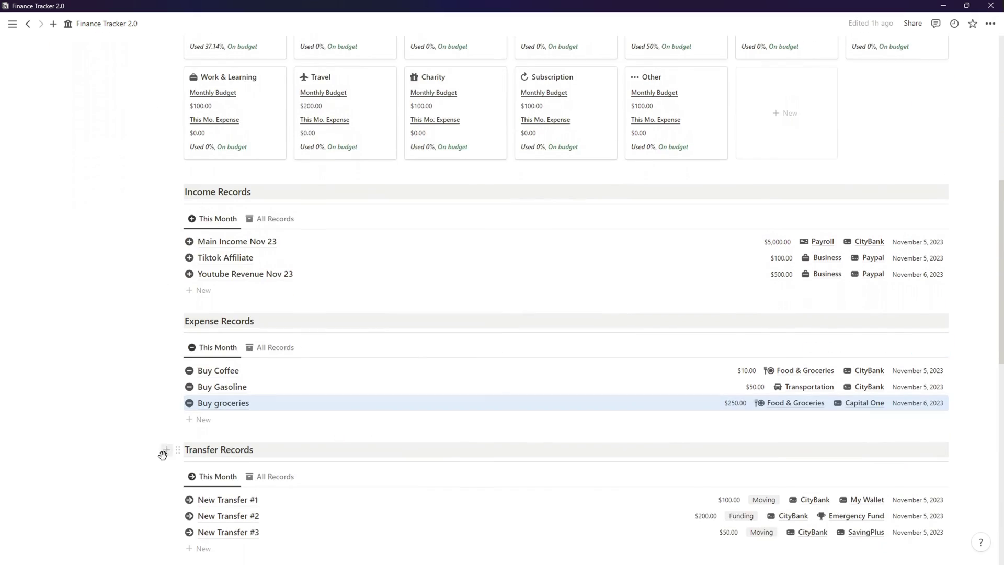
{"action": "scroll", "coordinate": [307, 413], "scroll_direction": "up", "scroll_amount": 3}
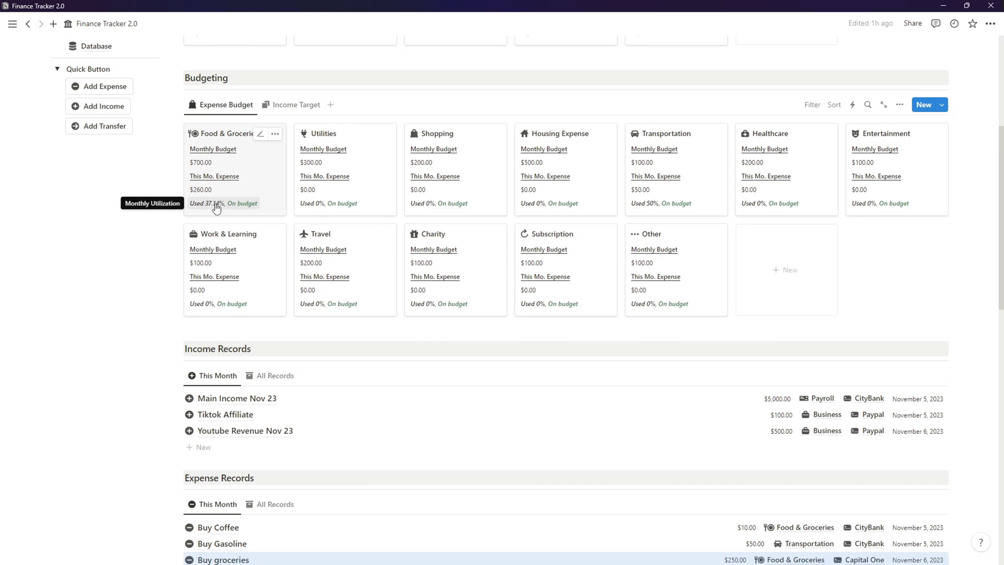
- Add a new entry named New Transfer #4 to Transfer Records with an Amount of $355
{"action": "scroll", "coordinate": [451, 303], "scroll_direction": "down", "scroll_amount": 1}
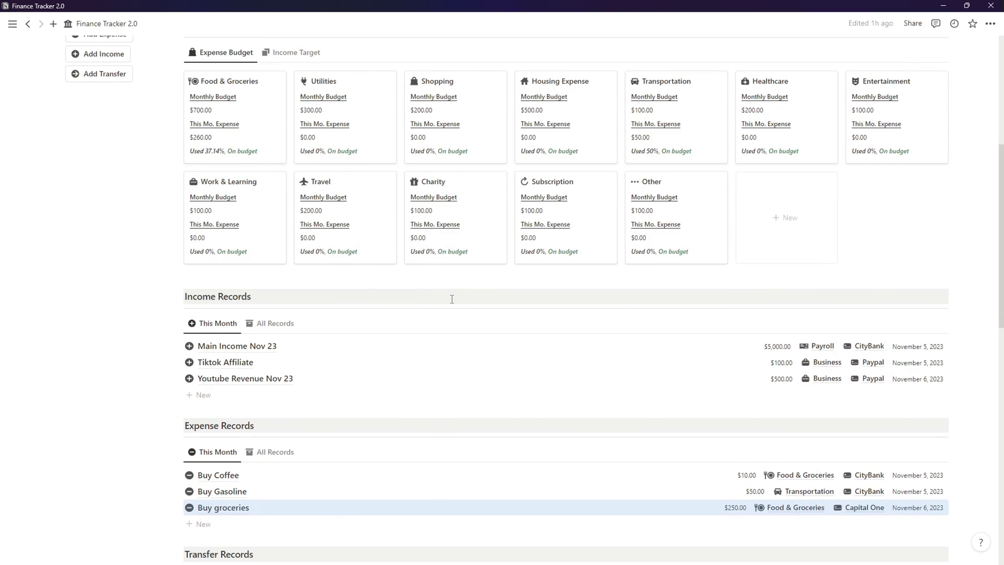
{"action": "scroll", "coordinate": [451, 299], "scroll_direction": "down", "scroll_amount": 1}
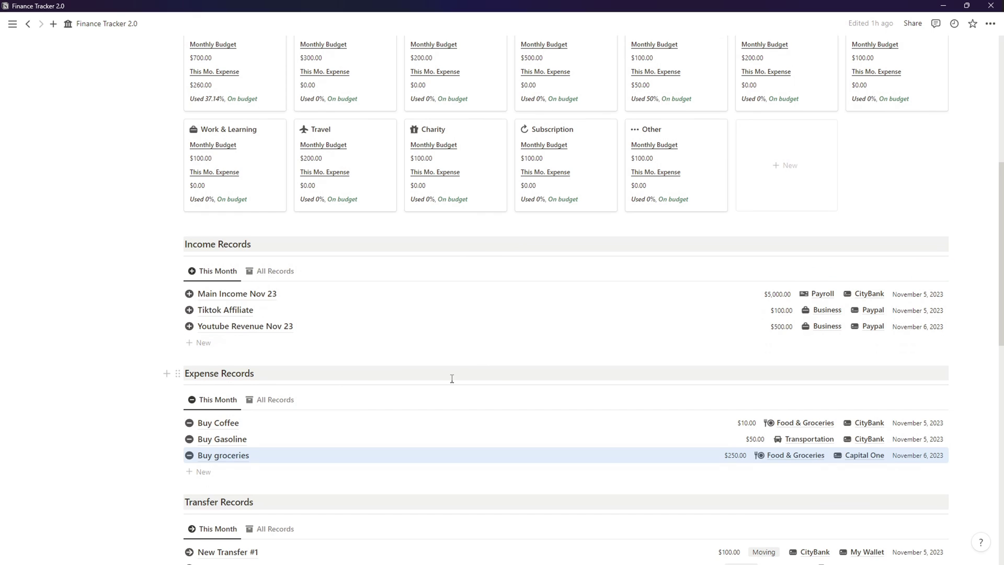
{"action": "scroll", "coordinate": [452, 378], "scroll_direction": "down", "scroll_amount": 3}
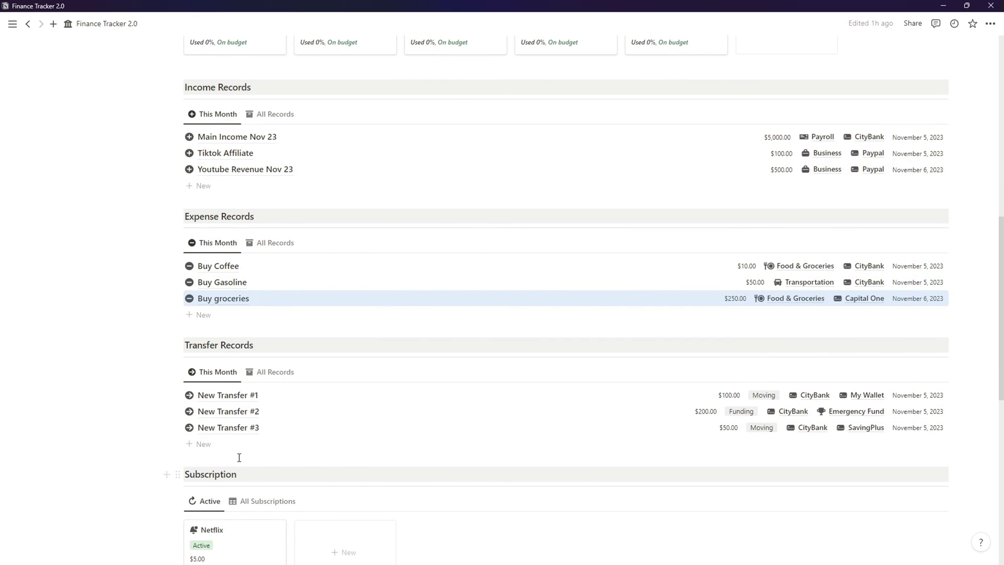
{"action": "left_click", "coordinate": [240, 444]}
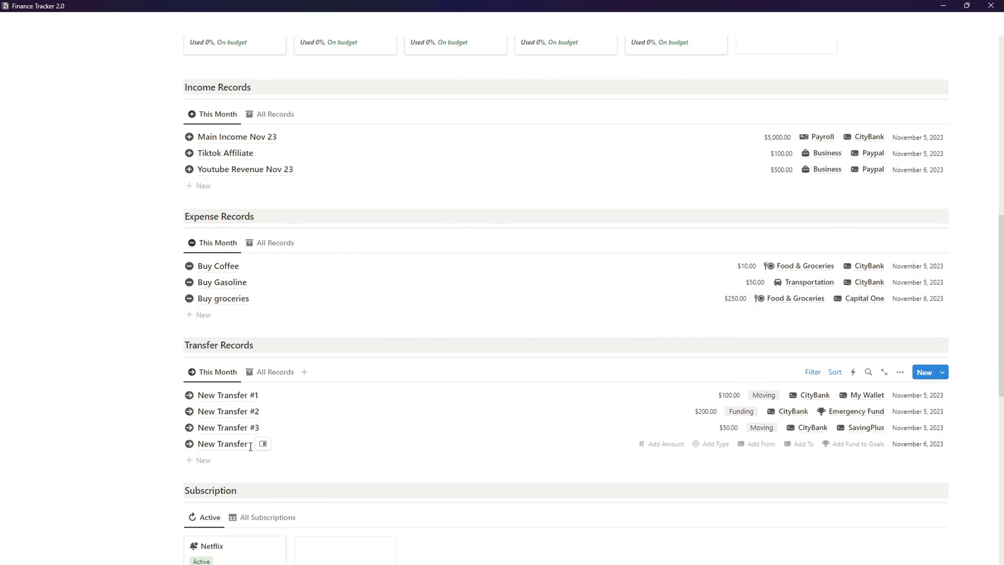
{"action": "type", "text": "#4"}
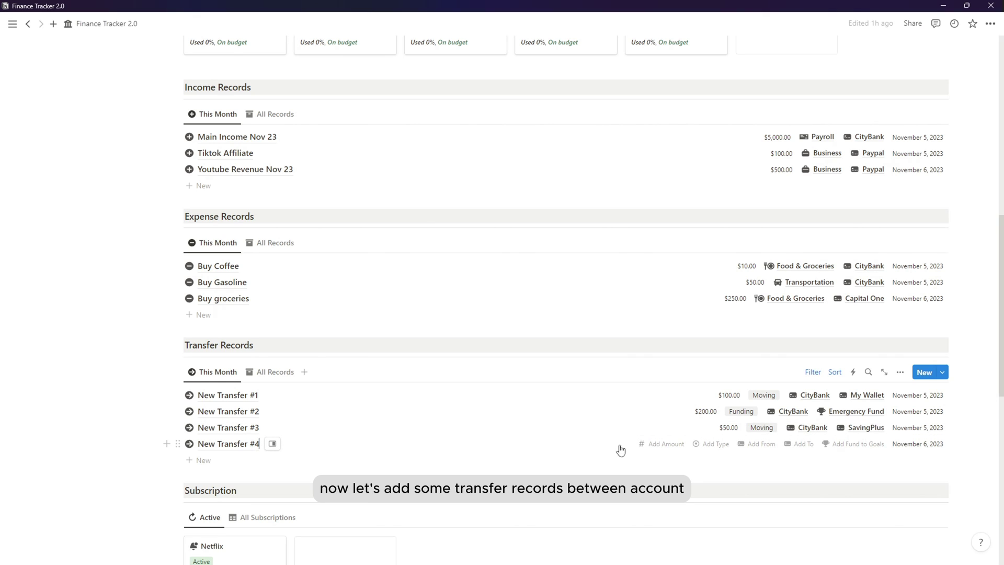
{"action": "left_click", "coordinate": [660, 443]}
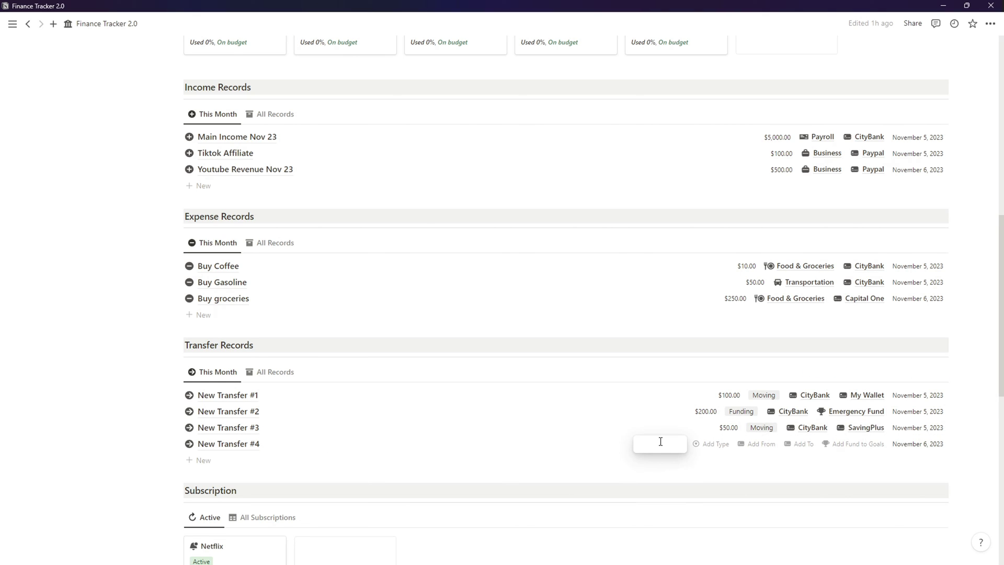
{"action": "left_click", "coordinate": [716, 444]}
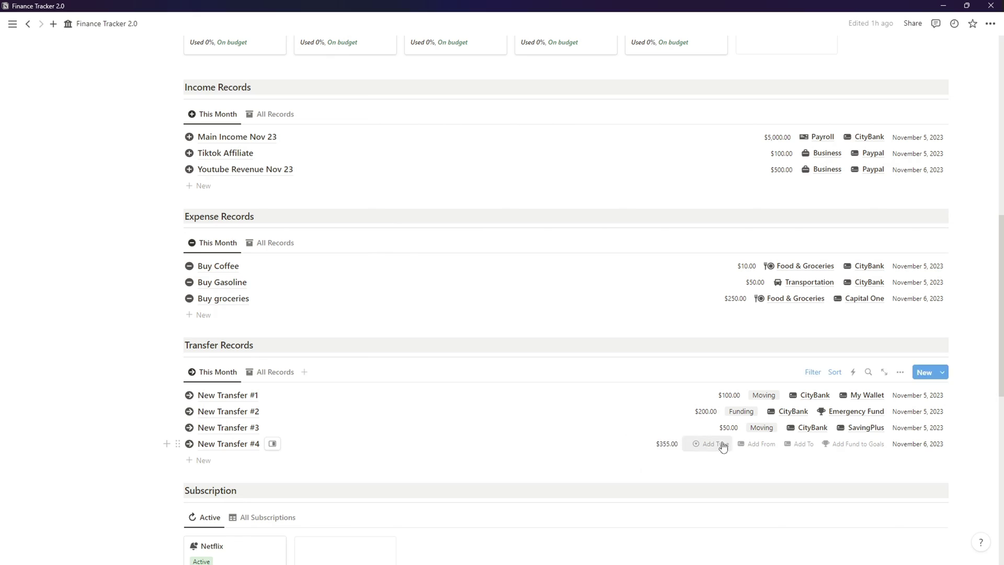
- Set New Transfer #4's Type to Moving, its From account to CityBank and its To account to Capital One
{"action": "left_click", "coordinate": [714, 444]}
{"action": "left_click", "coordinate": [730, 521]}
{"action": "left_click", "coordinate": [755, 444]}
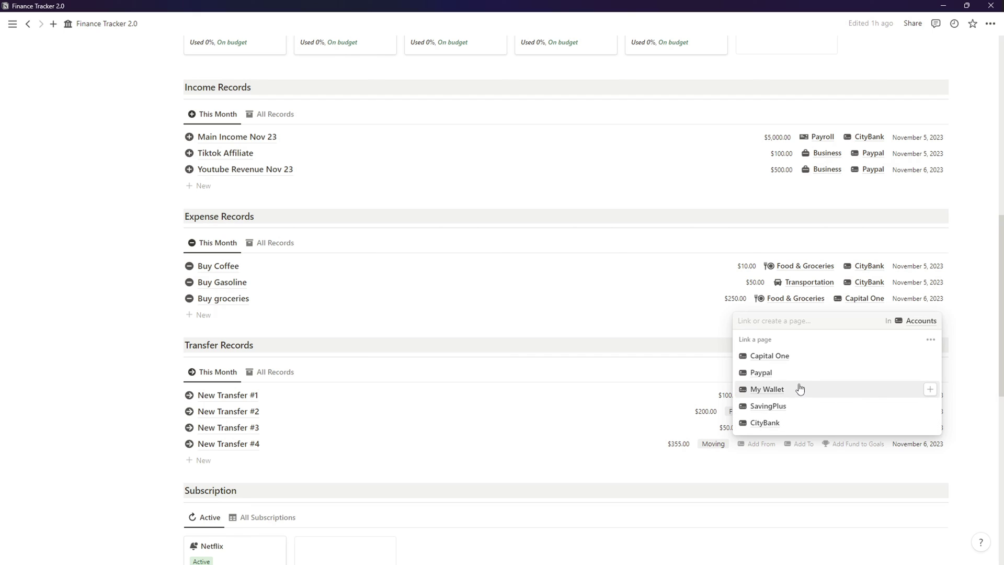
{"action": "left_click", "coordinate": [795, 423]}
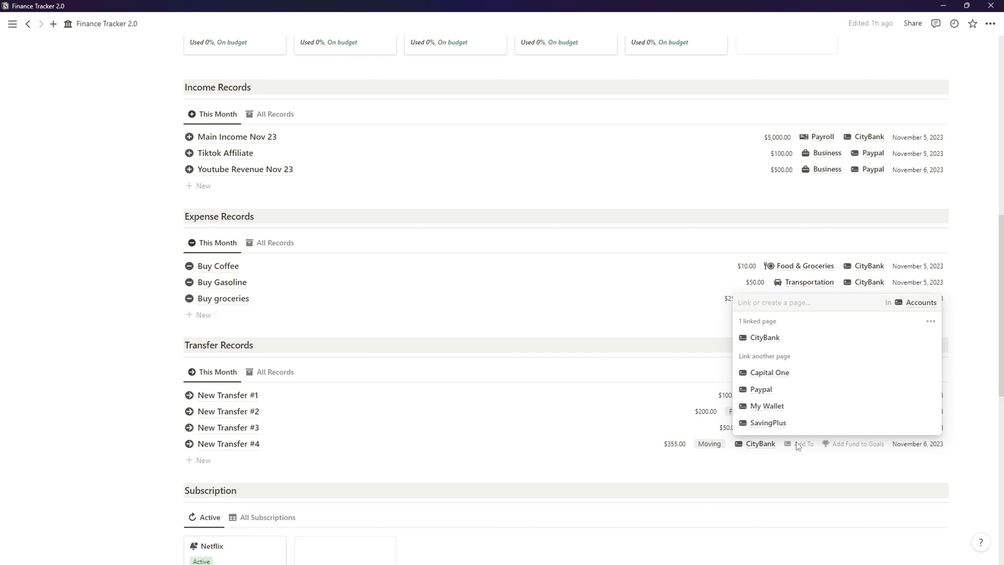
{"action": "left_click", "coordinate": [798, 446]}
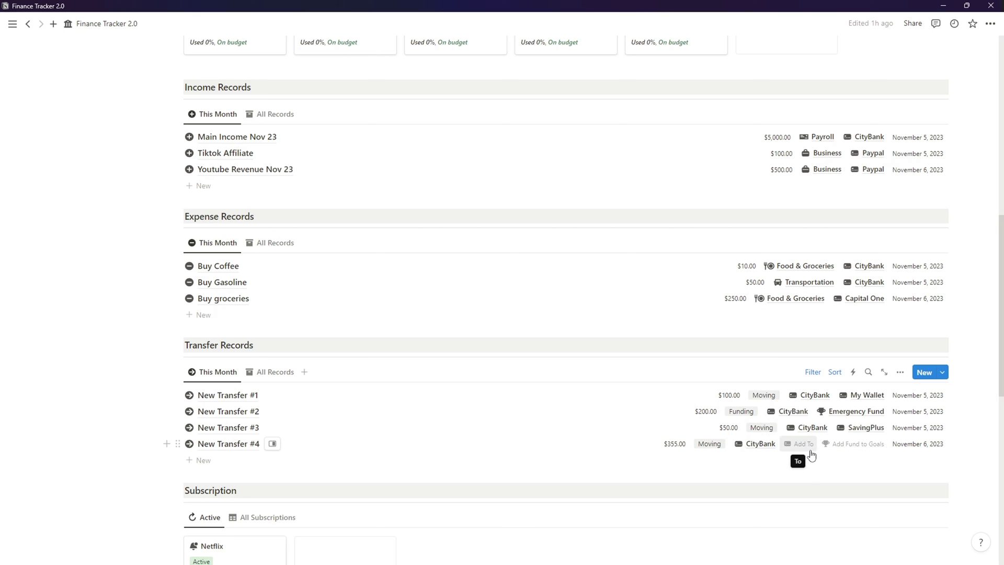
{"action": "left_click", "coordinate": [809, 450]}
{"action": "left_click", "coordinate": [825, 354]}
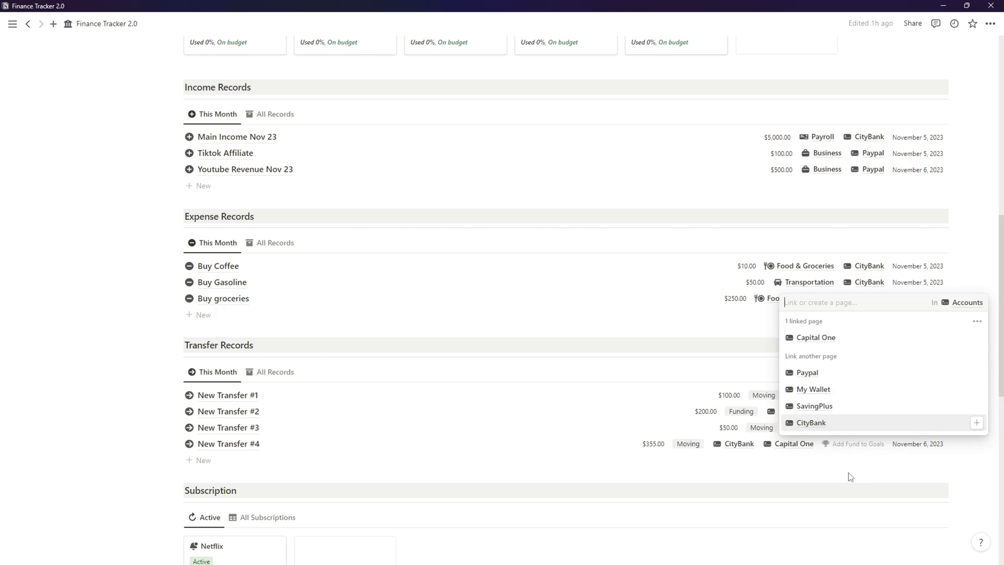
{"action": "left_click", "coordinate": [862, 475]}
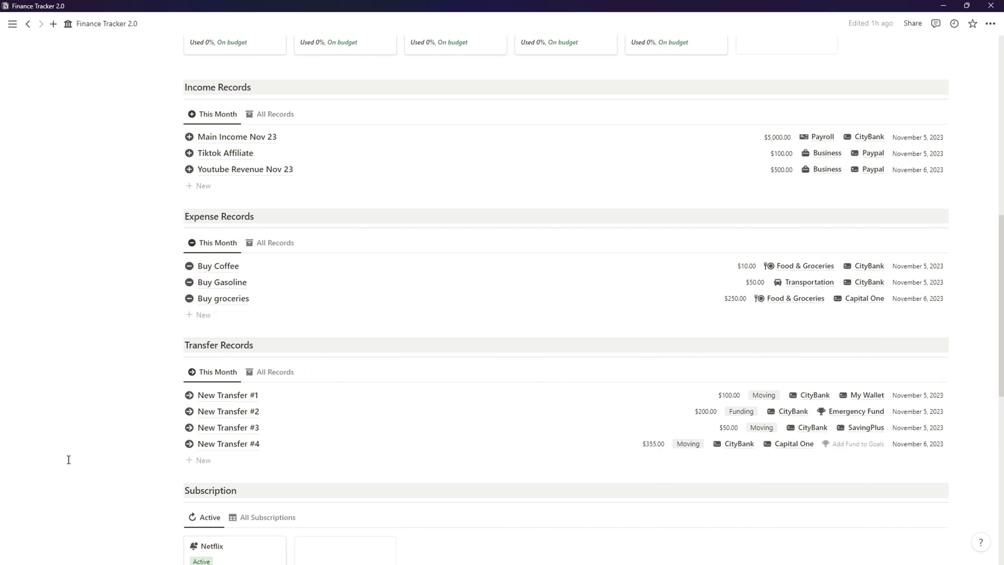
{"action": "left_click", "coordinate": [938, 447]}
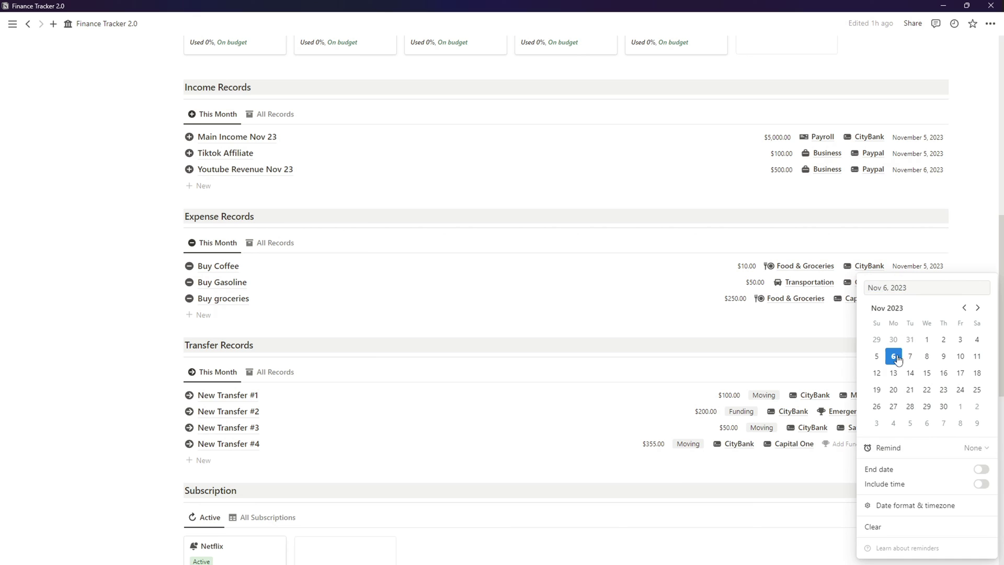
{"action": "left_click", "coordinate": [86, 435]}
- Open the Capital One account's details, check its current balance and total transfer in, and close the page
{"action": "scroll", "coordinate": [759, 477], "scroll_direction": "up", "scroll_amount": 9}
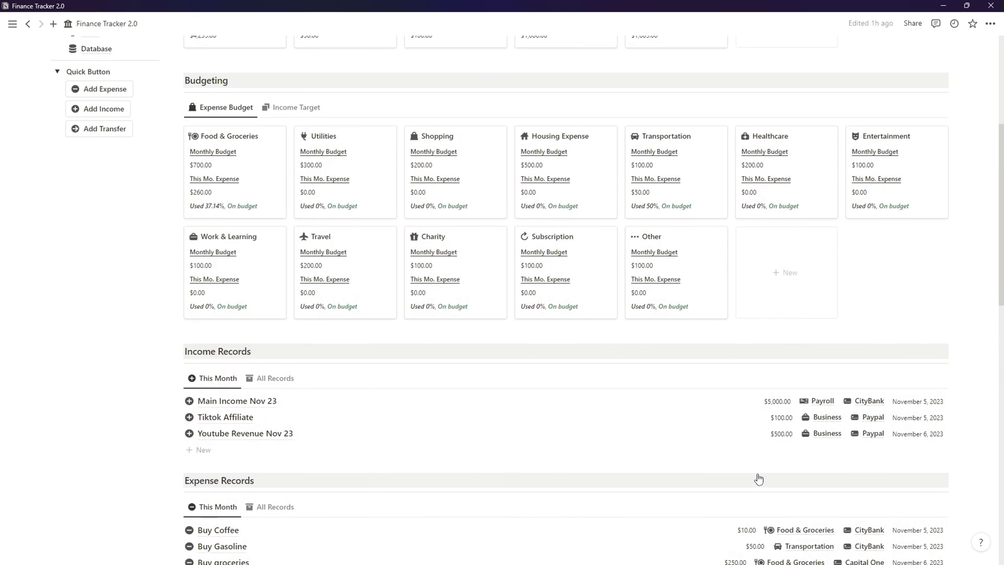
{"action": "left_click", "coordinate": [676, 226]}
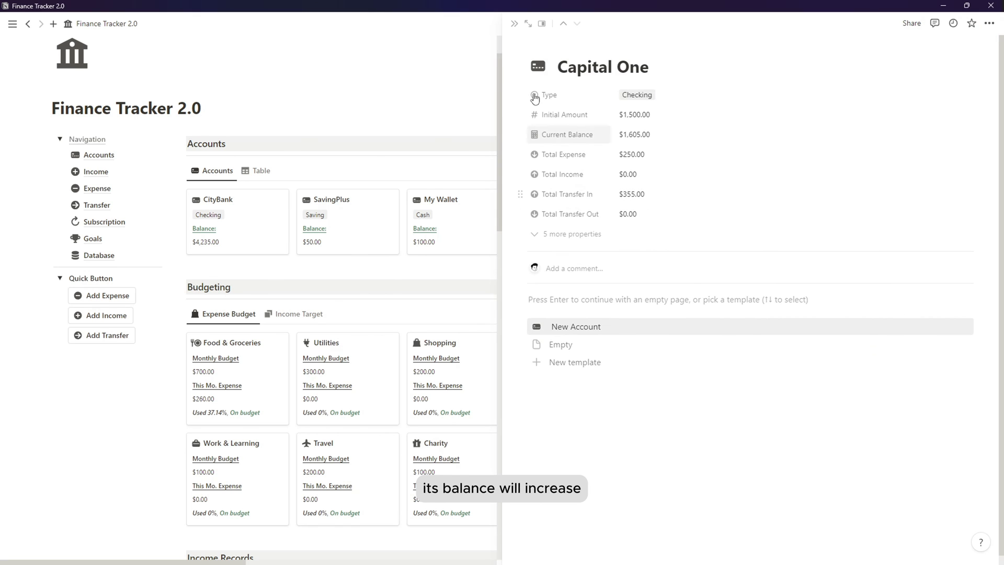
{"action": "left_click", "coordinate": [514, 24]}
- Review the Subscription views and the Emergency Fund card in the Goals gallery
{"action": "scroll", "coordinate": [551, 309], "scroll_direction": "down", "scroll_amount": 13}
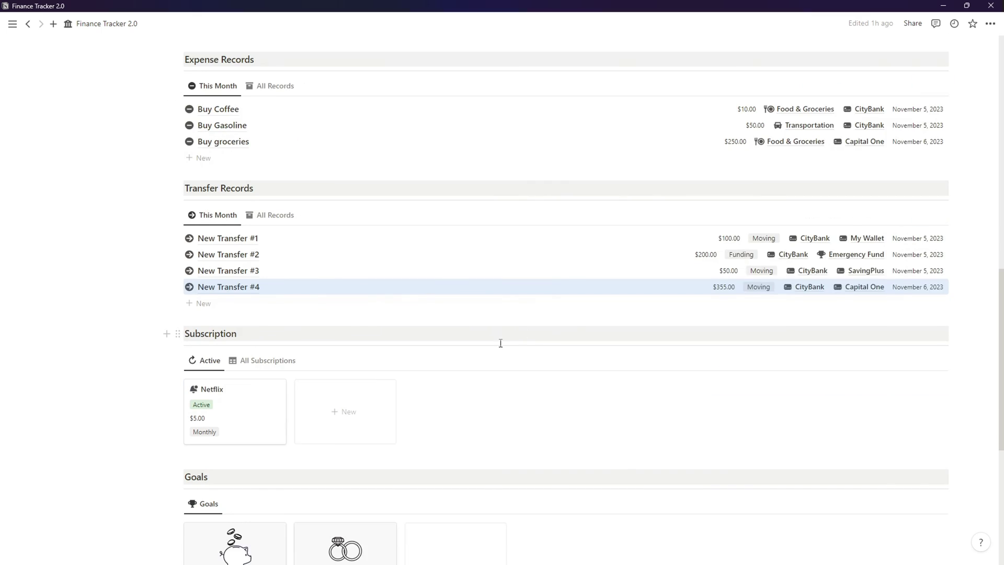
{"action": "scroll", "coordinate": [493, 345], "scroll_direction": "down", "scroll_amount": 1}
{"action": "left_click", "coordinate": [258, 255]}
{"action": "left_click", "coordinate": [204, 256]}
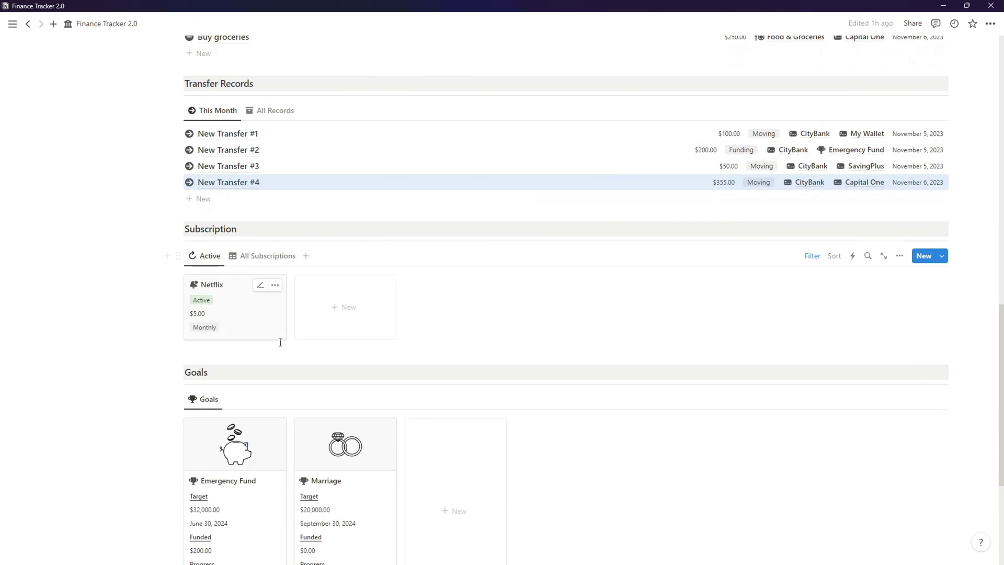
{"action": "scroll", "coordinate": [339, 392], "scroll_direction": "down", "scroll_amount": 3}
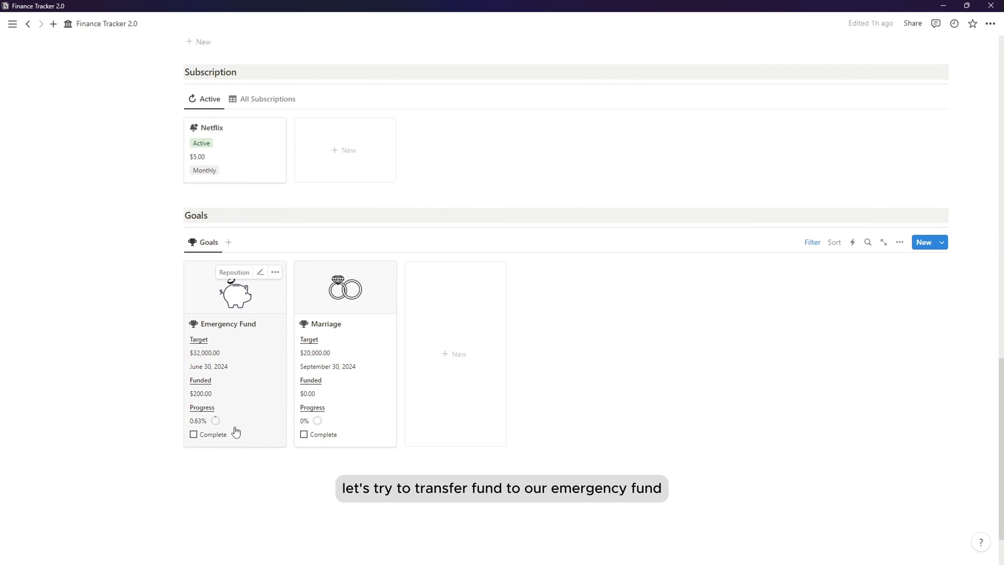
{"action": "scroll", "coordinate": [235, 426], "scroll_direction": "up", "scroll_amount": 3}
{"action": "scroll", "coordinate": [199, 476], "scroll_direction": "down", "scroll_amount": 2}
{"action": "scroll", "coordinate": [213, 473], "scroll_direction": "up", "scroll_amount": 3}
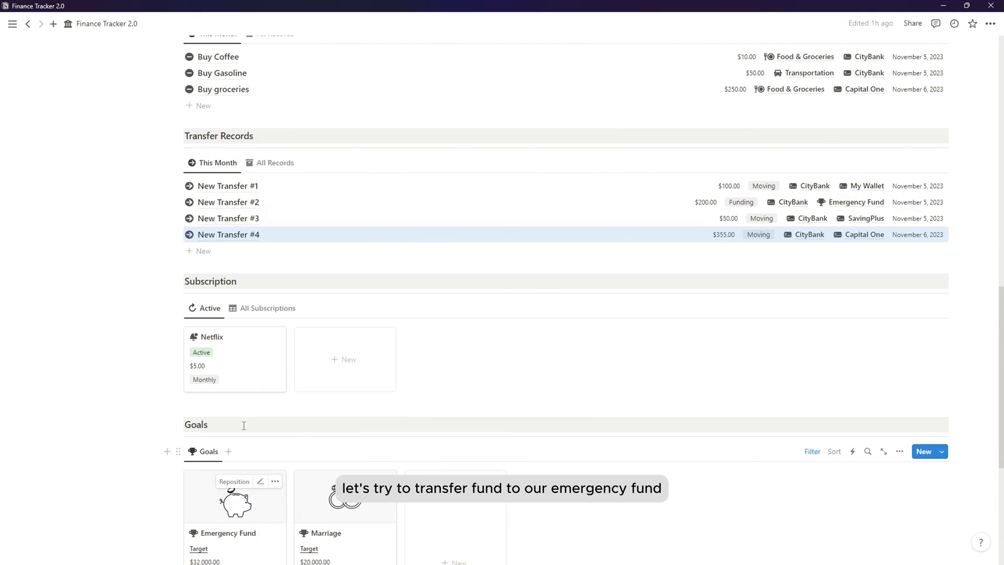
- Add a new entry named New Transfer #5 to Transfer Records with an Amount of $500
{"action": "left_click", "coordinate": [215, 251]}
{"action": "left_click", "coordinate": [245, 252]}
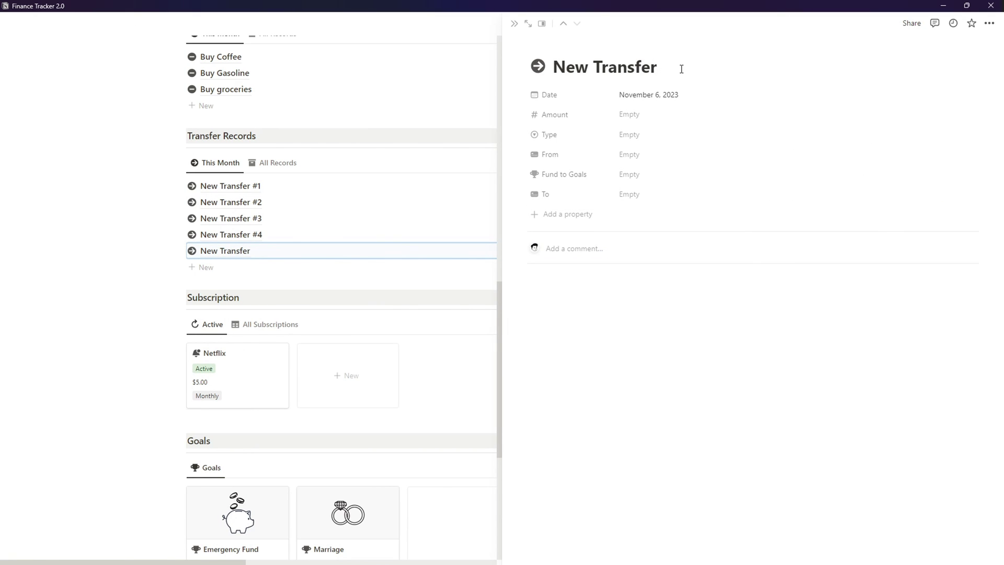
{"action": "left_click", "coordinate": [631, 114]}
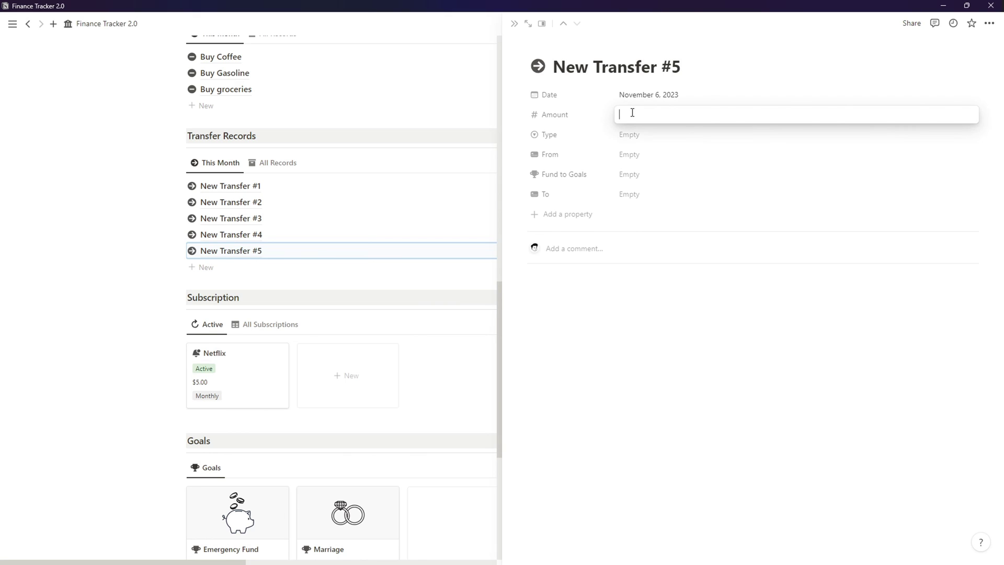
{"action": "type", "text": "500"}
{"action": "key", "text": "Return"}
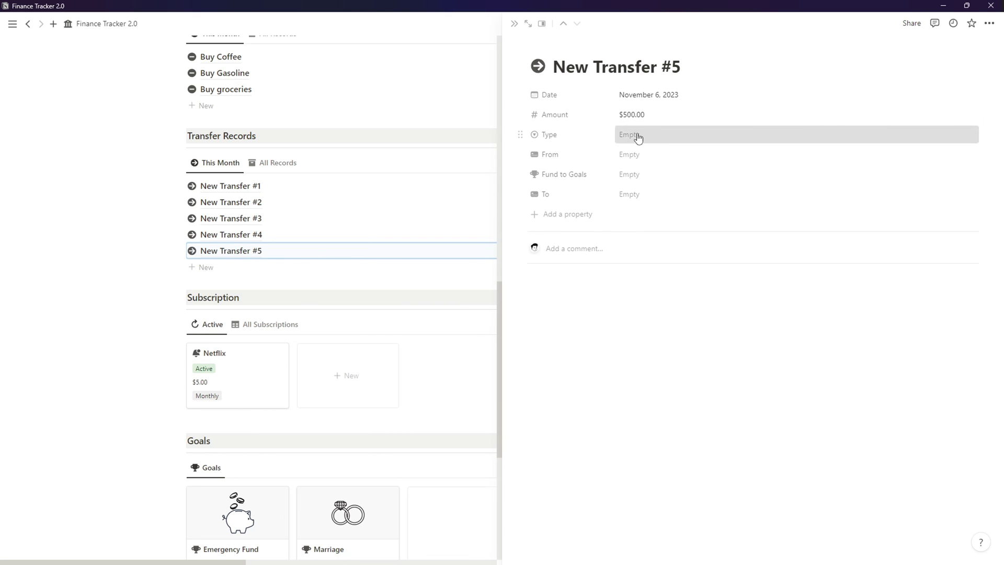
- Set New Transfer #5's Type to Funding, its From account to Capital One and its Fund to Goals to Emergency Fund, and close the page
{"action": "left_click", "coordinate": [636, 136]}
{"action": "left_click", "coordinate": [670, 185]}
{"action": "left_click", "coordinate": [631, 155]}
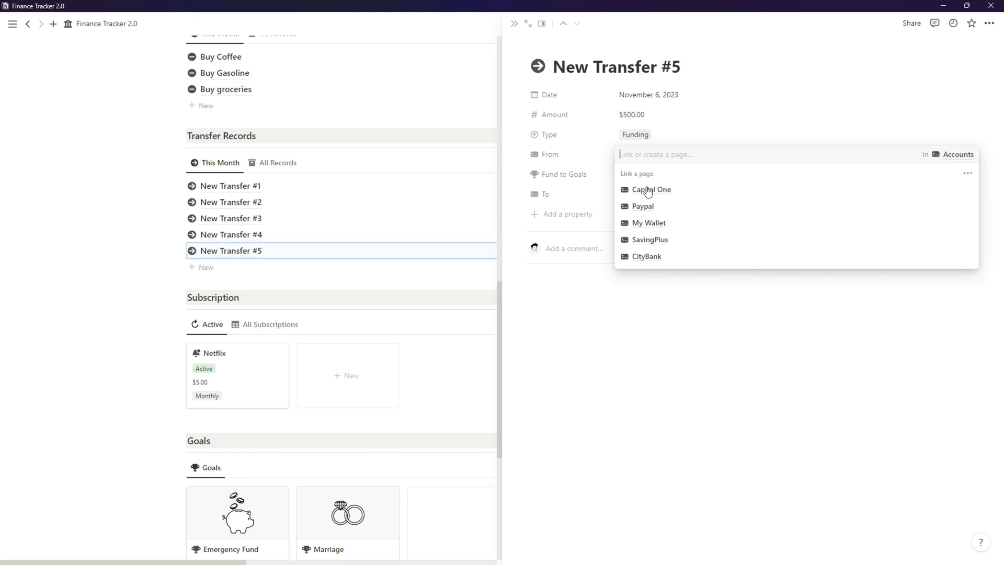
{"action": "left_click", "coordinate": [699, 191]}
{"action": "left_click", "coordinate": [591, 184]}
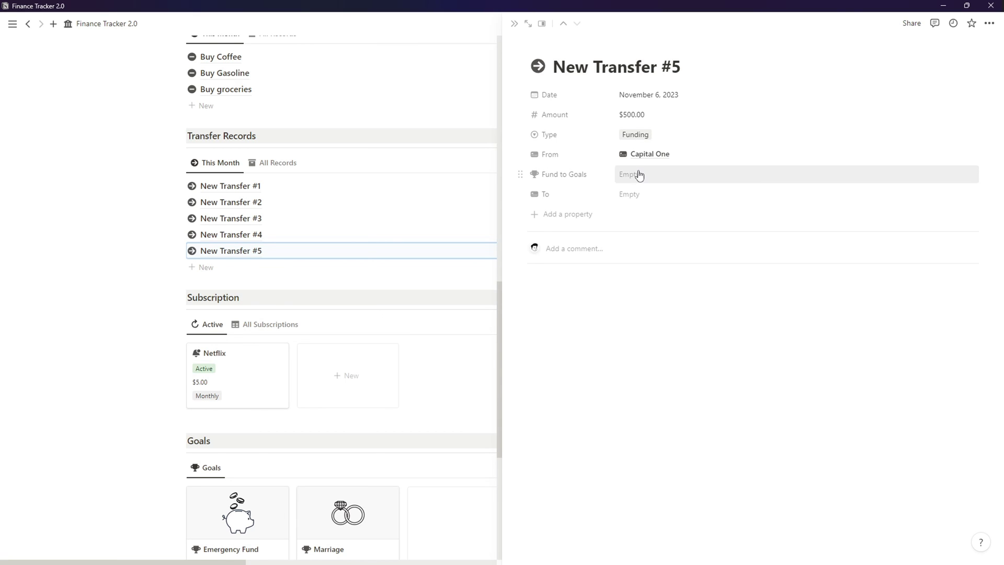
{"action": "left_click", "coordinate": [643, 175]}
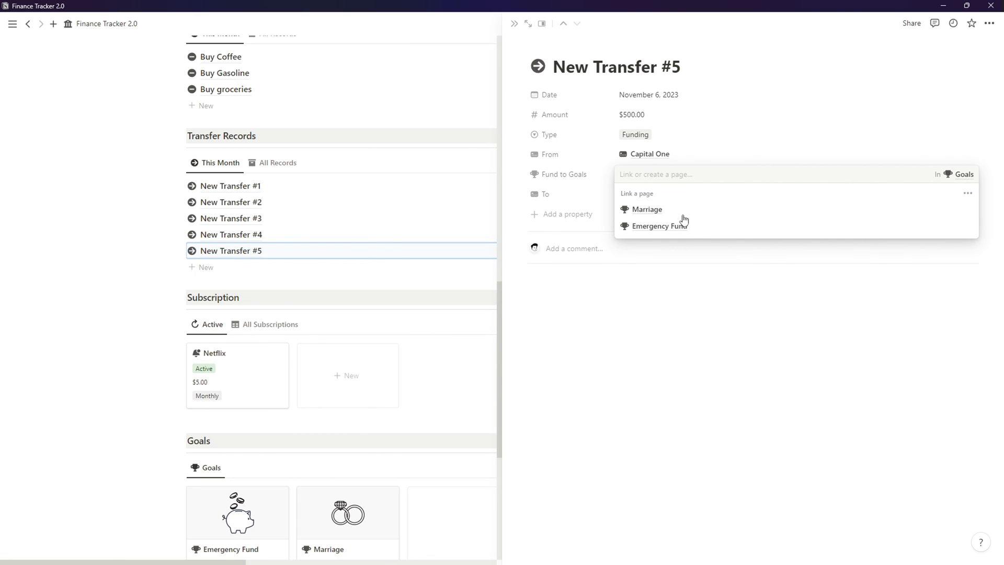
{"action": "left_click", "coordinate": [695, 230]}
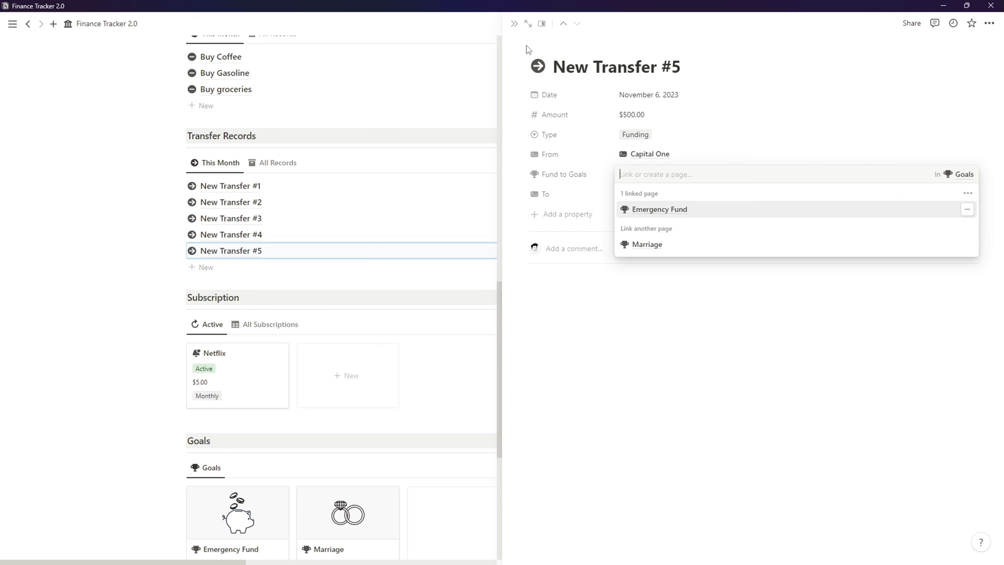
{"action": "key", "text": "Escape"}
{"action": "left_click", "coordinate": [514, 24]}
- Check the funded amount and progress on the Emergency Fund goal card, and review the month's income, expense and transfer records
{"action": "scroll", "coordinate": [596, 278], "scroll_direction": "down", "scroll_amount": 6}
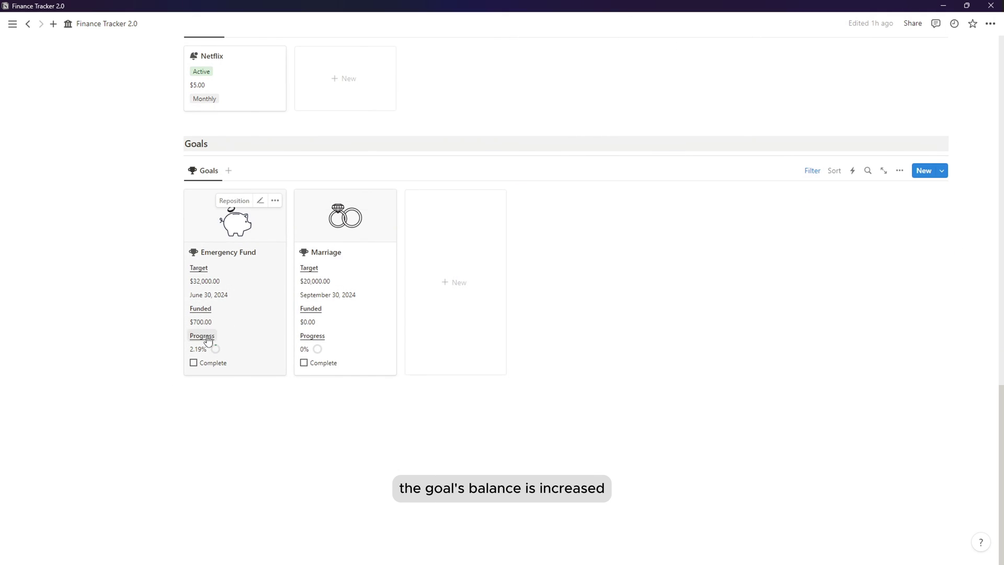
{"action": "scroll", "coordinate": [220, 346], "scroll_direction": "up", "scroll_amount": 15}
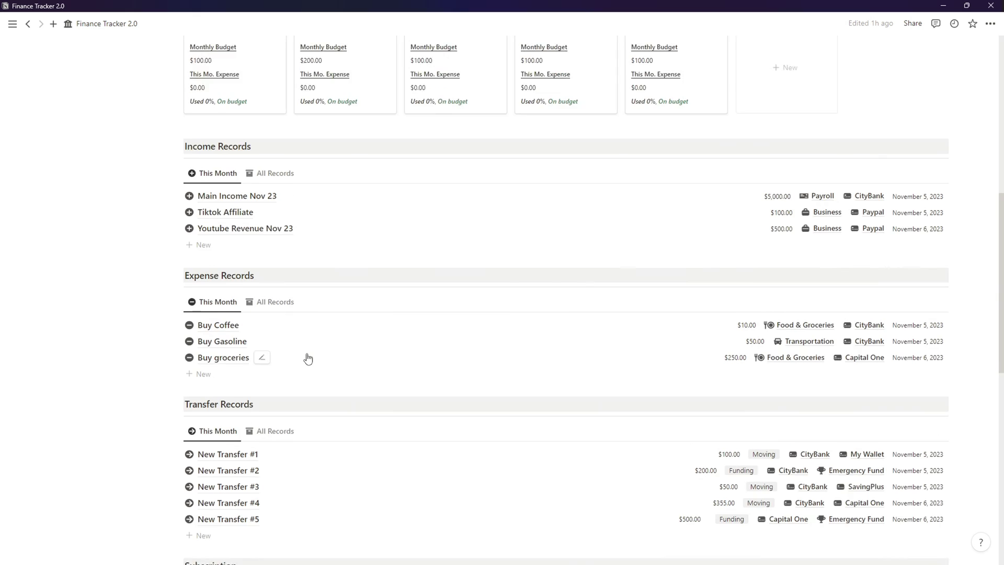
{"action": "scroll", "coordinate": [308, 358], "scroll_direction": "up", "scroll_amount": 5}
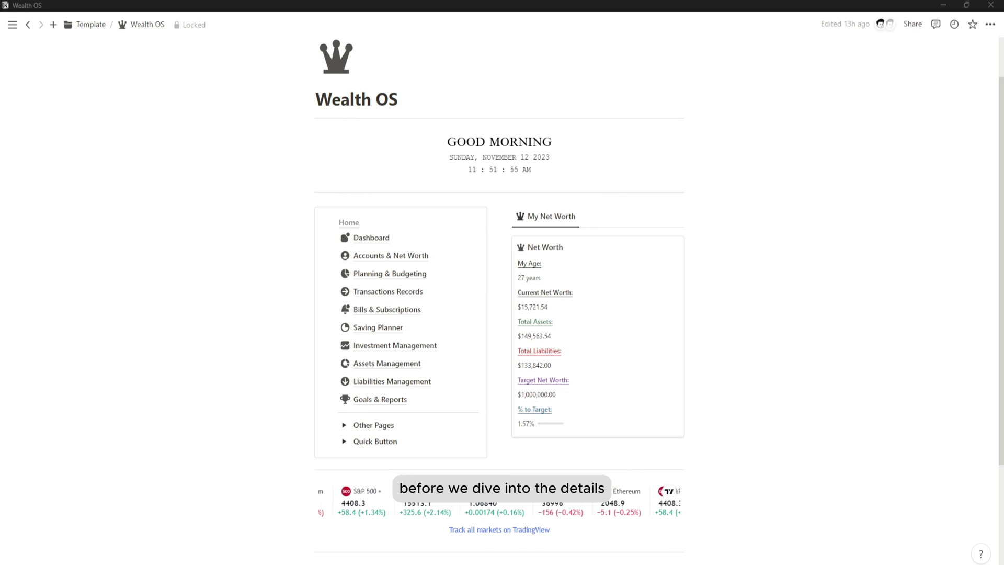
- Open the Wealth OS Dashboard and review its accounts, transactions, assets, investment portfolio, goals and resources sections
{"action": "scroll", "coordinate": [376, 399], "scroll_direction": "down", "scroll_amount": 1}
{"action": "scroll", "coordinate": [376, 399], "scroll_direction": "up", "scroll_amount": 1}
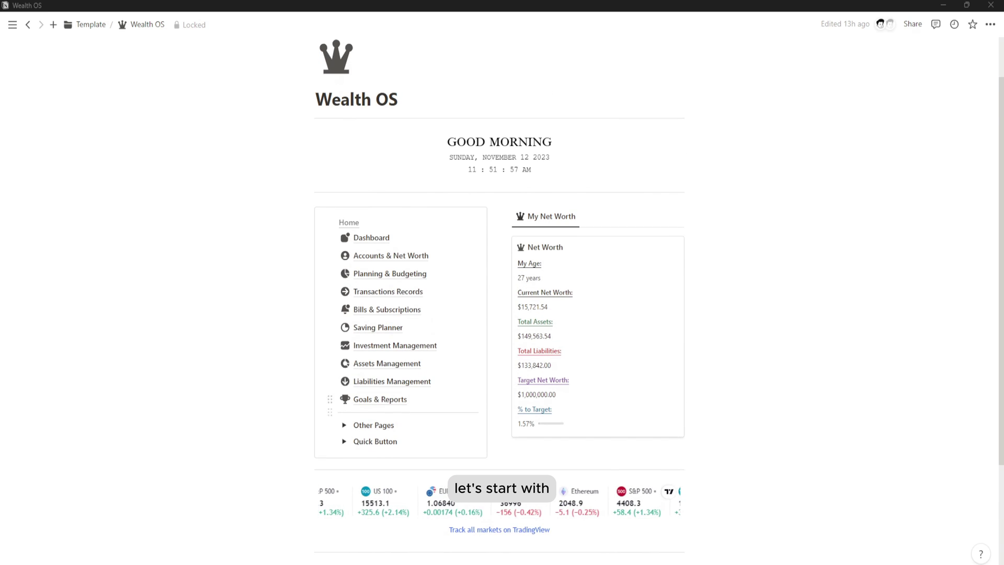
{"action": "left_click", "coordinate": [465, 238]}
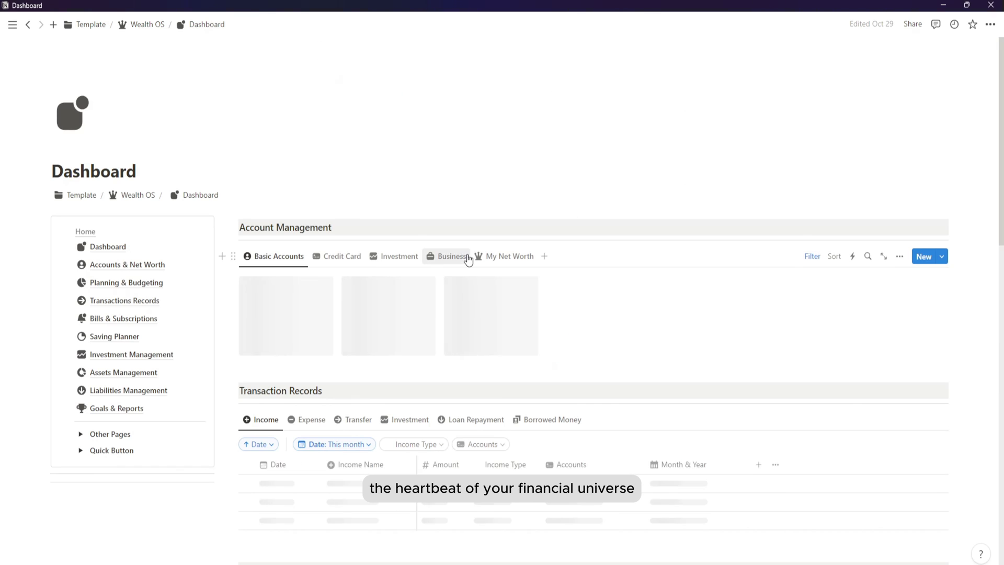
{"action": "scroll", "coordinate": [425, 287], "scroll_direction": "down", "scroll_amount": 3}
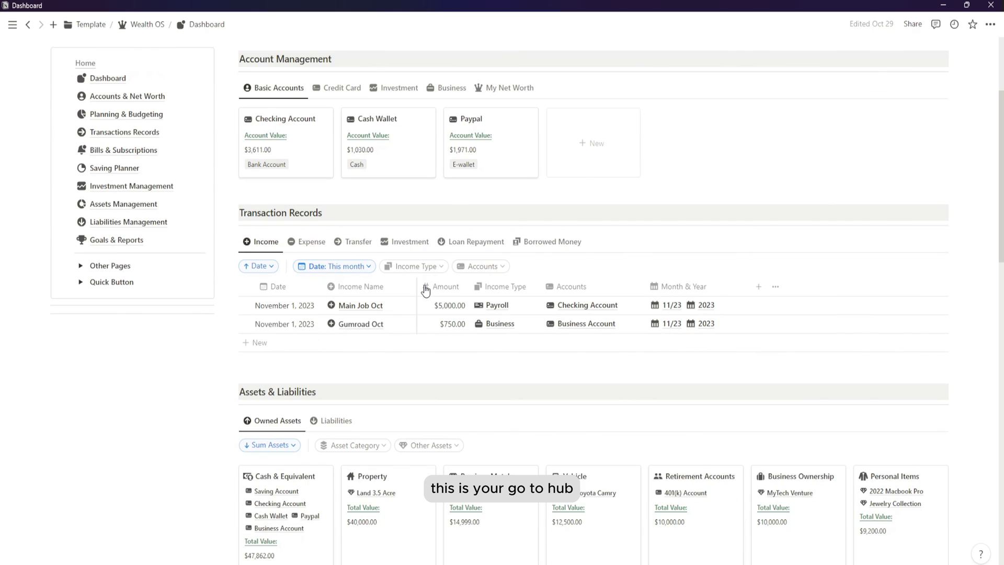
{"action": "scroll", "coordinate": [424, 288], "scroll_direction": "down", "scroll_amount": 4}
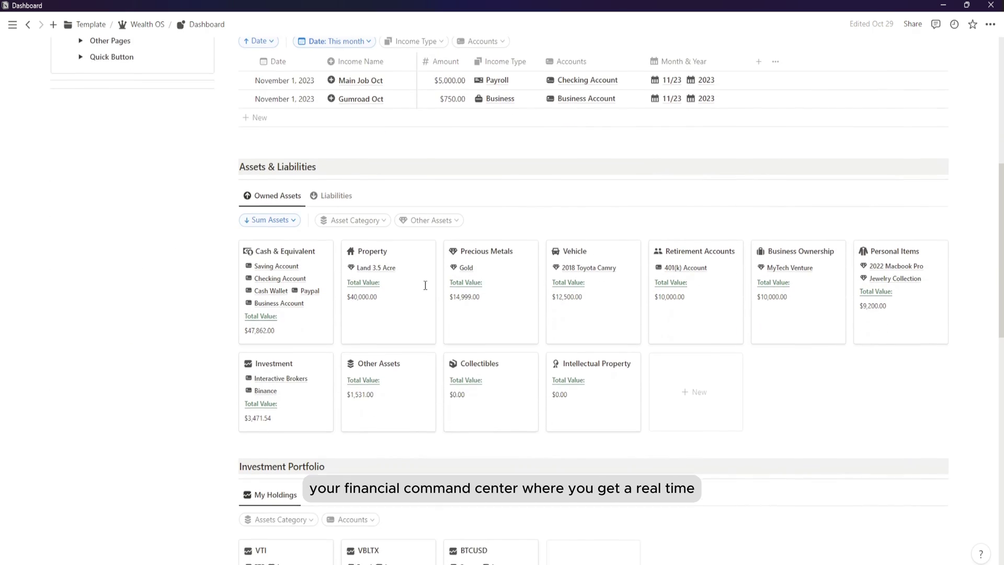
{"action": "scroll", "coordinate": [425, 285], "scroll_direction": "down", "scroll_amount": 8}
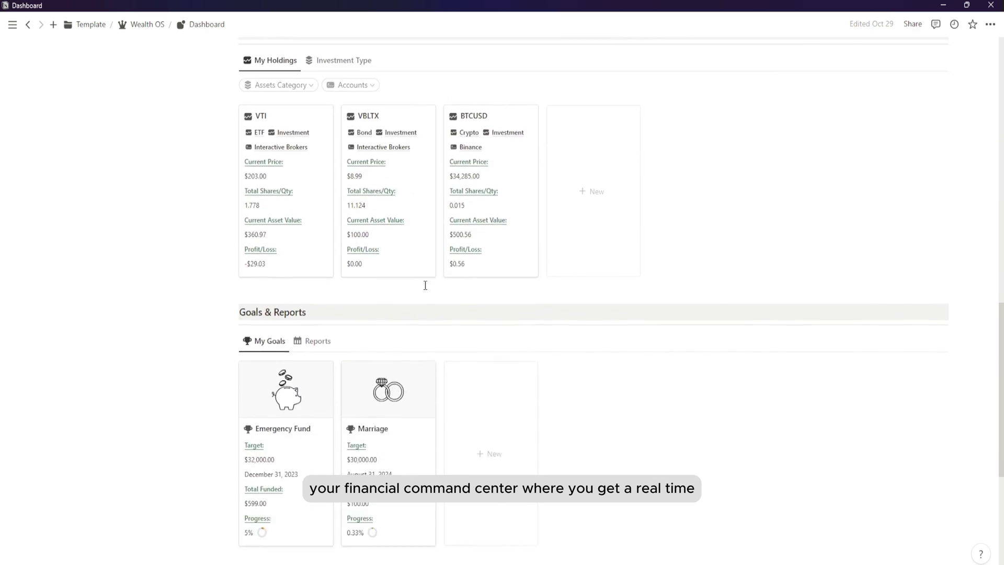
{"action": "scroll", "coordinate": [425, 285], "scroll_direction": "down", "scroll_amount": 5}
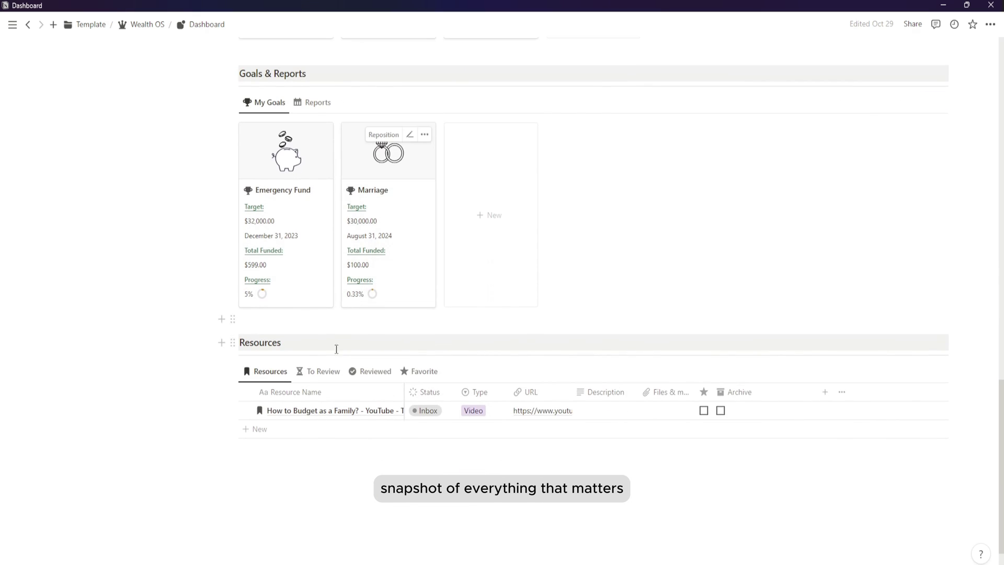
{"action": "left_click", "coordinate": [323, 371]}
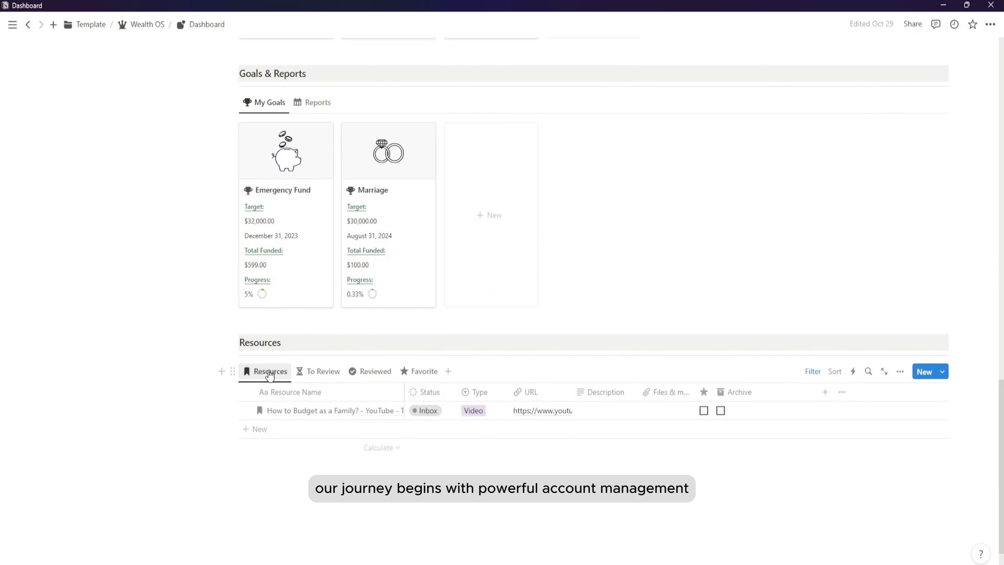
{"action": "scroll", "coordinate": [268, 369], "scroll_direction": "up", "scroll_amount": 9}
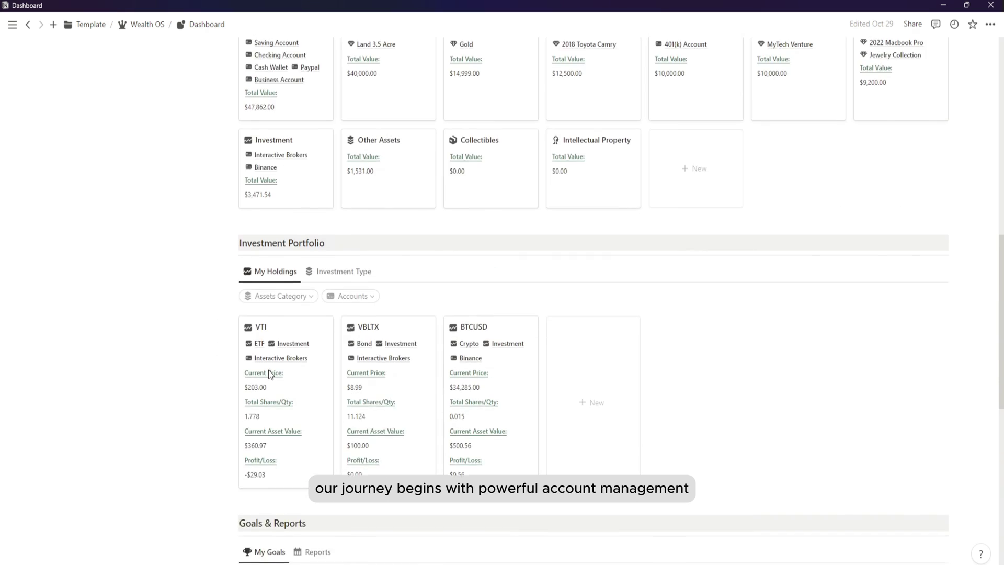
{"action": "scroll", "coordinate": [268, 369], "scroll_direction": "up", "scroll_amount": 12}
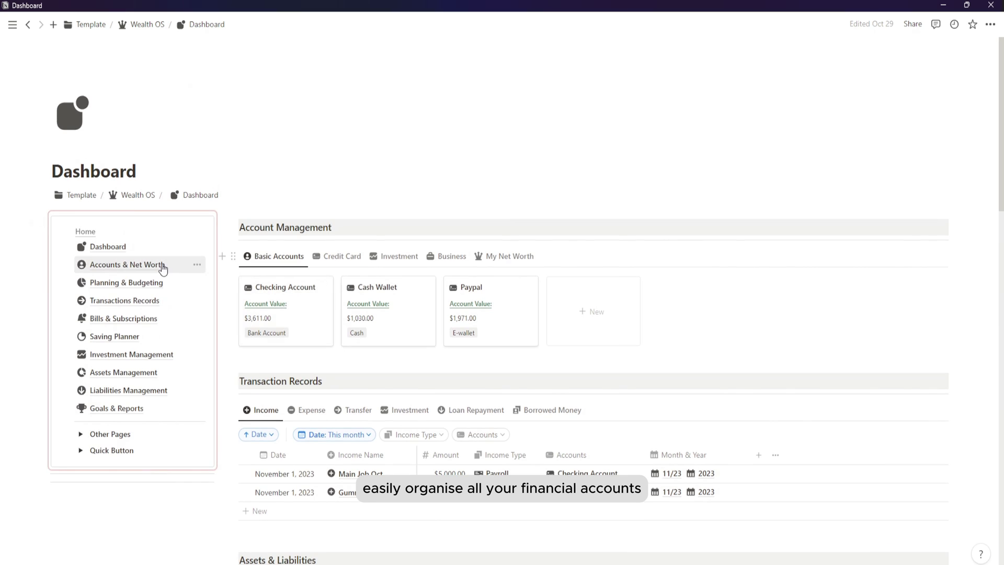
- Open the Accounts & Net Worth page, show Basic Accounts in the Accounts view, and review the credit cards and net worth
{"action": "left_click", "coordinate": [162, 265]}
{"action": "scroll", "coordinate": [403, 311], "scroll_direction": "down", "scroll_amount": 2}
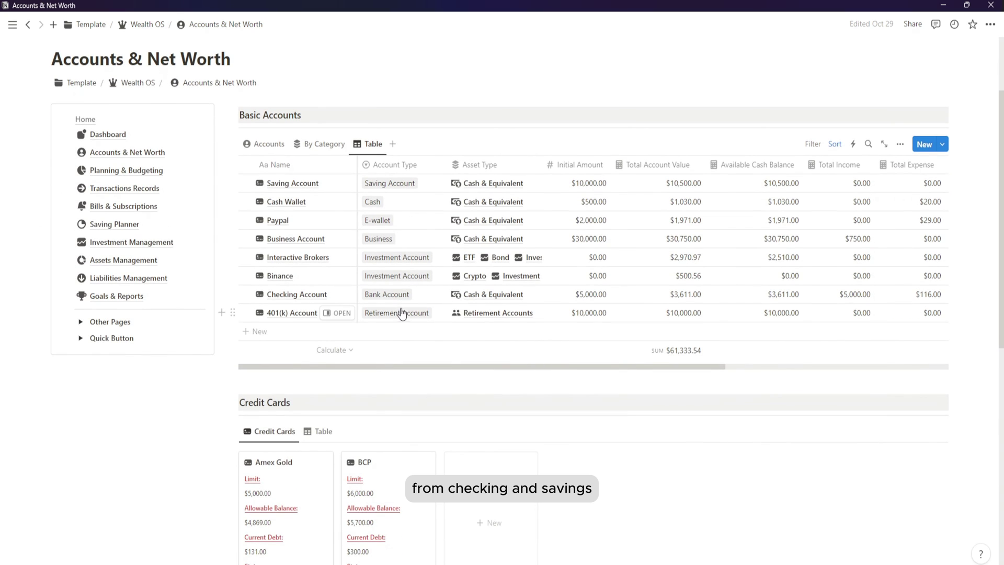
{"action": "left_click", "coordinate": [269, 144]}
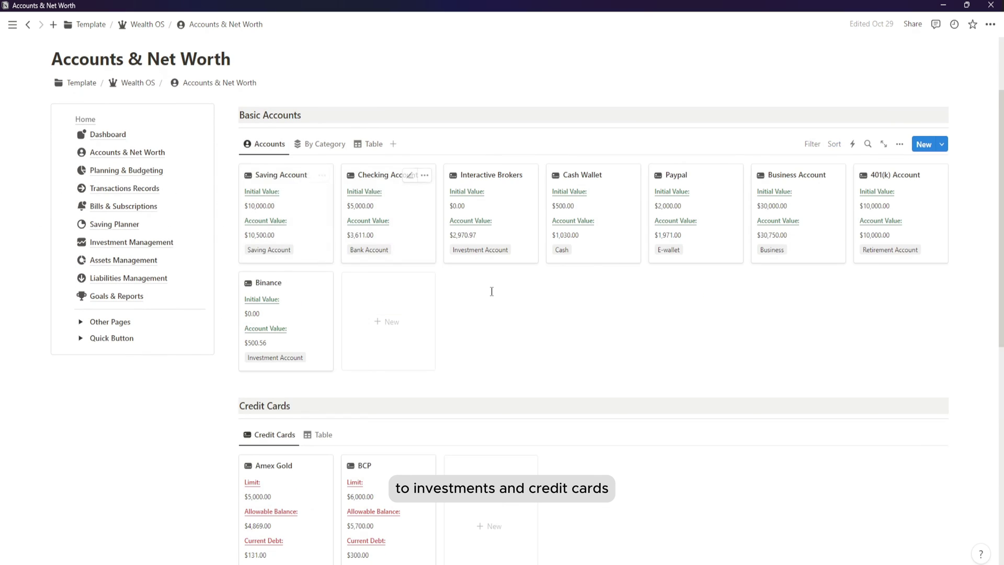
{"action": "scroll", "coordinate": [491, 291], "scroll_direction": "down", "scroll_amount": 4}
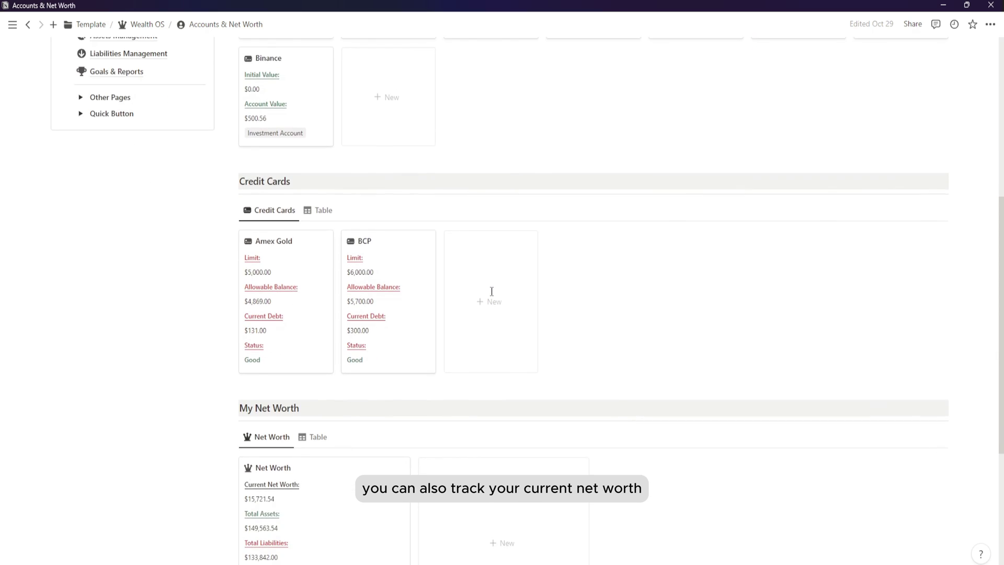
{"action": "scroll", "coordinate": [491, 291], "scroll_direction": "down", "scroll_amount": 4}
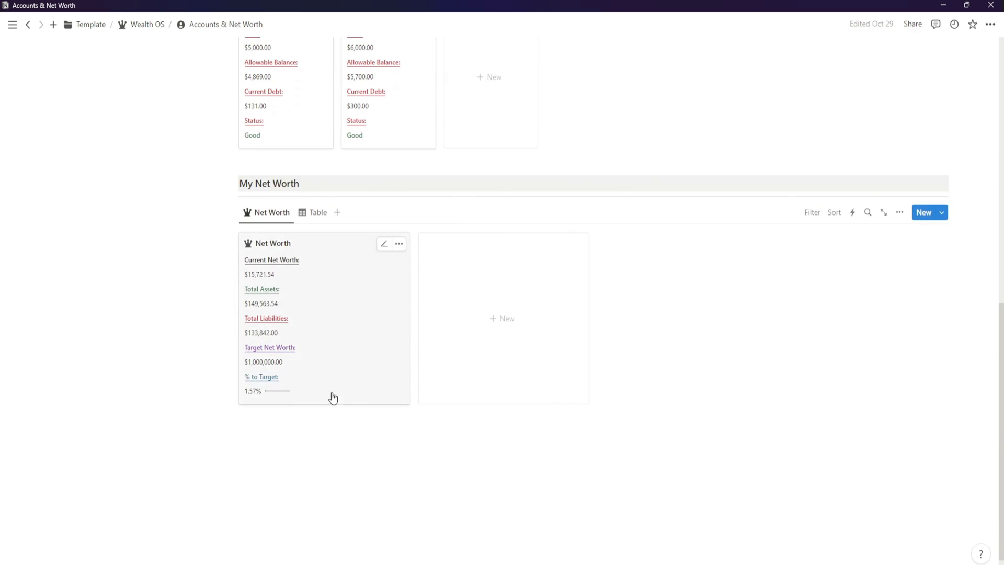
{"action": "scroll", "coordinate": [157, 335], "scroll_direction": "up", "scroll_amount": 4}
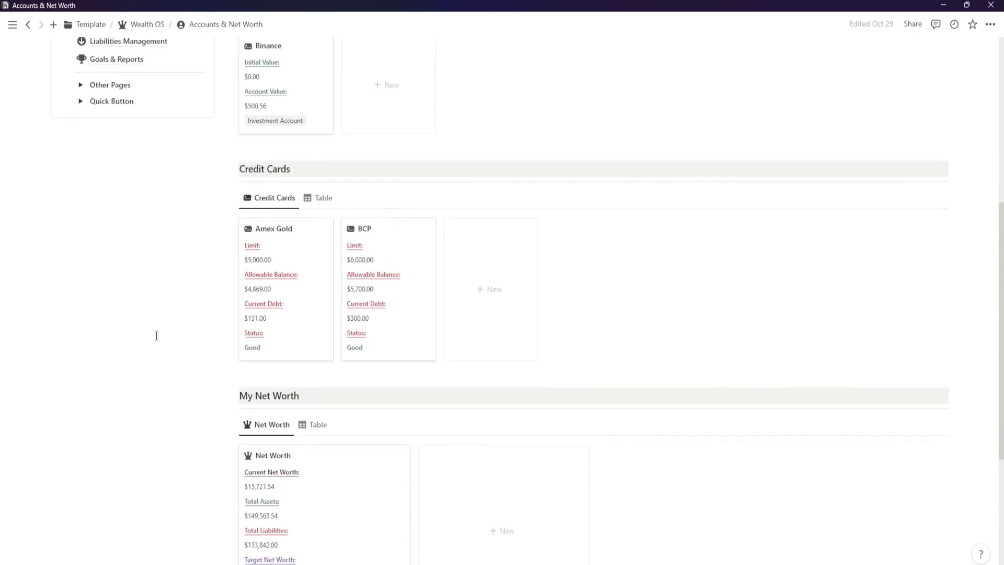
{"action": "scroll", "coordinate": [156, 335], "scroll_direction": "up", "scroll_amount": 7}
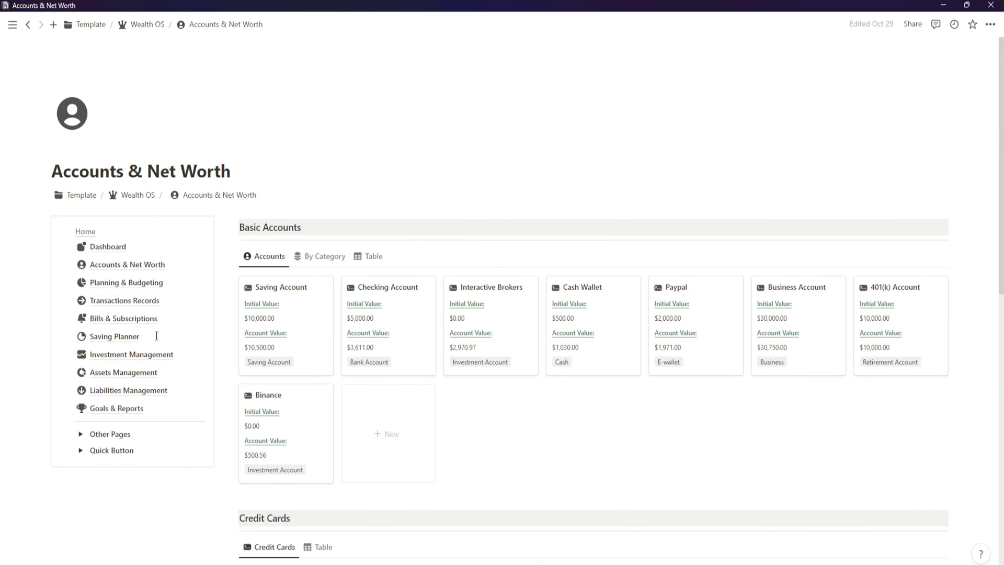
- Open the Planning & Budgeting page and review the Budget and Top Spending views, expense records, income planning and income records
{"action": "left_click", "coordinate": [119, 287]}
{"action": "scroll", "coordinate": [449, 338], "scroll_direction": "down", "scroll_amount": 3}
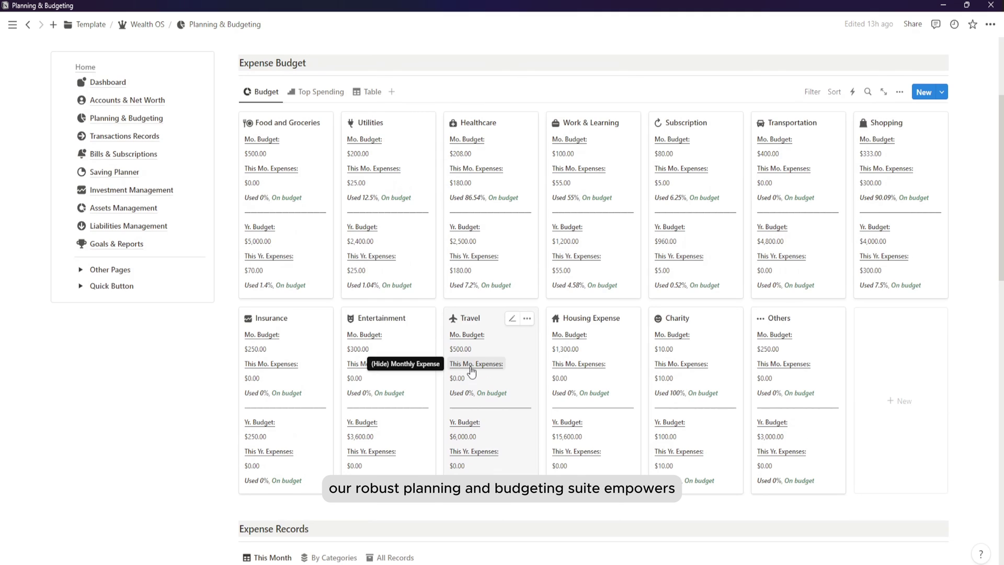
{"action": "scroll", "coordinate": [301, 280], "scroll_direction": "up", "scroll_amount": 1}
{"action": "left_click", "coordinate": [319, 149]}
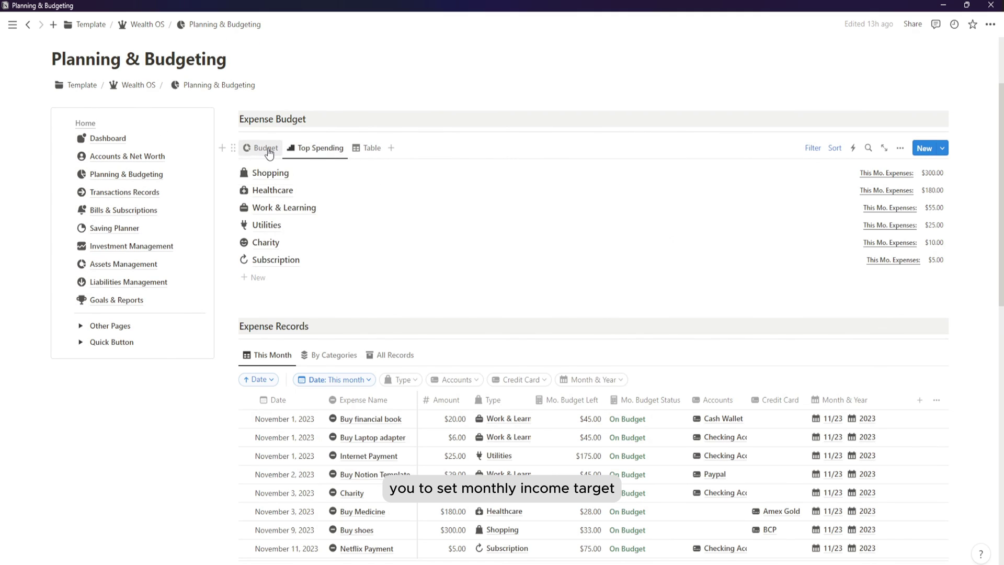
{"action": "left_click", "coordinate": [266, 149]}
{"action": "scroll", "coordinate": [502, 348], "scroll_direction": "down", "scroll_amount": 5}
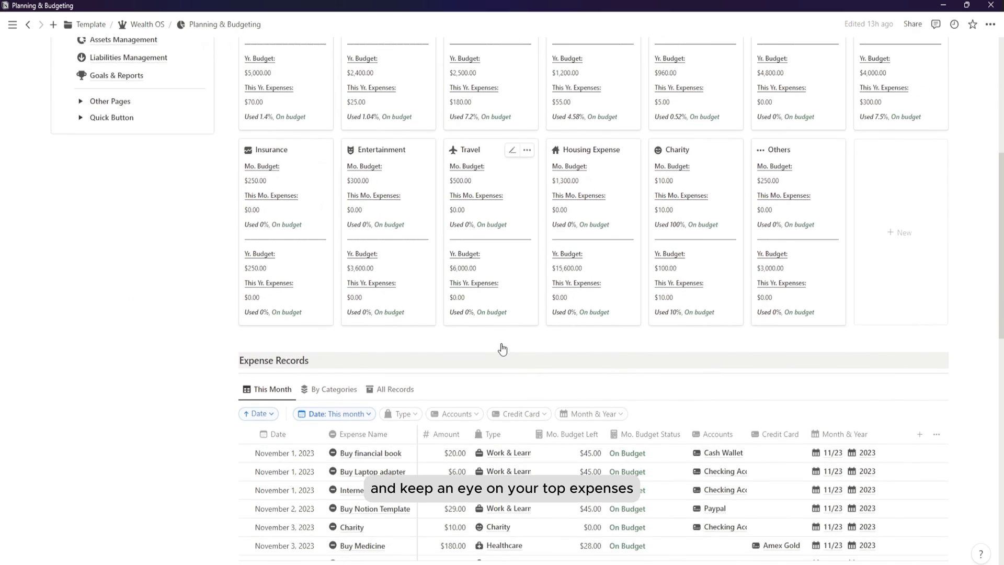
{"action": "scroll", "coordinate": [502, 348], "scroll_direction": "down", "scroll_amount": 4}
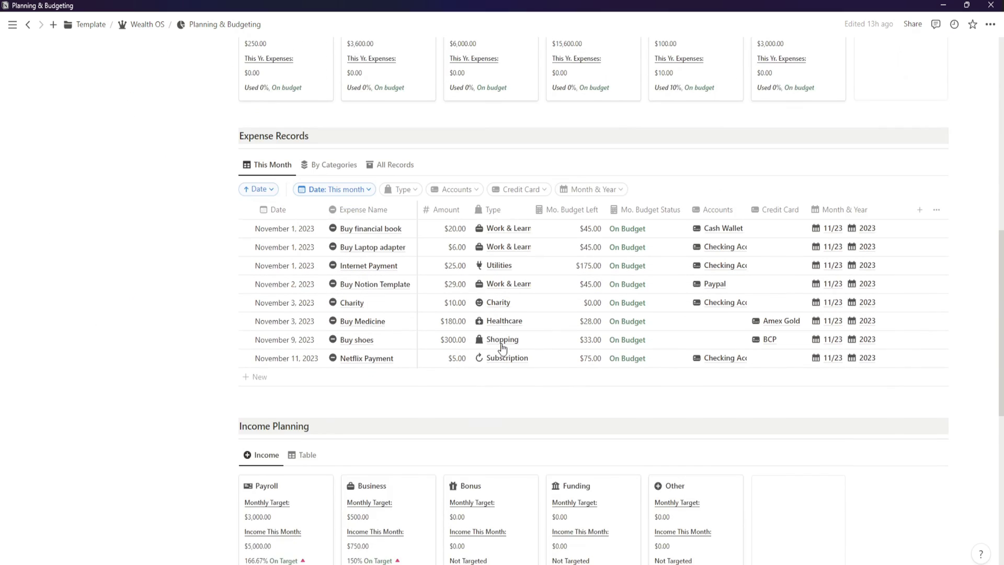
{"action": "scroll", "coordinate": [502, 348], "scroll_direction": "down", "scroll_amount": 1}
{"action": "scroll", "coordinate": [502, 348], "scroll_direction": "down", "scroll_amount": 7}
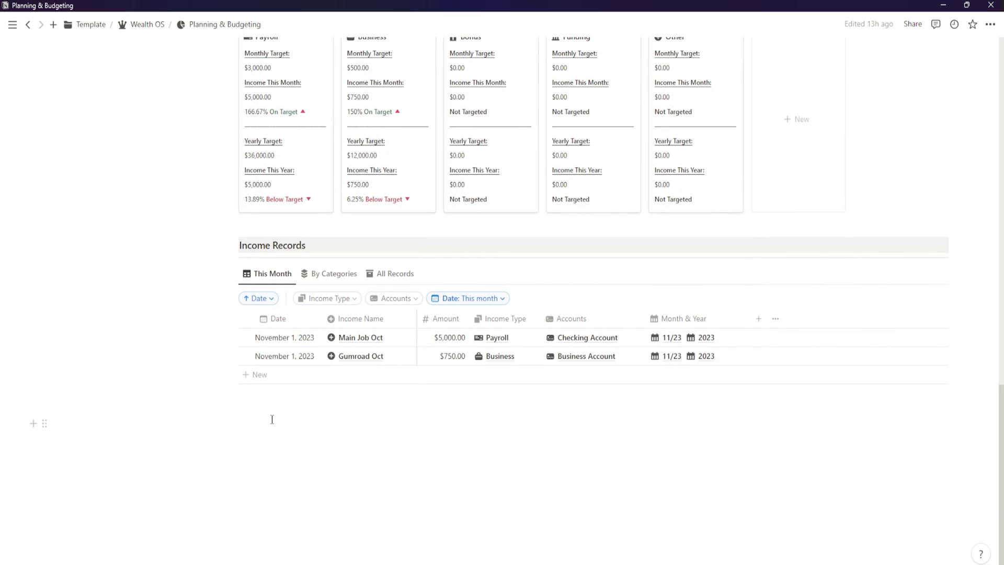
{"action": "scroll", "coordinate": [272, 420], "scroll_direction": "up", "scroll_amount": 15}
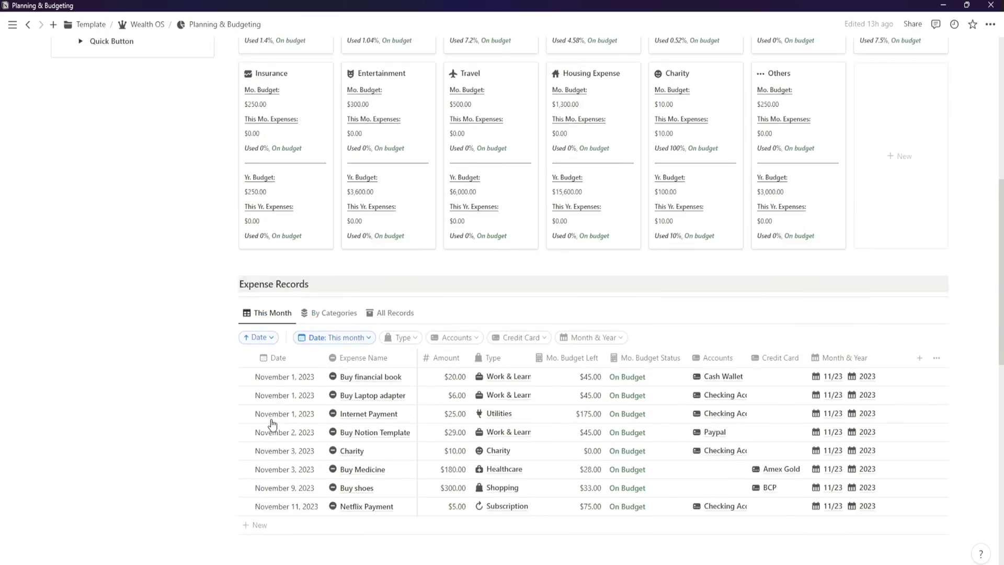
- Open the Transactions Records page and review its income, expense, transfer, loan repayment and borrowed money records
{"action": "left_click", "coordinate": [152, 310]}
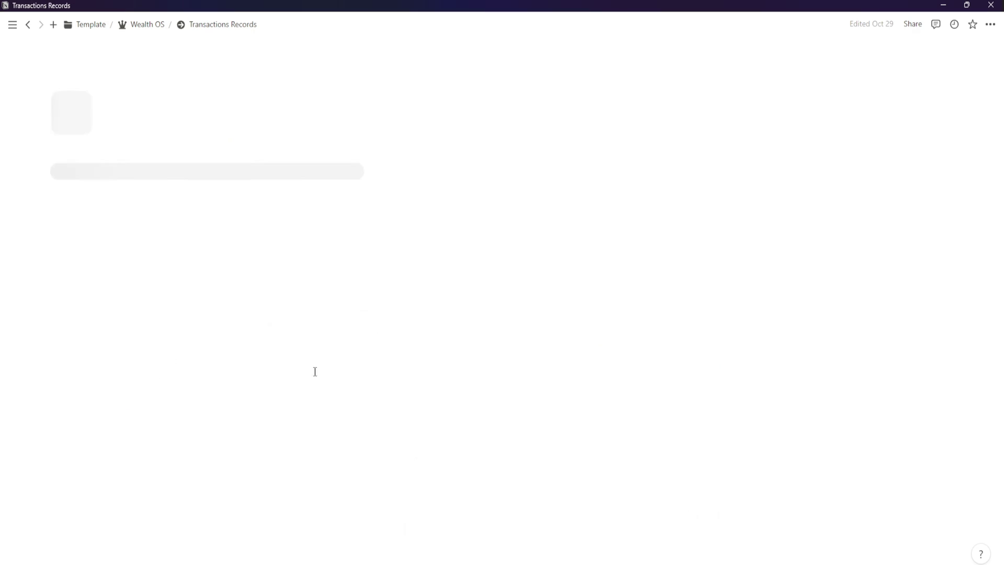
{"action": "scroll", "coordinate": [339, 387], "scroll_direction": "down", "scroll_amount": 5}
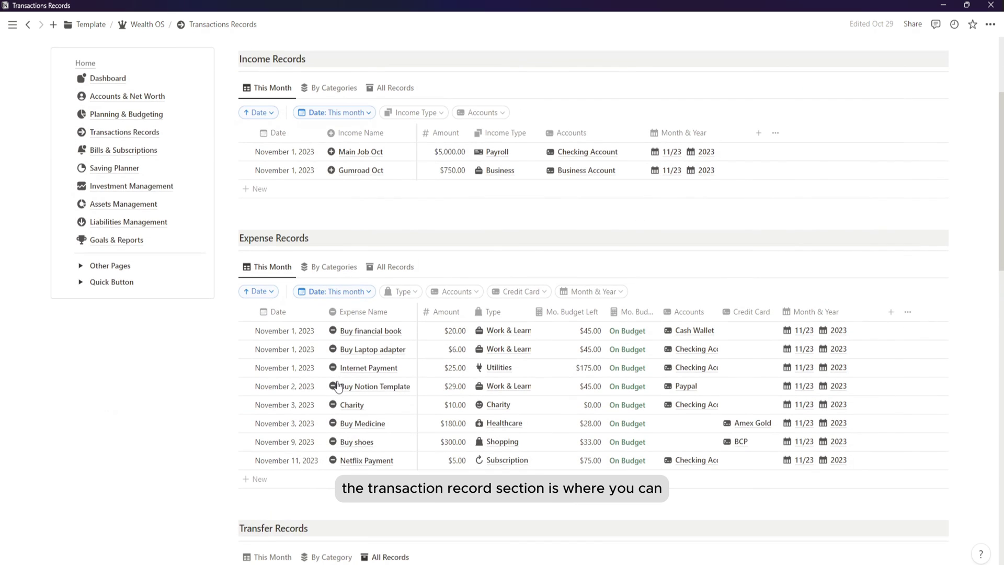
{"action": "scroll", "coordinate": [338, 386], "scroll_direction": "down", "scroll_amount": 12}
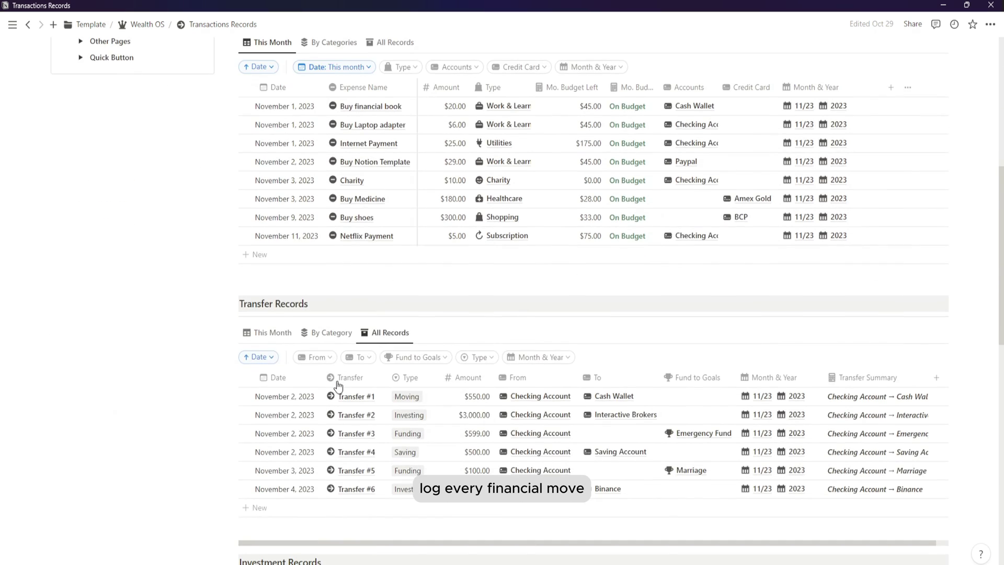
{"action": "scroll", "coordinate": [338, 387], "scroll_direction": "down", "scroll_amount": 12}
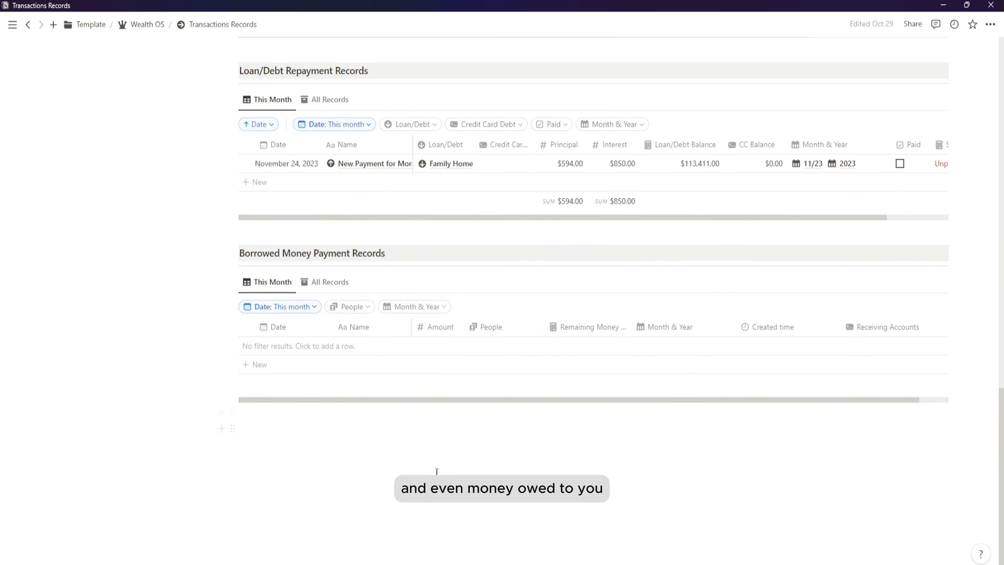
- Open the Bills & Subscriptions page and review its payment reminders, bills list and expense records
{"action": "scroll", "coordinate": [437, 470], "scroll_direction": "up", "scroll_amount": 20}
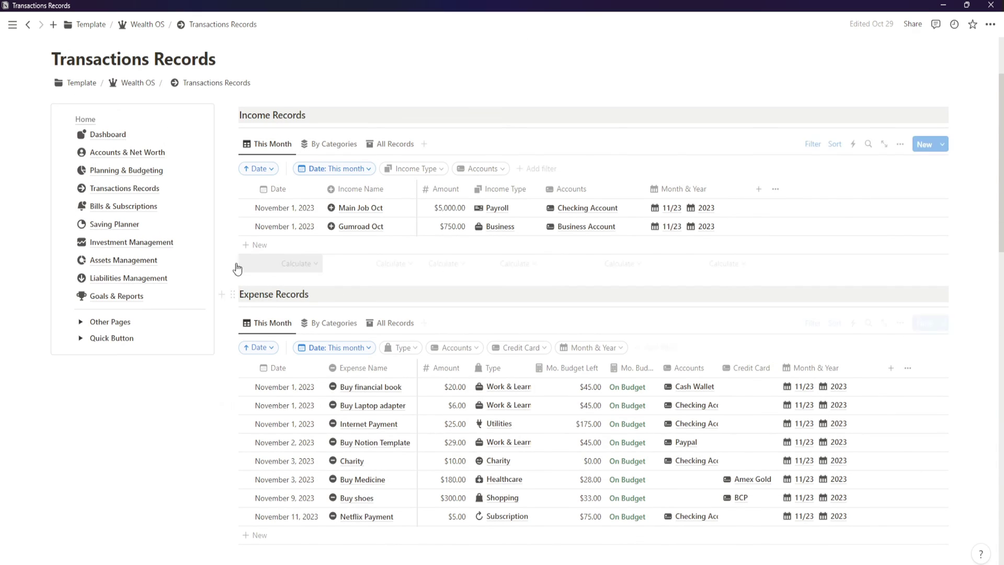
{"action": "left_click", "coordinate": [136, 212]}
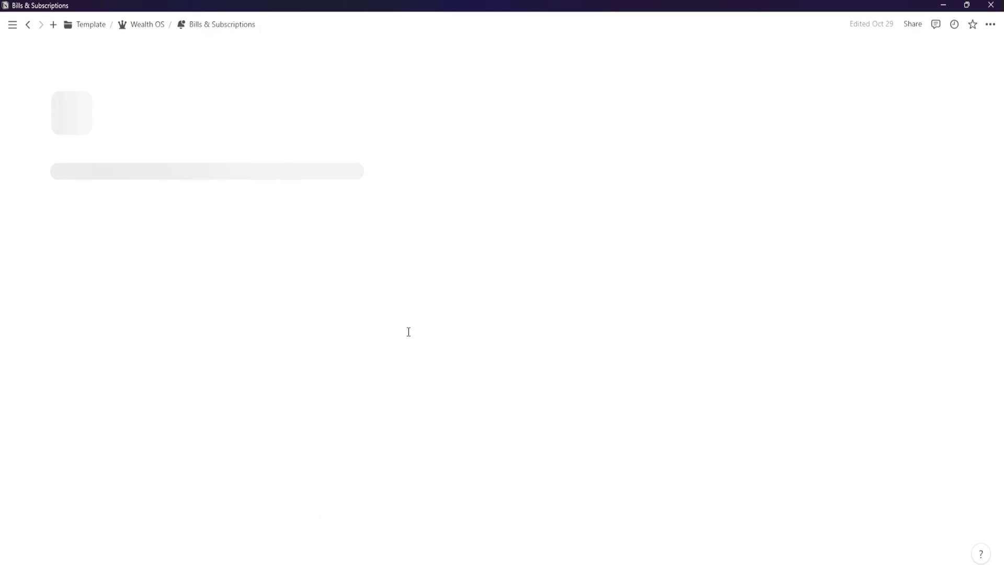
{"action": "scroll", "coordinate": [341, 362], "scroll_direction": "down", "scroll_amount": 5}
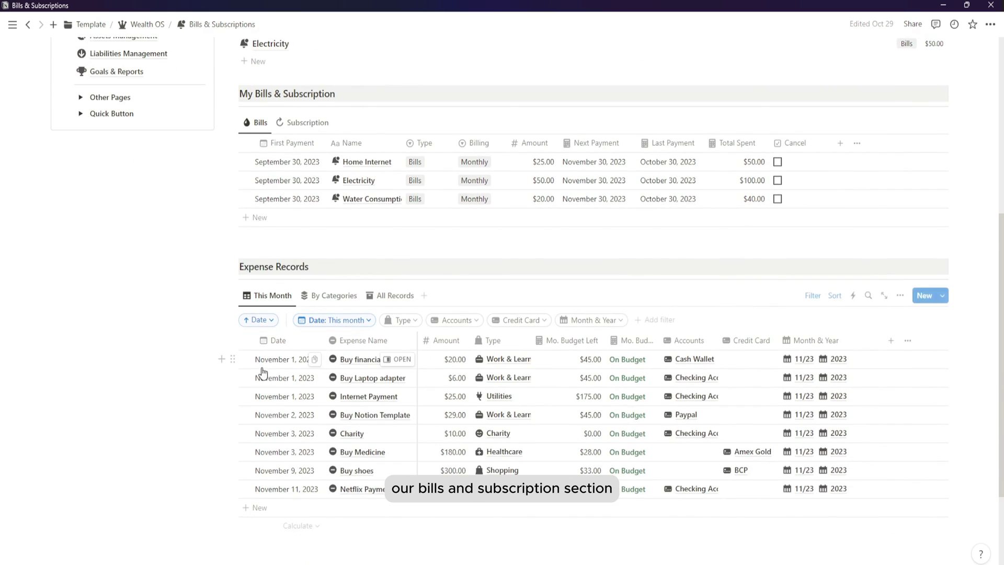
{"action": "scroll", "coordinate": [263, 372], "scroll_direction": "down", "scroll_amount": 1}
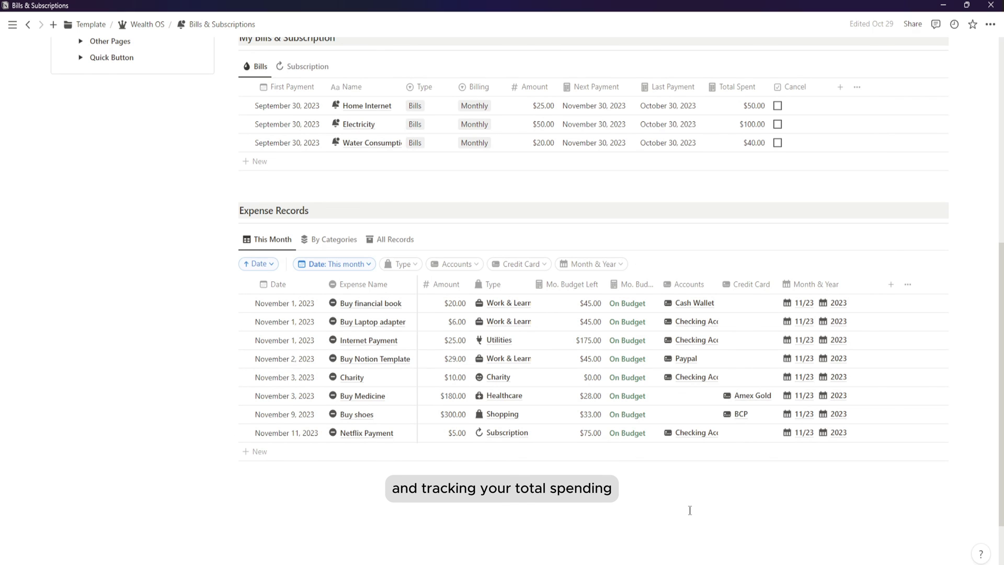
- Open the Saving Planner page and review the saving account, the monthly planned and actual savings, and the saving records
{"action": "scroll", "coordinate": [269, 417], "scroll_direction": "up", "scroll_amount": 6}
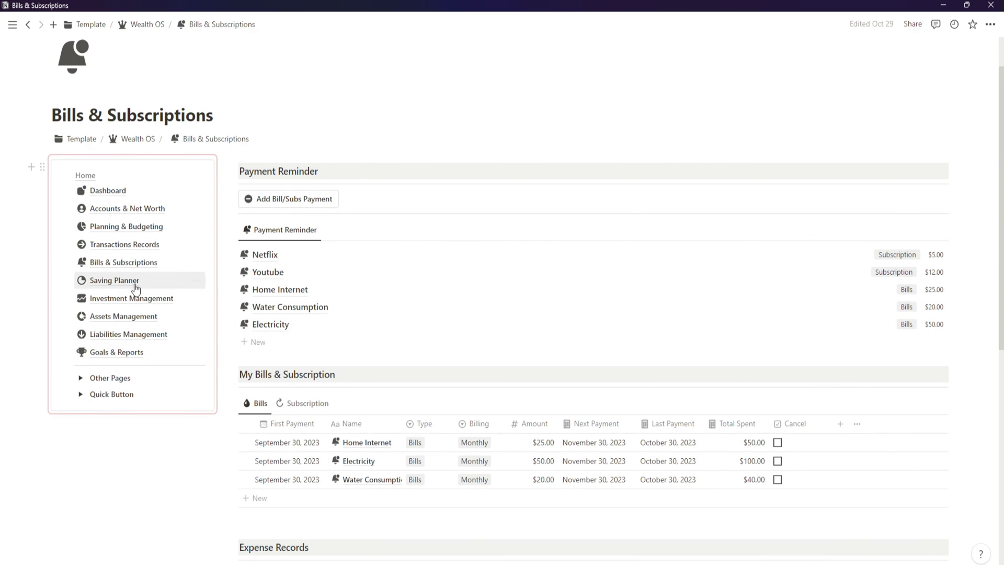
{"action": "left_click", "coordinate": [117, 282]}
{"action": "scroll", "coordinate": [400, 387], "scroll_direction": "down", "scroll_amount": 1}
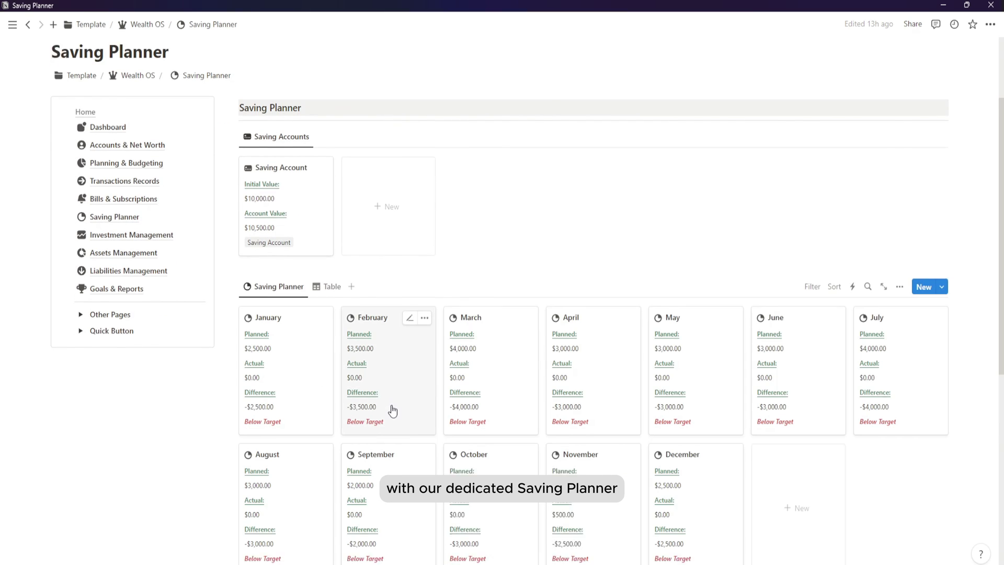
{"action": "scroll", "coordinate": [391, 410], "scroll_direction": "down", "scroll_amount": 1}
{"action": "scroll", "coordinate": [393, 412], "scroll_direction": "down", "scroll_amount": 1}
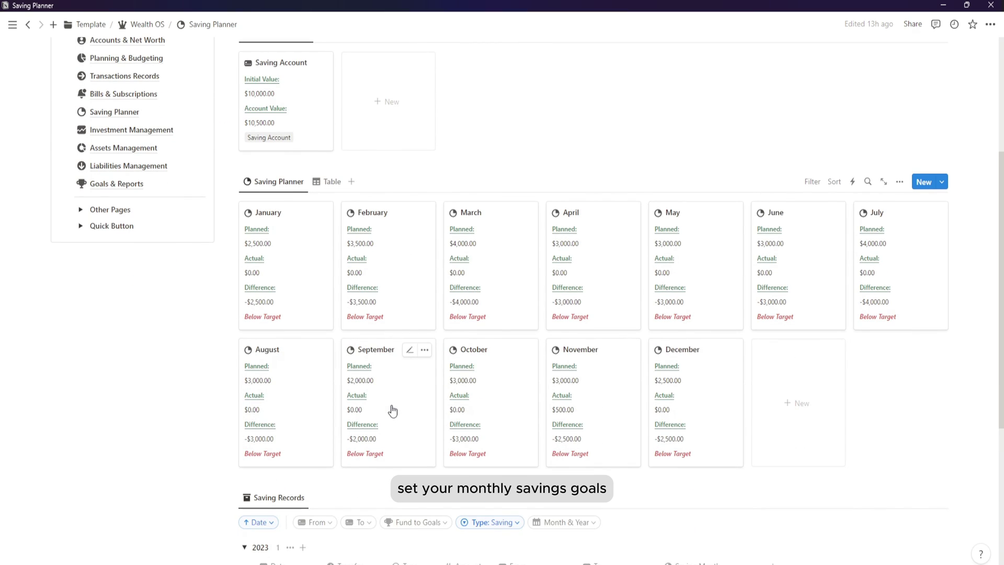
{"action": "scroll", "coordinate": [392, 411], "scroll_direction": "down", "scroll_amount": 4}
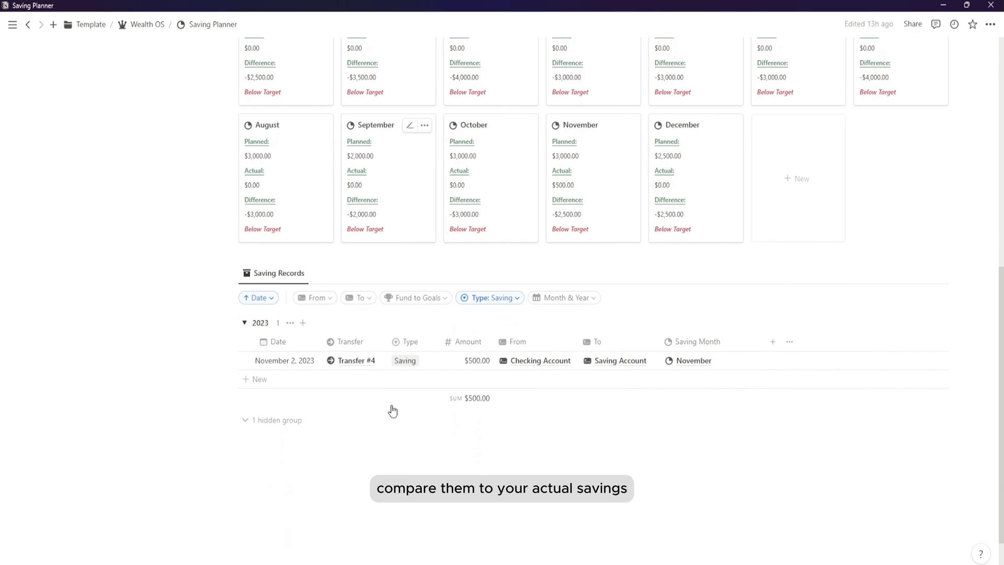
{"action": "scroll", "coordinate": [393, 411], "scroll_direction": "down", "scroll_amount": 1}
- Open the Investment Management page, expand the Live Chart, and review the investment assets, accounts, investment records and funding records
{"action": "scroll", "coordinate": [392, 405], "scroll_direction": "up", "scroll_amount": 4}
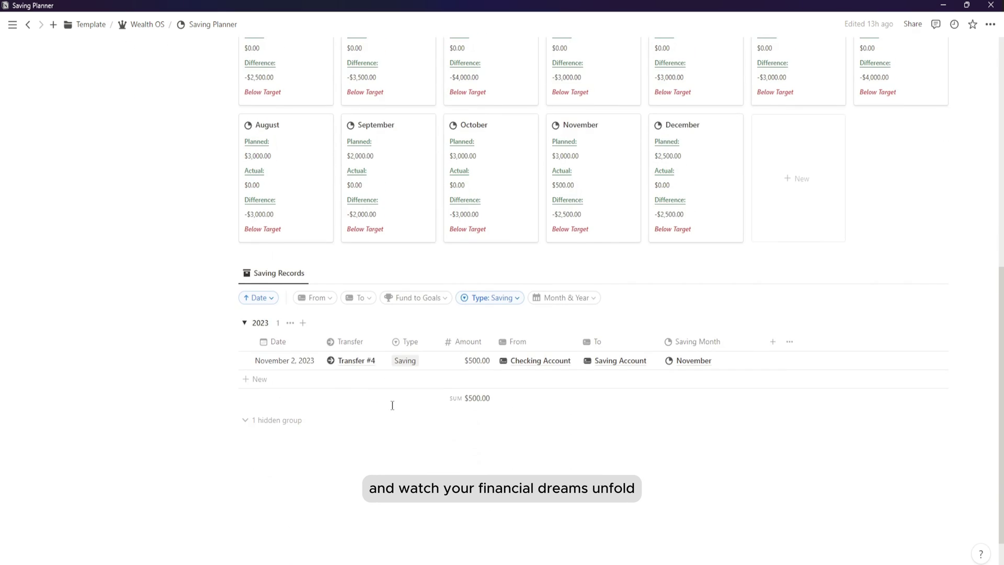
{"action": "scroll", "coordinate": [392, 411], "scroll_direction": "up", "scroll_amount": 4}
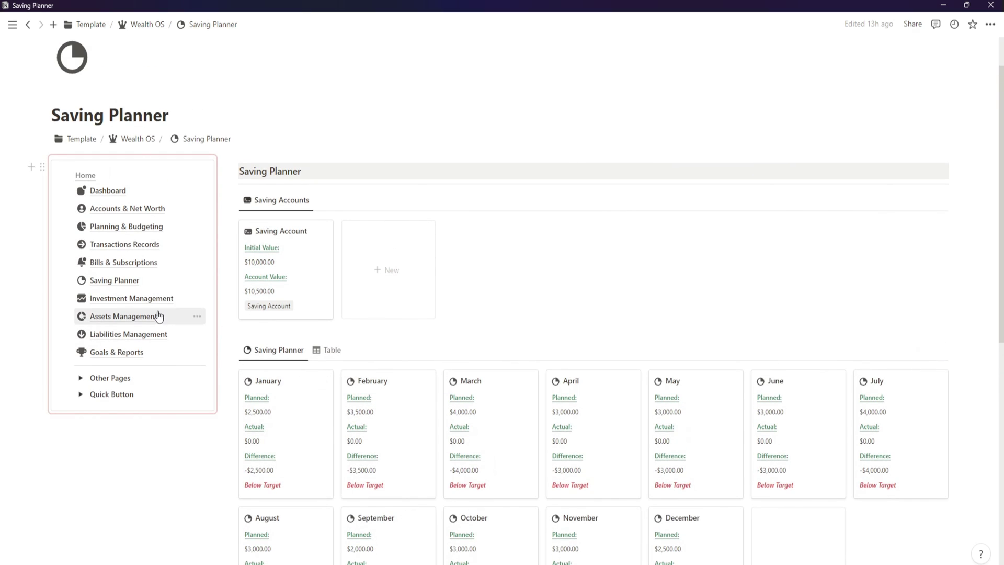
{"action": "left_click", "coordinate": [131, 298]}
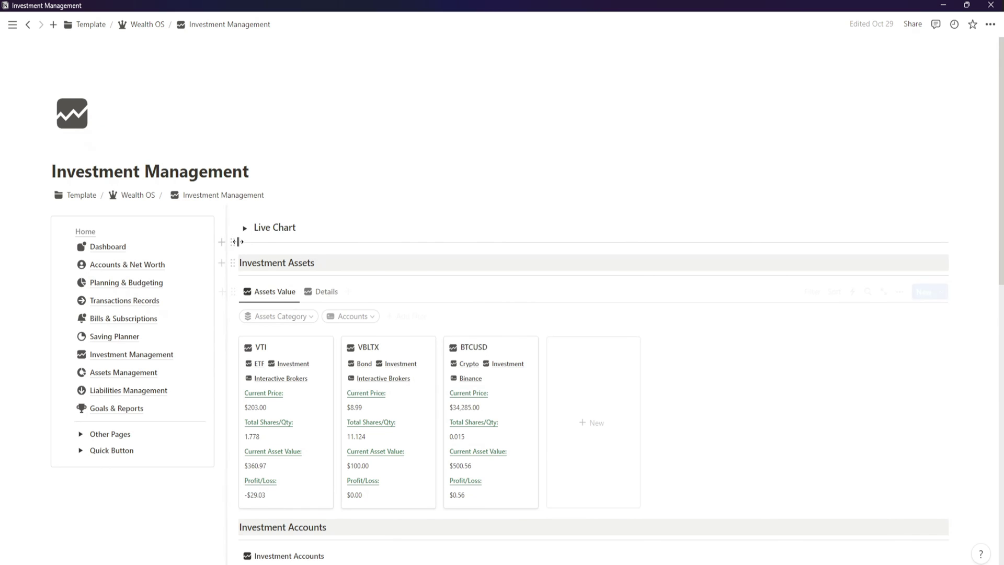
{"action": "left_click", "coordinate": [245, 229]}
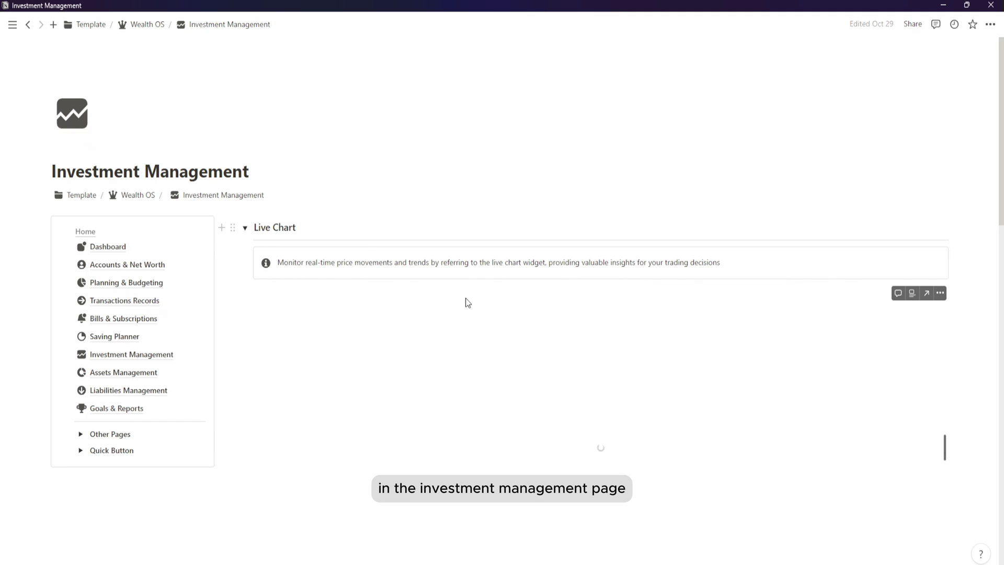
{"action": "scroll", "coordinate": [230, 380], "scroll_direction": "down", "scroll_amount": 9}
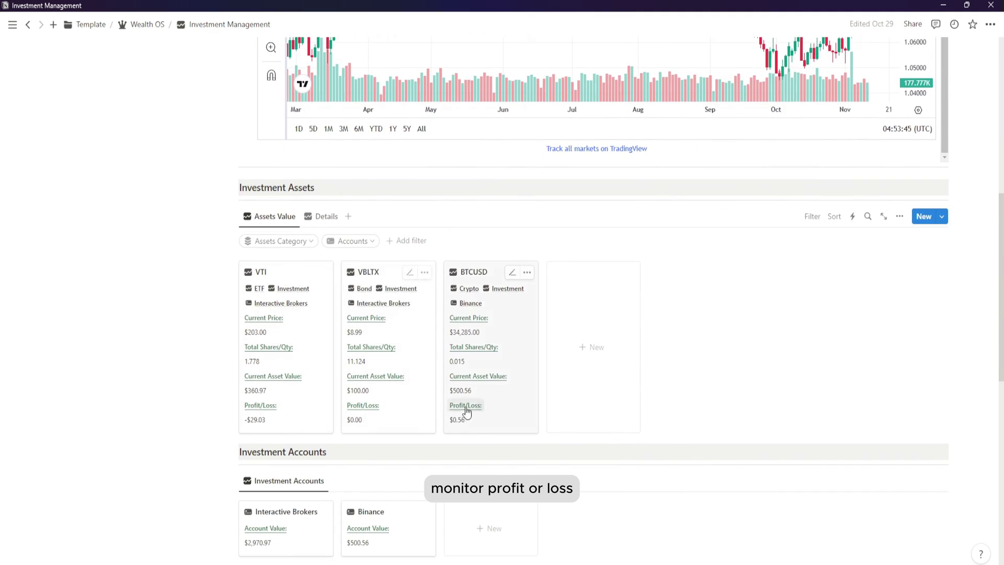
{"action": "scroll", "coordinate": [470, 421], "scroll_direction": "down", "scroll_amount": 2}
{"action": "scroll", "coordinate": [641, 418], "scroll_direction": "down", "scroll_amount": 8}
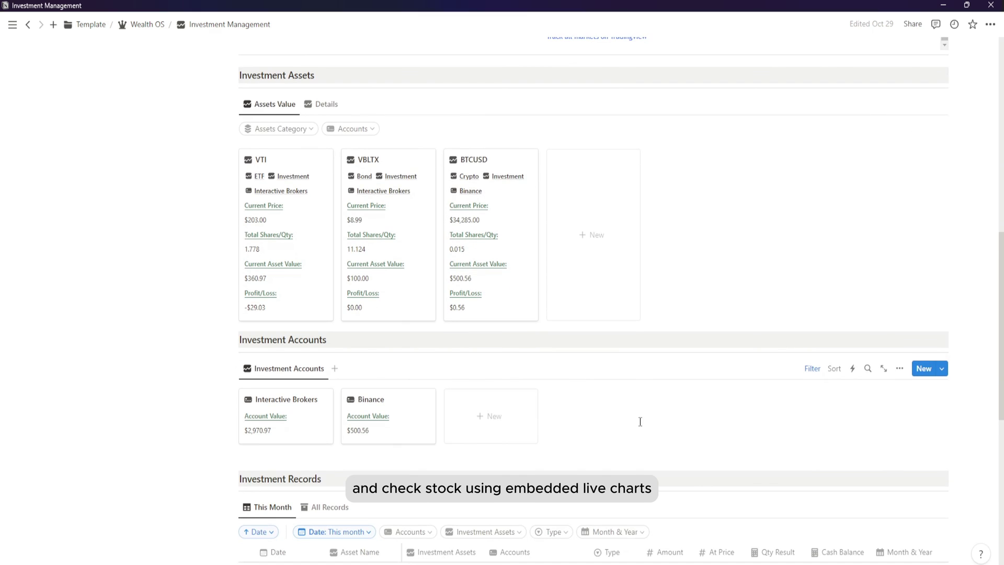
{"action": "scroll", "coordinate": [575, 445], "scroll_direction": "down", "scroll_amount": 1}
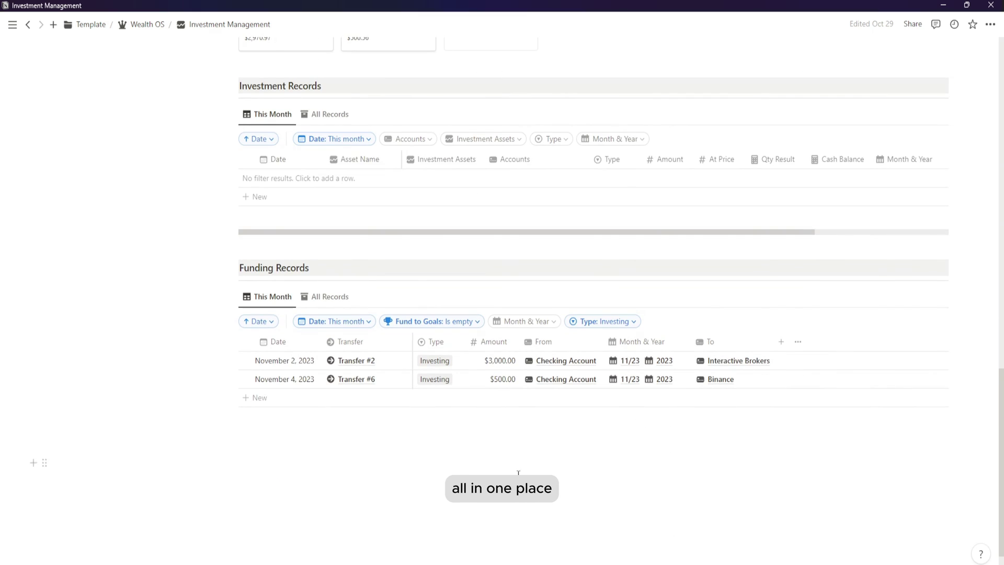
- Open the Assets Management page and review the owned assets, physical assets and money owed by other people
{"action": "scroll", "coordinate": [457, 474], "scroll_direction": "up", "scroll_amount": 20}
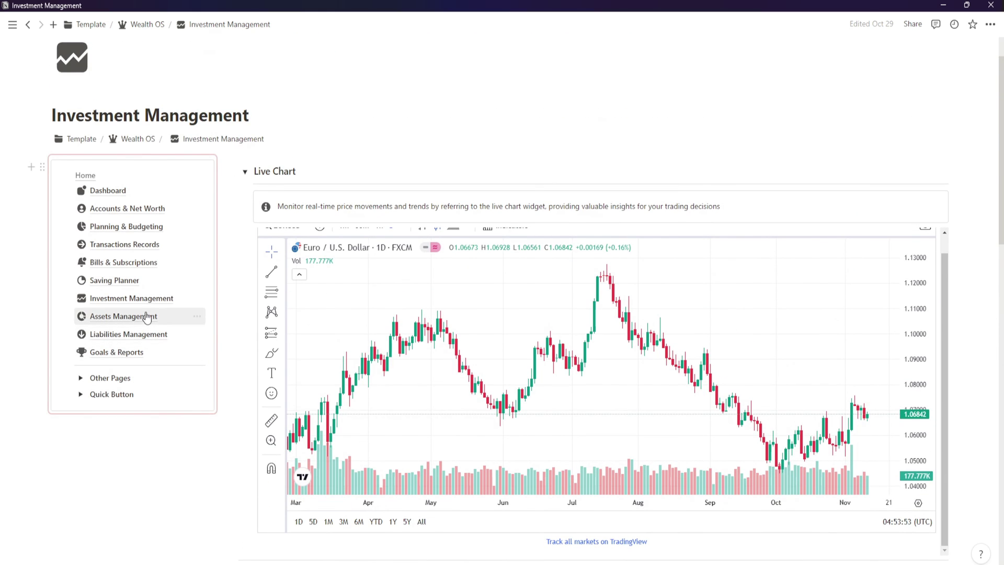
{"action": "left_click", "coordinate": [142, 316]}
{"action": "scroll", "coordinate": [293, 336], "scroll_direction": "down", "scroll_amount": 2}
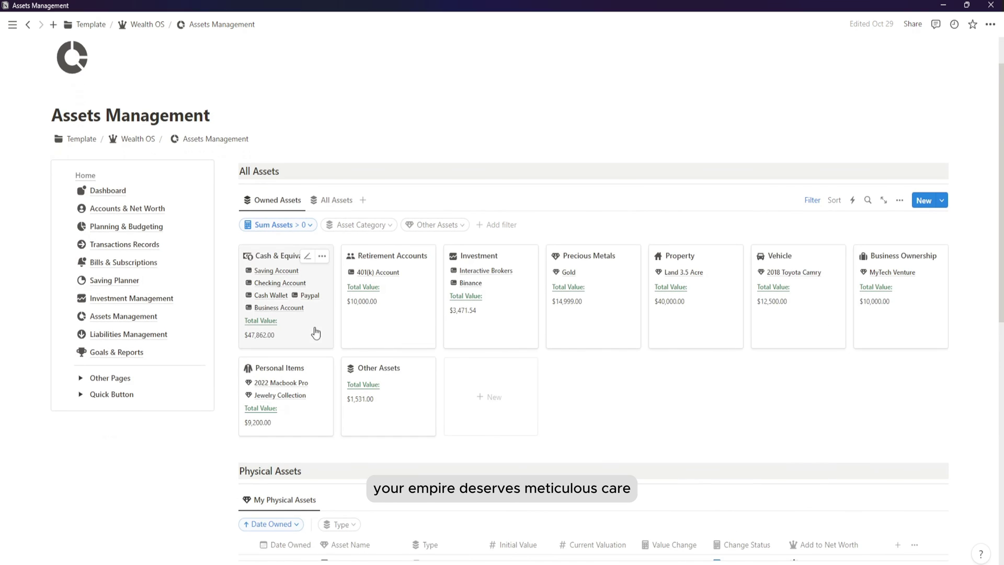
{"action": "scroll", "coordinate": [293, 336], "scroll_direction": "down", "scroll_amount": 2}
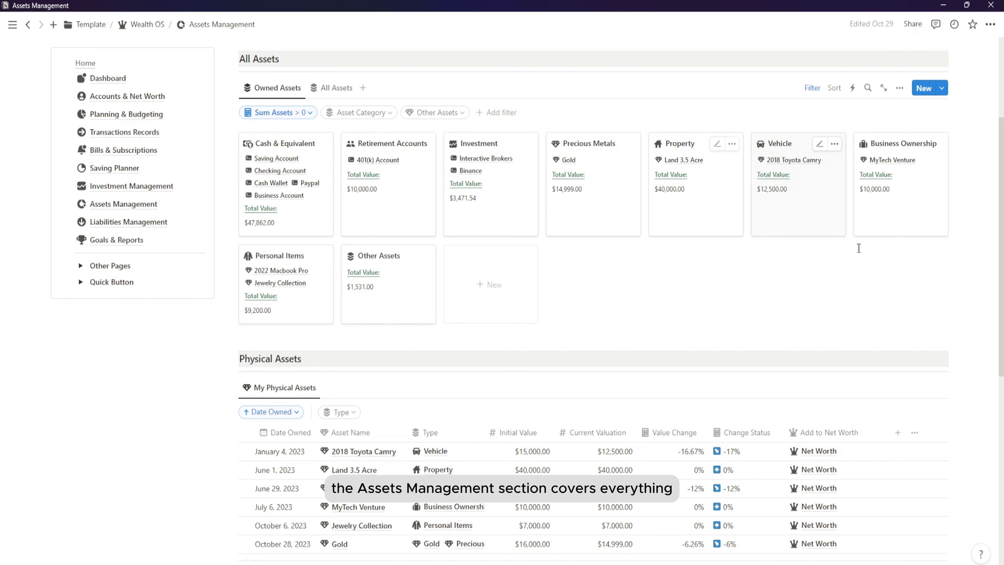
{"action": "scroll", "coordinate": [836, 298], "scroll_direction": "up", "scroll_amount": 1}
{"action": "scroll", "coordinate": [790, 353], "scroll_direction": "down", "scroll_amount": 1}
{"action": "scroll", "coordinate": [790, 354], "scroll_direction": "down", "scroll_amount": 5}
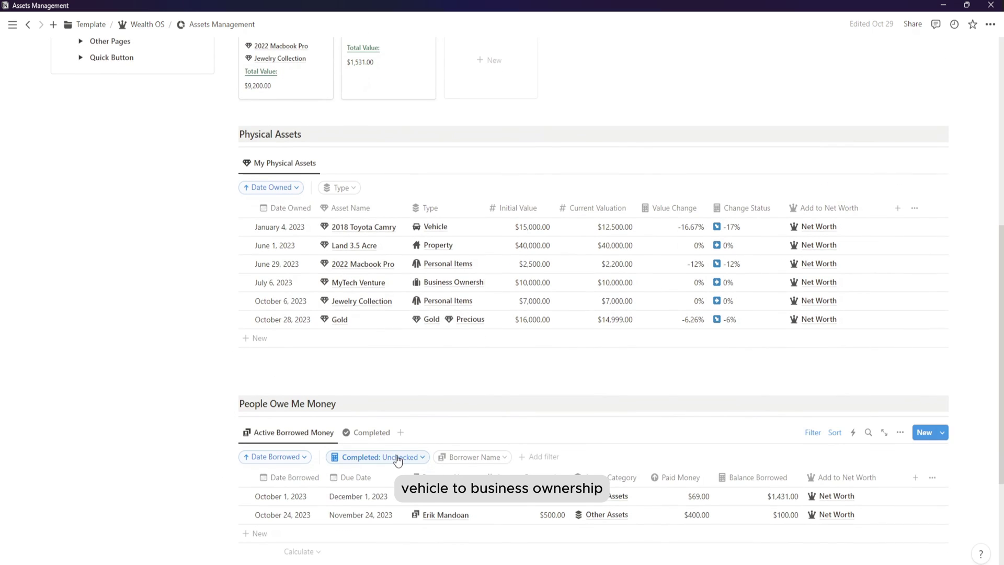
{"action": "scroll", "coordinate": [397, 455], "scroll_direction": "down", "scroll_amount": 1}
{"action": "scroll", "coordinate": [371, 455], "scroll_direction": "down", "scroll_amount": 1}
{"action": "scroll", "coordinate": [368, 456], "scroll_direction": "down", "scroll_amount": 1}
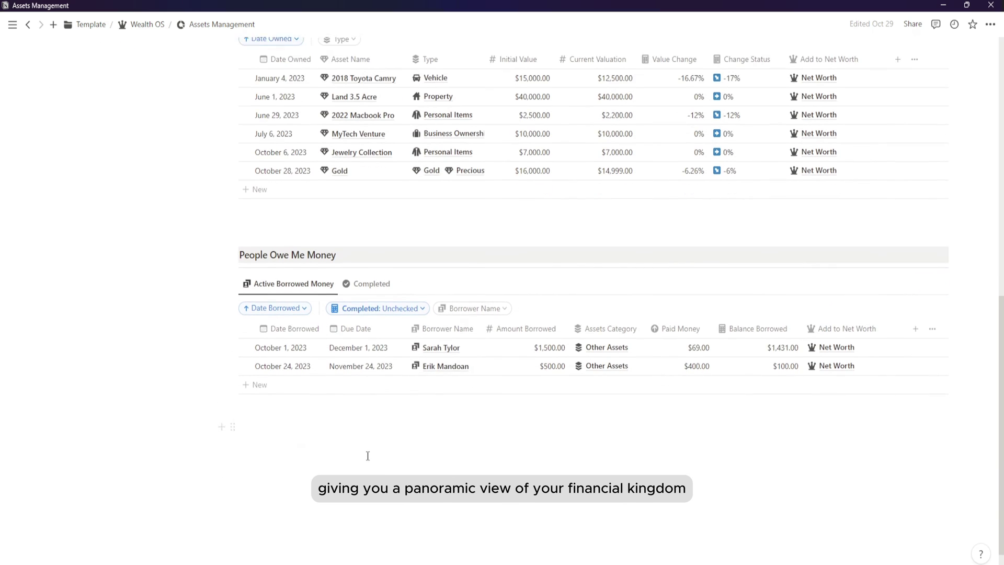
- Open the Liabilities Management page and review the loans, liability categories and loan/debt repayment records
{"action": "scroll", "coordinate": [382, 459], "scroll_direction": "up", "scroll_amount": 9}
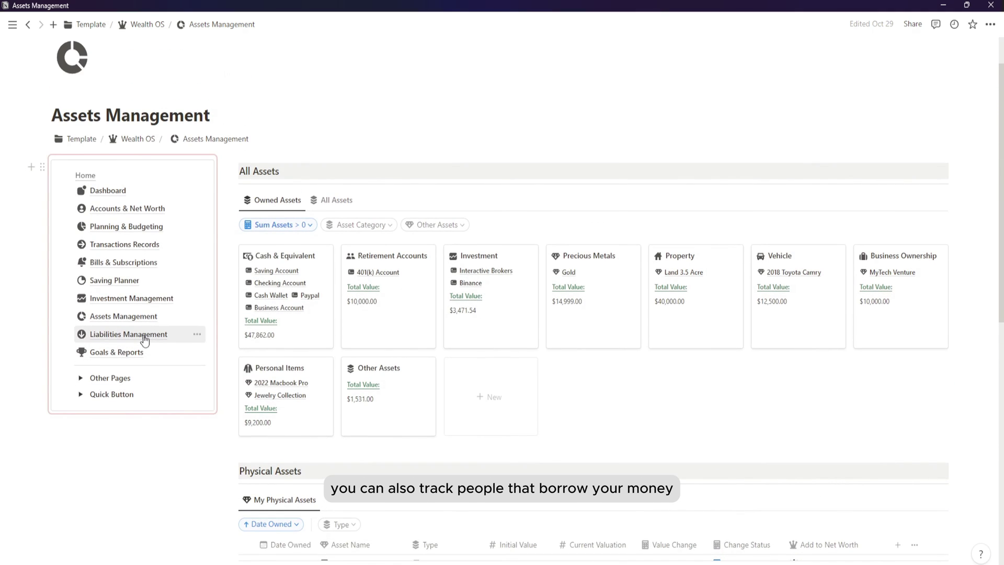
{"action": "left_click", "coordinate": [146, 329]}
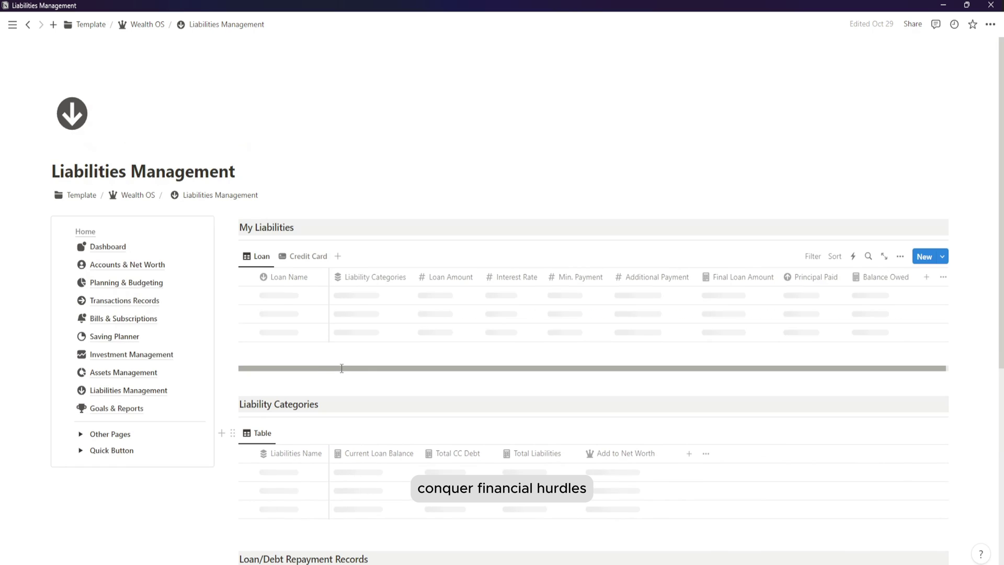
{"action": "scroll", "coordinate": [340, 372], "scroll_direction": "down", "scroll_amount": 3}
{"action": "scroll", "coordinate": [307, 393], "scroll_direction": "down", "scroll_amount": 4}
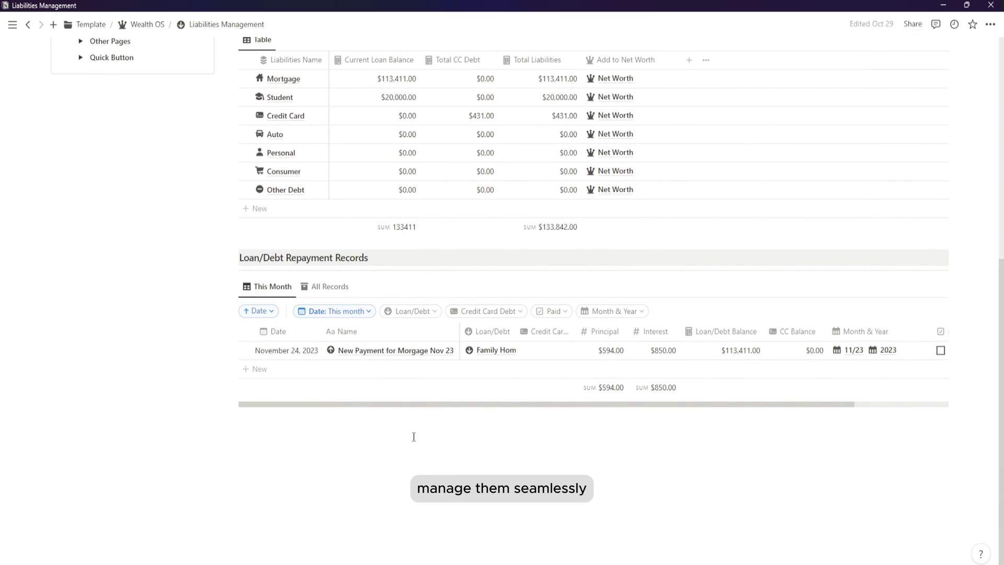
- Open the Goals & Reports page and review the goal cards and funding records
{"action": "scroll", "coordinate": [413, 436], "scroll_direction": "up", "scroll_amount": 7}
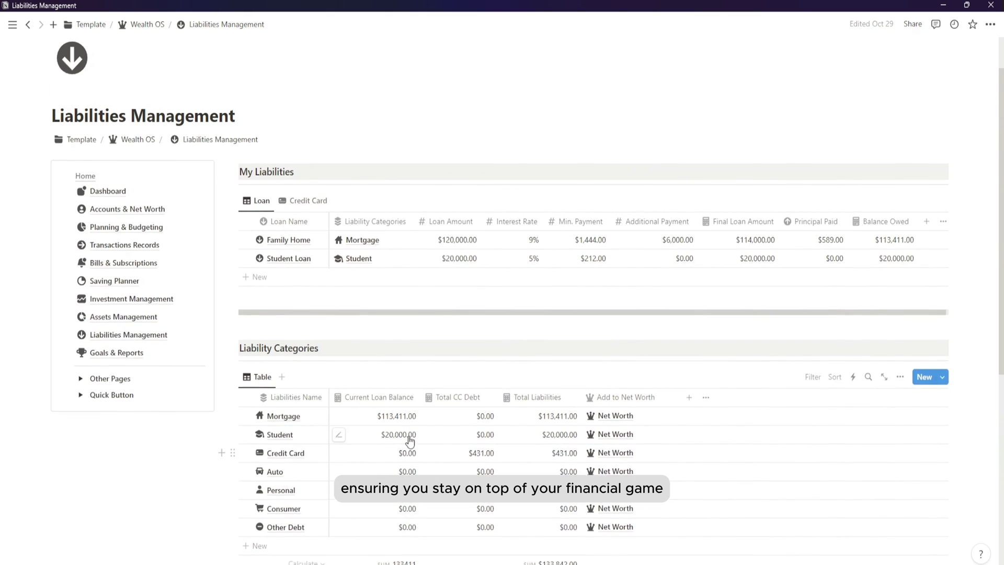
{"action": "left_click", "coordinate": [130, 408]}
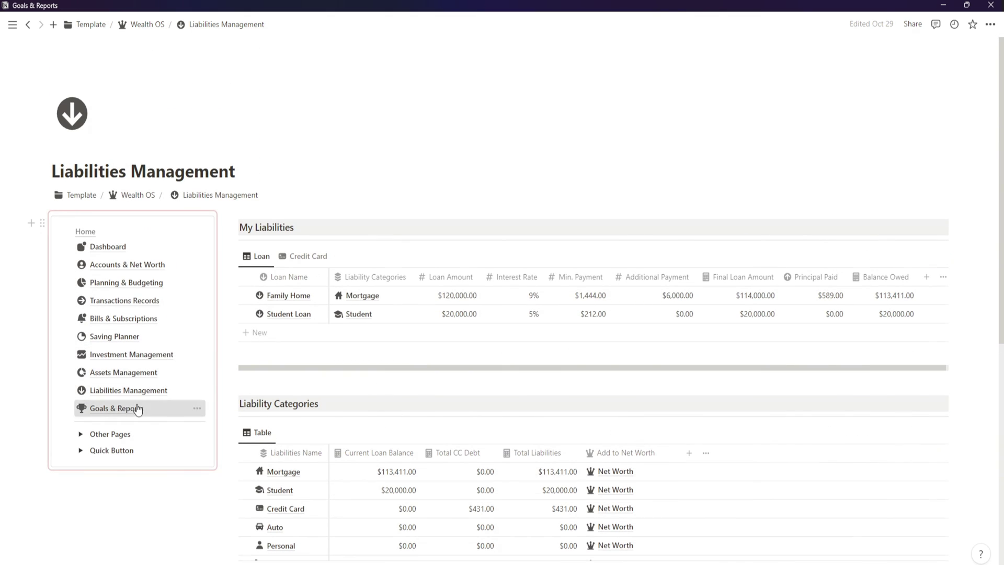
{"action": "scroll", "coordinate": [387, 366], "scroll_direction": "down", "scroll_amount": 4}
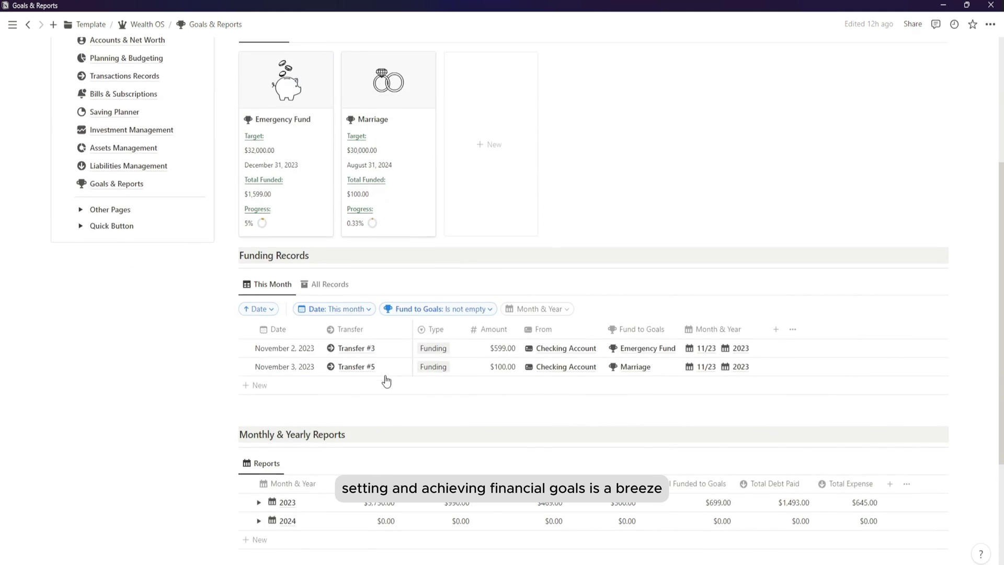
{"action": "scroll", "coordinate": [386, 381], "scroll_direction": "down", "scroll_amount": 3}
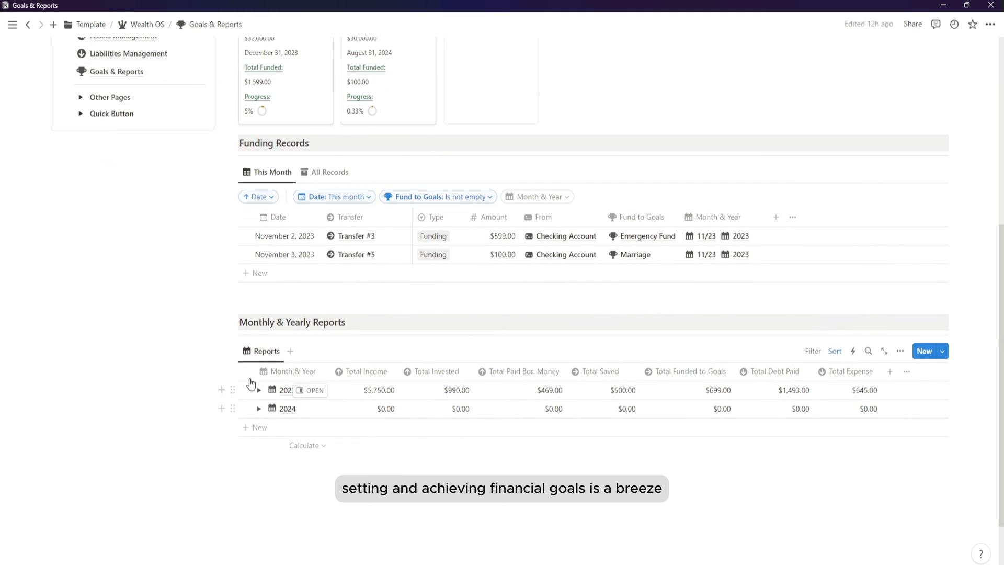
{"action": "scroll", "coordinate": [417, 383], "scroll_direction": "up", "scroll_amount": 1}
{"action": "scroll", "coordinate": [413, 382], "scroll_direction": "up", "scroll_amount": 2}
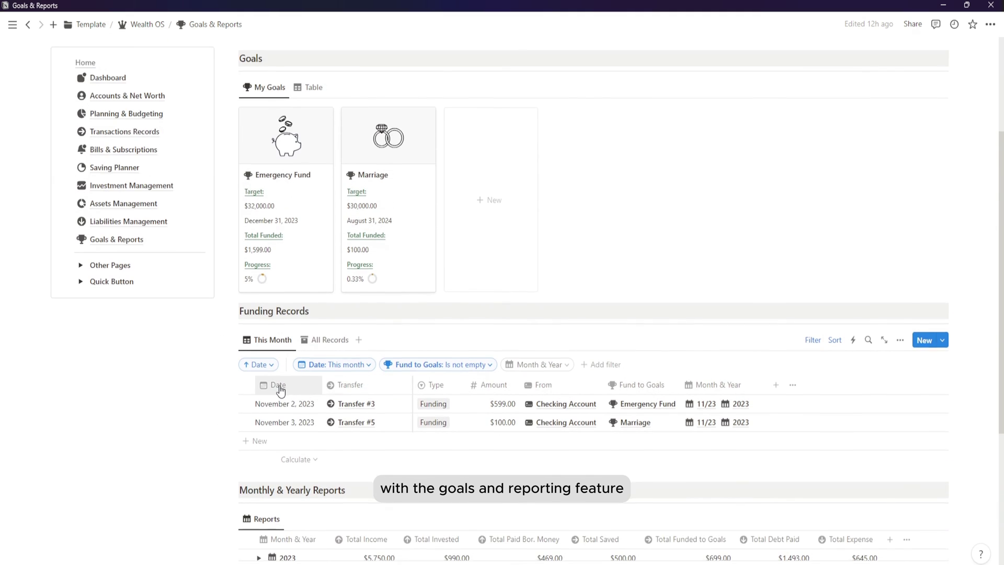
- Expand the 2023 entry in Monthly & Yearly Reports, review its monthly totals, and collapse it again
{"action": "scroll", "coordinate": [277, 389], "scroll_direction": "down", "scroll_amount": 2}
{"action": "scroll", "coordinate": [280, 389], "scroll_direction": "down", "scroll_amount": 1}
{"action": "left_click", "coordinate": [259, 390]}
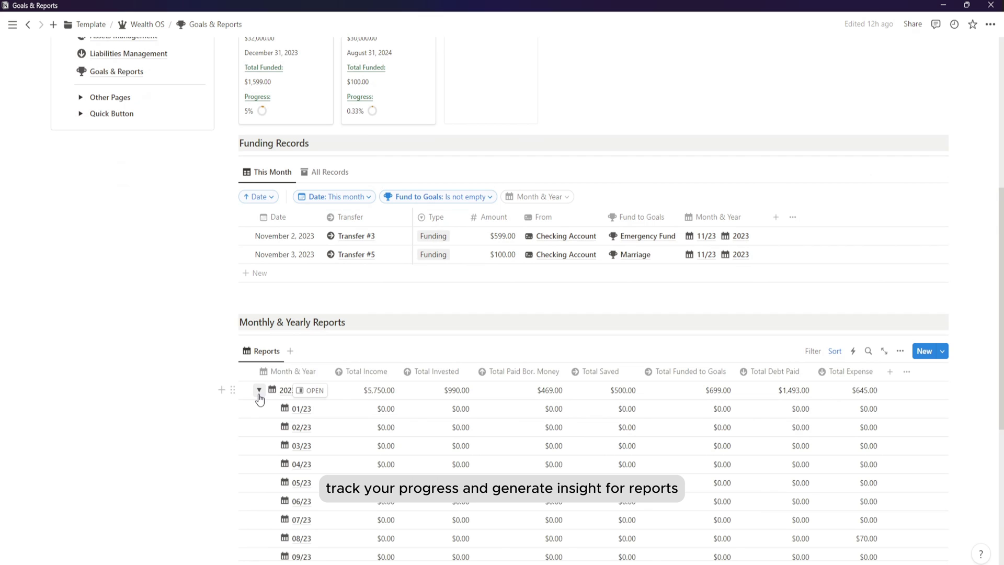
{"action": "scroll", "coordinate": [260, 399], "scroll_direction": "down", "scroll_amount": 3}
{"action": "scroll", "coordinate": [254, 335], "scroll_direction": "up", "scroll_amount": 2}
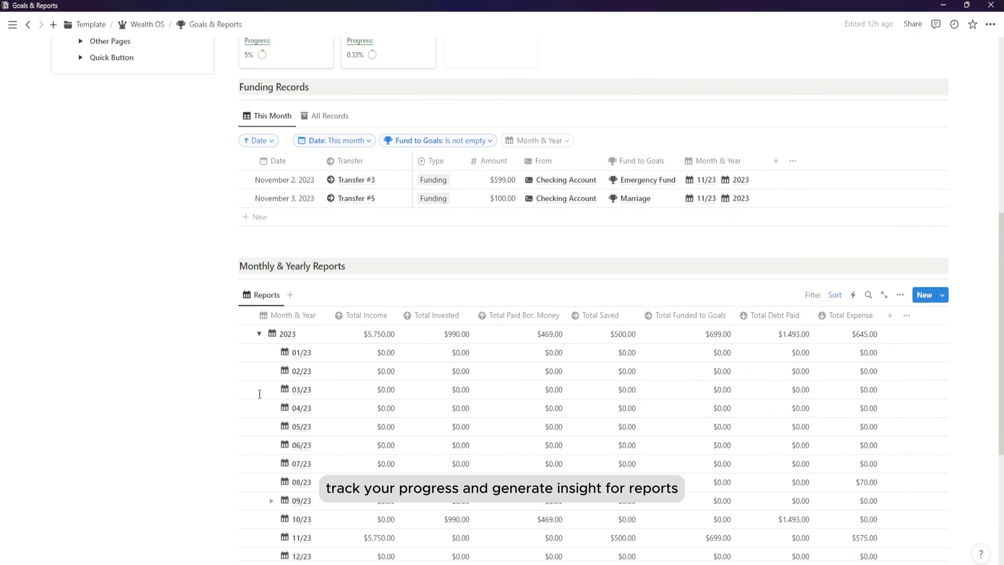
{"action": "left_click", "coordinate": [259, 337]}
- Expand Other Pages in the page navigation, open the Financial Event page and review the November 2023 financial calendar
{"action": "scroll", "coordinate": [293, 355], "scroll_direction": "up", "scroll_amount": 7}
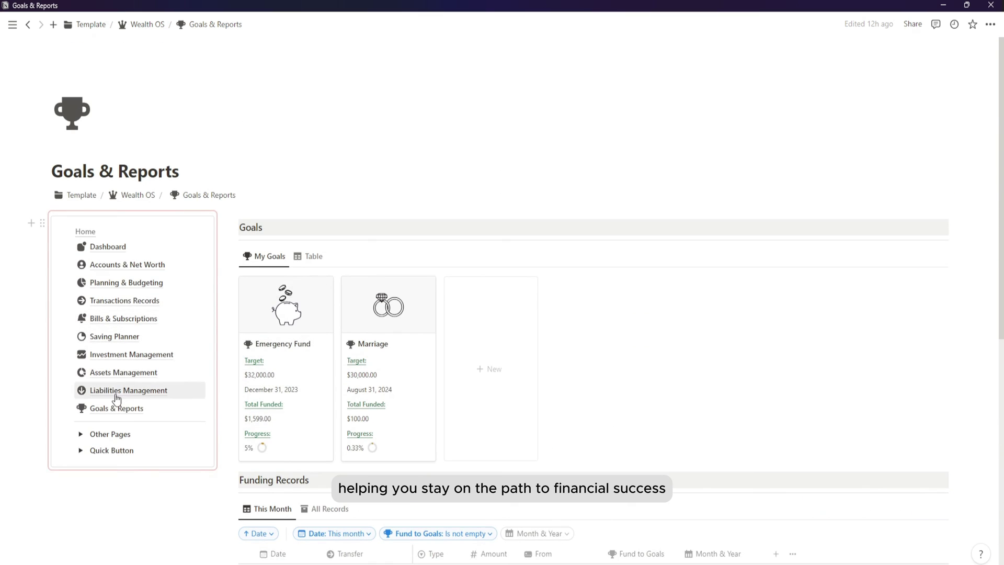
{"action": "scroll", "coordinate": [98, 419], "scroll_direction": "down", "scroll_amount": 3}
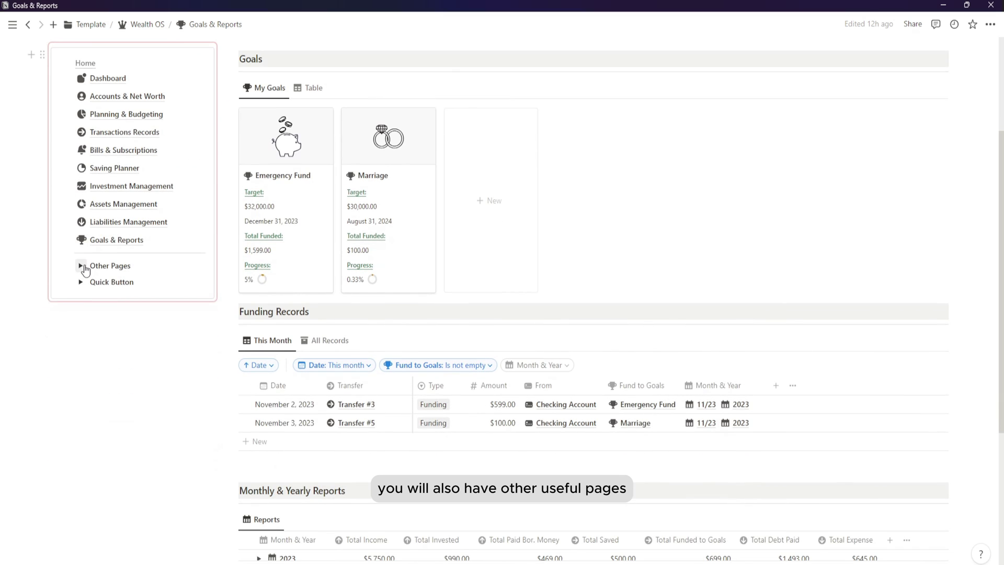
{"action": "left_click", "coordinate": [138, 290]}
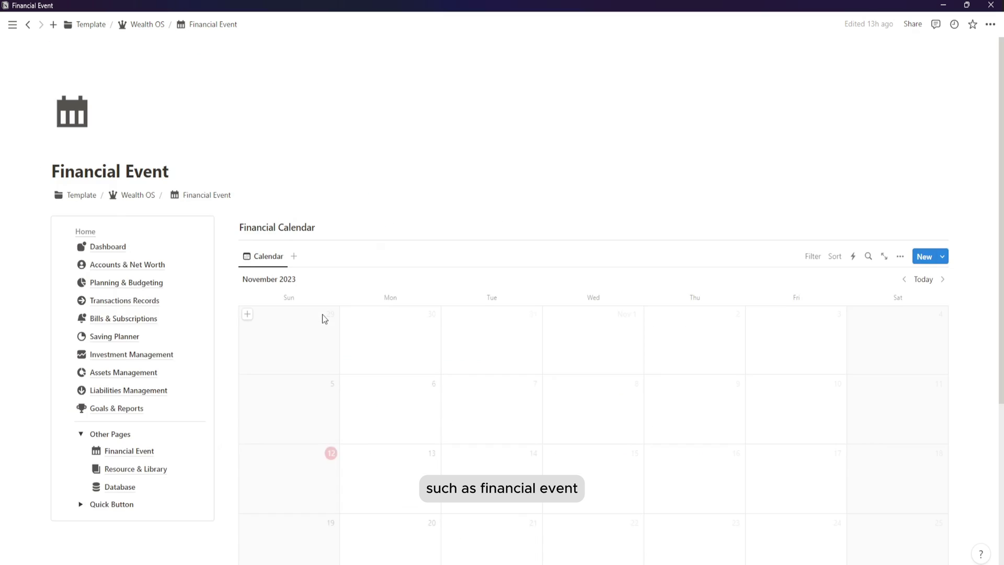
{"action": "scroll", "coordinate": [322, 315], "scroll_direction": "down", "scroll_amount": 5}
{"action": "scroll", "coordinate": [586, 397], "scroll_direction": "up", "scroll_amount": 1}
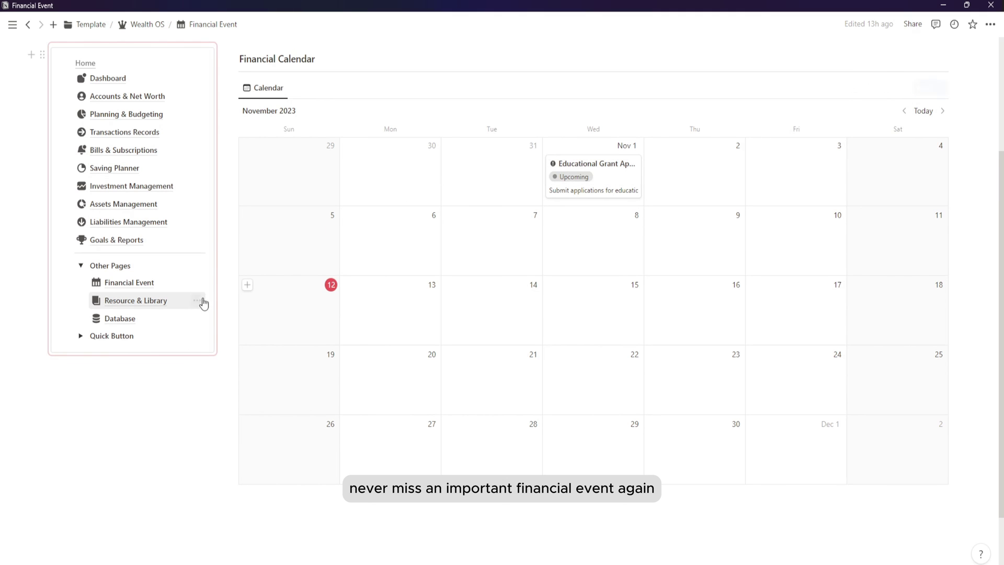
- Open the Resource & Library page and review the library's books under To Read, Reading and Read
{"action": "left_click", "coordinate": [160, 305]}
{"action": "scroll", "coordinate": [340, 321], "scroll_direction": "down", "scroll_amount": 5}
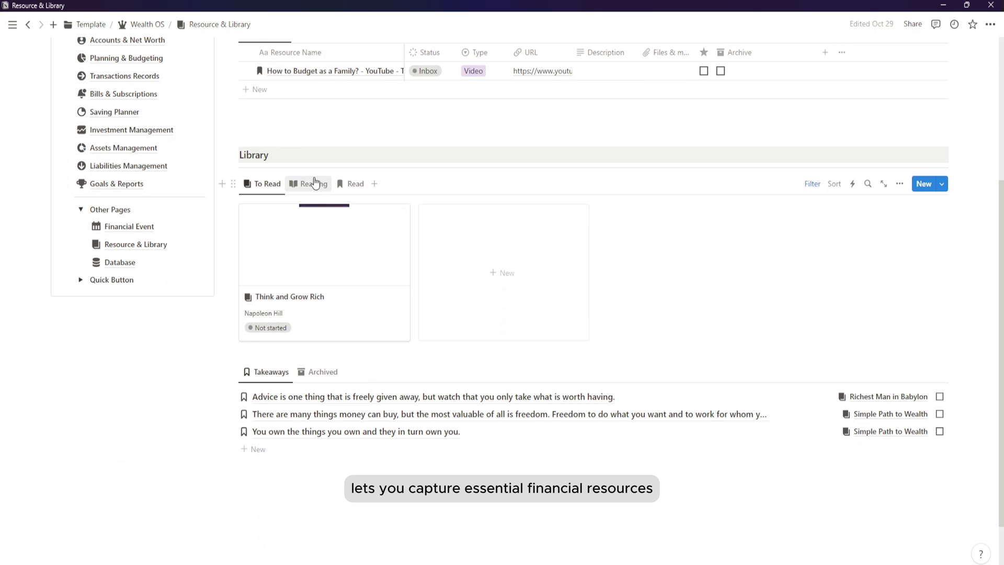
{"action": "left_click", "coordinate": [313, 187]}
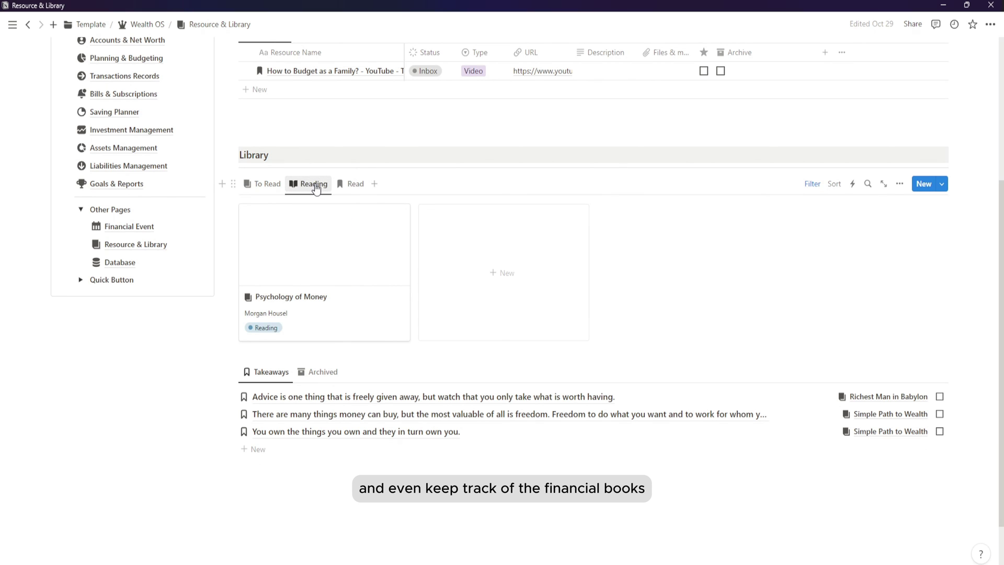
{"action": "left_click", "coordinate": [348, 188]}
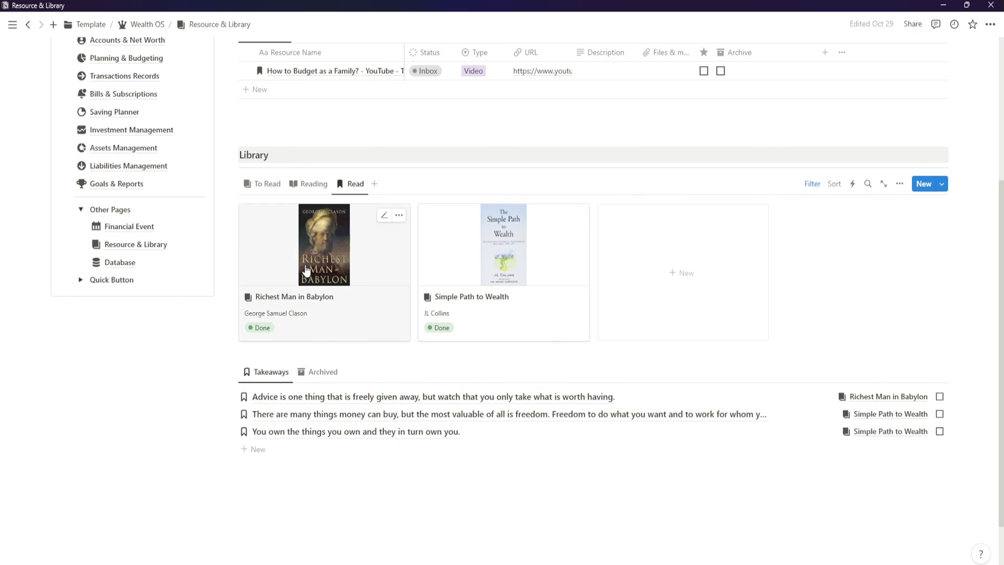
- Expand Quick Button in the page navigation and review the available record shortcuts
{"action": "scroll", "coordinate": [408, 462], "scroll_direction": "up", "scroll_amount": 5}
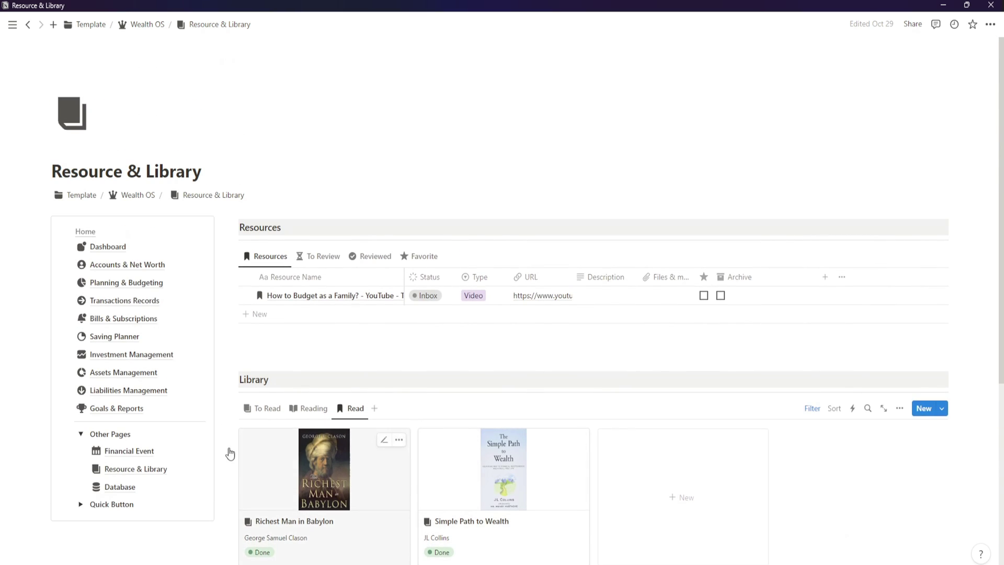
{"action": "left_click", "coordinate": [81, 503]}
{"action": "scroll", "coordinate": [122, 472], "scroll_direction": "down", "scroll_amount": 5}
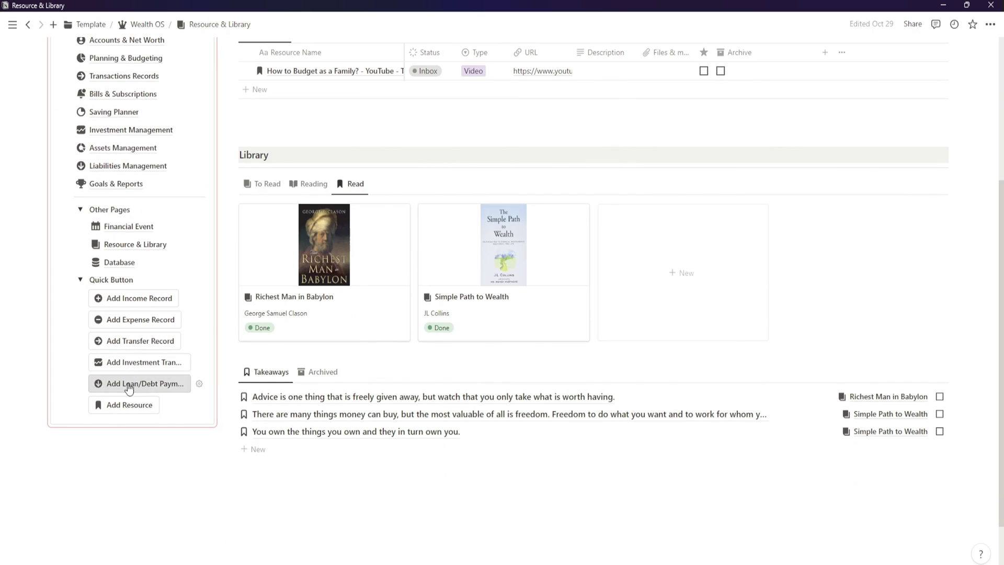
{"action": "scroll", "coordinate": [134, 340], "scroll_direction": "up", "scroll_amount": 5}
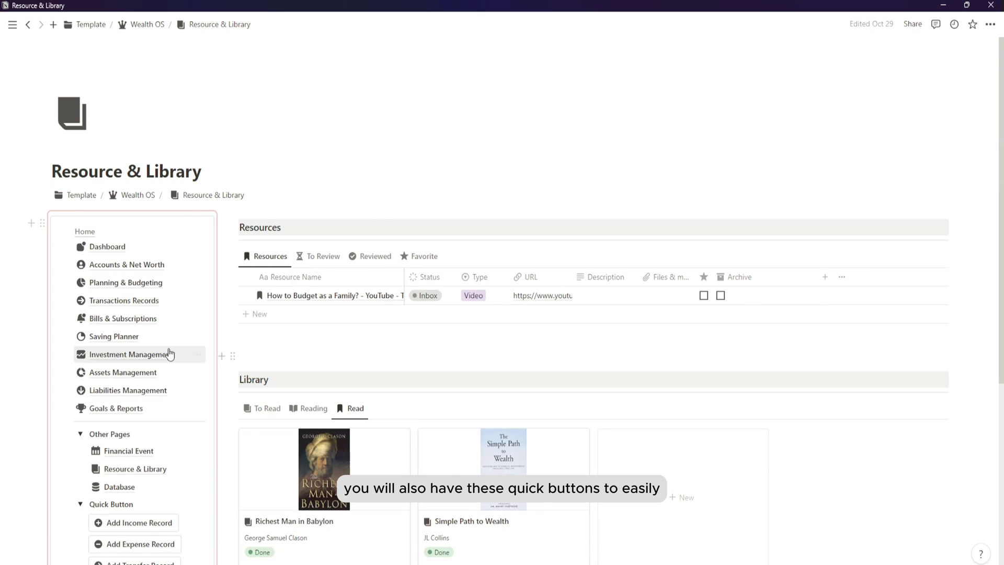
- Return to the Wealth OS home page, collapse Other Pages and Quick Button, and review the page
{"action": "left_click", "coordinate": [137, 194]}
{"action": "scroll", "coordinate": [529, 331], "scroll_direction": "down", "scroll_amount": 3}
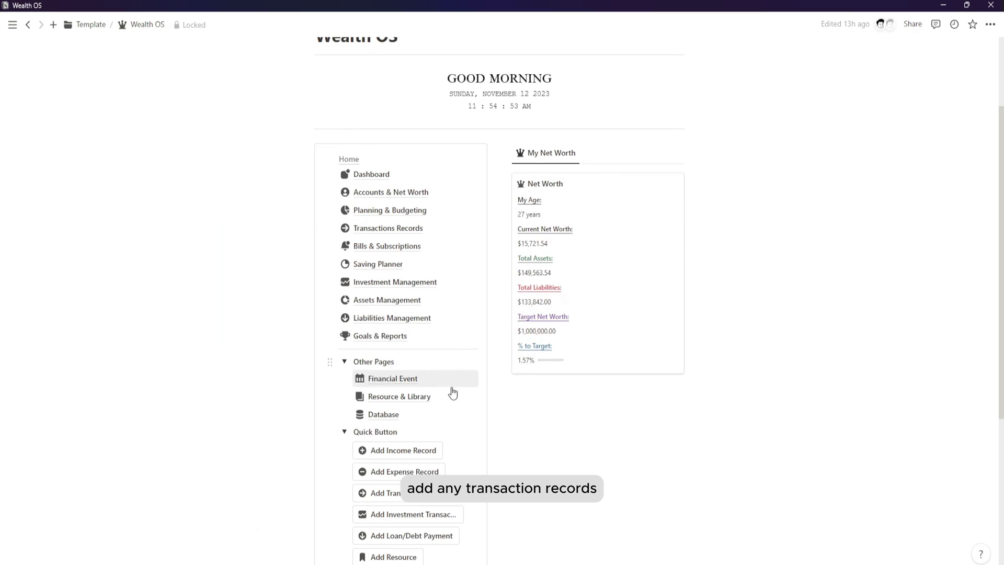
{"action": "scroll", "coordinate": [453, 393], "scroll_direction": "down", "scroll_amount": 2}
{"action": "left_click", "coordinate": [344, 267]}
{"action": "left_click", "coordinate": [344, 284]}
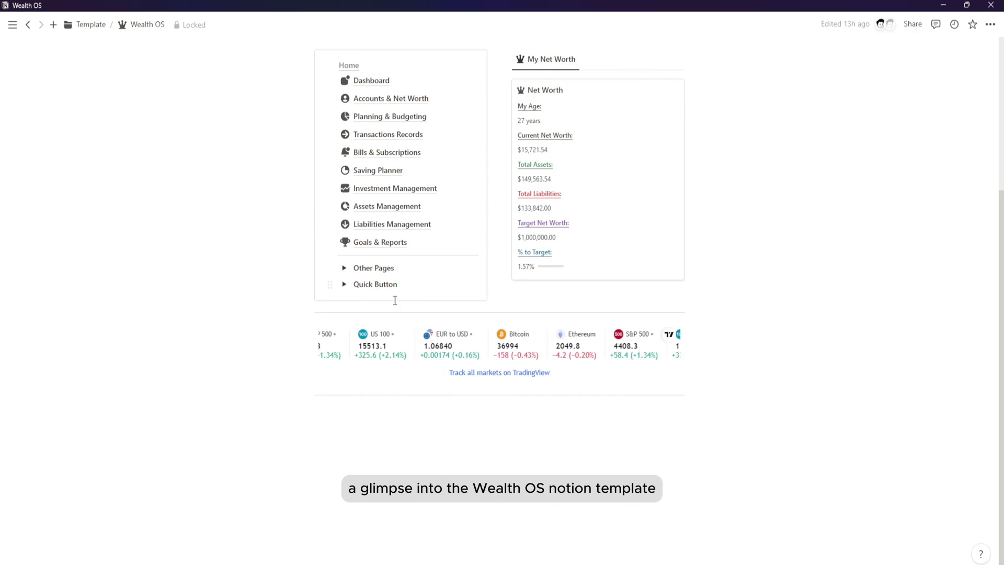
{"action": "scroll", "coordinate": [395, 300], "scroll_direction": "up", "scroll_amount": 4}
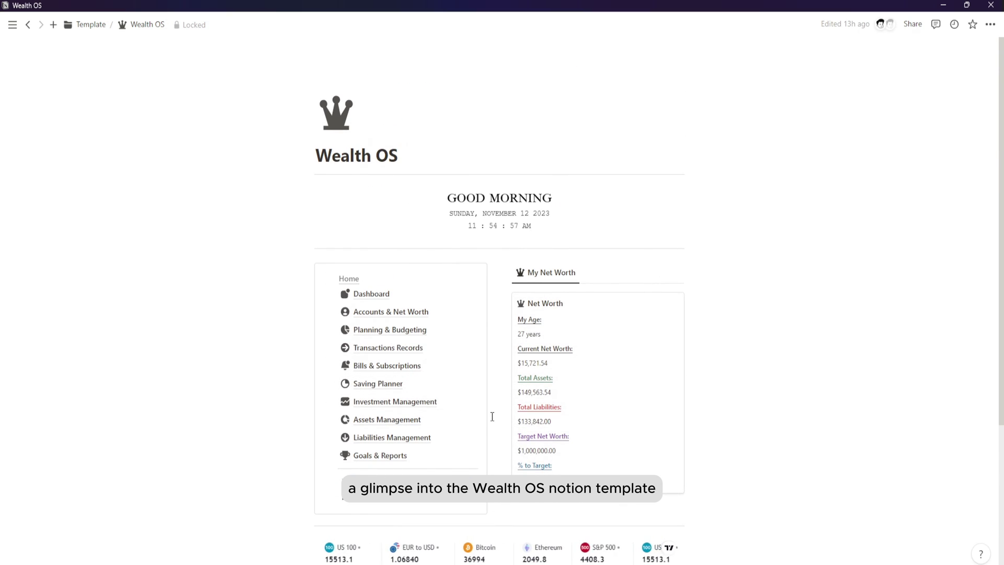
{"action": "scroll", "coordinate": [492, 416], "scroll_direction": "down", "scroll_amount": 1}
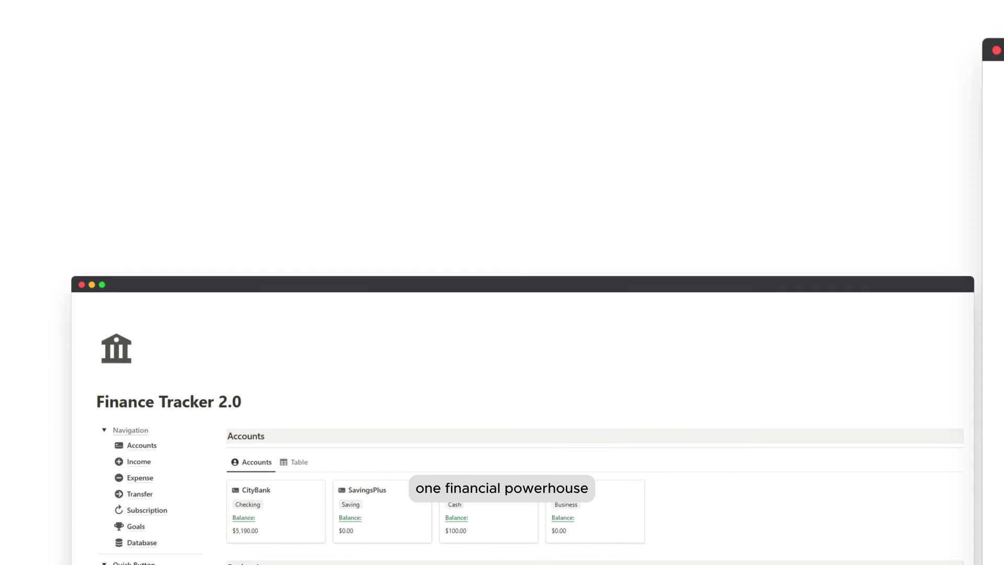